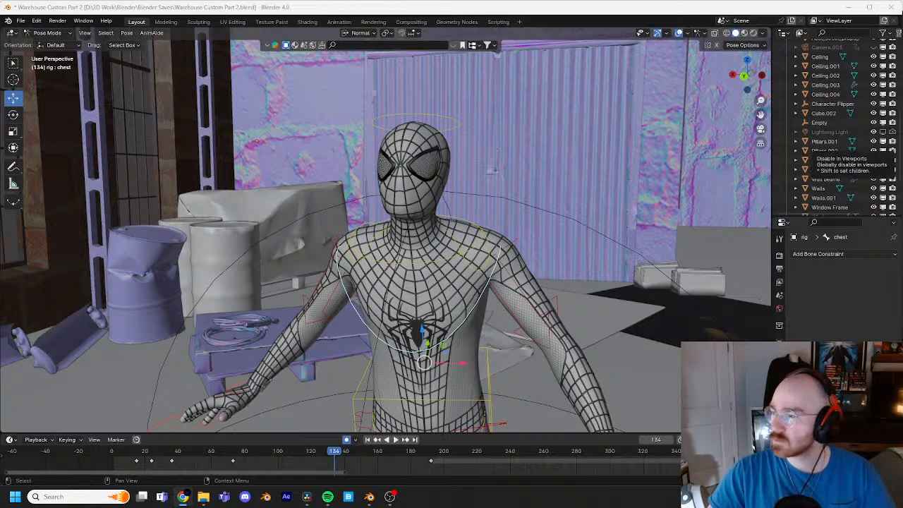
Step: Examine the Spider-Man character up close and the surrounding warehouse set from several distances and angles
scroll(463, 300, "up", 1)
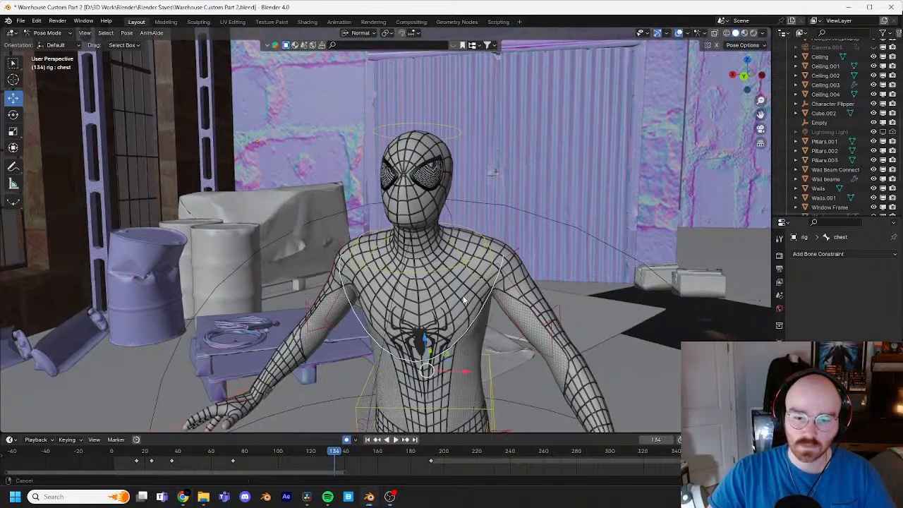
middle_click_drag(465, 298, 532, 310)
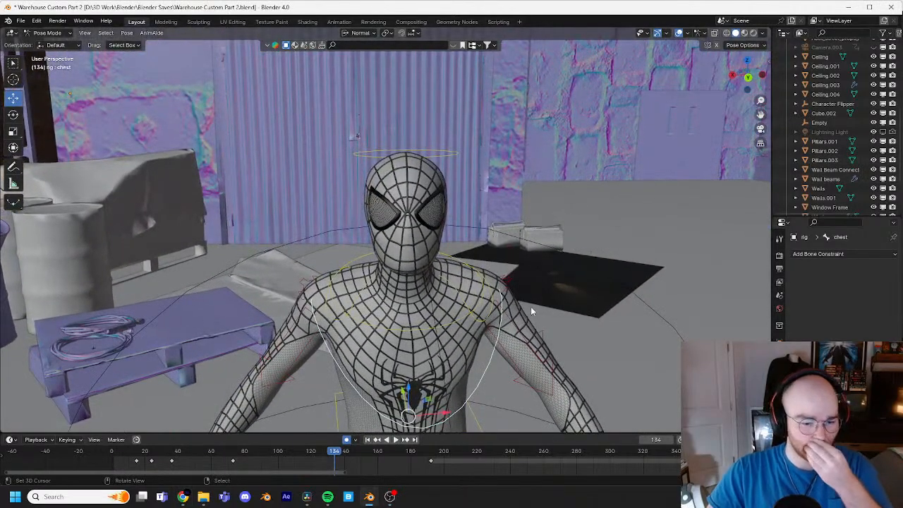
scroll(451, 240, "up", 1)
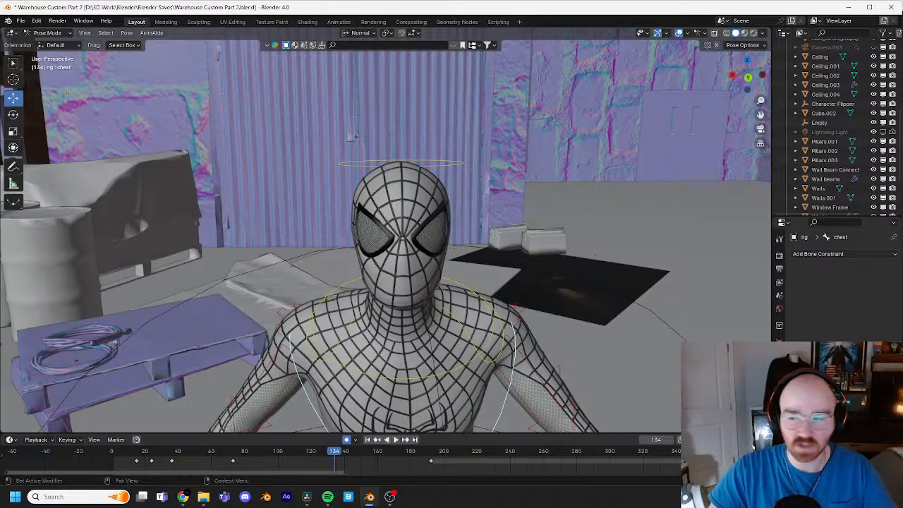
middle_click_drag(412, 331, 527, 233)
scroll(535, 237, "down", 6)
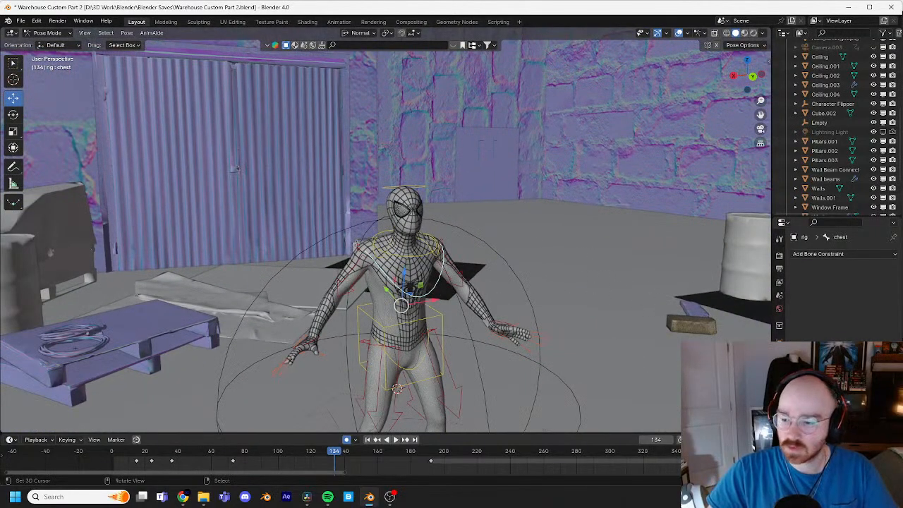
key("XF86AudioMute")
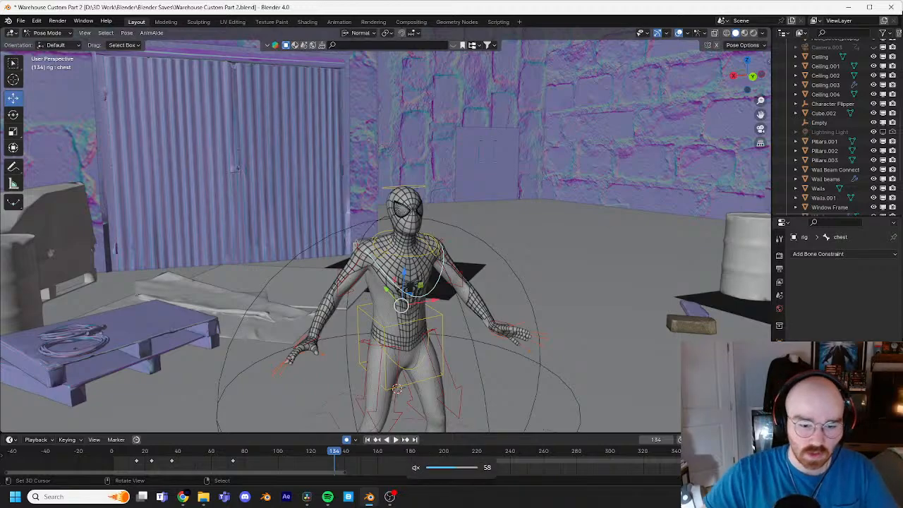
scroll(600, 326, "down", 3)
middle_click_drag(460, 305, 475, 288)
scroll(513, 275, "down", 1)
scroll(526, 260, "down", 2)
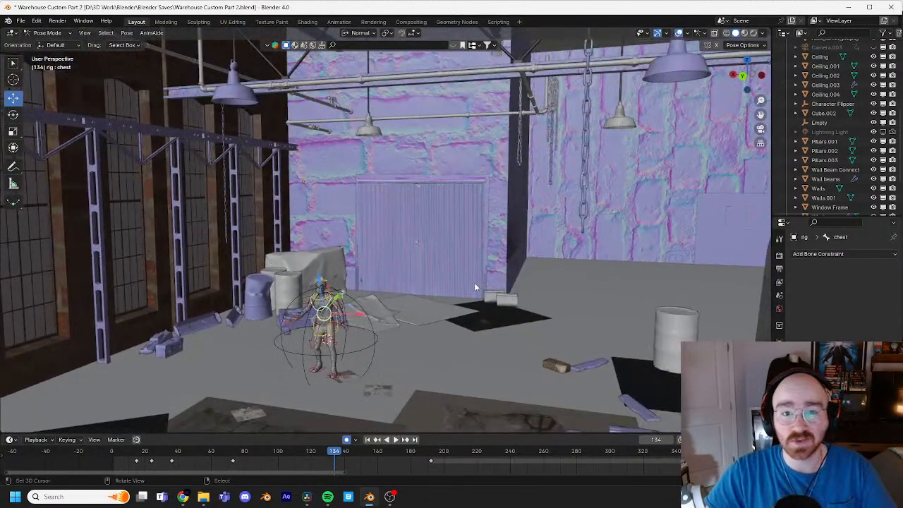
mouse_move(475, 283)
middle_mouse_down()
mouse_move(450, 271)
mouse_move(461, 273)
middle_mouse_up()
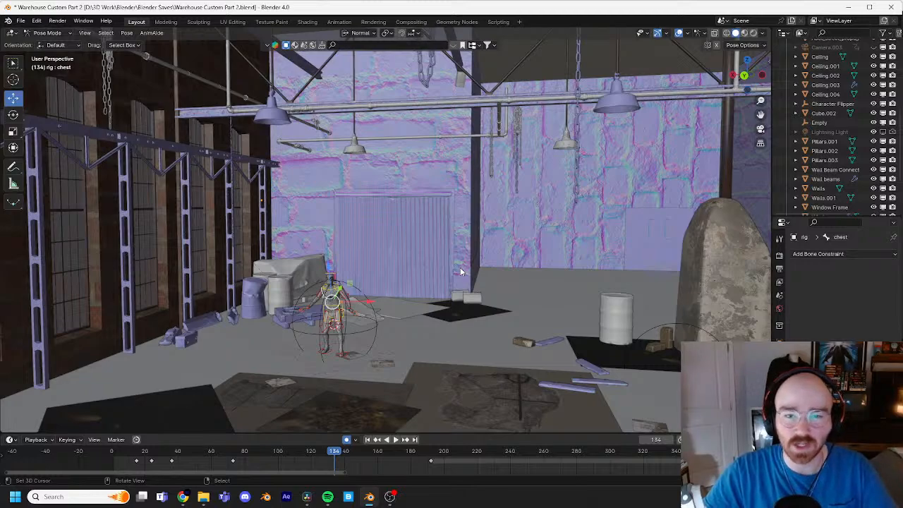
middle_click_drag(432, 270, 442, 237)
scroll(422, 253, "down", 3)
scroll(435, 223, "up", 2)
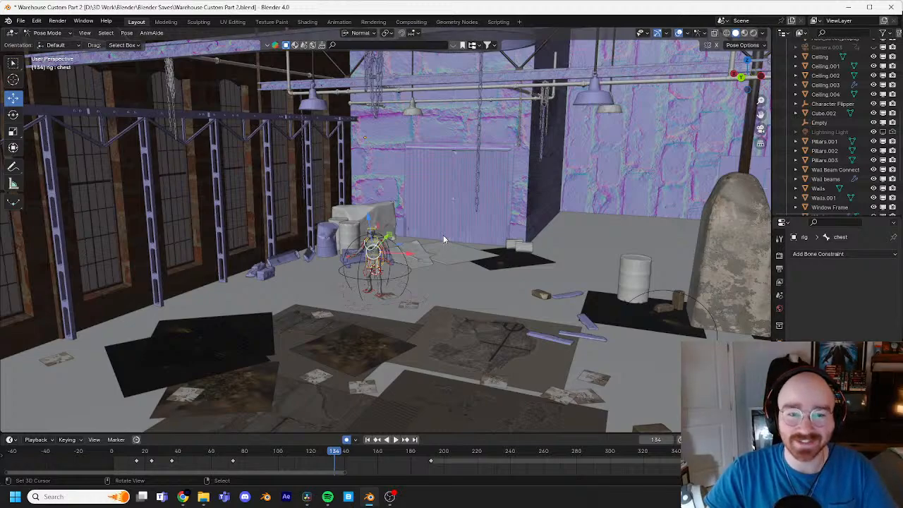
middle_click_drag(430, 285, 514, 260)
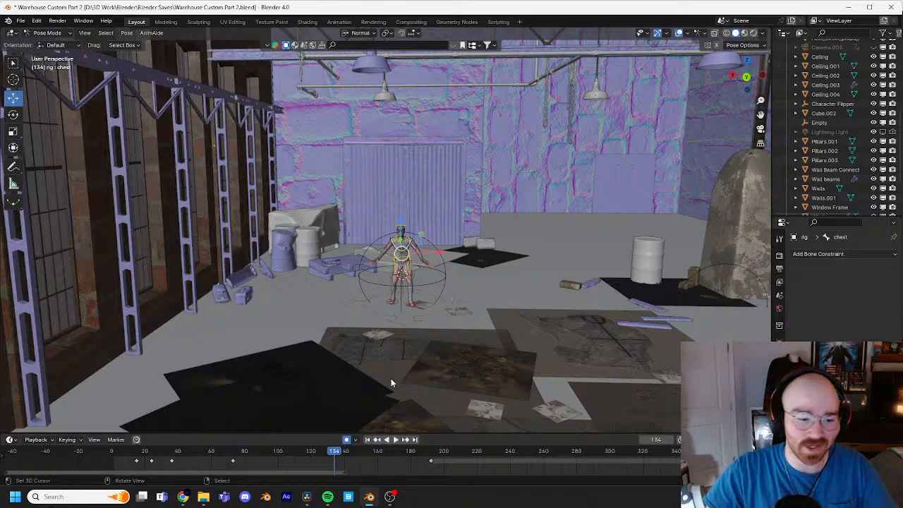
Step: Rewind the animation to frame 1 and show the full range of the rig's keyframes in the timeline
left_click_drag(161, 453, 112, 455)
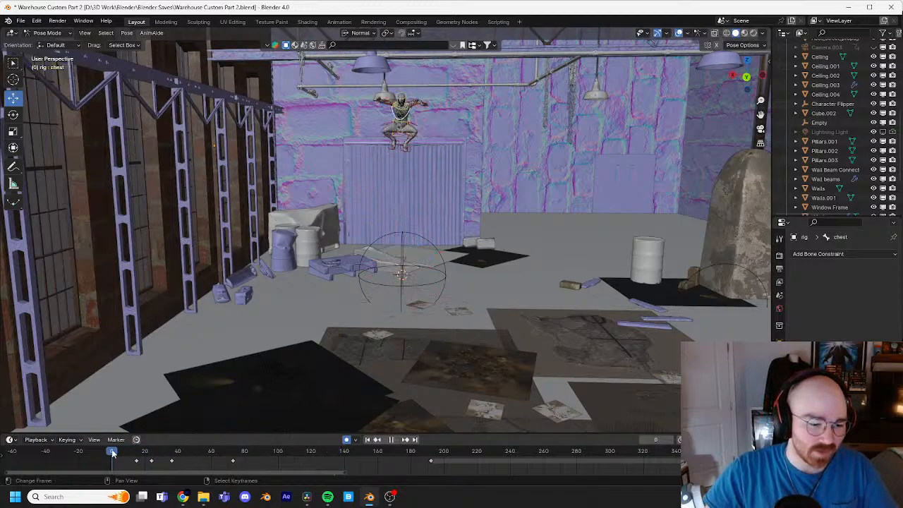
scroll(246, 464, "down", 3)
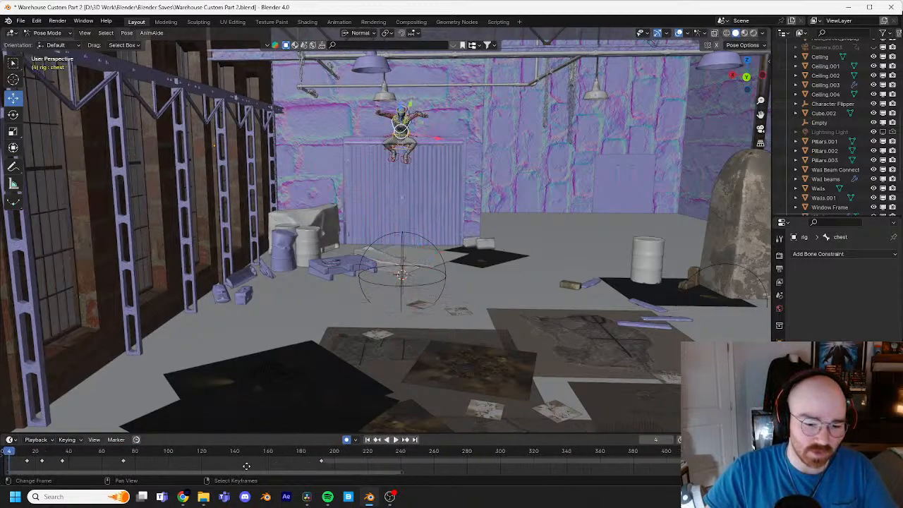
scroll(384, 465, "down", 3)
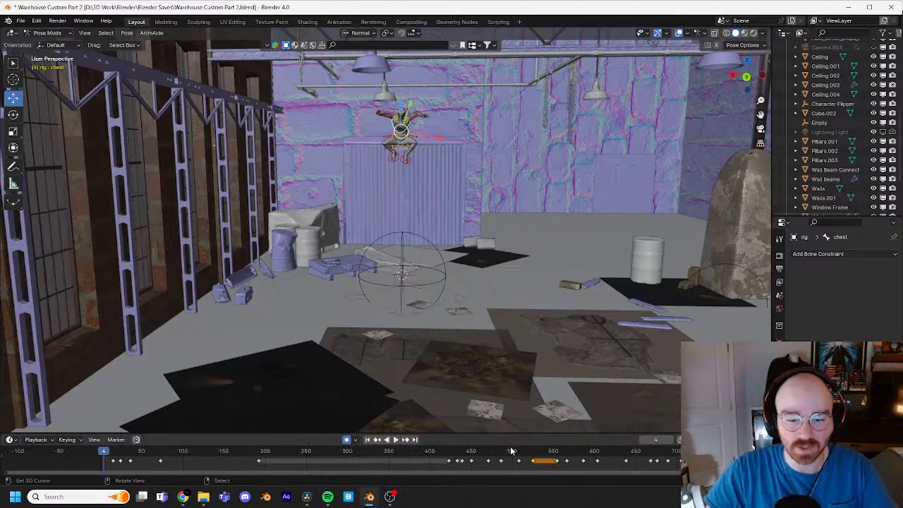
scroll(579, 464, "down", 2)
middle_click_drag(580, 464, 505, 475)
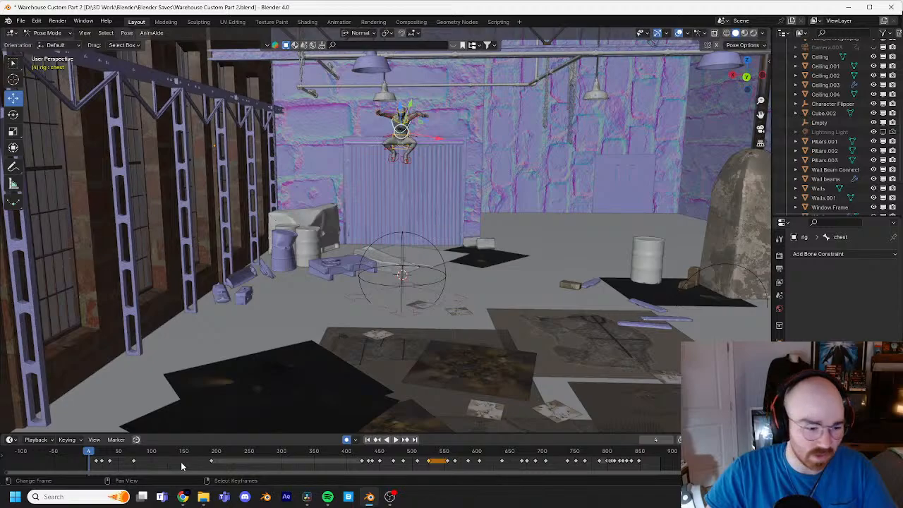
key("Left")
key("Left")
key("Left")
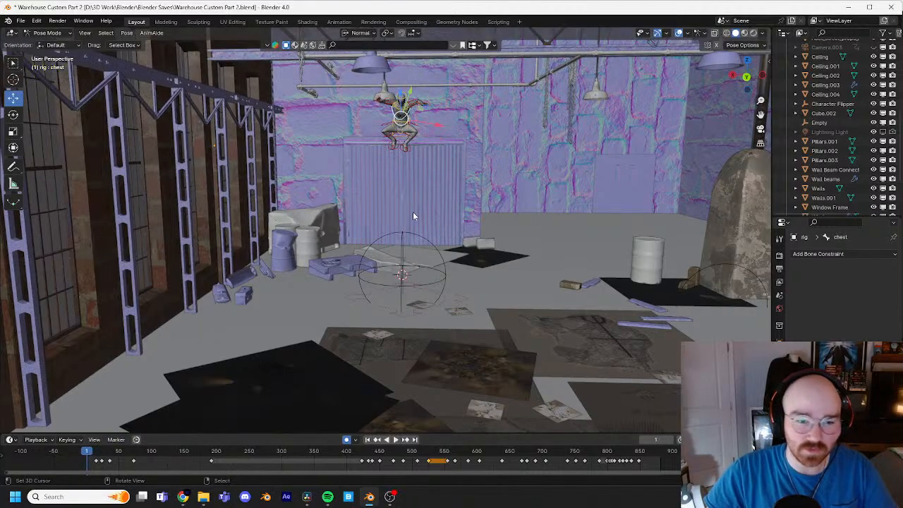
Step: Play the animation from frame 1 and review the character's performance and the warehouse from several angles, stopping playback at frame 35
key("space")
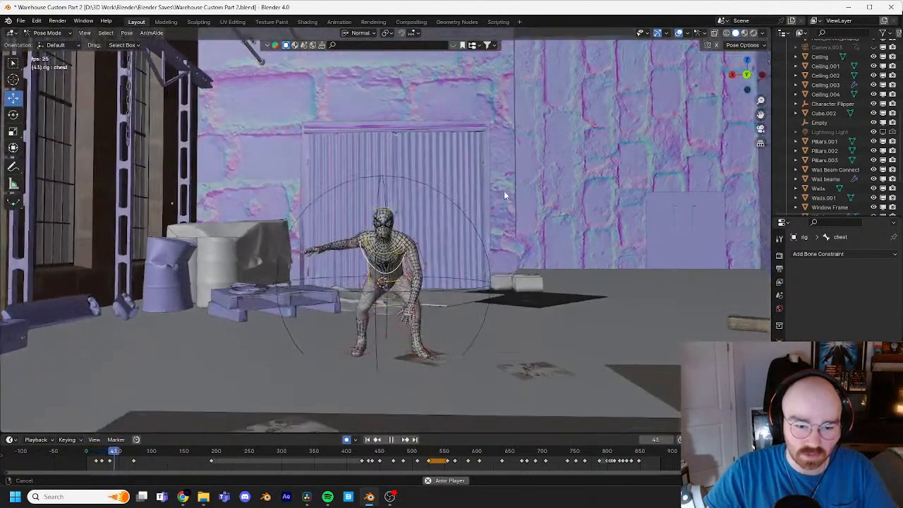
scroll(506, 193, "up", 1)
middle_click_drag(510, 198, 481, 214)
scroll(545, 198, "up", 1)
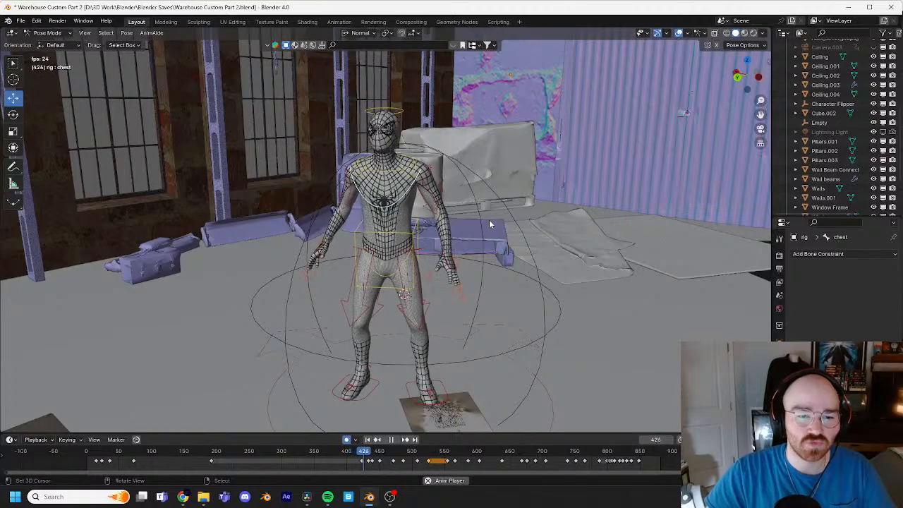
middle_click_drag(491, 225, 551, 213)
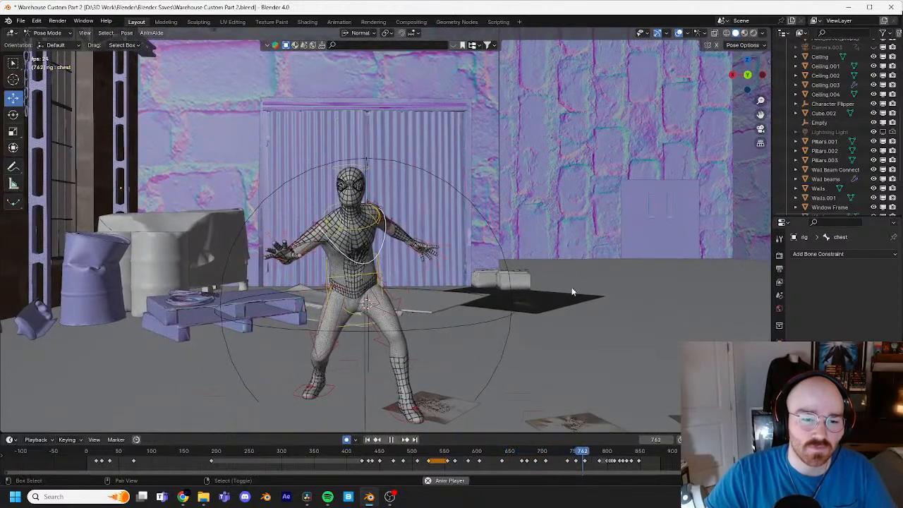
scroll(568, 282, "down", 3)
middle_click_drag(683, 216, 592, 243, "shift")
middle_click_drag(593, 243, 560, 272)
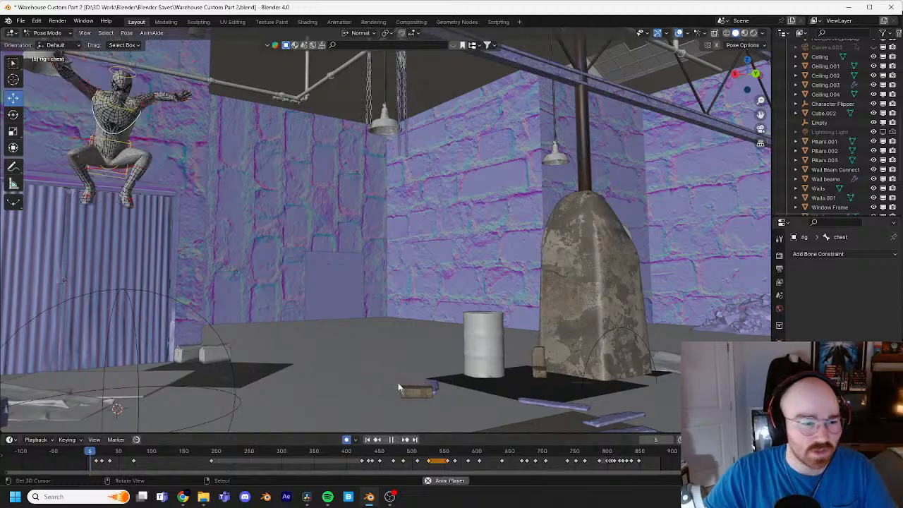
middle_click_drag(398, 383, 381, 306)
key("space")
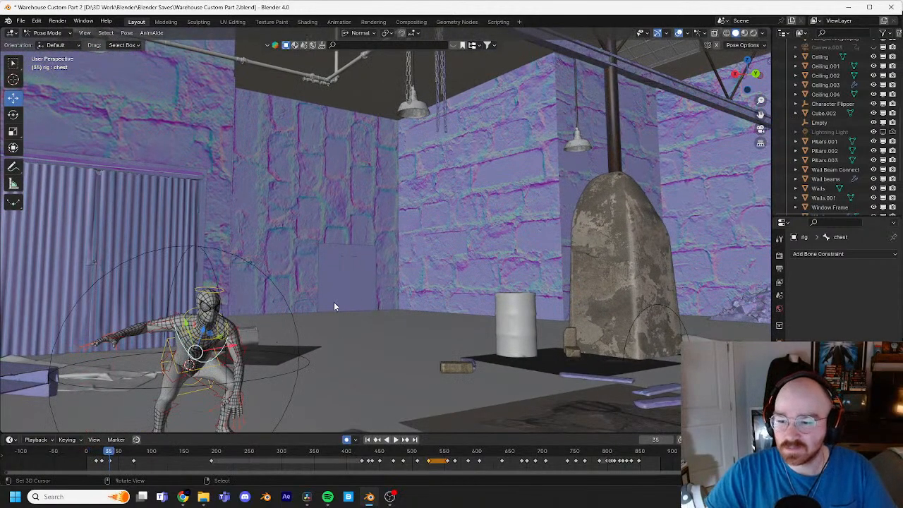
Step: Scrub the animation from the landing to frame 284 and check the character's standing pose from the front
middle_click_drag(335, 306, 353, 289)
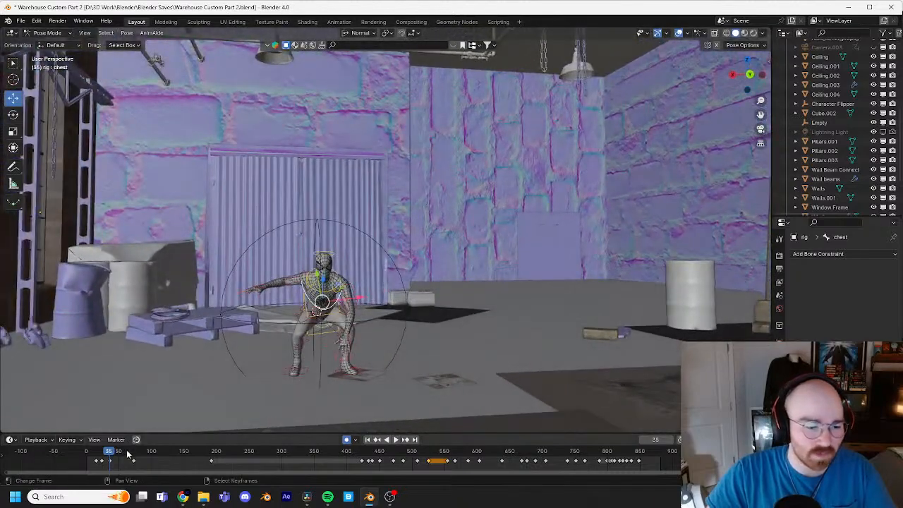
left_click_drag(126, 450, 273, 467)
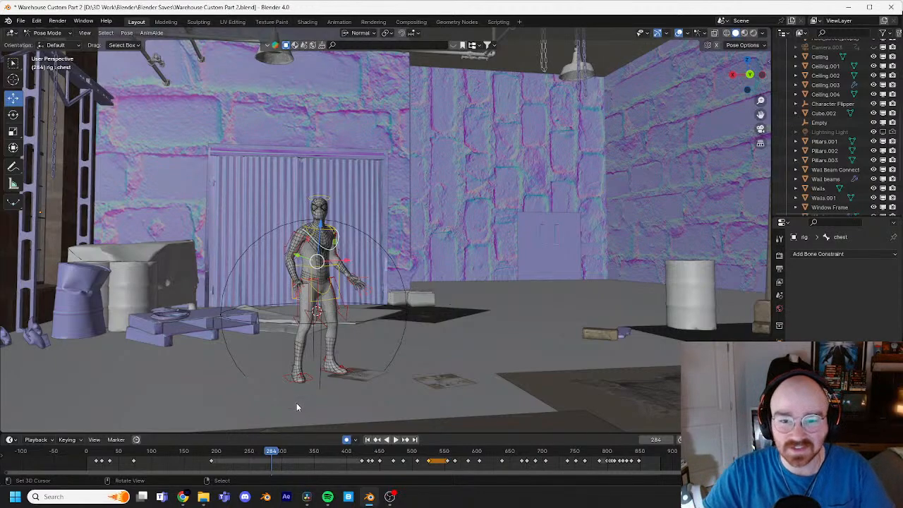
middle_click_drag(372, 326, 384, 313, "shift")
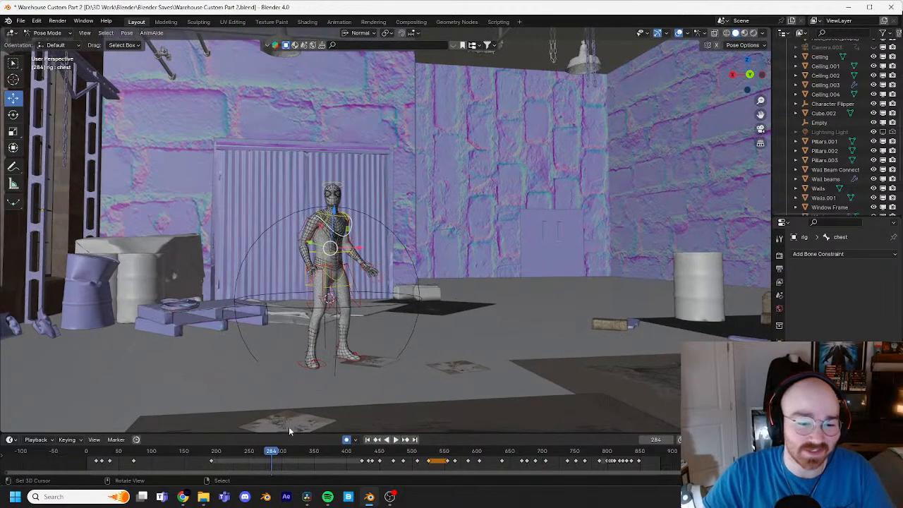
Step: Review the middle of the animation up to frame 743 and look at the character's stance within the set
left_click(205, 452)
key("space")
left_click_drag(205, 456, 571, 448)
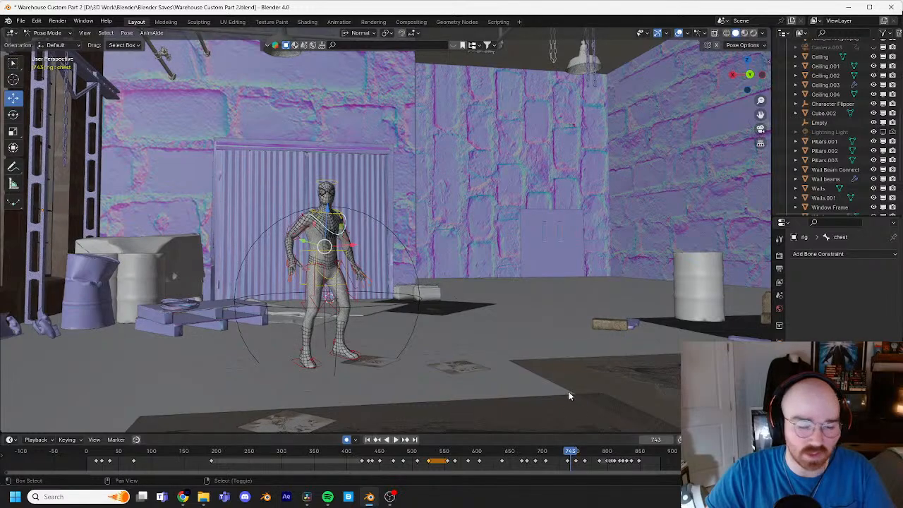
middle_click_drag(569, 392, 552, 339, "shift")
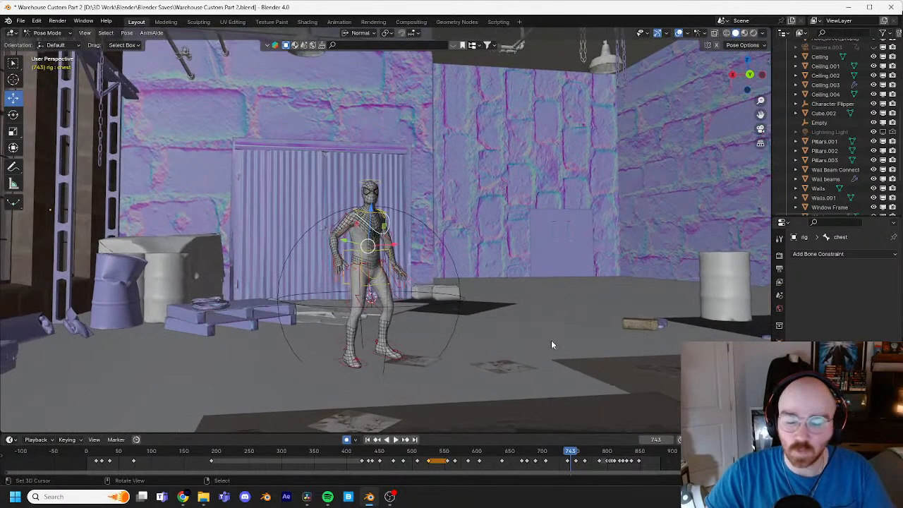
mouse_move(523, 310)
middle_mouse_down("shift")
mouse_move(515, 301)
mouse_move(522, 285)
mouse_move(516, 294)
middle_mouse_up("shift")
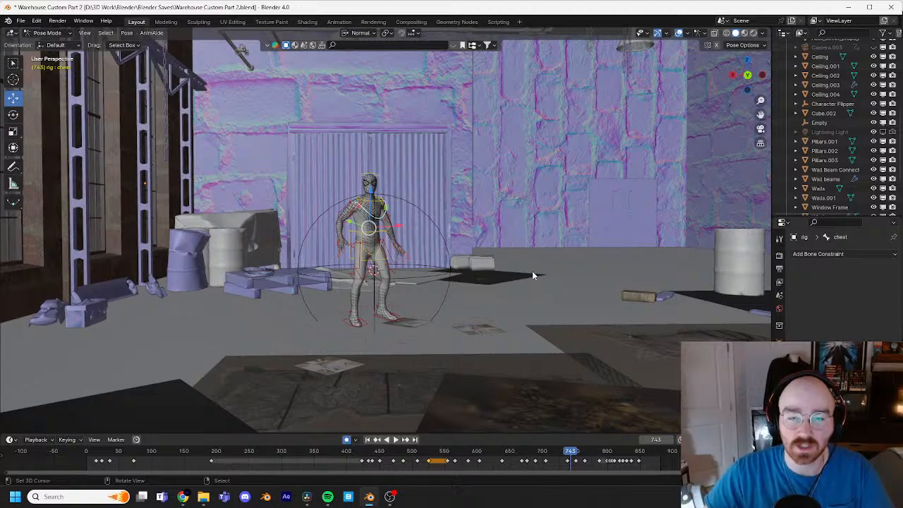
middle_click_drag(528, 306, 537, 299, "shift")
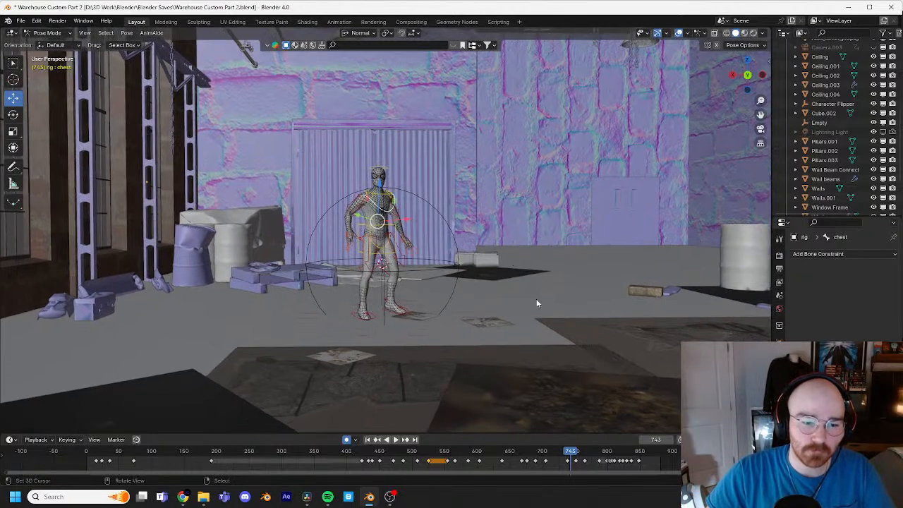
Step: Examine the character's airborne poses at frames 814 and 811, both up close and in the wider warehouse
key("space")
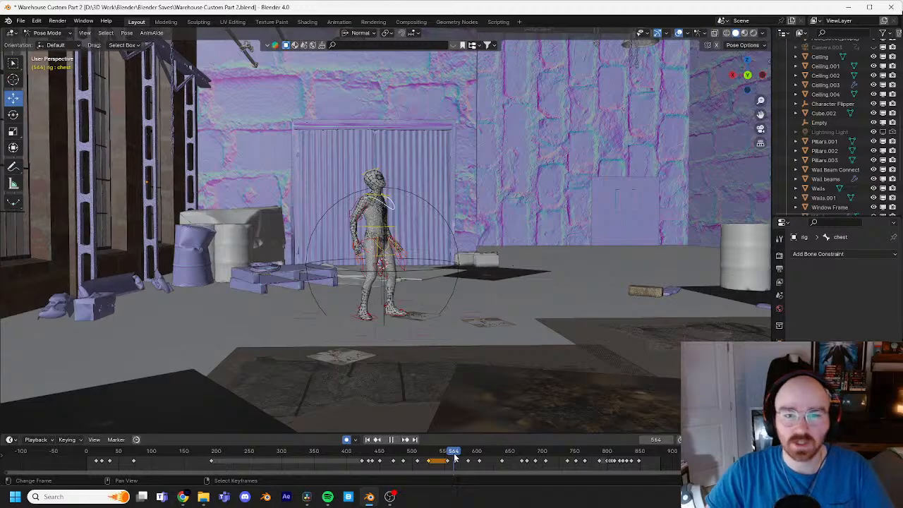
left_click_drag(455, 459, 617, 456)
middle_click_drag(600, 326, 413, 387, "shift")
scroll(413, 386, "down", 1)
middle_click_drag(519, 254, 338, 342, "shift")
scroll(462, 231, "up", 2)
scroll(462, 235, "up", 2)
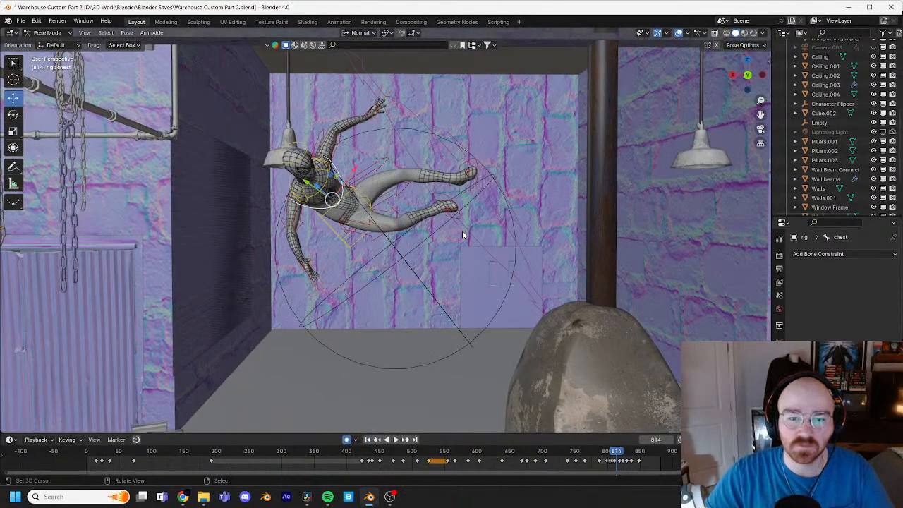
mouse_move(617, 456)
left_mouse_down()
mouse_move(635, 456)
mouse_move(615, 456)
left_mouse_up()
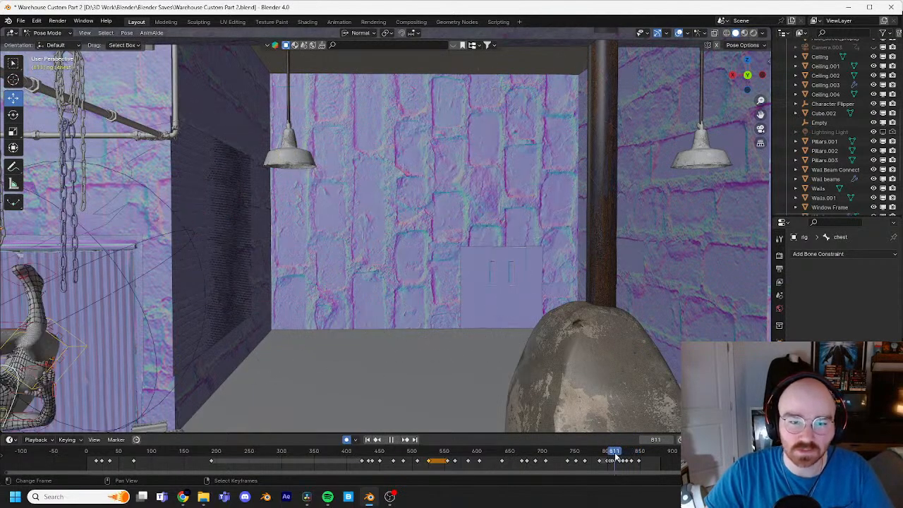
middle_click_drag(342, 296, 583, 223)
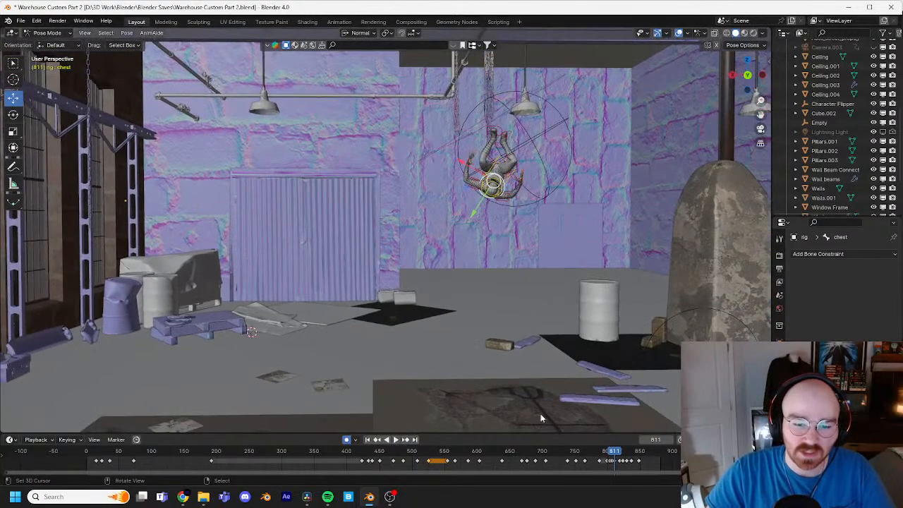
Step: Go to frame 772, frame the selected chest bone and inspect the character's crouched pose from several angles
left_click_drag(618, 457, 590, 462)
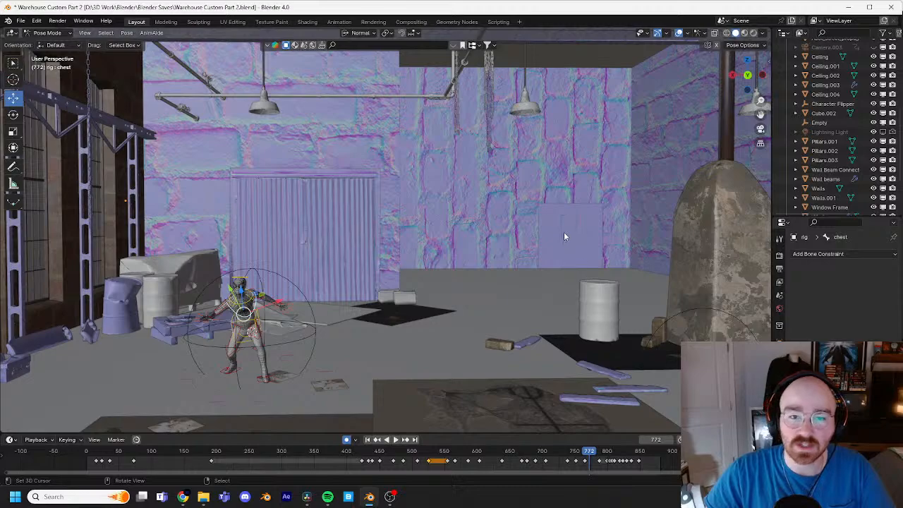
scroll(521, 208, "down", 3)
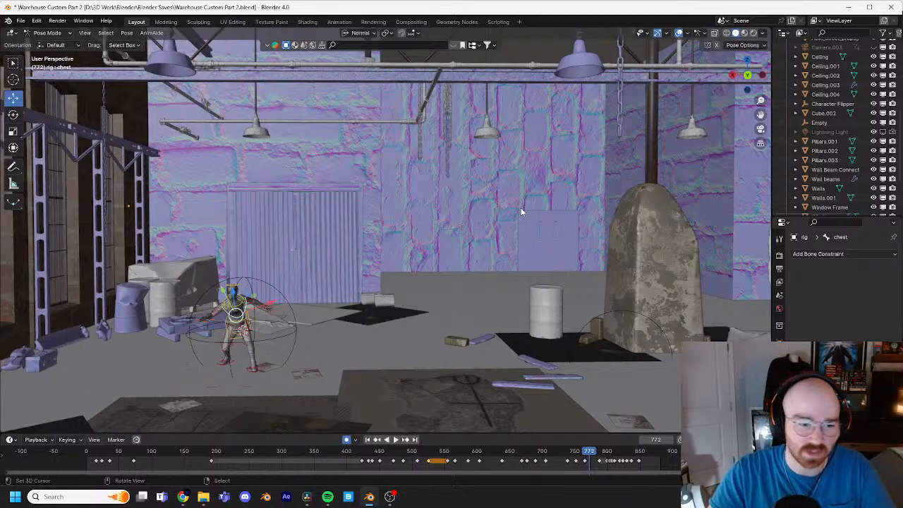
key("KP_Decimal")
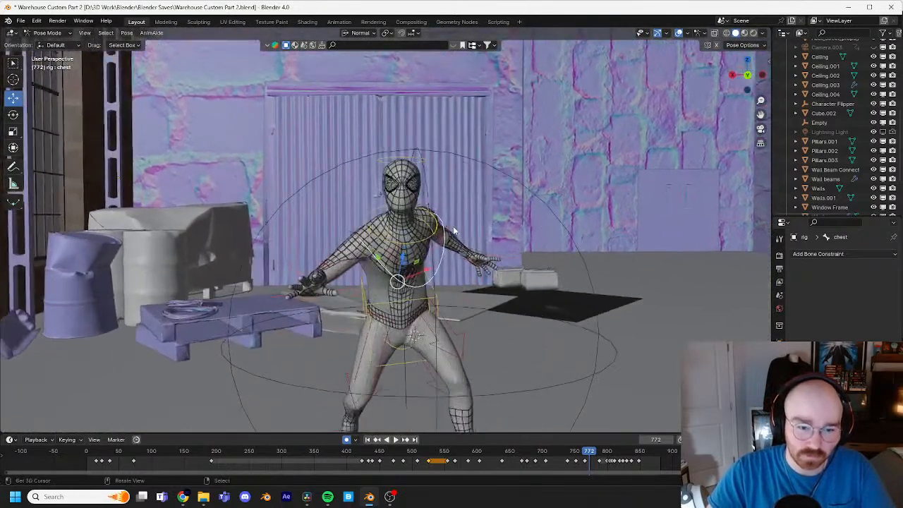
middle_click_drag(453, 226, 528, 211)
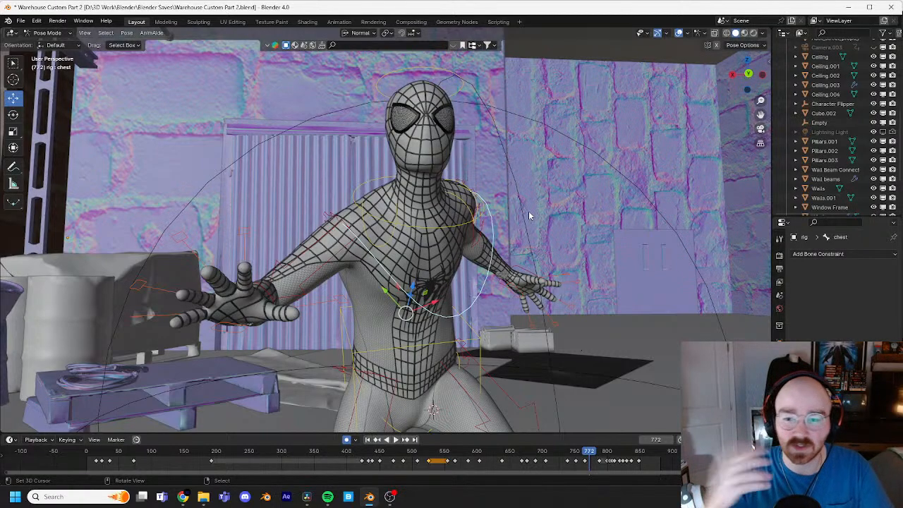
middle_click_drag(529, 211, 427, 201)
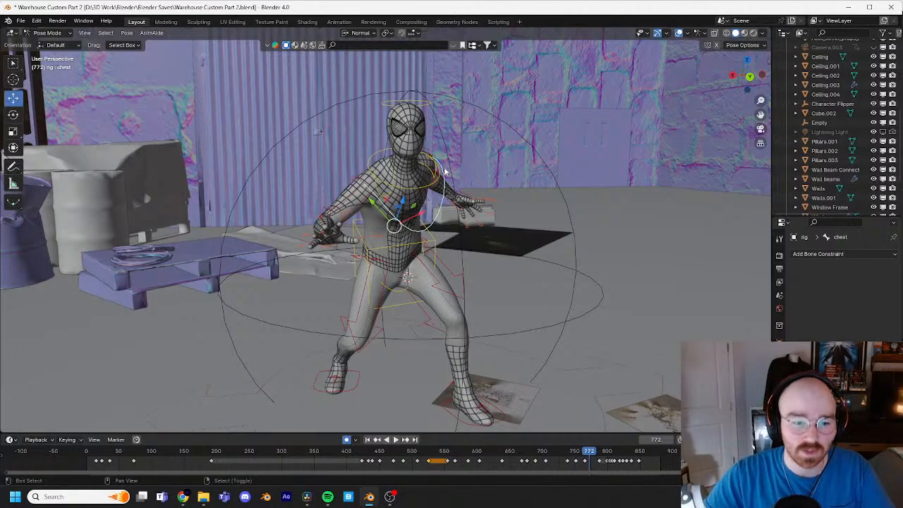
Step: Examine the character's crouched pose at frame 772 within the wider warehouse, including the windows, barrels and floor props
middle_click_drag(445, 169, 446, 183, "shift")
scroll(449, 183, "down", 1)
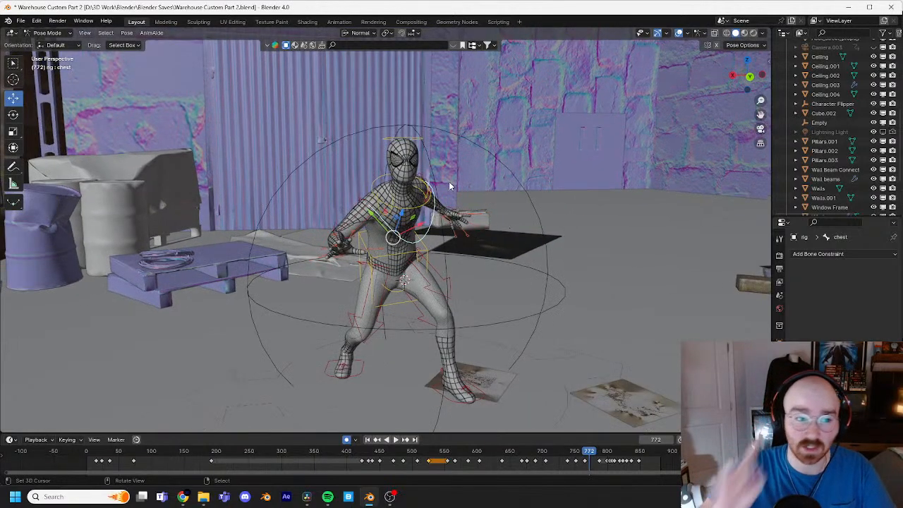
scroll(627, 138, "down", 1)
middle_click_drag(630, 148, 541, 228)
scroll(541, 228, "down", 3)
middle_click_drag(405, 233, 486, 193)
mouse_move(574, 192)
middle_mouse_down()
mouse_move(438, 197)
mouse_move(558, 193)
middle_mouse_up()
scroll(553, 206, "up", 3)
middle_click_drag(408, 283, 549, 252, "shift")
right_click(286, 253)
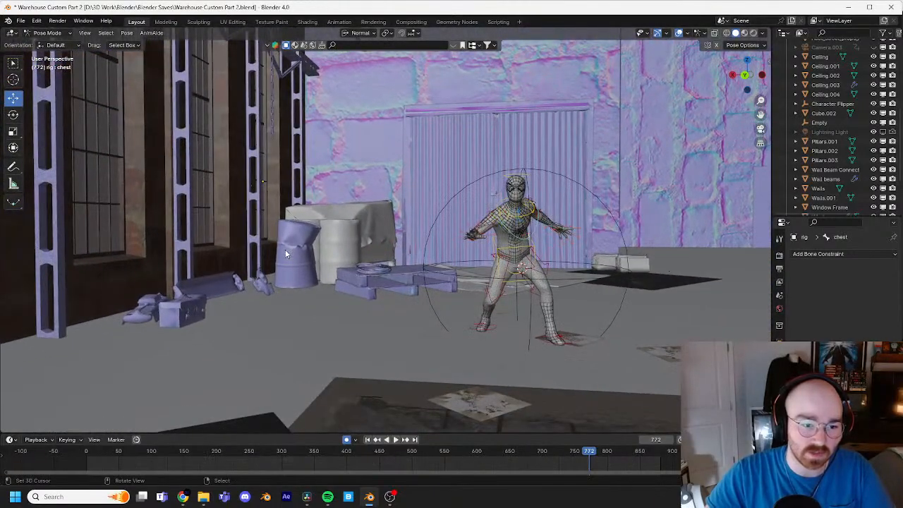
Step: Look over the warehouse ceiling's beams, pipes and hanging lamps, and return to the character's crouched pose
middle_click_drag(557, 286, 365, 240, "shift")
middle_click_drag(386, 94, 379, 174, "shift")
middle_click_drag(526, 144, 443, 170, "shift")
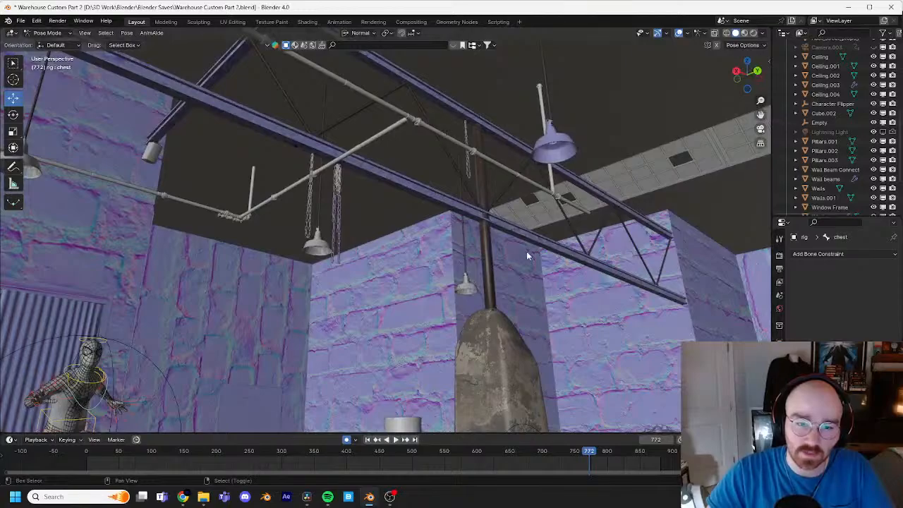
middle_click_drag(527, 255, 473, 240)
scroll(473, 240, "up", 3)
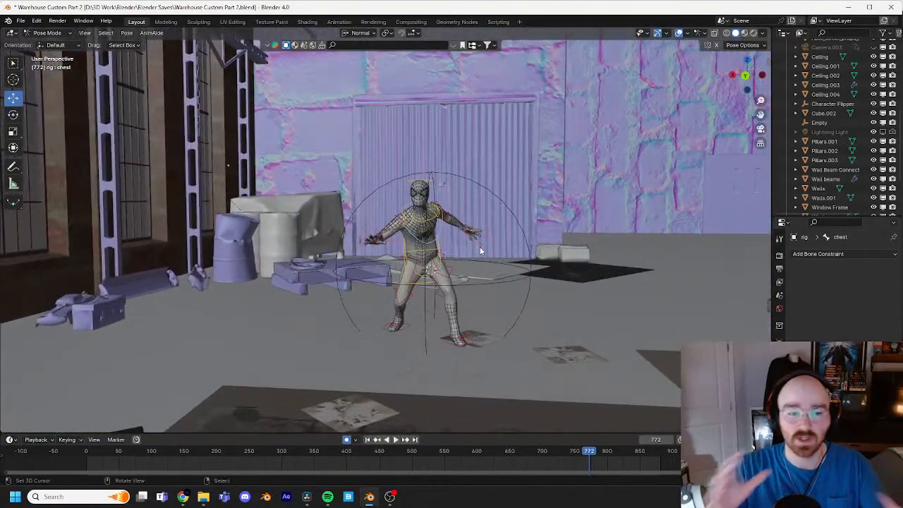
scroll(454, 212, "up", 2)
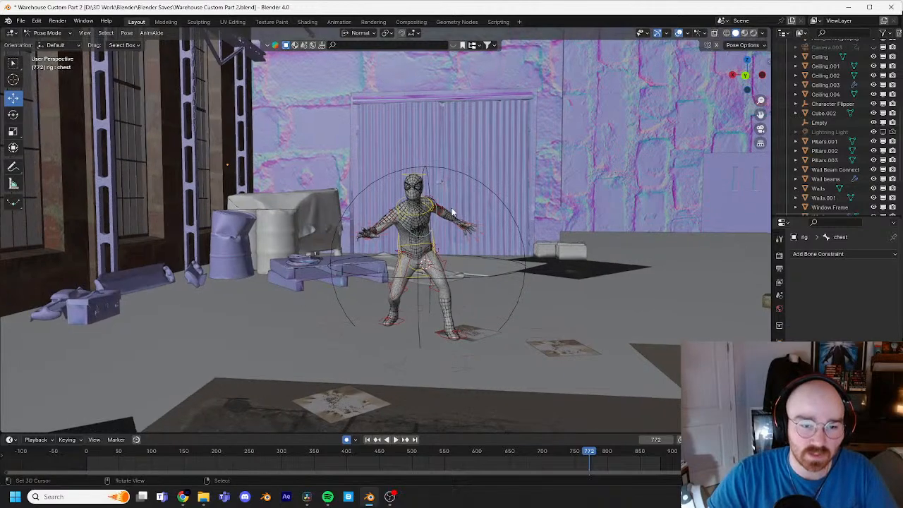
scroll(452, 208, "up", 3)
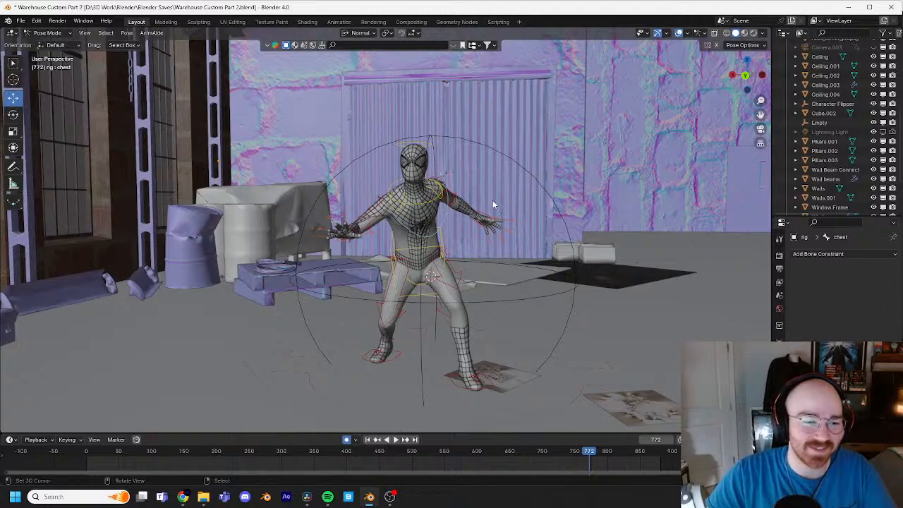
scroll(493, 199, "down", 3)
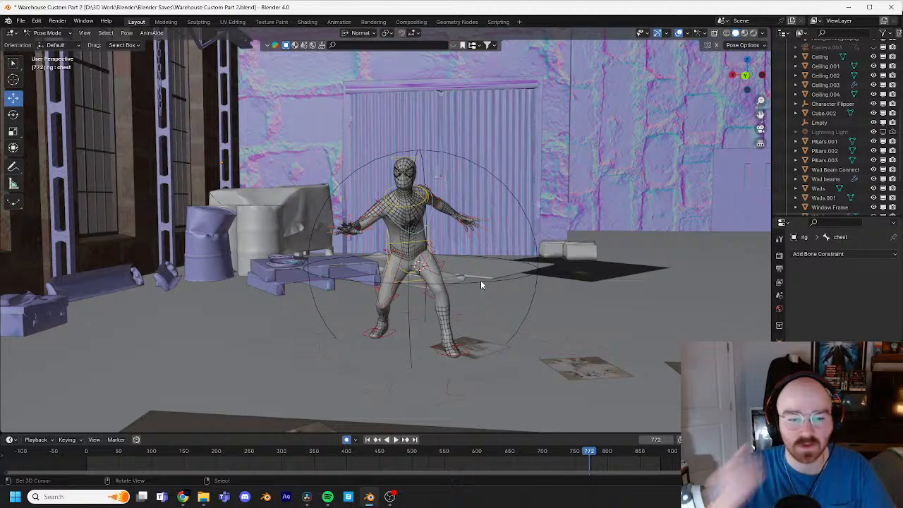
scroll(471, 284, "up", 2)
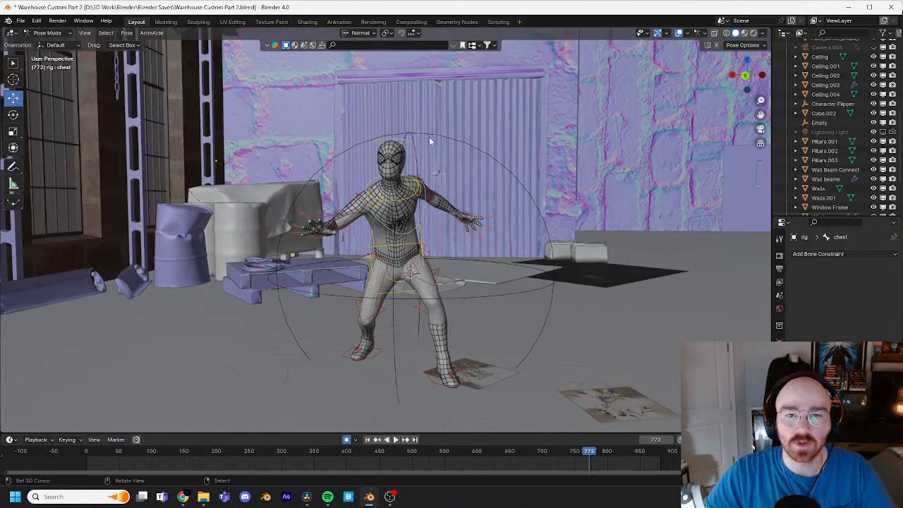
Step: Go to frame 818 and find the character's pose against the vertical pipe above the rock
middle_click_drag(618, 460, 394, 460)
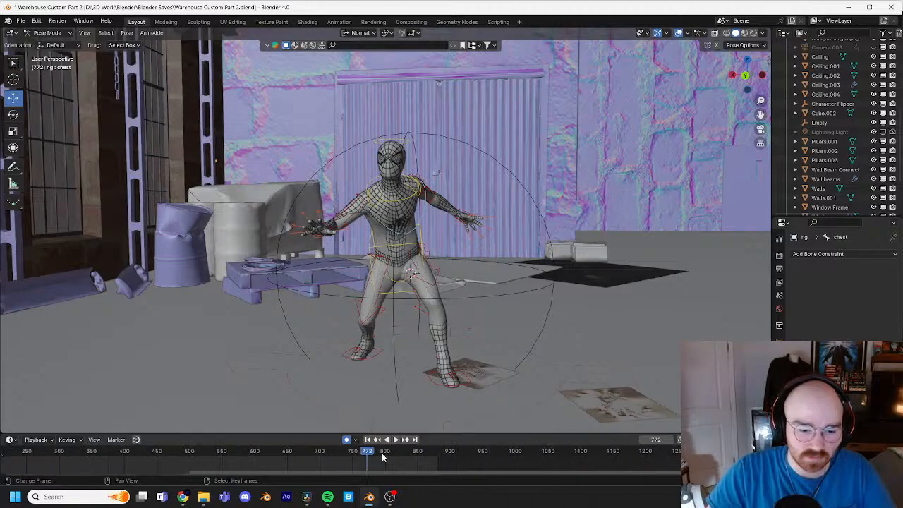
left_click_drag(382, 456, 398, 458)
middle_click_drag(360, 314, 266, 354, "shift")
scroll(490, 247, "down", 3)
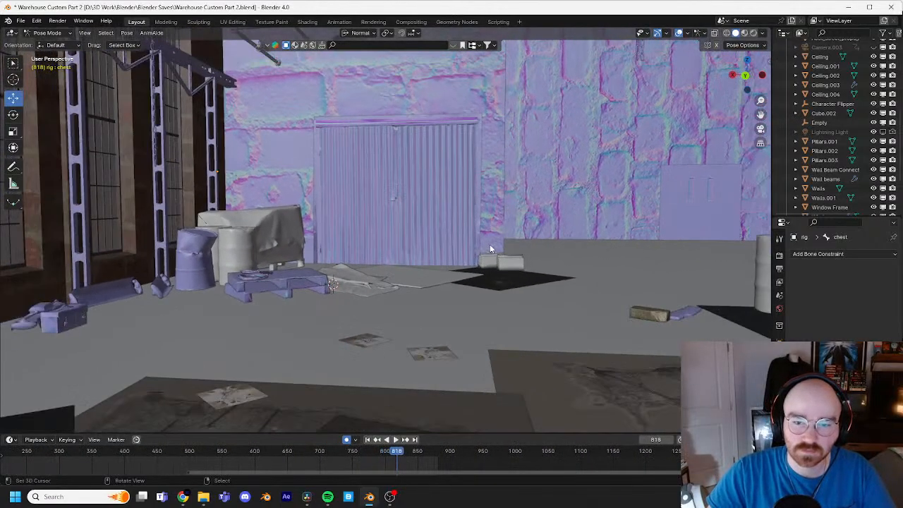
middle_click_drag(490, 247, 164, 385, "shift")
scroll(494, 225, "up", 3)
middle_click_drag(496, 226, 493, 242, "shift")
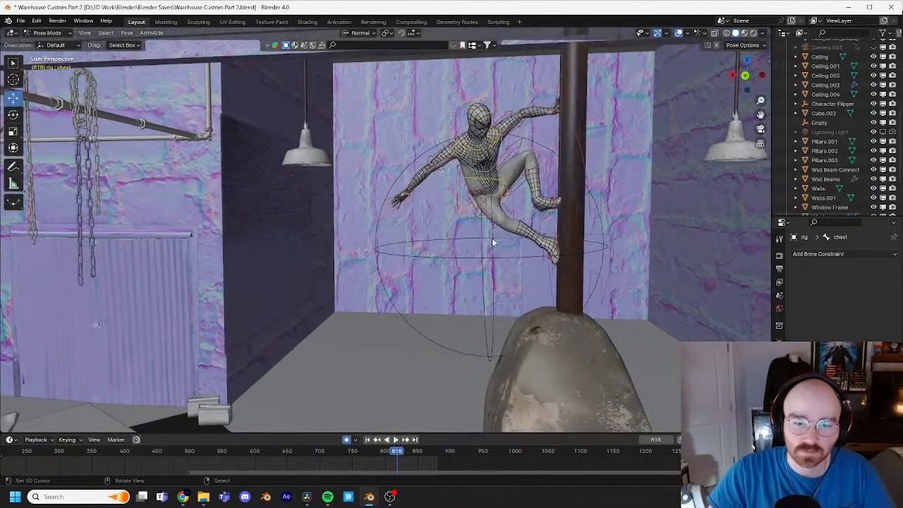
Step: Frame the right thigh IK bone and step through frames 813 to 815 to inspect the swing toward the pipe
left_click(478, 216)
key("KP_Decimal")
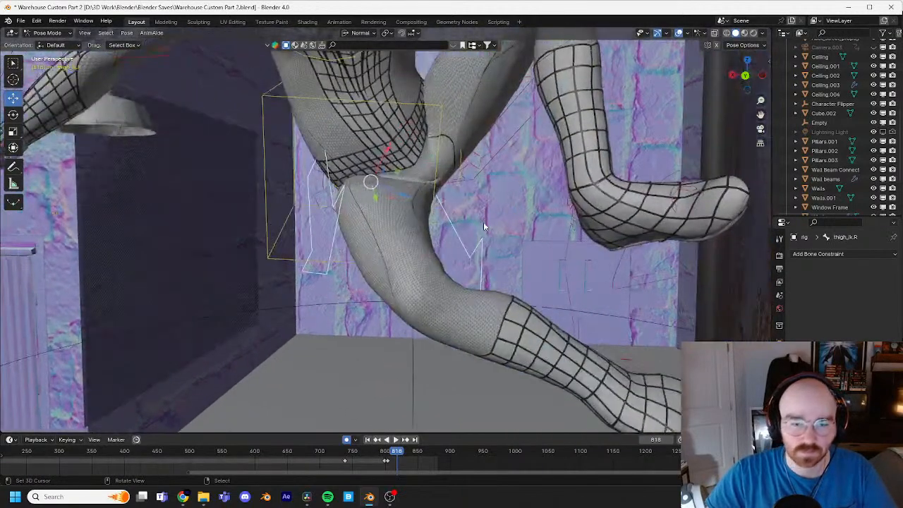
scroll(416, 198, "down", 4)
scroll(420, 212, "down", 3)
left_click(388, 455)
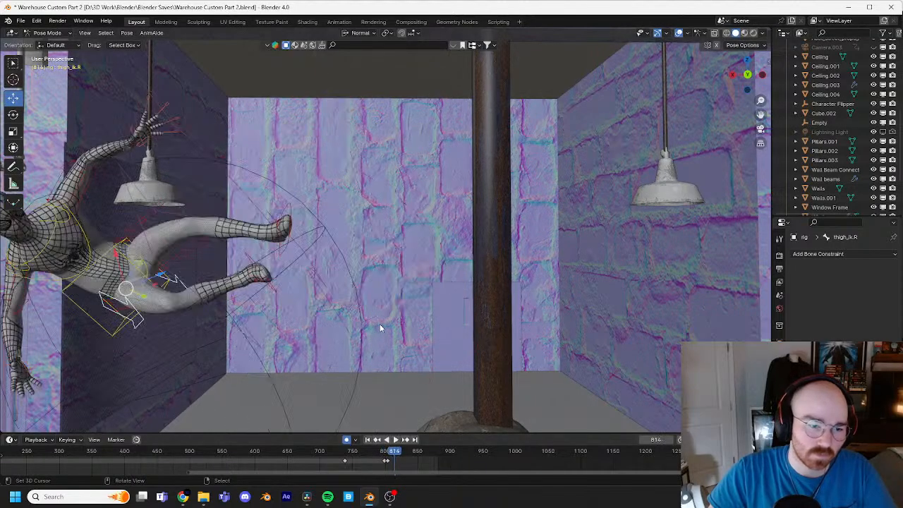
key("space")
key("Left")
key("Left")
key("Left")
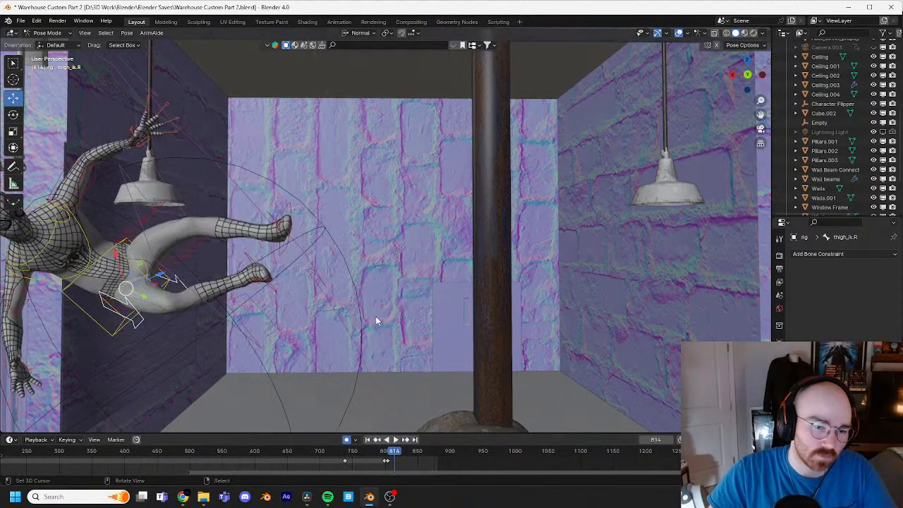
middle_click_drag(291, 284, 511, 212, "shift")
key("Right")
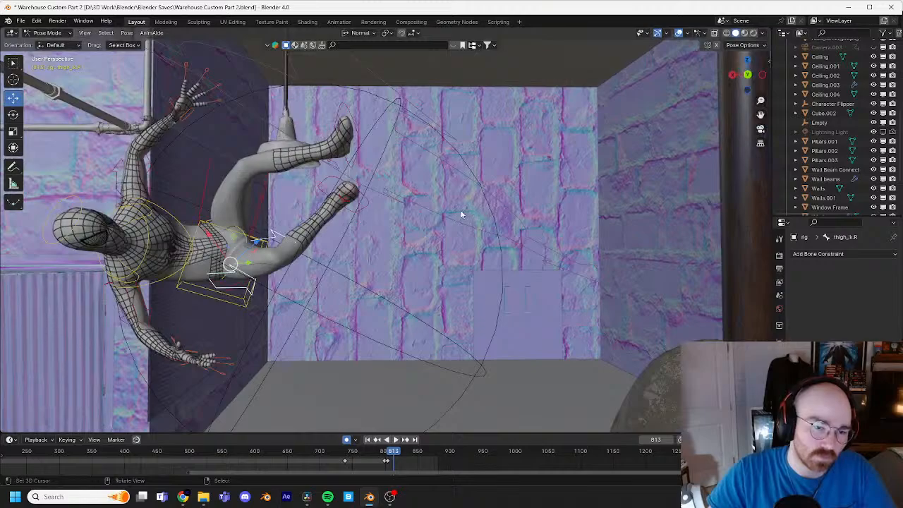
key("Right")
key("Right")
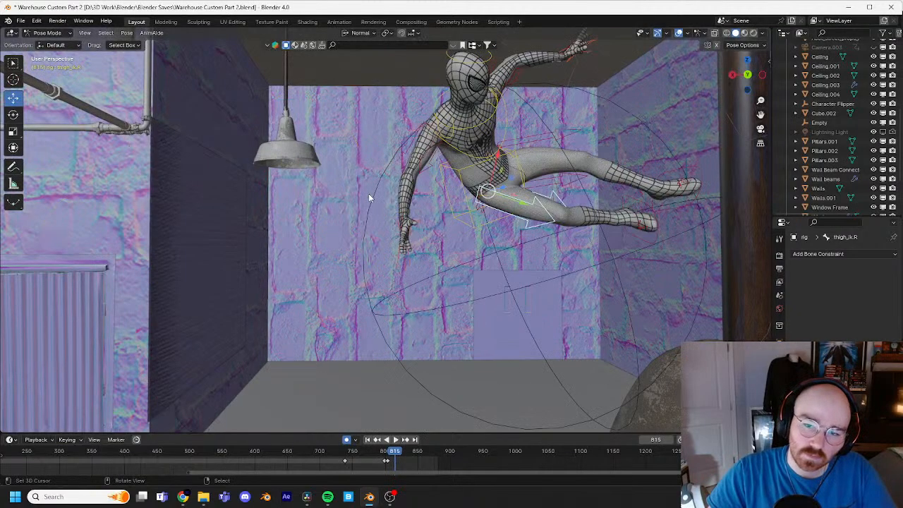
Step: Select the right foot IK control at frame 815 and zoom in on its keyframes around frames 802 to 820
middle_click_drag(368, 193, 466, 235)
left_click(466, 236)
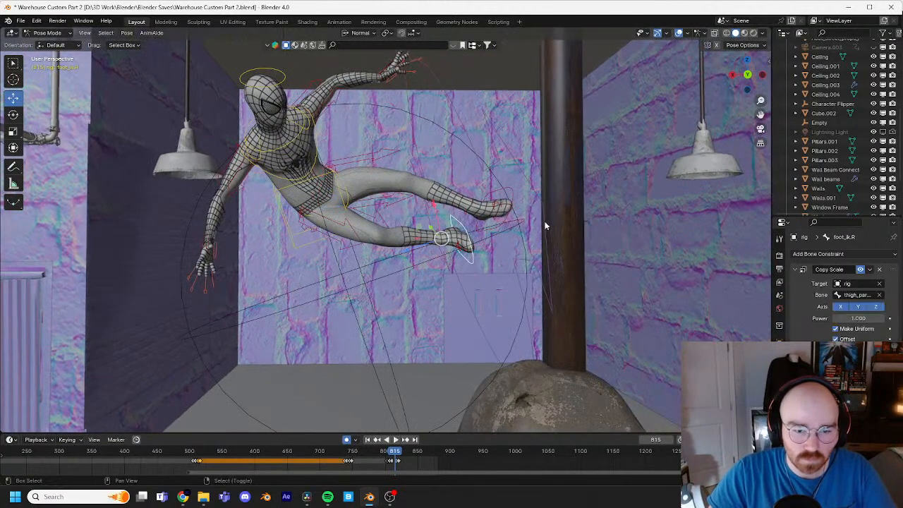
middle_click_drag(544, 226, 479, 227)
scroll(421, 463, "up", 10)
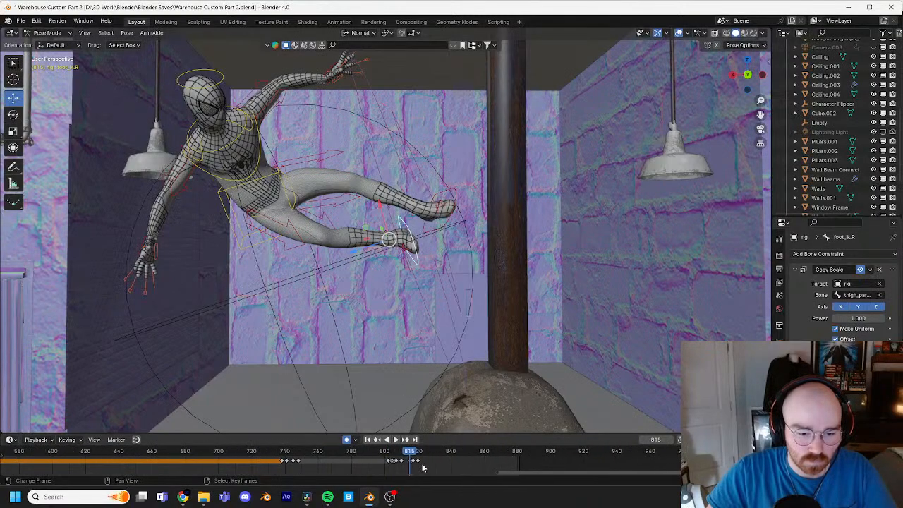
middle_click_drag(494, 465, 408, 471)
scroll(420, 471, "up", 2)
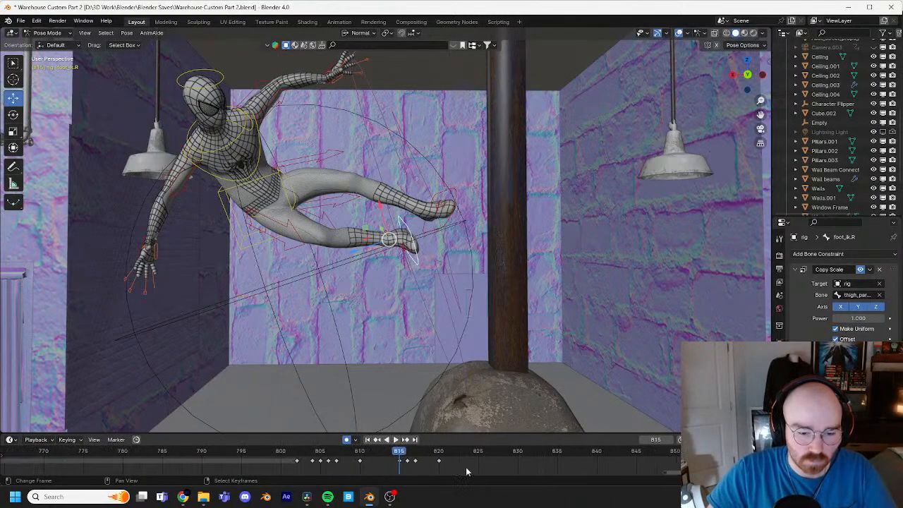
middle_click_drag(463, 471, 340, 453)
scroll(330, 462, "down", 3)
scroll(330, 462, "down", 3)
mouse_move(316, 454)
left_mouse_down()
mouse_move(307, 455)
mouse_move(316, 456)
left_mouse_up()
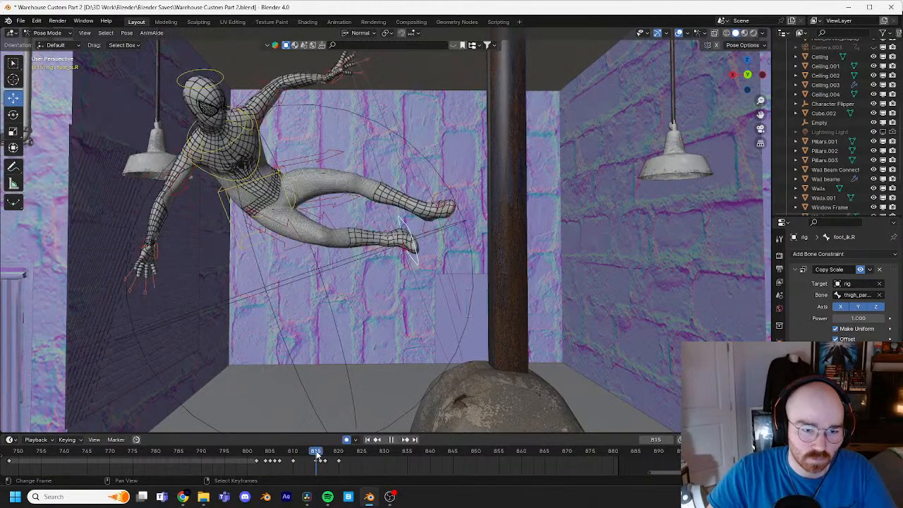
Step: Compare the right foot at frames 815 and 816, and rotate its IK control about 13.6° at frame 815
key("Right")
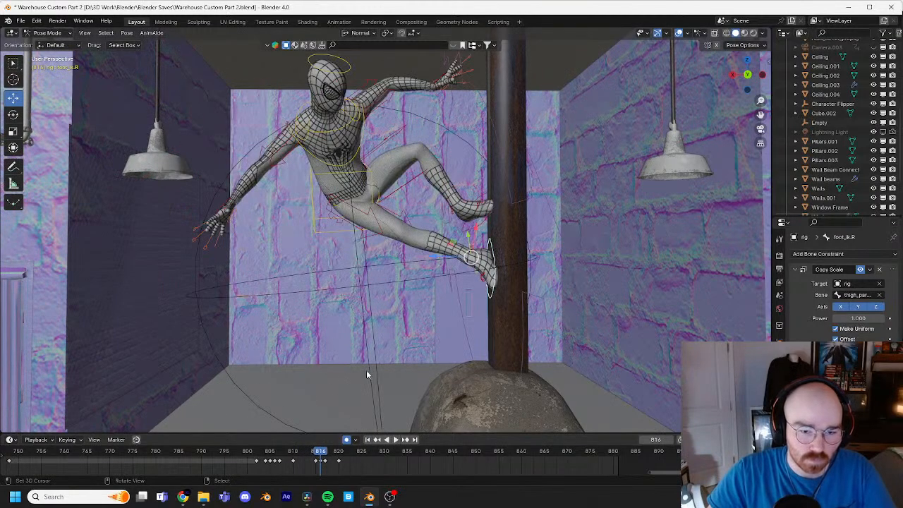
key("Left")
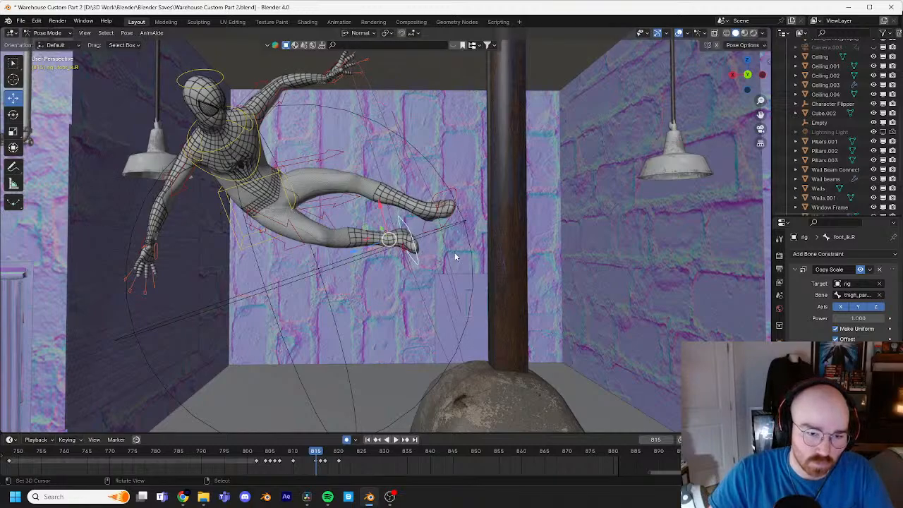
key("r")
key("r")
left_click(487, 253)
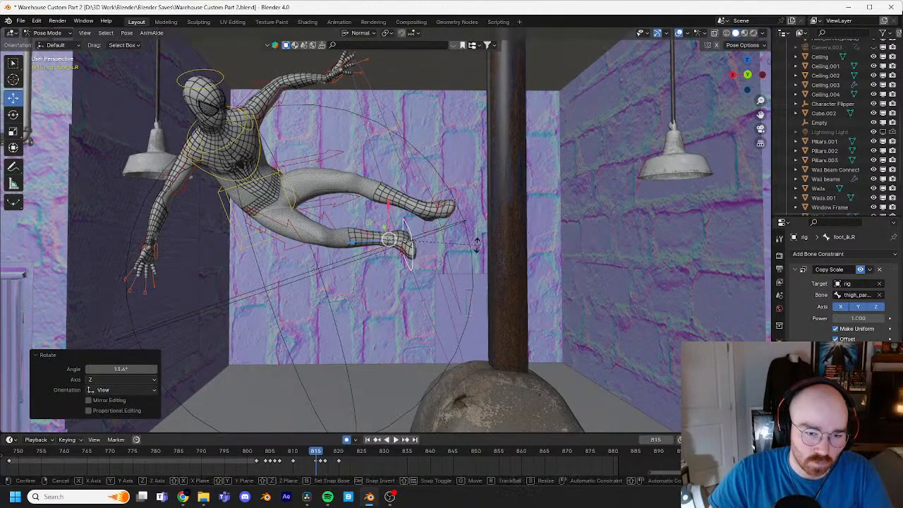
key("Right")
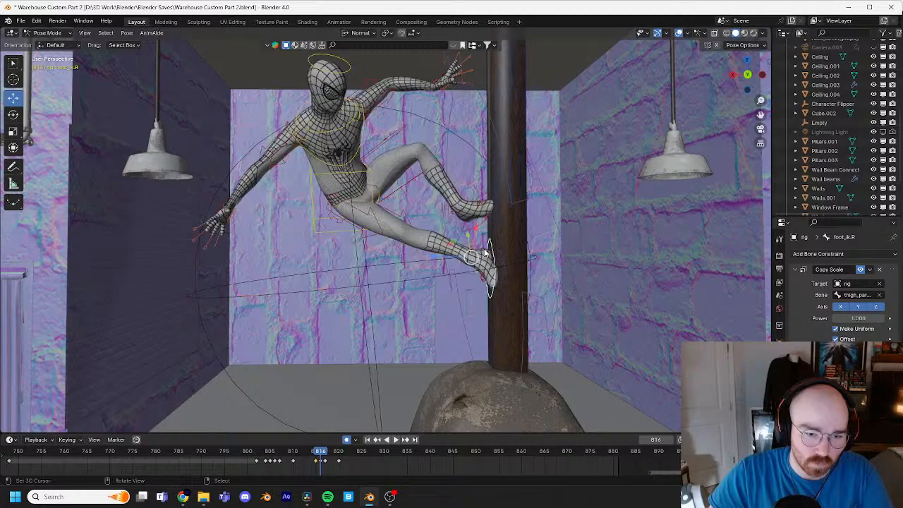
Step: At frame 814, trackball-rotate the right foot IK control by about -2.84° and 14.3° and raise it about 0.05 m
key("Left")
key("Left")
key("r")
key("r")
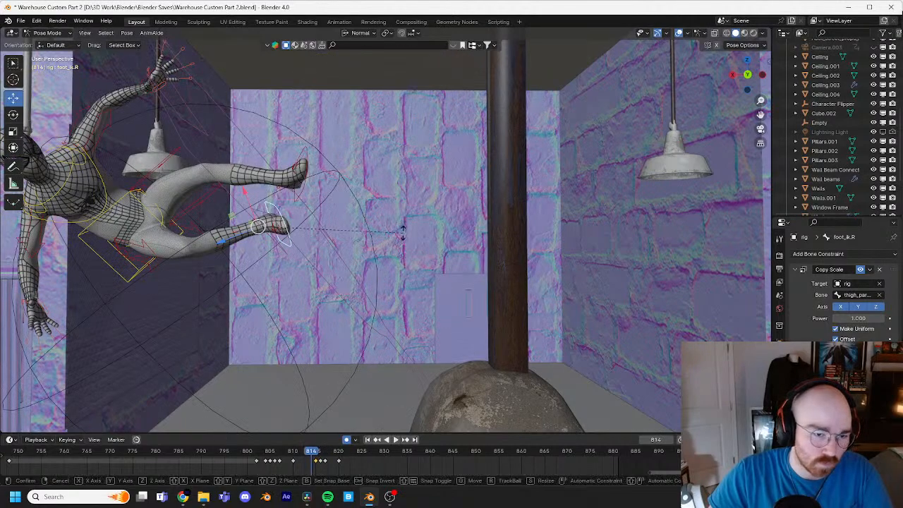
left_click(415, 234)
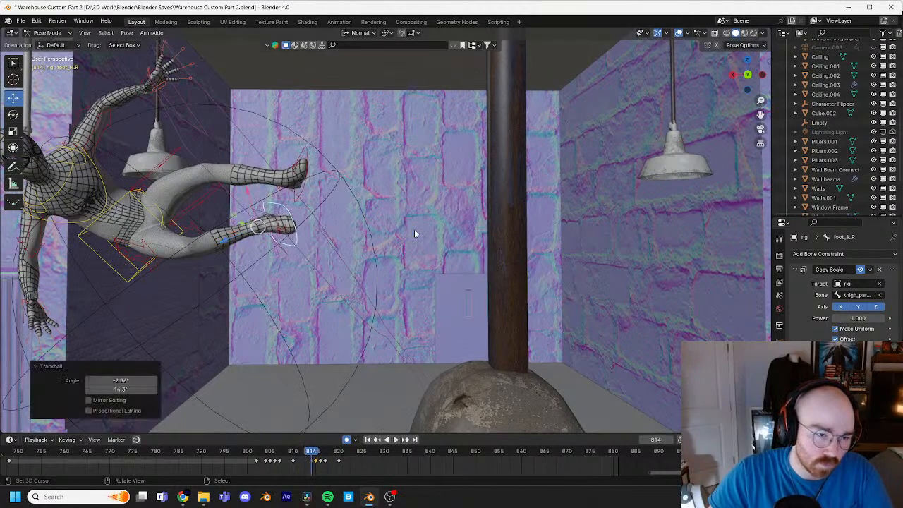
key("i")
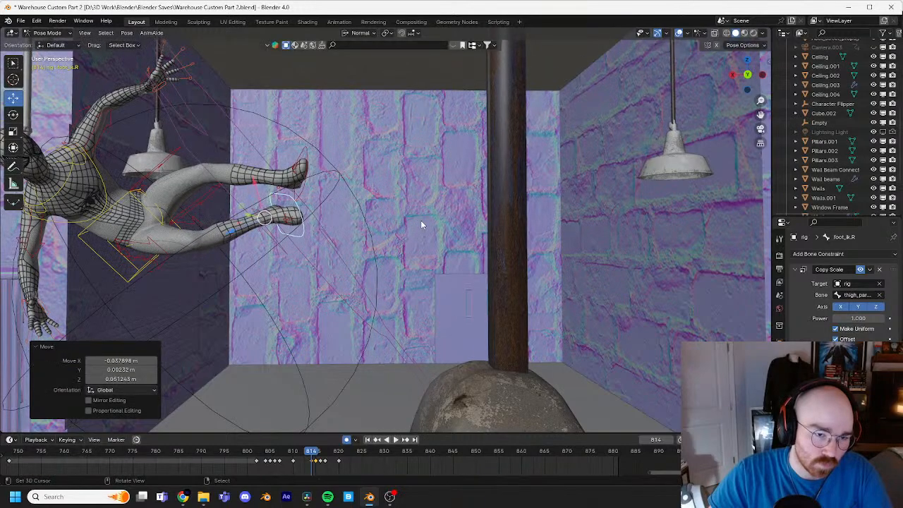
Step: At frame 815, raise the right foot IK control about 0.074 m and trackball-rotate it slightly
key("Right")
key("Right")
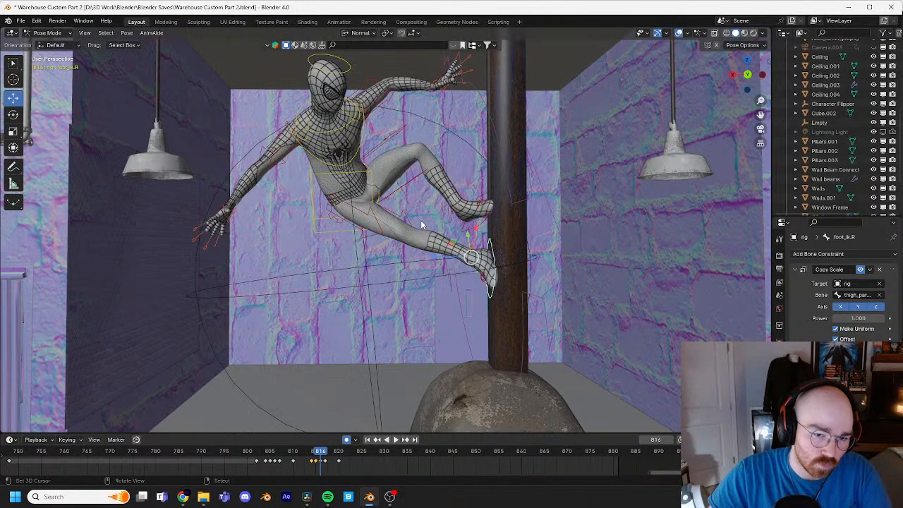
key("Left")
key("g")
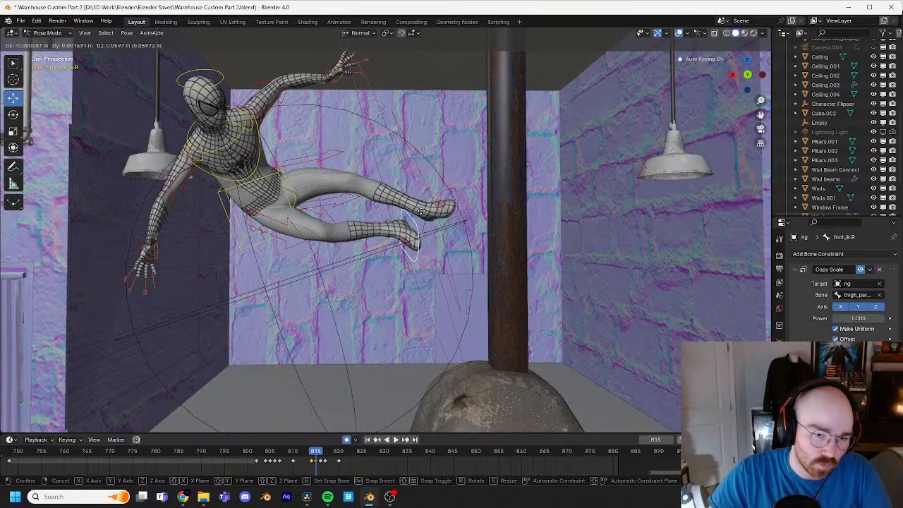
left_click(423, 210)
key("r")
key("r")
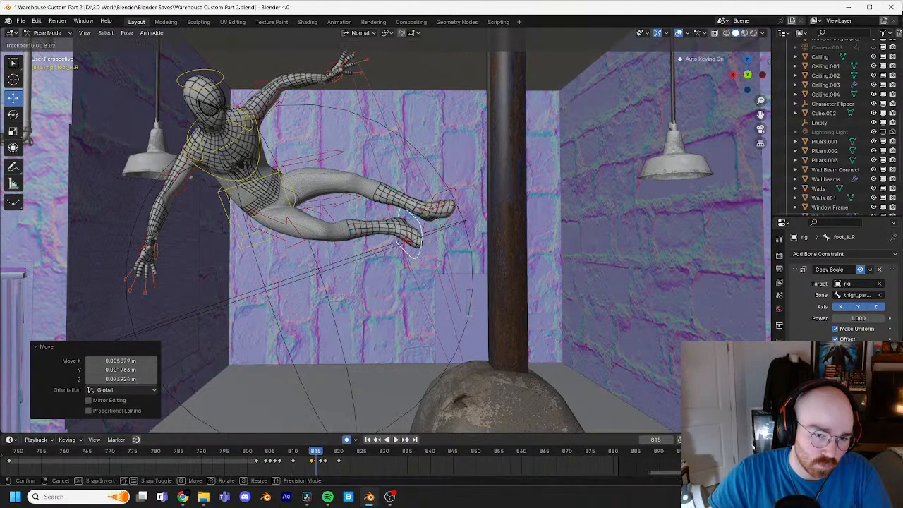
left_click(426, 210)
Step: Step back and forth through frames 813 to 816 to check the right foot's motion toward the pipe
key("Right")
key("Left")
key("Right")
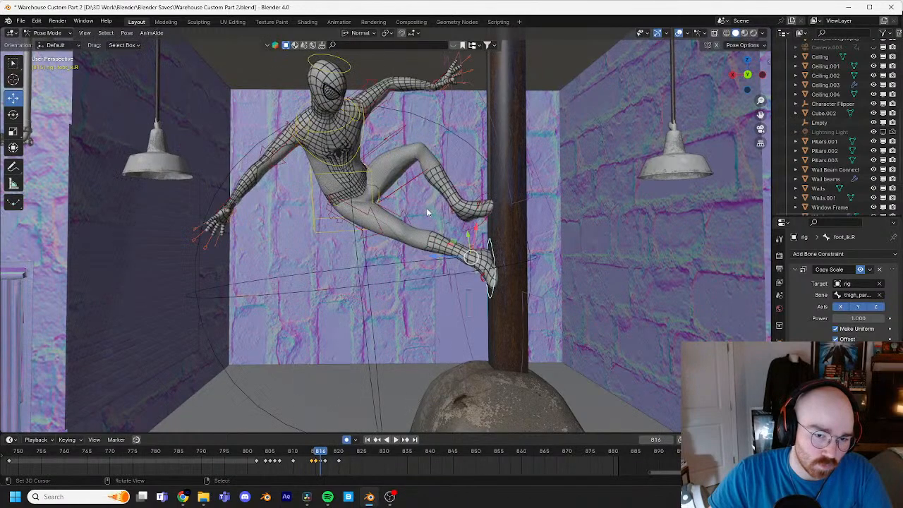
key("Left")
key("Right")
key("Left")
key("Left")
key("Left")
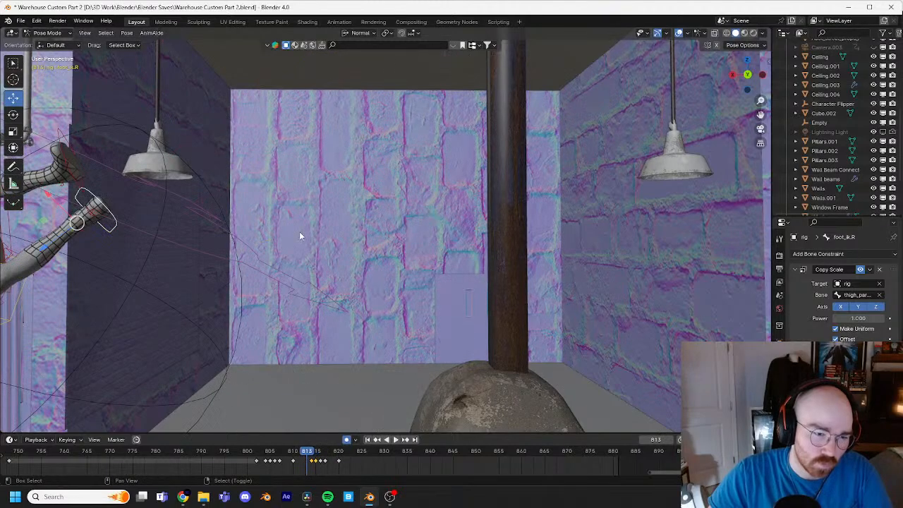
Step: Step backward through the flip from frame 813 to 806, following the character across the warehouse
middle_click_drag(299, 232, 593, 221, "shift")
scroll(593, 221, "down", 1)
middle_click_drag(533, 247, 535, 218, "shift")
key("Left")
key("Left")
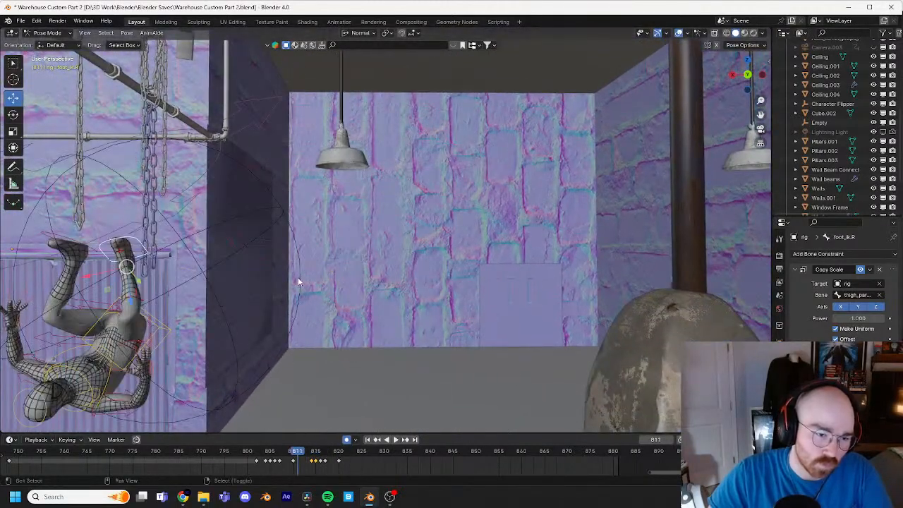
middle_click_drag(298, 277, 525, 219, "shift")
key("Left")
key("Left")
middle_click_drag(310, 292, 466, 181, "shift")
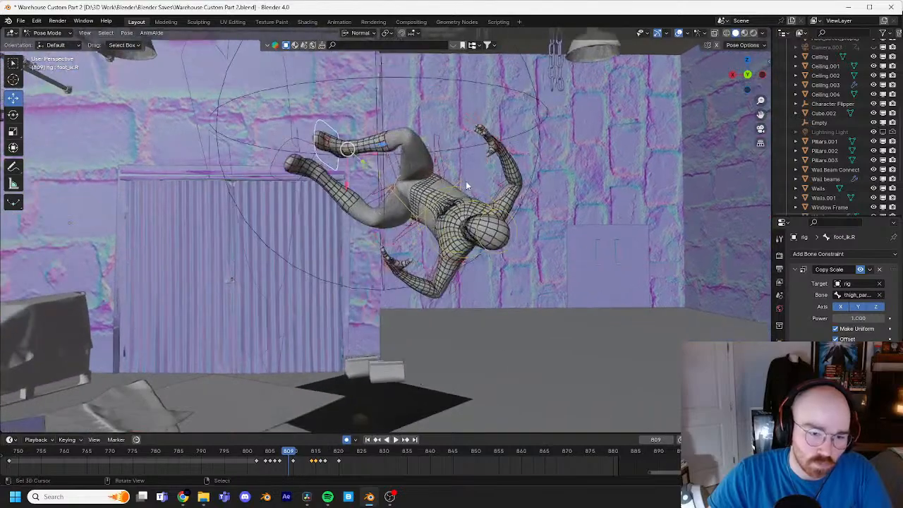
key("Left")
key("Left")
middle_click_drag(230, 288, 492, 198, "shift")
Step: Select the head control and step between frames 803 and 807 to check the head's motion at takeoff
key("Left")
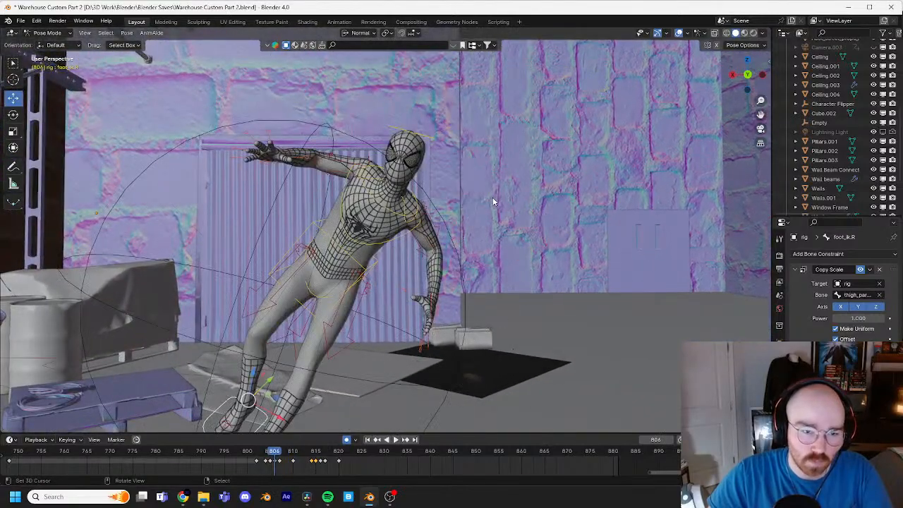
key("Left")
key("Left")
key("Left")
middle_click_drag(395, 243, 437, 205, "shift")
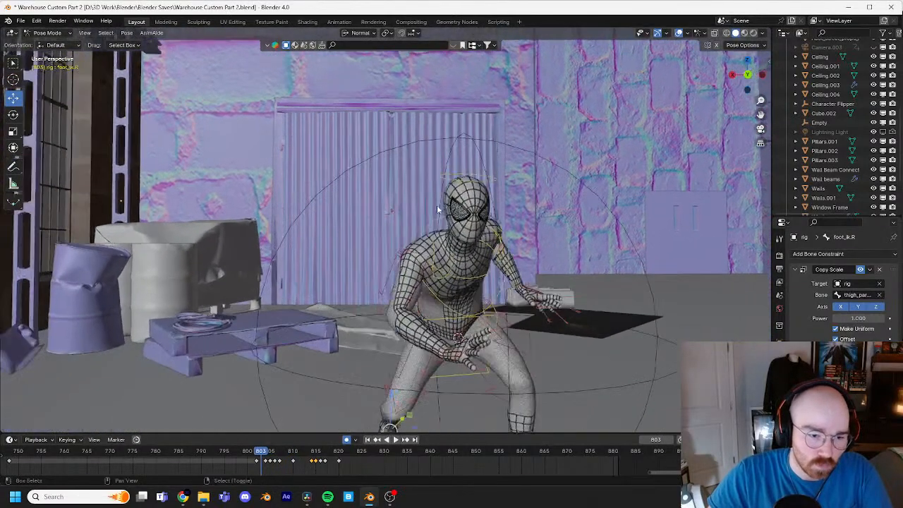
left_click(458, 183)
middle_click_drag(600, 189, 461, 210, "shift")
key("Right")
key("Right")
scroll(462, 209, "up", 1)
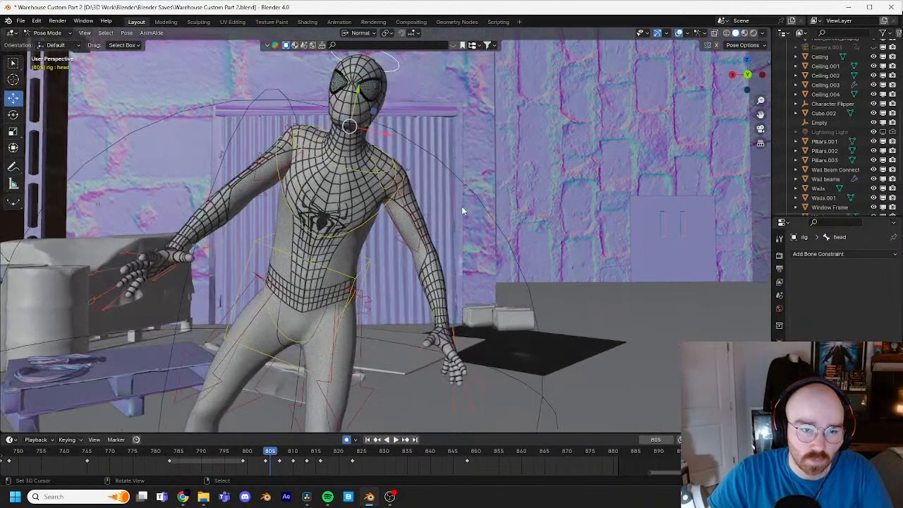
scroll(462, 210, "down", 1)
key("Left")
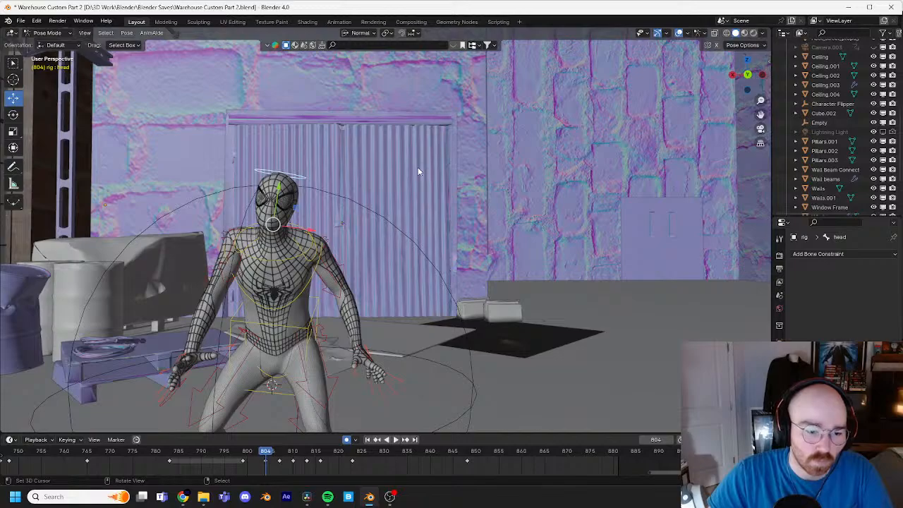
key("Right")
key("Right")
key("Right")
middle_click_drag(417, 204, 426, 240, "shift")
Step: At frame 805, trackball-rotate the head control by about -4.3° and 5.16°, and refine it with further small rotations
key("Left")
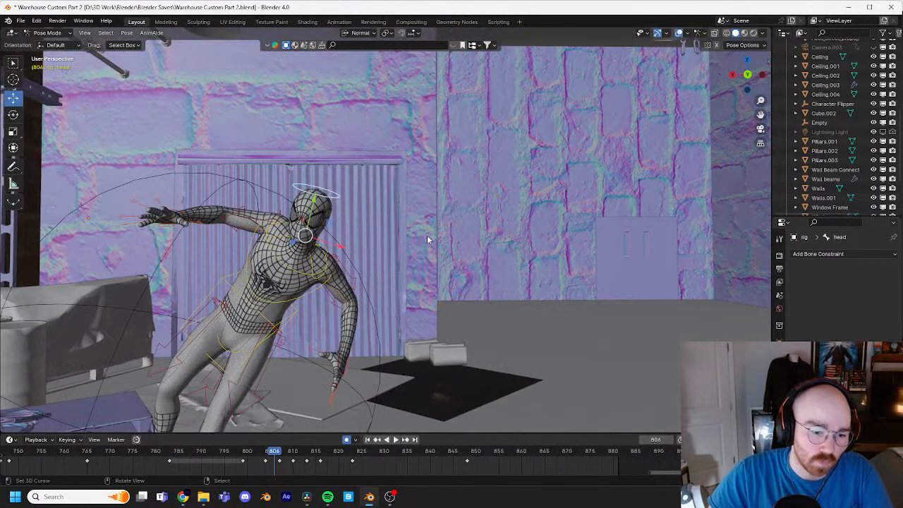
key("Left")
key("r")
key("r")
left_click(432, 231)
key("r")
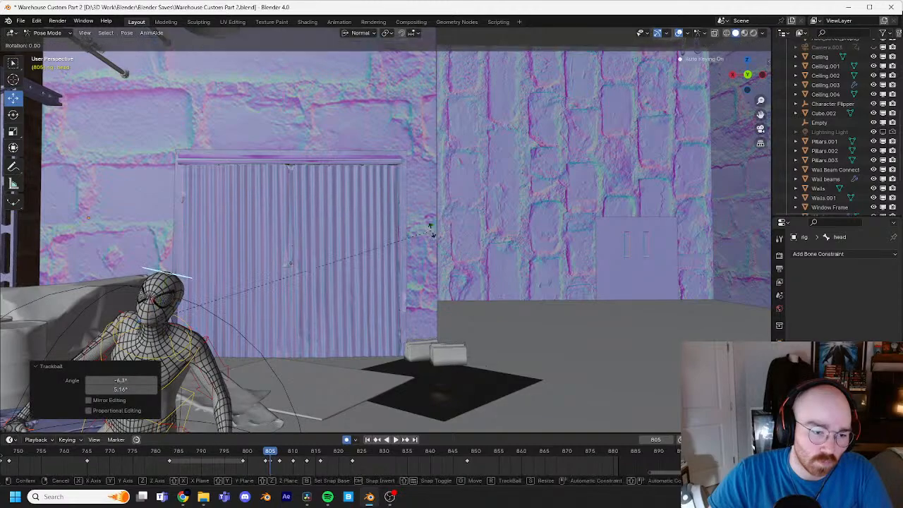
left_click(425, 217)
key("r")
key("r")
left_click(422, 220)
Step: Review the head from frame 803 onward, and rotate it about 7.67° around the view's Z axis at frame 805
key("Left")
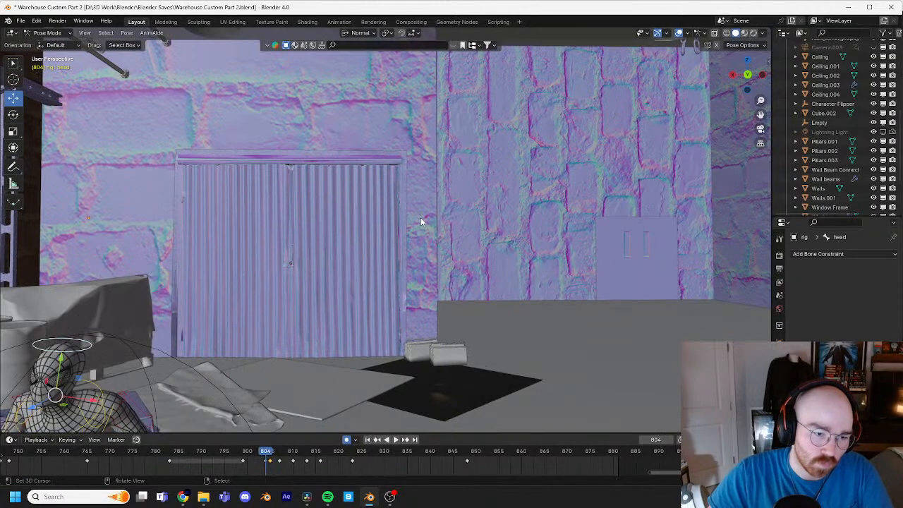
key("Left")
middle_click_drag(191, 282, 320, 197, "shift")
scroll(320, 198, "down", 3)
middle_click_drag(487, 182, 436, 212, "shift")
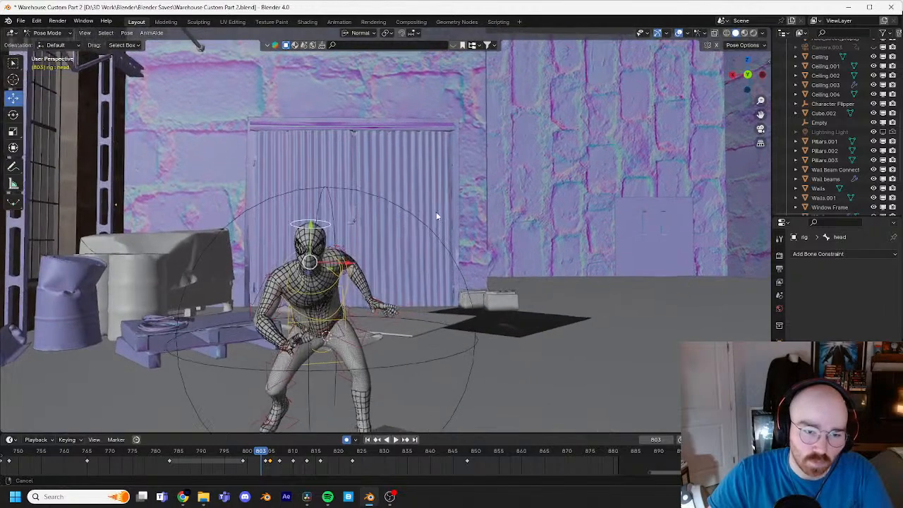
scroll(436, 215, "up", 2)
key("Right")
key("Right")
key("Right")
key("Left")
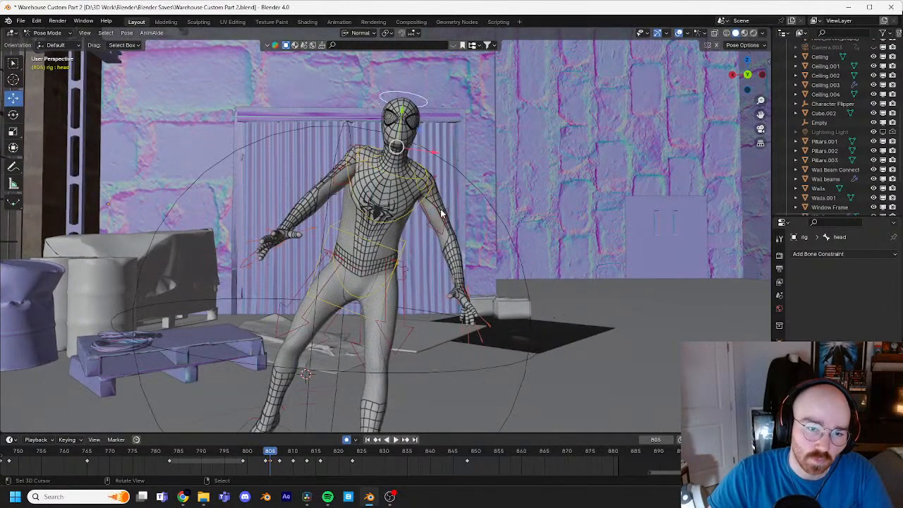
key("r")
left_click(518, 200)
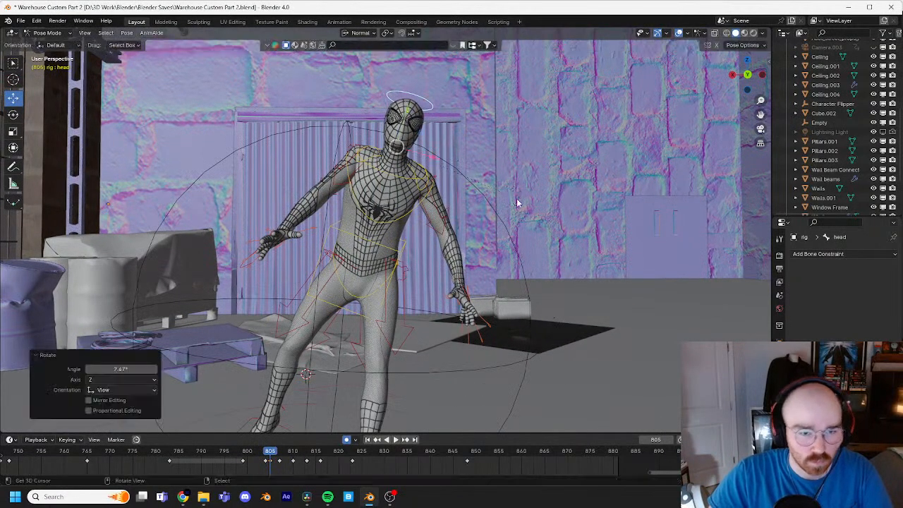
Step: Step forward from frame 805 to 824, following the head's motion through the flip to the pipe landing
key("Right")
middle_click_drag(603, 163, 479, 248, "shift")
key("Right")
key("Right")
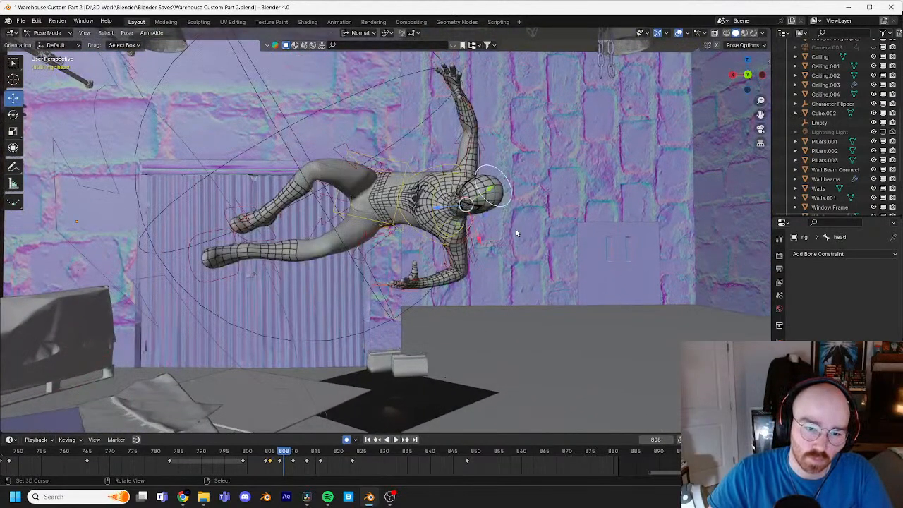
key("Right")
key("Right")
middle_click_drag(619, 218, 367, 313, "shift")
key("Right")
key("Right")
key("Right")
key("Right")
key("Right")
key("Right")
key("Right")
key("Right")
key("Right")
key("Right")
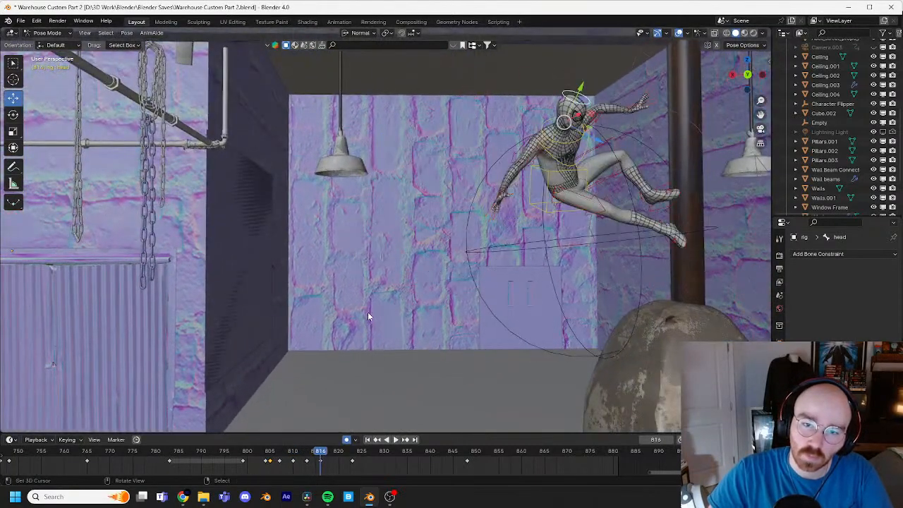
key("Right")
key("Right")
key("Right")
key("Right")
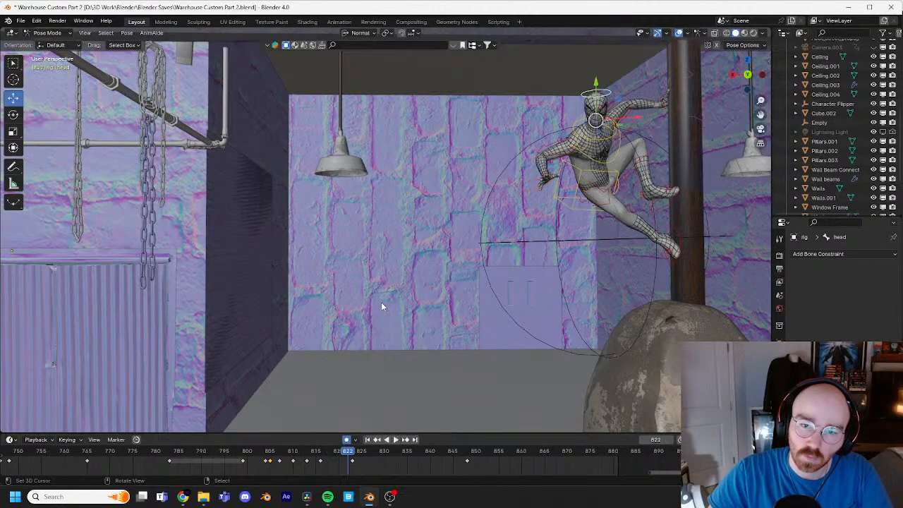
middle_click_drag(558, 258, 438, 292, "shift")
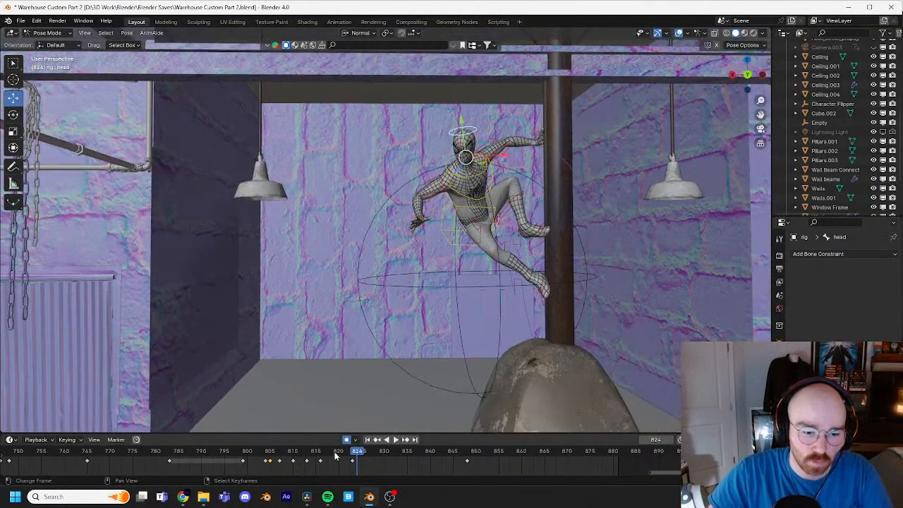
Step: Shift the head control's keyframes at frames 816 and 823 two frames later, to 818 and 825
key("Left")
key("Left")
key("Left")
key("Left")
key("Left")
key("Left")
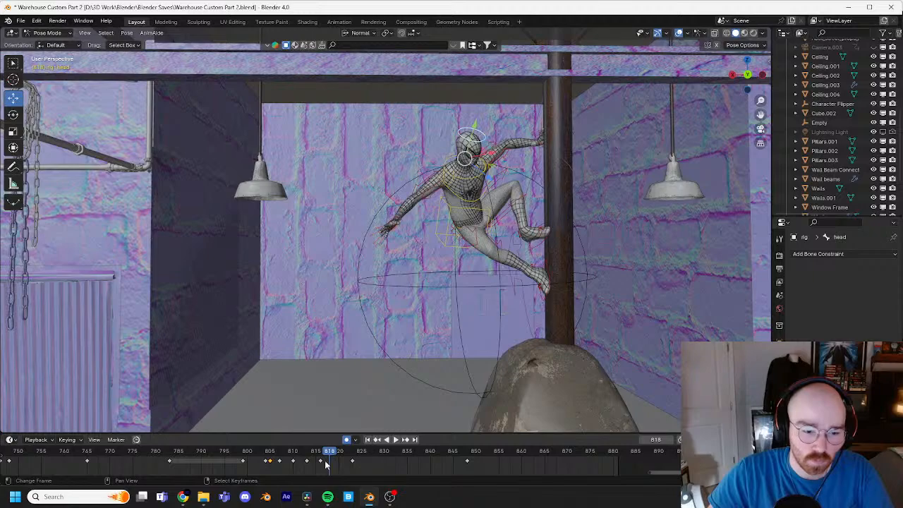
left_click_drag(325, 460, 379, 453)
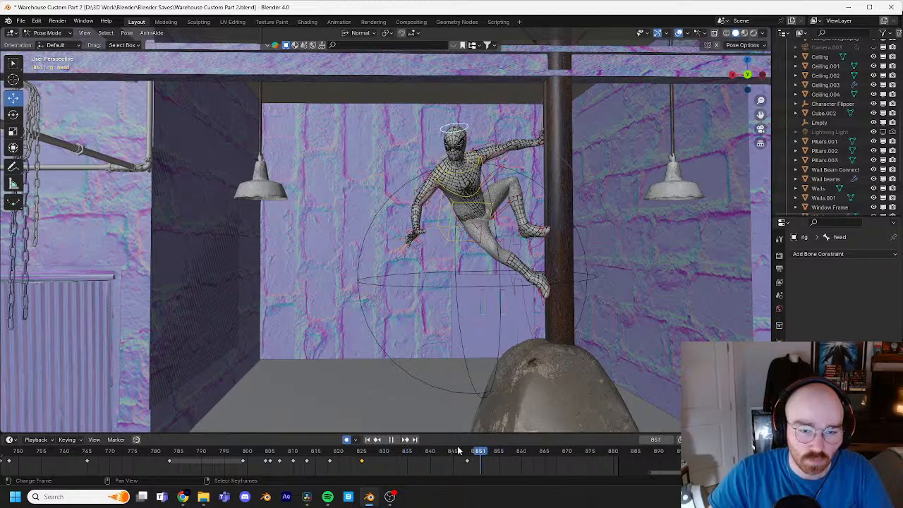
Step: Scrub back to frame 802 and examine the crouched pose within the warehouse
middle_click_drag(353, 386, 396, 419)
left_click(350, 455)
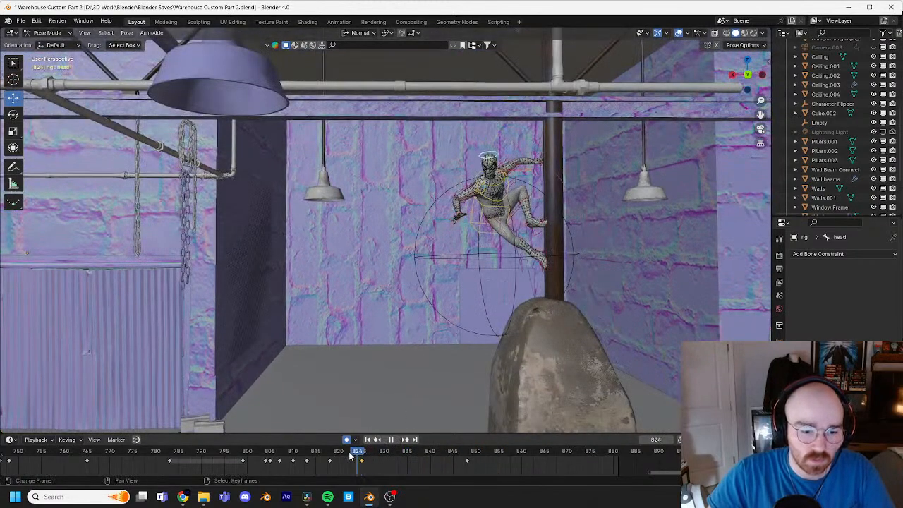
left_click_drag(349, 455, 259, 457)
middle_click_drag(360, 304, 559, 232, "shift")
scroll(427, 276, "down", 5)
middle_click_drag(427, 276, 487, 257, "shift")
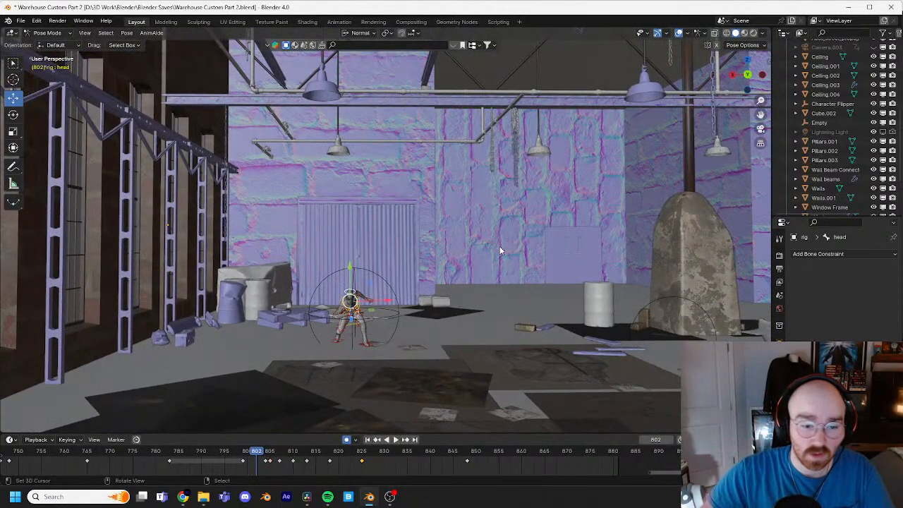
middle_click_drag(488, 235, 533, 184, "shift")
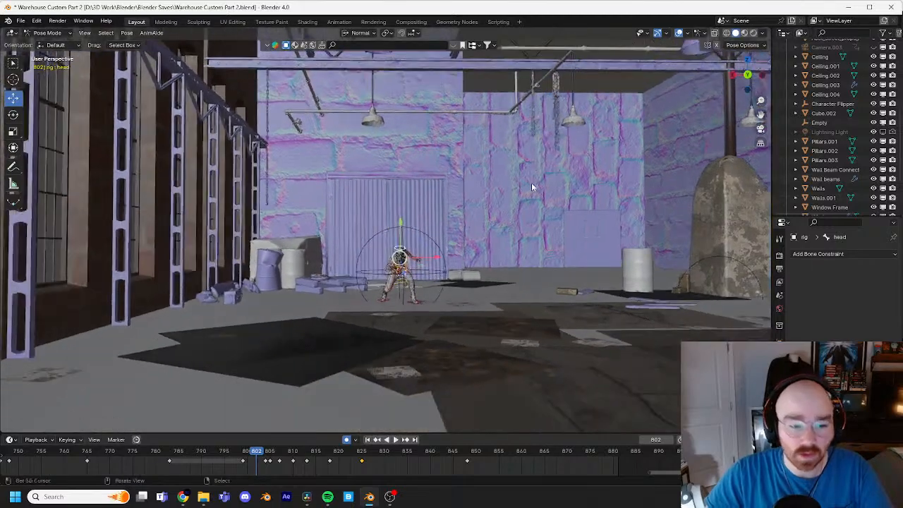
scroll(532, 185, "up", 6)
scroll(512, 276, "down", 2)
middle_click_drag(513, 276, 498, 247, "shift")
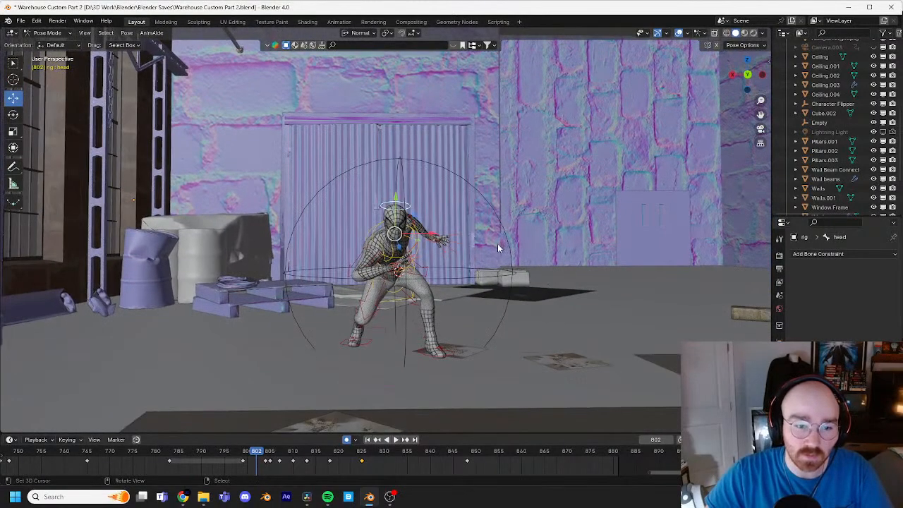
scroll(532, 239, "up", 2)
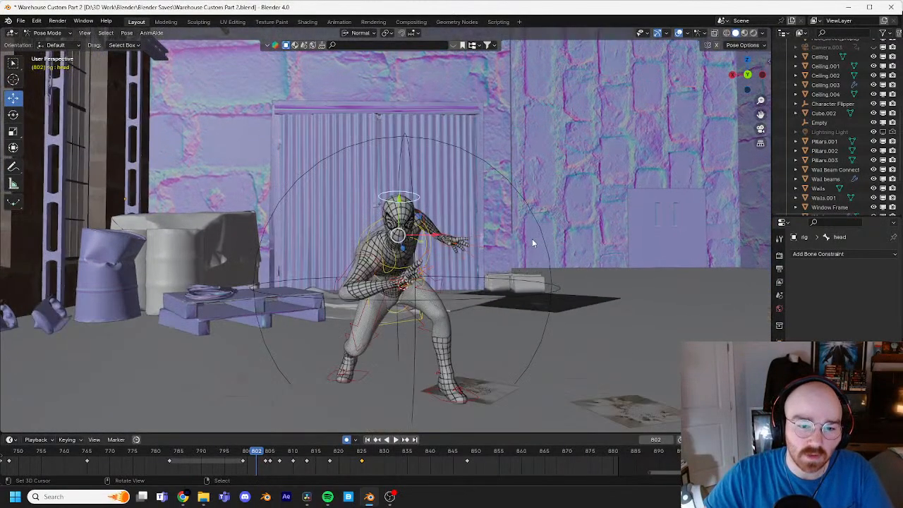
middle_click_drag(543, 239, 631, 287, "shift")
scroll(538, 219, "up", 4)
Step: Select the right shoulder control and examine the character's crouched pose at frame 802 from the side and front
right_click(639, 311)
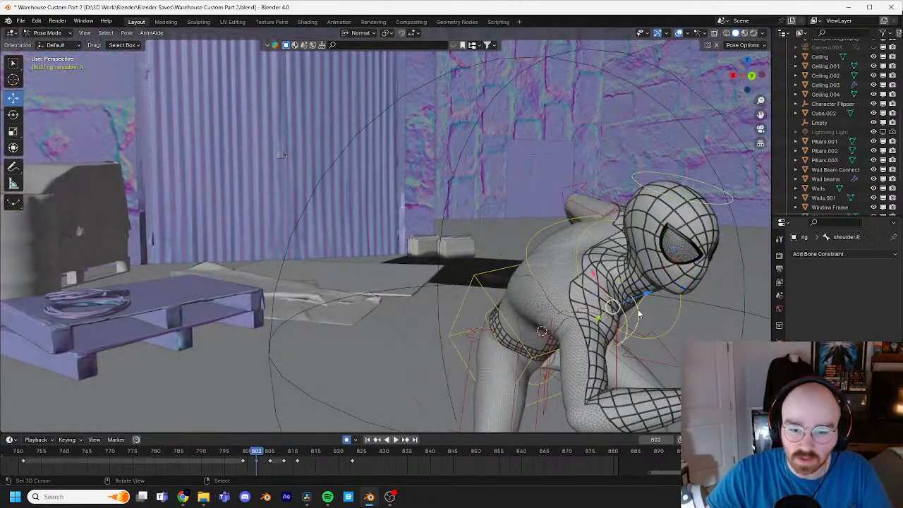
key("KP_Decimal")
scroll(527, 222, "down", 5)
middle_click_drag(526, 225, 595, 230)
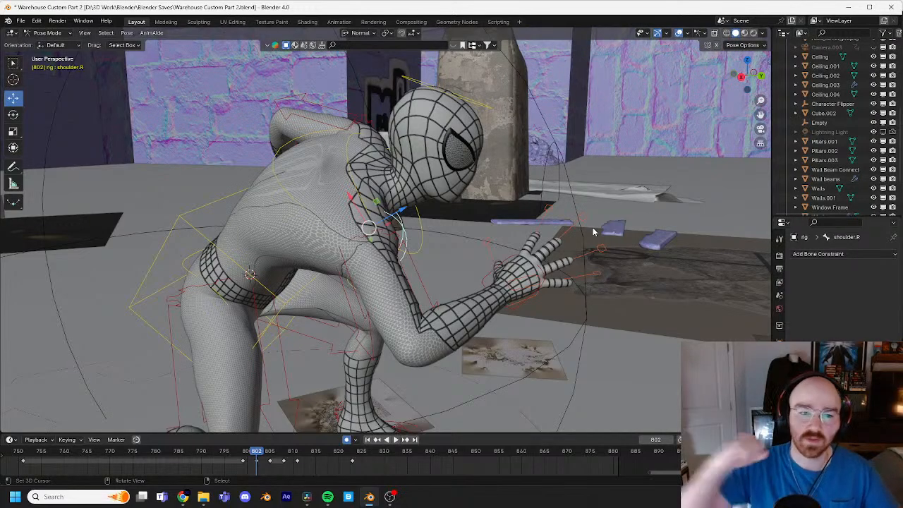
scroll(570, 205, "down", 3)
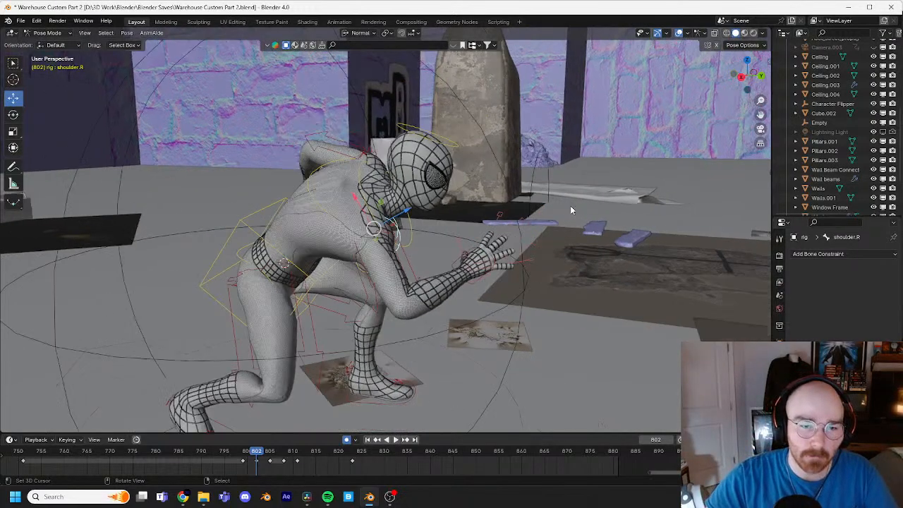
middle_click_drag(570, 205, 437, 258)
scroll(437, 258, "down", 2)
middle_click_drag(547, 218, 515, 234, "shift")
scroll(515, 234, "up", 1)
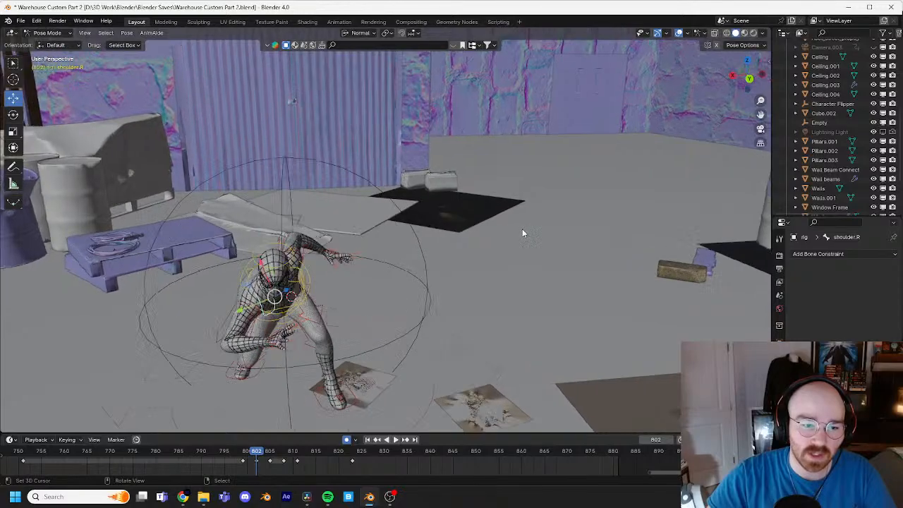
middle_click_drag(565, 194, 498, 208, "shift")
middle_click_drag(596, 204, 528, 220, "shift")
scroll(535, 216, "down", 2)
Step: Step back and forth between frames 802 and 806 to check the body's push-off into the jump
key("Right")
key("Right")
key("Right")
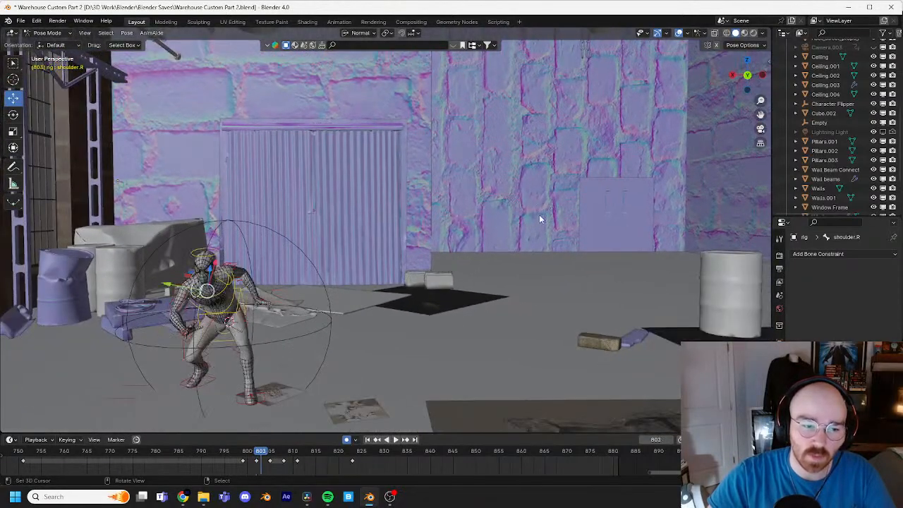
key("Right")
key("Left")
key("Left")
key("Left")
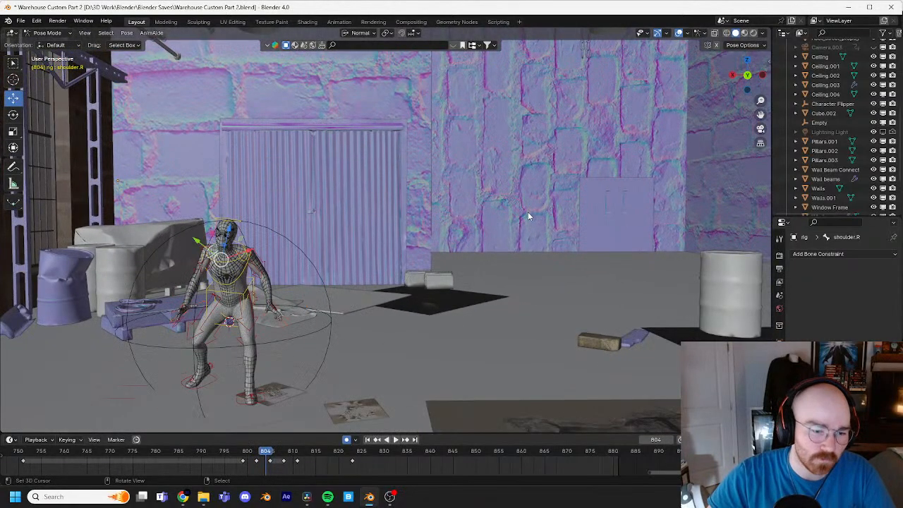
key("Right")
key("Right")
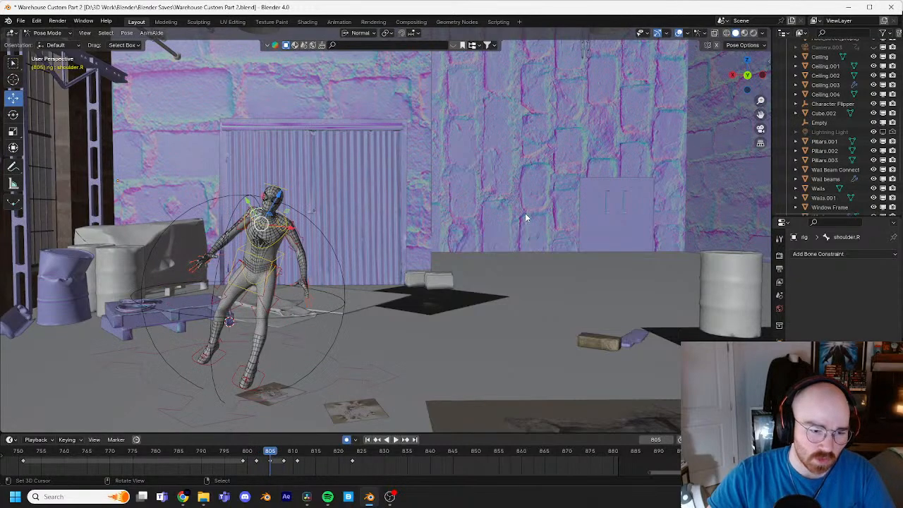
key("Right")
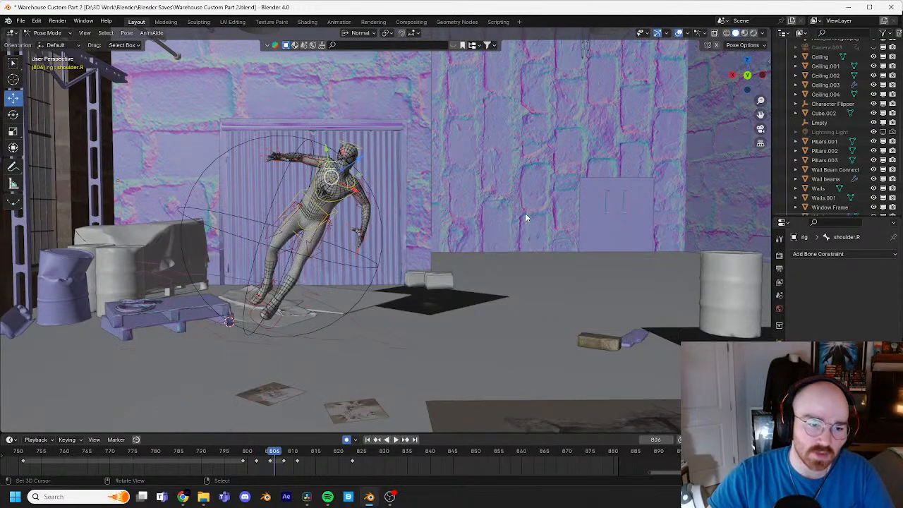
key("Left")
key("space")
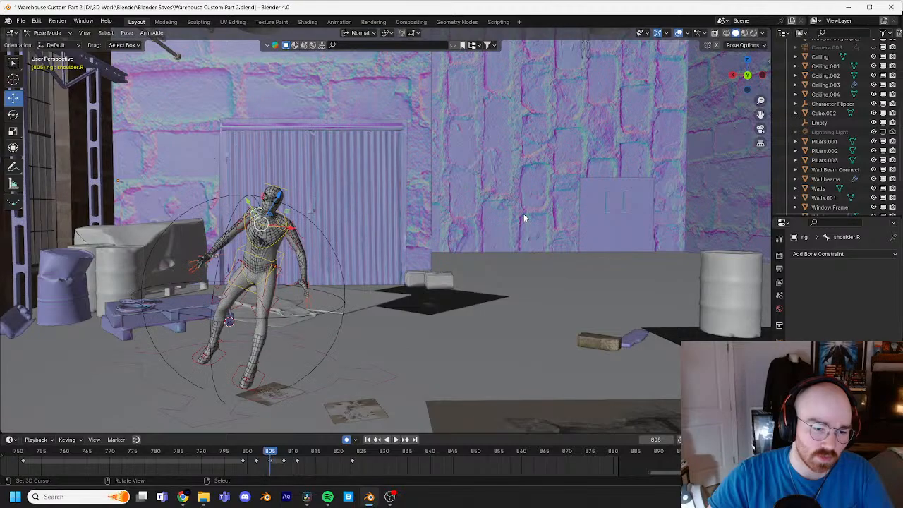
key("Escape")
key("Left")
key("Left")
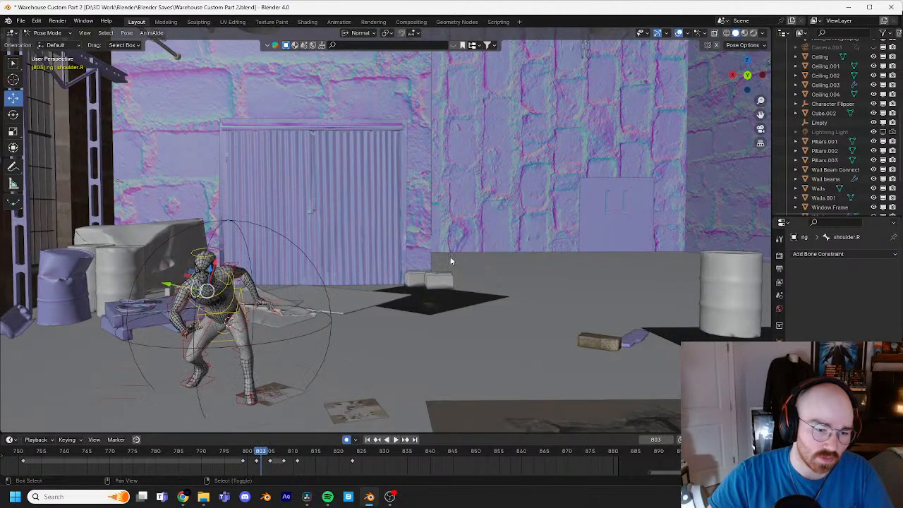
Step: At frame 804, trackball-rotate the left foot IK control by about 4.01° and -0.57° and lower it about 0.007 m
middle_click_drag(339, 355, 416, 302, "shift")
left_click(361, 331)
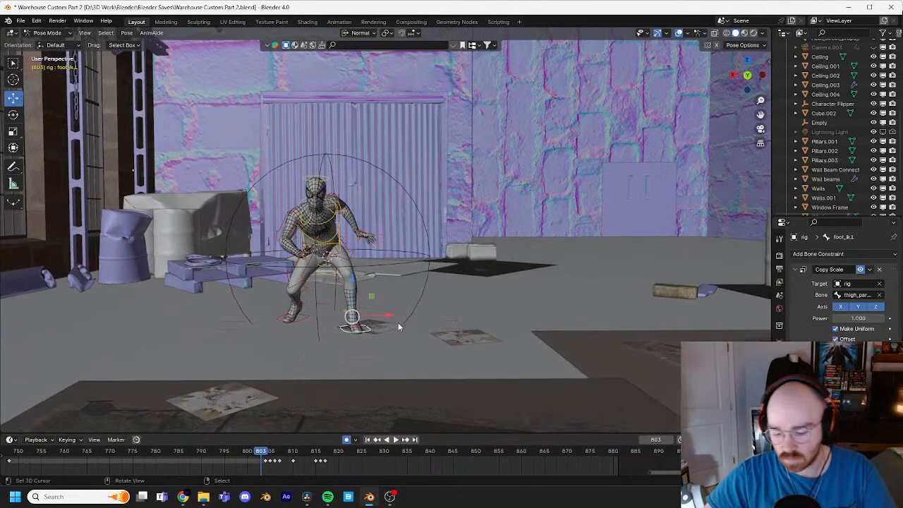
key("KP_Decimal")
middle_click_drag(466, 224, 531, 281)
key("Right")
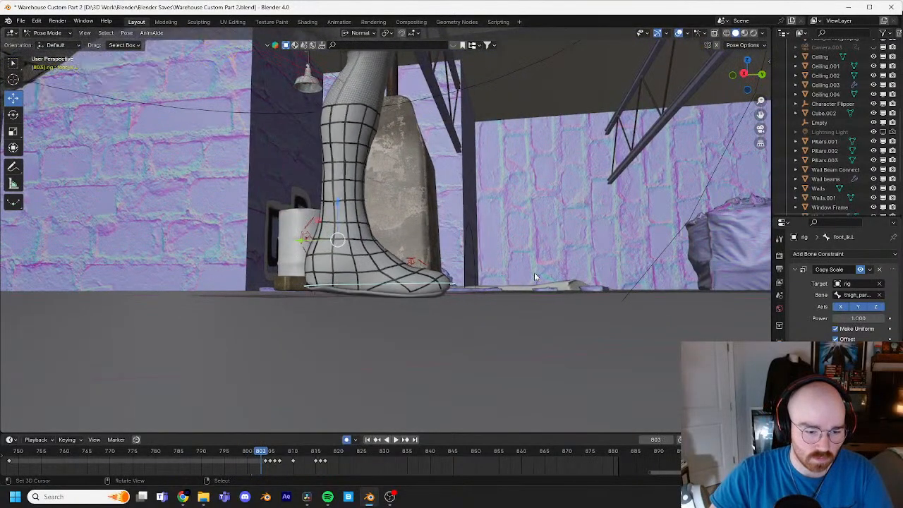
key("r")
key("r")
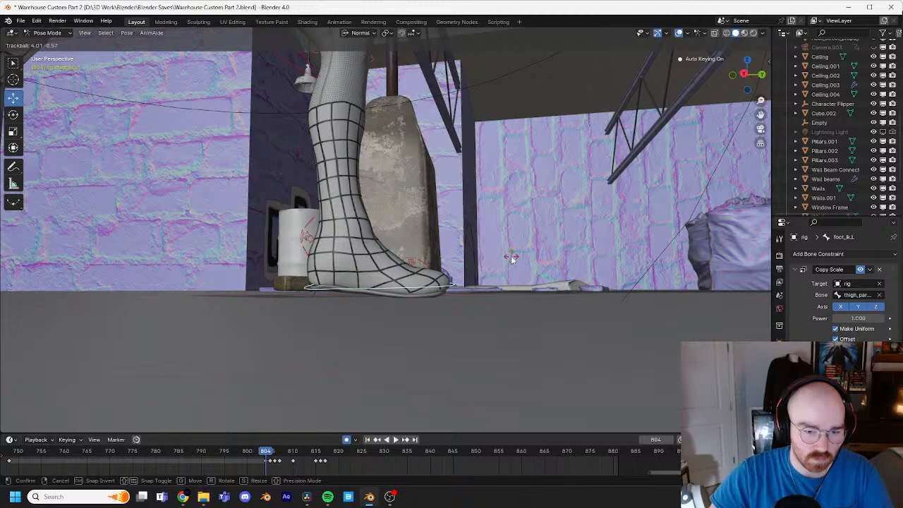
left_click(510, 257)
key("g")
left_click(529, 261)
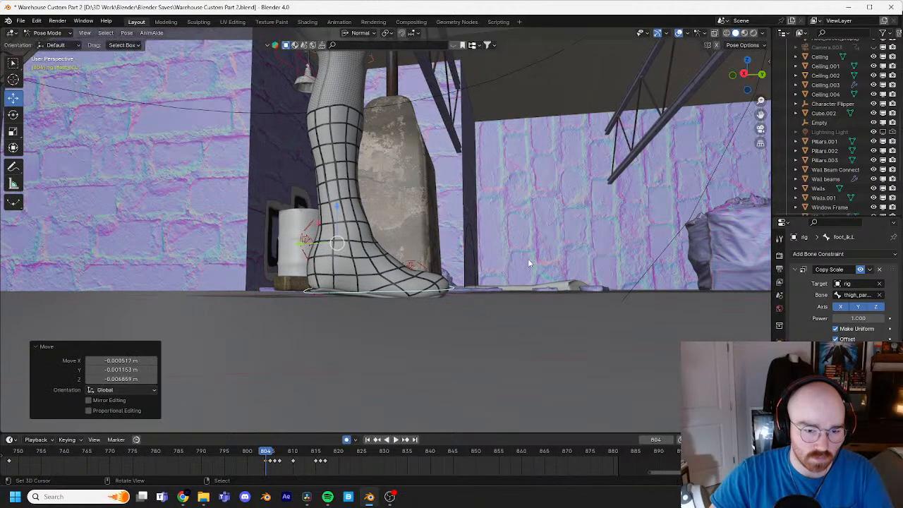
Step: Rotate the left foot IK control slightly again and move it about 0.0005, -0.0039 and -0.0039 m in X, Y and Z
key("r")
left_click(529, 252)
key("g")
left_click(527, 253)
middle_click_drag(531, 252, 481, 293)
middle_click_drag(507, 232, 463, 258)
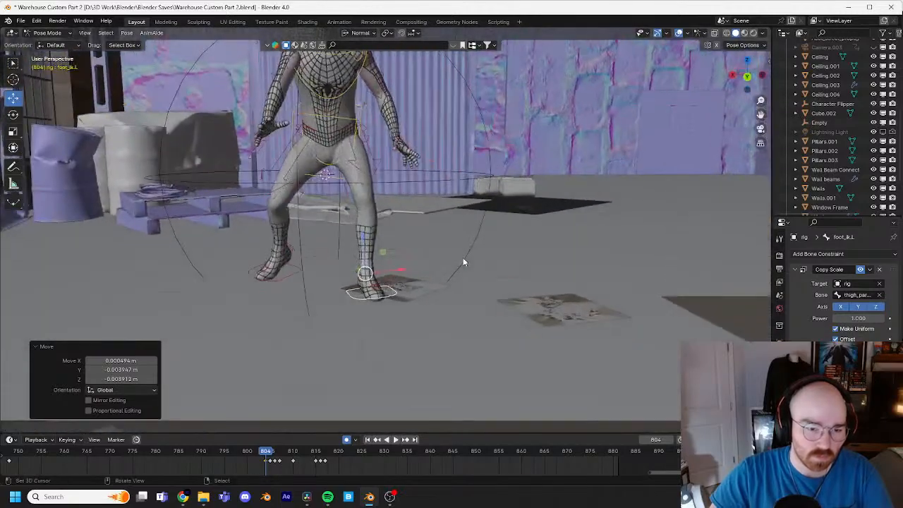
Step: Step back and forth between frames 801 and 804 to check the left foot's contact before the jump
key("Left")
key("Left")
key("Left")
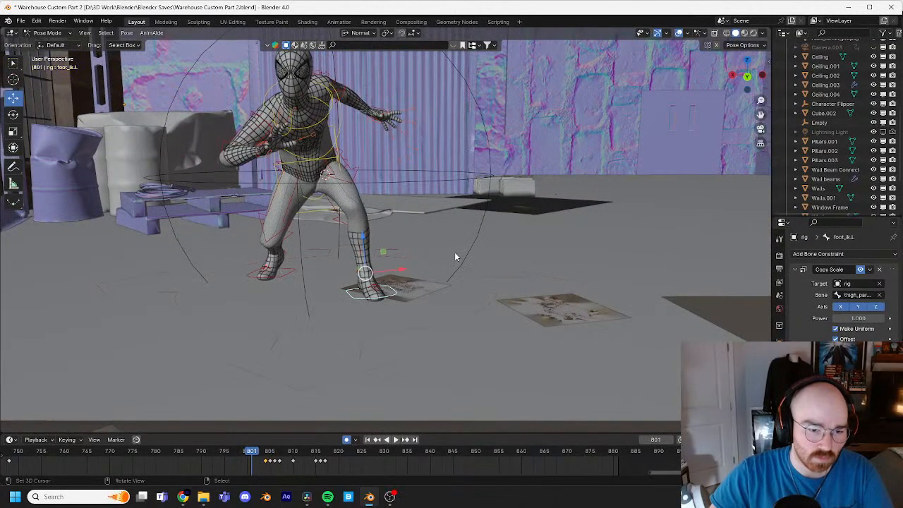
key("Right")
key("Right")
key("Left")
key("Left")
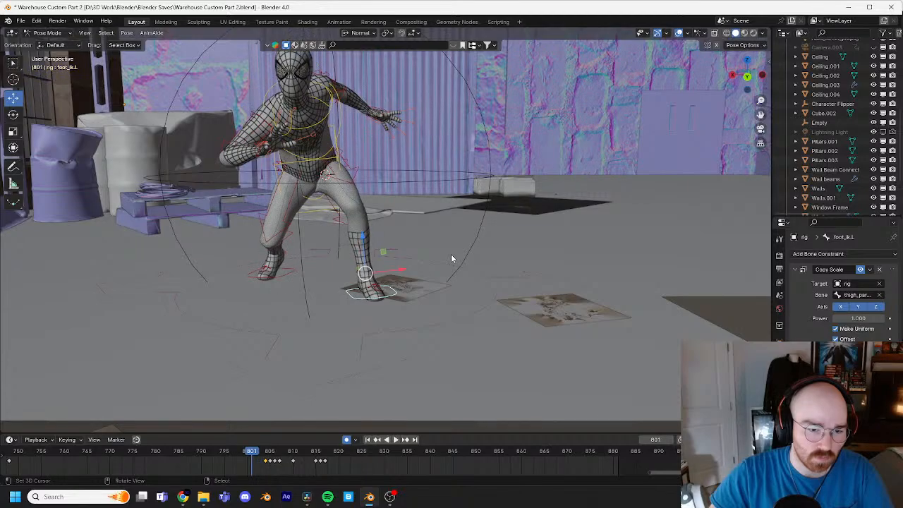
key("Right")
key("Right")
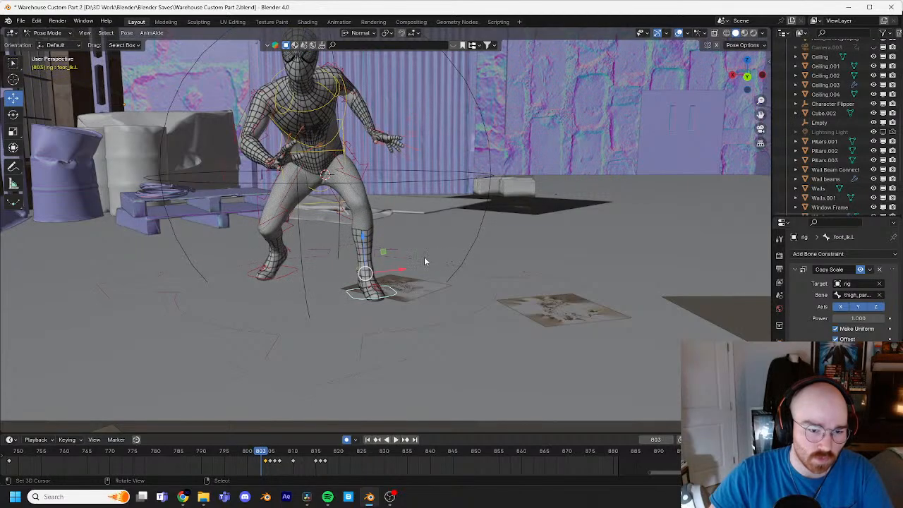
Step: Select the left heel IK control at frame 803 and rotate it to lift the heel slightly off the floor
middle_click_drag(425, 262, 468, 267)
scroll(468, 268, "up", 1)
right_click(343, 282)
middle_click_drag(390, 288, 471, 266, "shift")
scroll(451, 258, "up", 4)
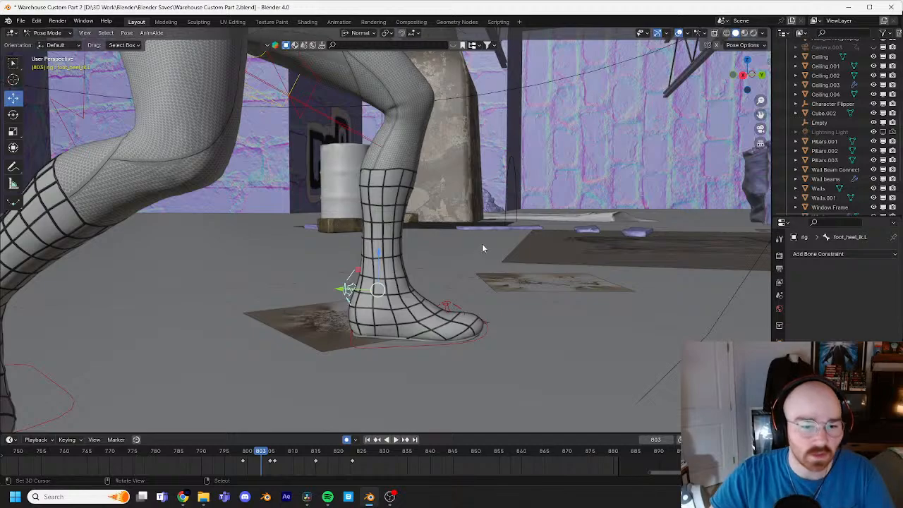
key("r")
left_click(432, 264)
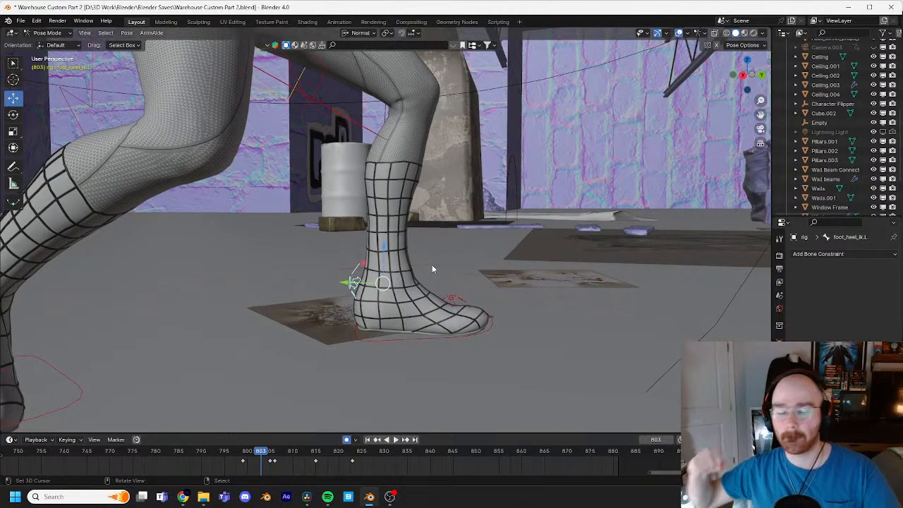
key("r")
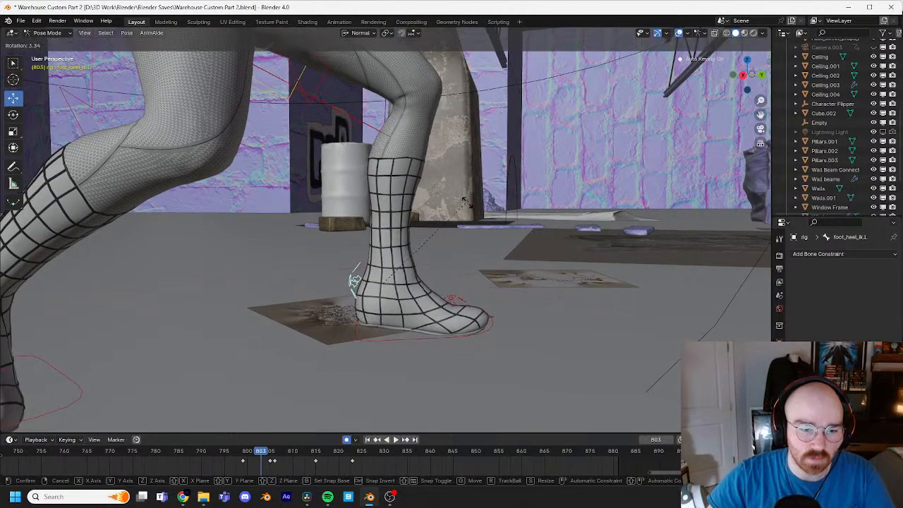
left_click(493, 198)
Step: Step repeatedly between frames 797 and 806 to check the left heel's roll and lift-off from the side
key("Right")
key("Right")
key("Right")
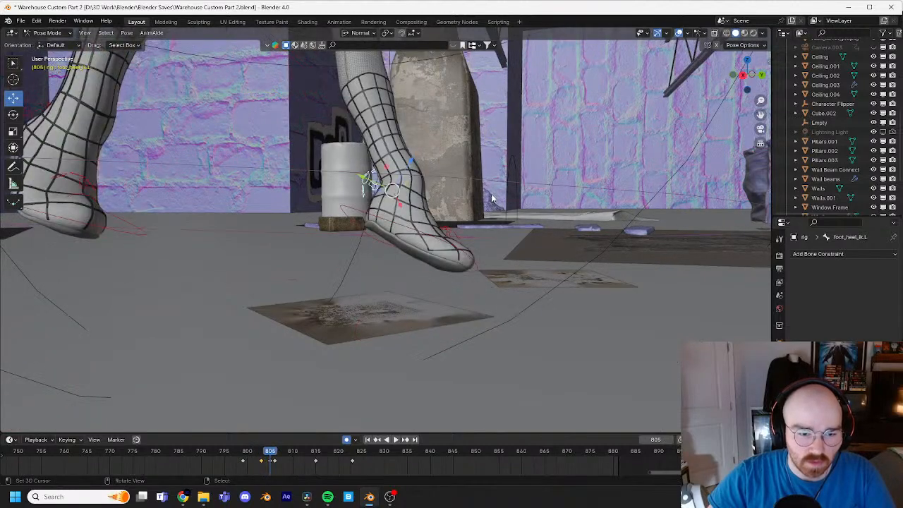
key("Left")
key("Left")
key("Left")
key("Left")
key("Left")
key("Left")
key("Left")
key("Left")
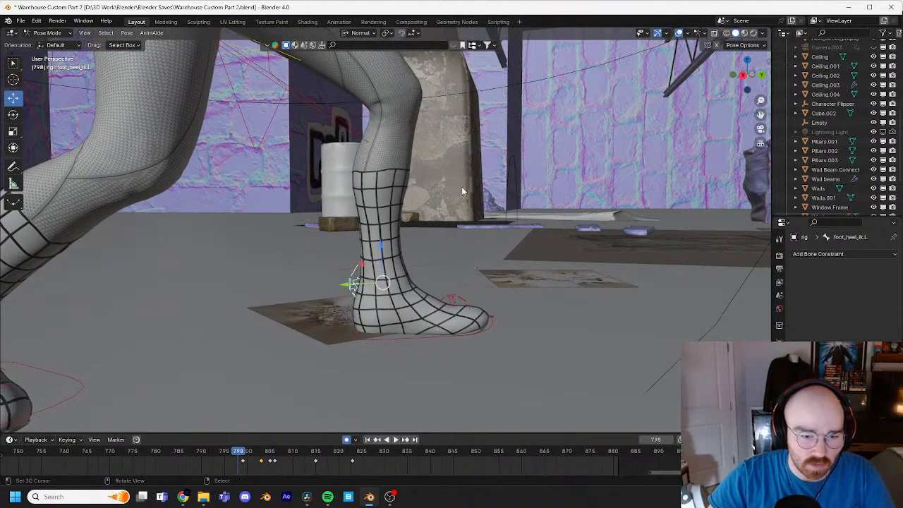
key("Right")
key("Right")
key("Right")
key("Right")
key("Right")
key("Right")
key("Right")
key("Right")
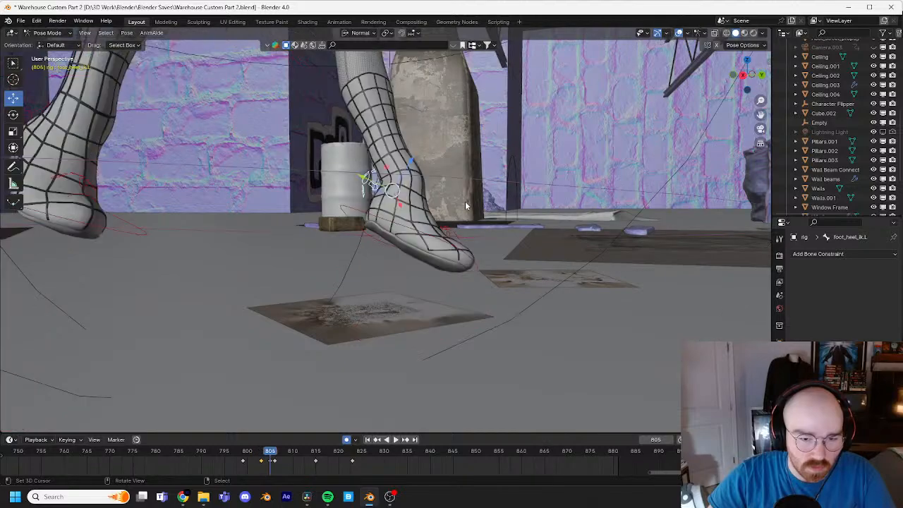
key("Left")
key("Left")
key("Left")
key("Left")
key("Left")
key("Left")
key("Left")
key("Left")
key("Left")
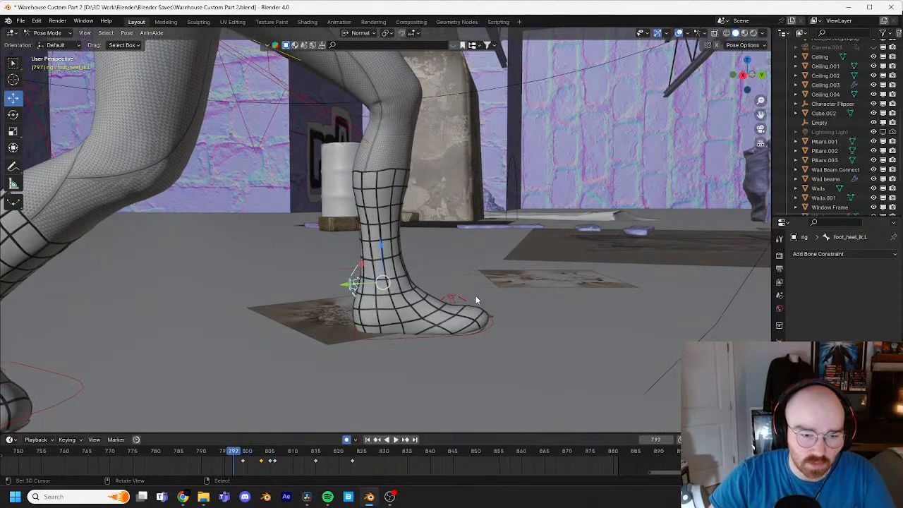
Step: At frame 800, rotate the left foot IK control by 1.38° in the side view and trackball-rotate it by -5.73° and 1.15°
middle_click_drag(431, 274, 480, 229, "shift")
scroll(448, 252, "down", 1)
scroll(448, 252, "up", 4)
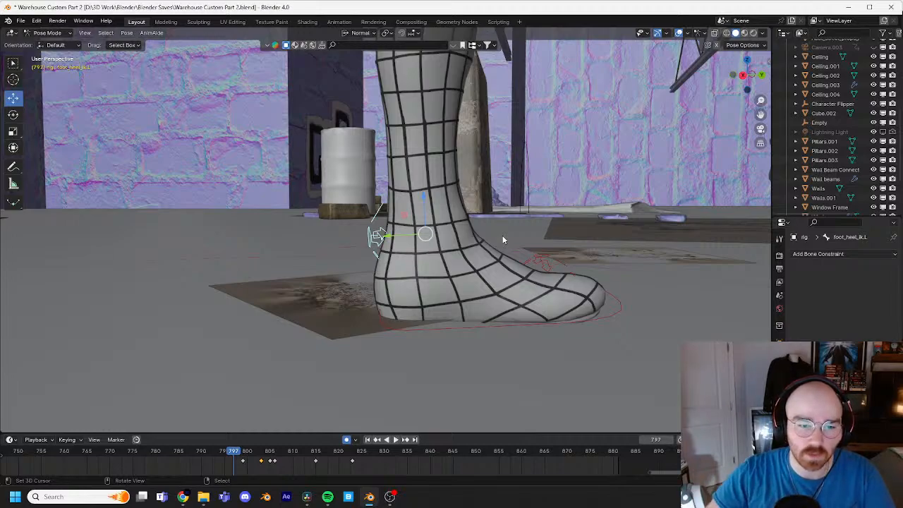
scroll(546, 215, "down", 2)
middle_click_drag(523, 203, 534, 197)
left_click(540, 276)
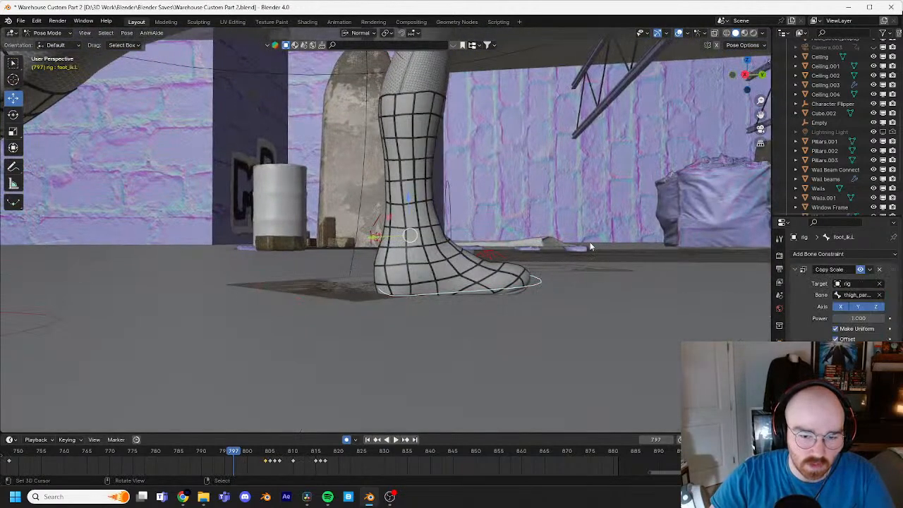
key("space")
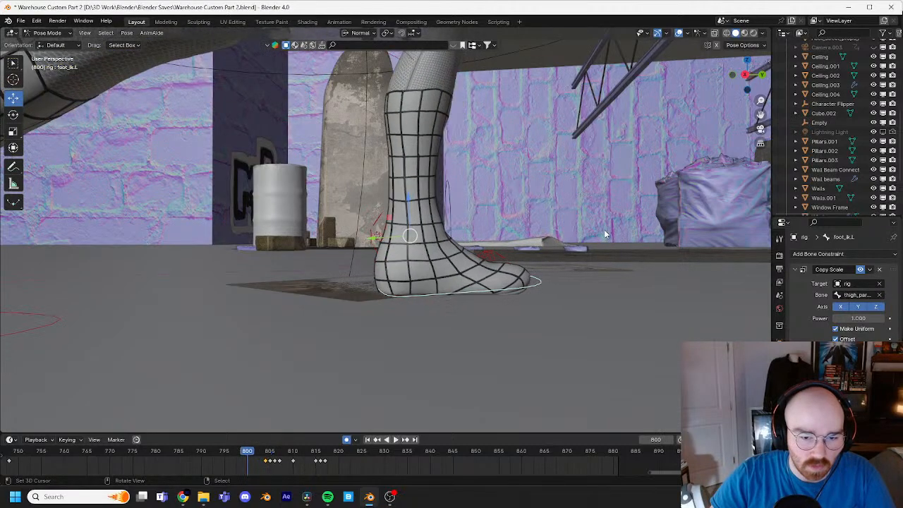
key("r")
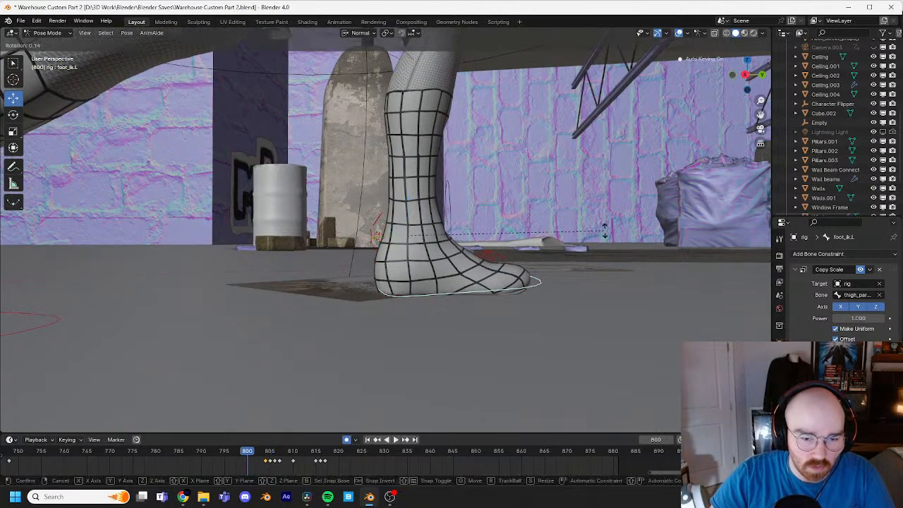
right_click(606, 234)
key("r")
left_click(609, 234)
key("r")
key("r")
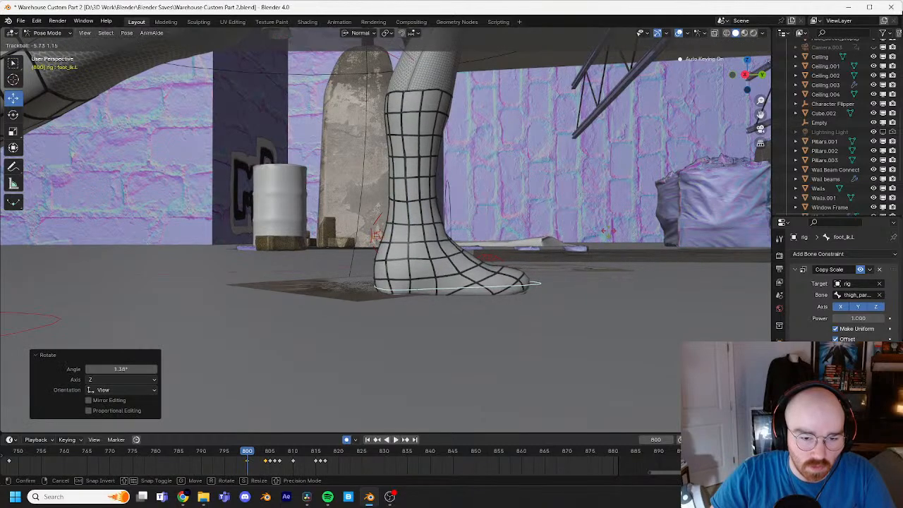
left_click(605, 233)
Step: Tilt the left foot IK control from the front, ending with a -2.08° rotation, and rotate it 0.682° from the side
middle_click_drag(604, 234, 498, 225)
key("r")
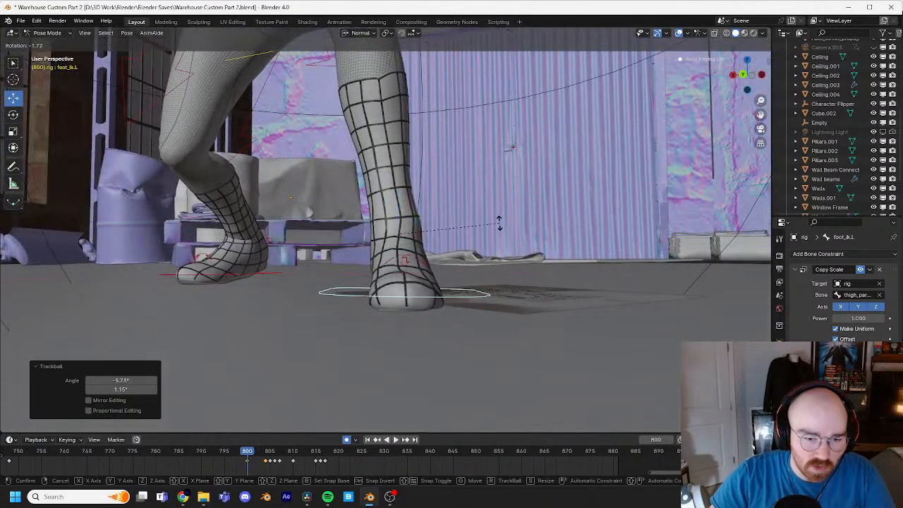
left_click(500, 223)
key("r")
key("r")
left_click(523, 222)
key("r")
left_click(522, 221)
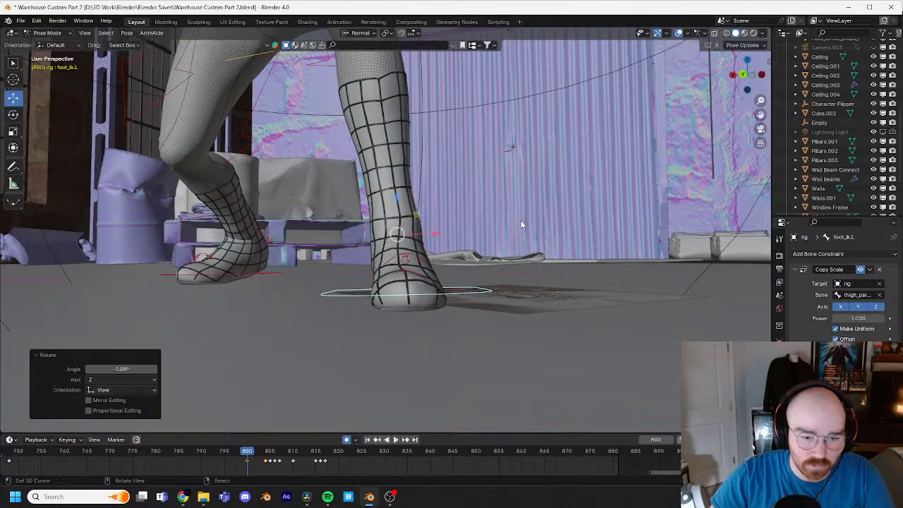
middle_click_drag(521, 221, 616, 269)
key("r")
left_click(615, 257)
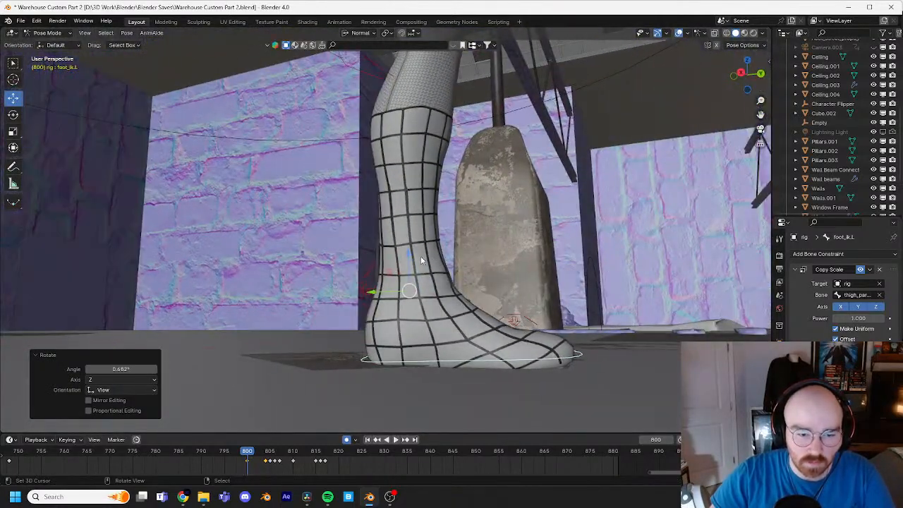
Step: Raise the left foot IK control about 0.0053 m along its normal Z axis at frame 800
key("g")
key("z")
key("z")
left_click(431, 230)
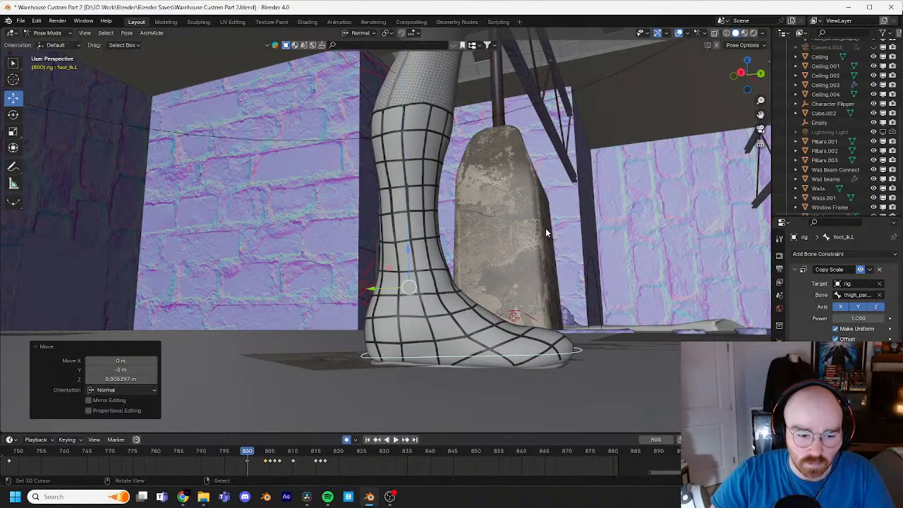
Step: Step from frame 800 to 806 to check the left foot's push-off from the side and front
key("Right")
key("Right")
key("Right")
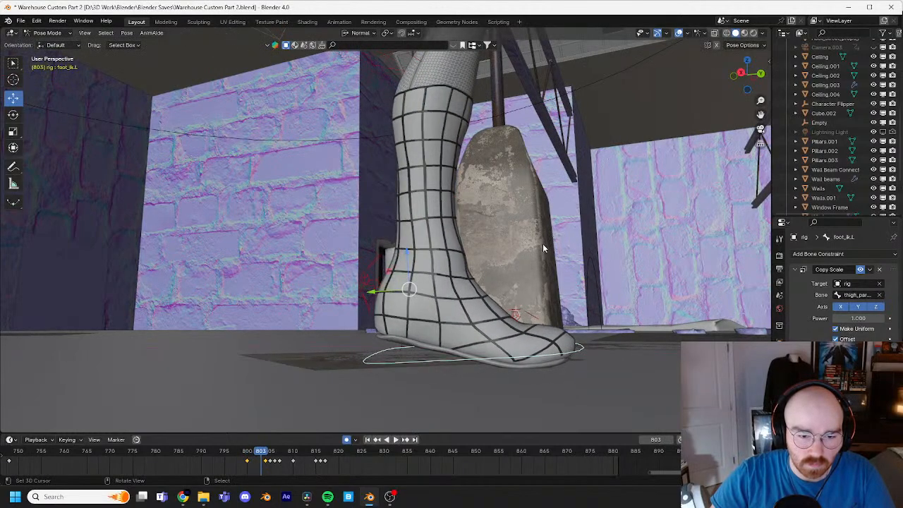
middle_click_drag(543, 248, 478, 262)
scroll(478, 262, "down", 8)
middle_click_drag(522, 208, 523, 244, "shift")
key("Right")
key("Right")
key("Right")
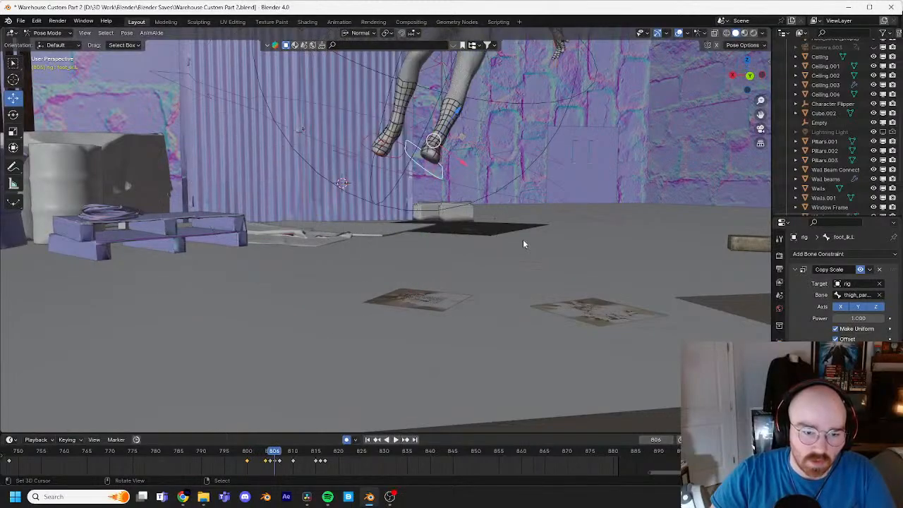
Step: Follow the character's leap from frame 806 to frame 816 and examine the approach to the pipe
middle_click_drag(580, 175, 435, 267, "shift")
scroll(438, 263, "down", 2)
middle_click_drag(484, 201, 374, 276, "shift")
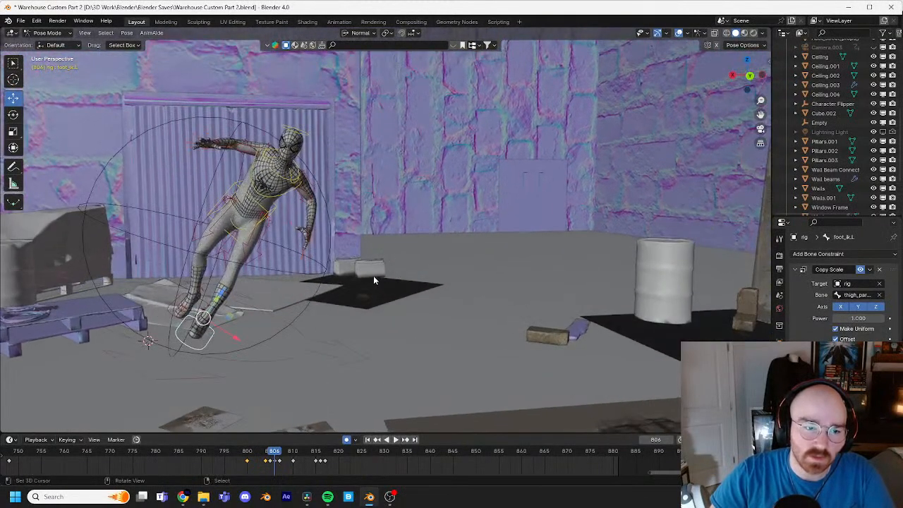
key("Right")
key("Right")
key("Right")
key("Right")
key("Right")
key("Right")
key("Right")
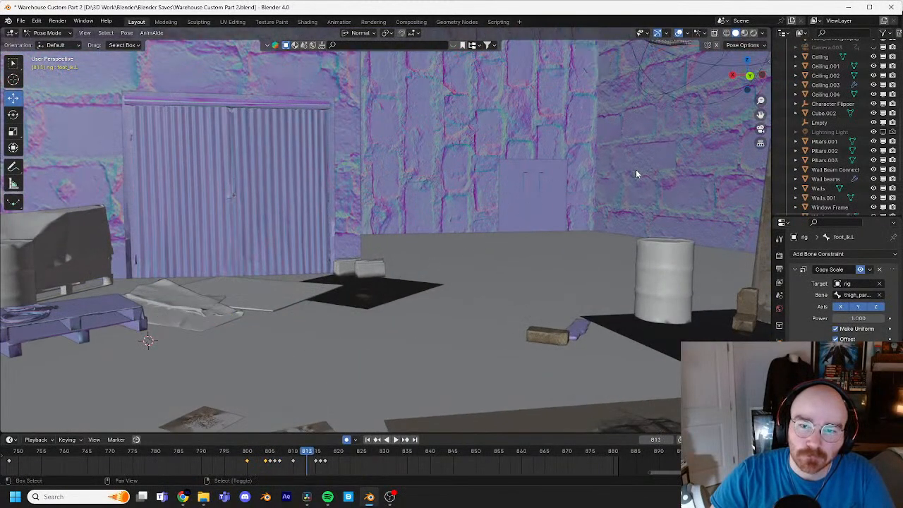
middle_click_drag(636, 173, 382, 288, "shift")
key("Right")
key("Right")
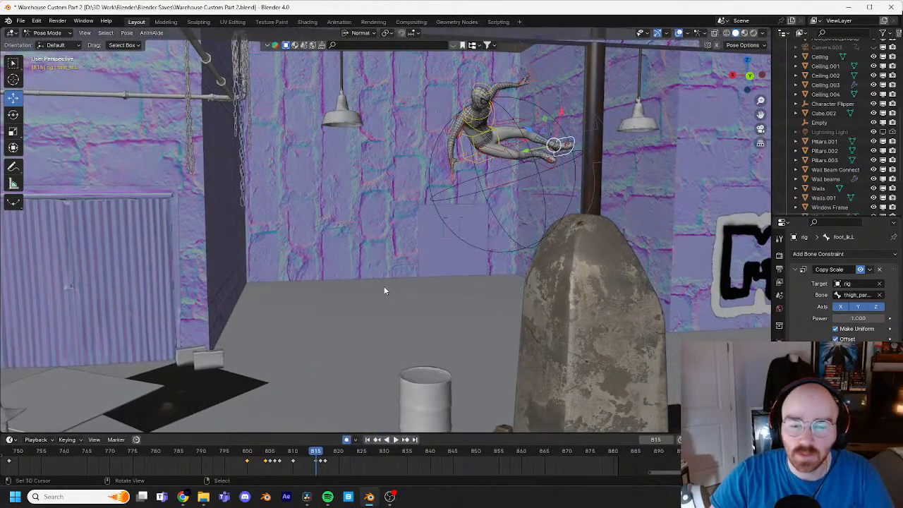
key("Right")
middle_click_drag(479, 239, 439, 285, "shift")
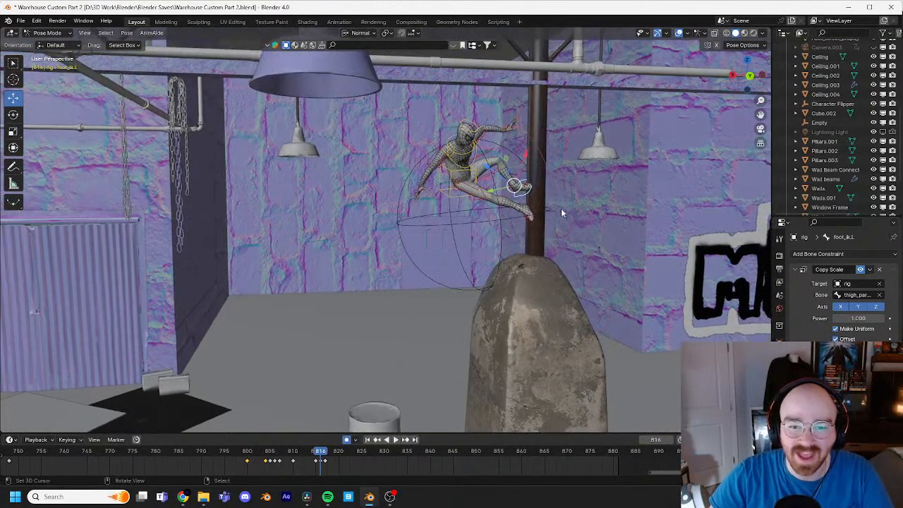
scroll(561, 212, "up", 4)
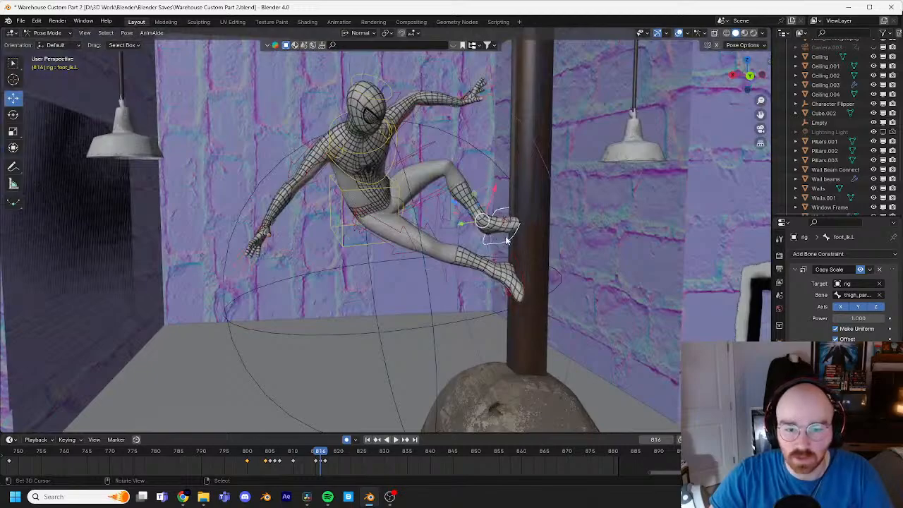
Step: Advance to frame 824 and examine the feet, body and right hand at the pipe from several angles
key("KP_Decimal")
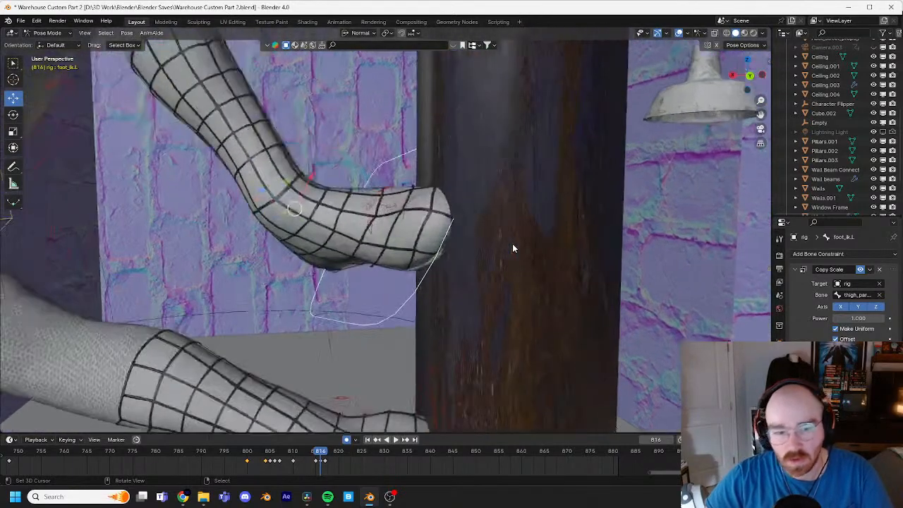
scroll(514, 247, "down", 5)
middle_click_drag(485, 232, 467, 230)
key("Right")
key("Right")
key("Right")
key("Right")
key("Right")
key("Right")
key("Right")
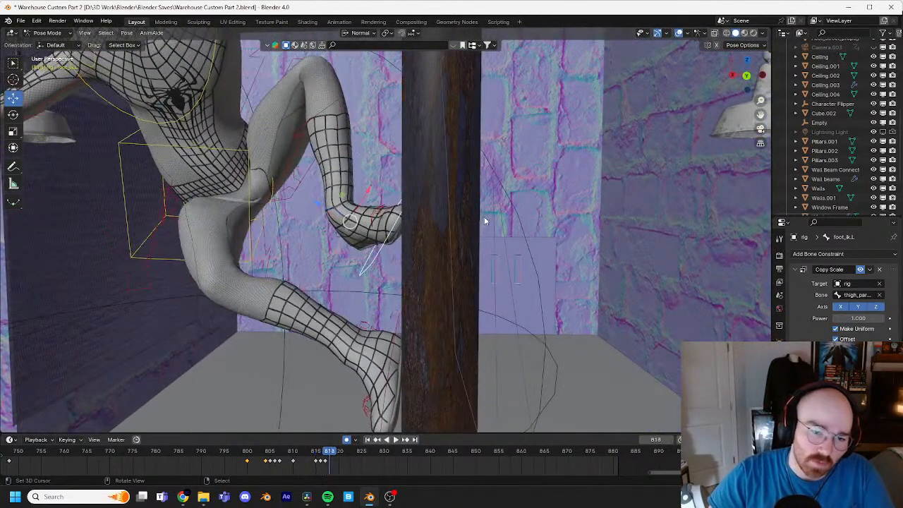
key("Right")
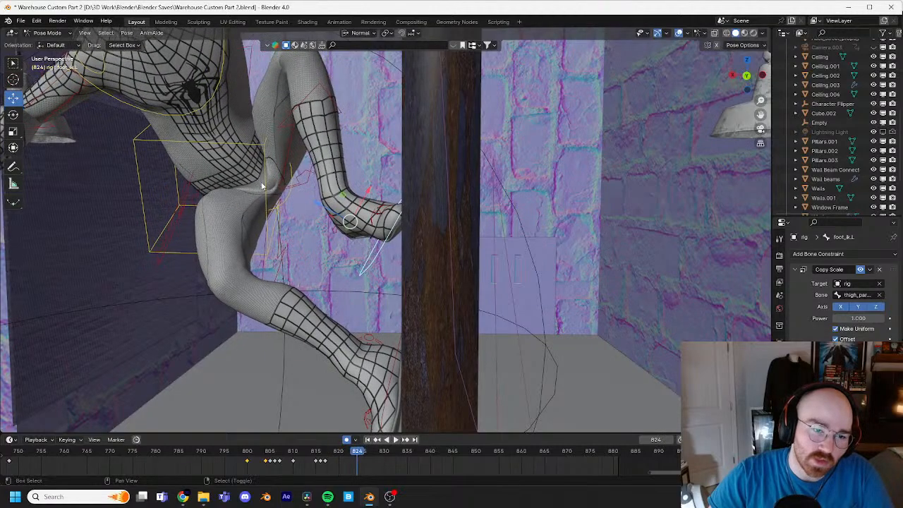
middle_click_drag(264, 187, 474, 254, "shift")
middle_click_drag(288, 238, 371, 231, "shift")
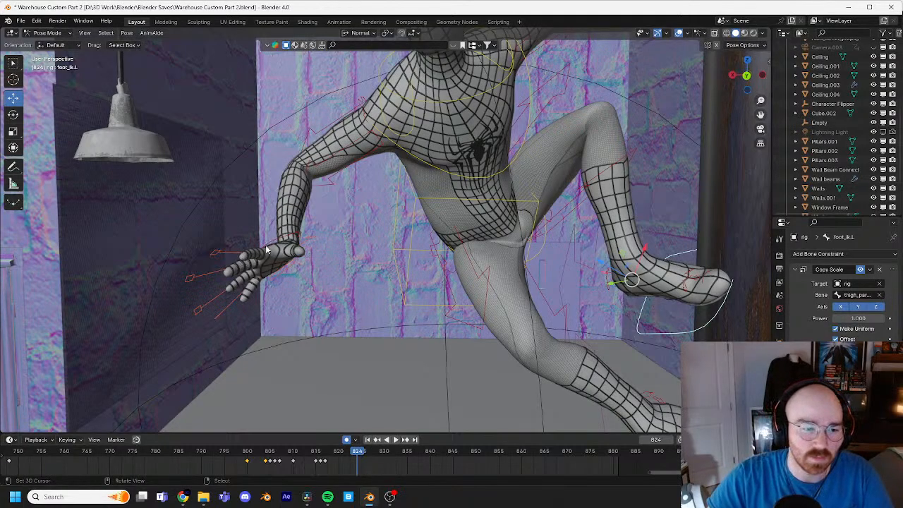
middle_click_drag(267, 250, 529, 223)
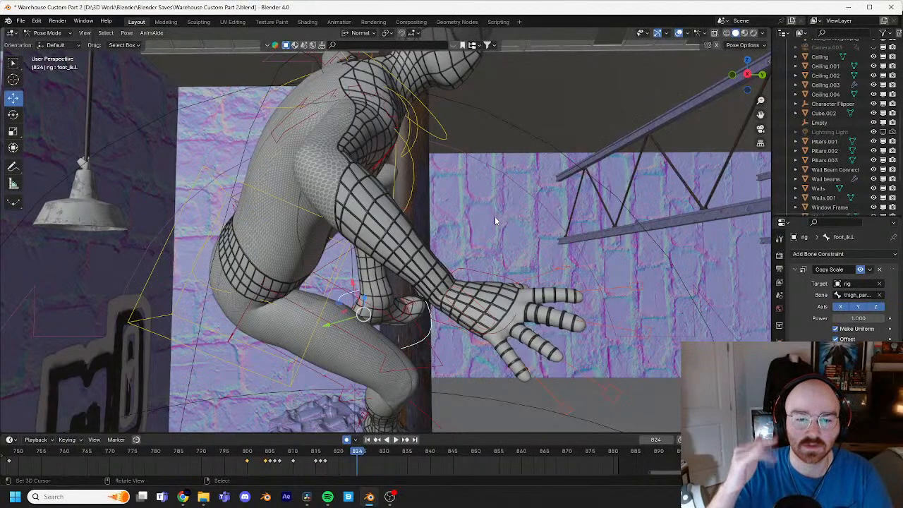
middle_click_drag(496, 216, 618, 199)
Step: Select the left heel IK control and rotate it about 8° at frame 823
left_click(498, 304)
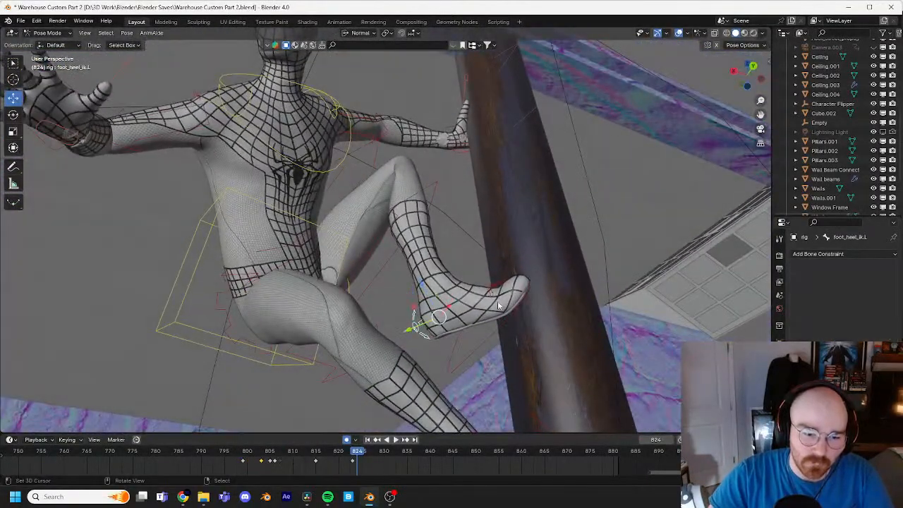
key("Left")
key("r")
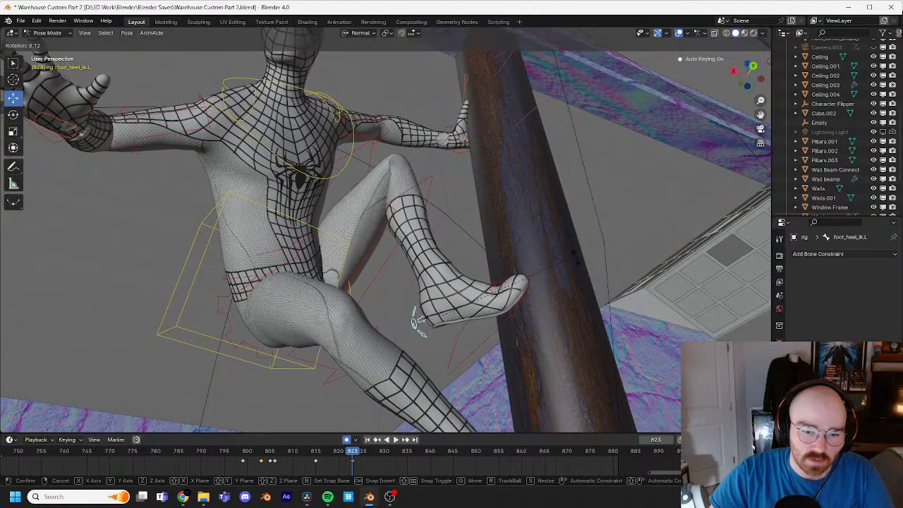
left_click(573, 256)
Step: Rotate the left foot IK control about -5.2° at frame 823 and nudge the foot against the pipe
left_click(523, 304)
middle_click_drag(523, 304, 613, 267)
key("r")
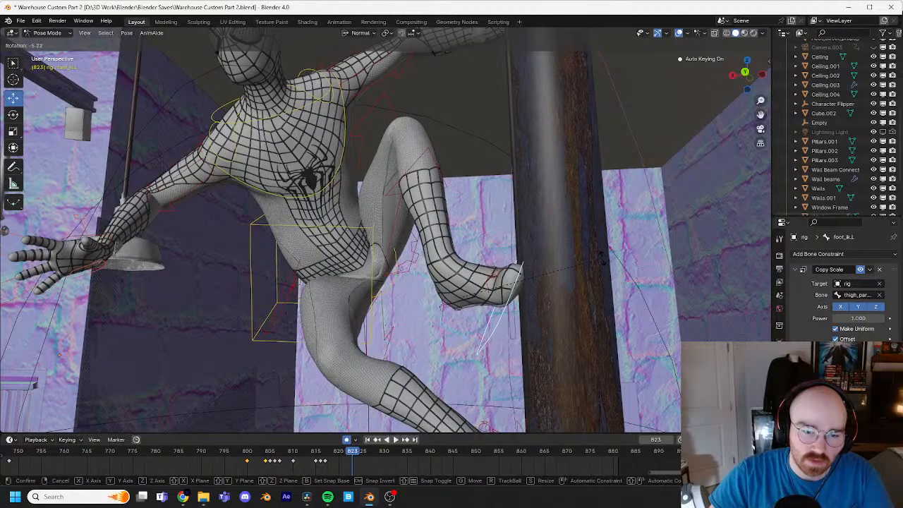
left_click(602, 262)
key("g")
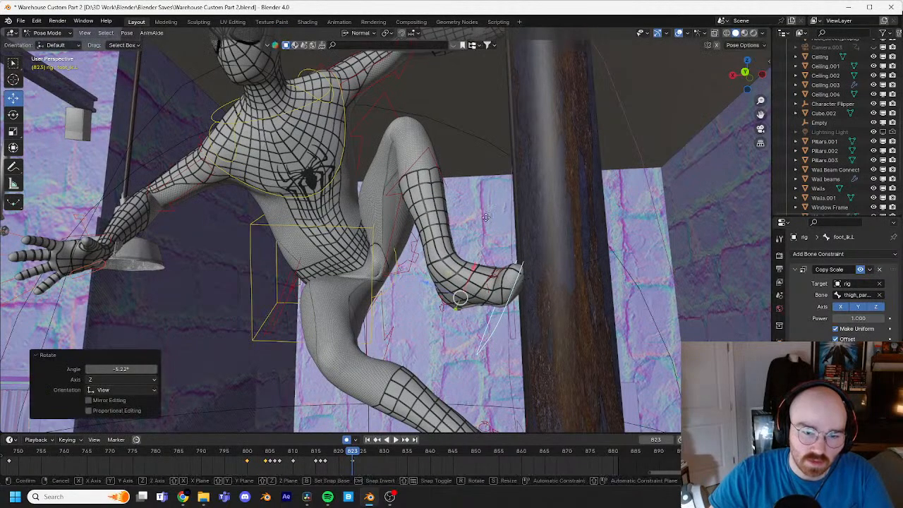
left_click(485, 243)
middle_click_drag(485, 242, 624, 235)
key("g")
left_click(630, 235)
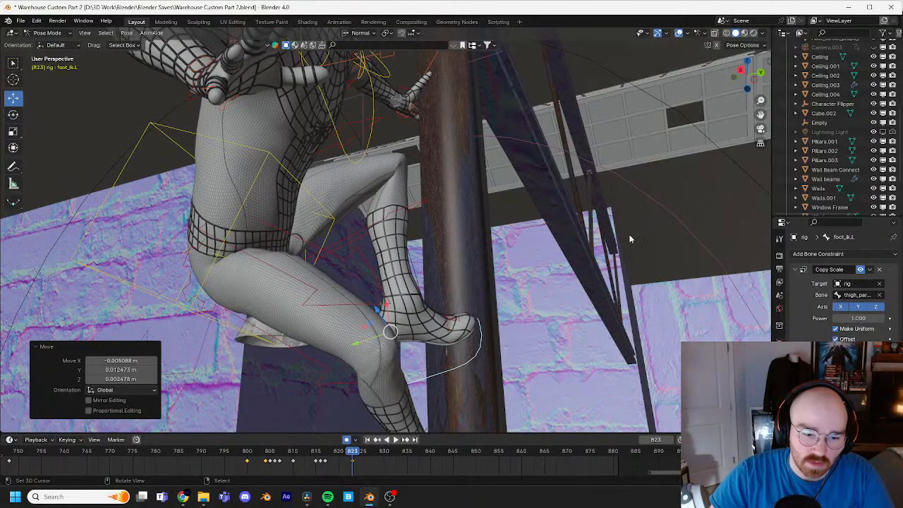
Step: Step back to frame 817 and forward to frame 827 to examine the left foot's contact with the pipe
key("Left")
key("Left")
key("Left")
key("Left")
key("Left")
key("Left")
key("Left")
key("Right")
key("Right")
key("Right")
key("Right")
key("Right")
key("Right")
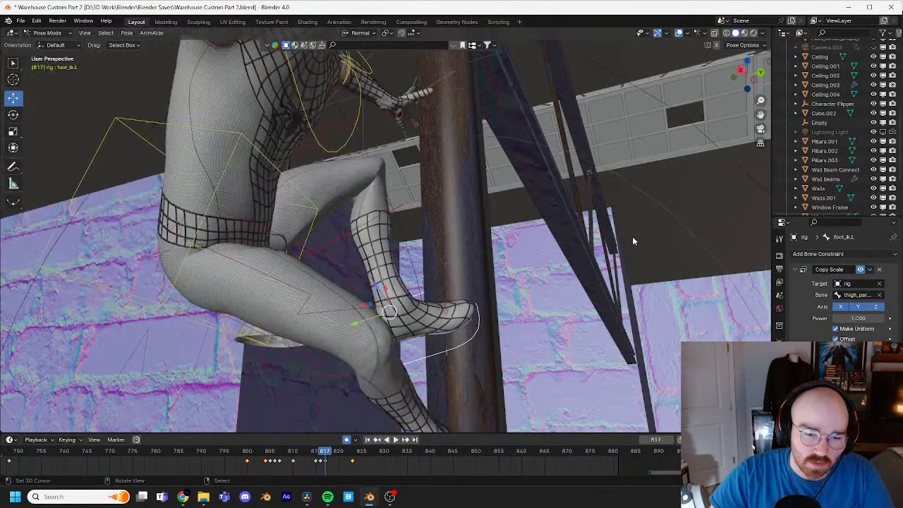
key("Right")
key("Right")
key("Right")
key("Right")
key("Right")
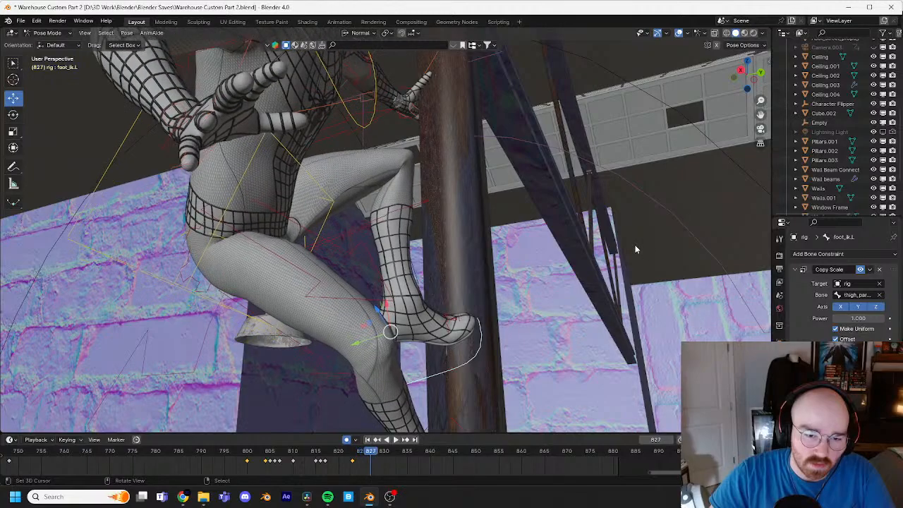
Step: Return to frame 801 and examine the whole jump path from the floor to the pipe in a wide warehouse view
scroll(635, 245, "down", 5)
middle_click_drag(635, 246, 510, 287)
left_click_drag(374, 455, 289, 452)
scroll(322, 363, "down", 4)
middle_click_drag(323, 363, 533, 295)
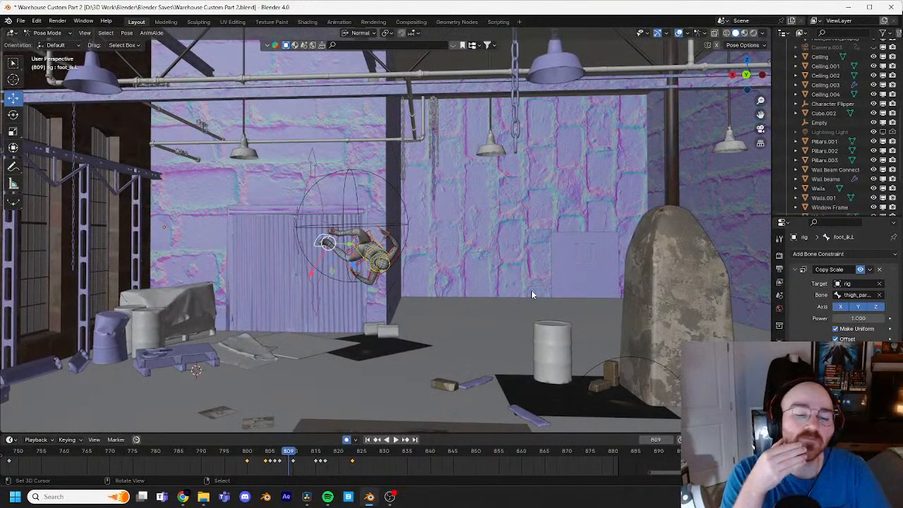
middle_click_drag(471, 247, 542, 216, "shift")
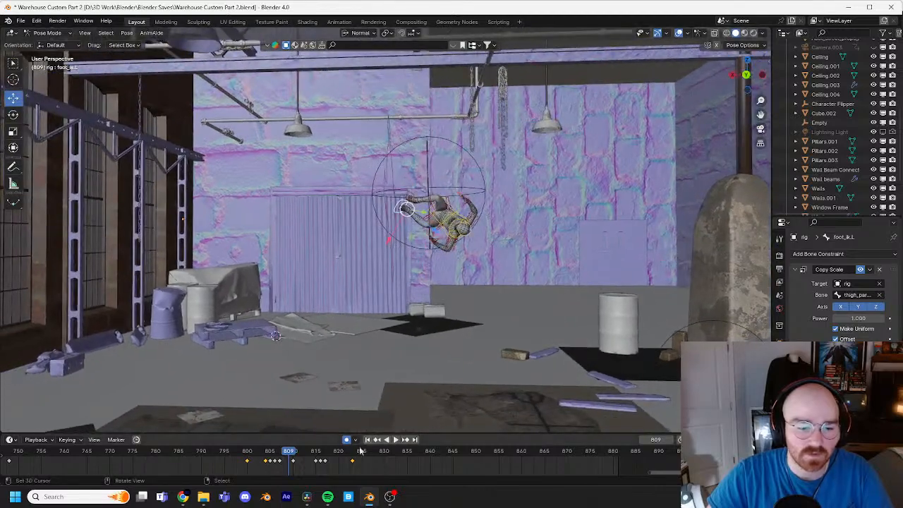
left_click_drag(280, 457, 250, 459)
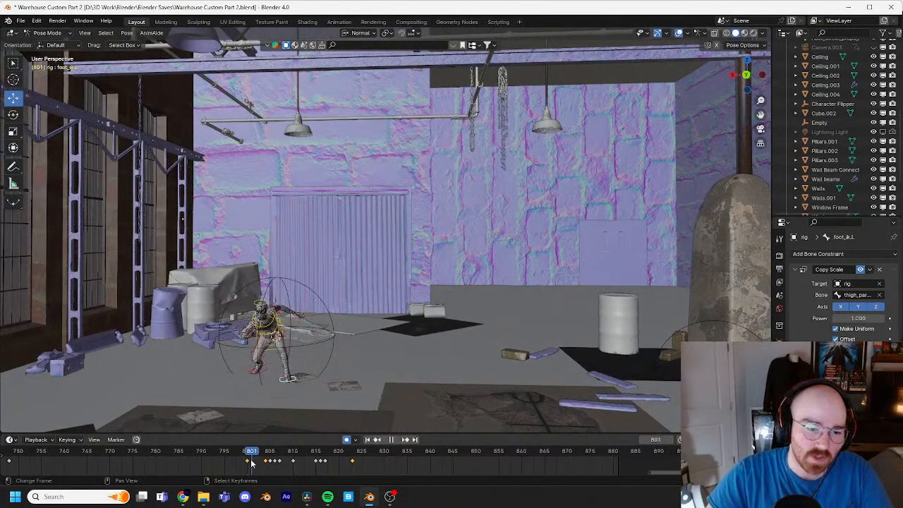
middle_click_drag(556, 262, 491, 270)
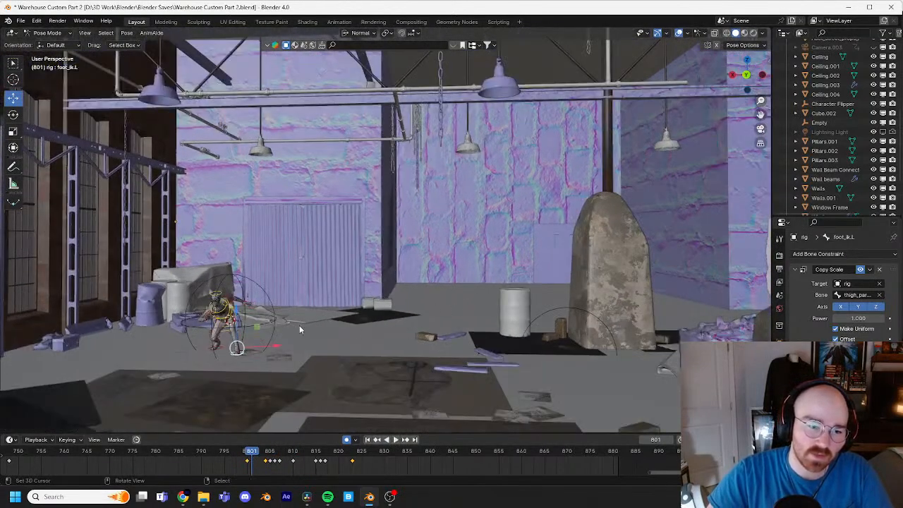
middle_click_drag(248, 329, 297, 316, "shift")
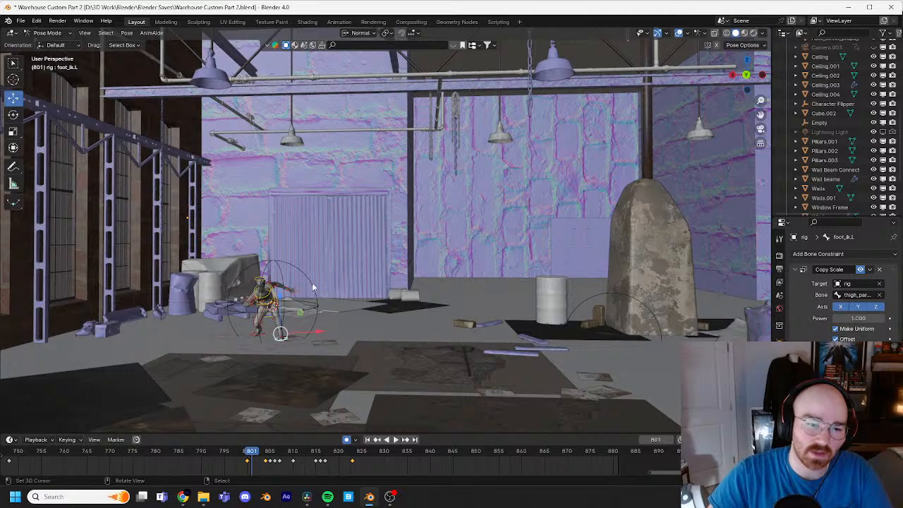
middle_click_drag(312, 287, 355, 297)
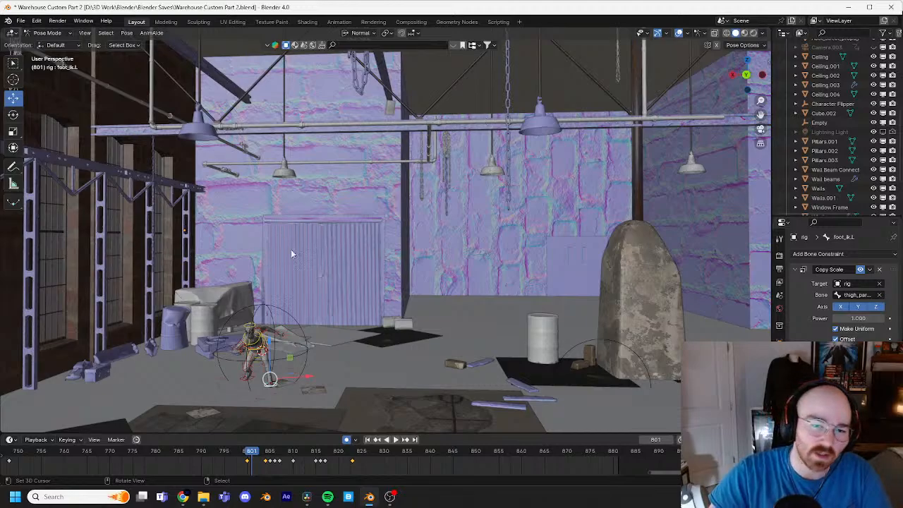
middle_click_drag(416, 154, 282, 328)
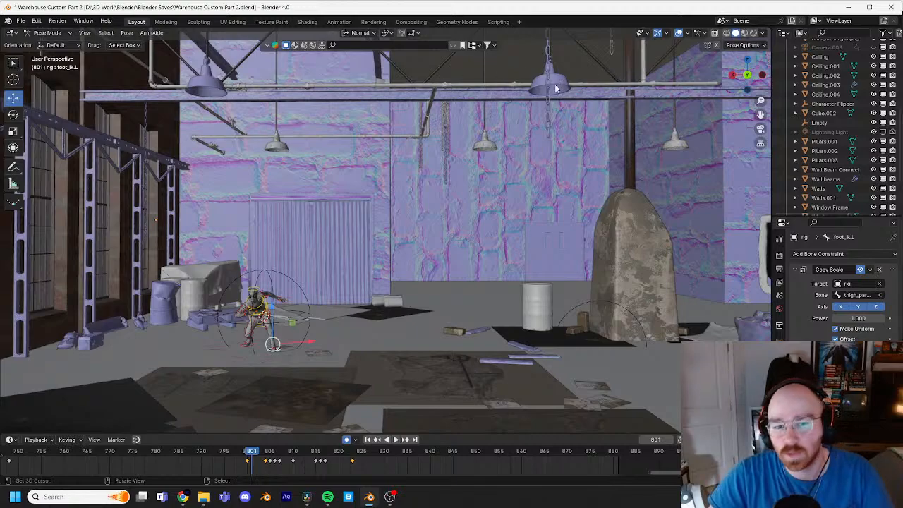
middle_click_drag(238, 309, 358, 223)
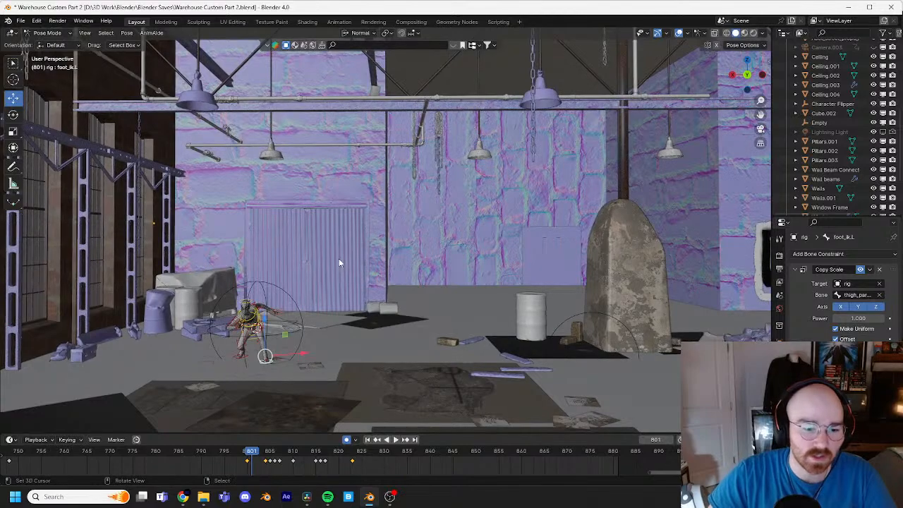
Step: Follow the leap frame by frame from 801 through 819 in the wide view and scrub back before the takeoff
key("Right")
key("Right")
key("Right")
key("Right")
key("Right")
key("Right")
key("Right")
key("Right")
key("Right")
key("Right")
key("Right")
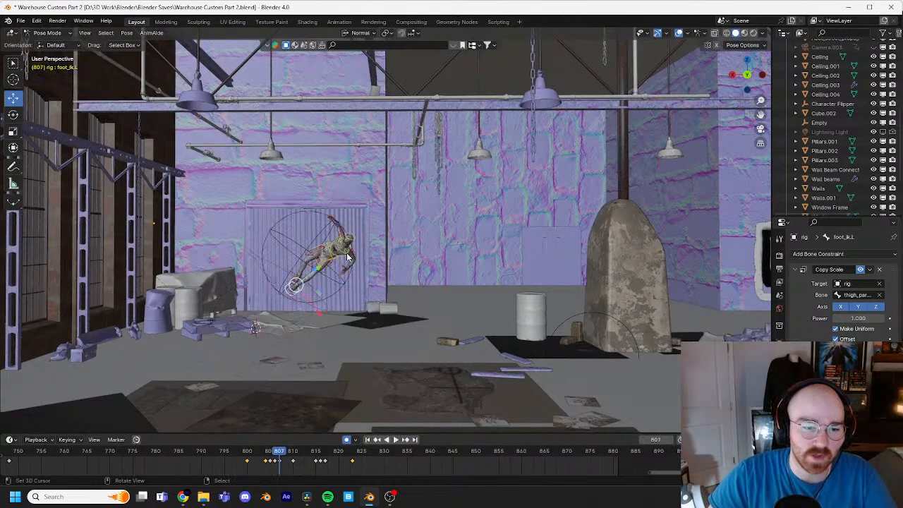
key("Right")
key("Right")
key("Right")
key("Right")
key("Right")
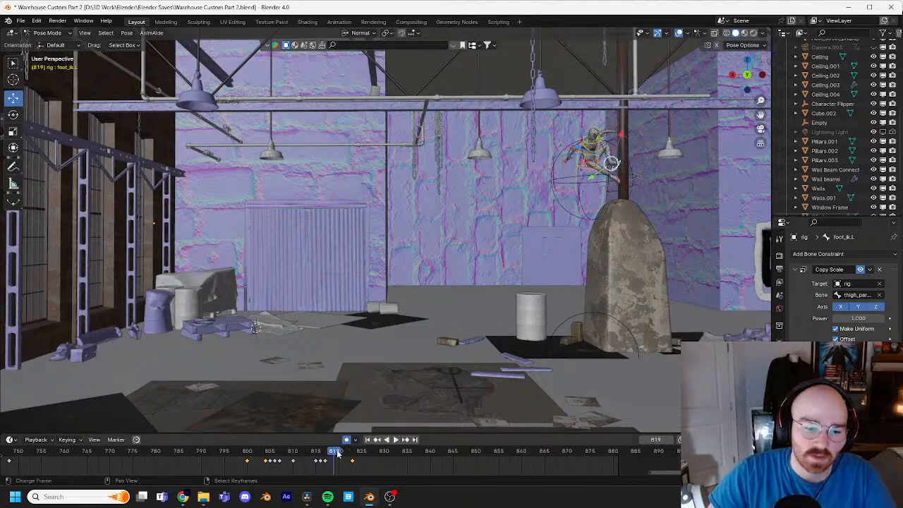
left_click_drag(338, 453, 236, 458)
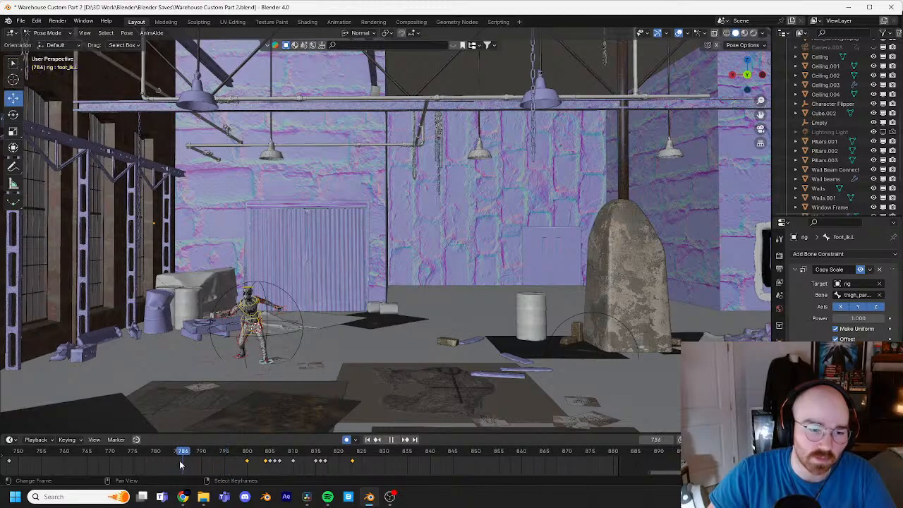
Step: Limit the preview range to about frames 795–836 and loop the jump with viewport overlays temporarily hidden
mouse_move(212, 461)
left_mouse_down()
mouse_move(192, 464)
mouse_move(263, 457)
mouse_move(228, 458)
left_mouse_up()
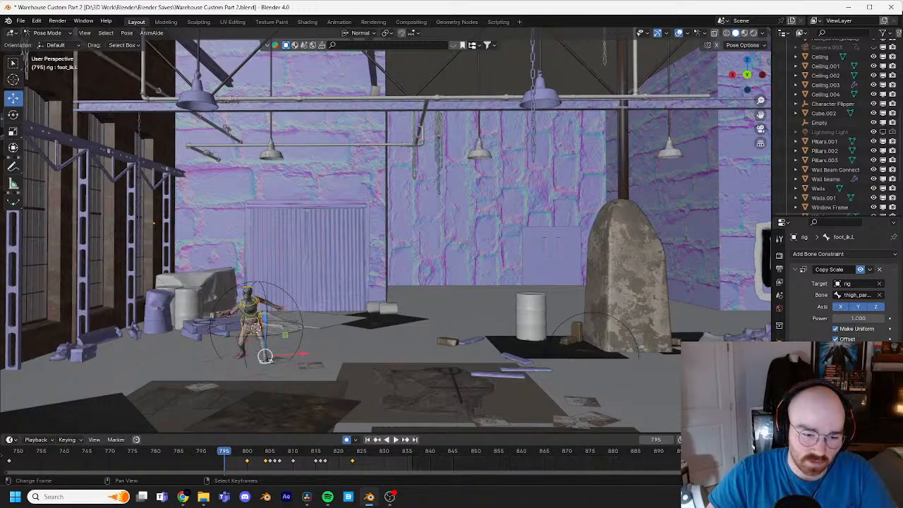
key("space")
key("Escape")
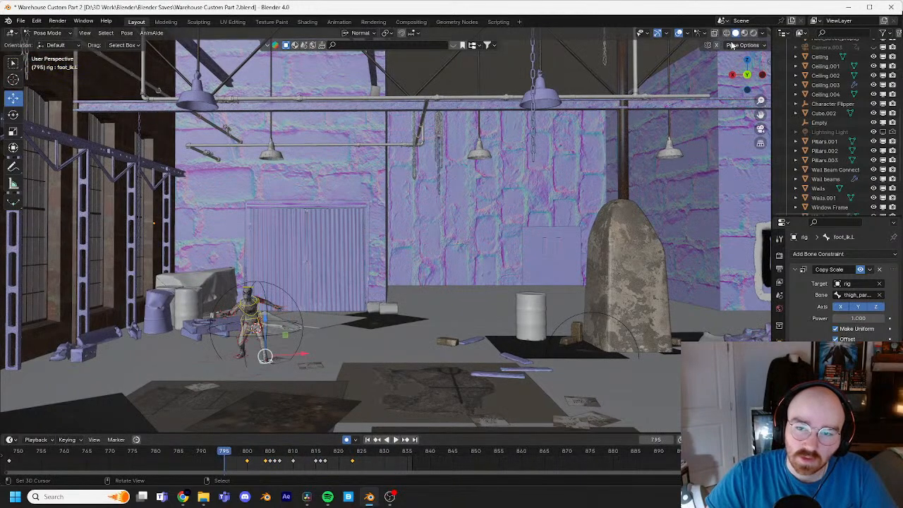
key("space")
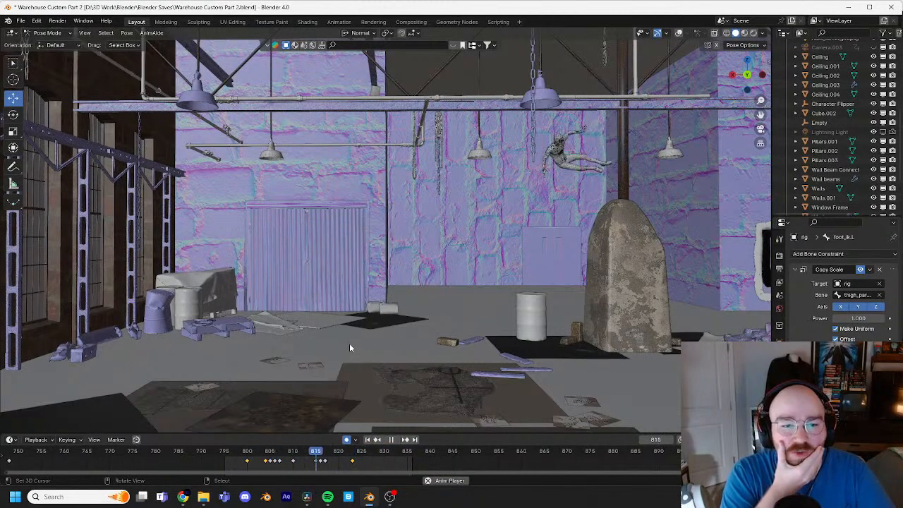
key("space")
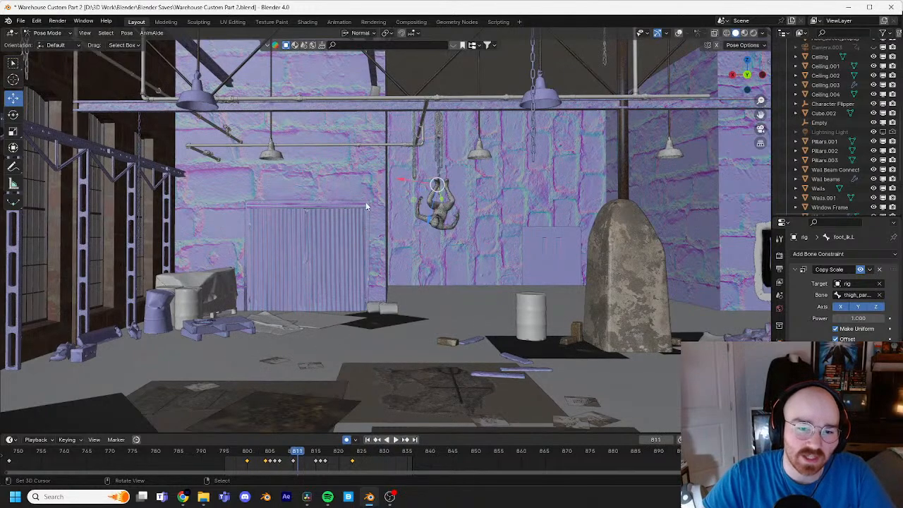
left_click(679, 33)
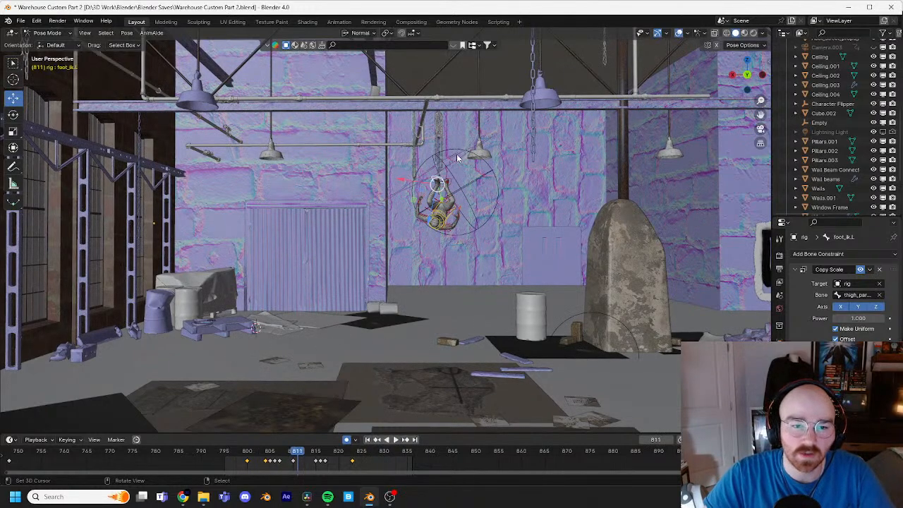
Step: Switch the rig to Object Mode and select the Character Flipper empty
left_click(62, 43)
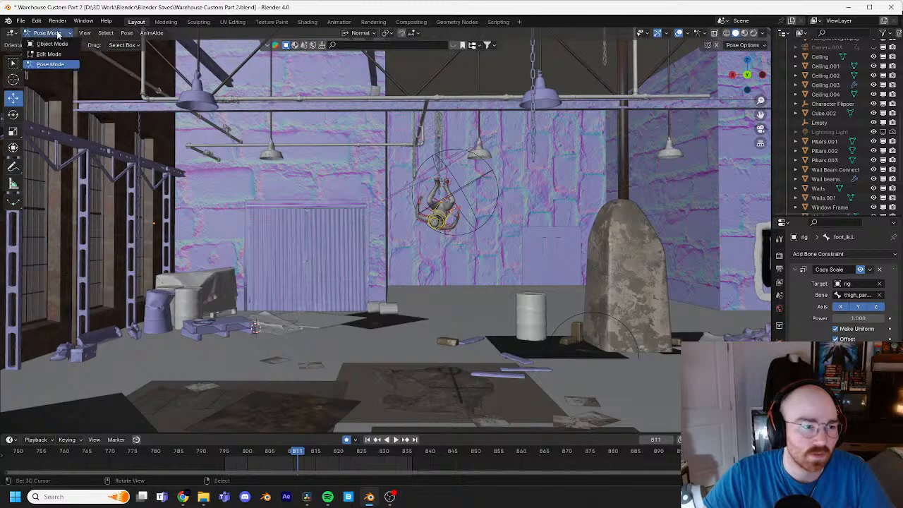
left_click(46, 39)
left_click(433, 153)
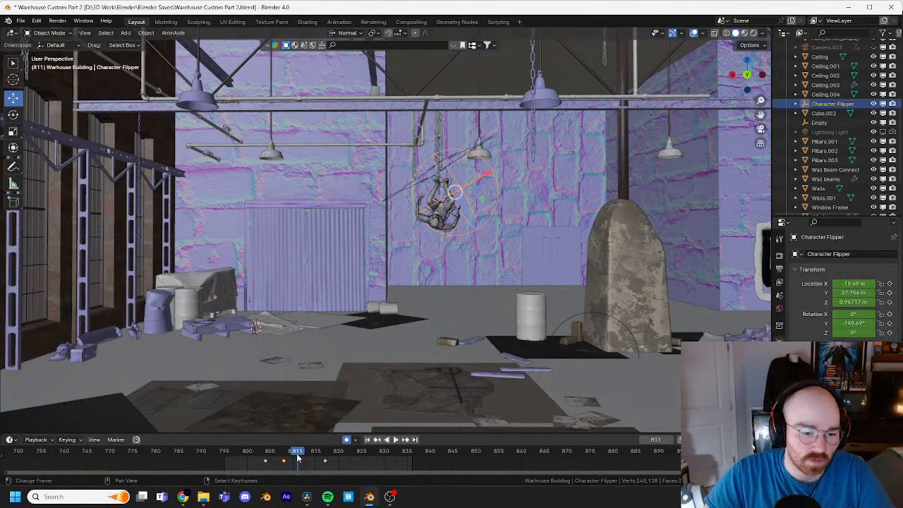
Step: Delete the Character Flipper's keyframe at frame 808
left_click_drag(285, 463, 291, 460)
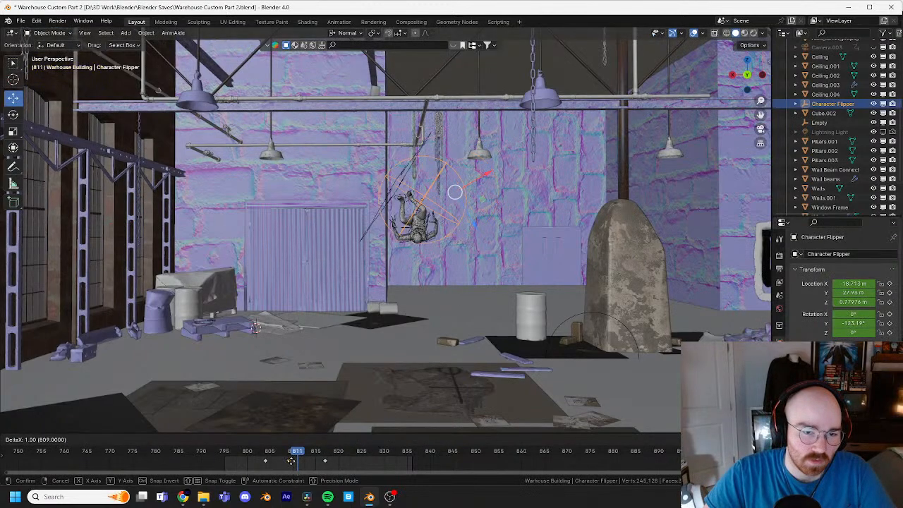
right_click(291, 461)
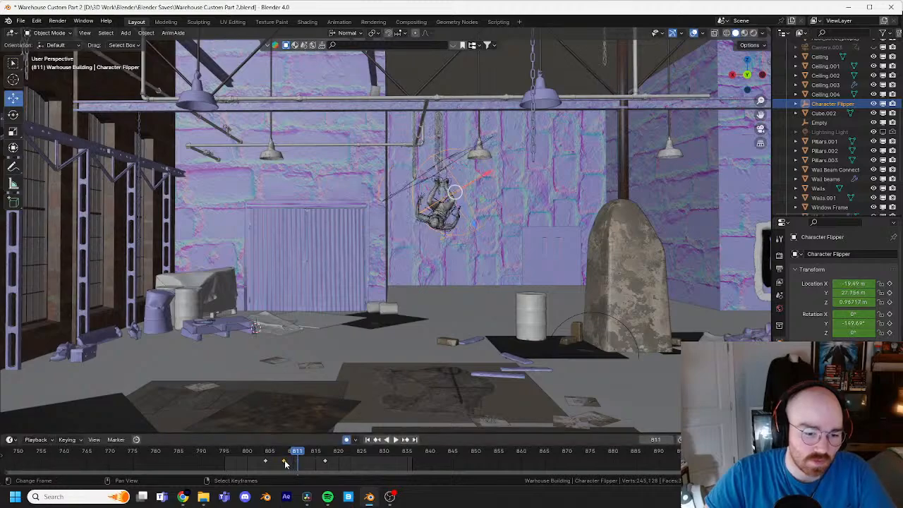
key("Left")
key("Left")
key("Left")
key("x")
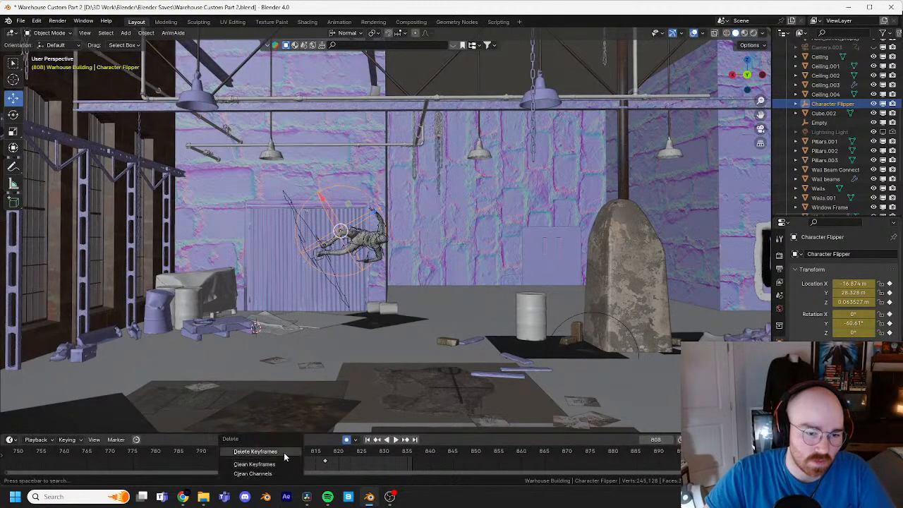
left_click(285, 456)
Step: Move the Character Flipper up about 2.07 m at frame 810 to key the high point of the jump
key("Right")
key("Right")
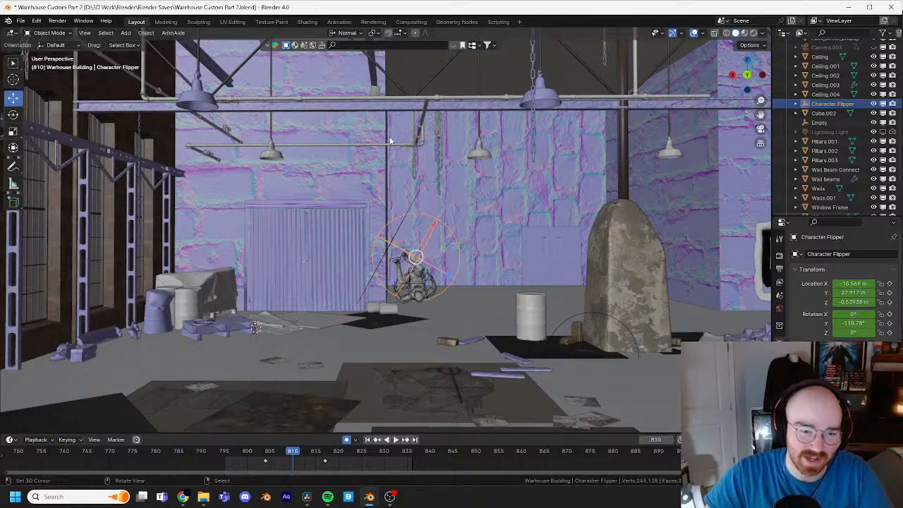
key("g")
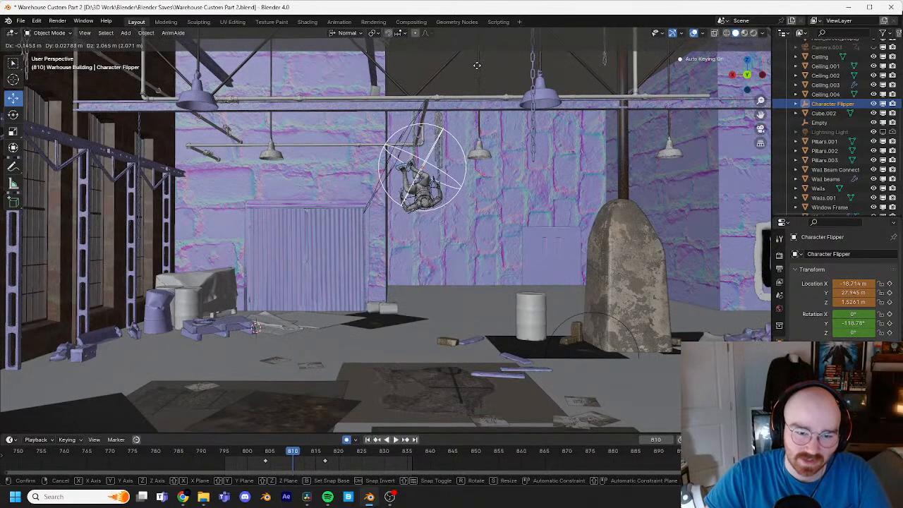
left_click(477, 69)
Step: Play the revised flip from frame 806 to frame 823 to check the new arc
key("Left")
key("Left")
key("Left")
key("Left")
key("Left")
key("Left")
key("Left")
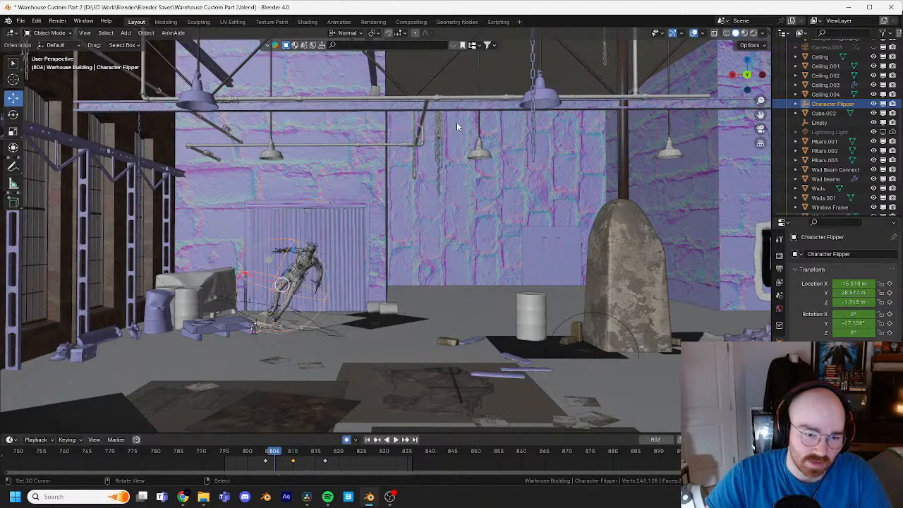
key("space")
key("space")
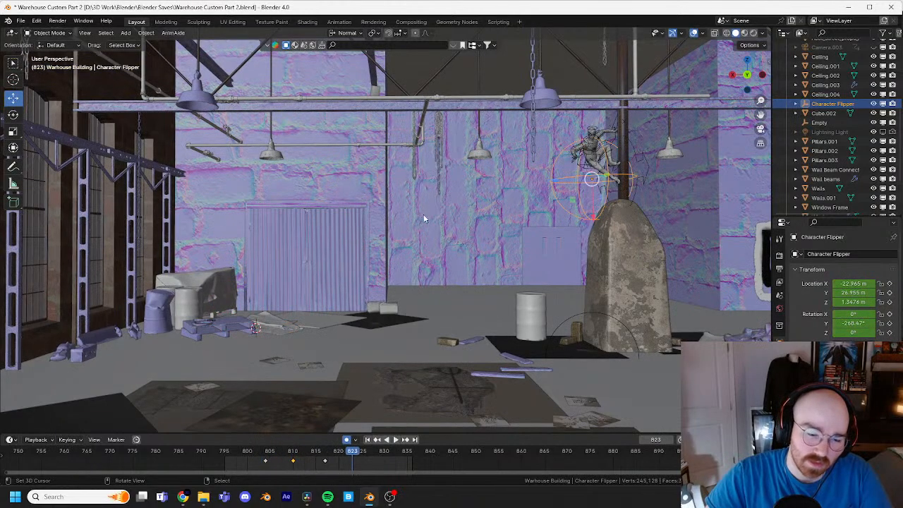
Step: Hide the viewport overlays and play the revised jump from frame 799
left_click_drag(352, 437, 242, 456)
left_click(694, 33)
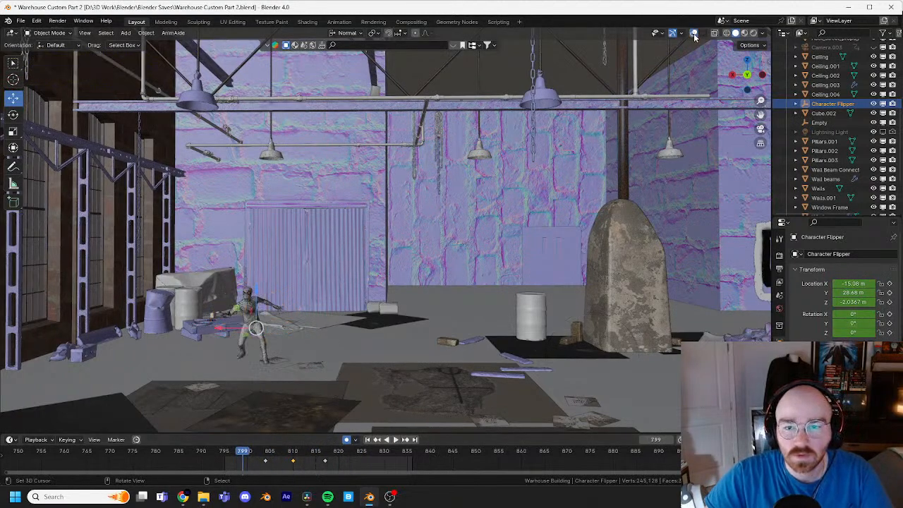
key("space")
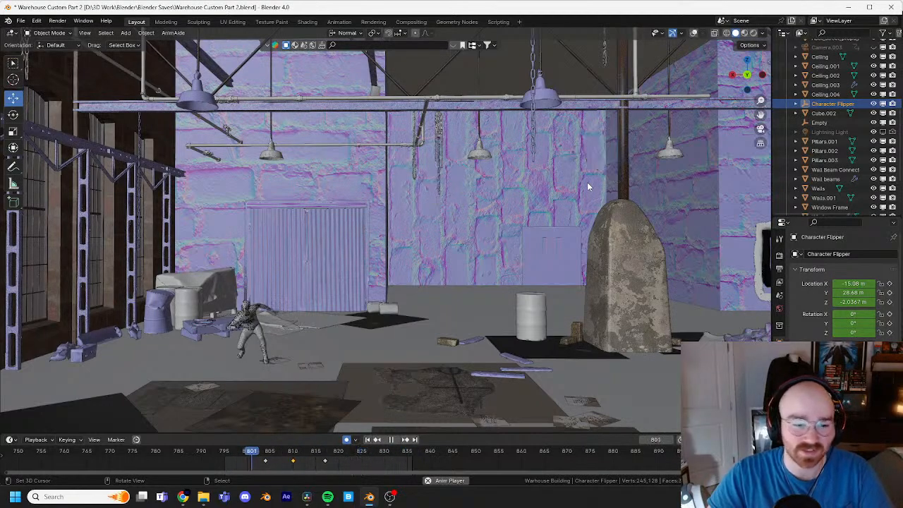
key("space")
Step: Try shifting the Character Flipper's frame 810 keyframe one frame later, undo the shift, and scrub through the landing
left_click_drag(346, 457, 299, 463)
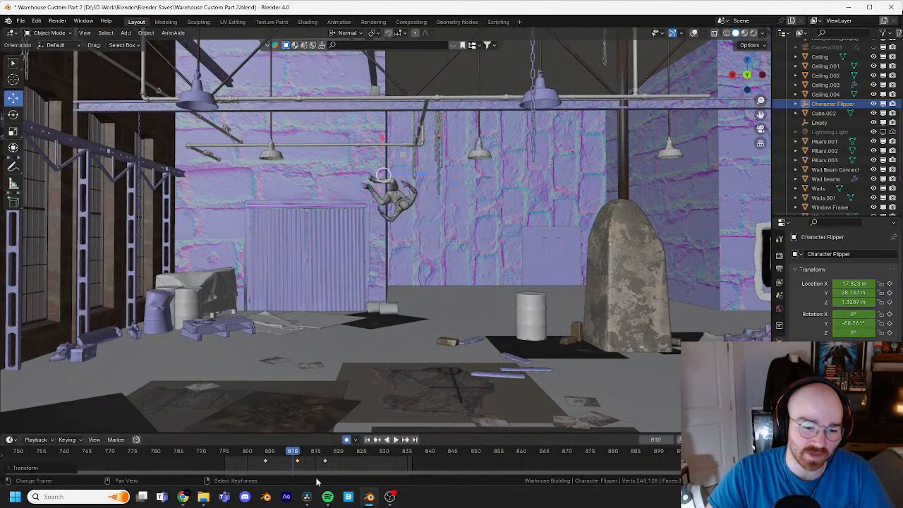
key("ctrl+z")
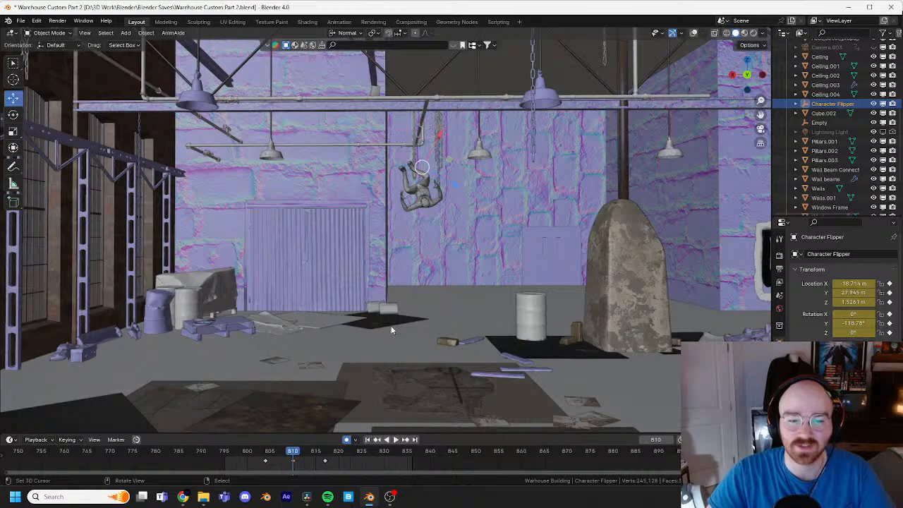
left_click_drag(294, 453, 327, 447)
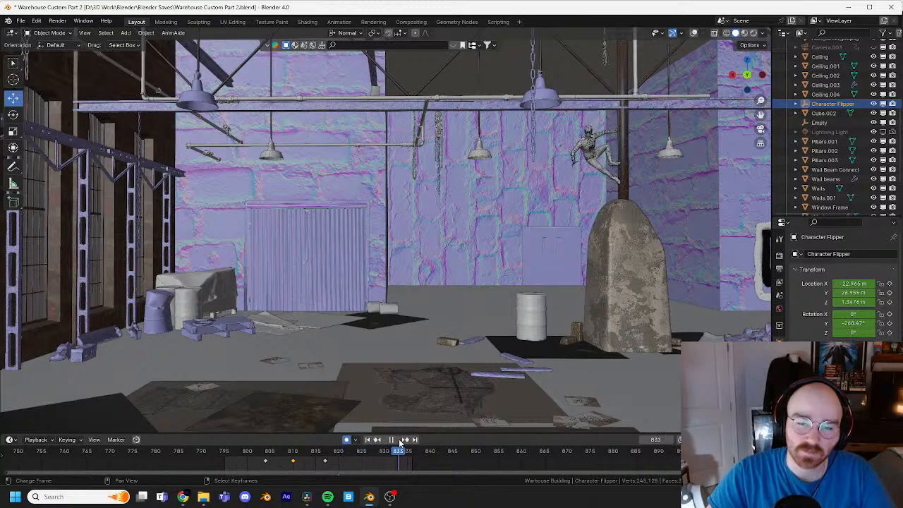
Step: Return to frame 795 and briefly play the start of the jump
left_click_drag(400, 442, 226, 435)
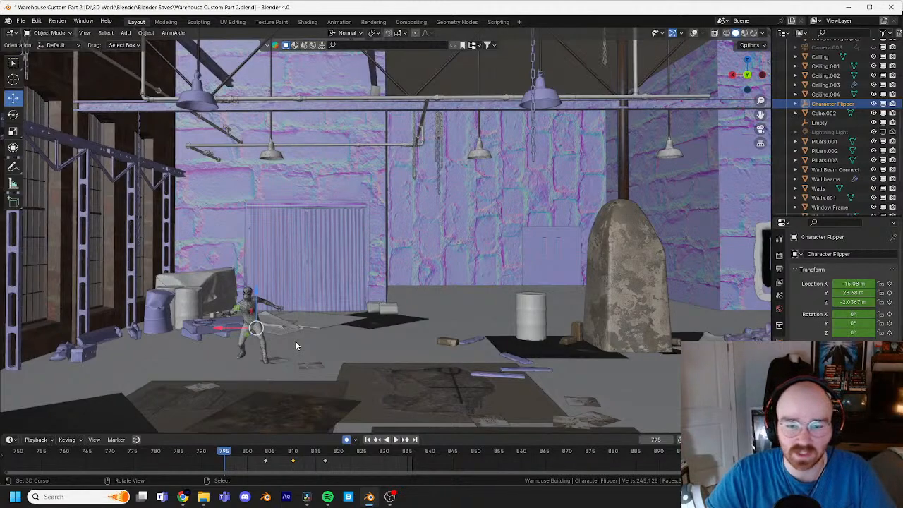
key("space")
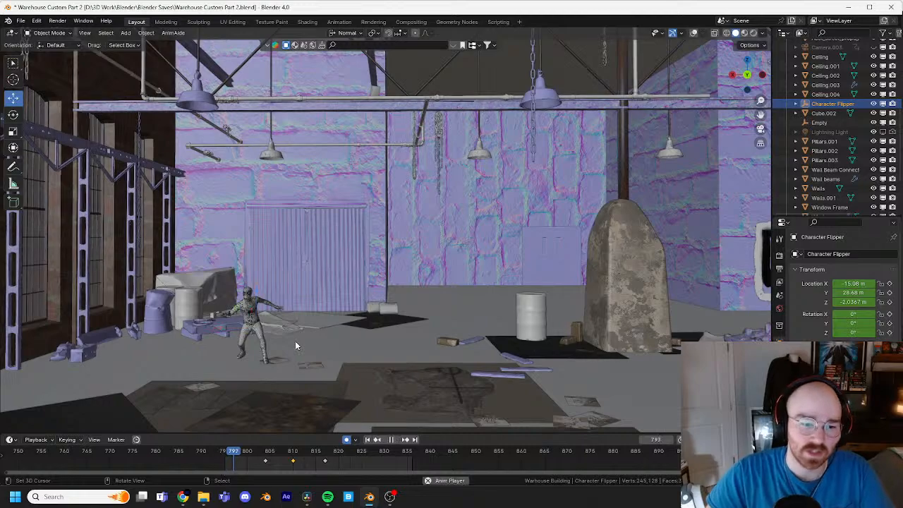
key("Escape")
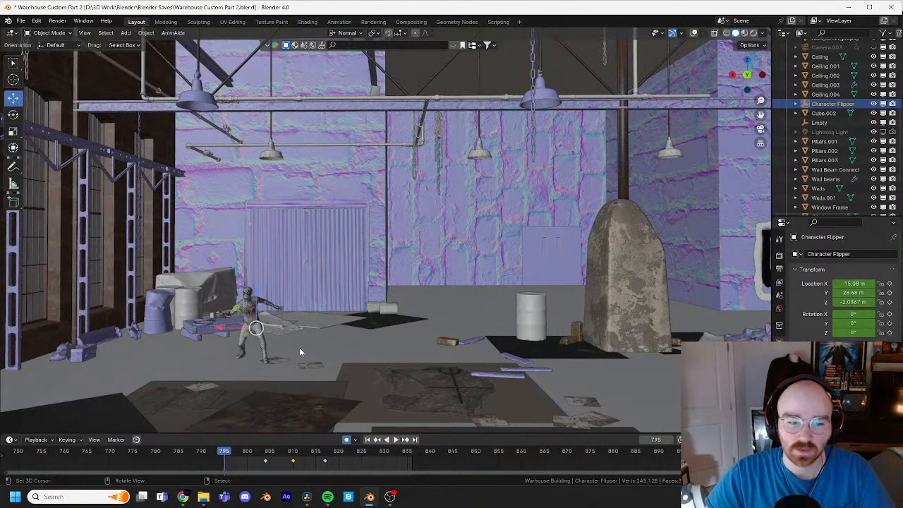
Step: Scrub through the jump between frames 802 and 828, then replay it from frame 795 through the landing on the pipe
left_click_drag(245, 454, 374, 450)
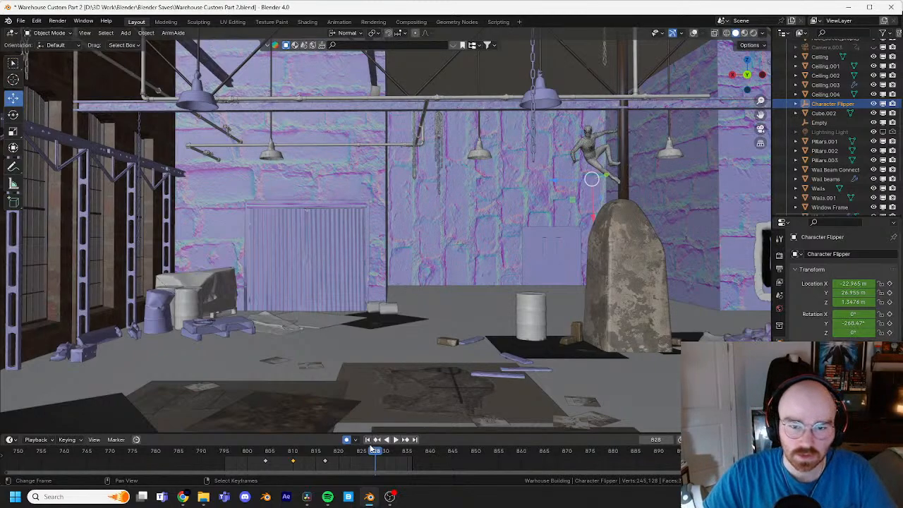
left_click_drag(345, 453, 261, 450)
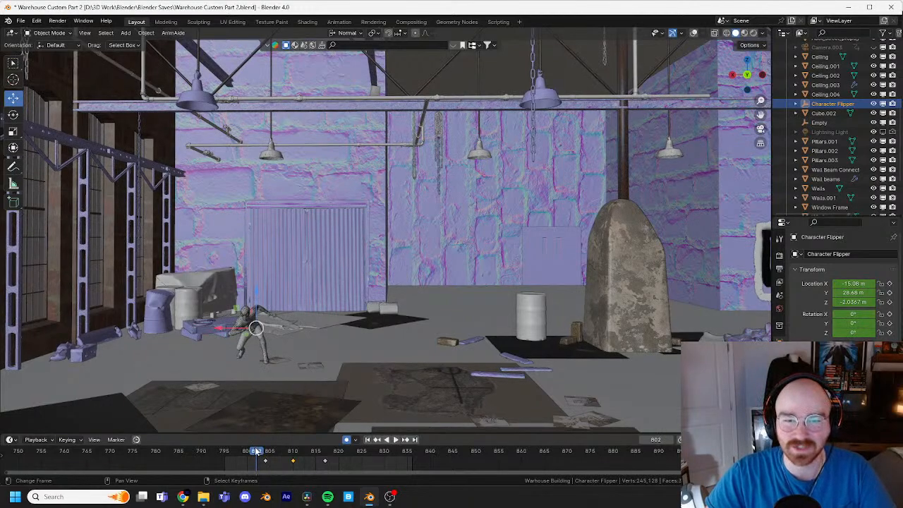
left_click_drag(257, 452, 284, 452)
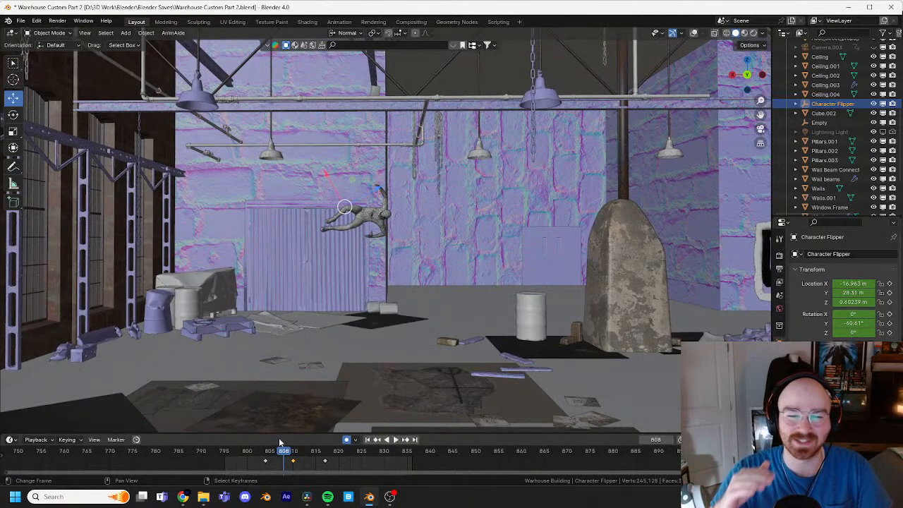
left_click_drag(285, 453, 228, 452)
key("space")
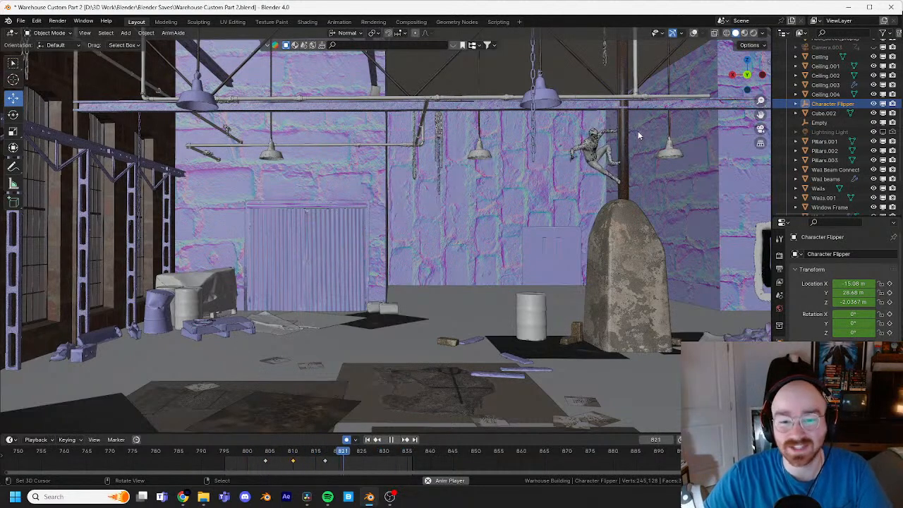
key("space")
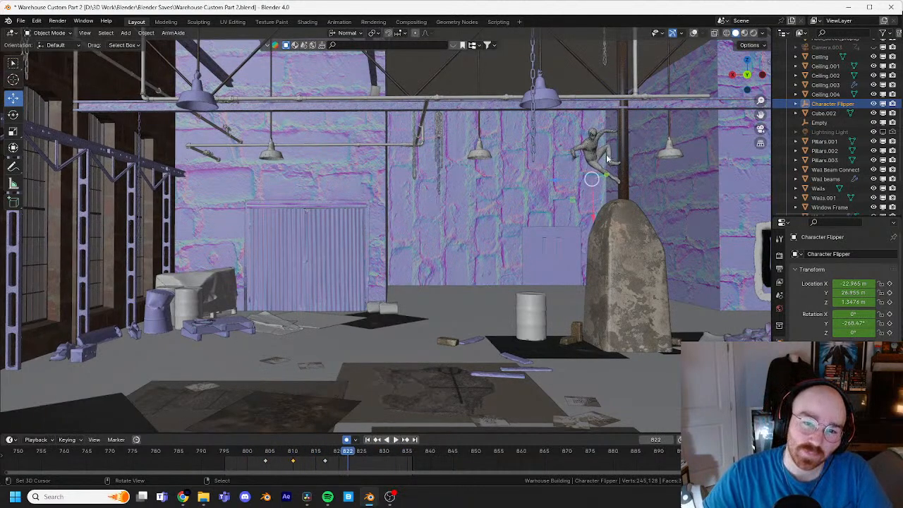
Step: Examine the character's landing on the pipe and the surrounding warehouse from several angles at frame 822
middle_click_drag(581, 134, 397, 141)
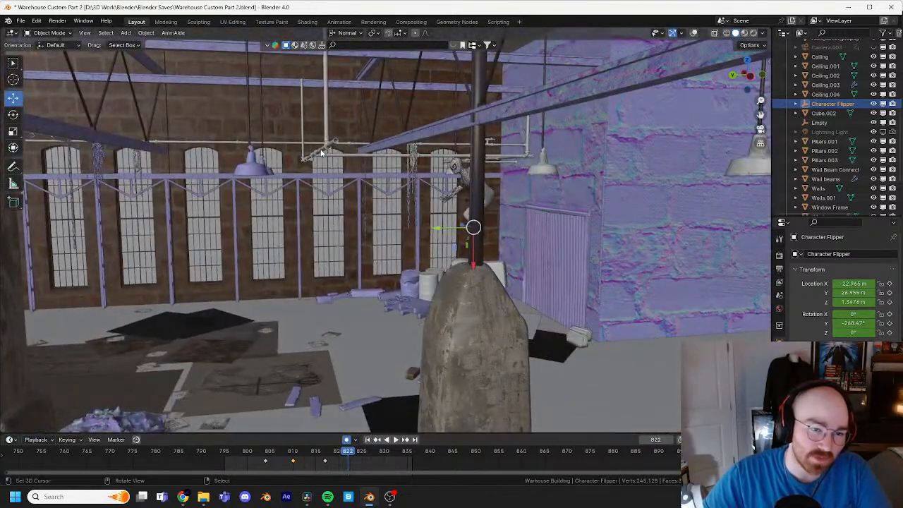
middle_click_drag(278, 132, 359, 112, "shift")
scroll(376, 117, "down", 2)
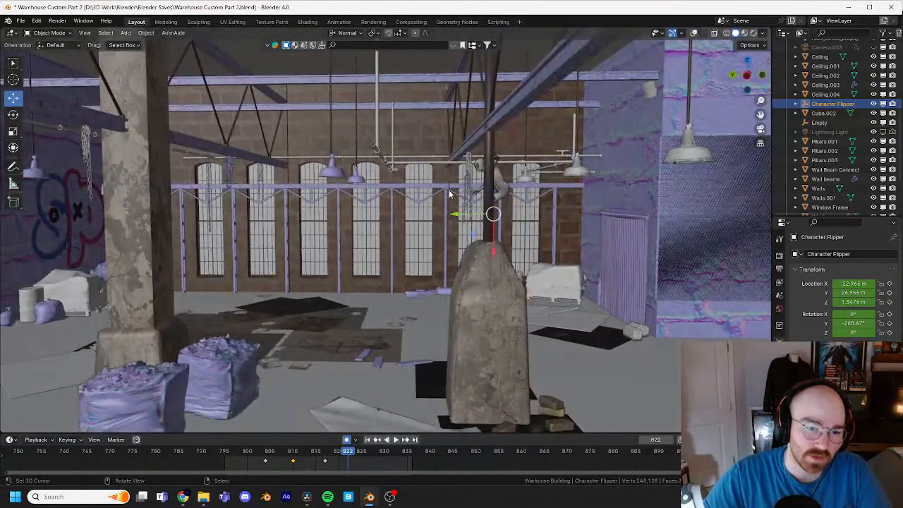
middle_click_drag(448, 190, 432, 178)
scroll(454, 185, "up", 3)
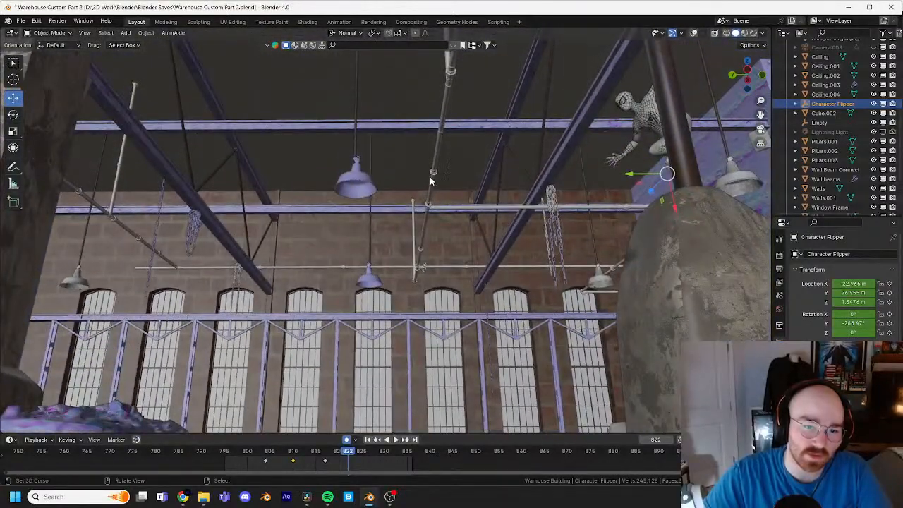
middle_click_drag(373, 177, 371, 196)
middle_click_drag(370, 220, 463, 182)
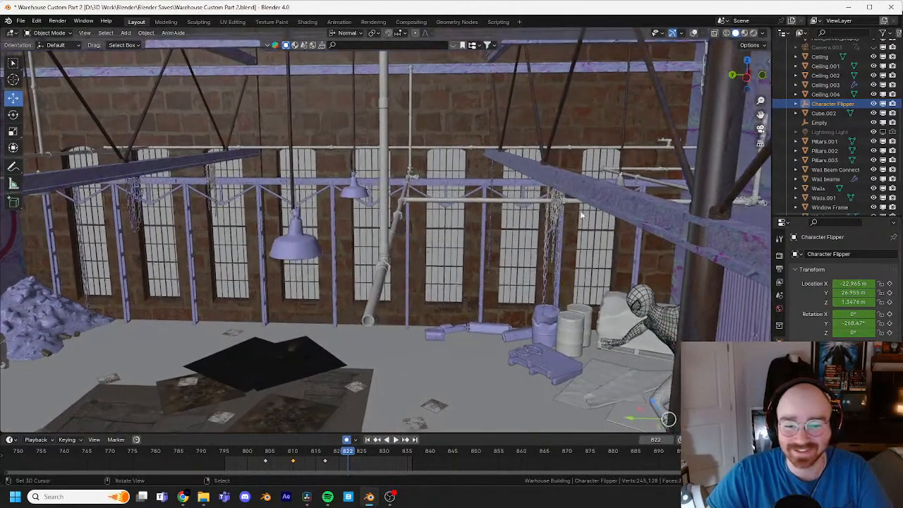
middle_click_drag(581, 216, 408, 195)
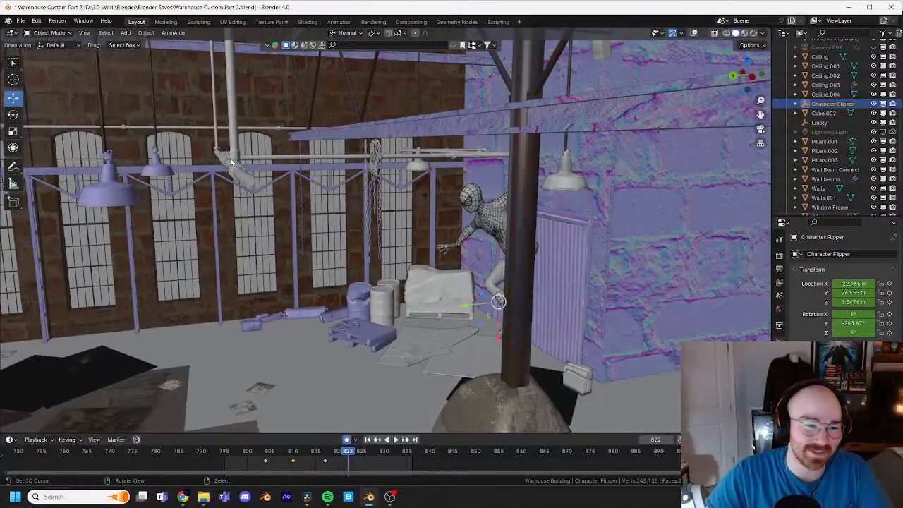
middle_click_drag(151, 191, 542, 212)
Step: Show the viewport overlays again and select the Character Flipper at frame 822
left_click(544, 210)
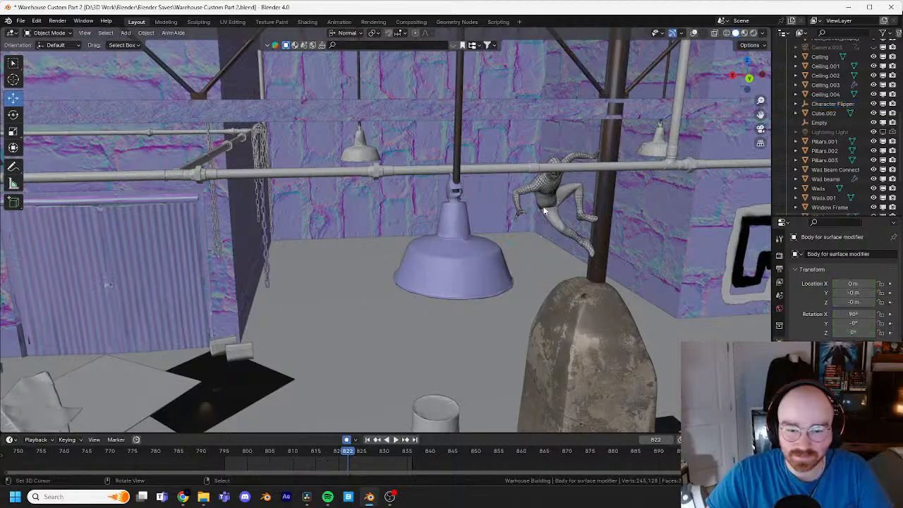
left_click(694, 33)
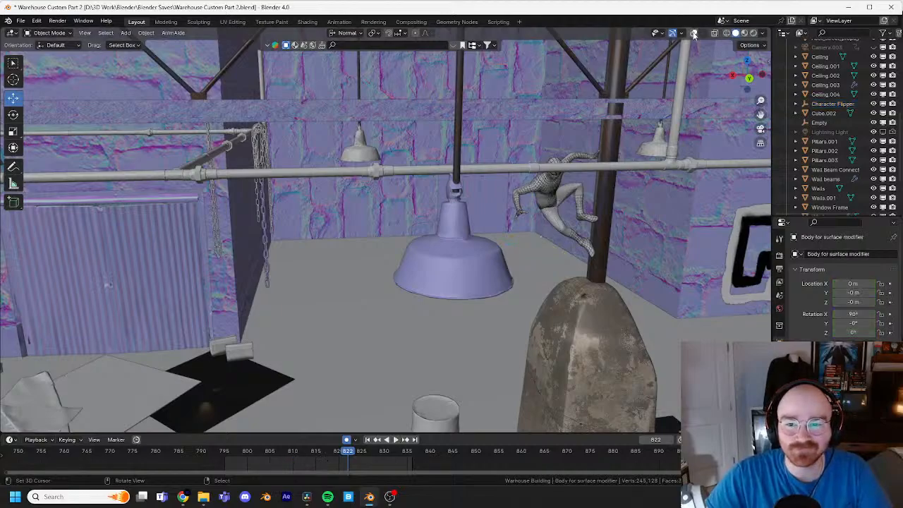
left_click(580, 253)
key("KP_Decimal")
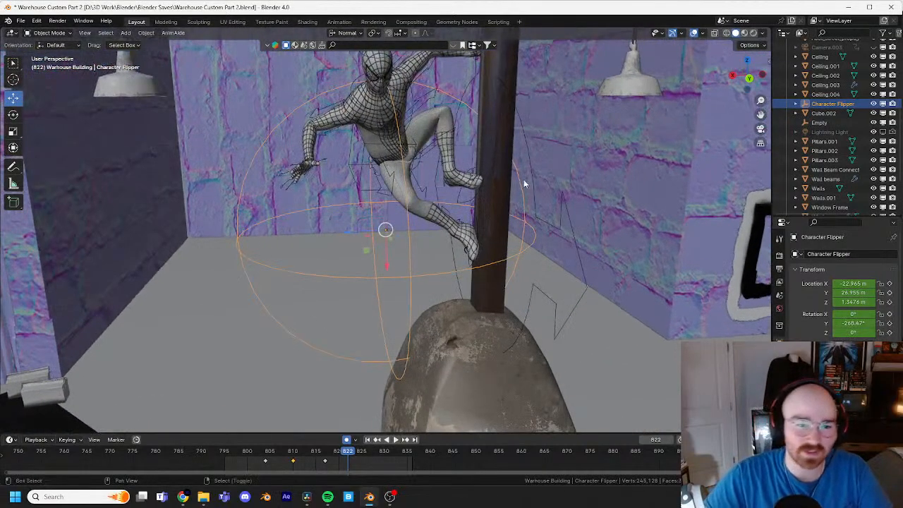
middle_click_drag(524, 184, 446, 217)
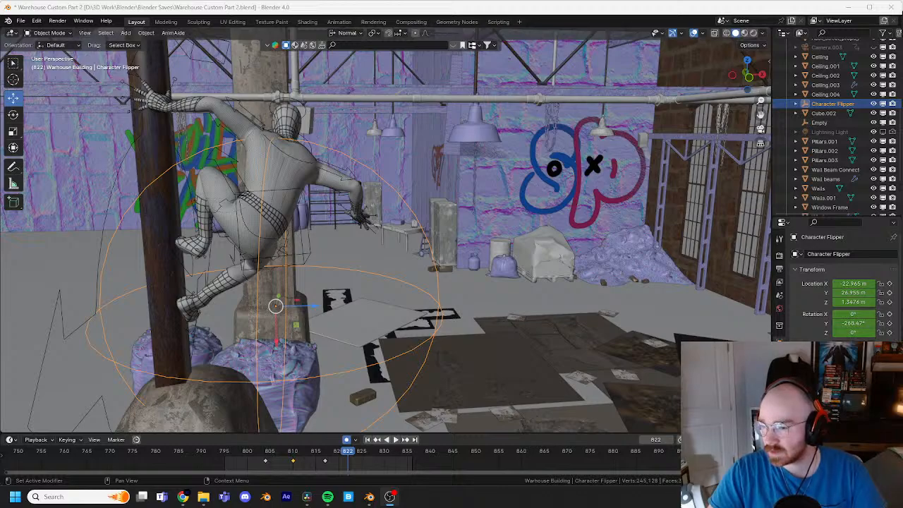
key("XF86AudioRaiseVolume")
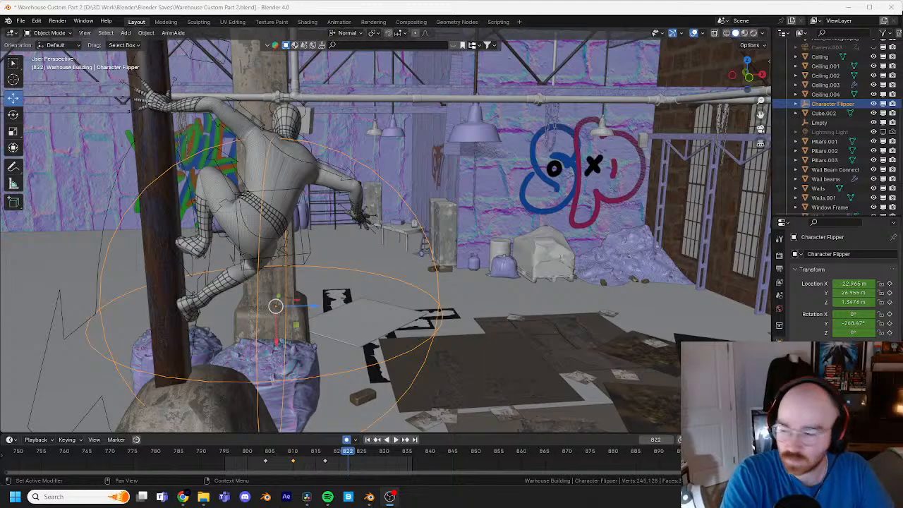
key("XF86AudioLowerVolume")
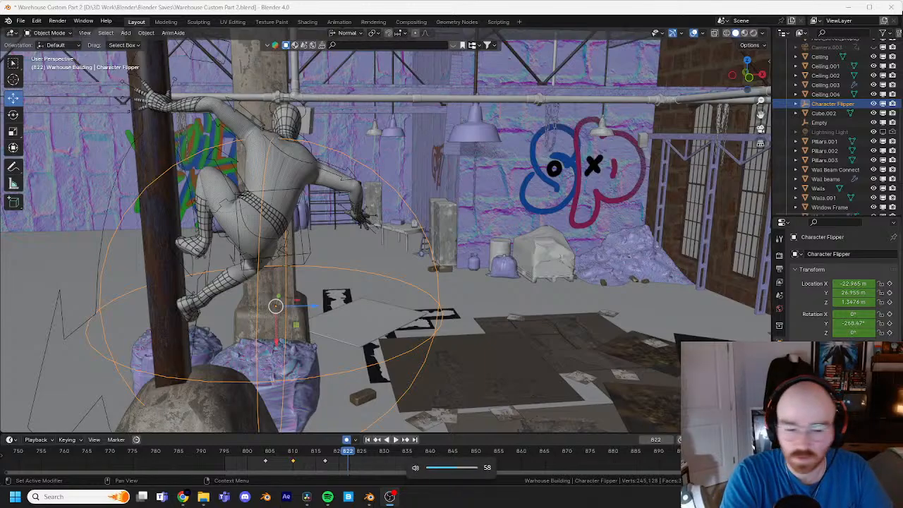
middle_click_drag(539, 355, 561, 302)
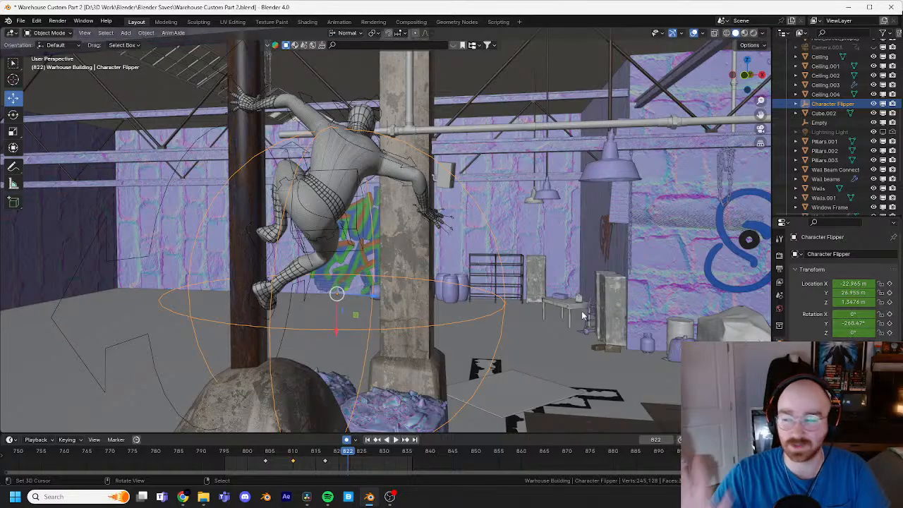
middle_click_drag(580, 316, 585, 262)
scroll(545, 262, "up", 2)
middle_click_drag(502, 254, 523, 232, "shift")
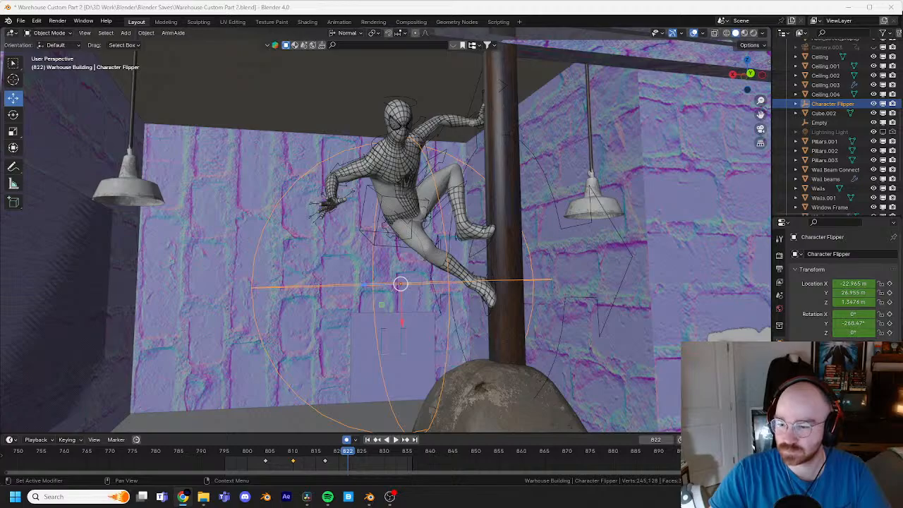
Step: Step back and forth through the last frames up to 817 to check how the left hand and feet reach the pipe
middle_click_drag(556, 302, 576, 271)
scroll(585, 276, "up", 2)
scroll(576, 271, "down", 2)
left_click_drag(340, 453, 312, 453)
key("Right")
key("Right")
key("Right")
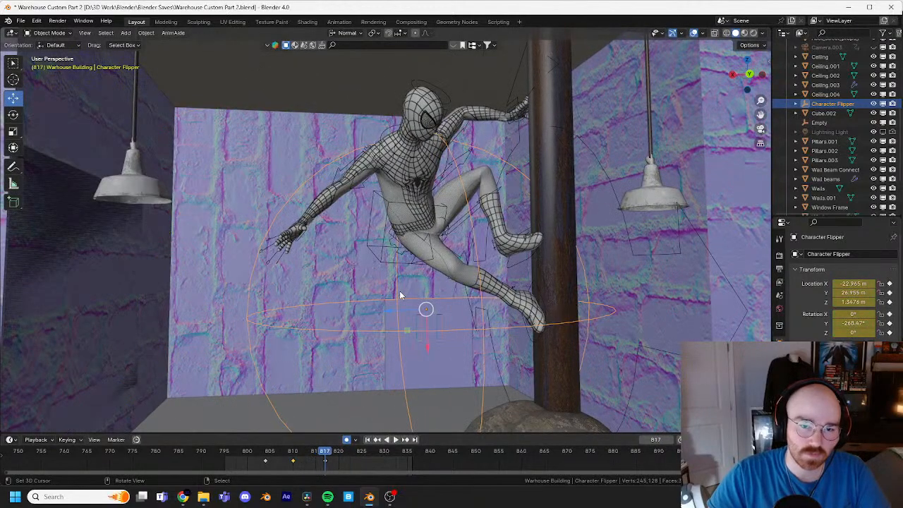
key("Left")
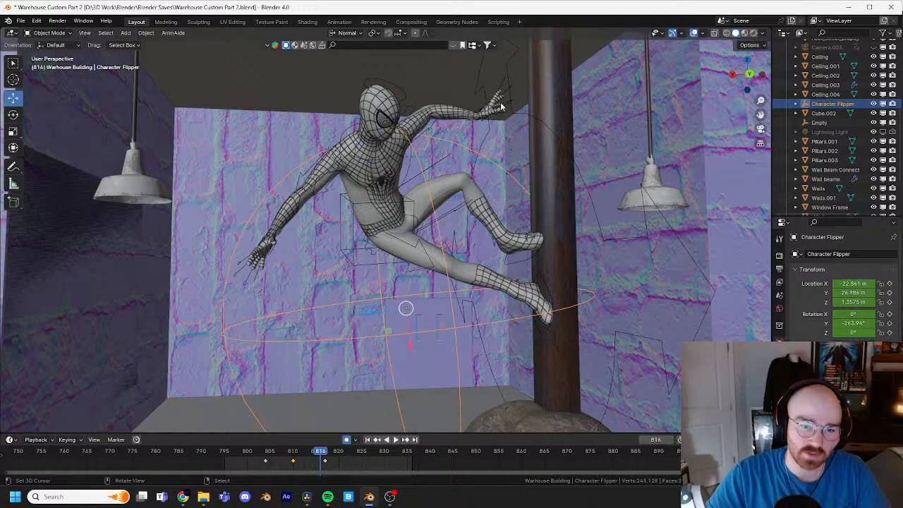
key("Left")
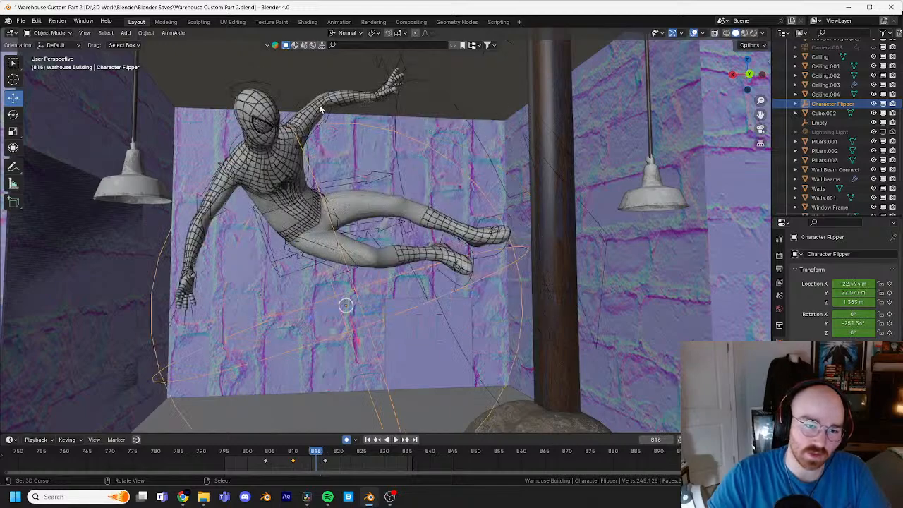
key("Right")
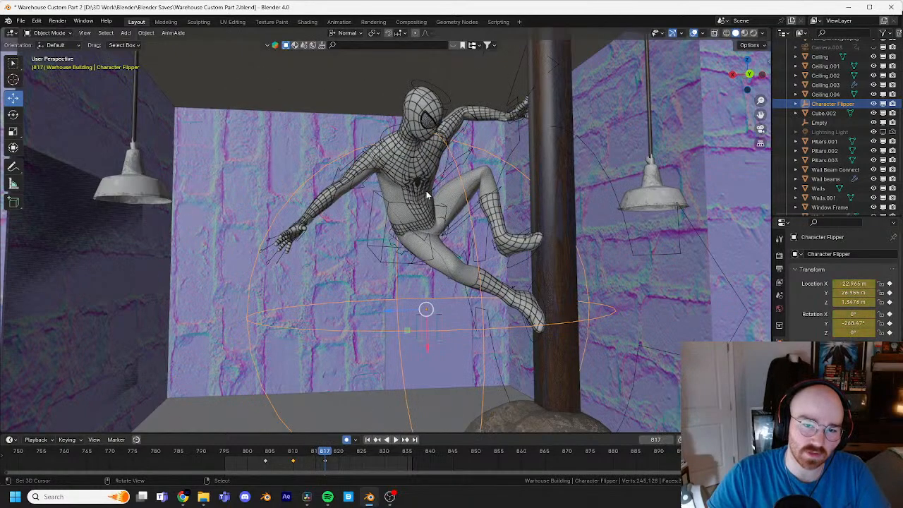
key("Left")
key("Left")
key("Left")
key("Right")
key("Right")
key("Right")
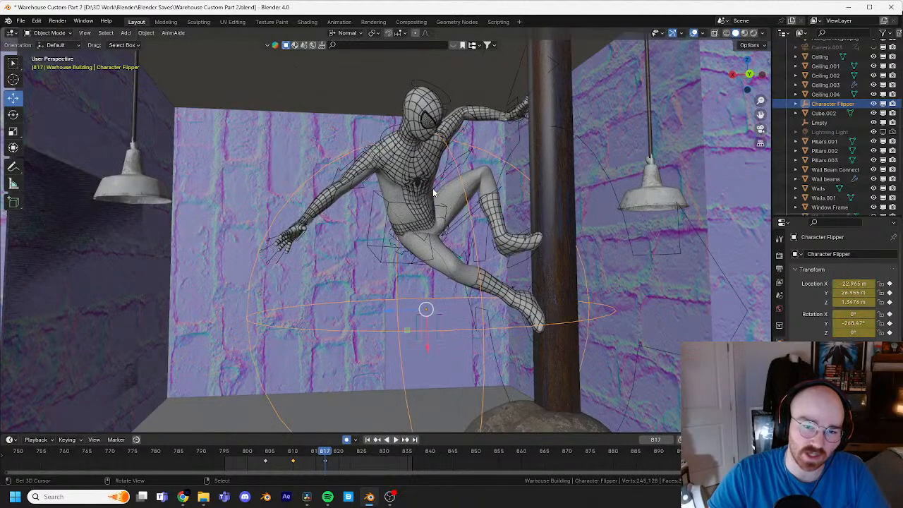
Step: Go to frame 816, select the character's rig and switch it to Pose Mode
key("Left")
left_click(482, 110)
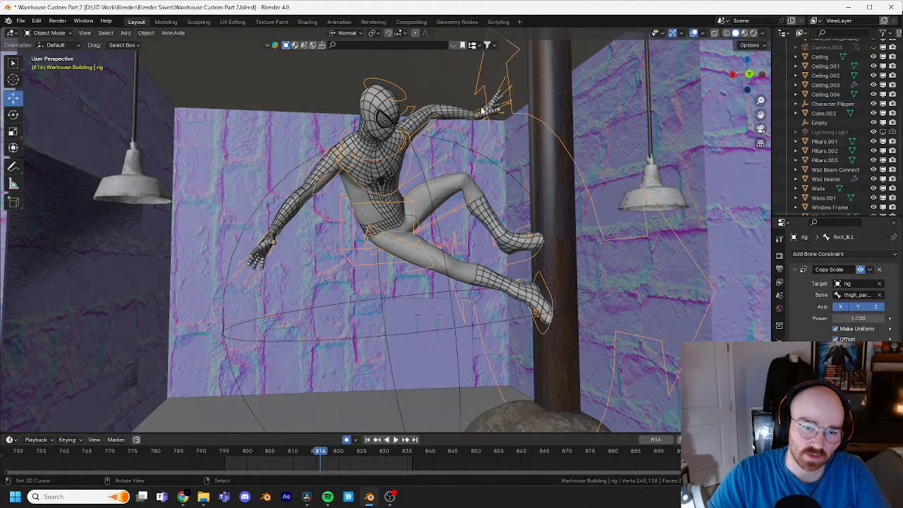
left_click(62, 35)
left_click(61, 64)
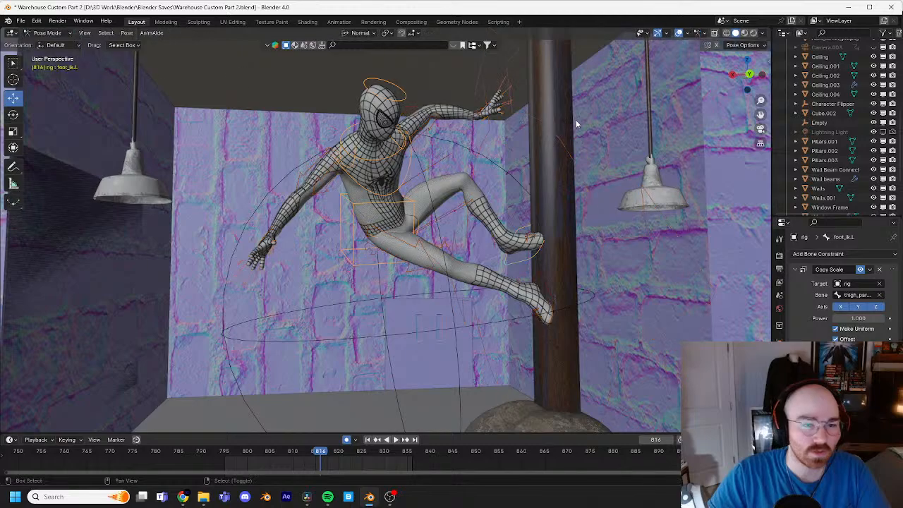
middle_click_drag(576, 121, 541, 180, "shift")
scroll(507, 155, "up", 5)
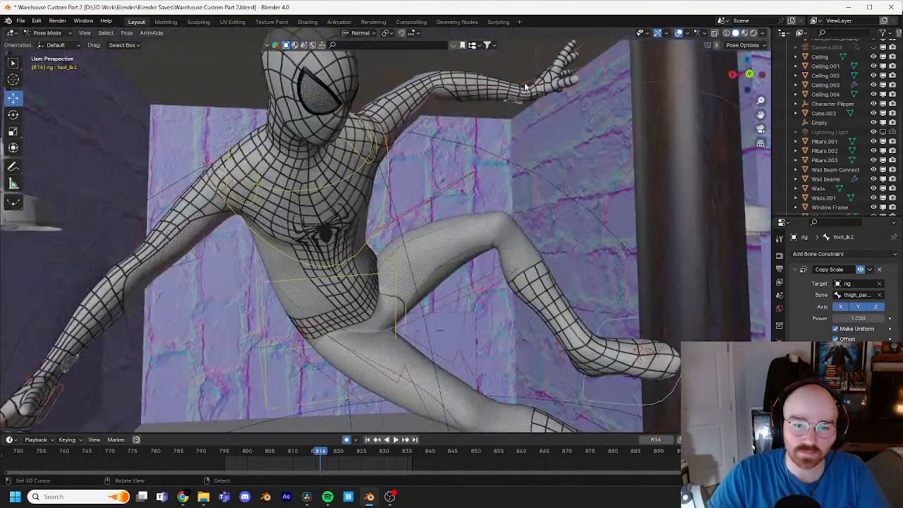
Step: Rotate the left hand IK control about 21.5° at frame 816 so the fingers point toward the pipe
left_click(526, 93)
key("KP_Decimal")
scroll(527, 88, "down", 5)
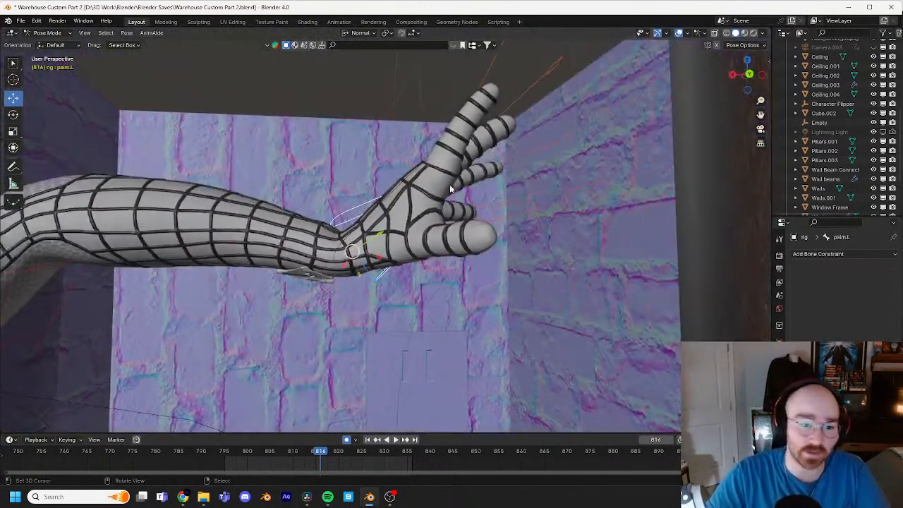
middle_click_drag(450, 184, 492, 189)
left_click(461, 190)
key("r")
left_click(537, 249)
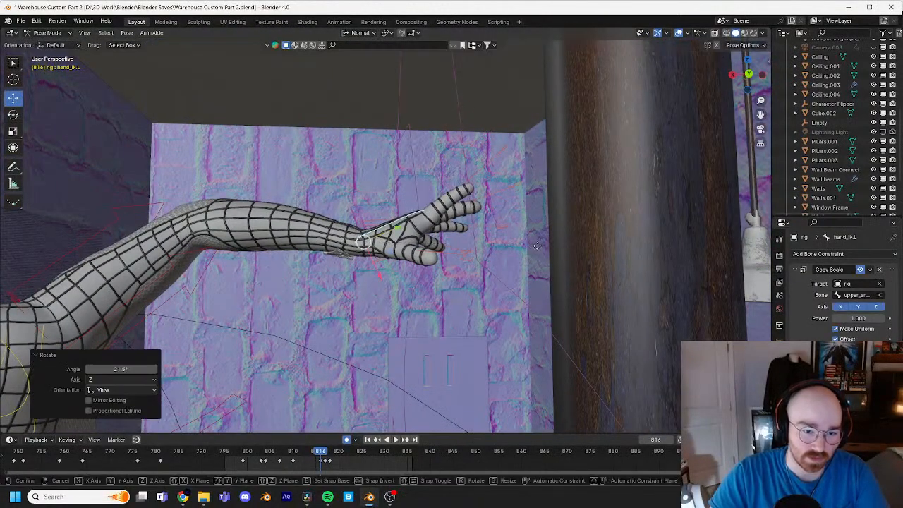
Step: Move the left hand IK control closer to the pipe and trackball-rotate it about -27.5° and -8° to turn the palm
key("g")
left_click(591, 250)
key("r")
key("r")
left_click(582, 227)
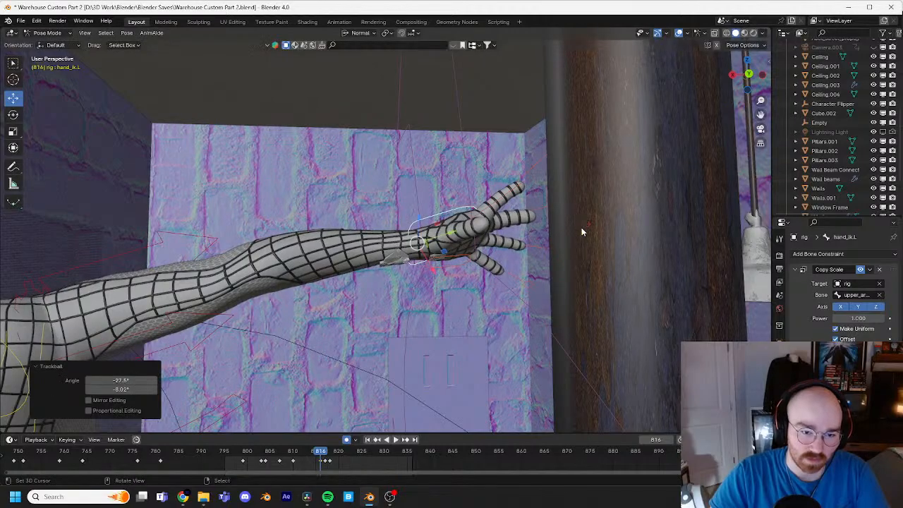
middle_click_drag(582, 228, 521, 238)
left_click(308, 233)
middle_click_drag(308, 233, 321, 223)
left_click(218, 245)
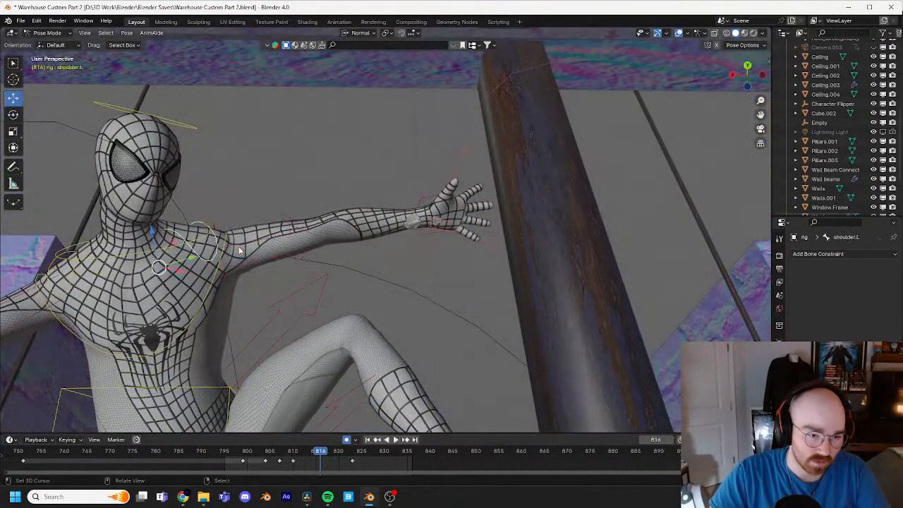
key("r")
right_click(459, 256)
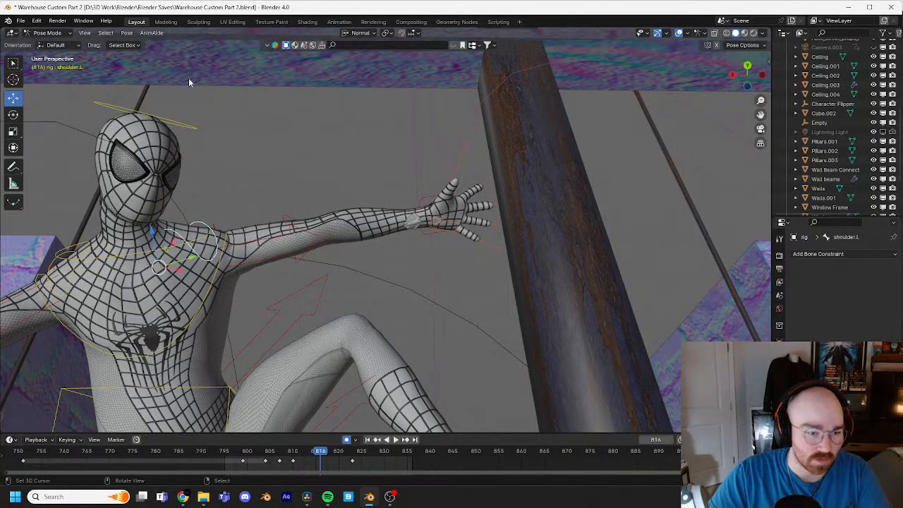
left_click(126, 32)
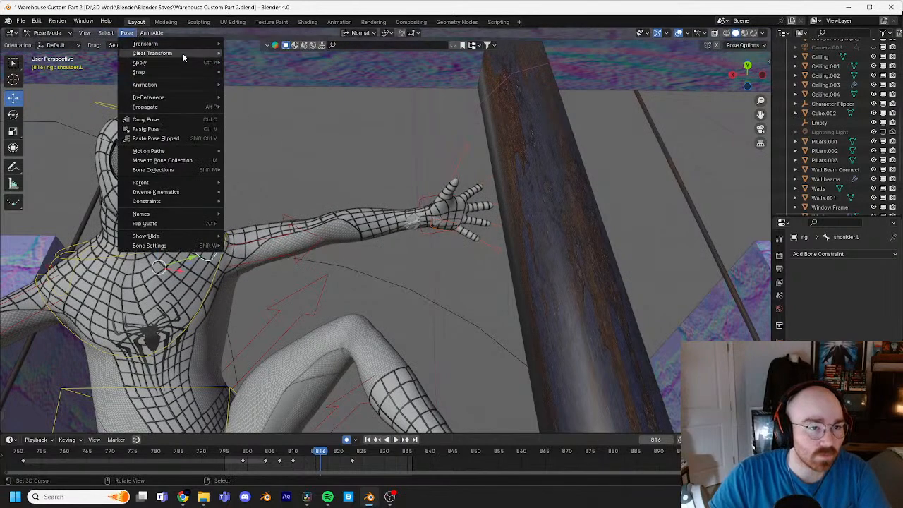
mouse_move(209, 56)
left_click(243, 53)
left_click(340, 241)
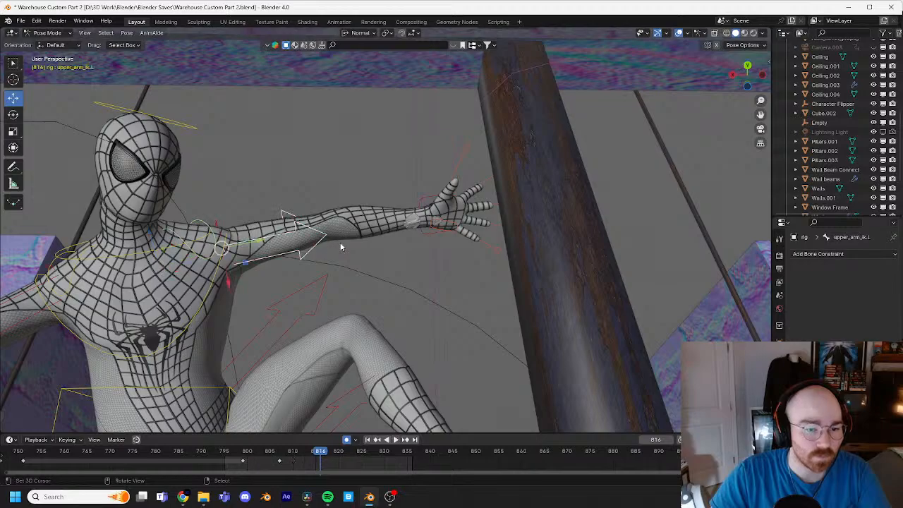
key("r")
key("r")
left_click(338, 235)
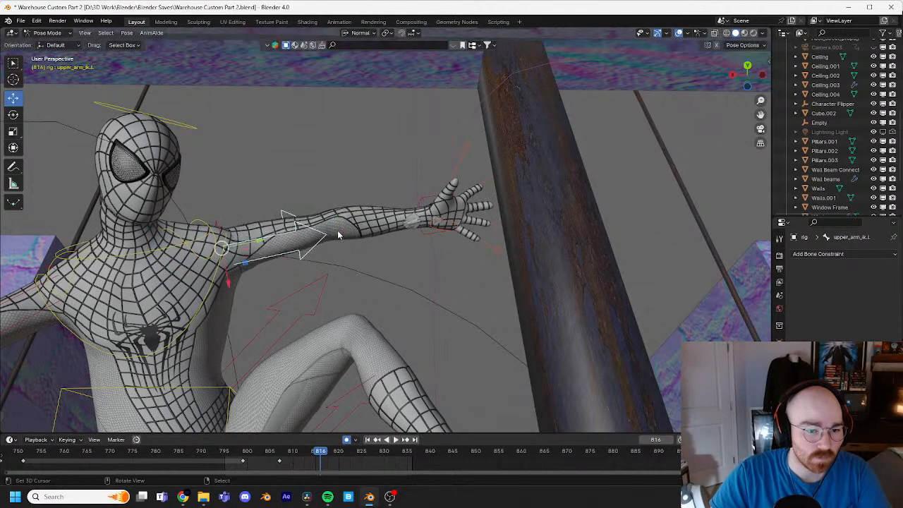
Step: Rotate the left shoulder control at frame 816 from the front and from behind the arm, ending with about -4.3°
right_click(216, 233)
key("r")
left_click(282, 204)
middle_click_drag(282, 203, 459, 242)
key("r")
left_click(465, 241)
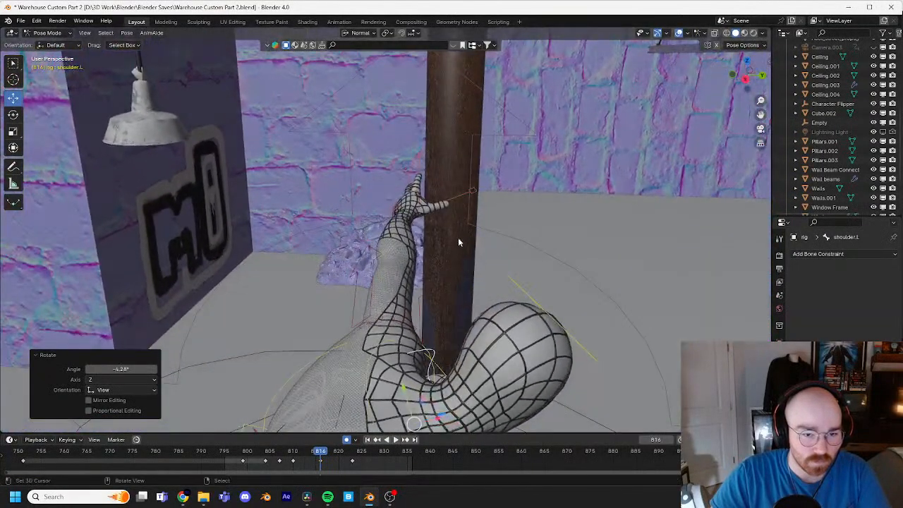
Step: Trackball-rotate the left hand IK control about 4.6° and 9.7° at frame 816, and turn it about 12° more in the view
right_click(469, 193)
key("r")
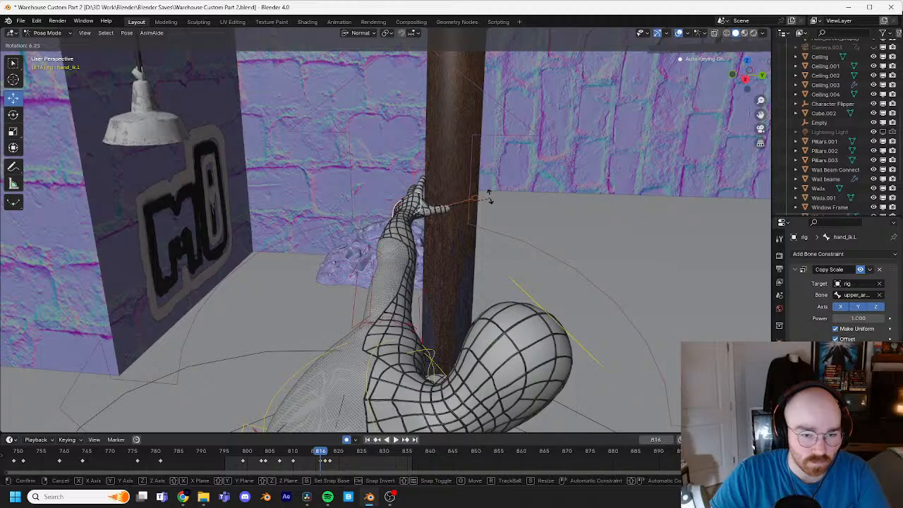
right_click(491, 196)
key("r")
key("r")
left_click(503, 199)
key("r")
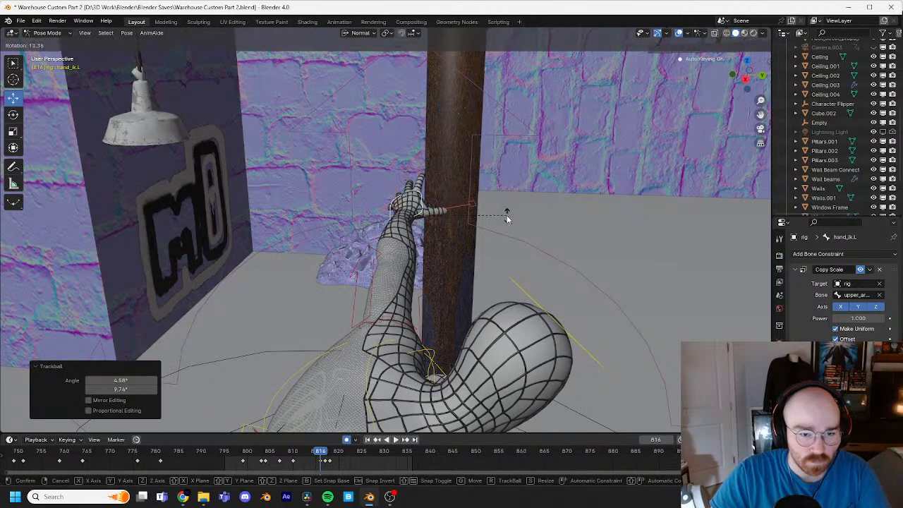
left_click(509, 217)
Step: At frame 814, rotate the left hand IK control about -15.6° and move it about -0.08, 0.02 and -0.22 m in X, Y and Z
middle_click_drag(509, 217, 541, 187)
key("Left")
key("Left")
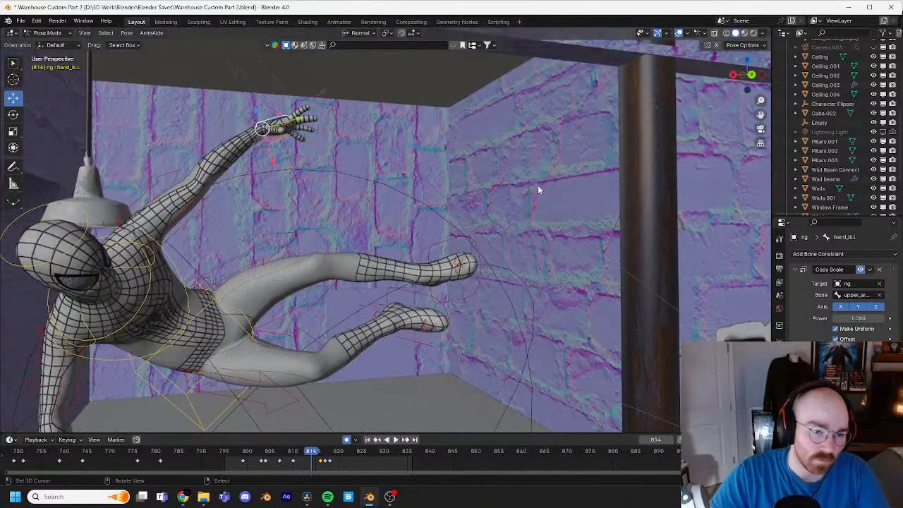
key("r")
left_click(487, 158)
key("g")
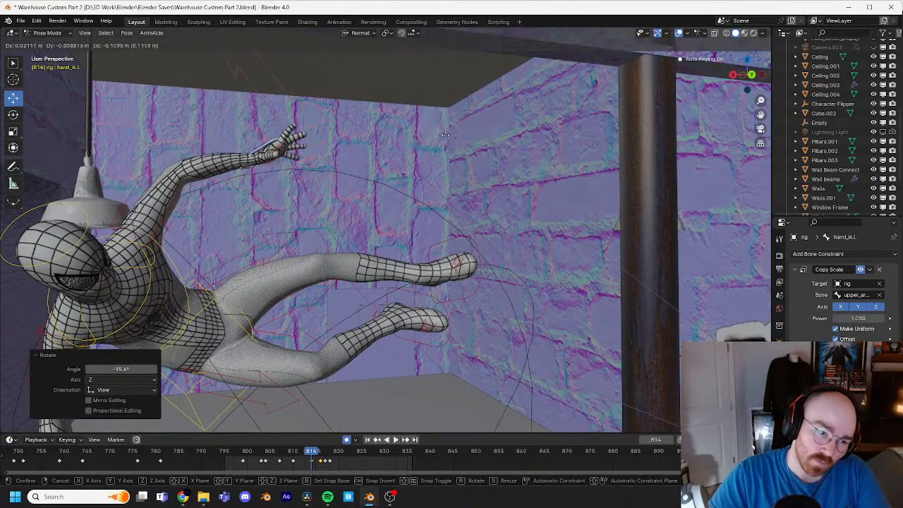
left_click(472, 167)
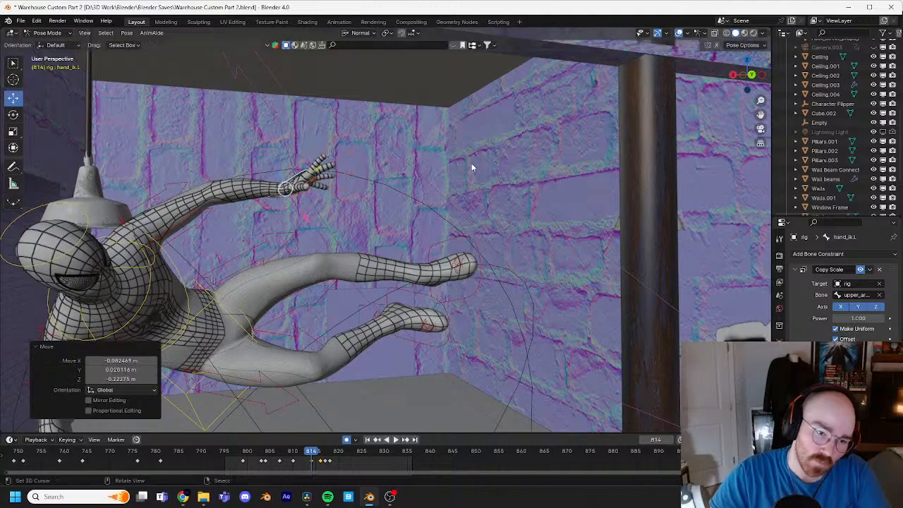
Step: Rotate the frame 814 left hand about 15°, trackball-rotate it about -1.2° and 14.9°, and shift it slightly down toward the pipe
key("r")
key("r")
right_click(484, 170)
key("r")
left_click(492, 219)
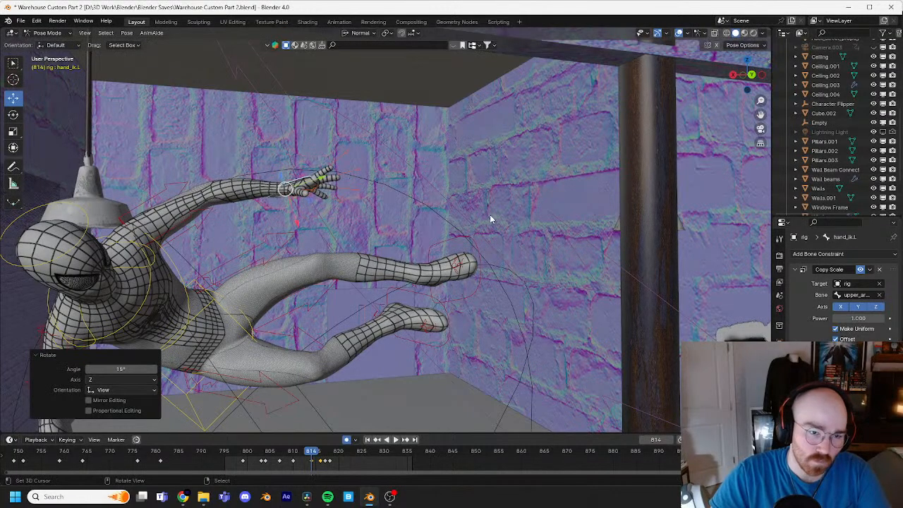
key("r")
key("r")
left_click(501, 216)
key("g")
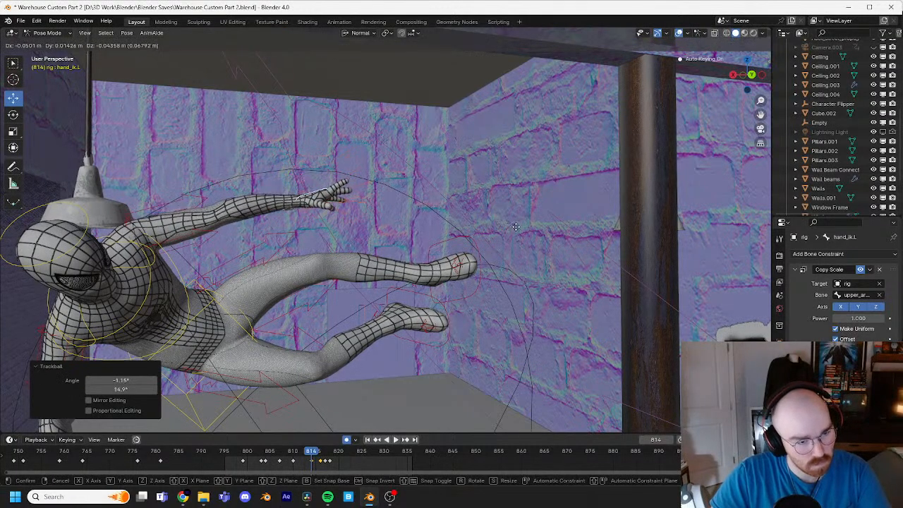
left_click(519, 226)
Step: Step through frames 815 to 818 and examine how the left hand approaches and meets the pipe
scroll(517, 226, "down", 6)
key("Right")
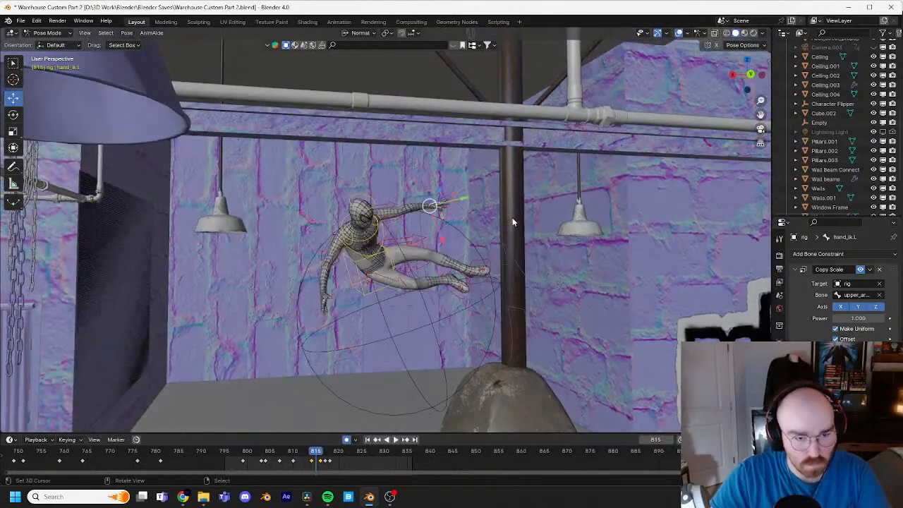
key("Right")
key("Right")
key("Right")
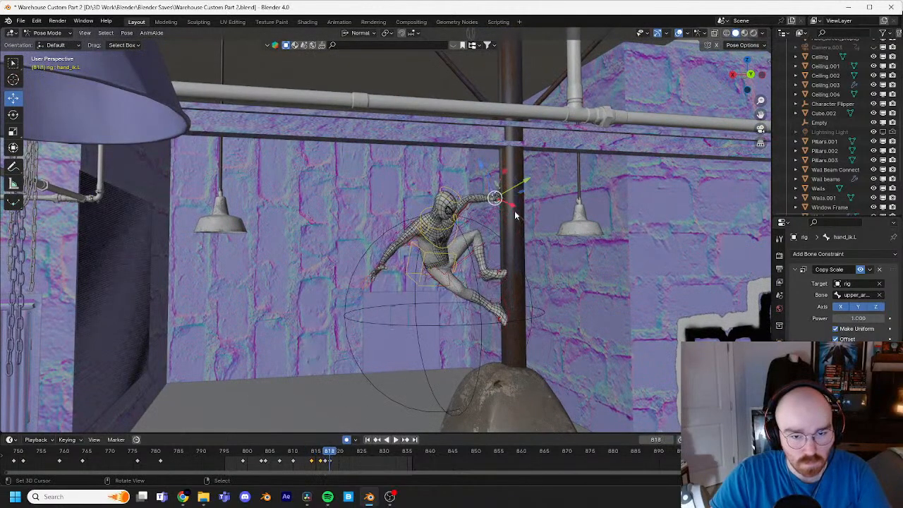
middle_click_drag(516, 213, 512, 247, "shift")
scroll(525, 266, "up", 8)
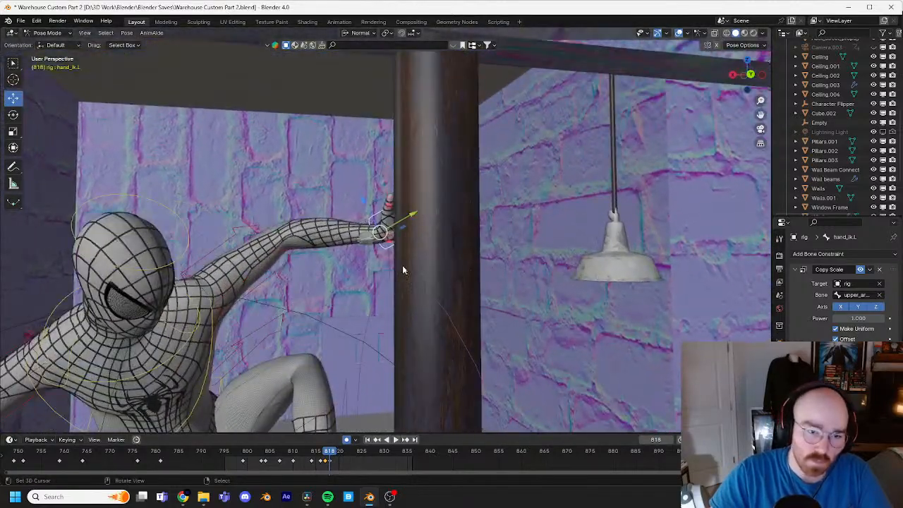
middle_click_drag(404, 270, 464, 337)
Step: Delete the left hand IK control's keyframe at frame 817
key("Left")
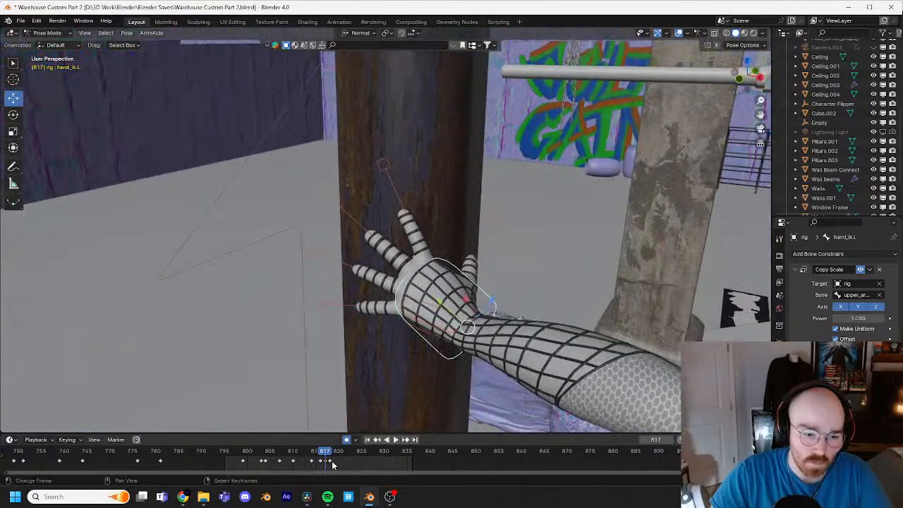
key("b")
left_click_drag(323, 457, 327, 464)
key("x")
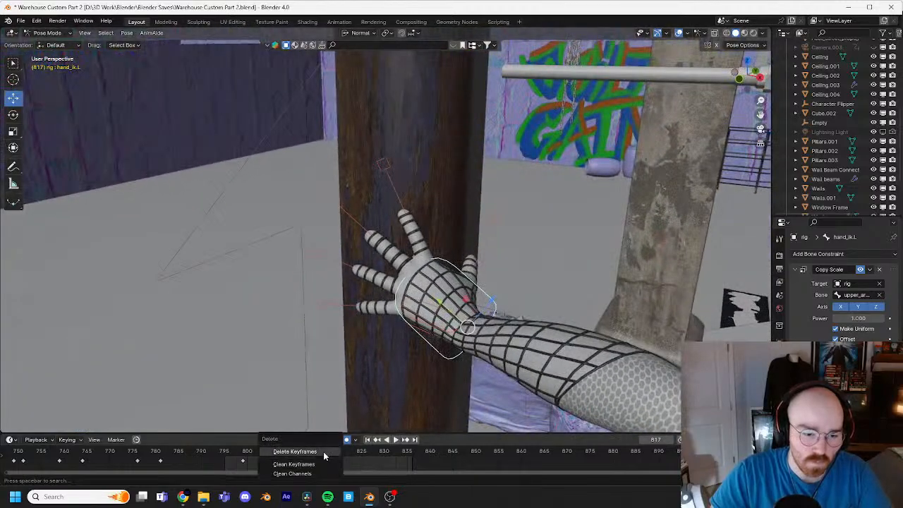
left_click(323, 453)
Step: Move the left hand IK control at frame 817 to adjust its contact with the pipe
middle_click_drag(528, 298, 482, 286)
key("g")
left_click(543, 275)
Step: Replace the left hand IK control's keyframe at frame 817 with a copy of its frame 818 keyframe
key("Right")
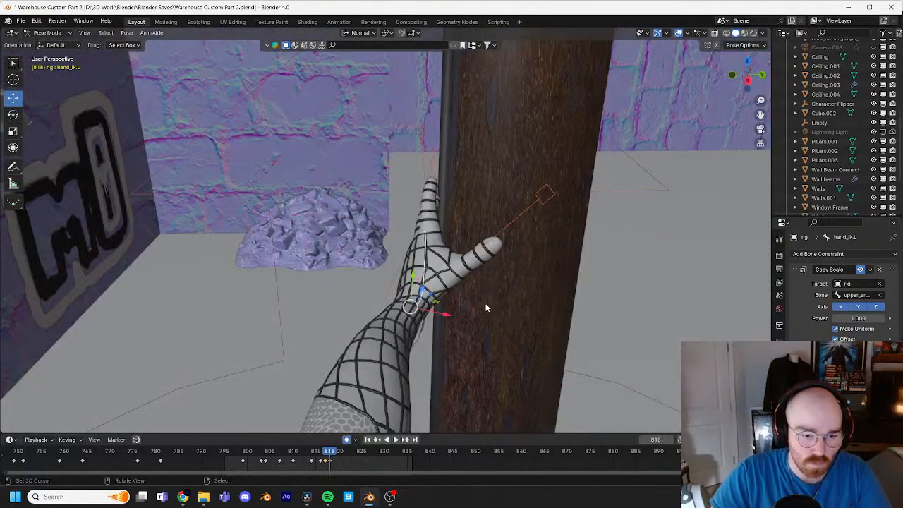
left_click(328, 462)
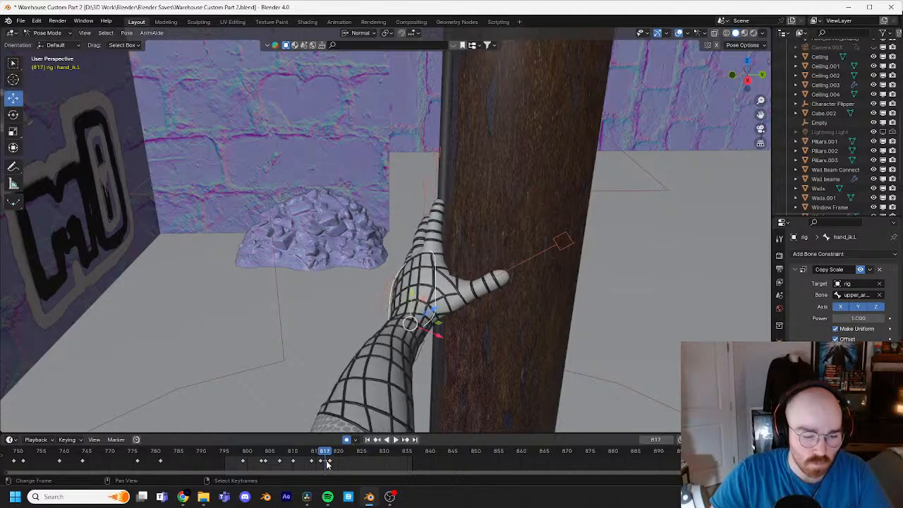
right_click(327, 464)
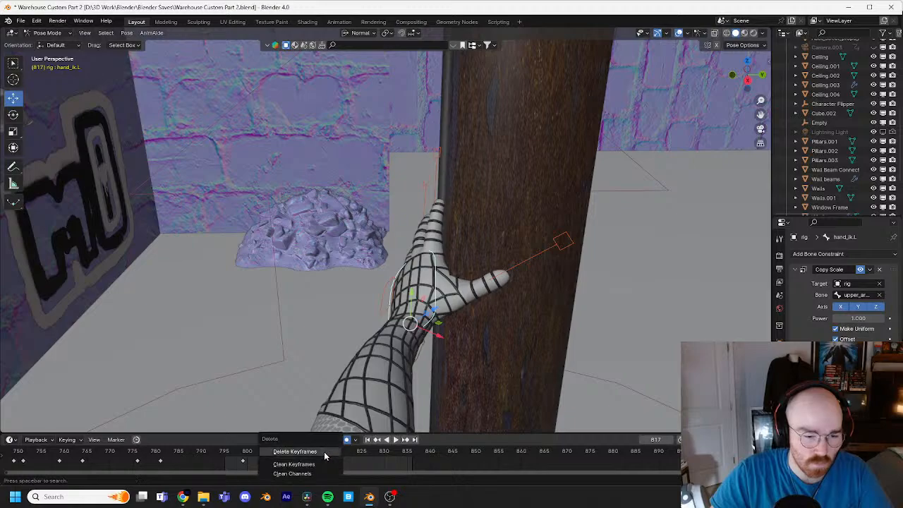
left_click(327, 457)
middle_click_drag(371, 386, 419, 375)
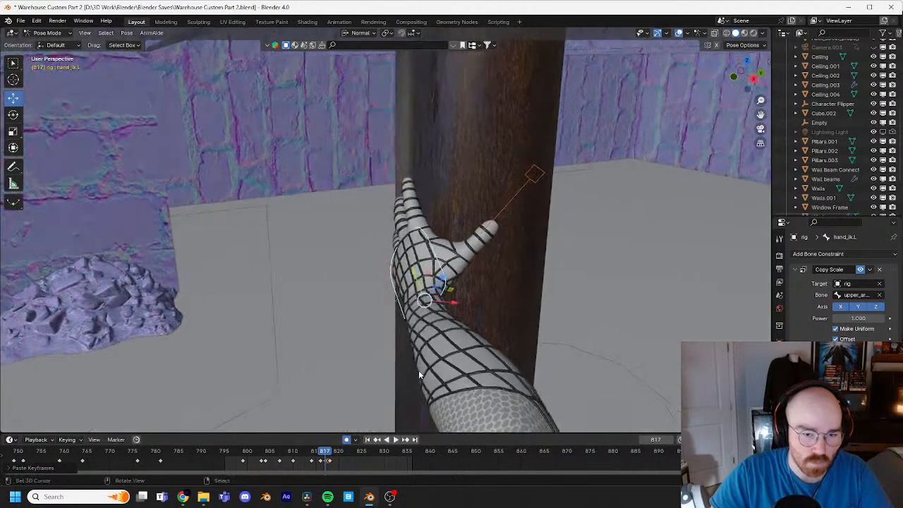
key("Left")
key("Right")
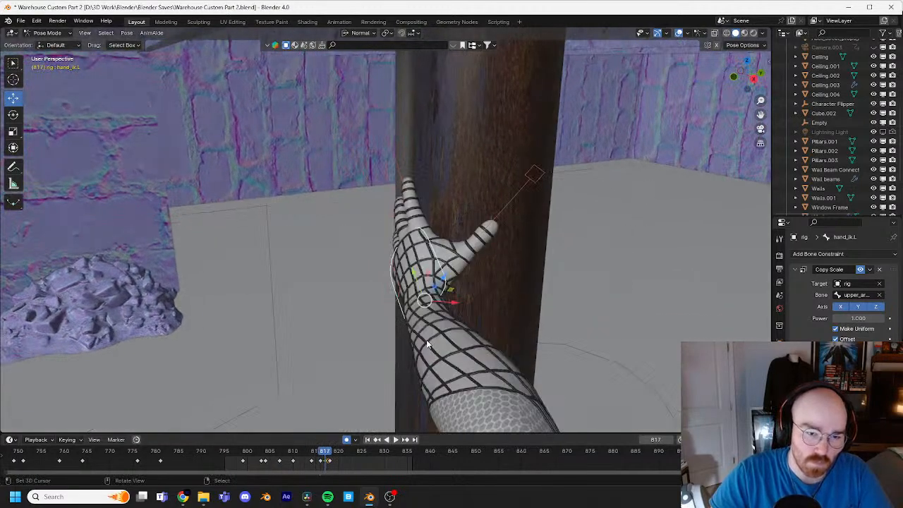
Step: Step back and forth through frames 815 to 817 to compare the left hand's poses beside the pipe
middle_click_drag(471, 304, 382, 275)
scroll(368, 292, "down", 4)
key("Left")
key("Left")
key("Right")
scroll(398, 275, "down", 2)
scroll(382, 274, "up", 1)
key("Right")
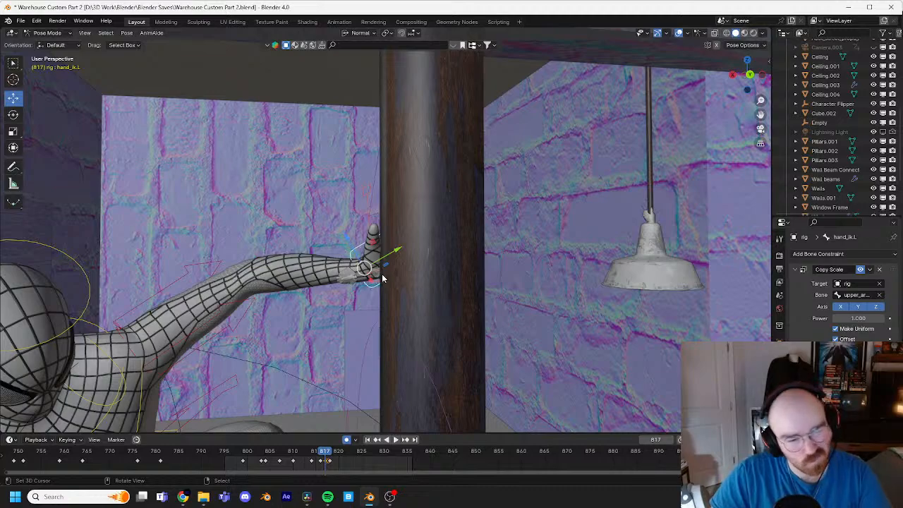
Step: Move the left hand IK control slightly upward at frame 816 and compare it with frame 817
key("Left")
key("g")
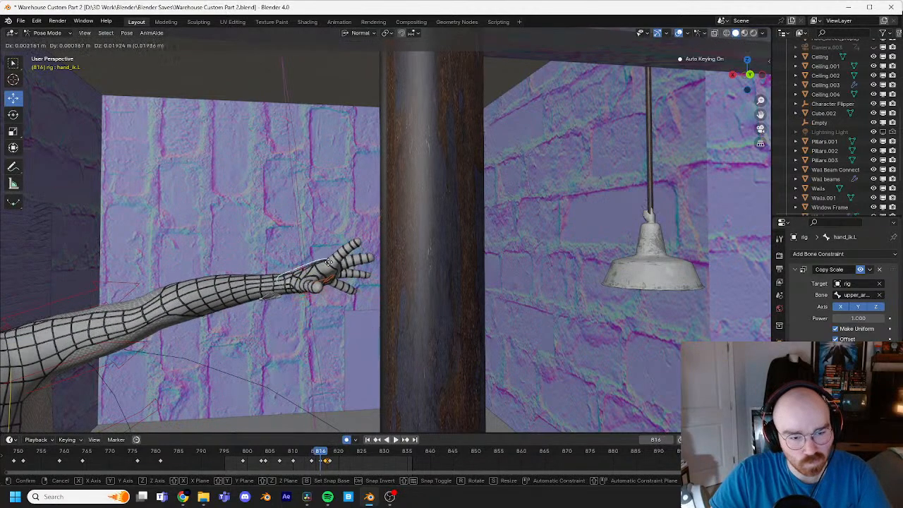
left_click(335, 259)
key("Right")
key("Left")
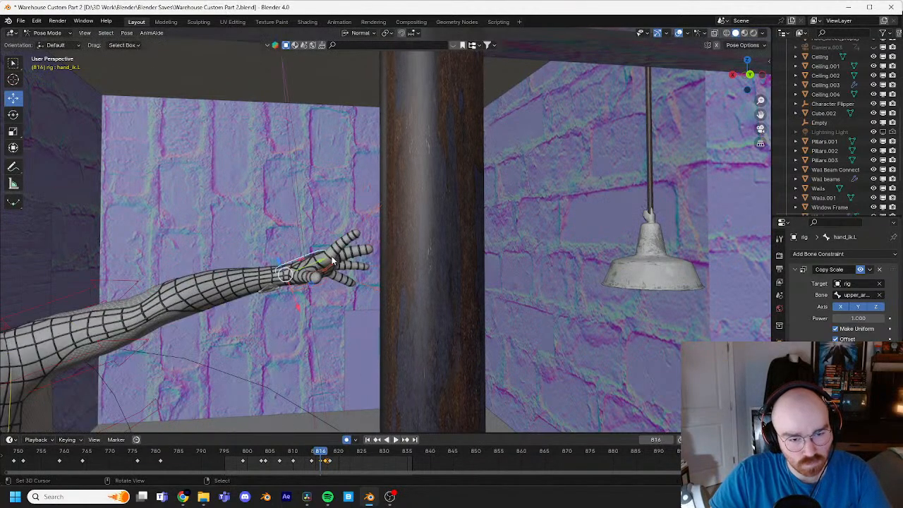
Step: Trackball-rotate the left hand IK control at frame 816 to turn the palm, and check the neighbouring frames
key("r")
key("r")
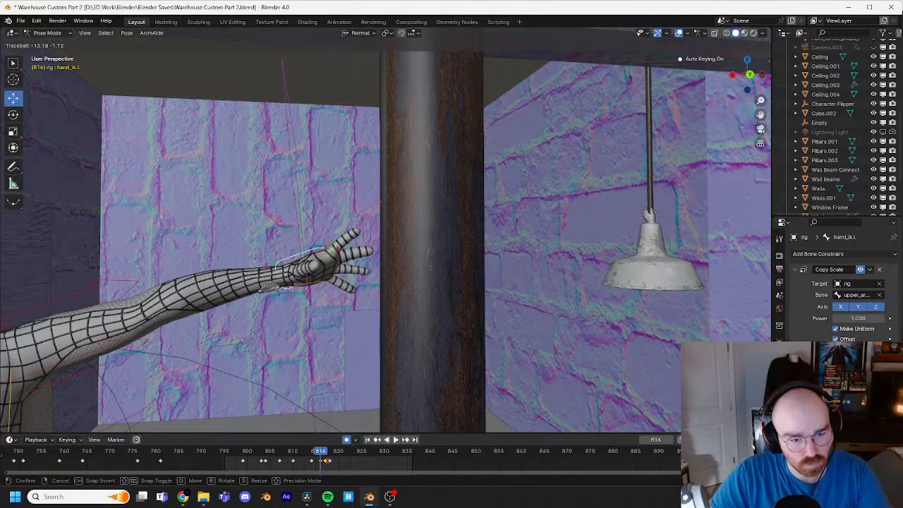
left_click(332, 242)
key("Right")
key("Left")
key("Left")
key("Left")
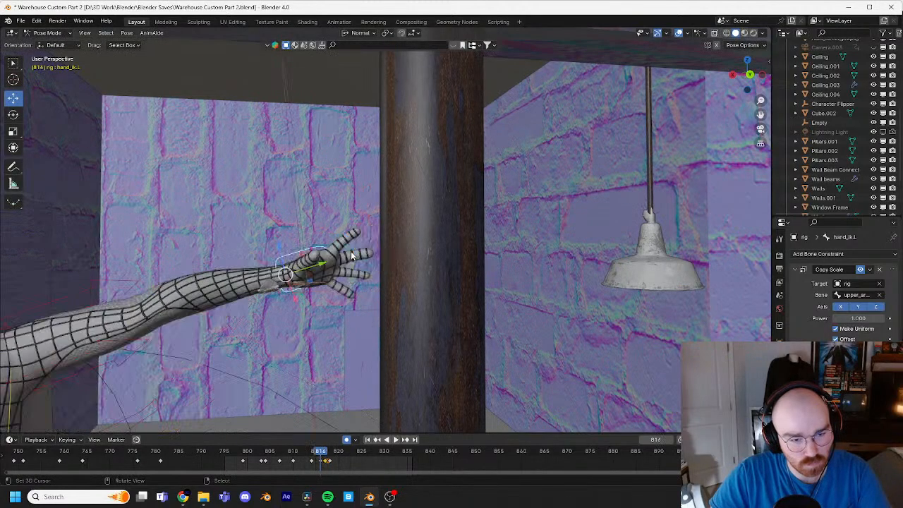
Step: Play back the jump from frame 795 in a wider view to review the flight and the landing on the pipe
scroll(352, 257, "down", 5)
scroll(454, 236, "down", 3)
middle_click_drag(352, 273, 460, 233, "shift")
key("space")
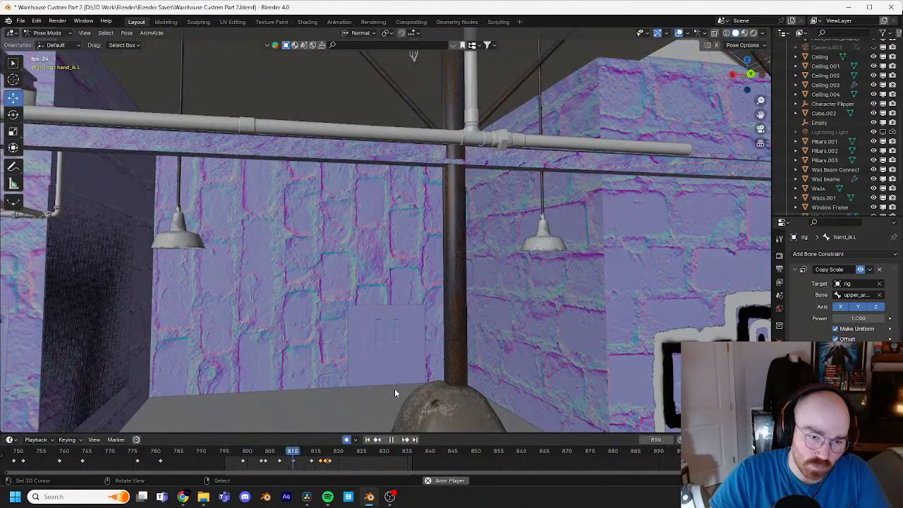
key("Escape")
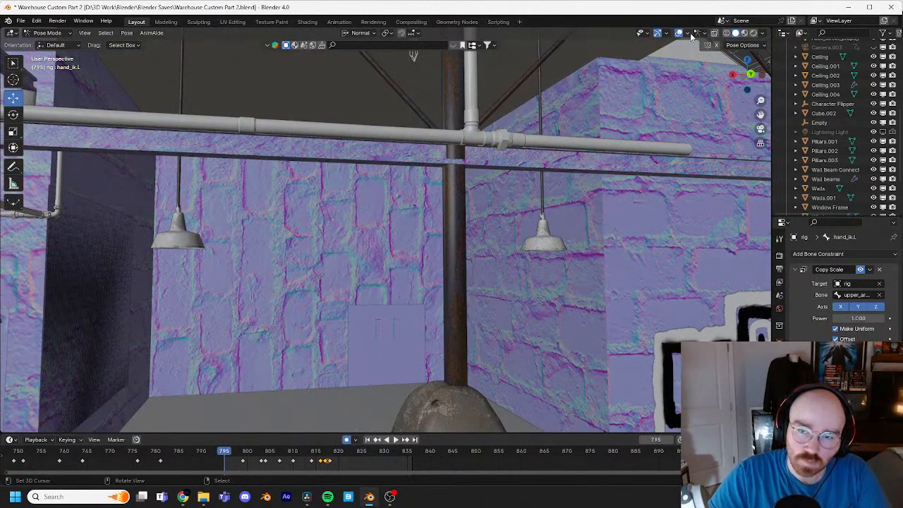
key("space")
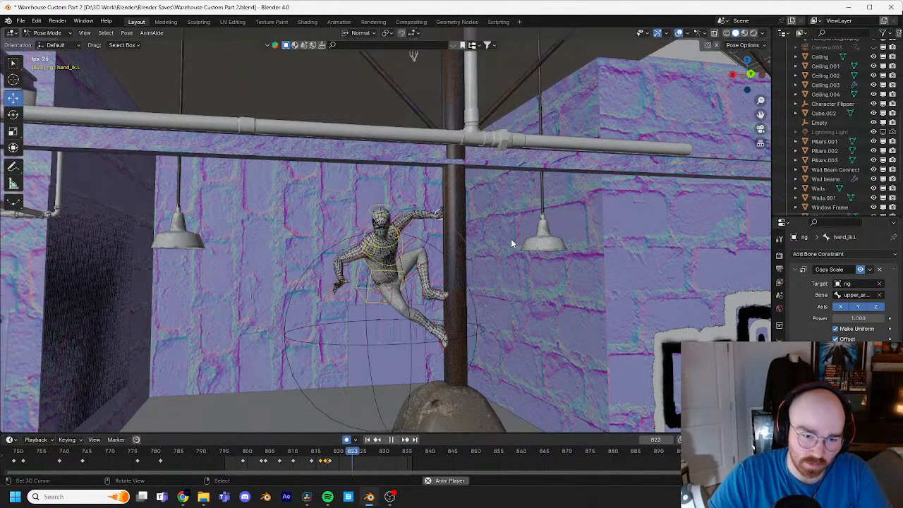
key("space")
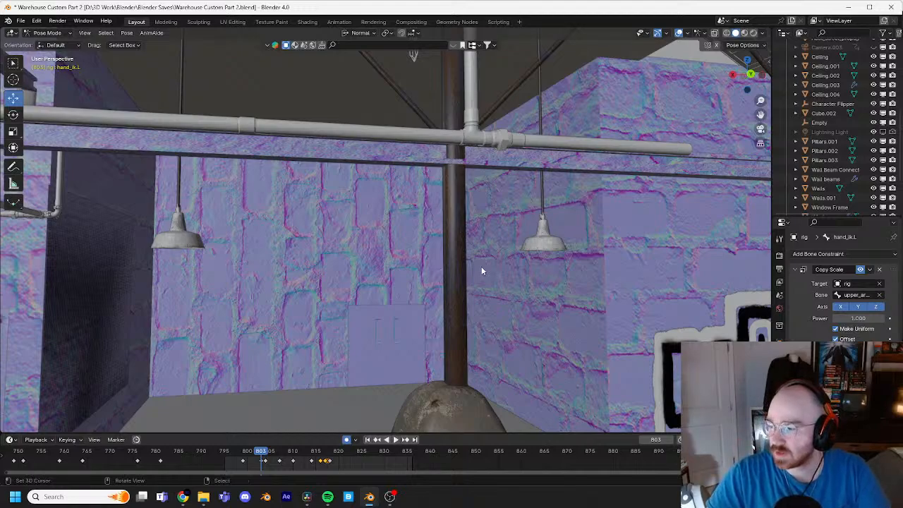
Step: Scrub to frame 811 and replay the jump in a wide warehouse view with the overlays hidden
middle_click_drag(397, 309, 420, 259, "shift")
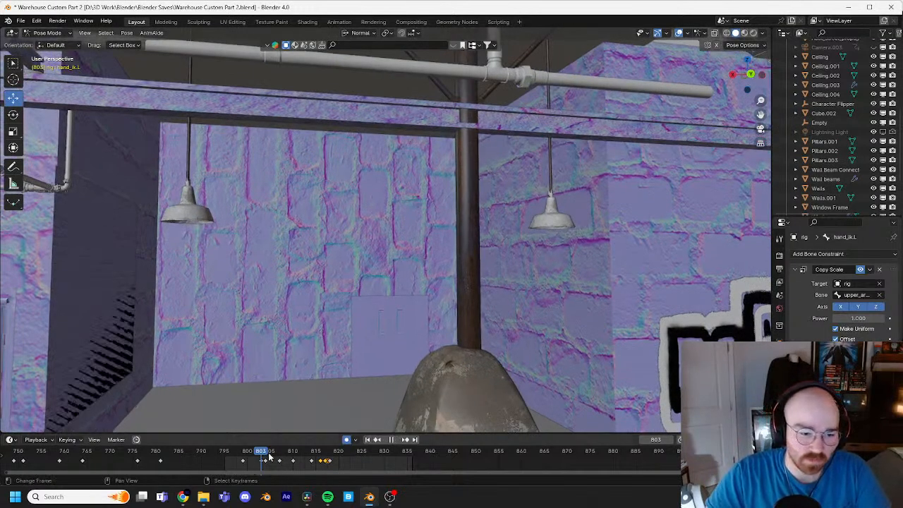
left_click_drag(285, 451, 302, 455)
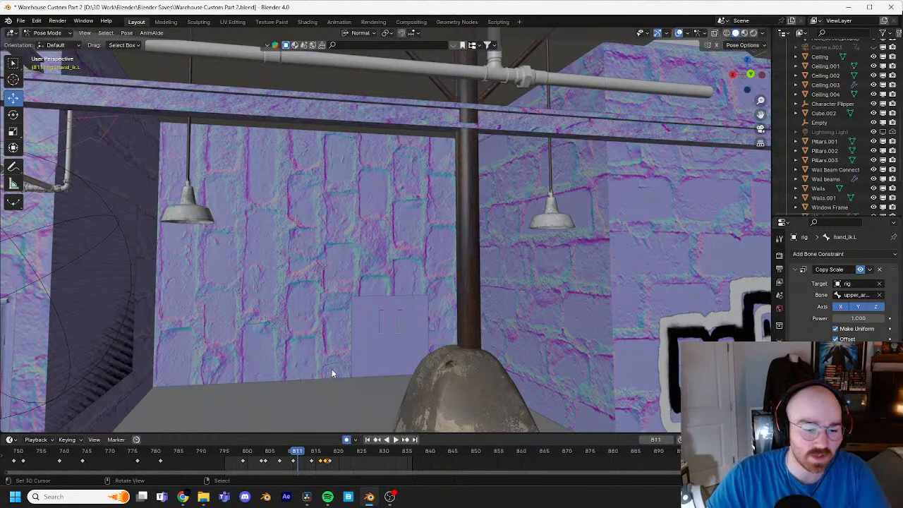
middle_click_drag(332, 373, 477, 313)
key("space")
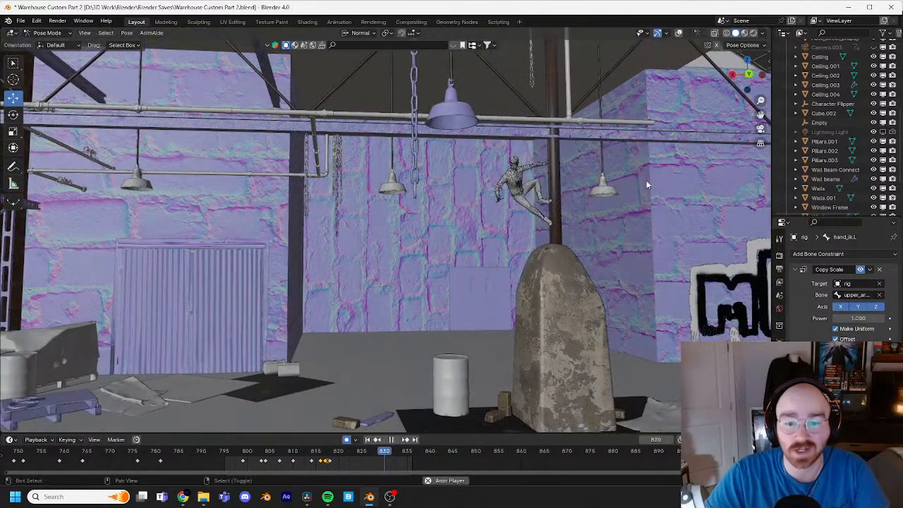
middle_click_drag(645, 181, 577, 185, "shift")
Step: Stop the playback at frame 821 and examine the landing pose on the pipe up close
key("space")
scroll(577, 182, "up", 6)
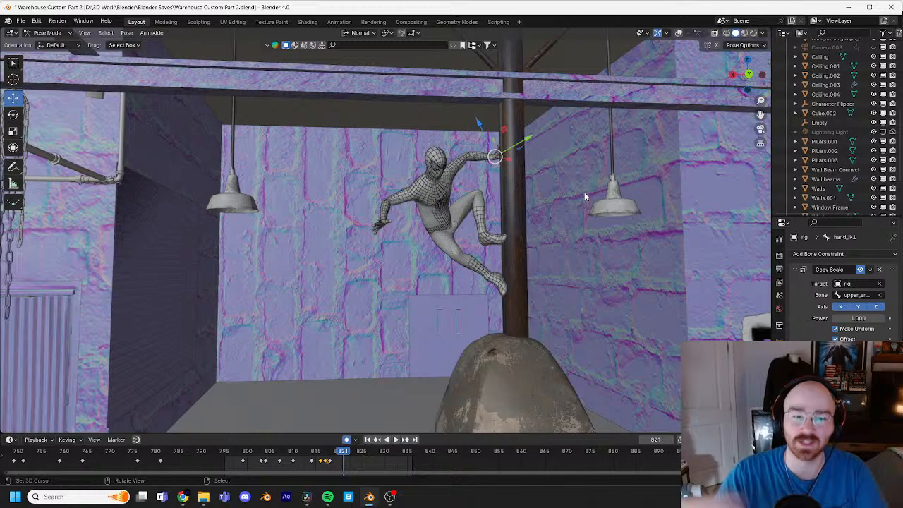
scroll(518, 196, "up", 4)
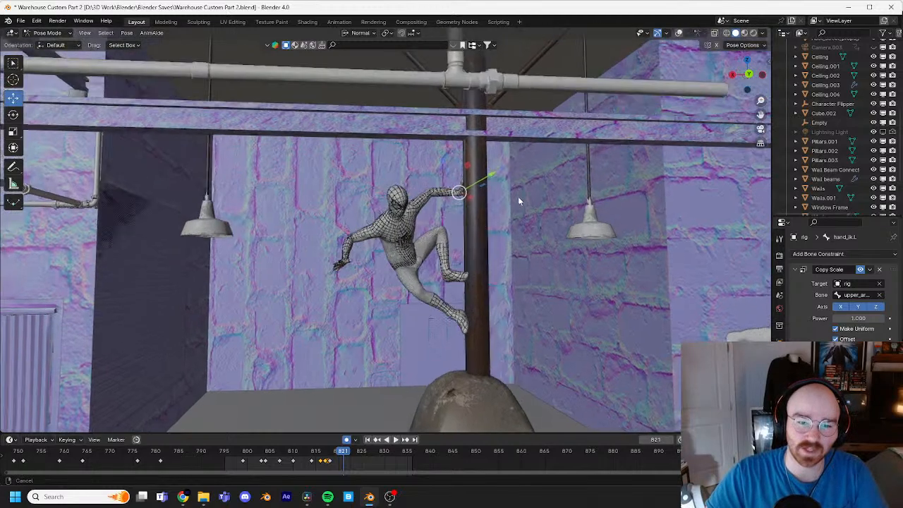
middle_click_drag(515, 210, 566, 194)
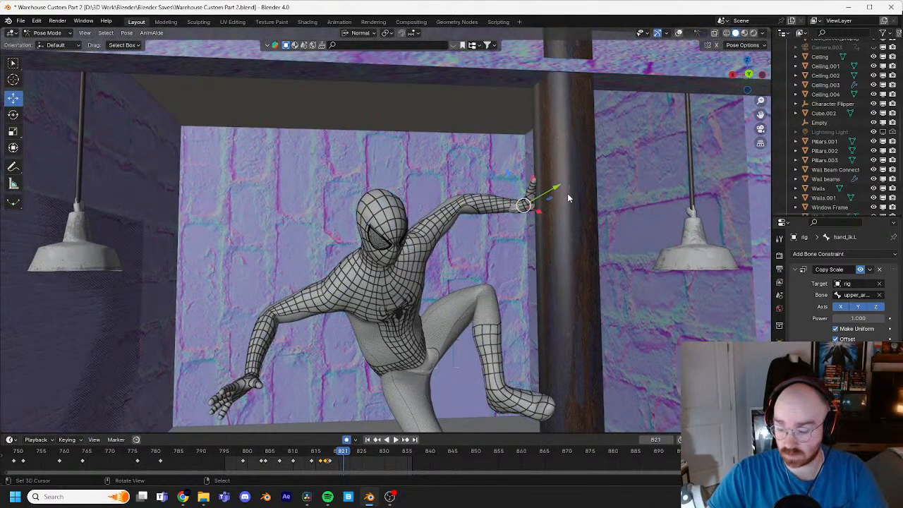
middle_click_drag(568, 194, 556, 225)
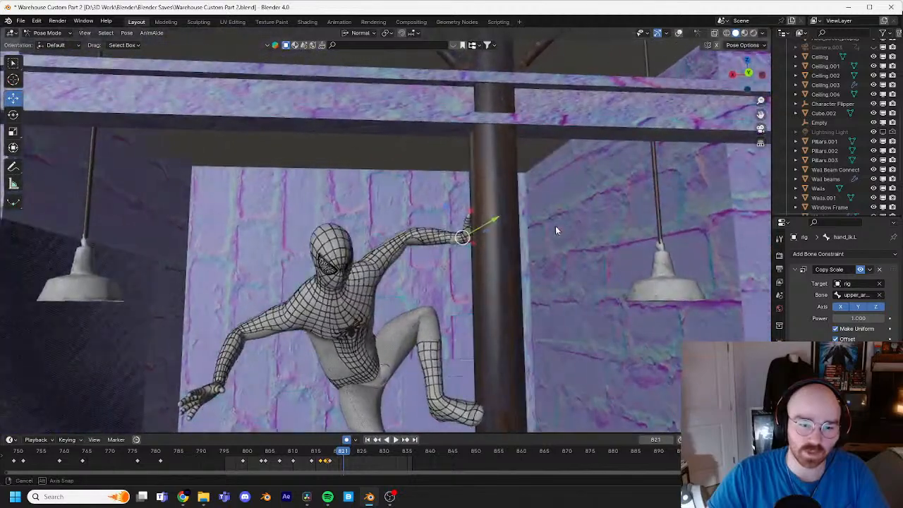
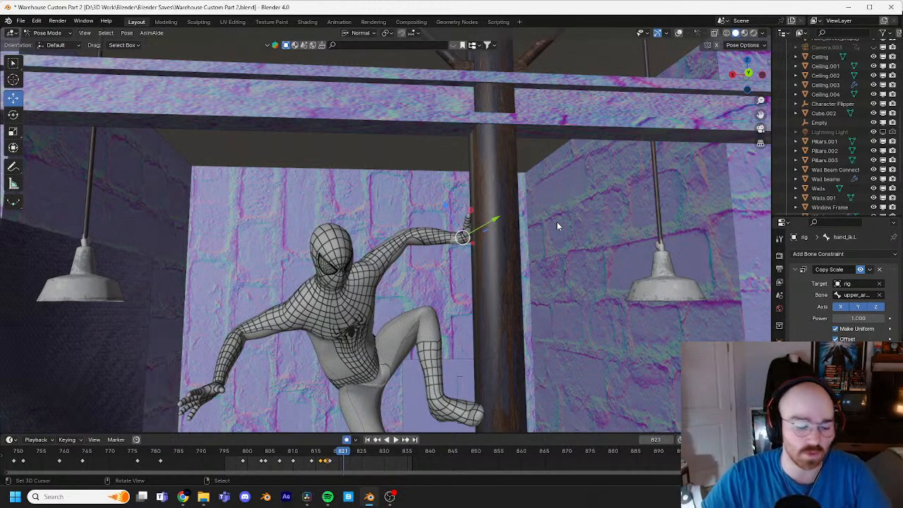
Step: Inspect the landing pose at frame 821, checking the left hand against the pipe and the surrounding warehouse props
mouse_move(557, 226)
middle_mouse_down()
mouse_move(540, 209)
mouse_move(563, 226)
middle_mouse_up()
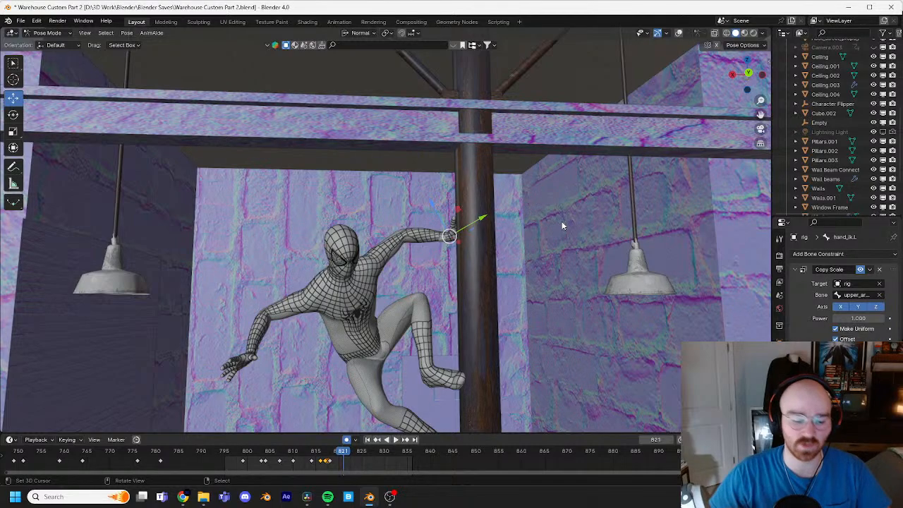
middle_click_drag(520, 210, 524, 192, "shift")
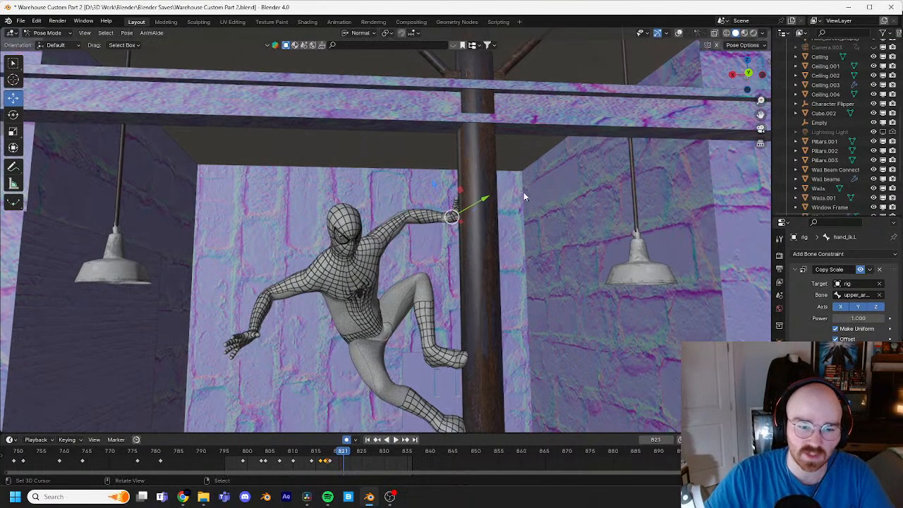
scroll(523, 192, "up", 5)
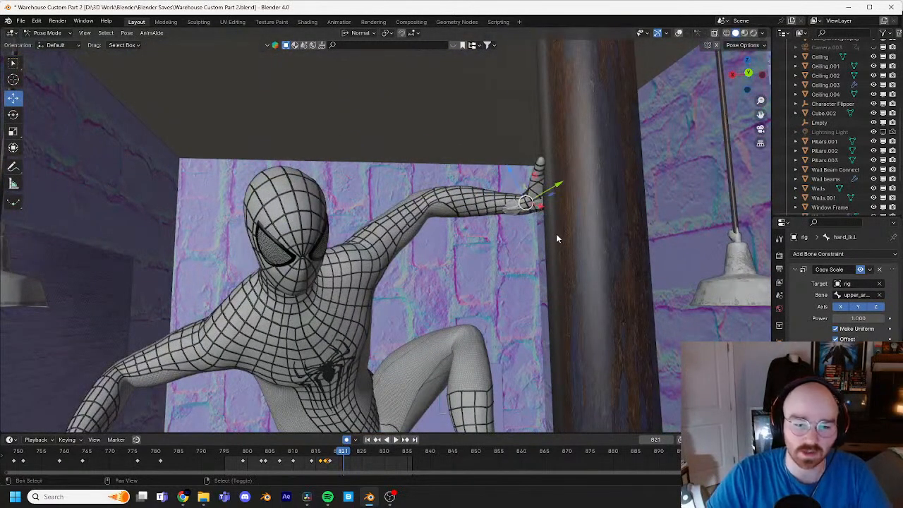
scroll(550, 220, "down", 3)
middle_click_drag(556, 234, 388, 224, "shift")
scroll(577, 219, "down", 4)
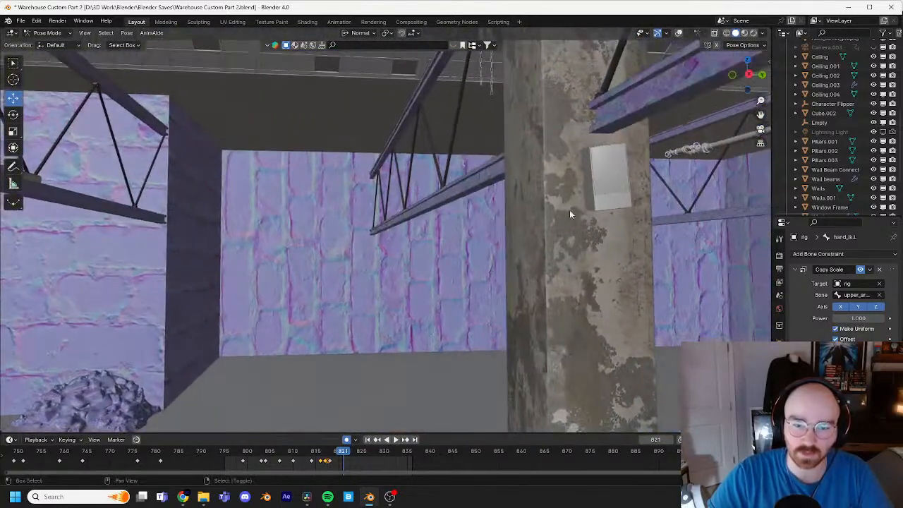
middle_click_drag(569, 211, 459, 205, "shift")
scroll(463, 225, "up", 2)
scroll(459, 202, "up", 2)
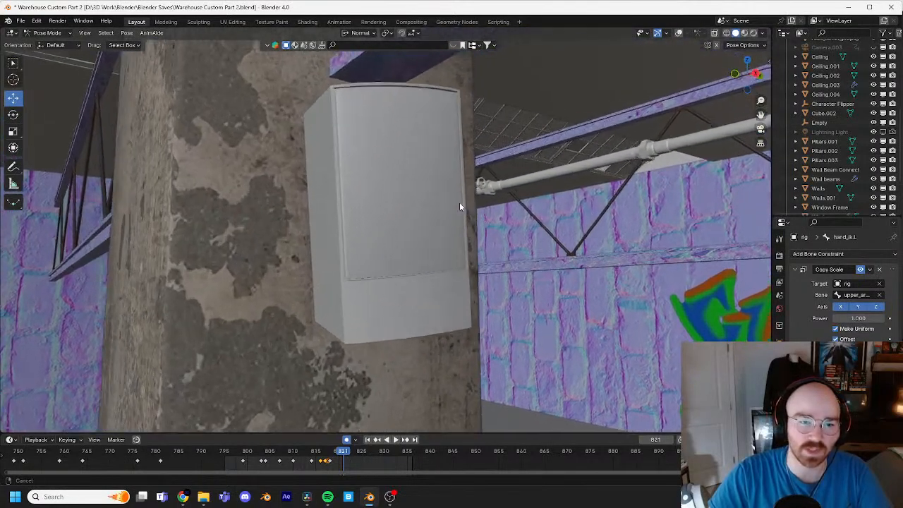
scroll(460, 202, "down", 3)
middle_click_drag(318, 210, 412, 350, "shift")
Step: Scrub back to frame 798 and play the jump through to frame 830 in a wide view of the warehouse
left_click_drag(344, 454, 312, 454)
middle_click_drag(308, 333, 477, 264)
scroll(477, 264, "down", 2)
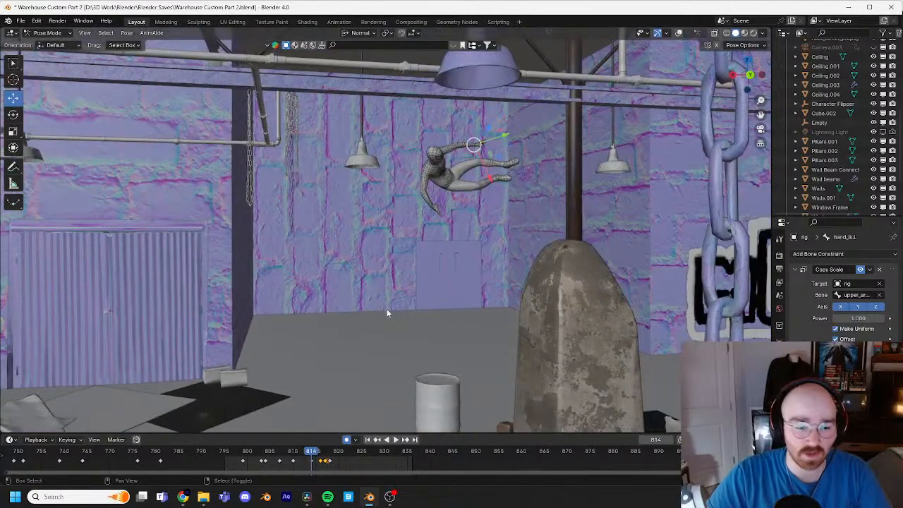
middle_click_drag(388, 313, 436, 272)
scroll(461, 267, "down", 1)
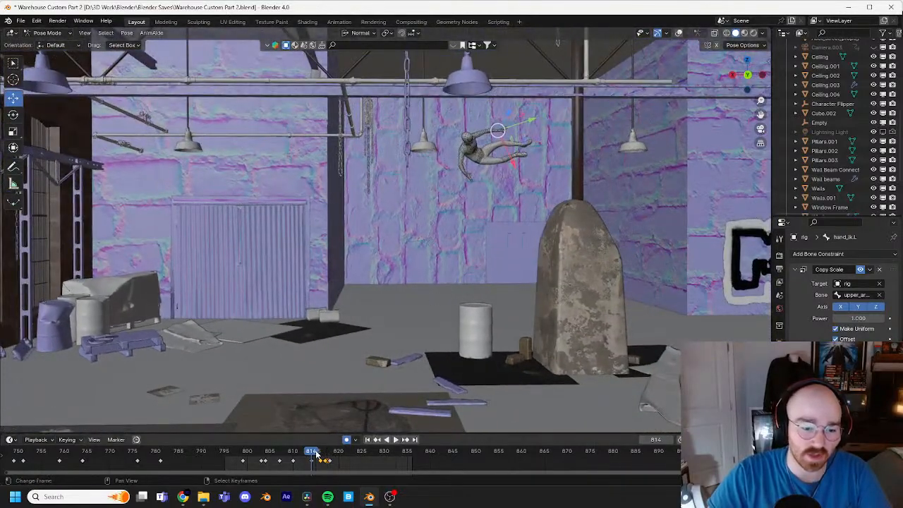
left_click_drag(317, 457, 237, 464)
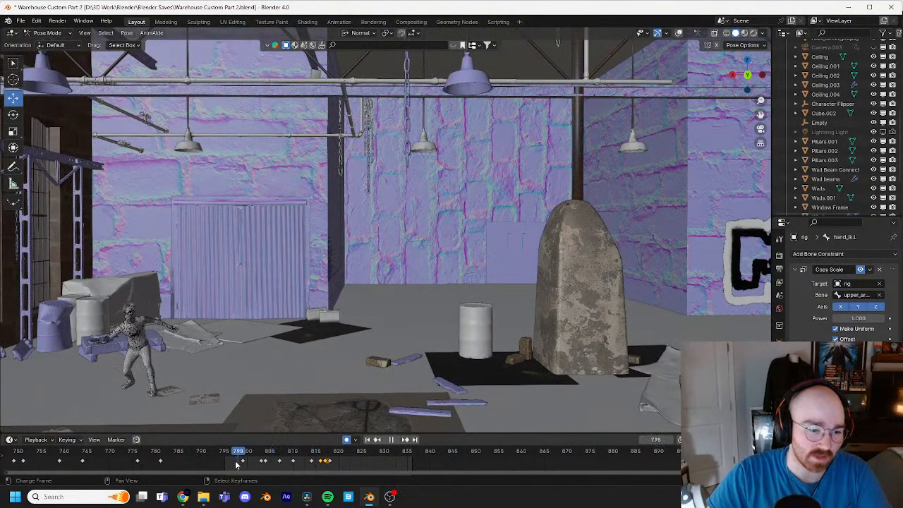
key("space")
key("space")
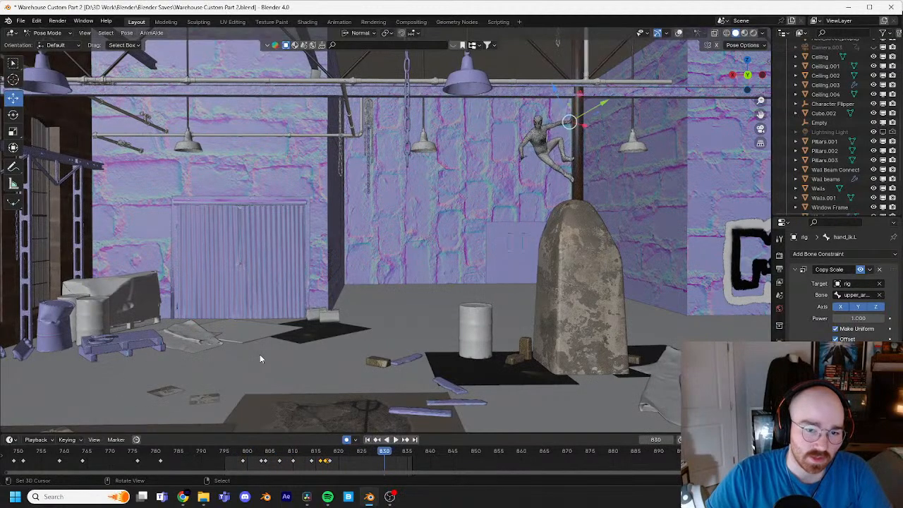
Step: Replay the jump from frame 804, stop at frame 827, and examine the left arm and hand on the pipe
left_click_drag(363, 456, 266, 463)
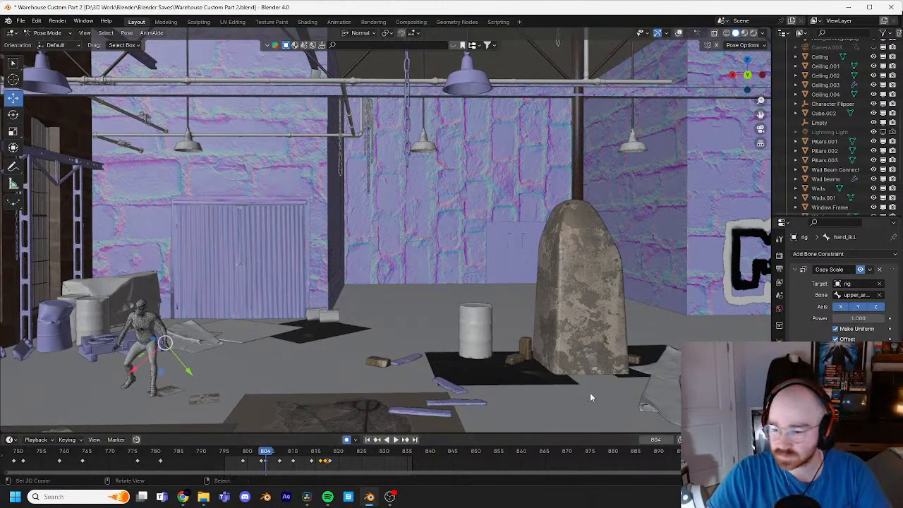
key("space")
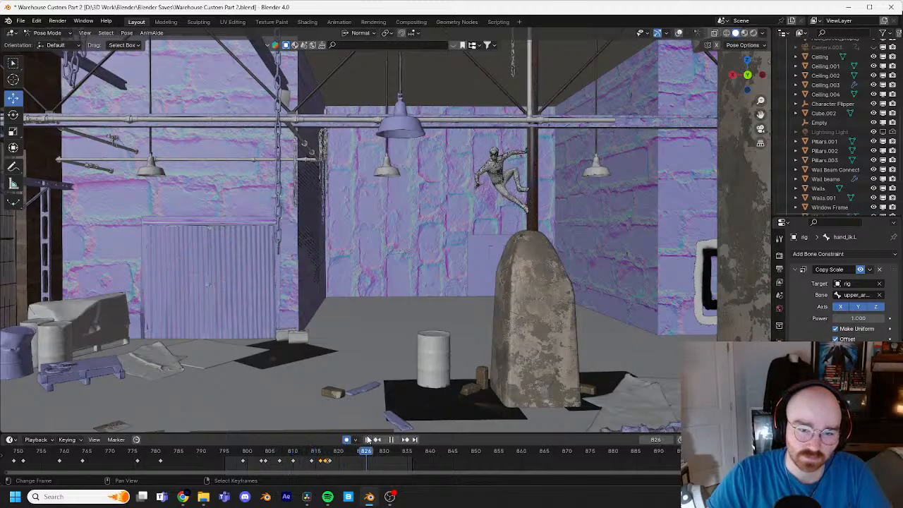
key("space")
middle_click_drag(533, 228, 508, 281, "shift")
scroll(507, 281, "up", 3)
middle_click_drag(607, 221, 475, 255, "shift")
scroll(476, 256, "up", 3)
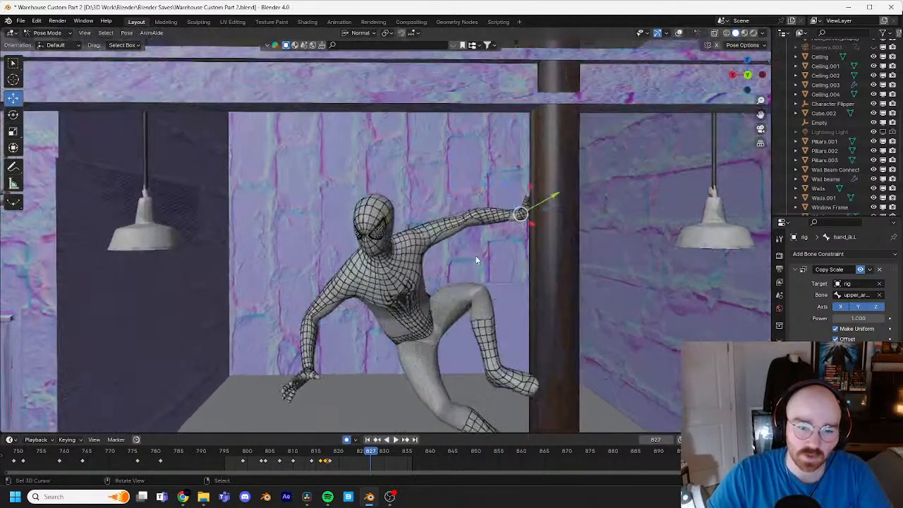
middle_click_drag(552, 258, 485, 255, "shift")
scroll(351, 195, "up", 3)
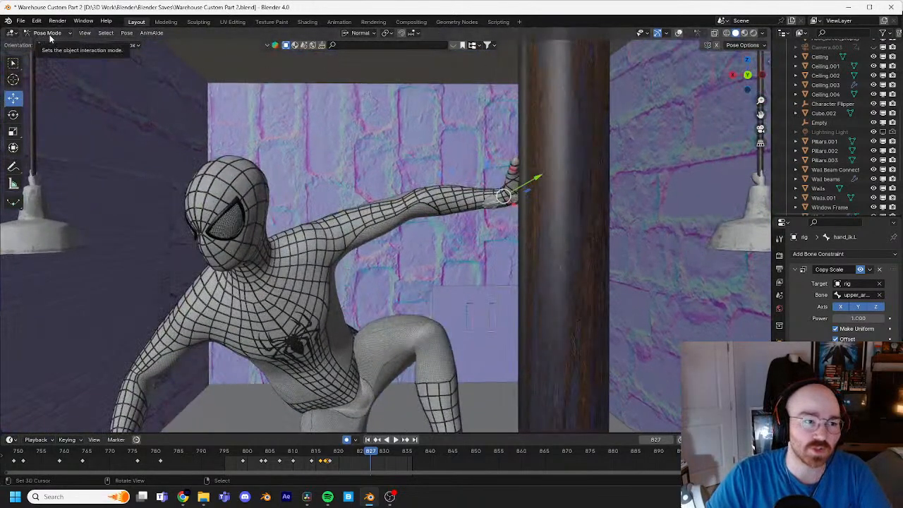
Step: Show the viewport overlays and trackball-rotate the left upper arm IK control by about -41.3° and -14.9° at frame 827
left_click(679, 33)
middle_click_drag(522, 228, 424, 225)
left_click(299, 234)
key("r")
key("r")
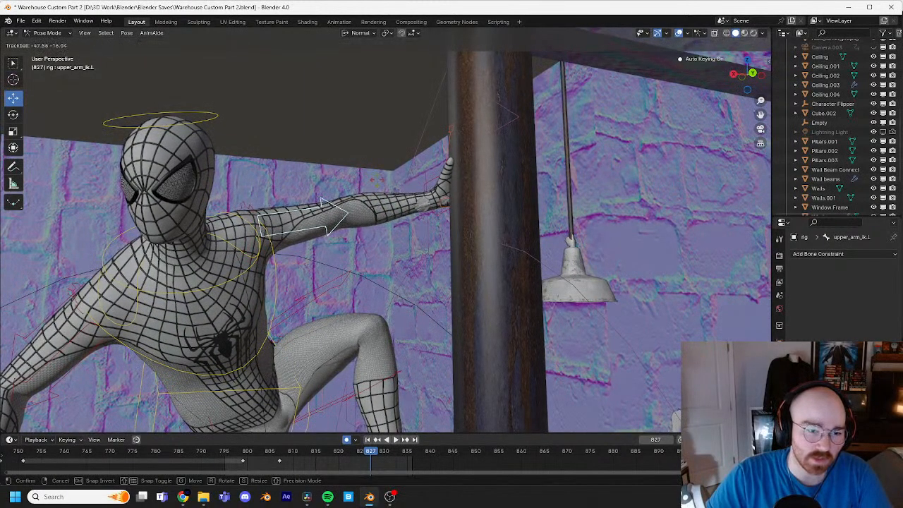
left_click(379, 185)
middle_click_drag(379, 186, 361, 212)
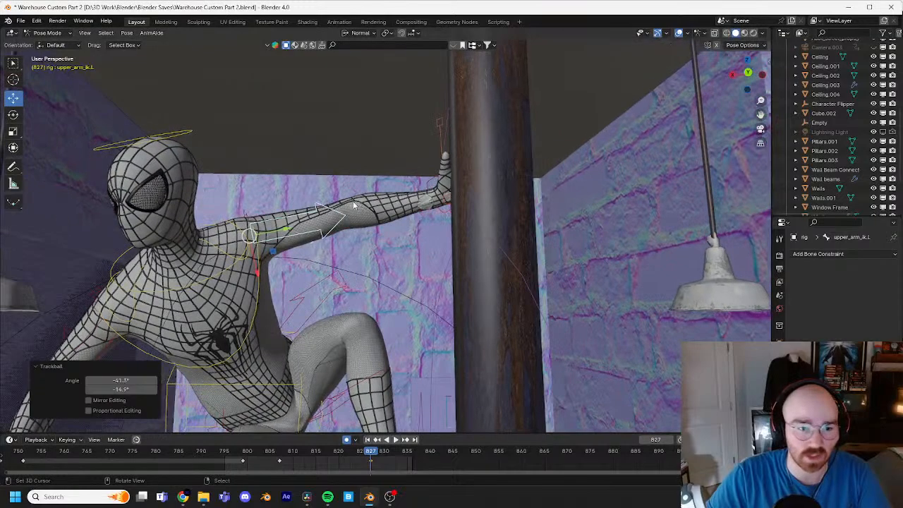
Step: Fine-tune the left upper arm IK control with a 3.44° trackball rotation and check the arm from the front and back
key("r")
key("r")
left_click(451, 212)
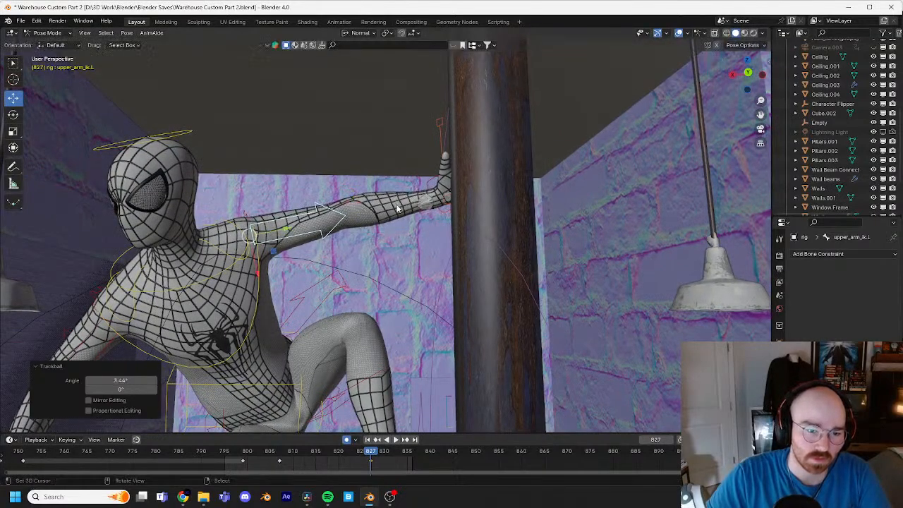
middle_click_drag(452, 211, 518, 277)
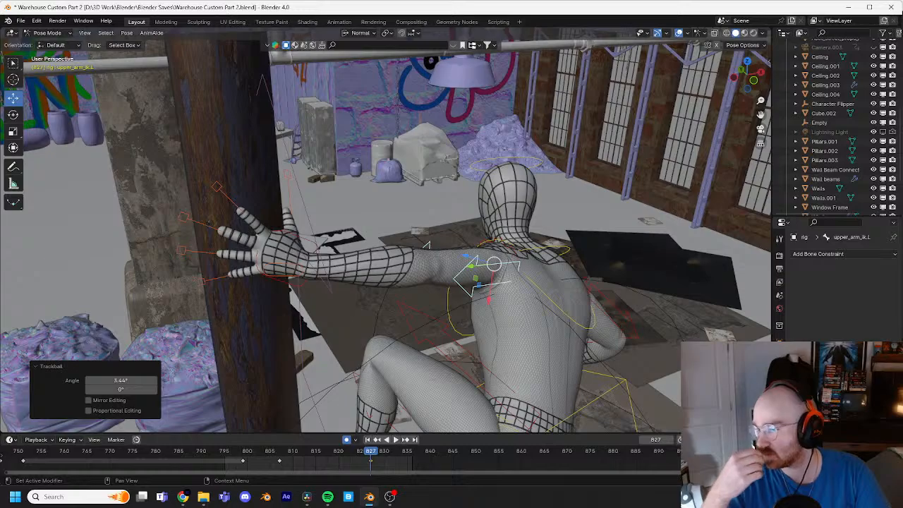
middle_click_drag(601, 285, 454, 220, "shift")
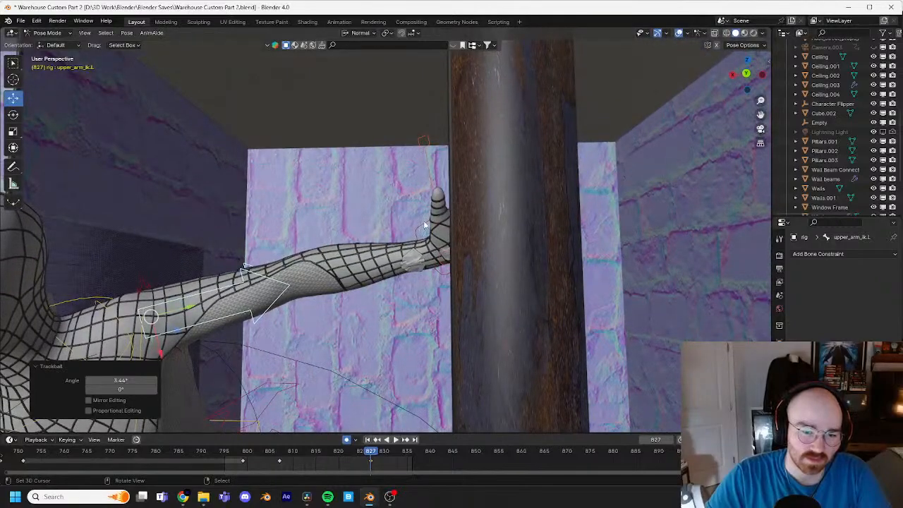
Step: Select the left hand IK control, step back to the contact at frame 817, and adjust the hand's position on the pipe
left_click(424, 225)
key("Left")
key("Left")
key("Left")
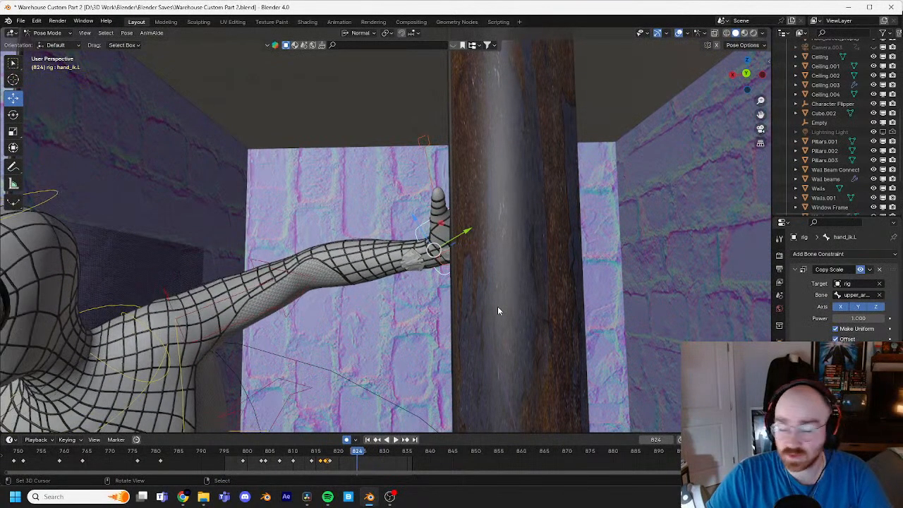
key("Left")
key("Left")
key("Left")
key("Left")
key("Left")
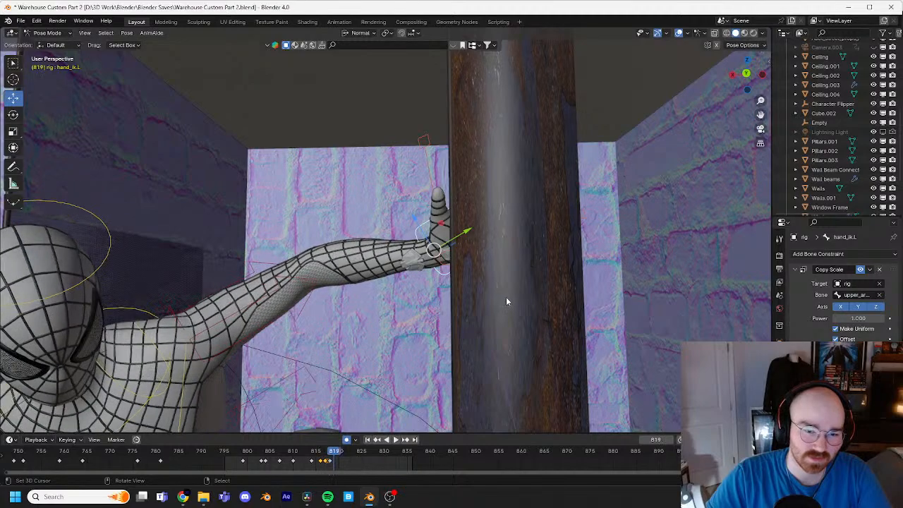
key("Left")
key("Left")
key("Left")
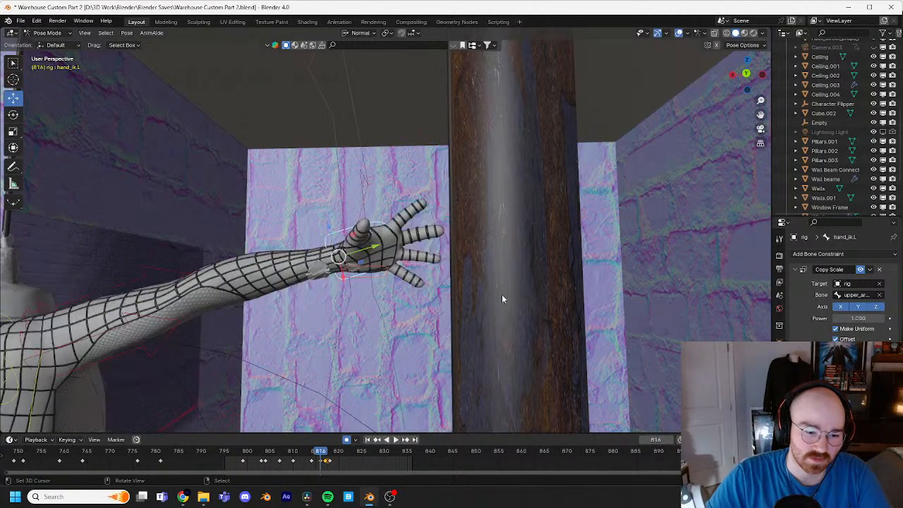
key("Right")
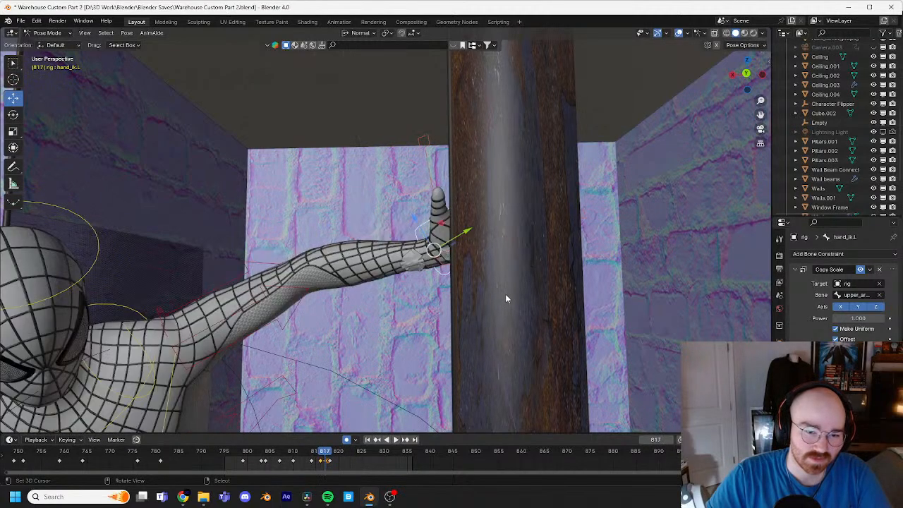
key("g")
left_click(545, 272)
Step: Select the left index finger's master control and key its existing pose at frame 816 with a zero-distance move
middle_click_drag(553, 278, 1, 251)
left_click(357, 169)
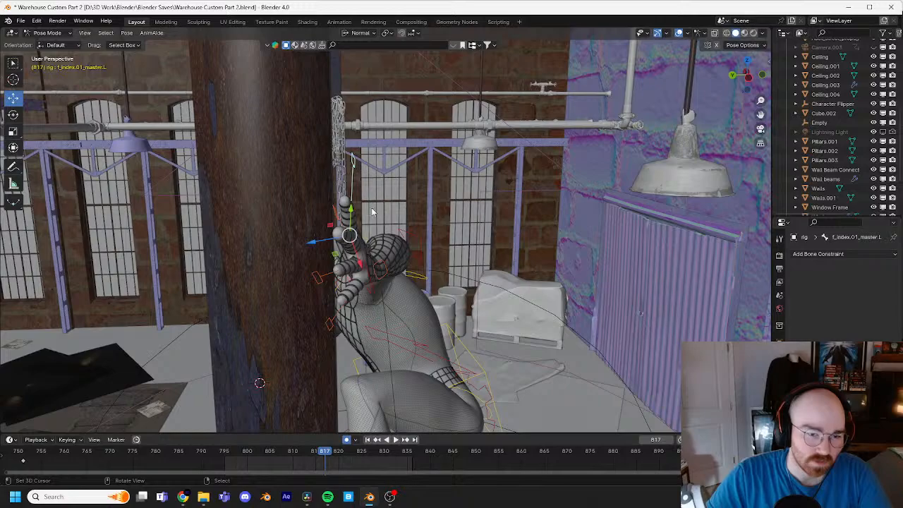
key("Left")
key("g")
left_click(401, 198)
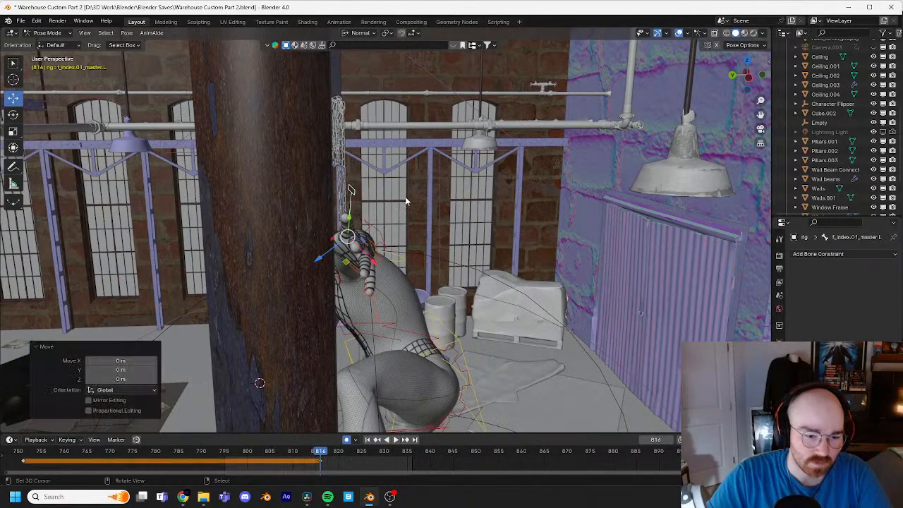
Step: Trackball-rotate the left index finger by about -0.57° and -13.2° at frame 817 to bring it against the pipe
key("Right")
key("r")
key("r")
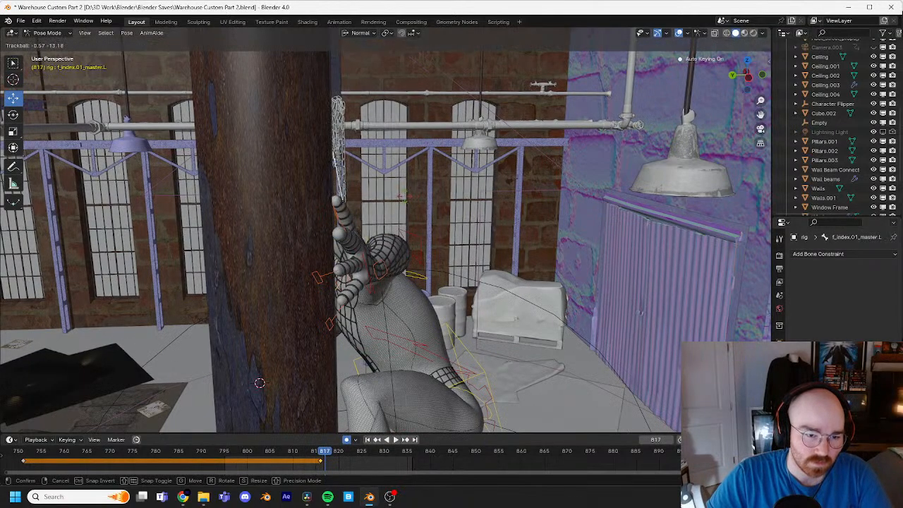
left_click(405, 200)
middle_click_drag(405, 201, 332, 203)
scroll(454, 199, "down", 3)
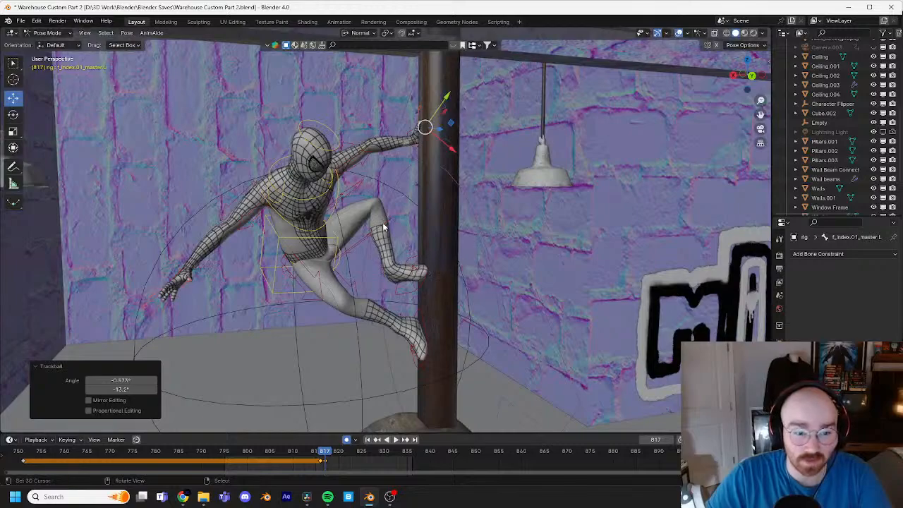
Step: Select the torso control and scrub between frames 802 and 825, checking the body's motion and landing from several angles
left_click(303, 282)
middle_click_drag(303, 282, 377, 422)
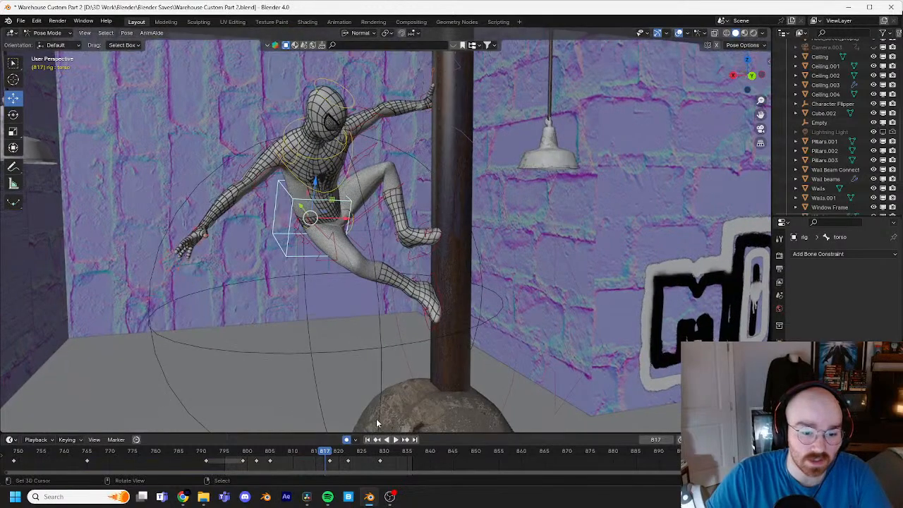
left_click_drag(335, 454, 362, 454)
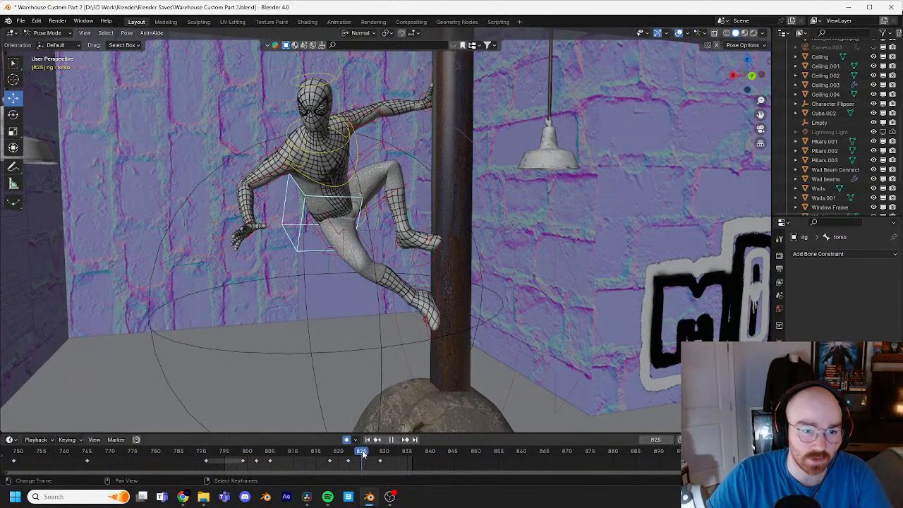
middle_click_drag(380, 350, 404, 333, "shift")
scroll(425, 326, "down", 2)
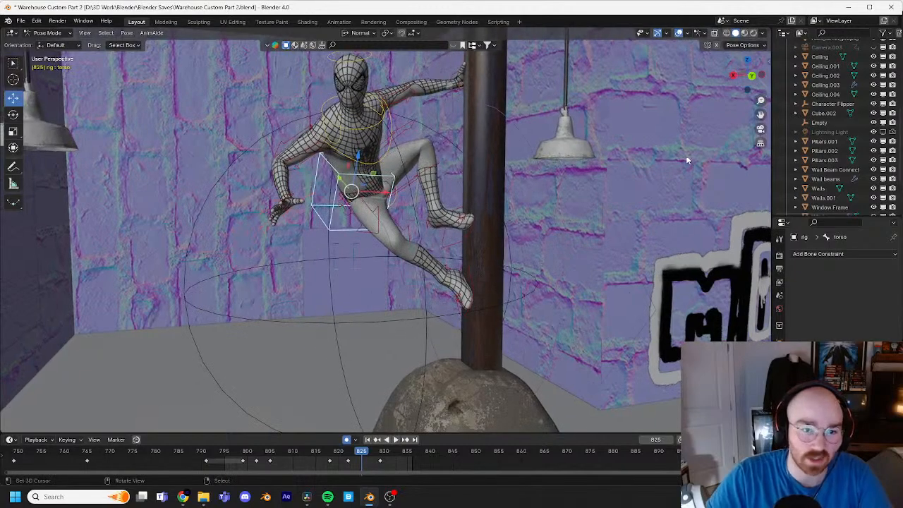
middle_click_drag(686, 155, 505, 250)
middle_click_drag(434, 206, 514, 176)
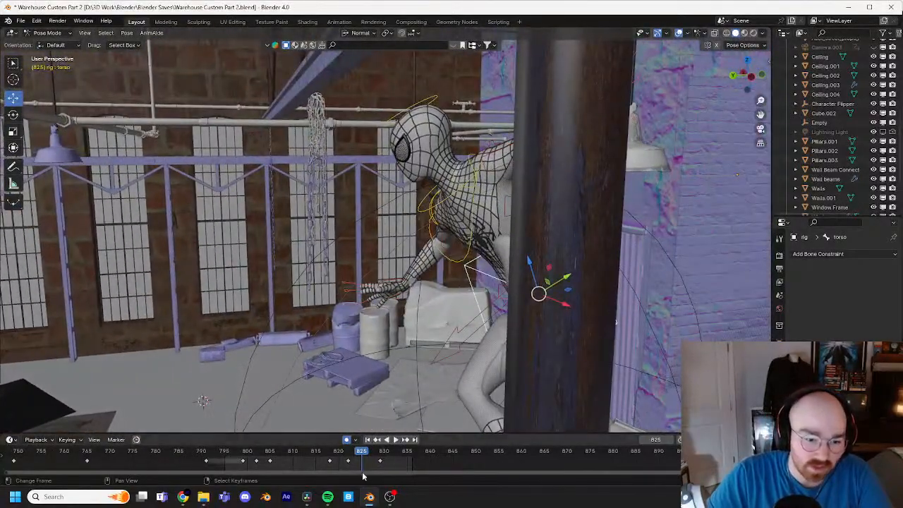
left_click_drag(362, 460, 256, 480)
middle_click_drag(295, 272, 356, 397)
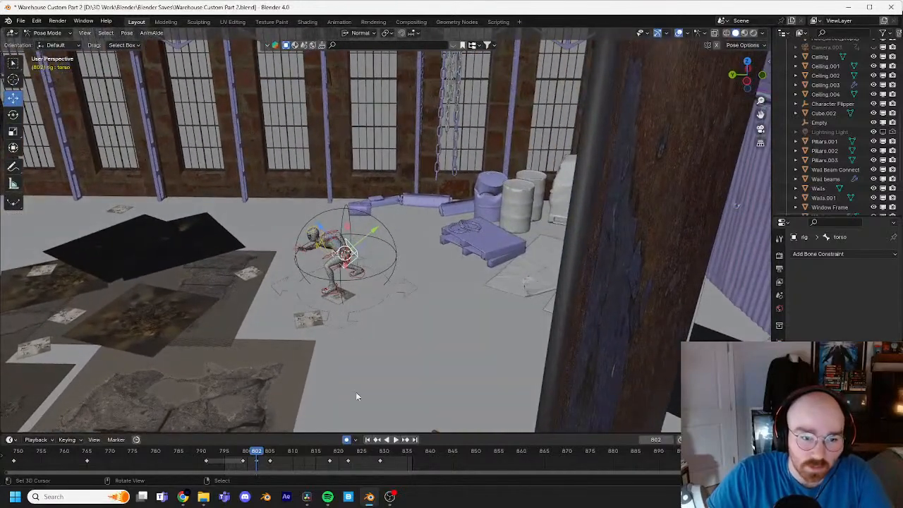
left_click_drag(267, 457, 327, 455)
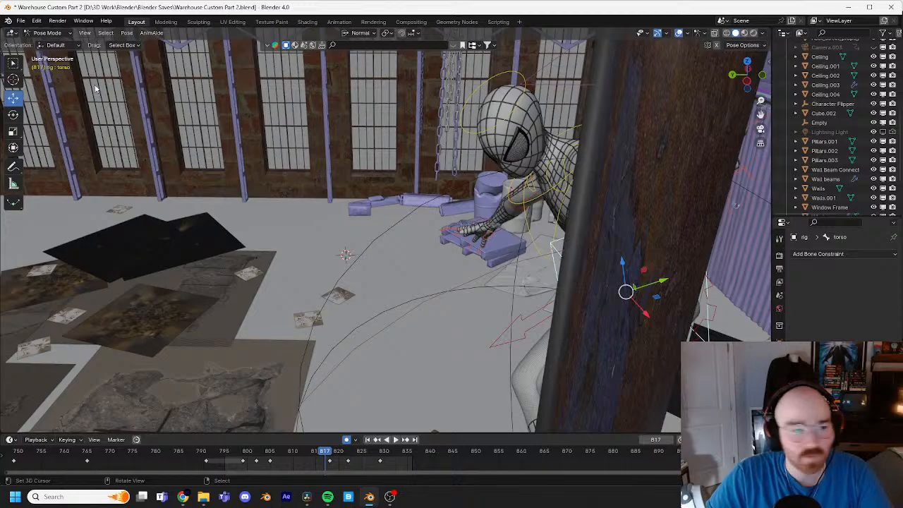
Step: In Object Mode, select the Character Flipper empty and go to frame 810 to check the mid-air flip
left_click(53, 32)
left_click(58, 43)
middle_click_drag(536, 202, 564, 182)
right_click(435, 201)
middle_click_drag(481, 301, 493, 306)
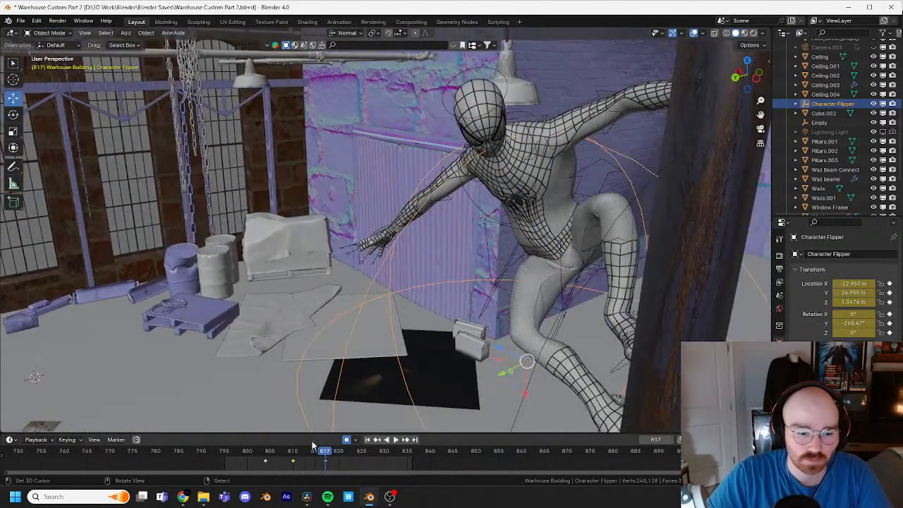
left_click_drag(305, 452, 294, 455)
right_click(268, 341)
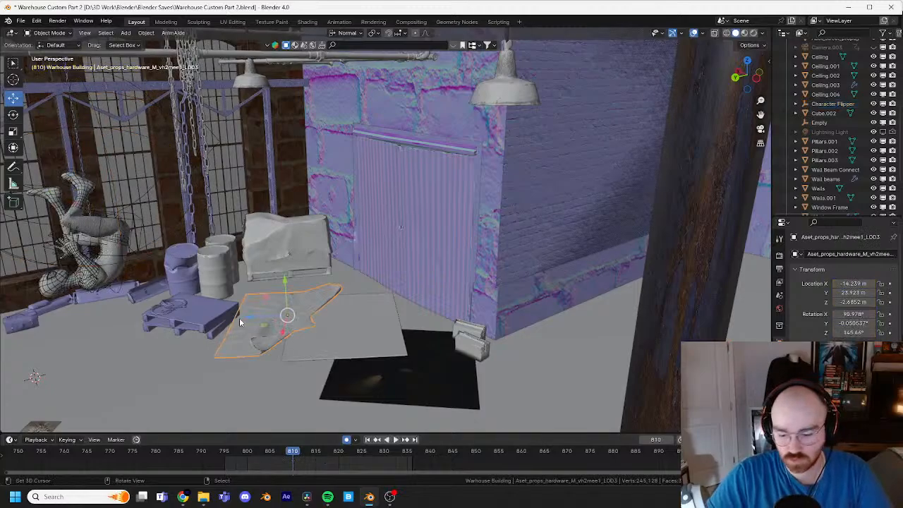
middle_click_drag(239, 318, 475, 202)
key("KP_Decimal")
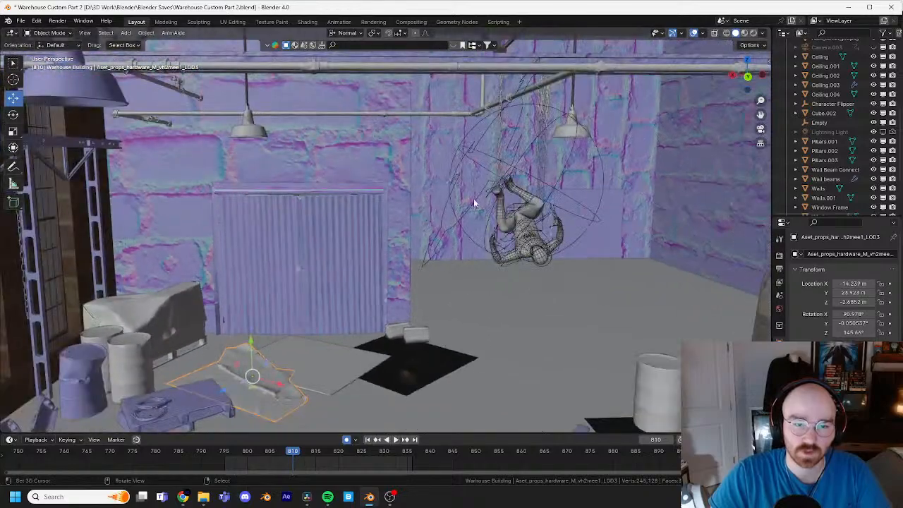
Step: Select the Character Flipper empty and move it about 0.37 m, mostly upward, at frame 810 to raise the mid-air flip
right_click(476, 125)
middle_click_drag(476, 125, 545, 218)
scroll(534, 233, "down", 3)
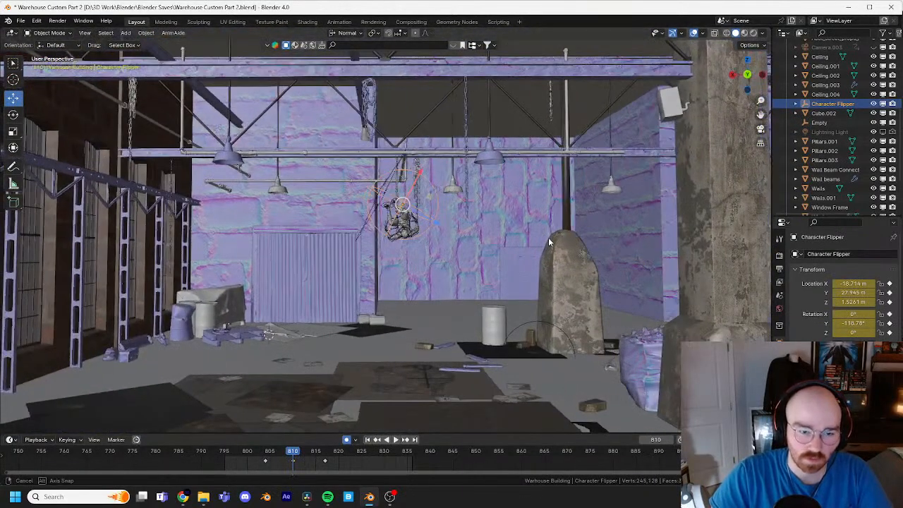
key("g")
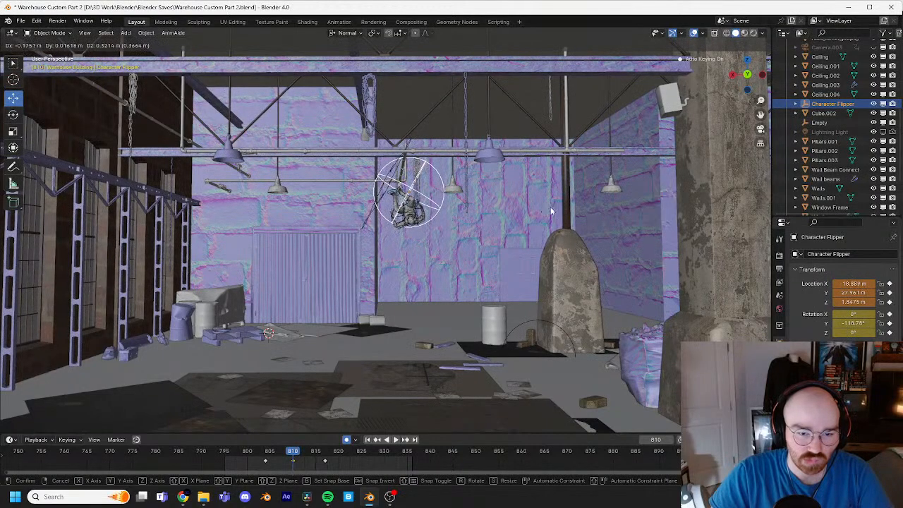
left_click(550, 208)
Step: Play and scrub the jump between frames 802 and 826, then hide the overlays and examine the takeoff crouch up close
key("Right")
key("Right")
key("Right")
key("Right")
key("Right")
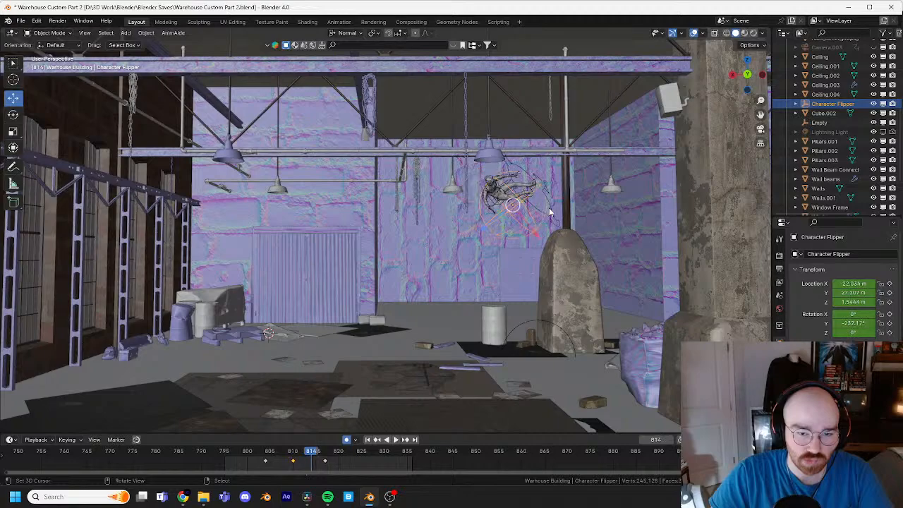
key("shift+ctrl+space")
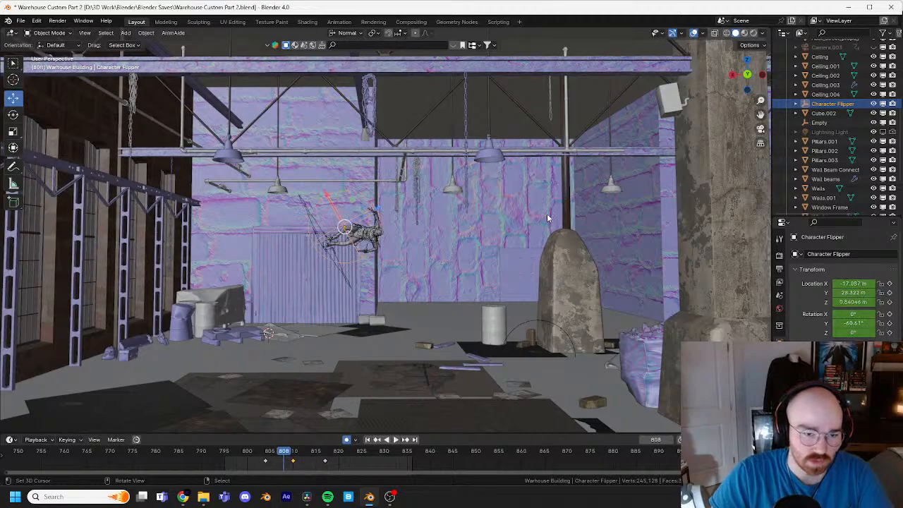
key("space")
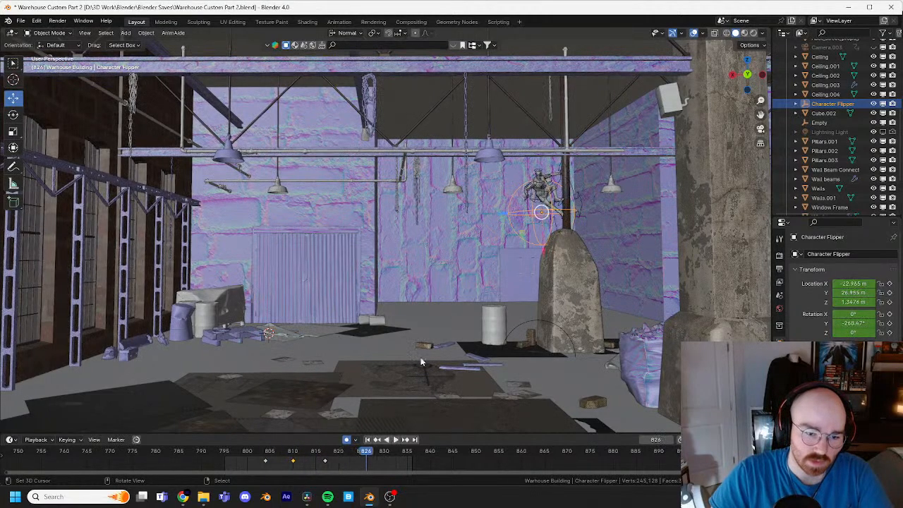
left_click_drag(352, 451, 247, 453)
left_click(694, 34)
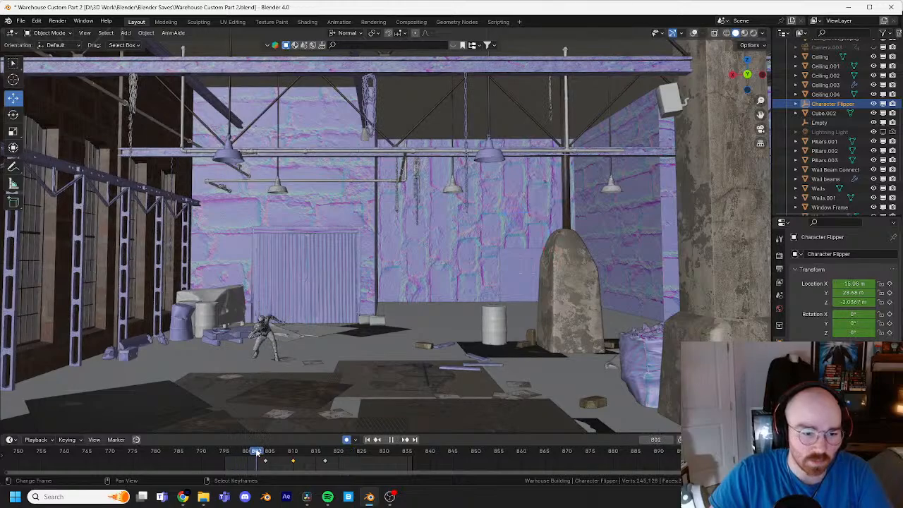
middle_click_drag(294, 339, 399, 293, "shift")
scroll(399, 296, "up", 4)
scroll(408, 300, "up", 2)
middle_click_drag(391, 338, 326, 282, "shift")
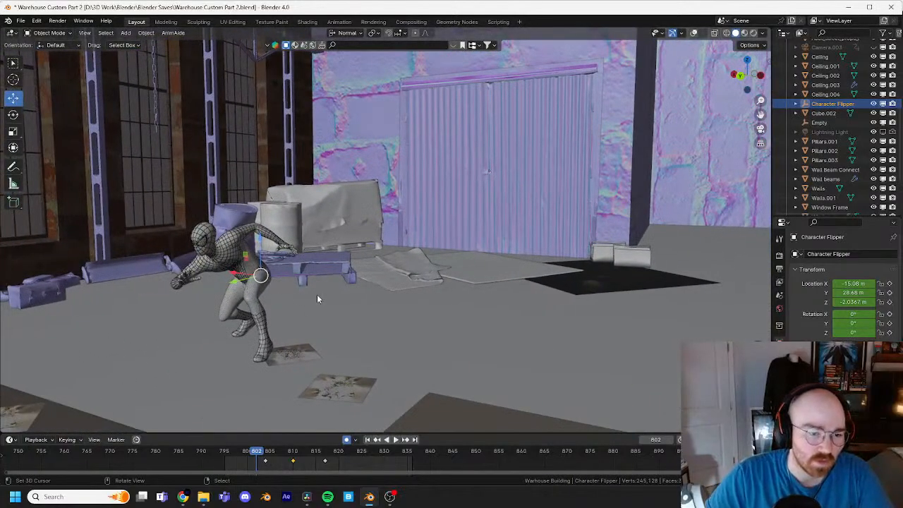
Step: Show the viewport overlays again, select the character rig and switch it to Pose Mode
left_click(694, 34)
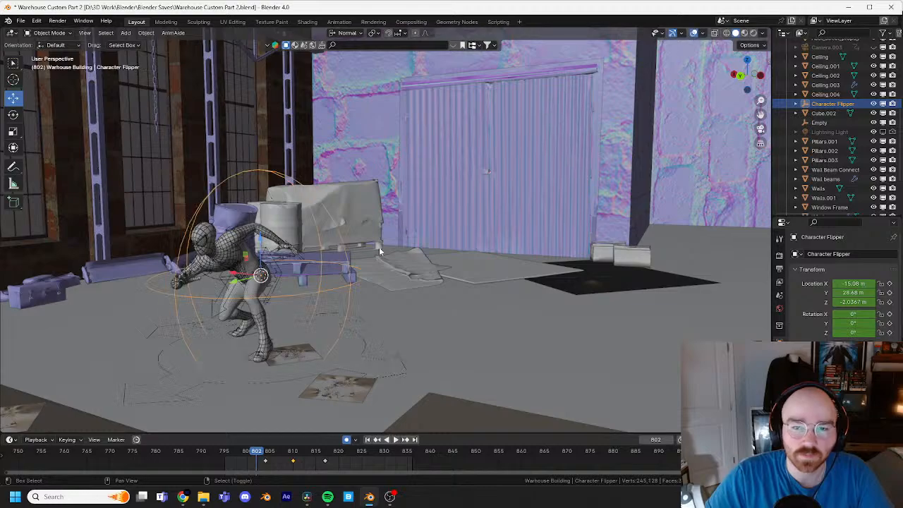
scroll(379, 247, "up", 3)
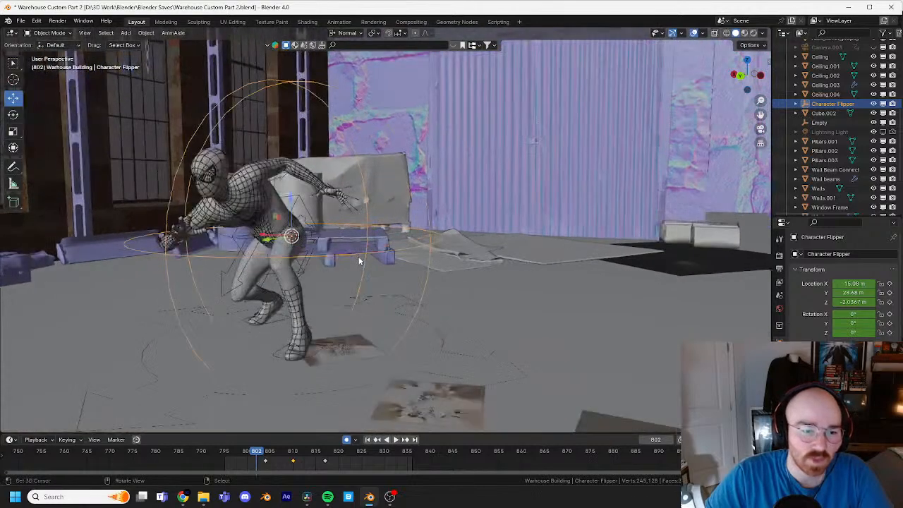
left_click(314, 224)
left_click(47, 33)
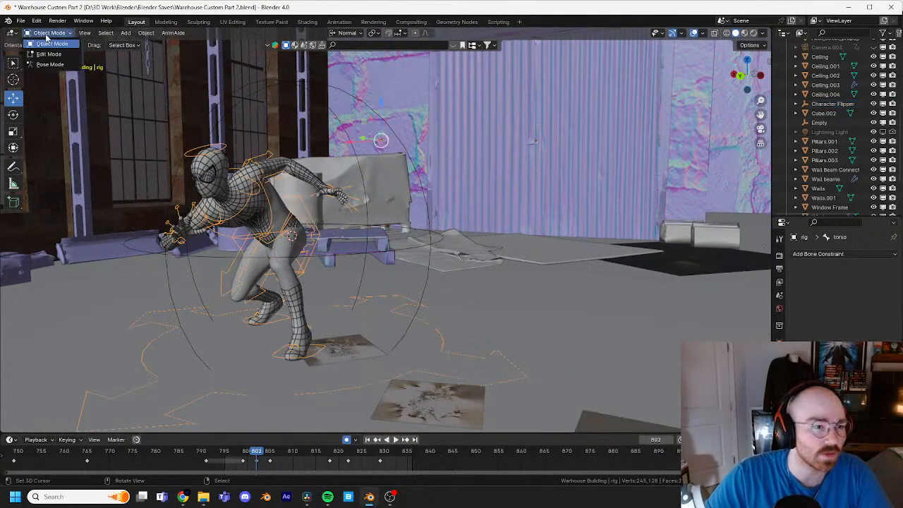
left_click(50, 64)
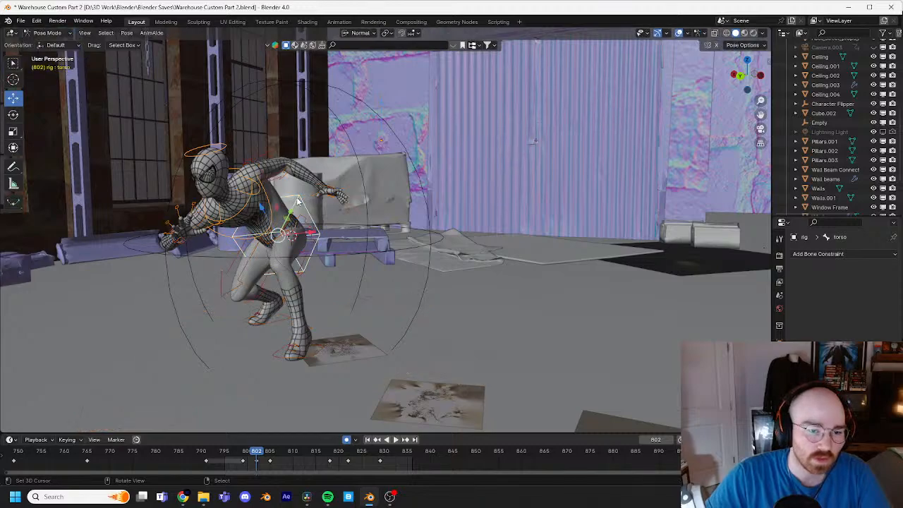
Step: Examine the takeoff crouch at frame 802 from several angles and step back to the pose at frame 796
middle_click_drag(298, 302, 340, 266, "shift")
scroll(340, 268, "up", 3)
middle_click_drag(262, 217, 375, 295, "shift")
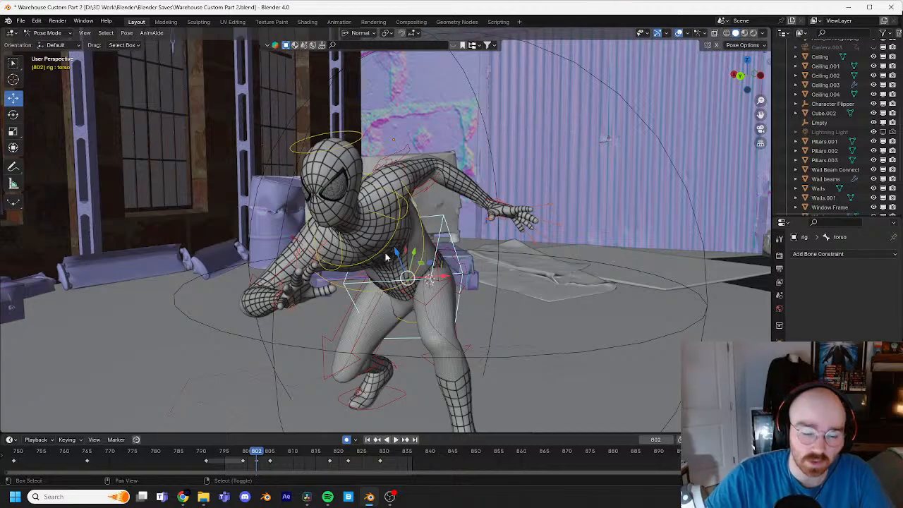
scroll(389, 248, "up", 5)
mouse_move(399, 243)
middle_mouse_down("shift")
mouse_move(397, 189)
mouse_move(400, 237)
middle_mouse_up("shift")
scroll(397, 189, "down", 4)
middle_click_drag(399, 236, 456, 271)
scroll(455, 272, "down", 1)
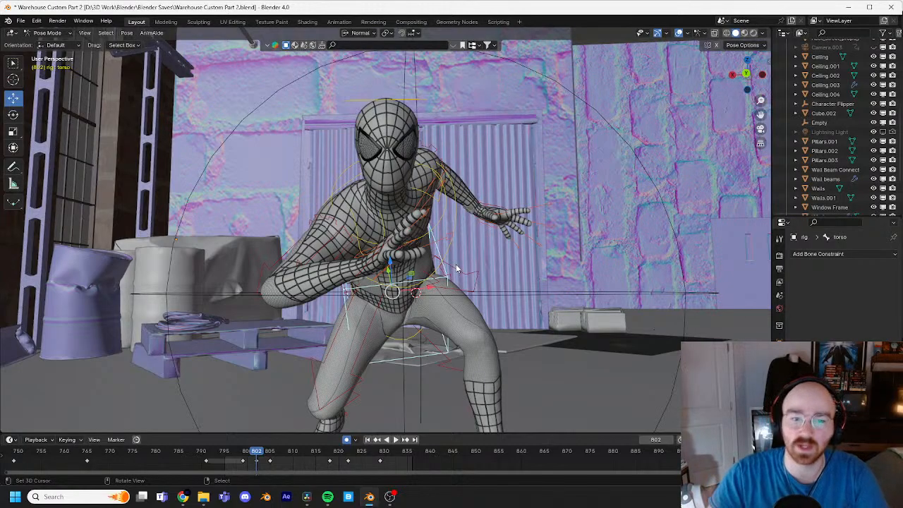
middle_click_drag(456, 264, 456, 230)
key("Left")
key("Left")
key("Left")
key("Left")
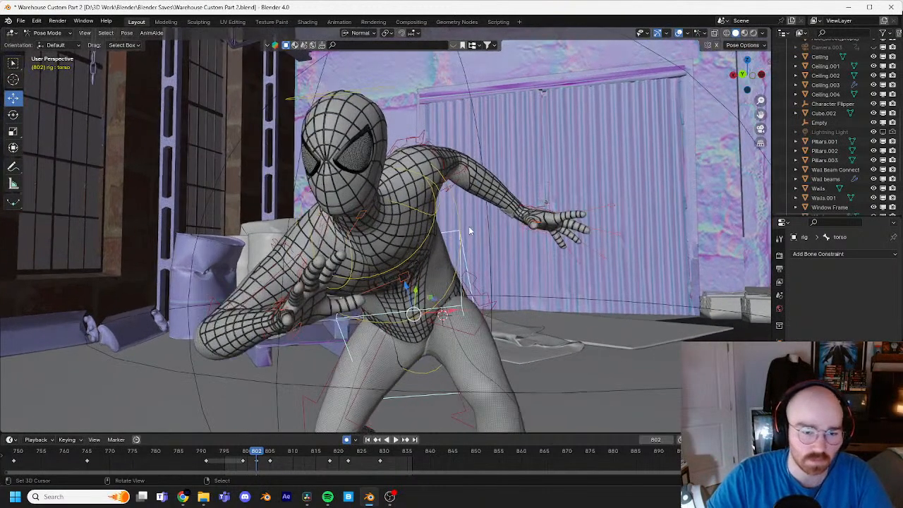
key("Left")
key("Left")
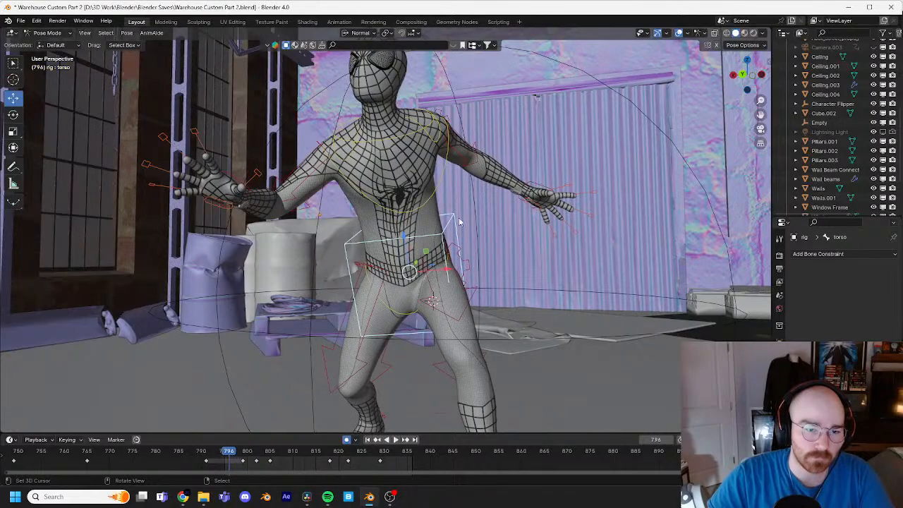
Step: Move the torso control's frame 799 keyframe to frame 797 and go to that frame
right_click(242, 463)
key("g")
left_click(233, 463)
left_click(234, 452)
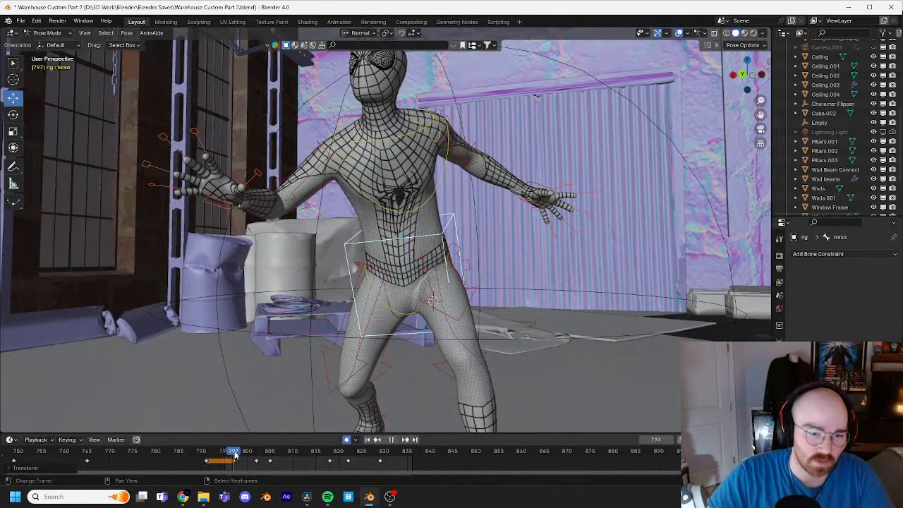
key("space")
key("Escape")
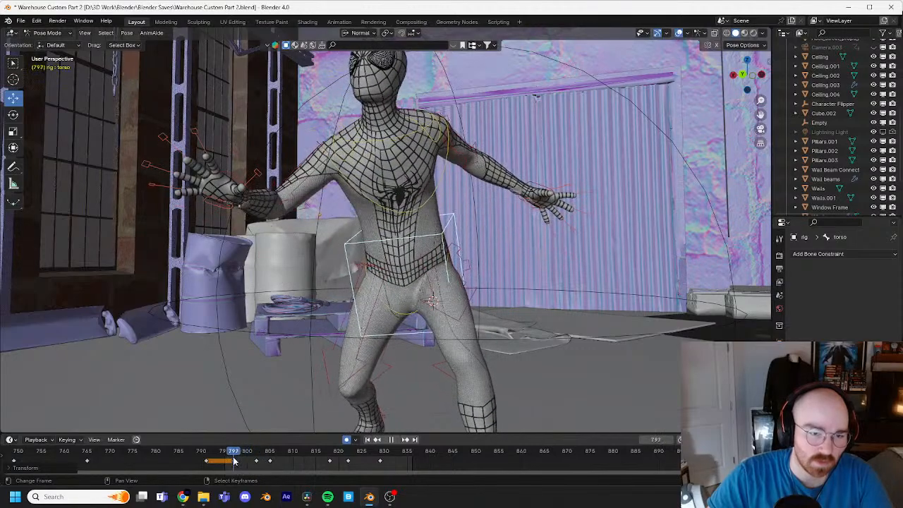
key("space")
key("Escape")
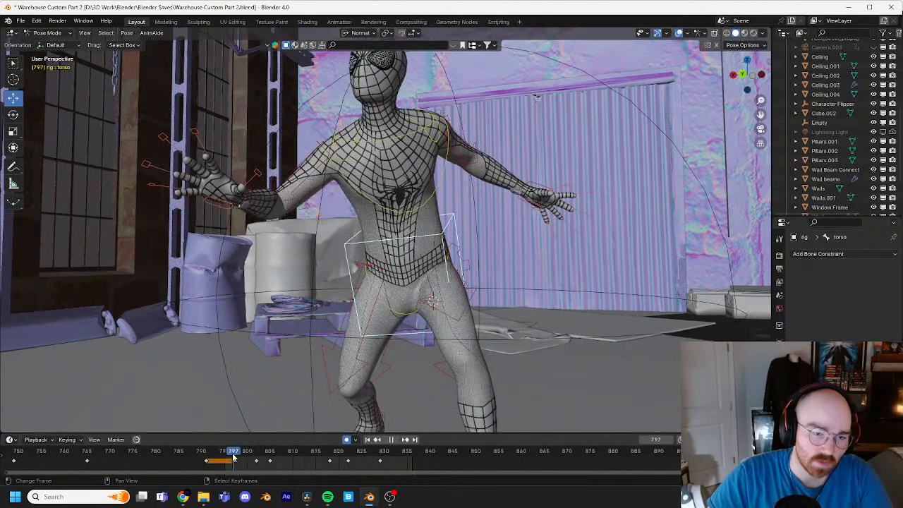
Step: Retime the IK hand controls' keyframes before the crouch, moving the right hand's to frame 797 and the left hand's to frame 796
left_click(233, 180)
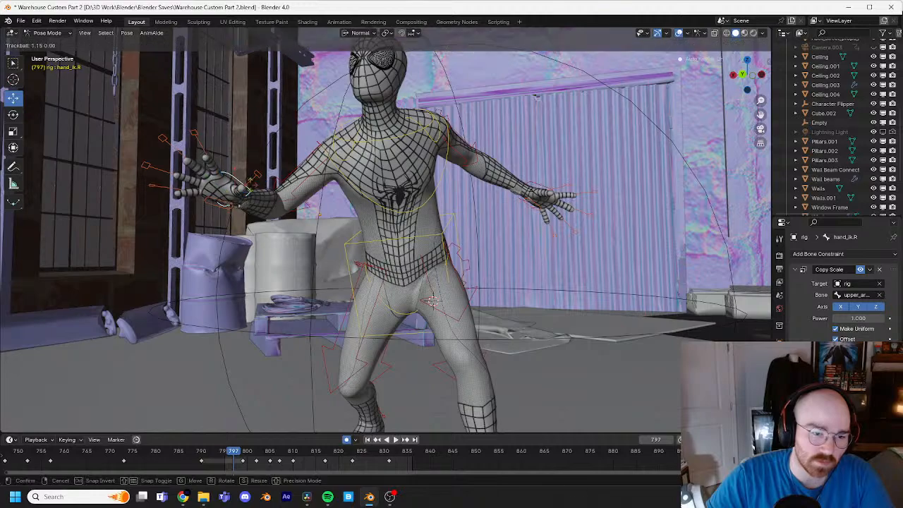
left_click_drag(243, 462, 233, 461)
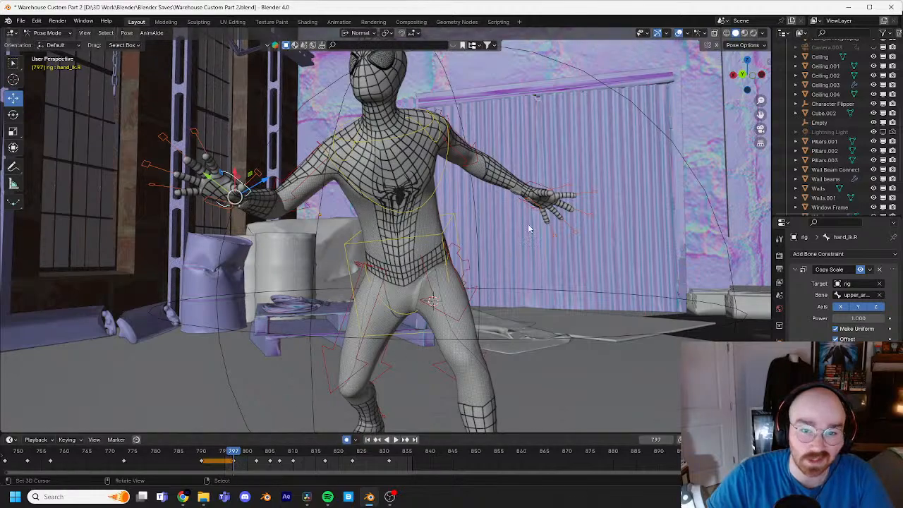
left_click_drag(242, 462, 220, 464)
left_click(221, 462)
right_click_drag(237, 461, 229, 461)
left_click_drag(228, 459, 232, 457)
Step: Play and scrub the whole jump from a wide view with overlays hidden, checking the takeoff timing, flip and landing
key("space")
key("space")
scroll(330, 346, "down", 6)
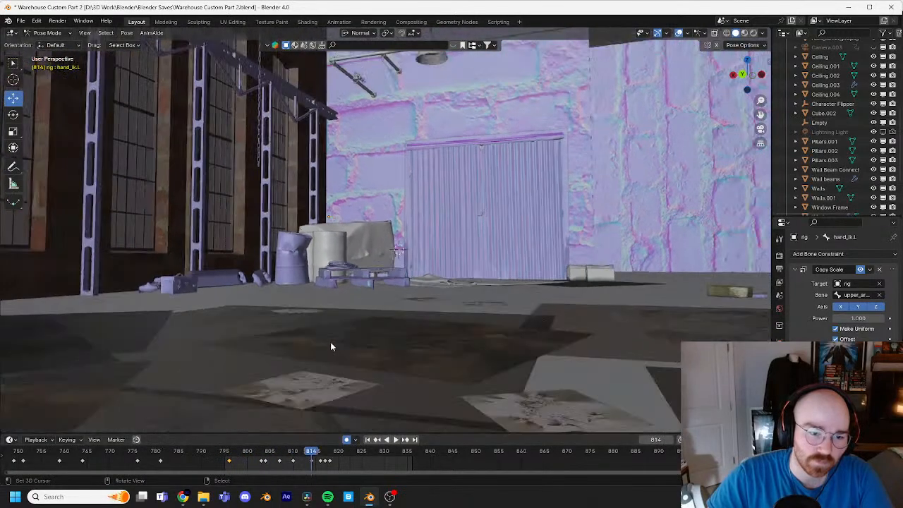
key("space")
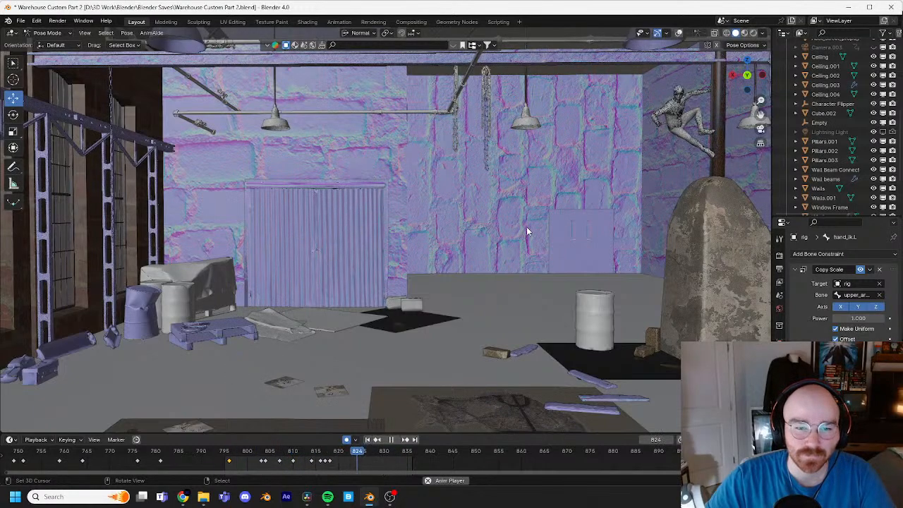
key("space")
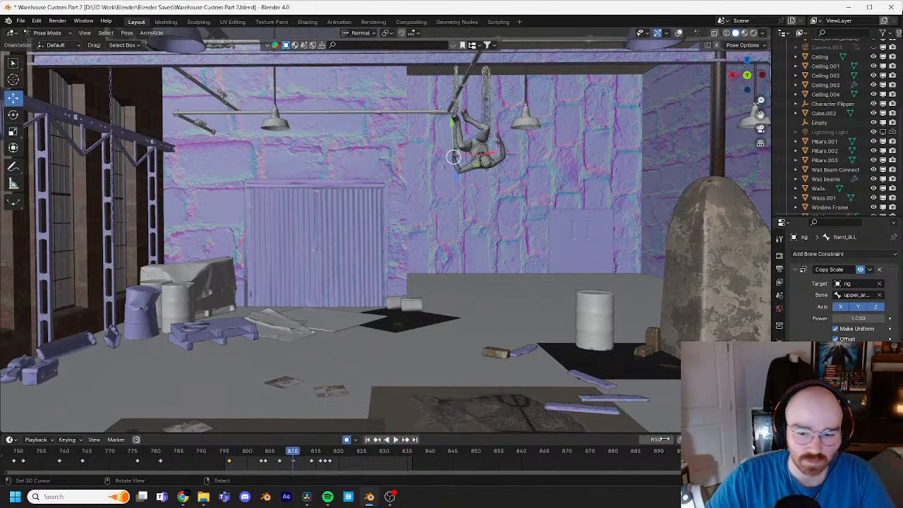
left_click(207, 451)
key("space")
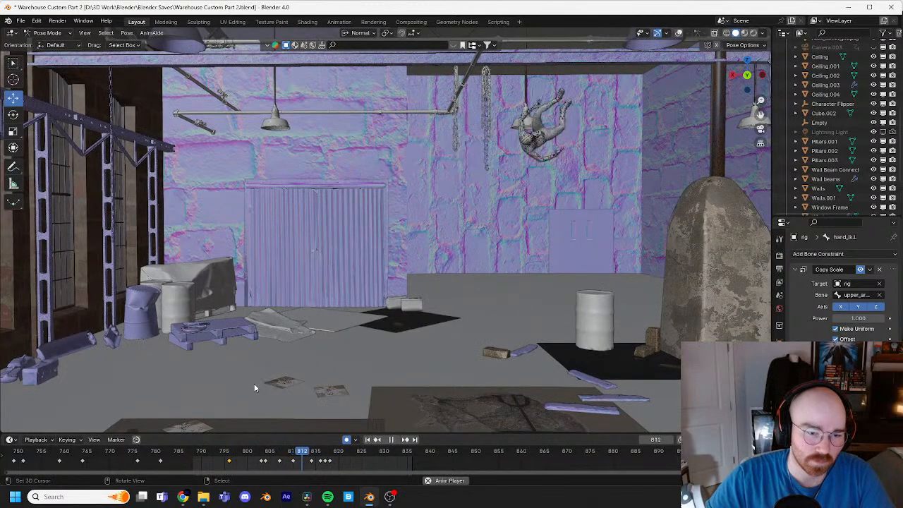
key("space")
left_click(256, 452)
key("space")
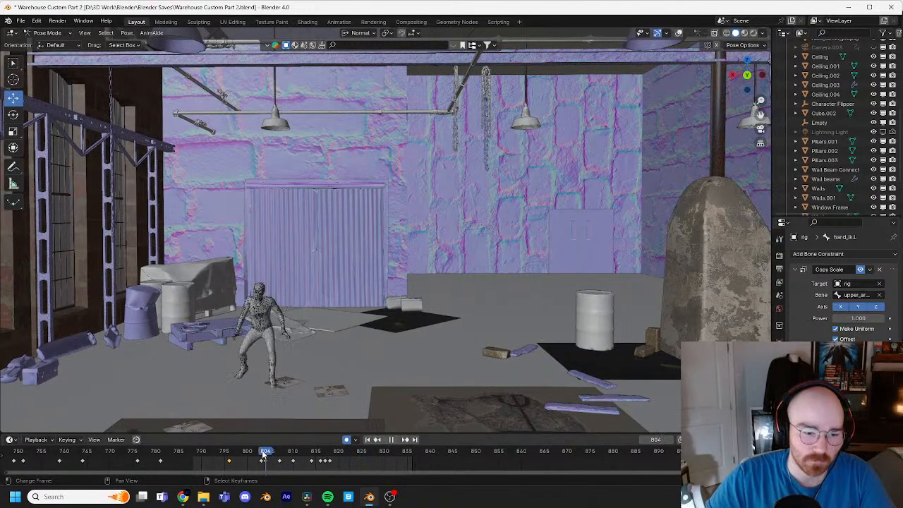
mouse_move(303, 452)
left_mouse_down()
mouse_move(348, 449)
mouse_move(312, 450)
left_mouse_up()
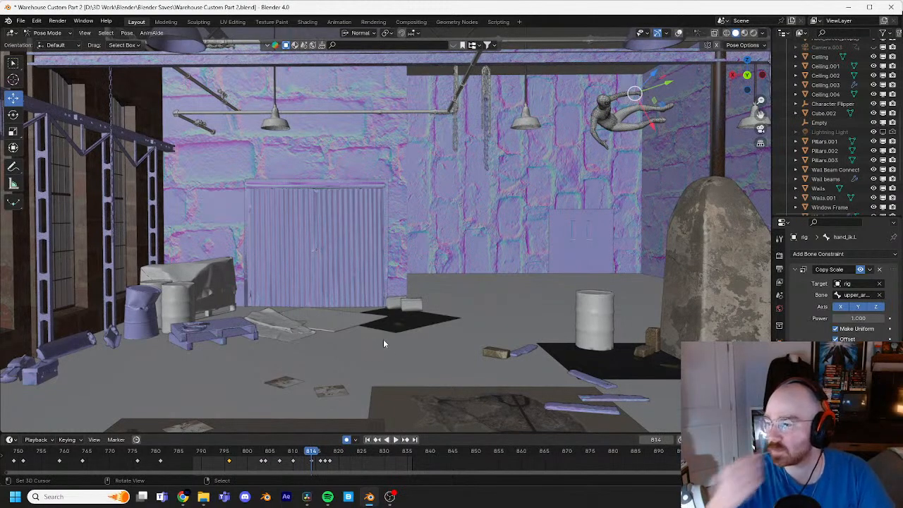
key("space")
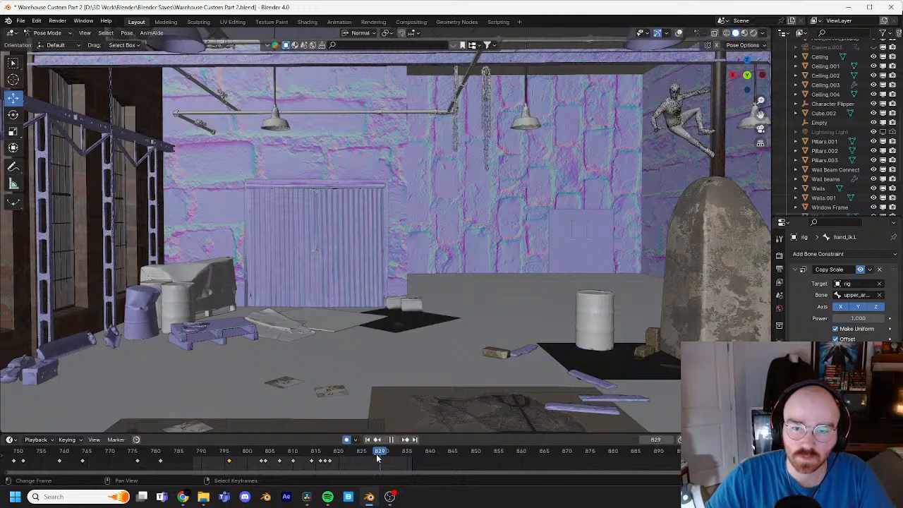
Step: Go to frame 820, view the landed character from behind and select the head control
left_click_drag(377, 455, 339, 451)
middle_click_drag(521, 270, 470, 283, "shift")
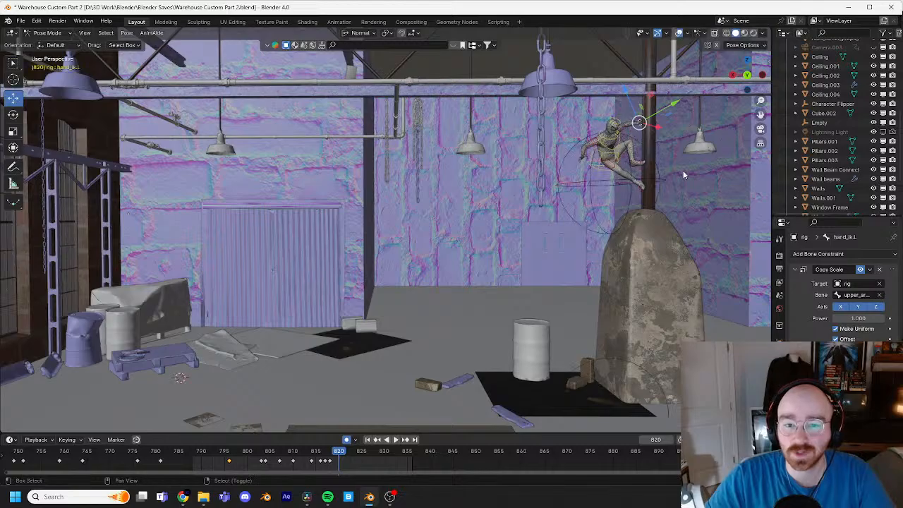
middle_click_drag(683, 170, 454, 224)
scroll(453, 221, "up", 5)
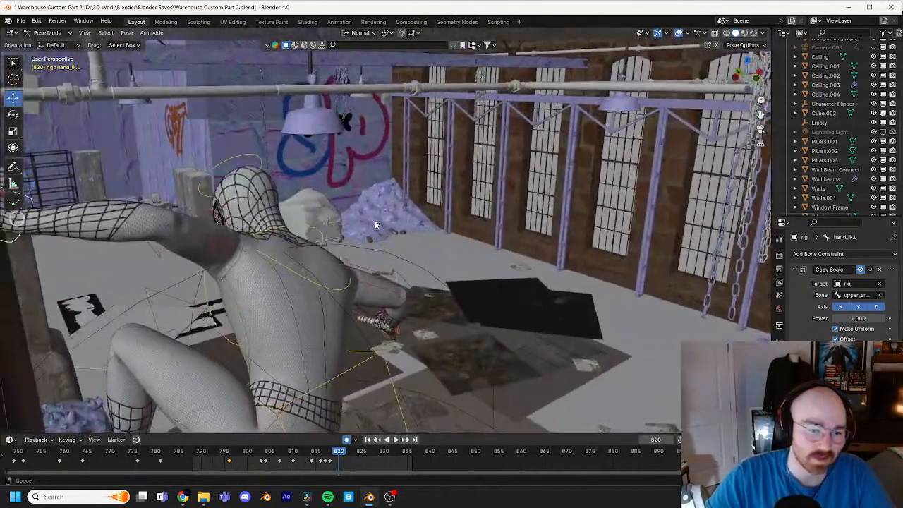
middle_click_drag(374, 220, 452, 247, "shift")
right_click(370, 196)
scroll(458, 209, "down", 3)
middle_click_drag(458, 209, 439, 217)
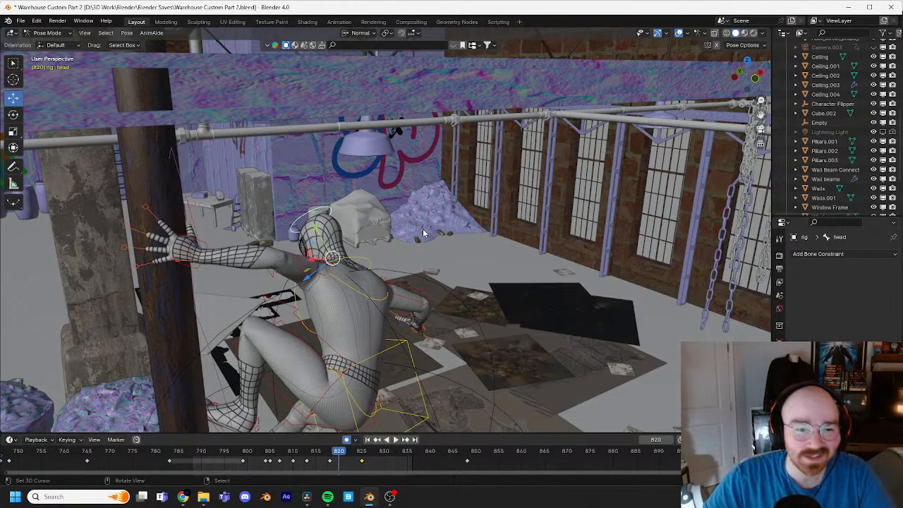
Step: Scrub between frames 816 and 850, checking the head and body motion as the character lands and settles on the pipe
key("Left")
key("Left")
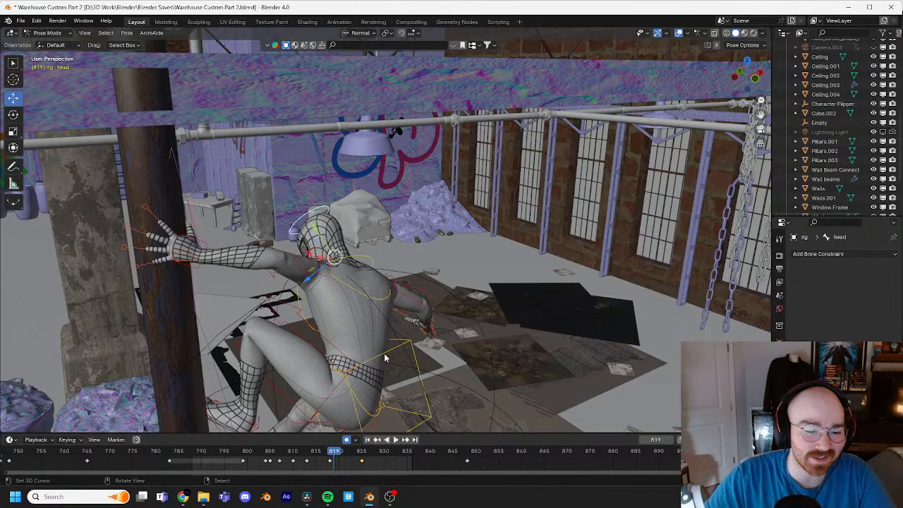
key("Left")
key("Left")
key("Left")
key("Left")
key("Right")
key("Right")
key("Right")
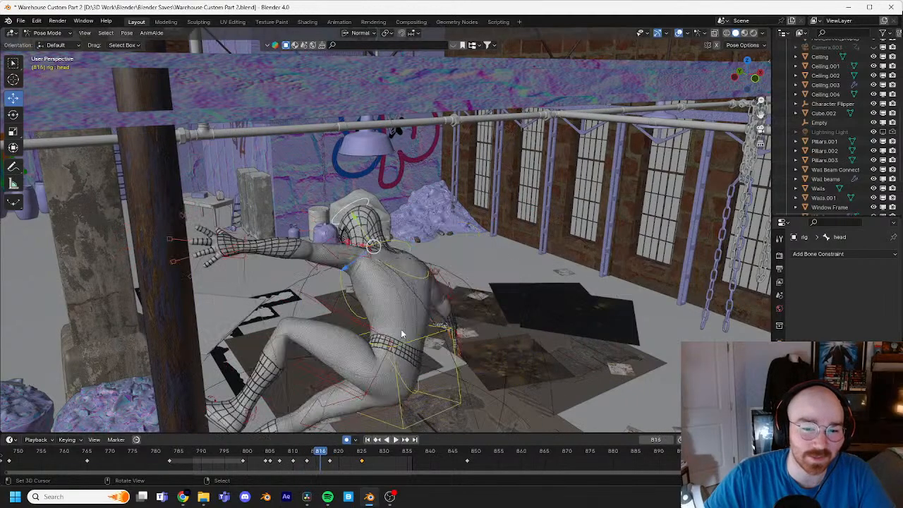
key("Right")
key("Right")
key("Right")
key("Right")
key("Right")
key("Right")
key("Right")
key("Right")
key("Right")
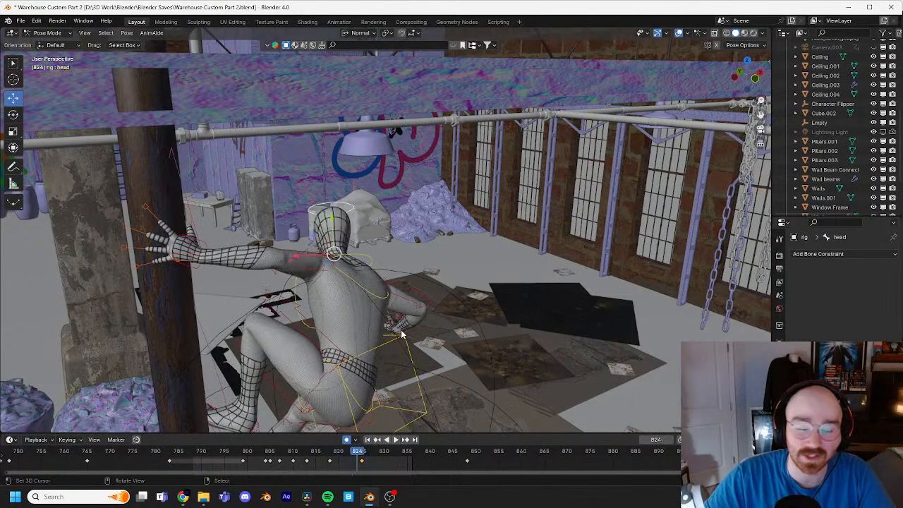
key("Right")
key("Right")
key("Right")
key("Right")
key("Right")
key("Right")
key("Right")
key("Right")
key("Right")
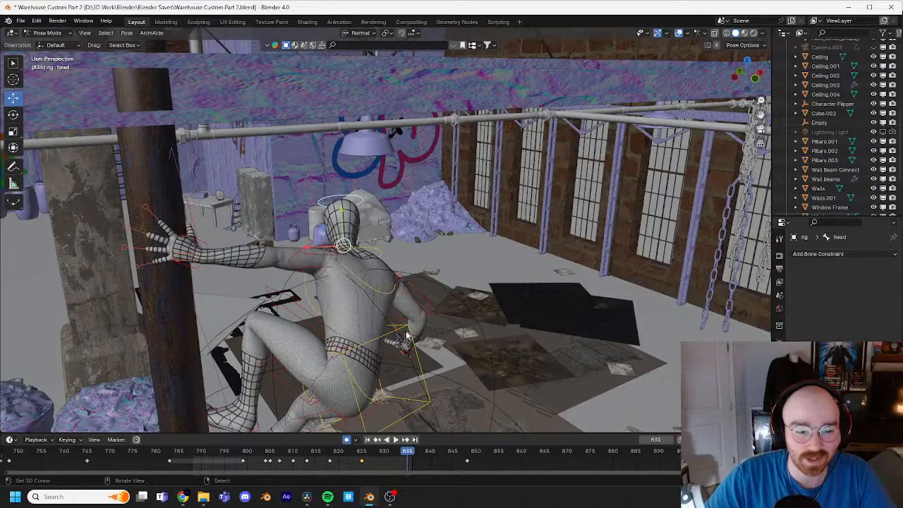
key("space")
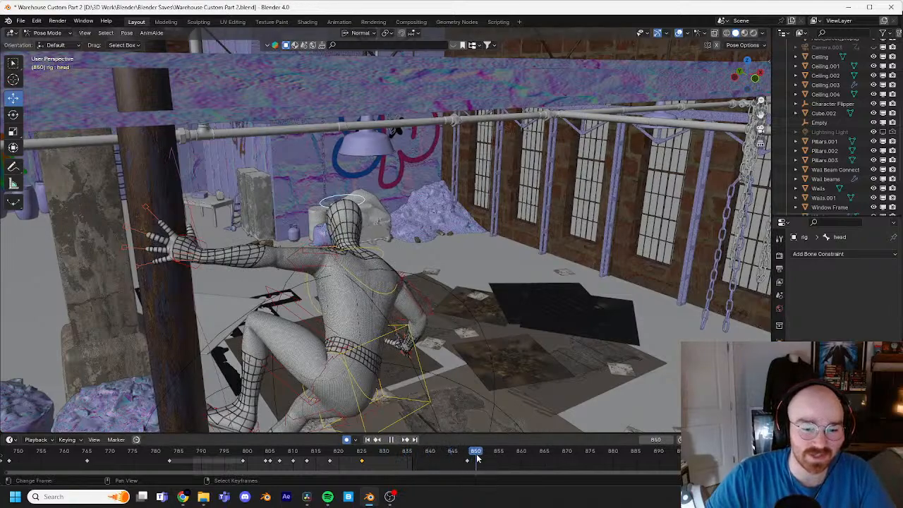
Step: At frame 853, past the landing, select the torso control and rotate it freely for a settling pose
key("space")
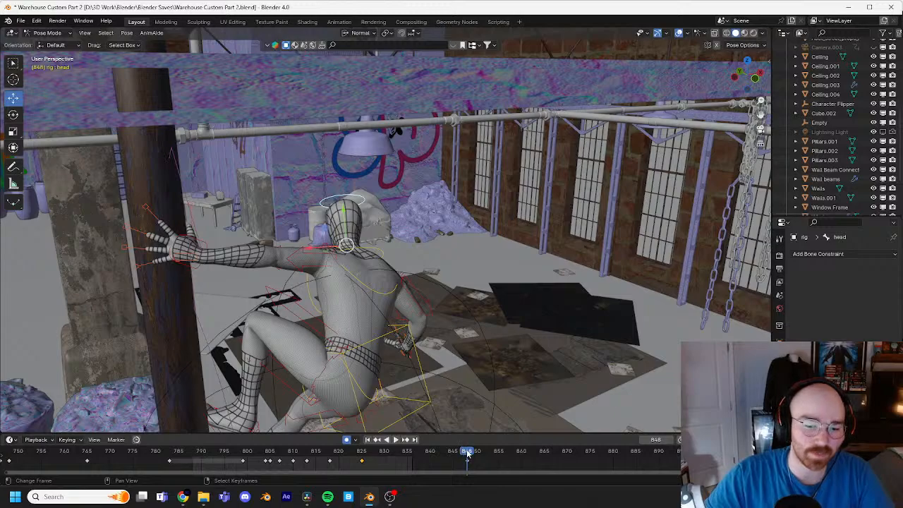
left_click_drag(466, 453, 454, 455)
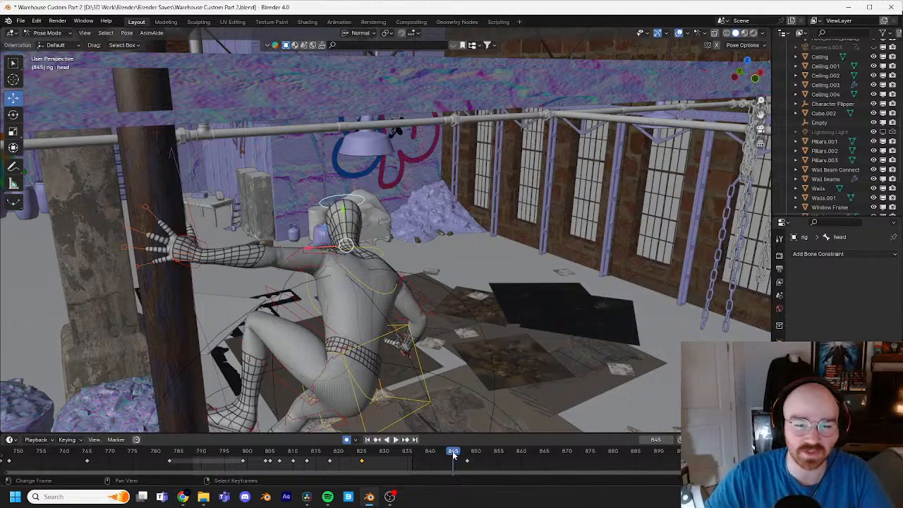
middle_click_drag(457, 397, 482, 297)
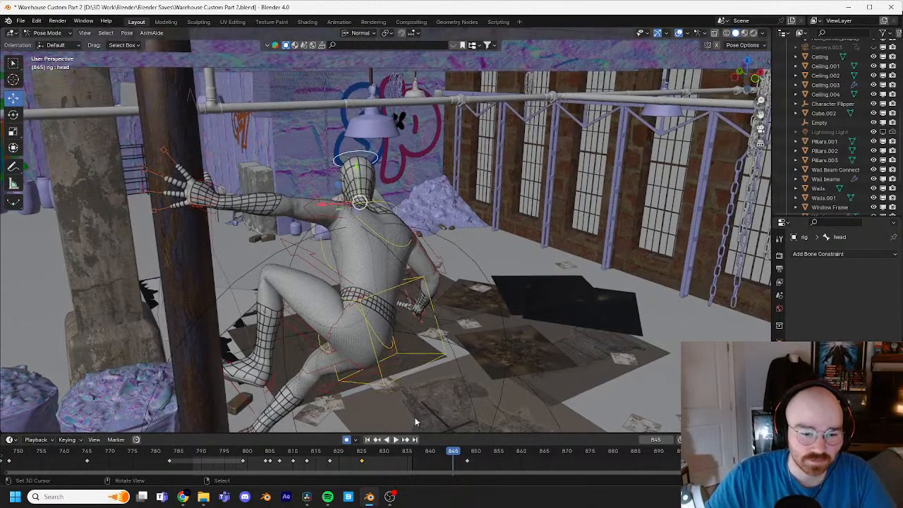
left_click_drag(450, 458, 491, 457)
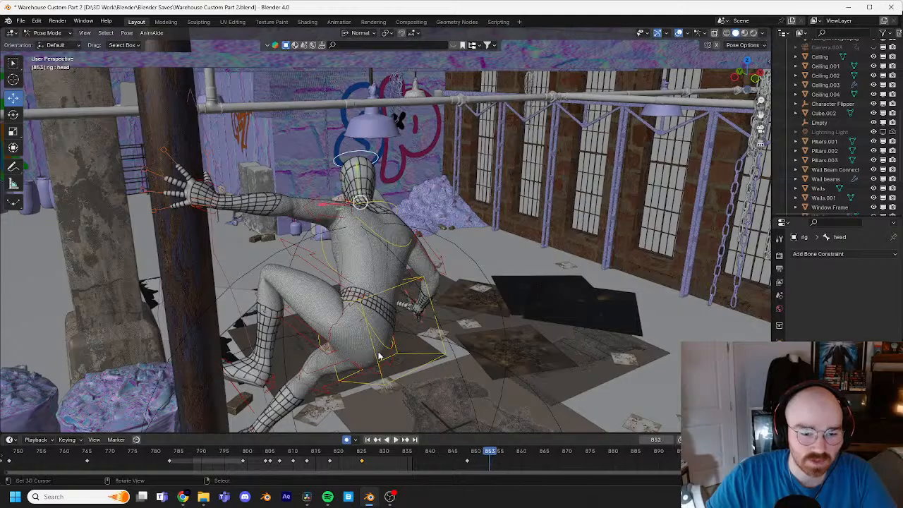
middle_click_drag(465, 367, 530, 279)
left_click(594, 220)
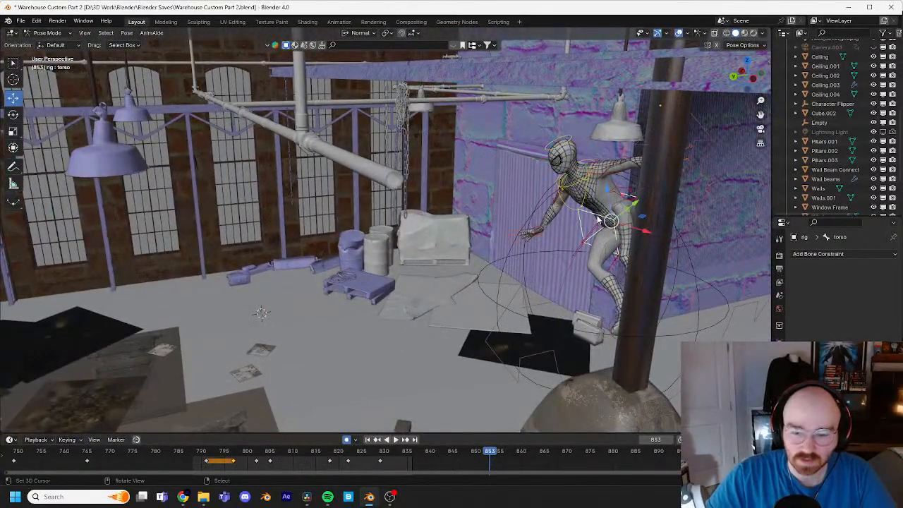
key("KP_Decimal")
scroll(497, 206, "down", 5)
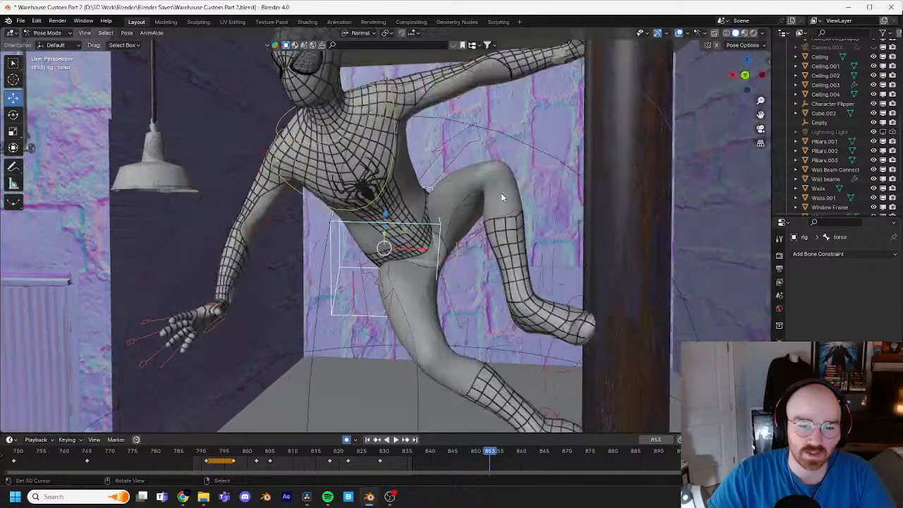
middle_click_drag(501, 193, 505, 184)
key("r")
key("r")
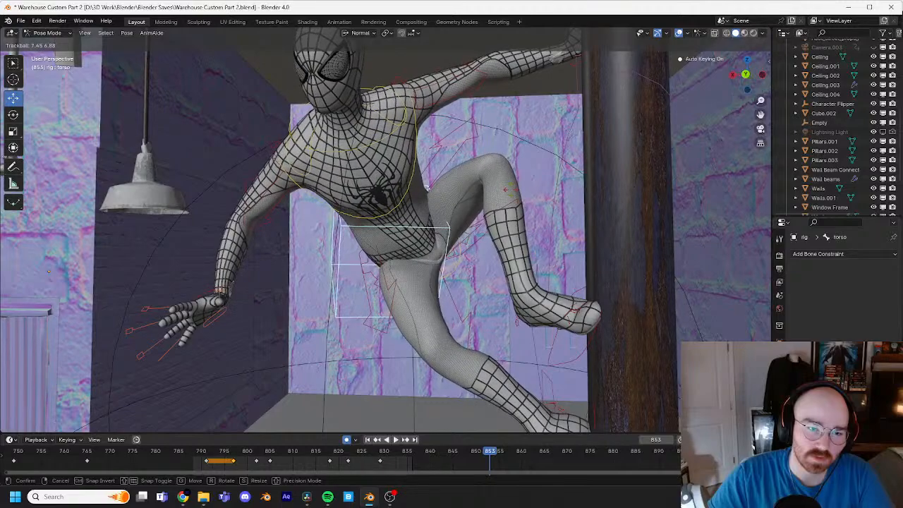
left_click(512, 197)
Step: Play the settling motion from frame 834 and set a torso keyframe at frame 842
left_click_drag(484, 465, 403, 454)
key("space")
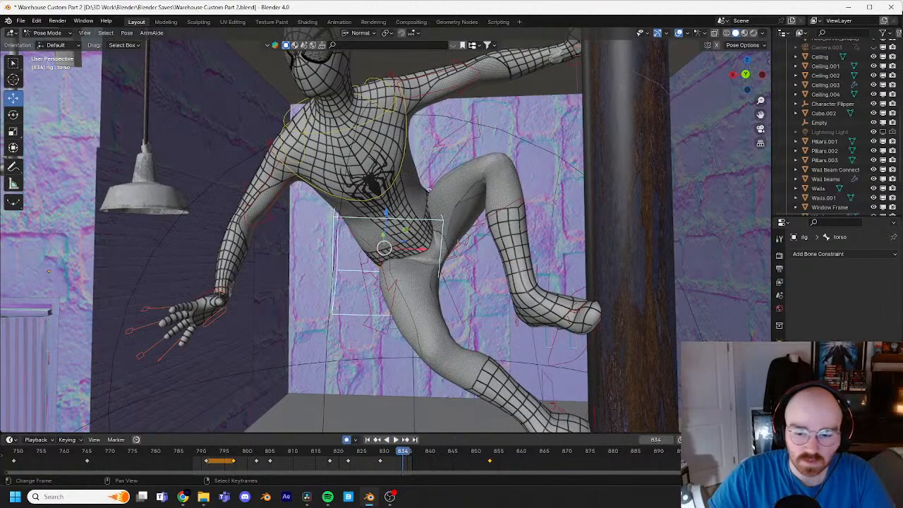
key("space")
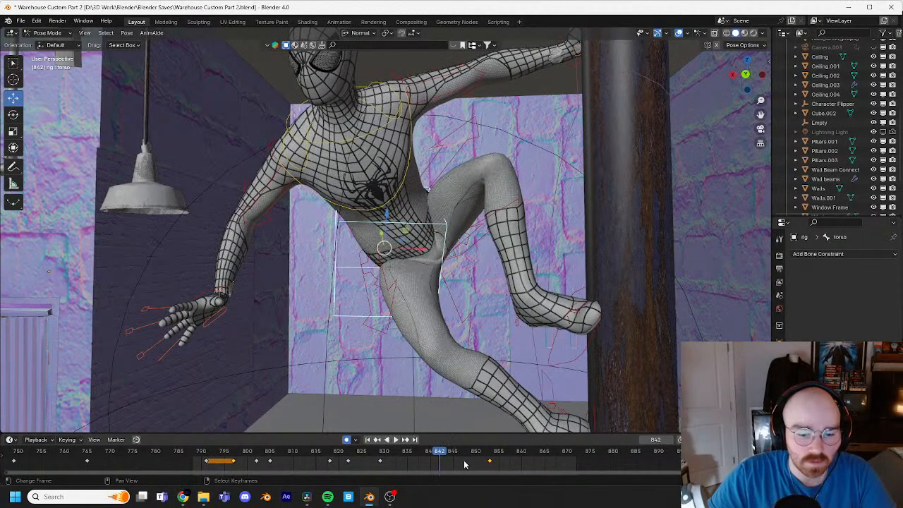
key("g")
left_click(442, 273)
Step: At frame 853, trackball-rotate the torso control by about -6° and -3° and shift it slightly
left_click(489, 460)
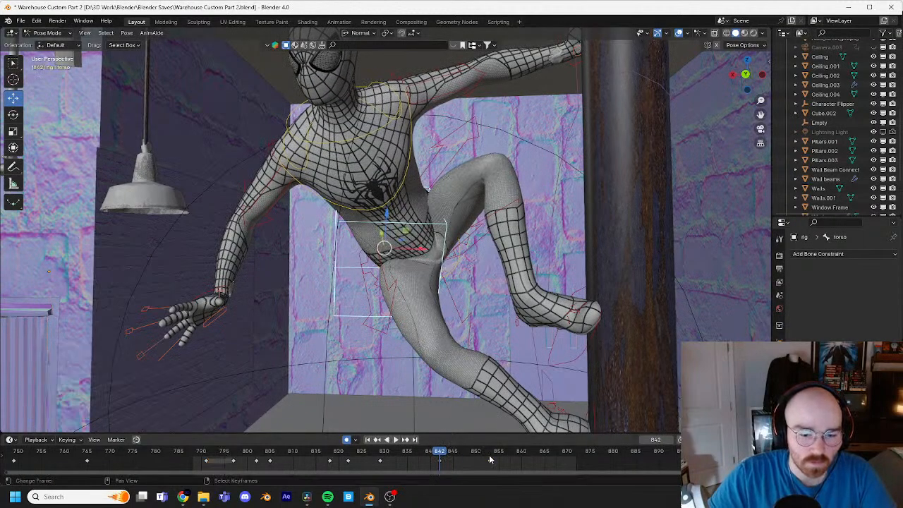
key("r")
key("r")
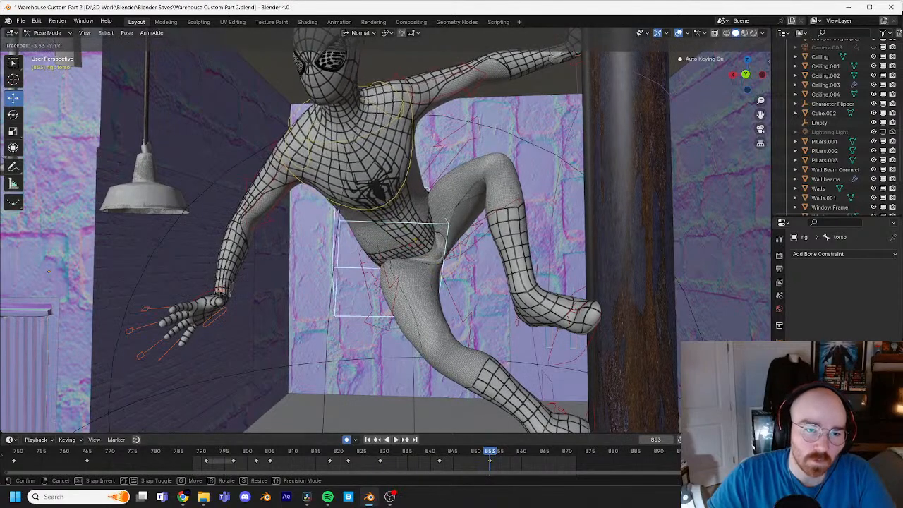
left_click(428, 164)
key("g")
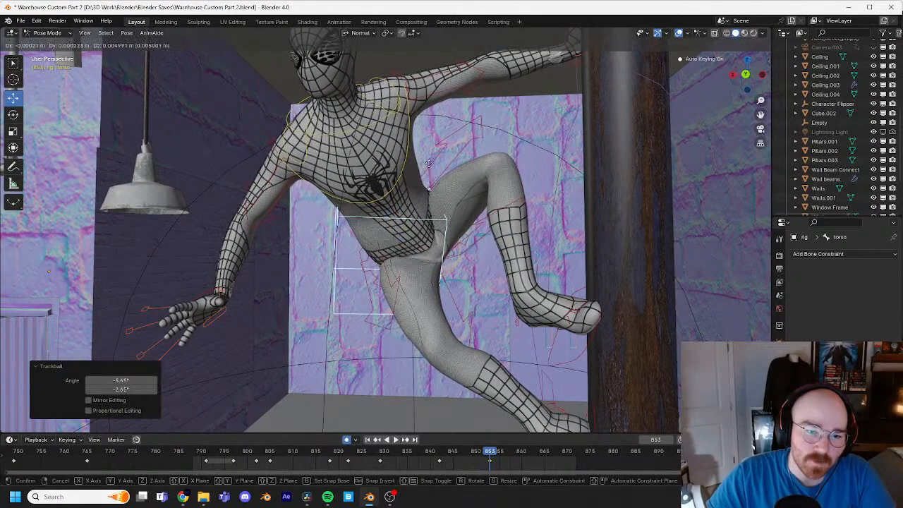
left_click(290, 256)
left_click(211, 293)
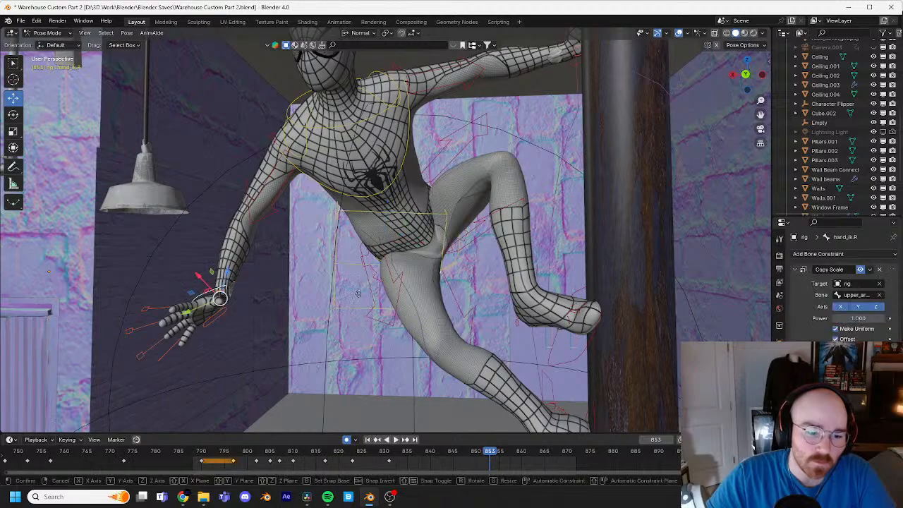
key("g")
right_click(362, 278)
Step: At frame 860, lower the torso control by about 0.009 m and rotate it slightly to continue the settling motion
left_click_drag(445, 452, 523, 443)
left_click(451, 213)
key("g")
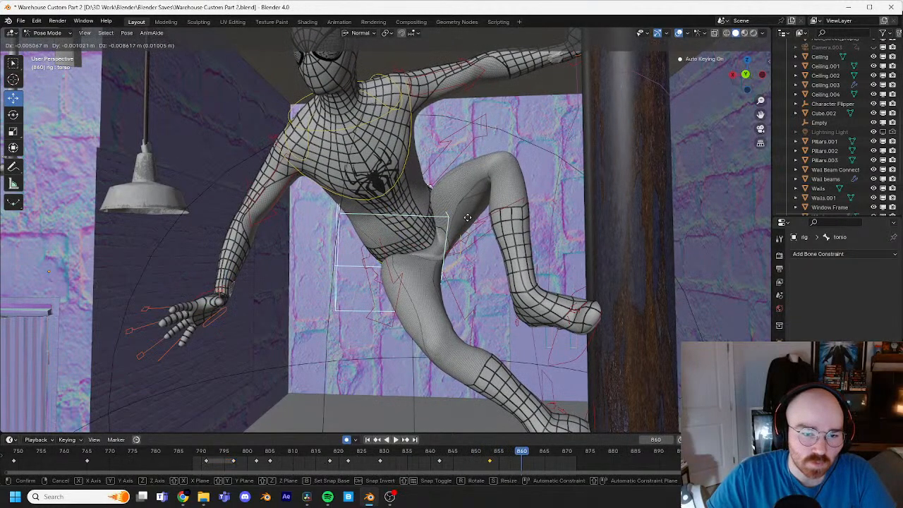
left_click(467, 217)
key("r")
key("r")
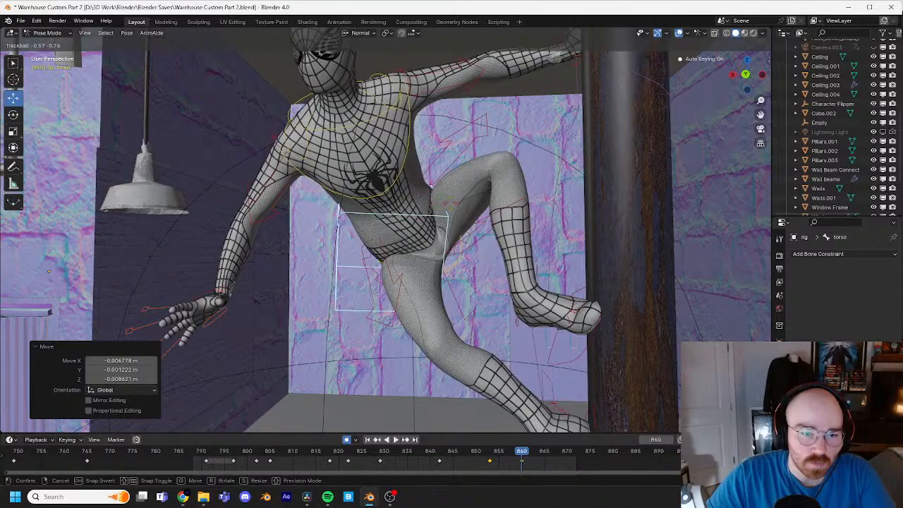
left_click(469, 191)
Step: At frame 840, move the right hand IK control about -0.04 m in X and -0.02 m in Z and trackball-rotate it about 15° and 19°
left_click_drag(516, 455, 430, 448)
left_click(234, 302)
key("g")
left_click(257, 307)
key("r")
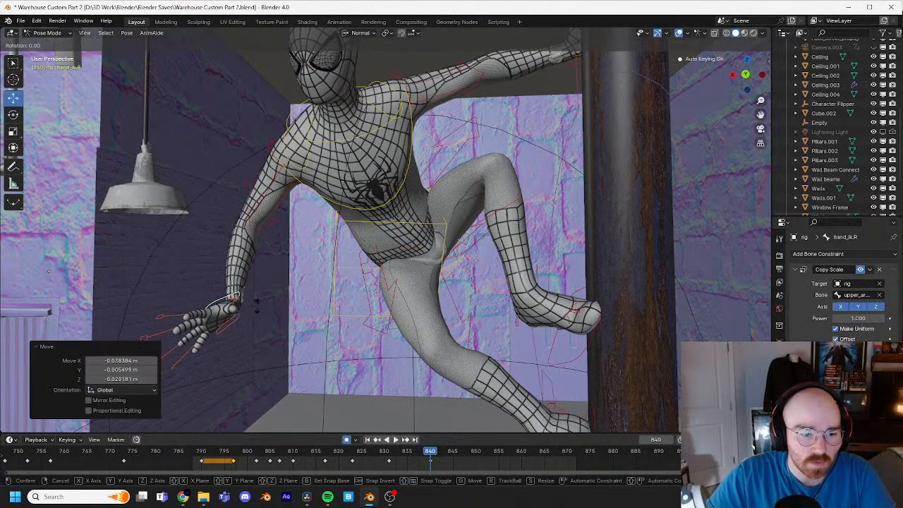
key("r")
left_click(274, 322)
Step: Refine the right hand's orientation at frame 840 with several free and view-axis rotations, ending with about -12° around the view axis
middle_click_drag(330, 299, 332, 287)
key("r")
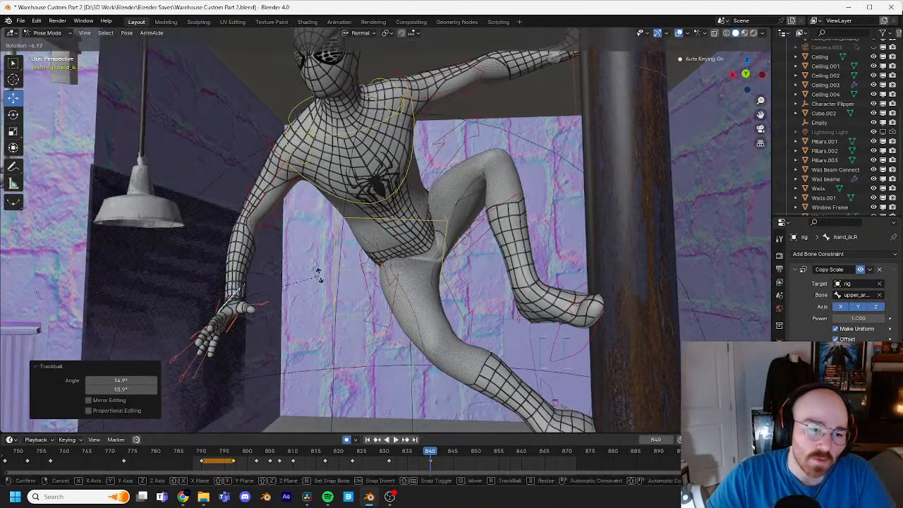
left_click(316, 278)
key("r")
key("r")
left_click(327, 296)
scroll(332, 293, "up", 1)
key("r")
key("r")
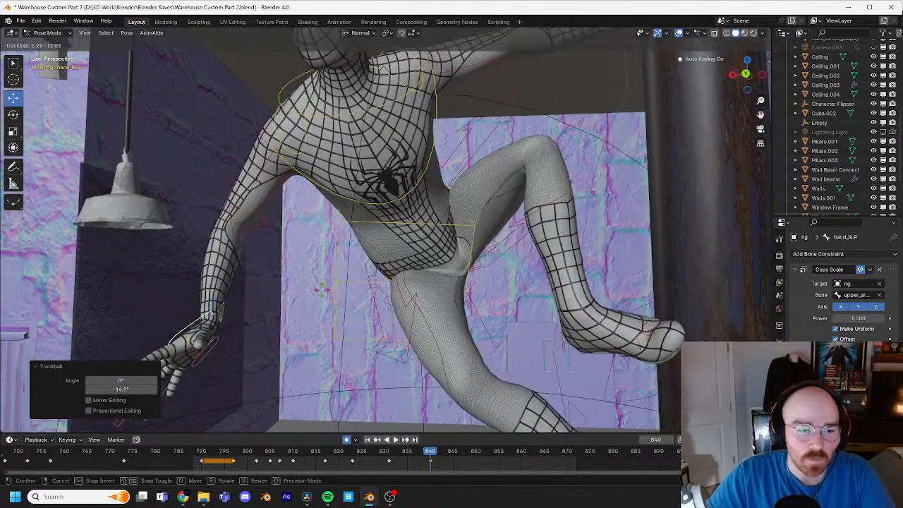
key("r")
left_click(319, 267)
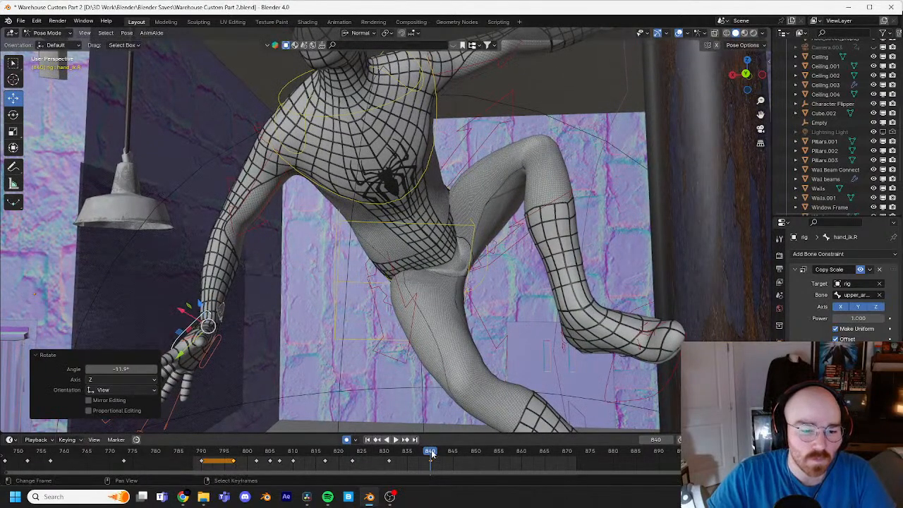
Step: Compare the right hand with its frame 829 pose, then raise it about 0.035 m at frame 840 and rotate it about 2° and 14°
left_click_drag(432, 454, 381, 455)
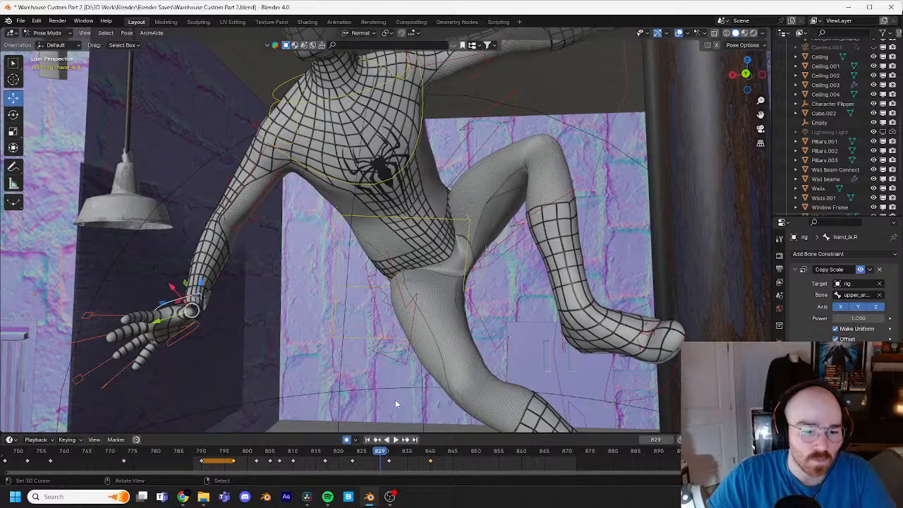
key("Up")
key("Up")
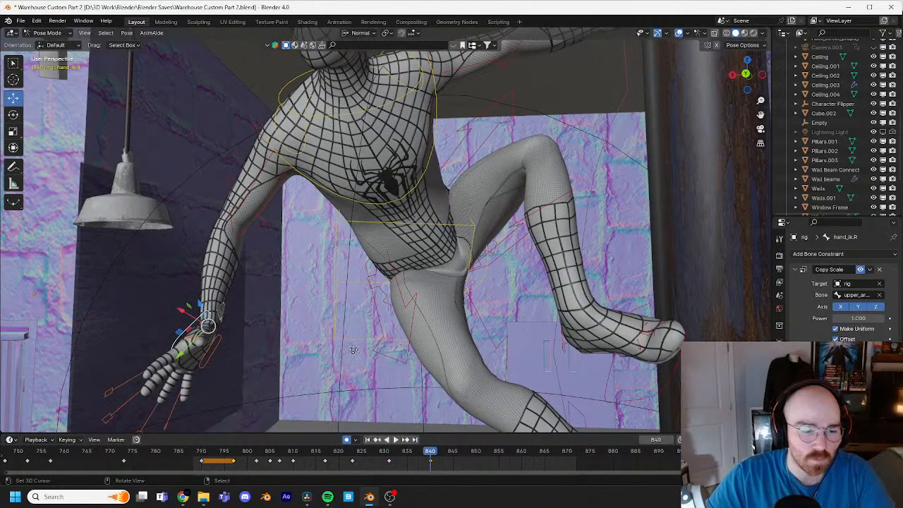
key("g")
left_click(360, 338)
key("r")
key("r")
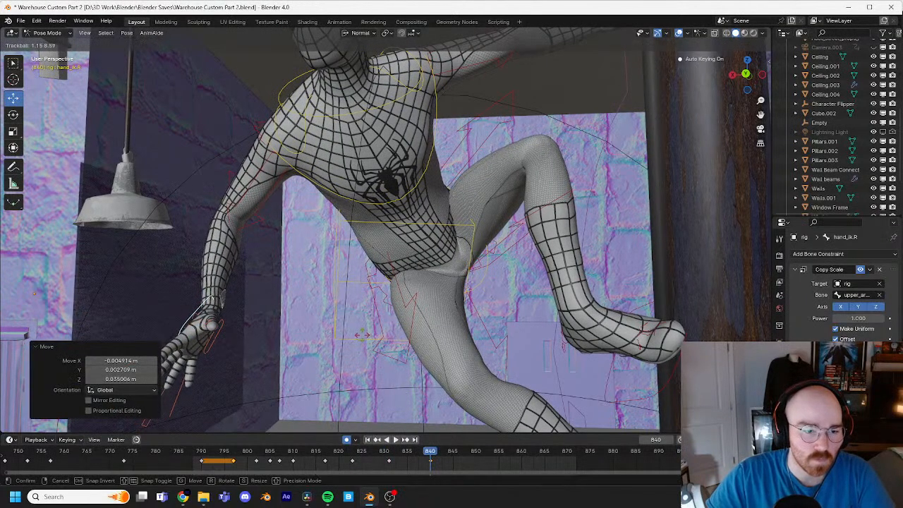
left_click(367, 335)
Step: Select the head control and trackball-rotate it by about 9° and -7° at frame 837, viewing the character from behind
middle_click_drag(386, 256, 376, 292, "shift")
scroll(376, 292, "down", 1)
middle_click_drag(480, 163, 478, 193, "shift")
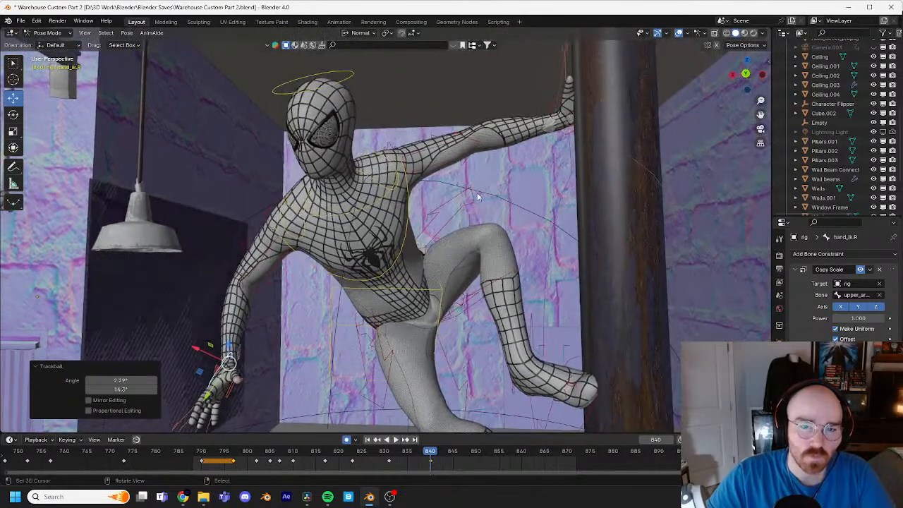
left_click(336, 72)
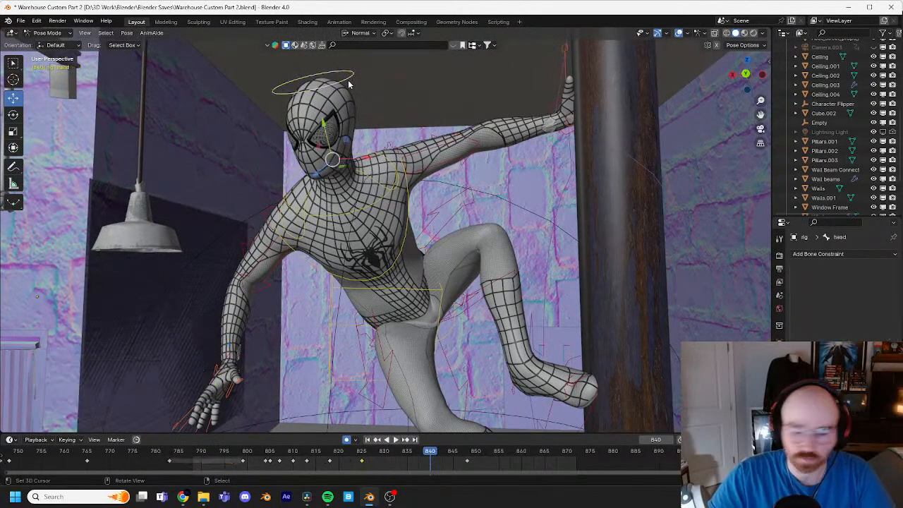
scroll(348, 80, "up", 4)
middle_click_drag(385, 195, 328, 284)
left_click(415, 452)
mouse_move(416, 452)
left_mouse_down()
mouse_move(345, 452)
mouse_move(417, 452)
left_mouse_up()
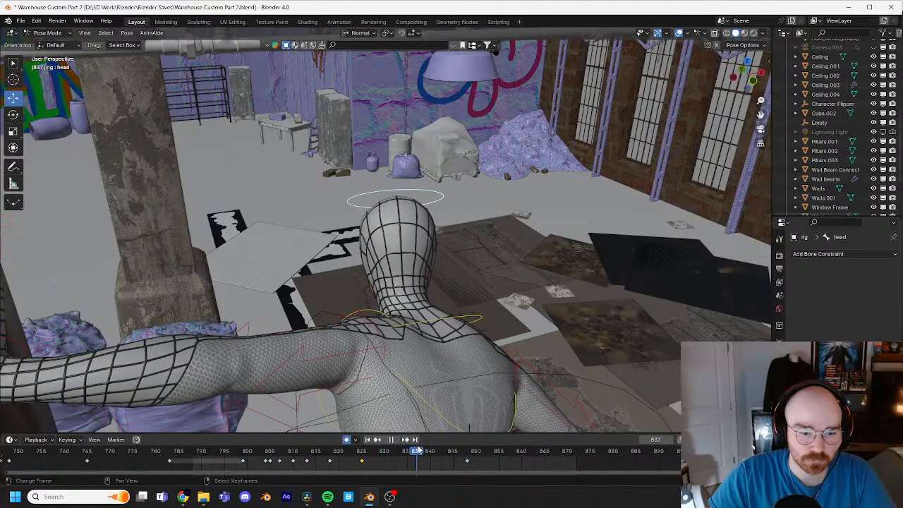
key("r")
key("r")
left_click(463, 272)
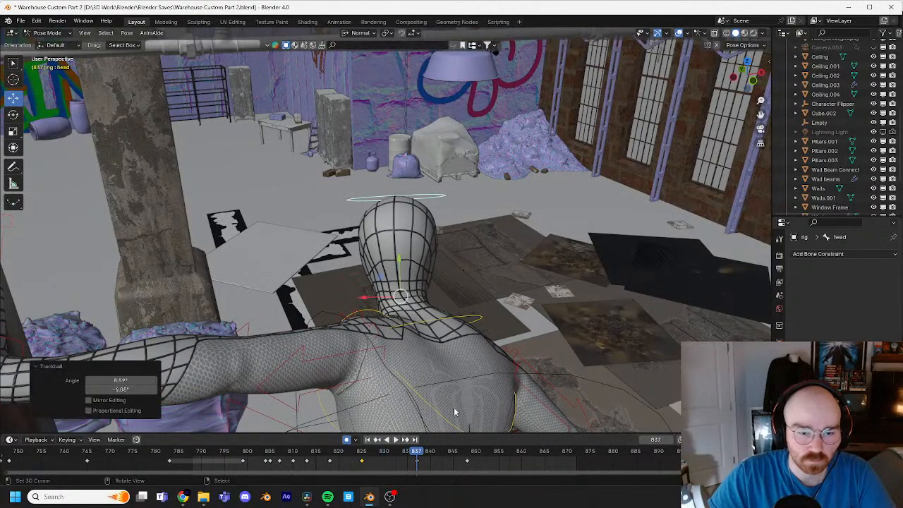
Step: At frame 848, trackball-rotate the head control and fine-tune its tilt from the front
key("space")
key("space")
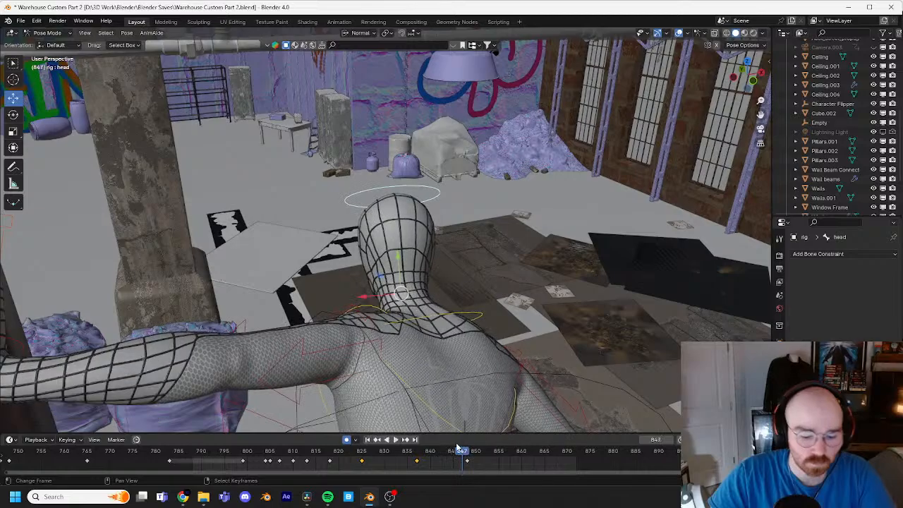
key("r")
key("r")
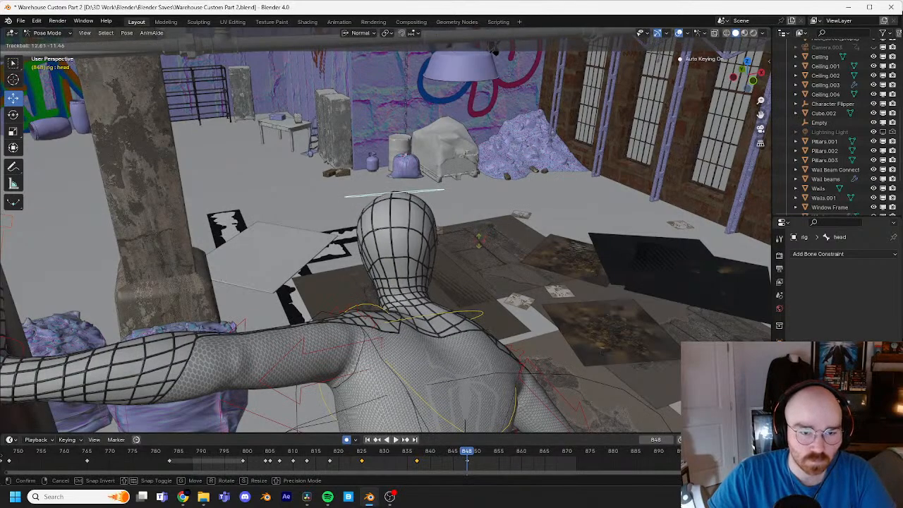
left_click(479, 246)
middle_click_drag(479, 246, 403, 212)
key("r")
left_click(458, 217)
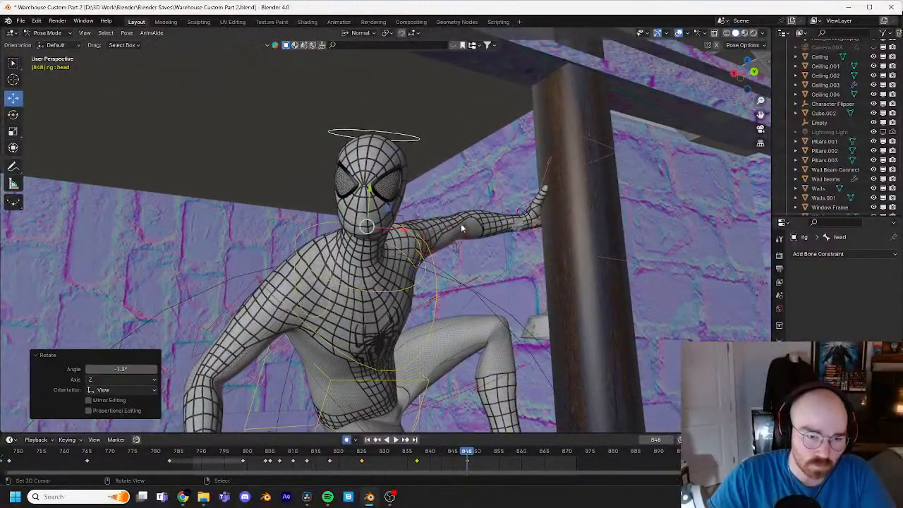
Step: Play the landing from a low front view, checking how the head, torso and right hand settle
scroll(476, 276, "down", 2)
left_click_drag(470, 454, 334, 458)
middle_click_drag(316, 391, 317, 328)
key("space")
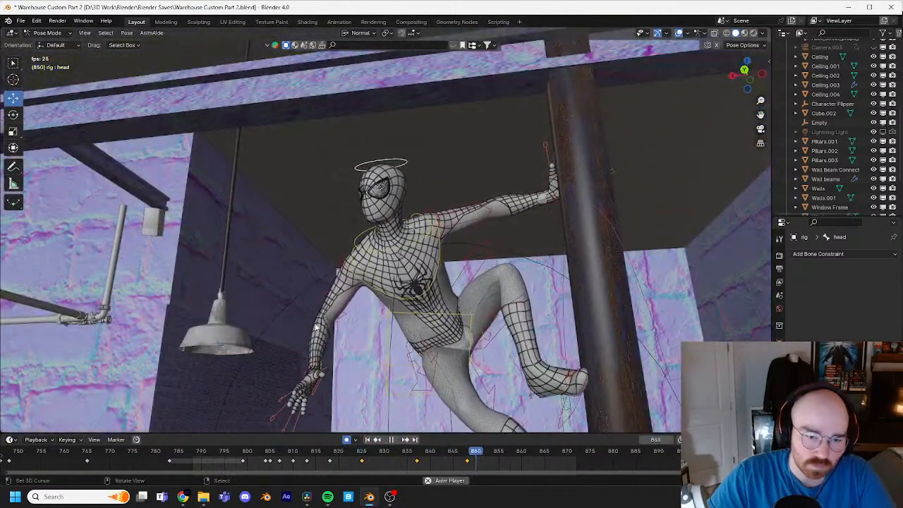
key("Escape")
Step: At frame 853, move the right hand IK control by about 0.02 m in X and Y and 0.036 m in Z, then rotate it
left_click_drag(427, 454, 489, 450)
left_click(314, 372)
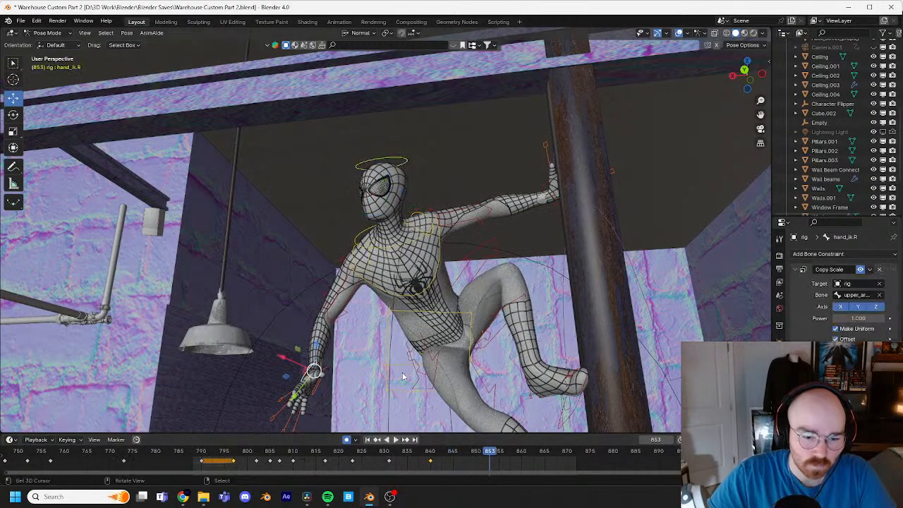
key("g")
left_click(308, 362)
key("r")
key("r")
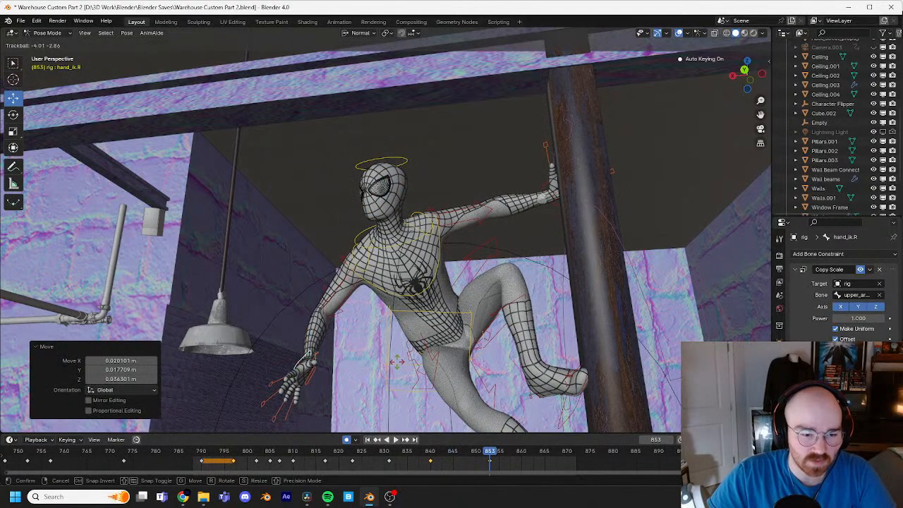
left_click(399, 359)
Step: Rotate the right hand further and raise it about 0.02 m at frame 853, then scrub back to frame 823 to review the motion
key("r")
left_click(413, 362)
key("g")
left_click(411, 355)
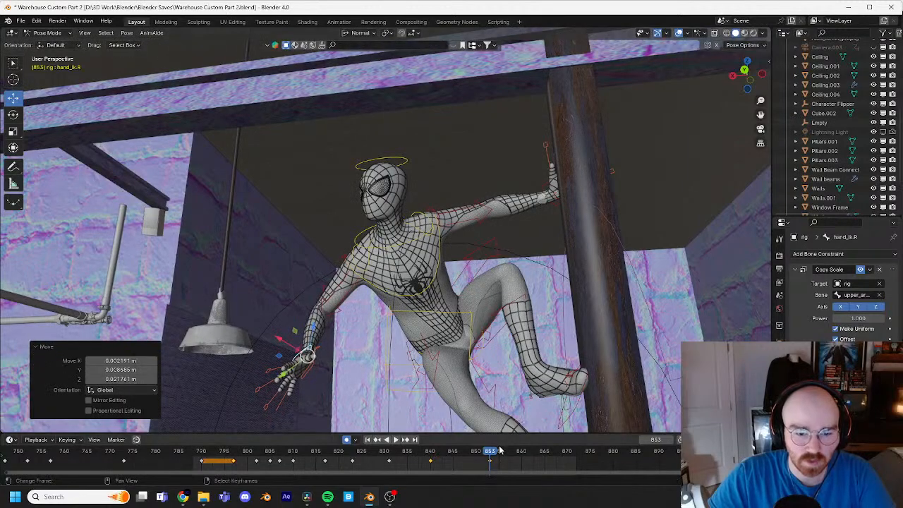
left_click_drag(490, 452, 359, 451)
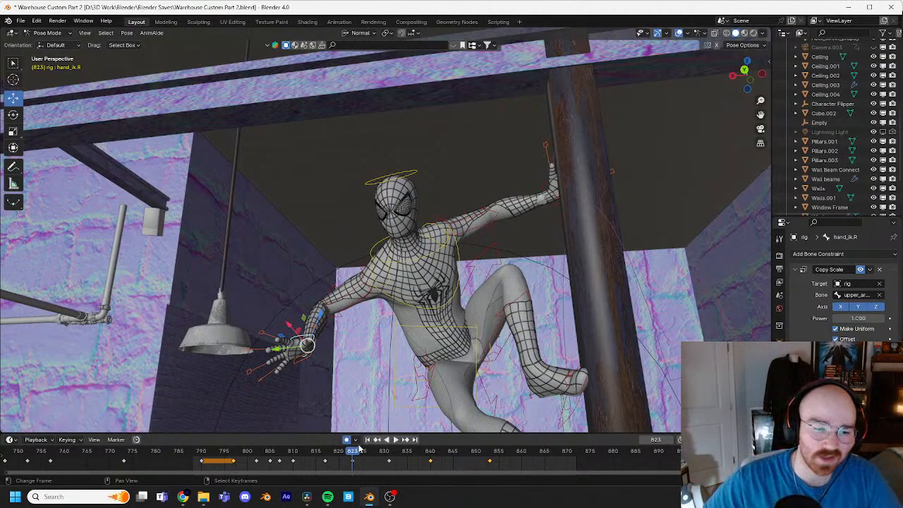
middle_click_drag(353, 398, 405, 322, "shift")
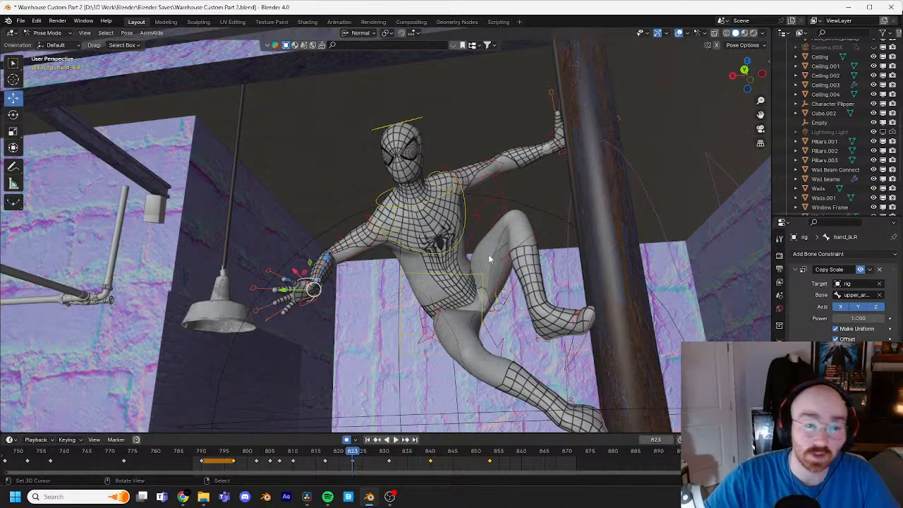
Step: Examine the landing on the pipe from a low front view, playing it from frame 816
middle_click_drag(462, 265, 467, 250)
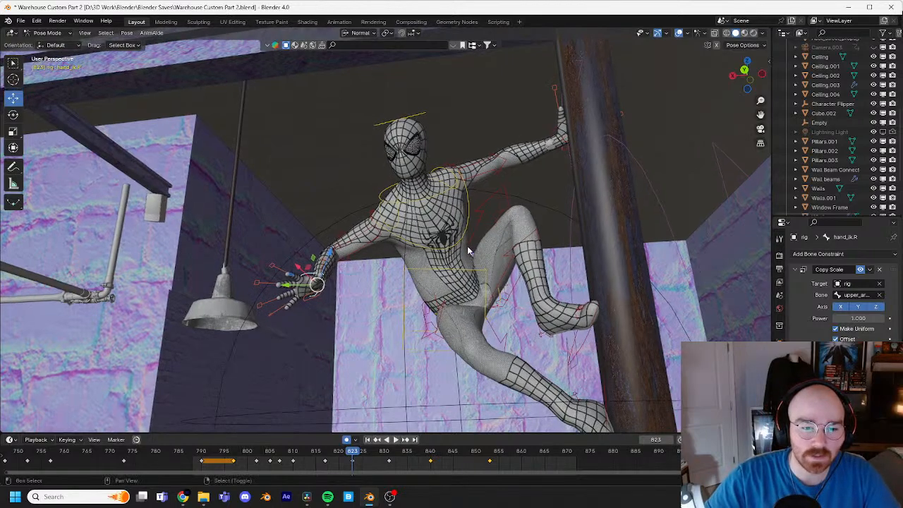
middle_click_drag(459, 304, 439, 286)
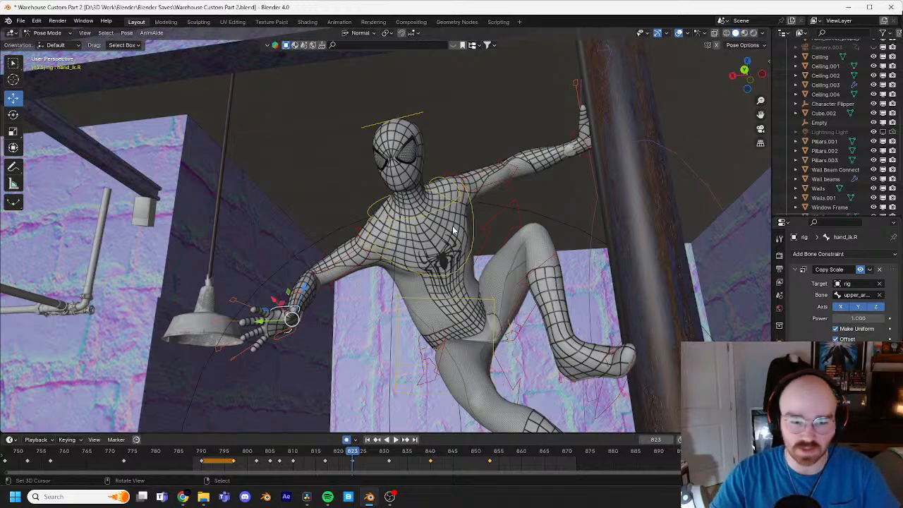
middle_click_drag(454, 231, 400, 321)
left_click_drag(356, 456, 321, 449)
middle_click_drag(387, 308, 399, 286, "shift")
scroll(399, 287, "down", 2)
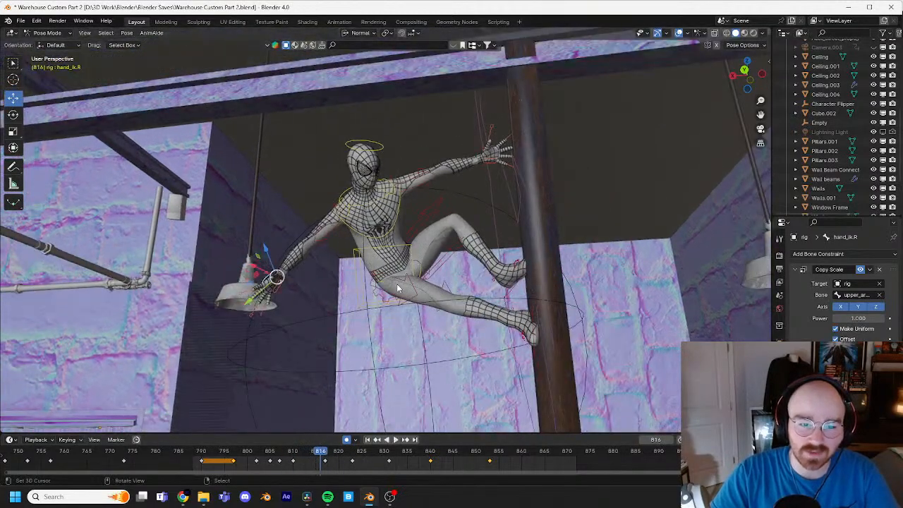
key("space")
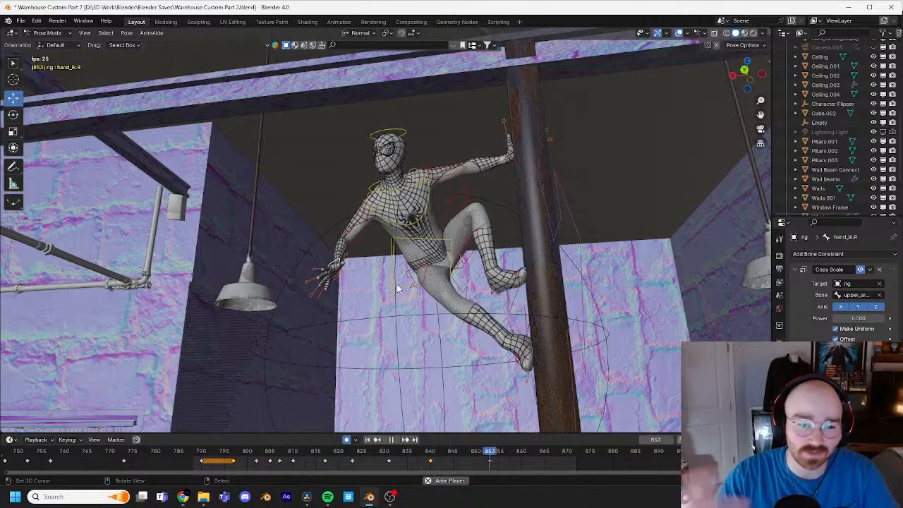
key("space")
left_click_drag(541, 459, 520, 451)
key("space")
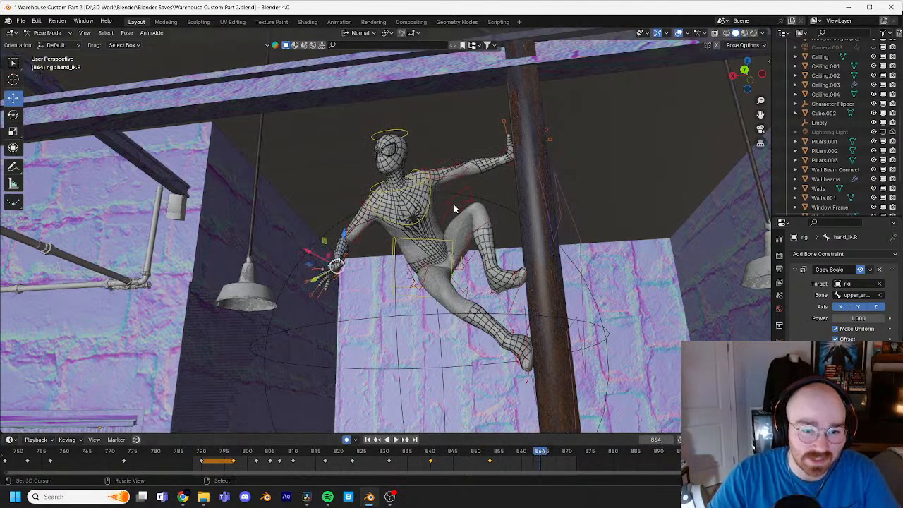
Step: At frame 842, move the torso control by about -0.011 m in X, -0.006 m in Y and -0.011 m in Z
left_click_drag(473, 452, 392, 452)
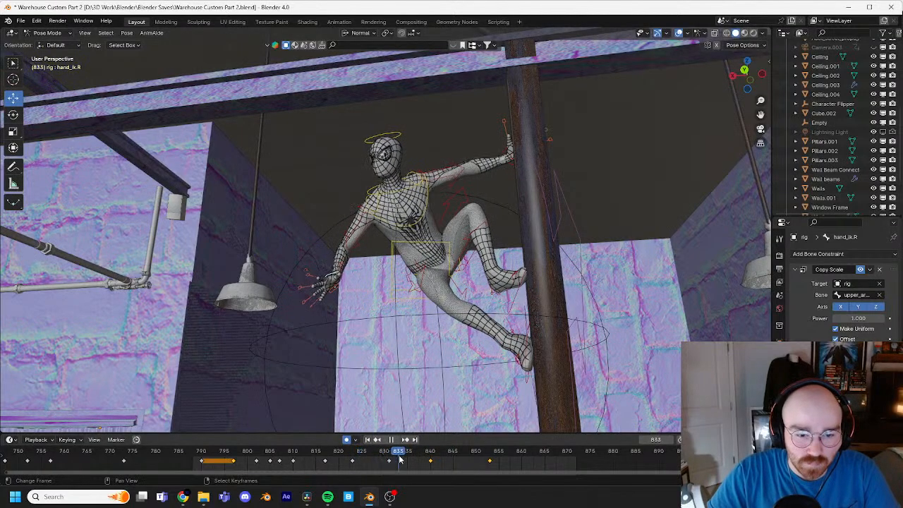
left_click_drag(419, 462, 433, 462)
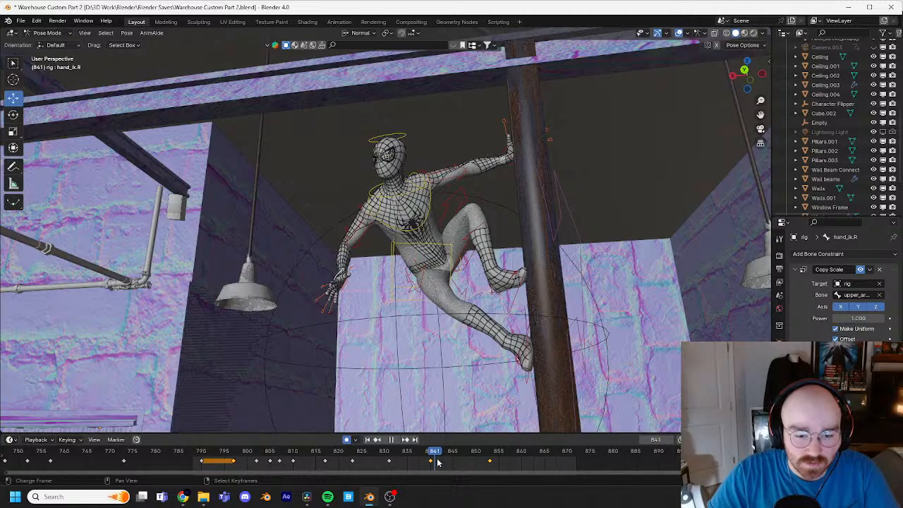
left_click(444, 251)
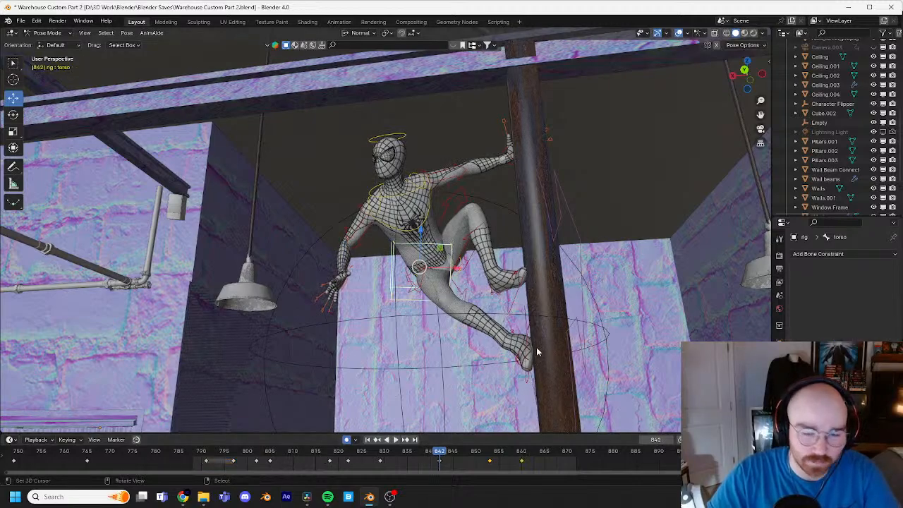
key("g")
left_click(555, 382)
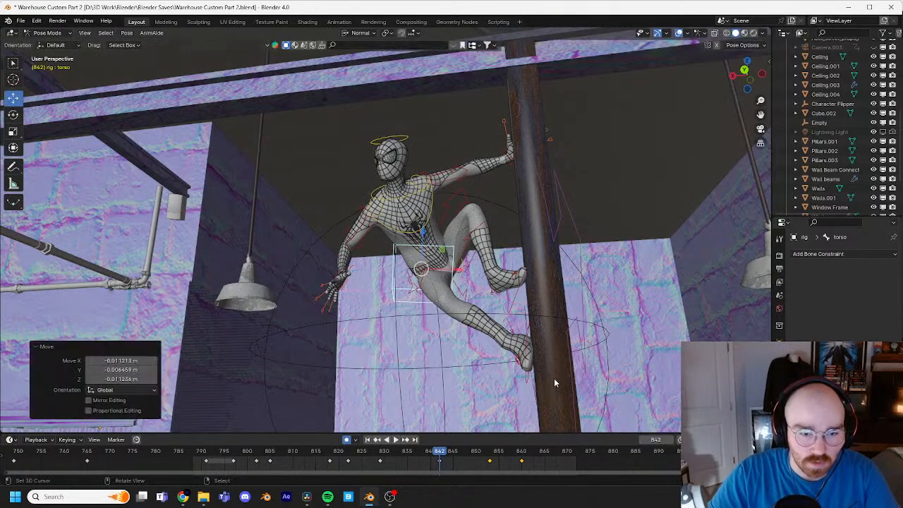
Step: Retime two torso settling keyframes after reviewing the motion, shifting the one at frame 829 to 827 and the one at 842 to 840
key("Up")
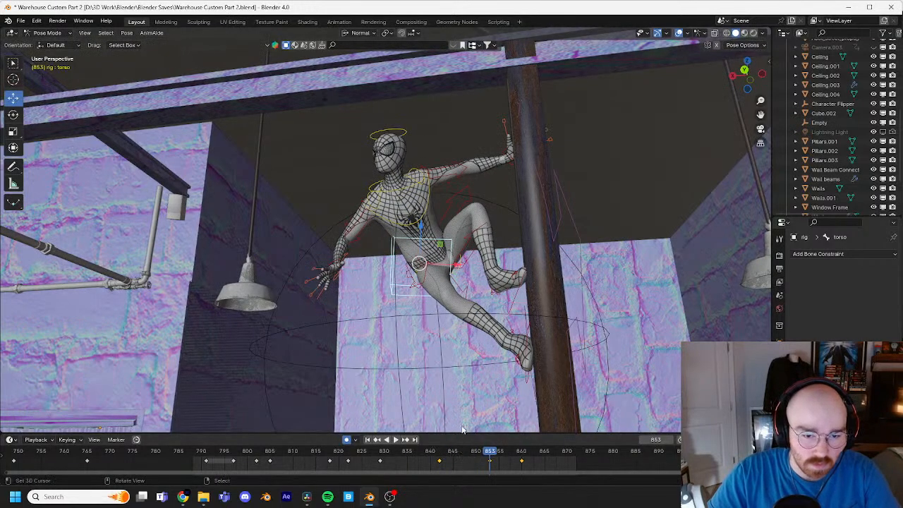
left_click(463, 459)
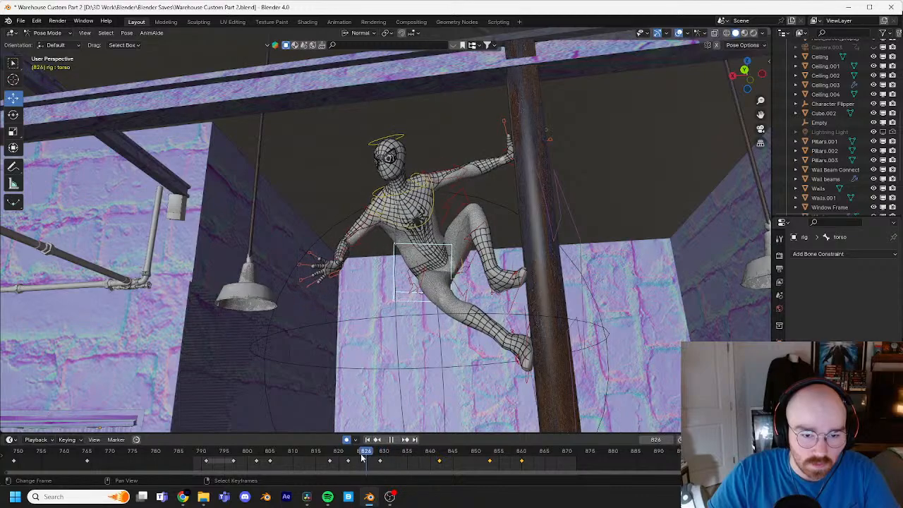
mouse_move(362, 458)
left_mouse_down()
mouse_move(320, 457)
mouse_move(357, 457)
left_mouse_up()
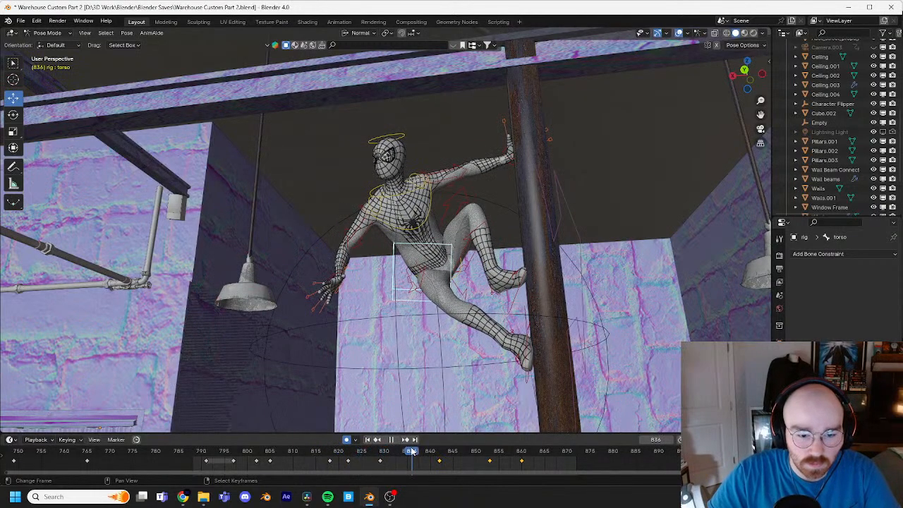
left_click_drag(376, 450, 344, 451)
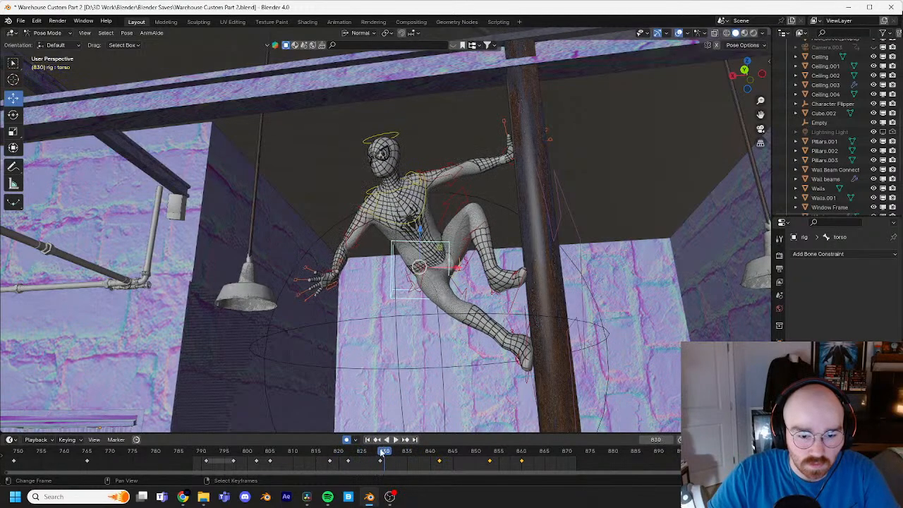
key("space")
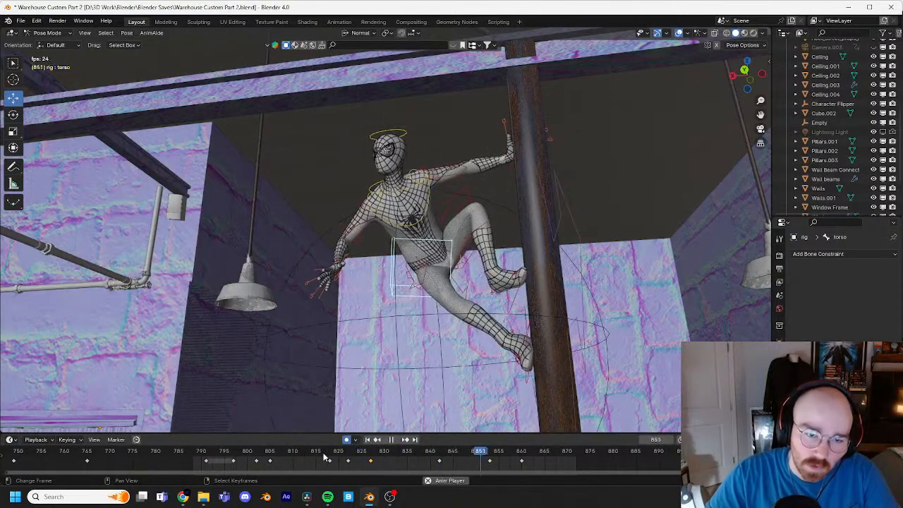
key("space")
key("space")
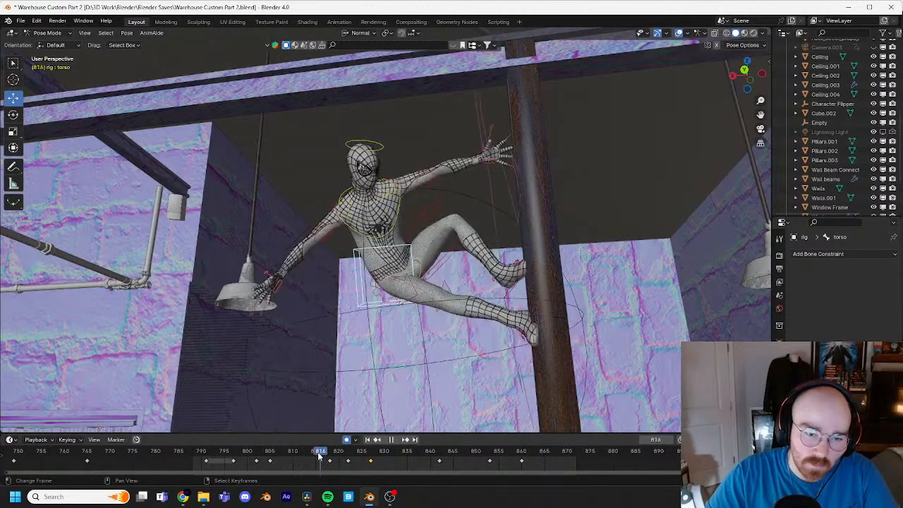
key("space")
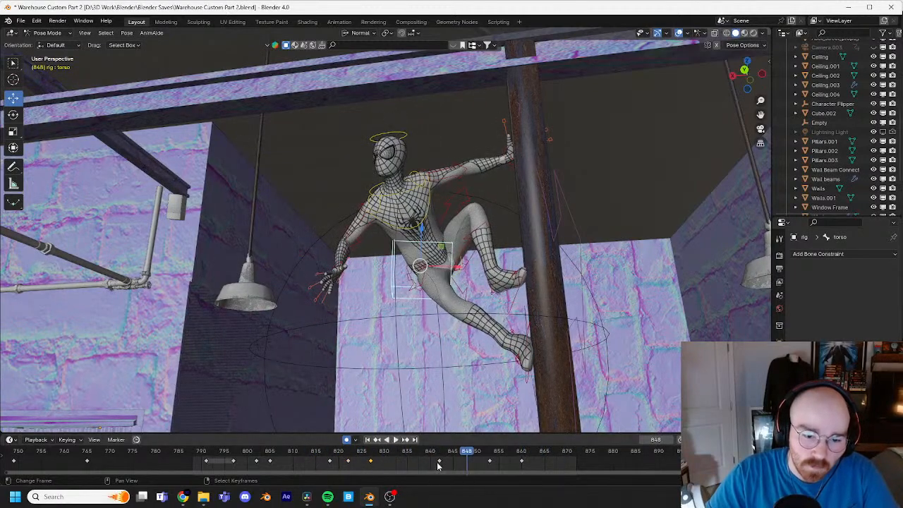
key("space")
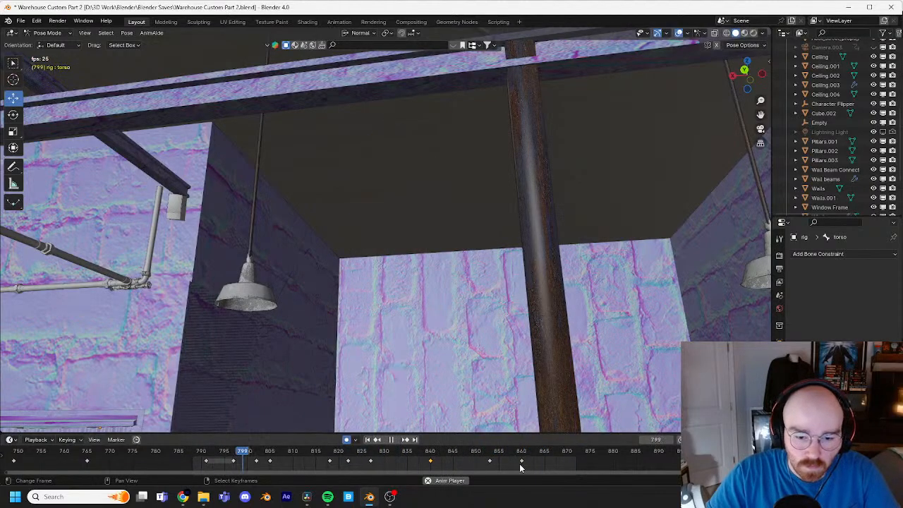
Step: Shift the torso's last keyframe to frame 864, checking the settling motion in playback
key("space")
left_click_drag(522, 462, 555, 460)
left_click_drag(512, 453, 485, 457)
key("space")
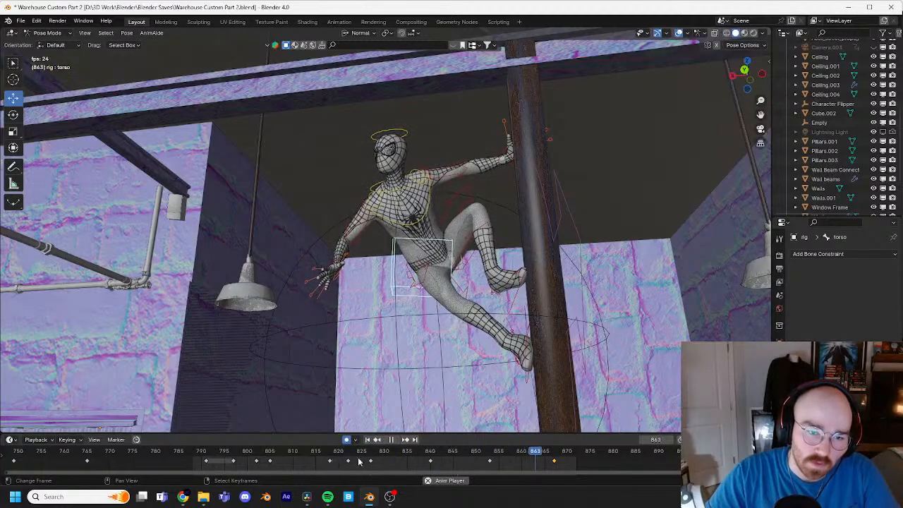
key("space")
left_click_drag(555, 463, 539, 461)
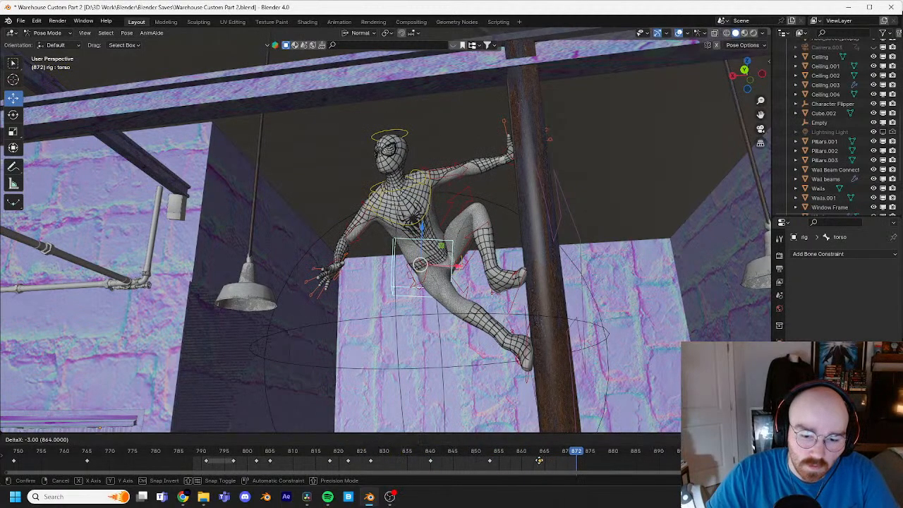
key("space")
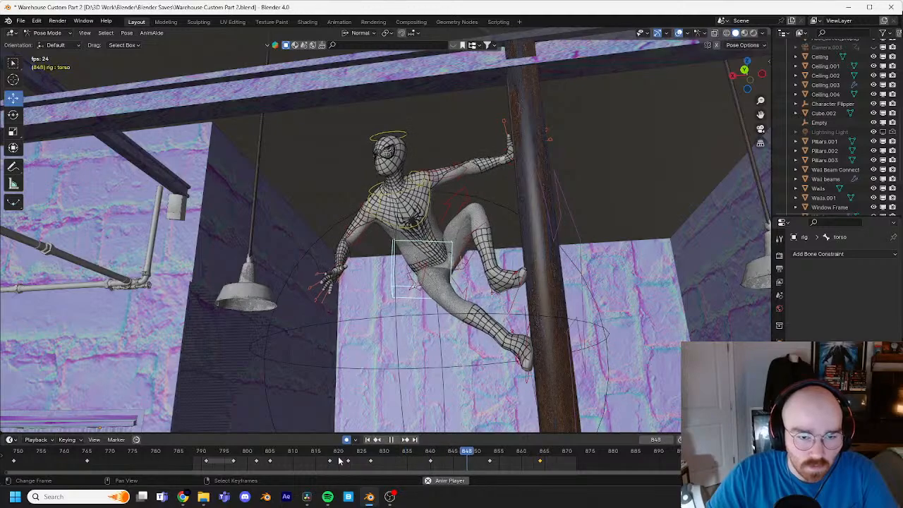
key("space")
Step: At frame 878, examine the character's pose on the pipe and the surrounding warehouse from several angles
left_click_drag(562, 452, 604, 460)
middle_click_drag(564, 323, 471, 284)
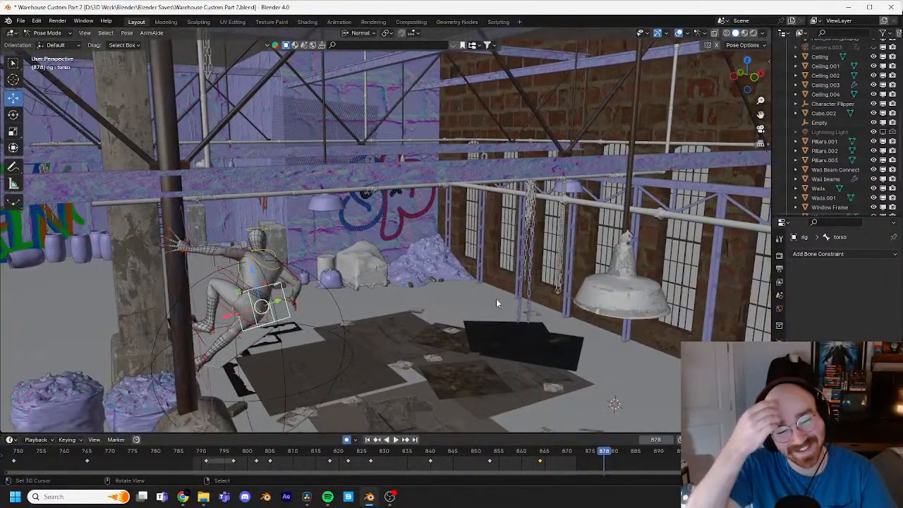
middle_click_drag(496, 299, 464, 271)
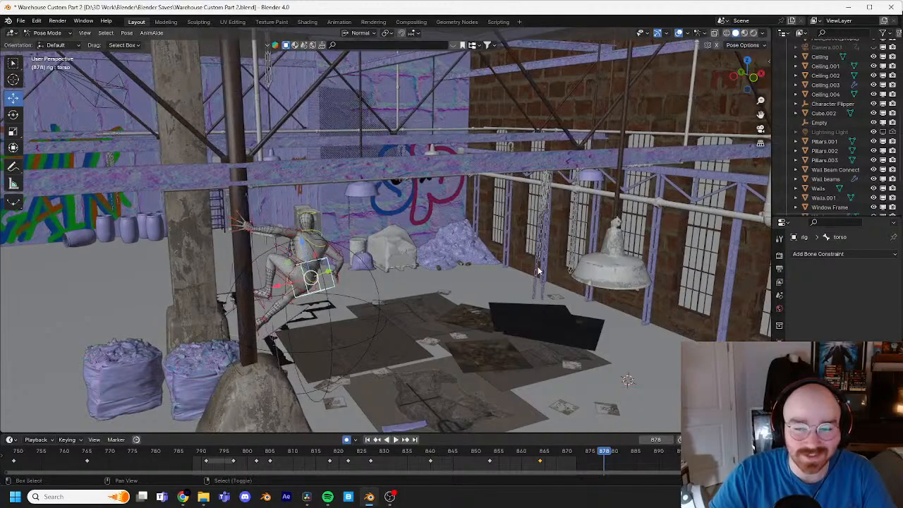
middle_click_drag(591, 268, 521, 271, "shift")
middle_click_drag(574, 259, 267, 271)
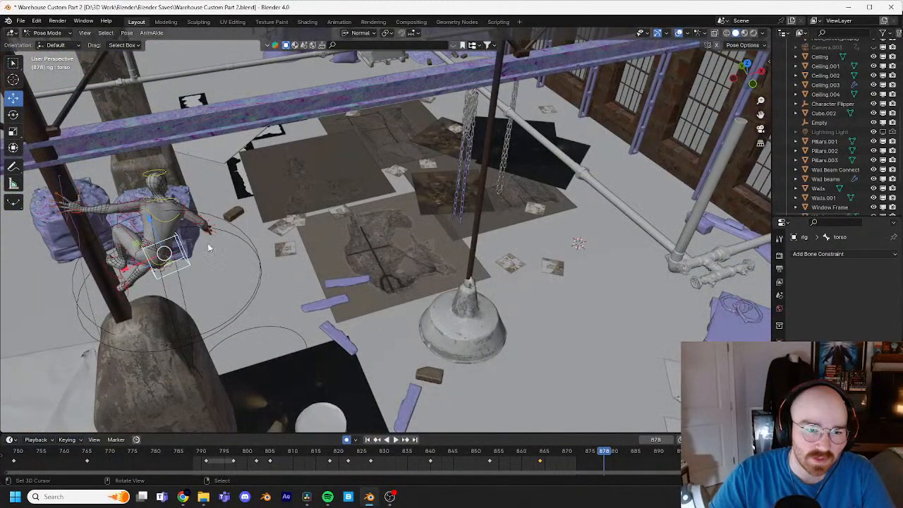
middle_click_drag(209, 247, 452, 236)
middle_click_drag(451, 237, 494, 232)
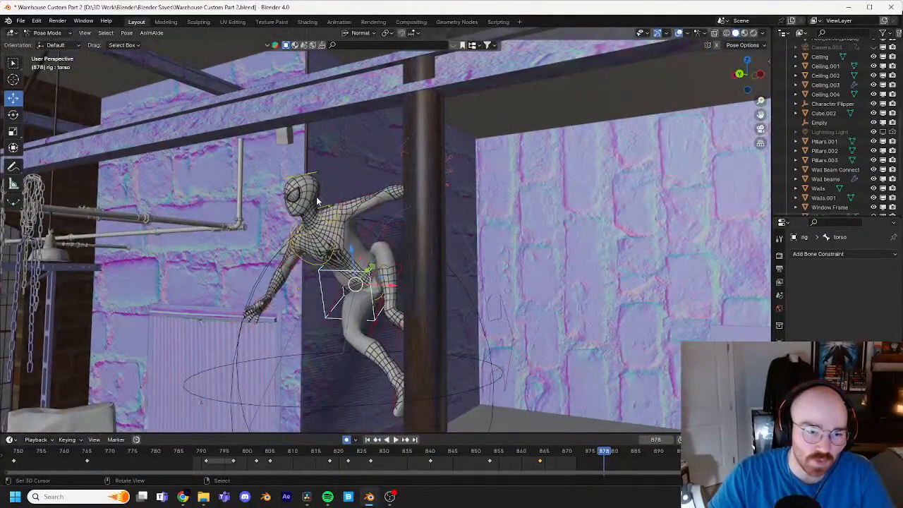
middle_click_drag(319, 256, 455, 236)
middle_click_drag(455, 236, 221, 219, "shift")
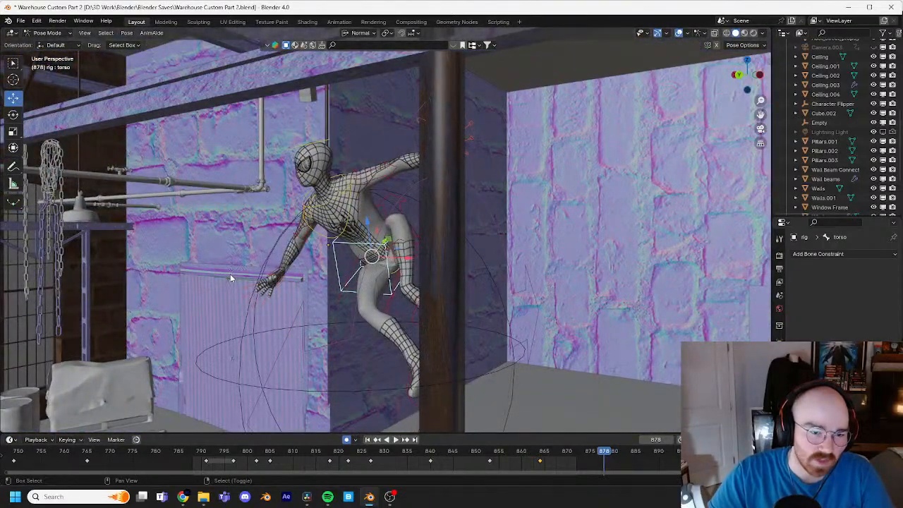
middle_click_drag(230, 274, 258, 252)
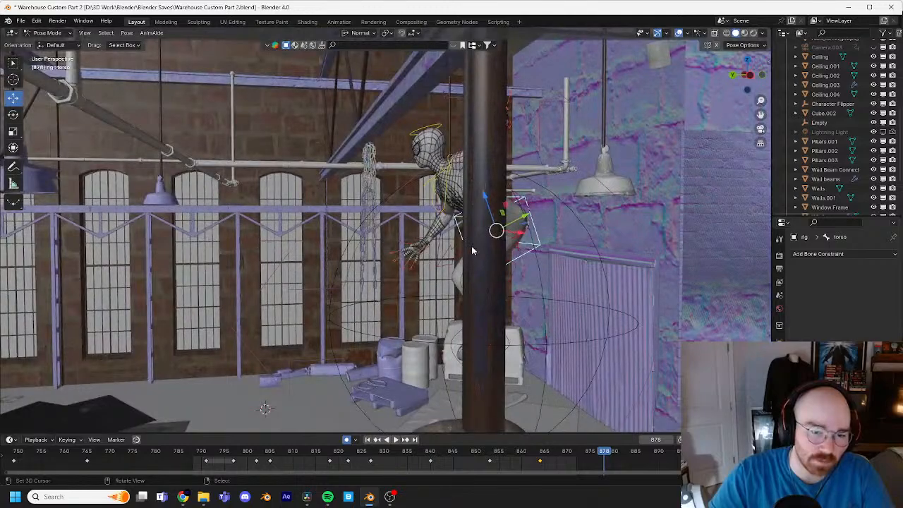
middle_click_drag(412, 201, 291, 204)
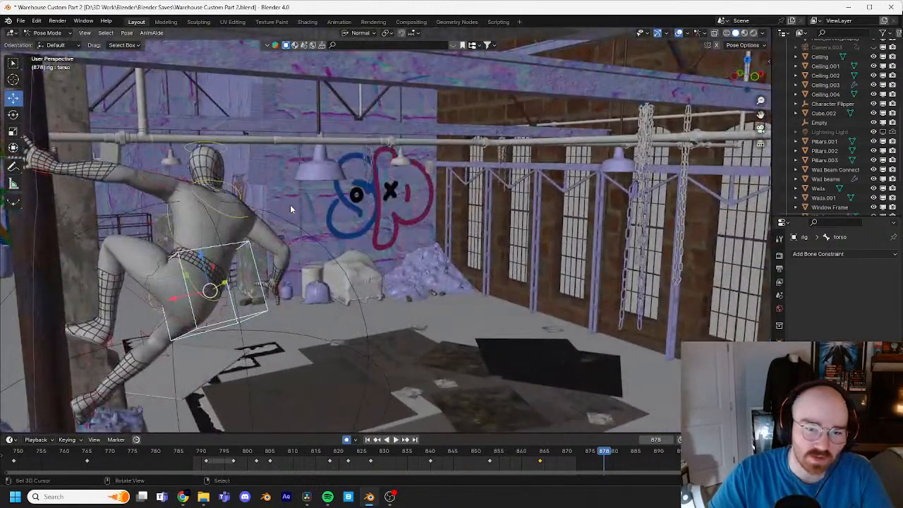
middle_click_drag(432, 228, 341, 223)
middle_click_drag(508, 296, 435, 296)
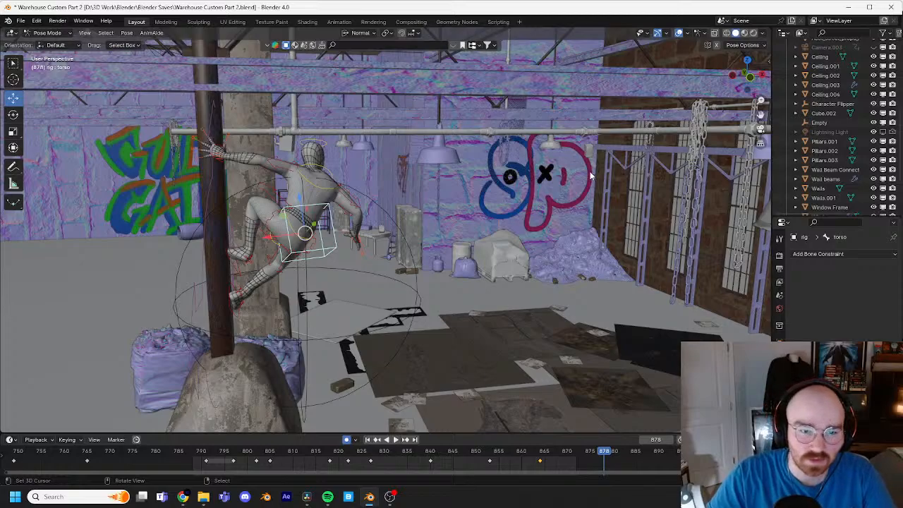
middle_click_drag(492, 192, 474, 203, "shift")
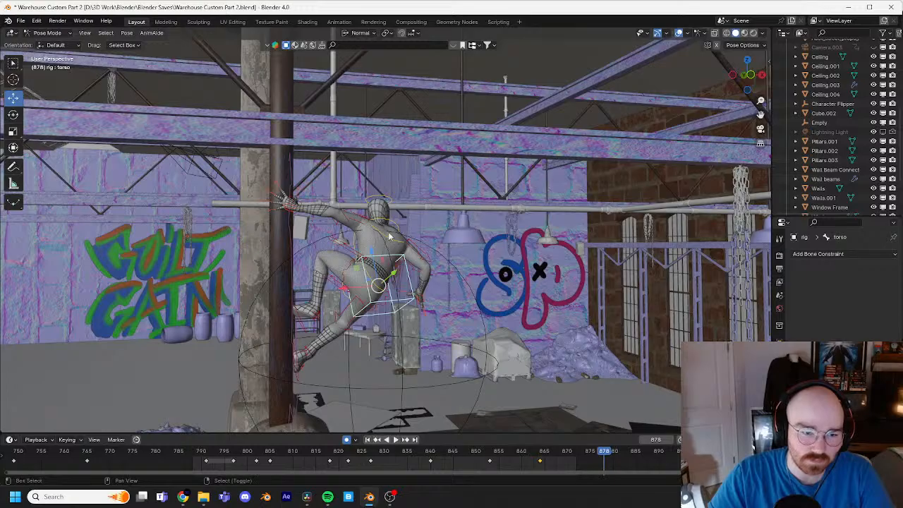
middle_click_drag(388, 232, 398, 409, "shift")
Step: Show the whole animation range in the timeline, review the motion from around frame 104, and return to frame 878
scroll(250, 198, "down", 3)
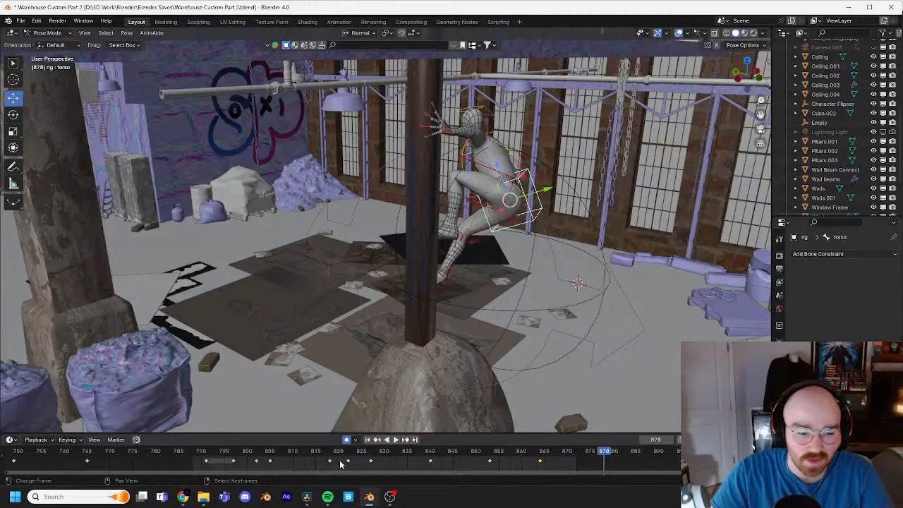
scroll(340, 460, "down", 7)
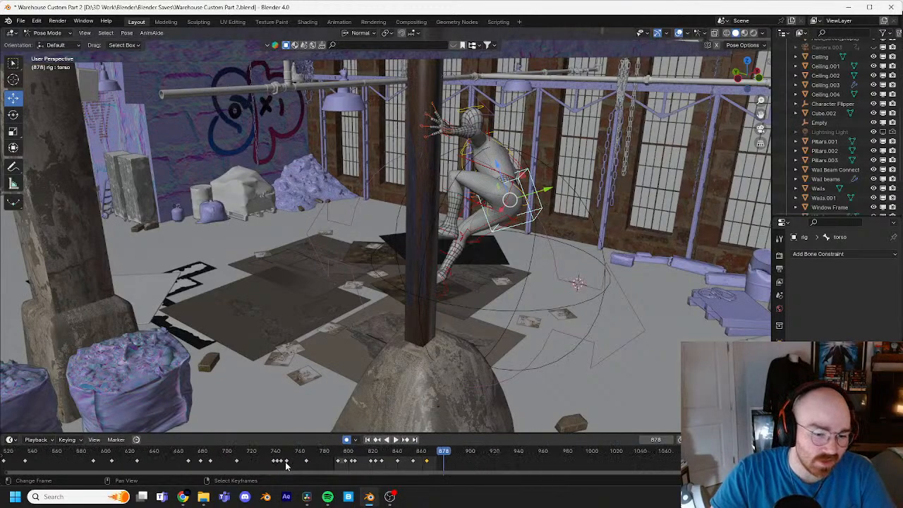
scroll(285, 462, "down", 8)
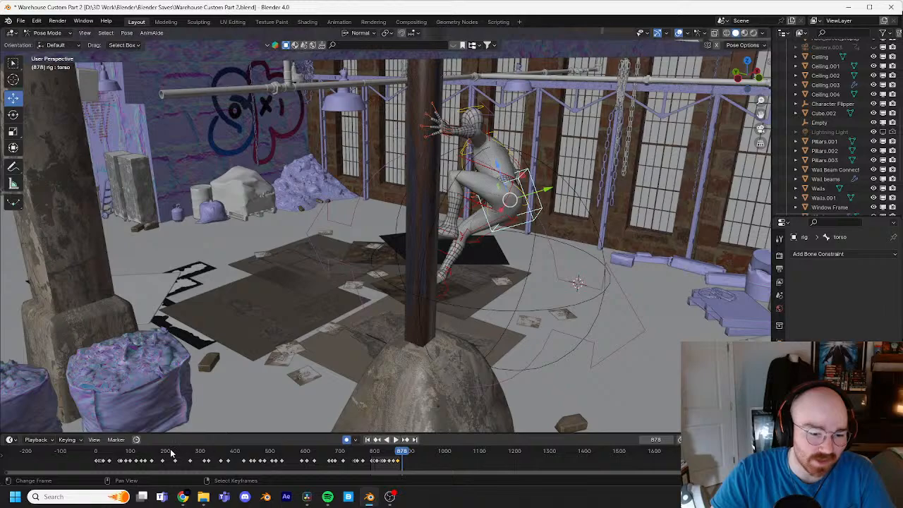
mouse_move(119, 454)
left_mouse_down()
mouse_move(92, 456)
mouse_move(132, 456)
left_mouse_up()
key("space")
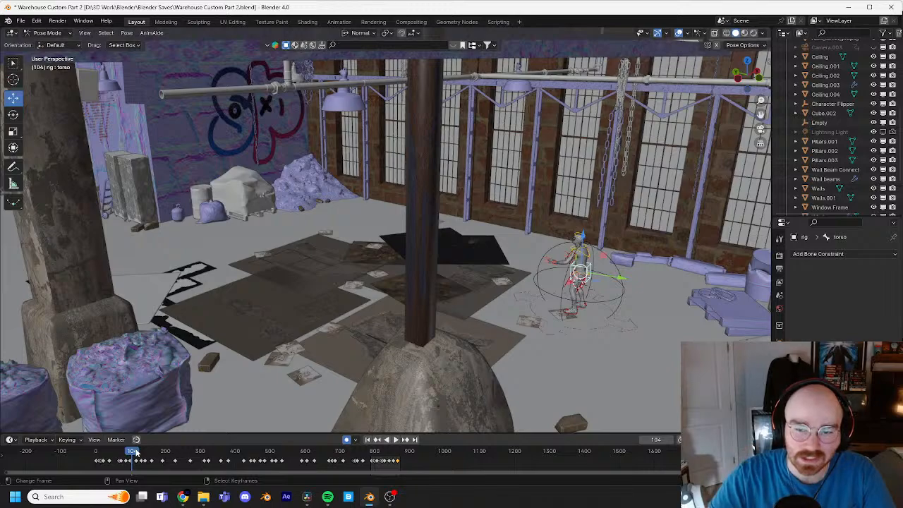
left_click_drag(132, 455, 403, 458)
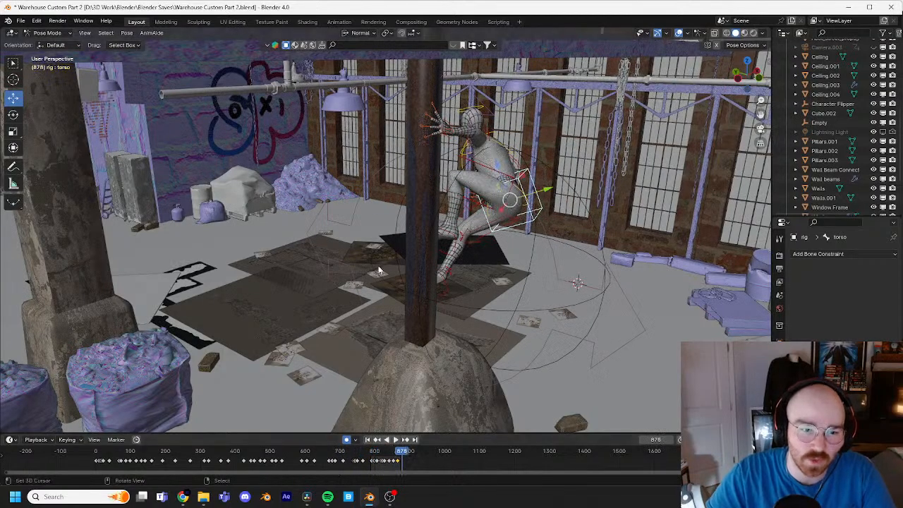
mouse_move(379, 270)
middle_mouse_down()
mouse_move(347, 256)
mouse_move(373, 248)
mouse_move(370, 273)
middle_mouse_up()
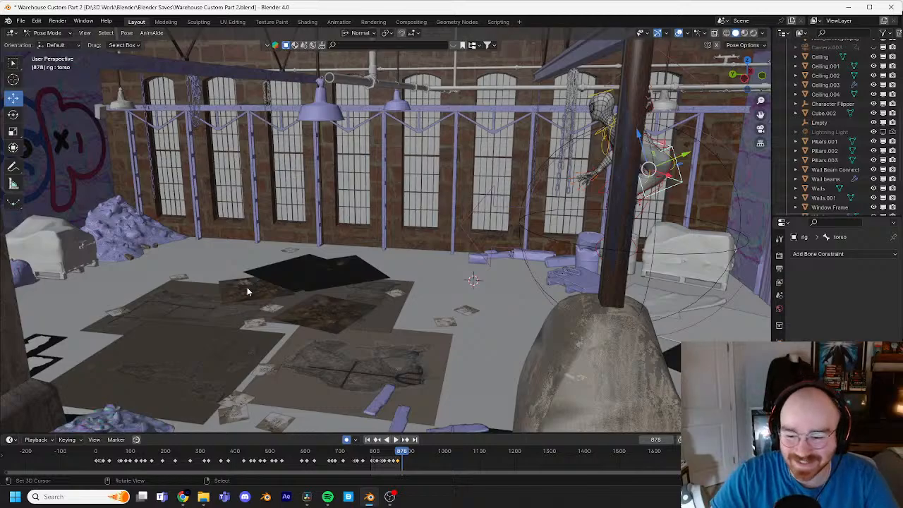
Step: Replay the landing on the pipe from around frame 794, and advance to frame 993
middle_click_drag(385, 305, 458, 257)
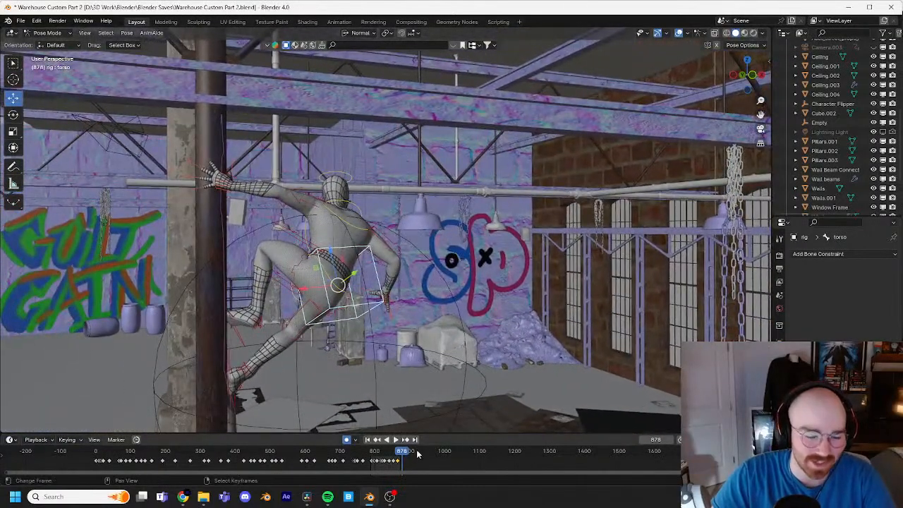
key("space")
left_click_drag(411, 456, 375, 458)
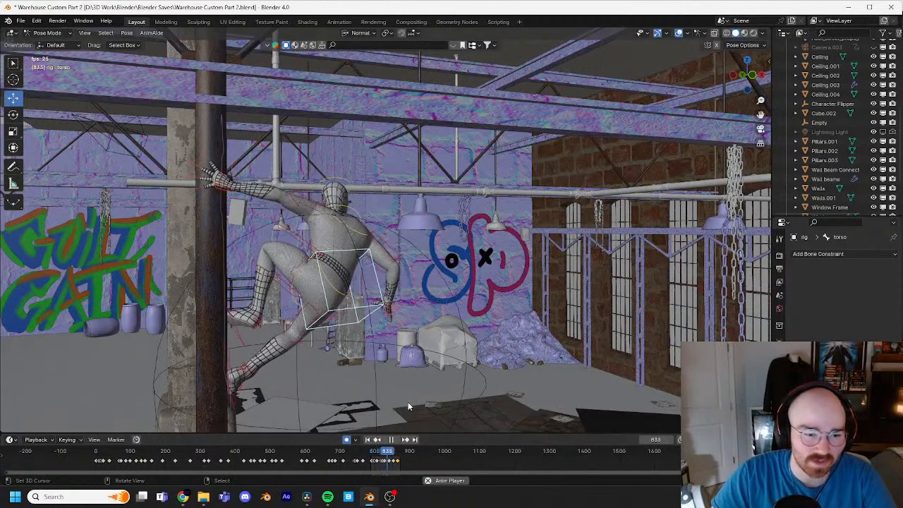
key("Escape")
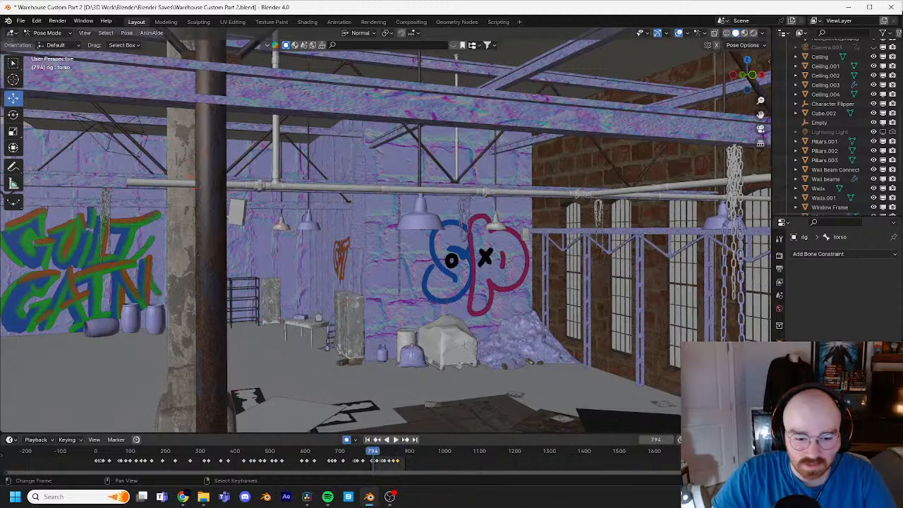
left_click(396, 440)
left_click(398, 455)
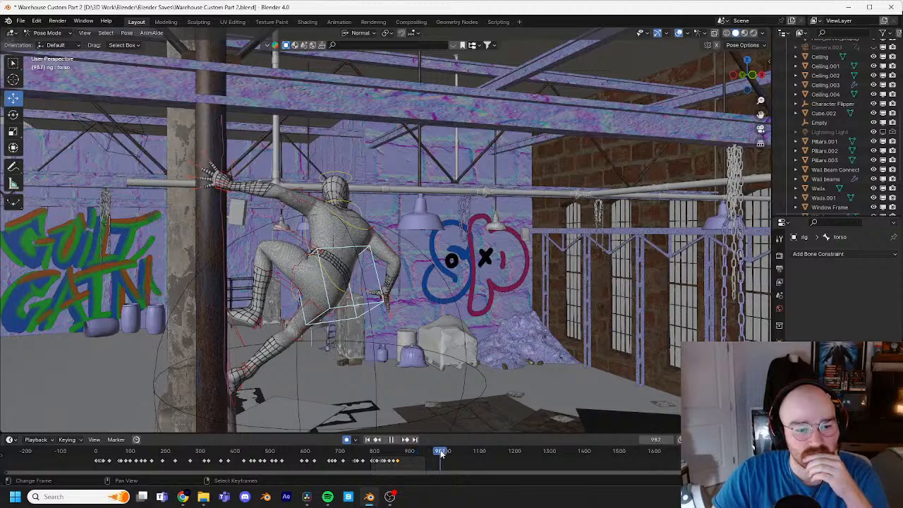
key("space")
Step: Examine the character on the pipe and the surrounding beams, hanging lamps, pipes and walls from several angles for the next move
middle_click_drag(454, 350, 424, 325, "shift")
scroll(413, 338, "down", 3)
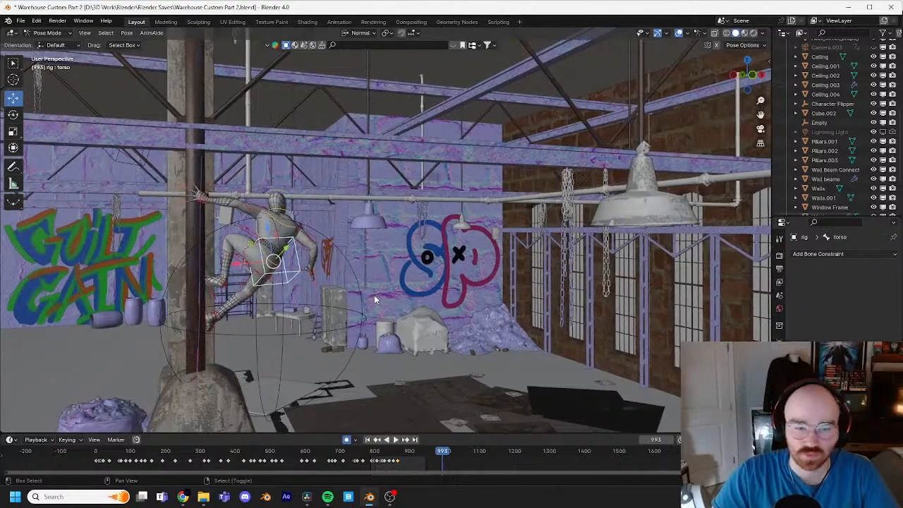
middle_click_drag(374, 295, 425, 286, "shift")
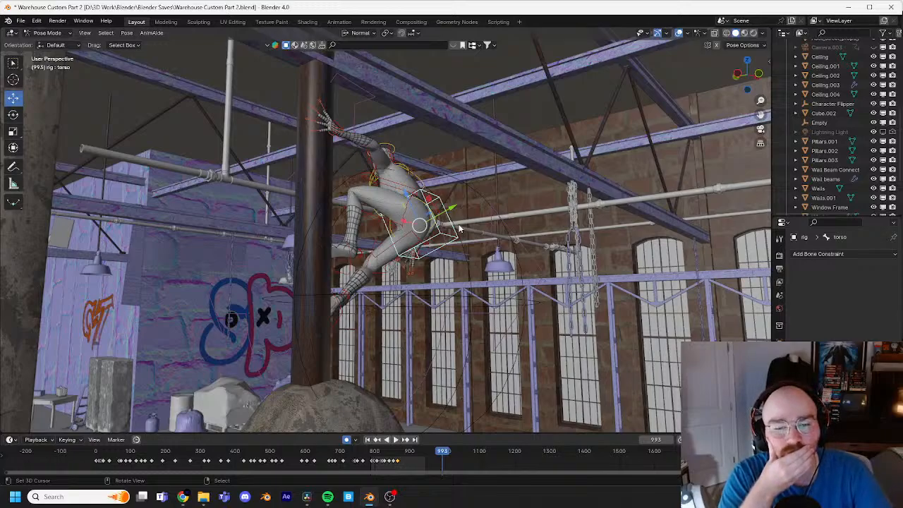
middle_click_drag(469, 214, 522, 188)
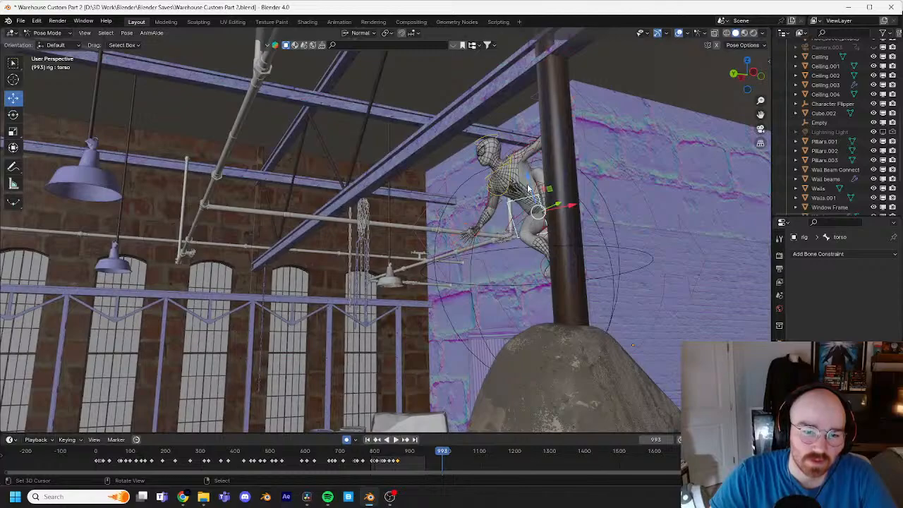
middle_click_drag(529, 192, 532, 206)
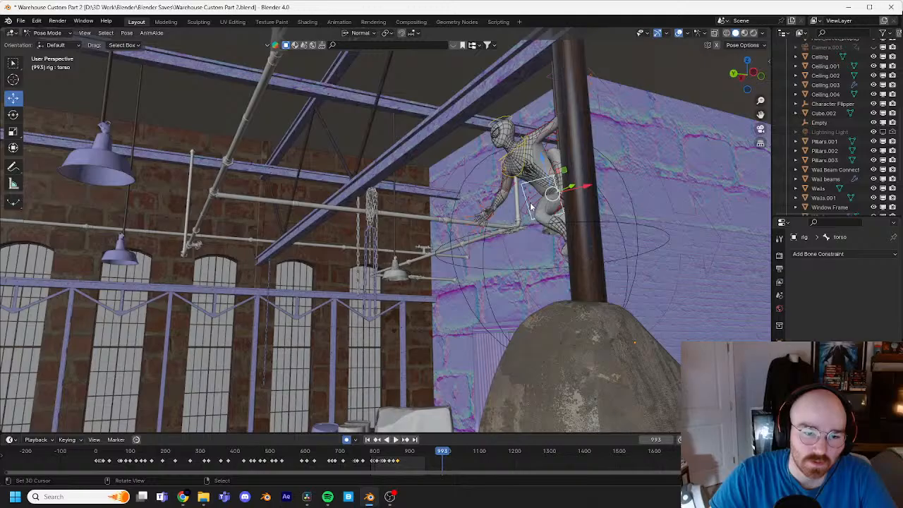
middle_click_drag(531, 206, 469, 219)
middle_click_drag(524, 213, 432, 240)
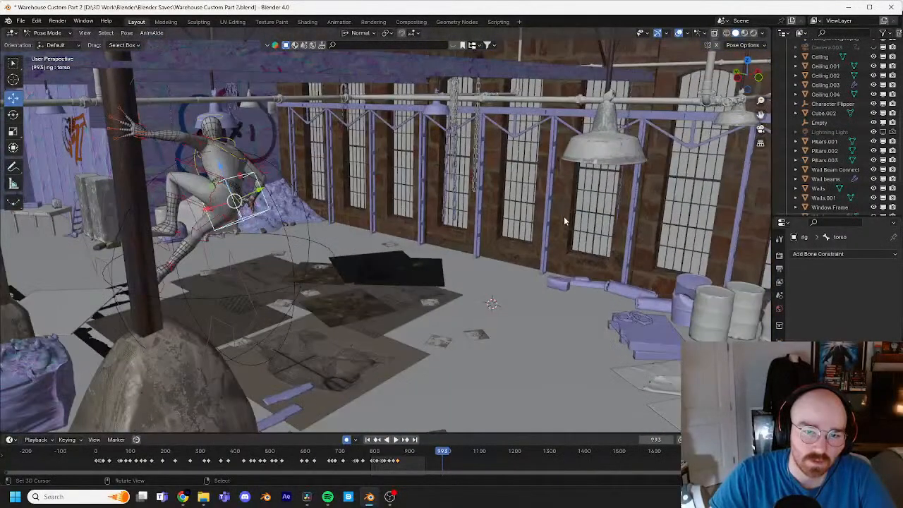
middle_click_drag(564, 221, 434, 205)
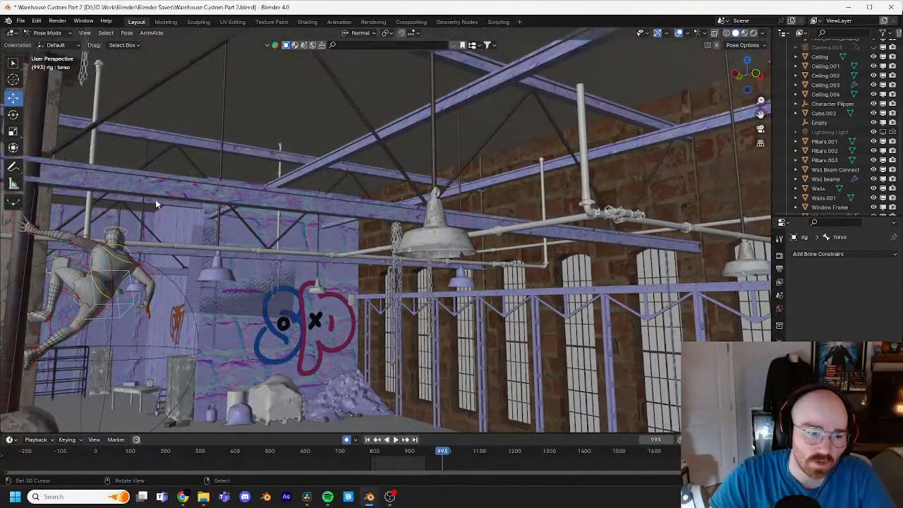
middle_click_drag(155, 203, 268, 210)
middle_click_drag(259, 305, 410, 231)
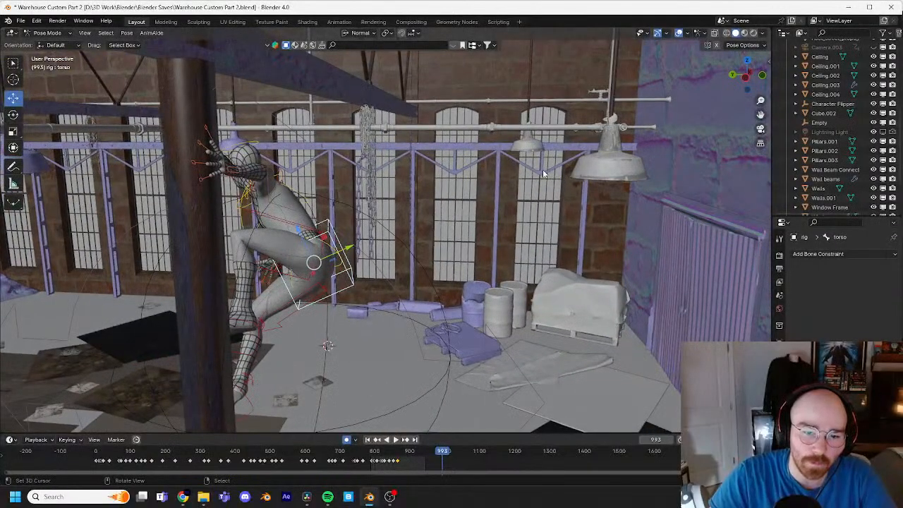
middle_click_drag(585, 169, 557, 178)
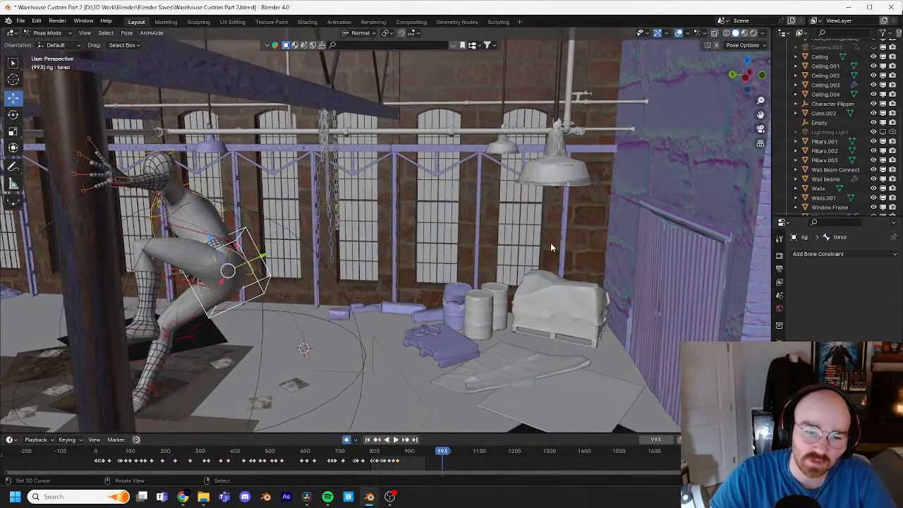
middle_click_drag(600, 204, 222, 242)
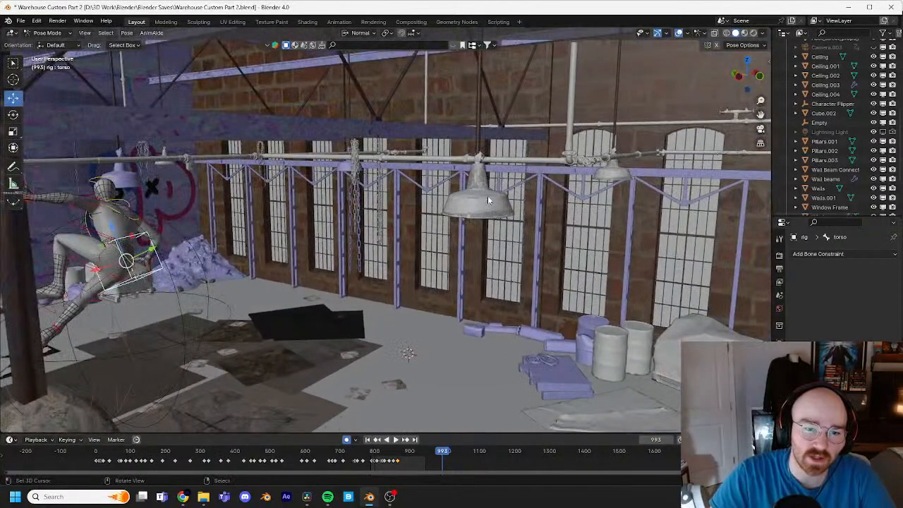
middle_click_drag(537, 205, 346, 222)
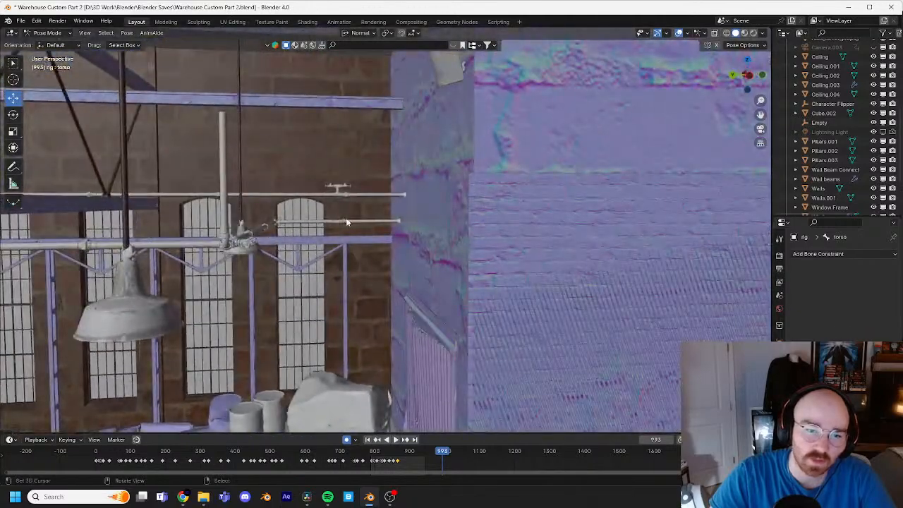
middle_click_drag(444, 187, 478, 176)
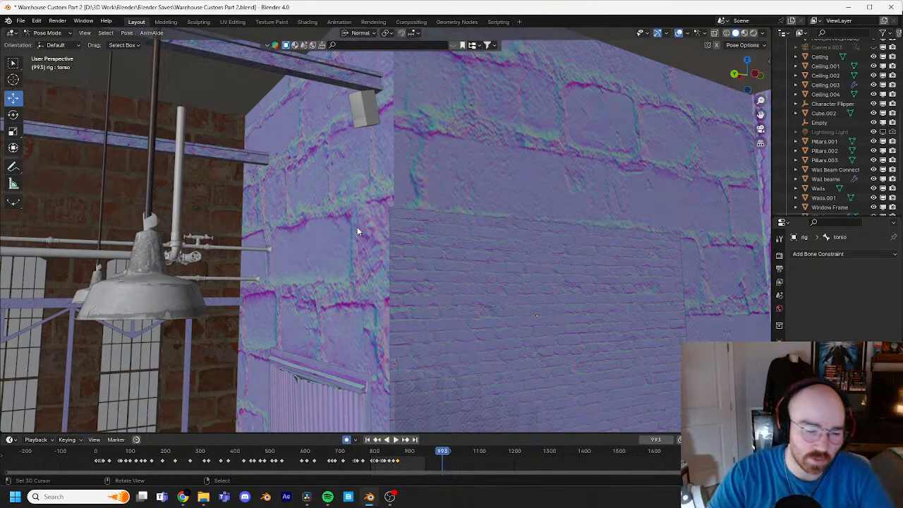
middle_click_drag(335, 224, 434, 263, "shift")
middle_click_drag(323, 418, 427, 346, "shift")
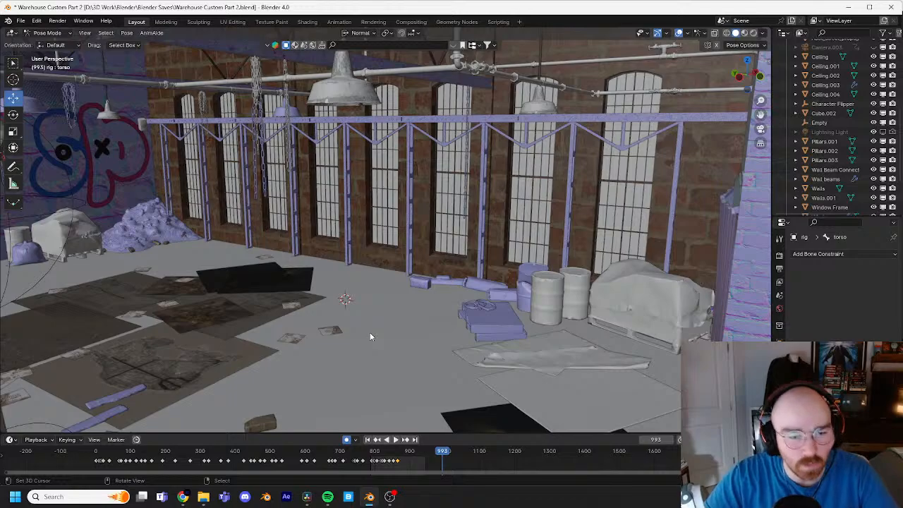
middle_click_drag(370, 337, 523, 305)
scroll(412, 286, "up", 5)
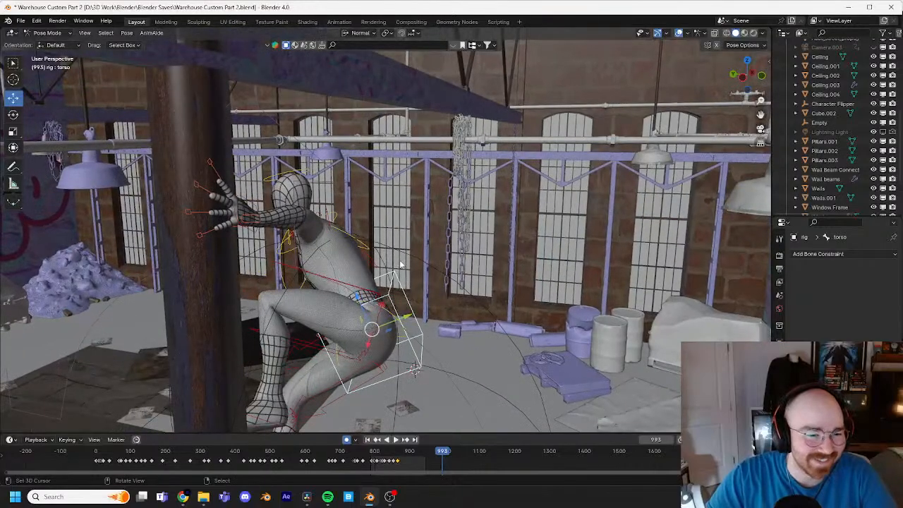
middle_click_drag(401, 265, 545, 263)
Step: Review the settling motion in a closer timeline range from around frame 800, and stop at frame 890
left_click(399, 455)
mouse_move(399, 456)
left_mouse_down()
mouse_move(374, 457)
mouse_move(403, 460)
left_mouse_up()
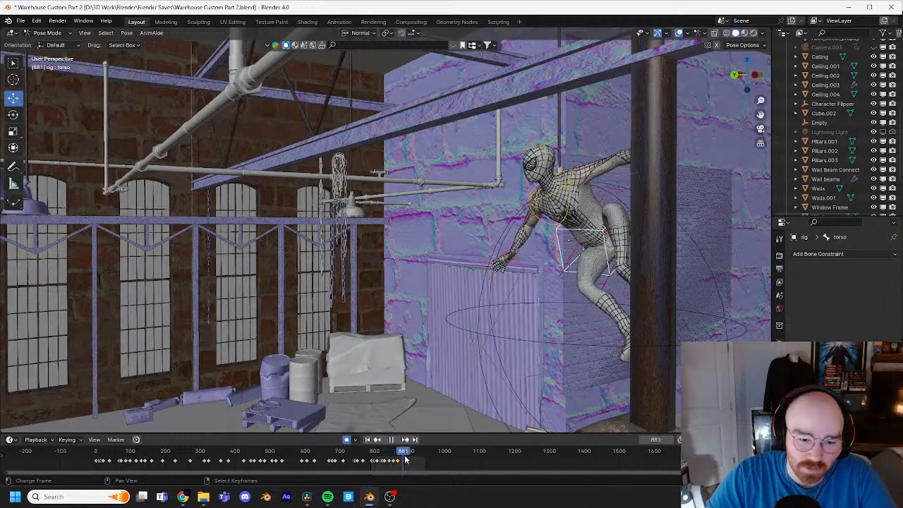
scroll(428, 458, "up", 7)
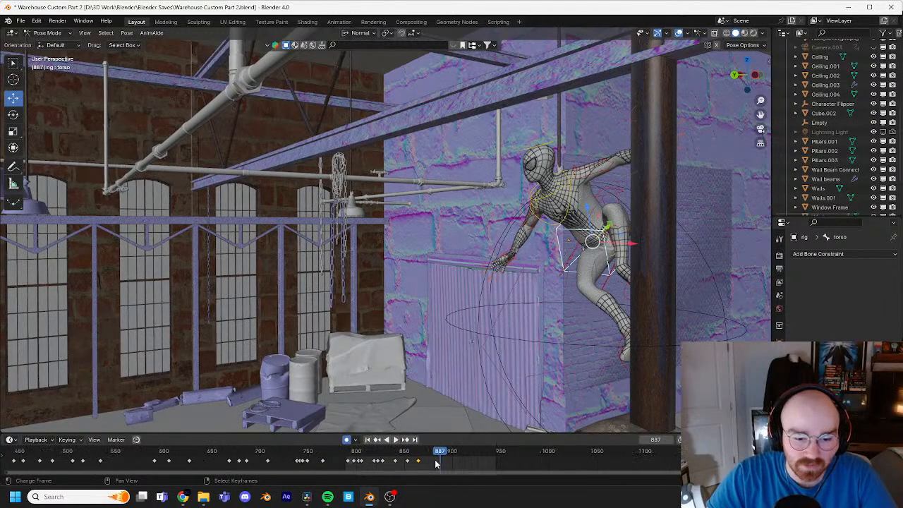
scroll(455, 465, "up", 2)
left_click(392, 457)
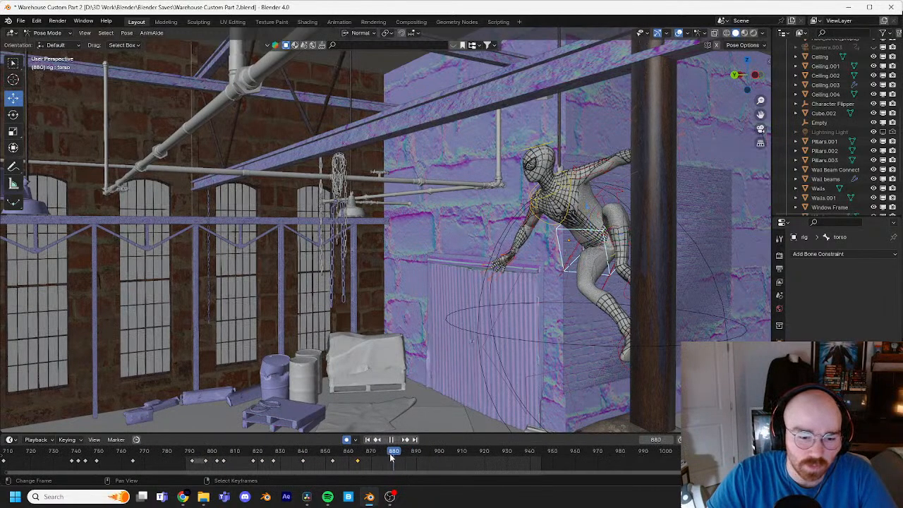
left_click_drag(351, 457, 216, 455)
key("space")
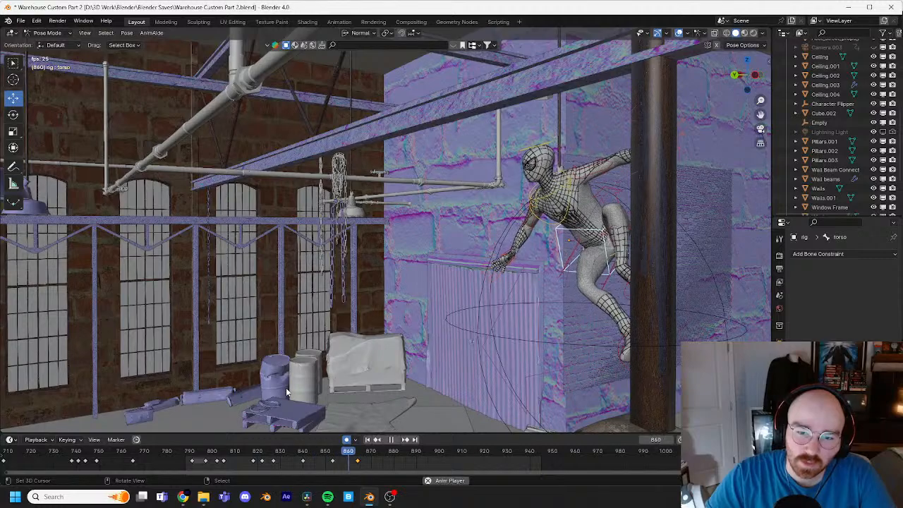
key("space")
key("space")
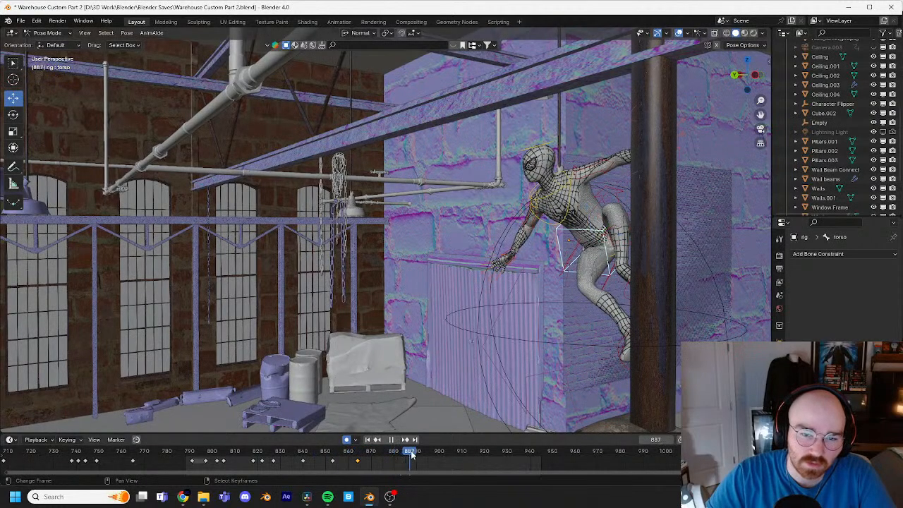
left_click_drag(418, 455, 417, 455)
left_click(417, 455)
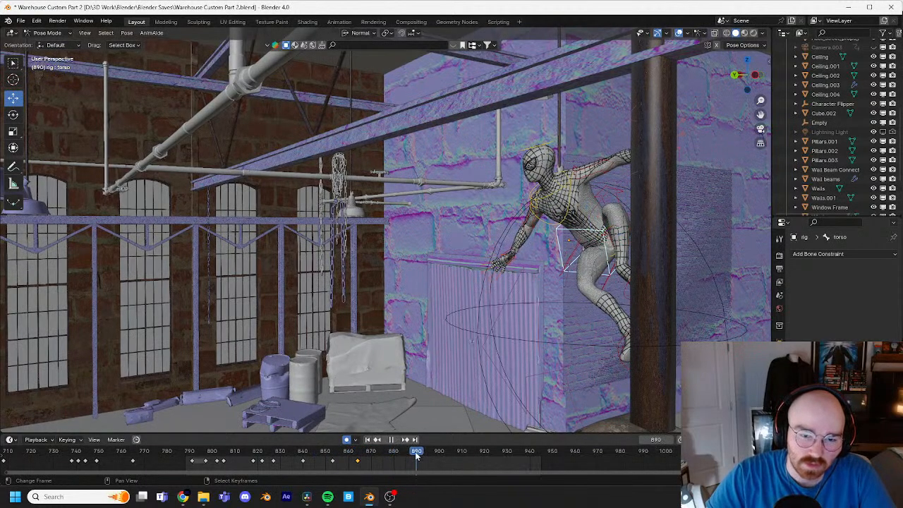
Step: Key the current pose on all of the rig's bones at frame 890
middle_click_drag(607, 300, 509, 307, "shift")
scroll(479, 321, "up", 3)
scroll(478, 276, "down", 4)
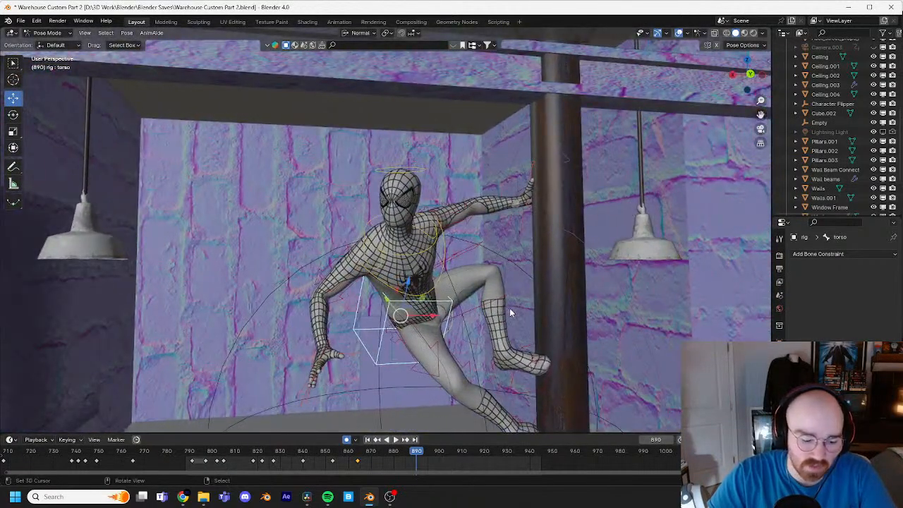
key("g")
left_click(459, 298)
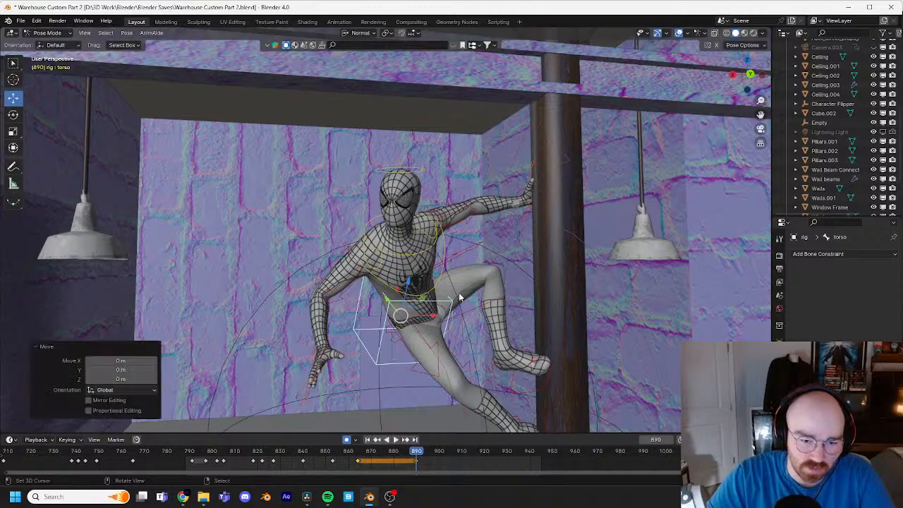
key("a")
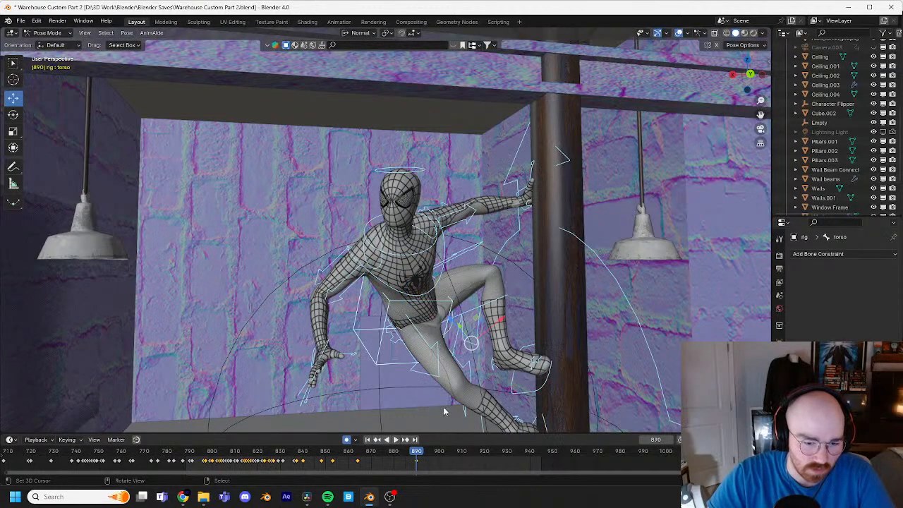
left_click(418, 464)
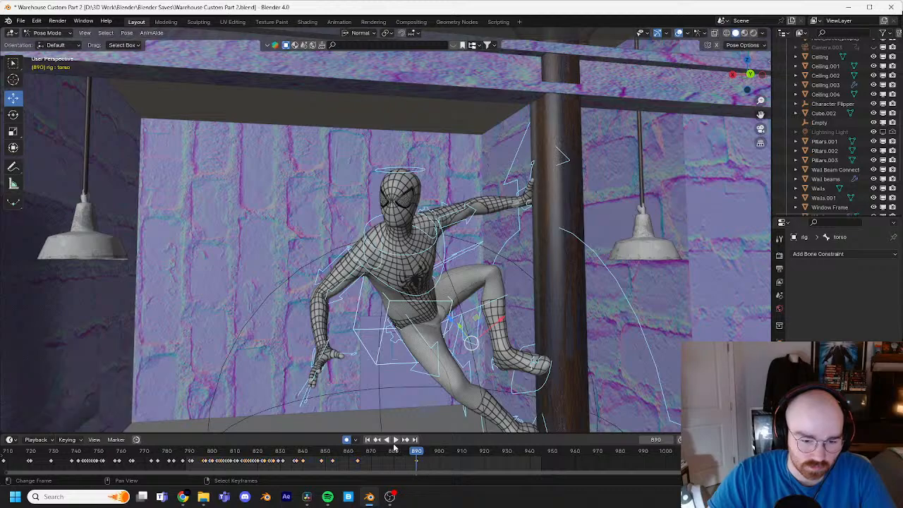
Step: At frame 876, raise the torso by about 0.045 m as an in-between pose
left_click(326, 354)
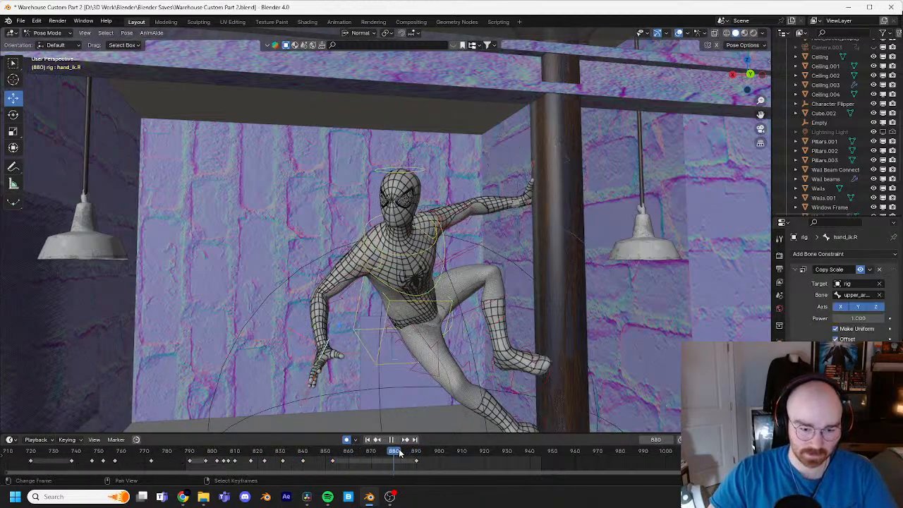
mouse_move(371, 452)
left_mouse_down()
mouse_move(308, 452)
mouse_move(368, 456)
left_mouse_up()
left_click(394, 303)
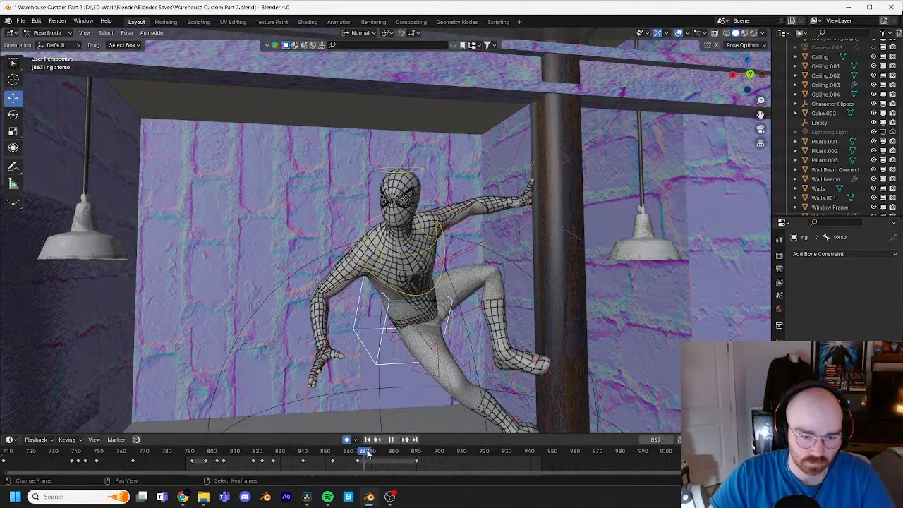
key("g")
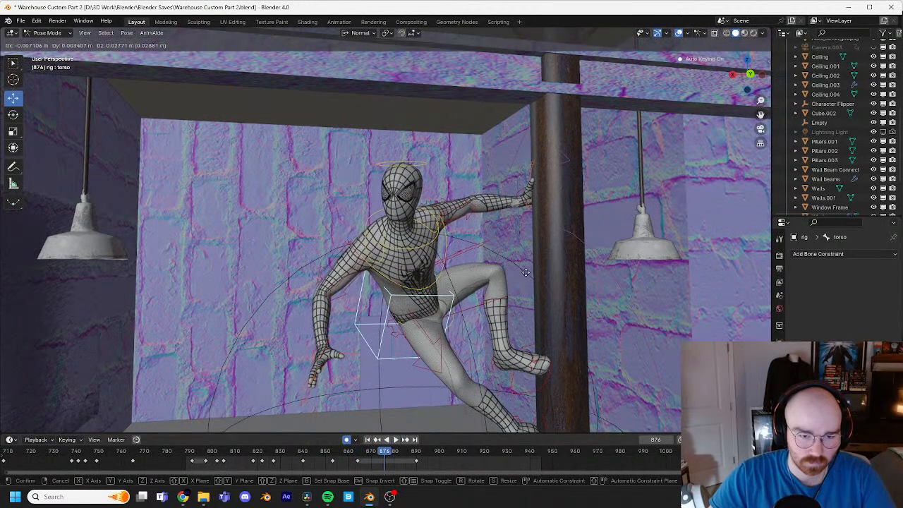
left_click(527, 274)
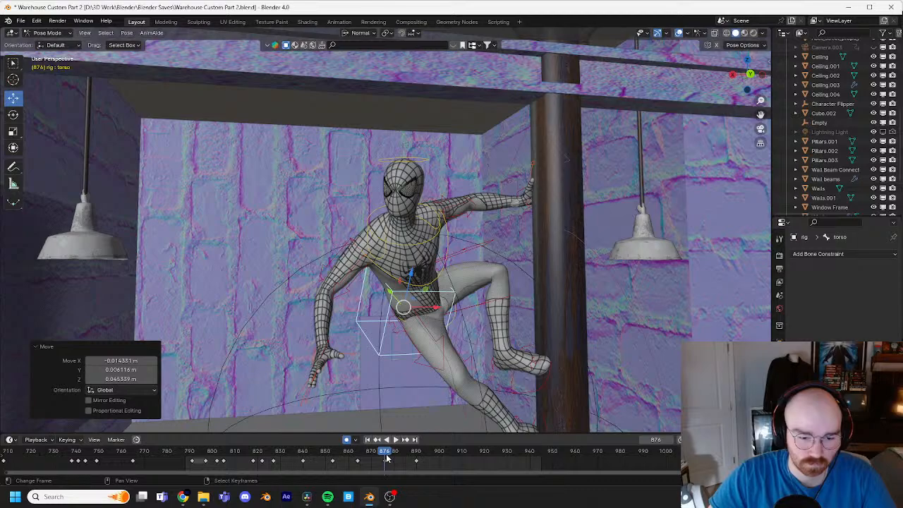
Step: Play and scrub through the torso's rise and fall between frames 863 and 890
key("space")
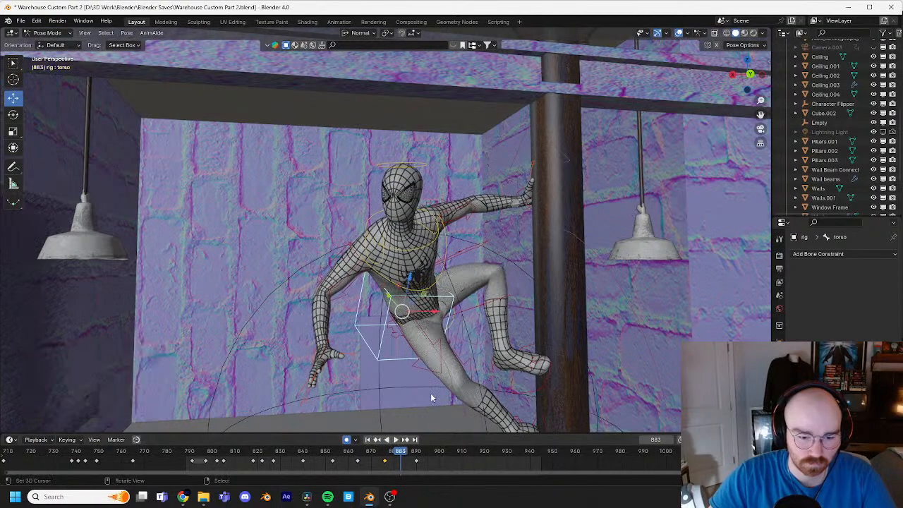
key("space")
left_click_drag(417, 456, 385, 453)
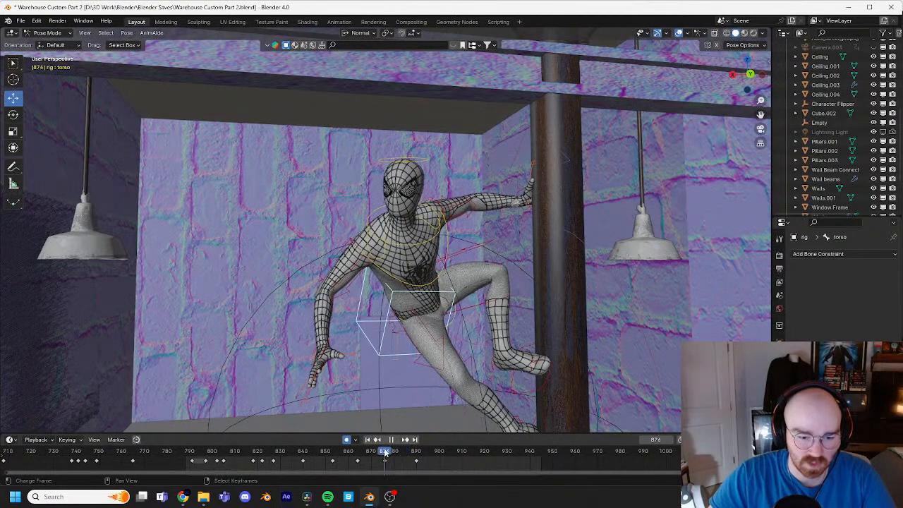
key("space")
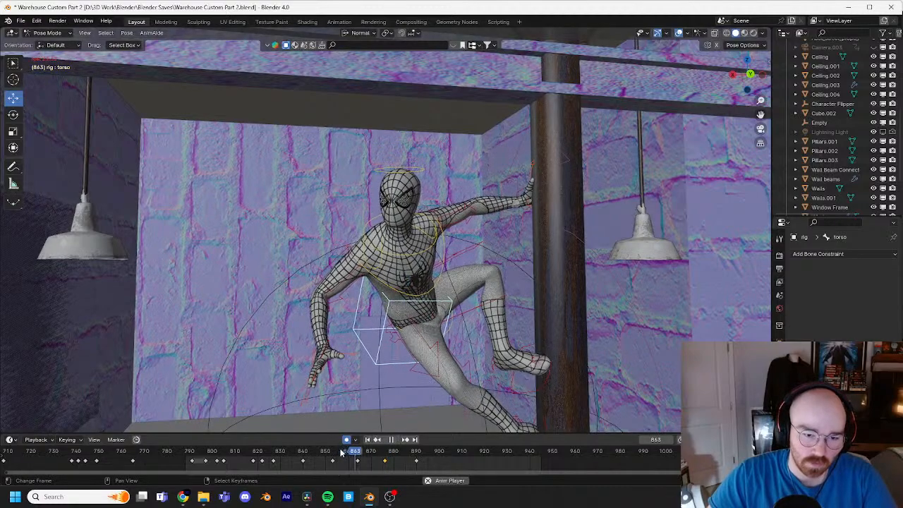
left_click(383, 457)
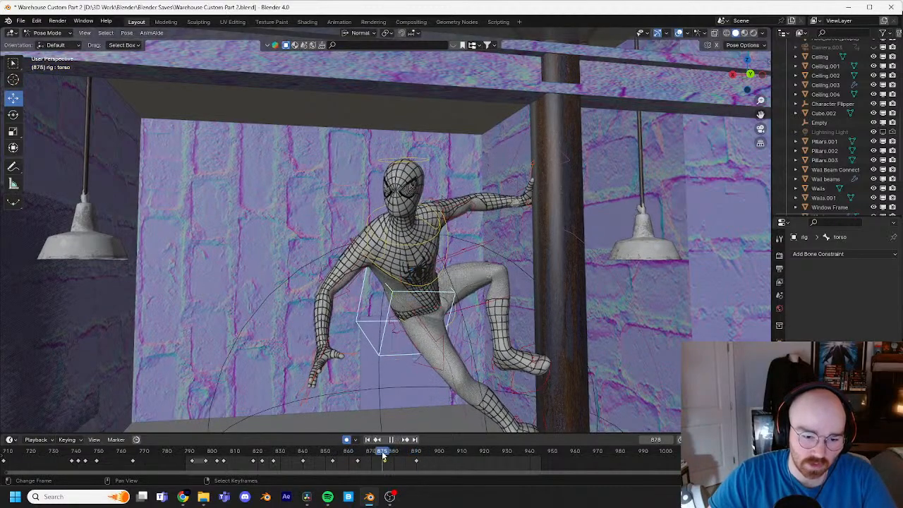
Step: At frame 876, move the right hand's IK control slightly away from the body and rotate the hand
left_click(326, 355)
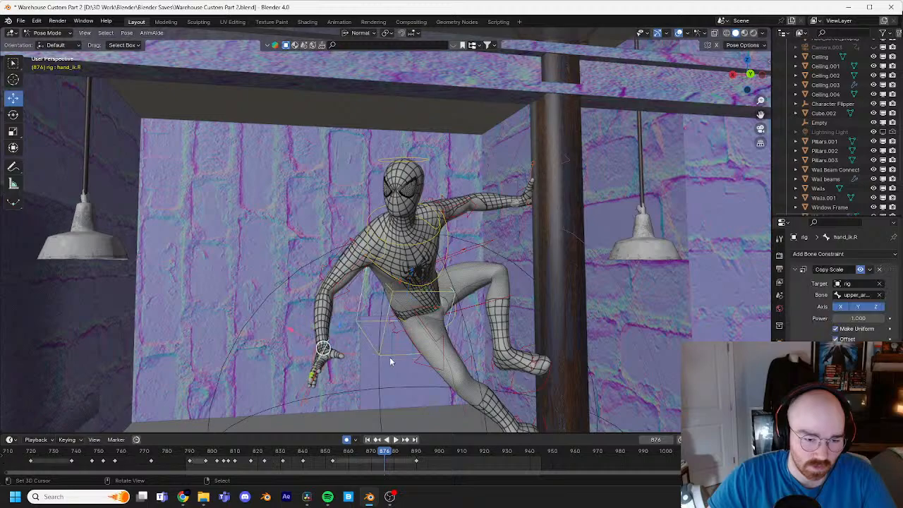
key("g")
left_click(319, 344)
key("r")
key("r")
left_click(389, 346)
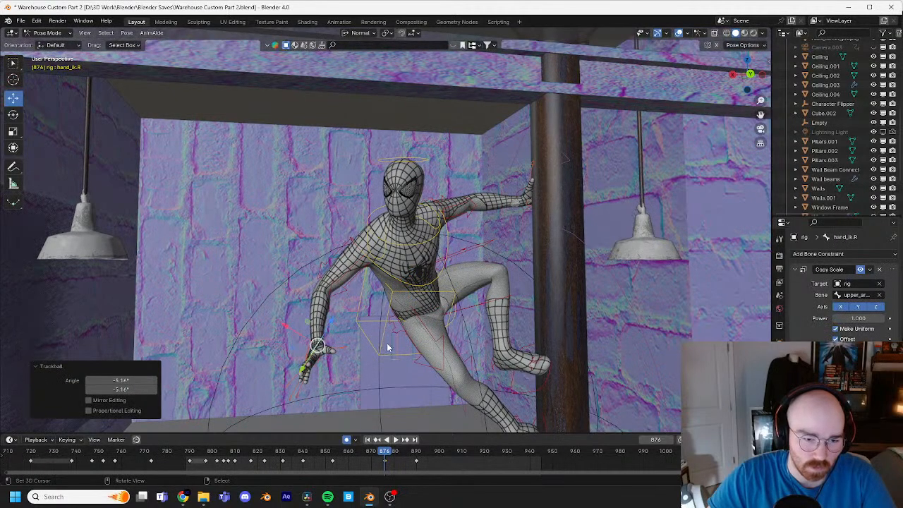
key("r")
left_click(389, 356)
Step: Rotate the right upper arm's IK control slightly at frame 876 and play back the arm motion
left_click(354, 283)
key("r")
key("r")
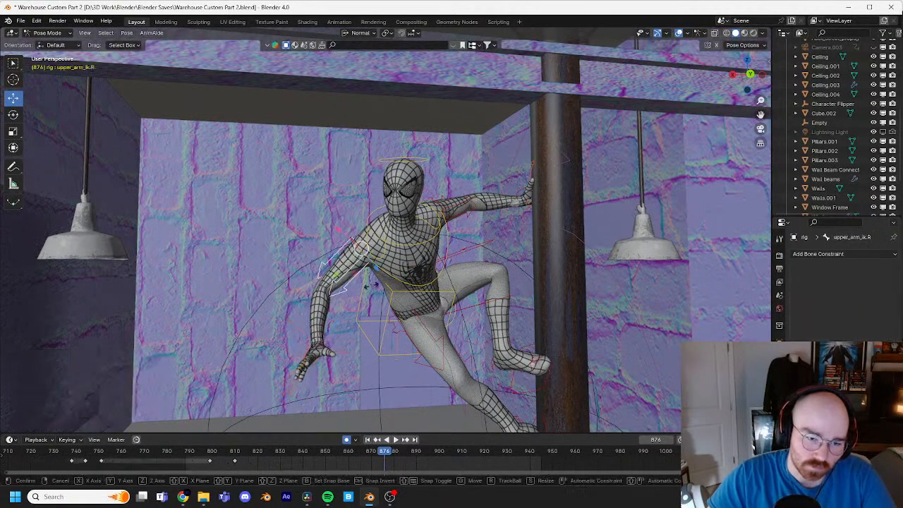
left_click(352, 282)
left_click_drag(384, 452, 297, 454)
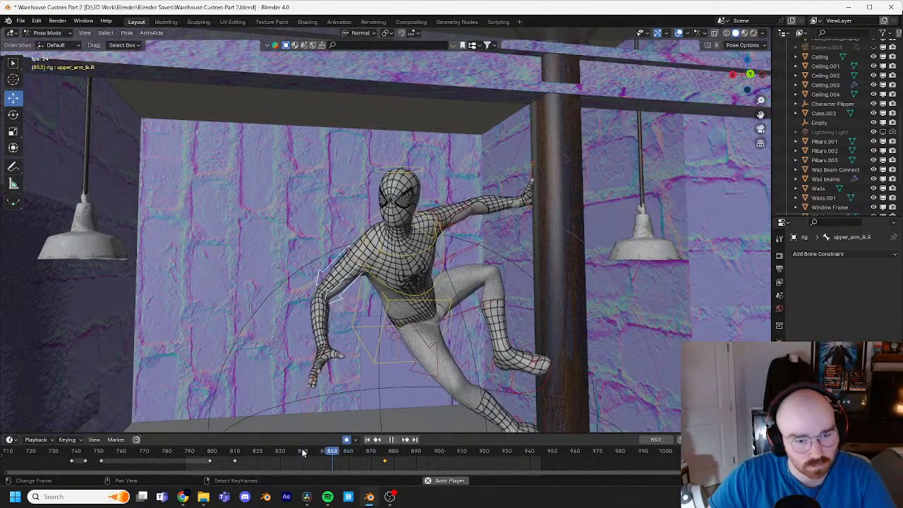
key("space")
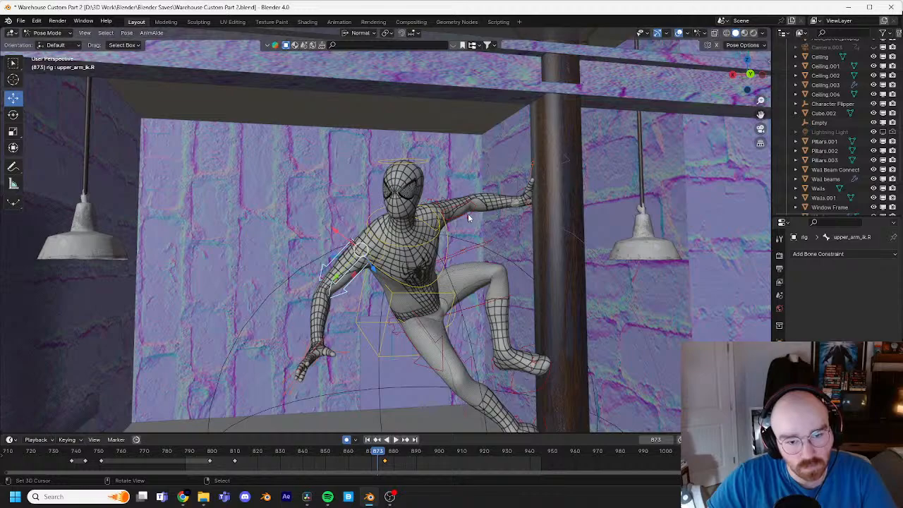
Step: Try rotating the left upper arm's IK control at frame 873, and undo the rotation
key("r")
key("r")
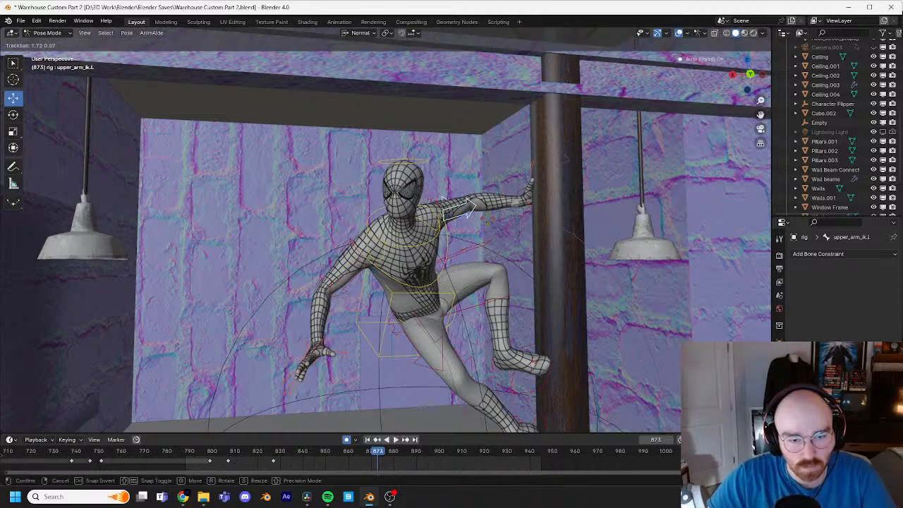
left_click(424, 407)
left_click_drag(378, 455, 348, 458)
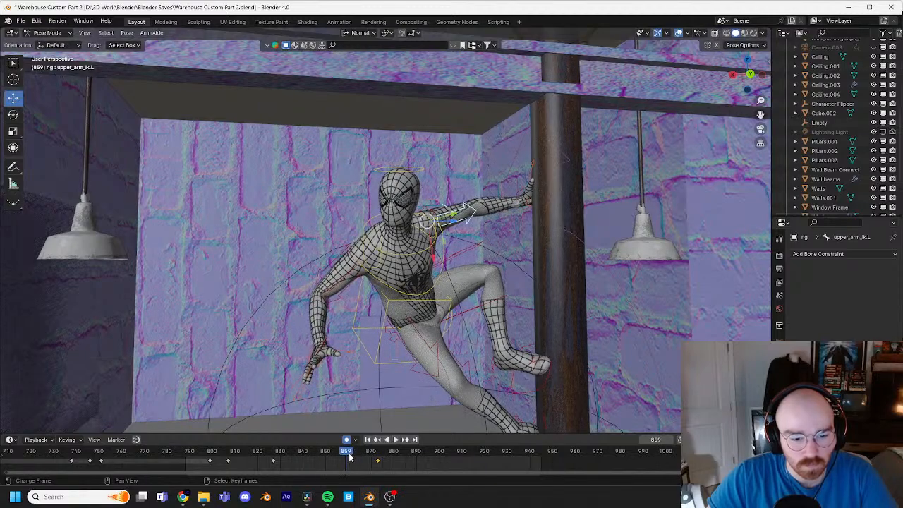
key("ctrl+z")
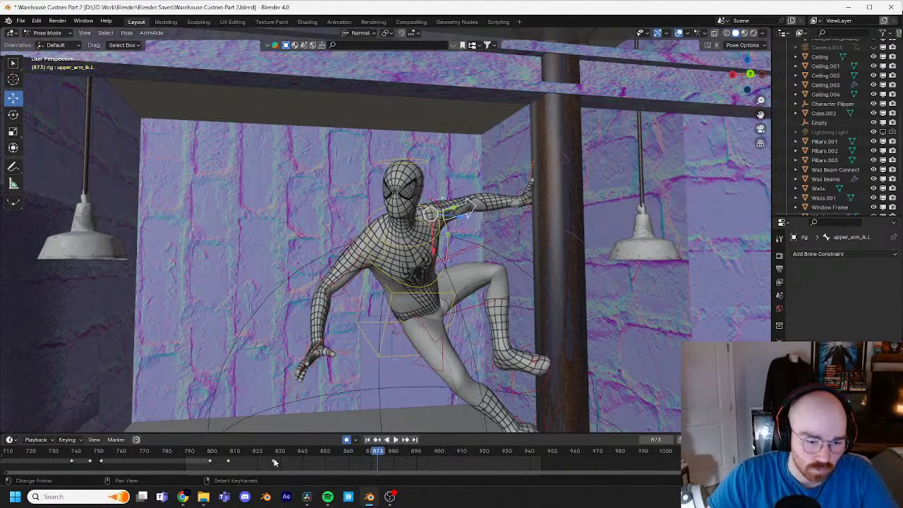
Step: Hold the left upper arm's pose by pasting its frame 827 keyframe at frame 864 and keying it at frame 890
left_click_drag(367, 452, 358, 451)
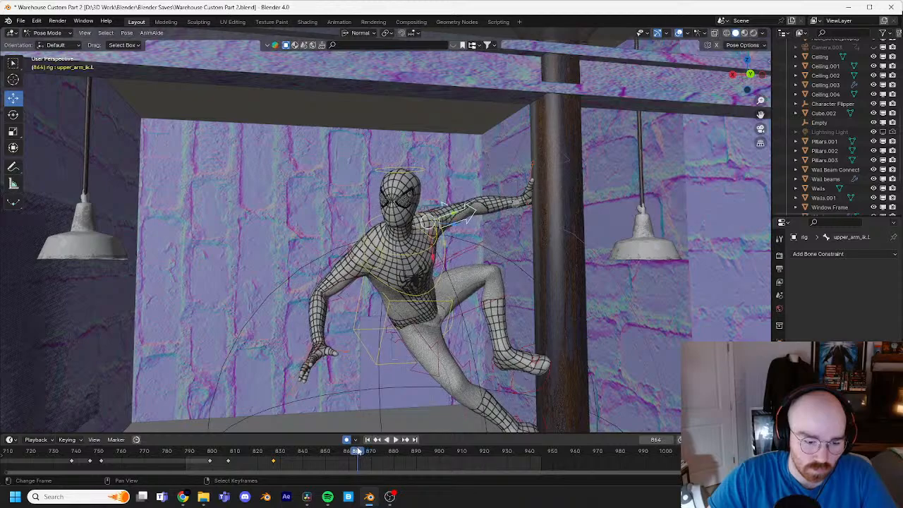
key("space")
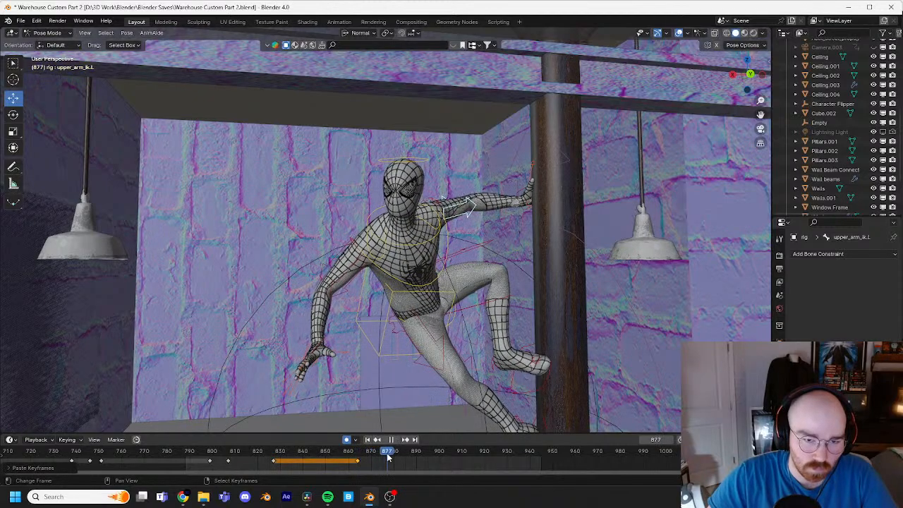
left_click(447, 298)
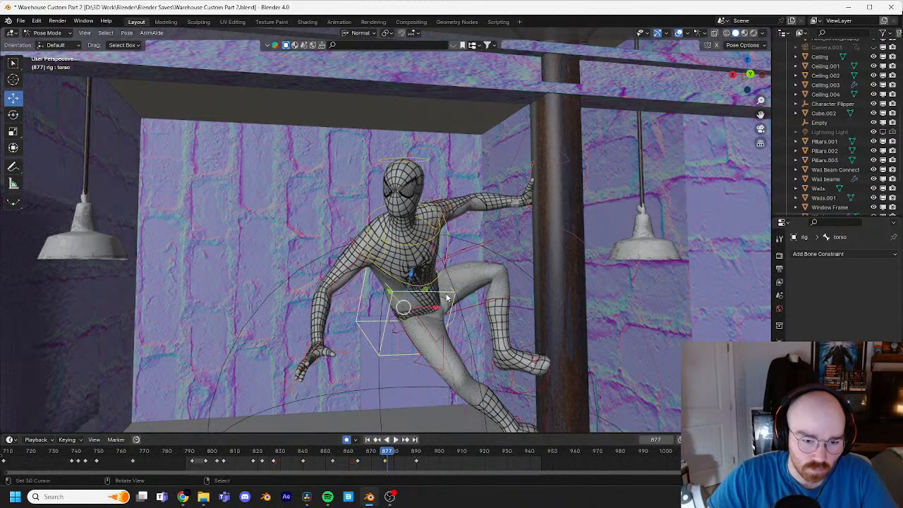
left_click(417, 456)
key("space")
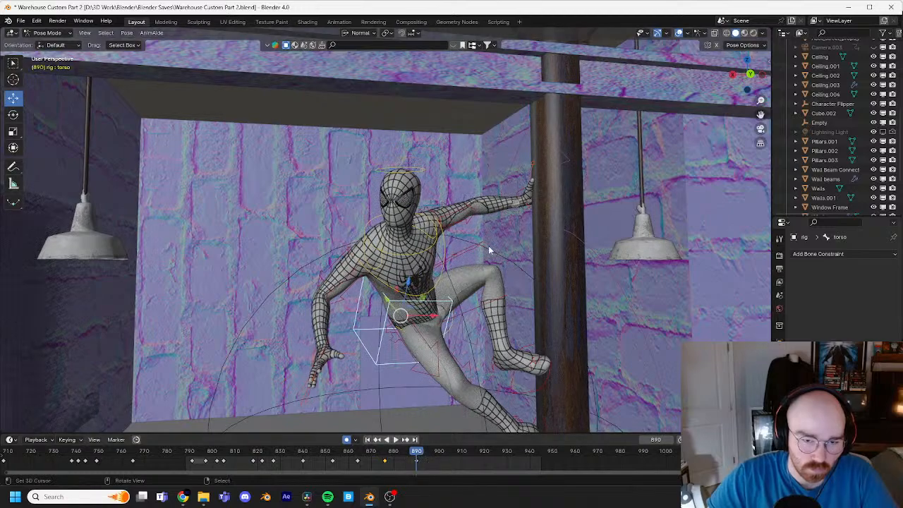
left_click(466, 220)
key("g")
left_click(496, 272)
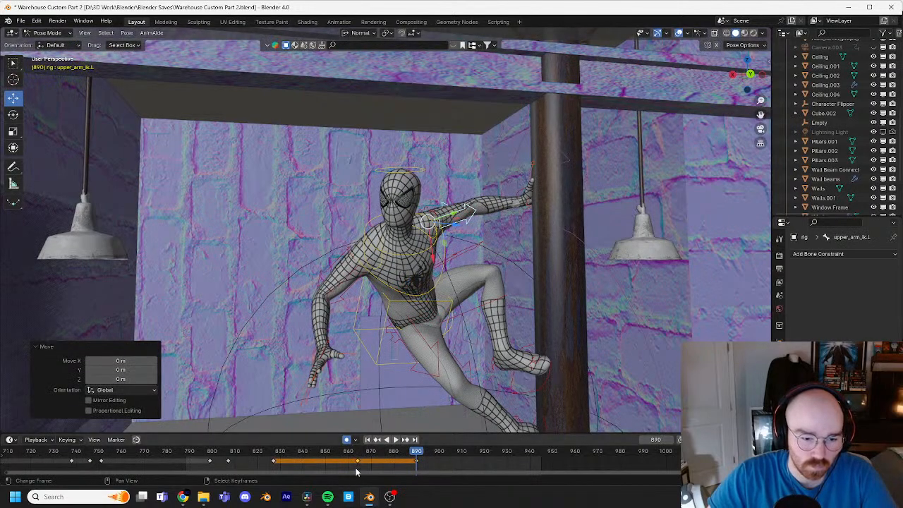
Step: At frame 877, rotate the left upper arm by about -18.9° and -2.29° with Trackball, and review the motion
left_click(357, 458)
key("space")
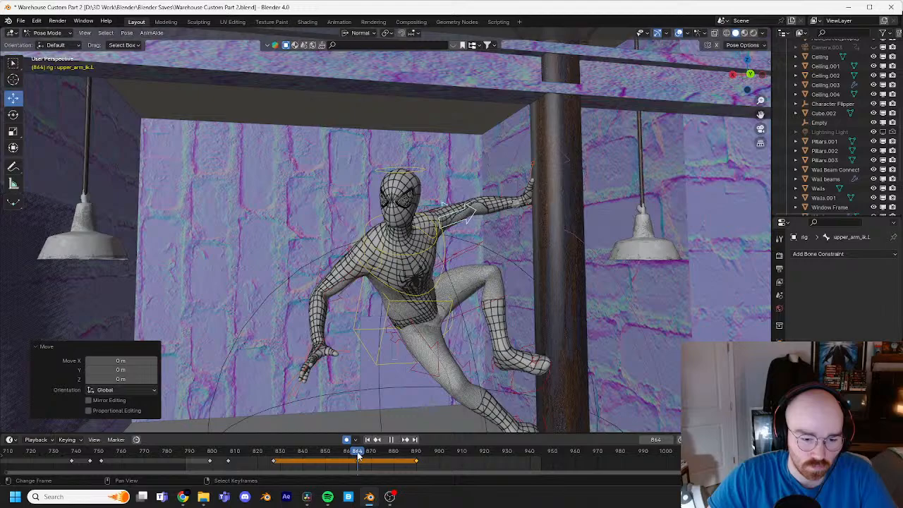
key("space")
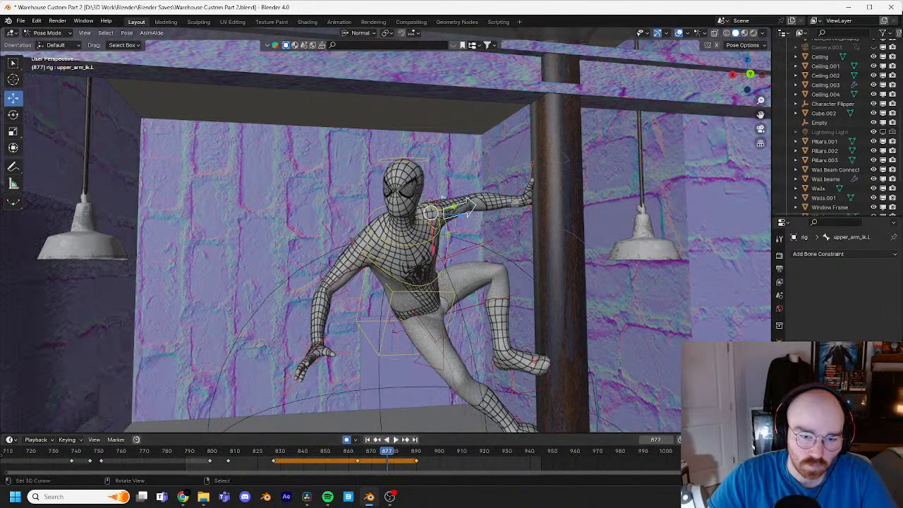
key("r")
key("r")
left_click(422, 339)
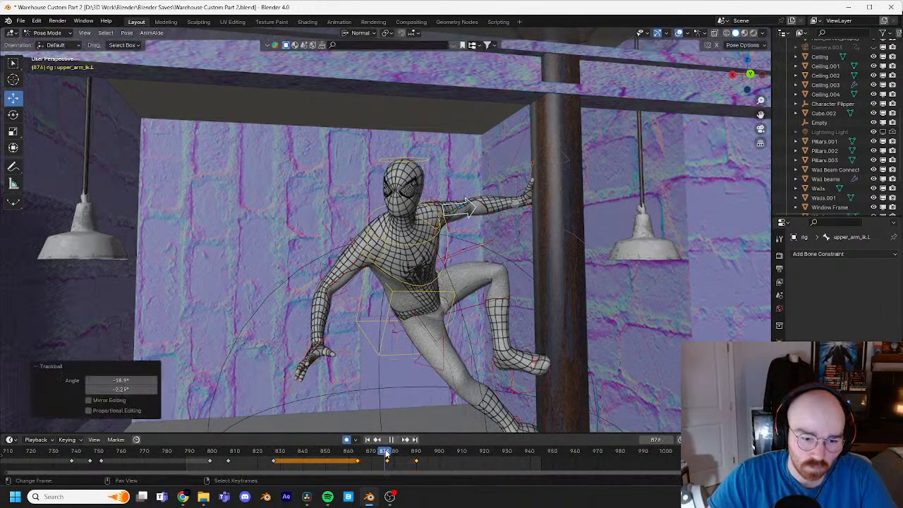
left_click_drag(387, 455, 364, 461)
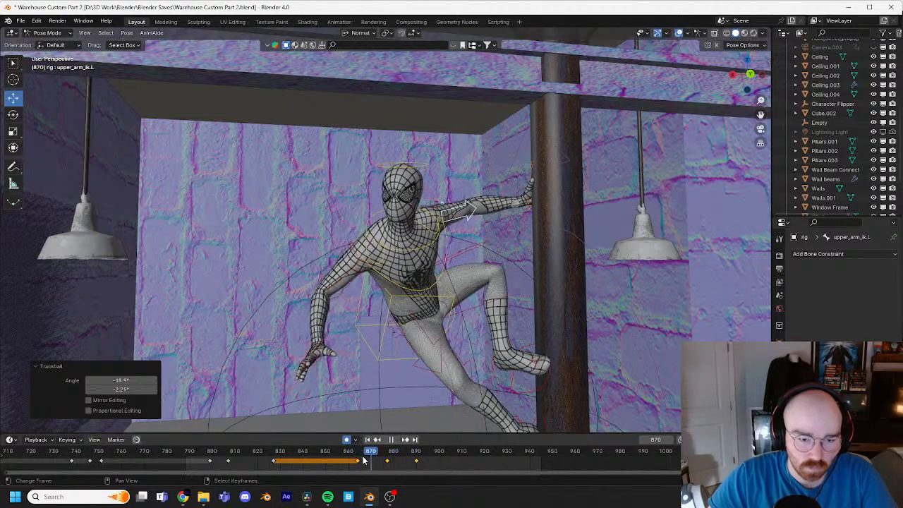
key("space")
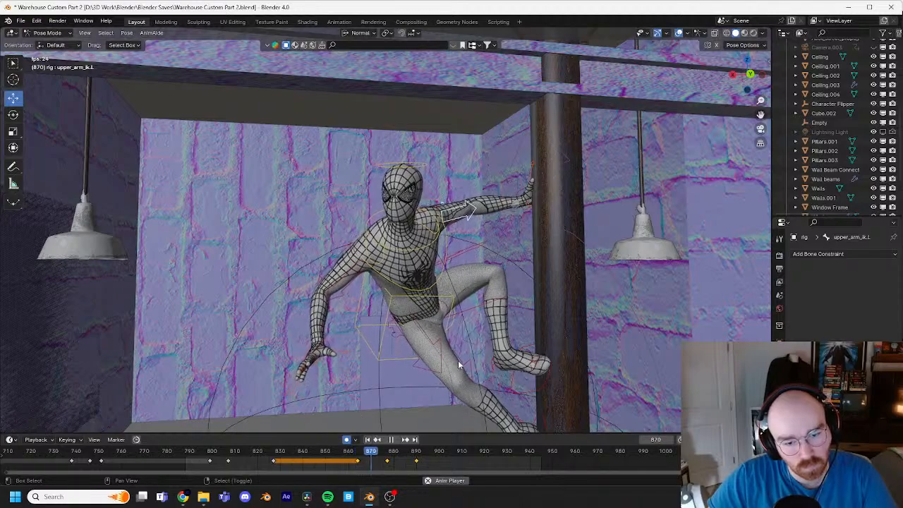
key("space")
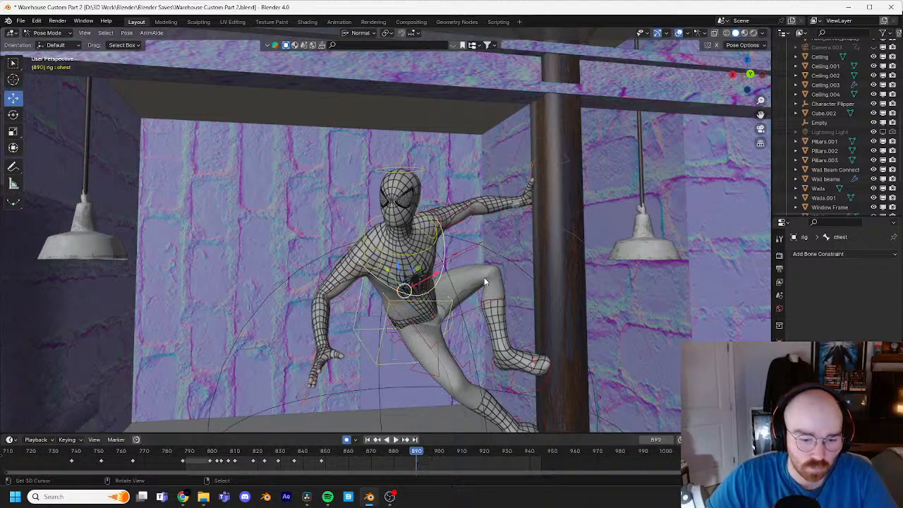
Step: Key the chest's current pose at frame 890, and rotate the chest about -3.44° and 1.15° at frame 873
left_click(485, 282)
left_click(437, 295)
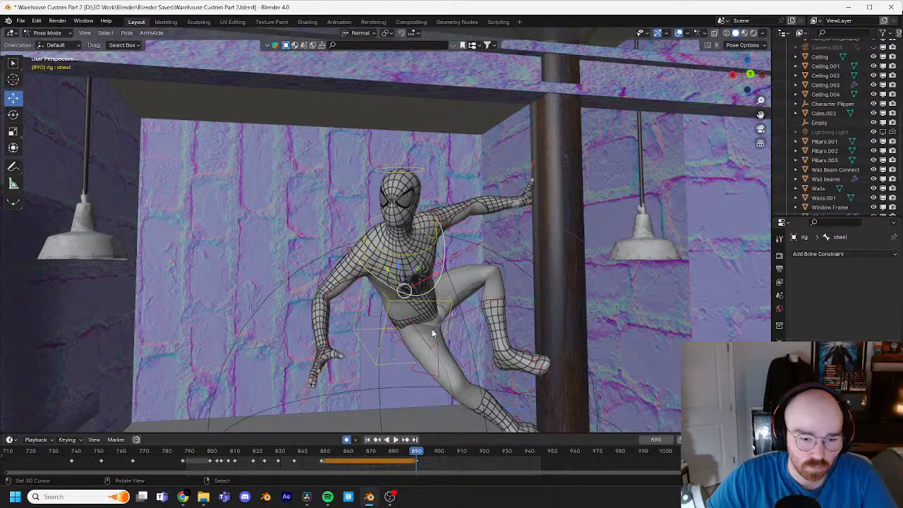
key("space")
left_click_drag(286, 454, 379, 458)
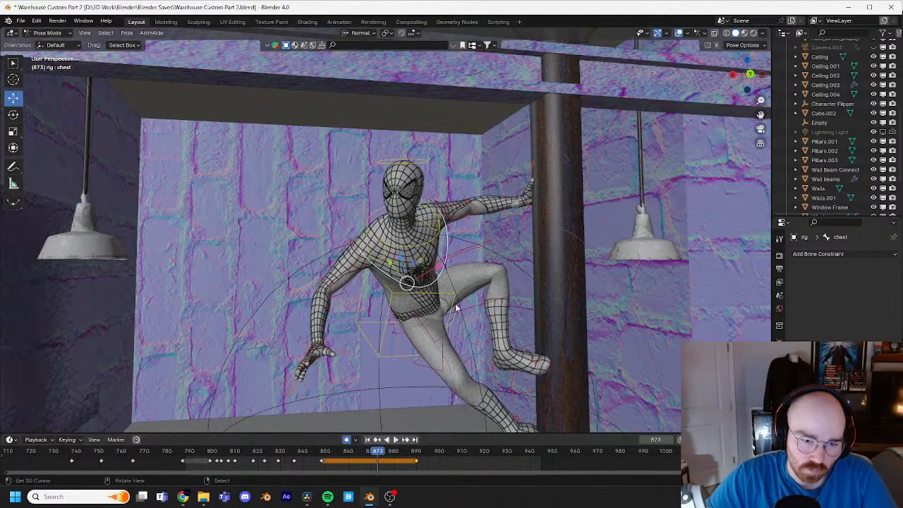
key("r")
key("r")
left_click(458, 306)
key("space")
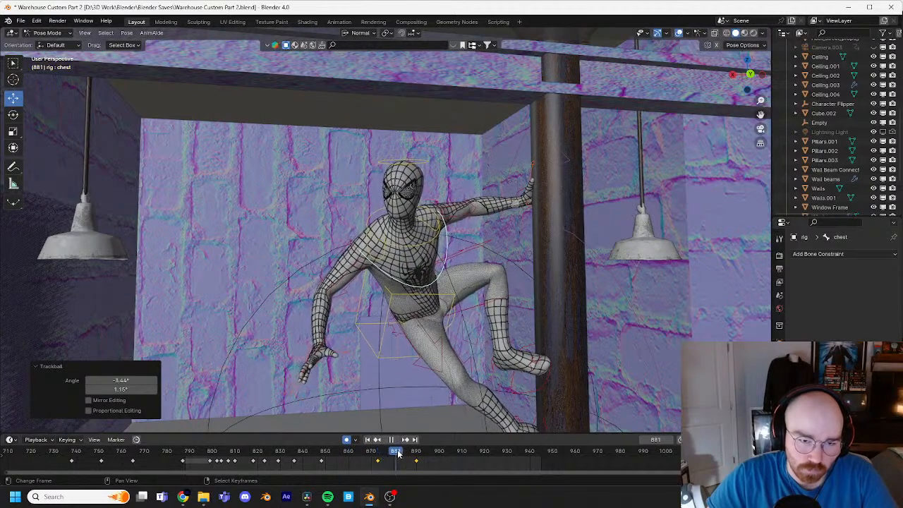
key("space")
Step: At frame 890, rotate the head about -6.88° and 0.573° with Trackball to turn its gaze toward the warehouse
middle_click_drag(420, 175, 408, 415)
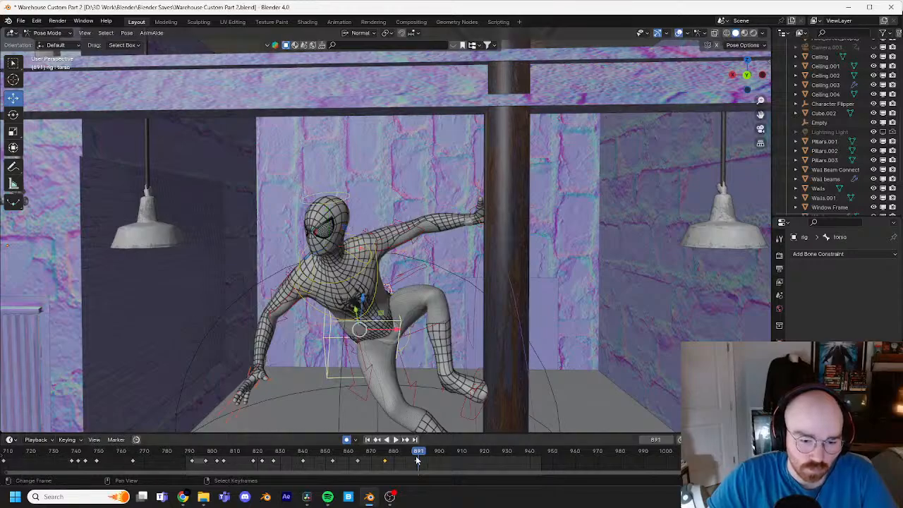
left_click(348, 198)
key("KP_Decimal")
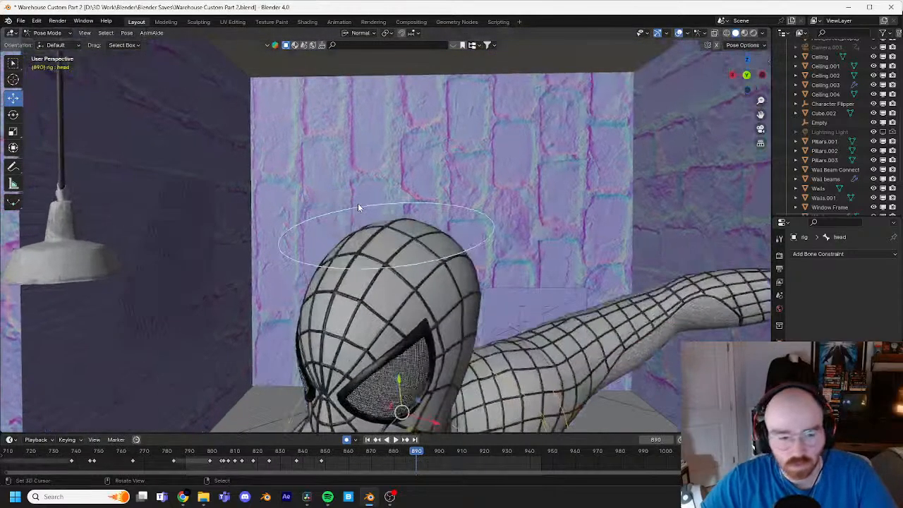
scroll(443, 188, "down", 4)
middle_click_drag(443, 187, 541, 303)
key("r")
key("r")
left_click(534, 302)
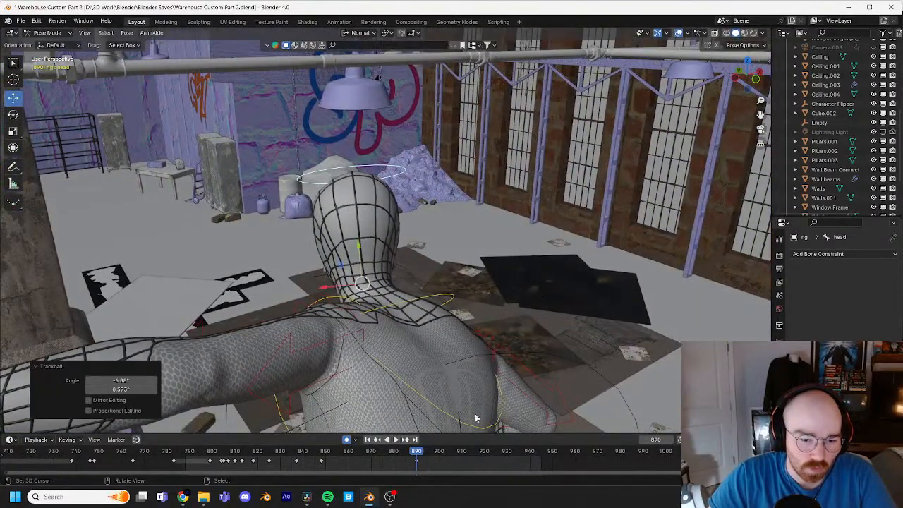
Step: Play and scrub through the head's turn and the body settling up to about frame 904, from the side and from behind
left_click_drag(418, 455, 362, 457)
middle_click_drag(350, 381, 420, 246)
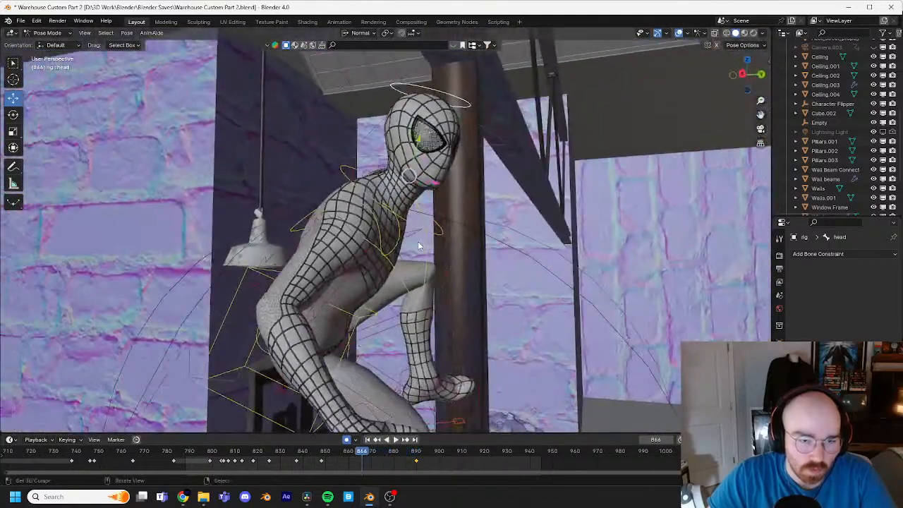
left_click_drag(377, 459, 343, 455)
key("space")
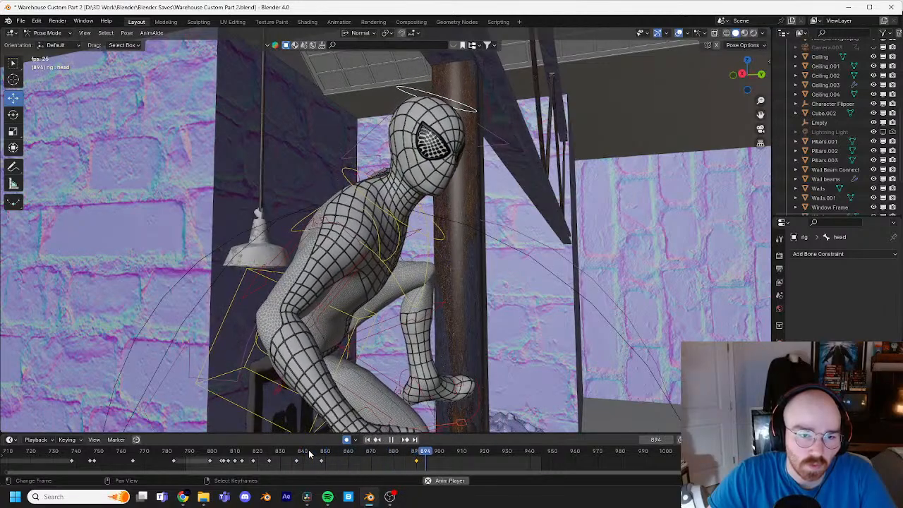
key("space")
middle_click_drag(432, 358, 317, 341)
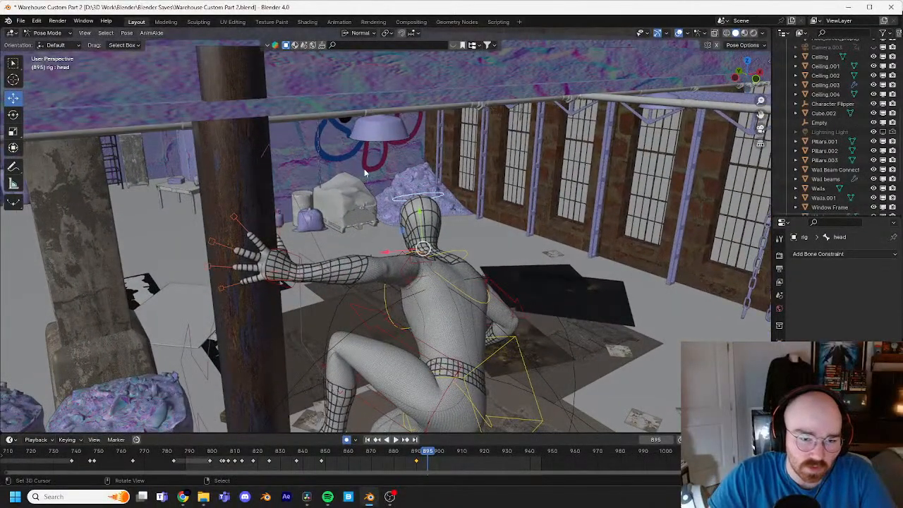
left_click_drag(428, 452, 258, 462)
key("space")
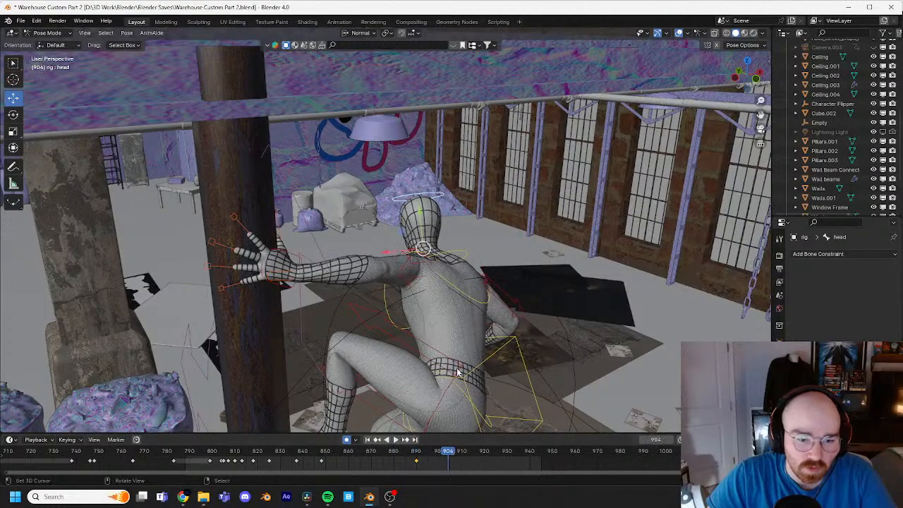
mouse_move(425, 453)
left_mouse_down()
mouse_move(355, 455)
mouse_move(408, 453)
left_mouse_up()
key("space")
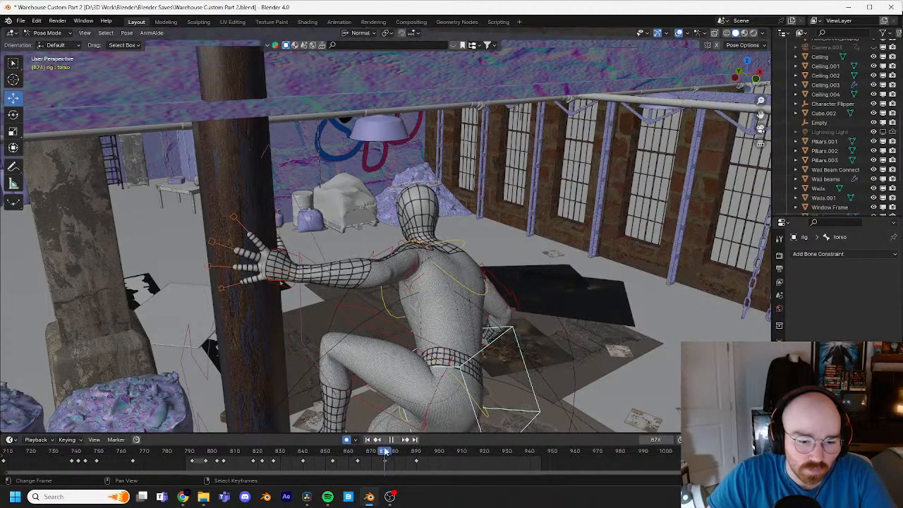
Step: Lower the torso slightly at frame 876 to soften its rise, comparing with the frame 864 key and playing back the motion
middle_click_drag(423, 395, 472, 353)
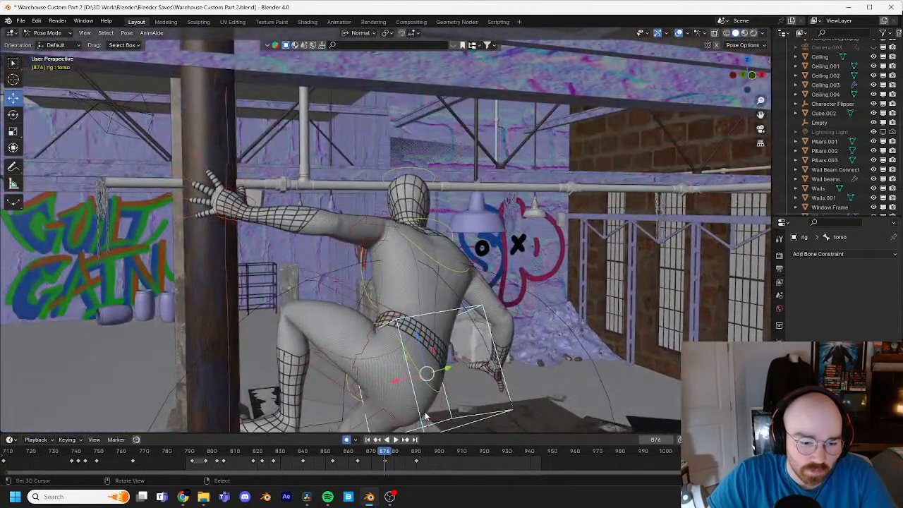
key("Down")
key("Up")
key("Down")
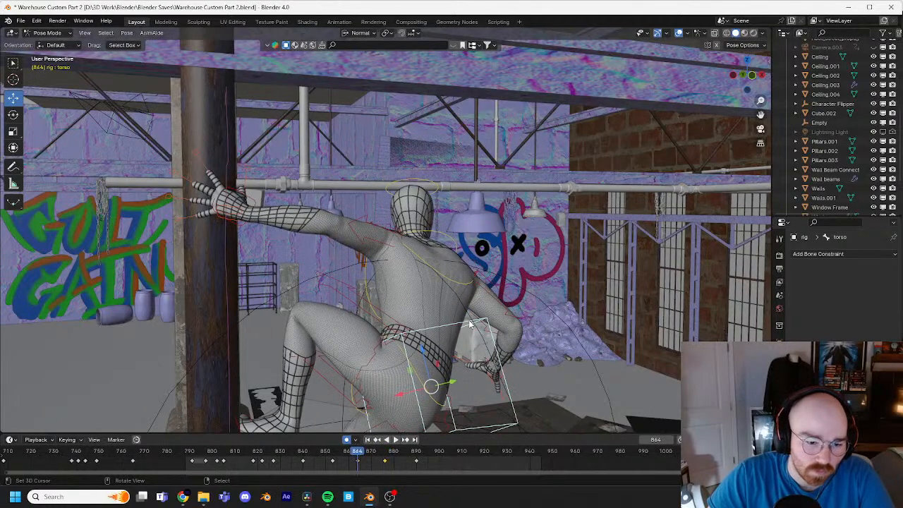
key("Up")
key("g")
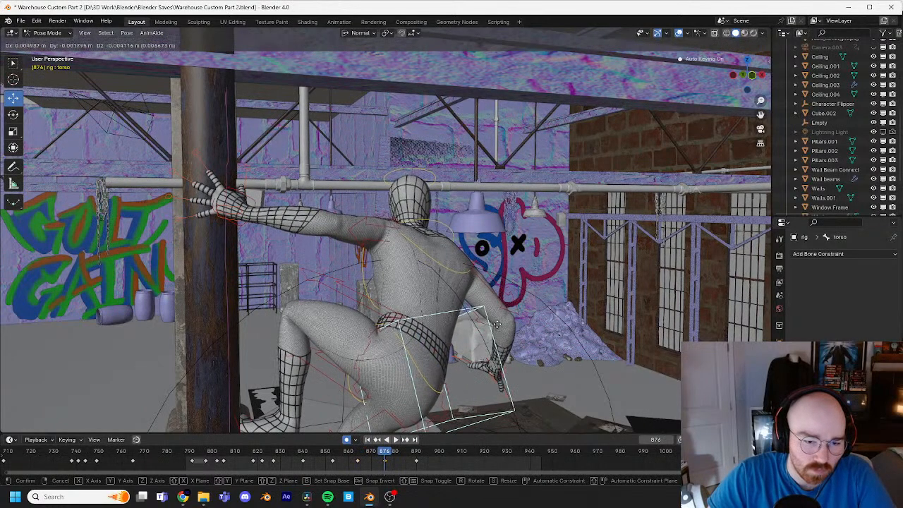
left_click(484, 314)
left_click_drag(381, 455, 308, 455)
key("space")
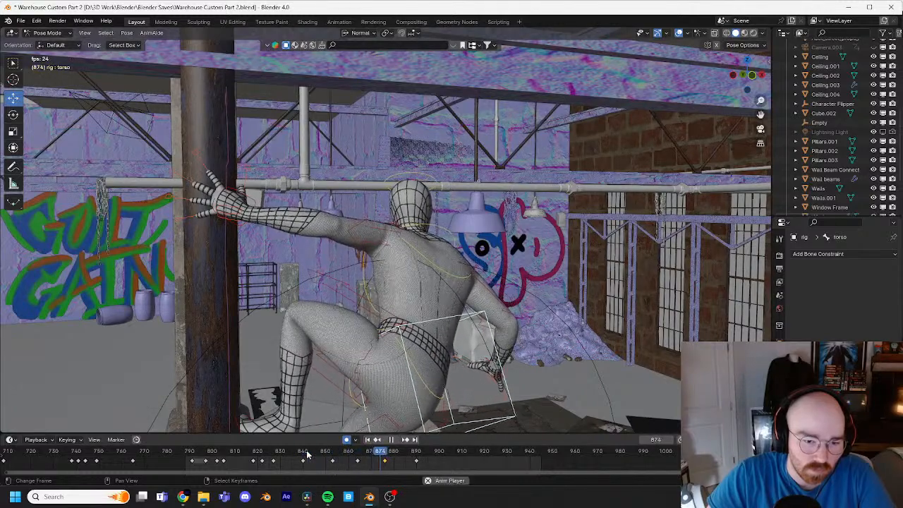
key("space")
left_click(387, 455)
key("space")
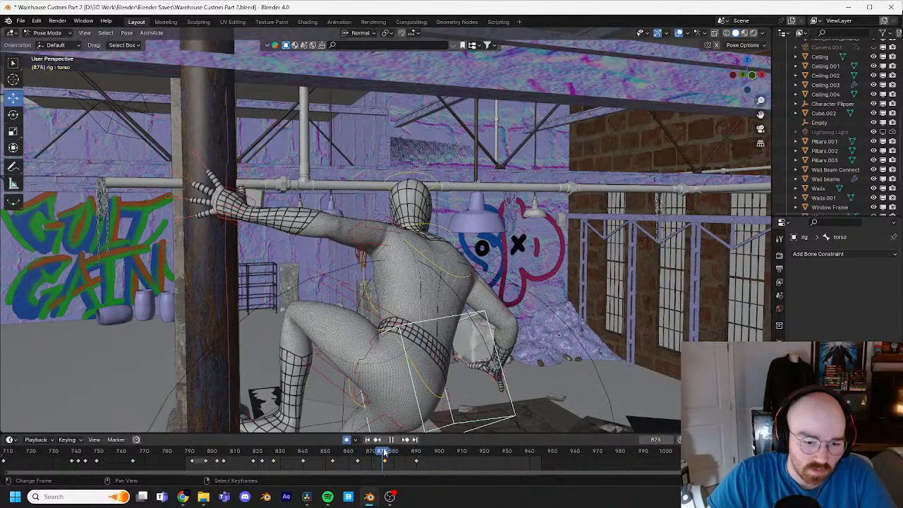
Step: At frame 876, move the torso about 0.012 m in X, then lower it about 0.006 m in Z, and play back the motion
key("space")
key("g")
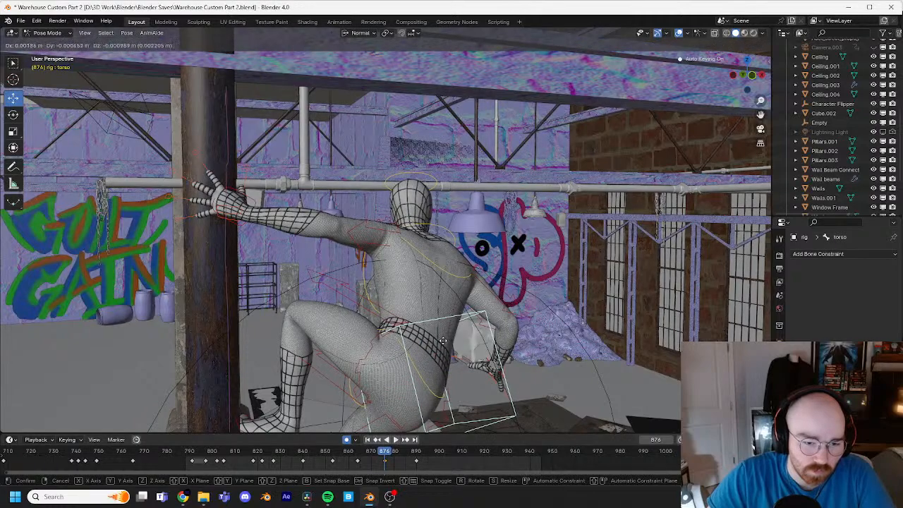
left_click(427, 434)
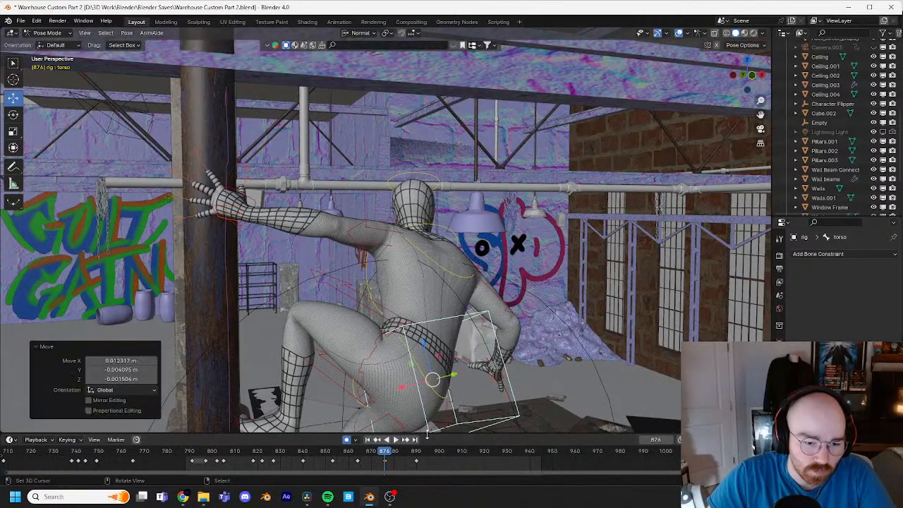
key("g")
left_click(443, 369)
left_click_drag(385, 454, 331, 455)
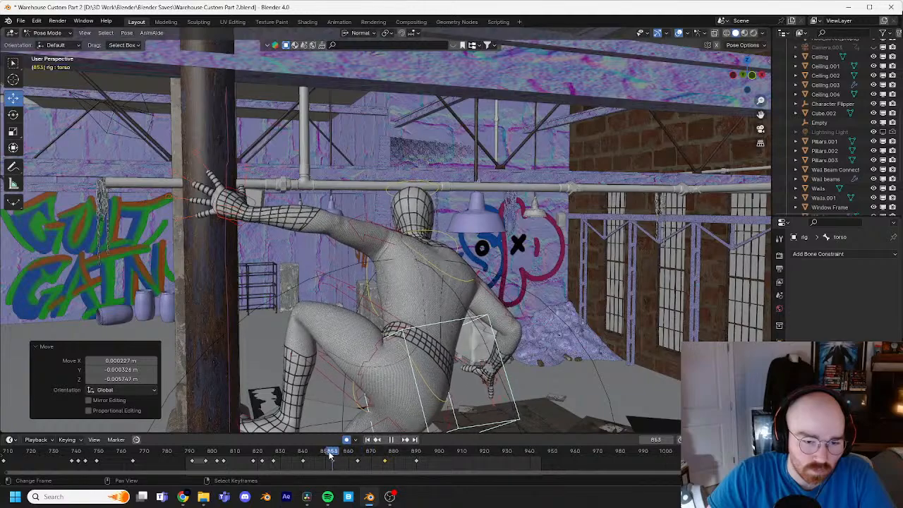
key("space")
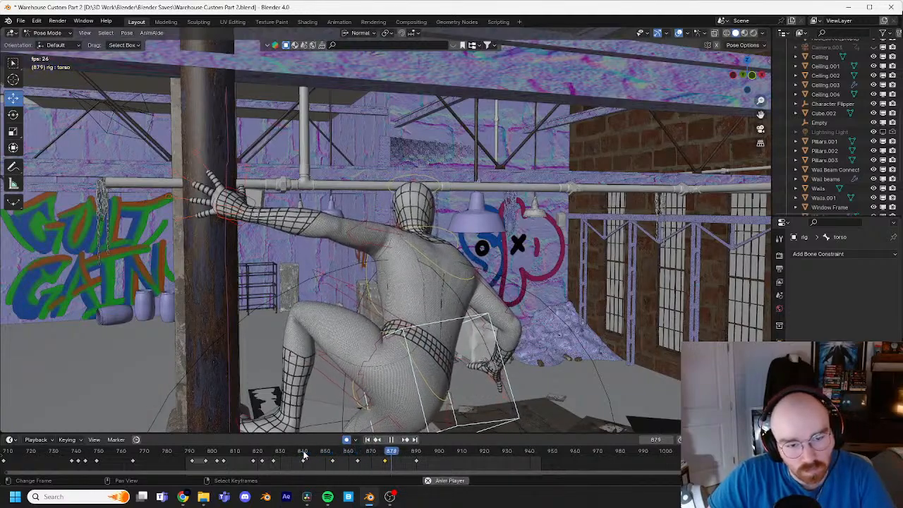
key("space")
Step: Rotate the left upper-arm IK control with Trackball around frame 877 to adjust the elbow, and play back the result
left_click(370, 240)
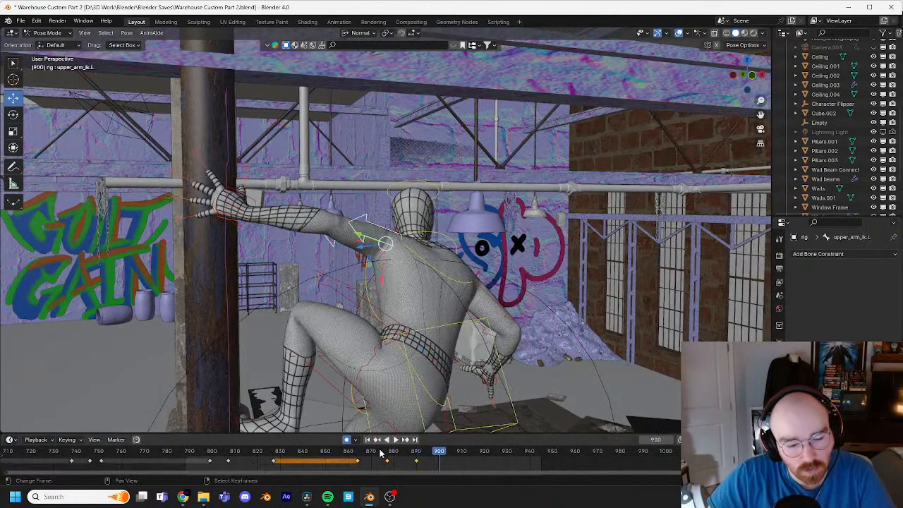
mouse_move(384, 455)
left_mouse_down()
mouse_move(353, 454)
mouse_move(387, 453)
mouse_move(360, 454)
mouse_move(380, 456)
left_mouse_up()
key("r")
key("r")
key("Return")
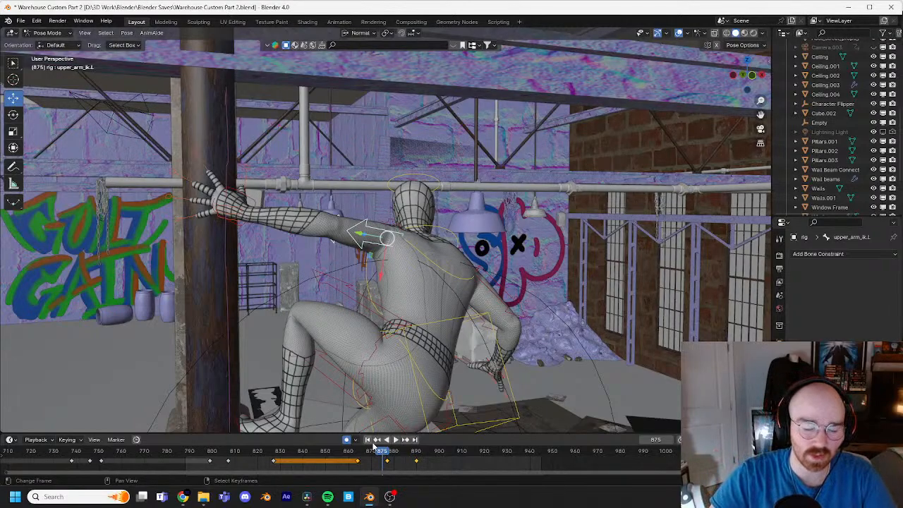
key("space")
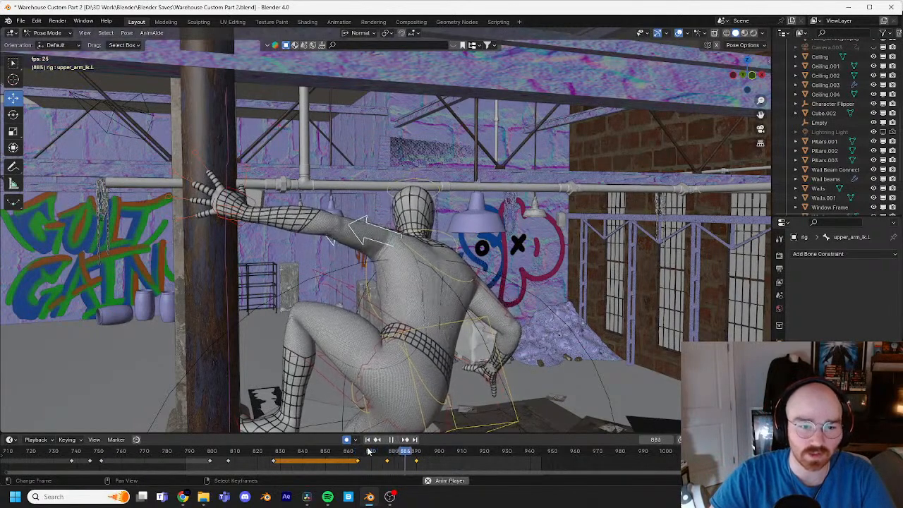
key("space")
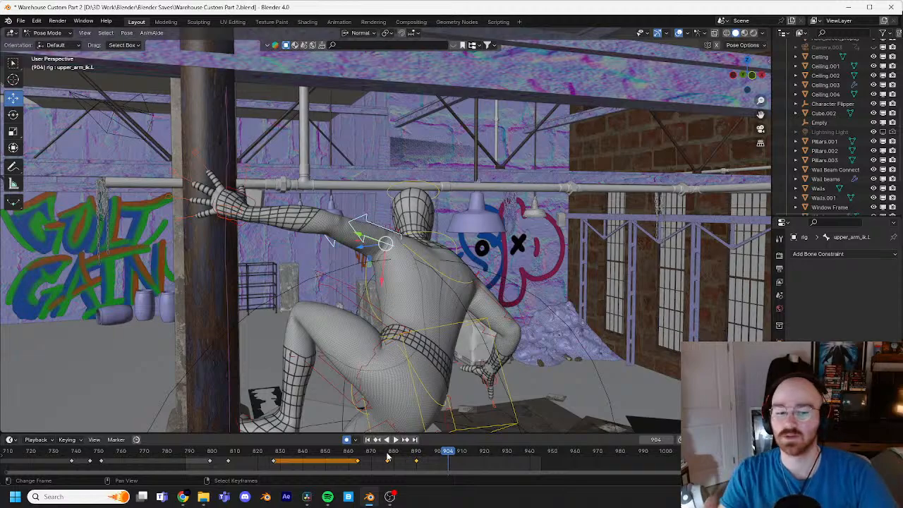
Step: Fine-tune the left upper-arm IK control at frame 877 by -1.78° and 0.439° with Trackball, and review the arm motion
mouse_move(387, 457)
left_mouse_down()
mouse_move(351, 453)
mouse_move(385, 457)
left_mouse_up()
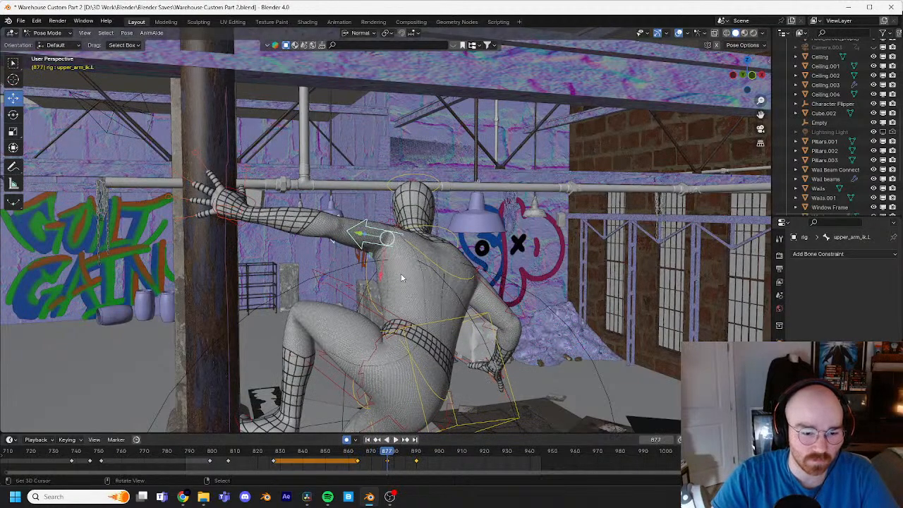
key("r")
key("r")
left_click(414, 401)
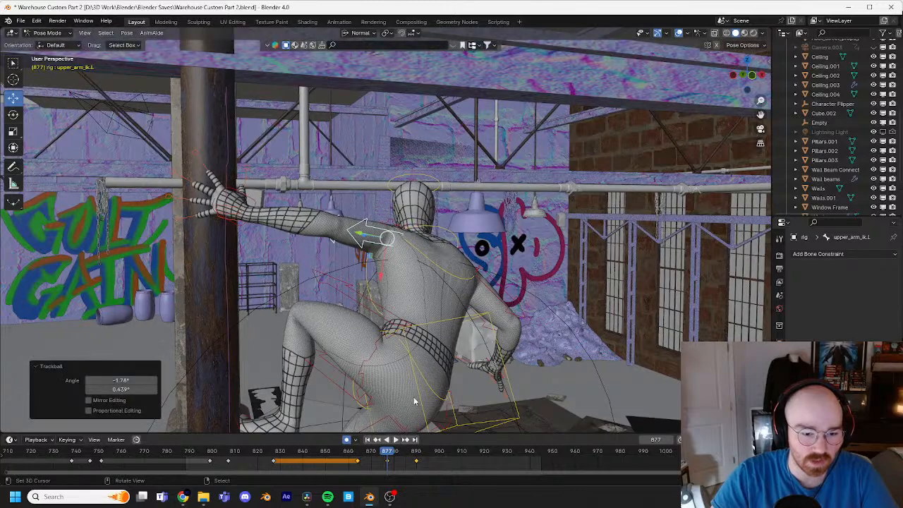
key("space")
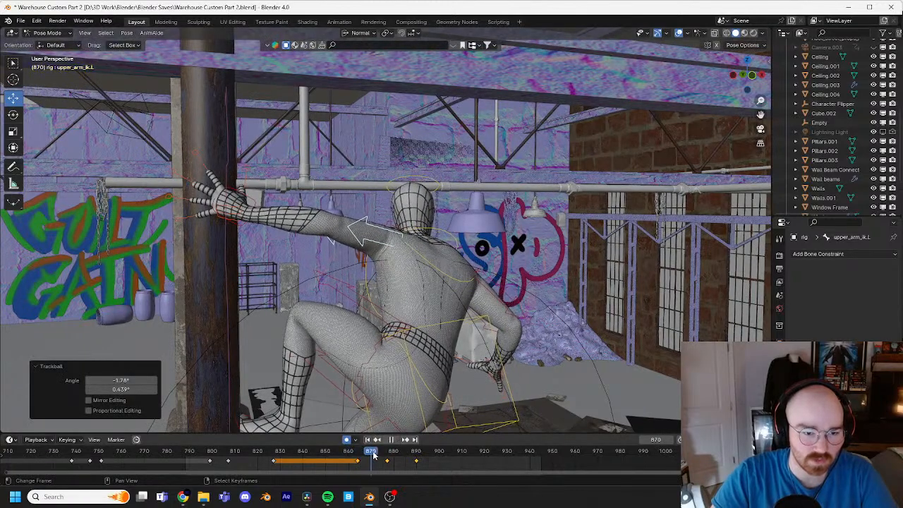
left_click_drag(378, 455, 397, 453)
left_click(398, 441)
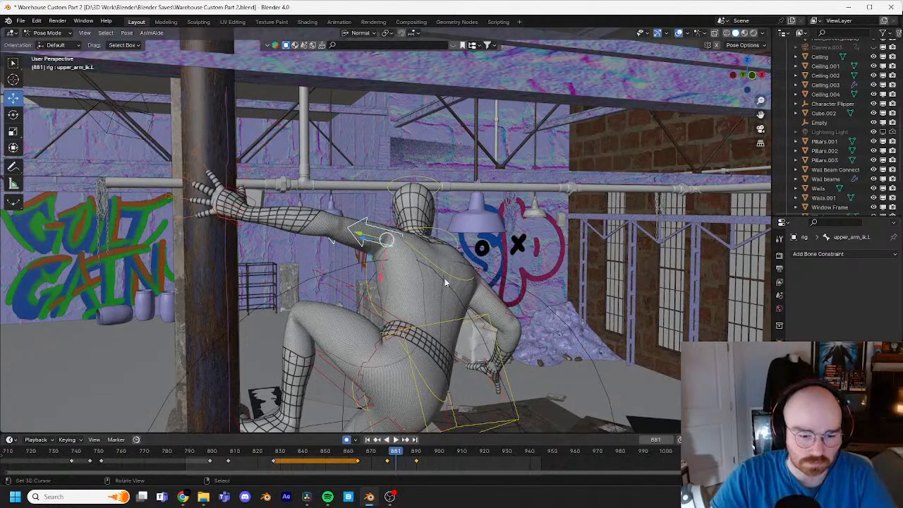
Step: At frame 864, rotate the left upper-arm IK control 30.9° and -10.3° with Trackball to lower the elbow, and play back the motion
key("Left")
key("Left")
key("Left")
key("Left")
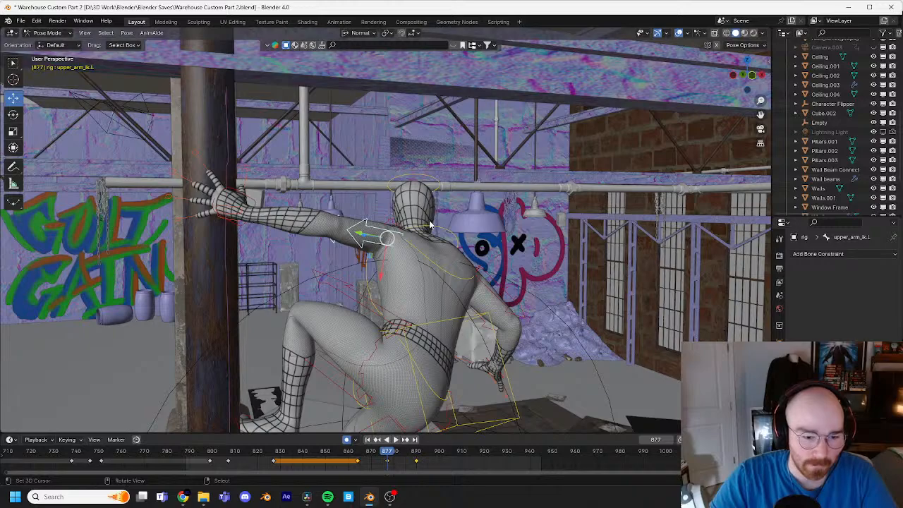
key("Down")
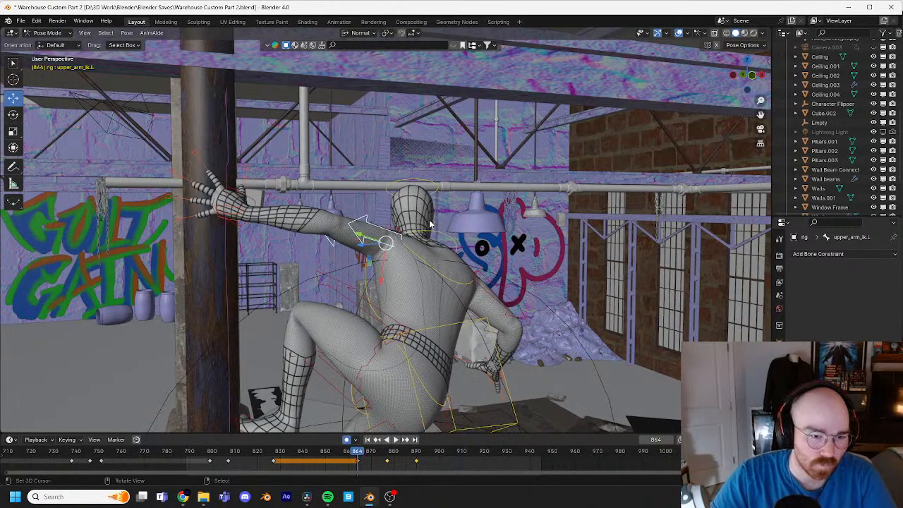
key("r")
key("r")
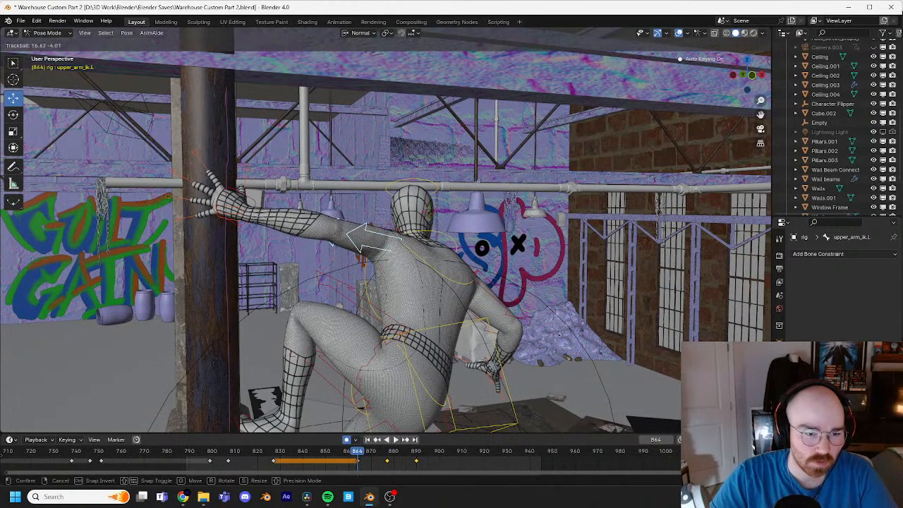
left_click(367, 246)
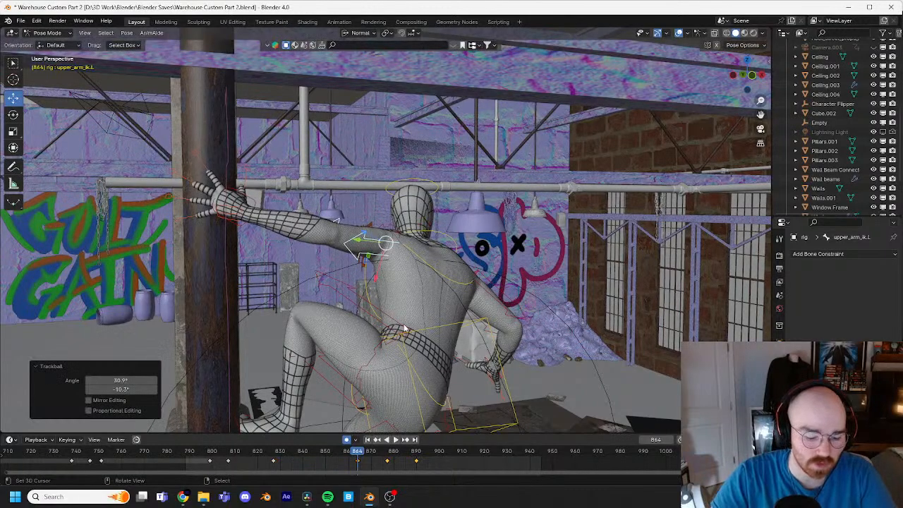
key("space")
key("space")
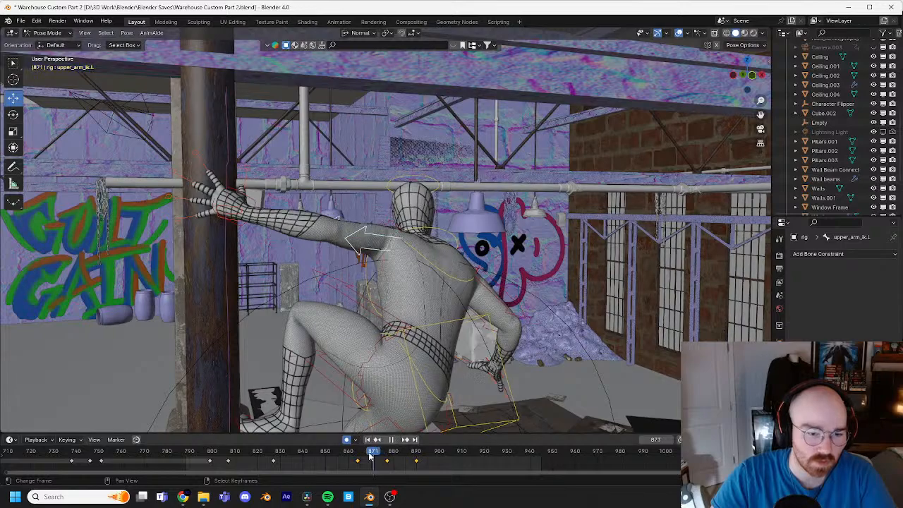
key("space")
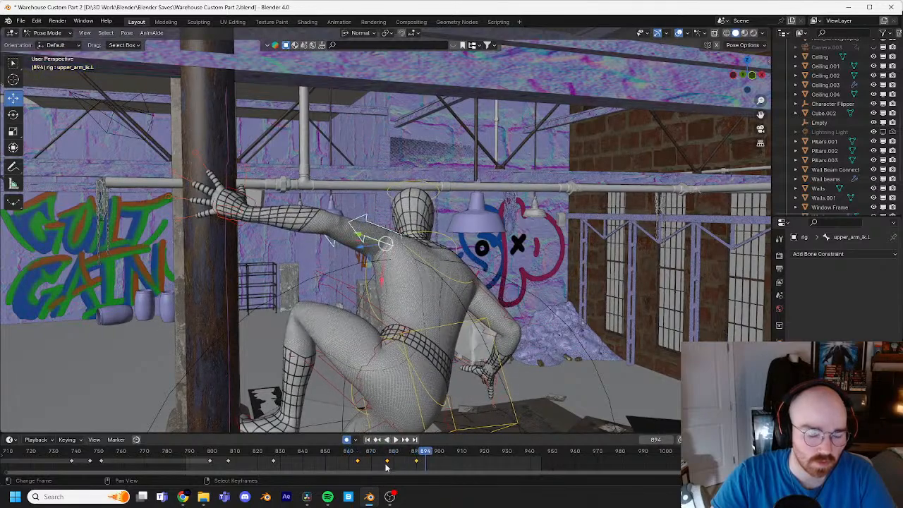
Step: At frame 890, rotate the left upper-arm IK control 32.1° and -9.17° with Trackball, and review the arm motion from another angle
left_click(415, 457)
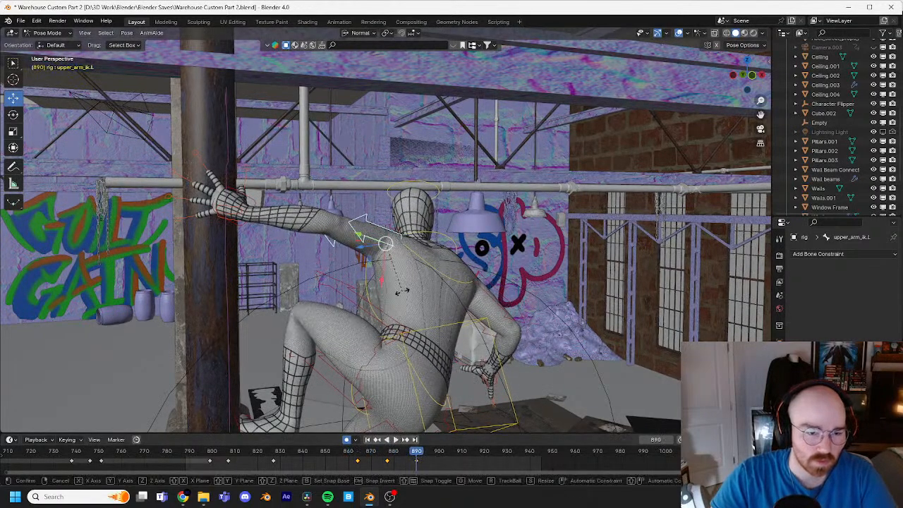
key("r")
key("r")
left_click(394, 317)
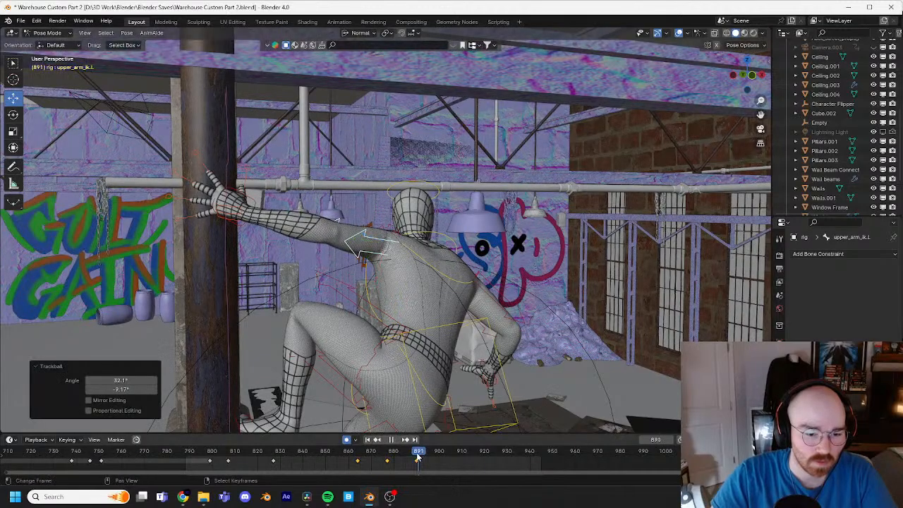
left_click_drag(417, 455, 325, 453)
middle_click_drag(316, 340, 338, 351)
key("space")
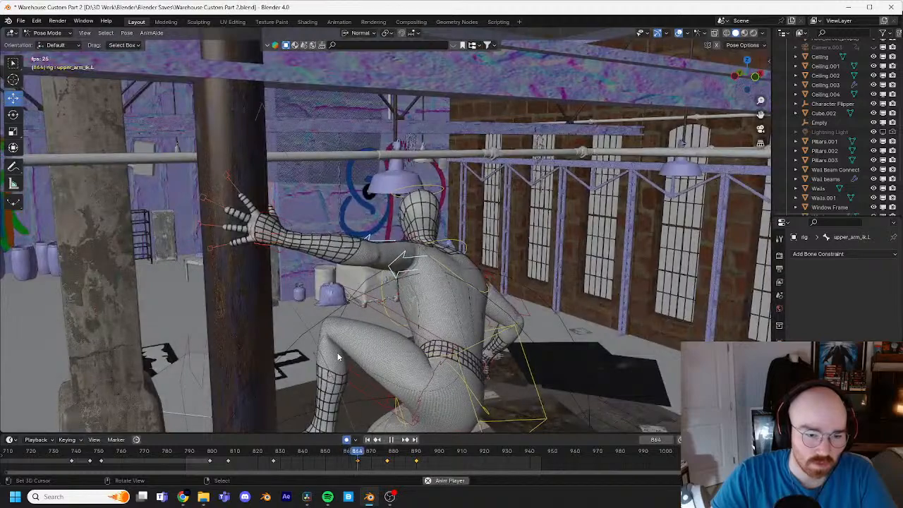
key("space")
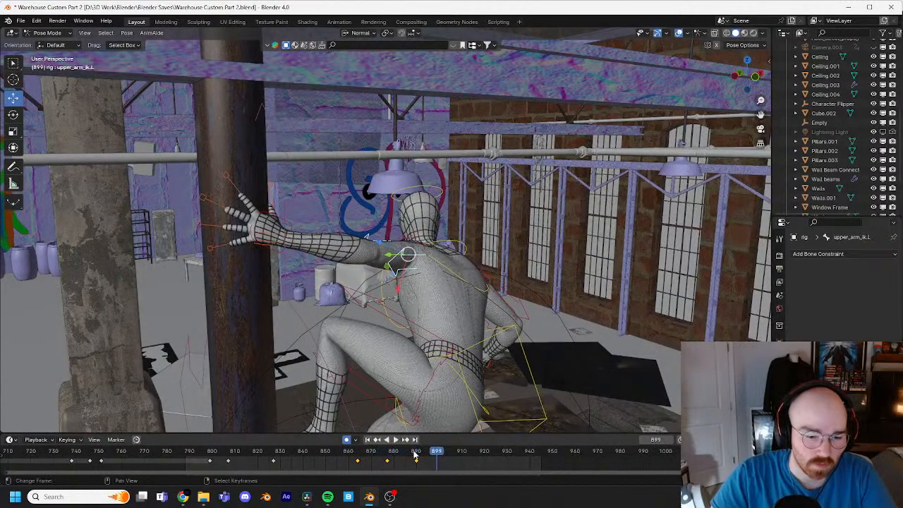
left_click_drag(415, 457, 369, 455)
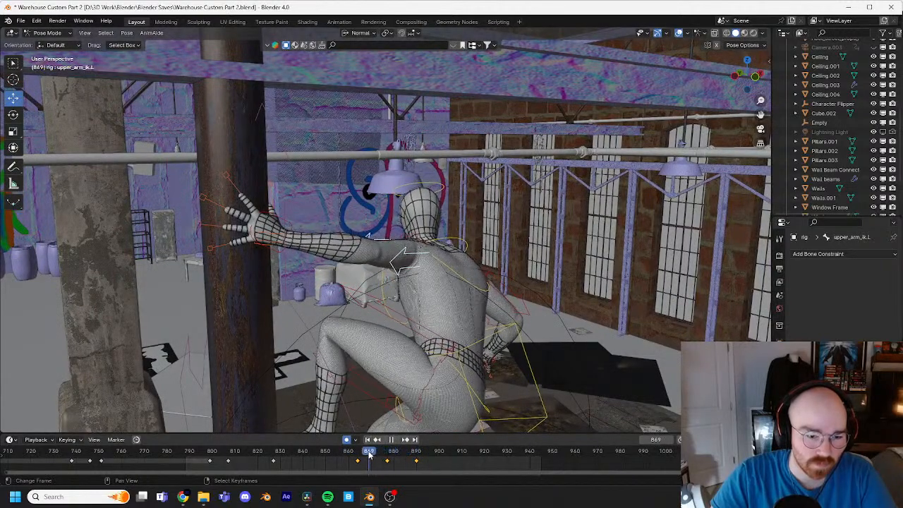
Step: Select the left hand's four finger master controls and the thumb master control, and key them at frame 829
left_click(270, 219)
left_click(230, 177)
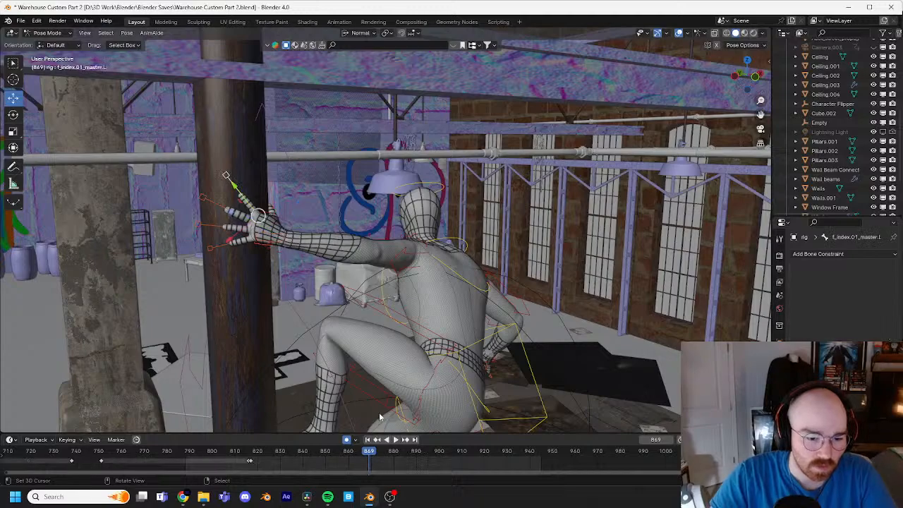
left_click_drag(367, 455, 278, 439)
left_click(199, 225)
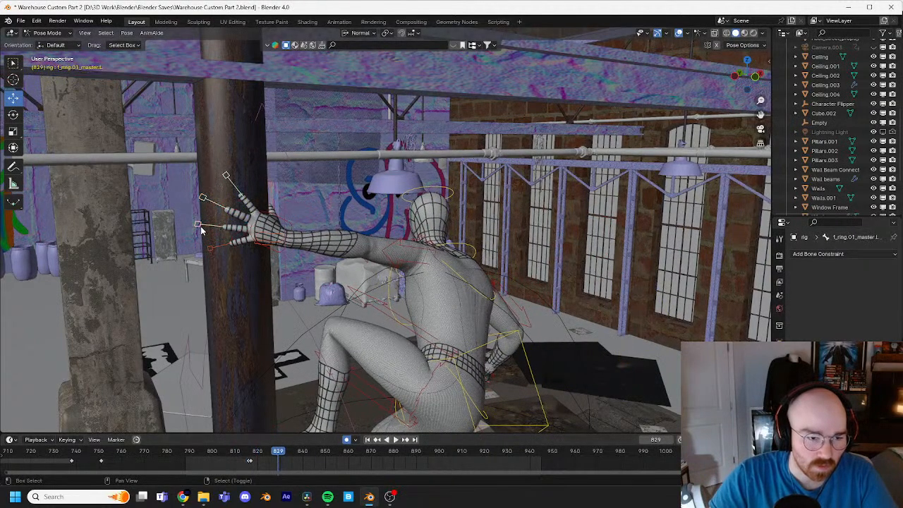
middle_click_drag(210, 247, 263, 188)
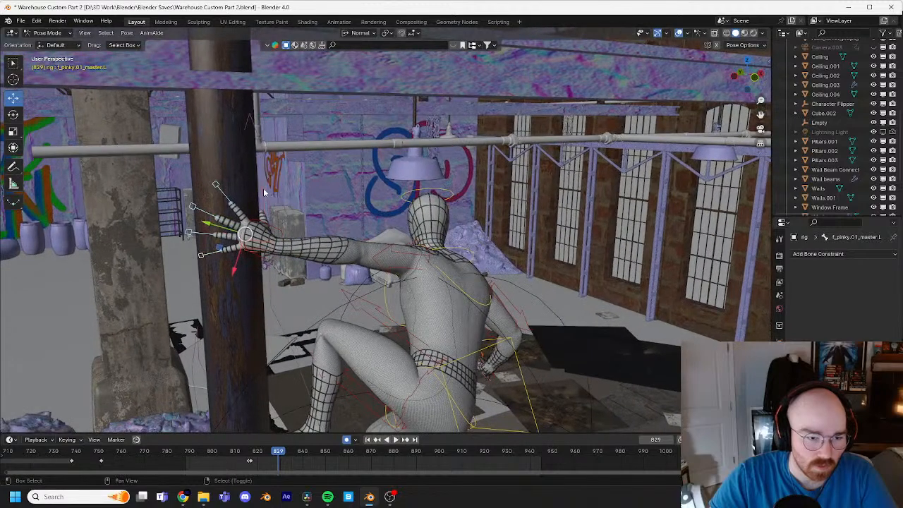
left_click(314, 193)
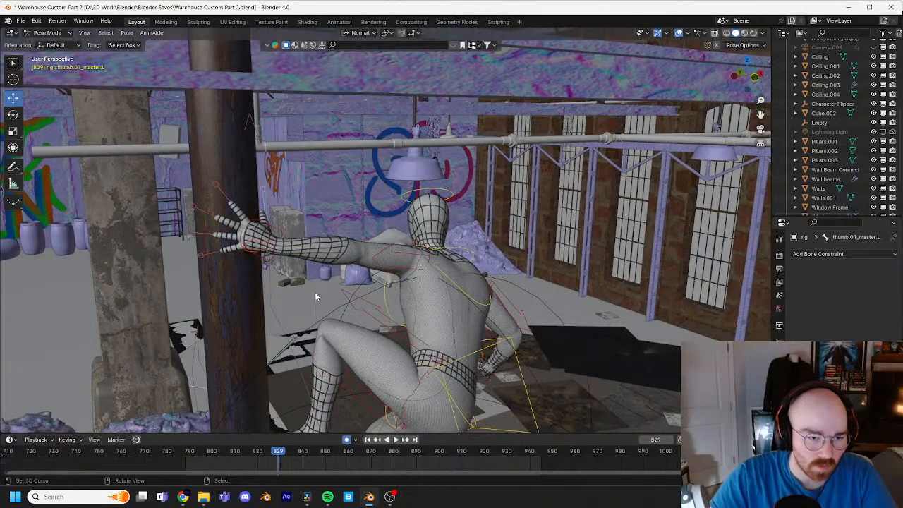
Step: Retime the left hand IK control's frame 890 key to about frame 834
left_click(219, 186)
key("Right")
key("Right")
key("Right")
key("Right")
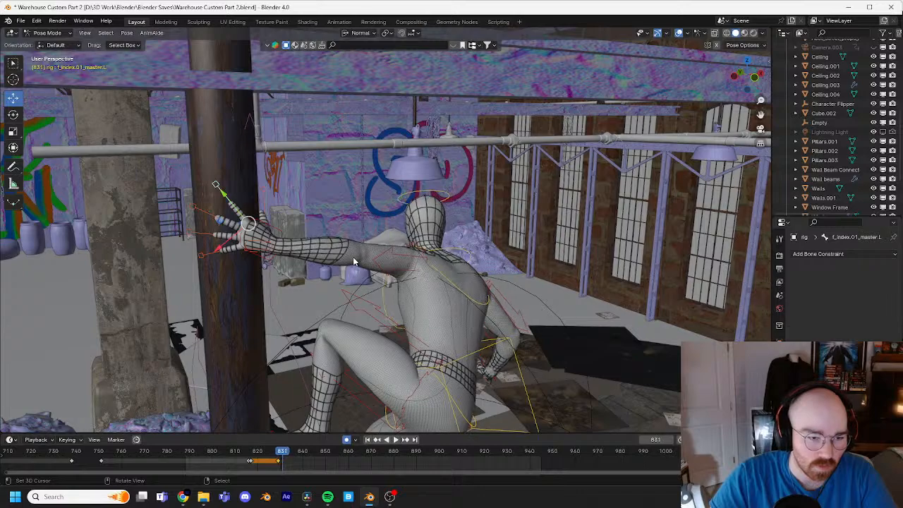
left_click(276, 227)
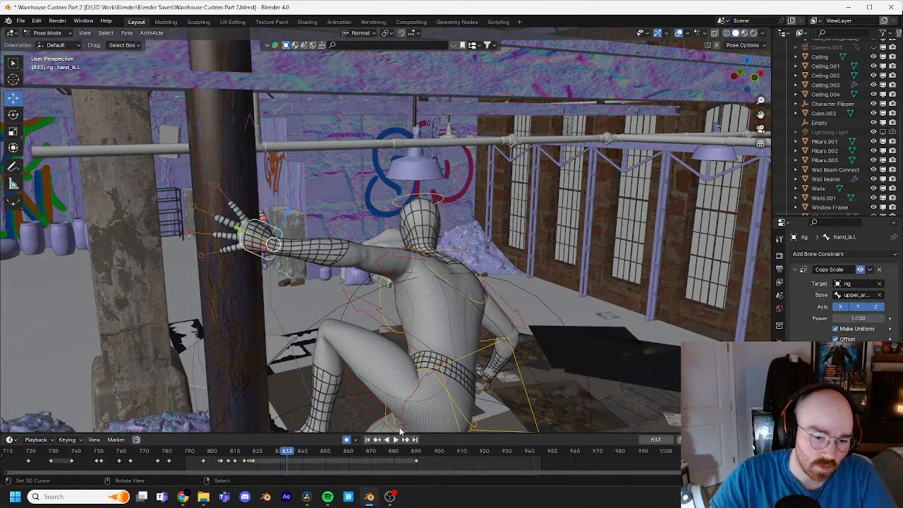
left_click_drag(417, 463, 286, 463)
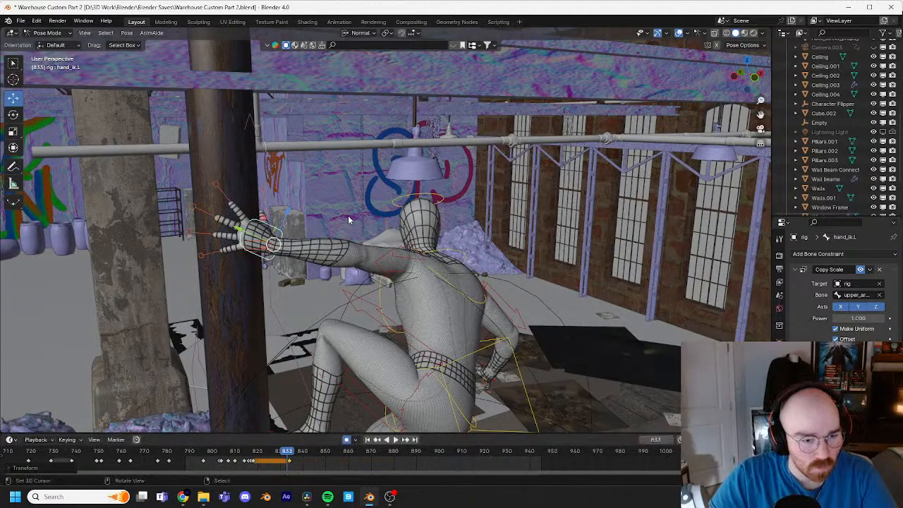
Step: At frame 836, rotate the left hand IK control about 2.49° around the view axis
key("Right")
key("Right")
key("Right")
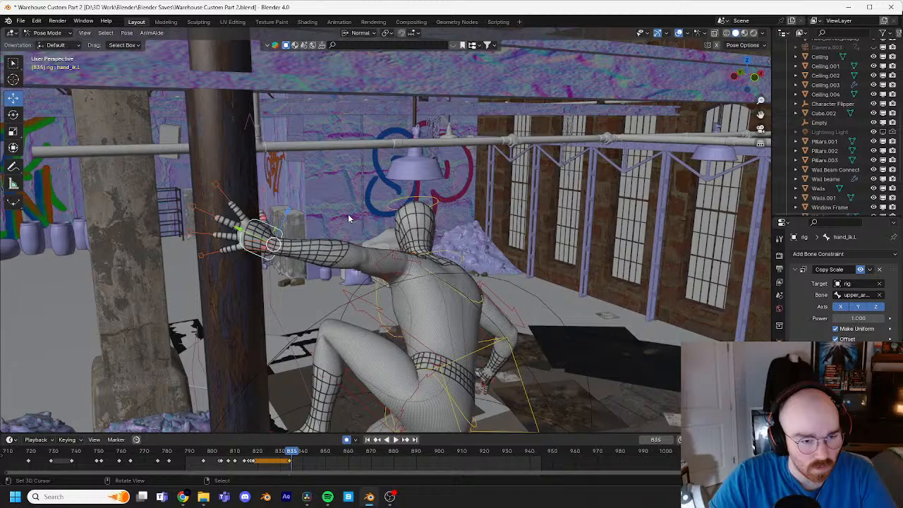
key("r")
key("r")
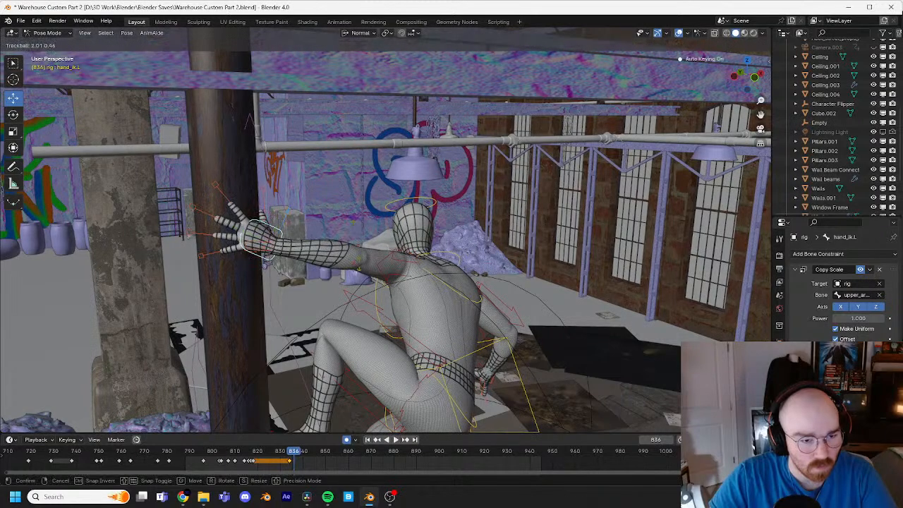
key("r")
left_click(269, 200)
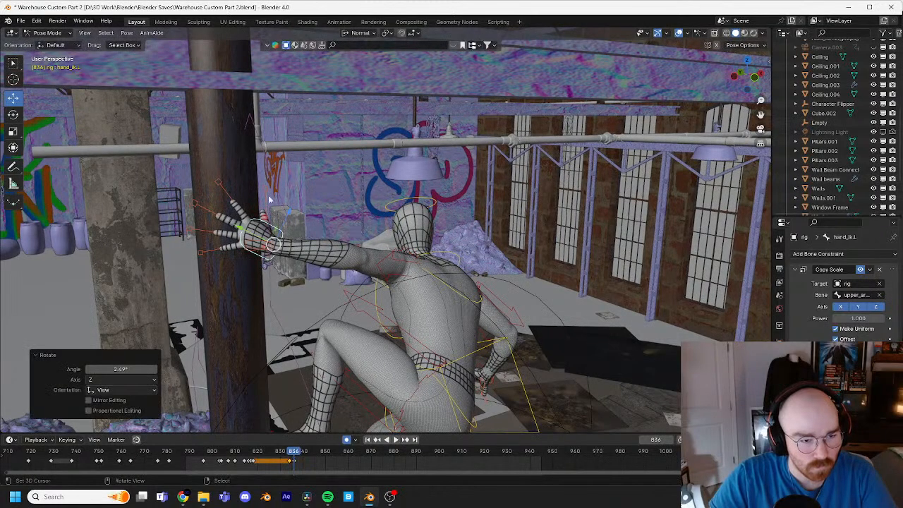
Step: At frame 836, rotate the left index finger master control with Trackball, and adjust its rotation around the view axis from a side angle
left_click(219, 182)
key("r")
key("r")
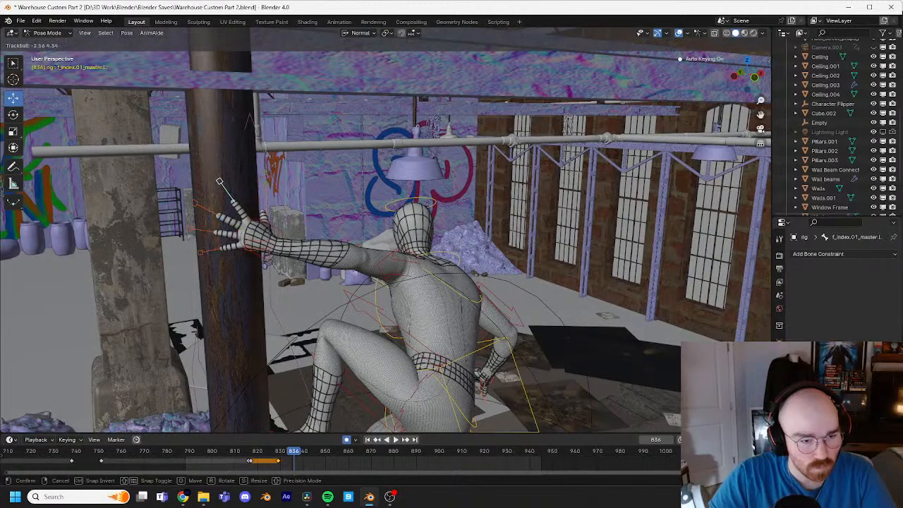
left_click(264, 180)
middle_click_drag(264, 180, 408, 185)
key("KP_Decimal")
scroll(295, 185, "down", 3)
key("r")
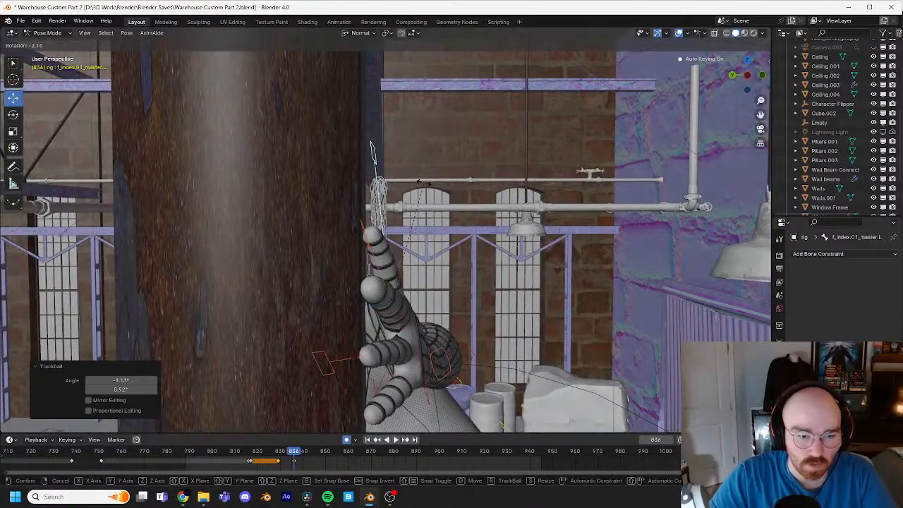
left_click(418, 186)
Step: At frame 836, rotate the left middle finger master control toward the pipe with Trackball
middle_click_drag(369, 306, 353, 305)
left_click(342, 235)
key("r")
key("r")
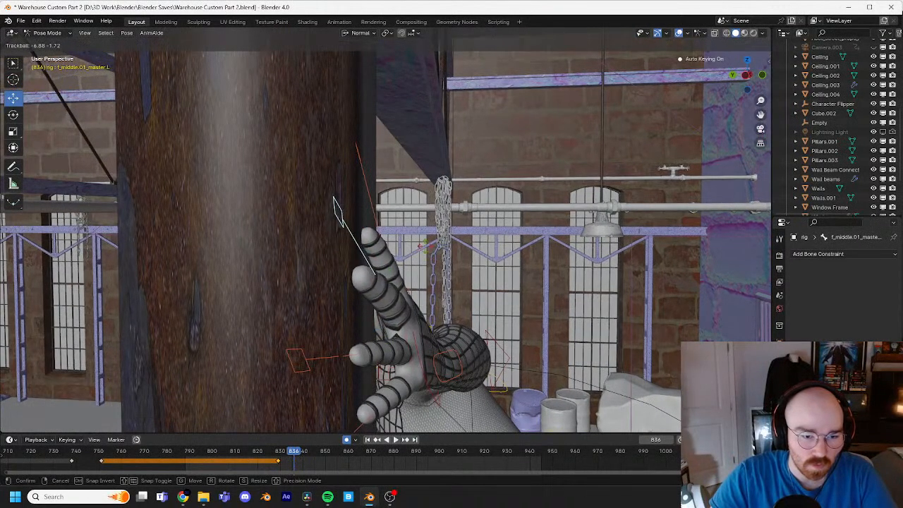
left_click(367, 341)
Step: Select the left hand IK control and delete its keyframes after about frame 818
left_click(324, 361)
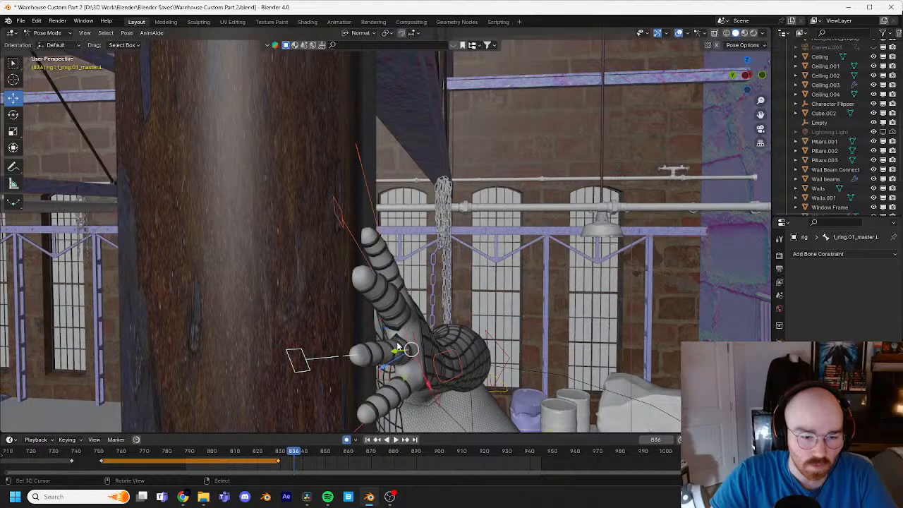
middle_click_drag(398, 345, 335, 346)
mouse_move(294, 455)
left_mouse_down()
mouse_move(281, 456)
mouse_move(324, 457)
mouse_move(280, 456)
left_mouse_up()
left_click(448, 292)
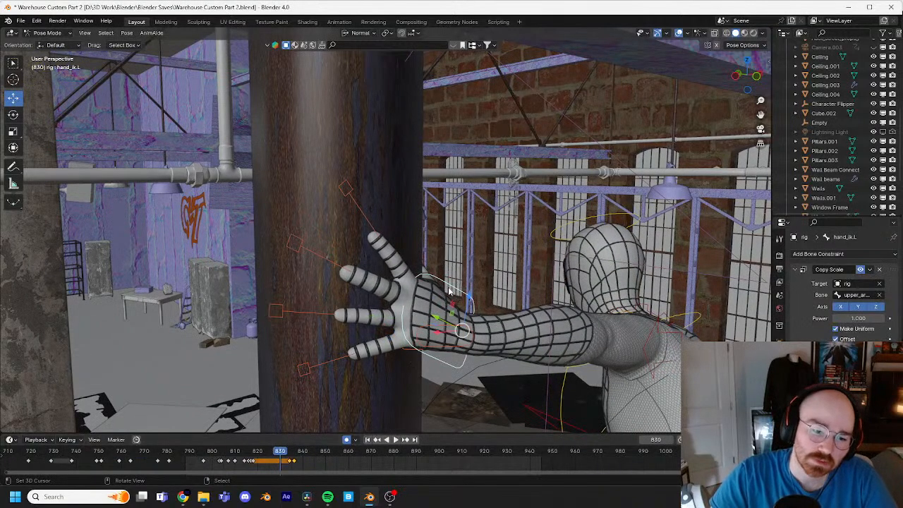
key("x")
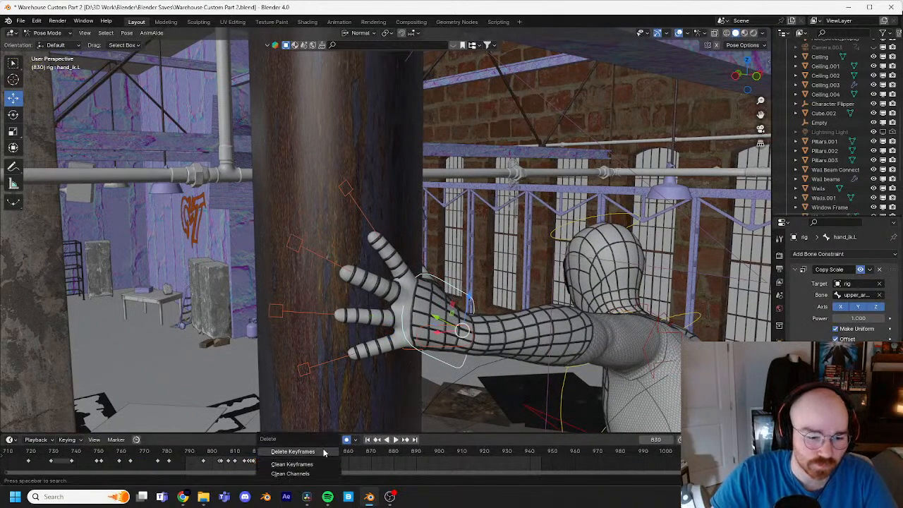
left_click(323, 453)
Step: At frame 835, rotate the left ring finger master control 4.26° around the view axis and play back the finger motion
left_click_drag(279, 454, 274, 453)
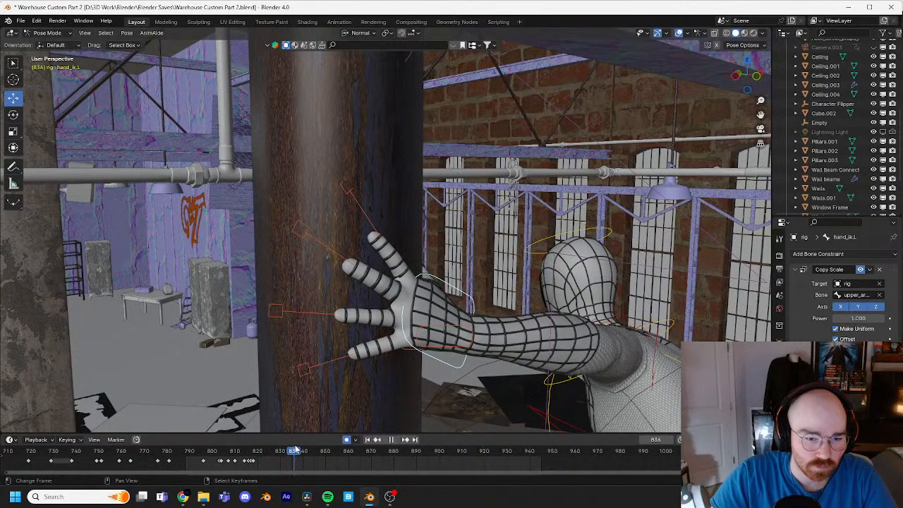
mouse_move(287, 445)
left_mouse_down()
mouse_move(273, 455)
mouse_move(293, 451)
left_mouse_up()
left_click(286, 315)
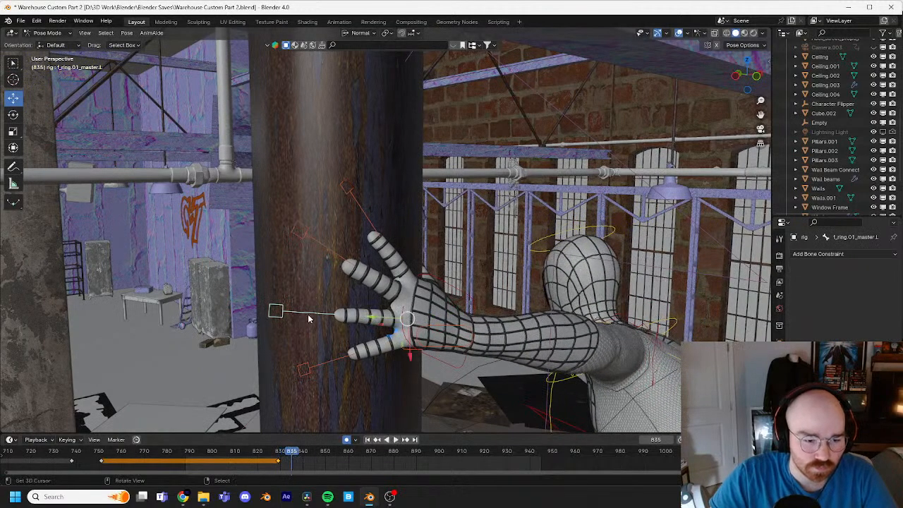
key("r")
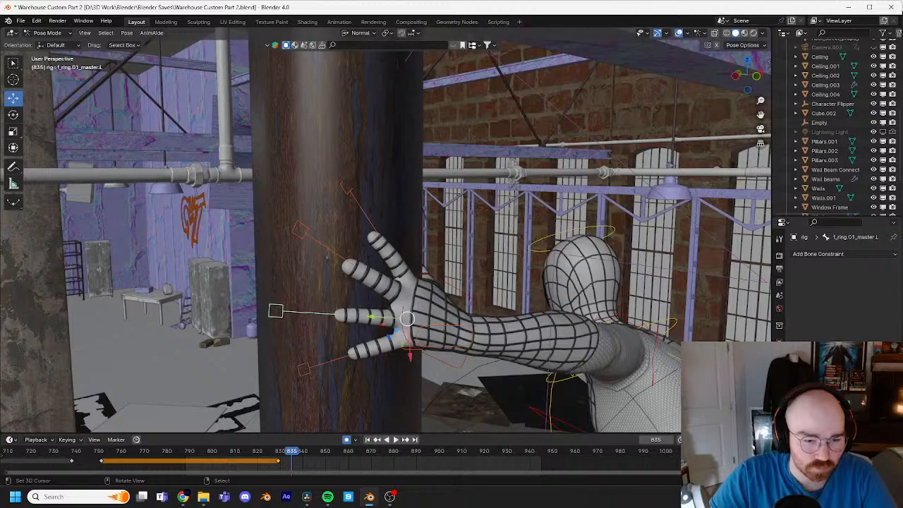
left_click(389, 324)
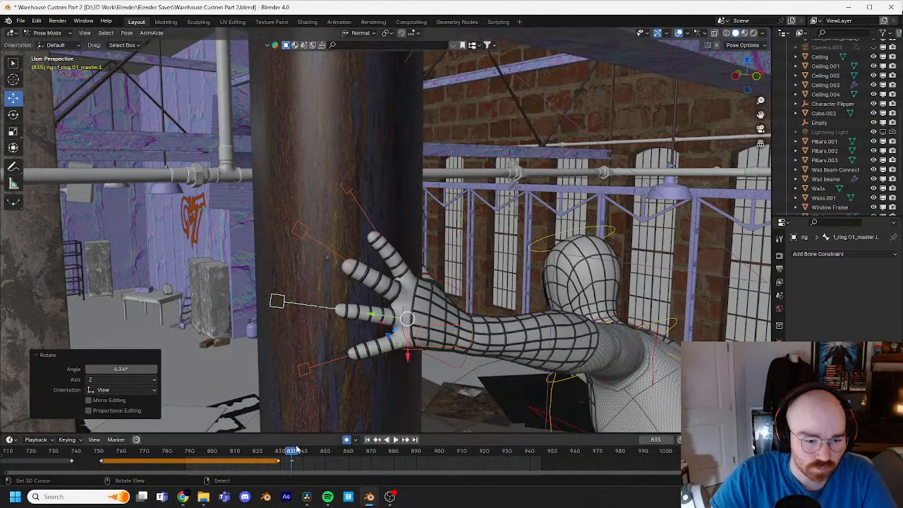
key("space")
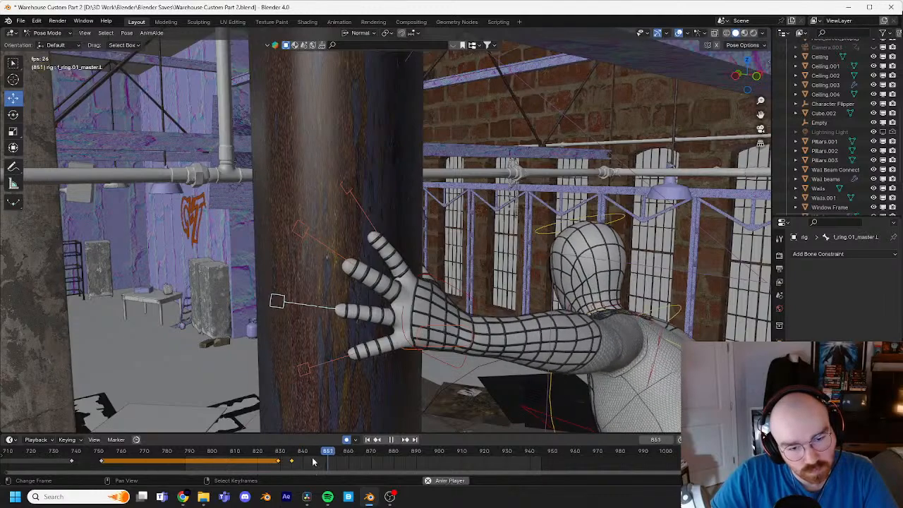
key("space")
left_click_drag(316, 459, 286, 450)
Step: At frame 832, adjust the left middle finger master control's rotation with Trackball and a small view-axis rotation
middle_click_drag(324, 253, 477, 253)
key("r")
key("r")
left_click(417, 248)
key("r")
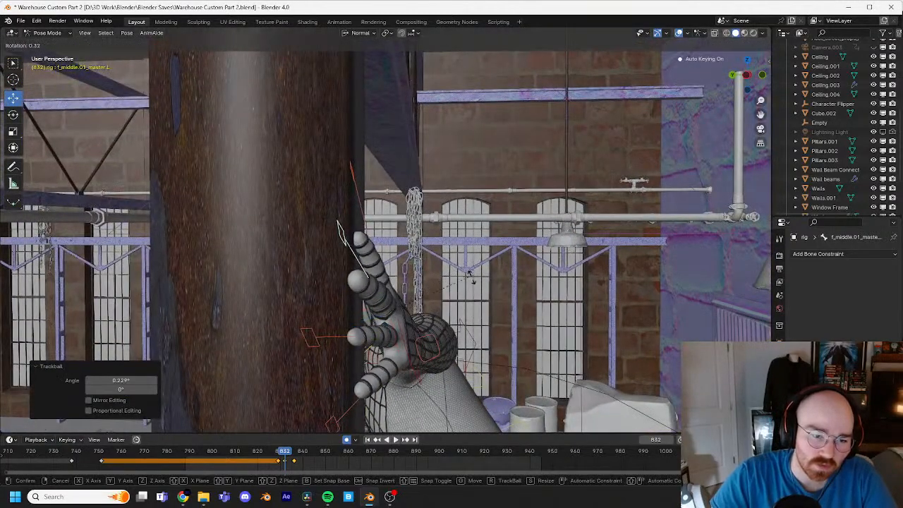
left_click(478, 262)
key("r")
key("r")
left_click(438, 293)
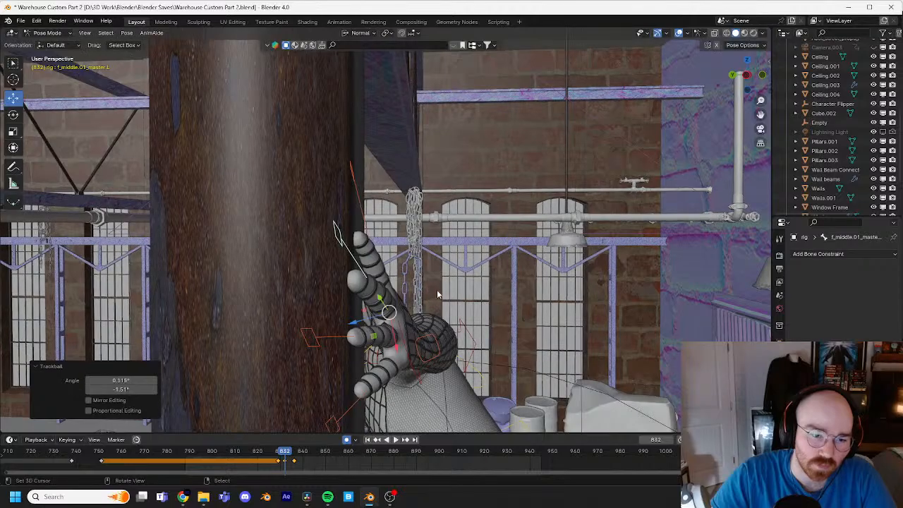
Step: At frame 829, rotate the left thumb master control with Trackball so the thumb rests against the pipe
middle_click_drag(438, 293, 267, 374)
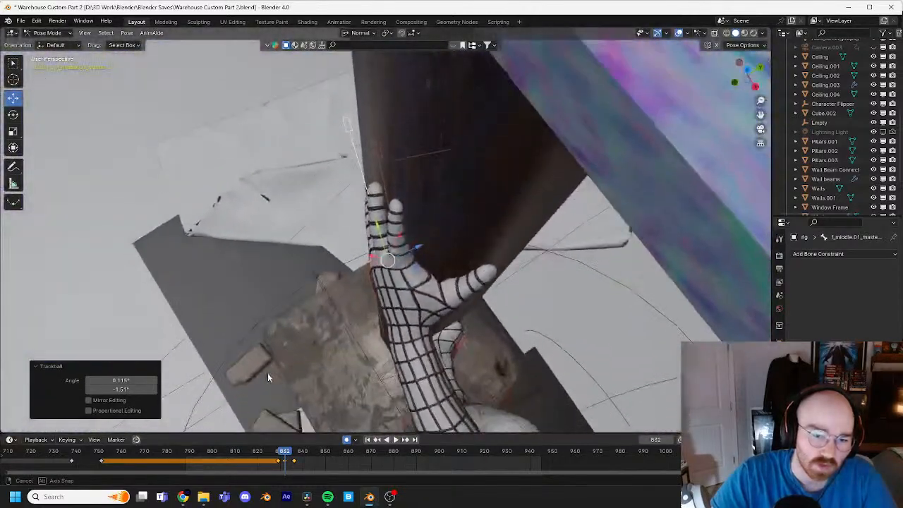
left_click(569, 260)
middle_click_drag(573, 263, 487, 241)
key("Down")
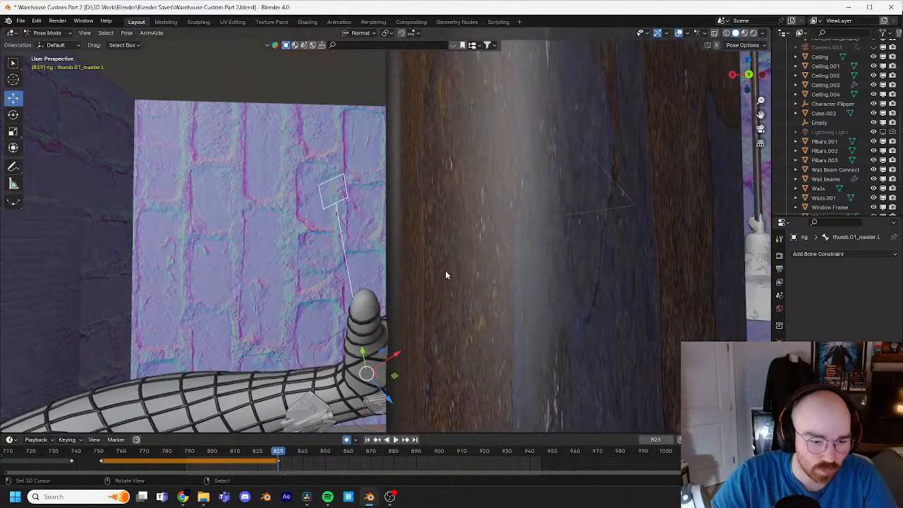
key("Down")
scroll(445, 264, "down", 3)
key("Up")
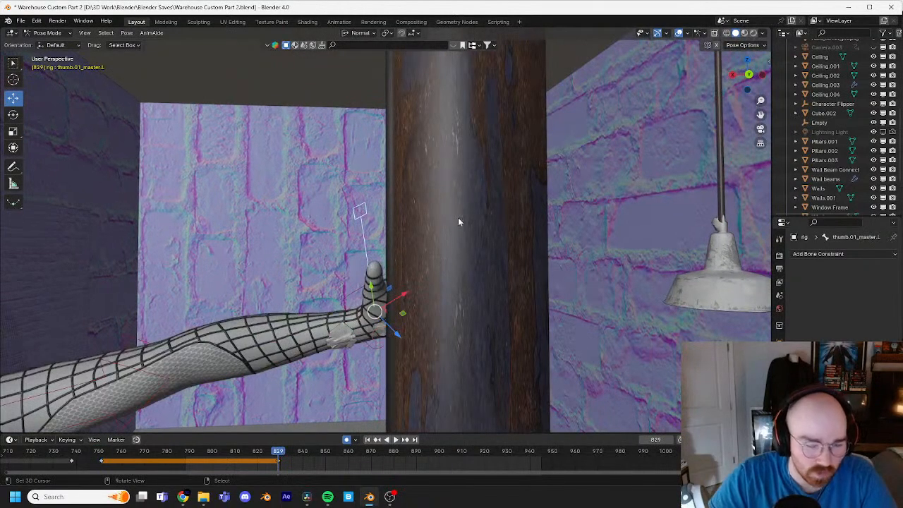
key("r")
key("r")
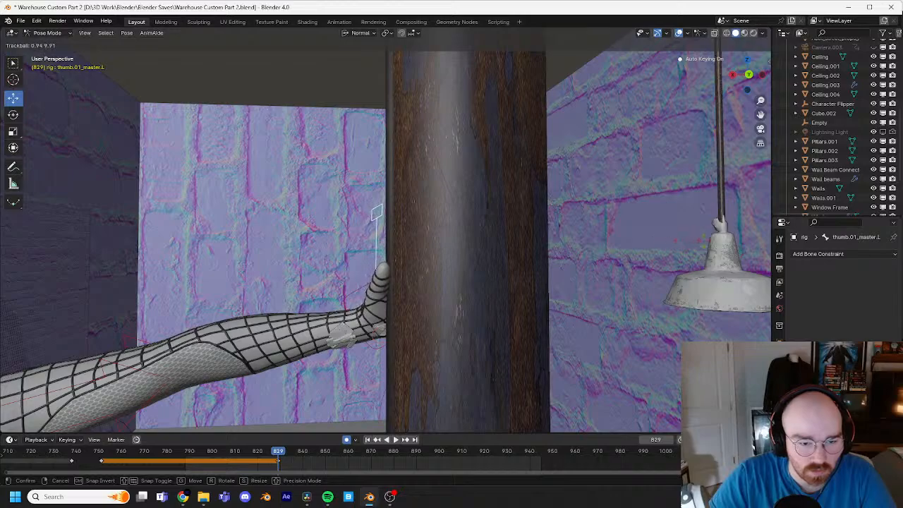
left_click(704, 240)
Step: Review the thumb from another angle, and at frame 838 rotate the left middle finger master control slightly with Trackball and around the view axis
middle_click_drag(557, 244, 515, 318)
key("Right")
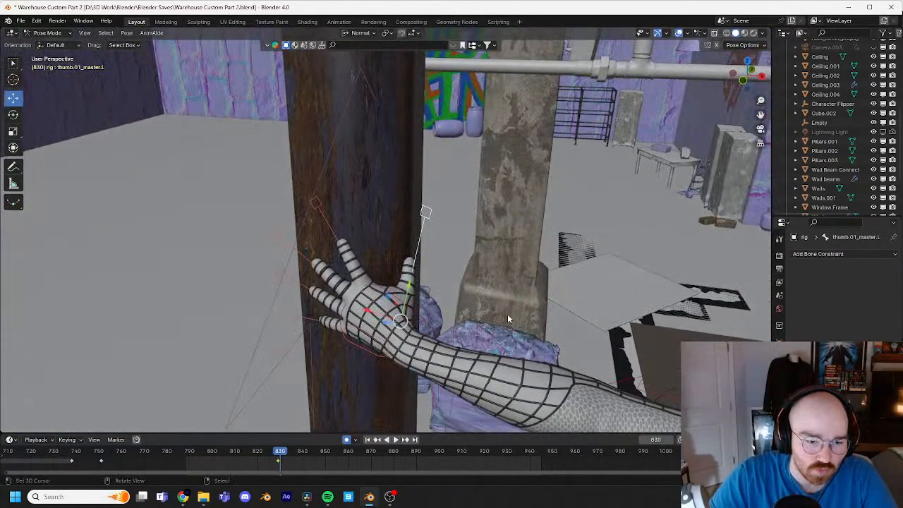
key("Right")
key("Right")
left_click_drag(288, 453, 457, 455)
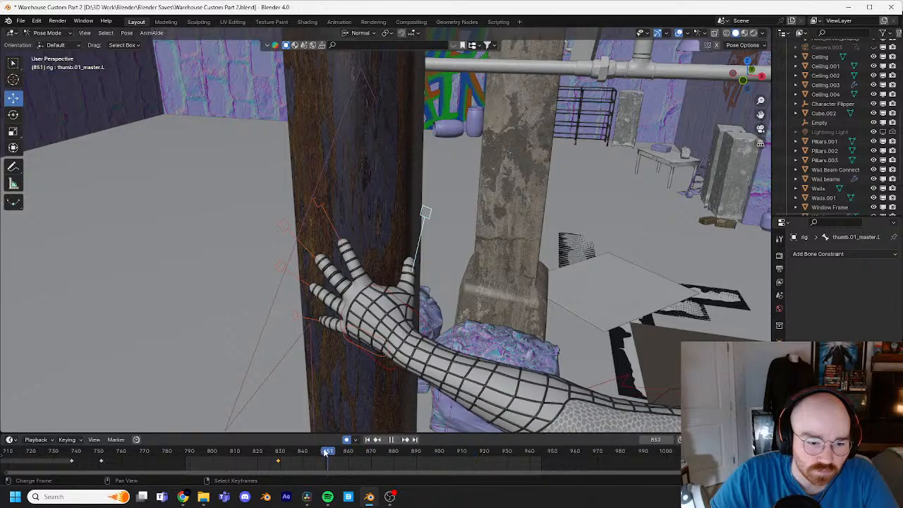
left_click_drag(326, 452, 278, 452)
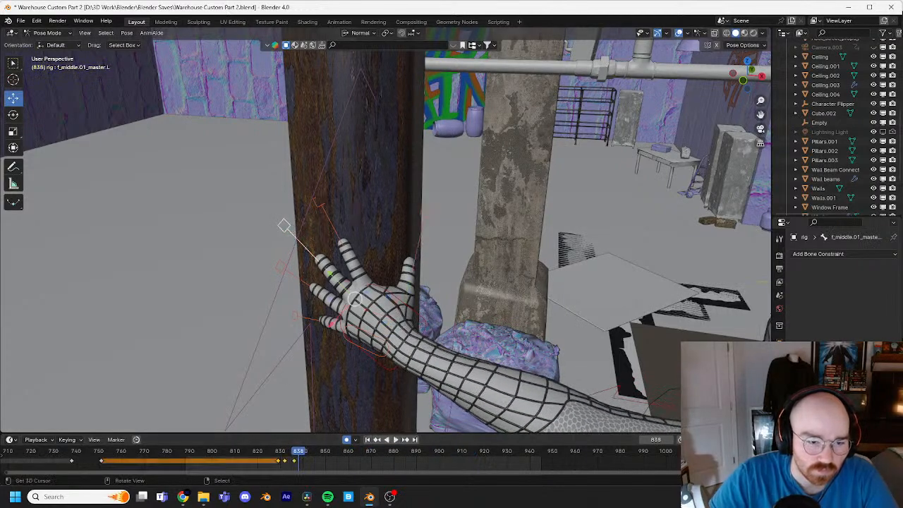
key("r")
key("r")
left_click(328, 214)
key("r")
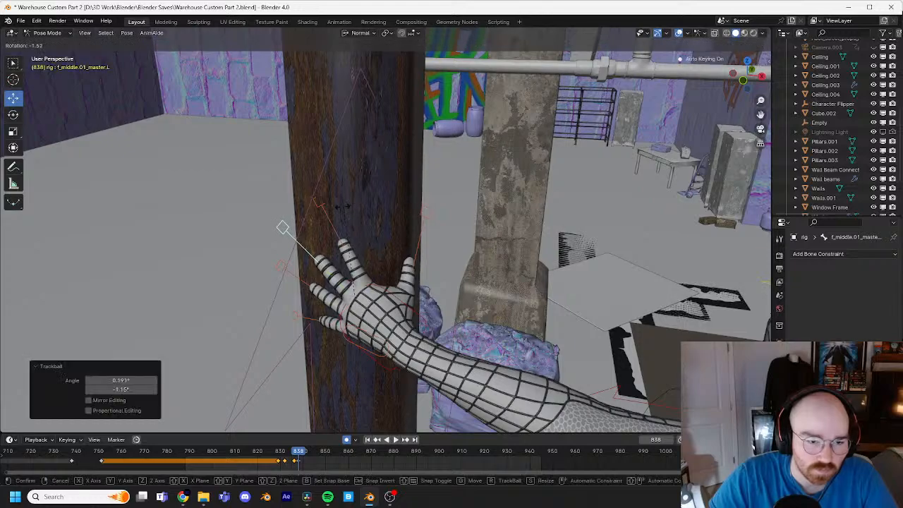
left_click(351, 279)
Step: Play back the hold repeatedly and examine how the left hand and fingers move against the pipe, with the left hand IK control selected
key("space")
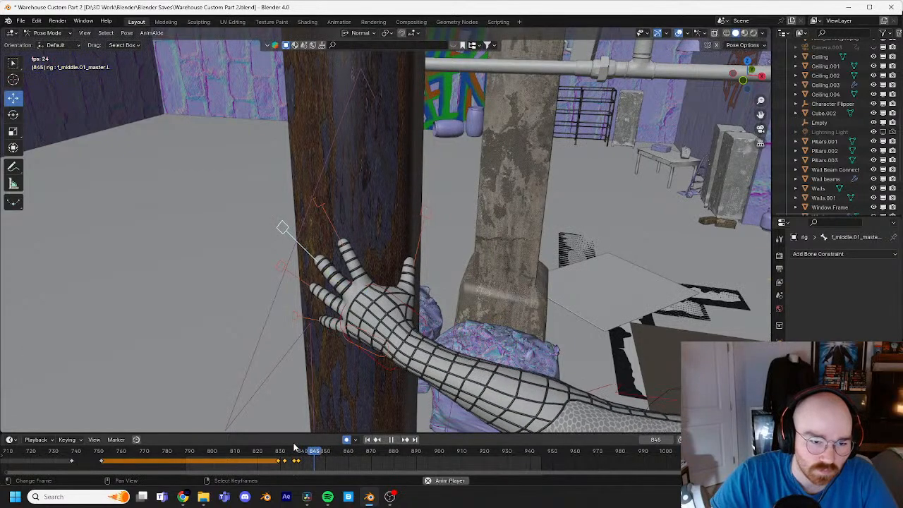
left_click_drag(308, 453, 275, 450)
key("space")
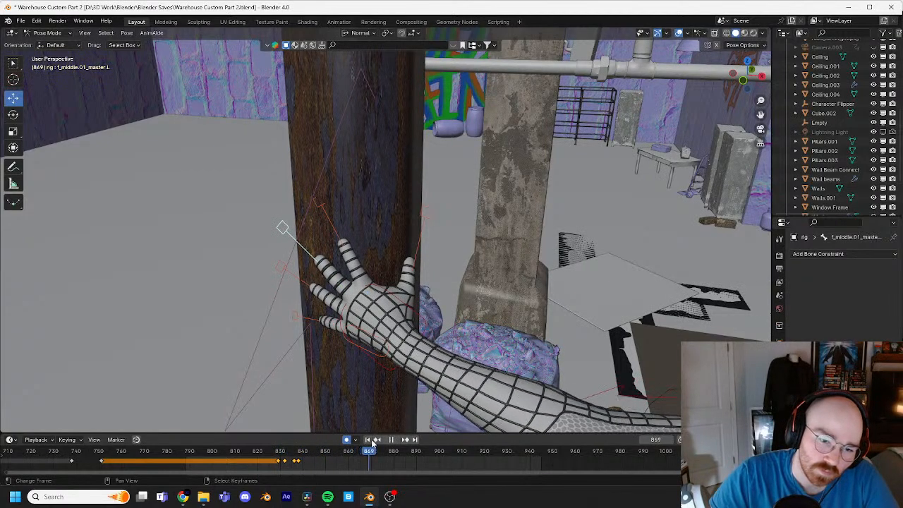
middle_click_drag(393, 355, 402, 289)
left_click(365, 353)
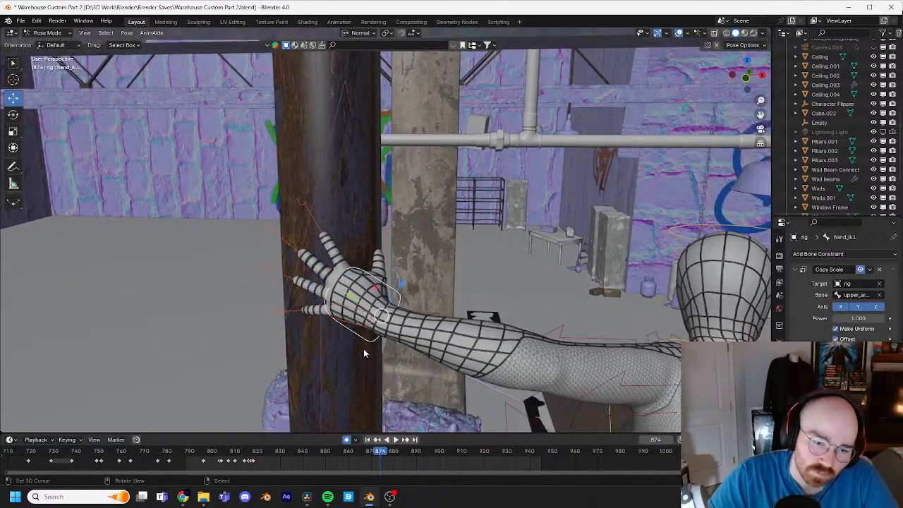
left_click(360, 455)
key("space")
left_click_drag(344, 454, 255, 459)
key("space")
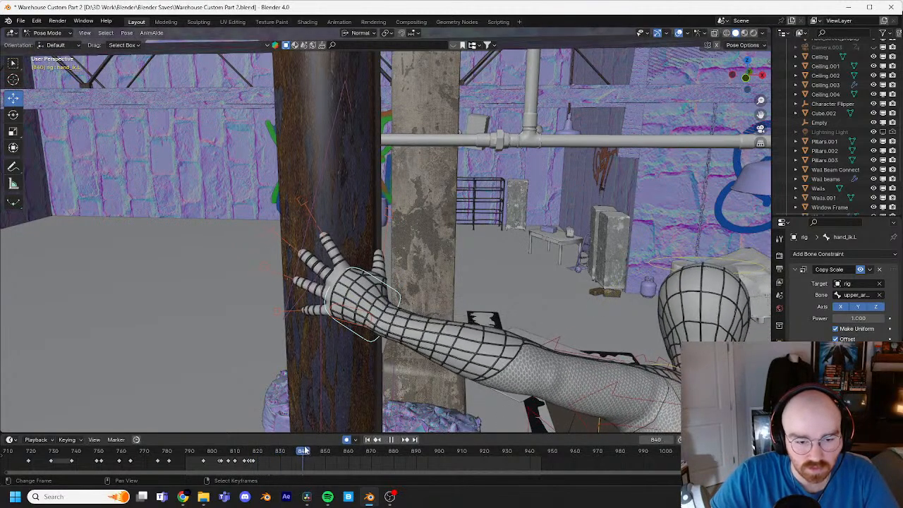
Step: At about frame 839, rotate the left hand IK control slightly around the view axis
key("space")
left_click_drag(305, 450, 340, 452)
key("r")
left_click(452, 244)
Step: At frame 857, rotate the left hand IK control slightly with Trackball
key("Left")
key("Left")
key("Left")
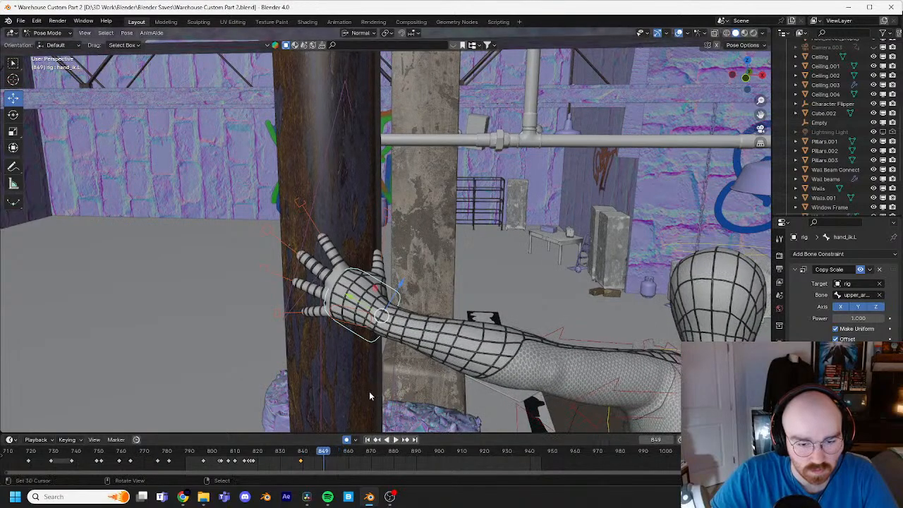
key("Right")
key("Right")
key("Right")
key("Right")
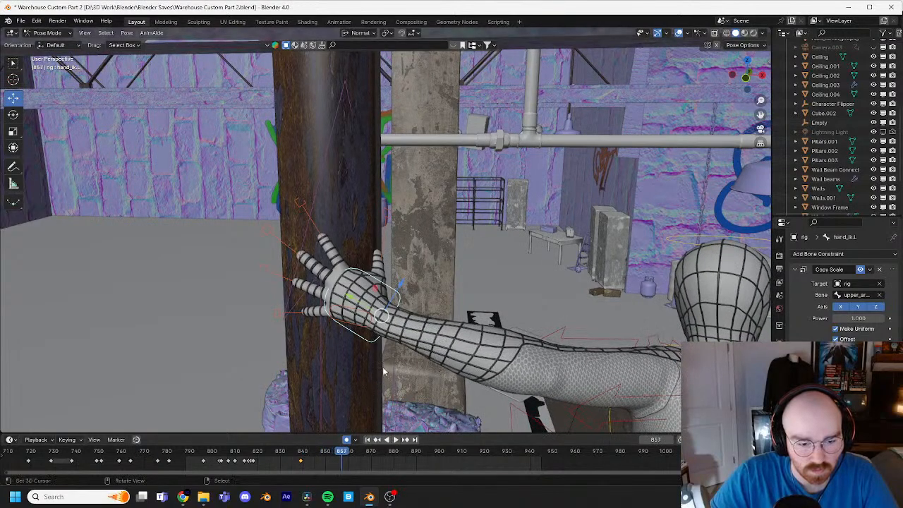
key("r")
key("r")
left_click(389, 302)
Step: At frame 857, move the left hand IK control -0.005098 m along its normal X axis and play back the result from another angle
middle_click_drag(391, 302, 351, 313)
left_click_drag(393, 314, 392, 312)
middle_click_drag(400, 313, 543, 300)
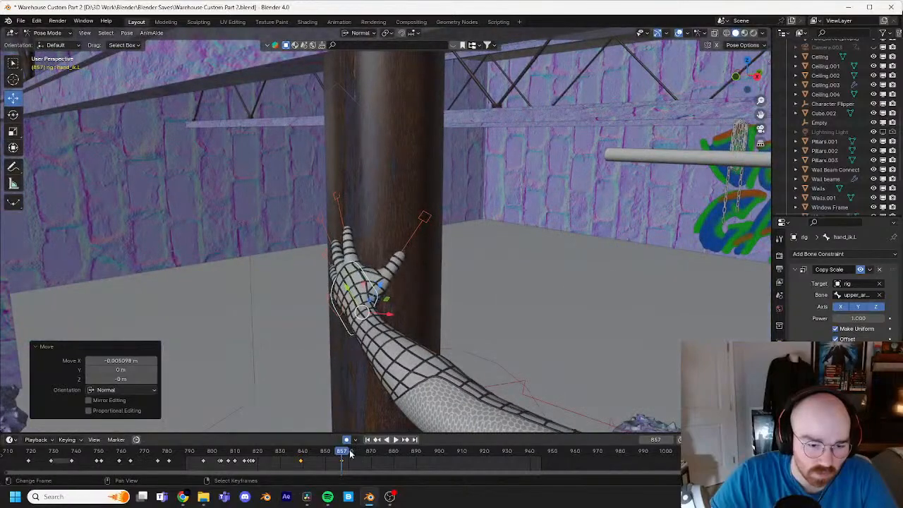
left_click_drag(343, 451, 291, 452)
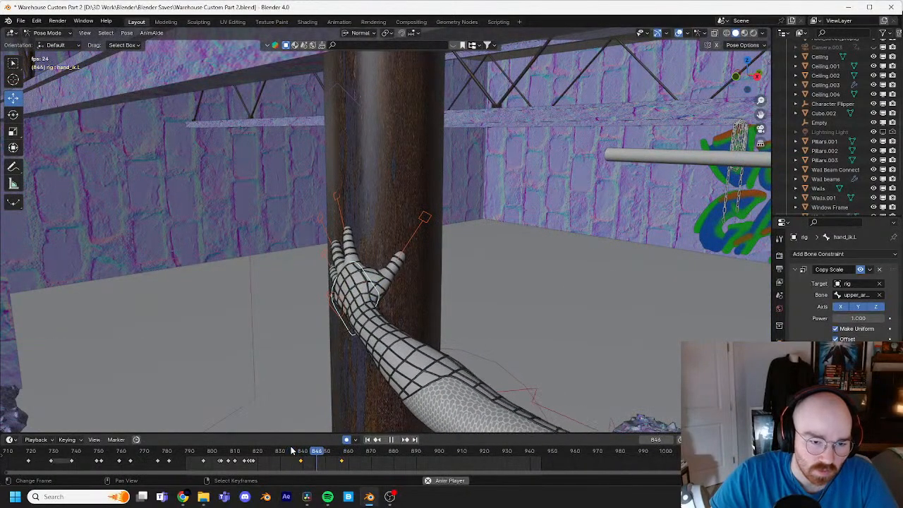
key("space")
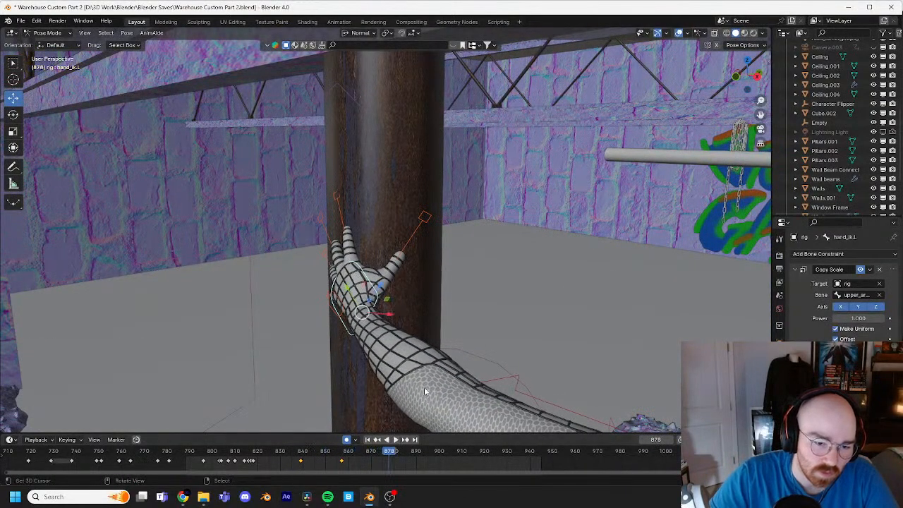
Step: At frame 875, rotate the left hand IK control slightly around the view axis and play back the hand motion
key("Left")
key("Left")
key("Left")
key("Left")
key("Left")
key("Left")
middle_click_drag(415, 377, 521, 358)
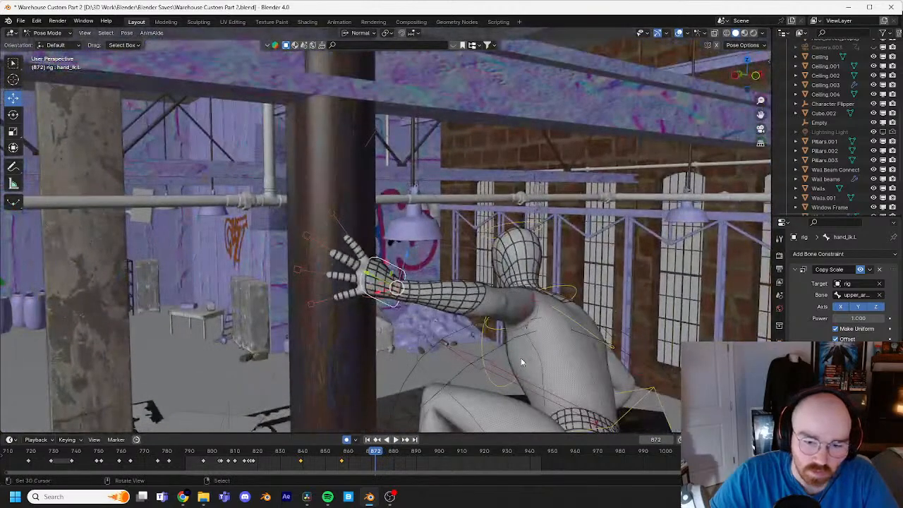
key("Right")
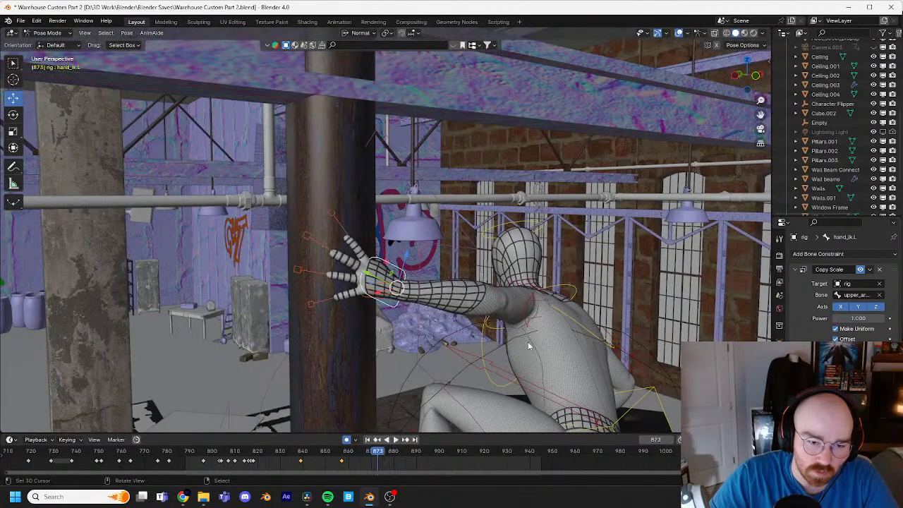
key("Right")
key("Right")
middle_click_drag(500, 313, 475, 286)
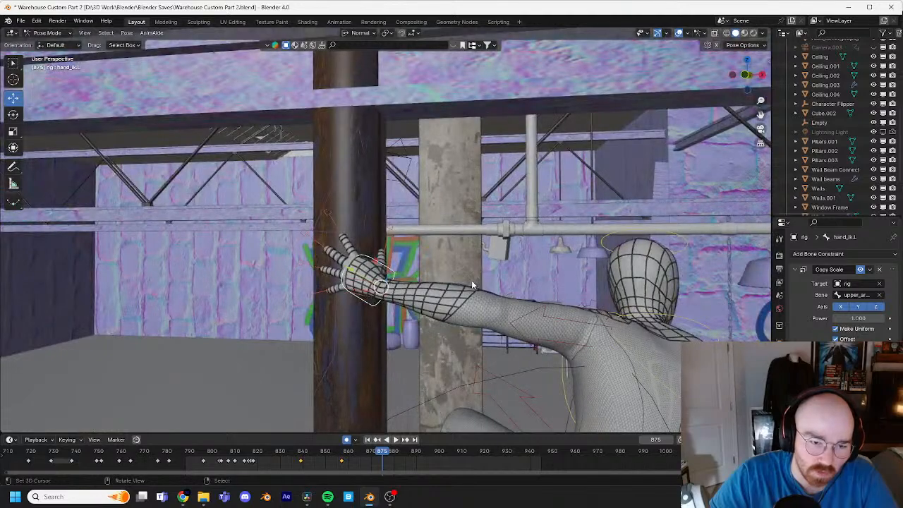
key("r")
left_click(414, 249)
key("Left")
key("Left")
key("Left")
key("Left")
key("Left")
key("Left")
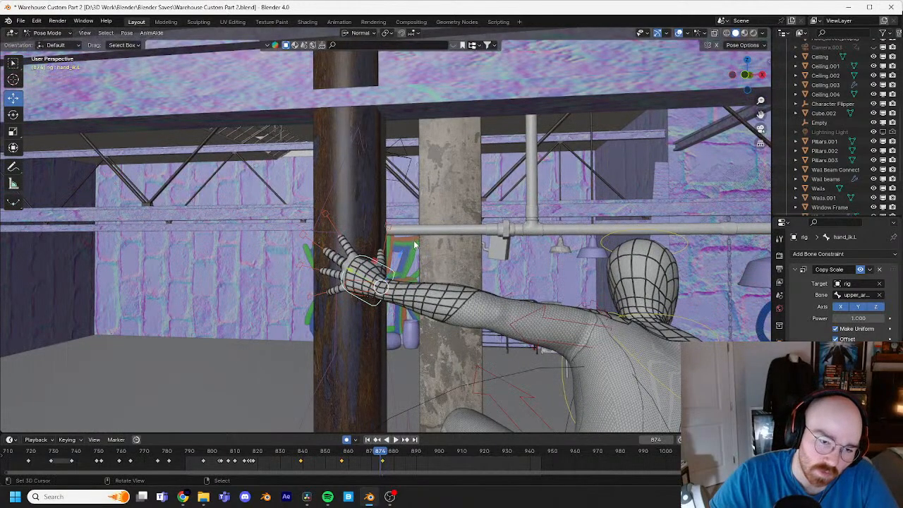
key("space")
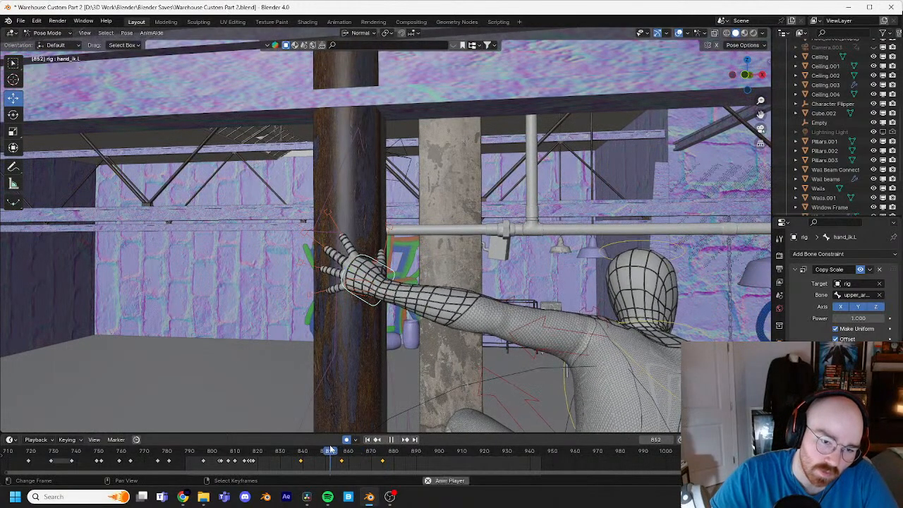
Step: Shift the left hand IK control's keyframe at frame 875 to frame 887 and play back the hand motion
key("space")
middle_click_drag(395, 417, 403, 367)
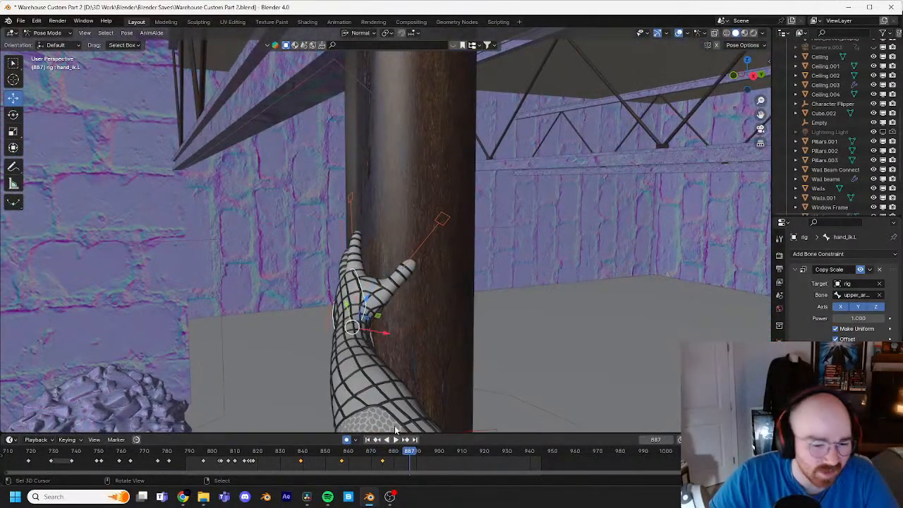
mouse_move(408, 452)
left_mouse_down()
mouse_move(359, 453)
mouse_move(373, 452)
mouse_move(356, 462)
mouse_move(408, 462)
left_mouse_up()
key("space")
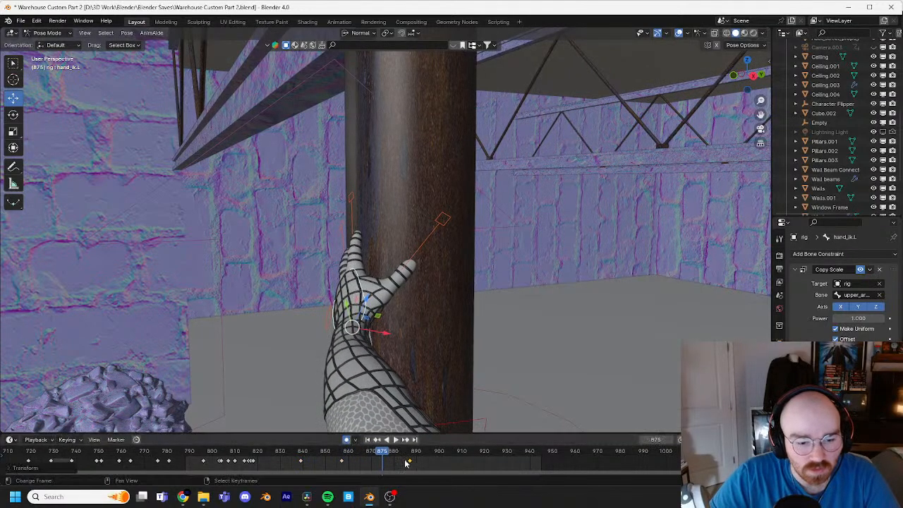
key("space")
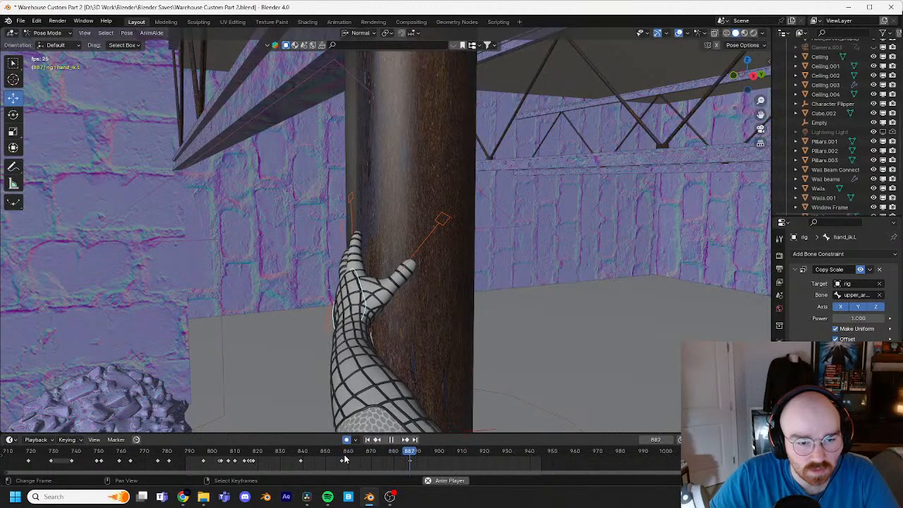
key("space")
Step: Play back the left hand and arm motion from another angle, stop at frame 895, and save the file
key("KP_0")
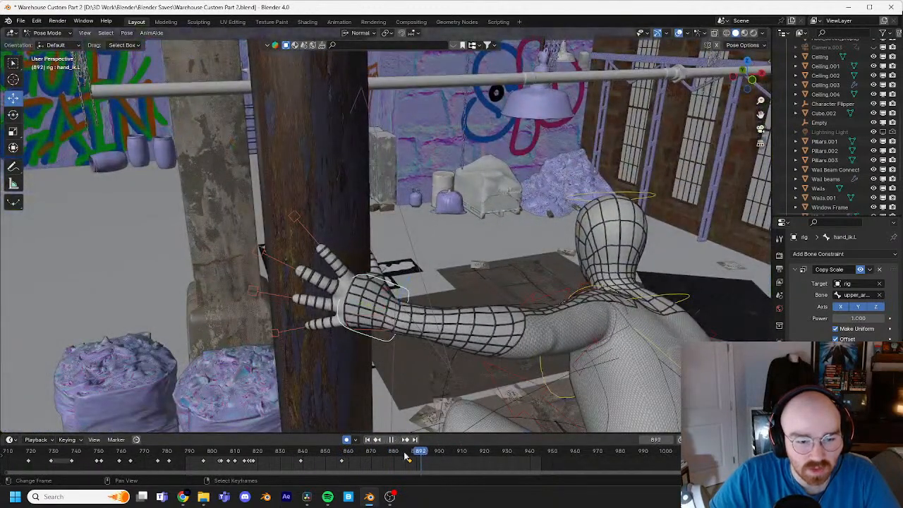
left_click(333, 451)
key("space")
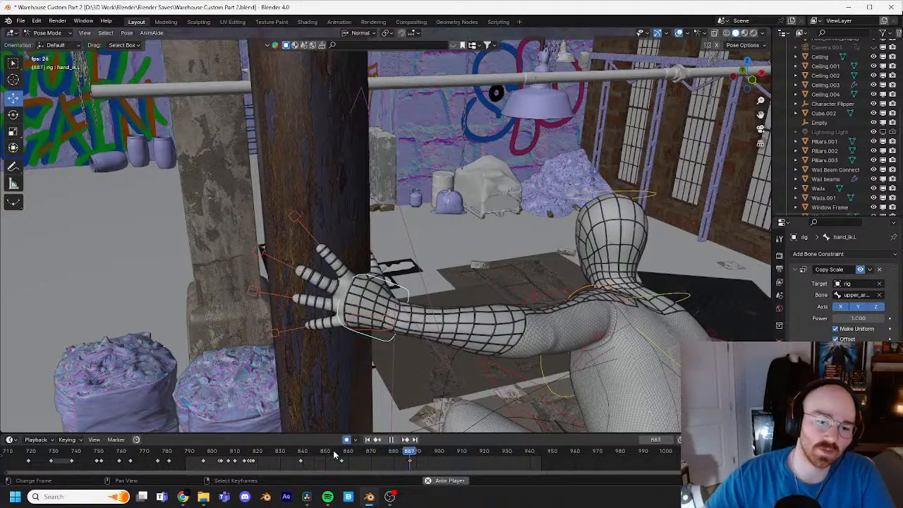
key("space")
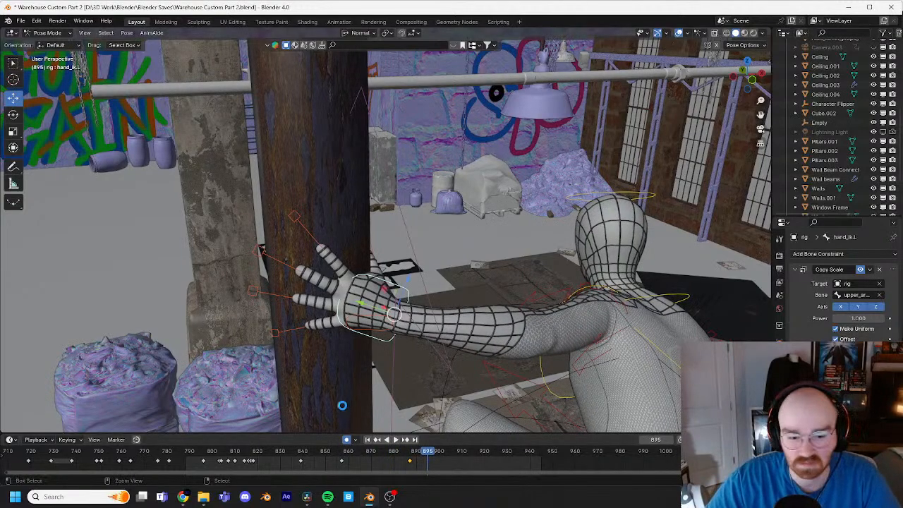
key("ctrl+s")
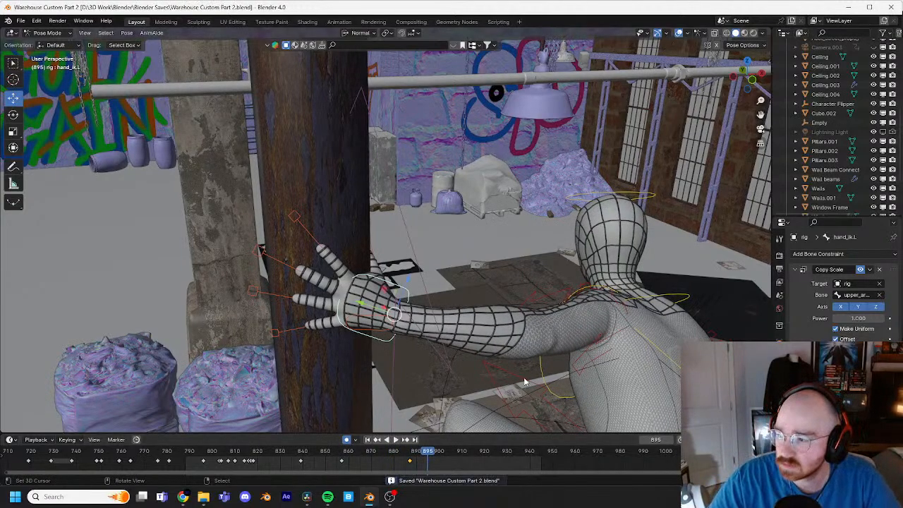
Step: Select the left upper arm IK control and scrub back to frame 877 to examine the arm and torso pose
middle_click_drag(523, 377, 420, 315)
middle_click_drag(286, 309, 237, 306)
right_click(466, 298)
scroll(490, 314, "down", 5)
middle_click_drag(492, 316, 466, 353)
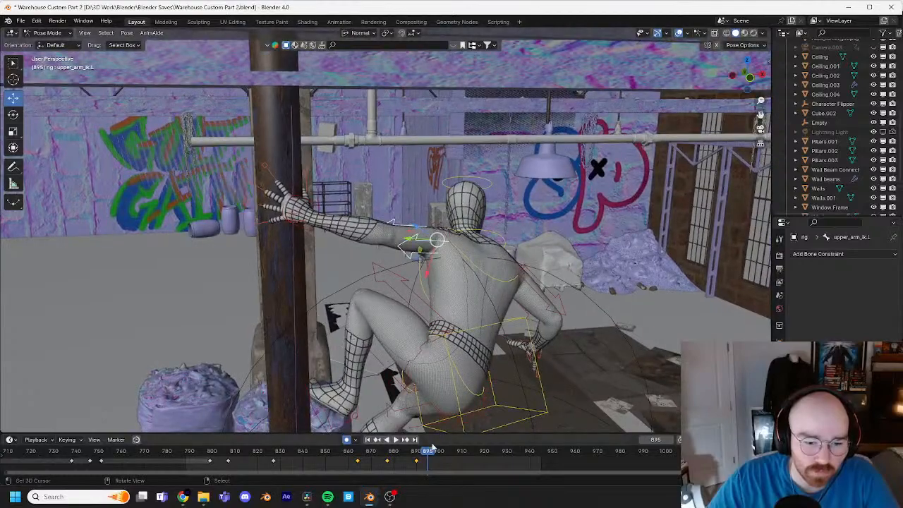
left_click_drag(451, 454, 387, 452)
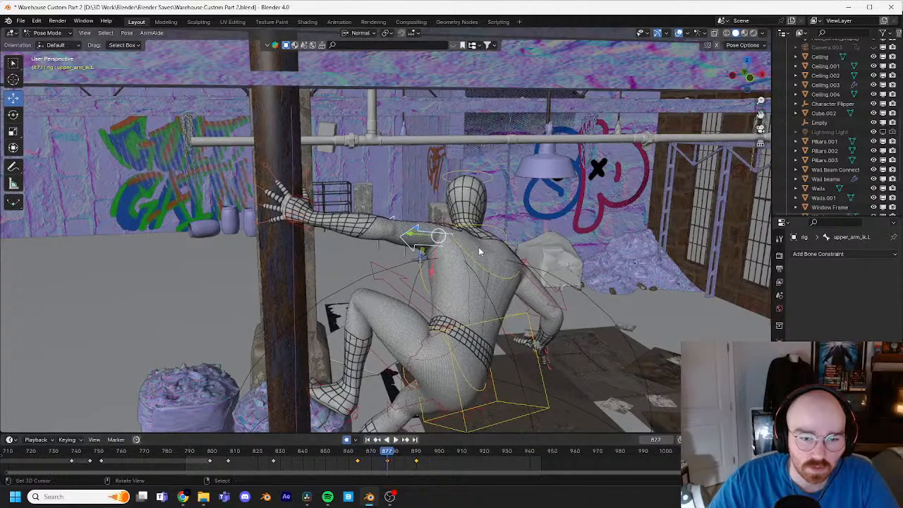
left_click(490, 181)
scroll(525, 208, "up", 1)
scroll(463, 234, "up", 3)
middle_click_drag(524, 208, 479, 192, "shift")
scroll(363, 171, "down", 4)
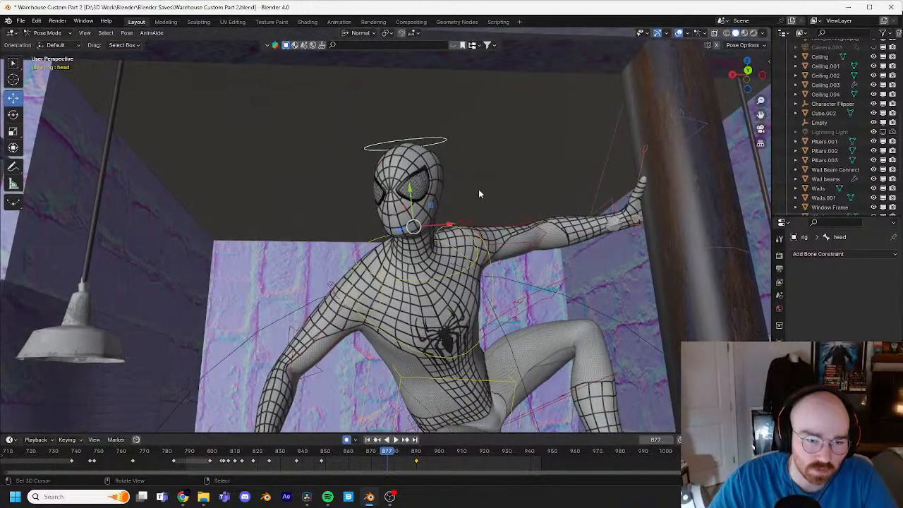
key("r")
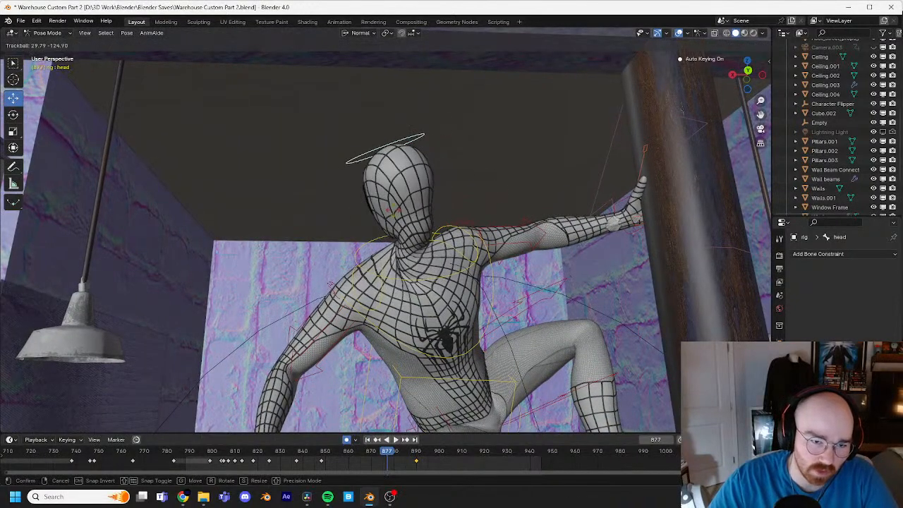
right_click(478, 278)
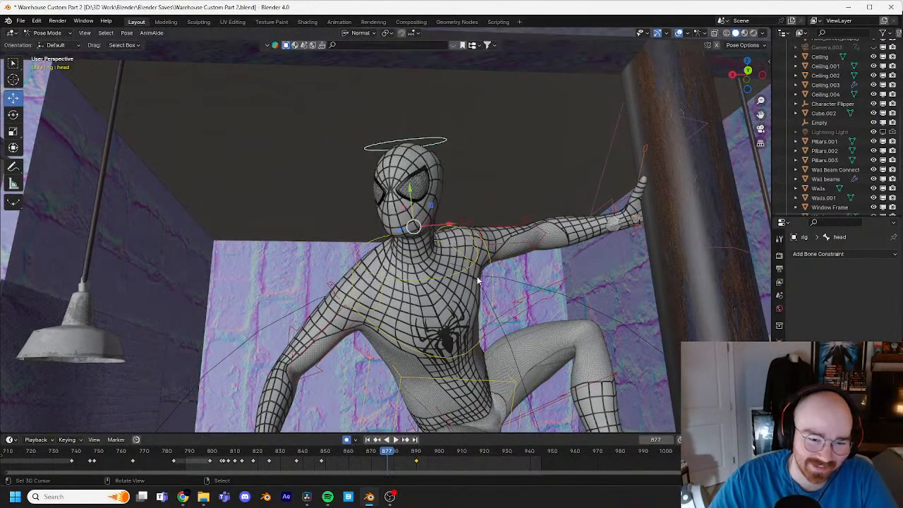
left_click(485, 325)
key("r")
key("r")
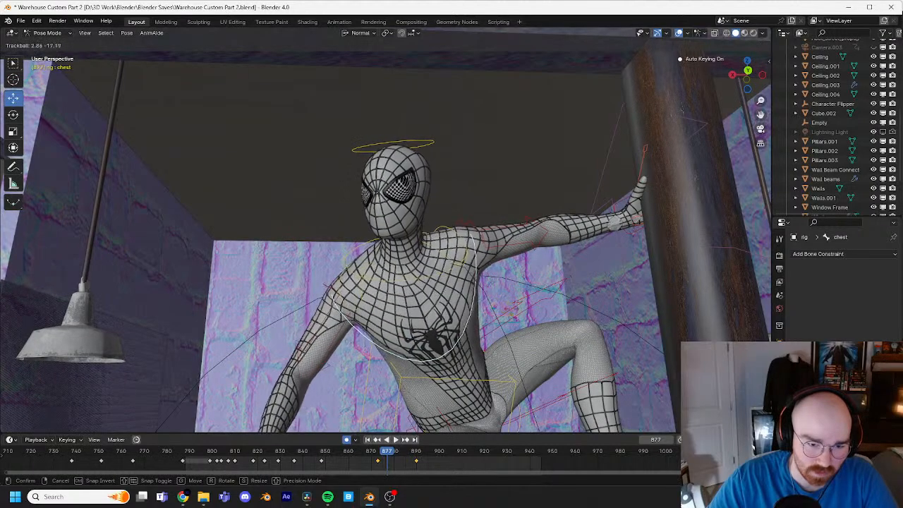
left_click(517, 367)
Step: Play back the chest and head motion from about frame 830 to examine the held pose from the front
left_click_drag(396, 455, 281, 450)
key("space")
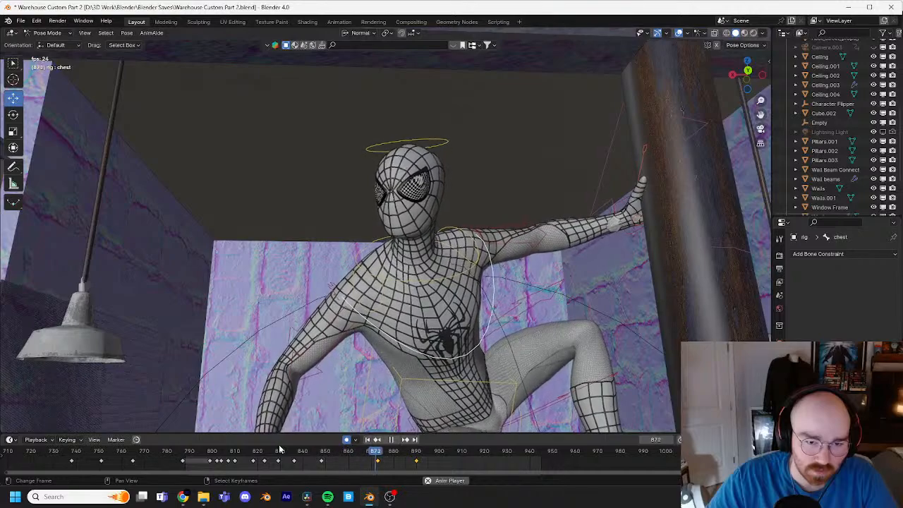
key("space")
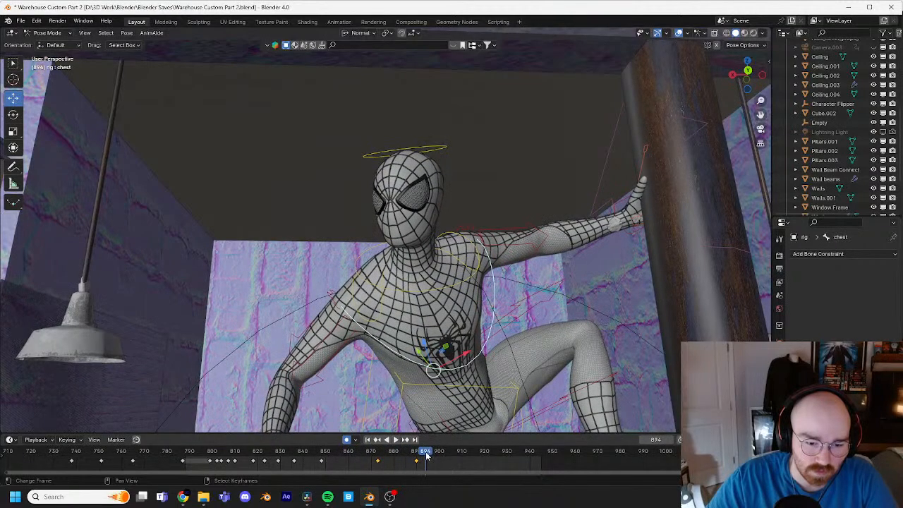
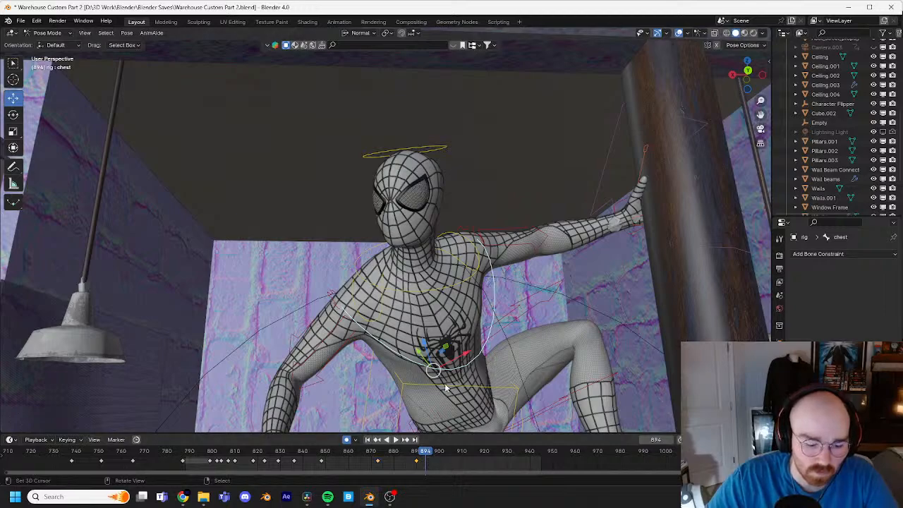
Step: Key the chest control in place at frame 894 and rotate the upper body away from the pipe at frame 898
key("g")
left_click(479, 346)
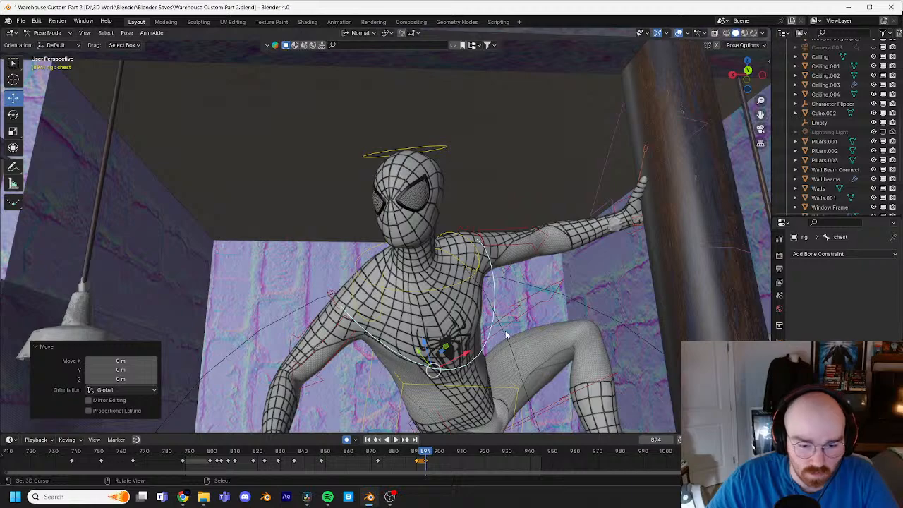
key("Right")
key("Right")
key("r")
key("r")
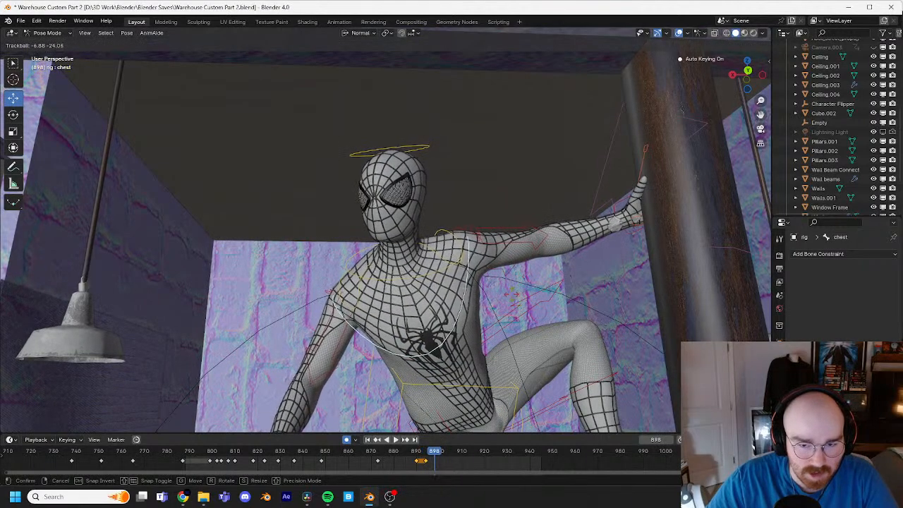
left_click(511, 293)
Step: Move the torso control by less than 0.01 m at frame 898 to support the chest rotation
middle_click_drag(511, 293, 484, 326)
left_click(518, 326)
key("g")
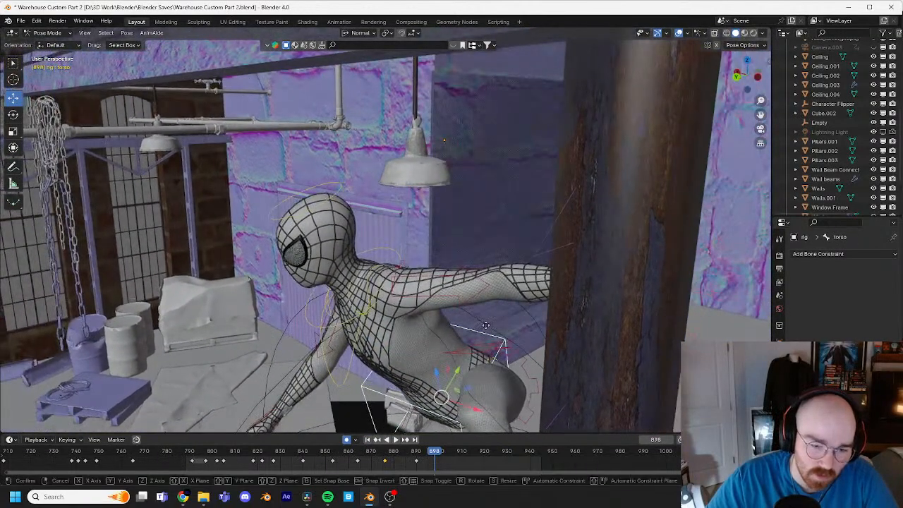
right_click(491, 323)
key("g")
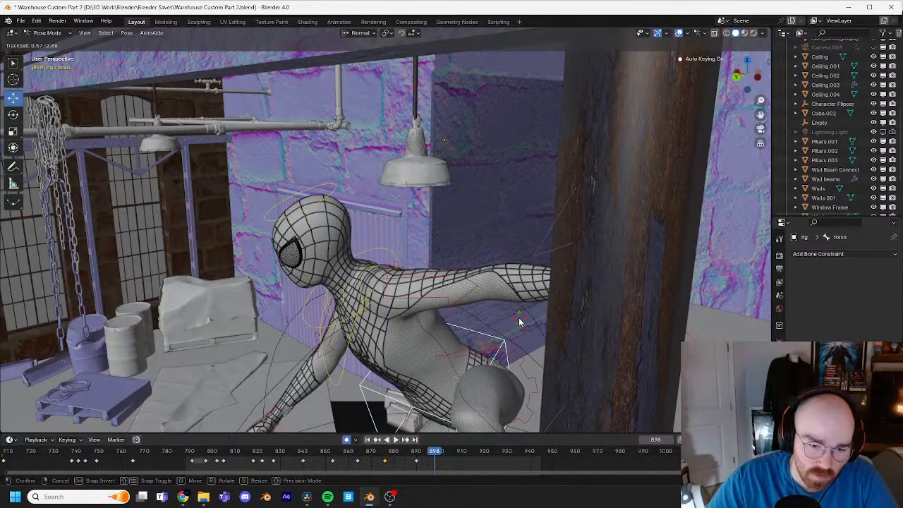
left_click(522, 321)
Step: Rotate the head control at frame 898 so the face turns further away from the pipe
middle_click_drag(522, 321, 416, 330)
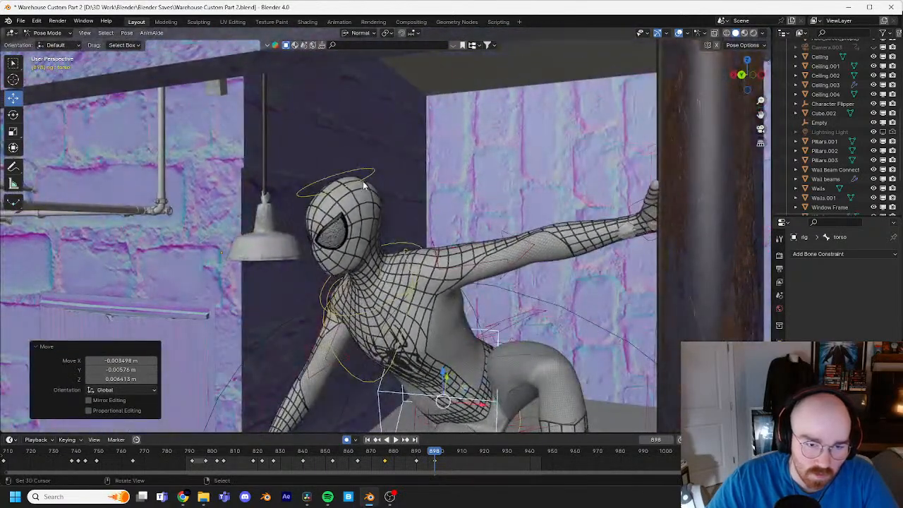
left_click(362, 178)
key("r")
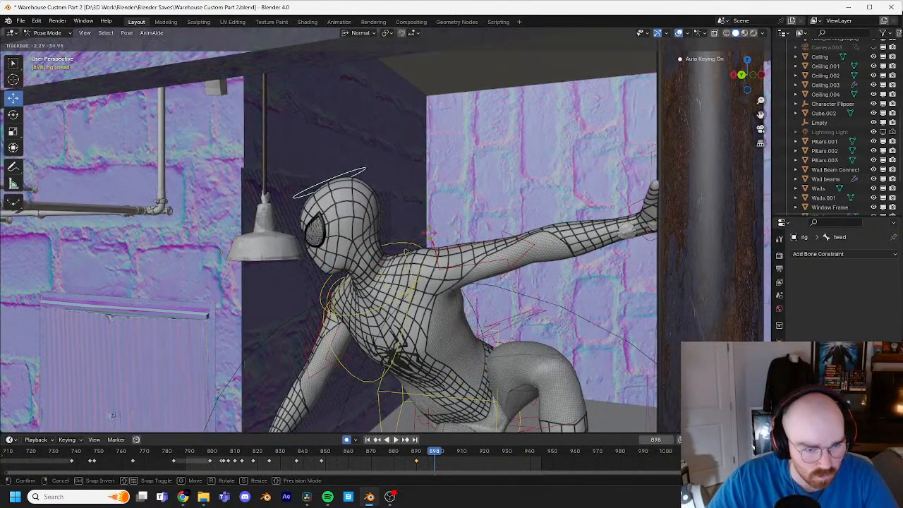
left_click(430, 234)
Step: Move the right hand IK control outward from the body at frame 898 and rotate it about -9.17° and -10.9°
middle_click_drag(431, 234, 327, 398)
left_click(327, 385)
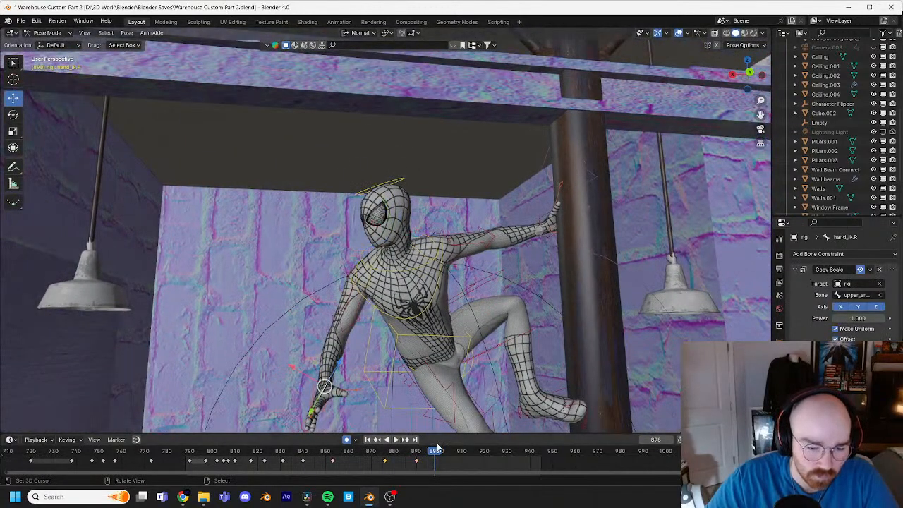
key("g")
left_click(412, 396)
middle_click_drag(411, 395, 428, 353)
key("r")
key("r")
left_click(486, 363)
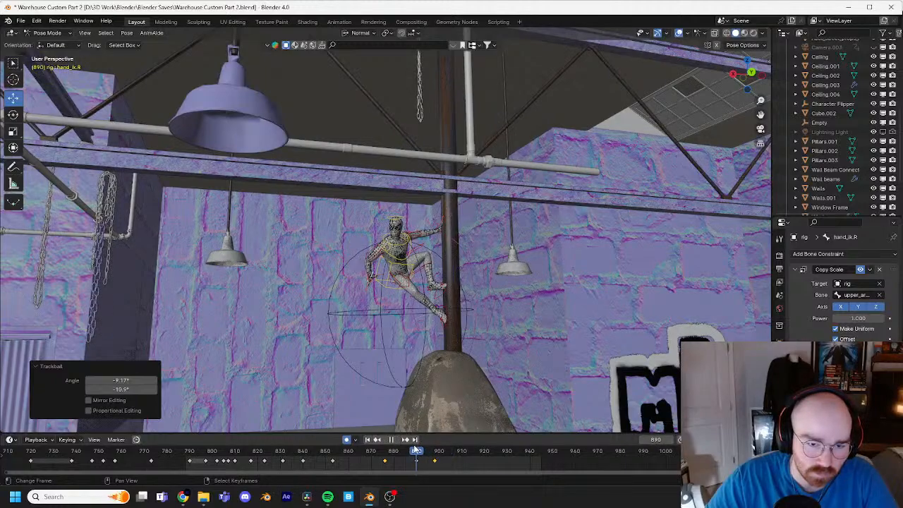
Step: Review the motion up to frame 901 and key a slight rotation of the head control there
left_click_drag(416, 450, 400, 450)
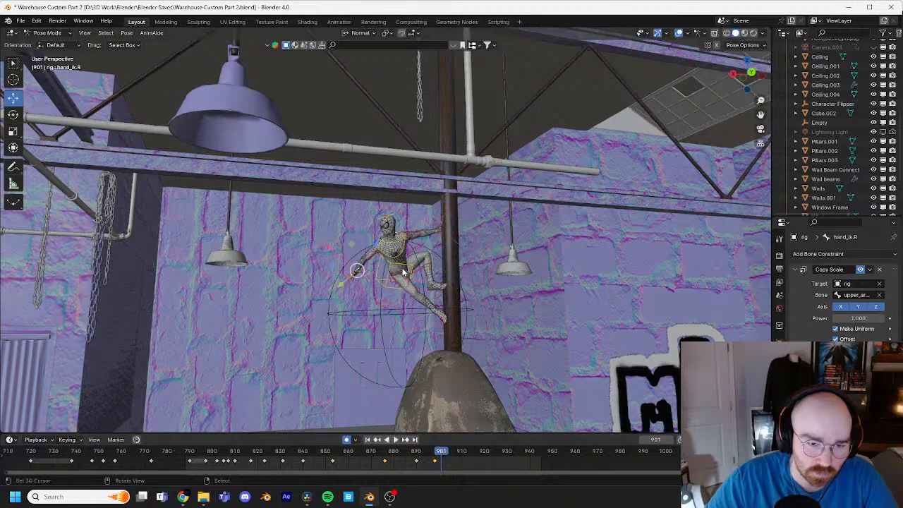
scroll(403, 272, "up", 7)
right_click(405, 184)
key("r")
key("r")
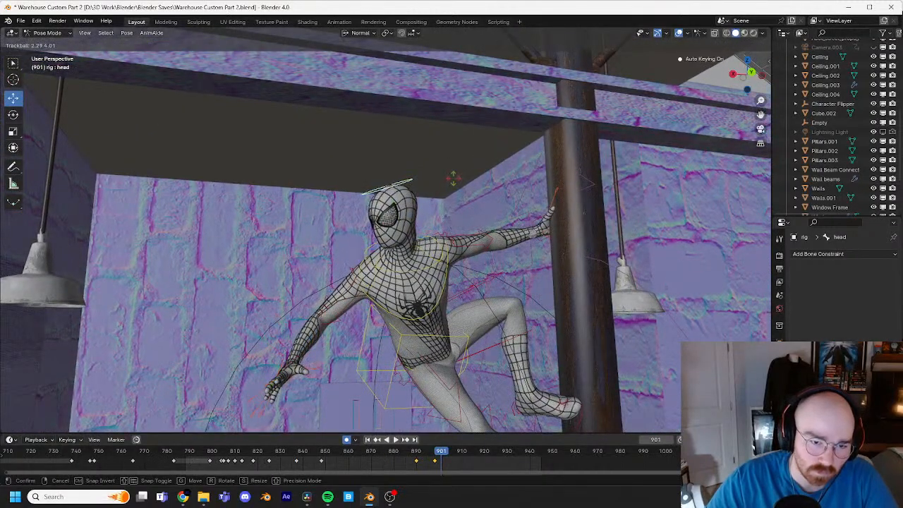
left_click(461, 416)
Step: Play back the head turn and arm swing from about frame 890 to frame 907
left_click_drag(439, 453, 414, 453)
key("space")
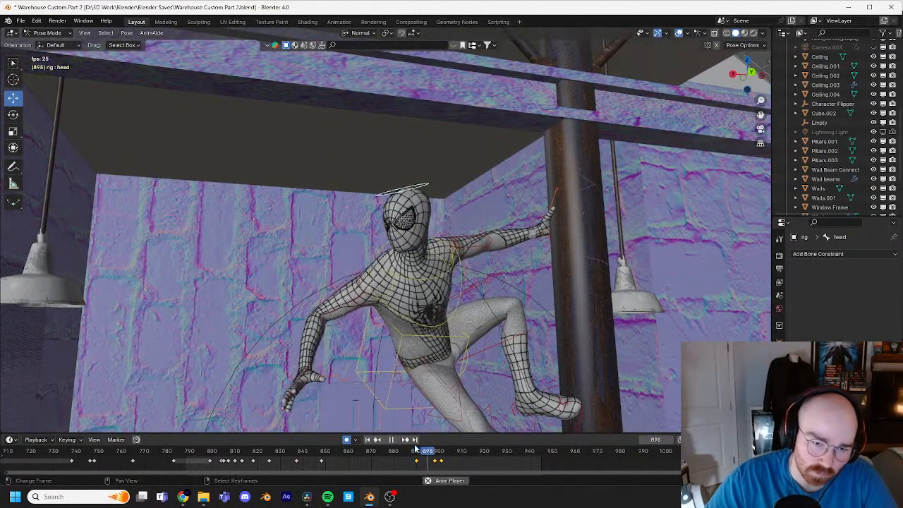
key("space")
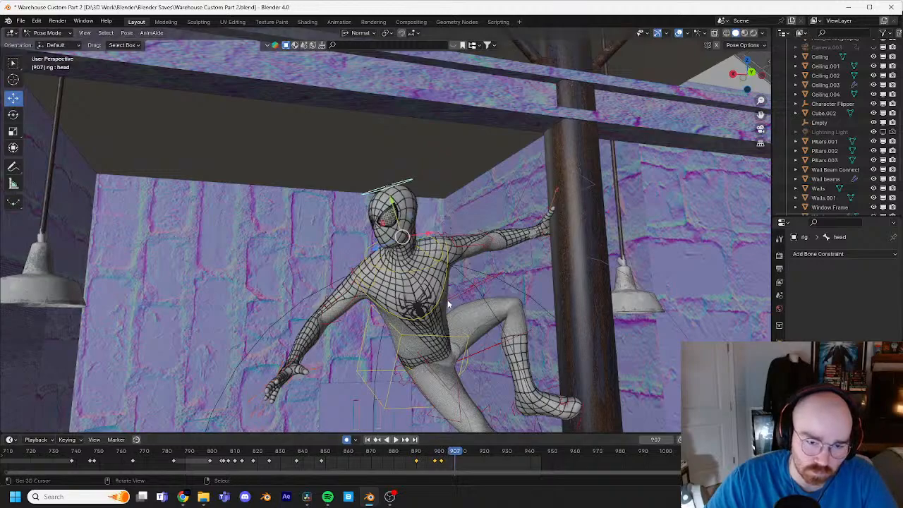
Step: Try bringing the right hand IK control in front of the chest at frame 907 and rotating the hand upright
middle_click_drag(472, 358, 366, 346)
left_click(263, 319)
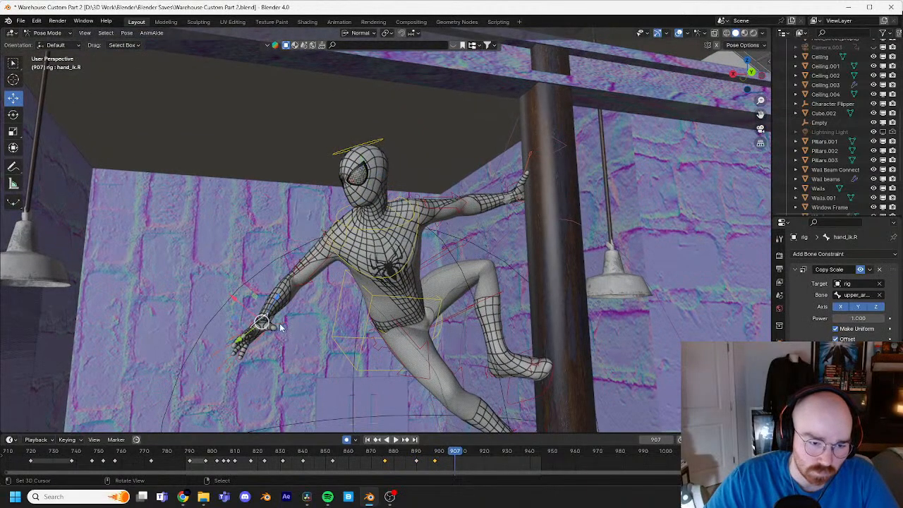
key("g")
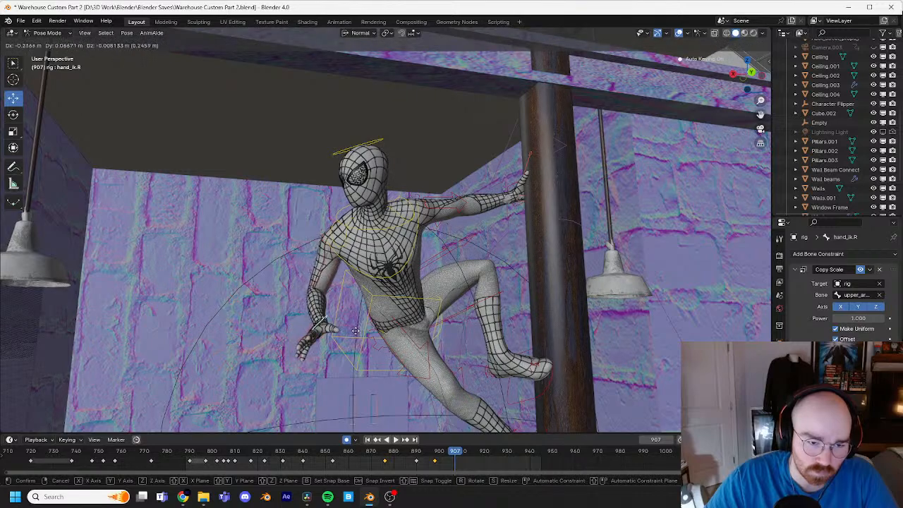
left_click(379, 275)
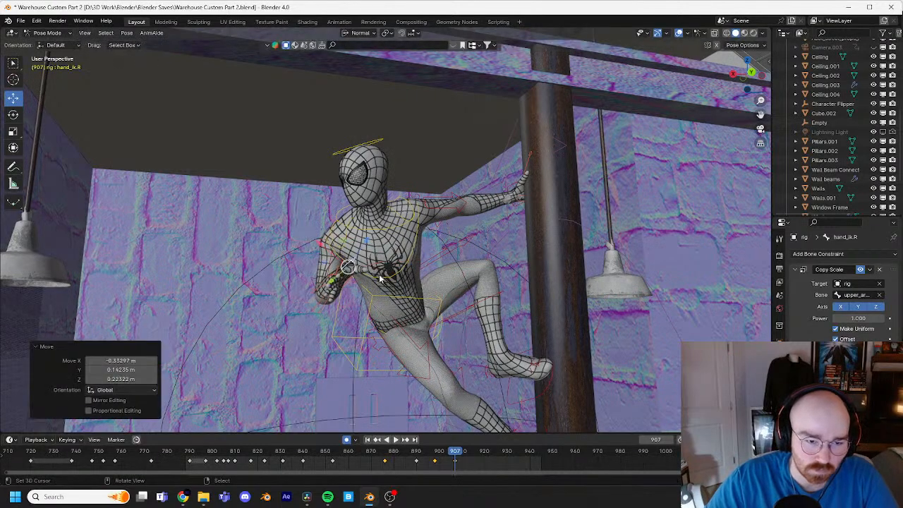
key("r")
key("r")
left_click(426, 267)
key("r")
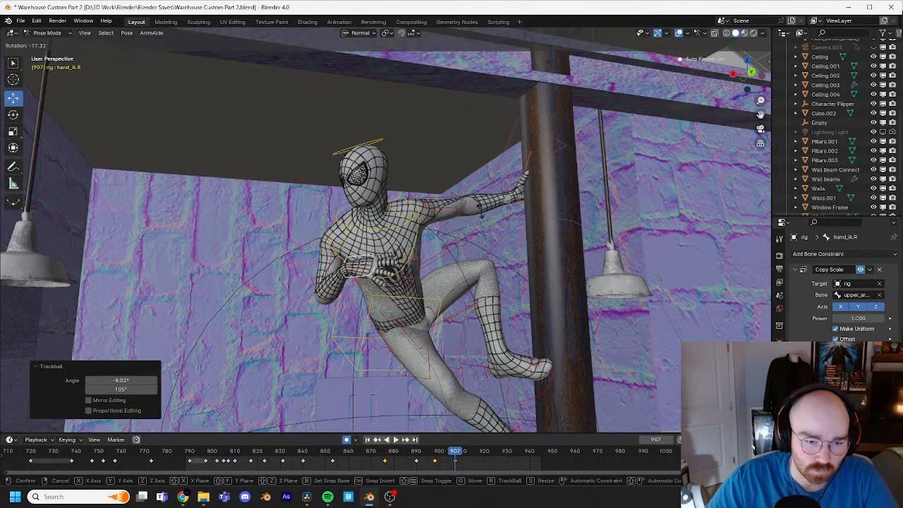
left_click(403, 176)
Step: Try moving and rotating the torso toward the pipe at frame 907, and undo these torso and right hand changes
left_click(429, 304)
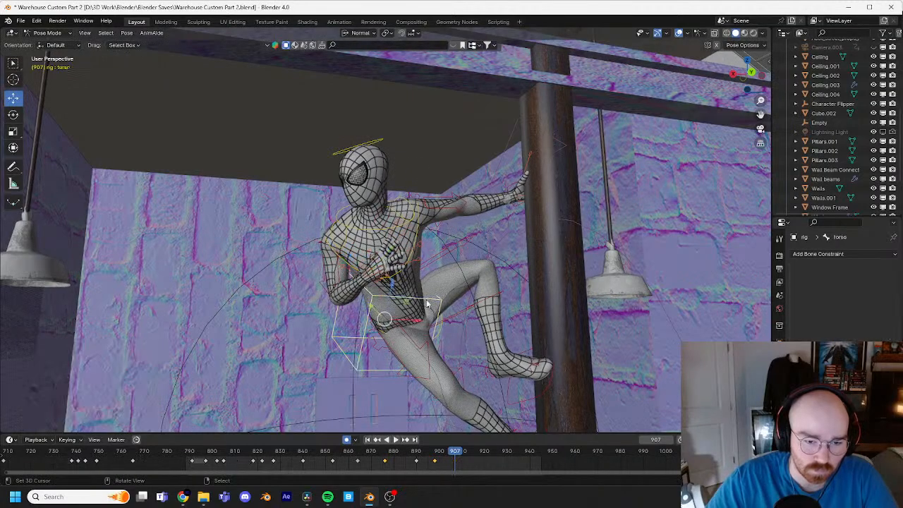
key("g")
left_click(429, 299)
key("r")
key("r")
left_click(472, 289)
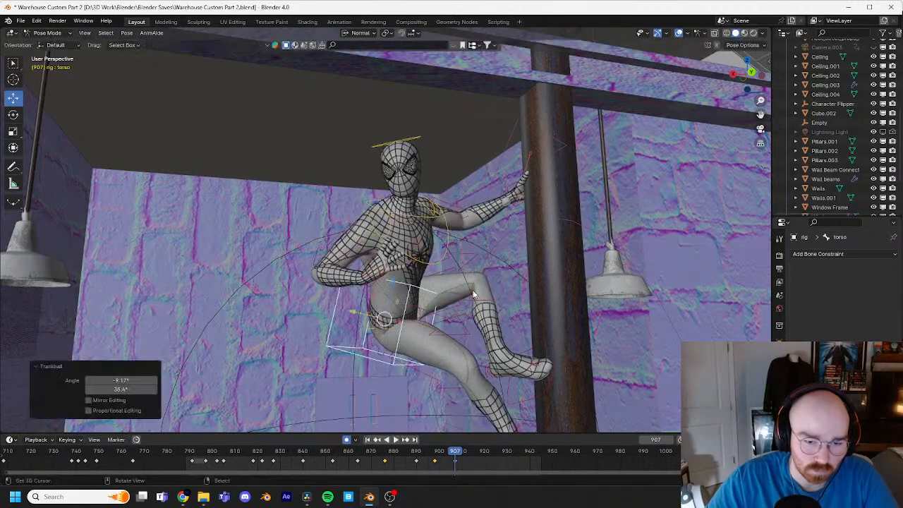
middle_click_drag(472, 289, 518, 352)
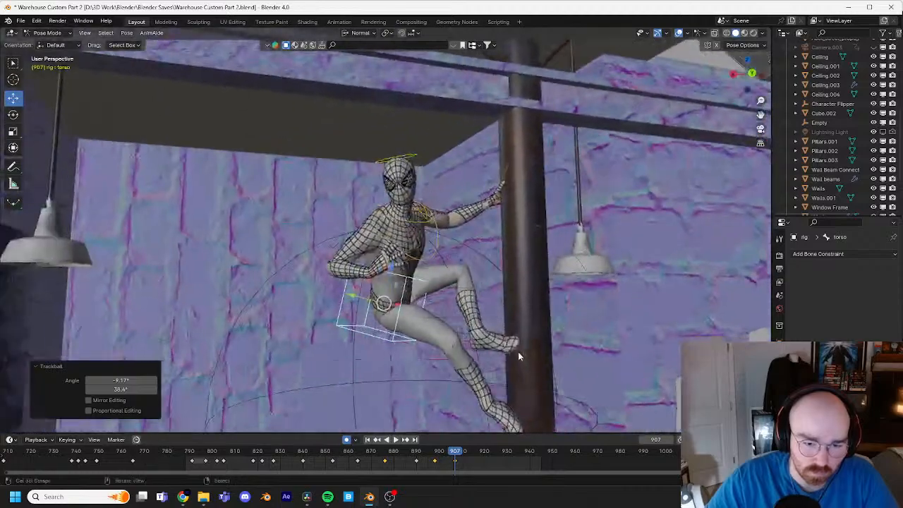
key("ctrl+z")
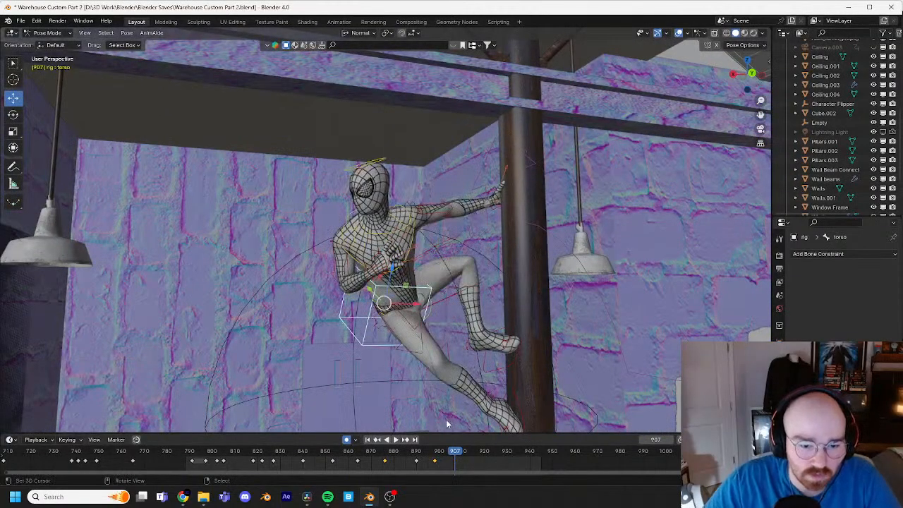
key("ctrl+z")
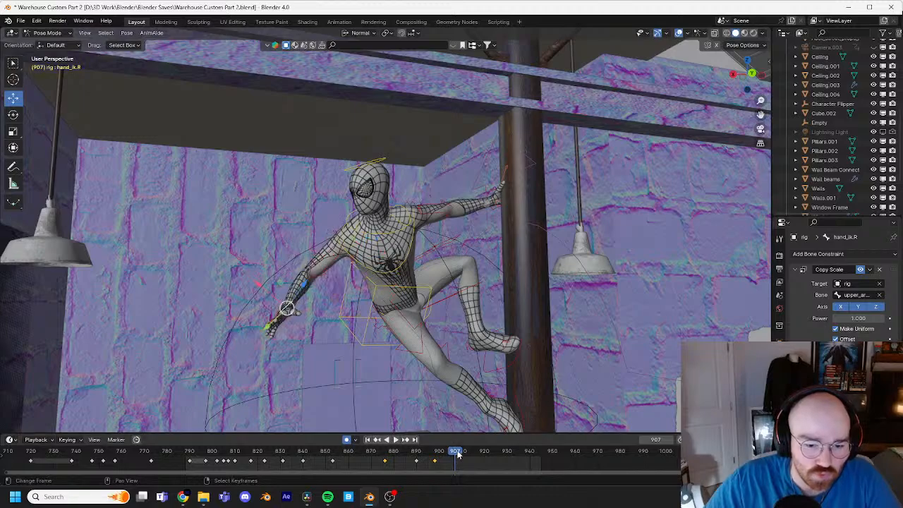
Step: Replay to frame 902 and raise the torso control about 0.07 m there
mouse_move(429, 454)
left_mouse_down()
mouse_move(392, 452)
mouse_move(436, 445)
left_mouse_up()
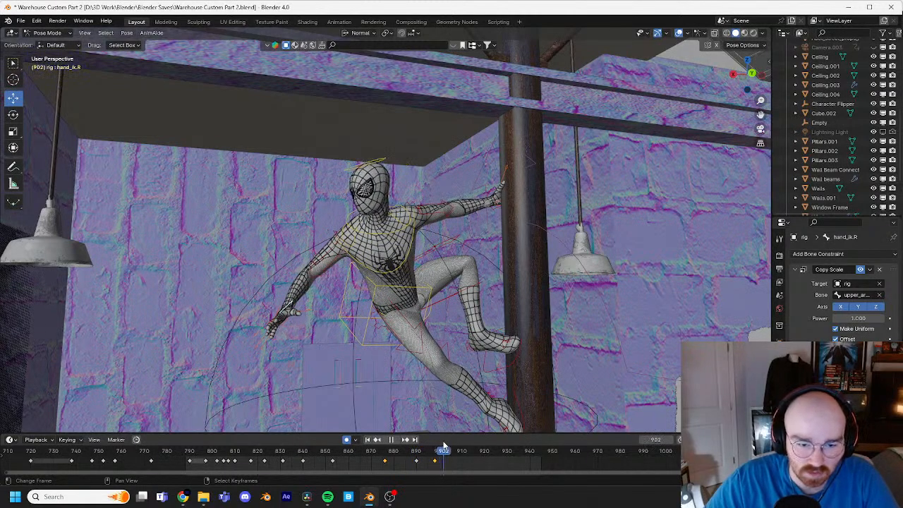
left_click(415, 293)
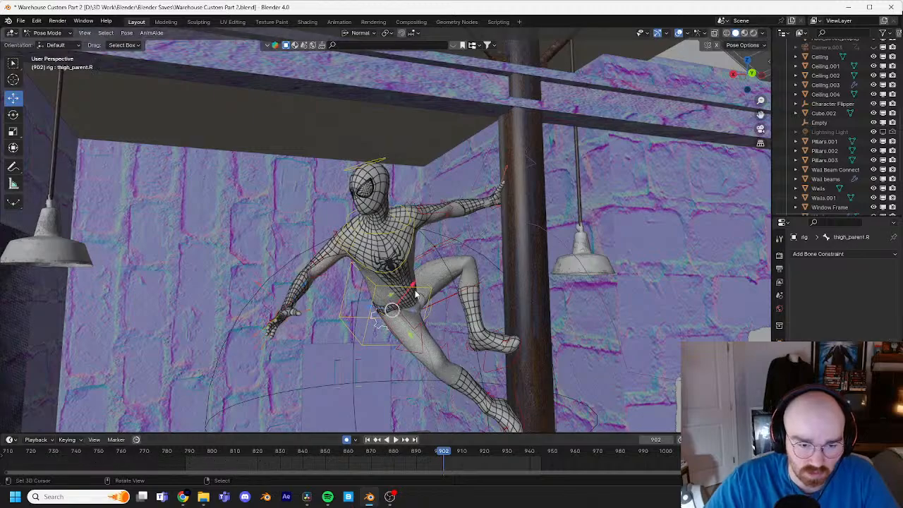
middle_click_drag(458, 302, 482, 303)
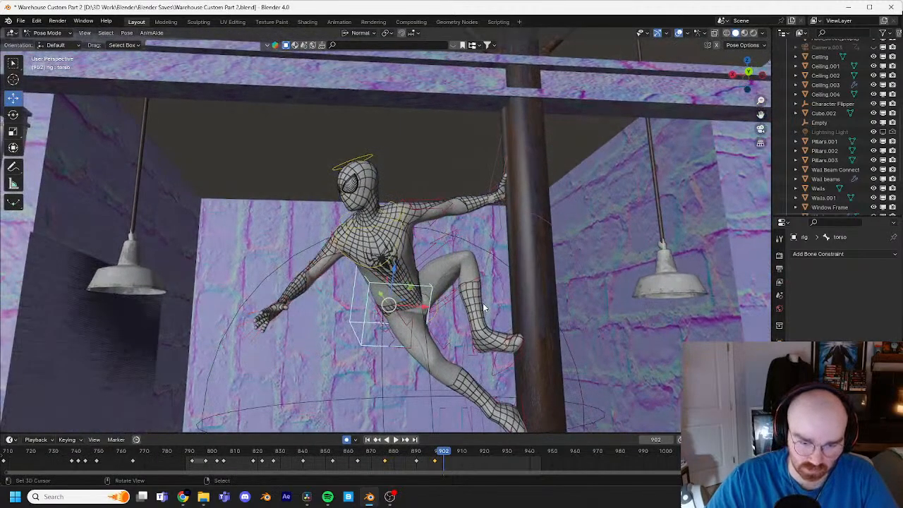
key("g")
left_click(489, 293)
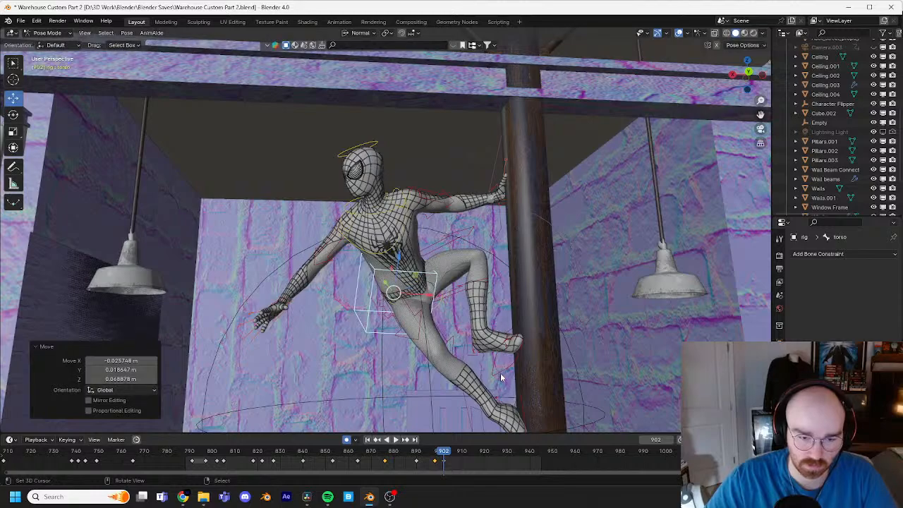
Step: Move the torso control closer to the pipe at frame 907 and rotate it -6.88° and 32.1° to face the pipe
key("Right")
key("Right")
key("Right")
key("Right")
key("Right")
key("g")
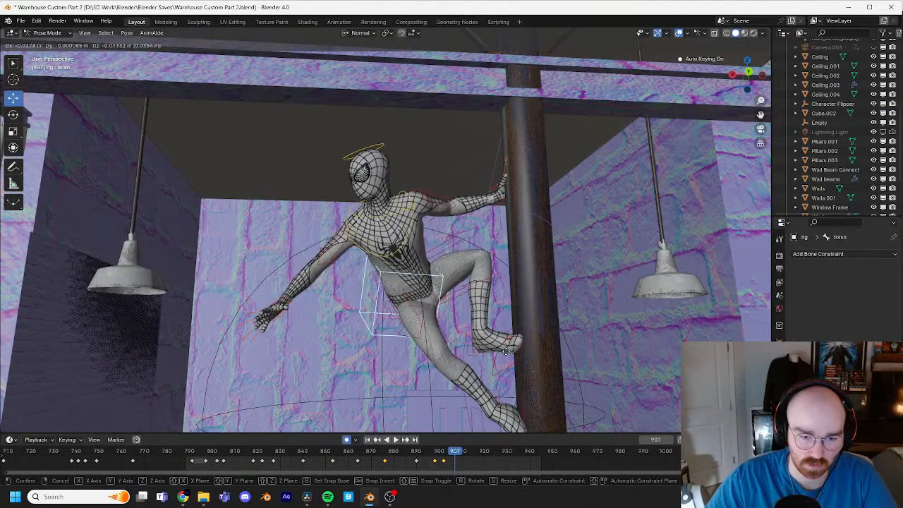
left_click(505, 350)
key("r")
key("r")
left_click(539, 354)
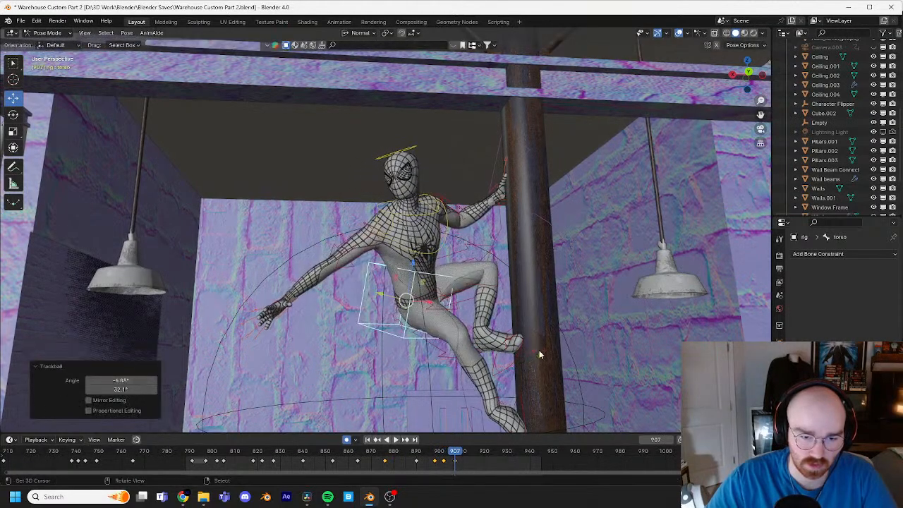
Step: Reposition the torso at frame 907 from the side and back, rotating it -14.9° in the view and shifting it toward the pipe
middle_click_drag(539, 350, 618, 364)
key("g")
left_click(580, 380)
key("r")
left_click(621, 308)
key("g")
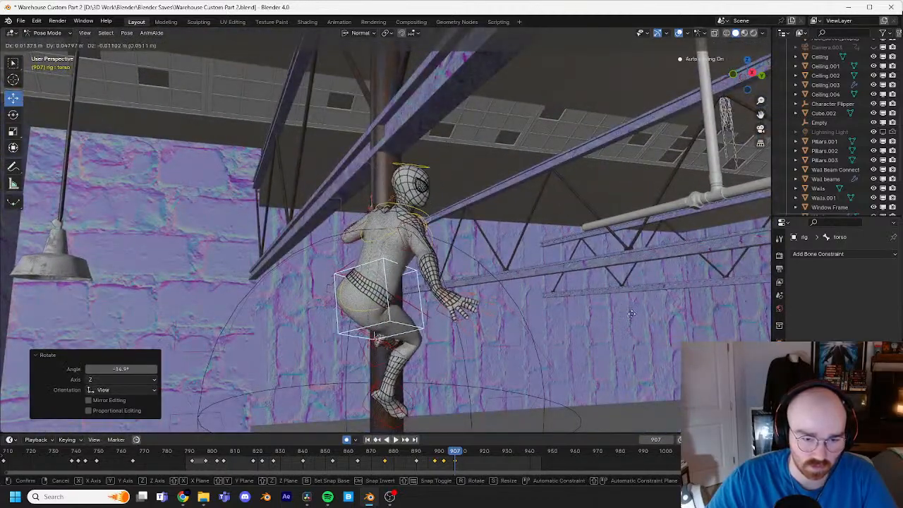
left_click(565, 312)
Step: Raise the right foot IK control about 0.29 m up the pipe at frame 907
middle_click_drag(552, 312, 381, 386)
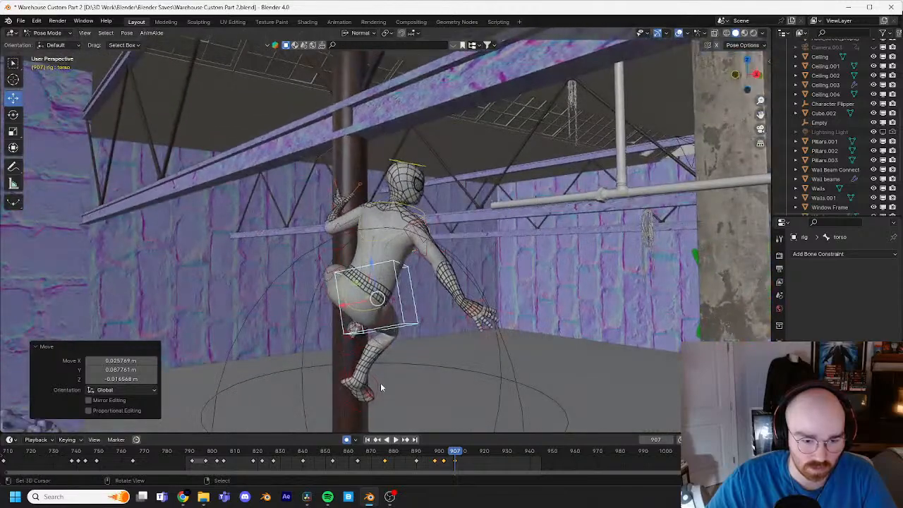
left_click(380, 387)
key("r")
key("r")
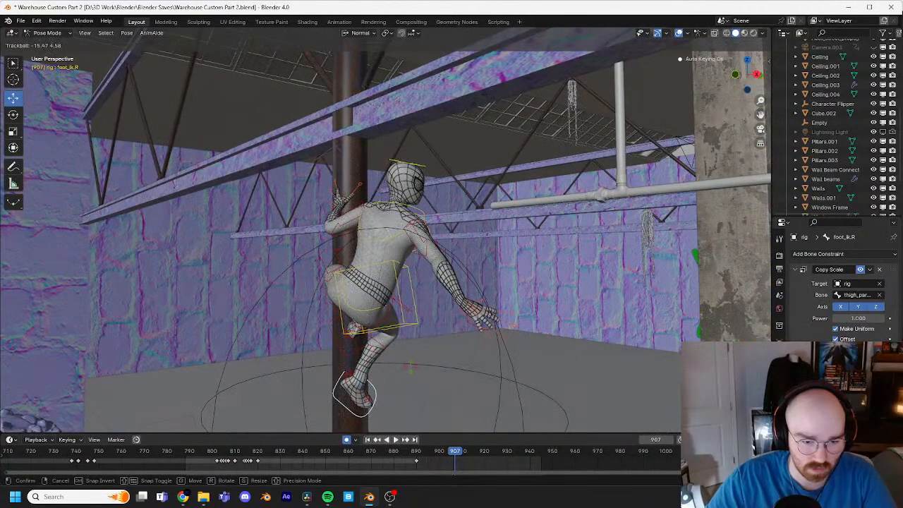
left_click(411, 367)
middle_click_drag(464, 361, 401, 346)
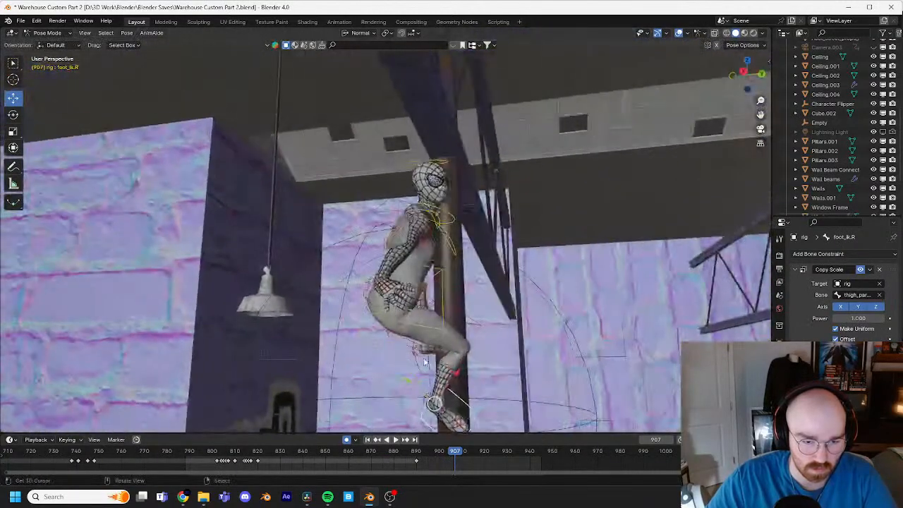
key("g")
left_click(453, 323)
Step: Rotate the right foot IK control at frame 907 to angle the foot against the pipe
key("r")
key("r")
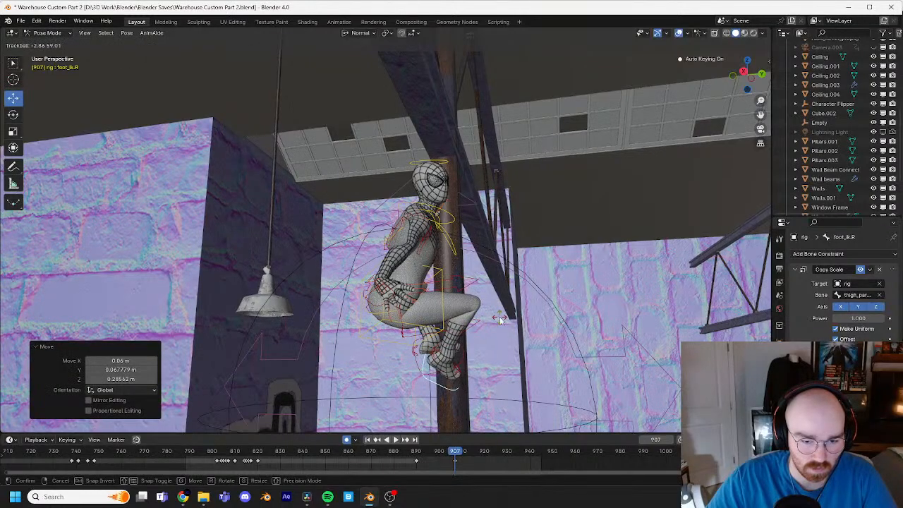
left_click(500, 321)
key("r")
key("r")
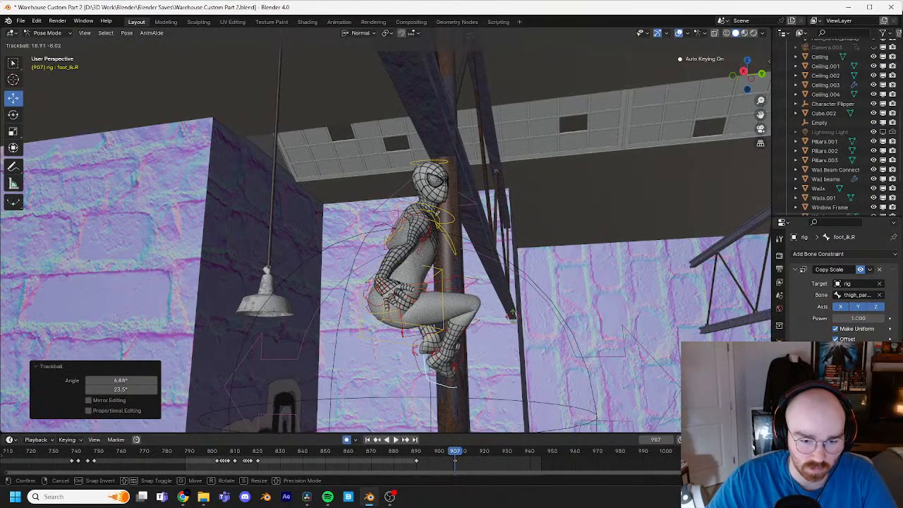
left_click(513, 312)
Step: Nudge the left foot IK control toward the pipe at frame 907 and rotate it -12° and 19.5° to angle the foot
right_click(461, 353)
middle_click_drag(486, 354, 523, 334)
key("g")
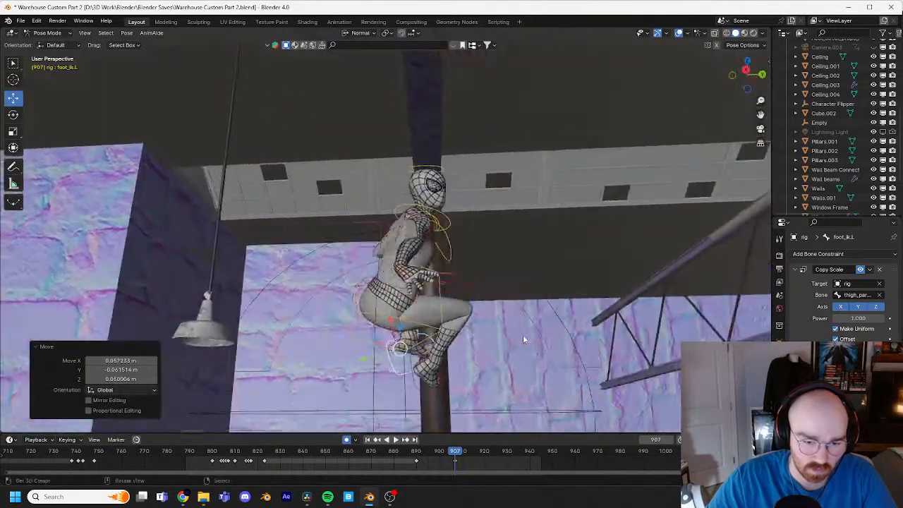
key("r")
key("r")
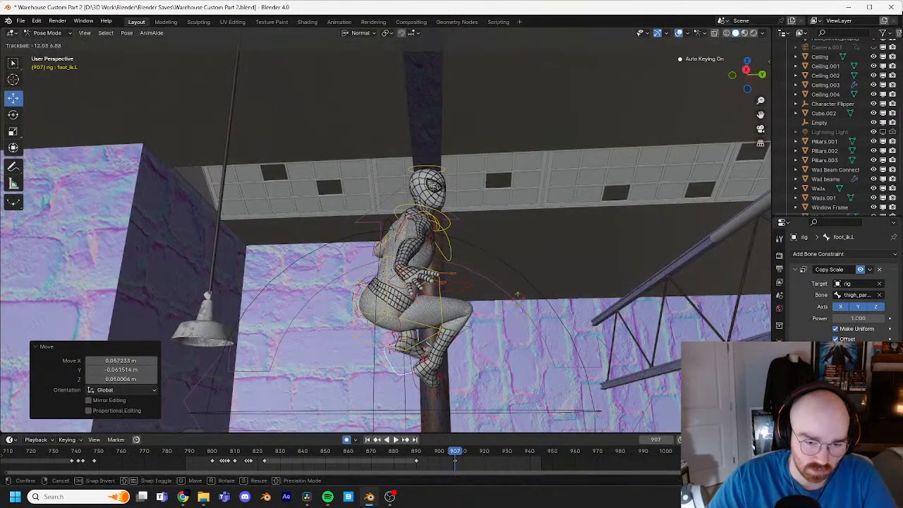
left_click(527, 299)
middle_click_drag(527, 298, 436, 310)
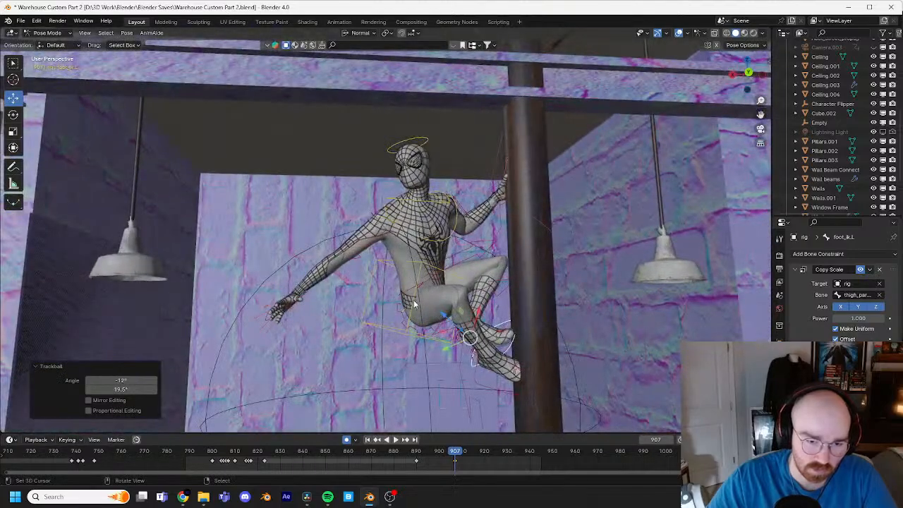
Step: Rotate the head control at frame 907 to turn the face toward the pipe
right_click(414, 304)
middle_click_drag(495, 283, 468, 277, "shift")
scroll(468, 277, "up", 7)
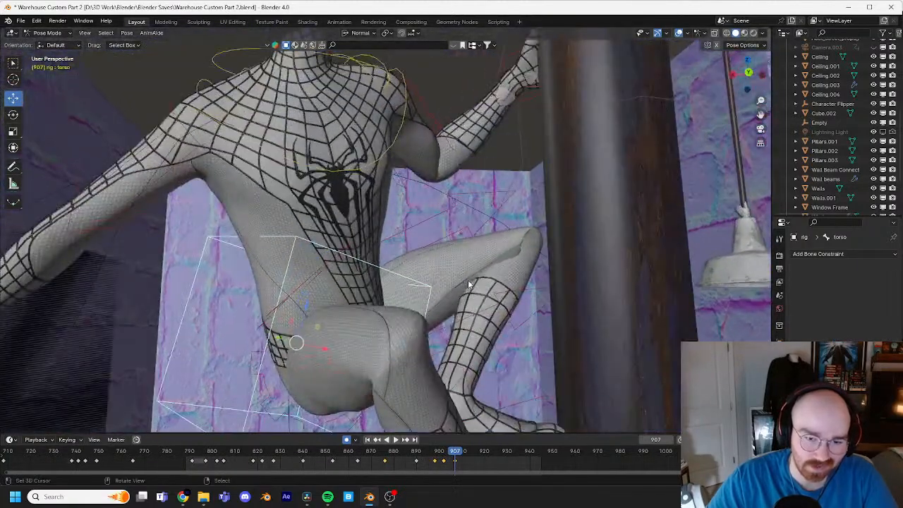
middle_click_drag(549, 283, 506, 338)
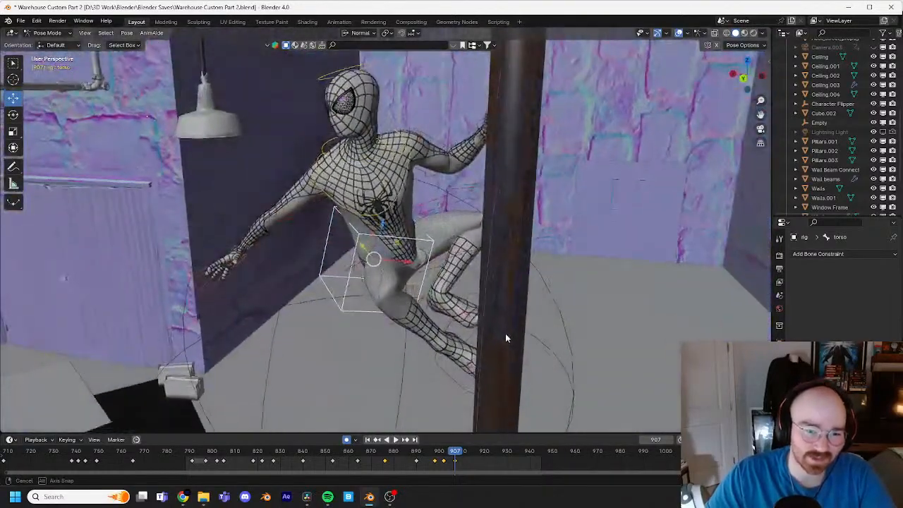
left_click(454, 154)
key("r")
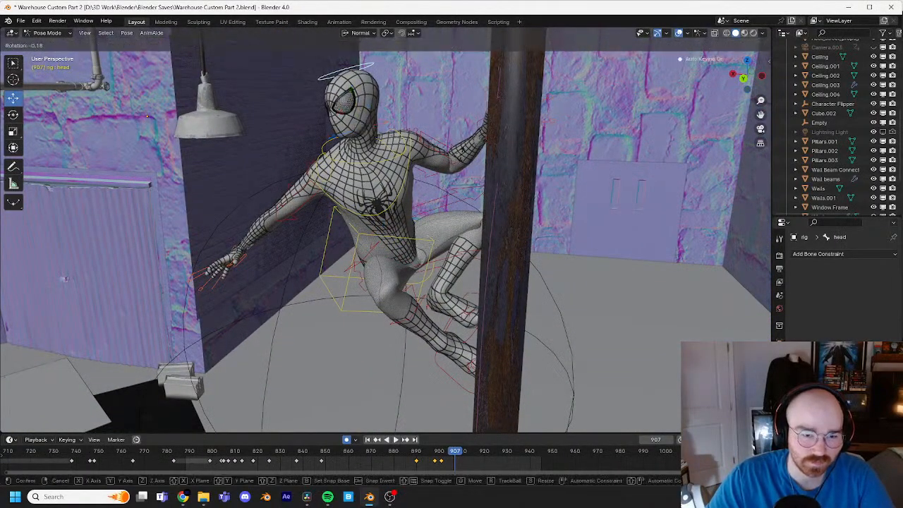
key("r")
left_click(481, 175)
Step: Rotate the chest control toward the pipe at frame 907 in two passes, the second by 5.16° and 12°
right_click(403, 173)
key("r")
key("r")
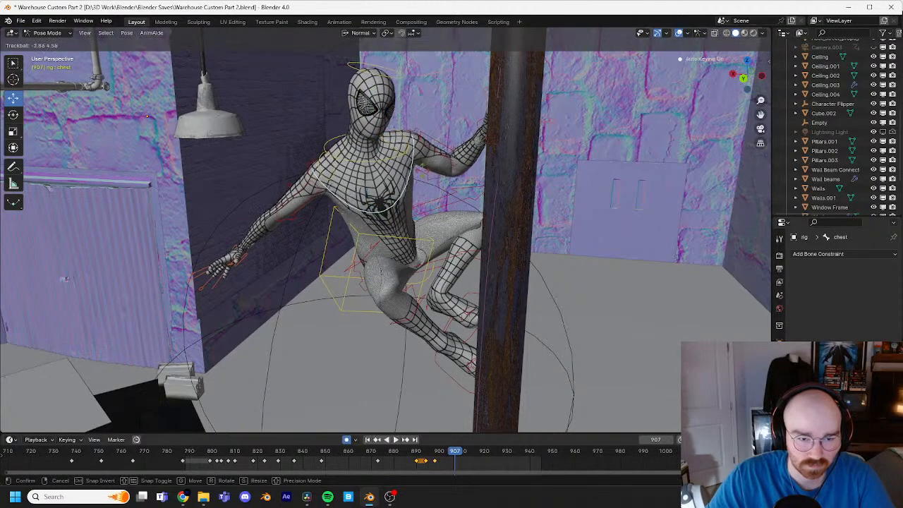
left_click(449, 176)
key("r")
key("r")
left_click(453, 182)
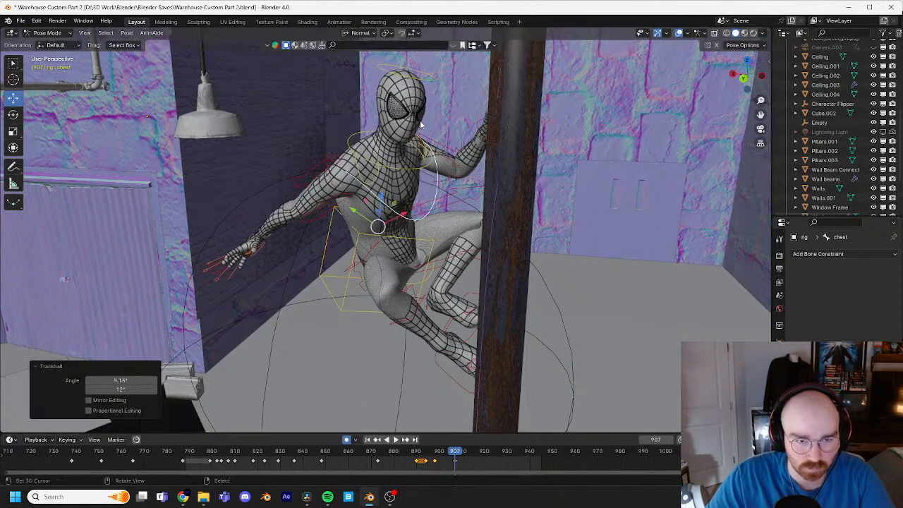
Step: Rotate the head control a further 21.2° and 32.1° at frame 907 so it looks down at the pipe
right_click(430, 75)
key("r")
key("r")
left_click(449, 104)
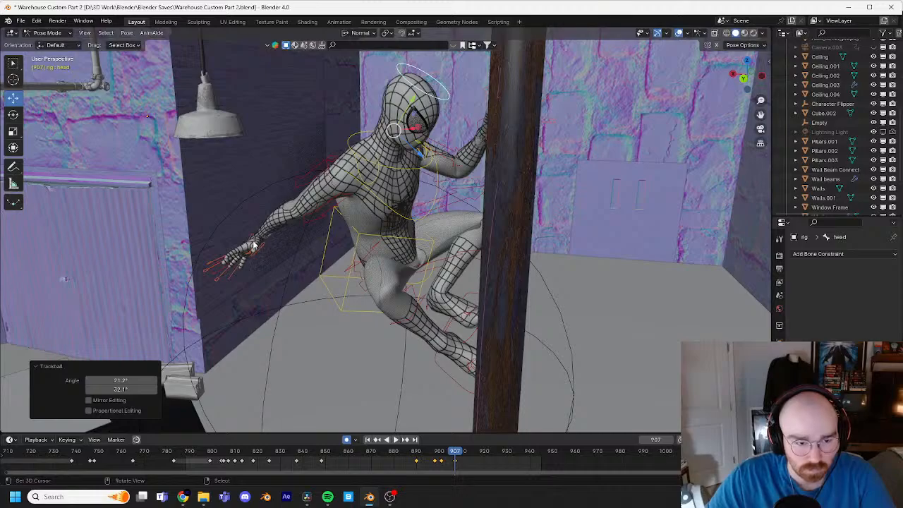
Step: Move the right hand IK control to the pipe at frame 907, finishing with about -1.01 m X, 0.47 m Y and 0.43 m Z
right_click(229, 263)
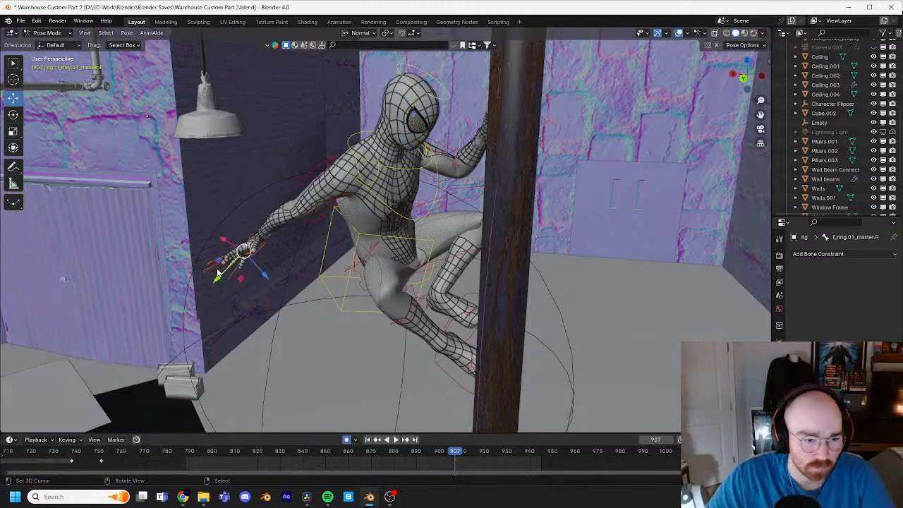
right_click(240, 250)
key("g")
left_click(293, 252)
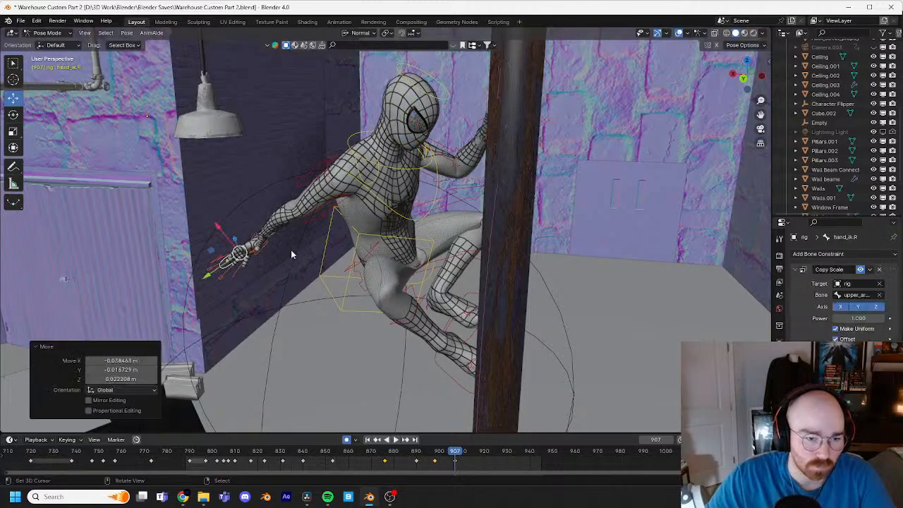
middle_click_drag(293, 252, 356, 225)
key("g")
left_click(546, 185)
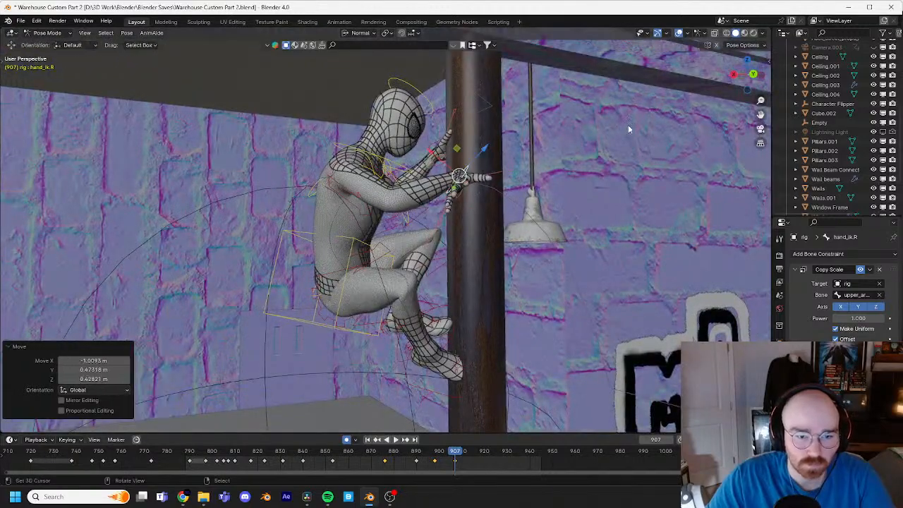
Step: Rotate the right hand IK control at frame 907 so the palm meets the pipe, and raise it about 0.1 m
key("r")
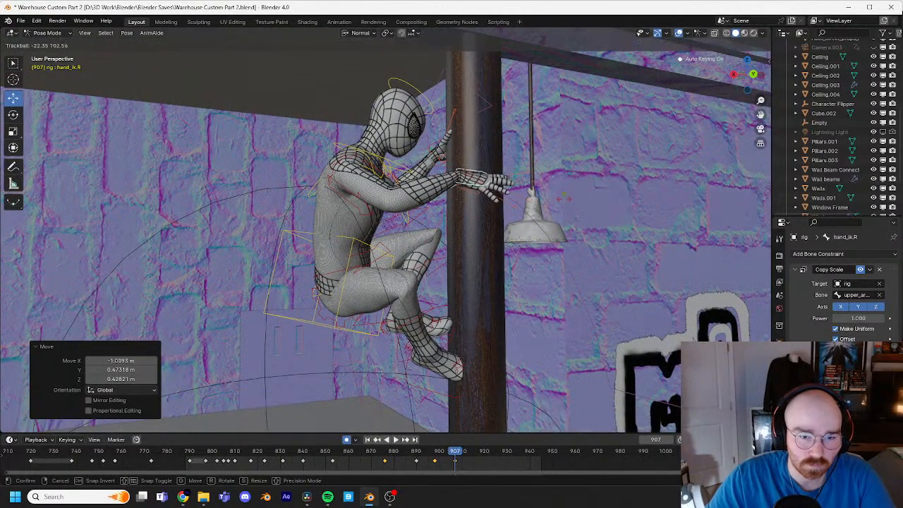
left_click(570, 200)
key("r")
key("r")
left_click(595, 259)
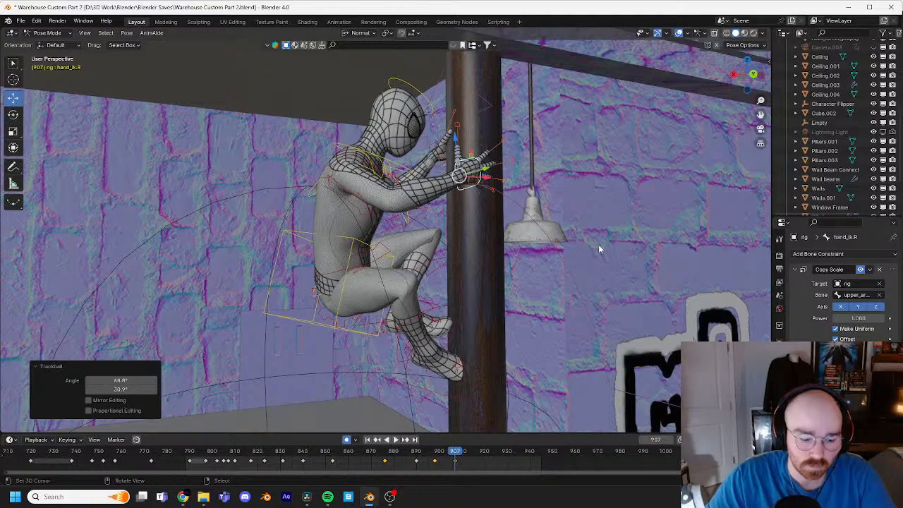
key("g")
left_click(608, 217)
Step: Examine the hand placement around the pipe and step through frames 891 to 910 to check the transition into the crouch
middle_click_drag(607, 217, 441, 233)
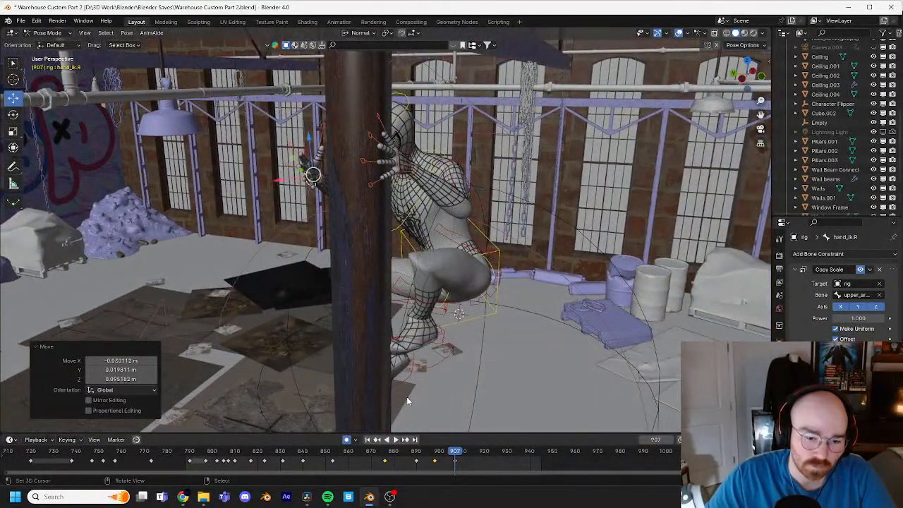
key("Left")
key("Left")
key("Left")
key("Left")
key("Left")
key("Left")
key("Left")
middle_click_drag(402, 387, 408, 252)
key("Right")
key("Right")
key("Right")
key("Right")
key("Right")
key("Right")
key("Right")
key("Right")
key("Right")
key("Right")
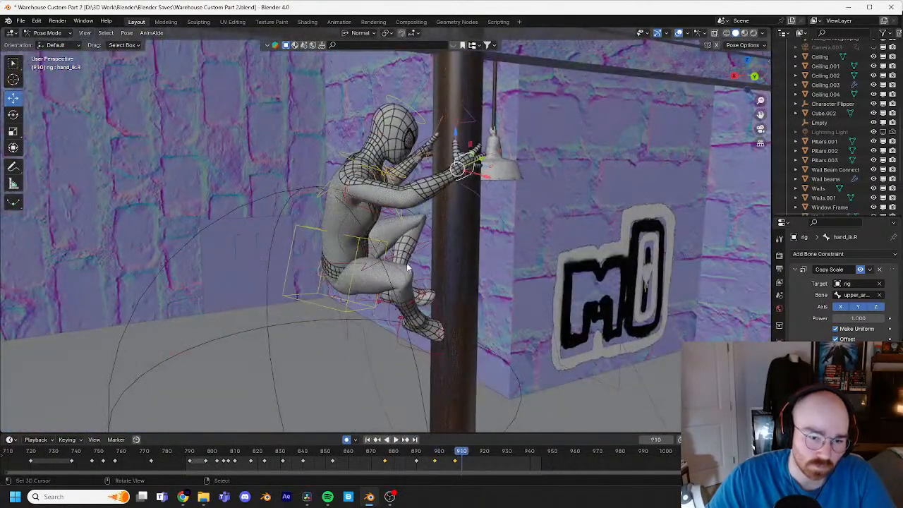
left_click_drag(459, 460, 415, 455)
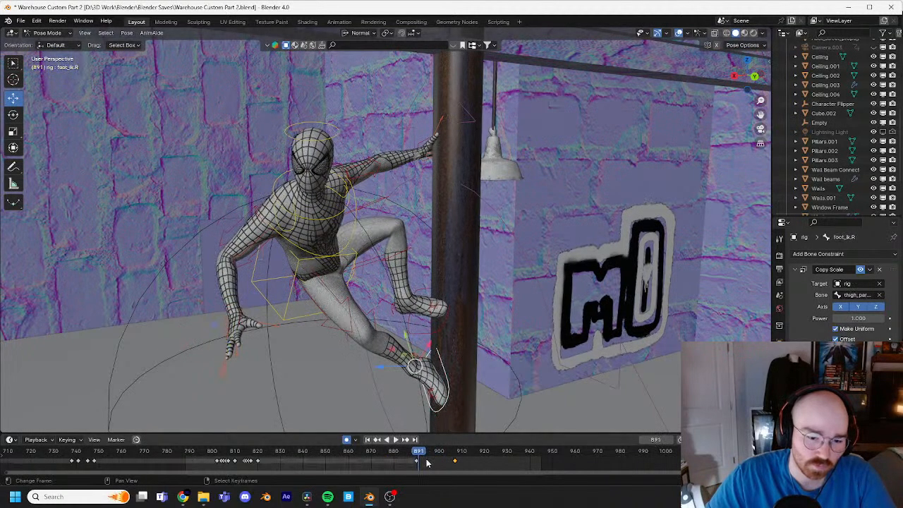
key("Right")
key("Right")
key("Right")
key("Right")
key("Right")
key("Right")
key("Right")
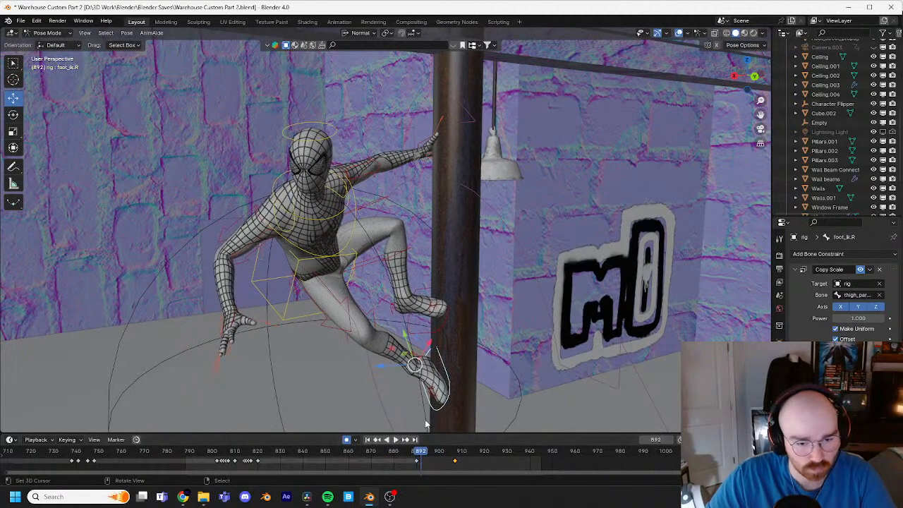
key("Right")
key("Right")
key("Right")
key("Right")
key("Right")
key("Right")
key("Right")
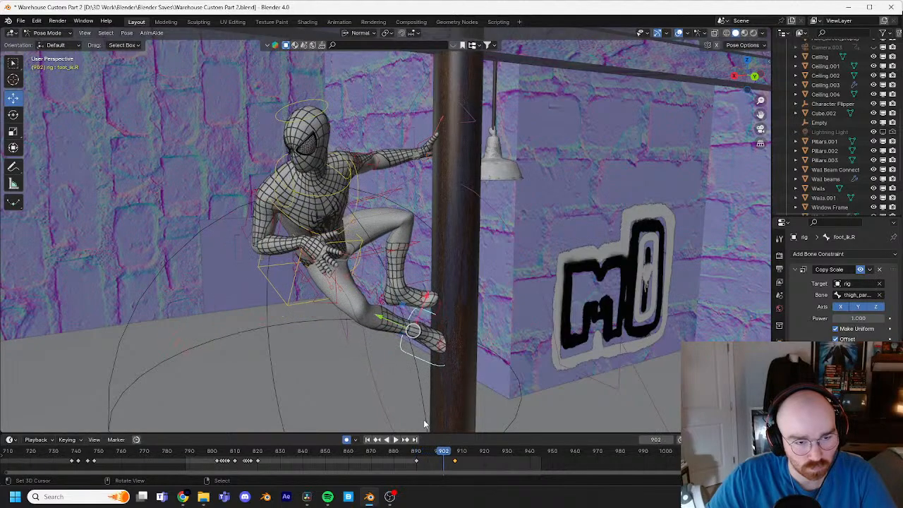
key("Left")
key("Left")
key("Left")
key("Left")
key("Left")
key("Left")
key("Left")
key("Left")
key("Left")
key("Left")
key("Left")
key("Left")
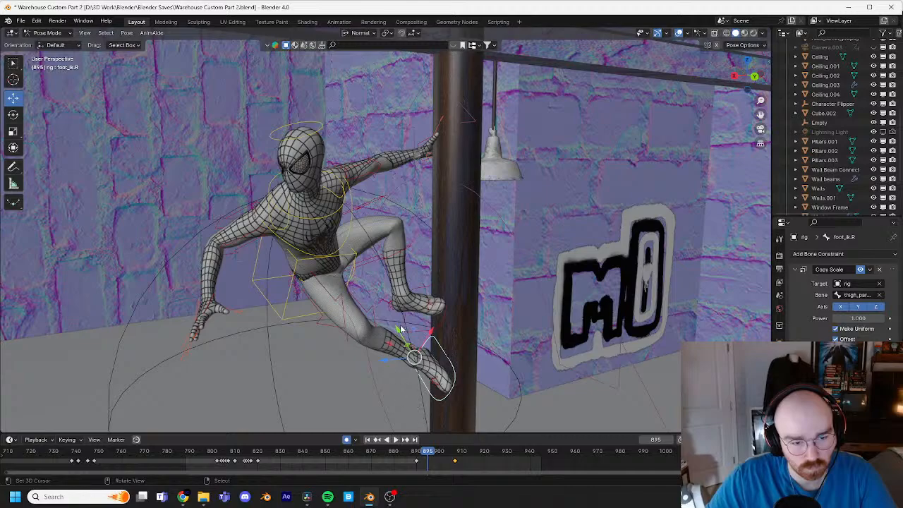
key("Right")
key("Right")
key("Right")
key("Right")
Step: Rotate the torso control at frame 898 by -13.2° and -10.3°
left_click(355, 255)
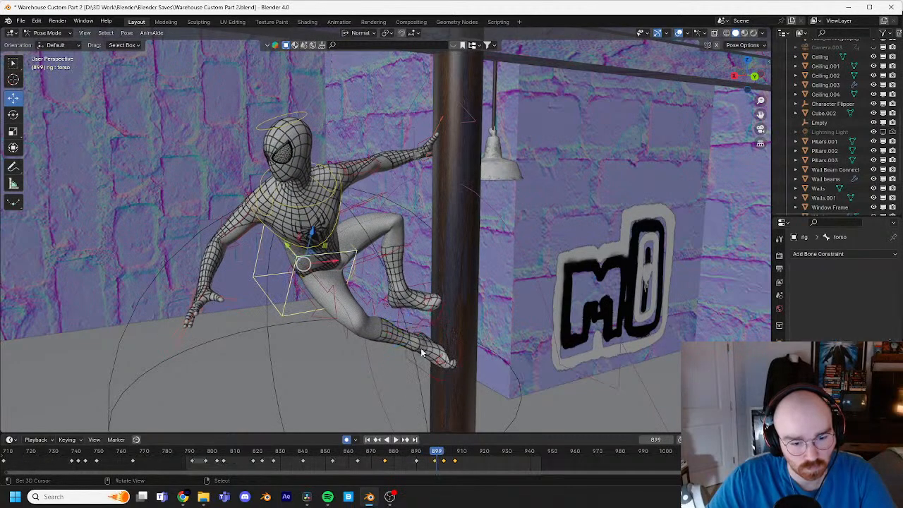
key("Left")
middle_click_drag(445, 405, 387, 294)
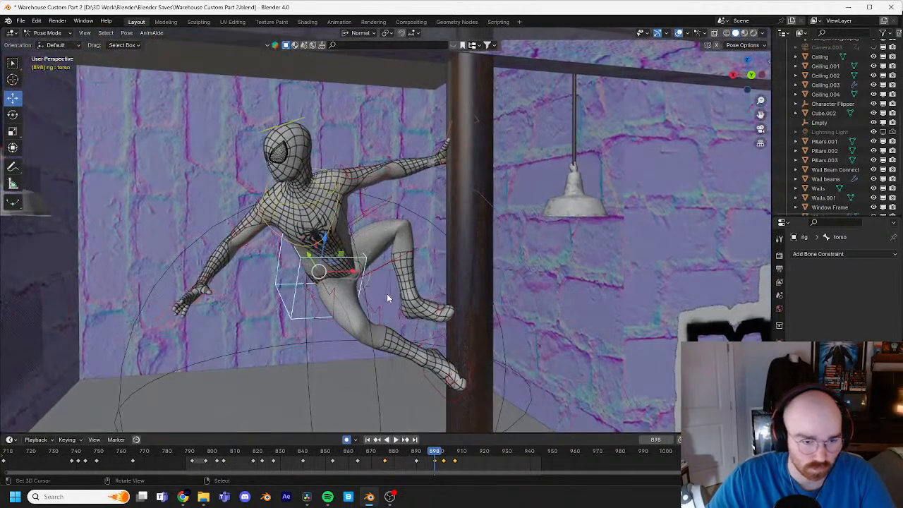
key("r")
key("r")
left_click(422, 292)
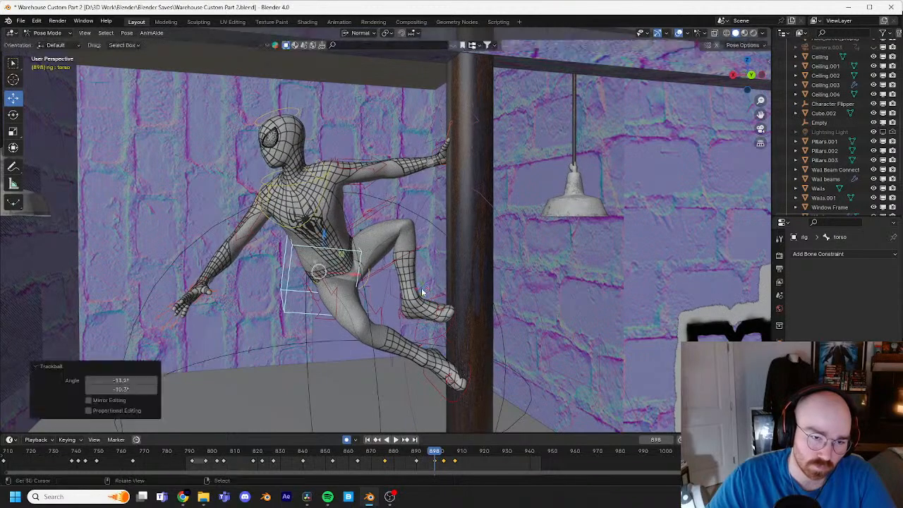
Step: Play back the transition from frame 890 and shift the torso's last three keyframes about three frames earlier
key("space")
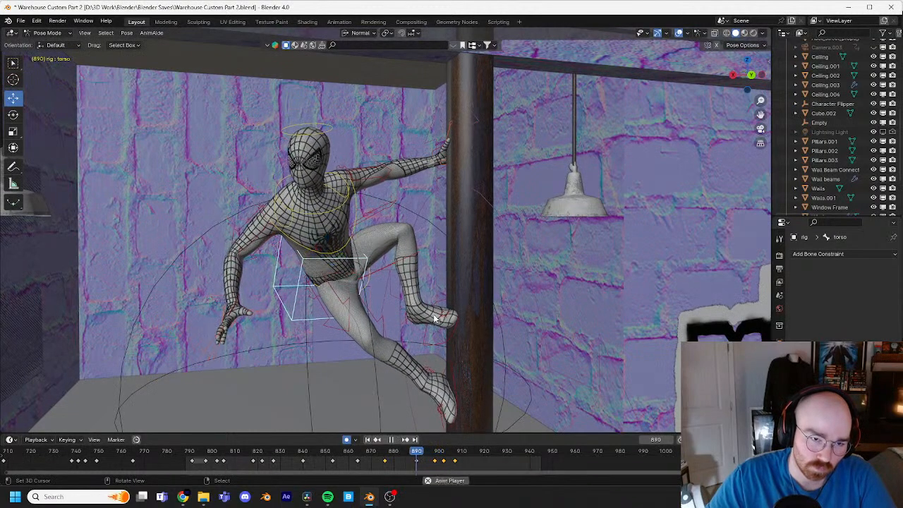
key("space")
left_click_drag(451, 453, 430, 451)
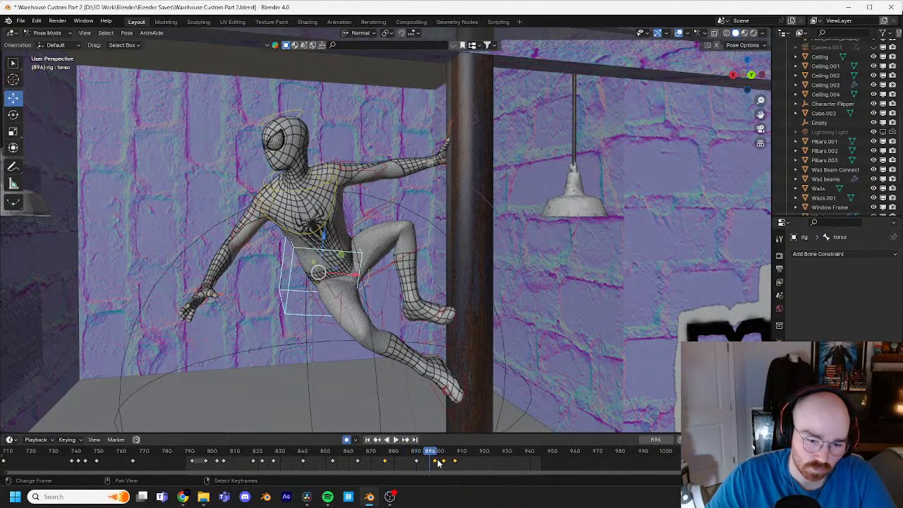
key("g")
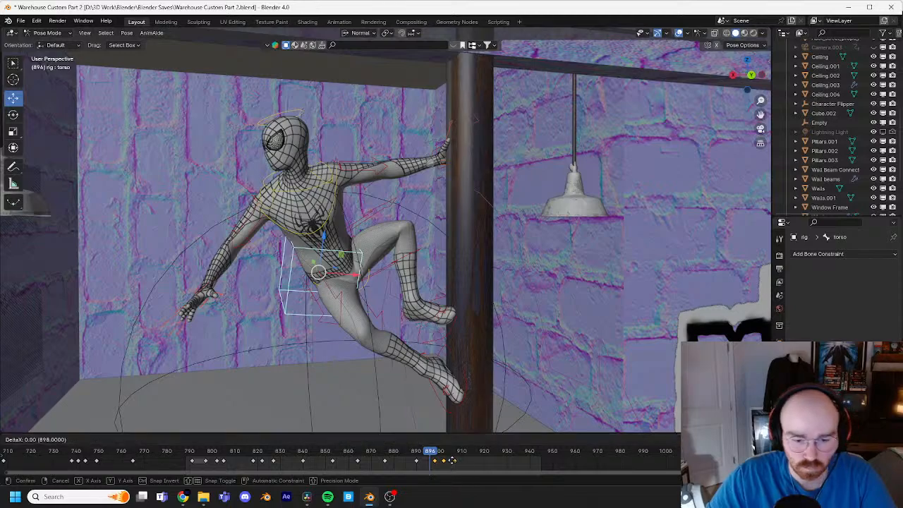
left_click(449, 463)
Step: Replay from around frame 890 and shift the torso's last three keyframes about two more frames earlier
left_click_drag(431, 456, 416, 456)
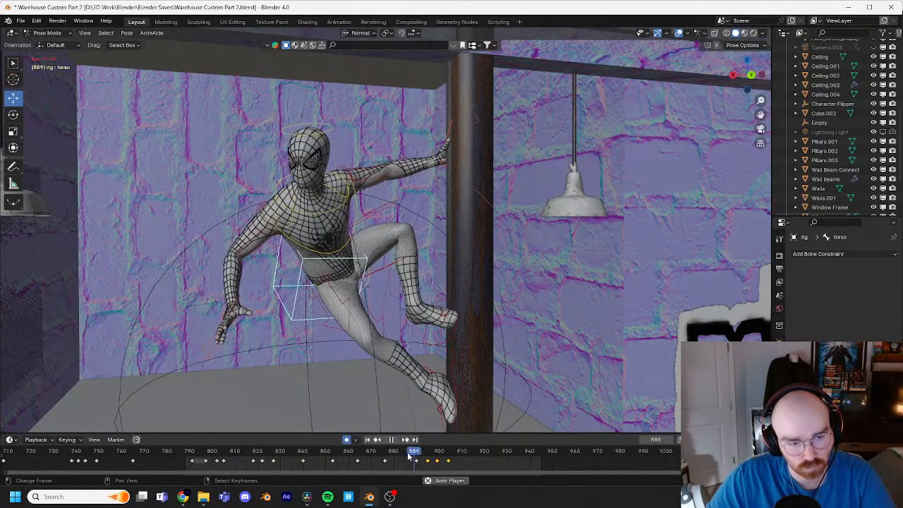
key("space")
left_click(418, 450)
key("space")
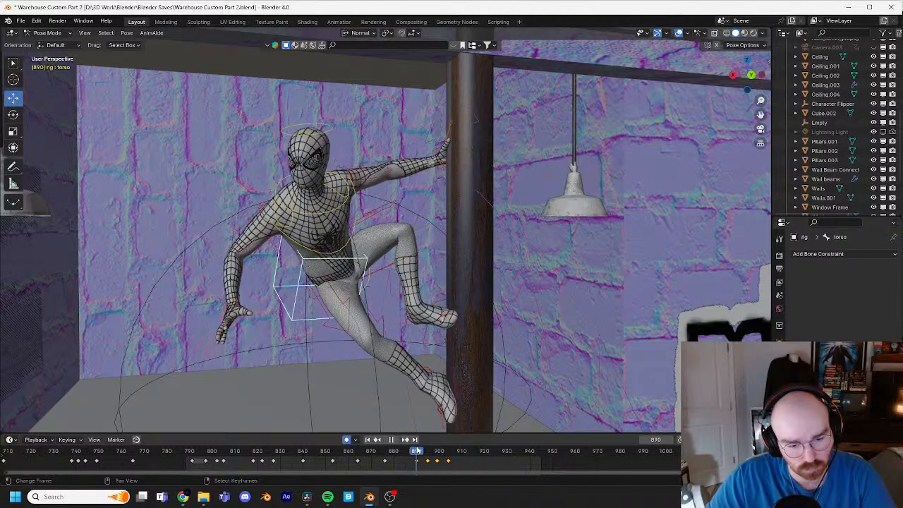
key("g")
left_click(421, 461)
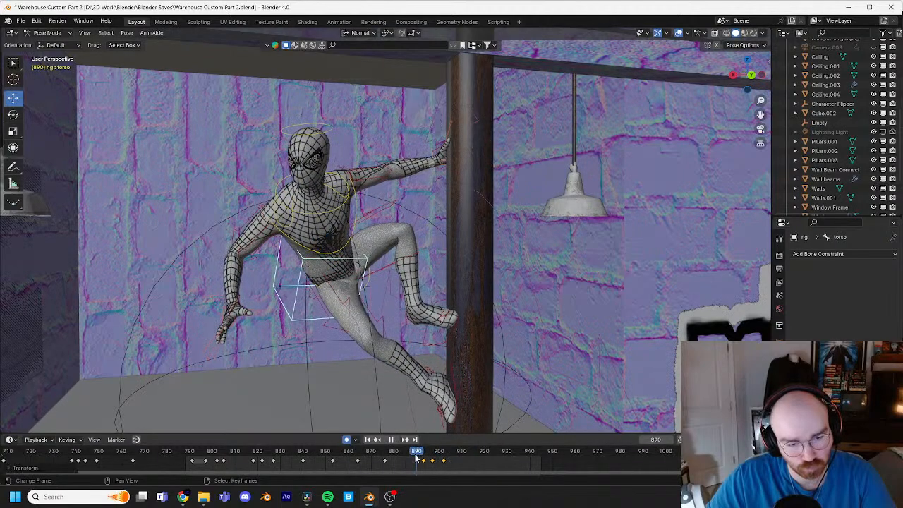
Step: Recheck the timing in playback and shift the torso's last three keyframes back about one frame later
key("space")
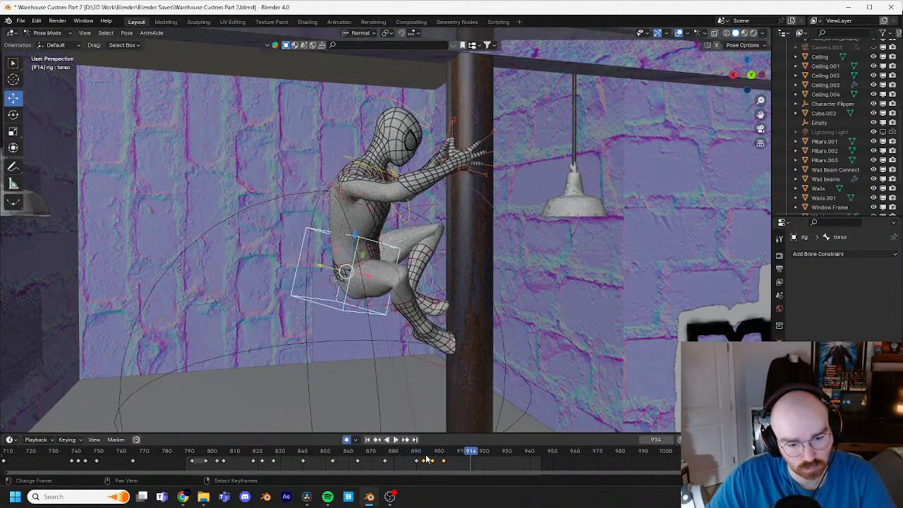
left_click(419, 453)
key("space")
key("space")
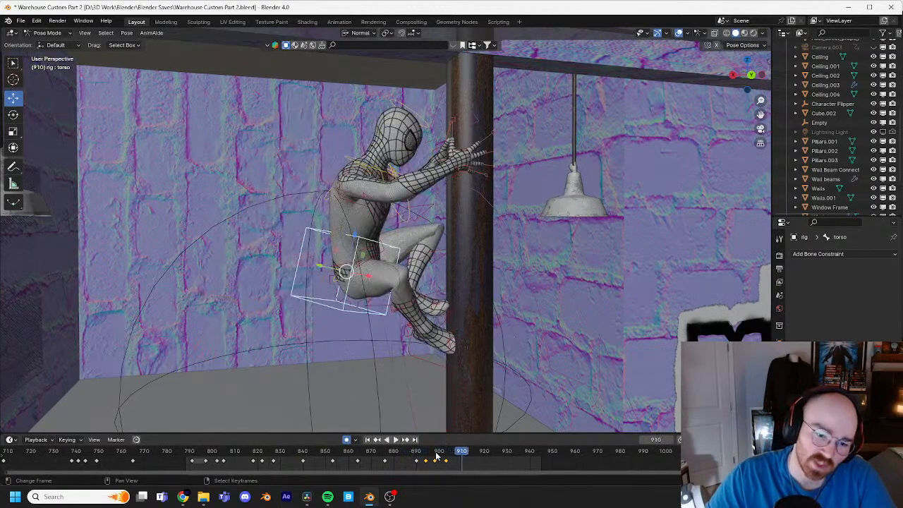
left_click_drag(423, 456, 454, 456)
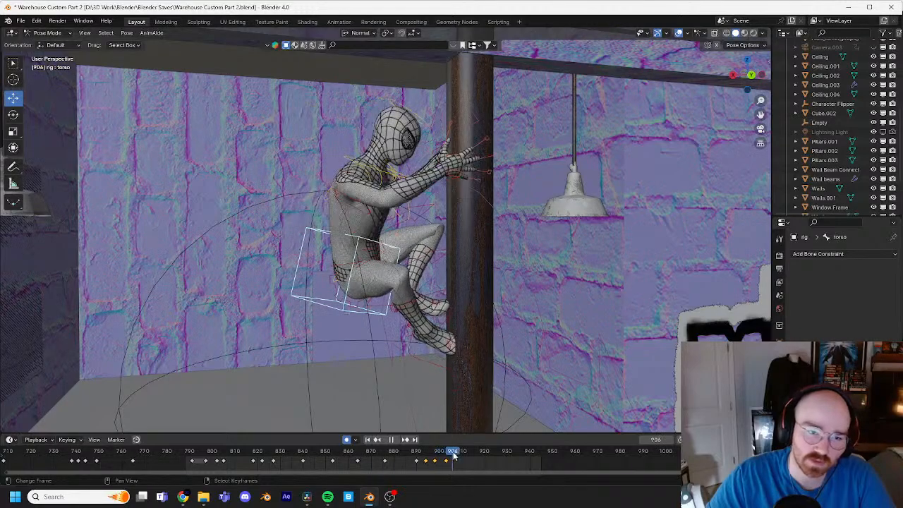
Step: Move the right hand IK control onto the pipe at frame 908, by about -0.118, -0.169 and 0.043 m globally
middle_click_drag(452, 389, 376, 281)
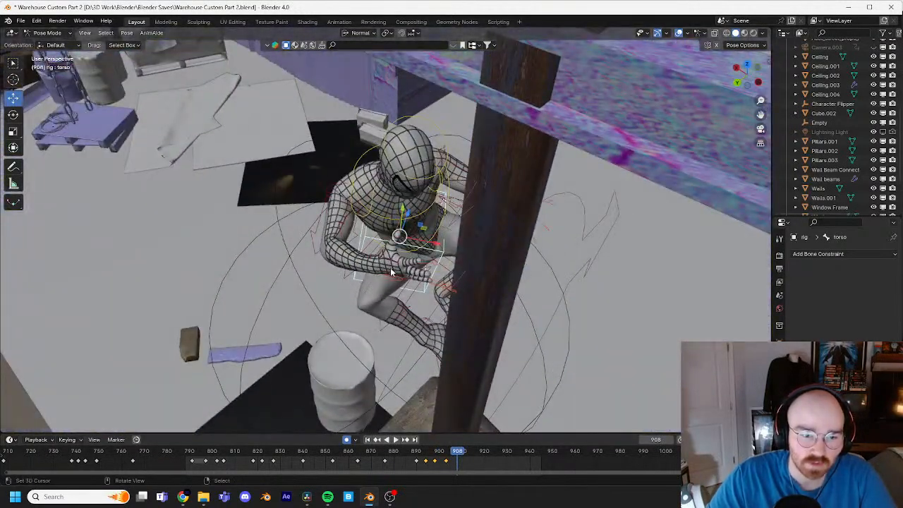
left_click(389, 265)
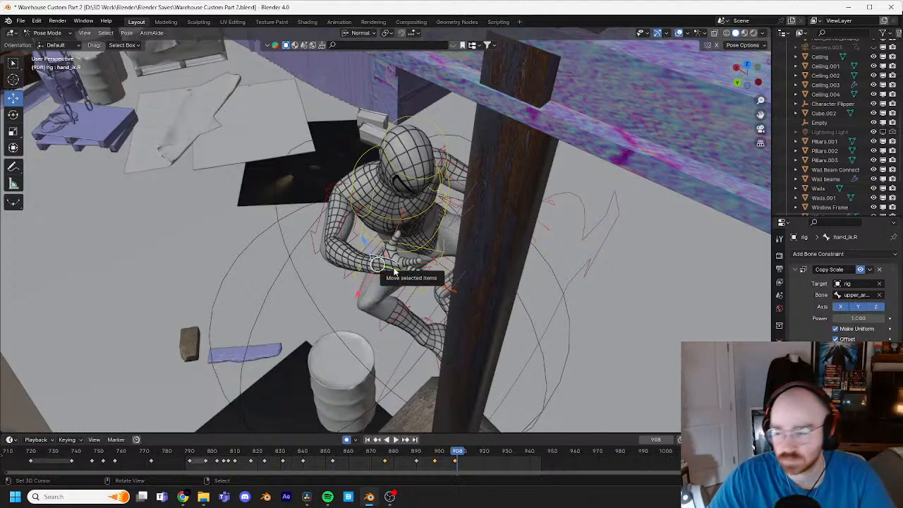
key("g")
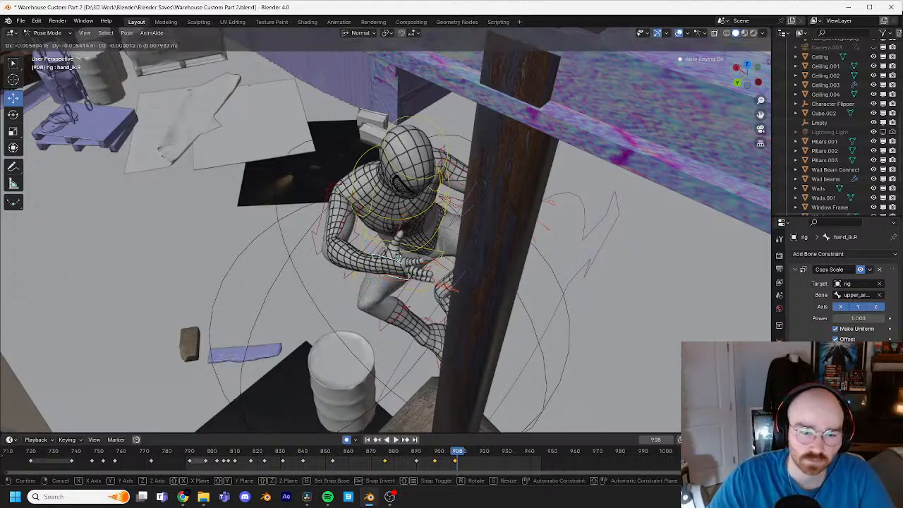
left_click(454, 240)
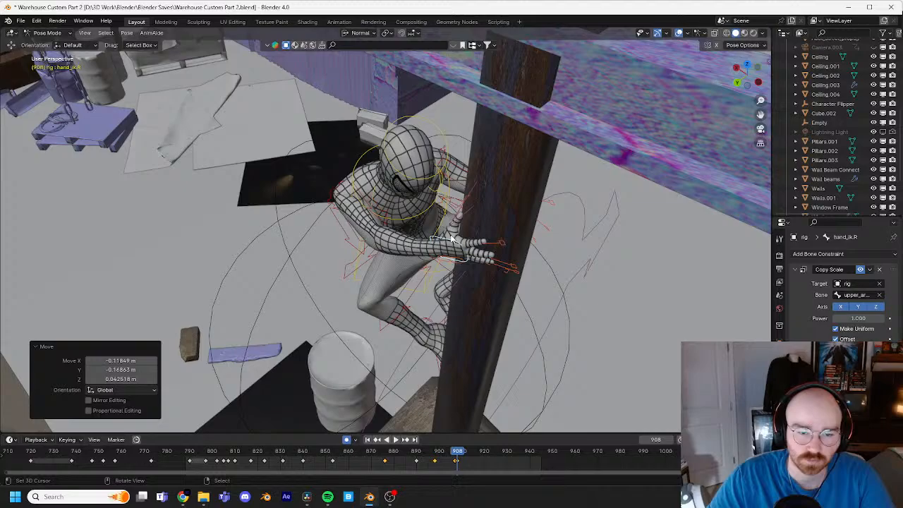
Step: Rotate the right hand control from several viewing angles so its palm faces the pipe, finishing with a -1.72°, -1.72° trackball rotation
key("r")
key("r")
left_click(495, 237)
key("r")
left_click(505, 255)
middle_click_drag(506, 255, 518, 227)
key("r")
key("r")
left_click(465, 233)
key("r")
key("r")
left_click(516, 226)
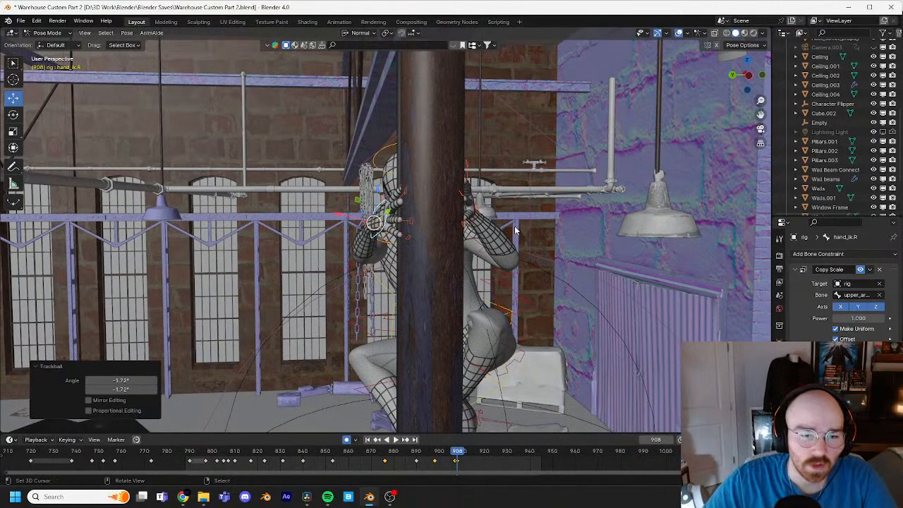
Step: Fine-tune the right hand's rotation at frame 908 and nudge it about -0.006, -0.002 and 0.003 m against the pipe
key("r")
left_click(514, 210)
middle_click_drag(476, 210, 507, 273, "shift")
scroll(464, 247, "up", 4)
key("g")
left_click(591, 275)
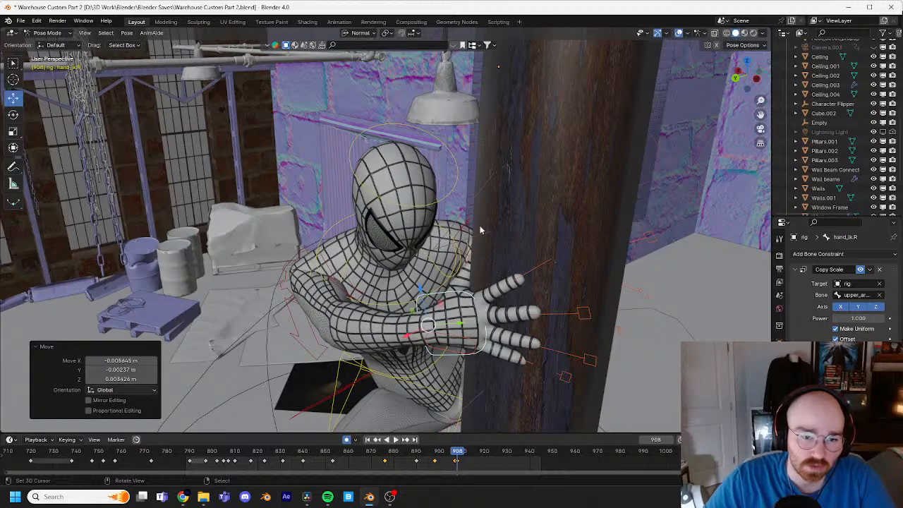
Step: Rotate the head control at frame 908 with a trackball rotation of 2.29° and 18.9°
right_click(452, 199)
mouse_move(487, 206)
middle_mouse_down("shift")
mouse_move(507, 237)
mouse_move(501, 214)
middle_mouse_up("shift")
scroll(502, 214, "up", 3)
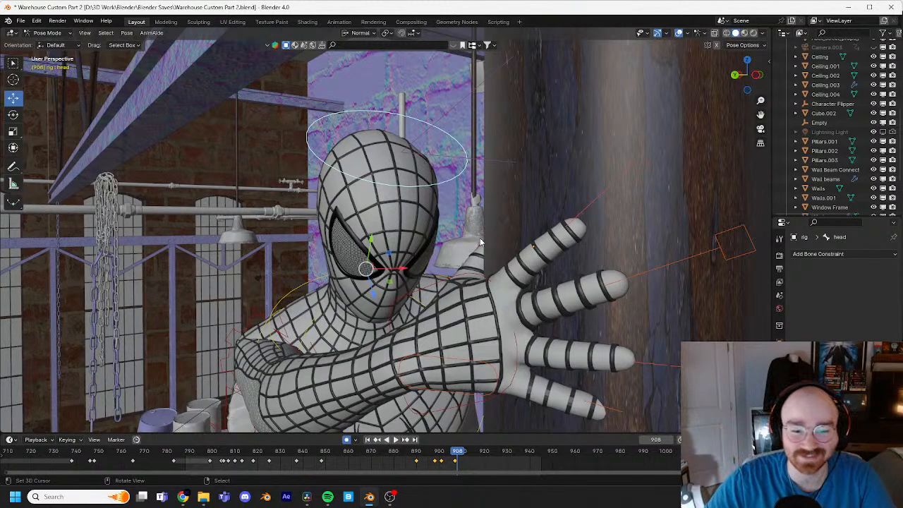
key("r")
key("r")
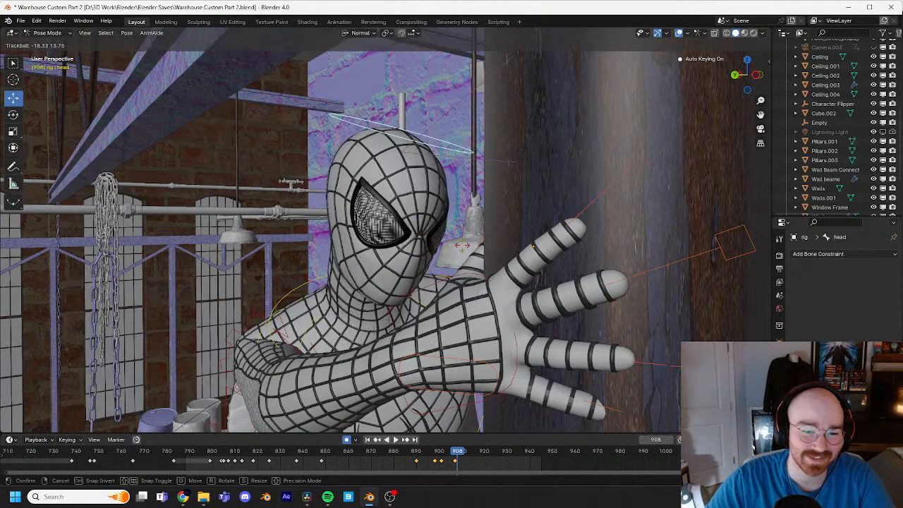
left_click(466, 266)
middle_click_drag(466, 266, 424, 285)
scroll(404, 296, "down", 3)
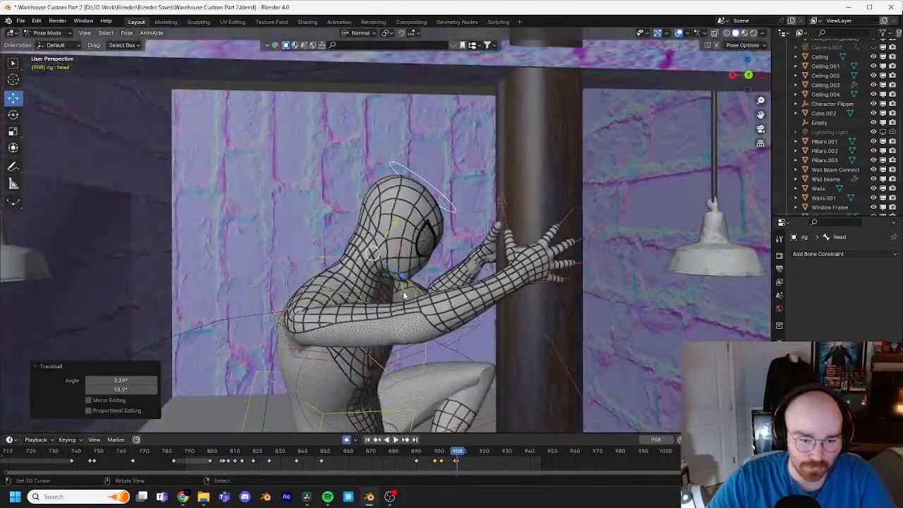
Step: Keyframe the right shoulder control's existing pose at frame 905
left_click(332, 299)
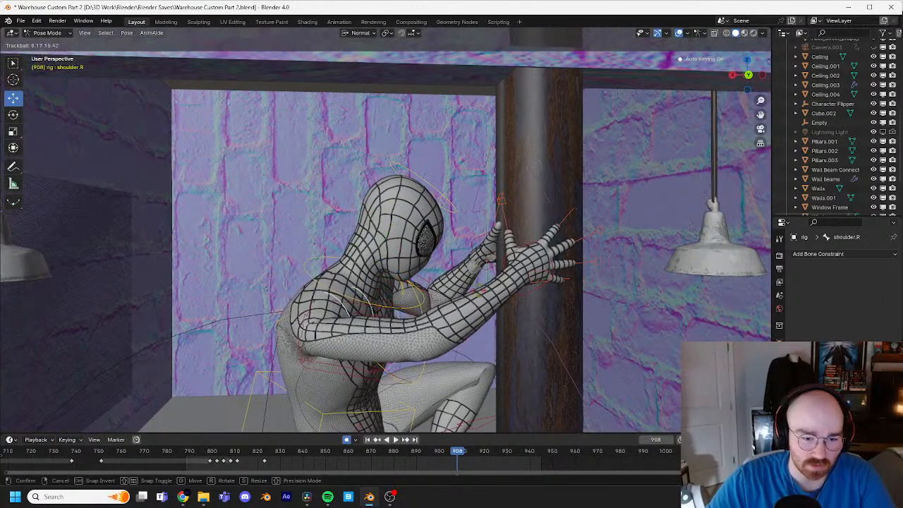
middle_click_drag(475, 300, 550, 314, "shift")
scroll(550, 313, "up", 2)
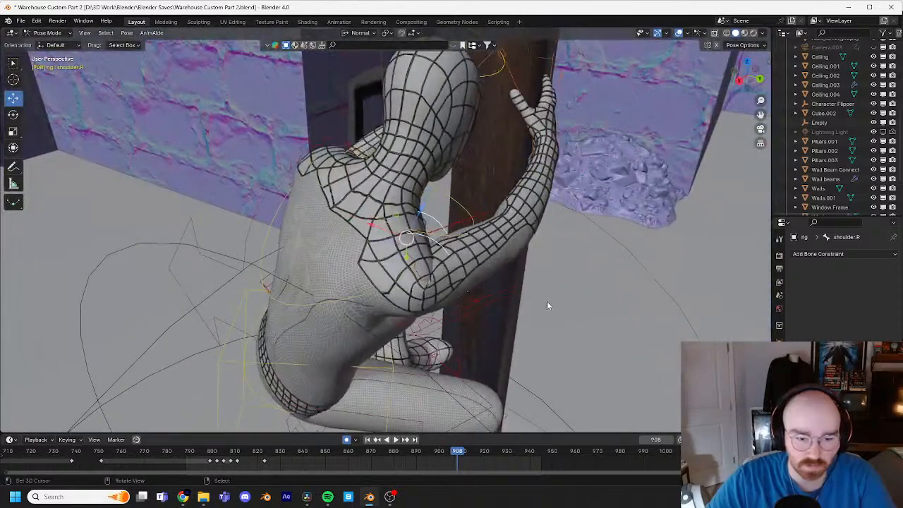
scroll(546, 302, "down", 1)
mouse_move(454, 452)
left_mouse_down()
mouse_move(444, 453)
mouse_move(452, 453)
left_mouse_up()
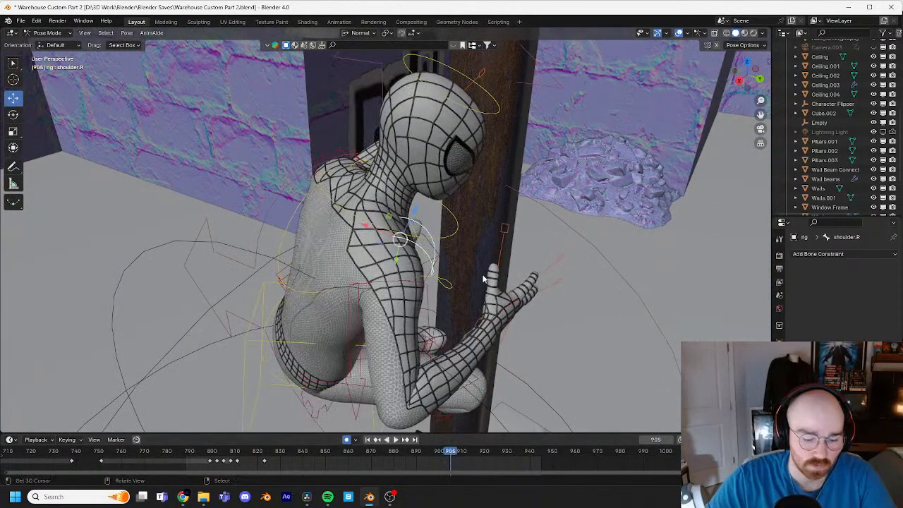
key("g")
left_click(484, 279)
Step: Rotate the right shoulder control at frame 910 with a trackball rotation of 1.72° and 53.9°
left_click(462, 452)
key("r")
key("r")
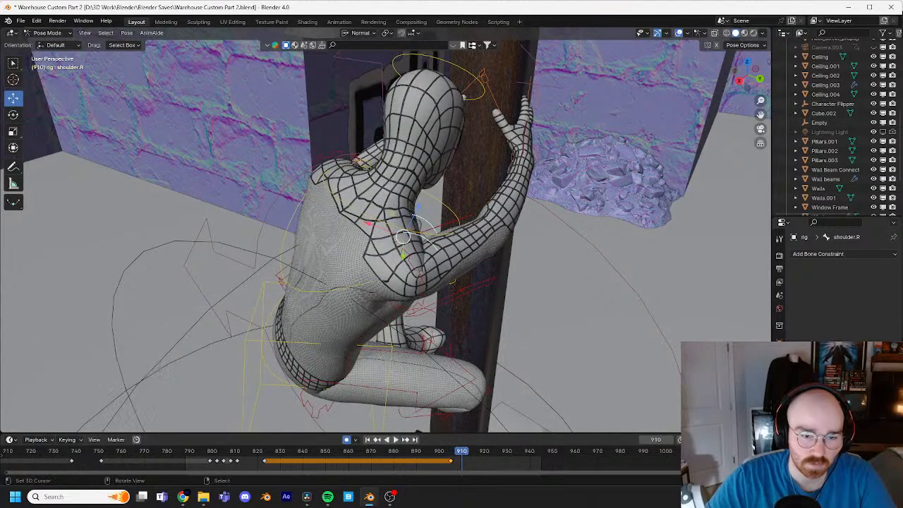
left_click(518, 297)
middle_click_drag(518, 298, 400, 257)
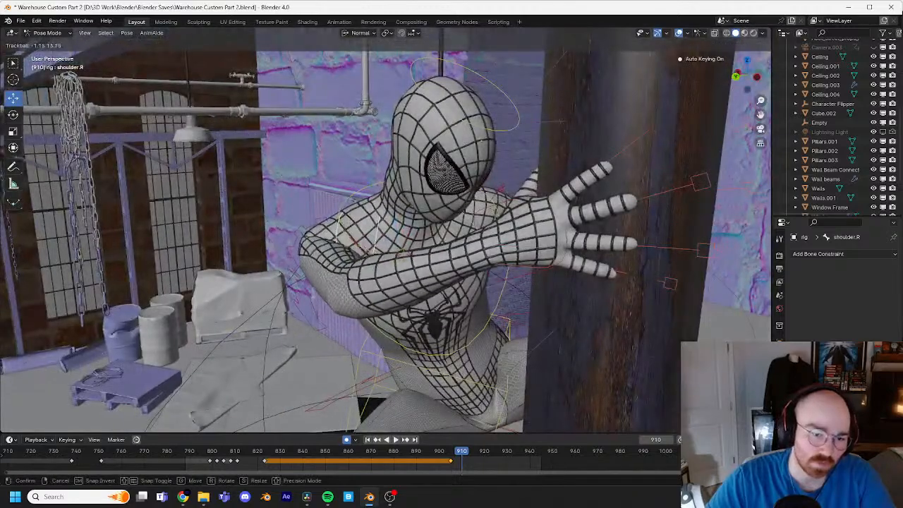
key("r")
key("r")
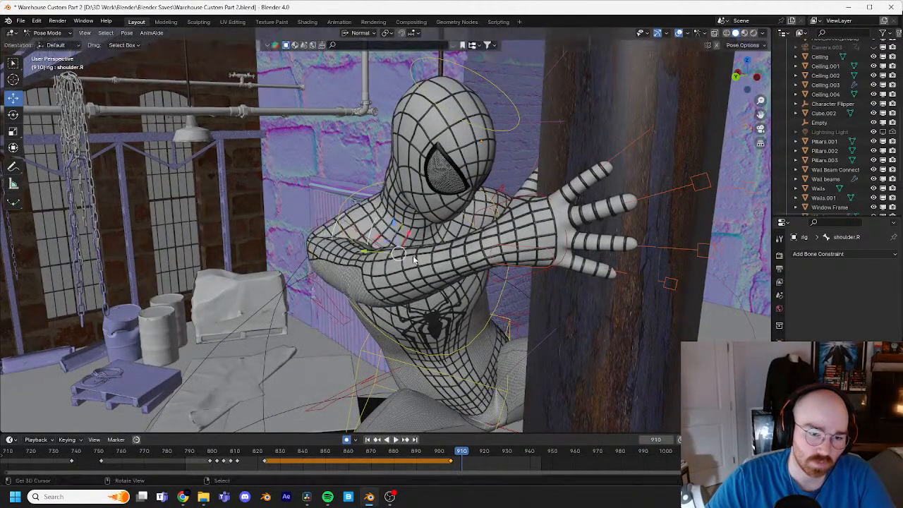
left_click(460, 259)
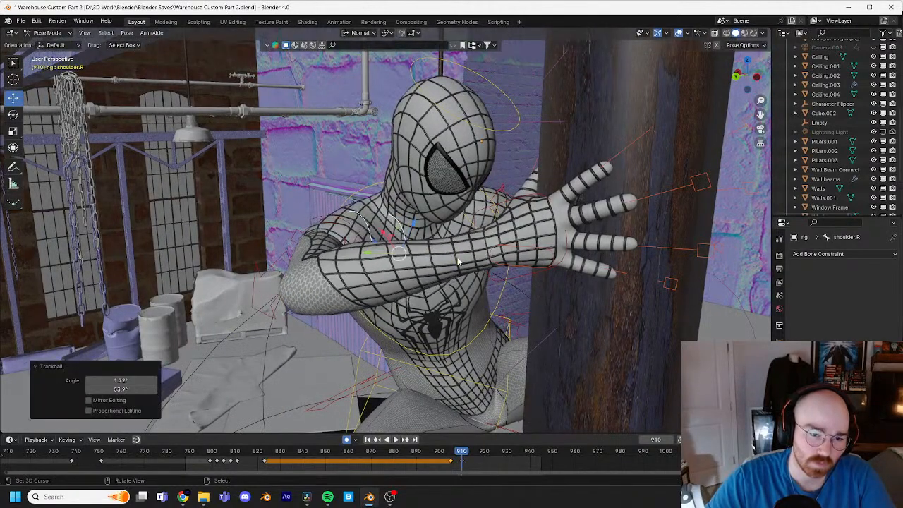
Step: Refine the right shoulder's rotation at frame 910 from several angles, including a 26.9°, 0.573° trackball rotation
middle_click_drag(460, 258, 476, 270)
key("r")
key("r")
left_click(544, 284)
key("r")
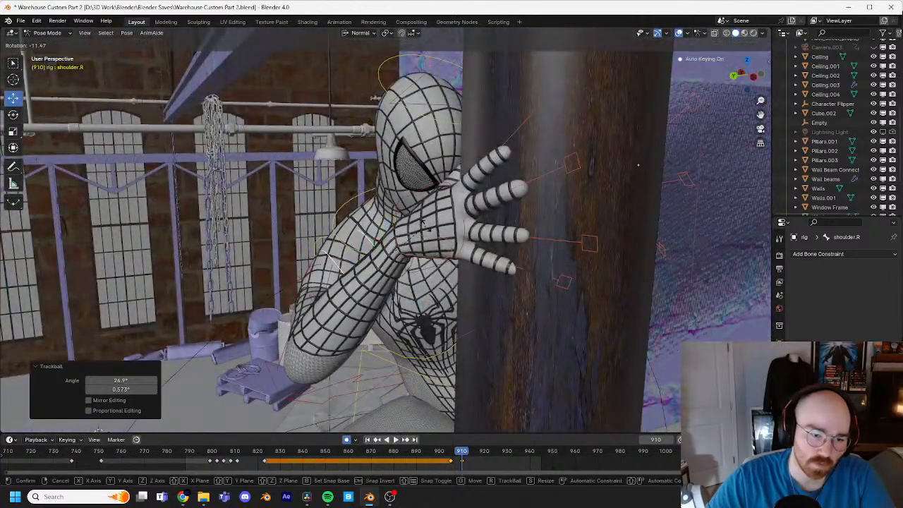
left_click(449, 232)
middle_click_drag(449, 233, 603, 268)
key("r")
key("r")
left_click(442, 192)
Step: Rotate the torso control slightly at frame 910, viewed from behind the character
left_click(400, 330)
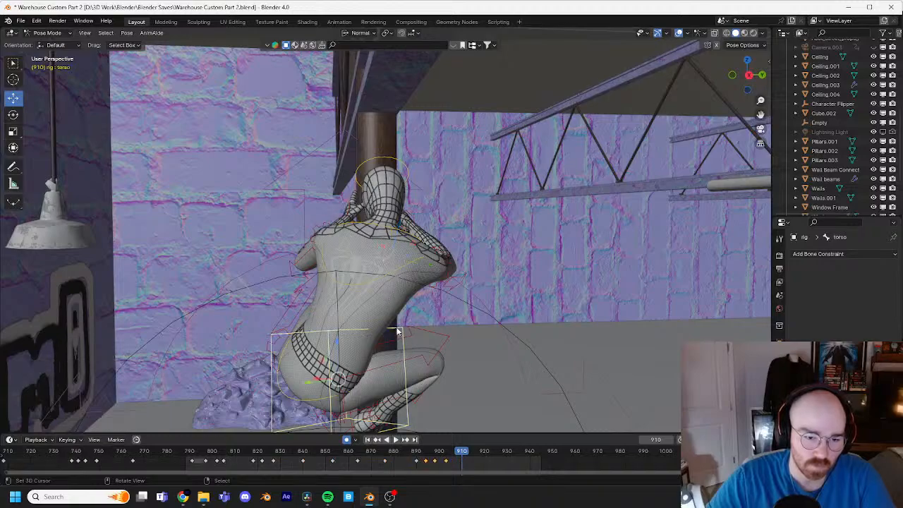
middle_click_drag(444, 358, 491, 282, "shift")
scroll(527, 283, "down", 4)
key("r")
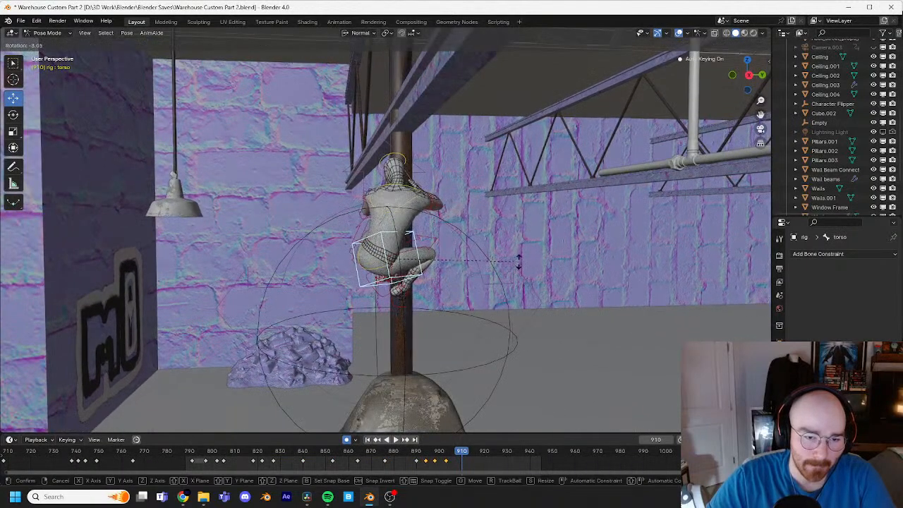
left_click(522, 271)
Step: Counter-rotate the head control at frame 910 to straighten it toward the pipe
left_click(412, 150)
key("r")
key("r")
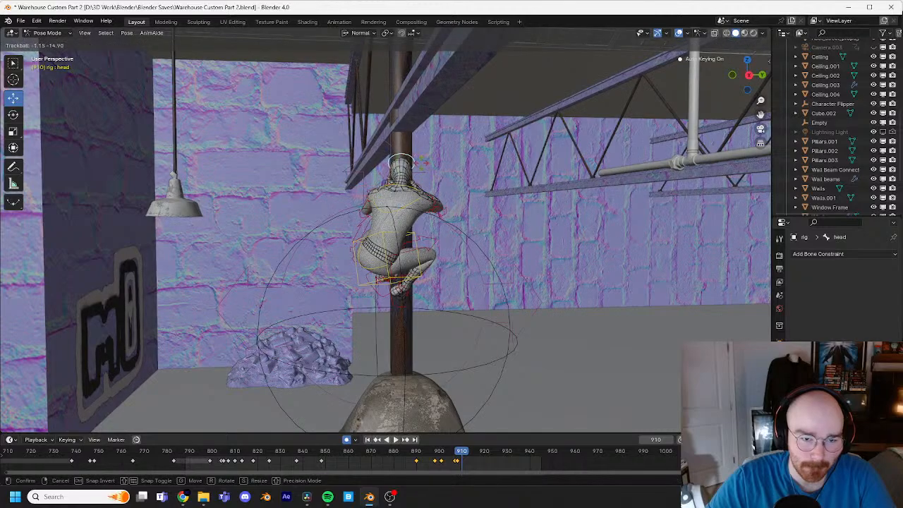
left_click(497, 165)
Step: Review the motion around frames 906 to 917 and delete the head control's keyframe at frame 907
middle_click_drag(497, 165, 386, 180)
key("Left")
key("Left")
key("Left")
key("Left")
key("Left")
key("Left")
key("Left")
key("Left")
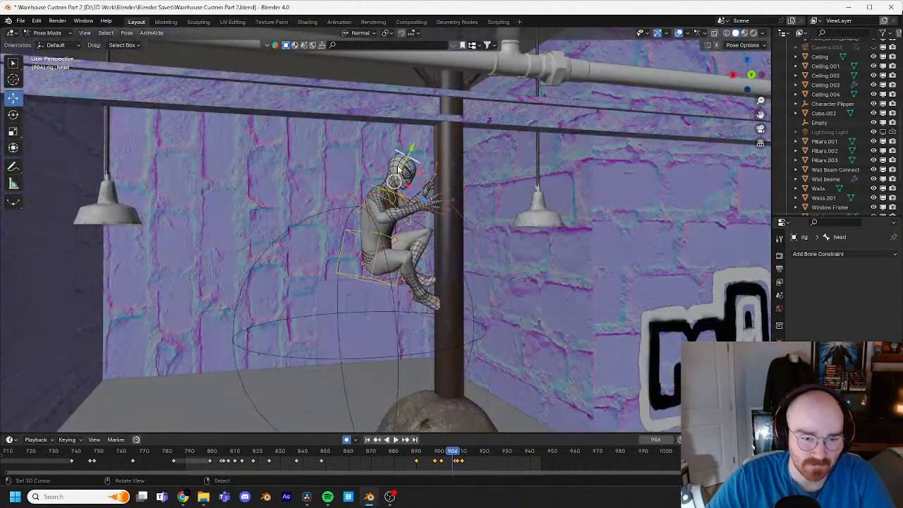
key("space")
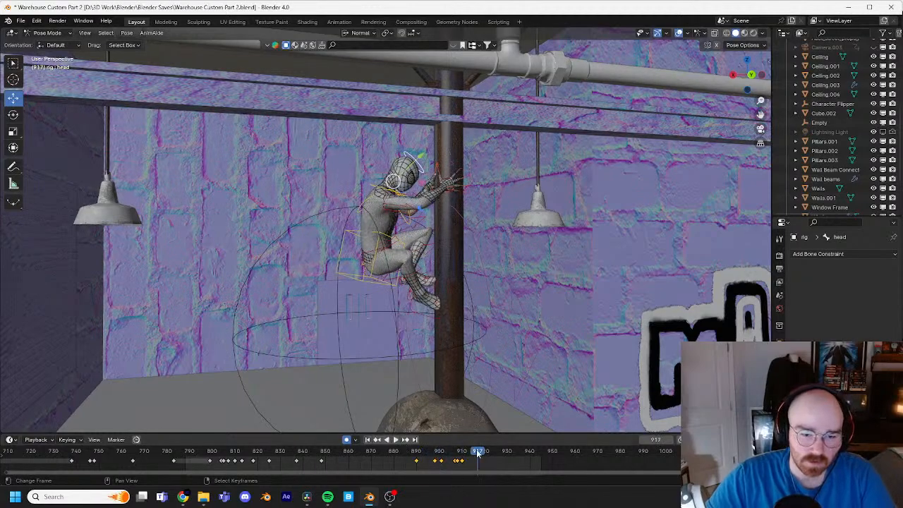
left_click_drag(478, 454, 459, 452)
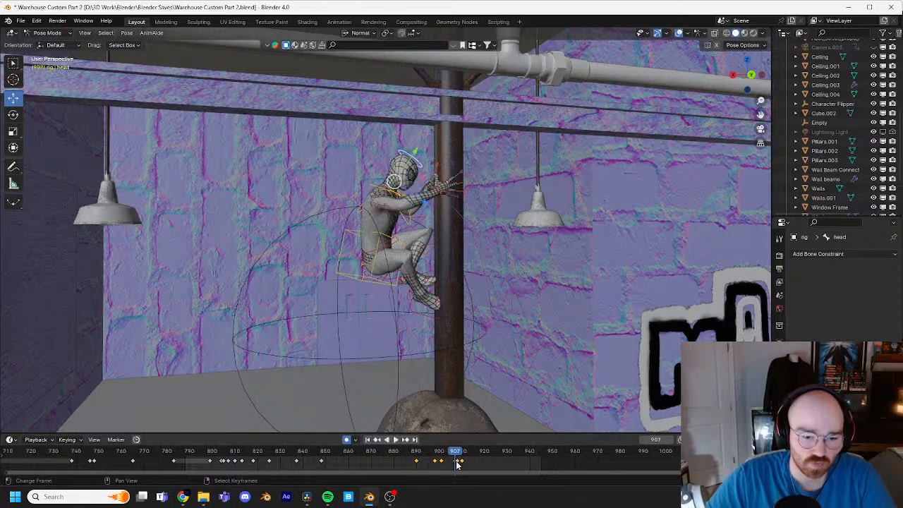
left_click_drag(457, 455, 452, 452)
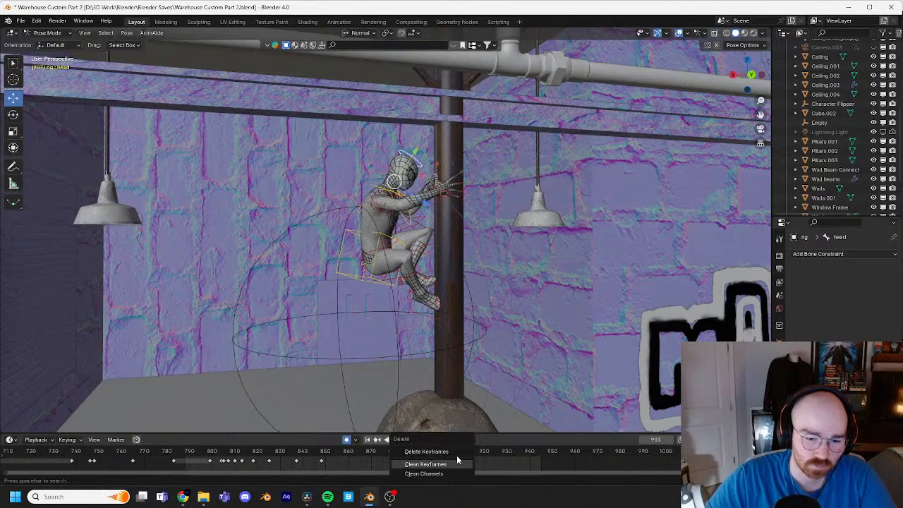
right_click(455, 461)
key("x")
left_click(456, 451)
mouse_move(456, 456)
left_mouse_down()
mouse_move(464, 460)
mouse_move(432, 450)
mouse_move(458, 460)
left_mouse_up()
key("space")
key("space")
Step: Delete the right hand control's surplus keyframe near frame 907, shift its last keyframe to frame 905, and replay the reach
left_click(449, 184)
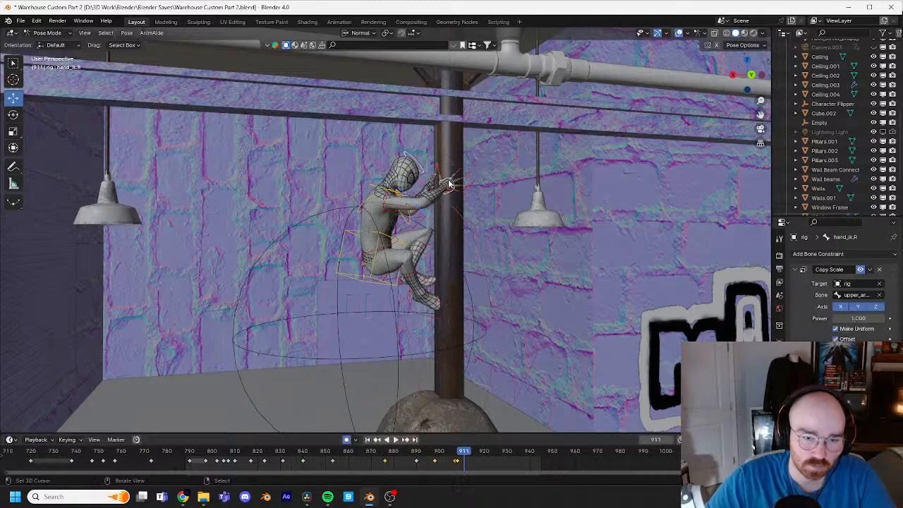
left_click(456, 461)
key("x")
left_click(457, 453)
left_click_drag(457, 461, 448, 460)
right_click_drag(448, 460, 449, 460)
mouse_move(450, 460)
left_mouse_down()
mouse_move(415, 464)
mouse_move(433, 462)
left_mouse_up()
key("space")
key("space")
left_click_drag(437, 461, 446, 462)
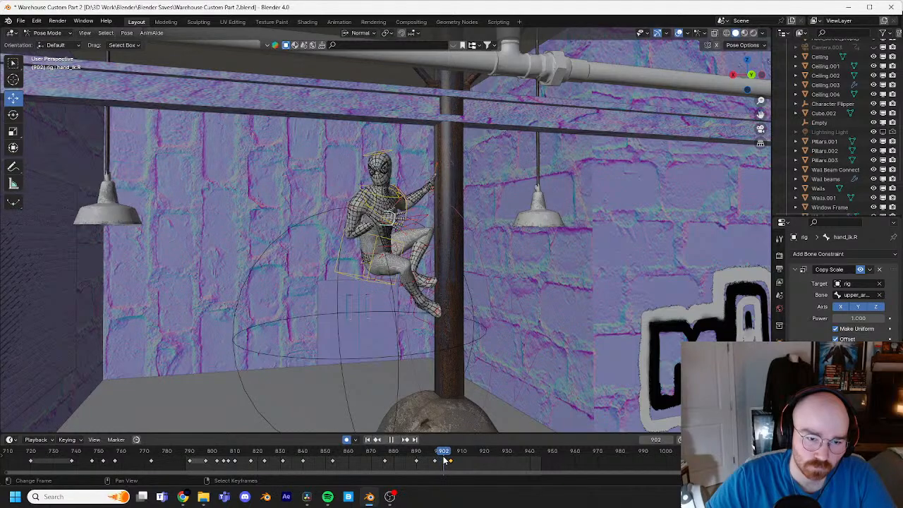
Step: Raise the torso control slightly at frame 903
left_click(408, 252)
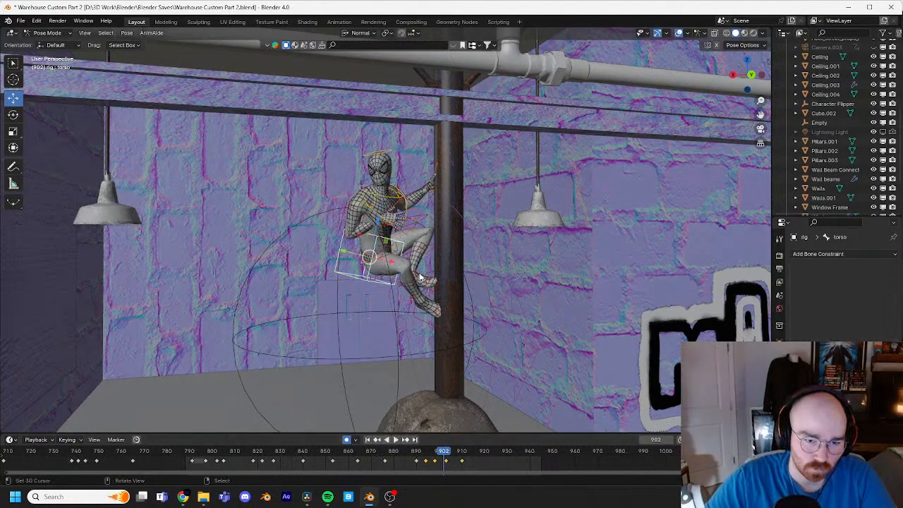
key("Right")
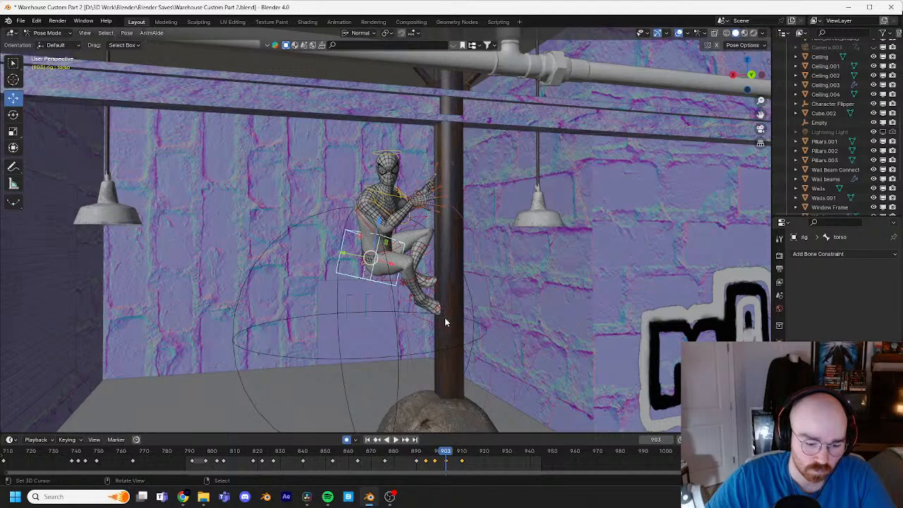
key("g")
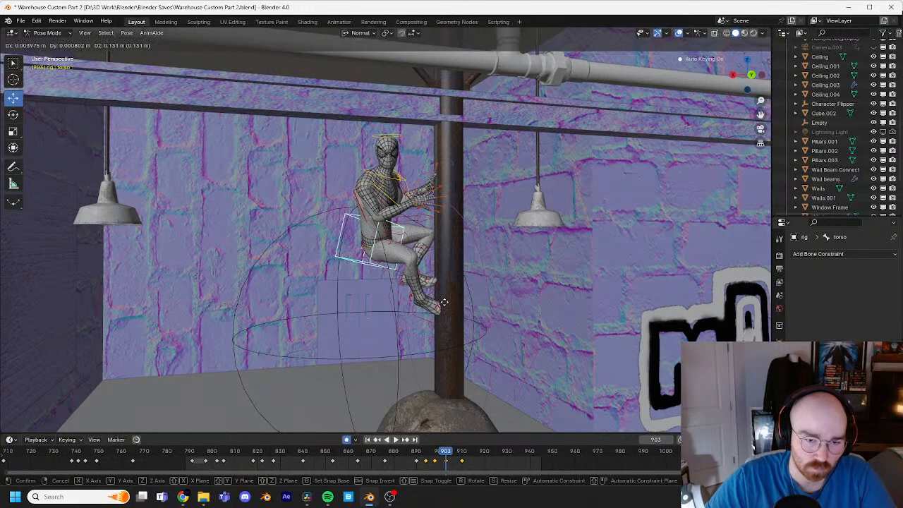
left_click(455, 355)
Step: Shift the right foot IK control's last keyframe to about frame 911
key("Right")
key("Right")
key("Right")
key("Right")
key("Right")
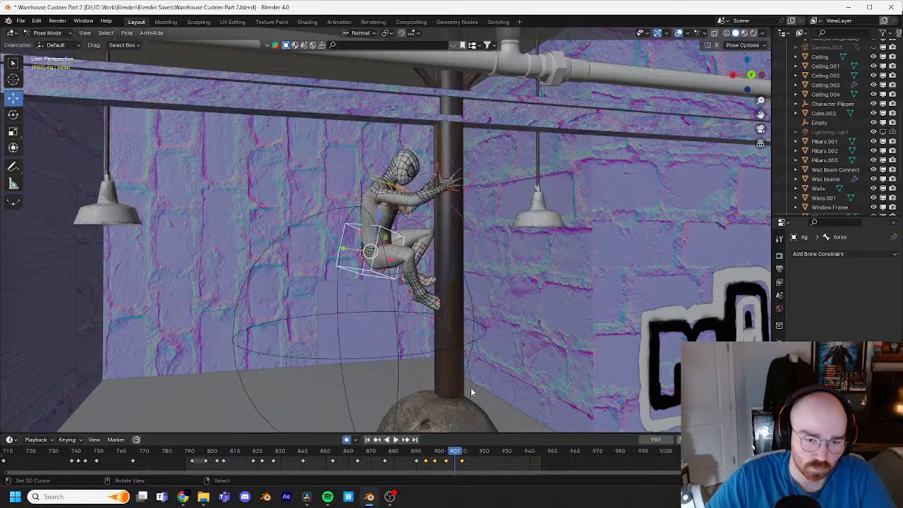
left_click(436, 312)
key("r")
key("r")
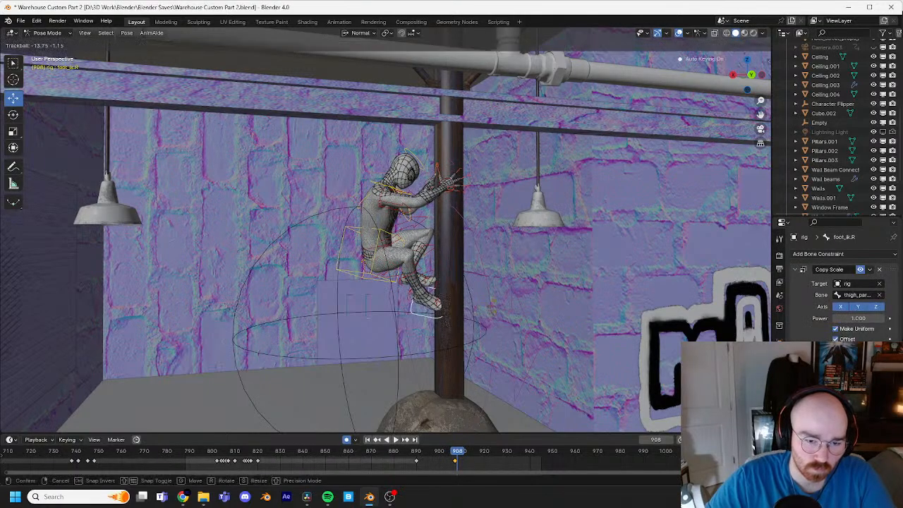
left_click(503, 304)
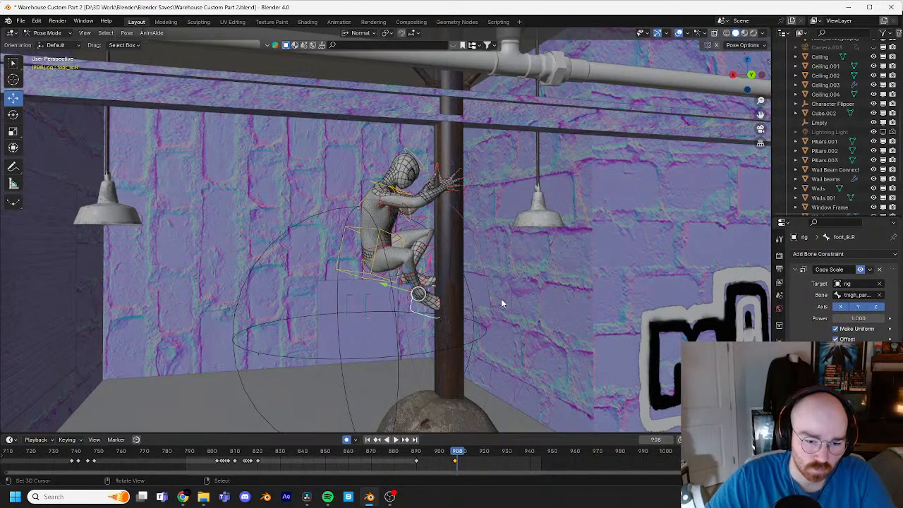
left_click_drag(457, 464, 460, 462)
left_click(465, 461)
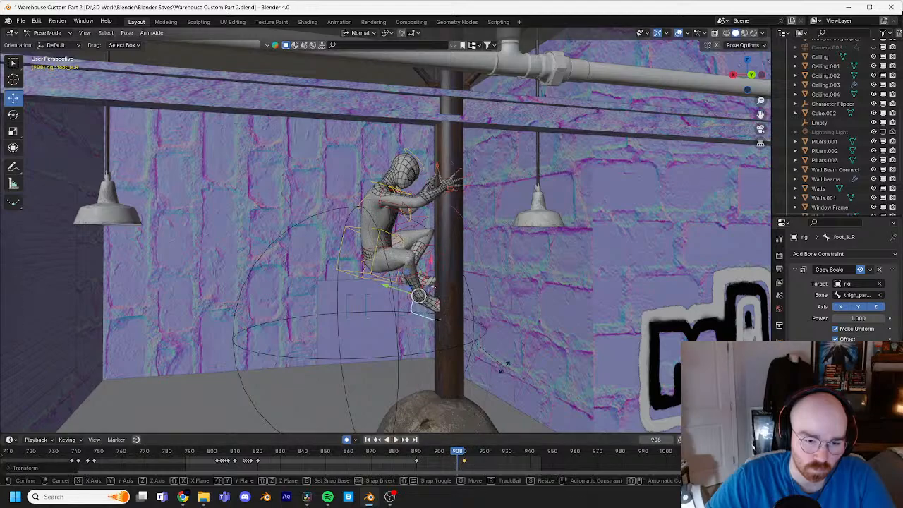
Step: Rotate the right foot control at frame 908 in the side view to tilt its toes upward
key("r")
key("r")
left_click(517, 321)
key("r")
left_click(500, 284)
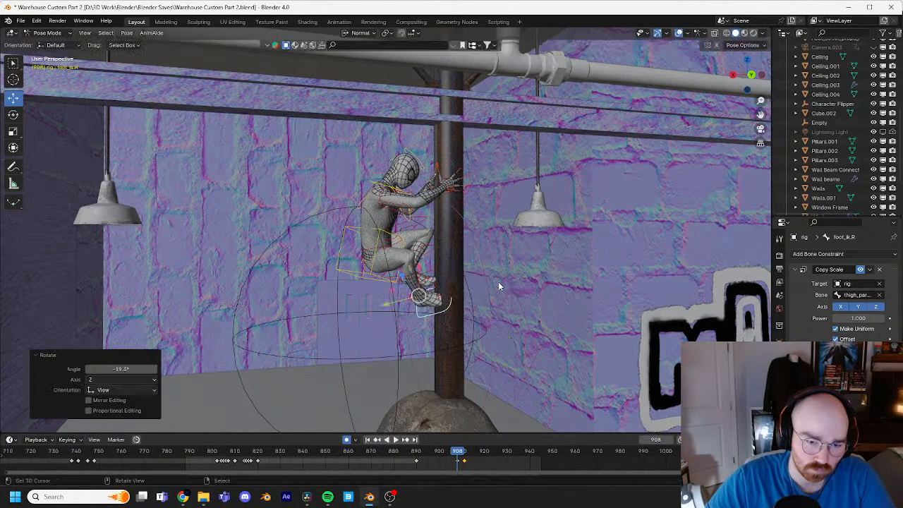
Step: Tilt the right foot control at frame 908 from a low viewpoint with a trackball rotation and about -17° of view rotation
middle_click_drag(499, 283, 511, 254)
key("r")
key("r")
left_click(514, 238)
key("r")
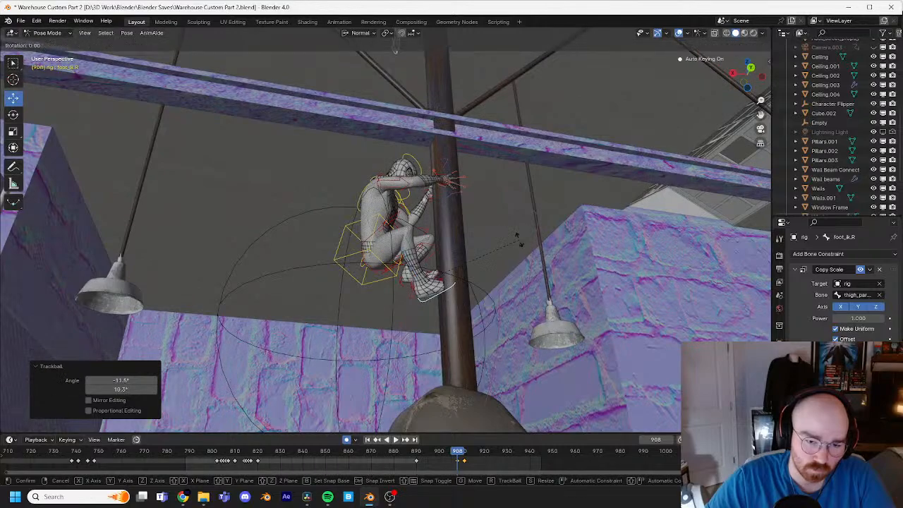
left_click(500, 213)
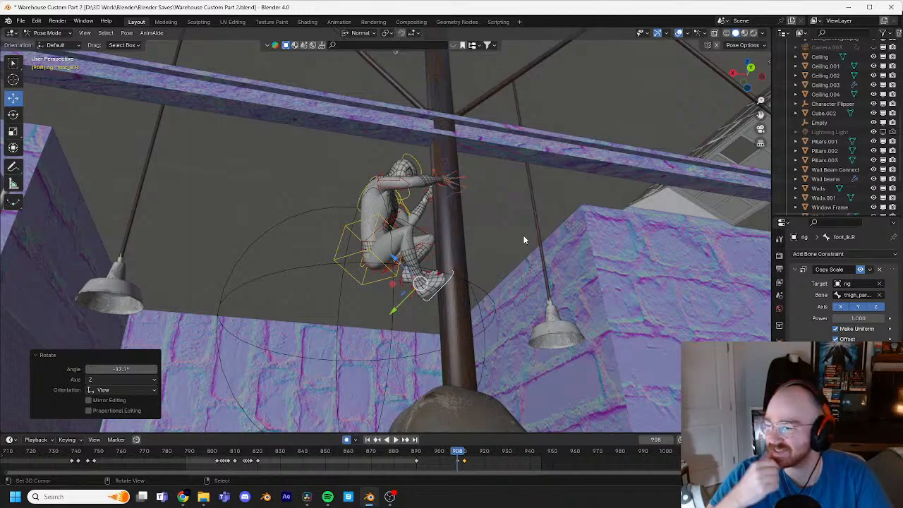
Step: Rotate the right heel control at frame 908 so the foot sits more naturally against the pipe
middle_click_drag(525, 240, 475, 290)
scroll(426, 302, "up", 5)
left_click(410, 300)
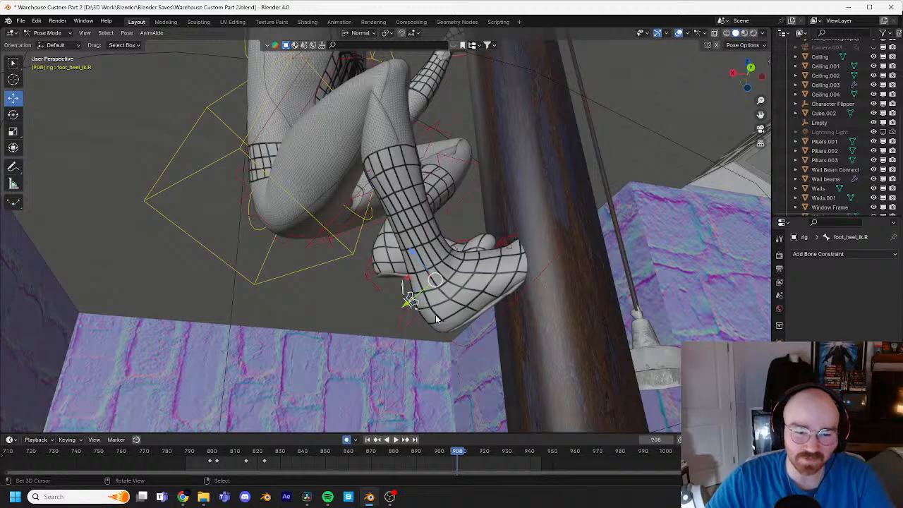
middle_click_drag(433, 319, 525, 263)
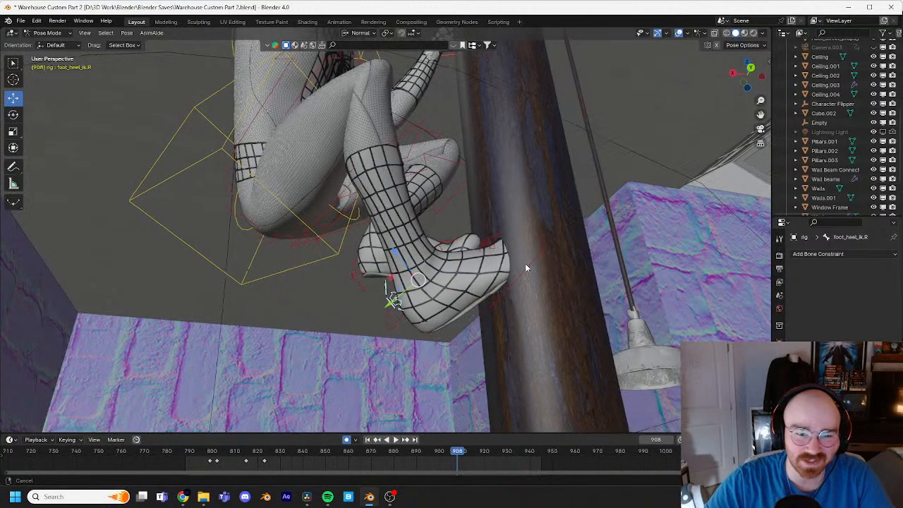
key("r")
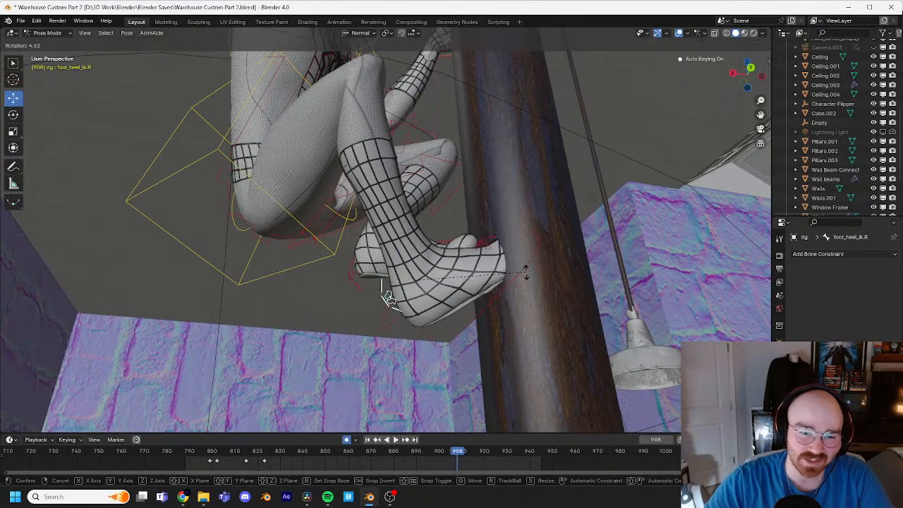
left_click(512, 296)
Step: Move the right foot control about 0.05 m toward the pipe at frame 908 and tilt it slightly with a trackball rotation
left_click(513, 297)
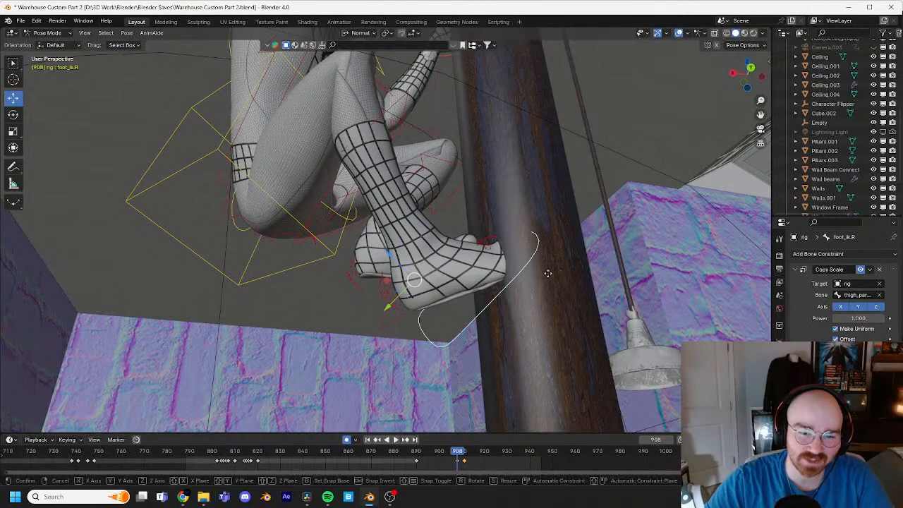
key("g")
left_click(525, 278)
middle_click_drag(525, 278, 565, 296)
key("r")
key("r")
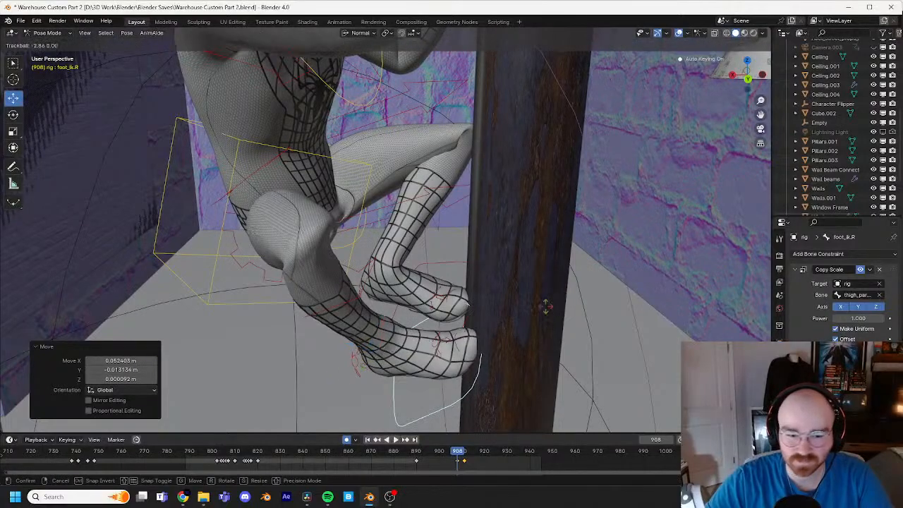
left_click(454, 273)
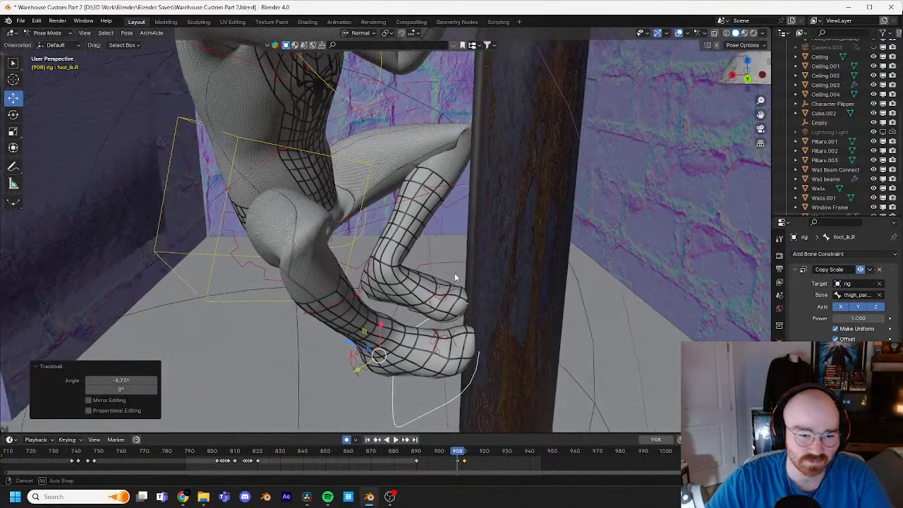
Step: Adjust the hips control's rotation at frame 908 and turn the torso control by about -1°
middle_click_drag(454, 273, 432, 202)
left_click(437, 197)
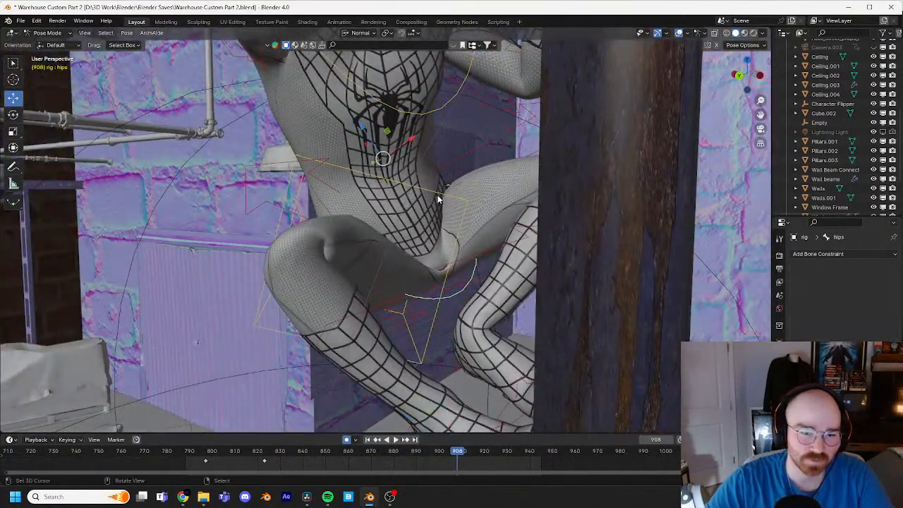
key("r")
left_click(566, 197)
middle_click_drag(566, 198, 692, 233)
middle_click_drag(692, 233, 651, 311, "shift")
scroll(621, 275, "down", 2)
middle_click_drag(604, 247, 602, 311)
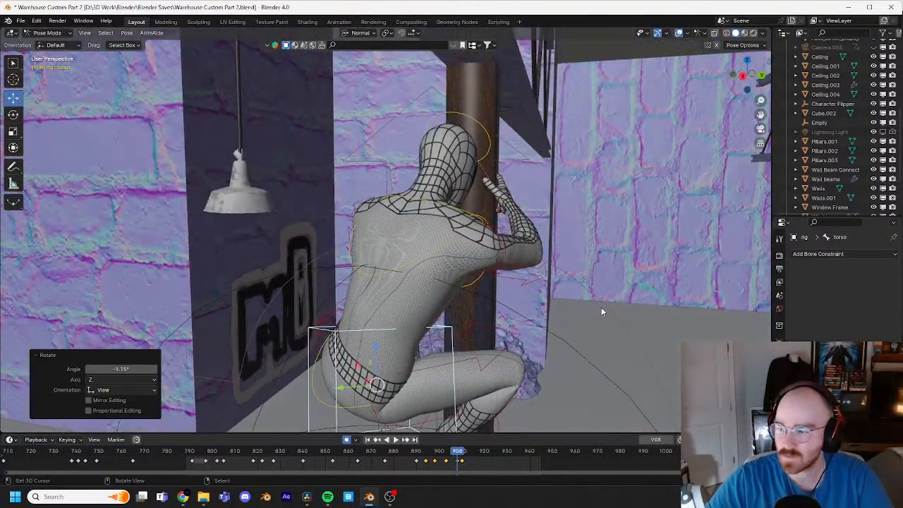
Step: Rotate the torso control by about -2.4° at frame 908 as seen from behind and below
middle_click_drag(513, 241, 516, 264, "shift")
left_click(471, 235)
middle_click_drag(450, 247, 473, 264)
right_click(481, 265)
scroll(426, 393, "down", 2)
right_click(405, 375)
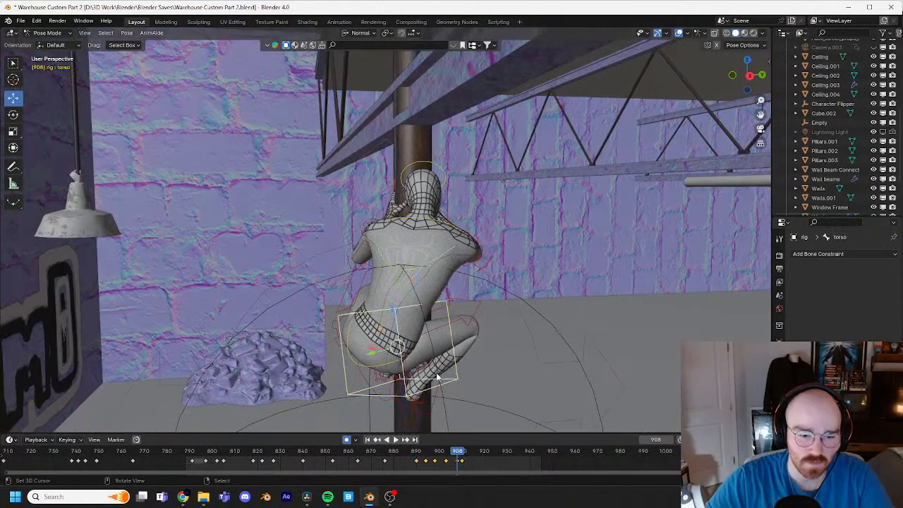
middle_click_drag(438, 374, 480, 334)
key("r")
left_click(530, 350)
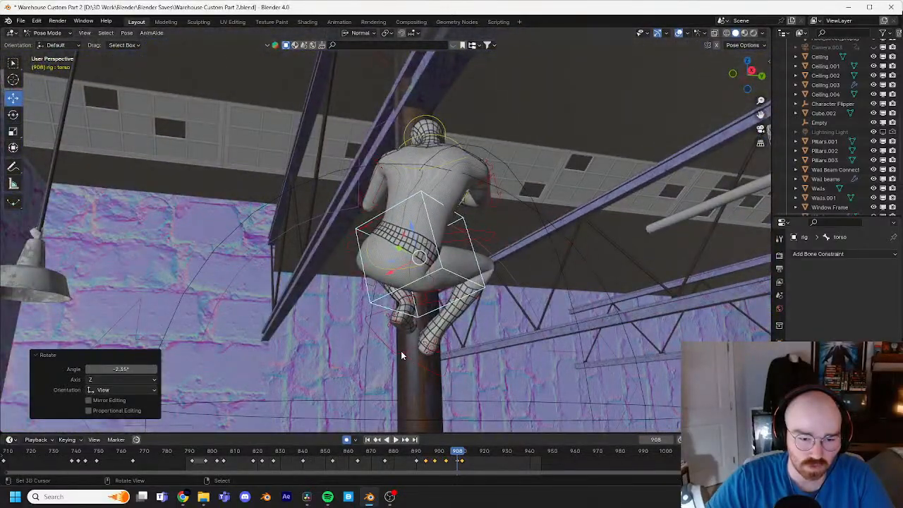
Step: Move the right foot control onto the pipe from the rear view and rotate it to match the pipe's surface
middle_click_drag(401, 351, 459, 364)
left_click(467, 367)
key("g")
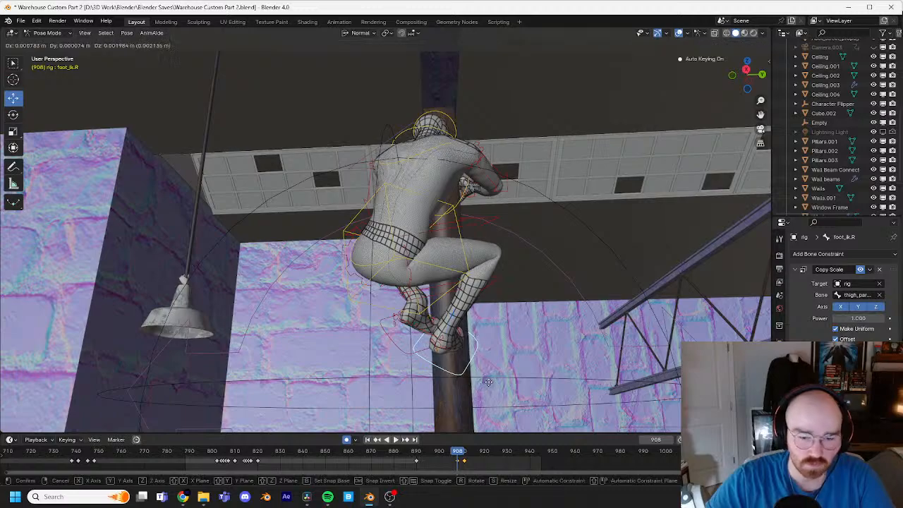
left_click(501, 382)
key("r")
key("r")
left_click(513, 382)
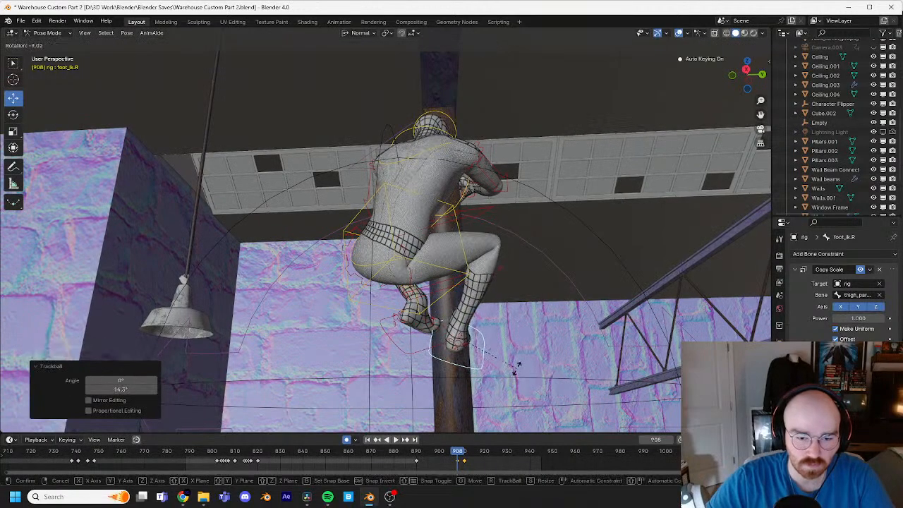
Step: Rotate the left foot control by about -22° at frame 908, lower it beside the right foot, and refine its tilt
left_click(459, 353)
key("r")
key("r")
right_click(467, 349)
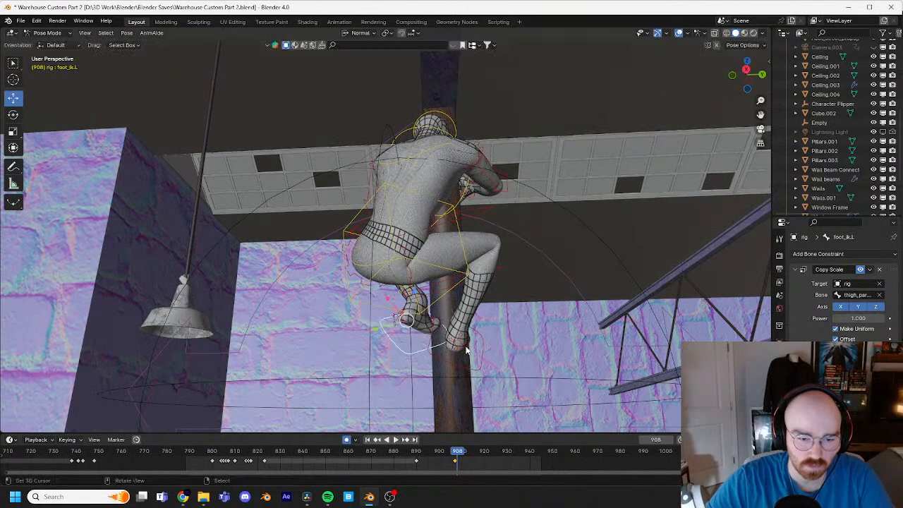
key("r")
left_click(467, 309)
key("g")
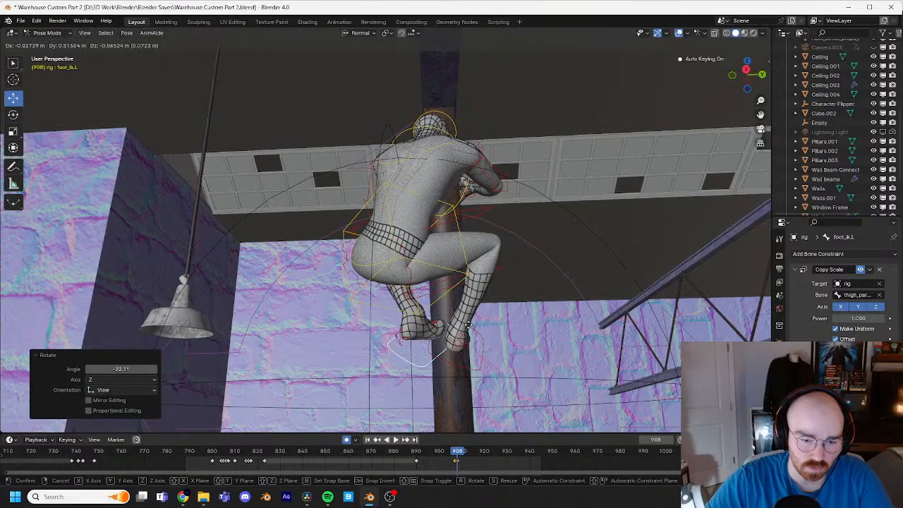
left_click(467, 317)
middle_click_drag(468, 317, 479, 216)
key("r")
left_click(475, 288)
key("r")
key("r")
left_click(473, 296)
Step: Tilt the head control with a trackball rotation at frame 908 and rotate the upper-body control near the shoulder
left_click(480, 215)
key("r")
key("r")
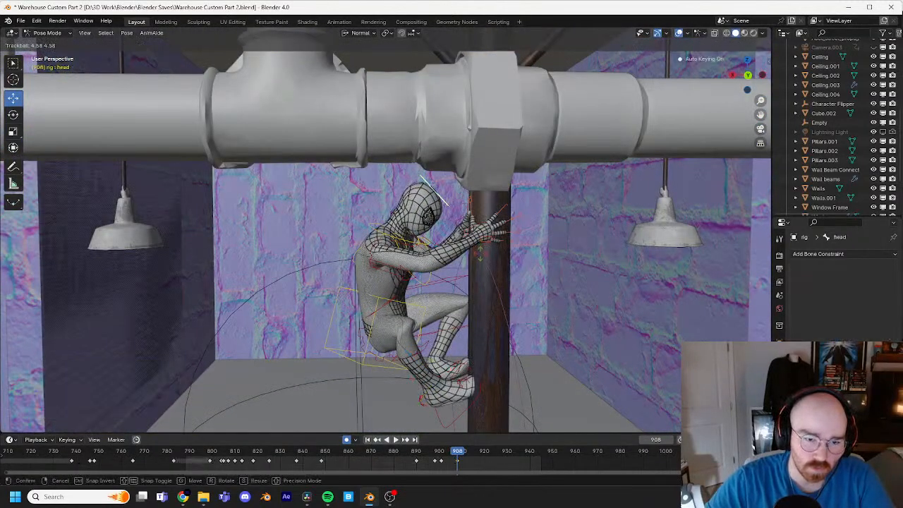
left_click(489, 253)
middle_click_drag(489, 252, 424, 279)
left_click(372, 243)
key("r")
left_click(498, 248)
Step: Reorient the head control at frame 908 from the opposite side with a trackball rotation and a view rotation
left_click(407, 199)
key("r")
key("r")
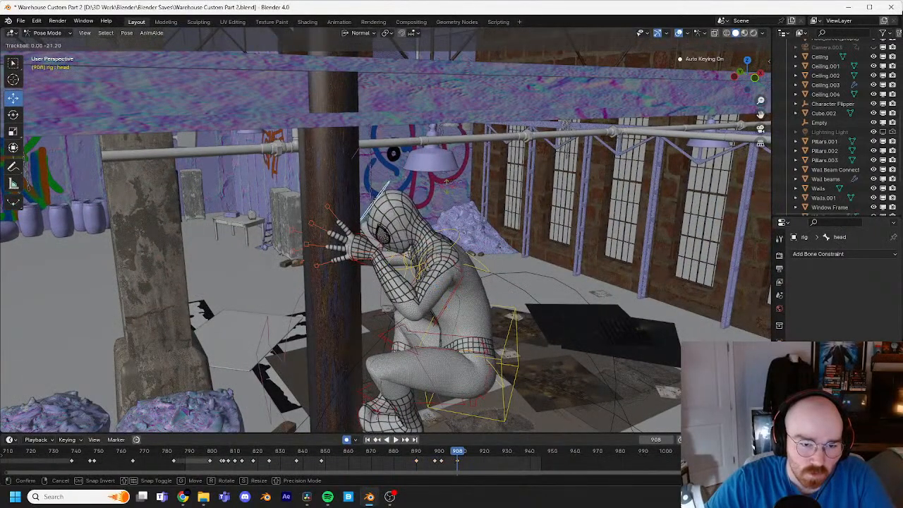
key("Return")
key("r")
left_click(471, 212)
Step: Scrub through the crouch between frames 896 and 912 and shift the right foot control's keyframe from 890 to about frame 899
middle_click_drag(472, 212, 476, 387)
mouse_move(448, 455)
left_mouse_down()
mouse_move(420, 456)
mouse_move(466, 455)
left_mouse_up()
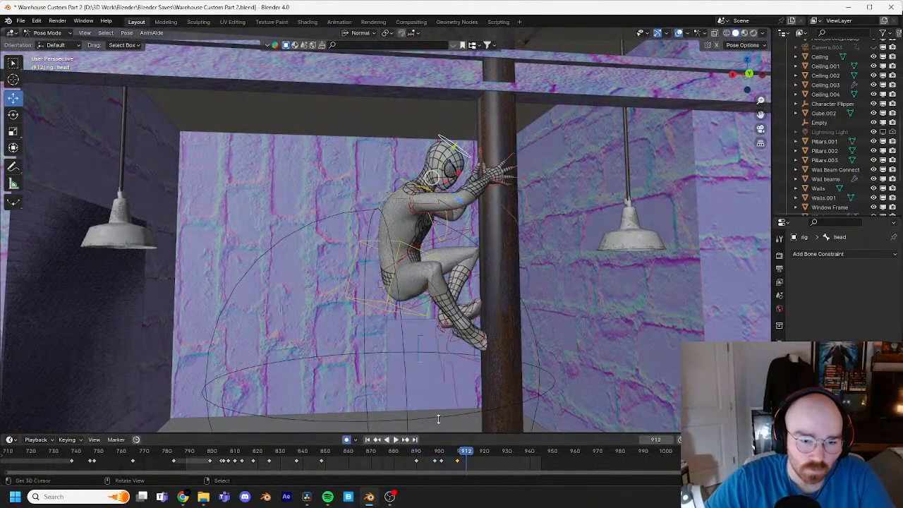
left_click(466, 358)
left_click(460, 455)
key("space")
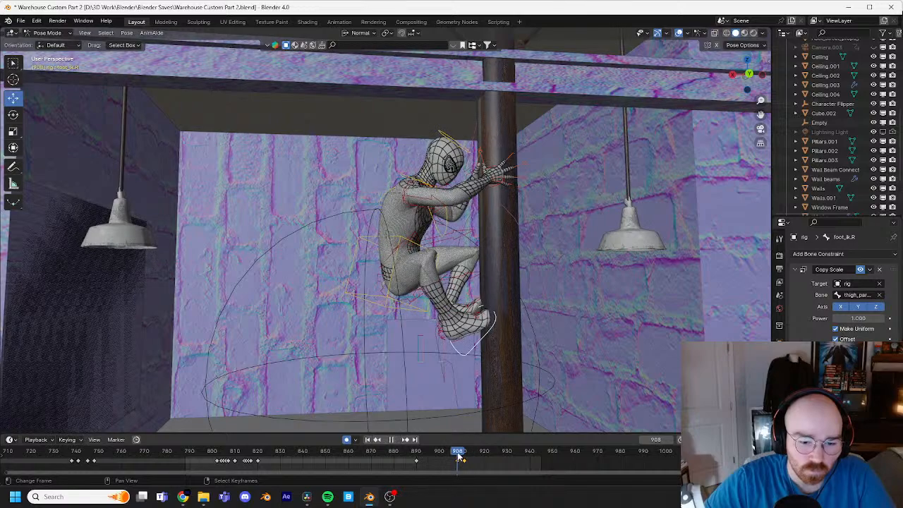
left_click_drag(457, 457, 430, 466)
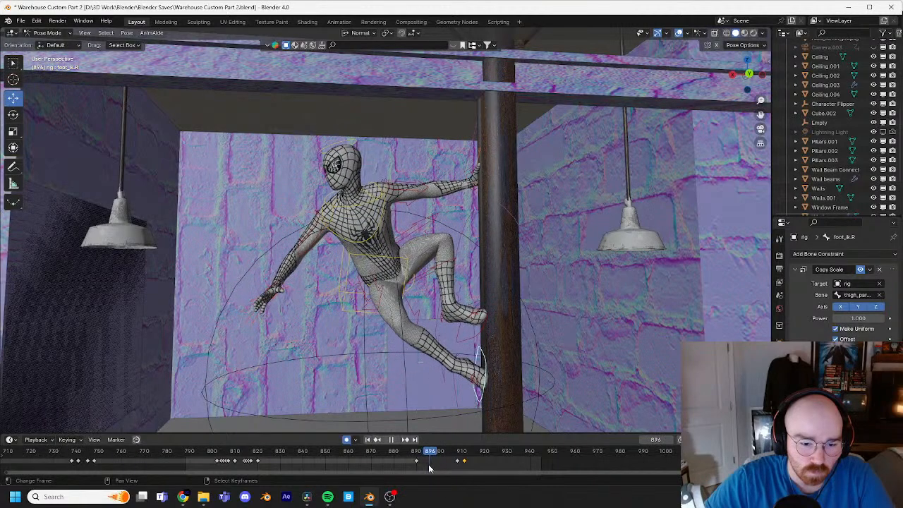
right_click_drag(416, 461, 437, 463)
left_click_drag(434, 461, 459, 464)
Step: Lift the torso control slightly higher at frame 903 and step forward to check the pose
left_click(389, 311)
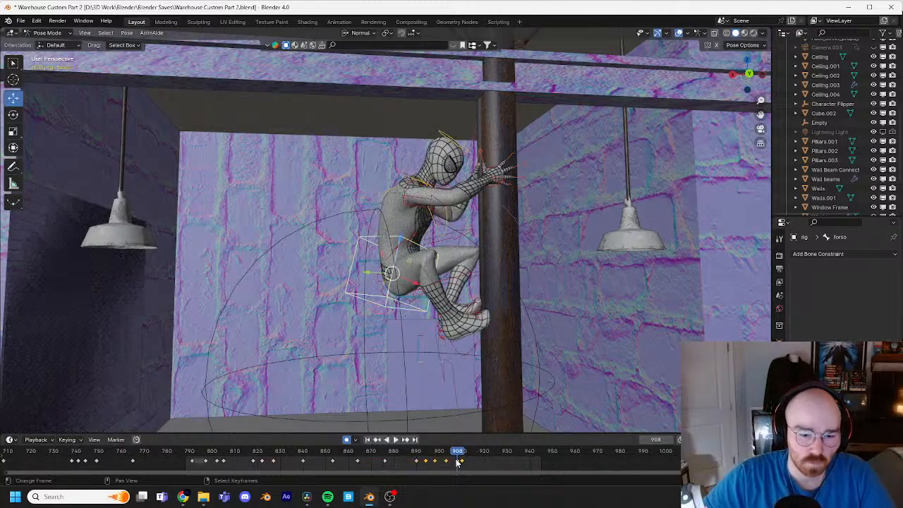
key("Left")
key("Left")
key("Left")
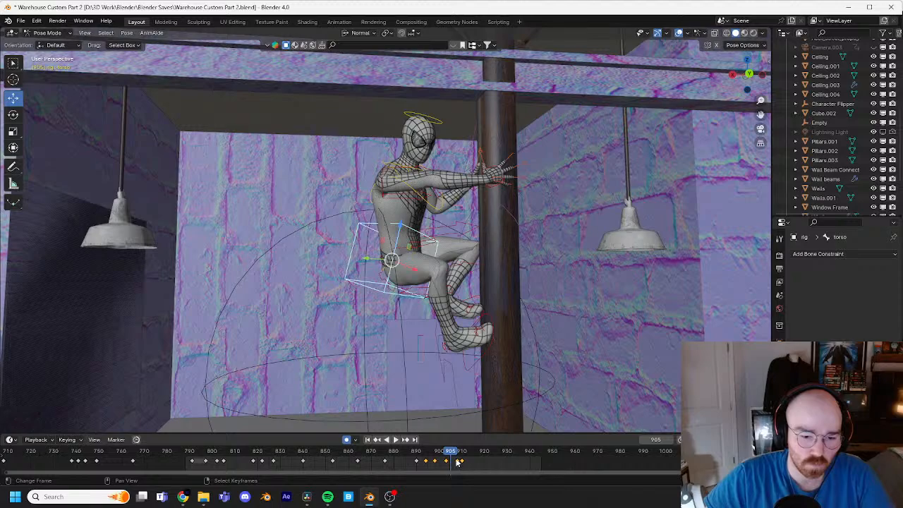
key("Left")
key("Left")
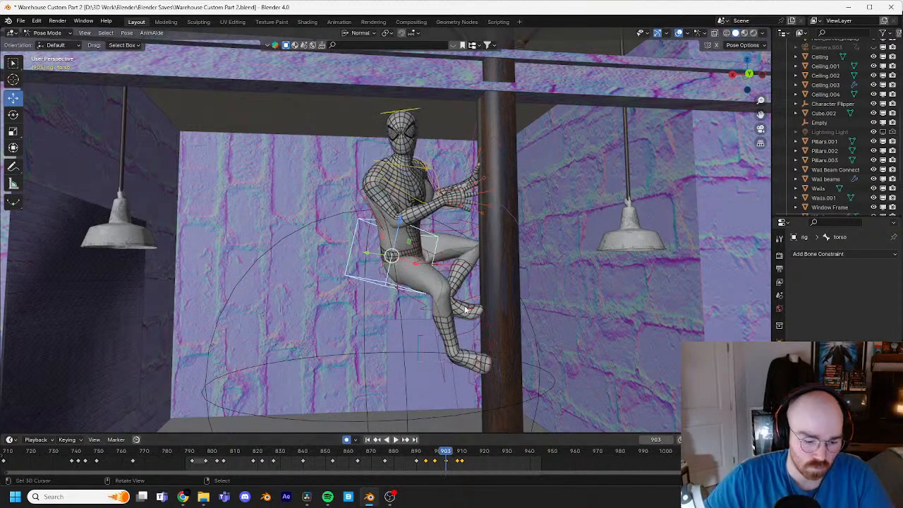
key("g")
left_click(462, 299)
key("Right")
key("Right")
key("Right")
key("Right")
key("Right")
key("Right")
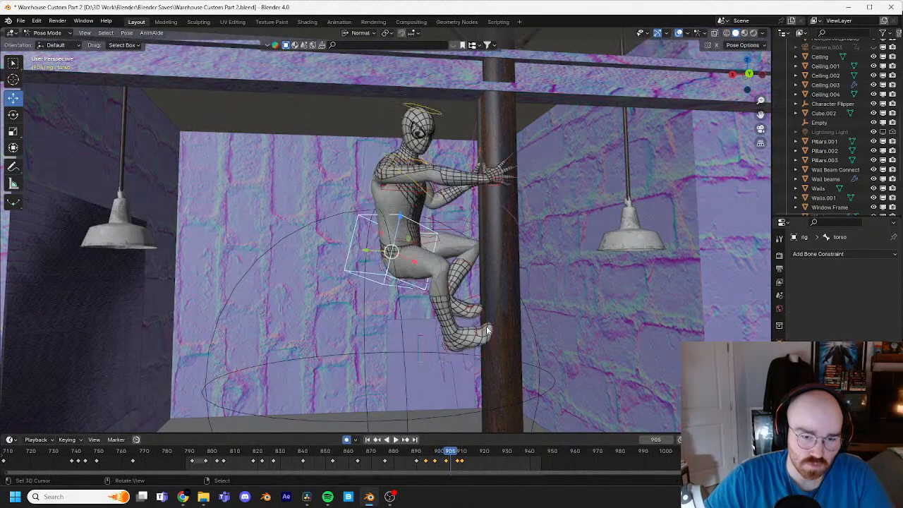
Step: Shift the right foot control's last two keyframes to about frames 909 and 912 and replay the crouch
left_click(487, 349)
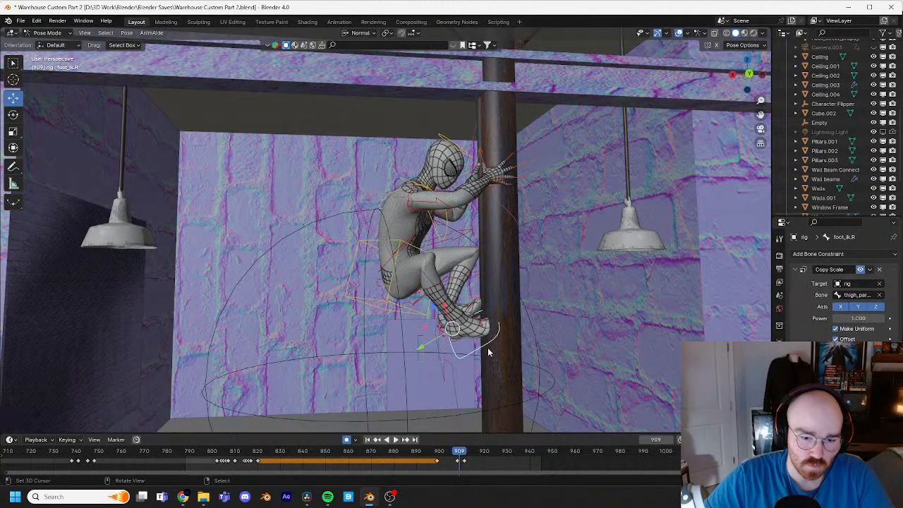
left_click_drag(452, 458, 451, 458)
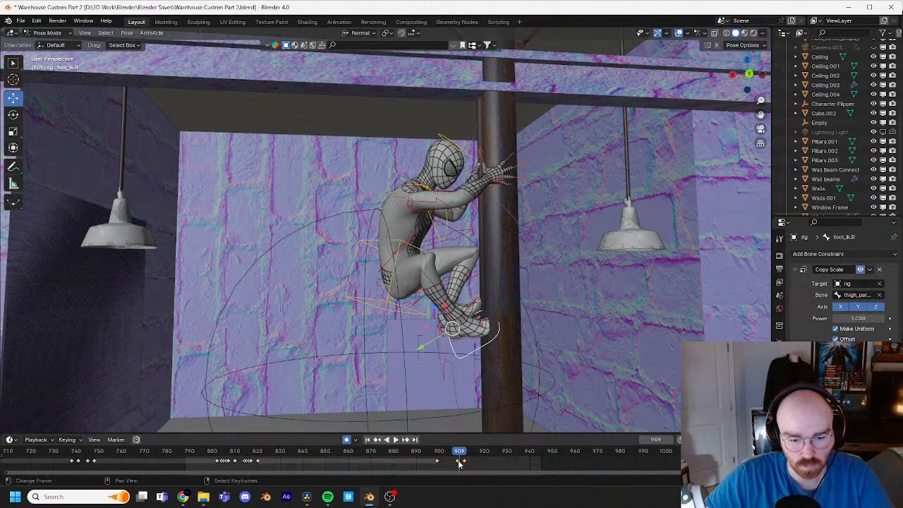
key("g")
left_click(475, 464)
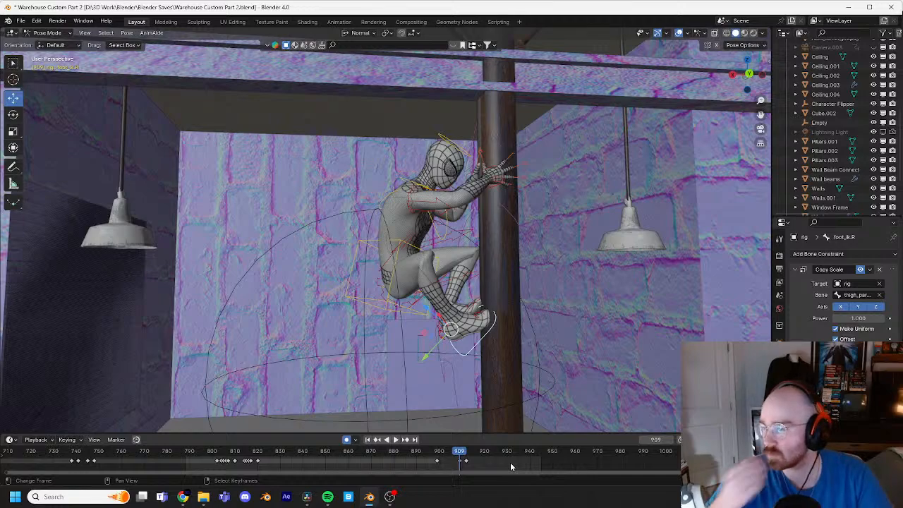
left_click_drag(460, 452, 438, 452)
key("space")
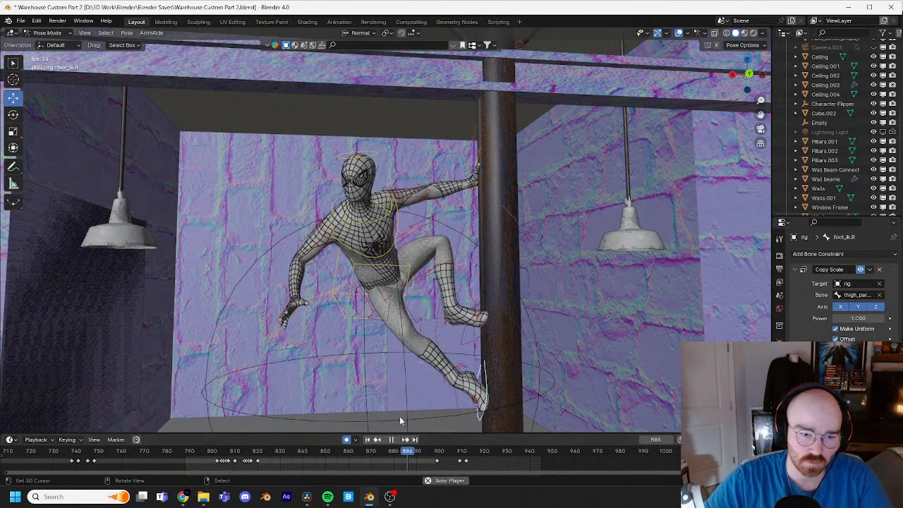
key("space")
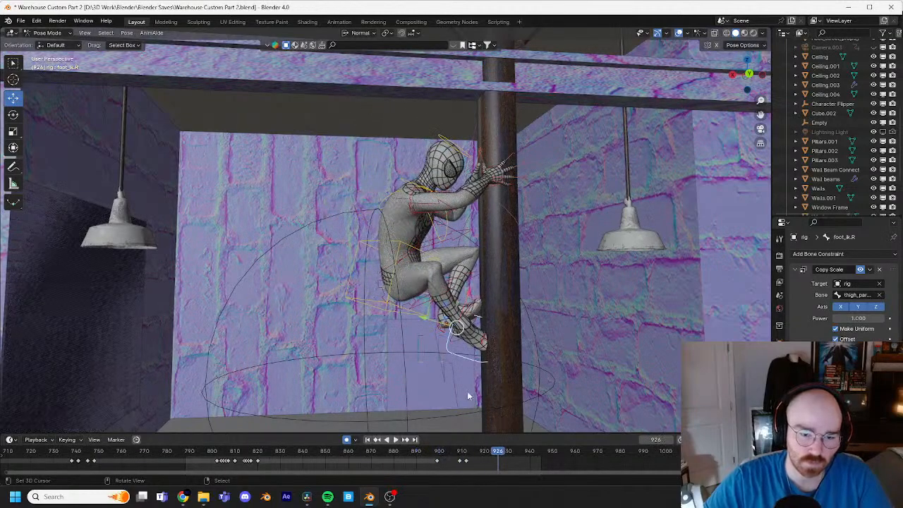
Step: Delete the right foot control's last keyframe and shift the one before it to about frame 907
mouse_move(484, 459)
left_mouse_down()
mouse_move(448, 455)
mouse_move(469, 463)
left_mouse_up()
key("x")
left_click(483, 452)
left_click(468, 460)
key("space")
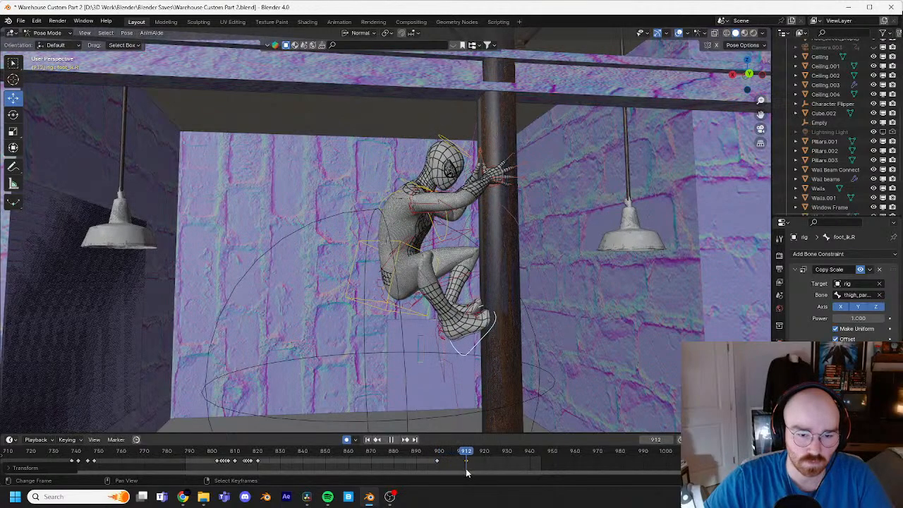
left_click_drag(469, 474, 454, 462)
key("space")
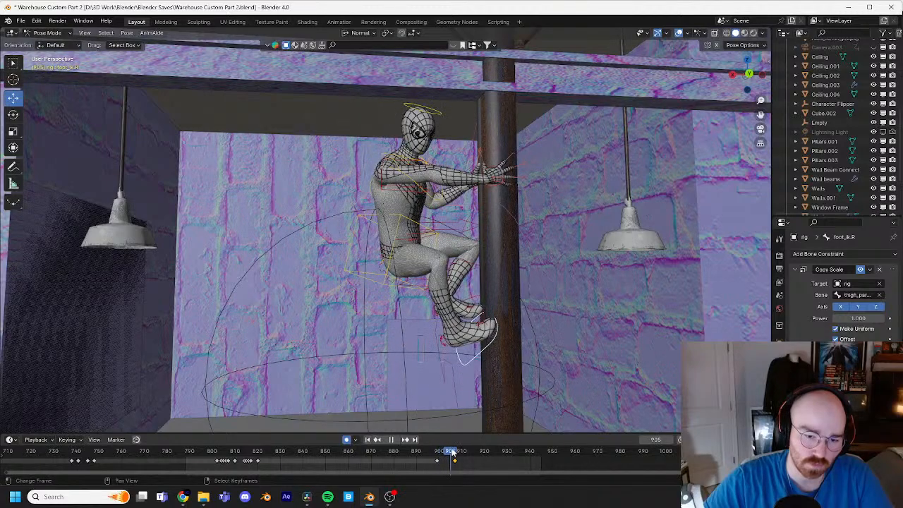
Step: Rotate the right foot control by about 24° at frame 902 to angle the foot during its lift
left_click_drag(452, 452, 444, 452)
middle_click_drag(487, 380, 445, 349)
key("r")
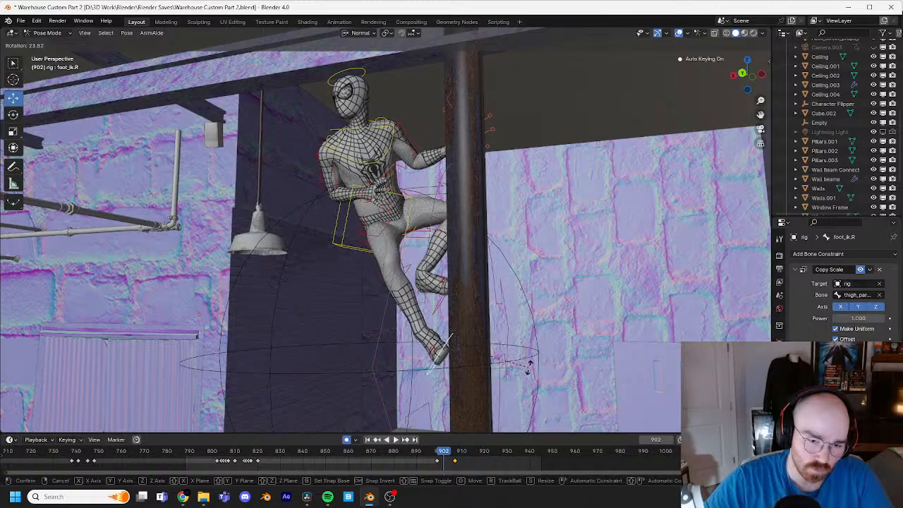
left_click(530, 365)
Step: Step backward from frame 902 to frame 889 in the side view to examine the right foot's motion
middle_click_drag(552, 378, 569, 341)
key("Left")
key("Left")
key("Left")
key("Left")
key("Left")
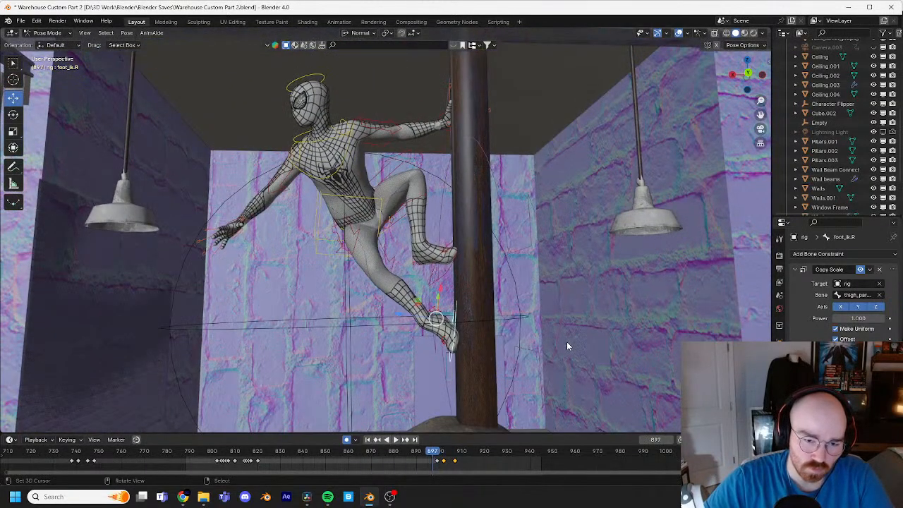
key("Left")
key("Left")
key("Left")
key("Left")
key("Left")
key("Left")
key("Left")
key("Left")
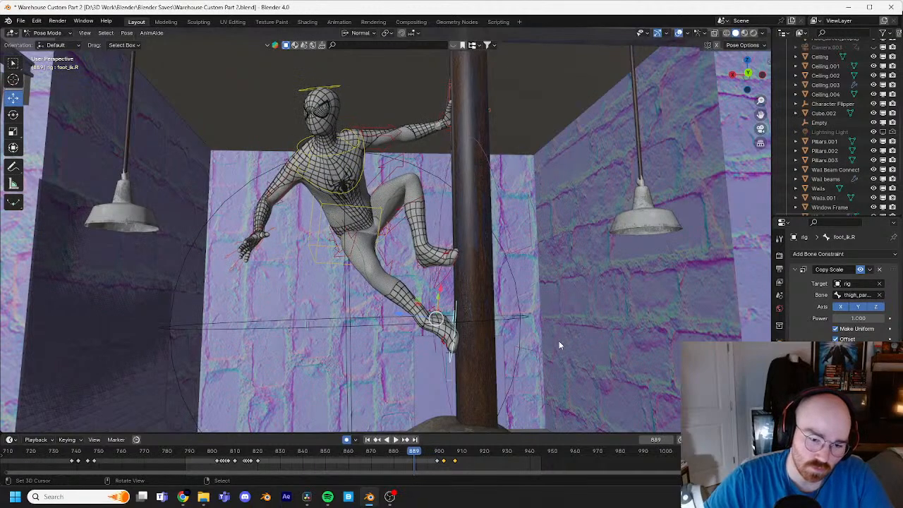
Step: Try to retime the right foot control's keyframes from around frame 820 to about frames 845 and 856 and replay
key("Right")
key("Right")
key("Right")
key("Right")
key("Right")
key("Right")
mouse_move(269, 453)
left_mouse_down()
mouse_move(249, 453)
mouse_move(276, 460)
left_mouse_up()
key("space")
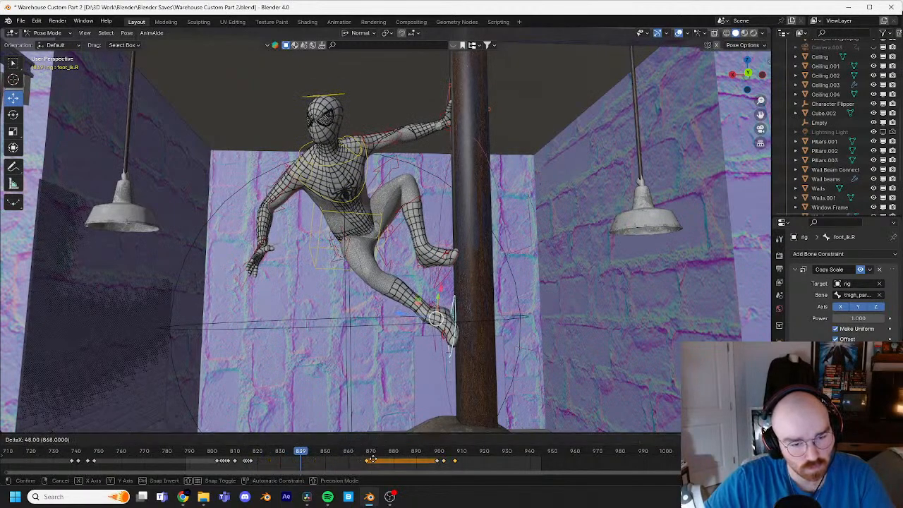
left_click_drag(384, 459, 380, 460)
key("ctrl+z")
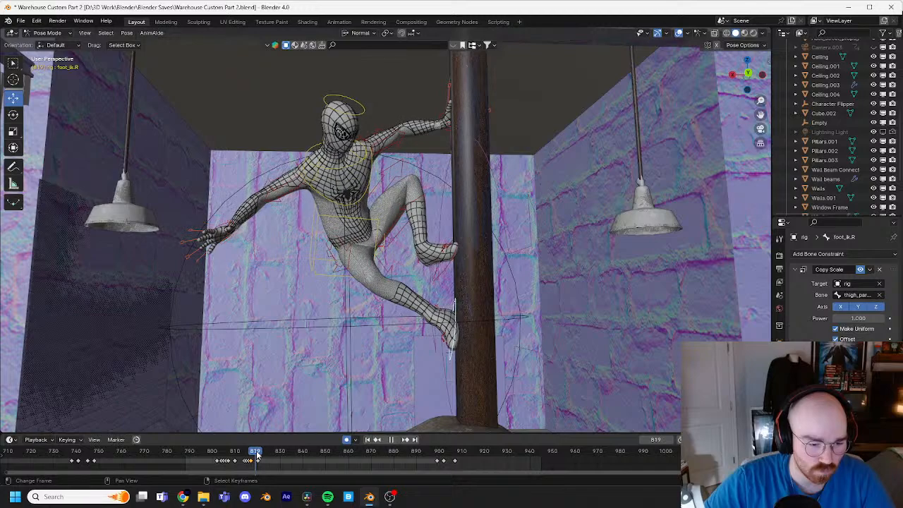
left_click_drag(259, 464, 279, 461)
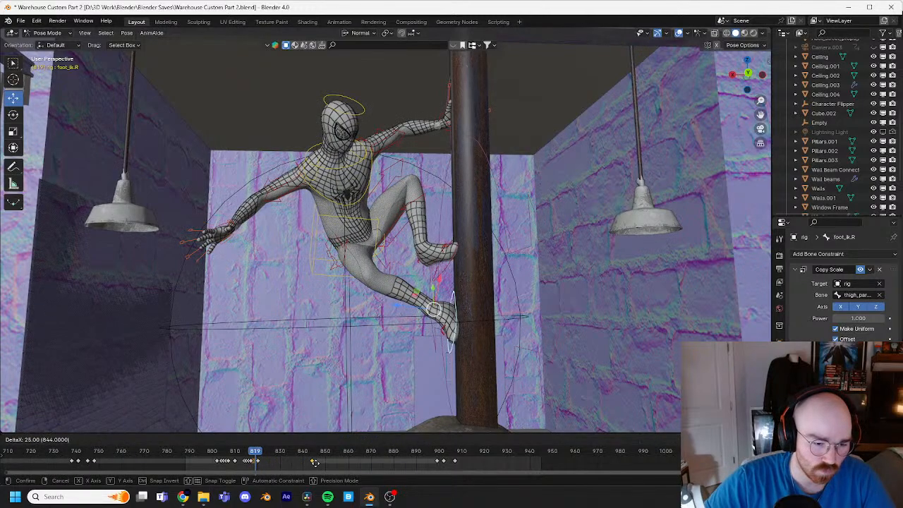
left_click_drag(339, 461, 291, 461)
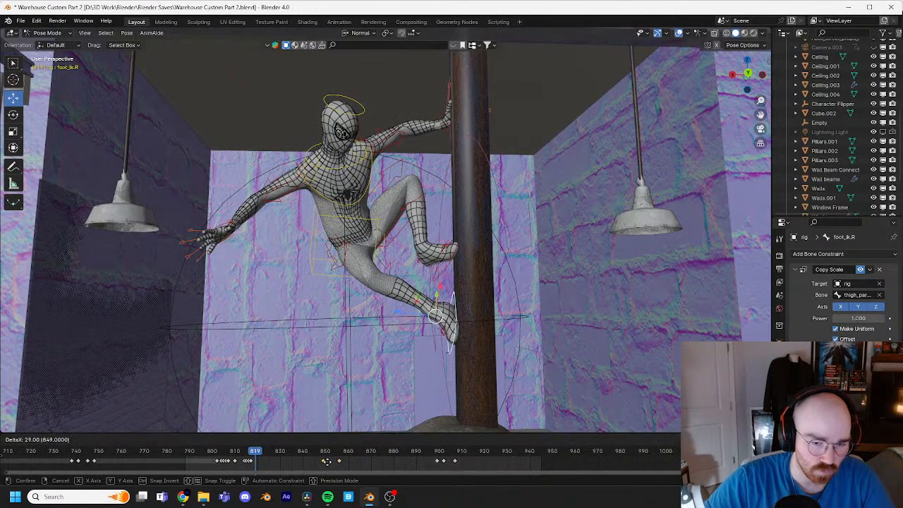
left_click(318, 461)
key("space")
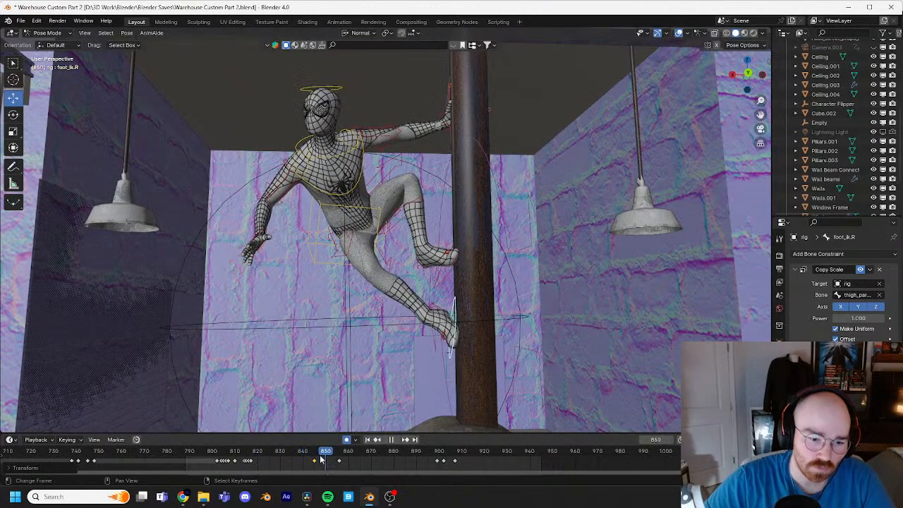
Step: Select the right heel control and try shifting its keyframe near frame 823 to about frame 887
left_click_drag(316, 457, 314, 457)
middle_click_drag(439, 315, 428, 307, "shift")
left_click(426, 303)
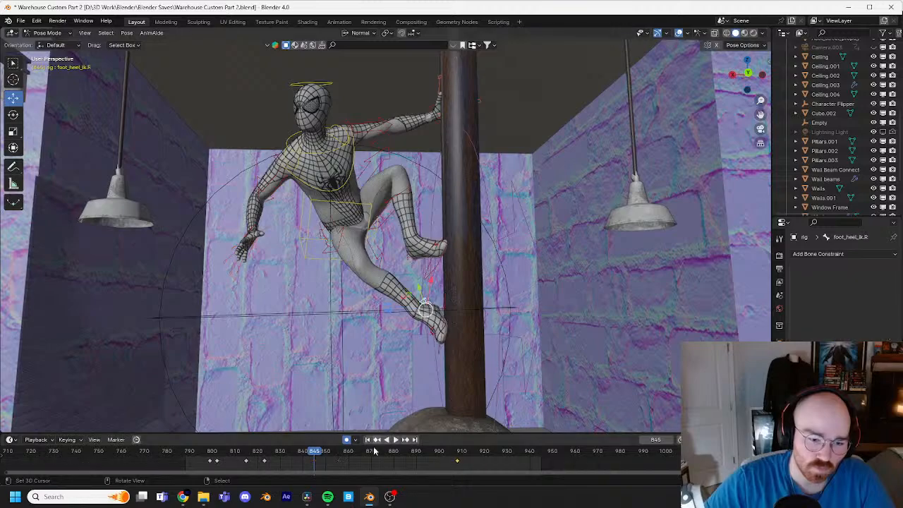
left_click_drag(264, 461, 305, 461)
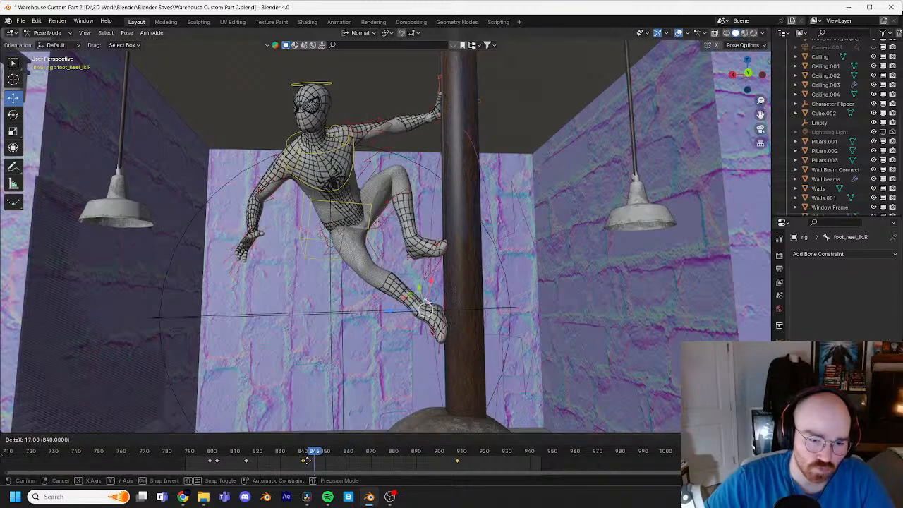
left_click_drag(393, 459, 427, 460)
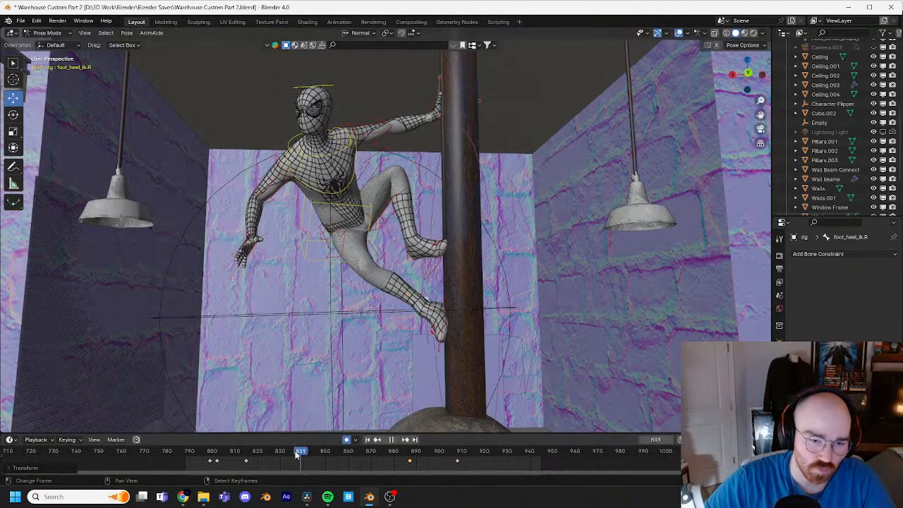
Step: Undo the recent keyframe shifts on the right heel and right foot controls
mouse_move(295, 452)
left_mouse_down()
mouse_move(238, 465)
mouse_move(294, 452)
left_mouse_up()
key("ctrl+z")
key("ctrl+z")
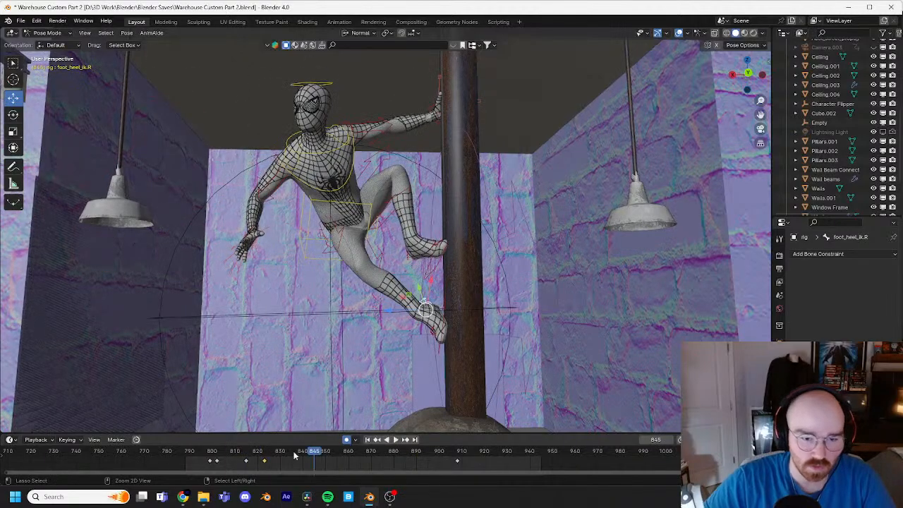
key("ctrl+z")
key("ctrl+z")
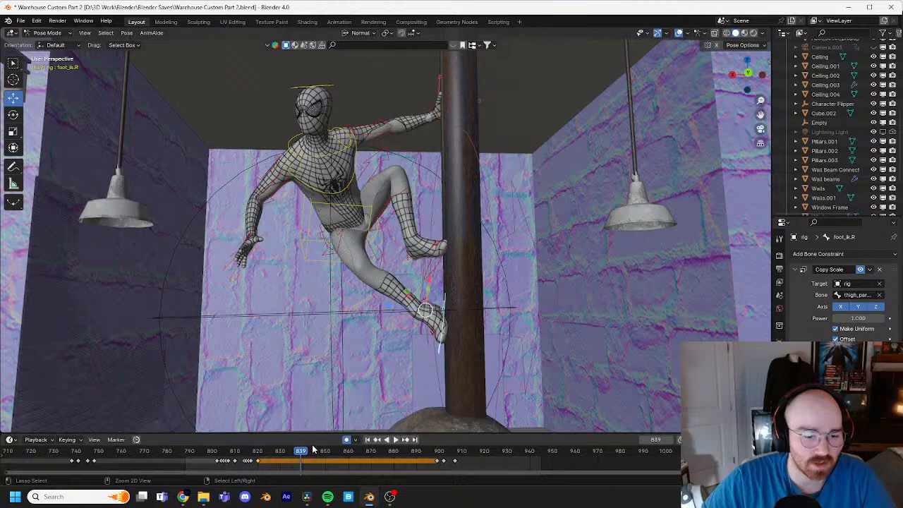
key("ctrl+z")
key("ctrl+shift+z")
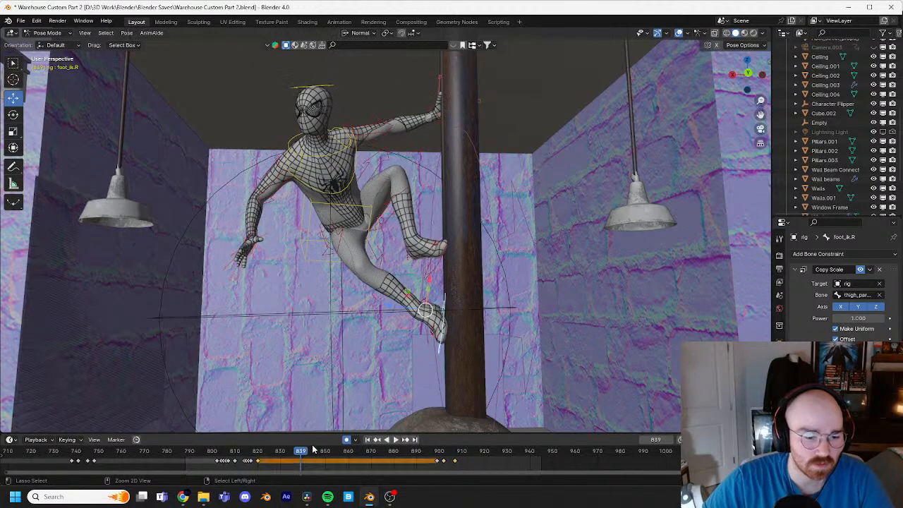
Step: Shift the right heel control's keyframe near frame 823 to frame 889 and replay the move into the crouch
left_click(428, 301)
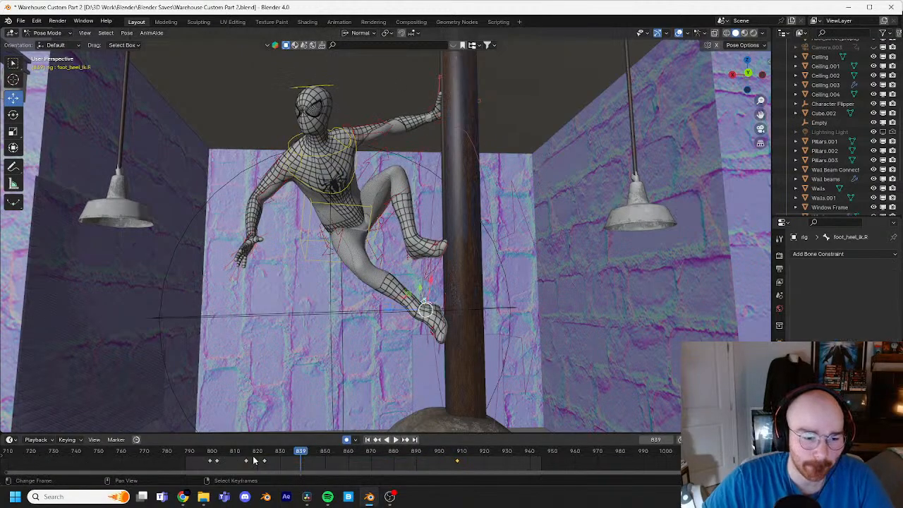
left_click_drag(265, 462, 294, 461)
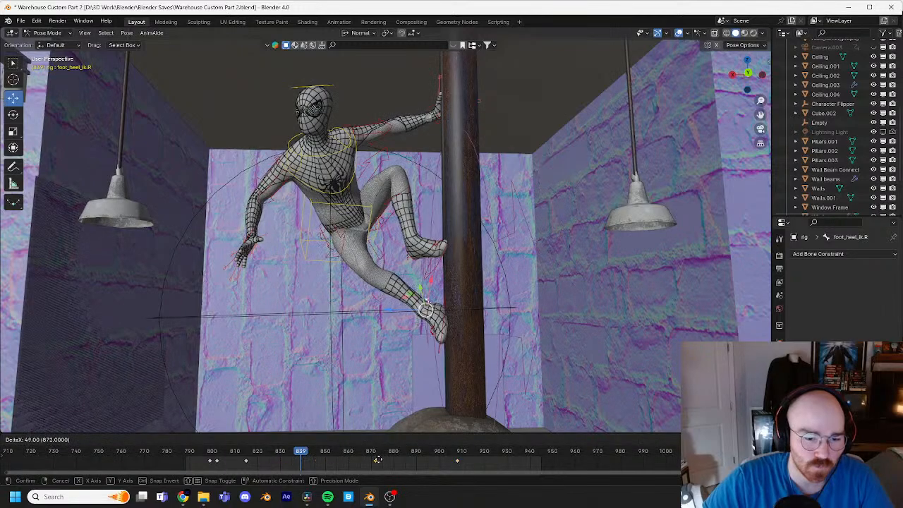
left_click_drag(379, 459, 393, 460)
left_click_drag(301, 453, 259, 462)
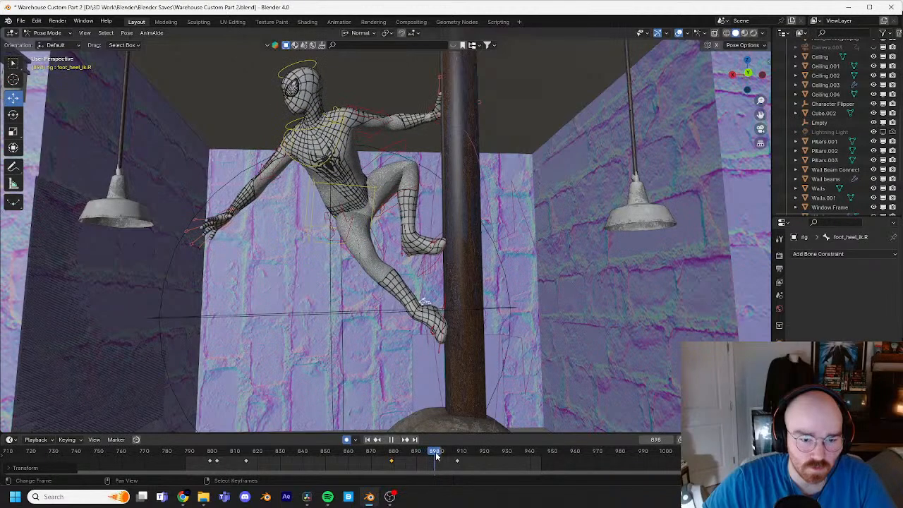
key("g")
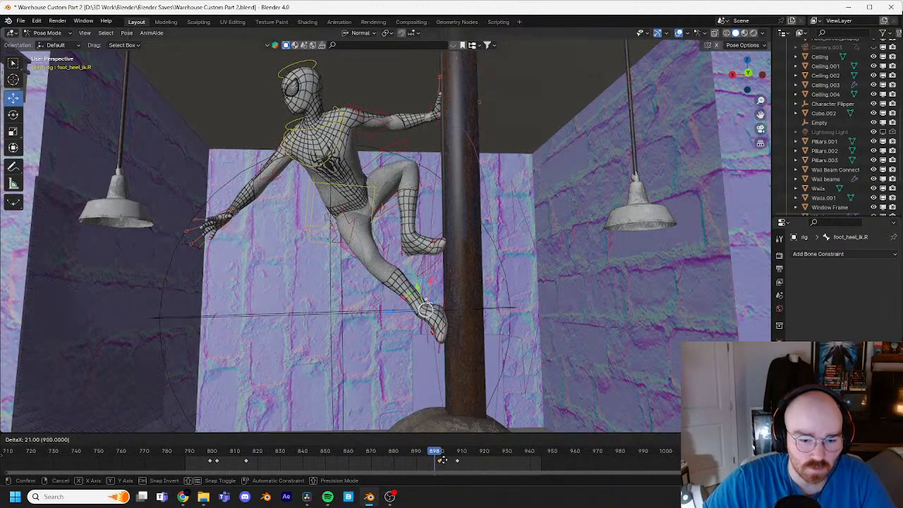
left_click(437, 459)
key("space")
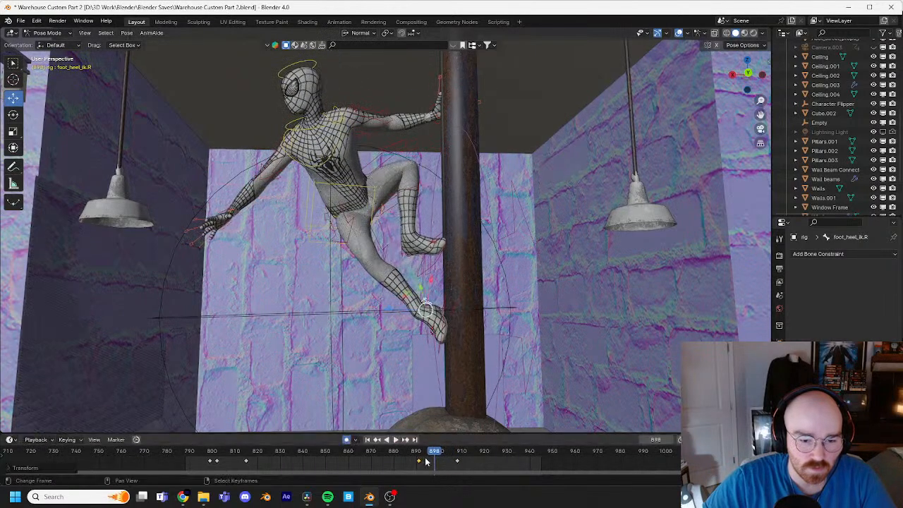
mouse_move(416, 460)
left_mouse_down()
mouse_move(425, 459)
mouse_move(415, 461)
left_mouse_up()
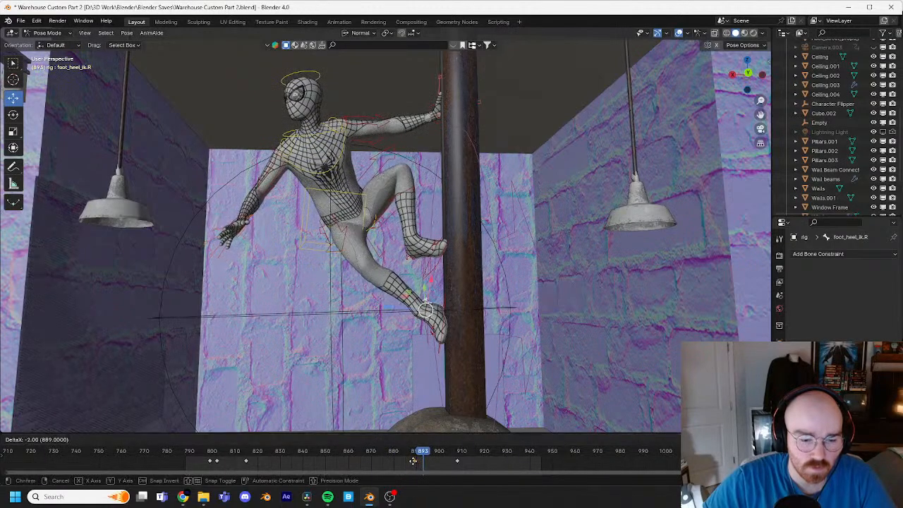
key("space")
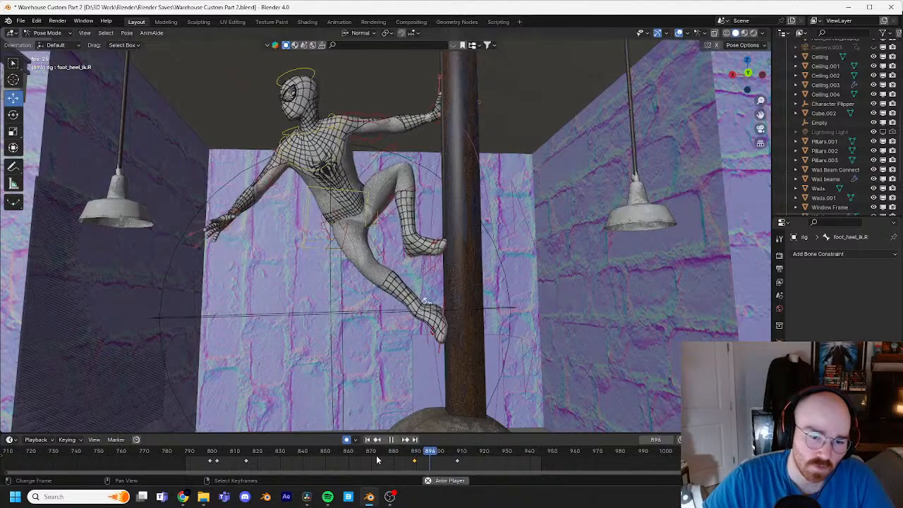
Step: Rotate the right heel control at frame 908 to adjust the foot in the crouch
key("space")
left_click_drag(443, 450, 464, 455)
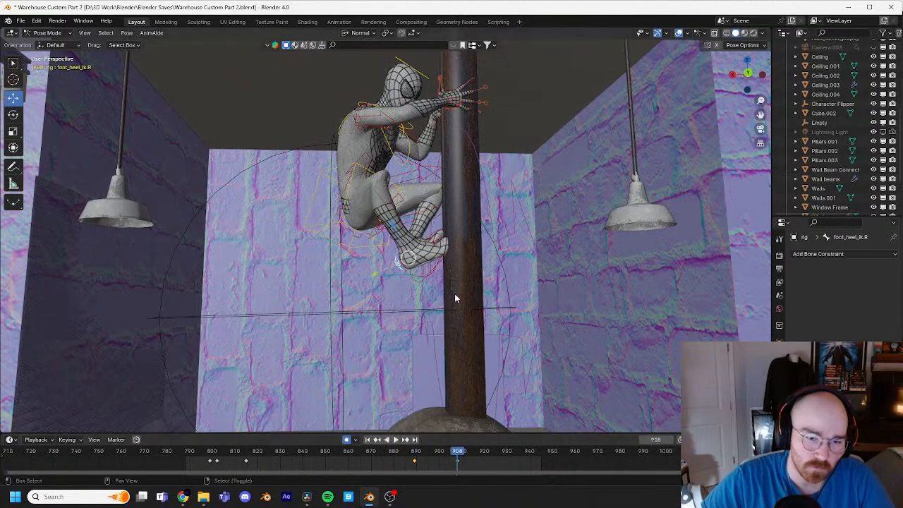
mouse_move(455, 297)
middle_mouse_down()
mouse_move(441, 311)
mouse_move(456, 288)
middle_mouse_up()
key("r")
left_click(473, 293)
Step: Move the torso control slightly at frame 908, then shift that keyframe to frame 910
left_click(316, 301)
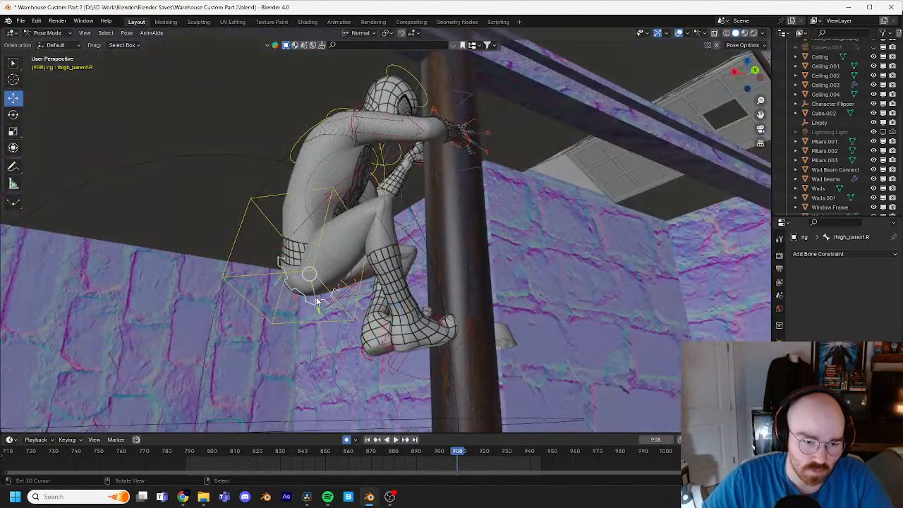
left_click(347, 319)
middle_click_drag(347, 320, 450, 306)
key("g")
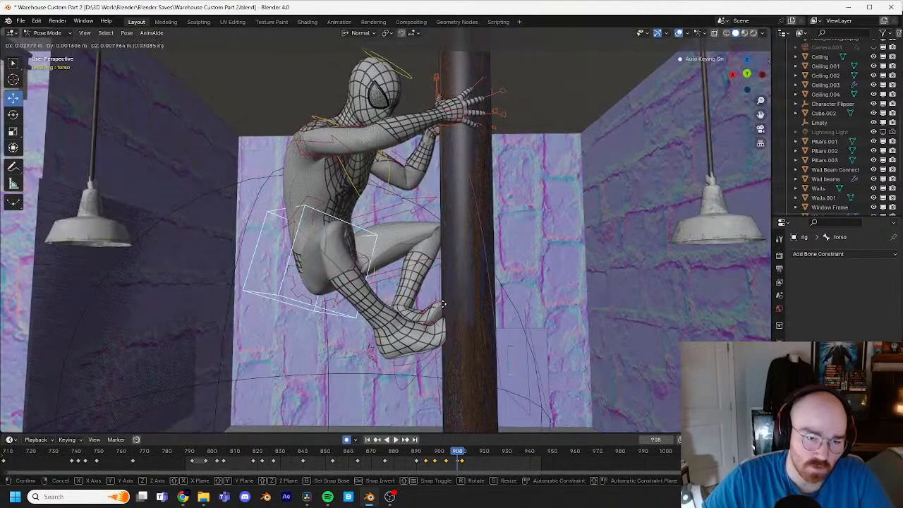
left_click(443, 314)
left_click(466, 463)
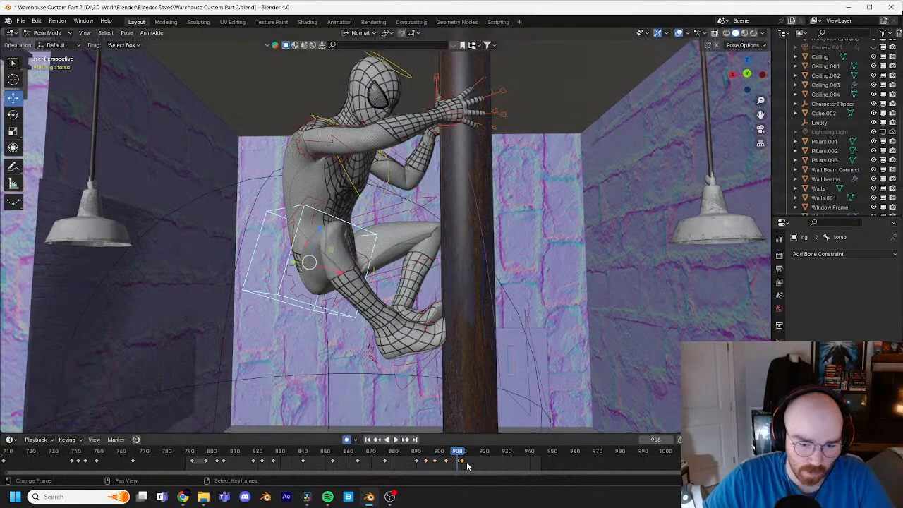
left_click(462, 463)
key("space")
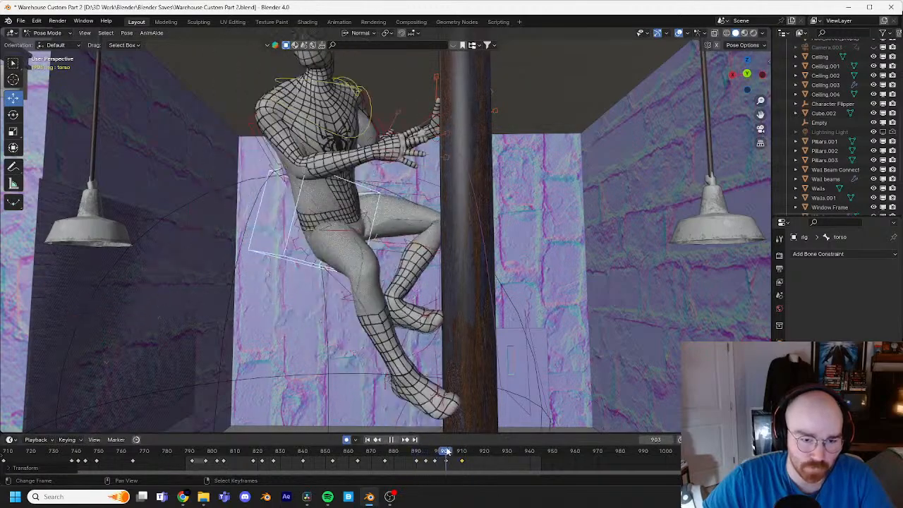
Step: Retime the left foot control's last three keyframes to about frames 902, 904 and 908
key("space")
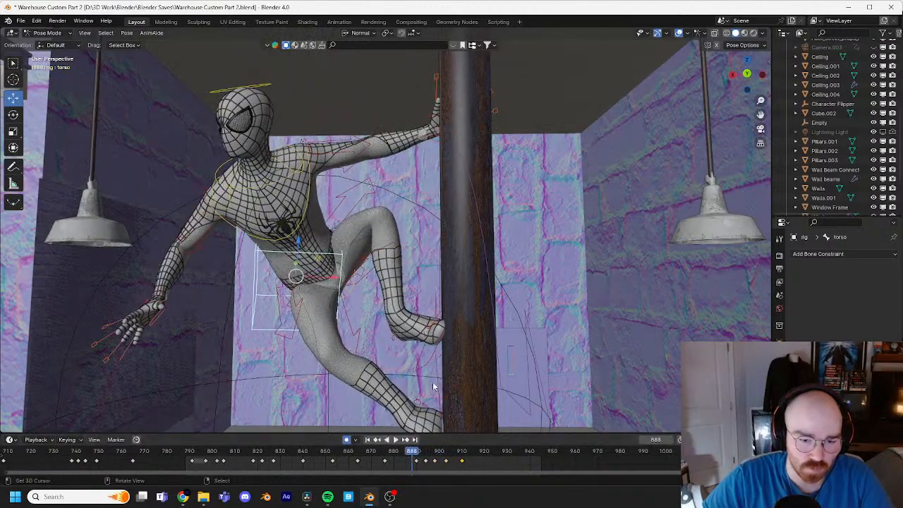
left_click(434, 367)
key("space")
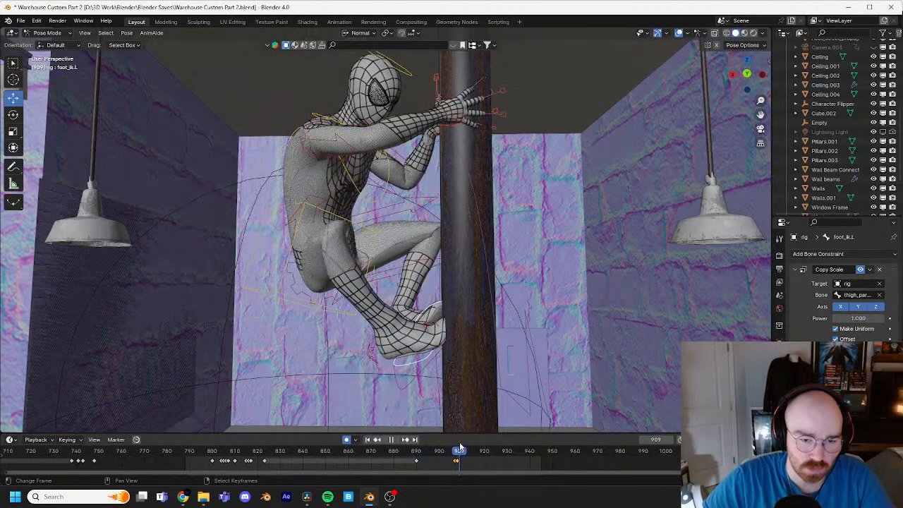
left_click_drag(455, 462, 453, 466)
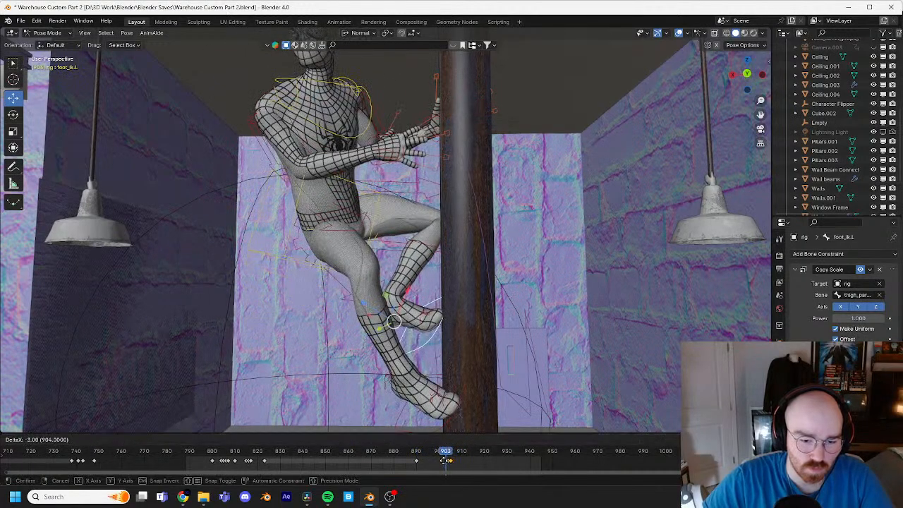
right_click_drag(452, 462, 458, 462)
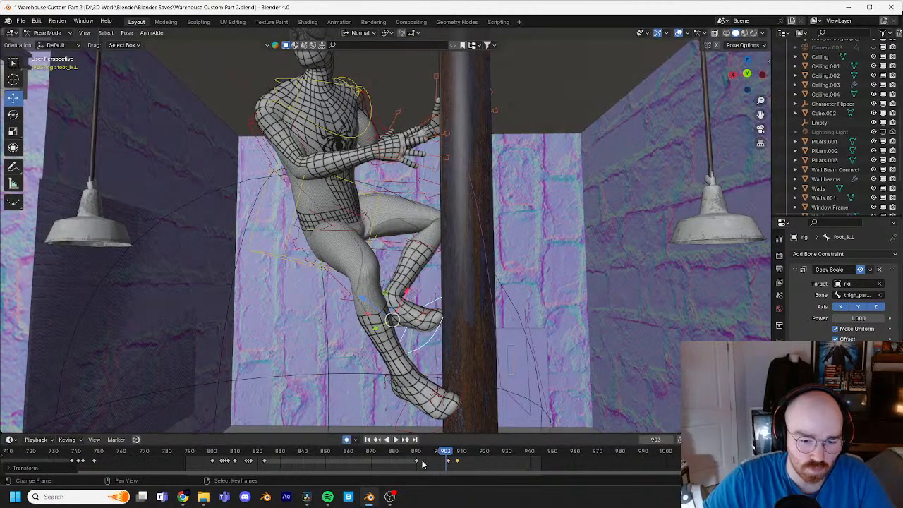
key("space")
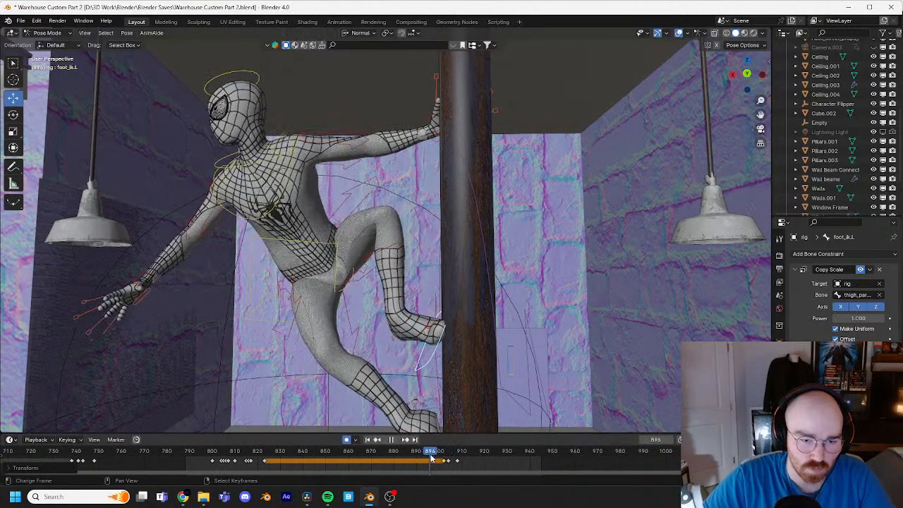
mouse_move(431, 457)
left_mouse_down()
mouse_move(465, 462)
mouse_move(434, 460)
left_mouse_up()
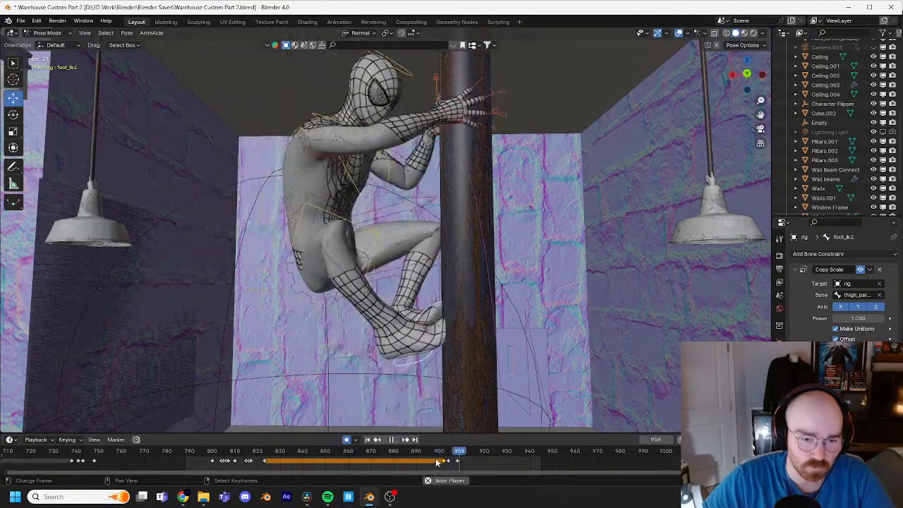
Step: Save the file, replay the animation from about frame 801 through the crouch, and save again
scroll(414, 361, "down", 5)
key("ctrl+s")
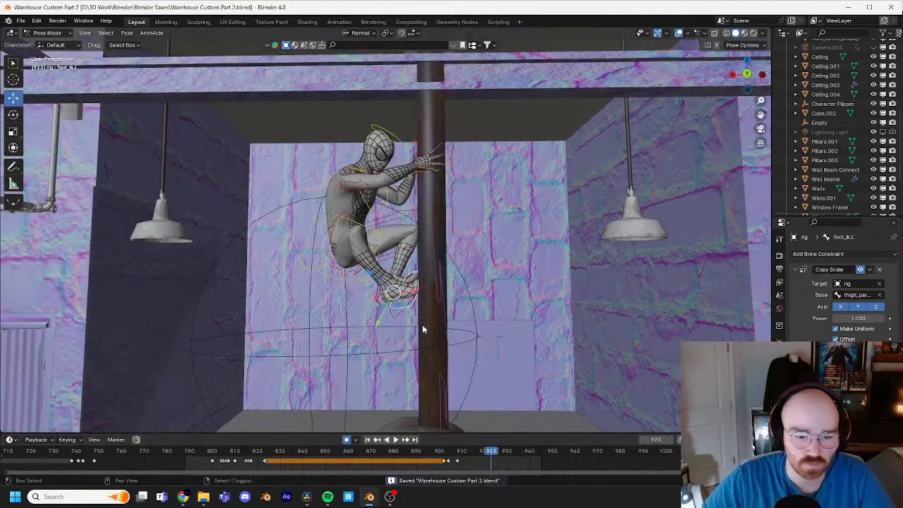
scroll(422, 325, "up", 3)
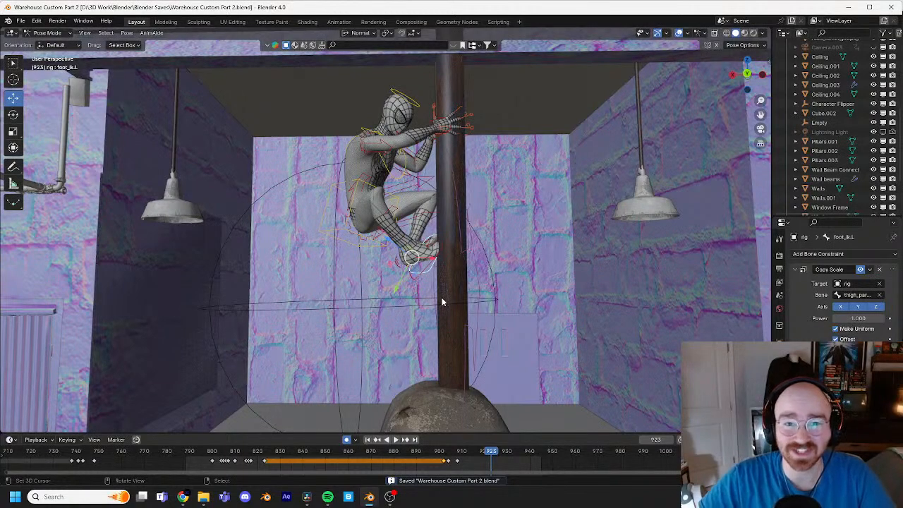
left_click_drag(474, 456, 215, 459)
key("space")
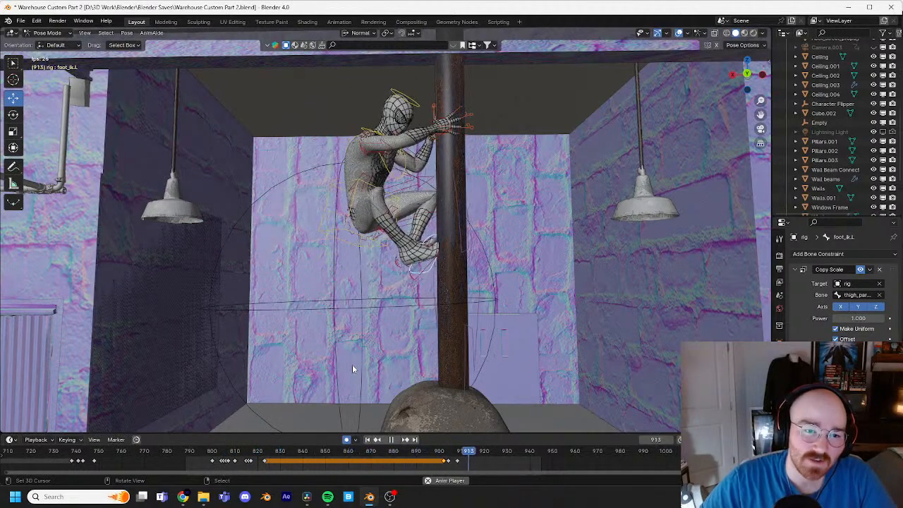
key("space")
key("ctrl+s")
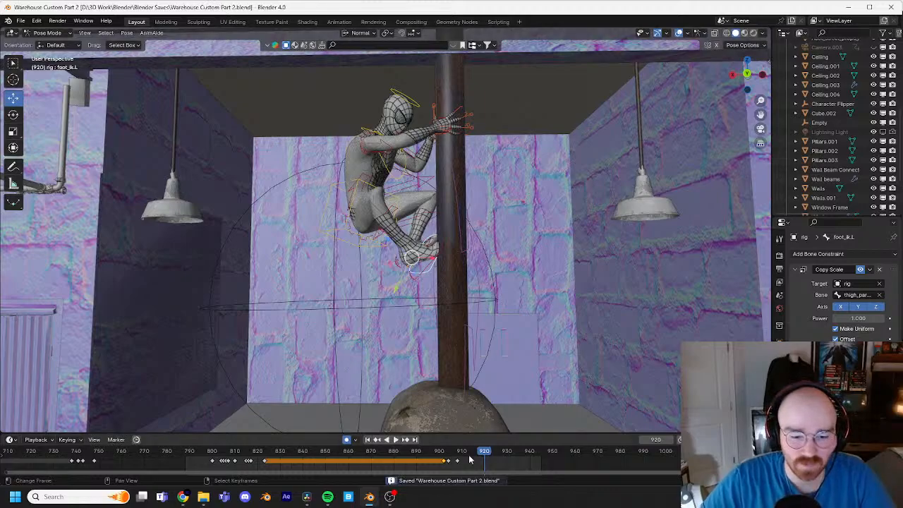
Step: Rotate and reposition the left foot control at frame 902 so the foot sits against the pipe
left_click_drag(452, 460, 460, 461)
middle_click_drag(439, 355, 525, 304)
key("Left")
key("Left")
key("Left")
key("Left")
key("Left")
key("Left")
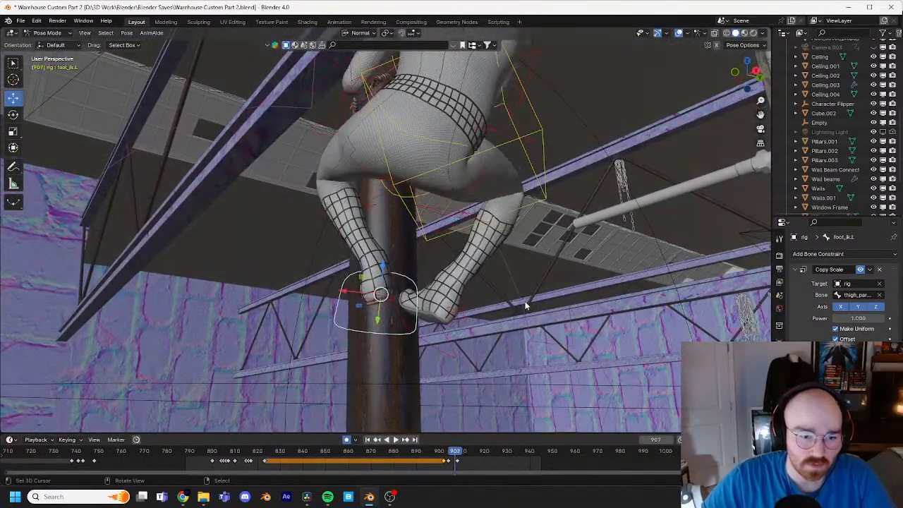
key("Left")
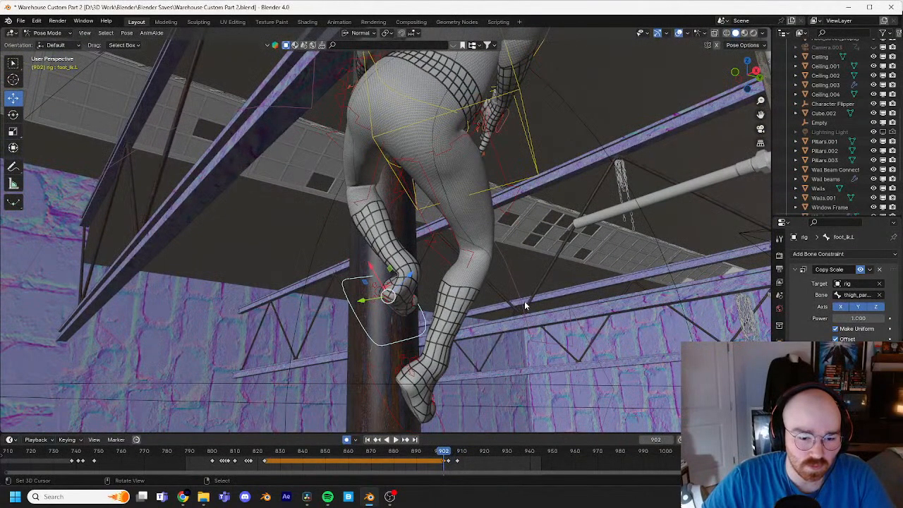
key("r")
left_click(510, 282)
middle_click_drag(510, 284, 451, 318)
key("r")
key("r")
left_click(517, 303)
key("r")
left_click(501, 310)
key("g")
left_click(457, 317)
Step: Rotate the left thigh control freely at frame 902 by about 8.75° and -54.4° to redirect the bent knee
left_click(373, 179)
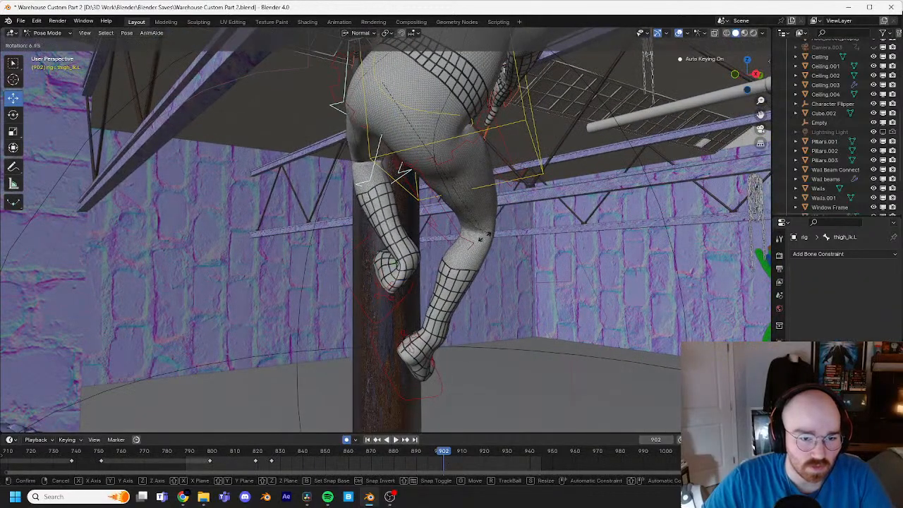
key("r")
key("r")
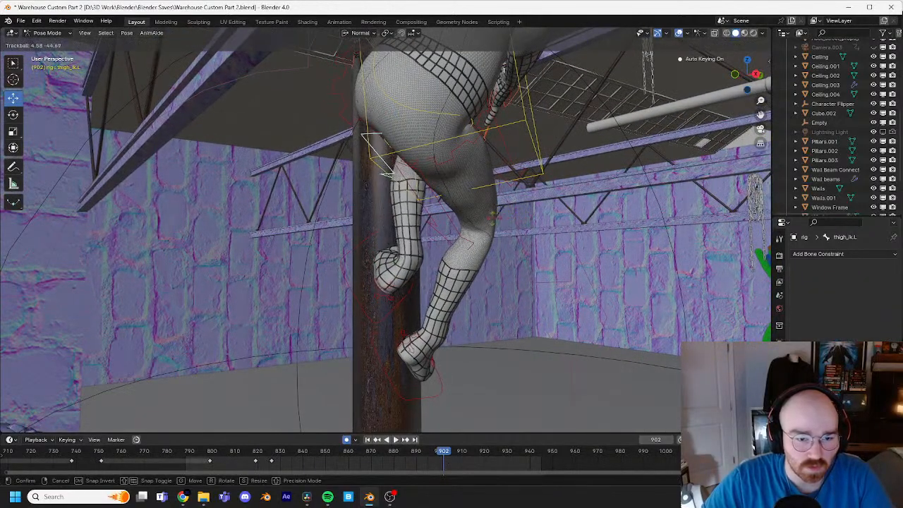
left_click(494, 228)
middle_click_drag(494, 228, 478, 254)
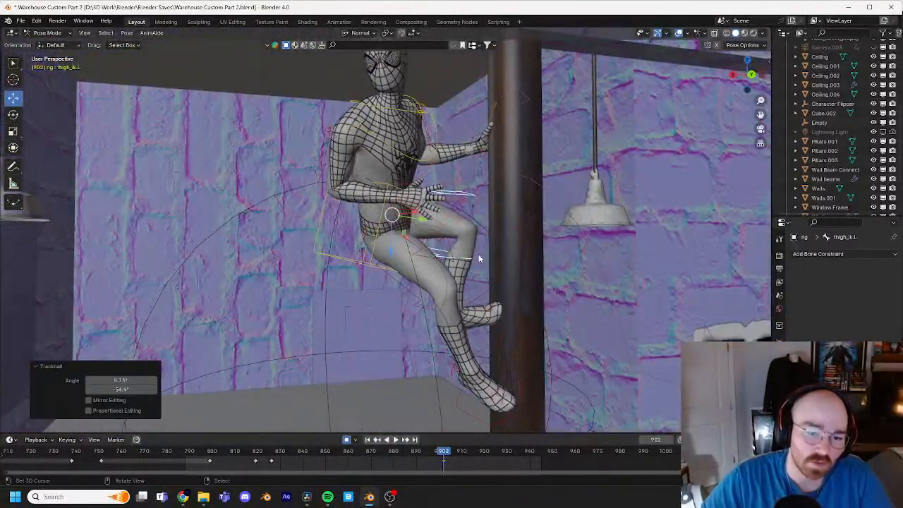
Step: Copy the left thigh control's keyframe from about frame 826 to frame 897 and replay the pull-in
key("Left")
key("Left")
key("Left")
key("Left")
key("Left")
key("Left")
key("Left")
key("Left")
key("Left")
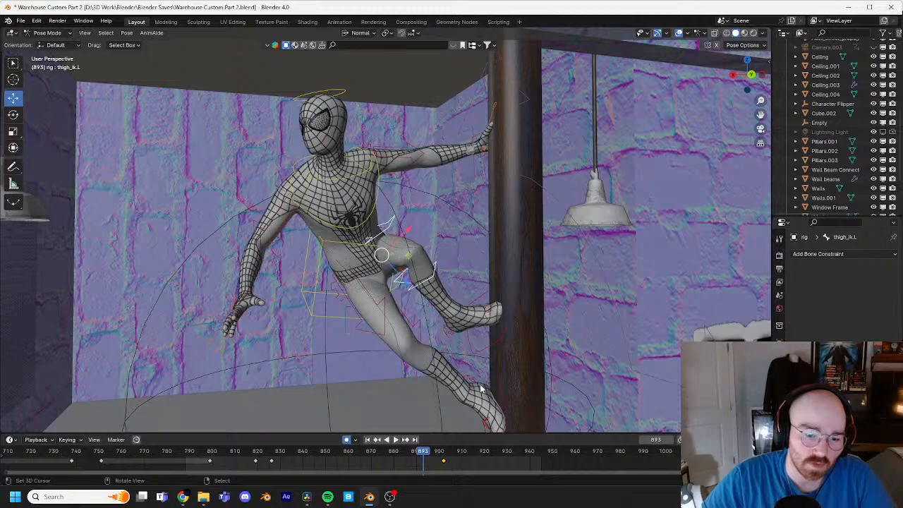
key("Up")
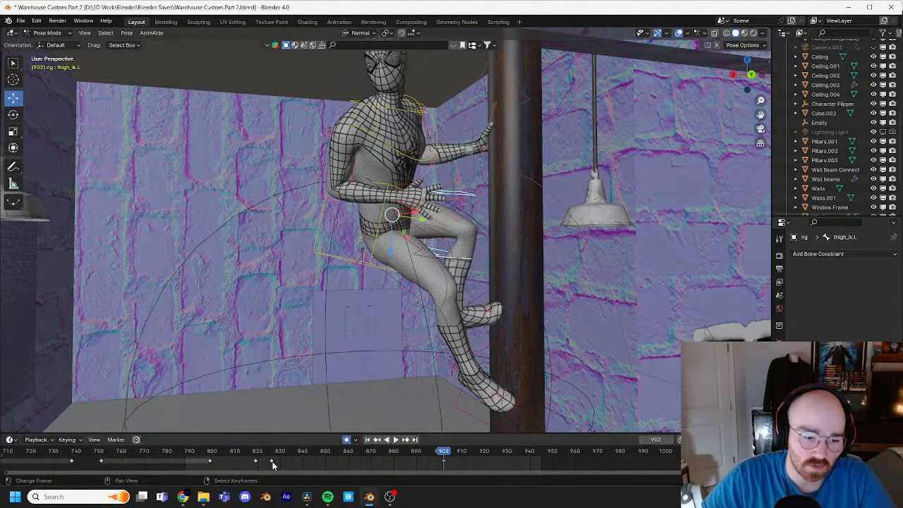
left_click(432, 453)
key("ctrl+v")
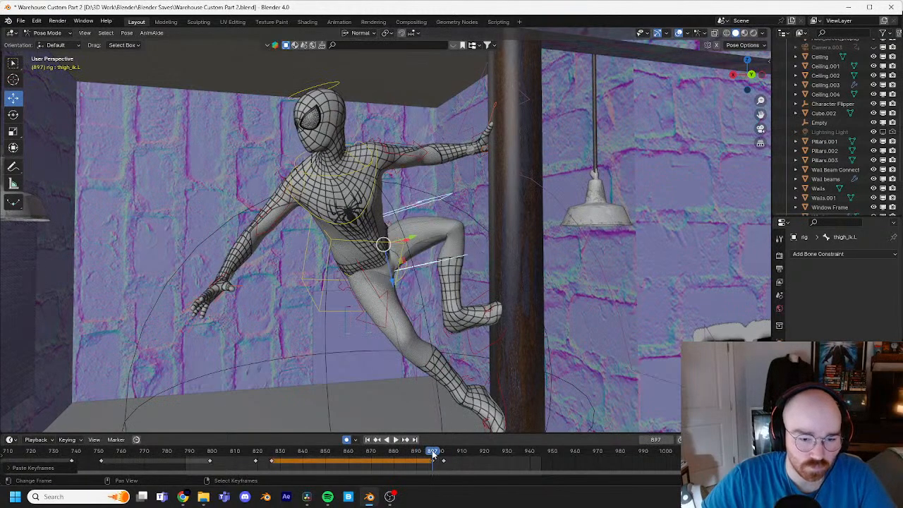
key("space")
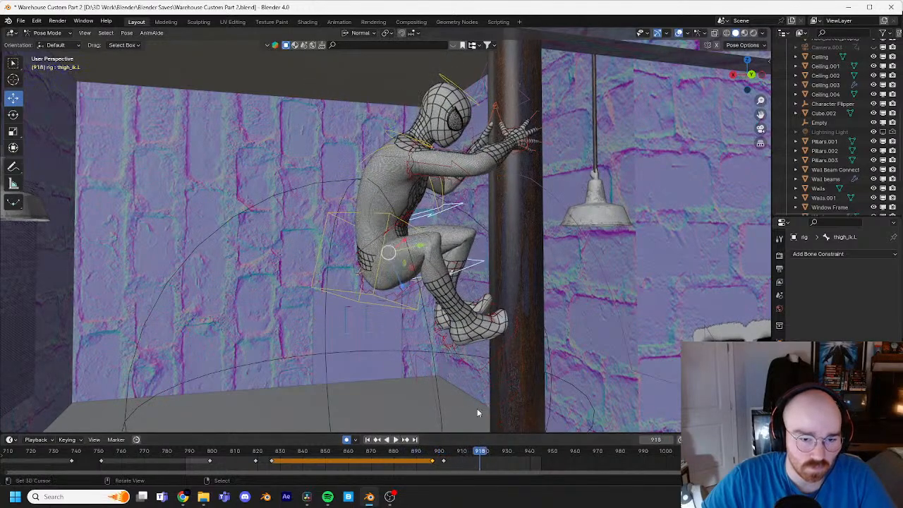
Step: Examine the left foot's contact with the pipe from below, stepping between frames 898 and 908
middle_click_drag(477, 414, 477, 316)
scroll(466, 321, "up", 3)
left_click(454, 330)
left_click_drag(471, 455, 439, 452)
key("Left")
key("Left")
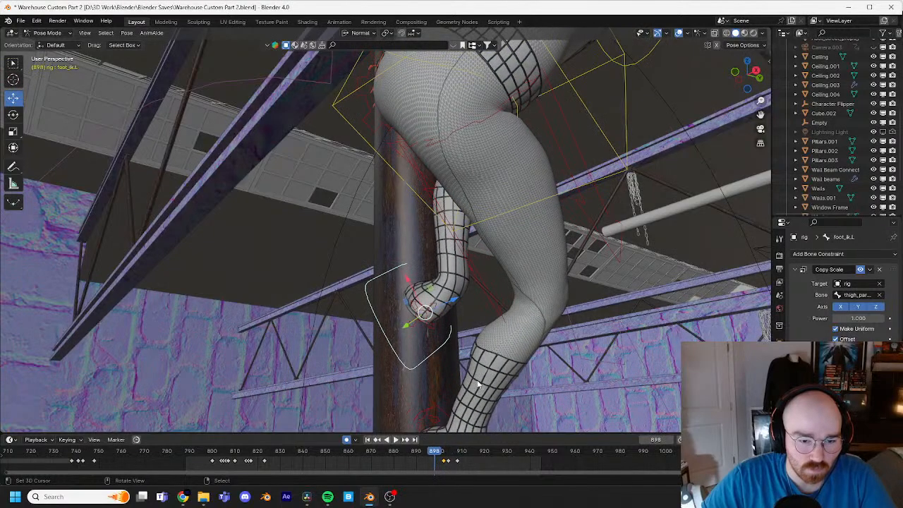
key("Right")
key("Right")
key("Right")
key("Right")
key("Right")
key("Right")
key("Right")
key("Right")
key("Right")
key("Right")
key("Right")
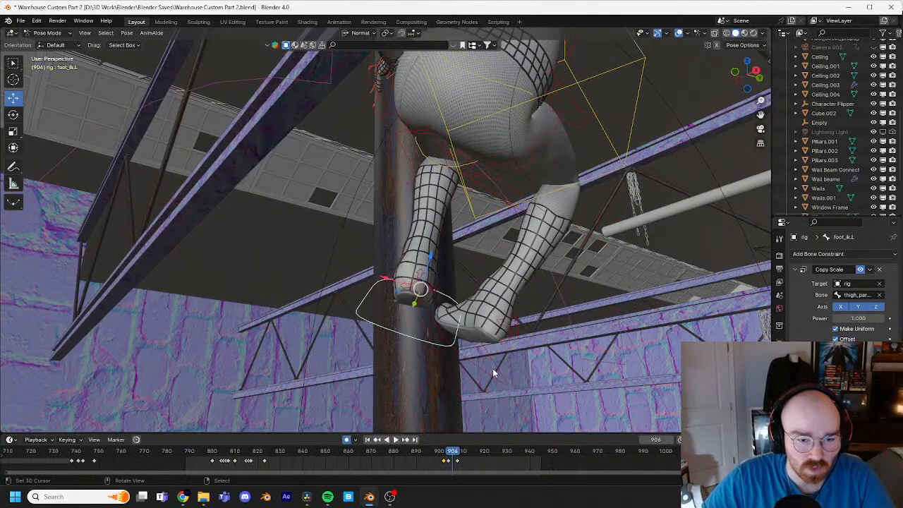
key("Left")
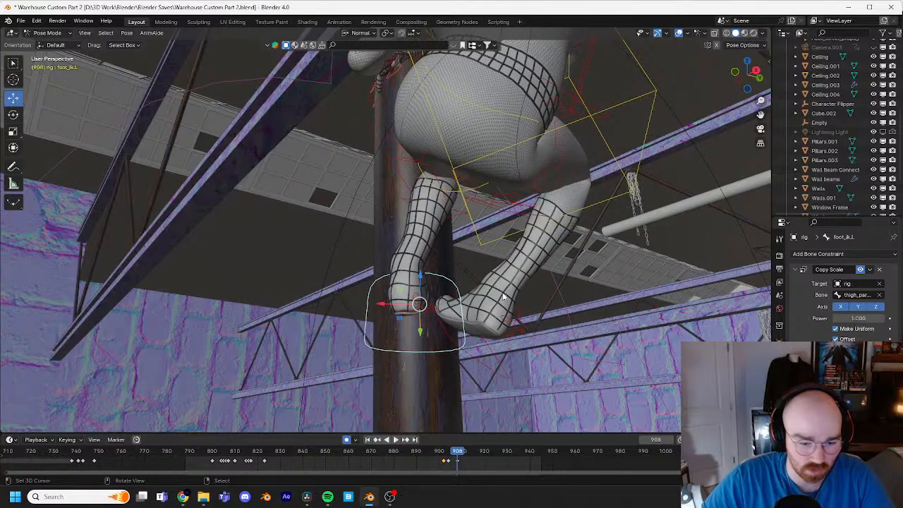
Step: Rotate and move the left foot control at frame 908 to refine its placement on the pipe
key("r")
left_click(505, 256)
middle_click_drag(505, 255, 500, 228)
key("g")
left_click(449, 246)
key("r")
left_click(527, 200)
key("g")
left_click(515, 206)
key("r")
left_click(419, 170)
Step: Rotate and slightly move the right foot control at frame 908, then save the file
right_click(443, 237)
key("r")
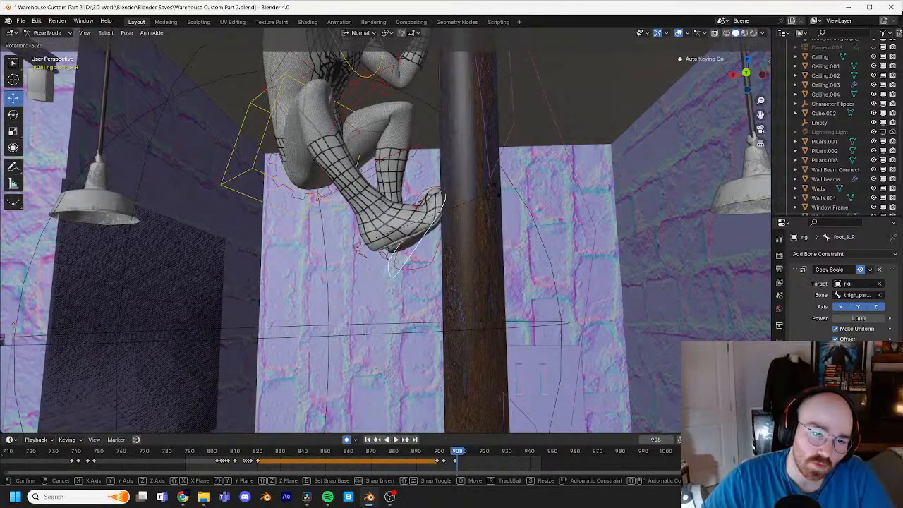
left_click(496, 188)
key("g")
left_click(496, 188)
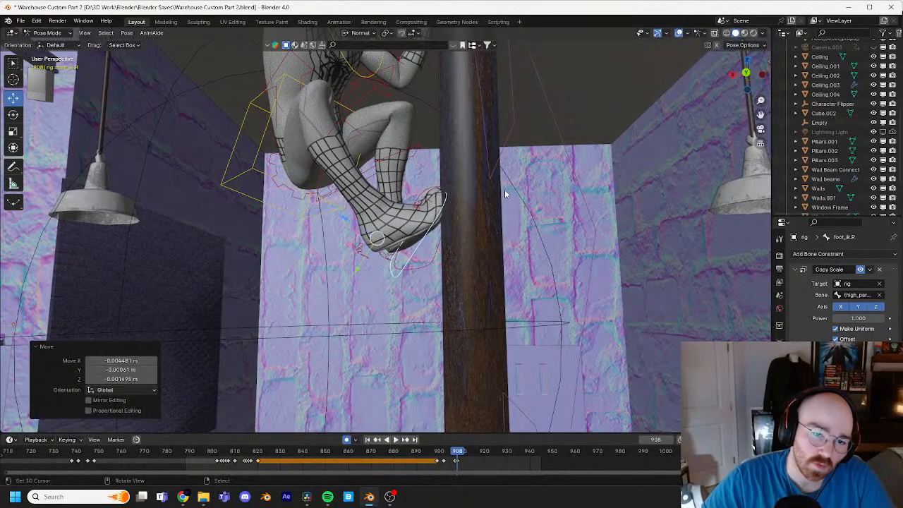
middle_click_drag(505, 189, 505, 286)
key("ctrl+s")
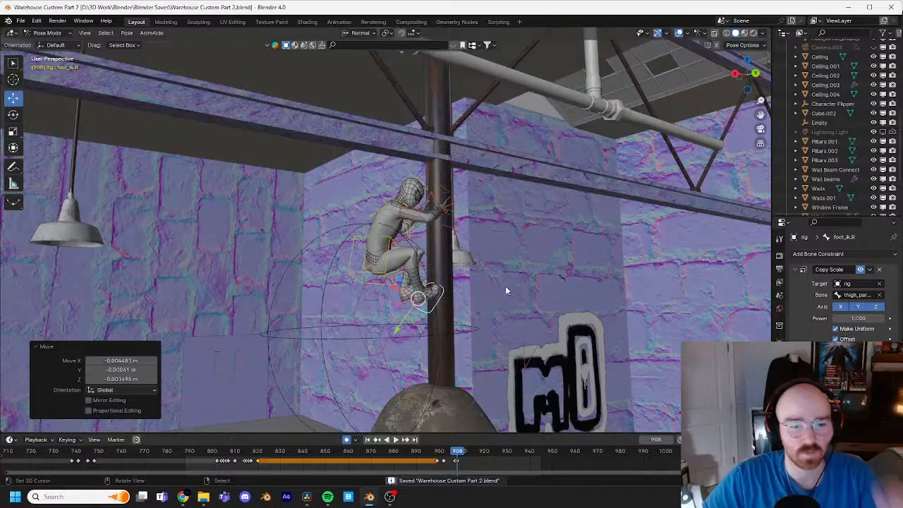
Step: Delete the right foot control's extra keyframe at about frame 907 and replay the crouch
left_click_drag(460, 466, 454, 460)
key("x")
left_click(460, 454)
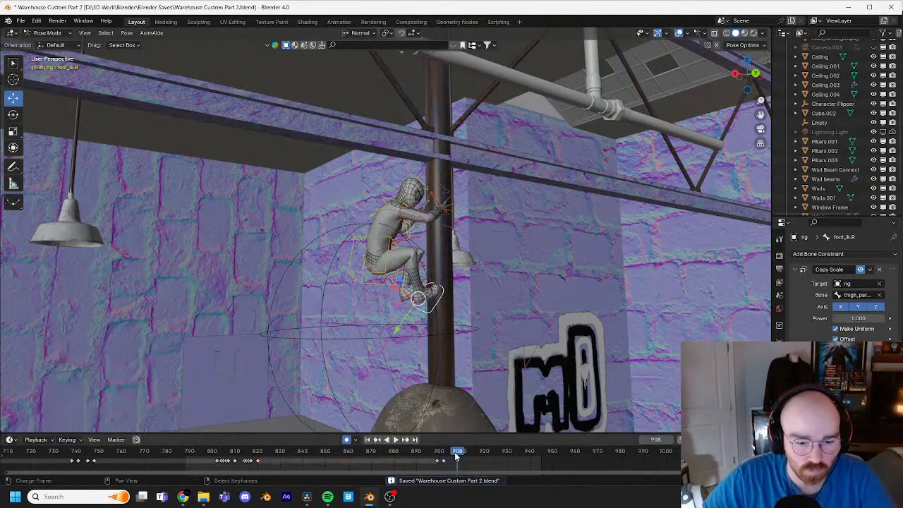
key("space")
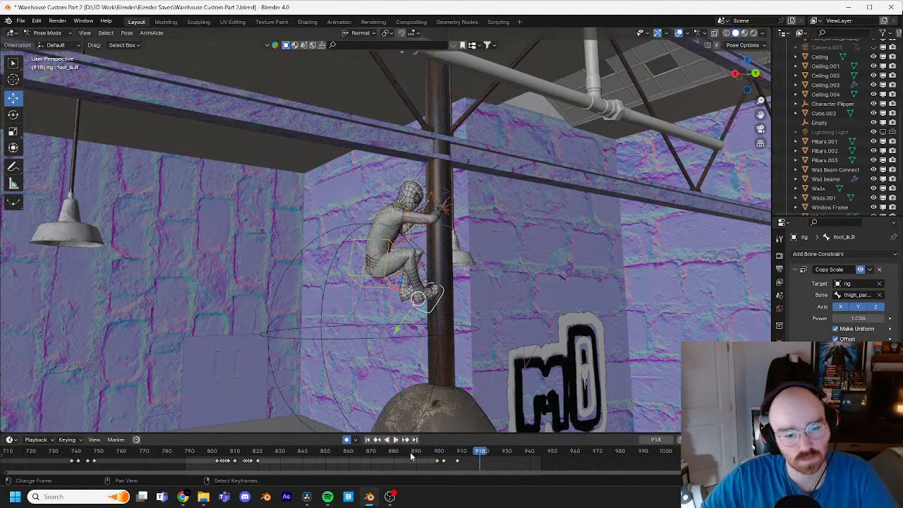
key("space")
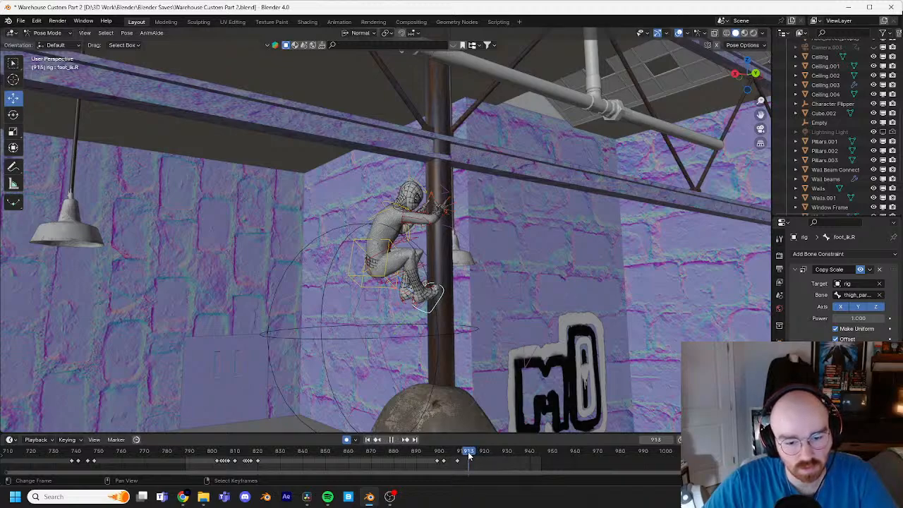
Step: In Object Mode, move the Character Flipper empty away from the pipe at frame 920, carrying the character into the room
left_click(374, 264)
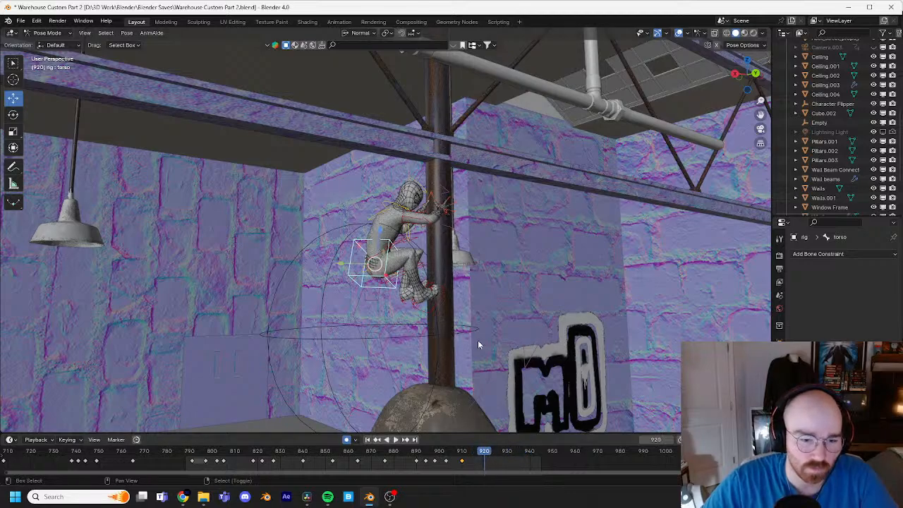
middle_click_drag(477, 344, 472, 316)
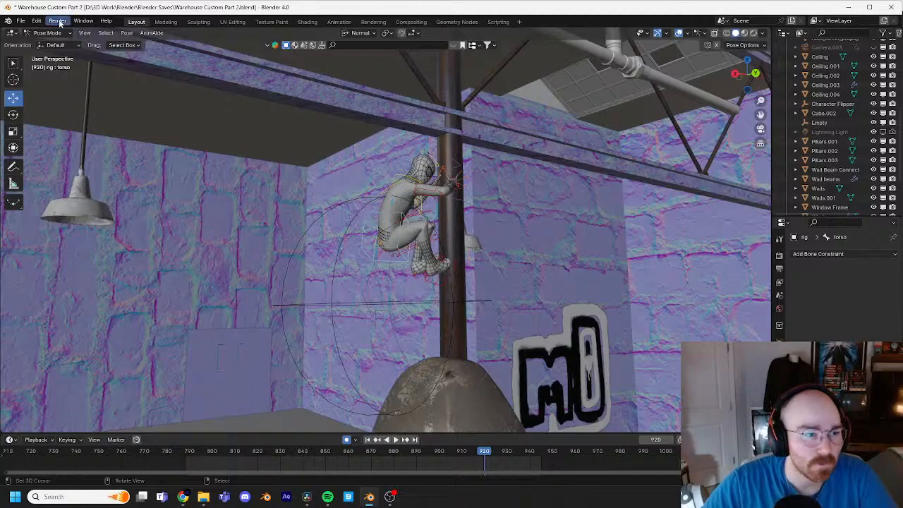
left_click(53, 44)
left_click(472, 305)
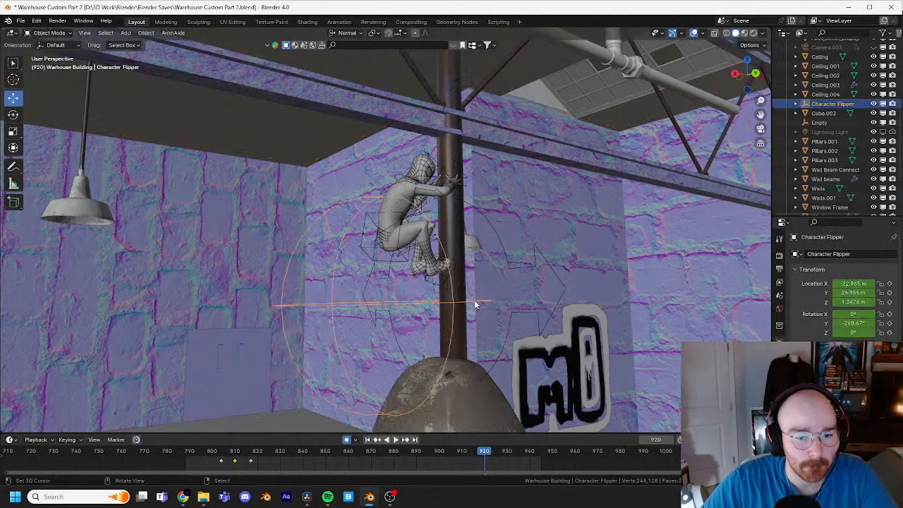
middle_click_drag(474, 300, 452, 303)
key("g")
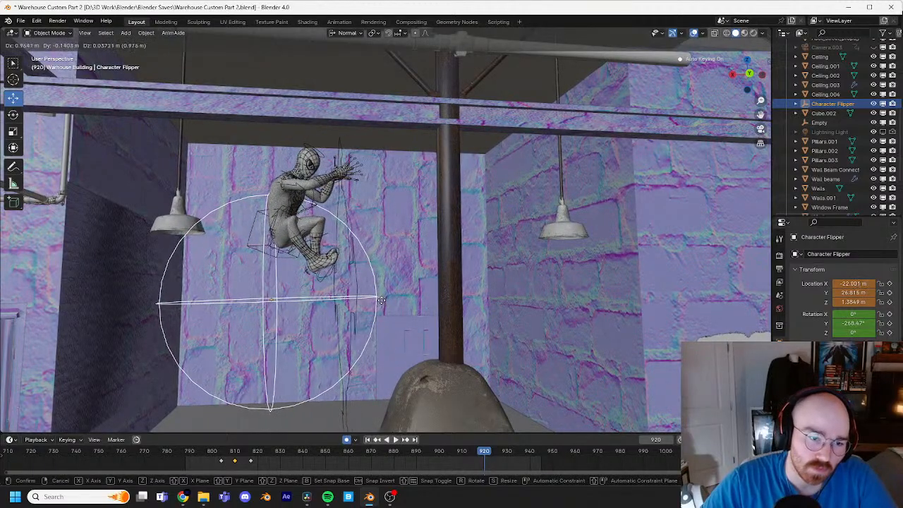
left_click(322, 310)
middle_click_drag(321, 311, 446, 252)
key("g")
left_click(242, 280)
Step: Rotate the Character Flipper about 156° around its X axis at frame 920 and nudge it slightly back toward the pipe
middle_click_drag(243, 280, 457, 243)
key("g")
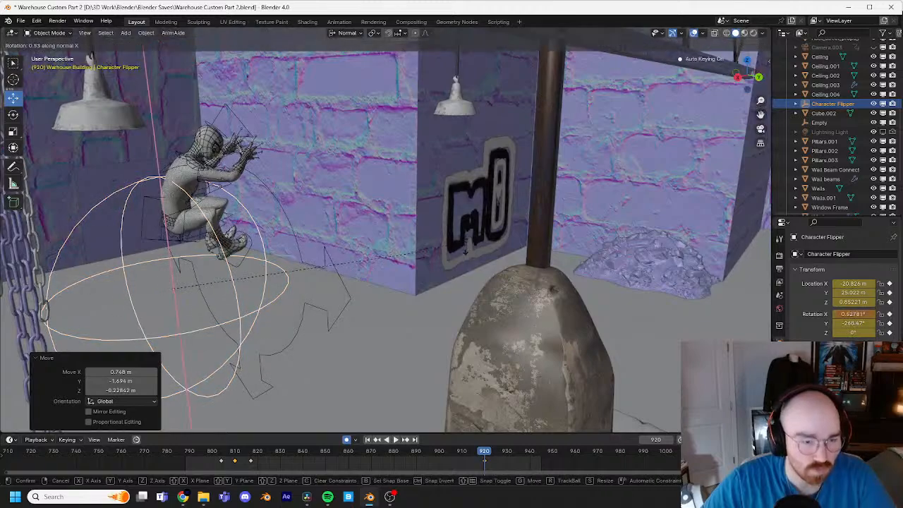
key("x")
left_click(114, 327)
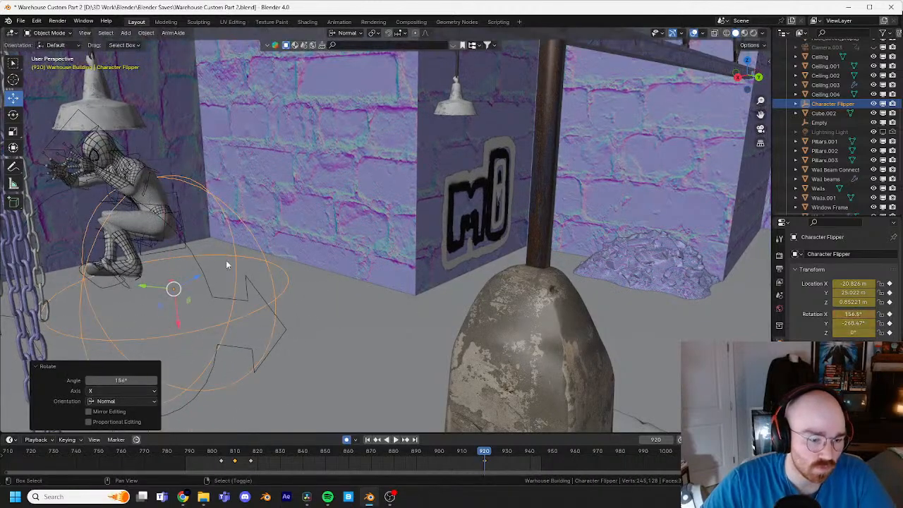
middle_click_drag(226, 260, 250, 255, "shift")
key("g")
left_click(287, 252)
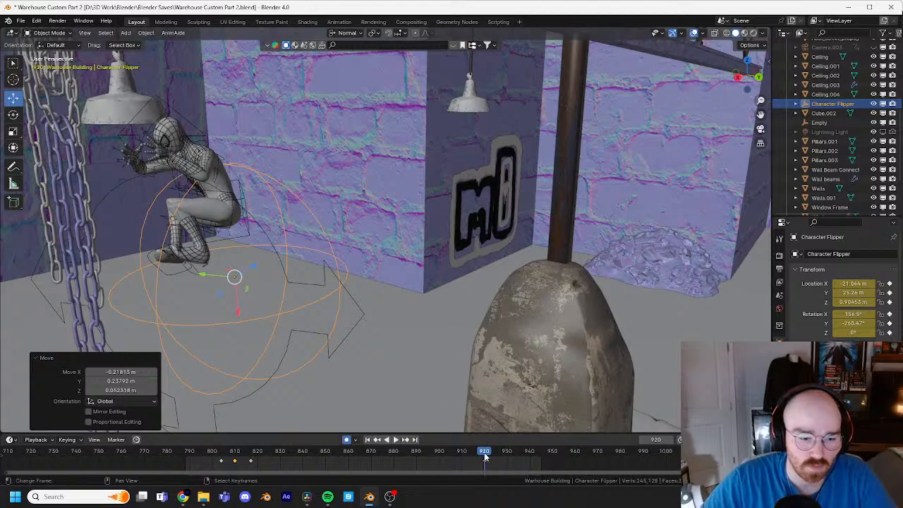
key("ctrl+z")
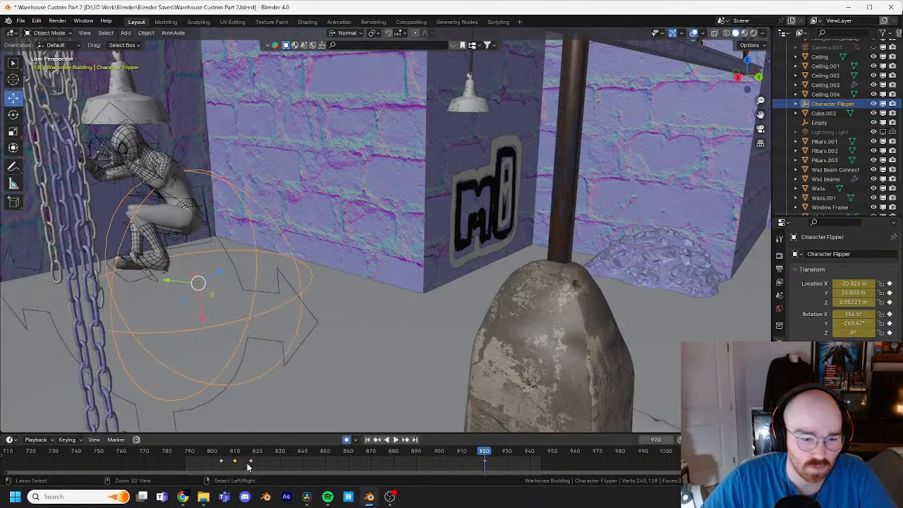
key("ctrl+shift+z")
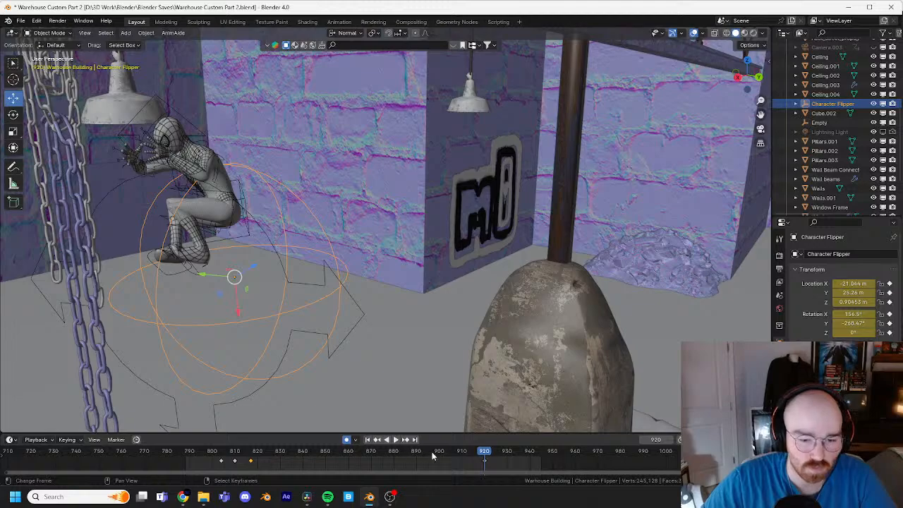
Step: Copy the Character Flipper's keyframe from about frame 817 to frame 913 and play back the leap through frame 921
key("space")
key("ctrl+v")
left_click(471, 452)
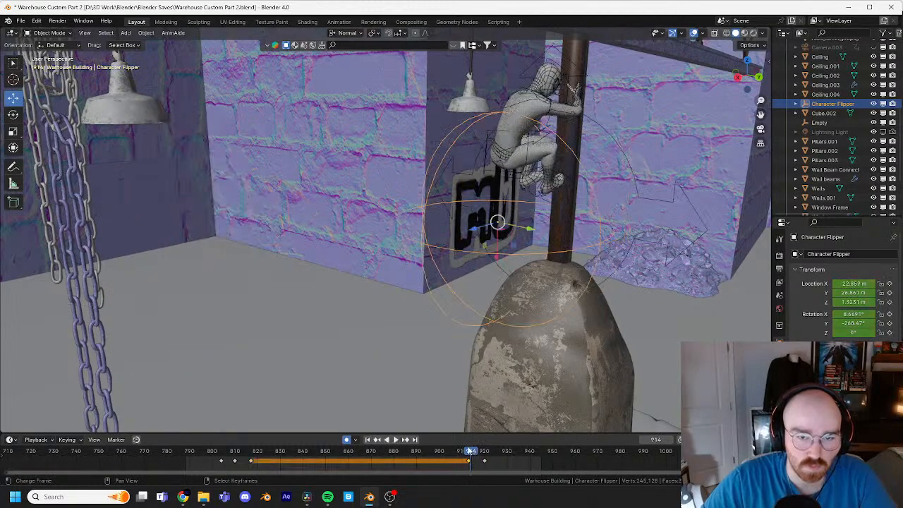
left_click_drag(464, 439, 449, 436)
key("space")
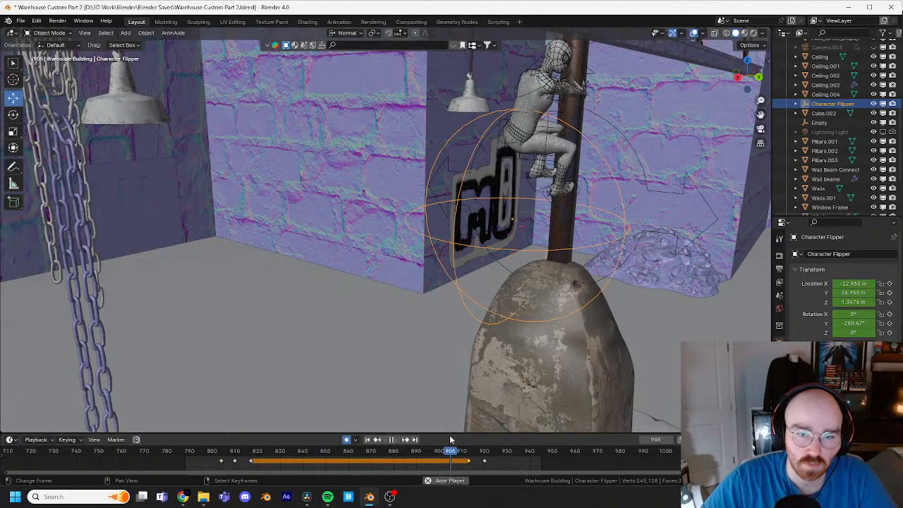
key("space")
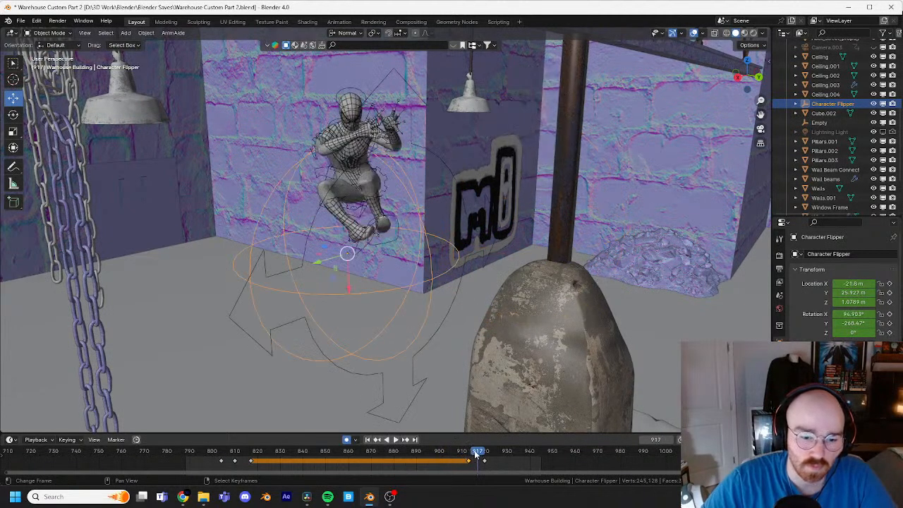
left_click_drag(477, 454, 486, 449)
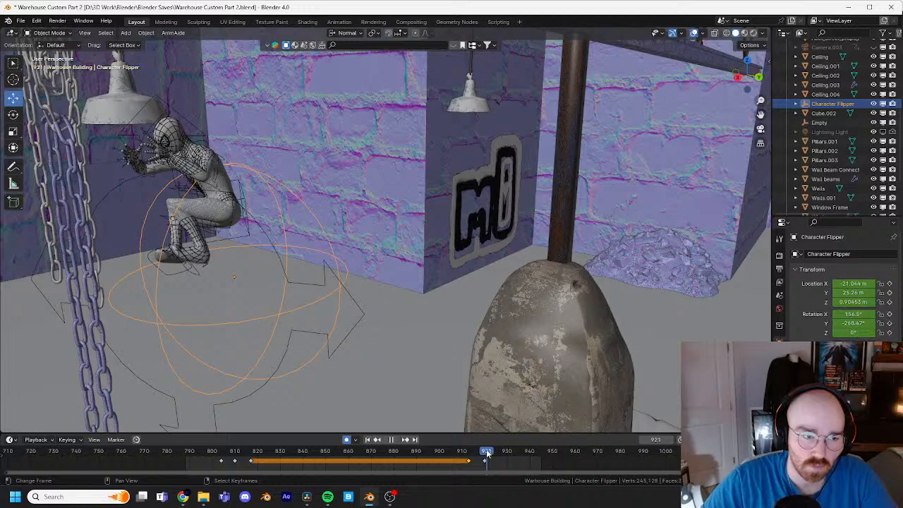
Step: Put the Spider-Man rig in Pose Mode at frame 921 and lower the torso control to stretch the body out
key("KP_Decimal")
middle_click_drag(376, 294, 487, 254)
middle_click_drag(466, 183, 341, 148, "shift")
left_click(422, 329)
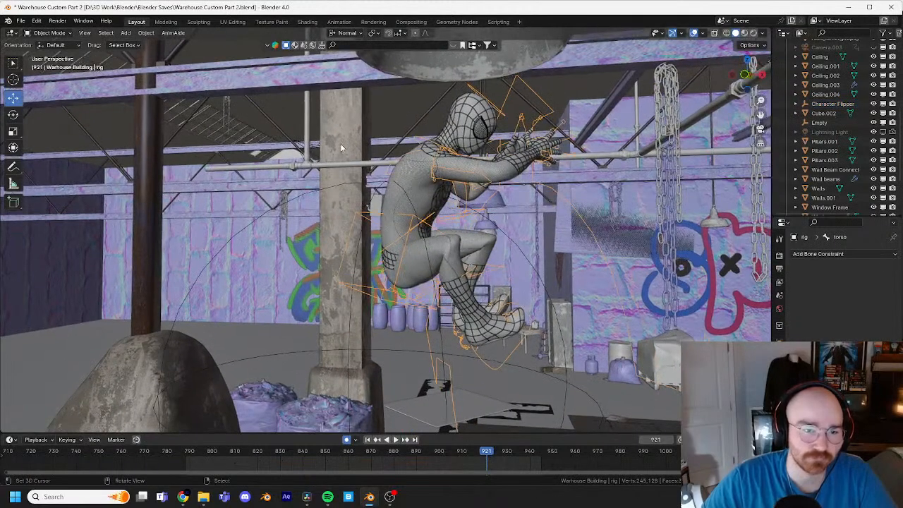
left_click(49, 64)
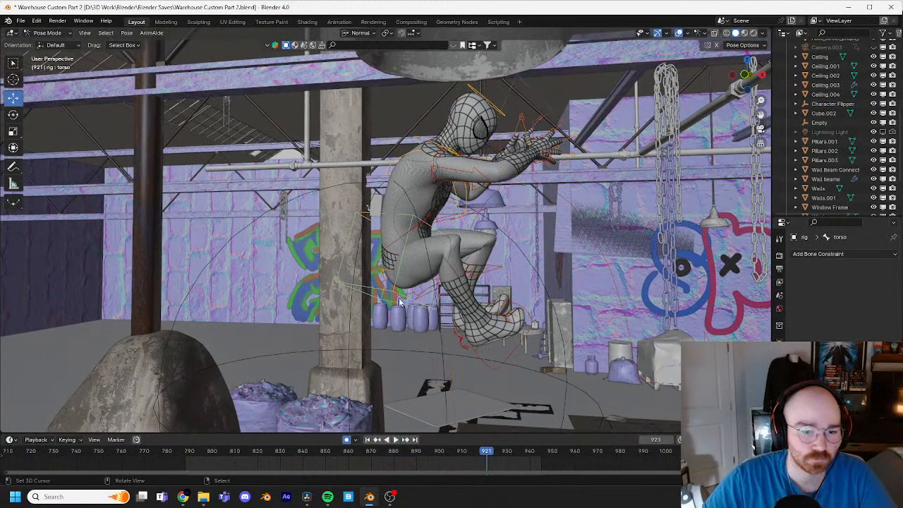
left_click(430, 315)
middle_click_drag(445, 347, 477, 303)
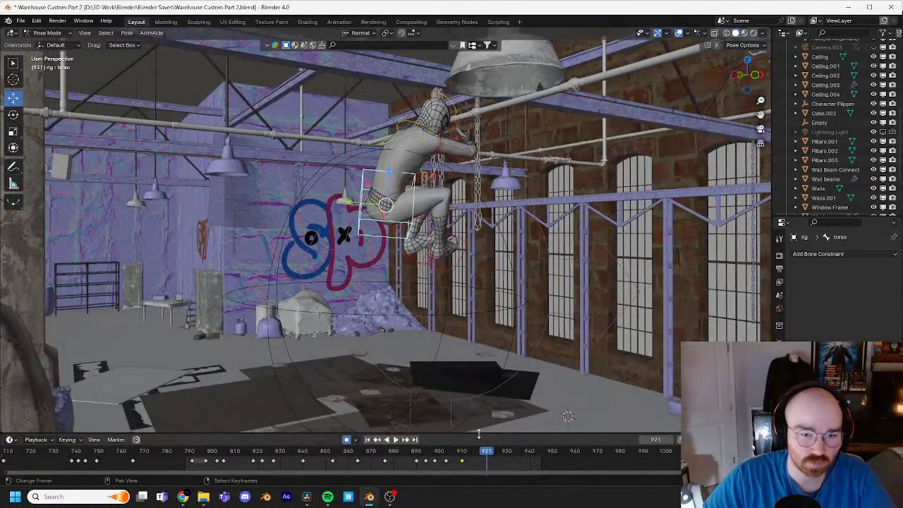
key("g")
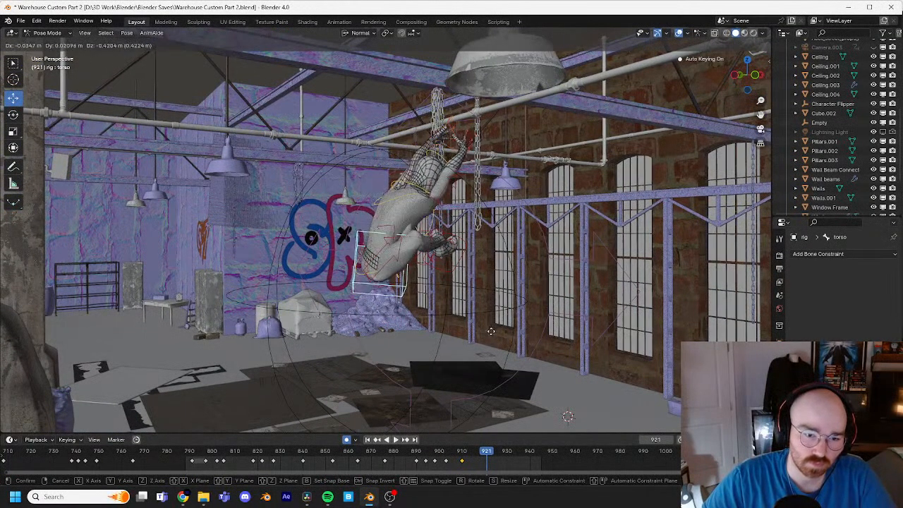
left_click(473, 265)
Step: Move the right foot IK control down and back behind the body at frame 921, and rotate it so the foot trails the leg
left_click(470, 262)
key("g")
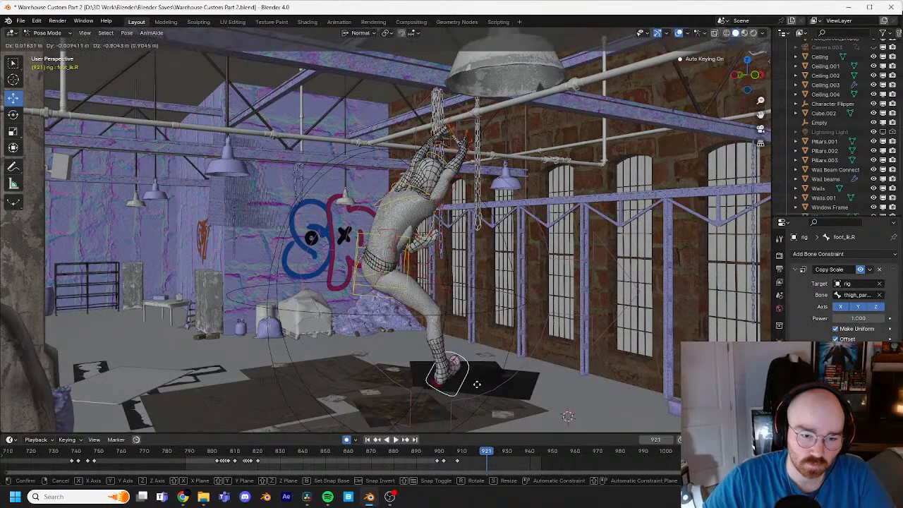
left_click(332, 353)
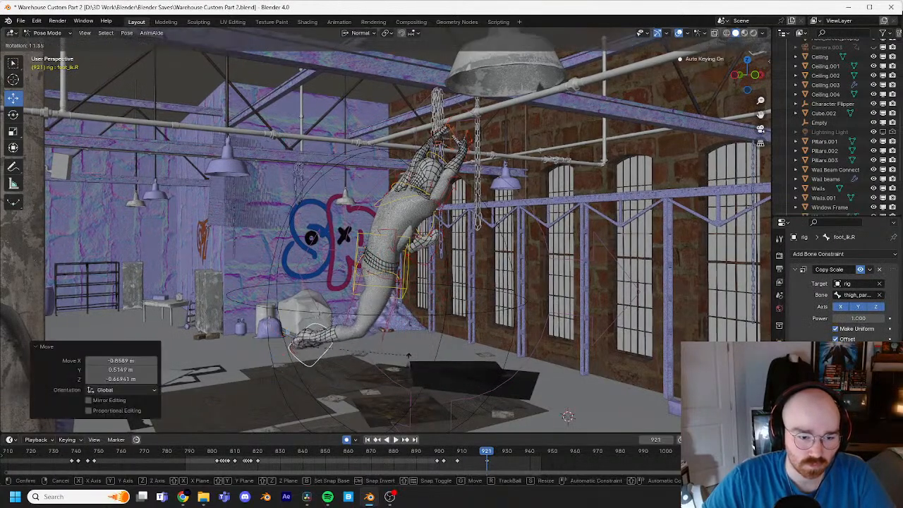
key("r")
left_click(336, 29)
key("r")
key("r")
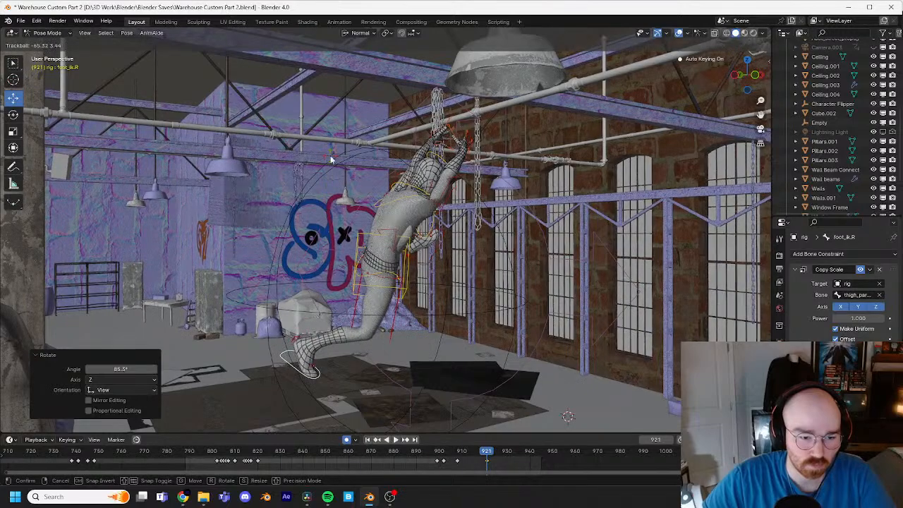
left_click(331, 156)
key("r")
left_click(404, 287)
key("g")
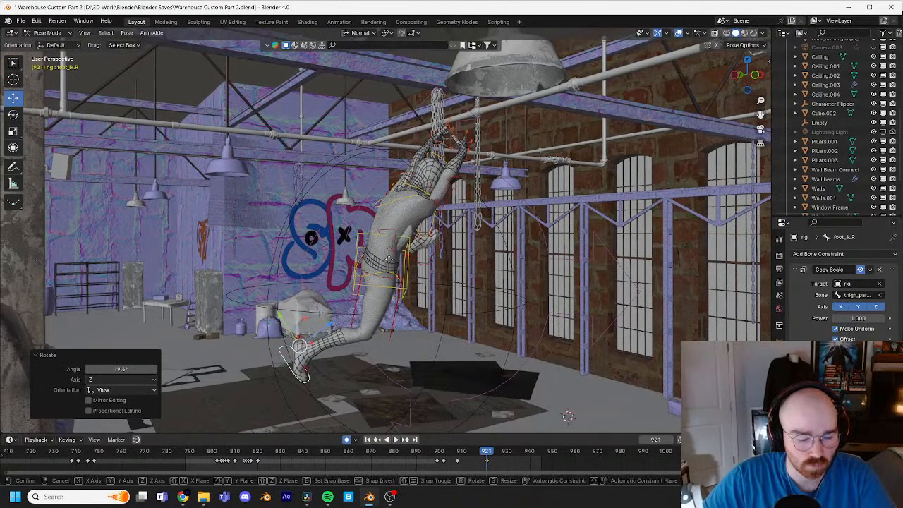
left_click(434, 215)
Step: Rotate the left foot IK control about -53° in the view and move it back beside the right foot
middle_click_drag(434, 214, 465, 268)
key("g")
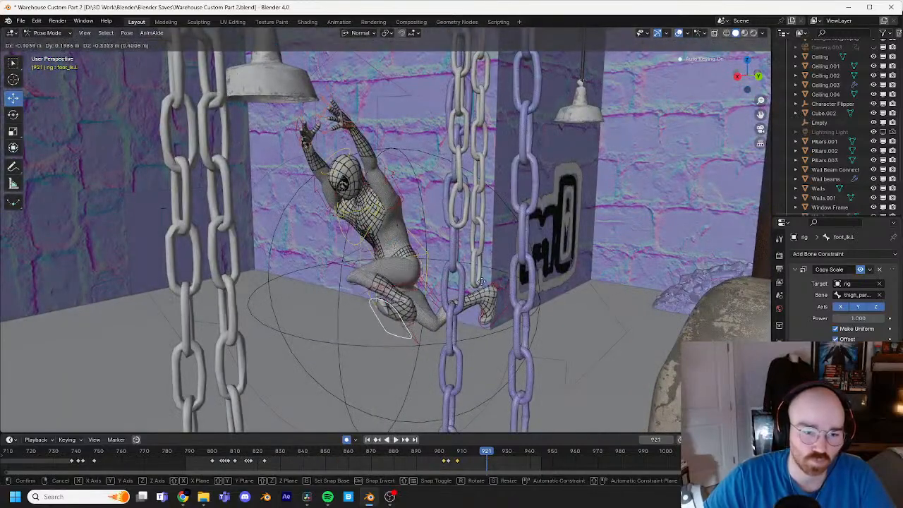
left_click(469, 323)
key("r")
left_click(422, 226)
key("g")
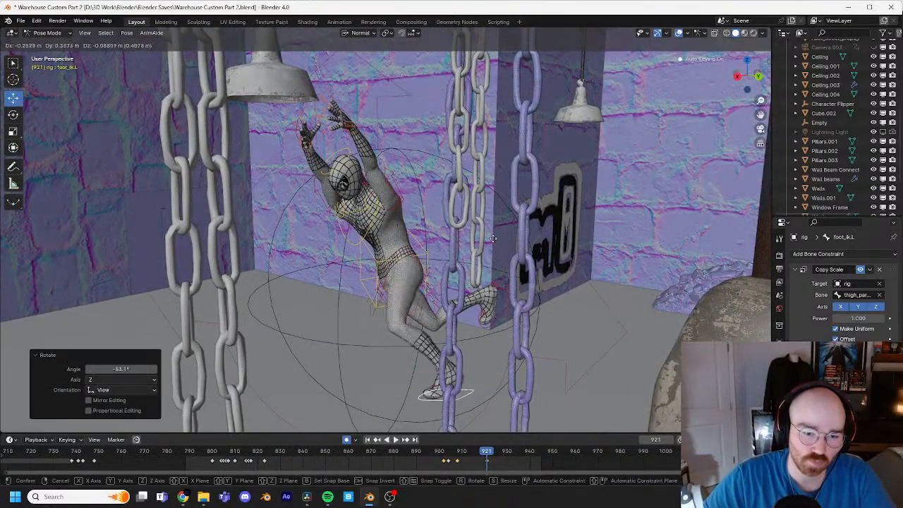
left_click(536, 156)
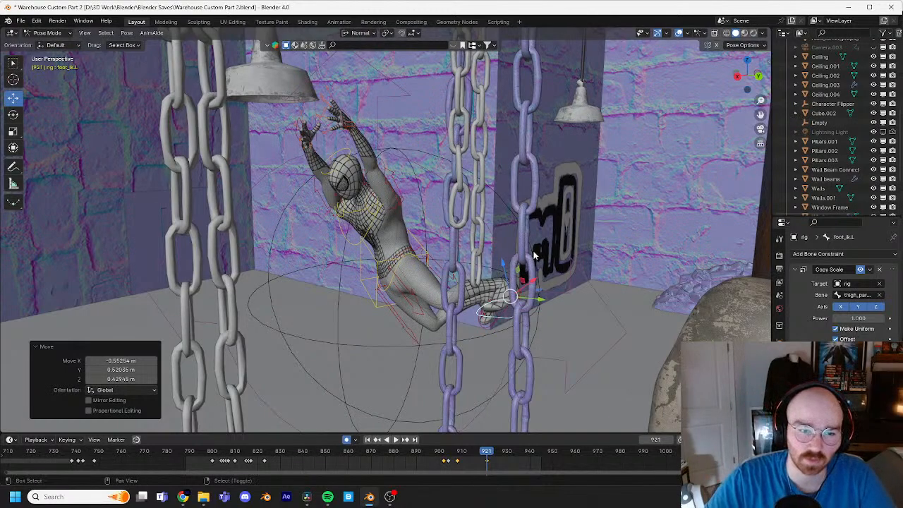
Step: Move the right hand IK control down and outward from the body and rotate it so the fingers spread upward
middle_click_drag(534, 256, 492, 219)
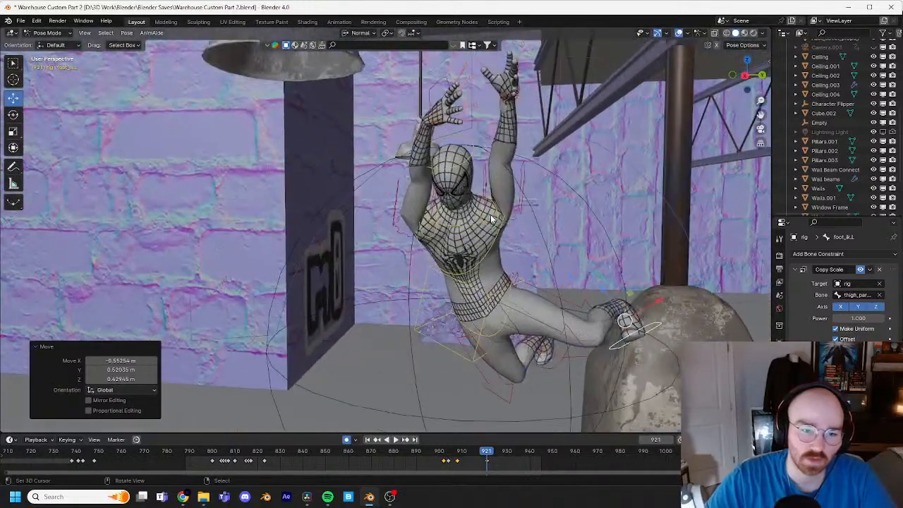
left_click(443, 90)
key("r")
left_click(403, 219)
key("g")
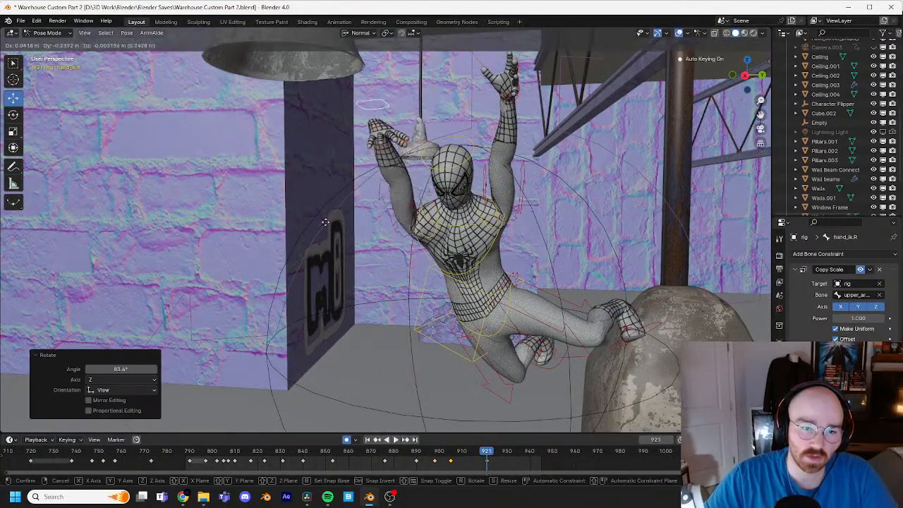
left_click(449, 339)
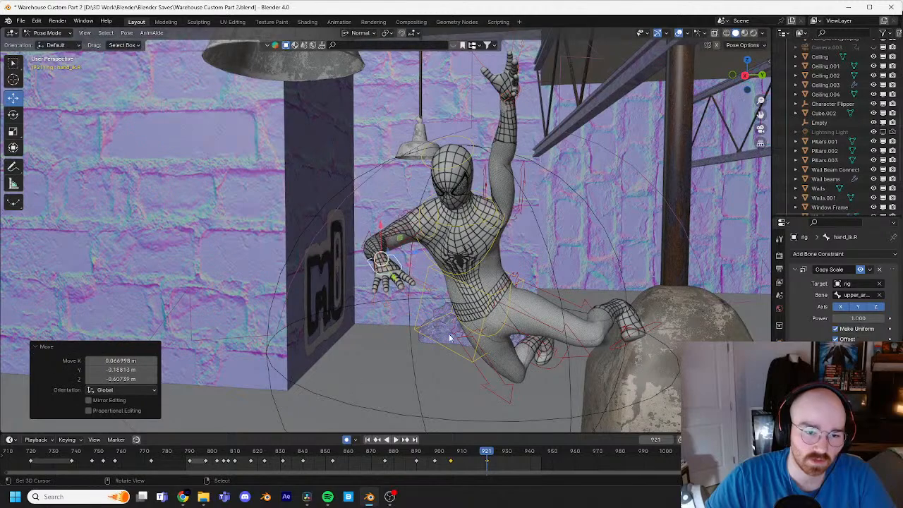
key("r")
key("r")
left_click(428, 275)
key("g")
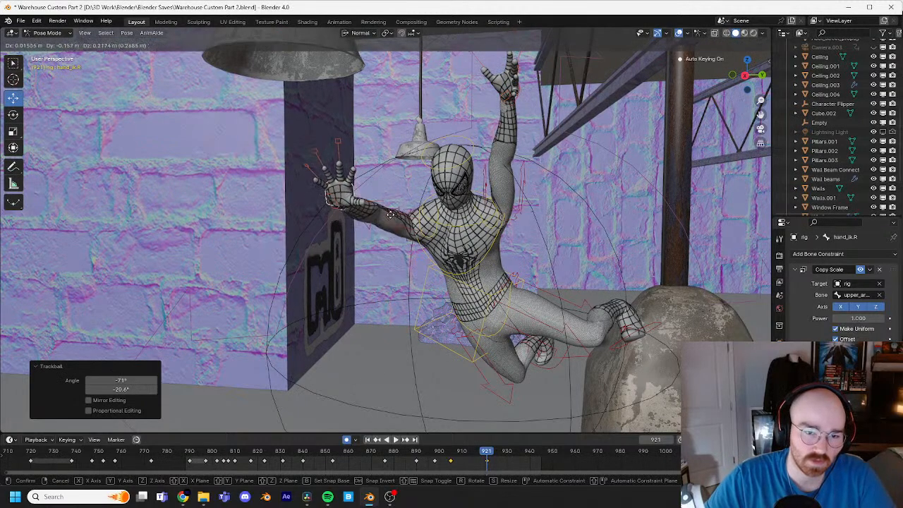
left_click(379, 225)
Step: Turn the head and twist the chest toward the outstretched right hand using trackball rotation
left_click(475, 151)
key("r")
key("r")
left_click(473, 134)
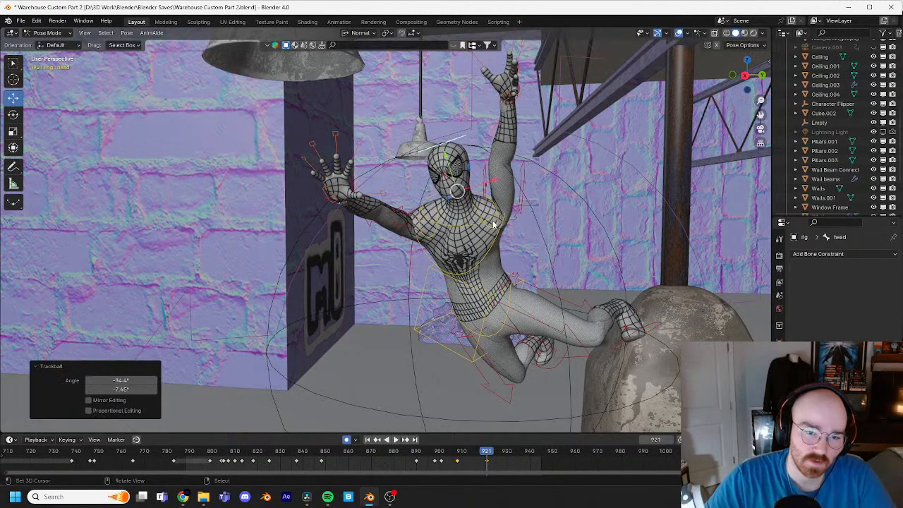
left_click(492, 237)
key("r")
key("r")
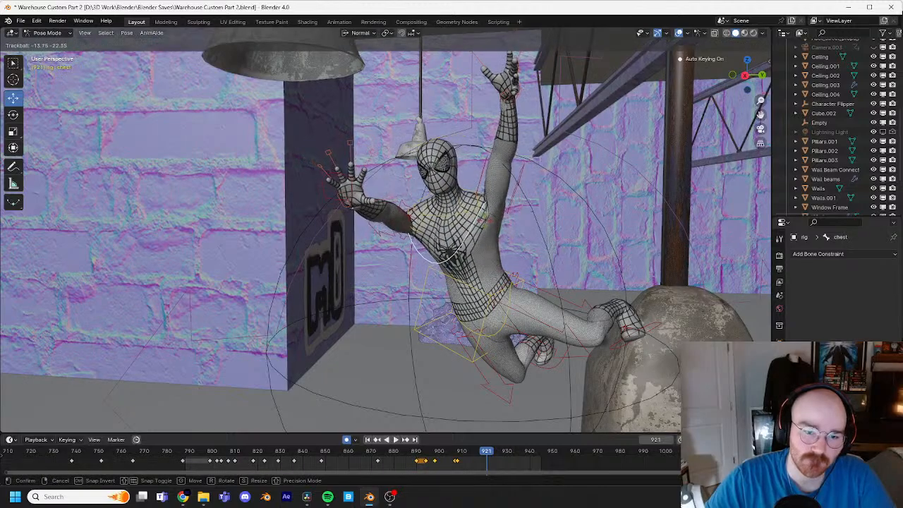
left_click(635, 302)
Step: Rotate the left foot IK control, including about -42.5° in the view from behind, and roll its heel control to realign the foot
left_click(659, 335)
key("r")
key("r")
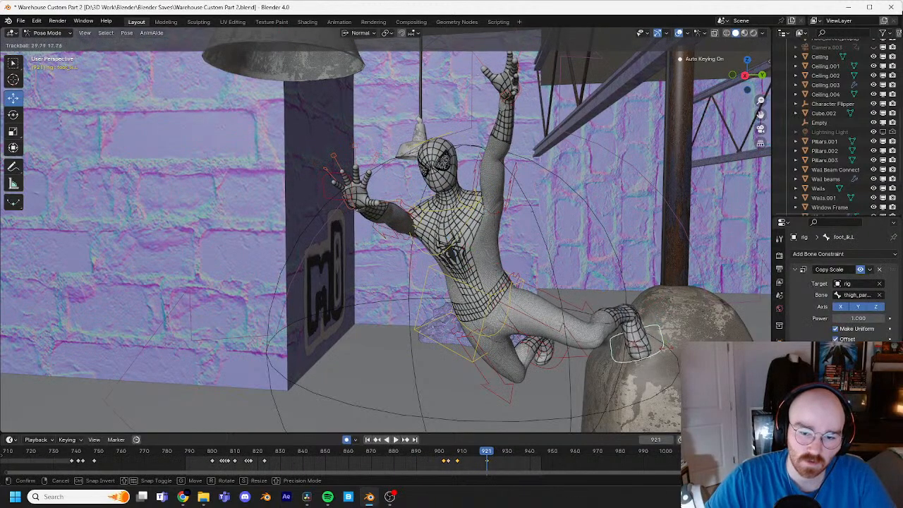
left_click(699, 325)
middle_click_drag(699, 324, 628, 266)
key("r")
left_click(574, 227)
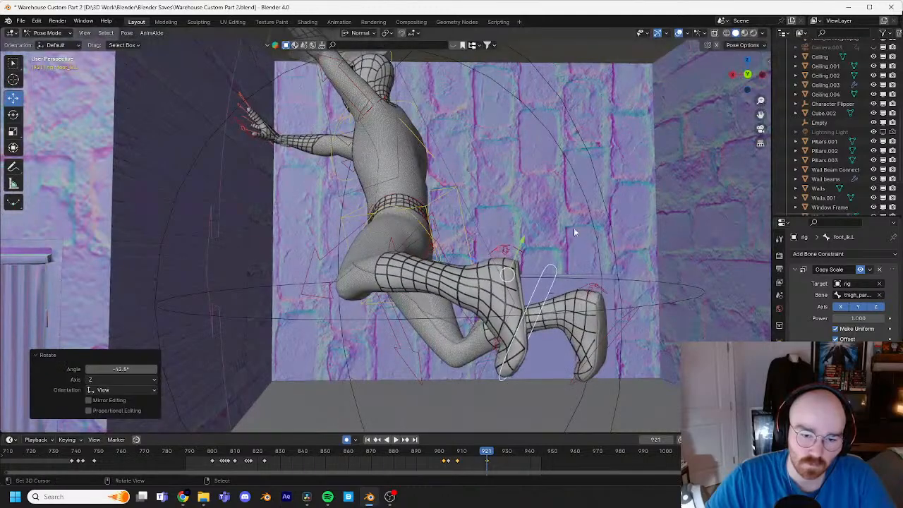
left_click(511, 249)
key("r")
left_click(567, 275)
Step: Rotate the left foot IK control about -43.5° in the view and move it inward next to the right foot
left_click(599, 286)
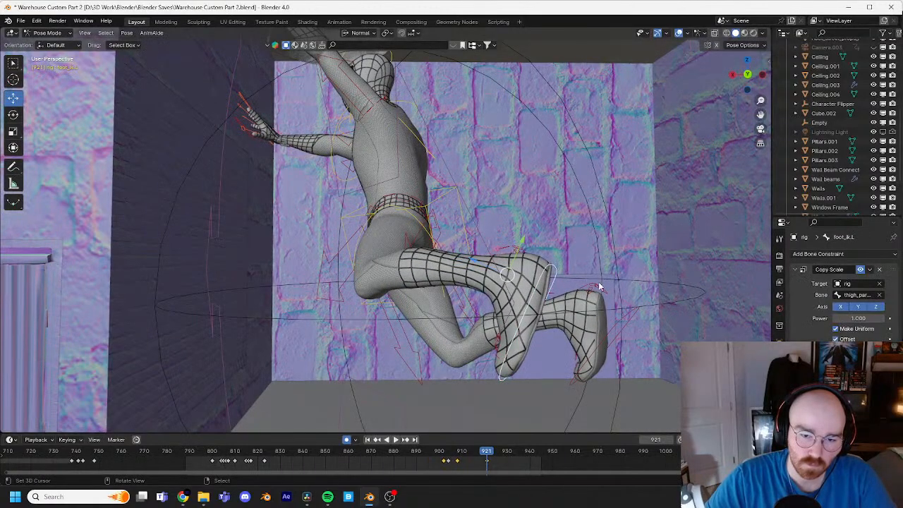
key("r")
left_click(563, 239)
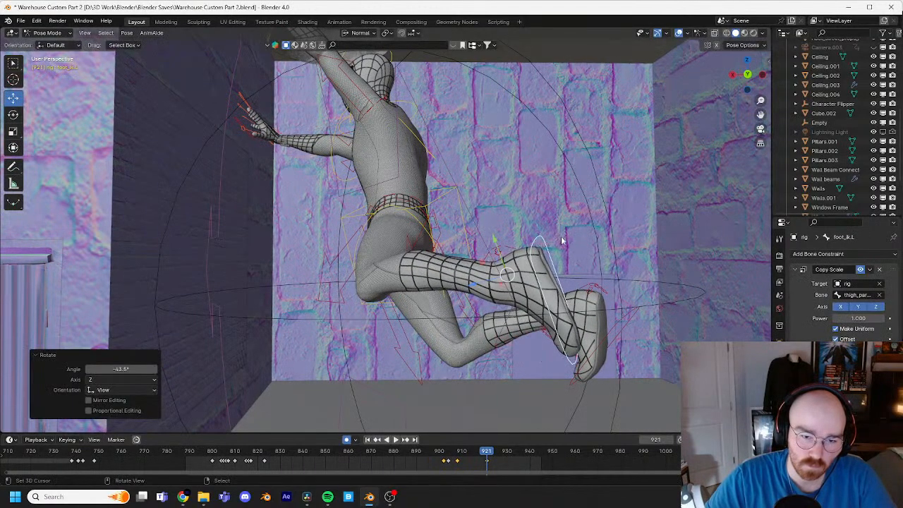
mouse_move(563, 238)
middle_mouse_down()
mouse_move(627, 253)
mouse_move(552, 248)
middle_mouse_up()
key("g")
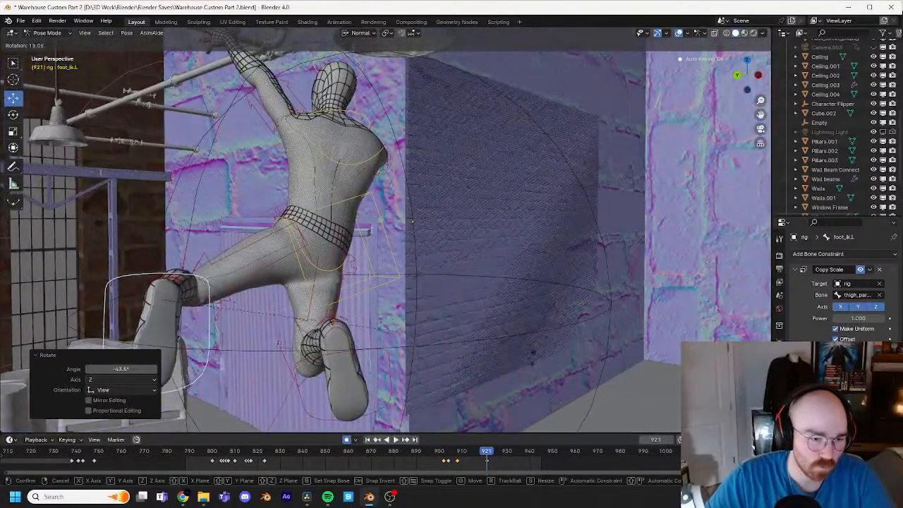
left_click(507, 367)
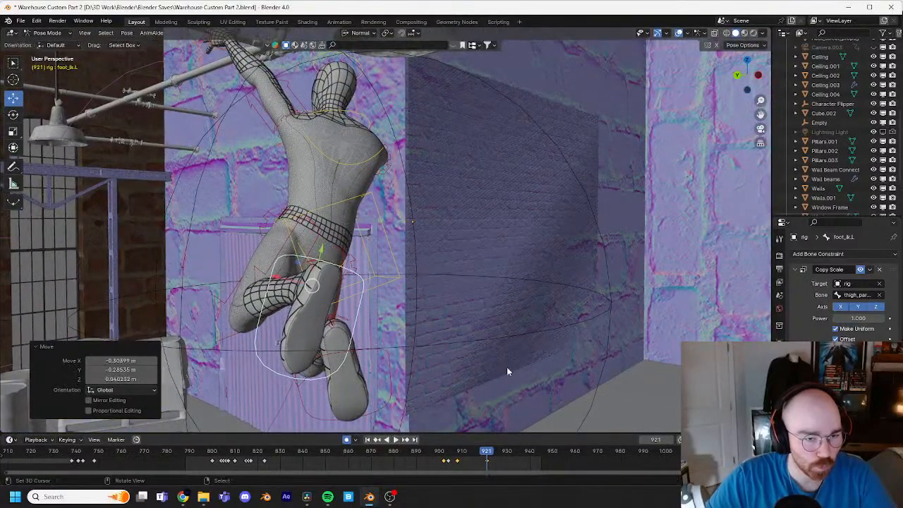
Step: Rotate the left hand IK control with trackball rotation and lower it so the left elbow bends
middle_click_drag(507, 367, 379, 242)
left_click(345, 192)
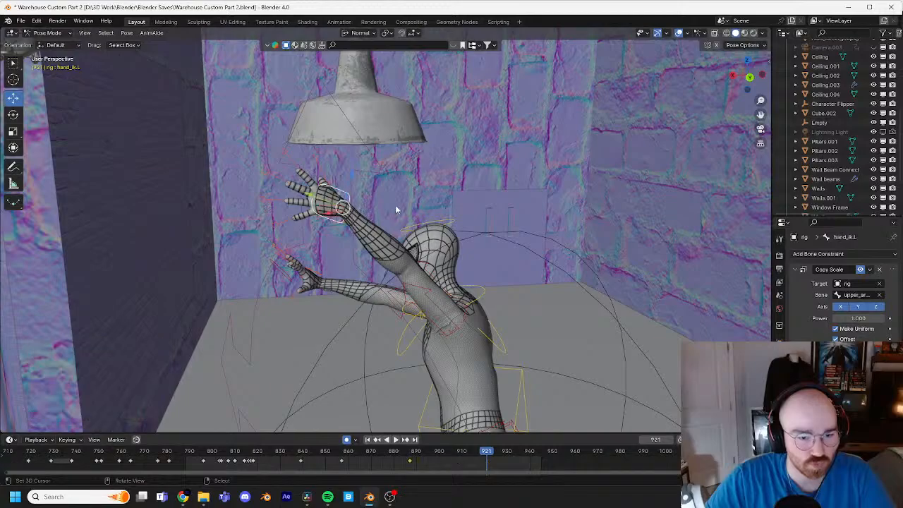
key("r")
key("r")
left_click(414, 171)
middle_click_drag(413, 172, 580, 187)
key("g")
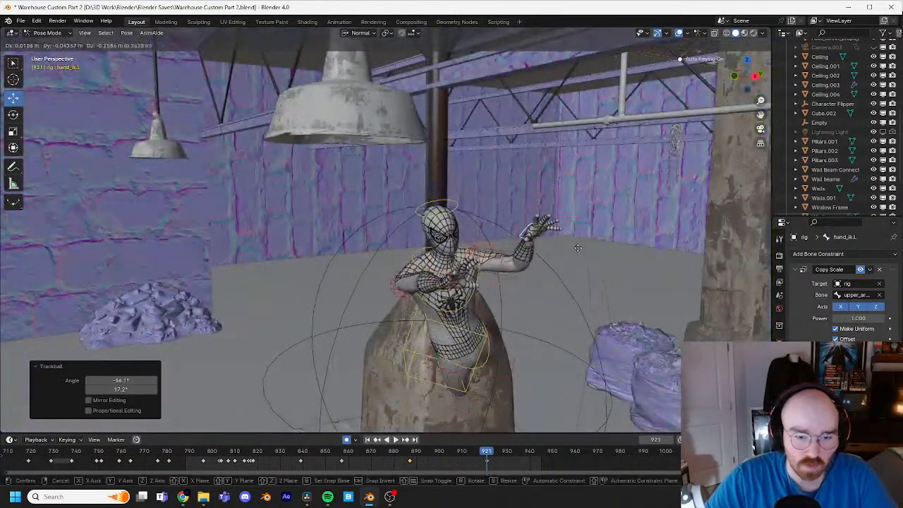
Step: Raise the right hand IK control beside the head and trackball-rotate it about -26° and -30° to turn the palm forward
left_click(459, 281)
key("g")
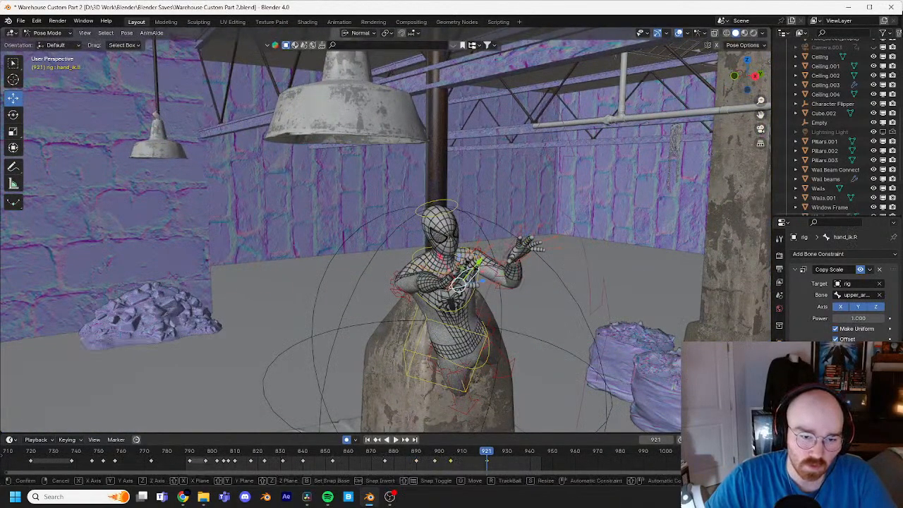
left_click(389, 183)
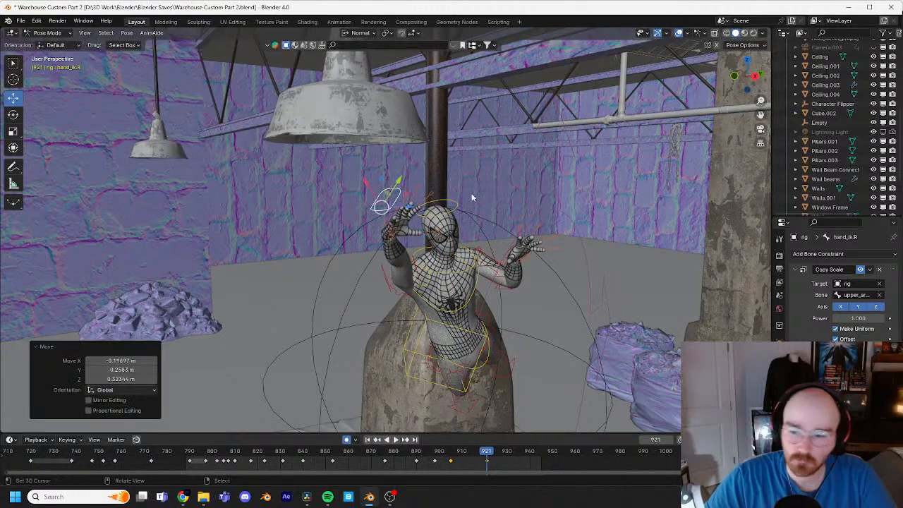
key("r")
key("r")
left_click(452, 177)
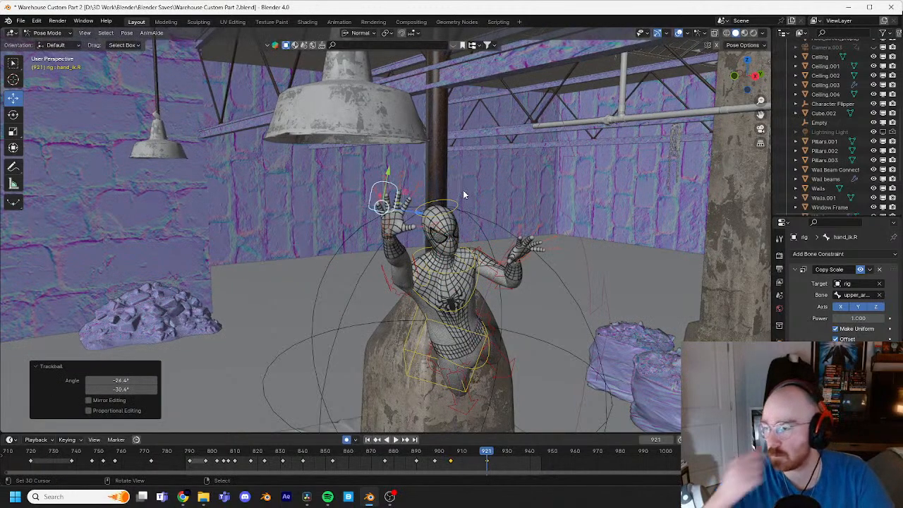
Step: Rotate the right hand IK control a further -17.6° in the view and nudge it slightly upward
middle_click_drag(485, 183, 513, 199, "shift")
scroll(511, 215, "up", 1)
key("r")
left_click(496, 191)
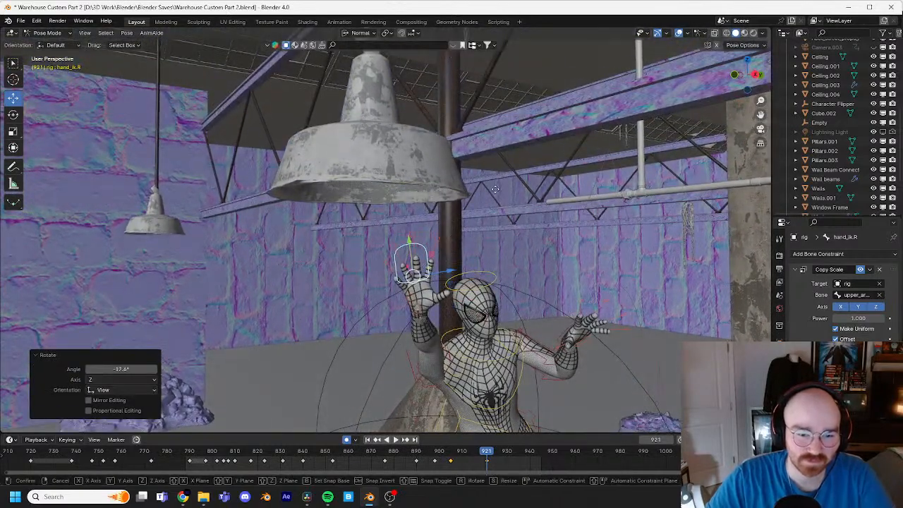
key("g")
left_click(492, 183)
Step: In Object Mode, rotate the Character Flipper in the negative direction around its X axis at frame 920 and review the leap at frame 917
middle_click_drag(508, 381, 513, 296)
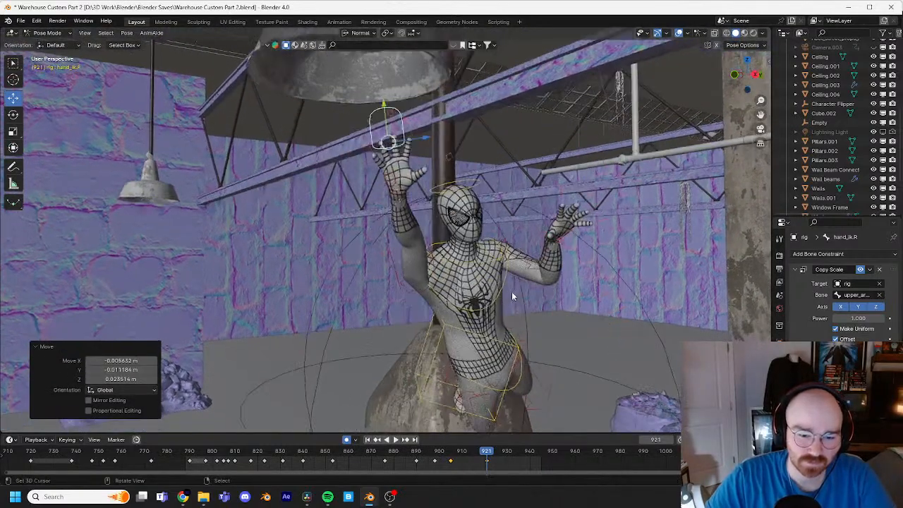
left_click(518, 348)
scroll(546, 352, "down", 4)
left_click_drag(487, 451, 474, 435)
left_click(49, 44)
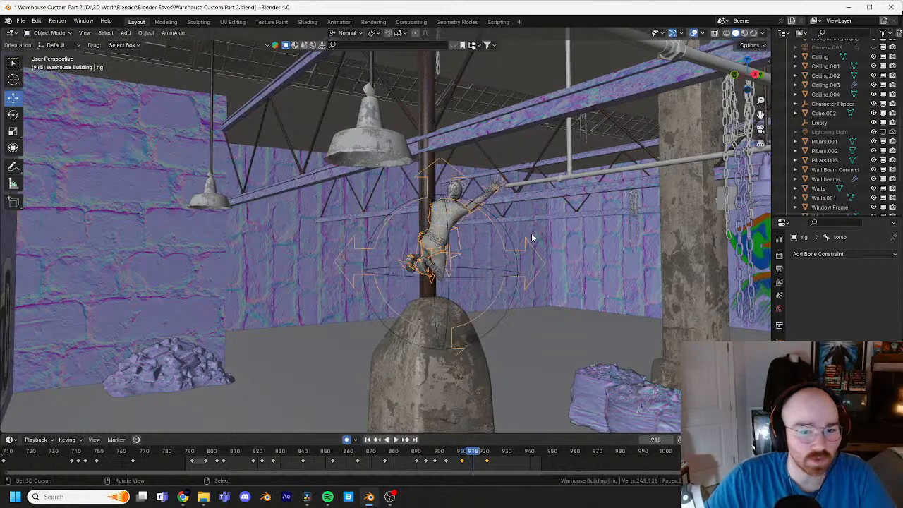
left_click(513, 252)
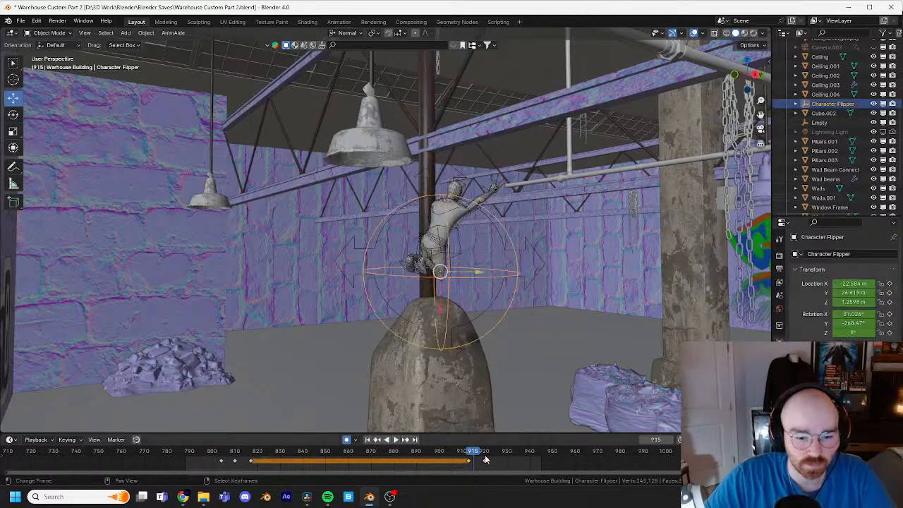
key("space")
key("r")
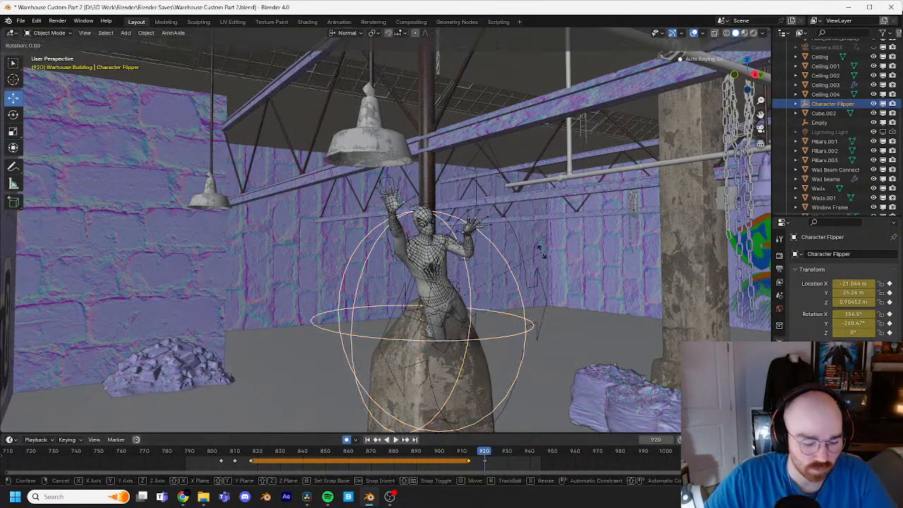
key("x")
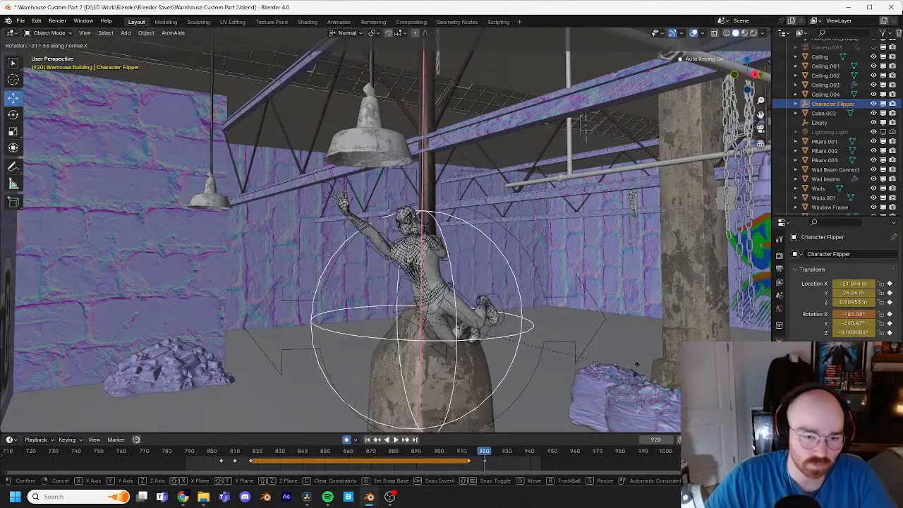
left_click(560, 427)
mouse_move(482, 457)
left_mouse_down()
mouse_move(466, 455)
mouse_move(479, 450)
left_mouse_up()
middle_click_drag(485, 325, 422, 324)
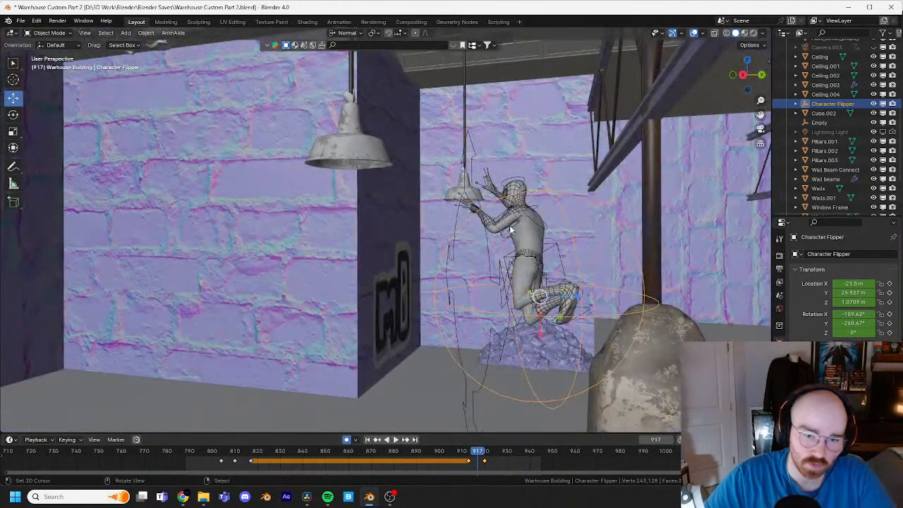
Step: Raise the Character Flipper at frame 917 by moving it about -0.5 m along its normal X axis, and play back the leap
middle_click_drag(510, 229, 562, 330)
left_click_drag(590, 343, 589, 278)
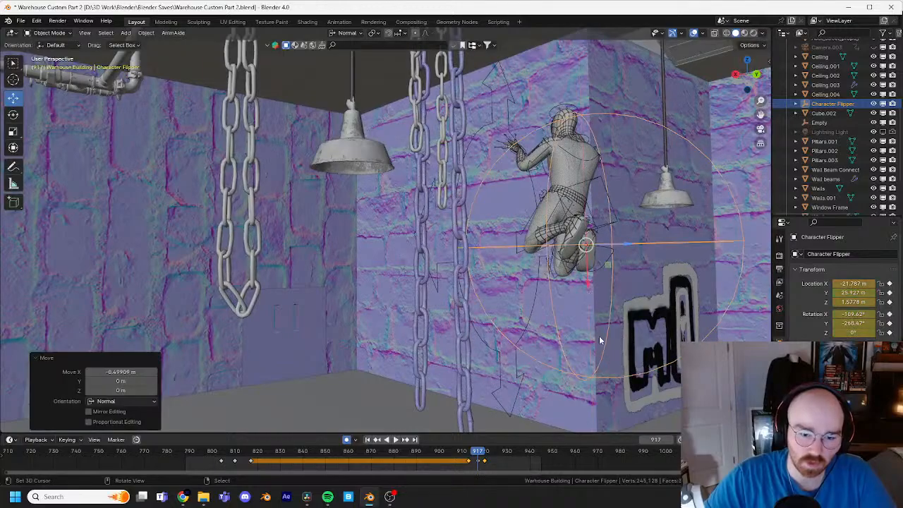
key("Right")
key("Right")
key("Left")
key("Left")
key("Left")
key("Left")
key("Left")
key("Left")
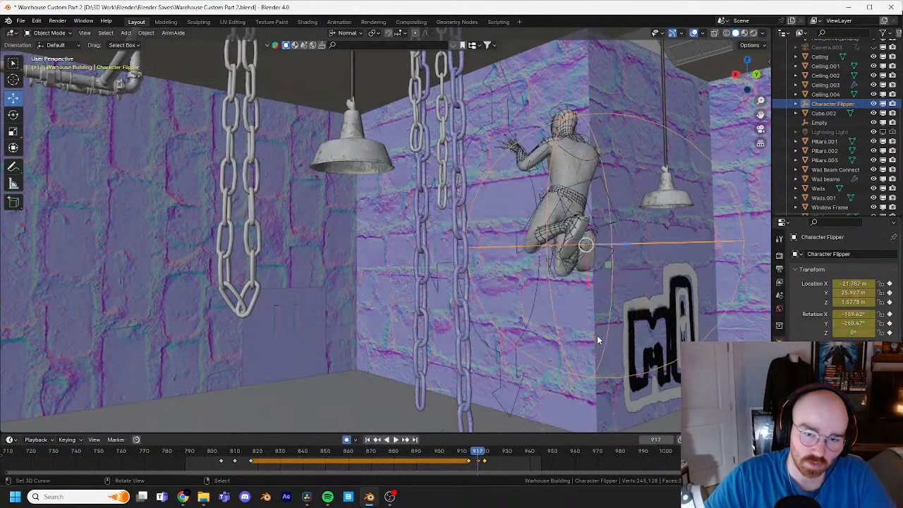
middle_click_drag(674, 288, 485, 265, "shift")
key("space")
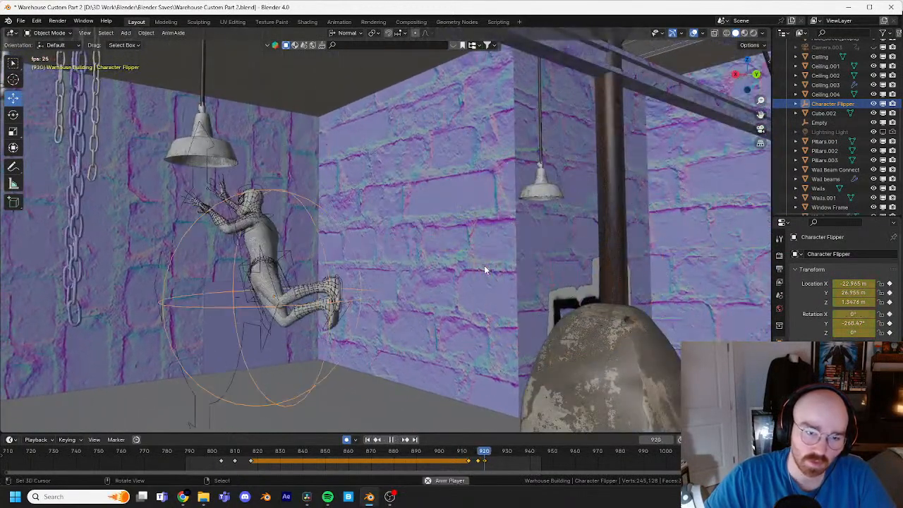
Step: Retime the Character Flipper's middle keyframe to frame 919 and its last keyframe to frame 924, and replay the leap
key("space")
mouse_move(486, 464)
left_mouse_down()
mouse_move(497, 463)
mouse_move(471, 454)
left_mouse_up()
key("space")
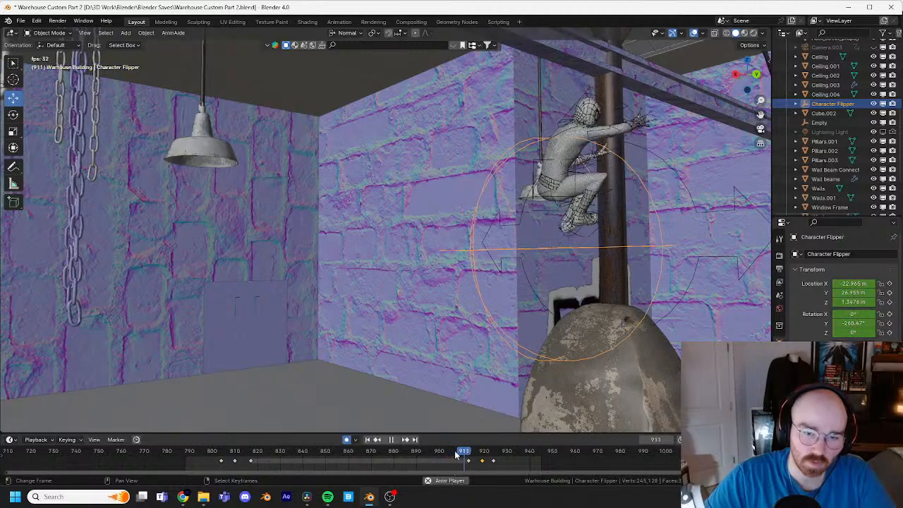
key("space")
Step: Shift the Character Flipper's middle keyframes to frame 918 in the timeline
mouse_move(485, 454)
left_mouse_down()
mouse_move(471, 453)
mouse_move(478, 464)
left_mouse_up()
middle_click_drag(496, 248, 450, 273)
left_click_drag(408, 290, 444, 332)
key("Left")
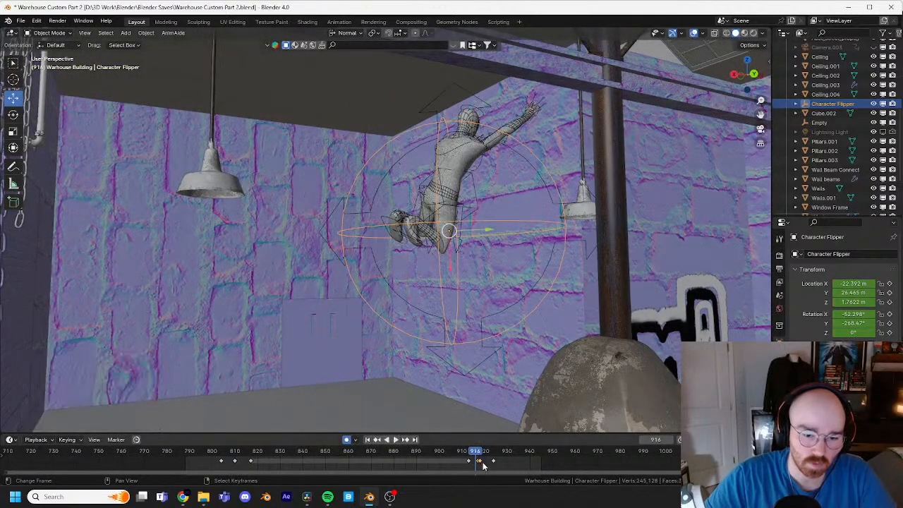
left_click(480, 453)
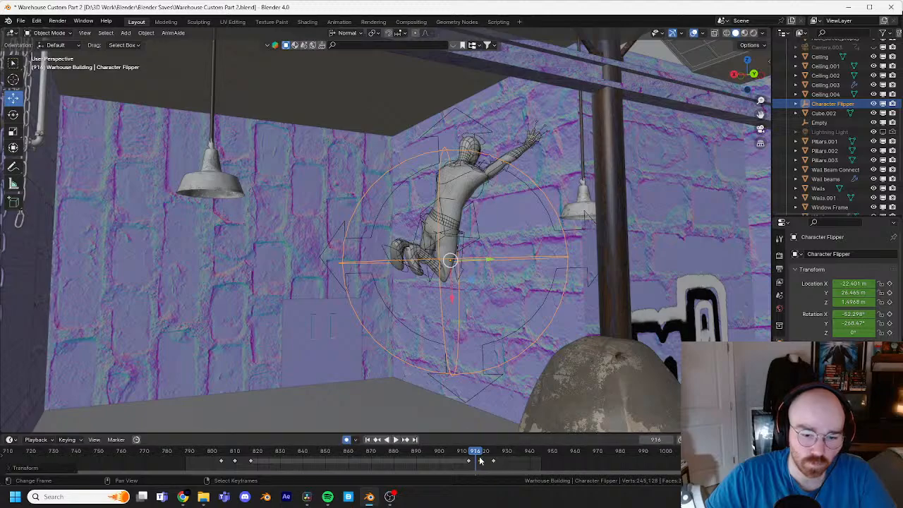
Step: At frame 924, raise the Character Flipper to about 1.13 m in Z and shift it about 0.1 m along its normal Z axis
key("Right")
key("Right")
key("Right")
key("Right")
key("Right")
key("Right")
key("Right")
key("Right")
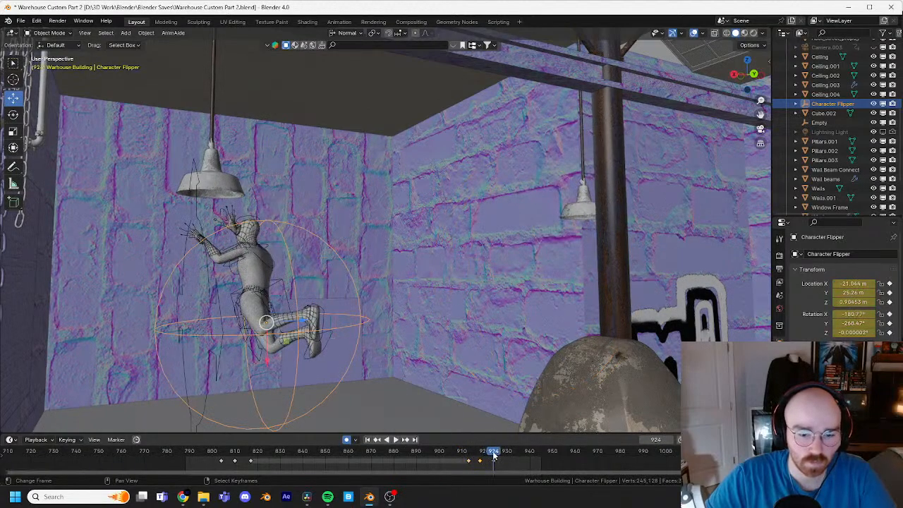
left_click_drag(272, 361, 271, 336)
middle_click_drag(302, 307, 336, 302, "shift")
left_click_drag(334, 294, 343, 293)
middle_click_drag(345, 295, 464, 275)
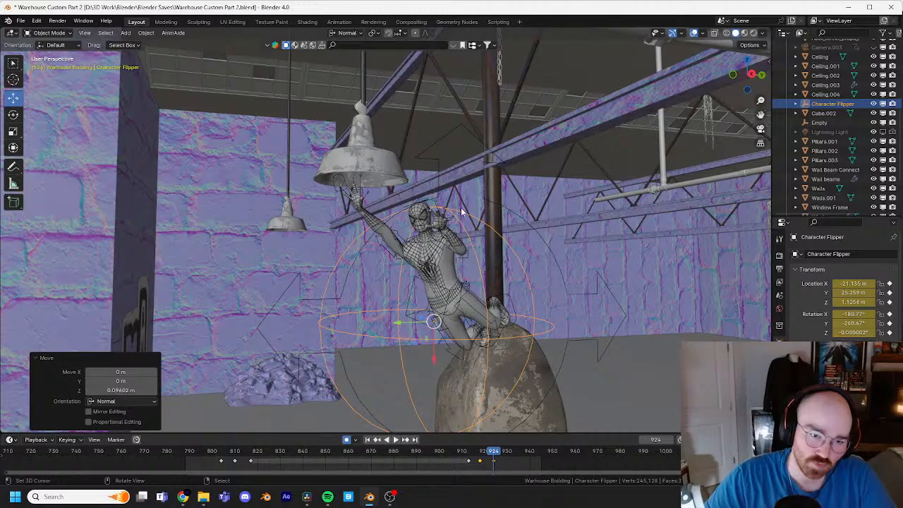
Step: Select the Spider-Man rig, enter Pose Mode and clear all transforms of the torso control at frame 924
middle_click_drag(461, 207, 525, 210)
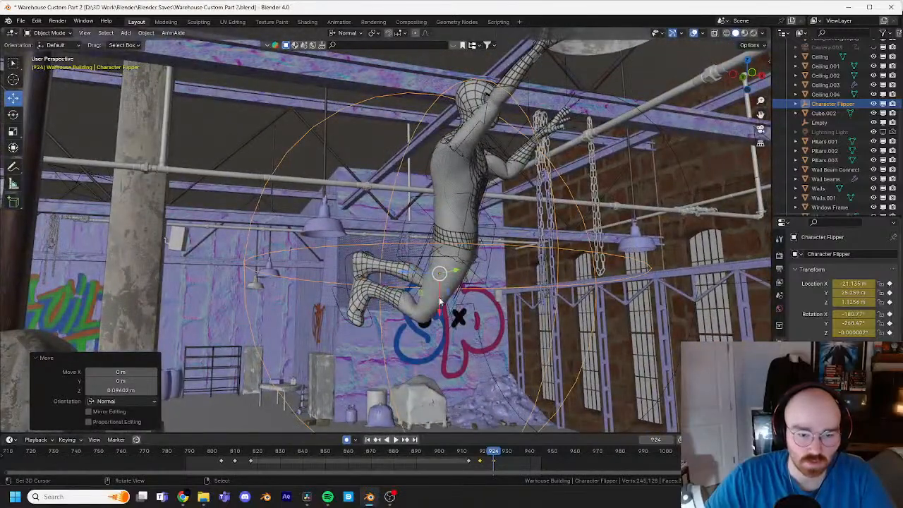
left_click(462, 248)
middle_click_drag(467, 230, 486, 248)
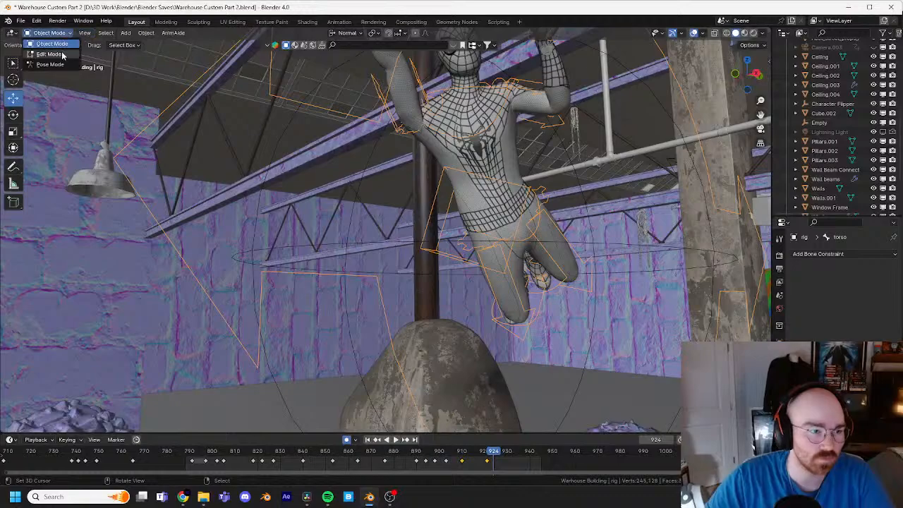
left_click(50, 64)
key("r")
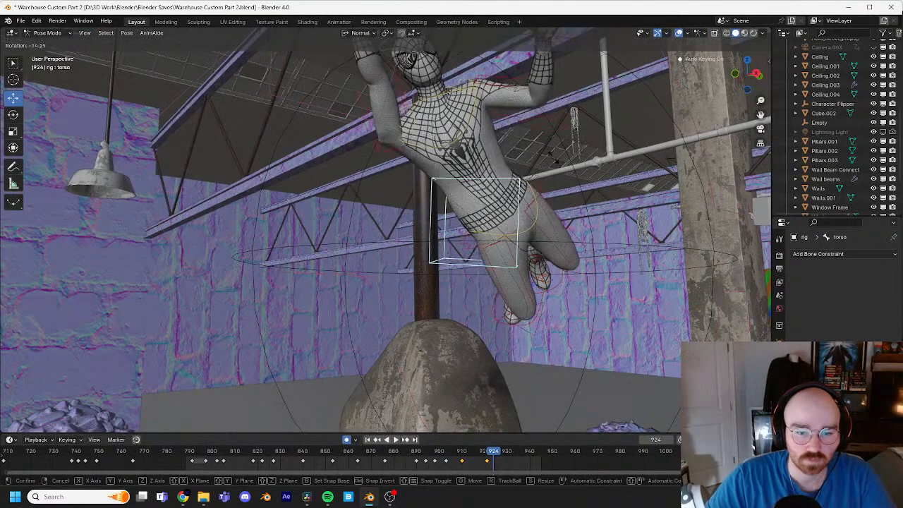
right_click(543, 227)
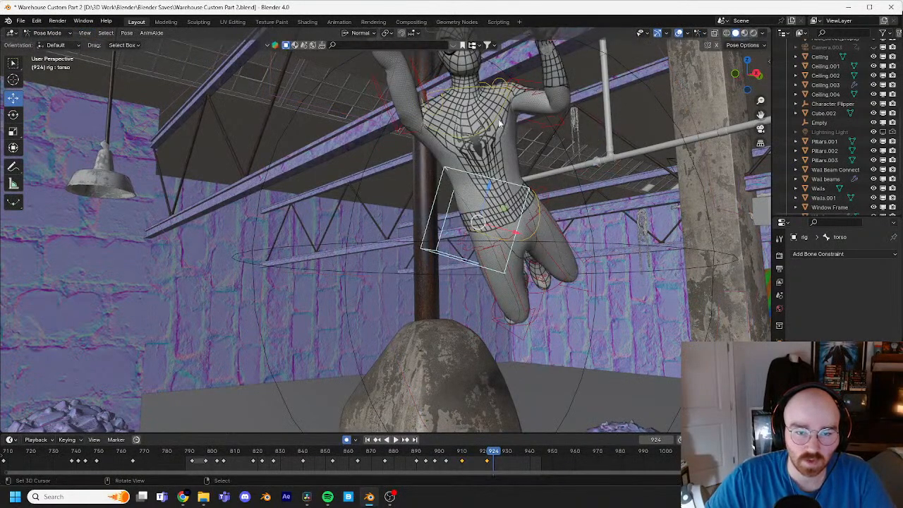
left_click(126, 33)
mouse_move(212, 56)
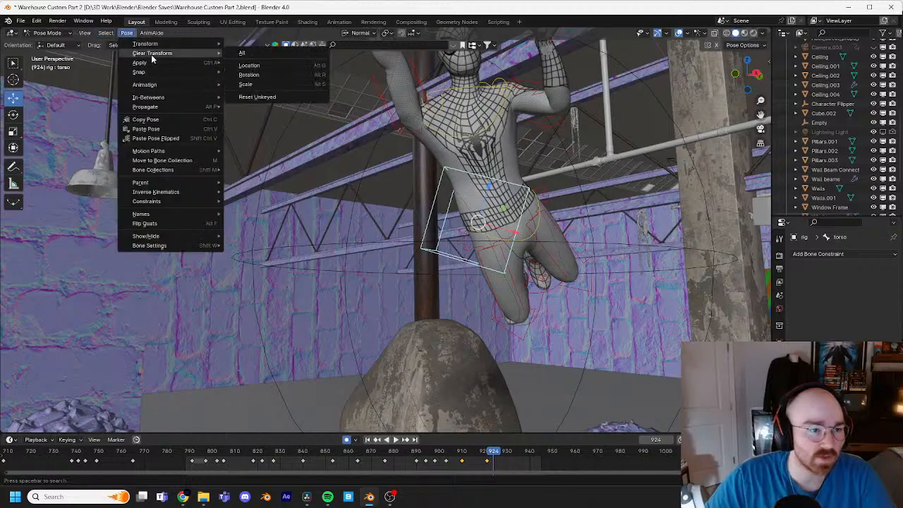
left_click(262, 56)
Step: Rotate the torso control at frame 924 so the body tips back to nearly horizontal, and play back the flip
middle_click_drag(263, 56, 422, 171)
key("r")
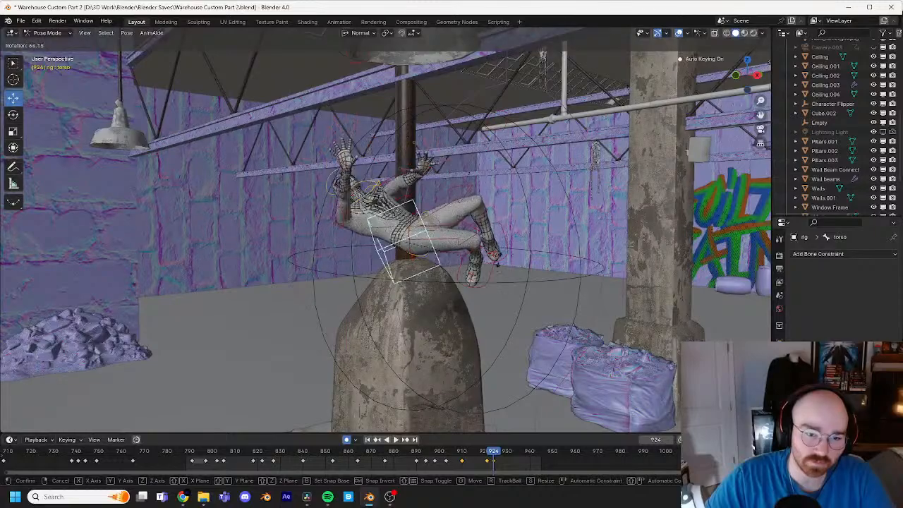
left_click(487, 193)
middle_click_drag(485, 185, 417, 178)
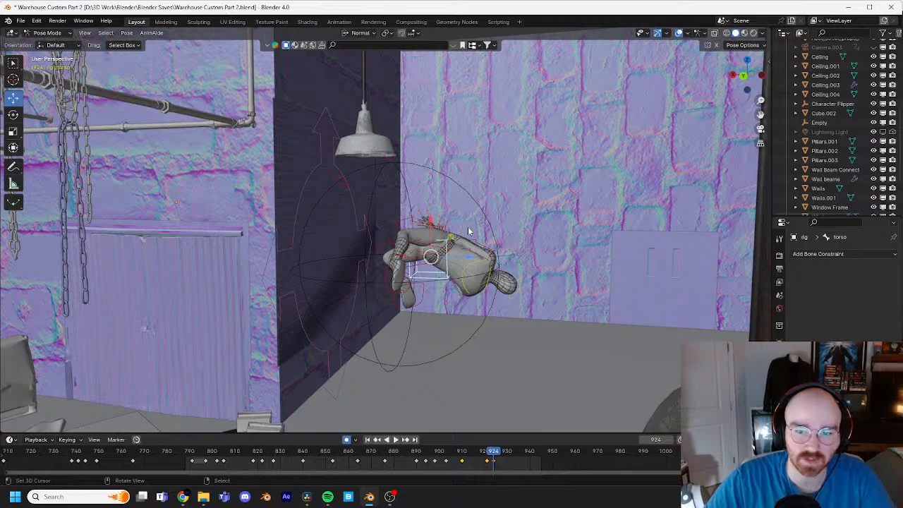
scroll(507, 222, "up", 5)
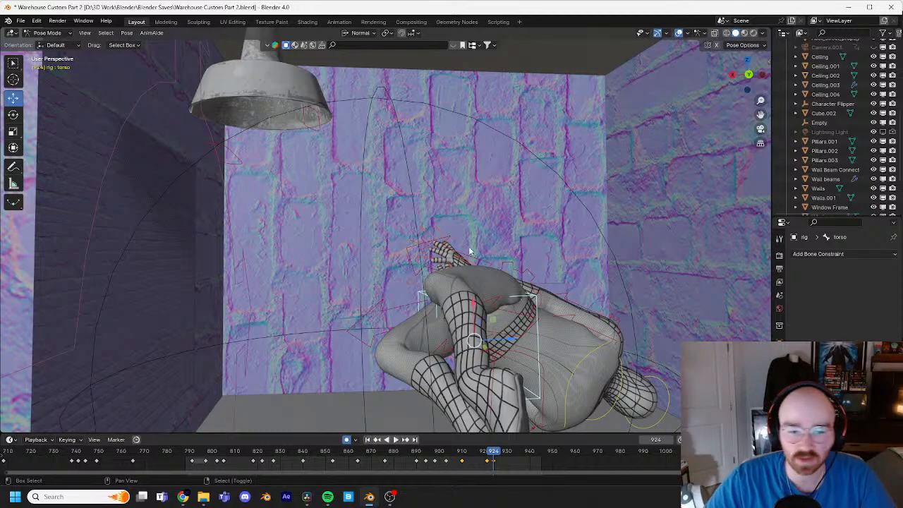
scroll(470, 251, "down", 6)
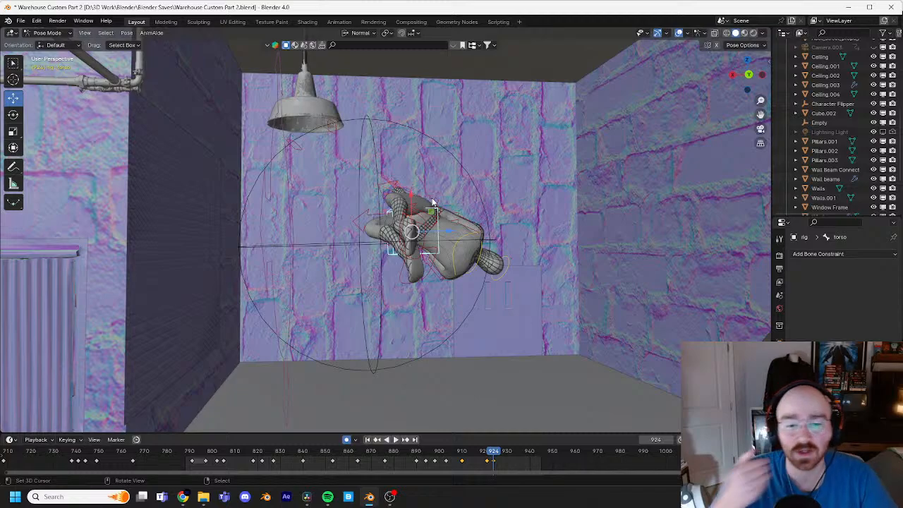
scroll(398, 212, "down", 5)
scroll(423, 233, "up", 4)
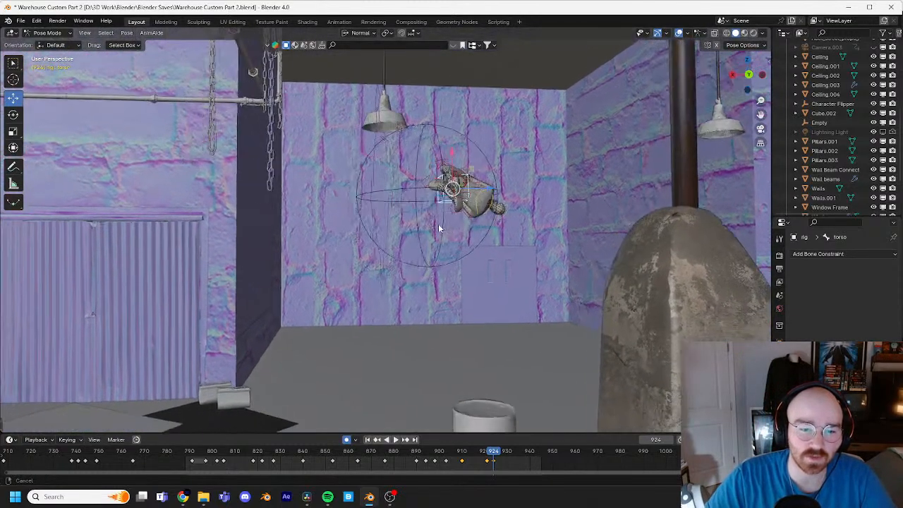
key("shift+ctrl+space")
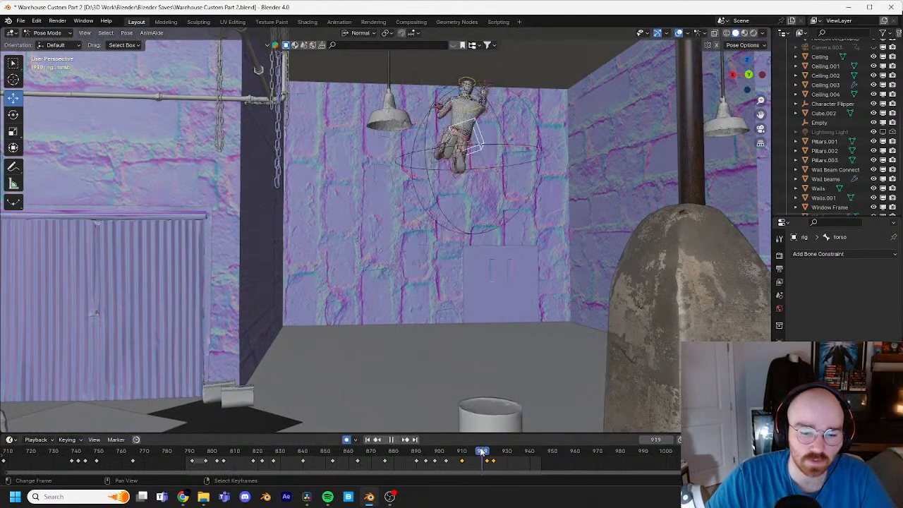
Step: Go to frame 885, frame the character hanging on the pipe and switch the viewport to Rendered shading
left_click_drag(407, 457, 406, 457)
mouse_move(586, 171)
middle_mouse_down("shift")
mouse_move(568, 192)
mouse_move(462, 240)
mouse_move(487, 238)
mouse_move(459, 219)
middle_mouse_up("shift")
scroll(568, 192, "up", 2)
scroll(484, 212, "up", 3)
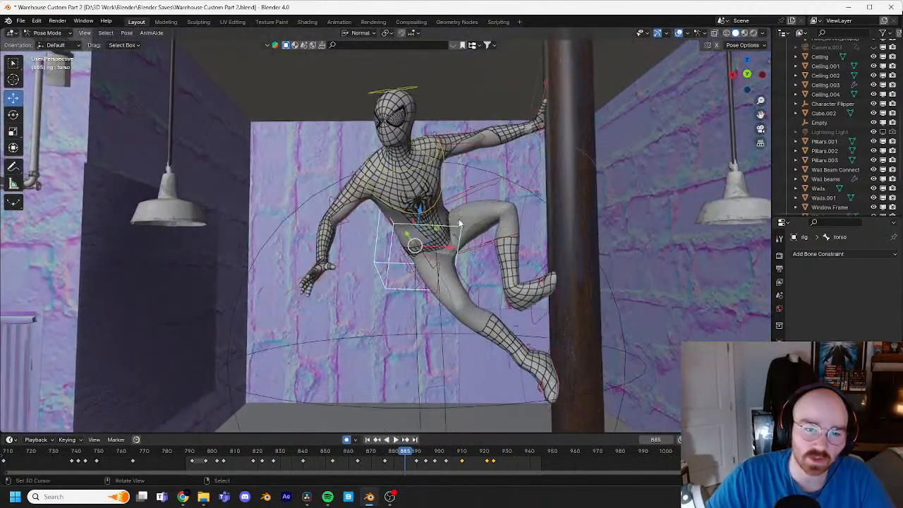
key("z")
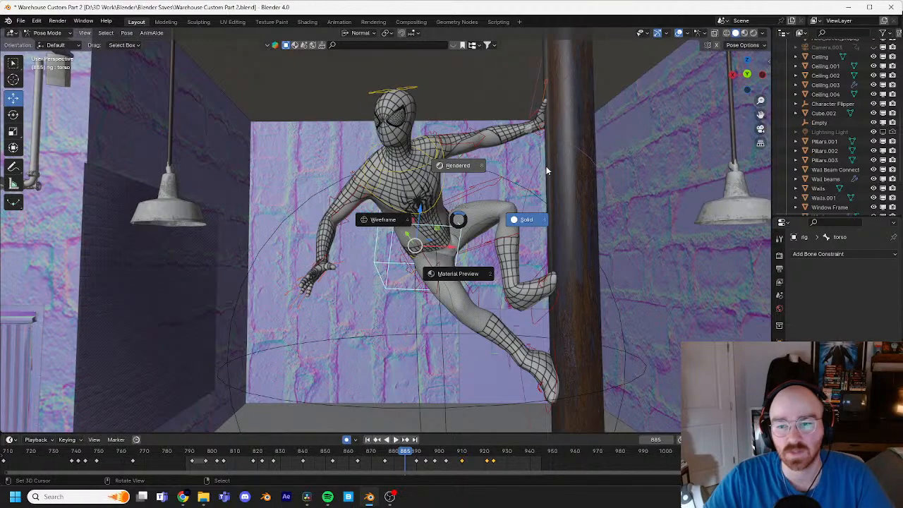
key("8")
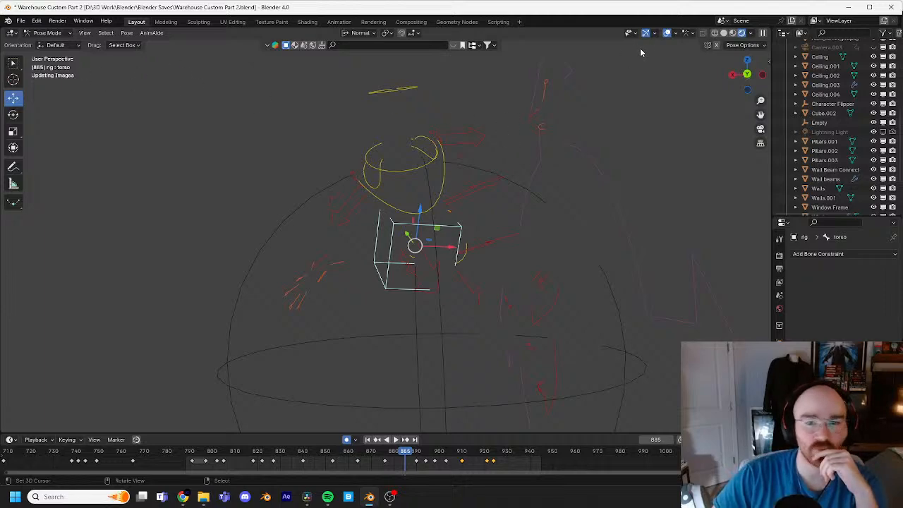
Step: Hide the viewport overlays and return the rig to Object Mode while keeping the Rendered shading
left_click(667, 34)
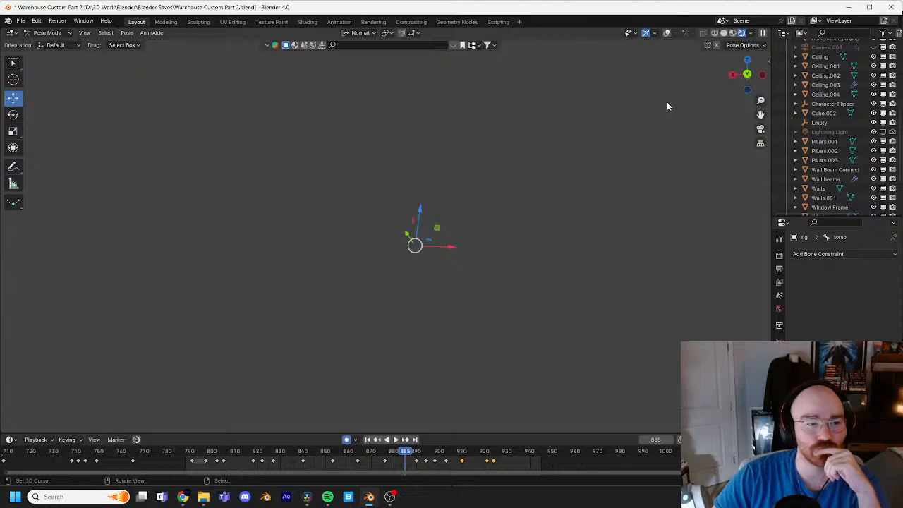
left_click(50, 33)
left_click(49, 46)
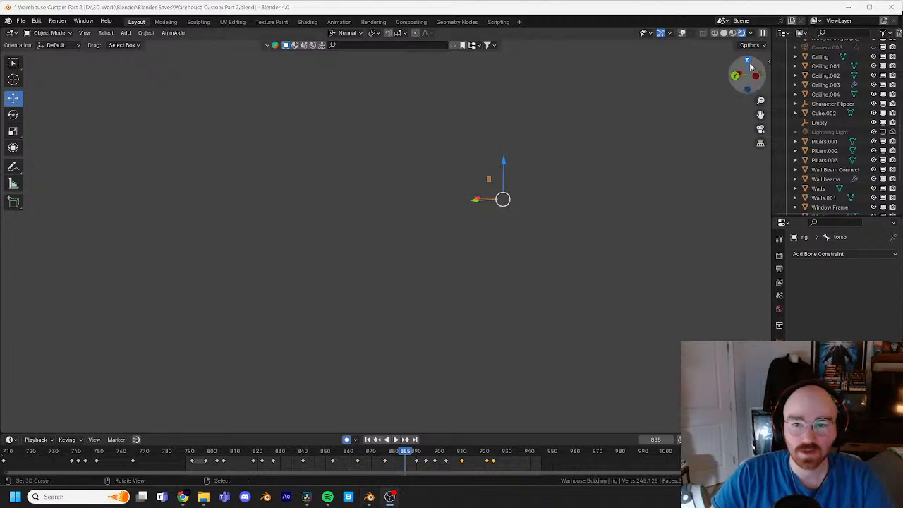
left_click(741, 33)
Step: Examine the rendered lighting around the pipe and dark corner at frame 885, and scrub back to frame 815
middle_click_drag(302, 197, 474, 173, "shift")
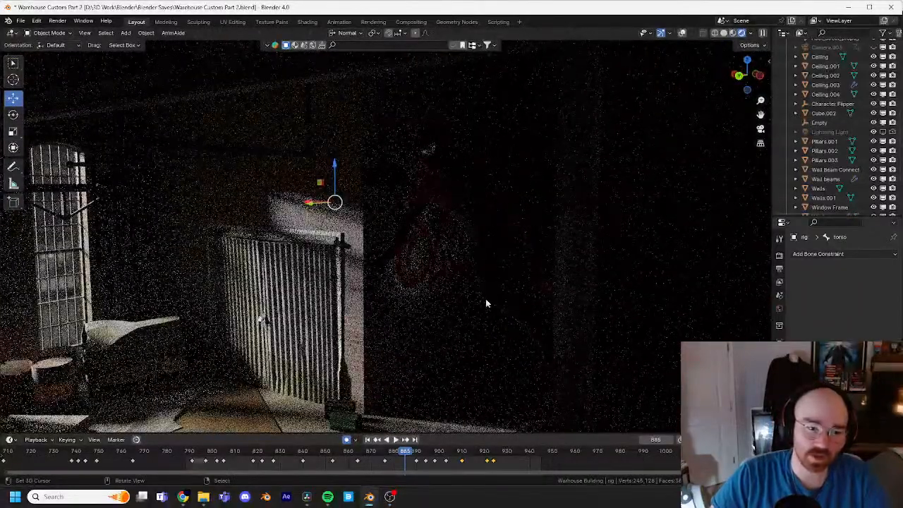
middle_click_drag(328, 335, 345, 330)
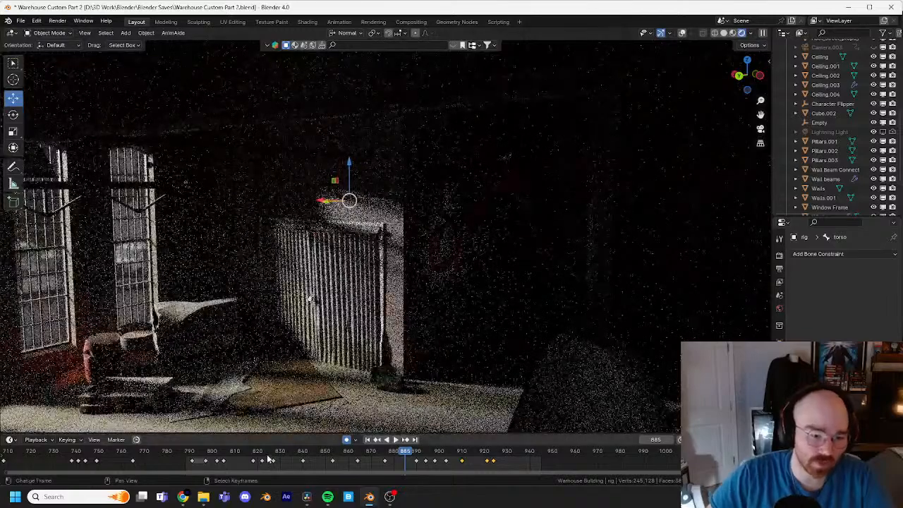
key("g")
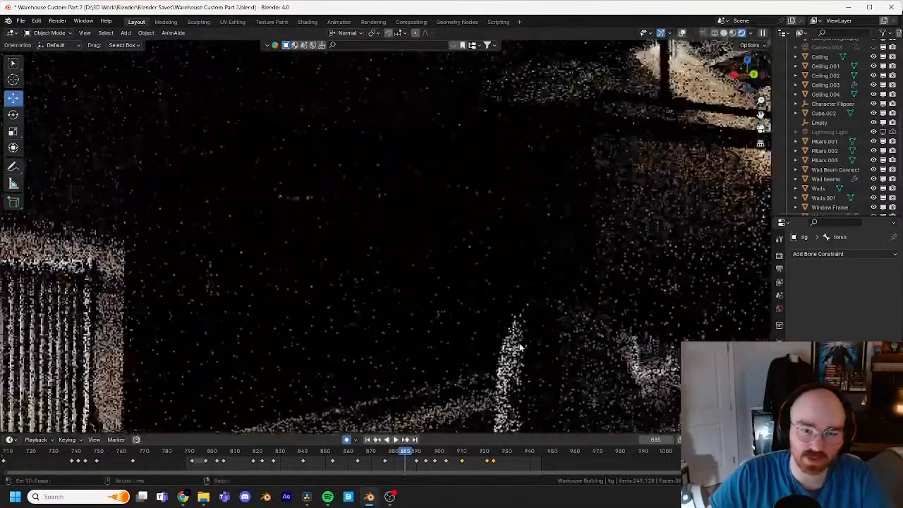
left_click(502, 262)
key("space")
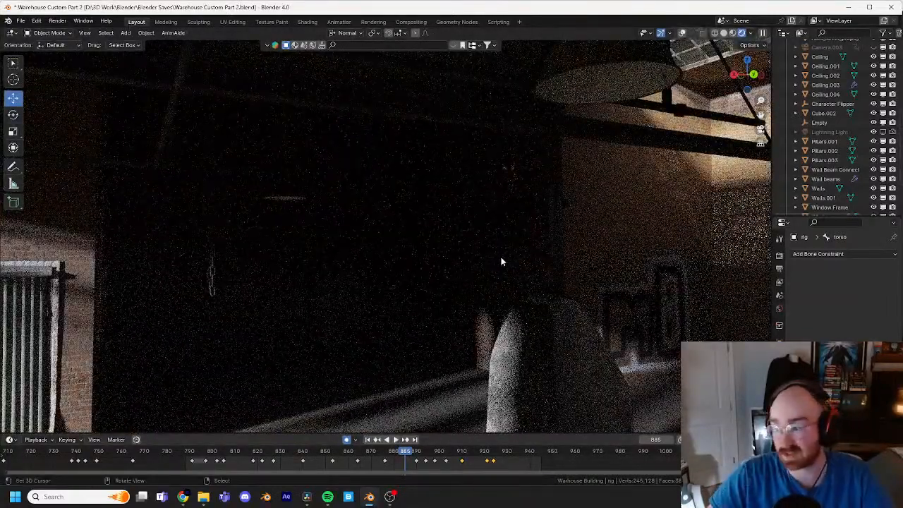
left_click(273, 452)
left_click_drag(273, 454, 248, 453)
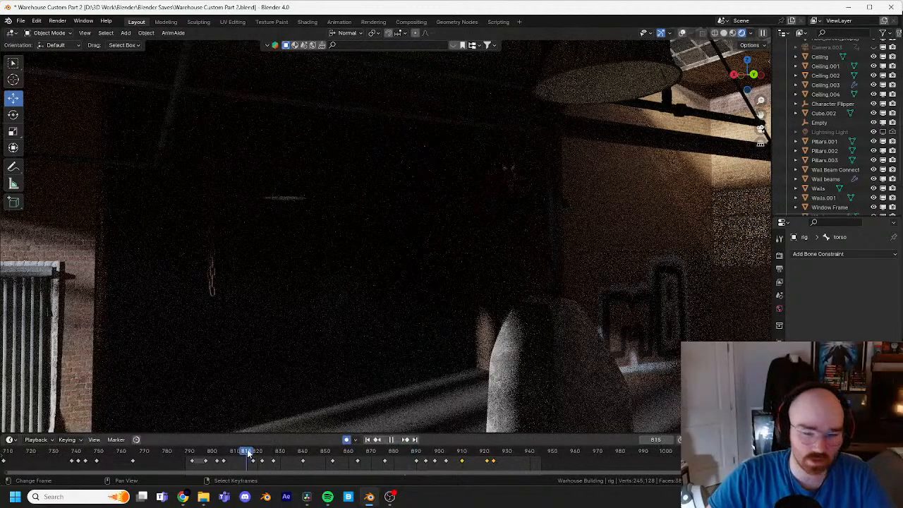
Step: View the whole rendered warehouse from farther back and jump to frame 100 to see the character on the floor
scroll(396, 338, "down", 2)
middle_click_drag(393, 327, 516, 267, "shift")
scroll(297, 333, "down", 2)
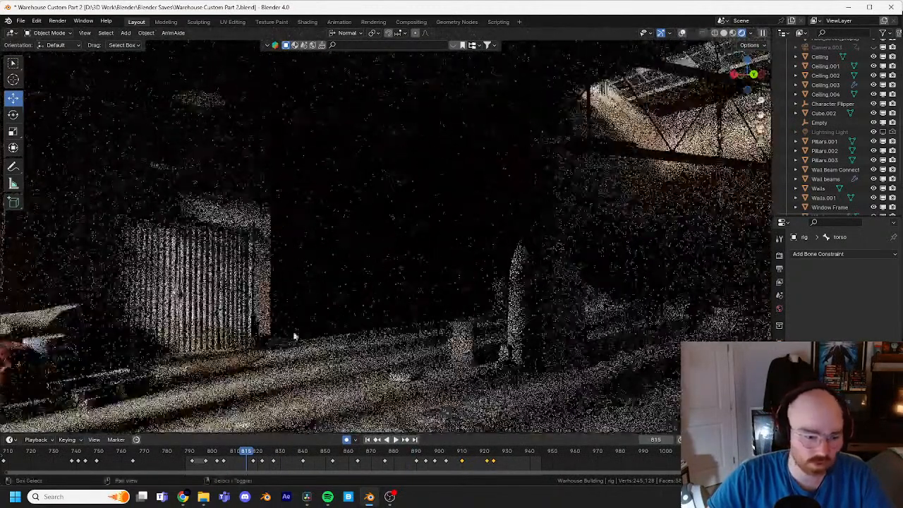
middle_click_drag(295, 334, 404, 283, "shift")
scroll(368, 461, "down", 4)
scroll(339, 460, "down", 5)
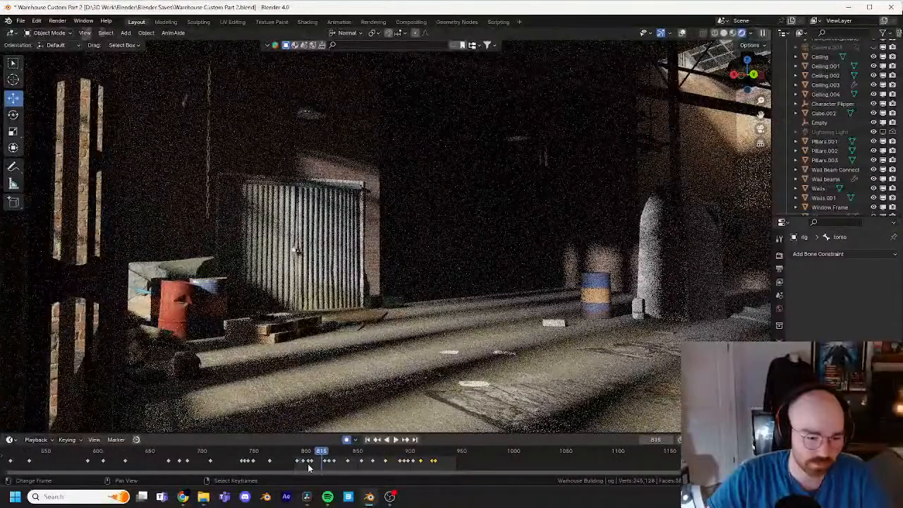
scroll(211, 460, "down", 3)
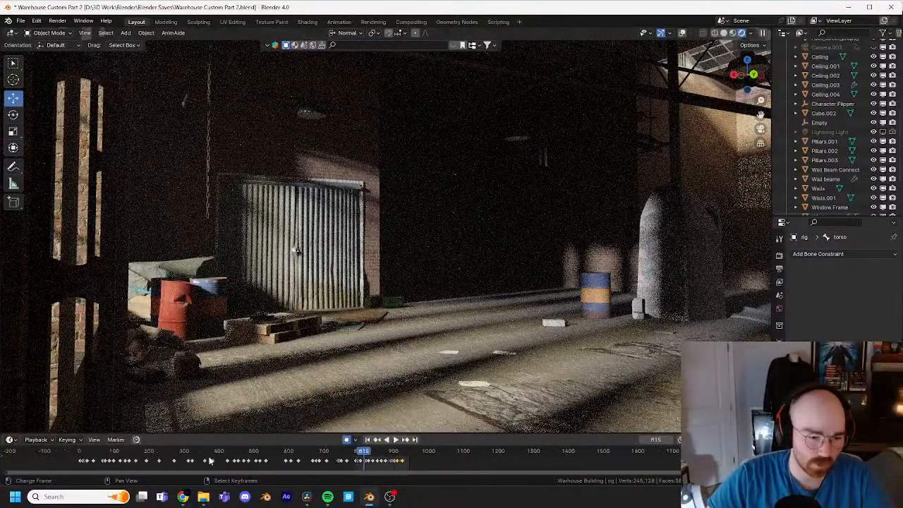
left_click(260, 453)
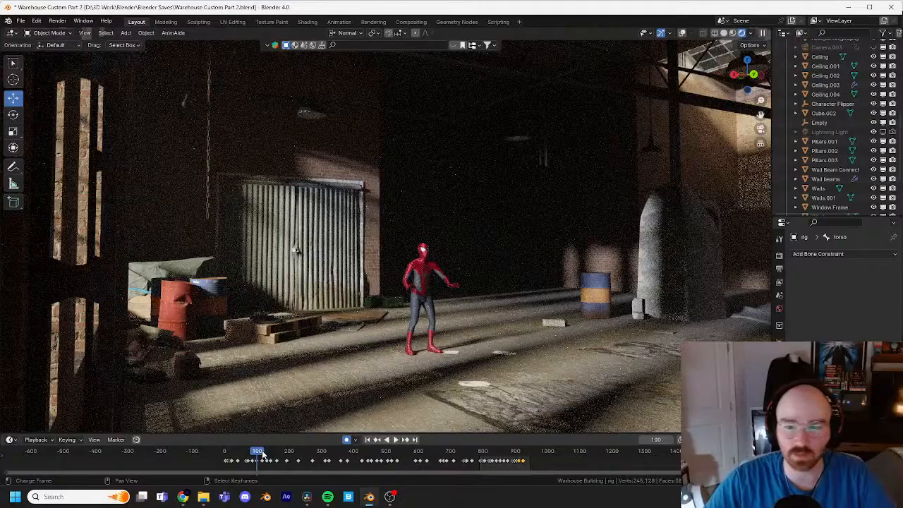
Step: Examine the rendered Spider-Man suit and the light on it up close at frame 100
mouse_move(572, 282)
middle_mouse_down()
mouse_move(515, 293)
mouse_move(567, 292)
middle_mouse_up()
scroll(550, 300, "up", 3)
middle_click_drag(506, 327, 548, 267, "shift")
scroll(533, 293, "up", 2)
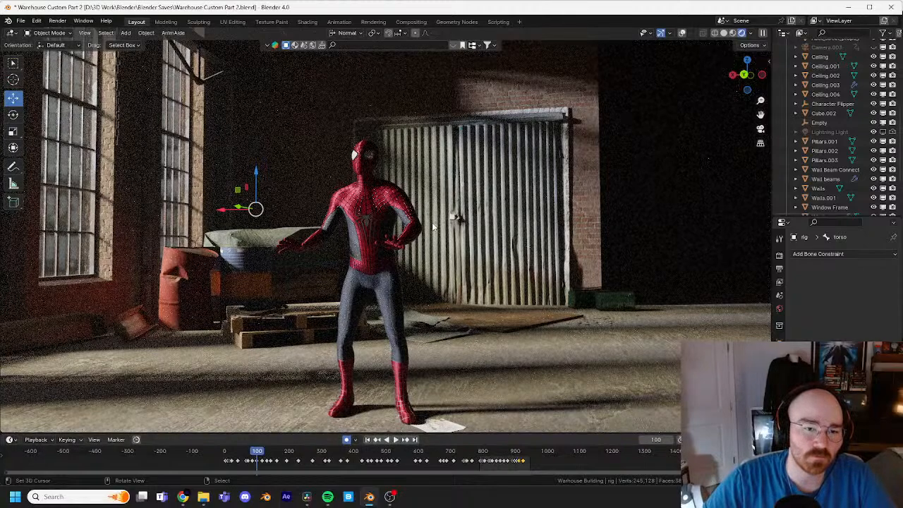
scroll(433, 219, "down", 3)
mouse_move(434, 218)
middle_mouse_down()
mouse_move(354, 232)
mouse_move(445, 221)
middle_mouse_up()
scroll(426, 229, "up", 2)
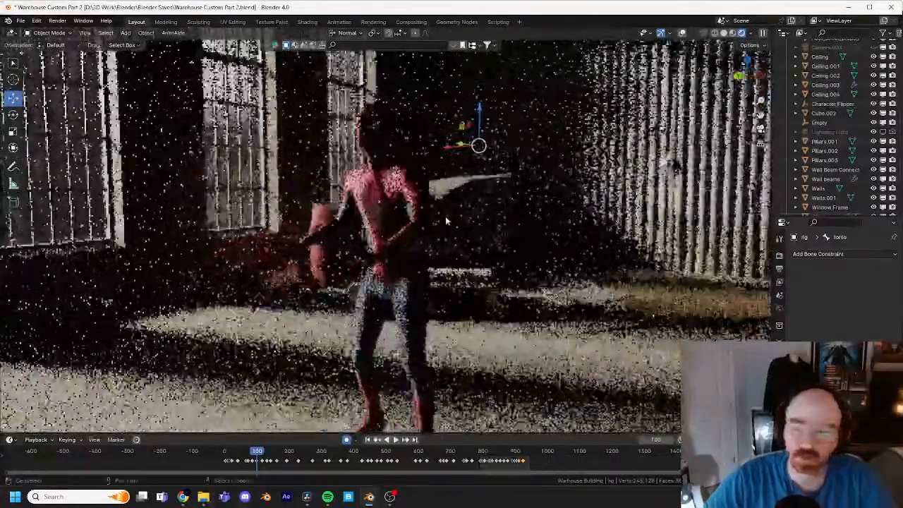
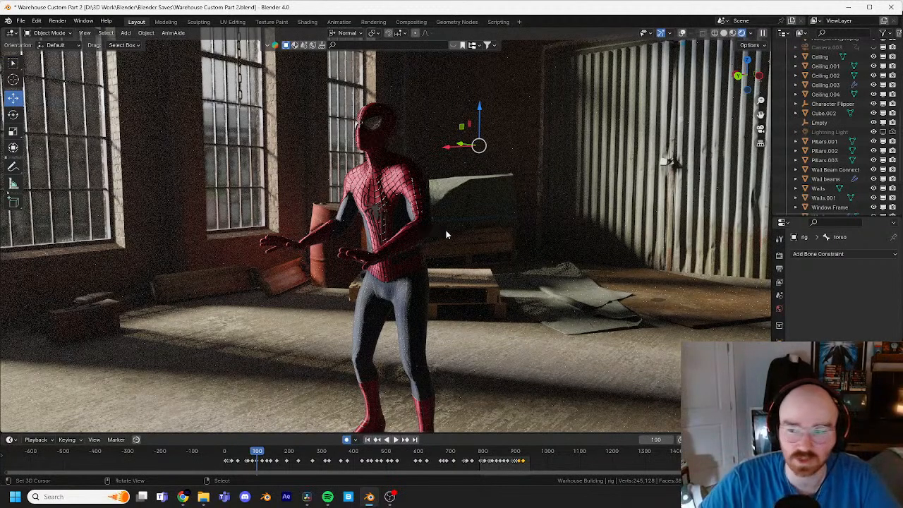
Step: Switch the viewport to Solid shading and close the Spider Man Still for CG Push in v2.png reference image
middle_click_drag(463, 233, 385, 252)
key("z")
left_click(566, 229)
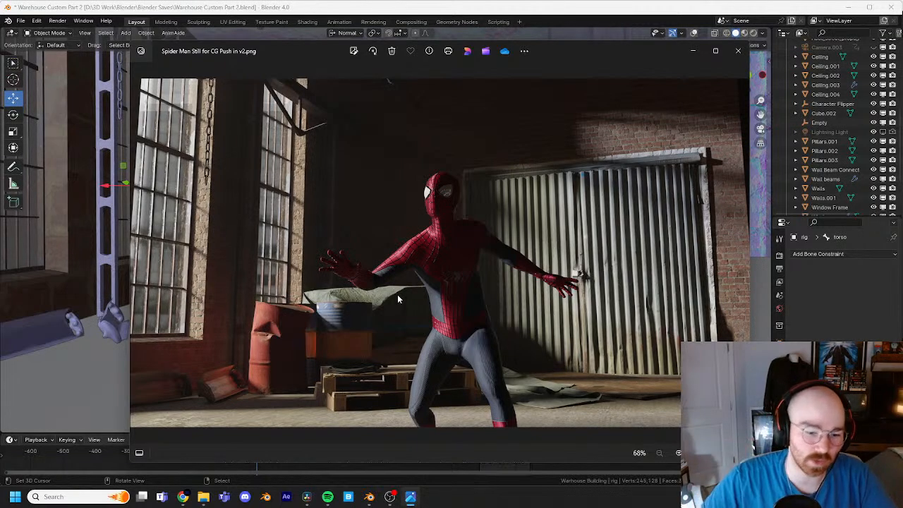
left_click(739, 51)
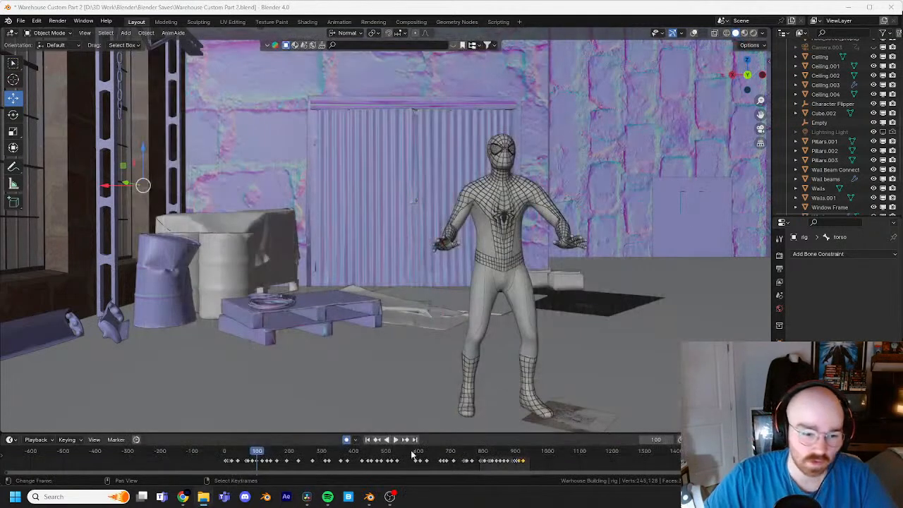
Step: Switch to DaVinci Resolve, open clip 04 of Timeline 3 and hide the clip thumbnails
left_click(306, 497)
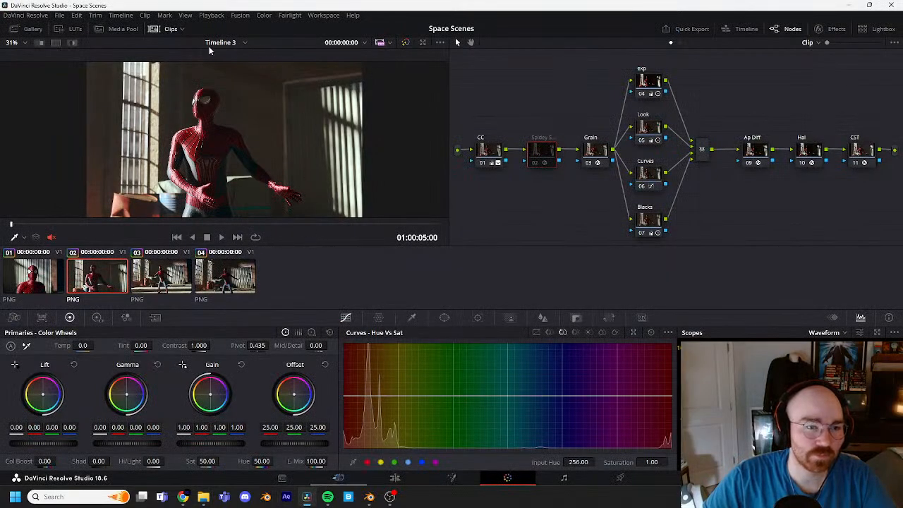
left_click(224, 275)
left_click(168, 29)
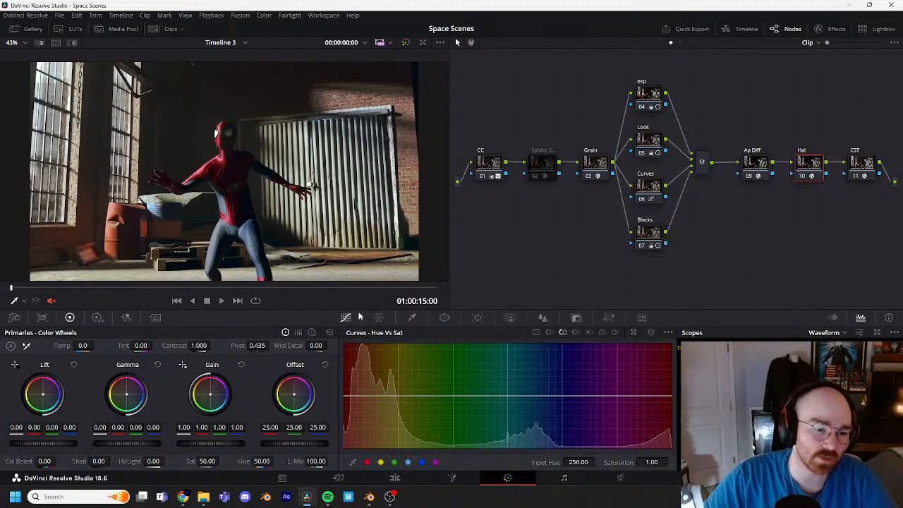
Step: Step back through the graded Spider-Man stills to clip 01, and return to clip 03
left_click(175, 301)
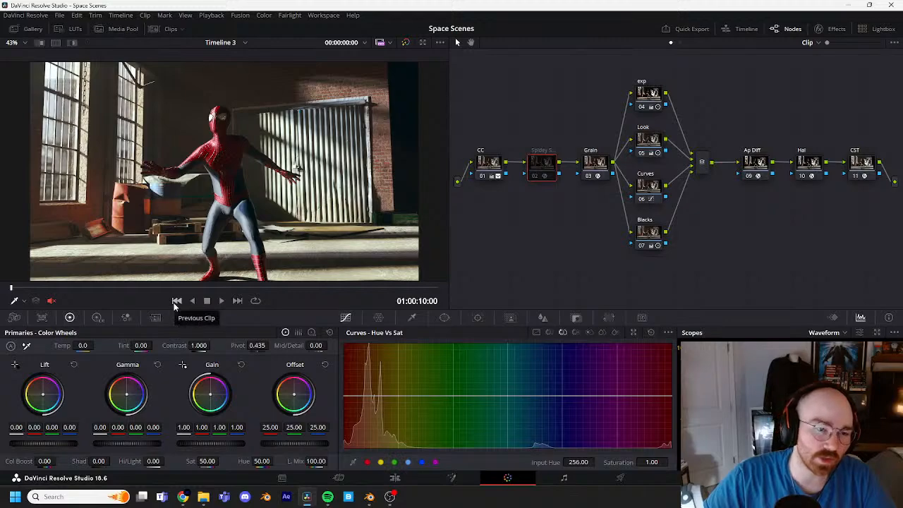
left_click(177, 301)
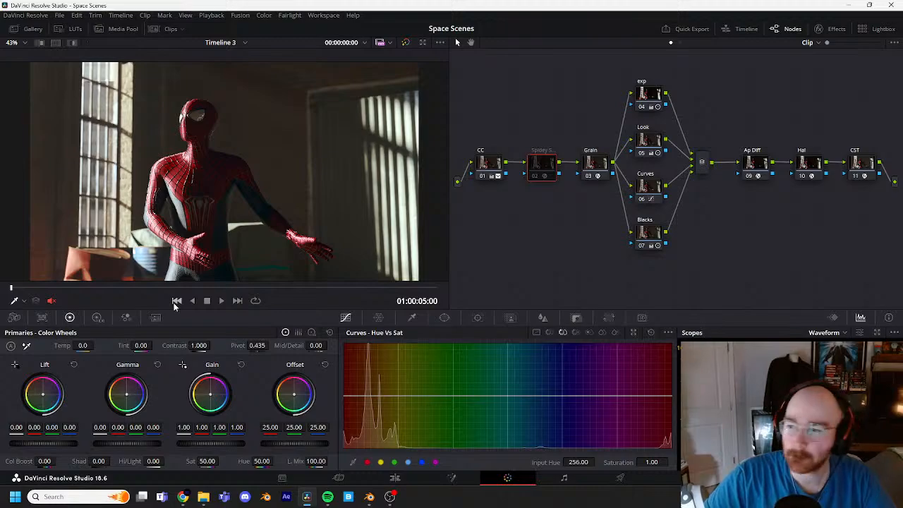
left_click(176, 300)
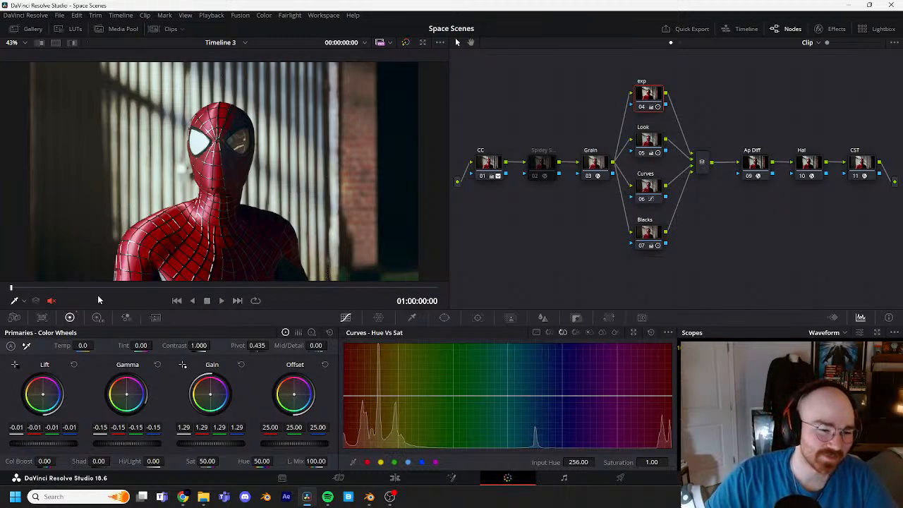
left_click(237, 301)
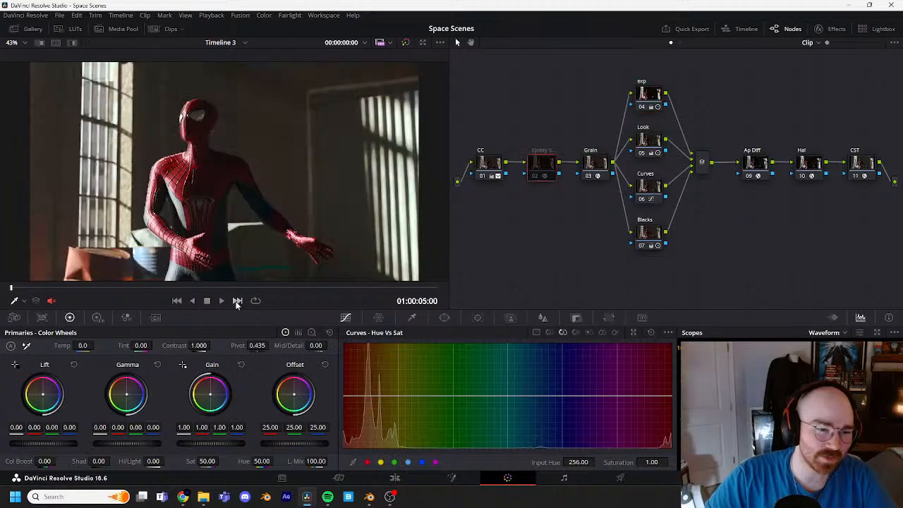
left_click(237, 302)
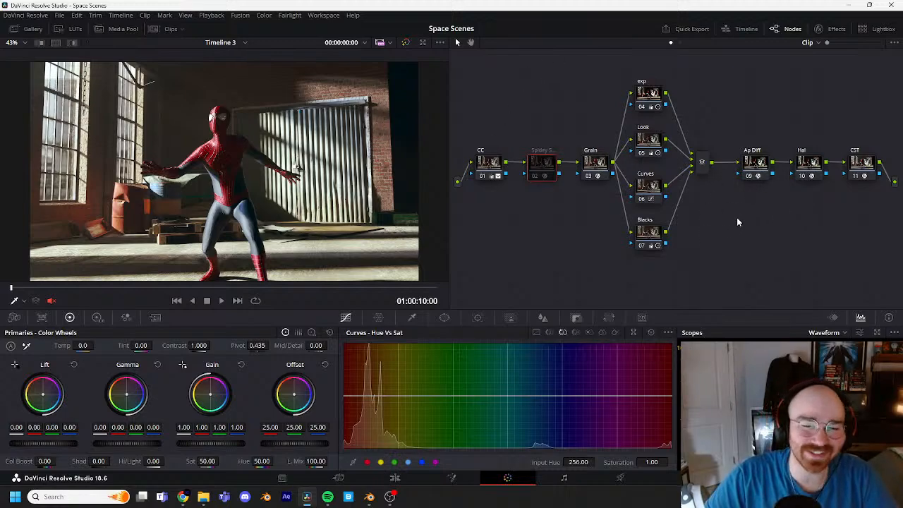
Step: Select all nodes in clip 03's node graph and disable them to expose the ungraded render
left_click_drag(877, 253, 474, 97)
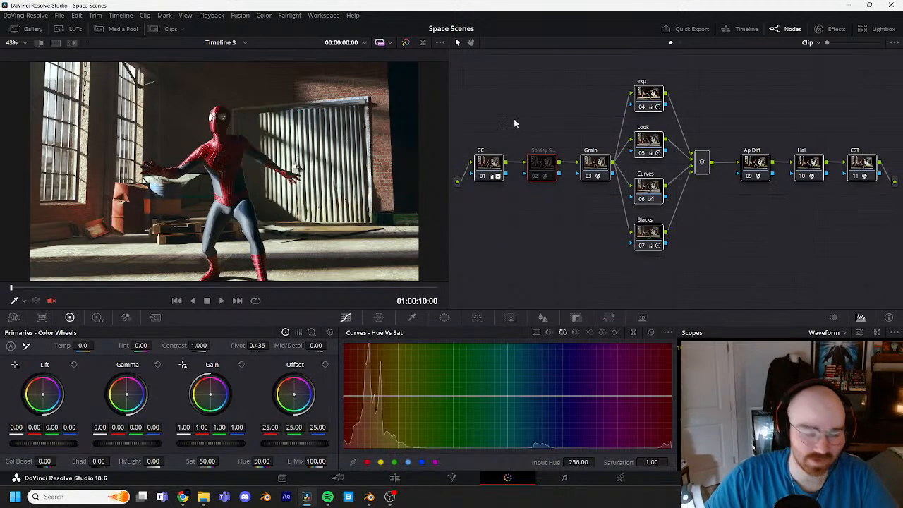
key("ctrl+d")
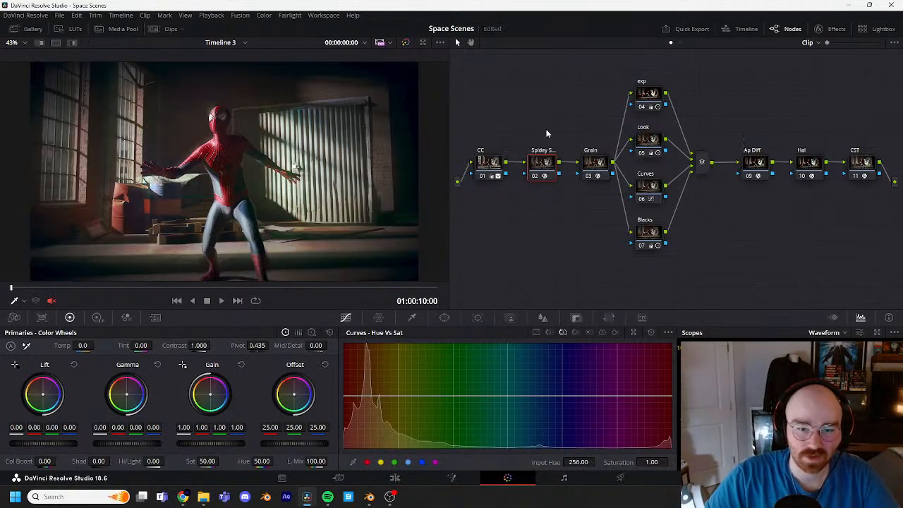
key("ctrl+d")
left_click_drag(820, 238, 487, 91)
key("ctrl+d")
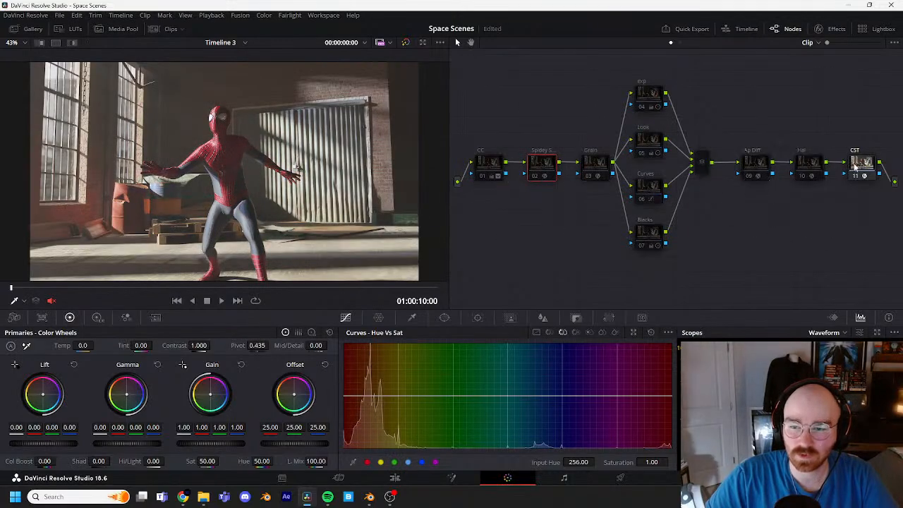
Step: Enable the CC node and turn off the CST node
left_click(498, 166)
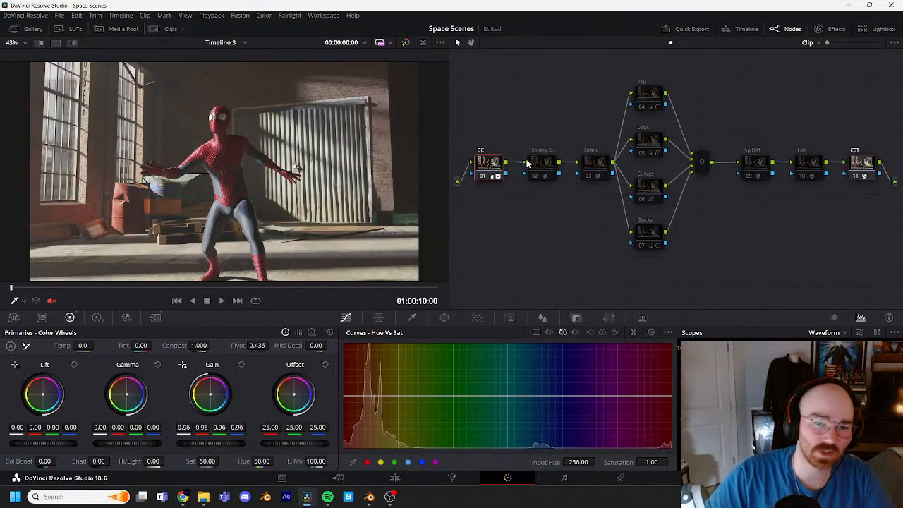
left_click(871, 164)
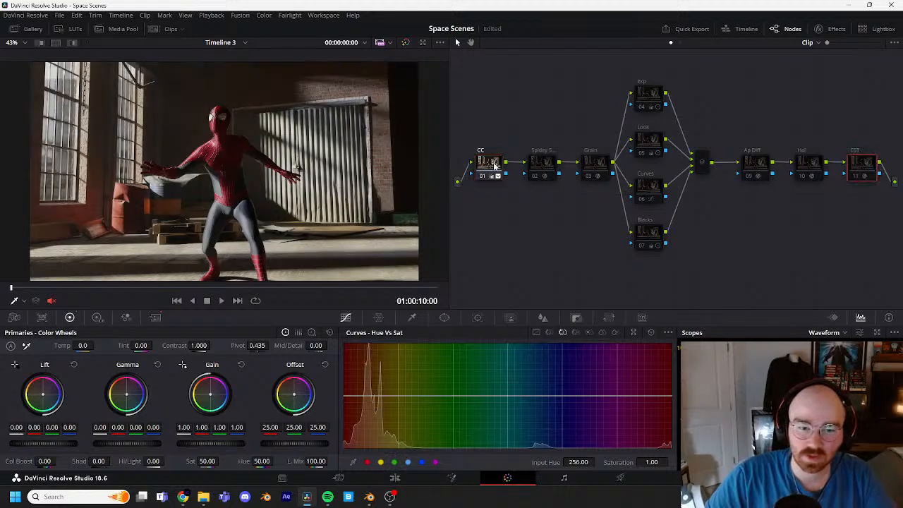
left_click(495, 167)
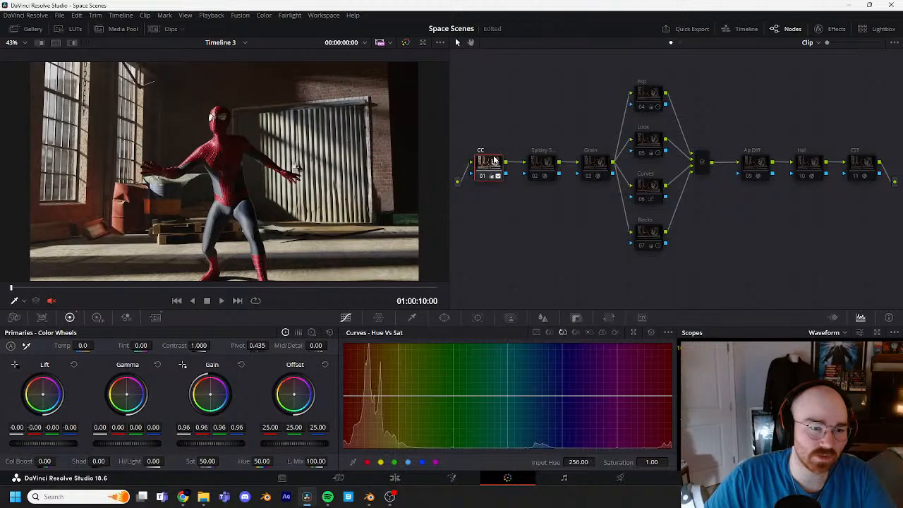
Step: Toggle the Spidey node 02 on and off to compare its effect, and enable the Grain node
left_click(538, 168)
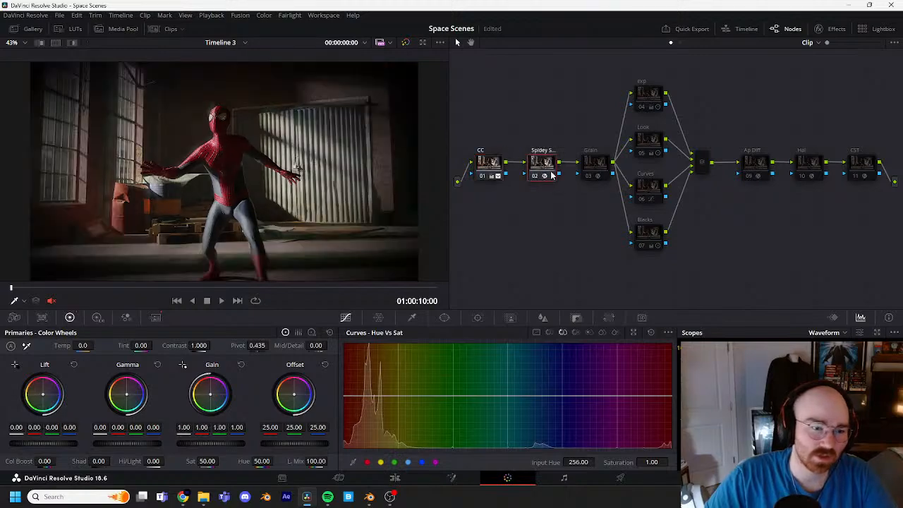
key("ctrl+d")
key("ctrl+d")
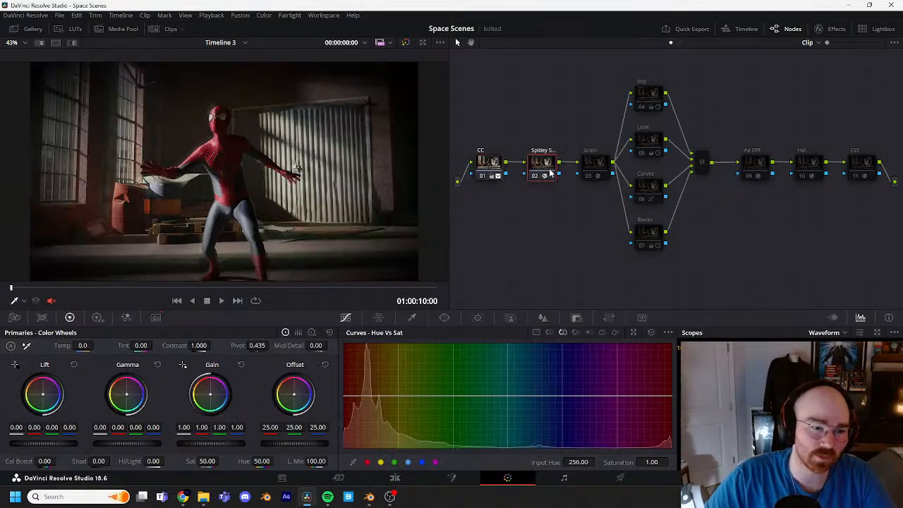
key("ctrl+d")
left_click(594, 168)
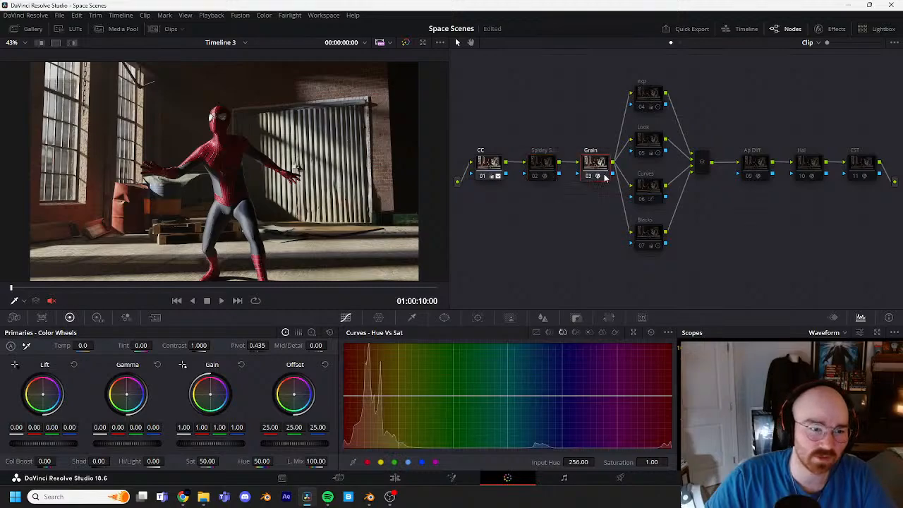
left_click(651, 97)
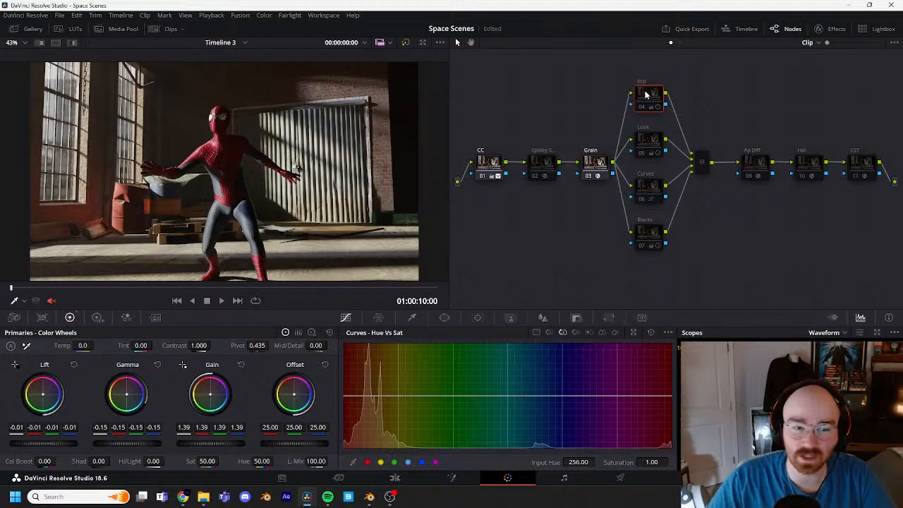
key("ctrl+d")
left_click(659, 142)
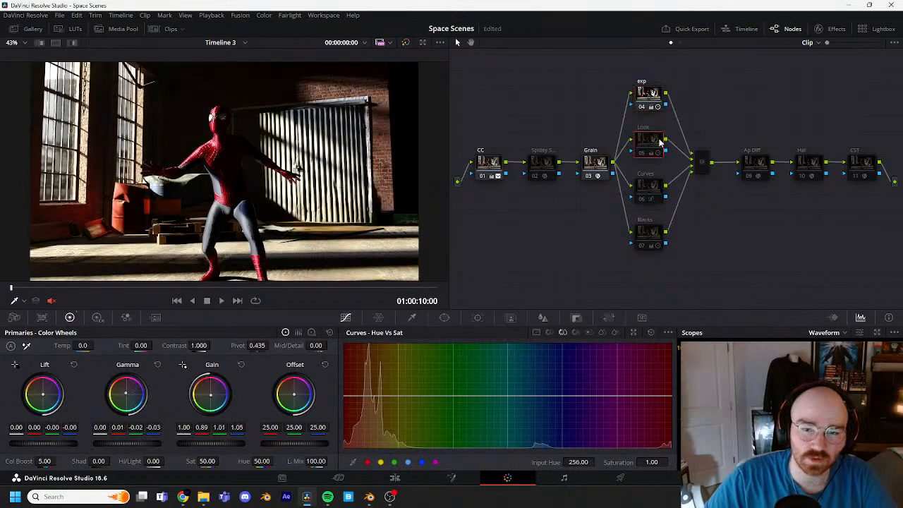
key("ctrl+d")
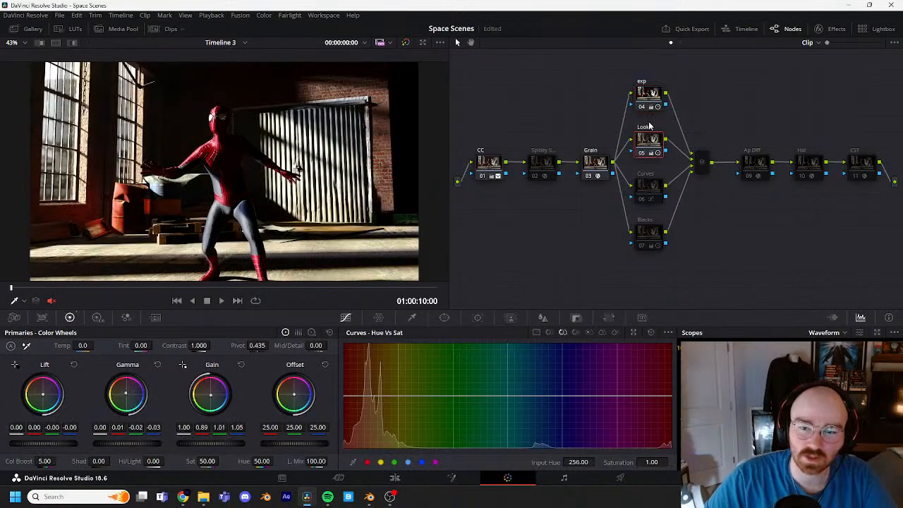
key("ctrl+d")
left_click(652, 95)
key("ctrl+d")
Step: Enable the CST node and the four parallel nodes exp, Look, Curves and Blacks
left_click(860, 166)
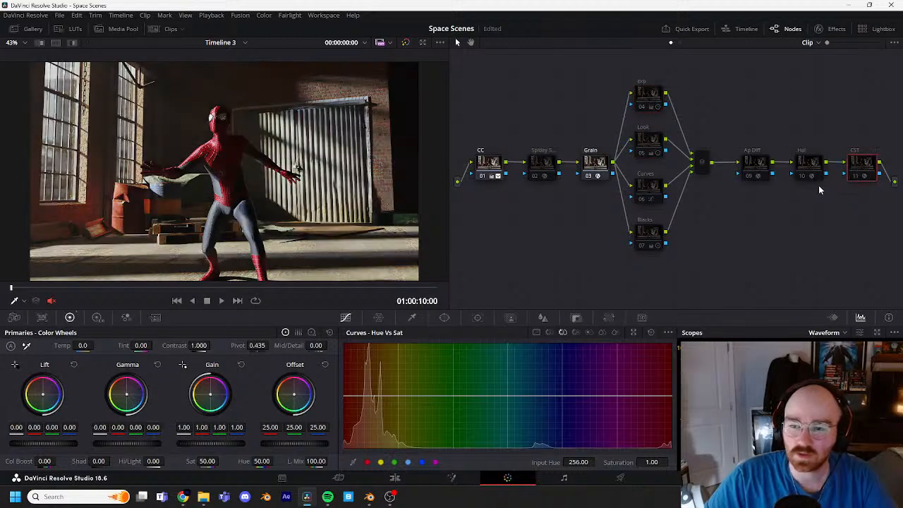
key("ctrl+d")
left_click(648, 95)
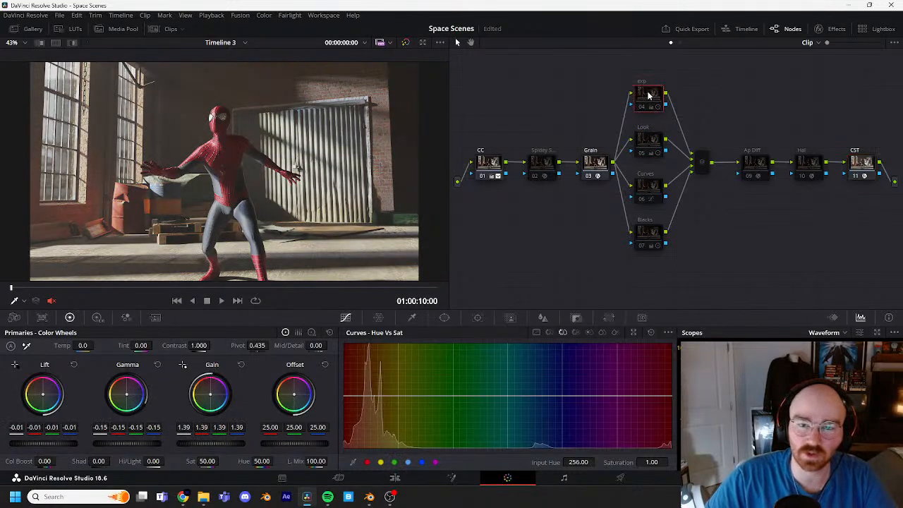
key("ctrl+d")
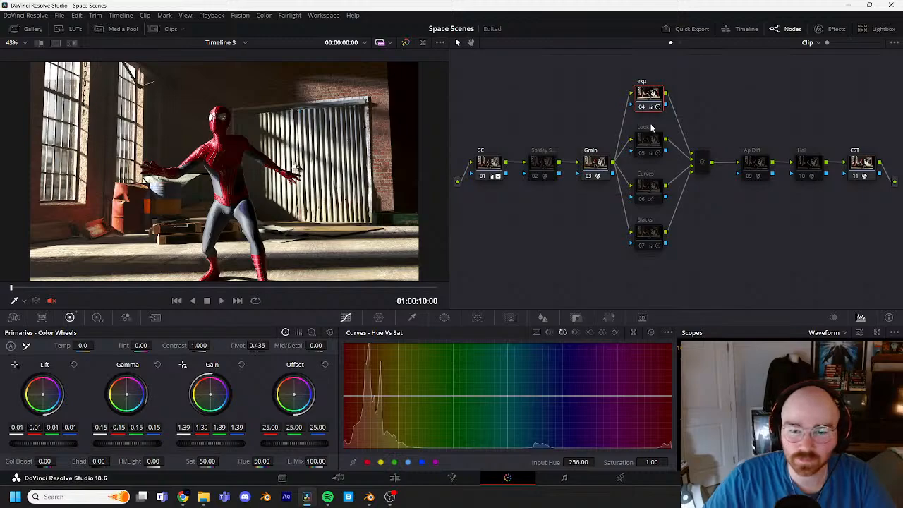
left_click(652, 140)
key("ctrl+d")
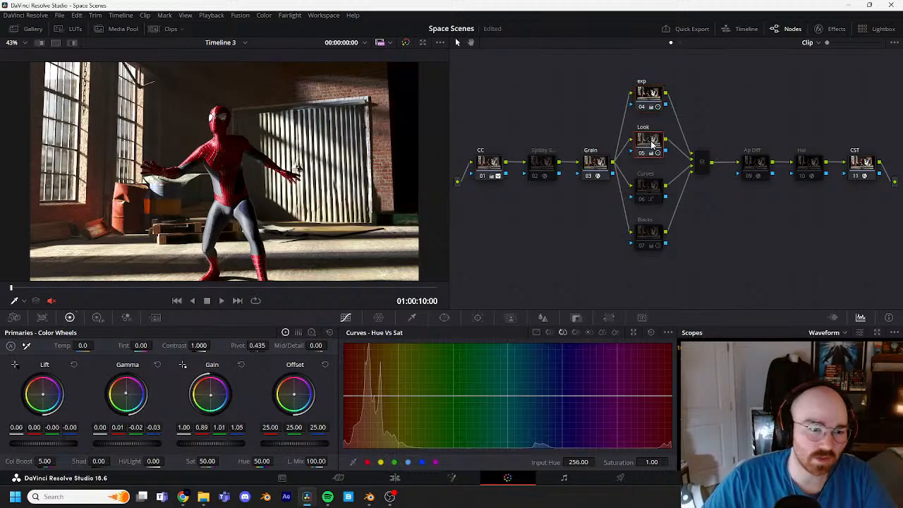
left_click(650, 188)
key("ctrl+d")
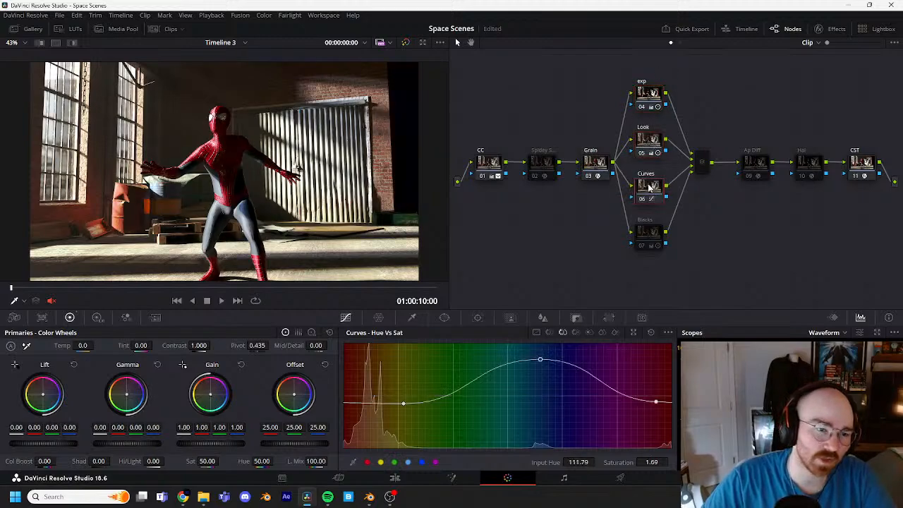
left_click(655, 233)
key("ctrl+d")
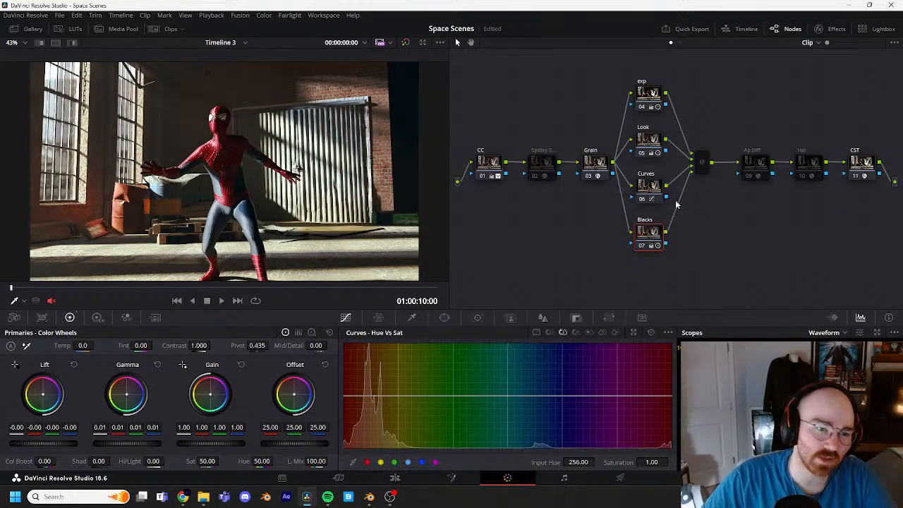
Step: Enable the Ap Diff and Hal nodes, and compare the image with the whole grade bypassed and active
left_click(748, 172)
key("ctrl+d")
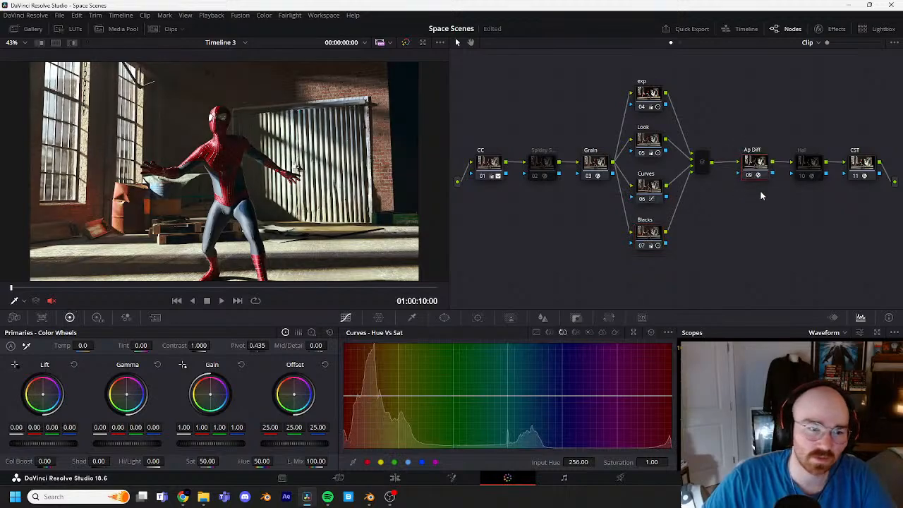
left_click(817, 166)
key("ctrl+d")
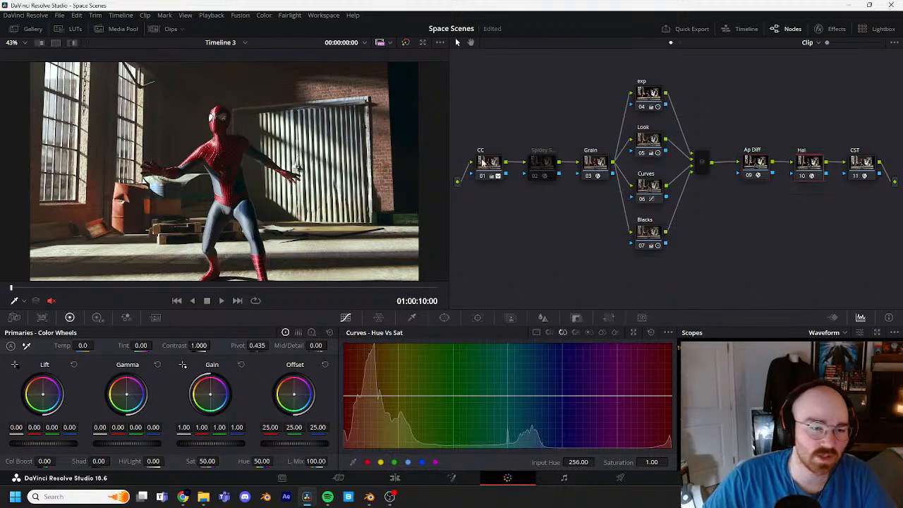
left_click(406, 44)
left_click(406, 44)
left_click(405, 43)
left_click(406, 43)
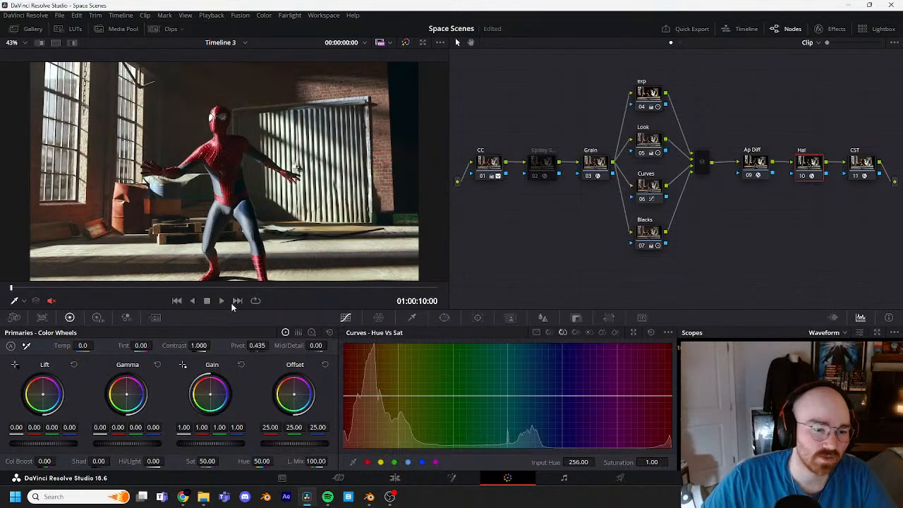
Step: Review the graded image of clip 04, and go back to clip 02
left_click(236, 301)
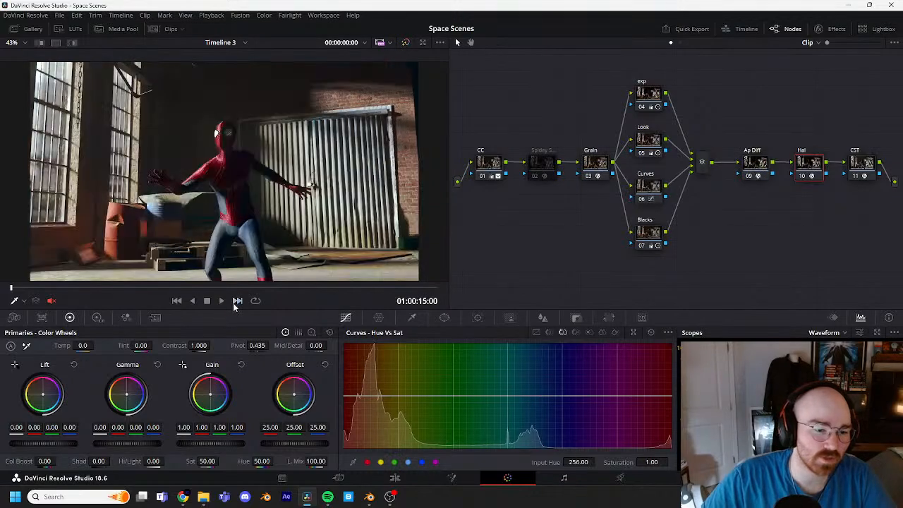
left_click(177, 301)
left_click(177, 301)
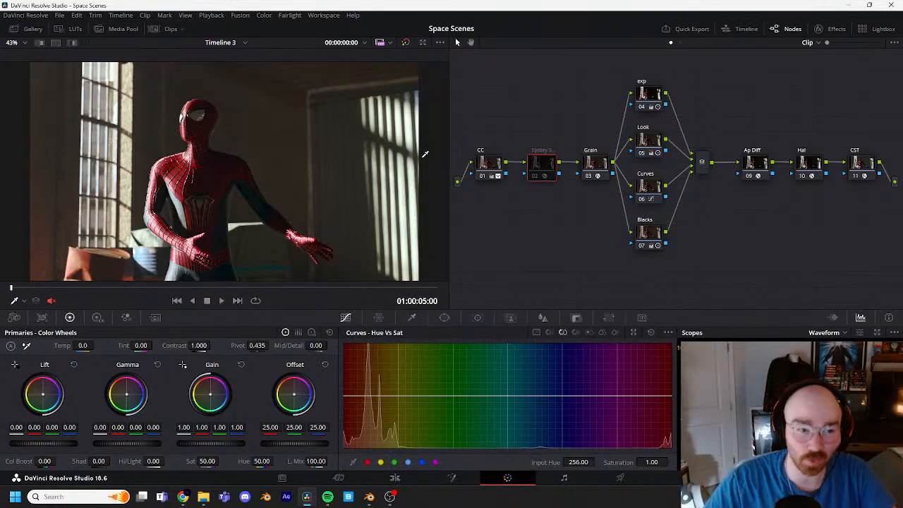
Step: Return to Blender and scrub the timeline to frames 883 and 12 to view the character's poses across the warehouse
left_click(852, 6)
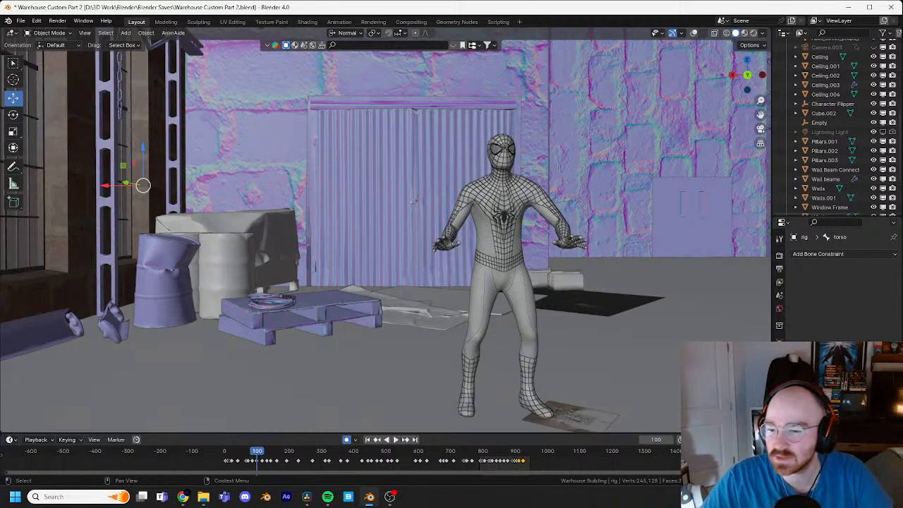
middle_click_drag(586, 253, 551, 303)
left_click_drag(507, 458, 510, 455)
middle_click_drag(547, 240, 468, 256, "shift")
middle_click_drag(635, 169, 464, 246, "shift")
middle_click_drag(565, 185, 497, 209, "shift")
scroll(484, 222, "down", 2)
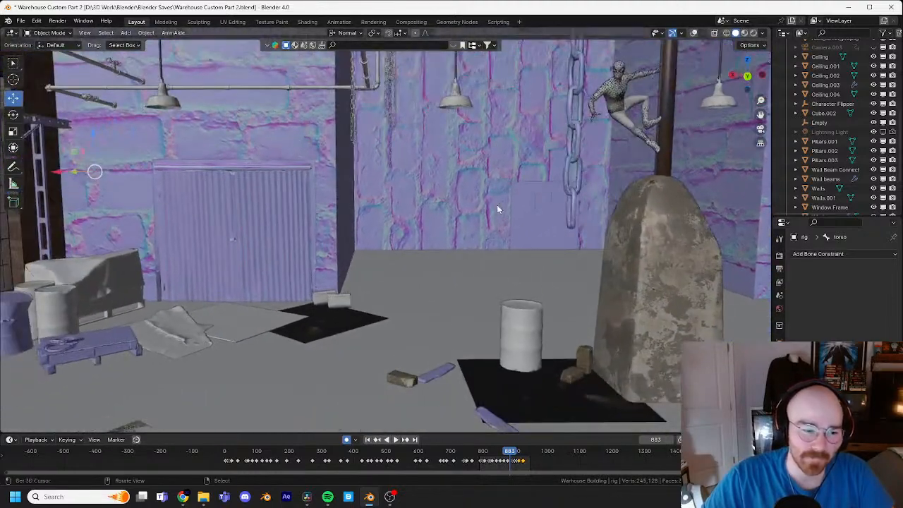
left_click_drag(295, 460, 228, 459)
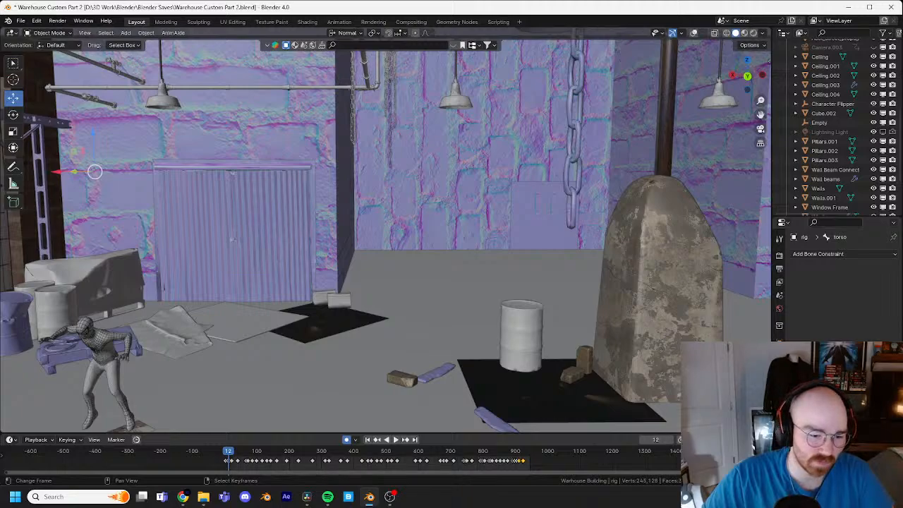
Step: Play the animation and view the character's poses in the warehouse from several angles
middle_click_drag(586, 398, 506, 237, "shift")
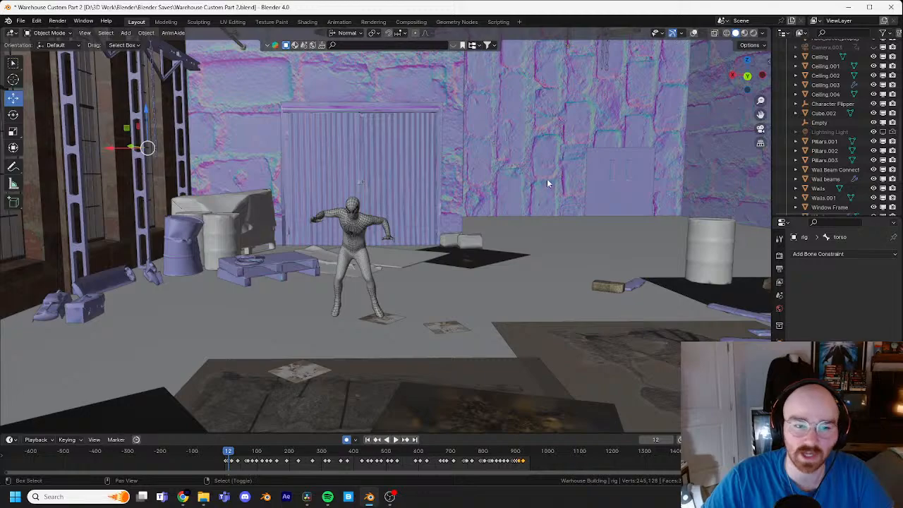
scroll(547, 184, "down", 4)
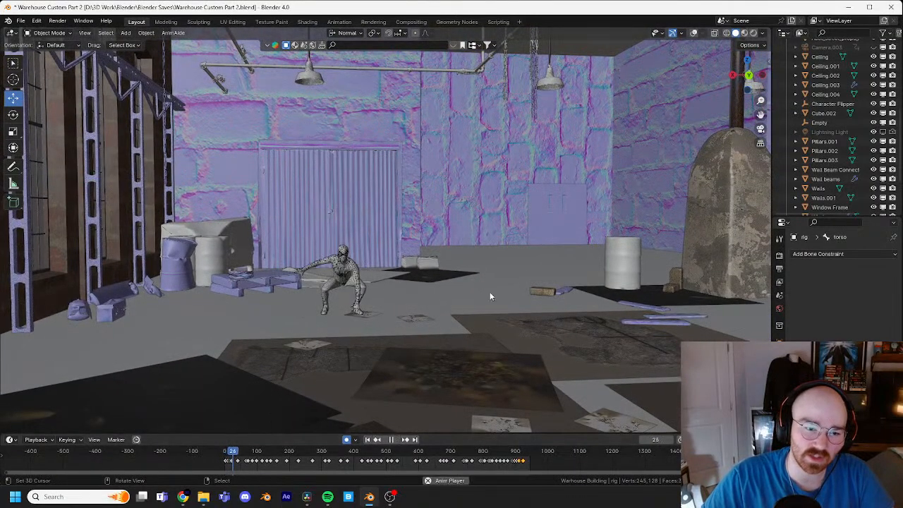
middle_click_drag(489, 292, 557, 234, "shift")
scroll(525, 245, "up", 3)
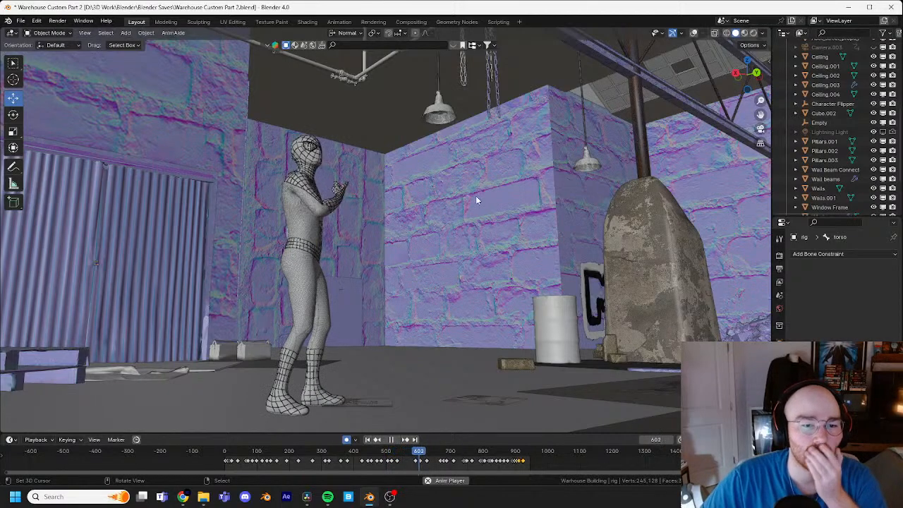
key("space")
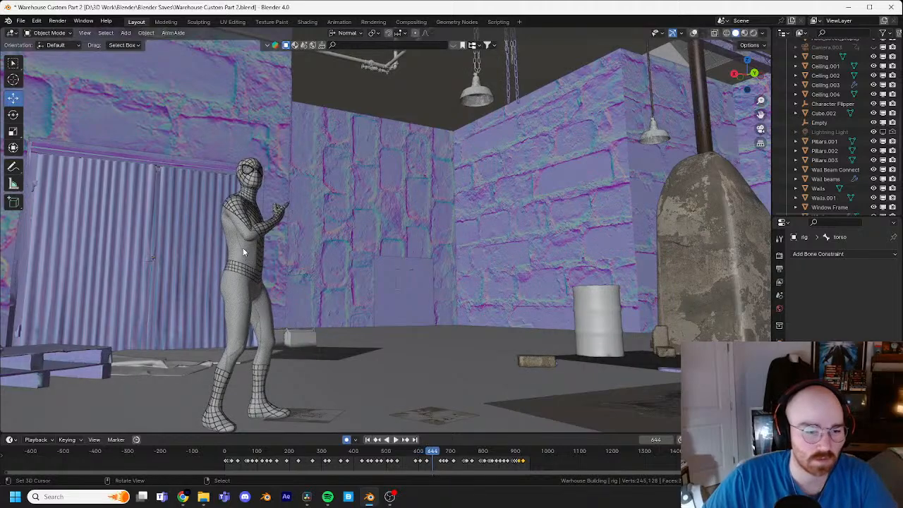
Step: Select the character's body, center the viewport on it with overlays temporarily shown, and resume playback with overlays hidden
left_click(243, 248)
left_click(694, 34)
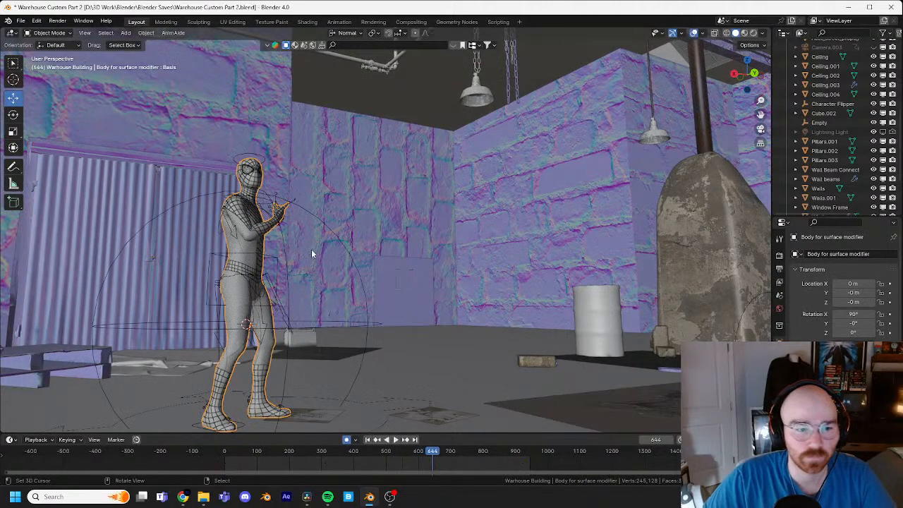
key("KP_Decimal")
middle_click_drag(626, 130, 575, 137)
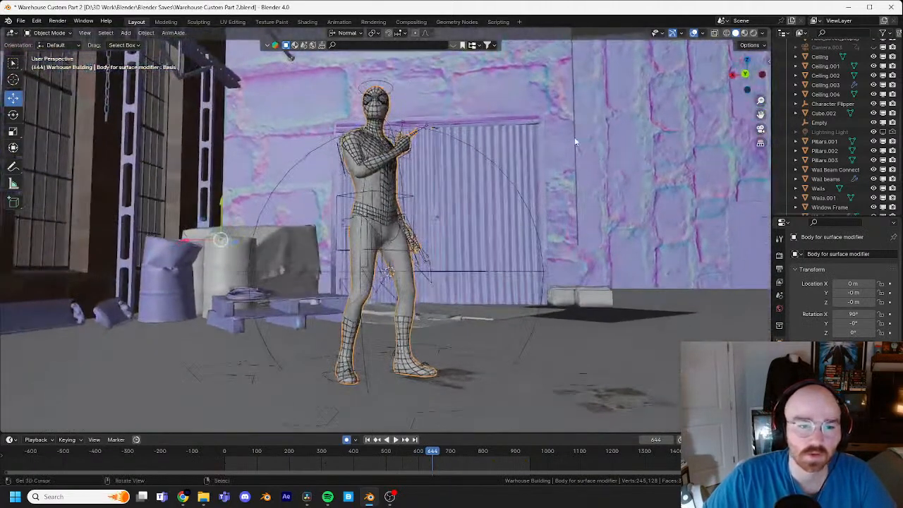
left_click(695, 34)
key("space")
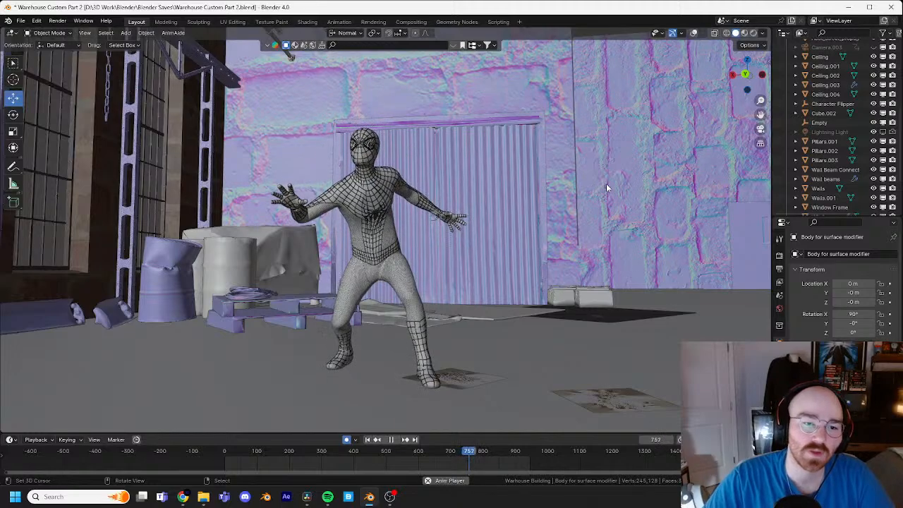
middle_click_drag(633, 175, 497, 185)
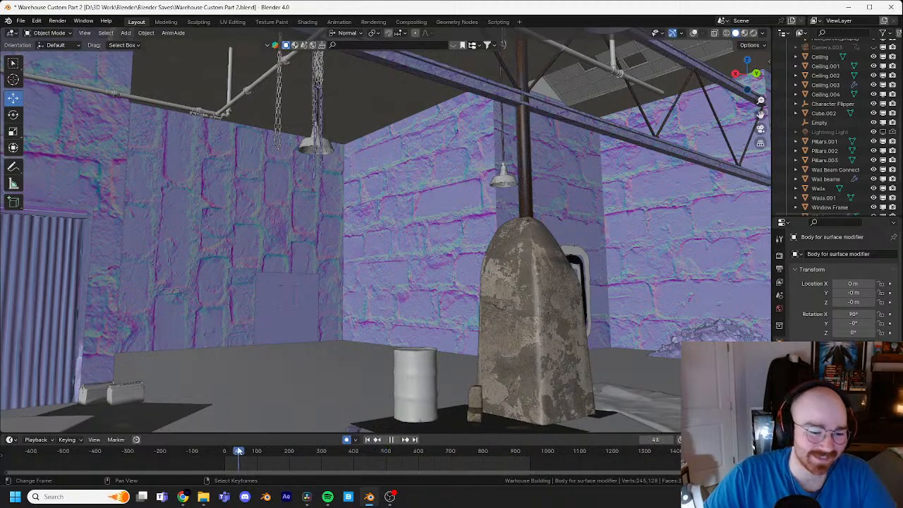
Step: Rewind to the start of the timeline and replay the pose sequence while viewing the character from different angles
key("space")
left_click(236, 450)
middle_click_drag(339, 291, 441, 244, "shift")
scroll(347, 290, "down", 1)
middle_click_drag(286, 416, 368, 373, "shift")
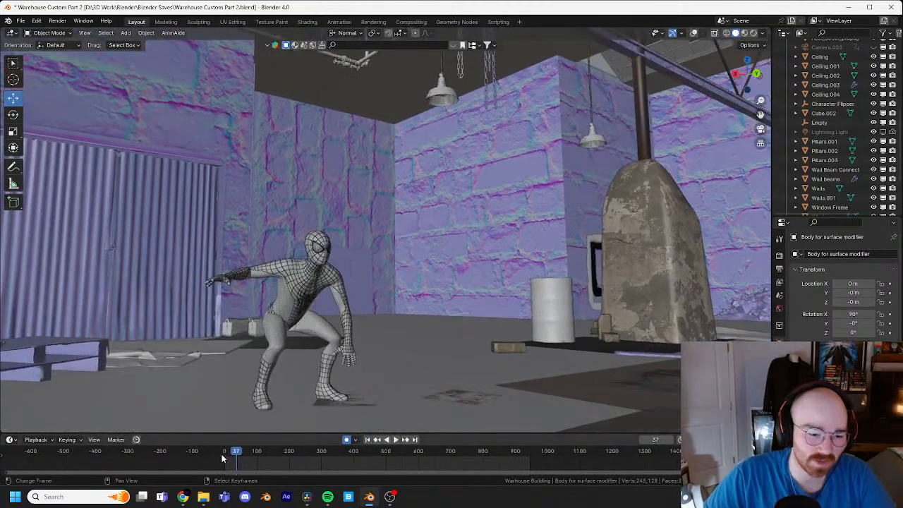
left_click_drag(233, 455, 223, 452)
key("space")
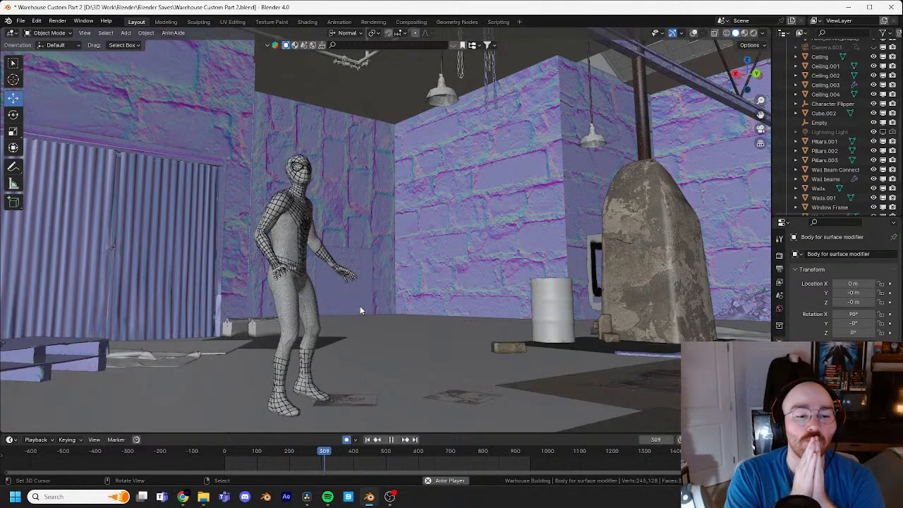
middle_click_drag(360, 310, 302, 314)
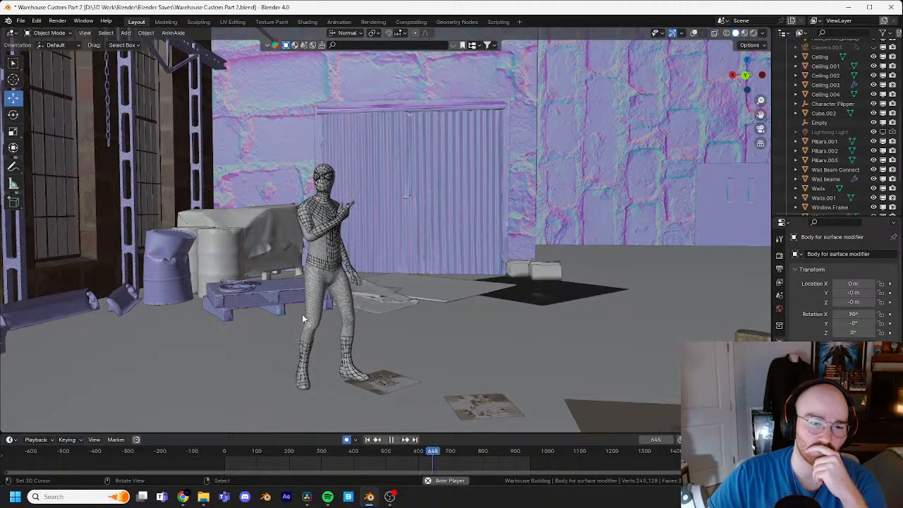
middle_click_drag(302, 314, 356, 227)
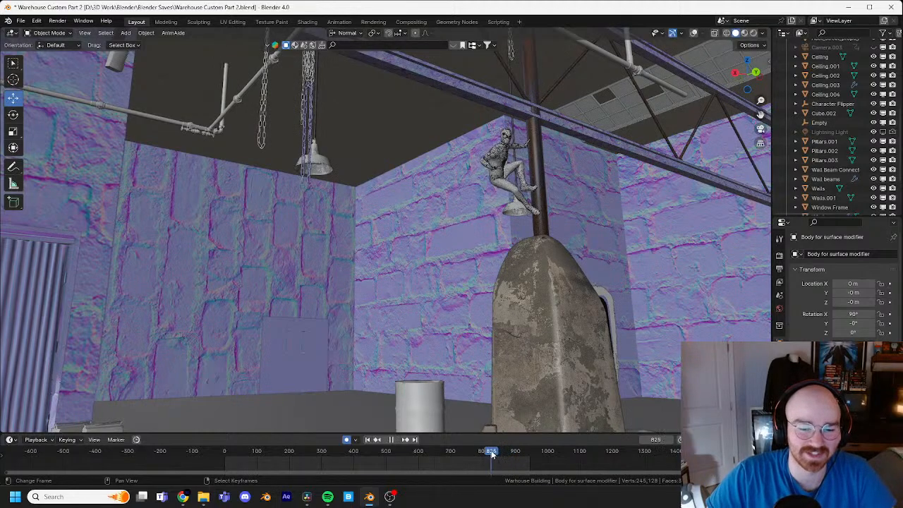
Step: Scrub the timeline to frame 835 to view the character's pose on the furnace pipe
left_click_drag(492, 454, 484, 451)
middle_click_drag(242, 330, 522, 338)
left_click_drag(483, 455, 495, 451)
middle_click_drag(636, 188, 541, 223, "shift")
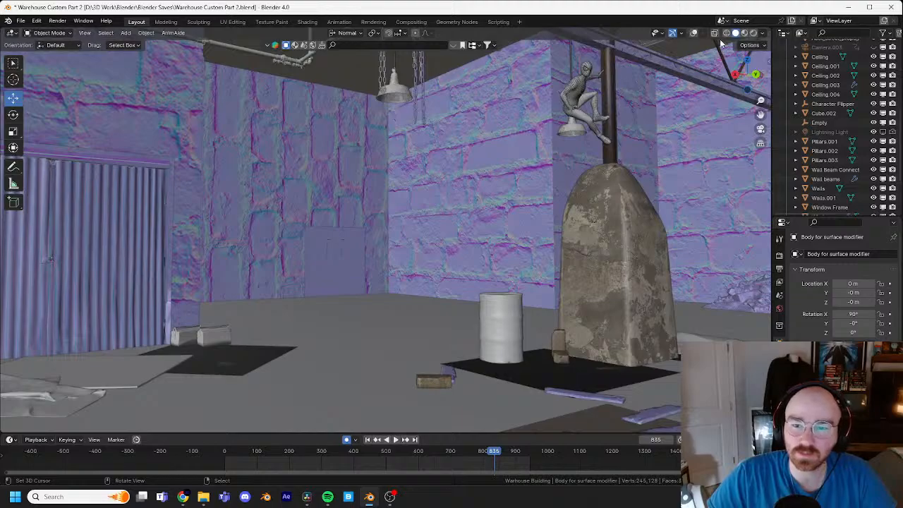
Step: Show the viewport overlays and frame the selected character closely against the pipe
left_click(694, 33)
key("KP_Decimal")
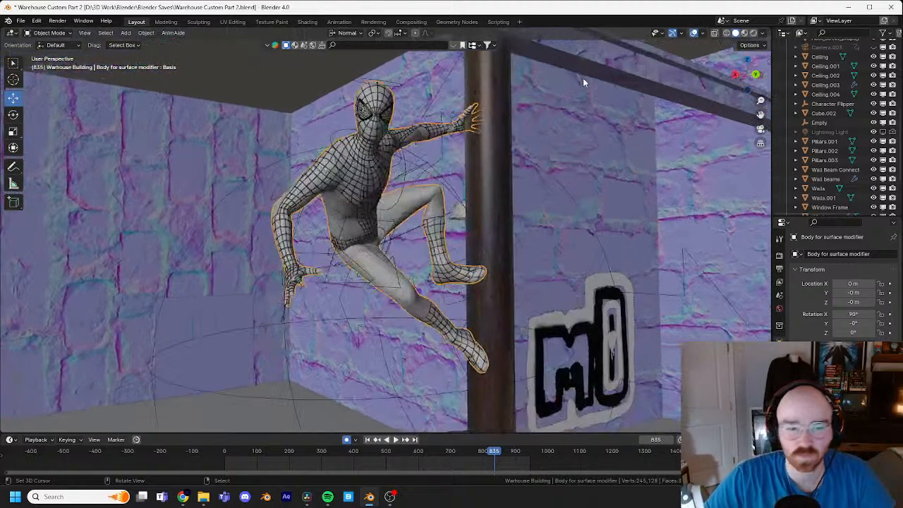
middle_click_drag(560, 113, 494, 139)
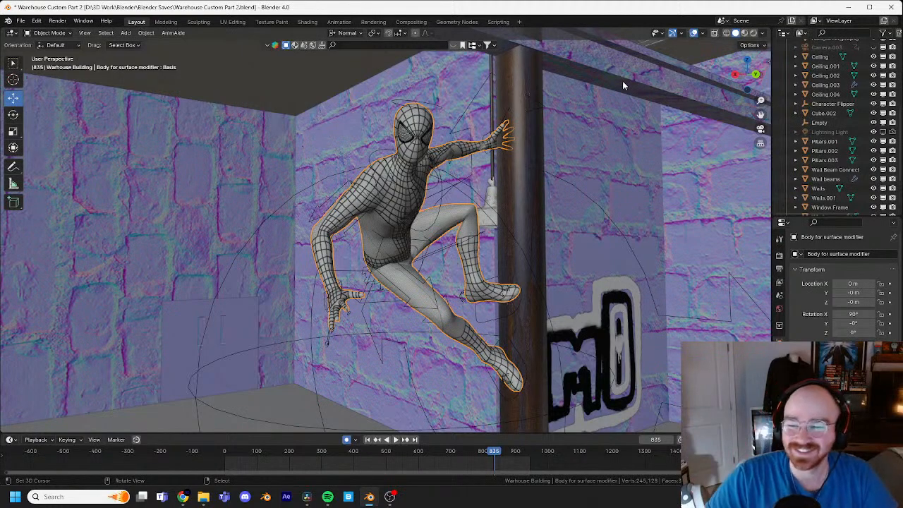
middle_click_drag(565, 144, 647, 118)
middle_click_drag(704, 173, 654, 185)
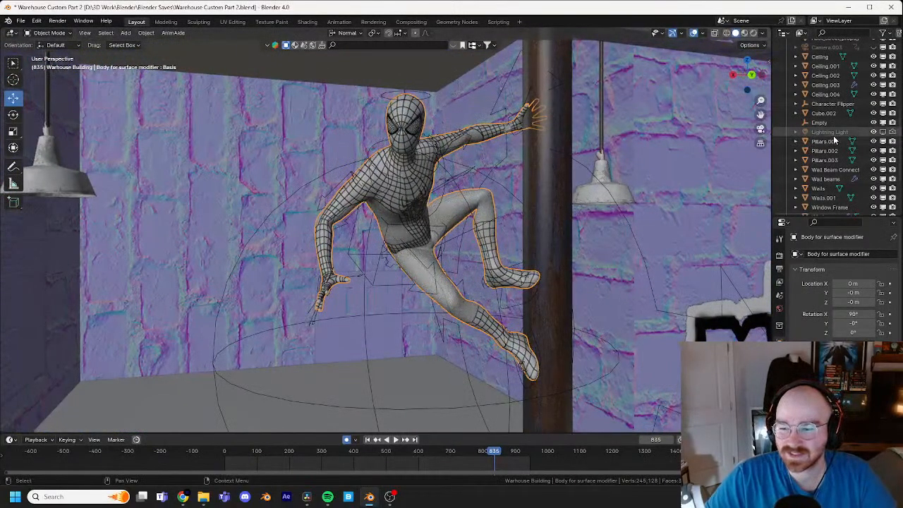
middle_click_drag(600, 150, 565, 144)
Step: Play ahead to frame 915 and put the character rig into Pose Mode
key("space")
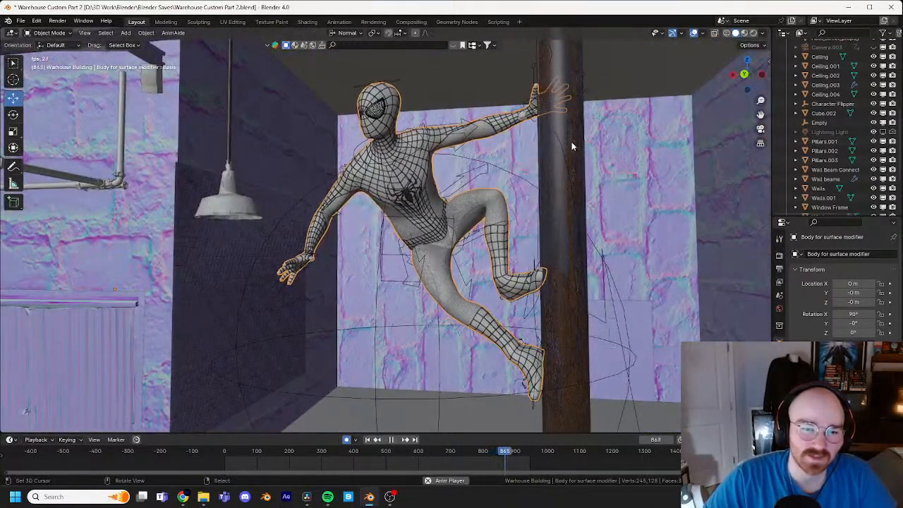
key("space")
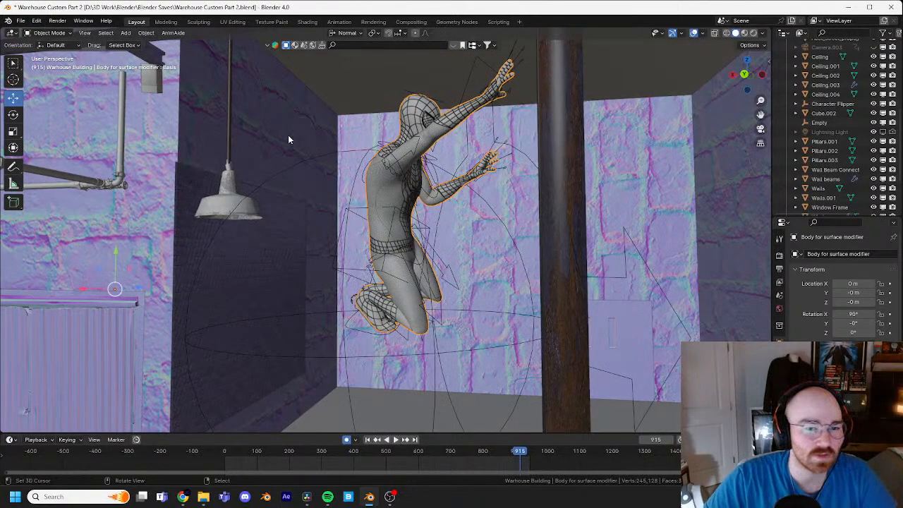
left_click(359, 169)
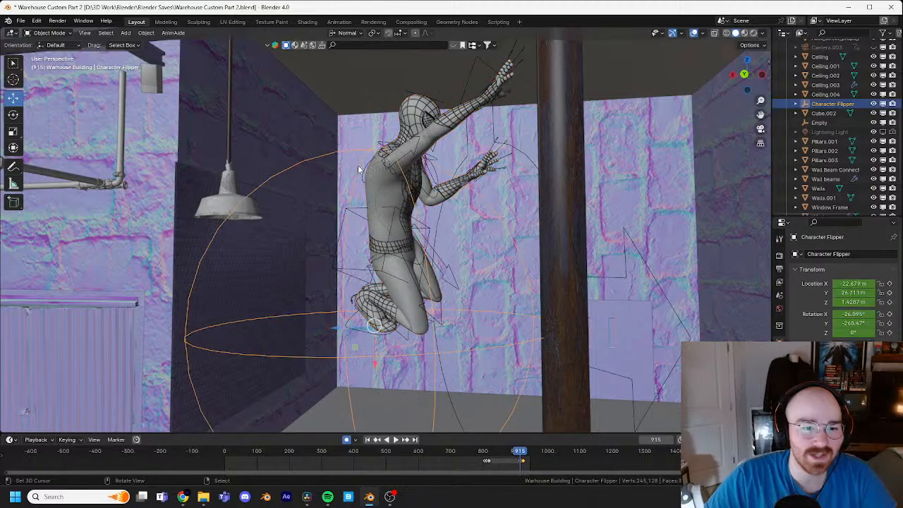
right_click(508, 60)
left_click(49, 64)
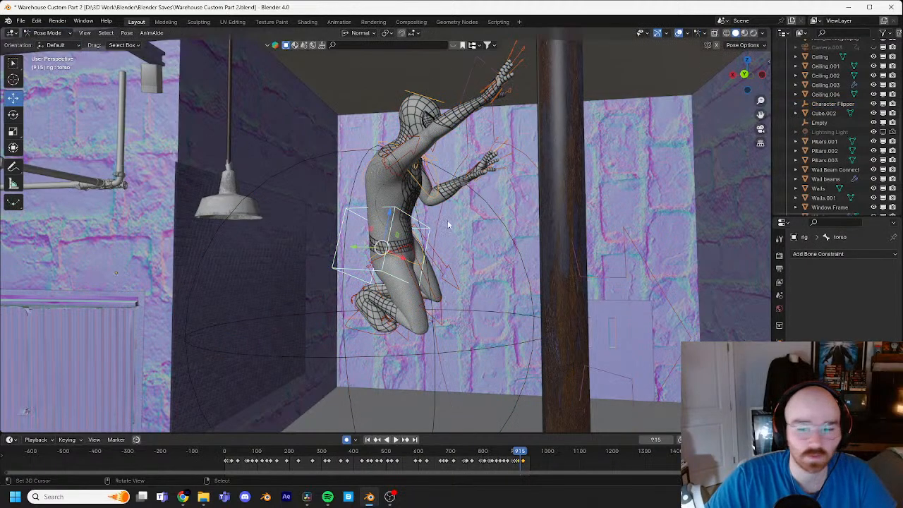
Step: Select the right foot IK control and move it forward toward the pipe
middle_click_drag(454, 223, 426, 261)
right_click(360, 343)
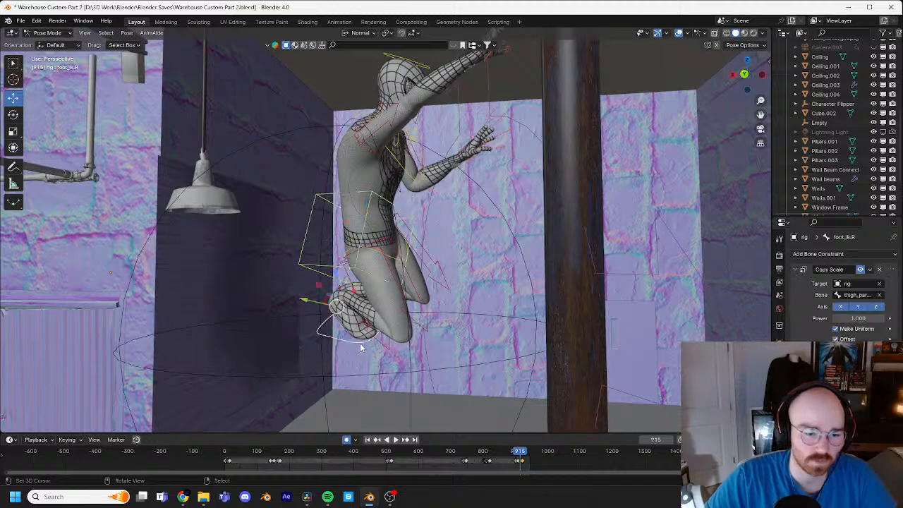
key("g")
left_click(522, 348)
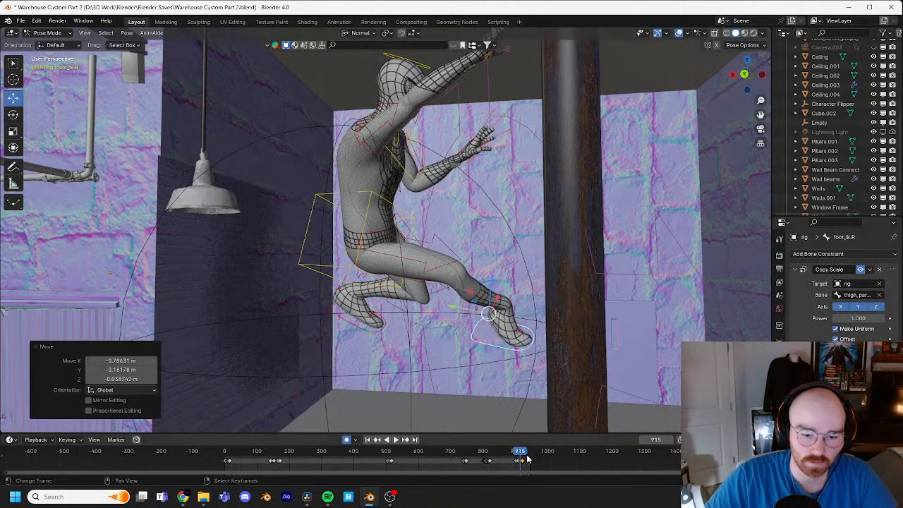
Step: Copy the right foot control's preceding keyframe, paste it at frame 915, and check the motion around that frame
scroll(528, 457, "up", 10)
middle_click_drag(643, 463, 461, 473)
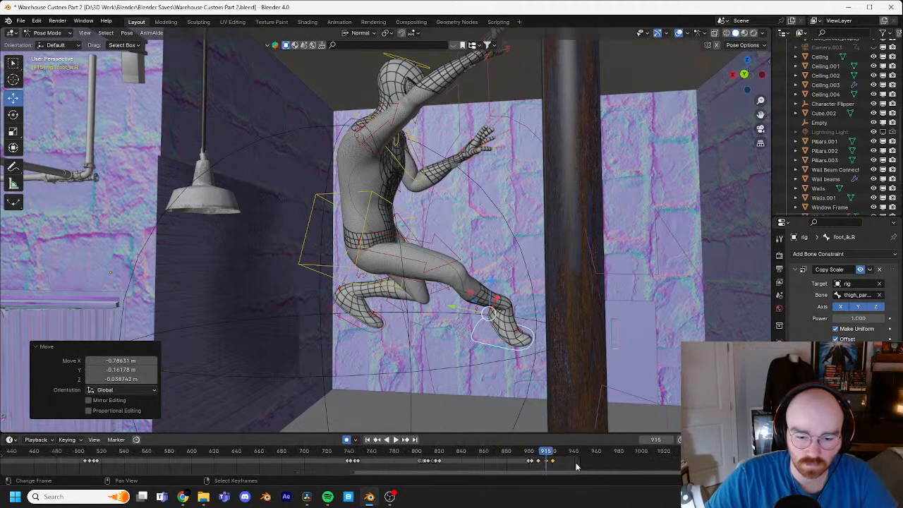
scroll(580, 467, "up", 10)
middle_click_drag(724, 466, 462, 463)
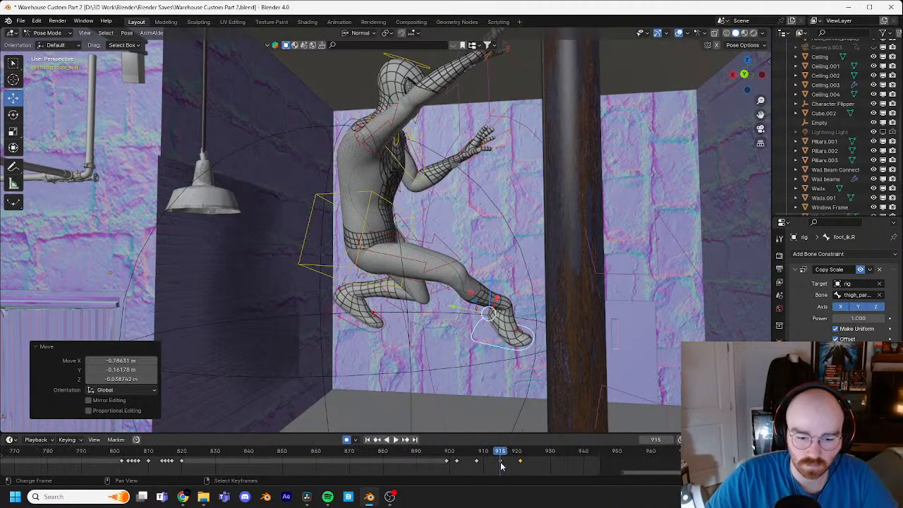
scroll(534, 465, "up", 3)
left_click_drag(532, 455, 507, 466)
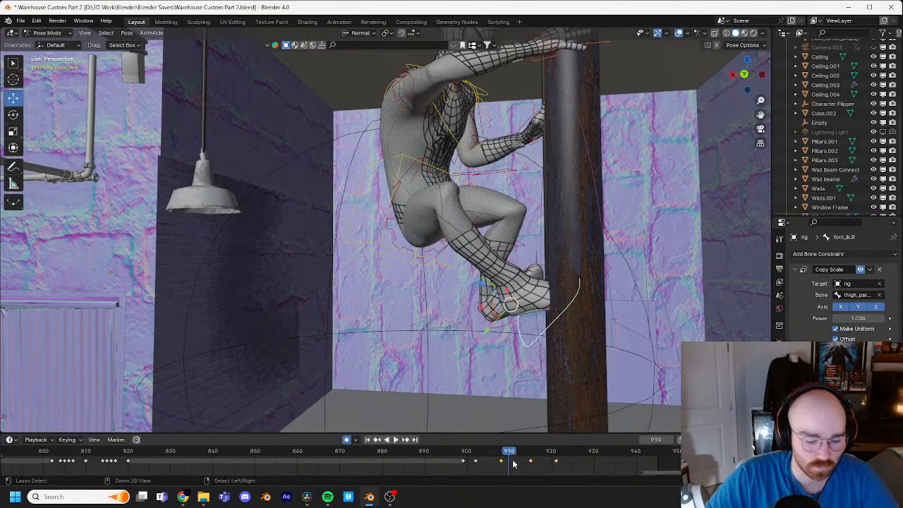
left_click(530, 456)
key("ctrl+v")
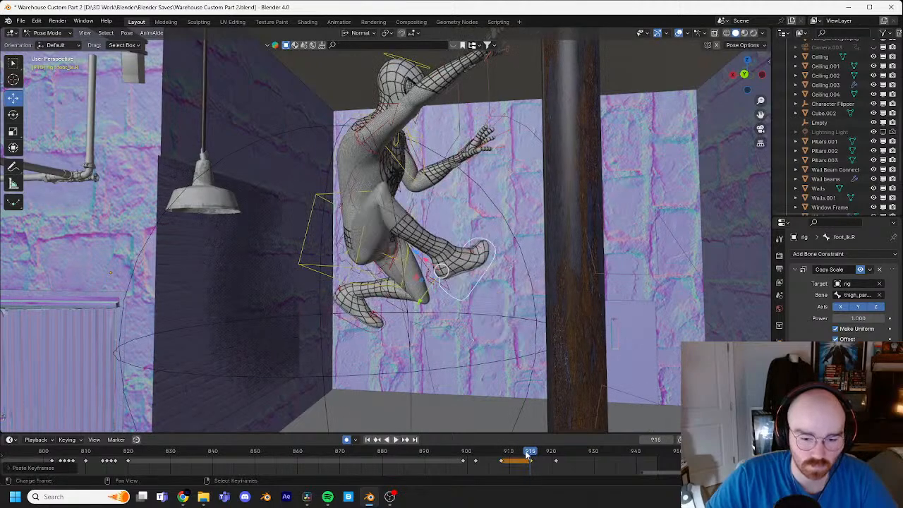
key("space")
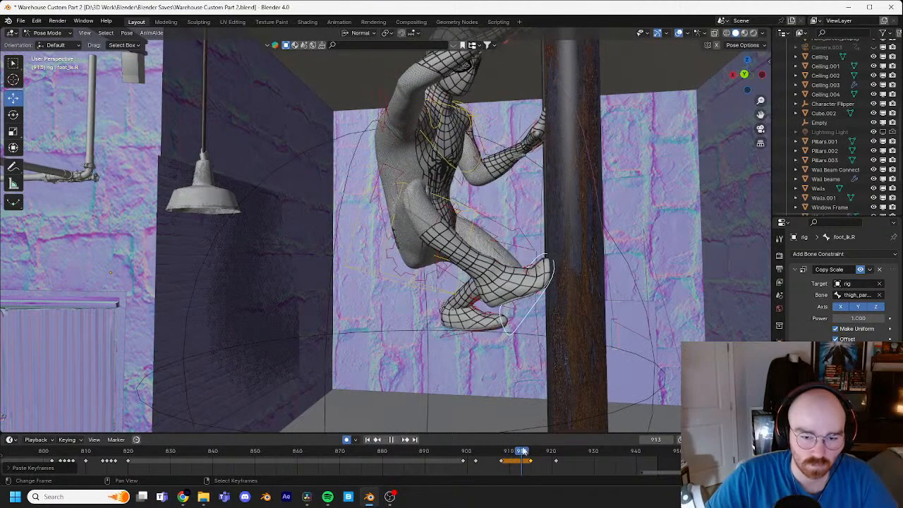
left_click_drag(533, 449, 532, 451)
Step: Move and rotate the right foot control at frame 915 so the foot braces against the pipe
middle_click_drag(524, 345, 605, 284)
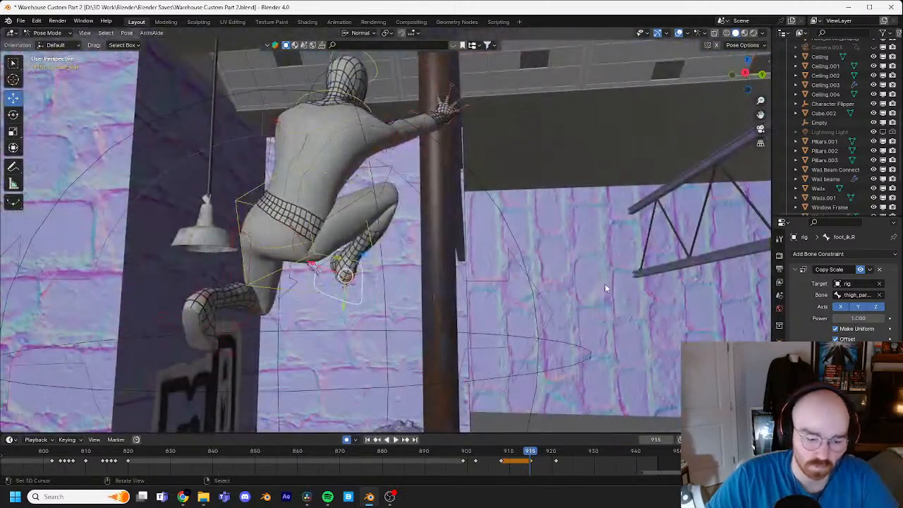
key("g")
left_click(679, 282)
key("r")
key("r")
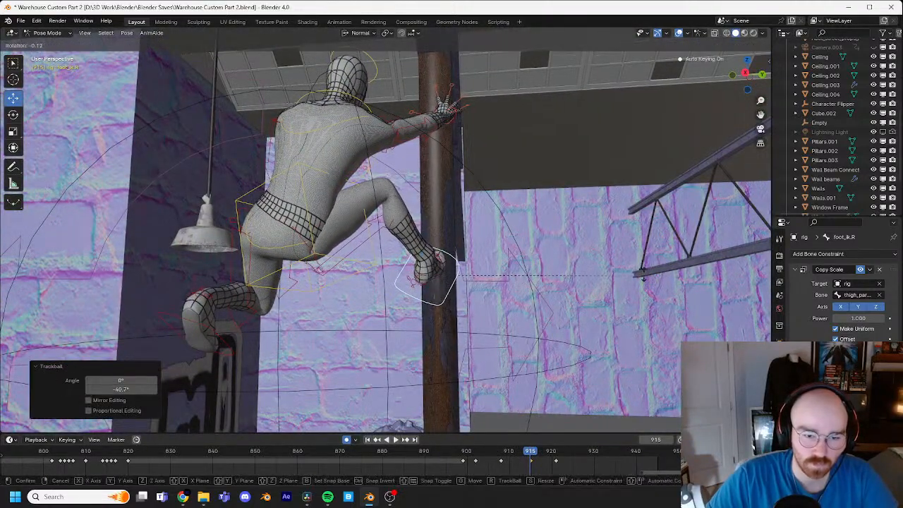
left_click(628, 248)
key("g")
left_click(637, 263)
middle_click_drag(637, 264, 480, 248)
key("g")
left_click(588, 265)
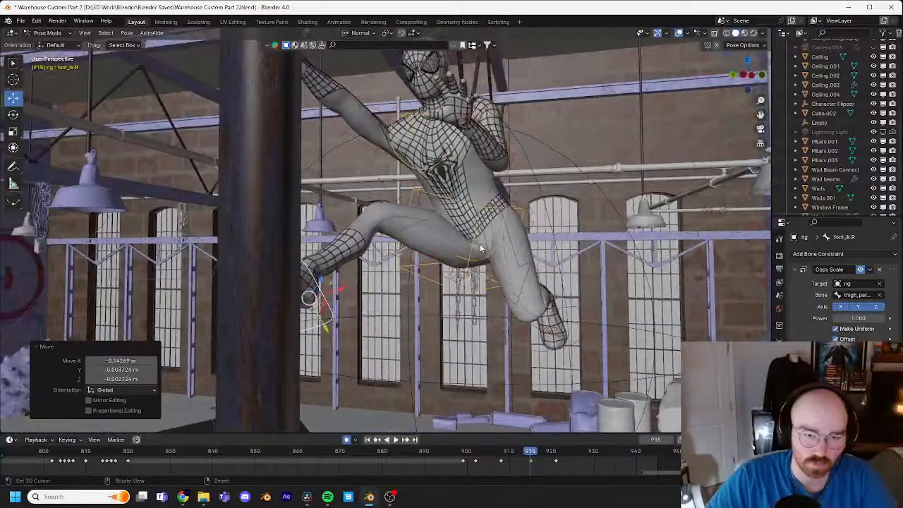
Step: Rotate the torso control so the upper body leans back away from the pipe, refining the tilt with trackball rotation
left_click(471, 203)
middle_click_drag(471, 203, 522, 217)
key("r")
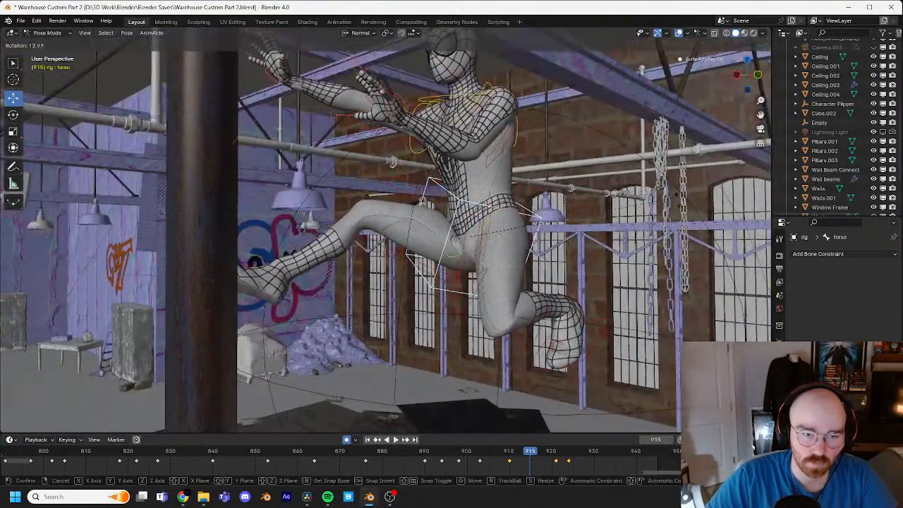
left_click(668, 323)
key("r")
key("r")
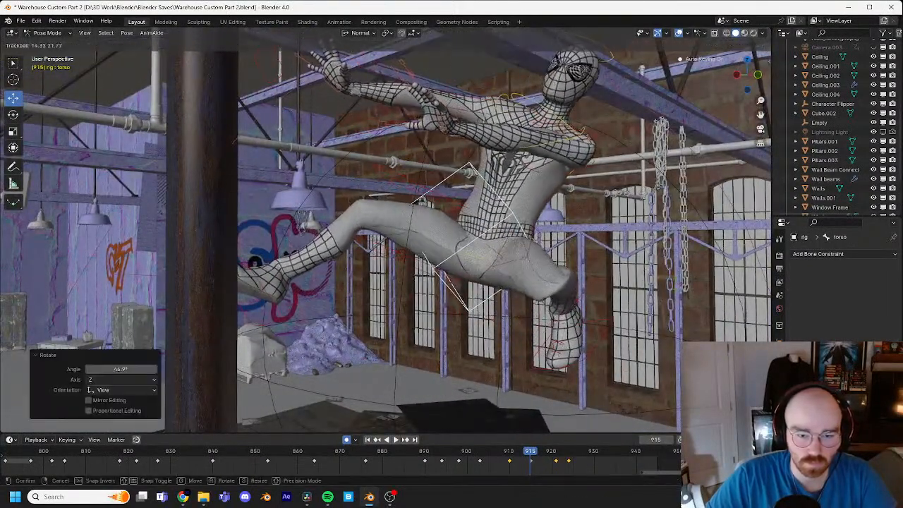
left_click(620, 339)
left_click(602, 337)
Step: Move the left foot IK control forward below the body toward the pipe and rotate the foot
left_click(598, 332)
key("g")
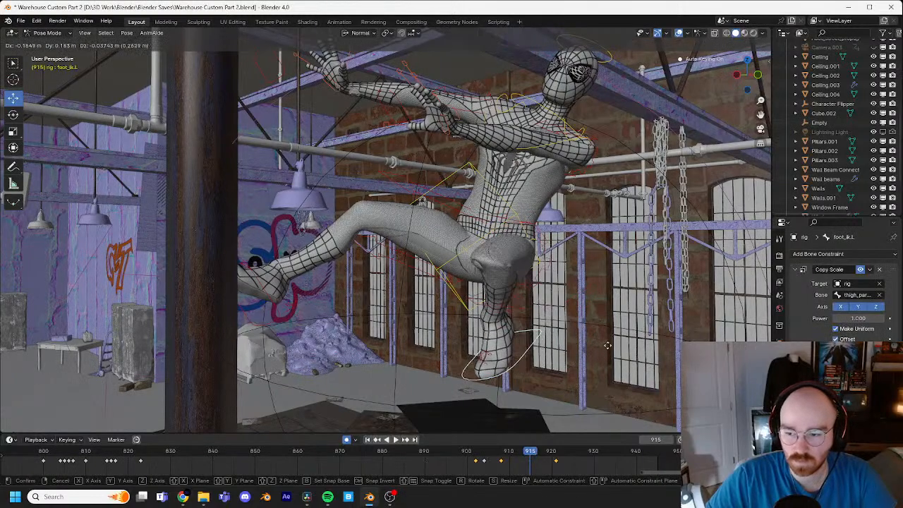
left_click(516, 342)
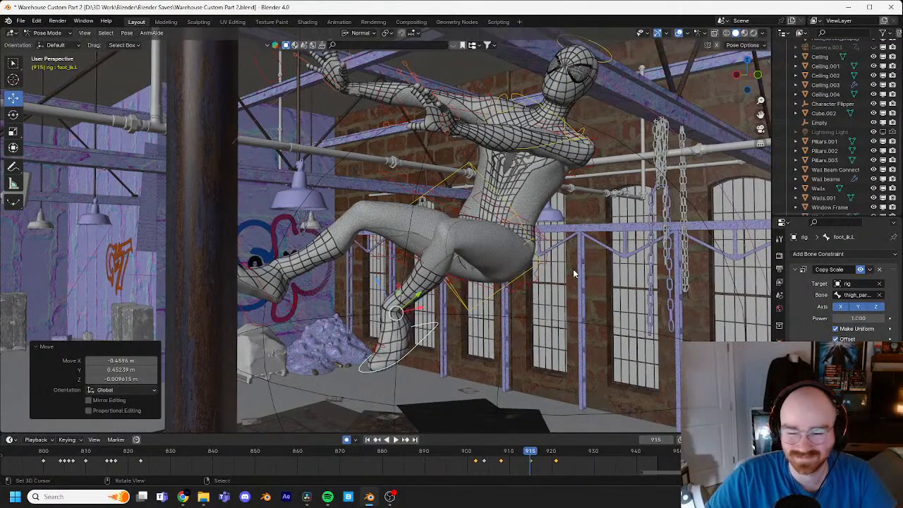
key("r")
left_click(438, 237)
Step: Select the torso control and move it down and back so the hips sit farther from the pipe
middle_click_drag(437, 237, 522, 284)
left_click(510, 262)
key("g")
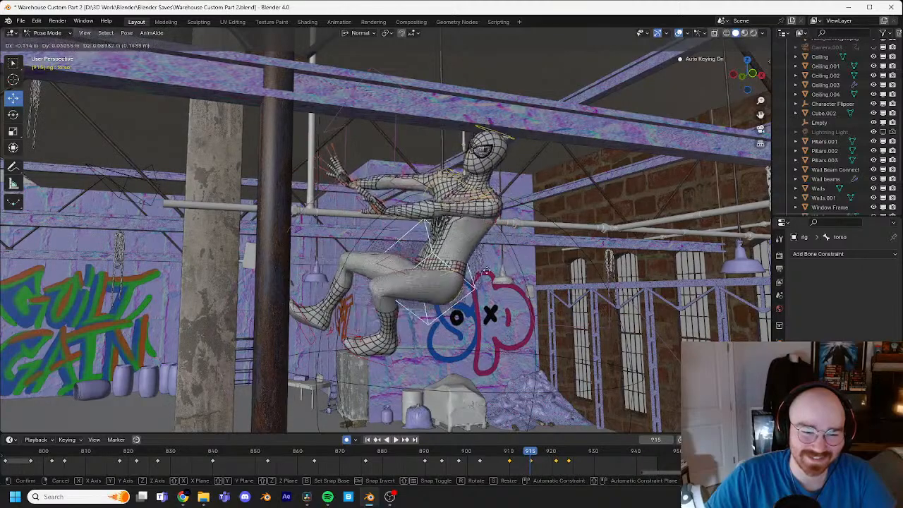
left_click(509, 288)
Step: Move the left foot IK control toward the pipe and give the foot a first slight rotation
left_click(384, 355)
key("g")
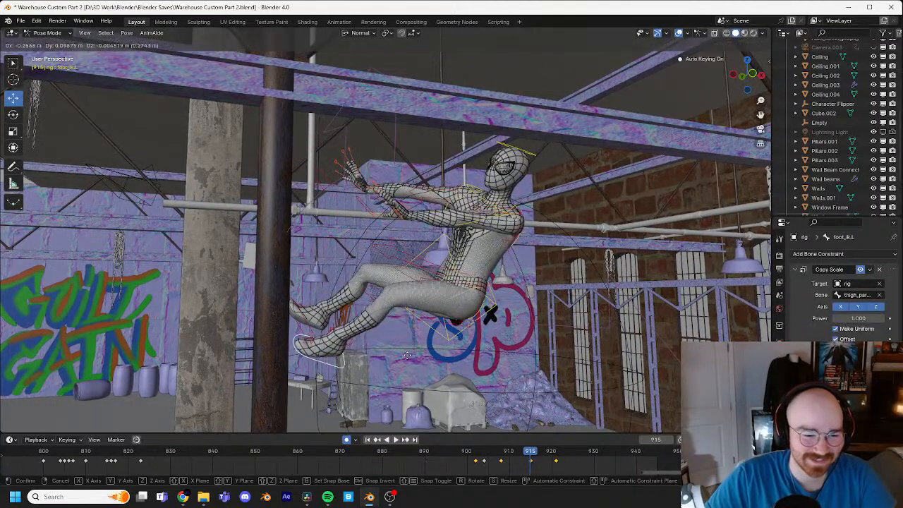
left_click(433, 343)
key("g")
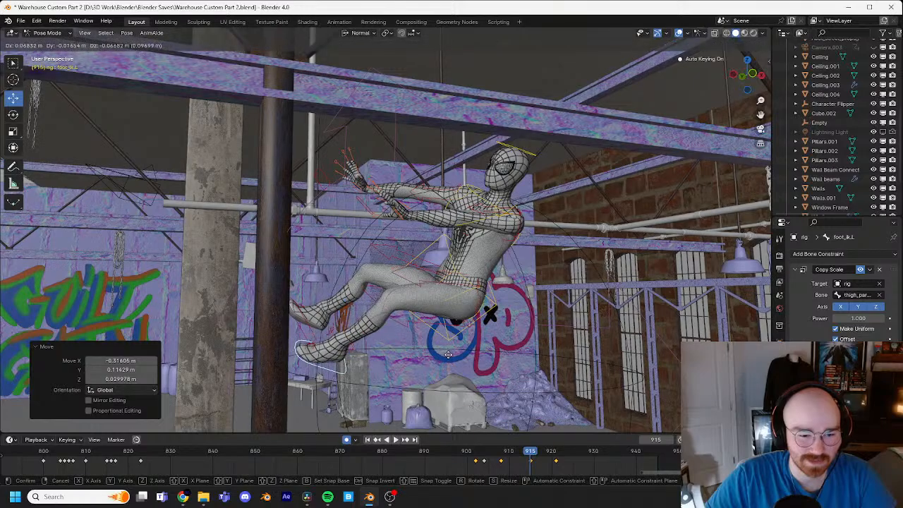
left_click(439, 355)
key("r")
left_click(443, 348)
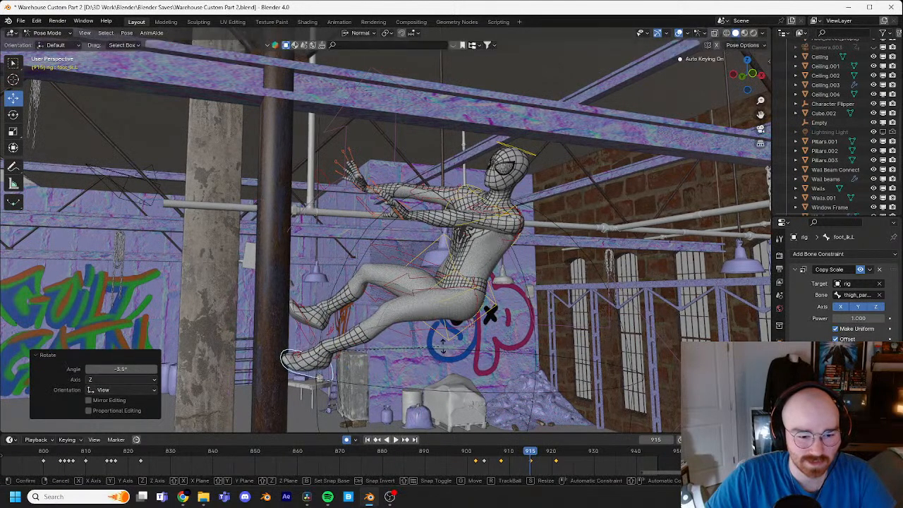
Step: Refine the left foot with trackball and view rotations and small moves so its sole braces against the pipe
key("r")
key("r")
left_click(442, 362)
key("r")
left_click(441, 358)
key("g")
left_click(436, 354)
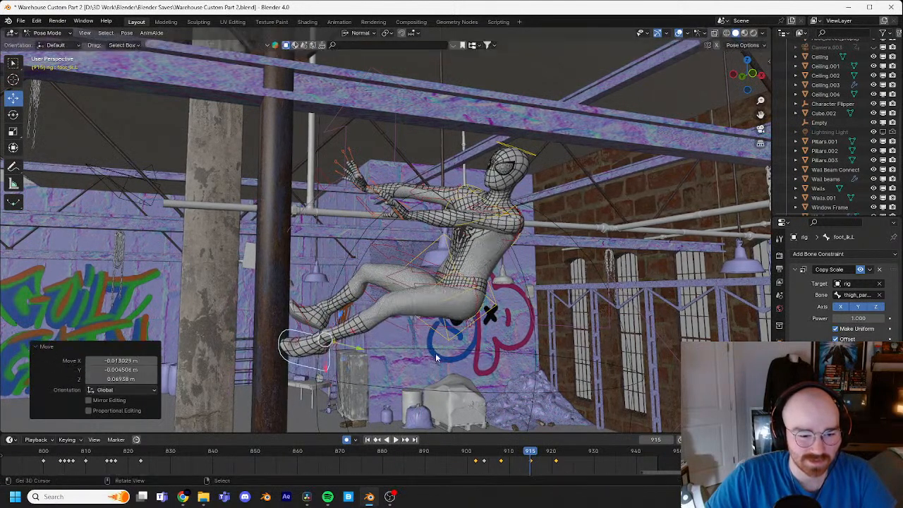
middle_click_drag(436, 355, 480, 325)
key("g")
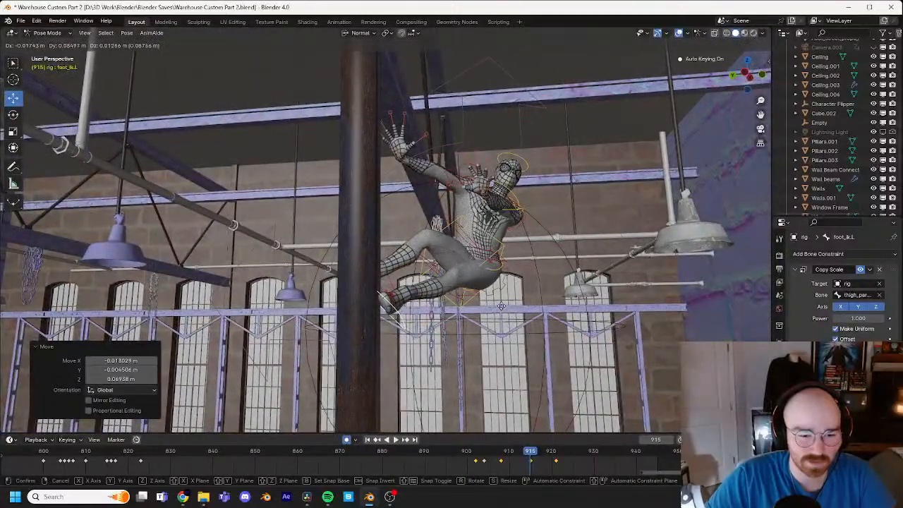
left_click(503, 295)
Step: Copy the left hand IK control's keyframe at frame 887, paste it at frame 913, and check the motion around it
middle_click_drag(520, 237, 430, 256)
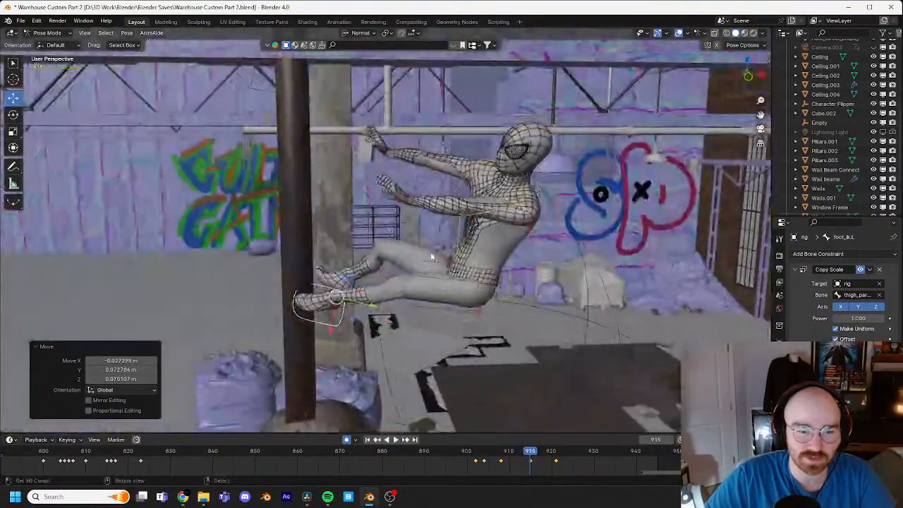
left_click(382, 197)
middle_click_drag(382, 197, 422, 233)
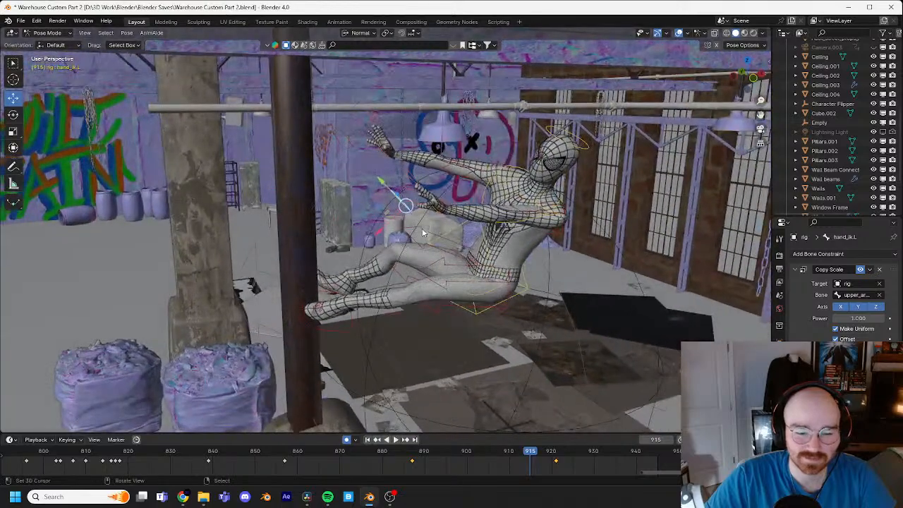
scroll(533, 462, "down", 1)
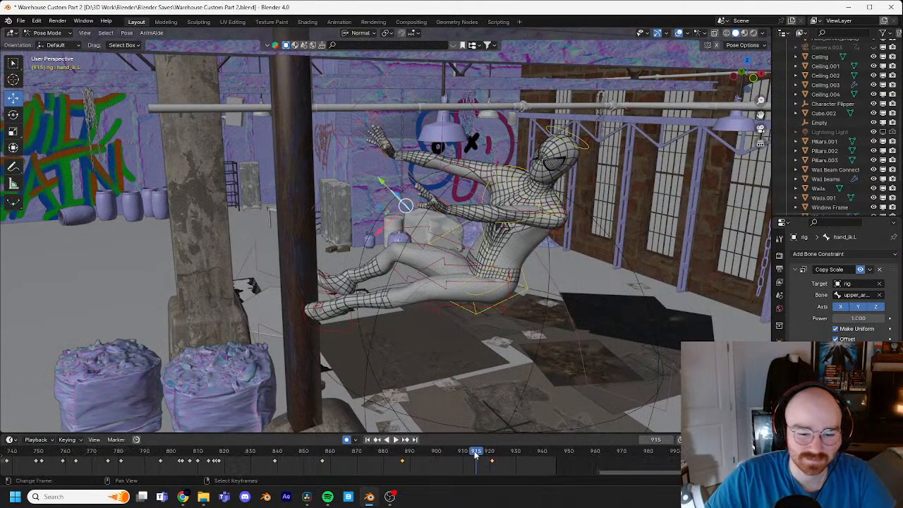
left_click_drag(478, 452, 402, 452)
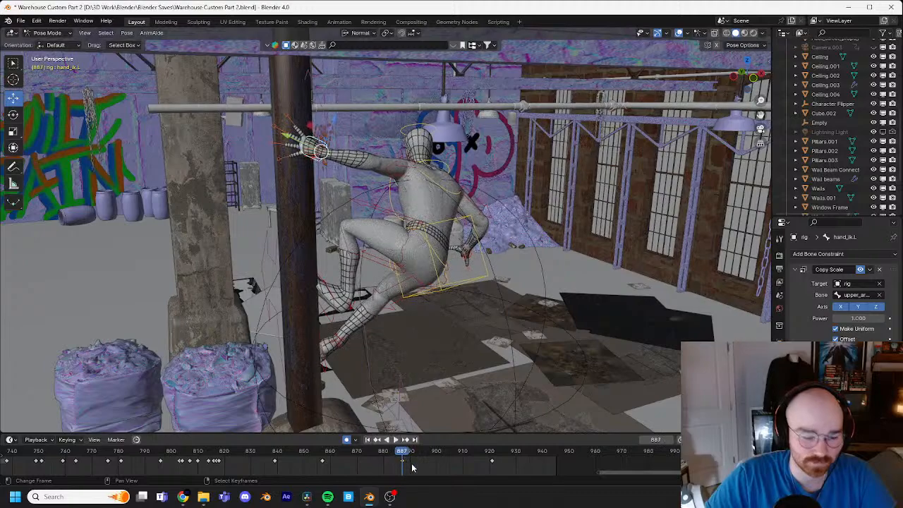
key("space")
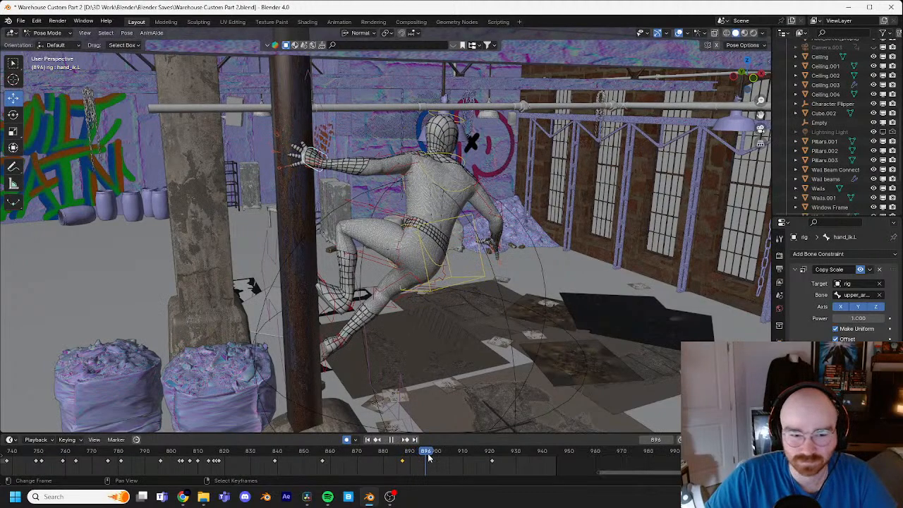
key("space")
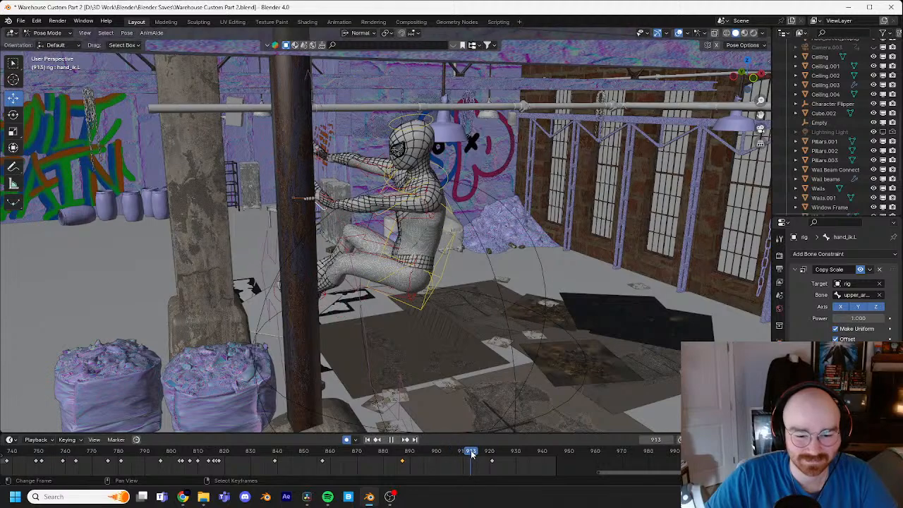
key("ctrl+v")
key("space")
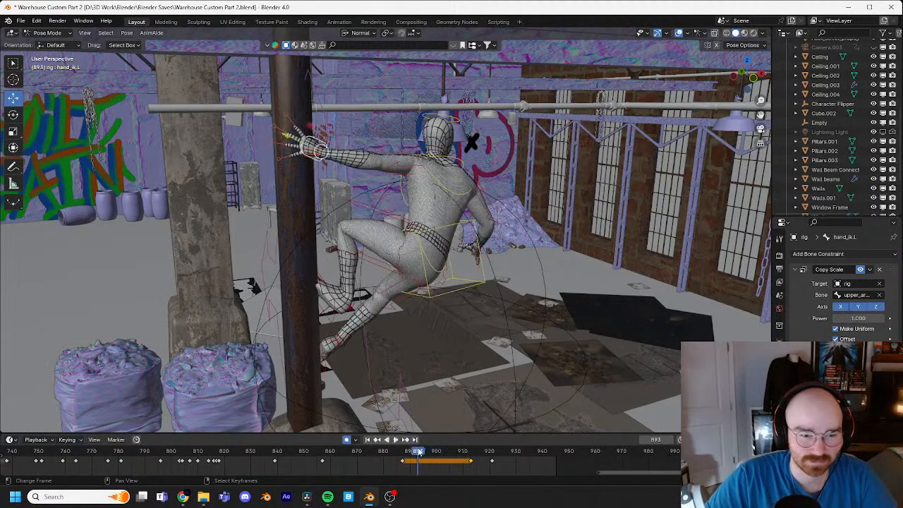
key("space")
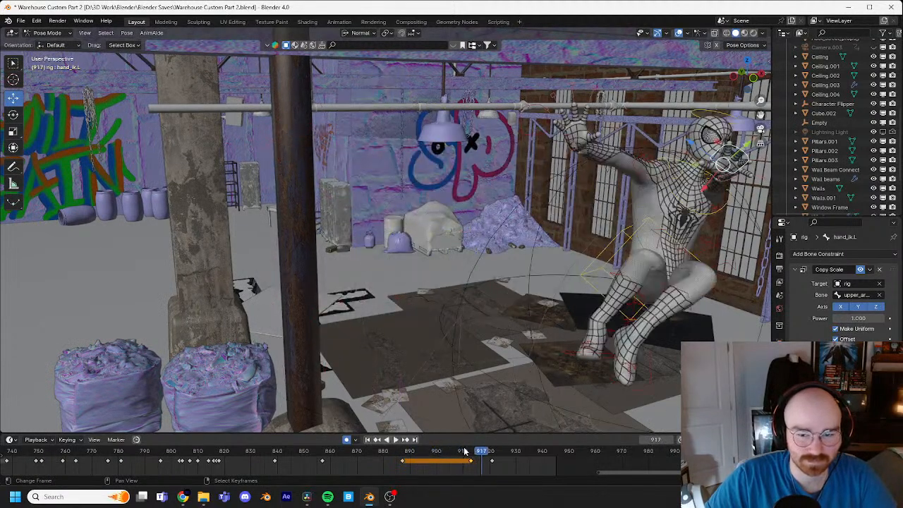
key("space")
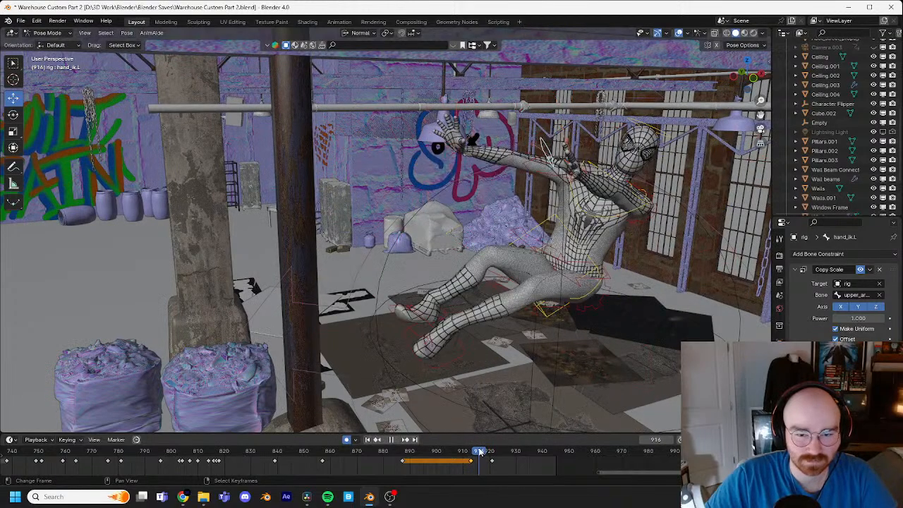
Step: Tilt the head control back at frame 916 with trackball rotation
left_click(662, 140)
key("r")
key("r")
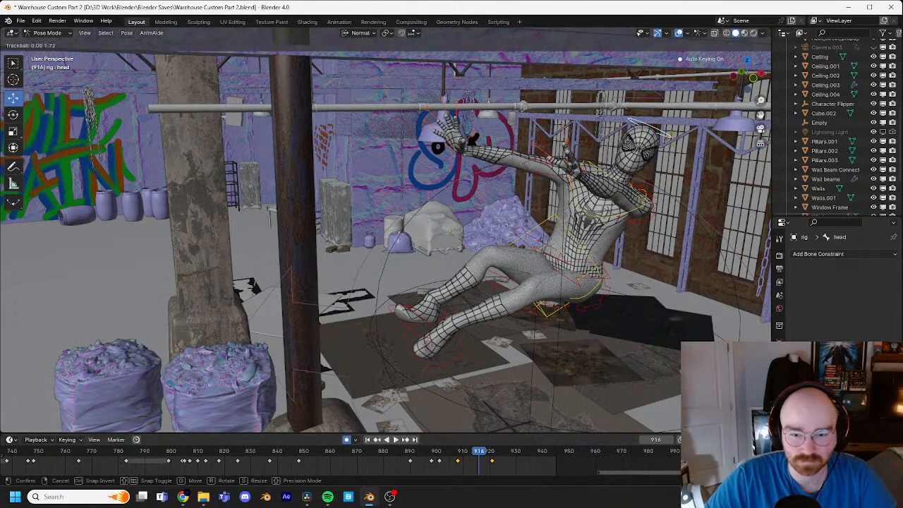
left_click(644, 212)
Step: Tilt the chest control back at frame 916 with trackball rotation and try moving it farther from the pipe
left_click(628, 216)
key("r")
key("r")
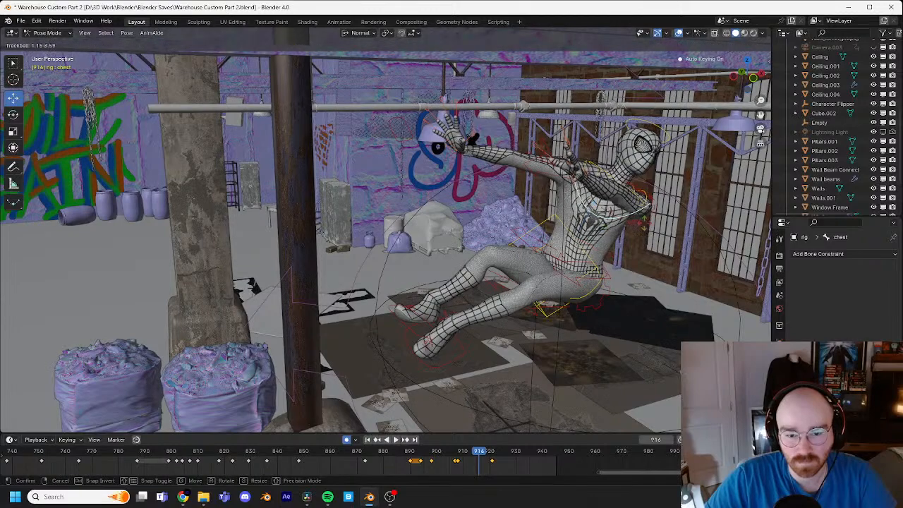
left_click(650, 224)
key("g")
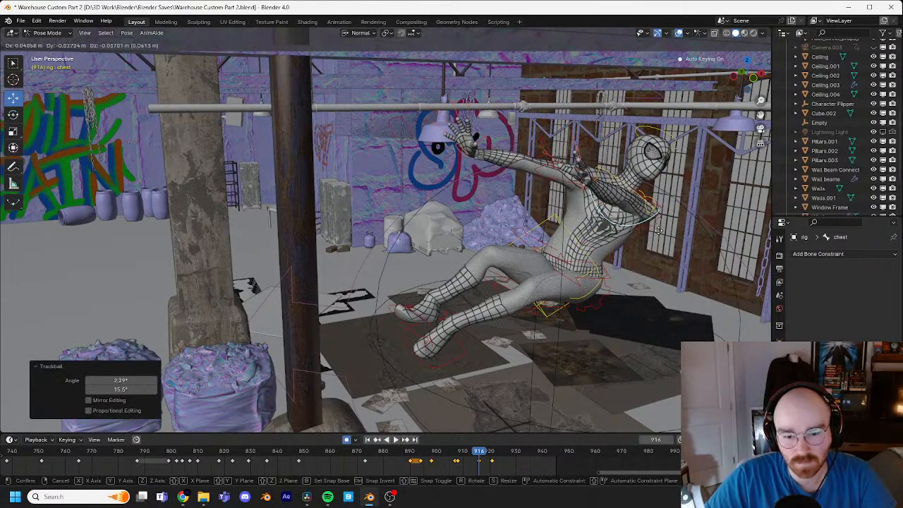
right_click(661, 236)
Step: Rotate the torso control 20.8° in the view plane so the whole upper body leans farther back
left_click(600, 260)
left_click(597, 259)
key("g")
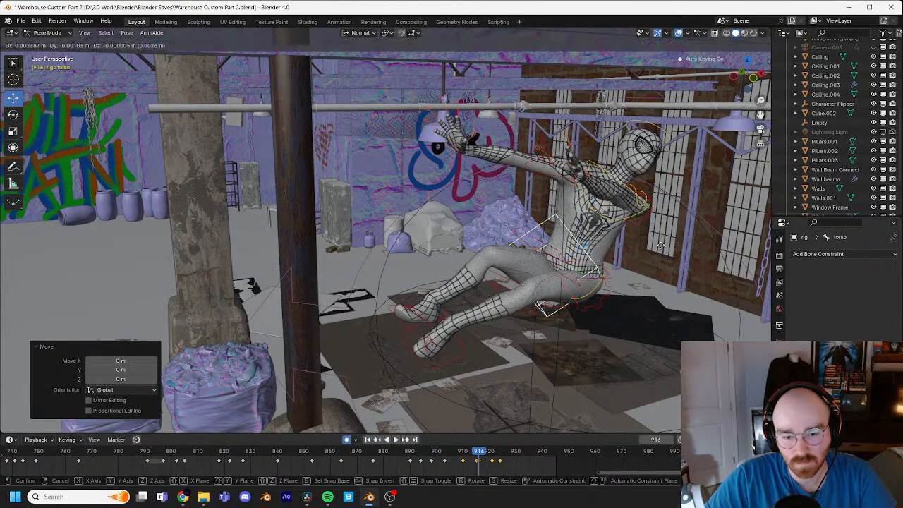
key("r")
left_click(677, 290)
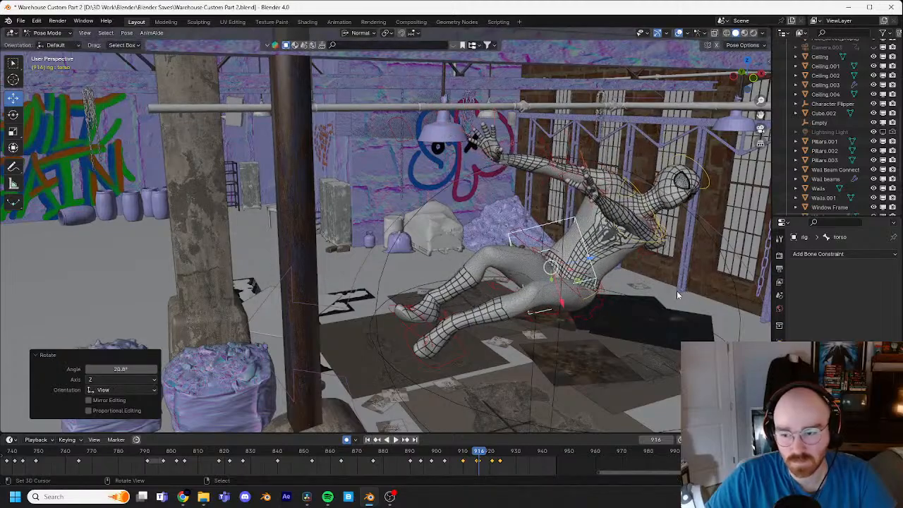
middle_click_drag(657, 304, 566, 279, "shift")
scroll(538, 288, "up", 1)
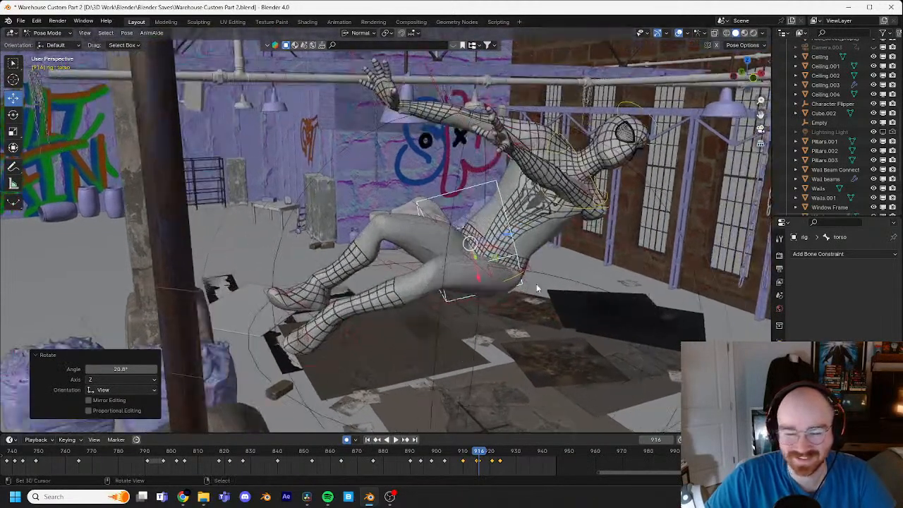
Step: Raise the right foot IK control toward the pipe at frame 916 and rotate the foot so its toes point up
right_click(291, 303)
key("g")
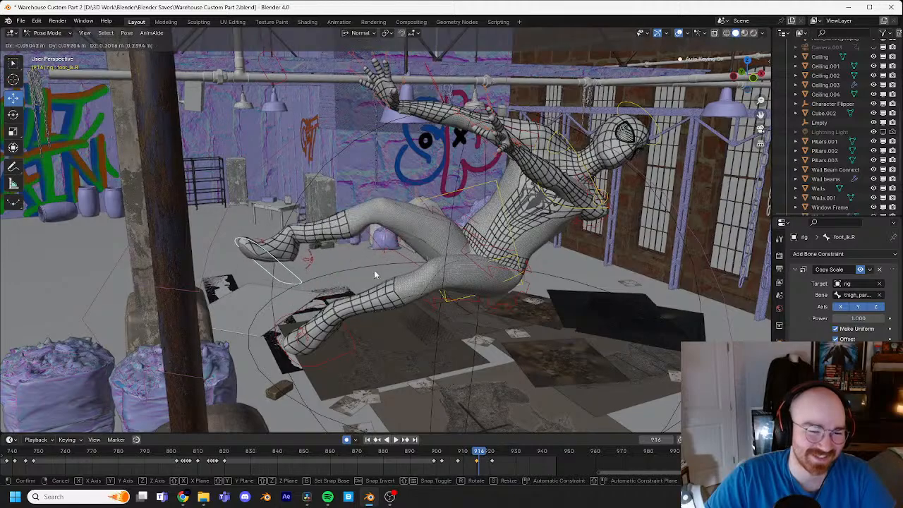
left_click(375, 273)
key("r")
key("r")
left_click(411, 252)
key("r")
left_click(403, 294)
Step: Refine the right foot's tilt with trackball rotation and raise the foot slightly more
key("r")
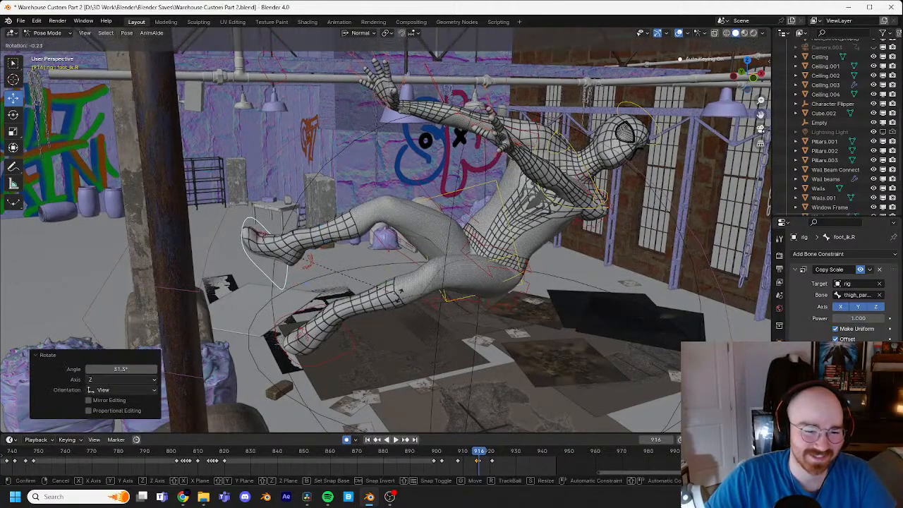
key("r")
left_click(400, 314)
key("g")
left_click(389, 281)
Step: Rotate the right heel control at frame 916 to angle the foot, viewing the character from below
right_click(309, 232)
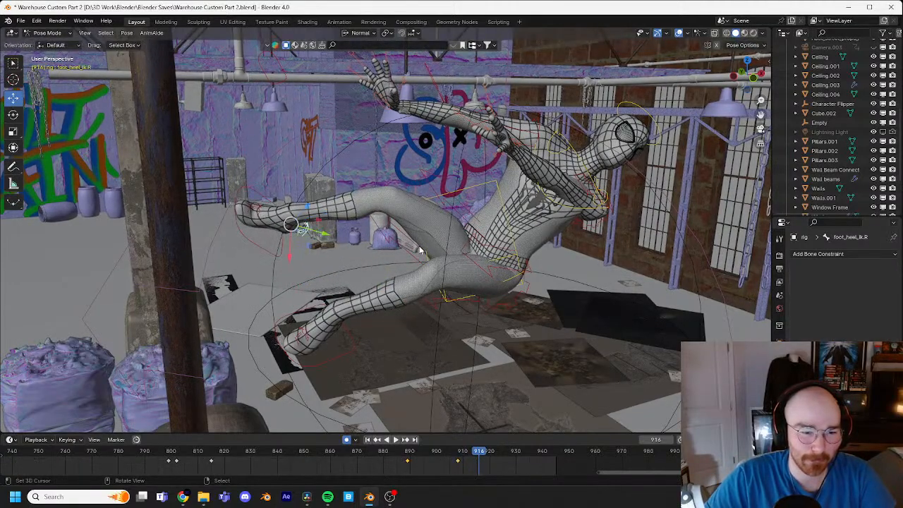
middle_click_drag(419, 248, 422, 207)
key("r")
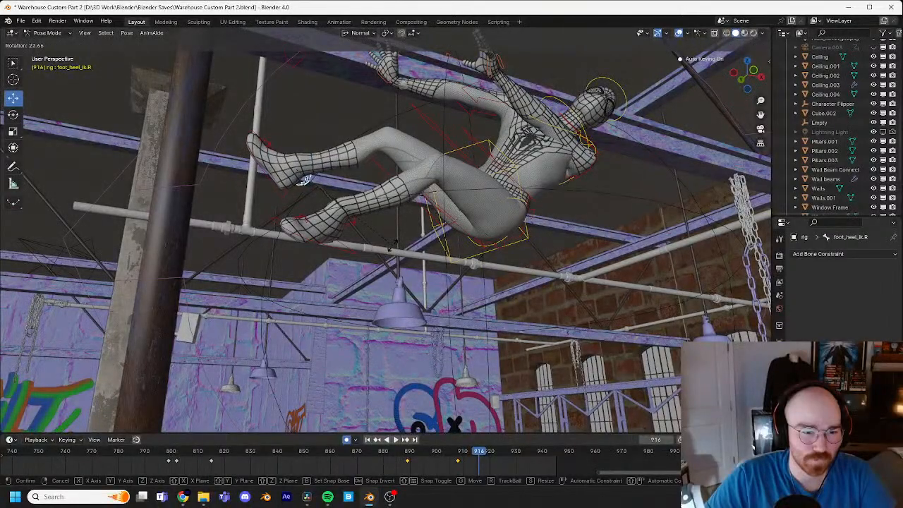
left_click(377, 252)
Step: Copy the left heel control's preceding keyframe and paste it at frame 906
right_click(354, 232)
middle_click_drag(432, 225, 401, 219)
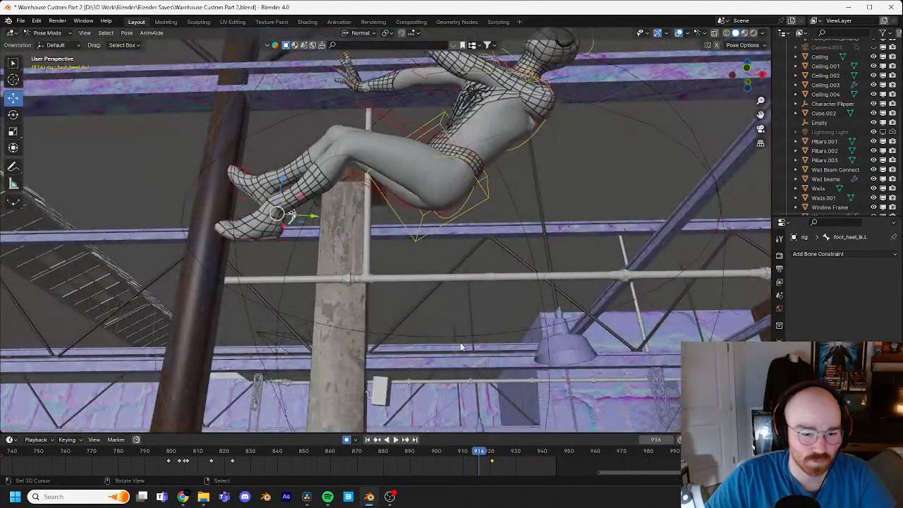
left_click_drag(473, 436, 467, 423)
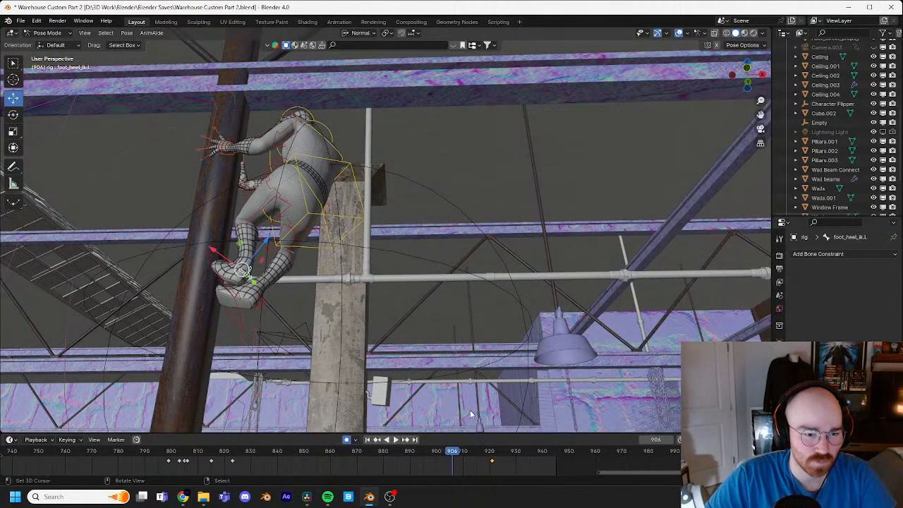
key("Right")
key("Right")
key("Right")
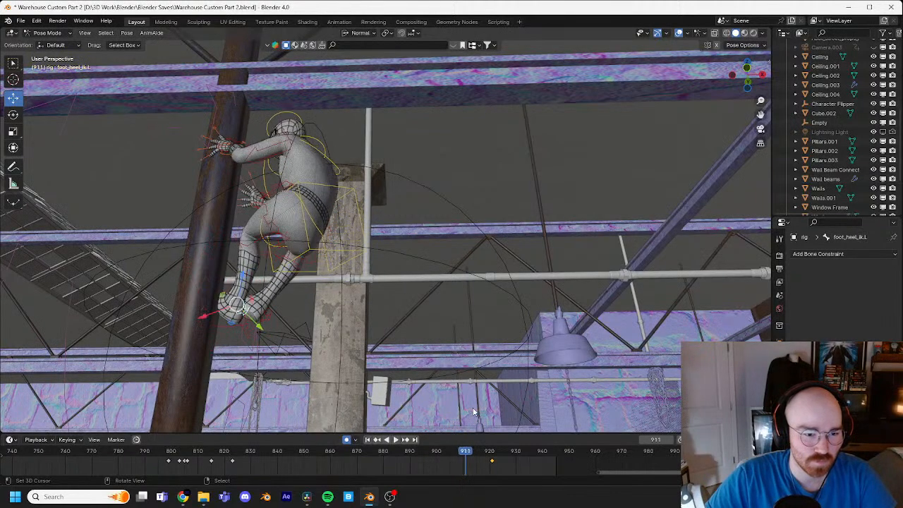
key("Left")
key("Left")
key("Left")
key("Left")
key("Left")
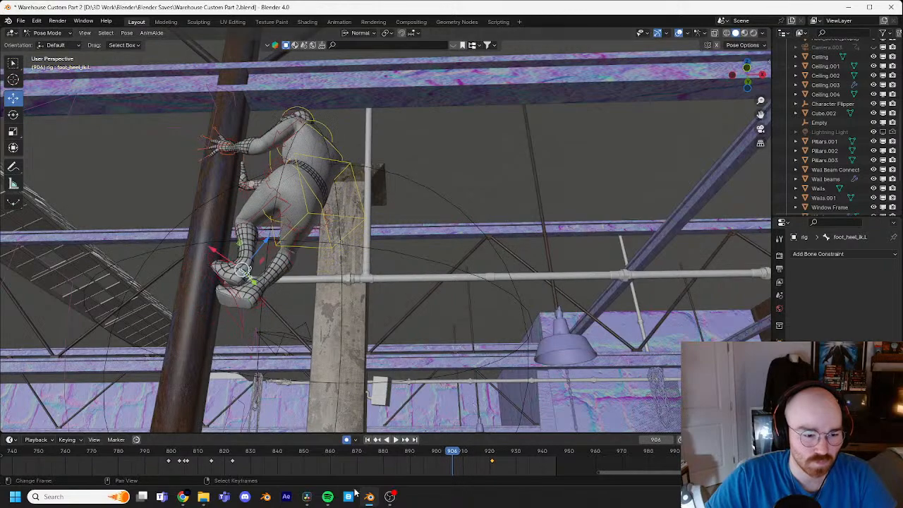
left_click(233, 462)
key("ctrl+c")
key("ctrl+v")
Step: Step through frames 904 to 909 from several angles to examine the left foot's contact with the pipe
mouse_move(453, 450)
left_mouse_down()
mouse_move(420, 445)
mouse_move(448, 435)
left_mouse_up()
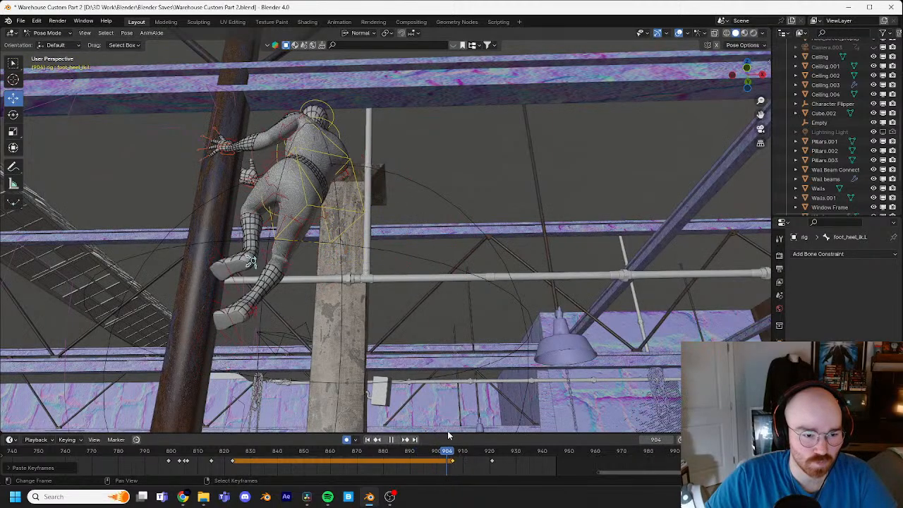
middle_click_drag(439, 392, 372, 302)
key("Right")
key("Right")
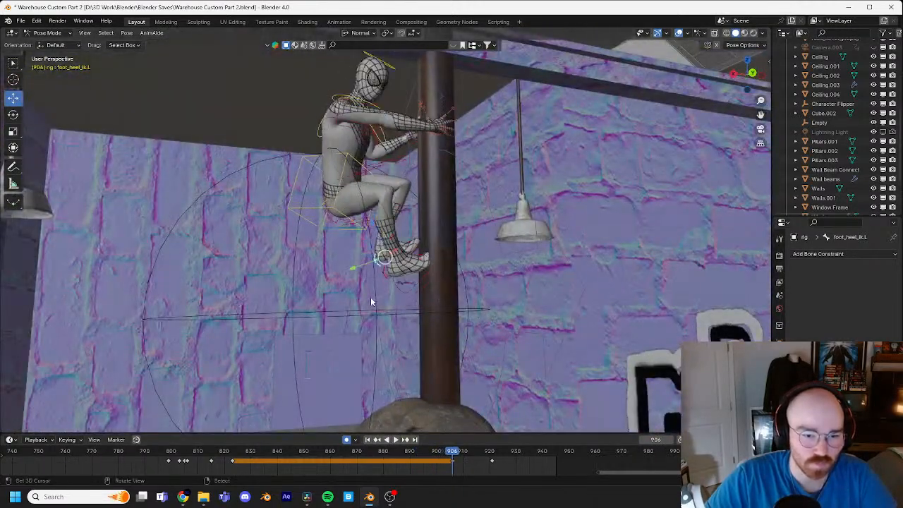
key("Right")
key("Right")
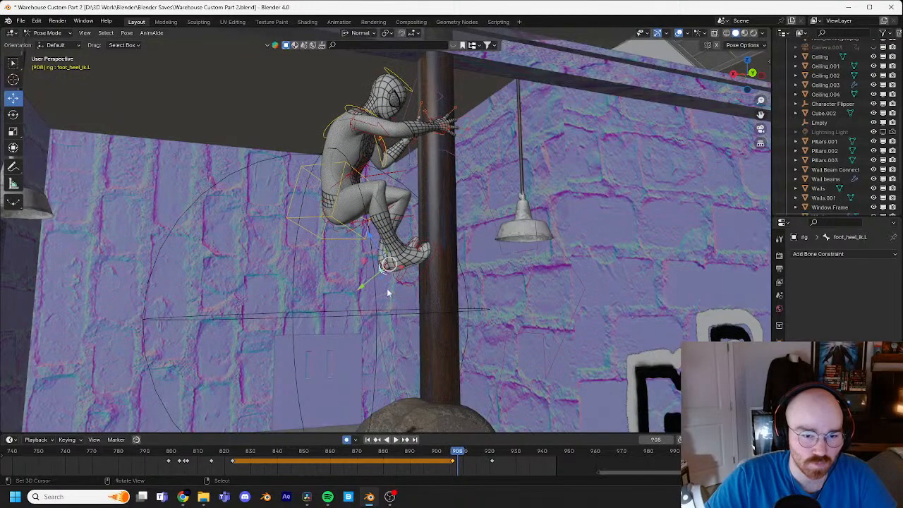
middle_click_drag(387, 293, 292, 254)
key("Right")
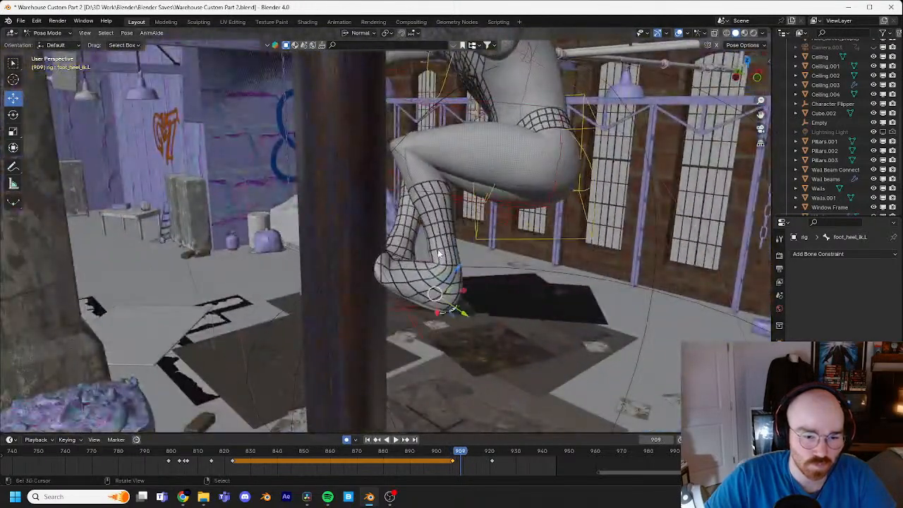
key("Left")
key("Left")
key("Right")
key("Right")
Step: Select the left foot IK control and step through frames 904 to 915 to examine the foot's motion against the pipe
left_click(412, 327)
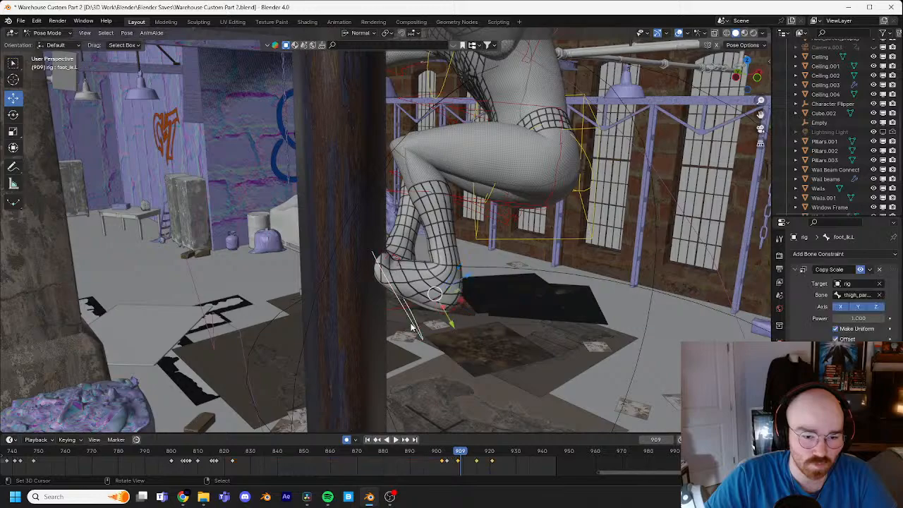
key("Left")
key("Left")
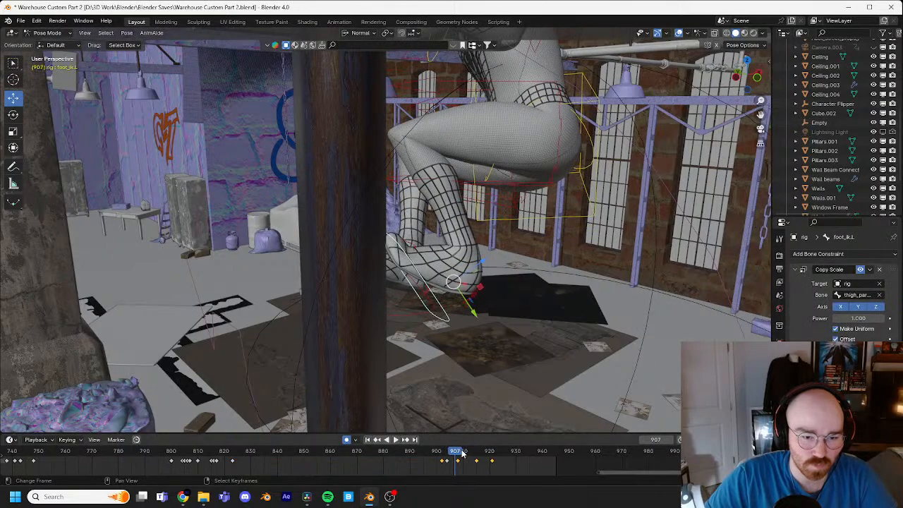
key("Left")
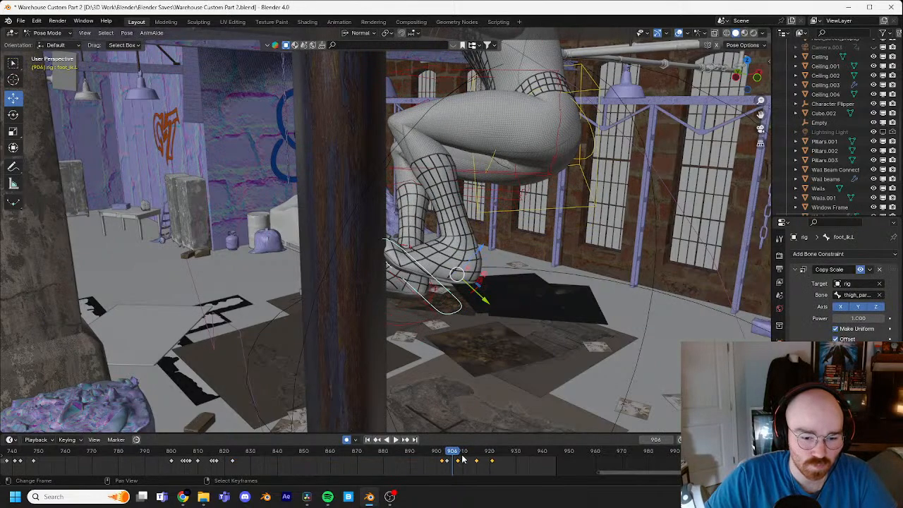
key("Left")
key("Left")
key("Right")
key("Right")
key("Right")
key("Right")
key("Right")
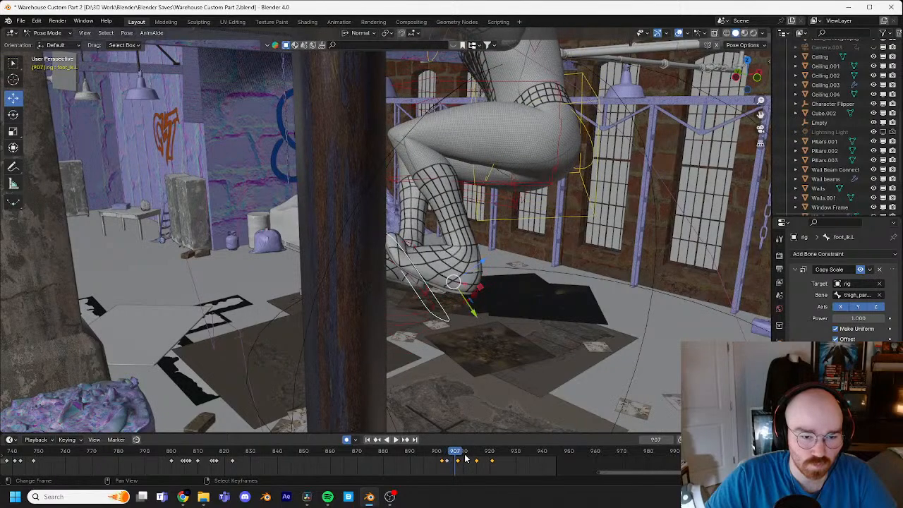
key("Left")
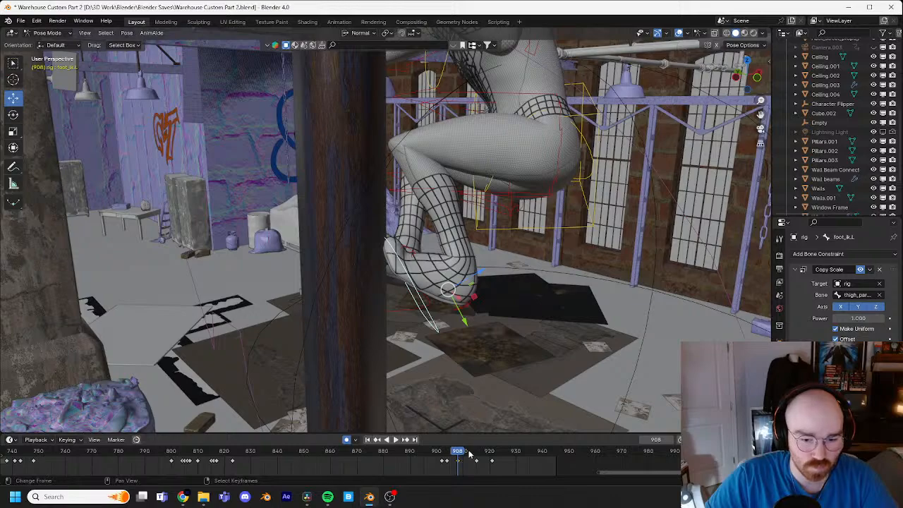
key("Right")
key("Right")
key("Right")
key("Right")
key("Right")
key("Right")
key("Right")
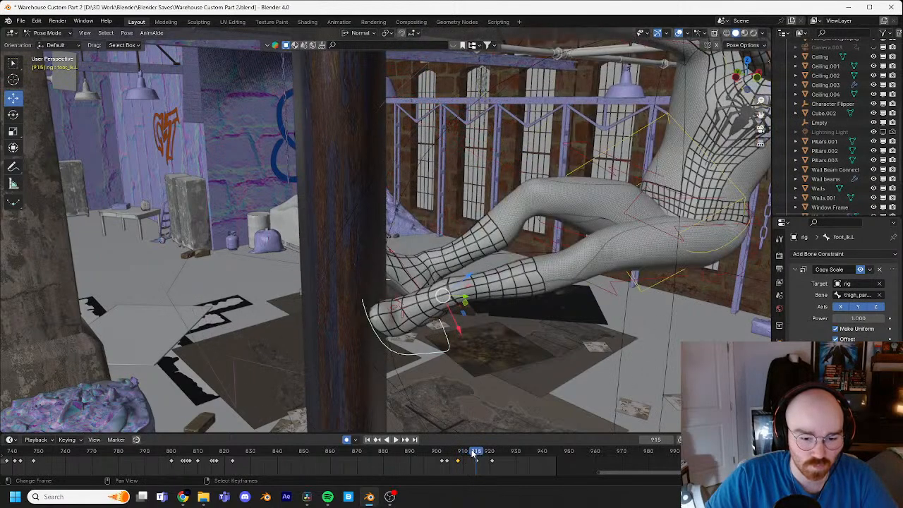
Step: Paste the copied keyframe onto the left foot control at frame 914 and reposition the foot against the pipe
key("Left")
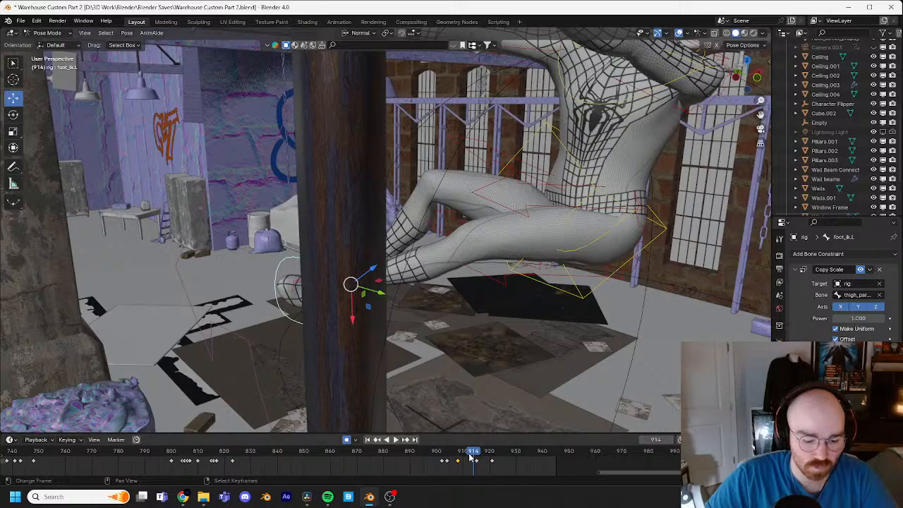
key("ctrl+v")
key("g")
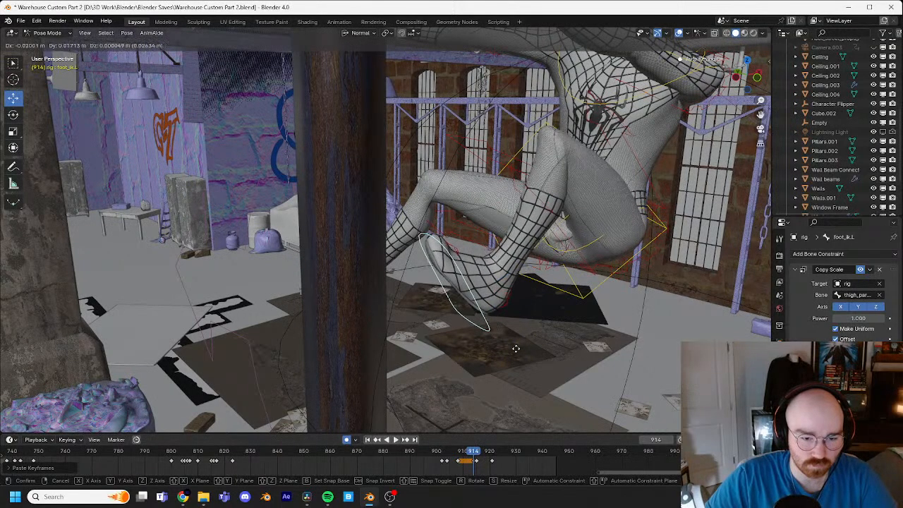
left_click(491, 345)
middle_click_drag(492, 346, 485, 328)
key("g")
left_click(441, 337)
Step: Rotate the left foot control about 6.4° at frame 910 to tilt the foot against the pipe
key("Left")
key("Left")
key("space")
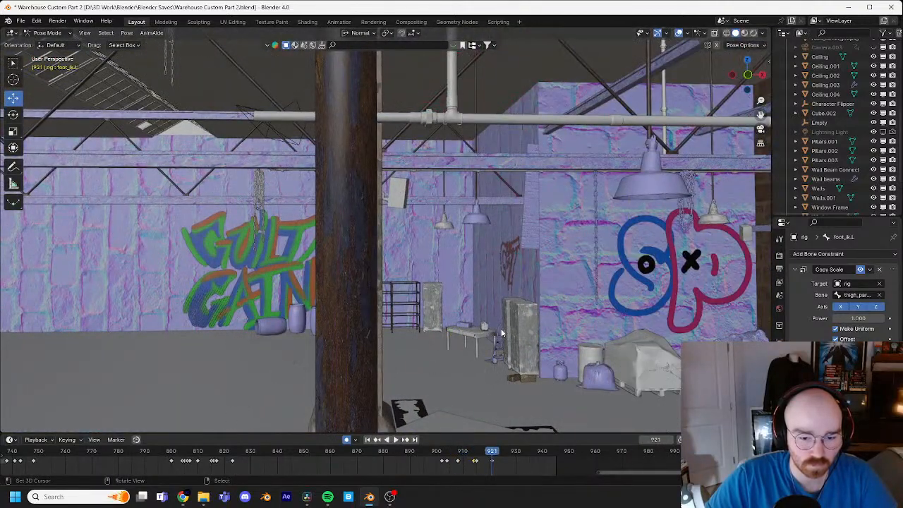
key("Left")
key("Left")
key("Left")
key("Left")
key("Left")
key("Left")
key("Left")
key("Left")
key("Left")
key("Left")
key("Left")
key("Left")
key("Left")
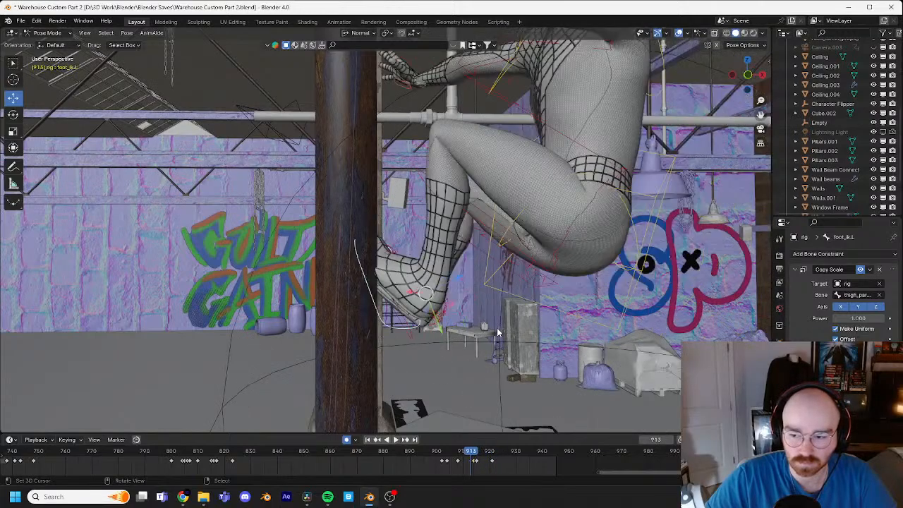
middle_click_drag(498, 328, 417, 268)
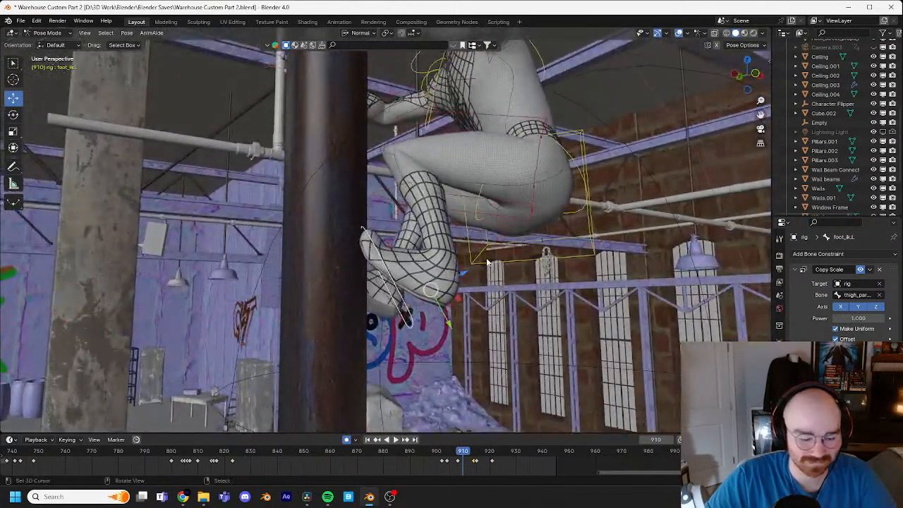
key("r")
left_click(487, 270)
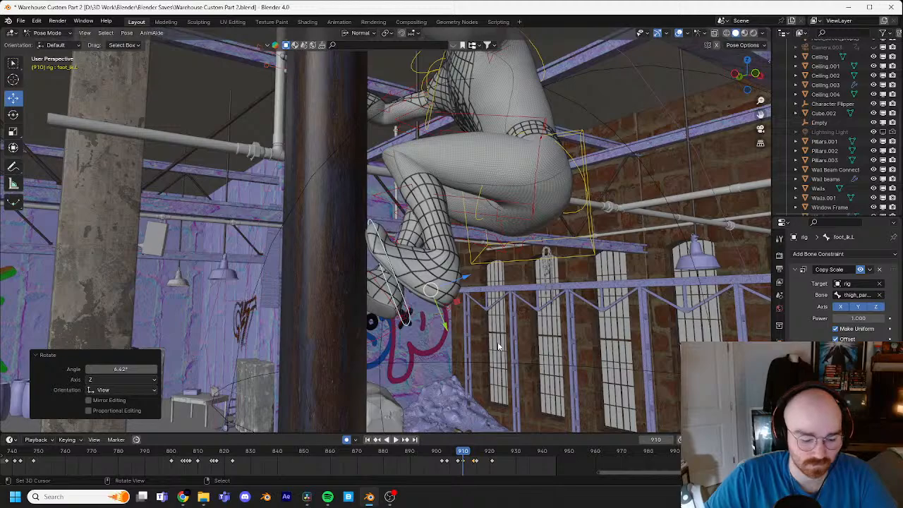
Step: Rotate the left foot control about 32.4° at frame 915 so the sole turns toward the pipe
key("Right")
key("Right")
key("Right")
key("Right")
key("Right")
key("Right")
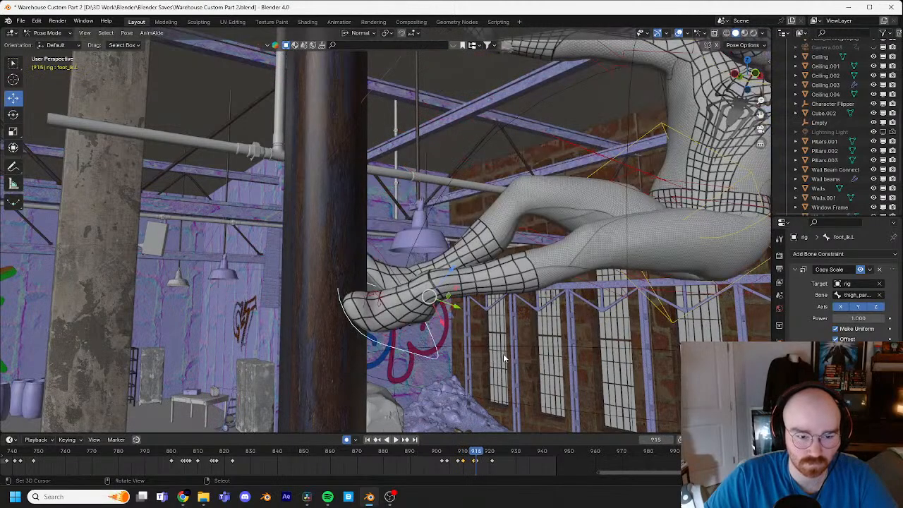
middle_click_drag(506, 357, 510, 260)
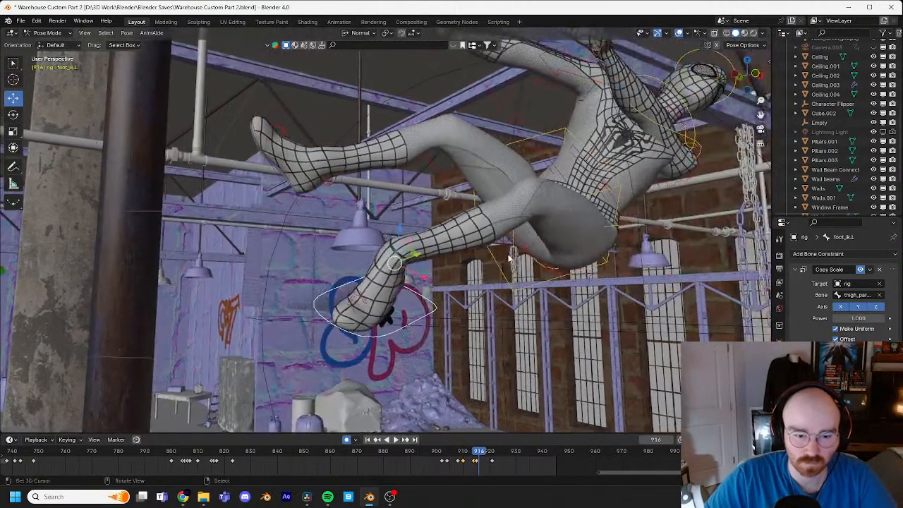
key("Left")
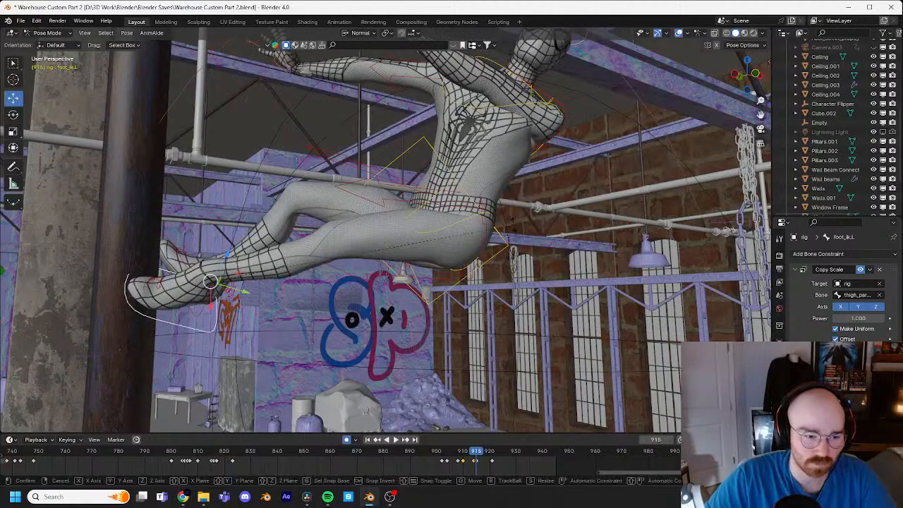
left_click(450, 375)
Step: From behind and below at frame 915, rotate the left foot another 28° and move it about 0.04 m onto the pipe
middle_click_drag(451, 375, 335, 358)
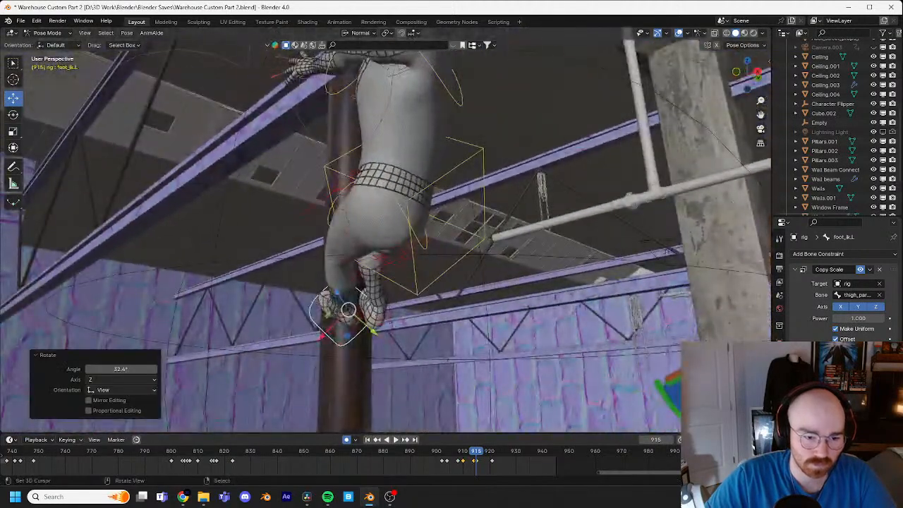
key("r")
left_click(417, 343)
key("g")
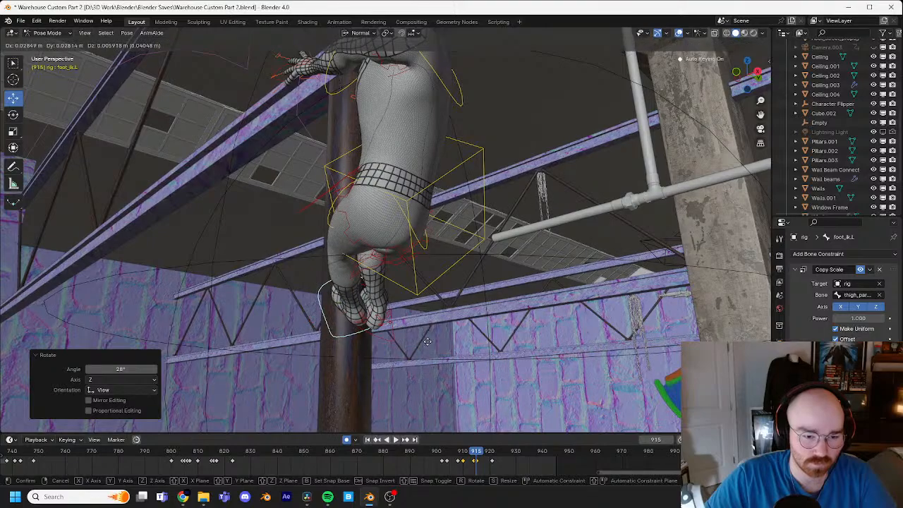
left_click(428, 342)
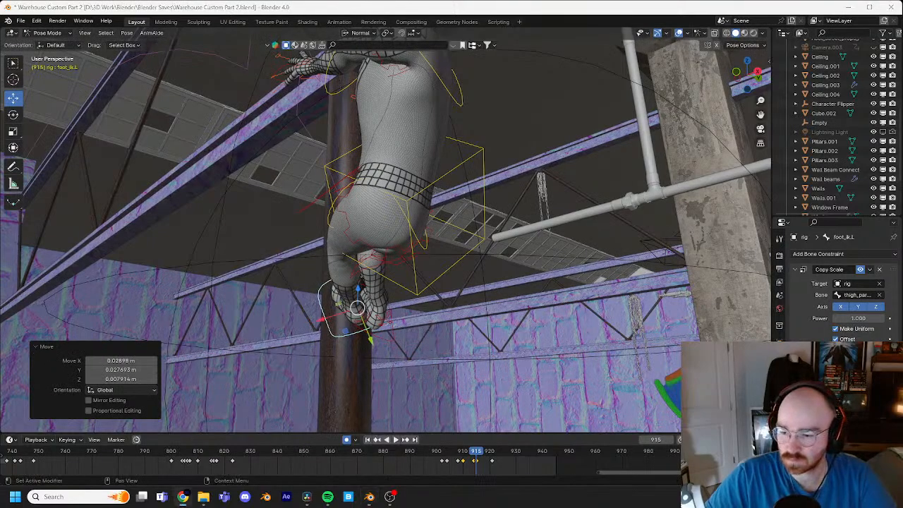
Step: Lower the right foot IK control by about 0.027 m at frame 915 and check its contact on the neighbouring frames
middle_click_drag(541, 307, 516, 185)
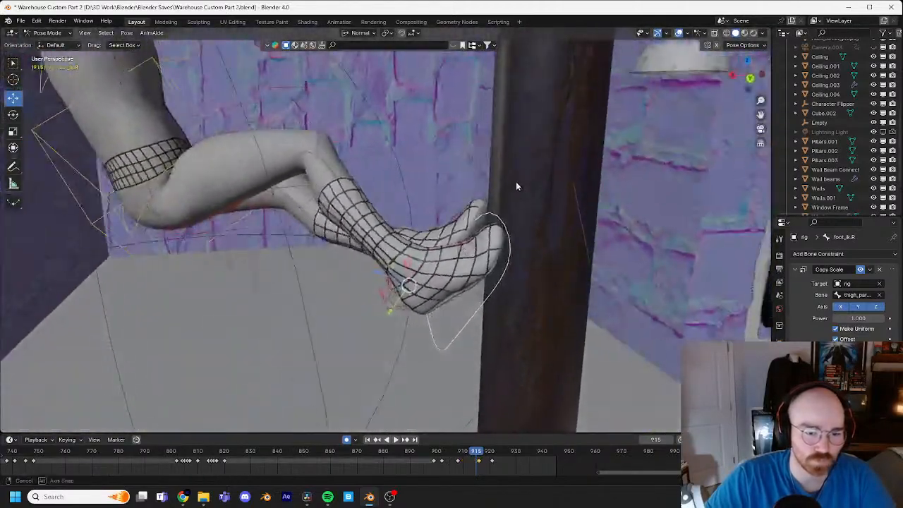
key("g")
left_click(513, 194)
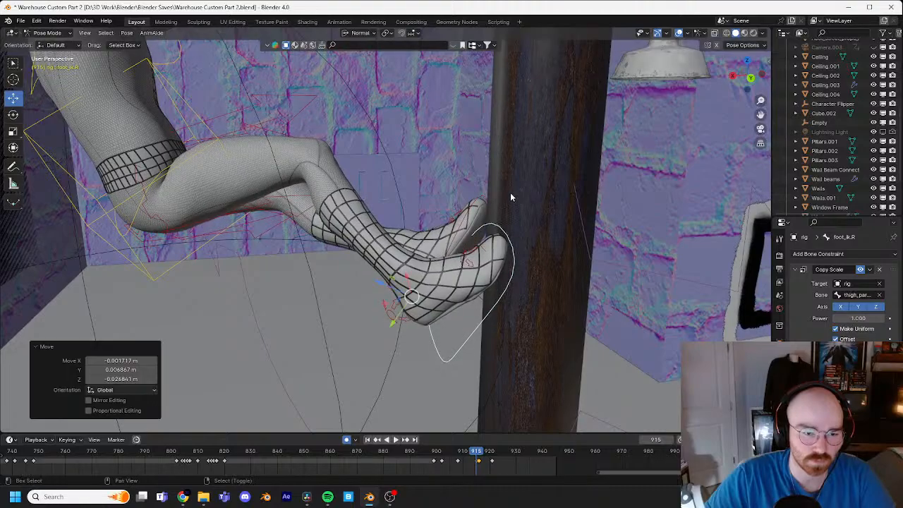
key("Right")
key("Left")
key("Left")
key("Left")
key("Left")
key("Left")
key("Left")
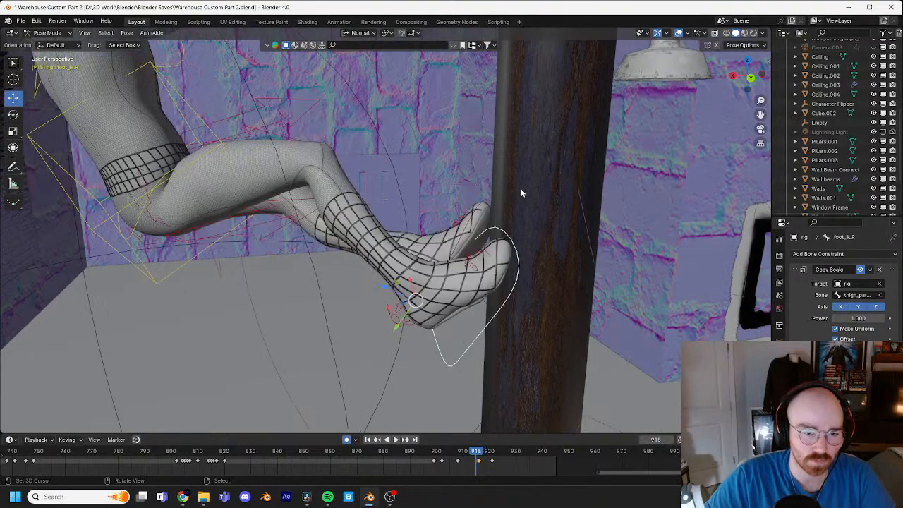
Step: Retime the right foot control's push-off keyframes to frames 912 and 915
middle_click_drag(521, 188, 556, 185)
key("Right")
key("Right")
key("Right")
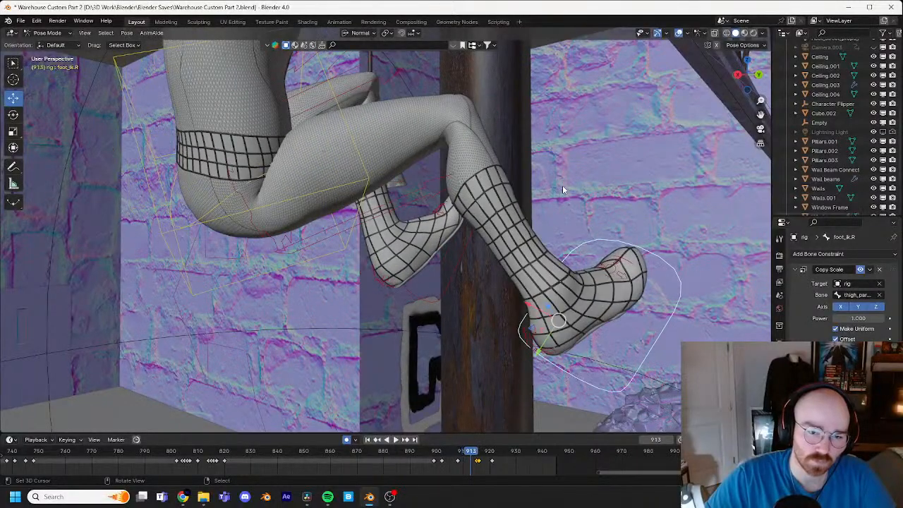
mouse_move(476, 463)
left_mouse_down()
mouse_move(468, 463)
mouse_move(475, 460)
left_mouse_up()
left_click_drag(470, 451, 458, 452)
key("Right")
key("Right")
key("Right")
key("Right")
key("Right")
key("Right")
key("Right")
key("Right")
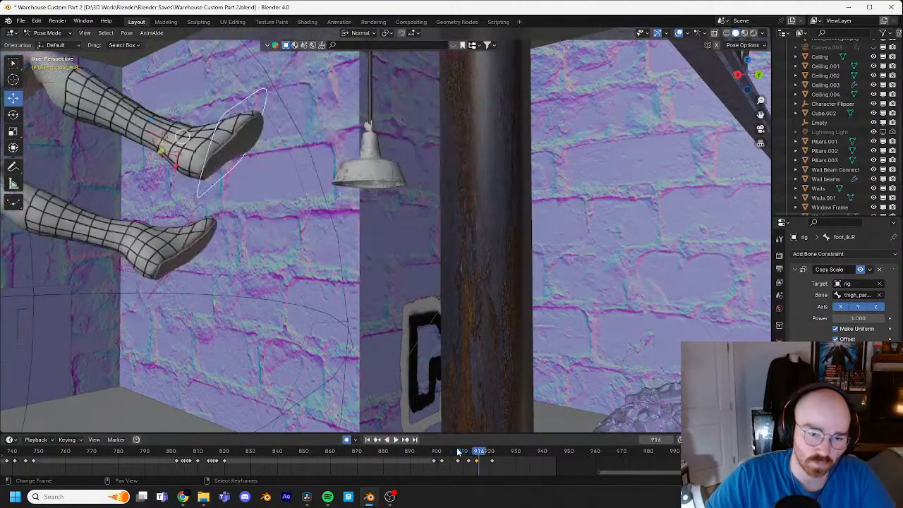
Step: At frame 912, move the right foot control about 0.48 m back to the pipe, viewing the character from below
key("Left")
key("Left")
key("Left")
key("Left")
key("Left")
key("Left")
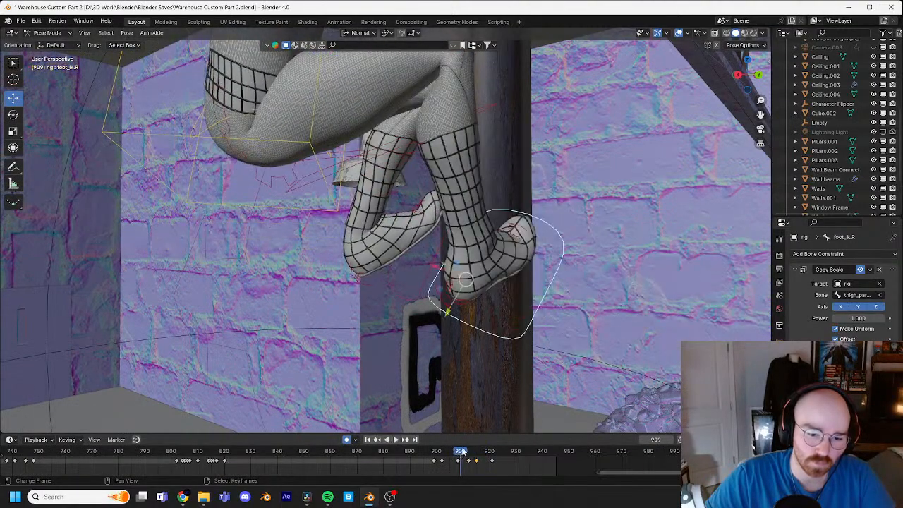
key("Right")
key("Right")
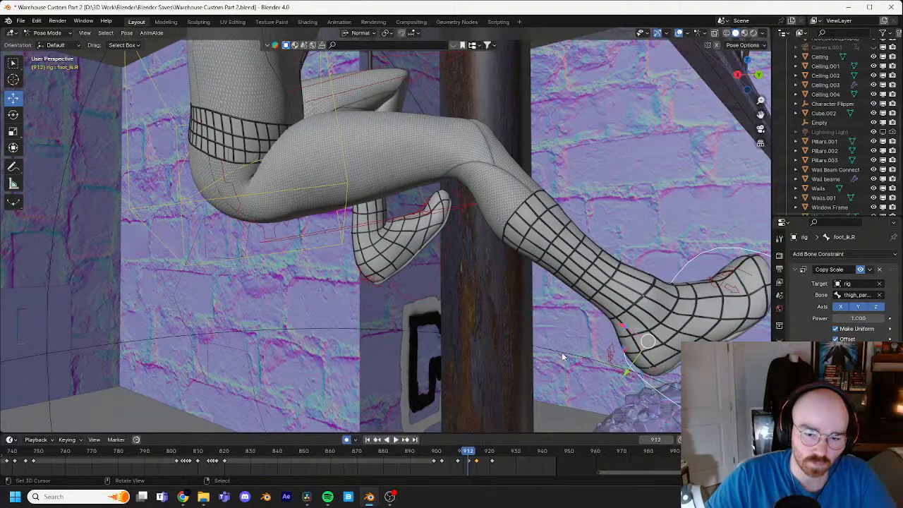
middle_click_drag(563, 358, 586, 325)
key("g")
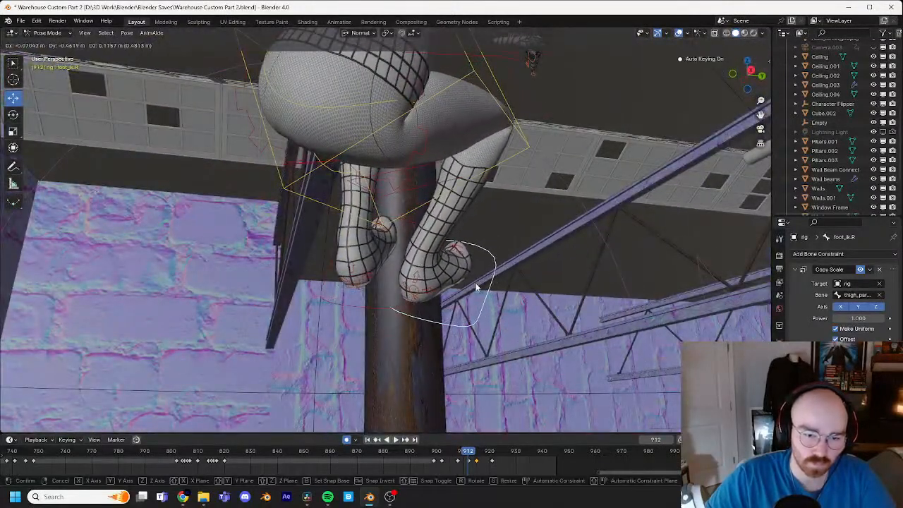
left_click(476, 287)
Step: Angle the right foot at frame 912 with a trackball rotation of about -17.2° and 13.8°, rotate it further, and adjust its position
key("r")
key("r")
left_click(487, 272)
key("r")
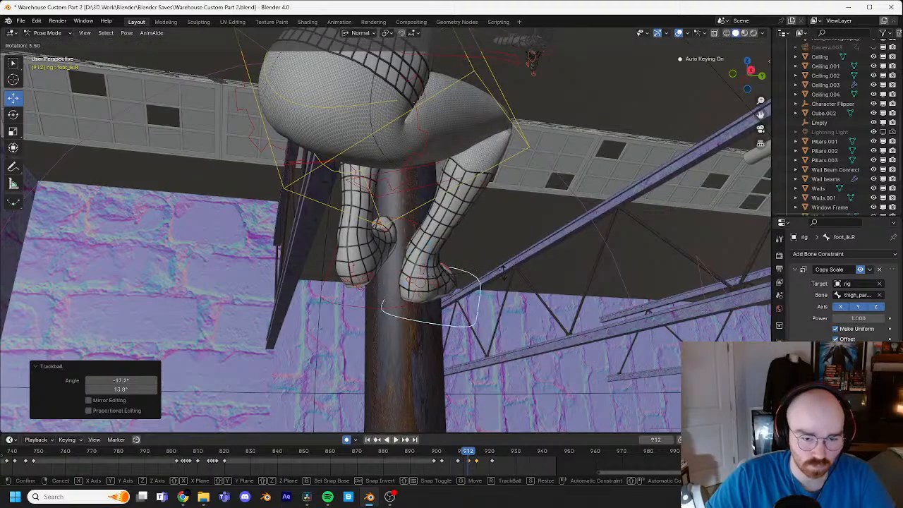
left_click(510, 298)
key("g")
left_click(519, 305)
Step: From the opposite side of the pipe, rotate the right foot about -11.3° at frame 912 and move it about 0.05 m against the pipe
middle_click_drag(520, 304, 475, 333)
key("r")
left_click(498, 249)
key("g")
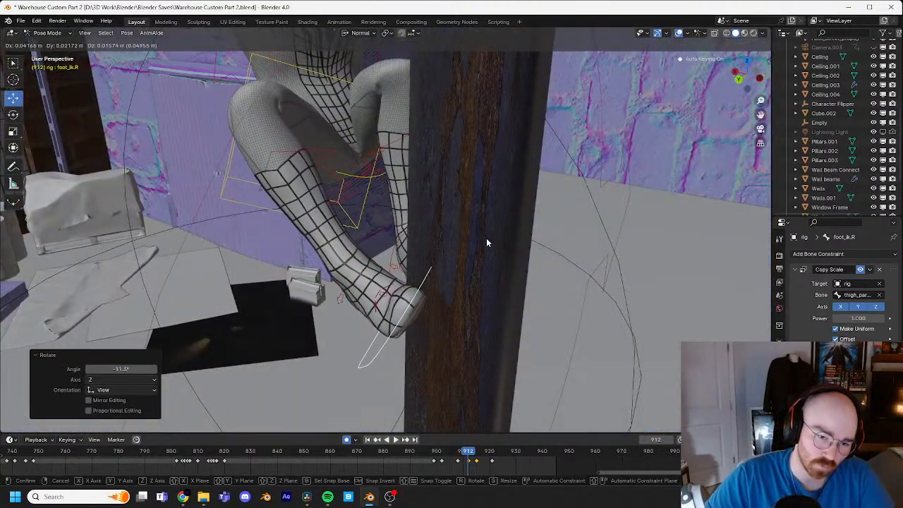
left_click(487, 240)
middle_click_drag(488, 242, 540, 216)
key("Right")
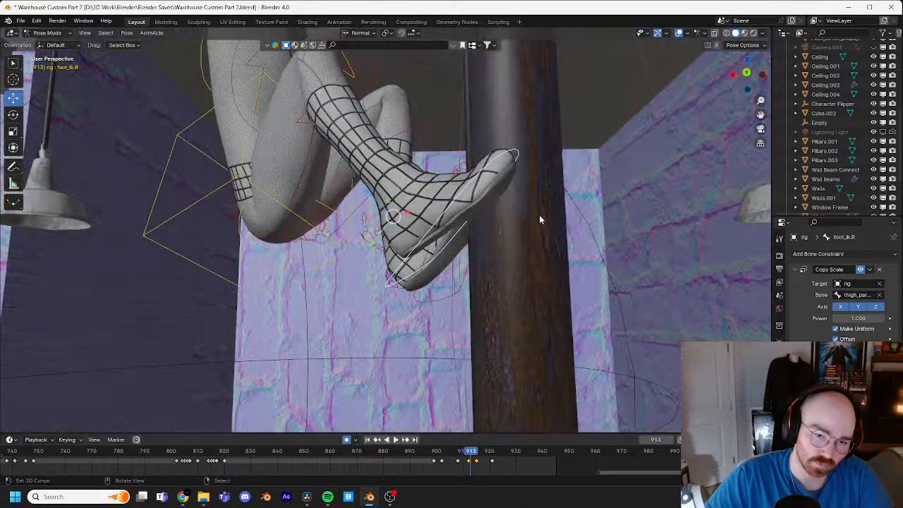
key("Right")
key("Right")
key("Right")
key("Right")
key("Right")
key("Right")
key("Right")
key("Right")
key("Right")
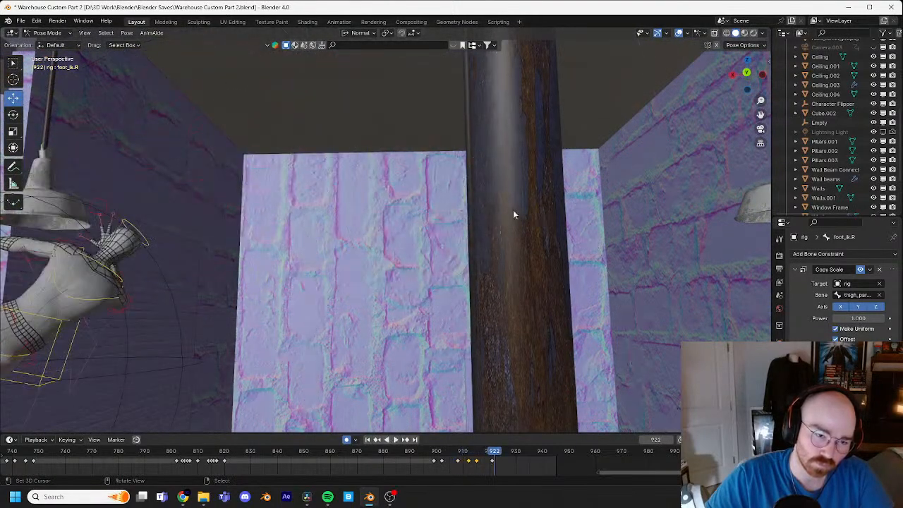
Step: Select the torso control and step back and forth around frames 909 to 914 to examine the body's push-off from the pipe
middle_click_drag(513, 210, 274, 285)
left_click(184, 303)
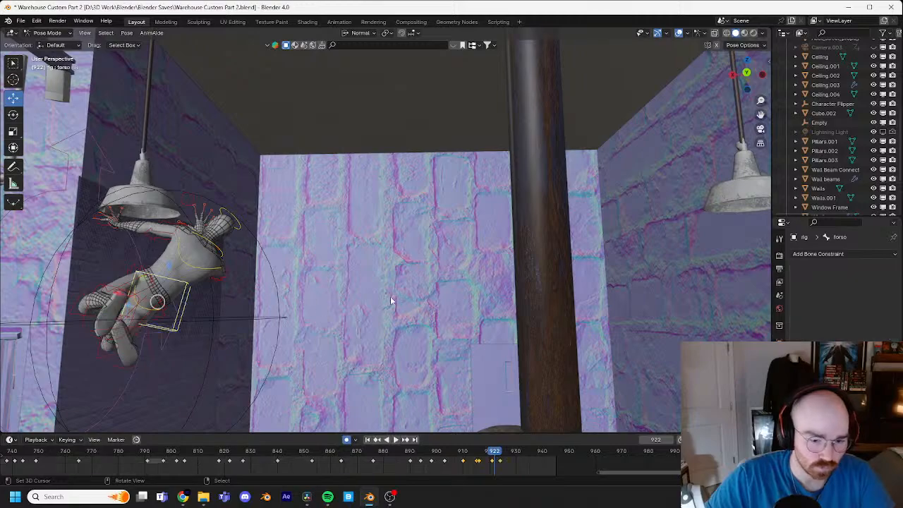
key("Left")
key("Left")
key("Left")
key("Left")
key("Left")
key("Left")
key("Left")
key("Left")
key("Left")
key("Left")
key("Left")
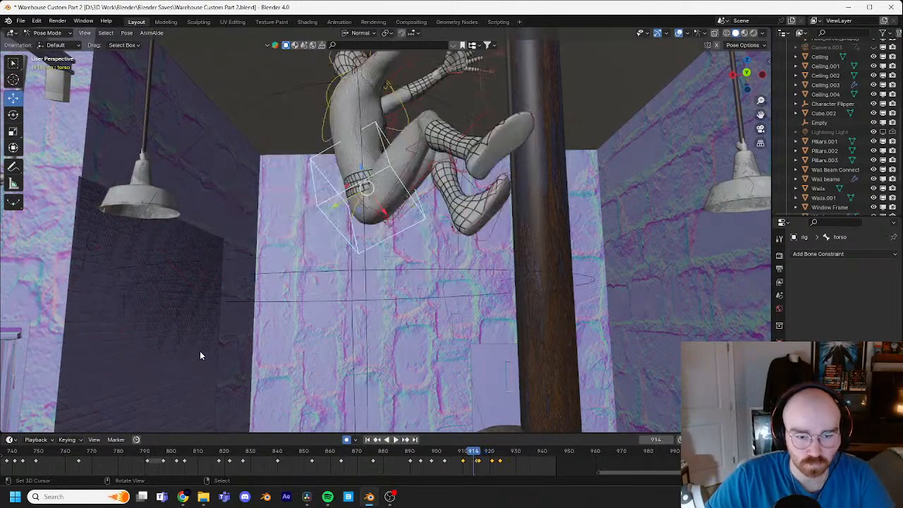
key("Left")
key("Left")
middle_click_drag(366, 165, 346, 281, "shift")
key("Right")
key("Right")
key("Right")
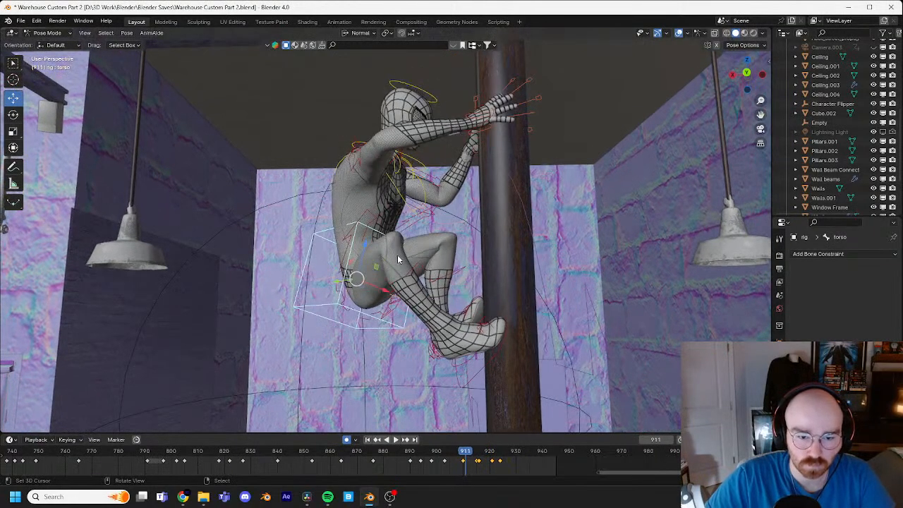
key("Left")
key("Left")
key("Left")
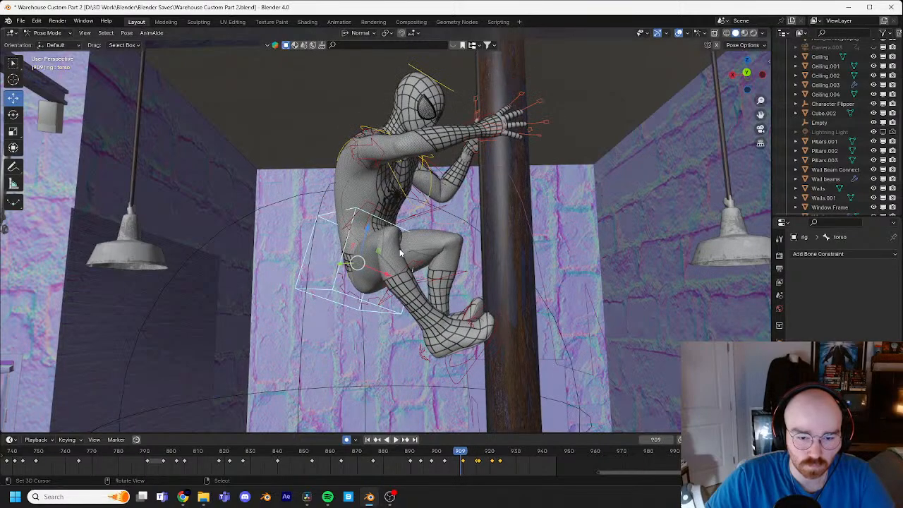
key("Right")
key("Right")
key("Right")
key("Right")
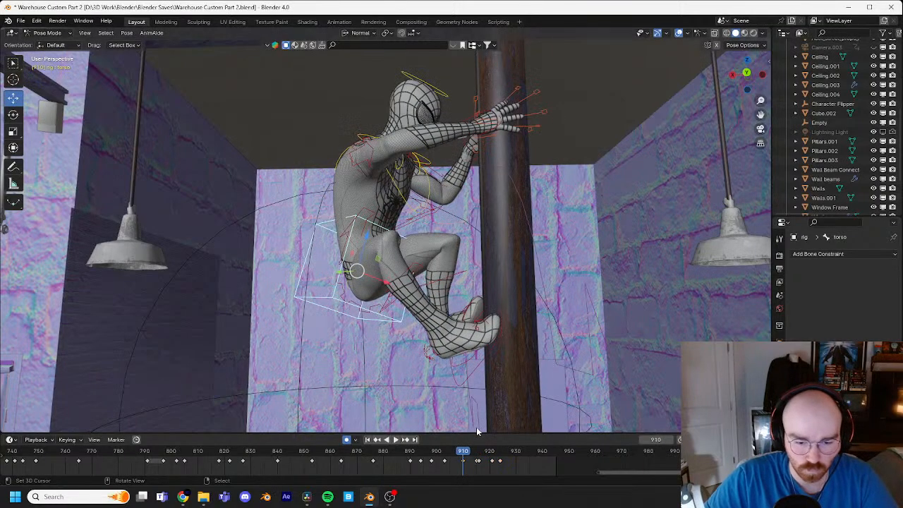
key("ctrl+v")
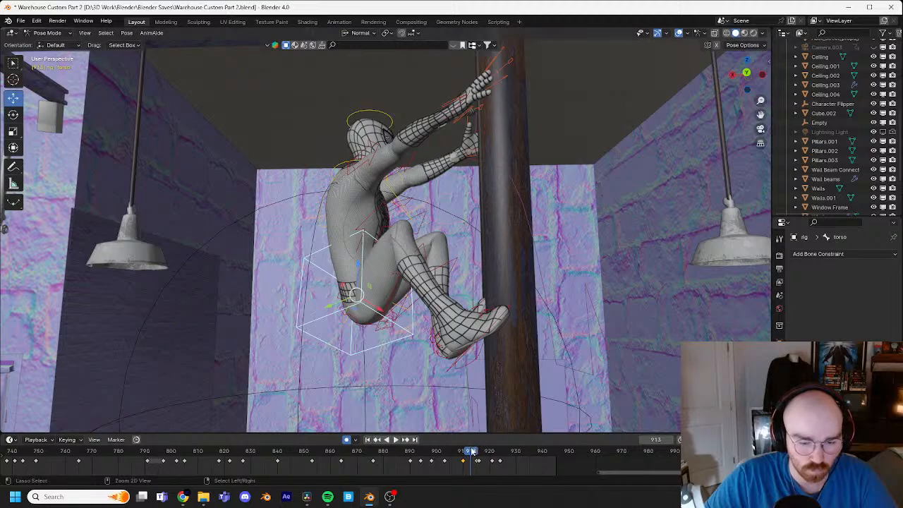
mouse_move(474, 452)
left_mouse_down()
mouse_move(447, 450)
mouse_move(457, 449)
left_mouse_up()
key("ctrl+z")
key("ctrl+z")
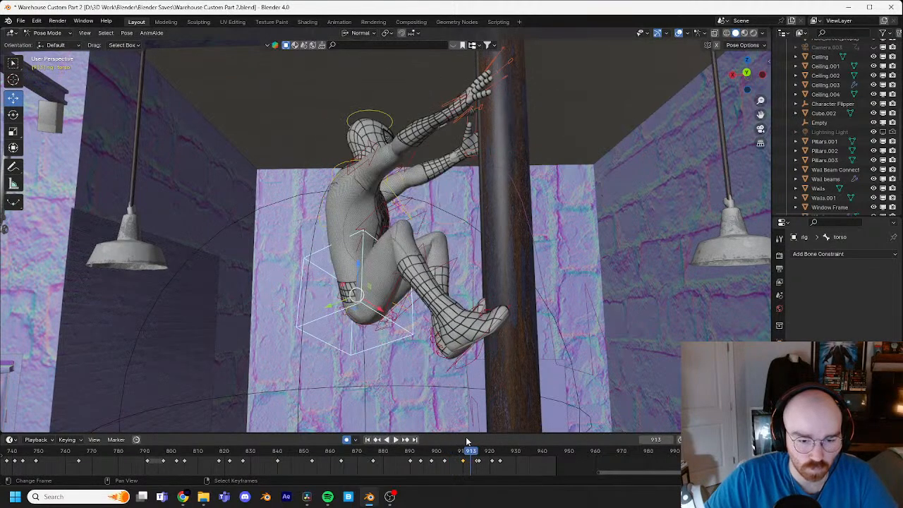
Step: Select the right foot control, step through frames 908 to 913, and hold its frame 908 pose through frame 912
left_click(508, 311)
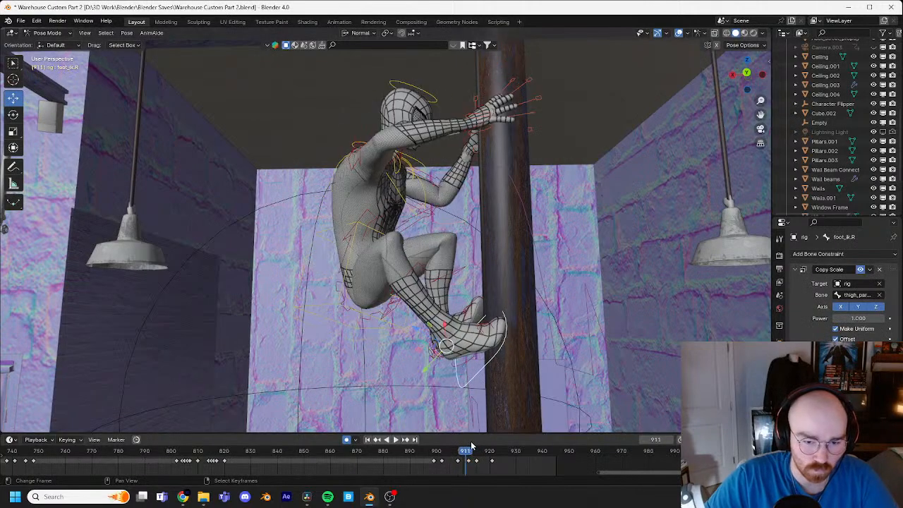
key("Right")
key("Right")
key("Right")
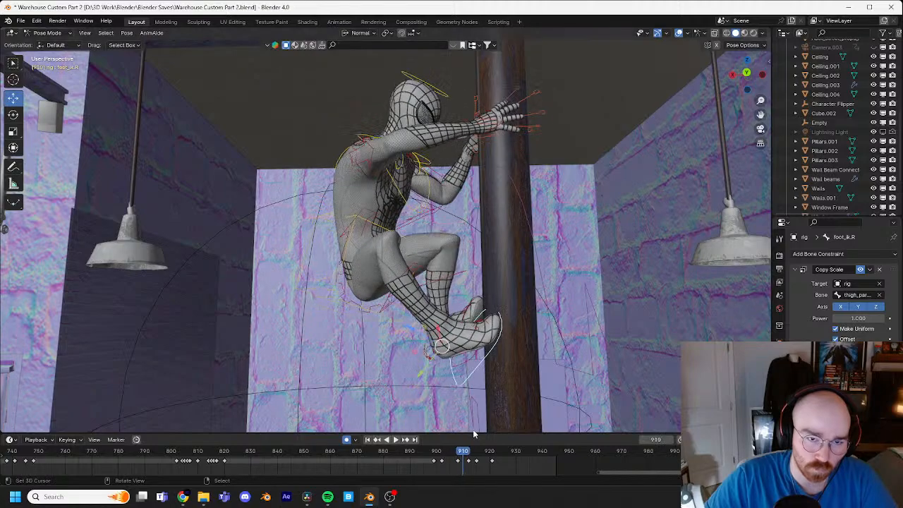
key("Left")
key("Left")
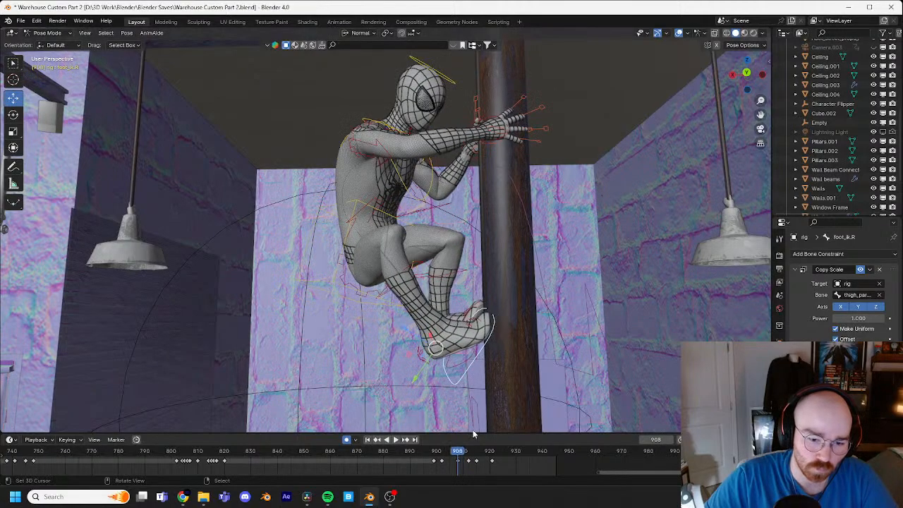
key("Right")
key("Right")
key("Right")
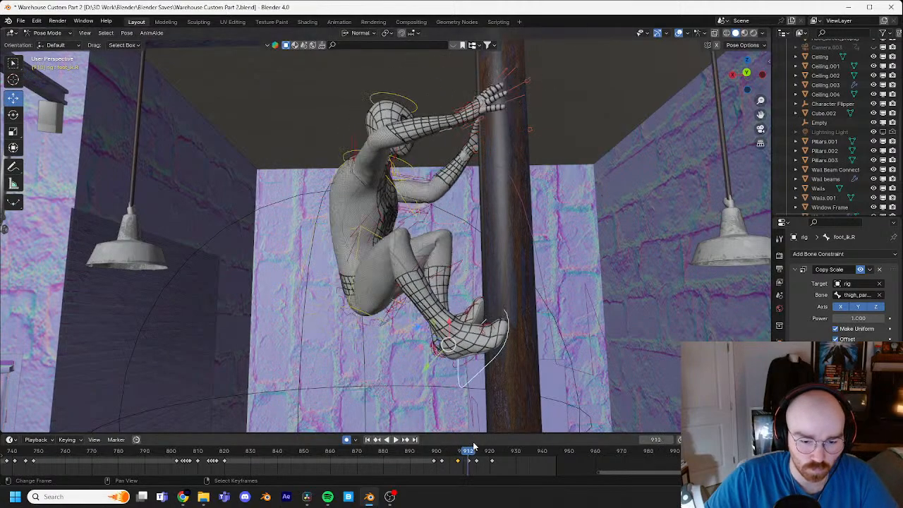
key("space")
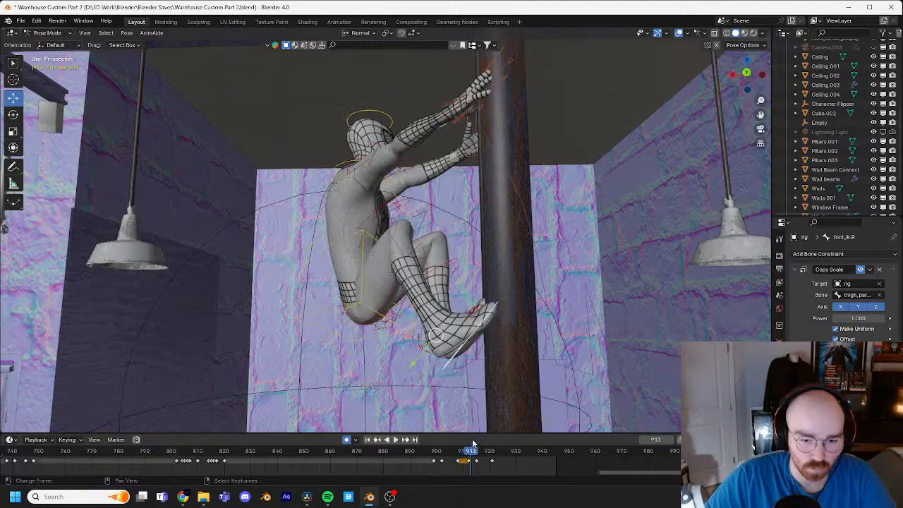
key("space")
Step: At frame 914, move the right foot control about 0.24 m, rotate it, and angle it with a trackball rotation of -9.74° and -2.86°
middle_click_drag(507, 389, 629, 334)
left_click(567, 338)
key("r")
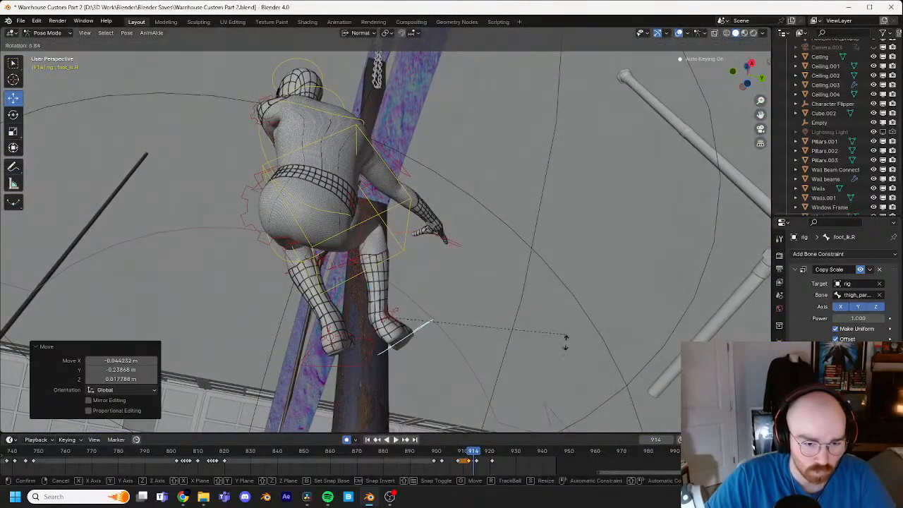
left_click(553, 385)
key("r")
key("r")
left_click(550, 379)
Step: Nudge the right foot against the pipe at frame 914 with two small moves of about 0.02 m and 0.03 m
middle_click_drag(550, 380, 577, 3)
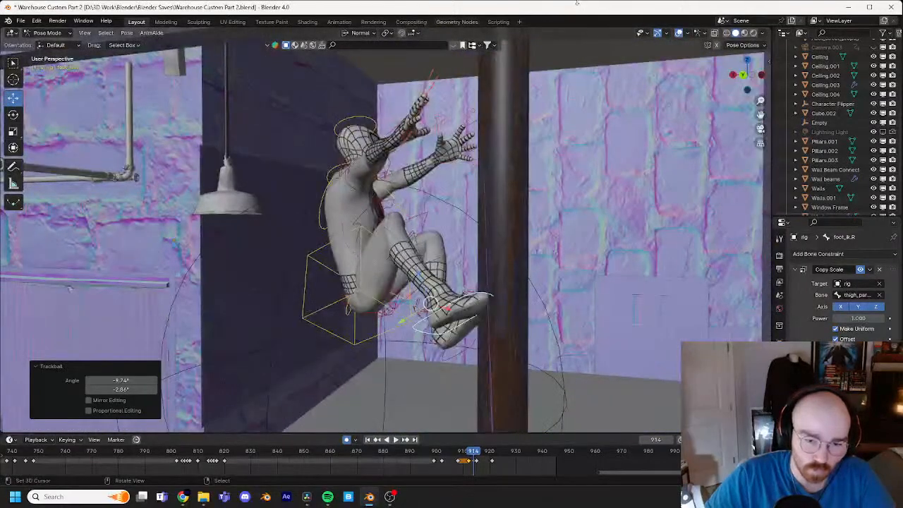
key("g")
left_click(261, 185)
scroll(438, 176, "up", 2)
key("KP_Decimal")
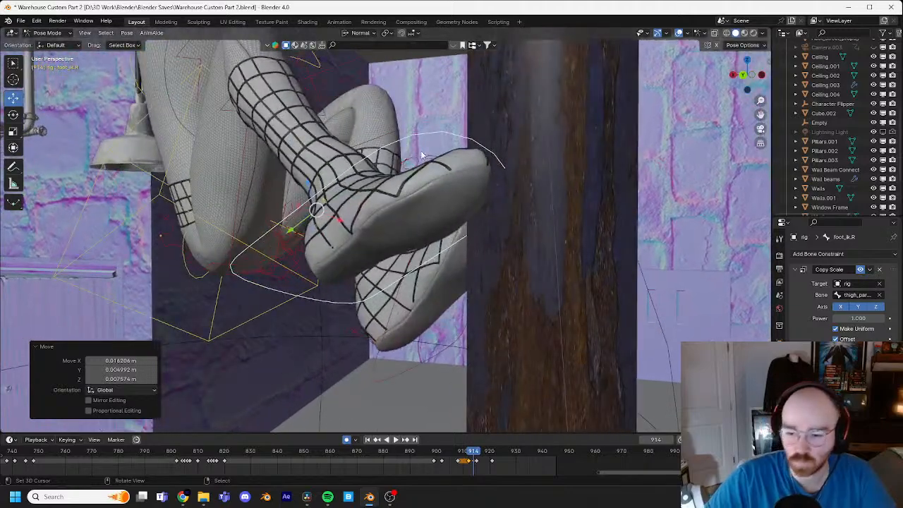
middle_click_drag(421, 151, 484, 205)
key("g")
left_click(483, 173)
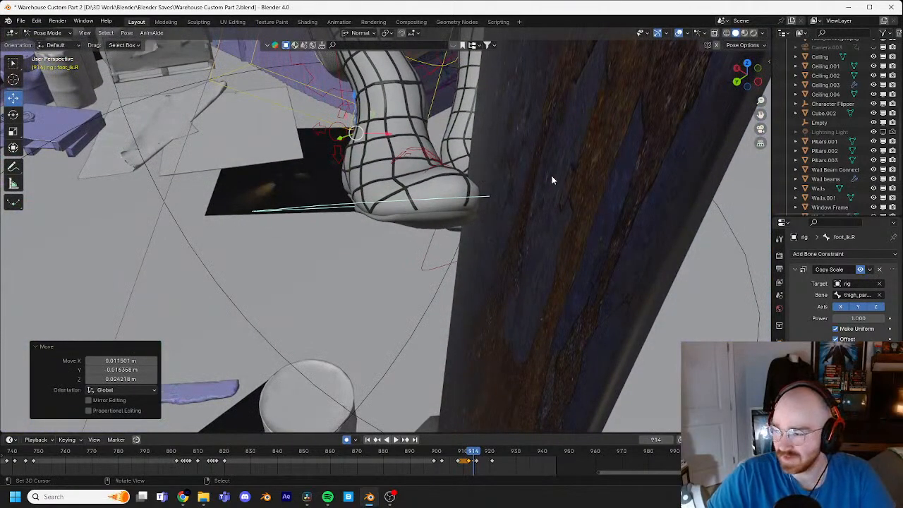
Step: Tilt the right foot toward the pipe surface at frame 914 with a trackball rotation and a further rotation of -6.97°
middle_click_drag(545, 169, 556, 147)
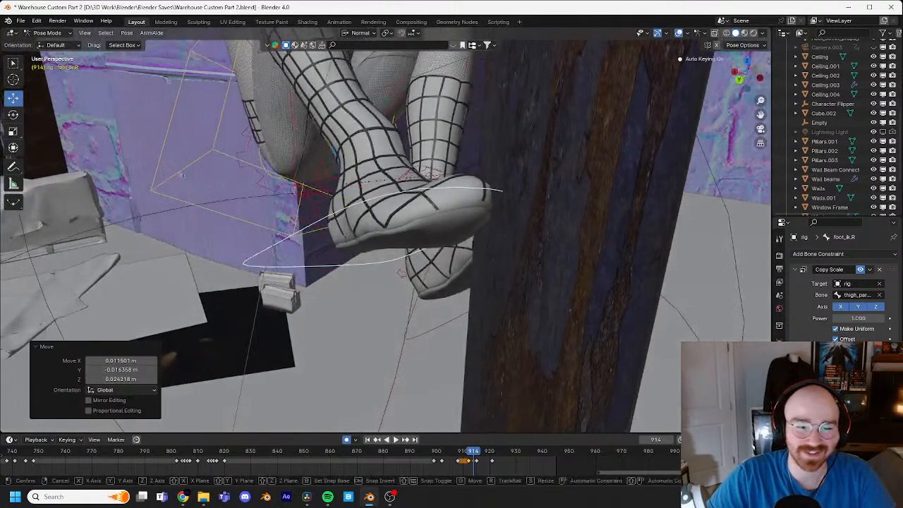
key("r")
key("r")
left_click(561, 151)
key("r")
left_click(494, 189)
Step: Inspect the right foot from around the pipe and rotate it another -4.73° at frame 914
middle_click_drag(493, 191, 567, 186)
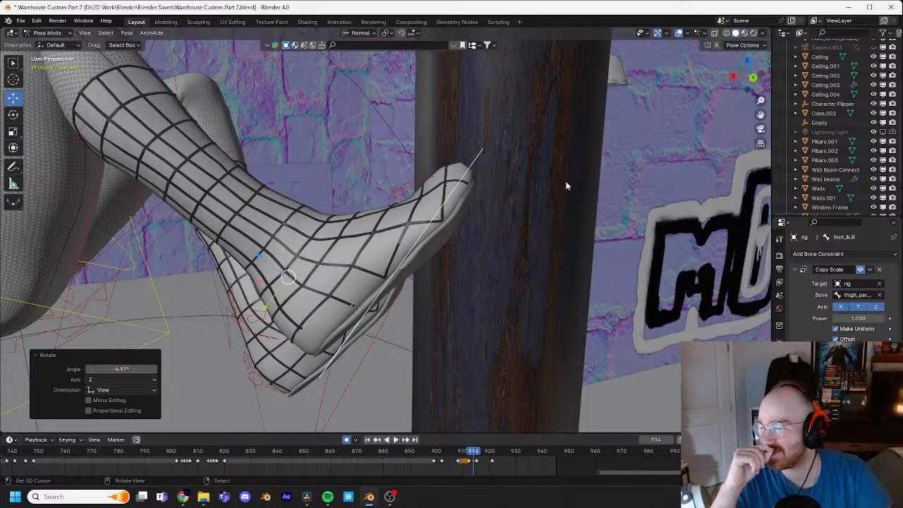
middle_click_drag(490, 195, 573, 267)
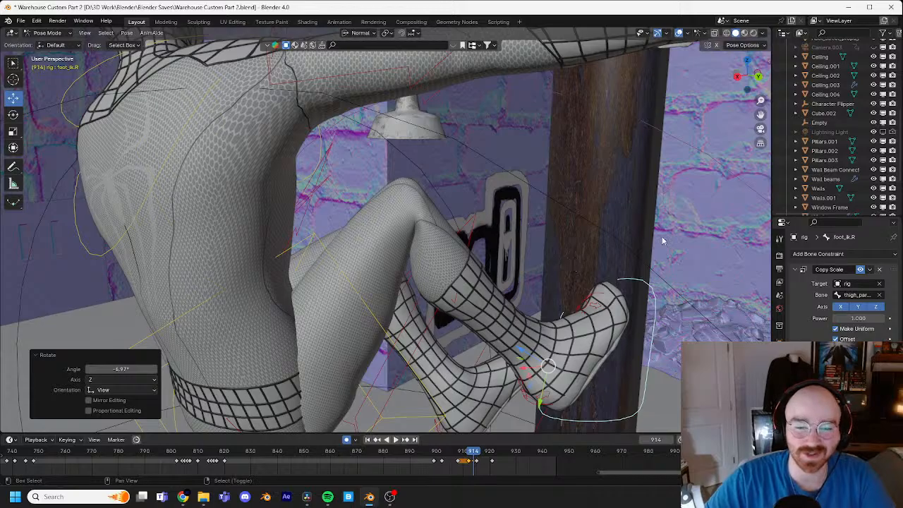
middle_click_drag(573, 269, 494, 244)
key("r")
left_click(547, 224)
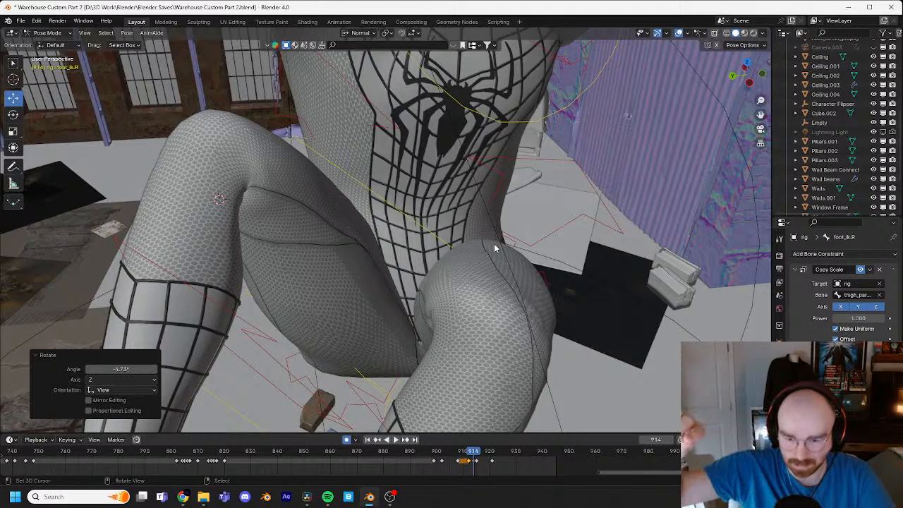
Step: From behind the character, refine the right foot's angle on the pipe at frame 914 with another free rotation
middle_click_drag(494, 244, 519, 224)
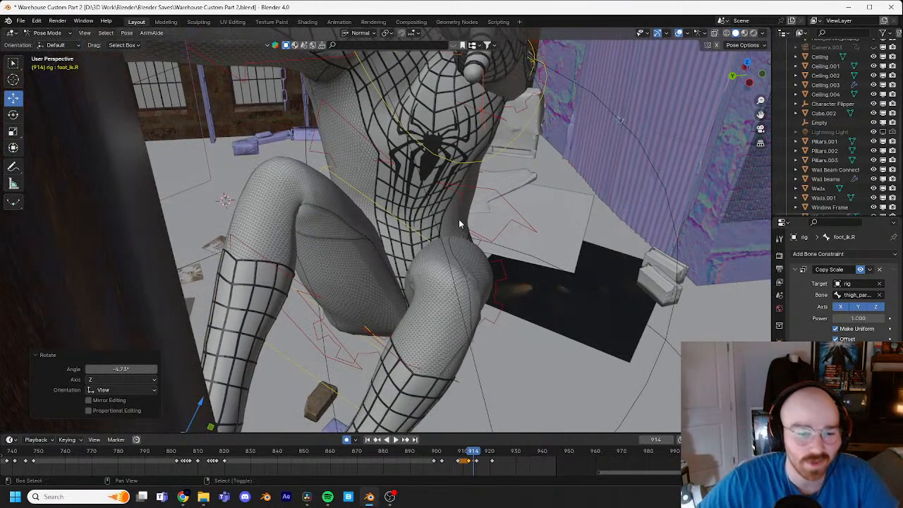
scroll(458, 224, "down", 3)
middle_click_drag(459, 224, 355, 213, "shift")
scroll(343, 202, "up", 3)
key("r")
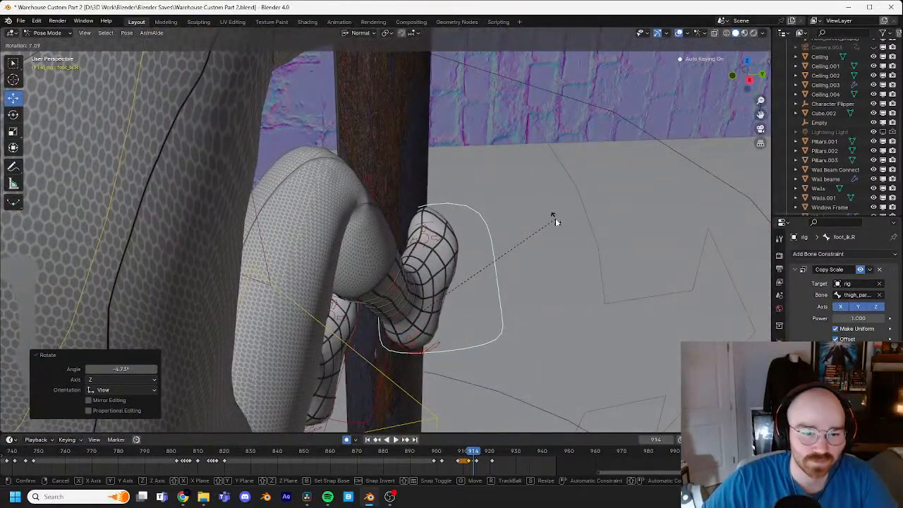
key("r")
left_click(589, 209)
Step: Select the left foot control and reposition it against the pipe
middle_click_drag(597, 210, 540, 259)
left_click(505, 197)
key("g")
left_click(566, 238)
Step: At frame 918, trail the left foot behind the body and angle it with a trackball rotation of 2.29° and 53.9° plus a further rotation
key("Right")
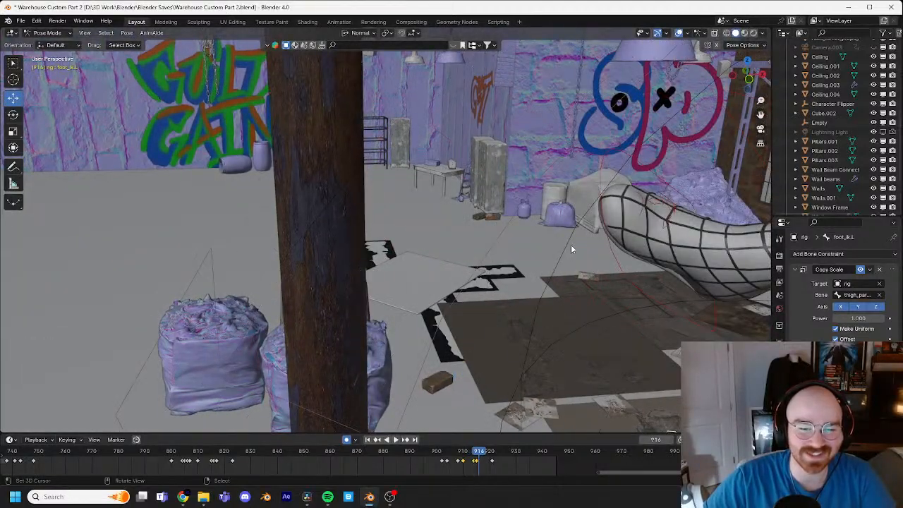
scroll(571, 247, "down", 1)
scroll(600, 249, "down", 2)
middle_click_drag(601, 248, 624, 233)
scroll(553, 245, "down", 2)
key("Right")
key("Right")
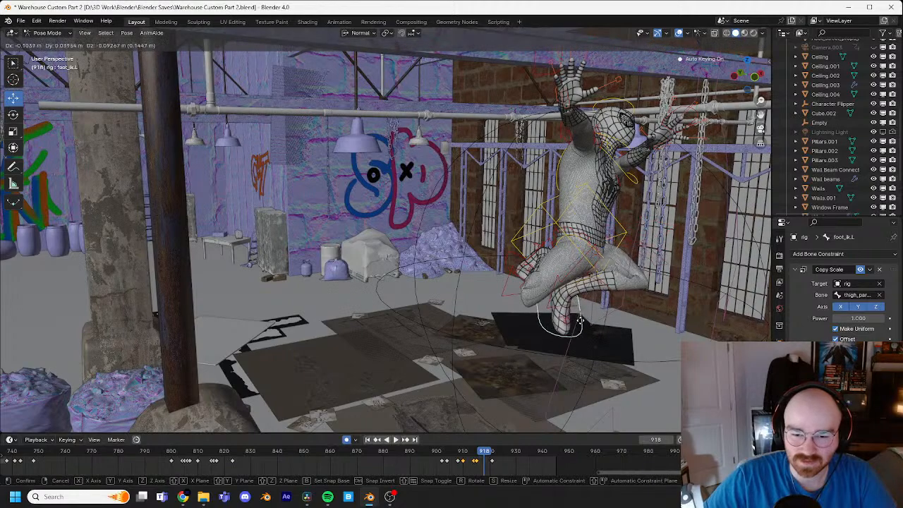
left_click(500, 311)
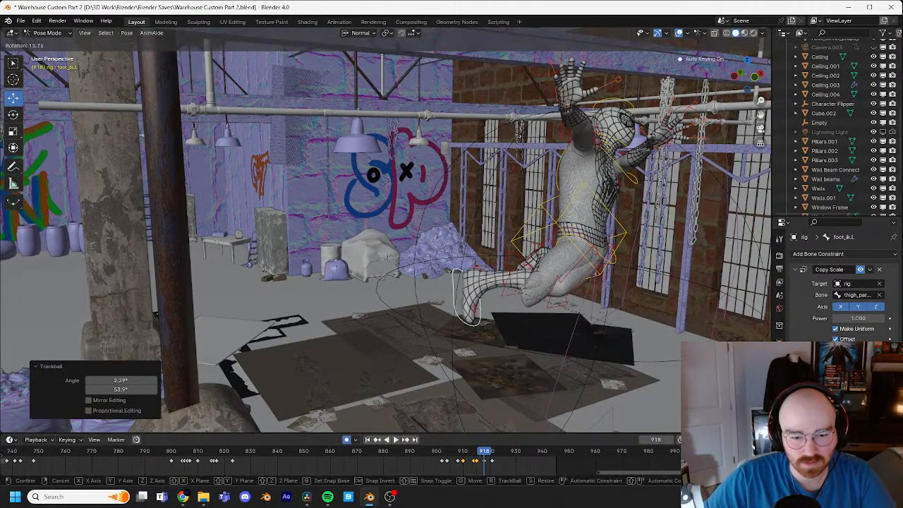
left_click(552, 317)
Step: At frame 918, move the right foot control back about 0.54 m so the leg trails behind, and rotate it 27.6°
key("g")
middle_click_drag(517, 263, 592, 276)
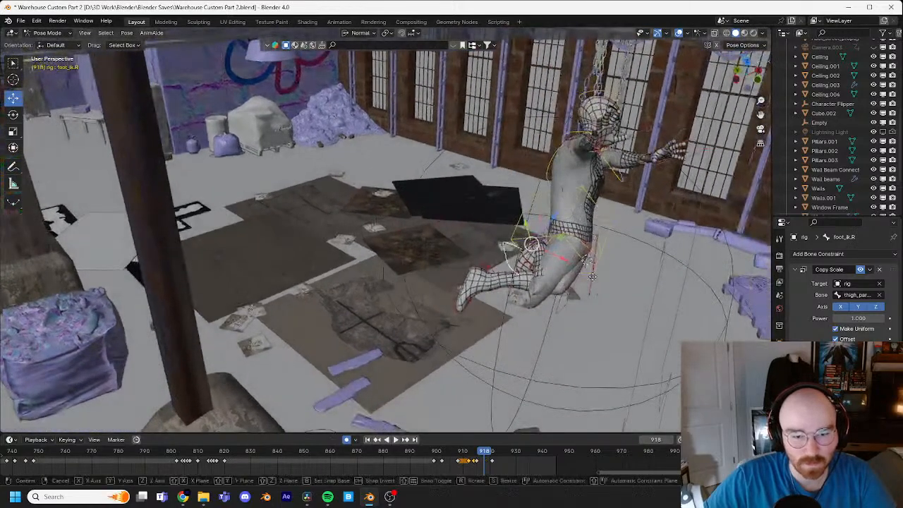
left_click(505, 275)
key("r")
key("r")
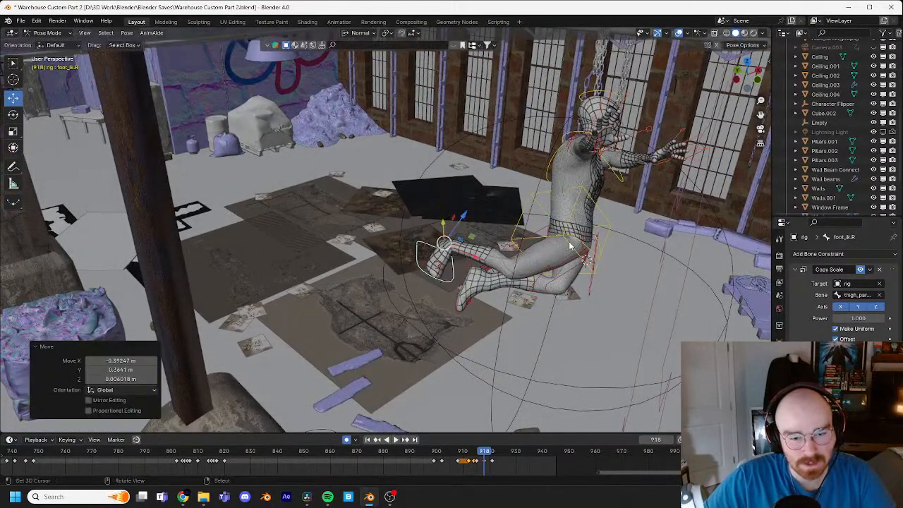
left_click(575, 280)
left_click(584, 317)
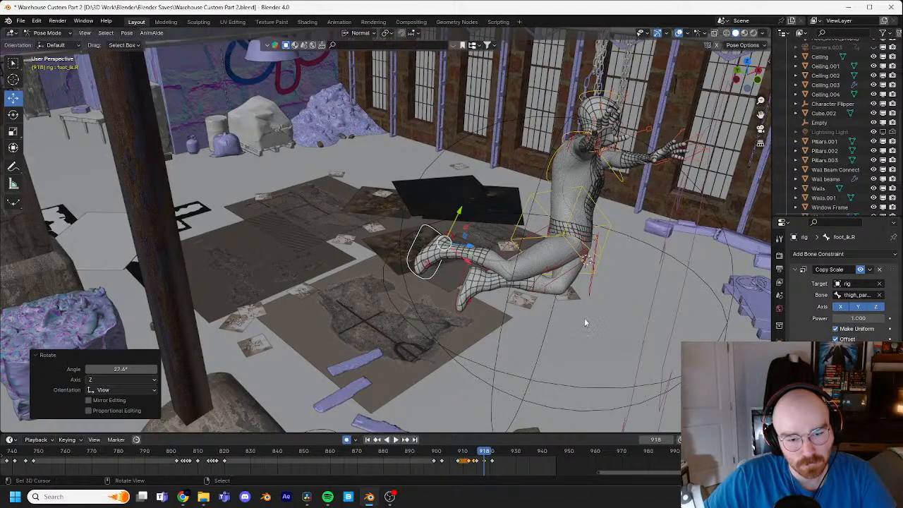
Step: From the front of the character, shift the left foot control about 0.15 m at frame 918
middle_click_drag(584, 318, 489, 283)
right_click(421, 299)
key("g")
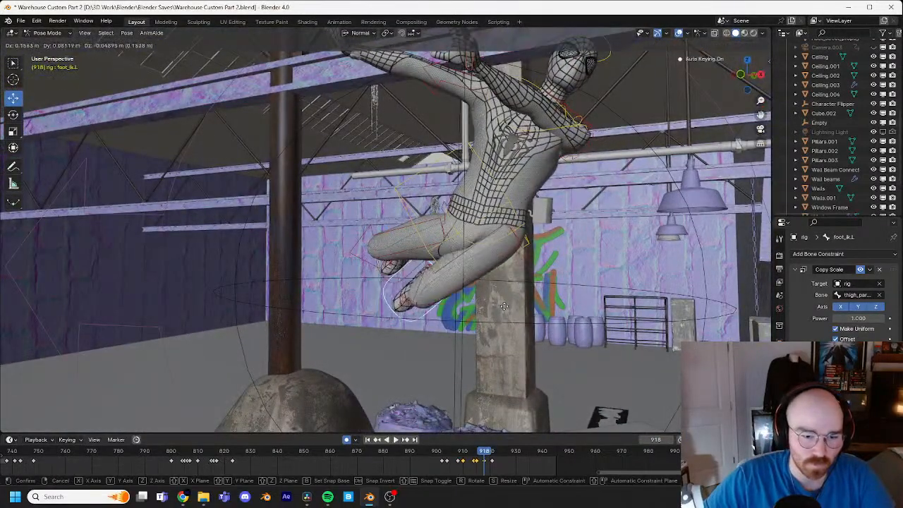
left_click(504, 307)
Step: Select the torso control at frame 918, reposition the body, and rotate it 7.24°
right_click(513, 213)
key("g")
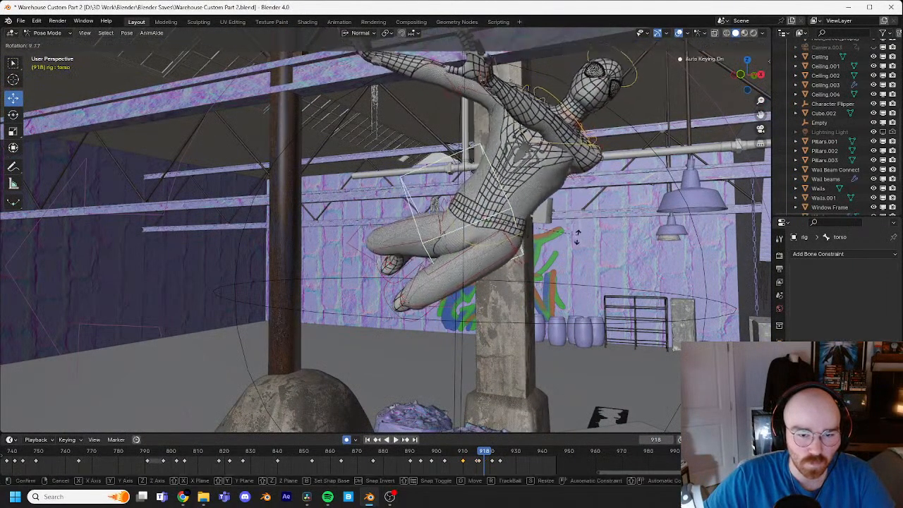
left_click(534, 198)
key("r")
left_click(533, 219)
scroll(530, 151, "down", 3)
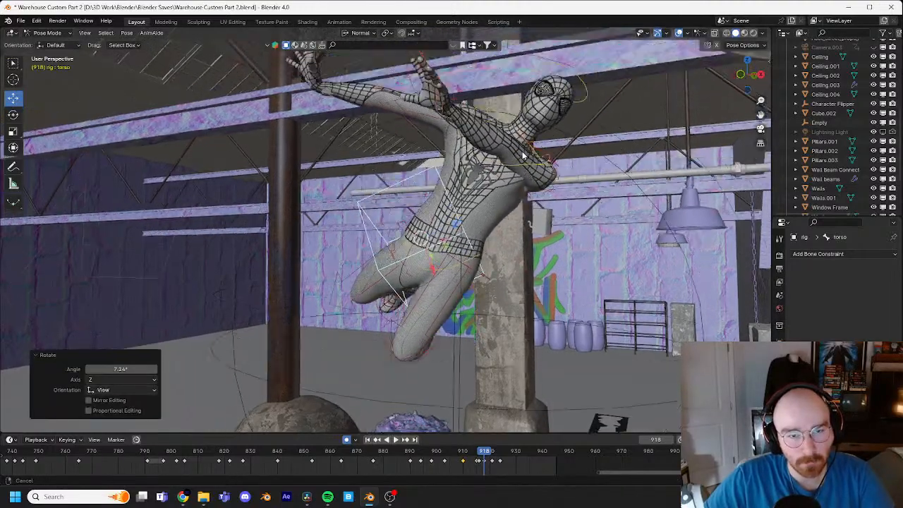
Step: Step backward and forward through the frames before 918 to examine the body's leap away from the pipe
middle_click_drag(525, 154, 556, 213)
key("Left")
key("Left")
key("Left")
key("Left")
key("Left")
key("Left")
key("Left")
key("Right")
key("Right")
scroll(432, 221, "up", 2)
key("Right")
key("Right")
key("Right")
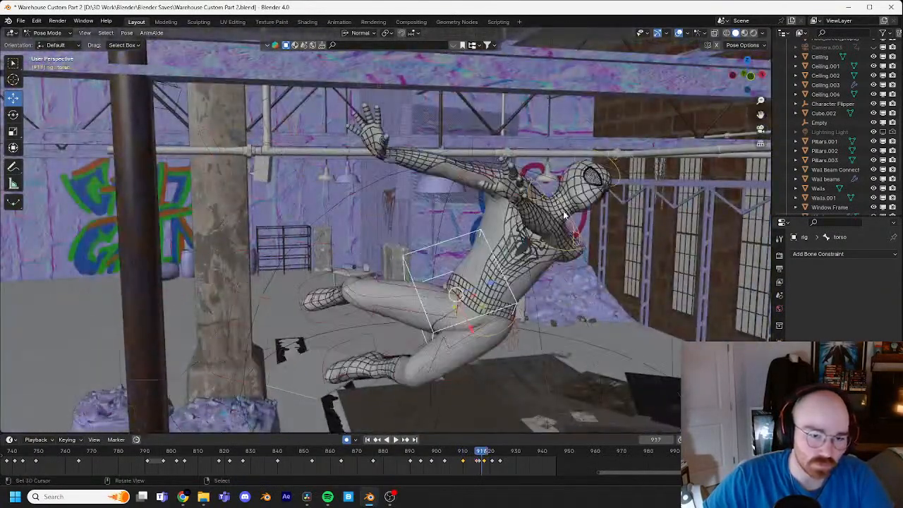
Step: At frame 918, reach the left hand control out in front of the body and rotate it 4.62°
scroll(583, 187, "up", 2)
right_click(572, 169)
key("g")
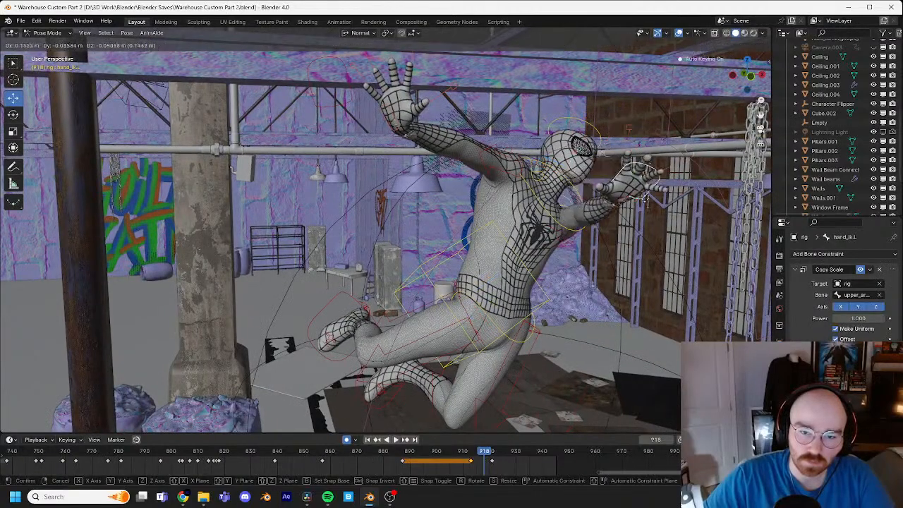
left_click(674, 214)
middle_click_drag(674, 213, 516, 220)
key("g")
left_click(653, 235)
key("r")
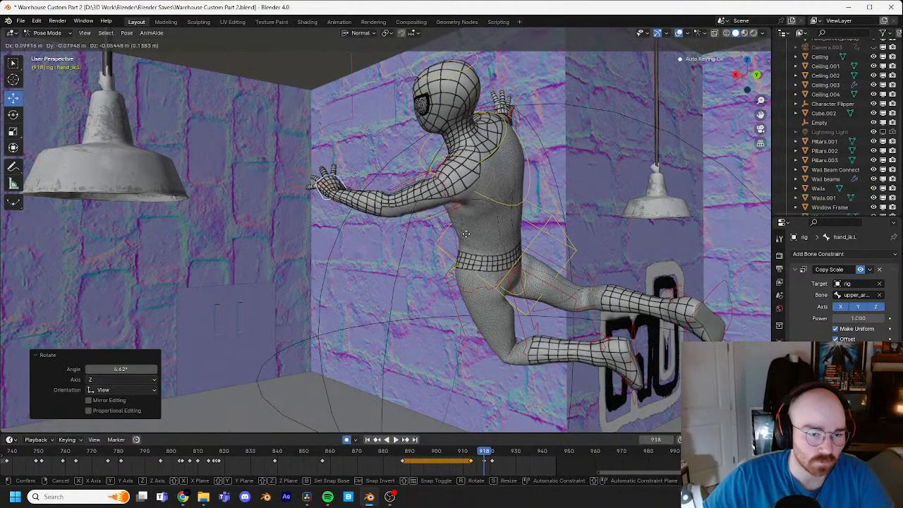
left_click(488, 229)
Step: Angle the left hand at frame 918 with a trackball rotation of -7.45° and 38.6°, rotate it further, and fine-tune its position
middle_click_drag(489, 228, 448, 231)
key("r")
key("r")
left_click(476, 227)
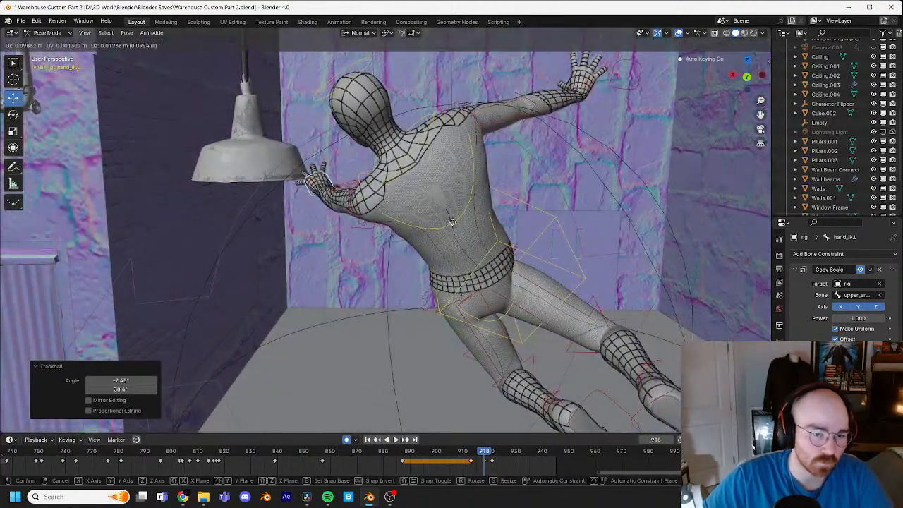
key("r")
left_click(463, 221)
key("g")
left_click(468, 219)
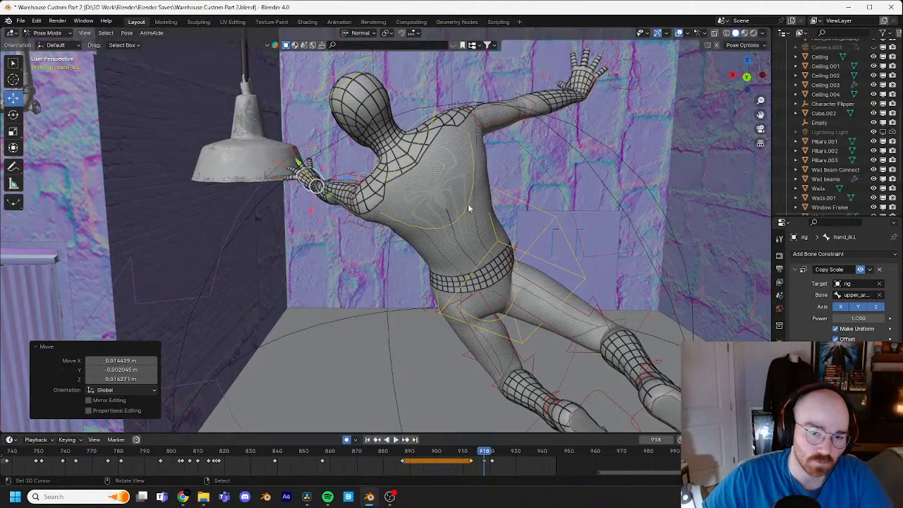
Step: Select the chest control and rotate it 21.4° at frame 918
left_click(469, 209)
key("r")
left_click(564, 187)
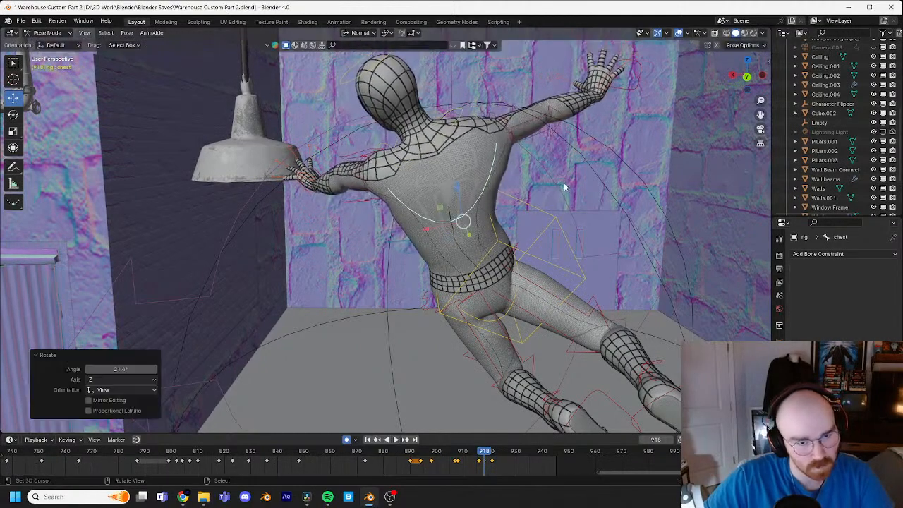
Step: Select the head control at frame 918, rotate it 18.3°, and refine its angle with a second rotation
left_click(409, 68)
key("r")
left_click(578, 141)
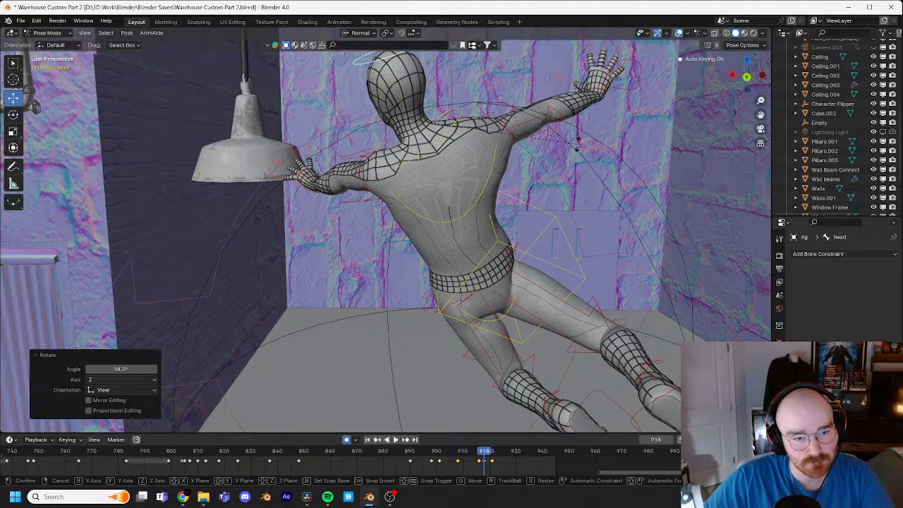
left_click(589, 128)
Step: Select the chest control at frame 918 and give it a trackball rotation of -18.9° and -1.72°
left_click(494, 168)
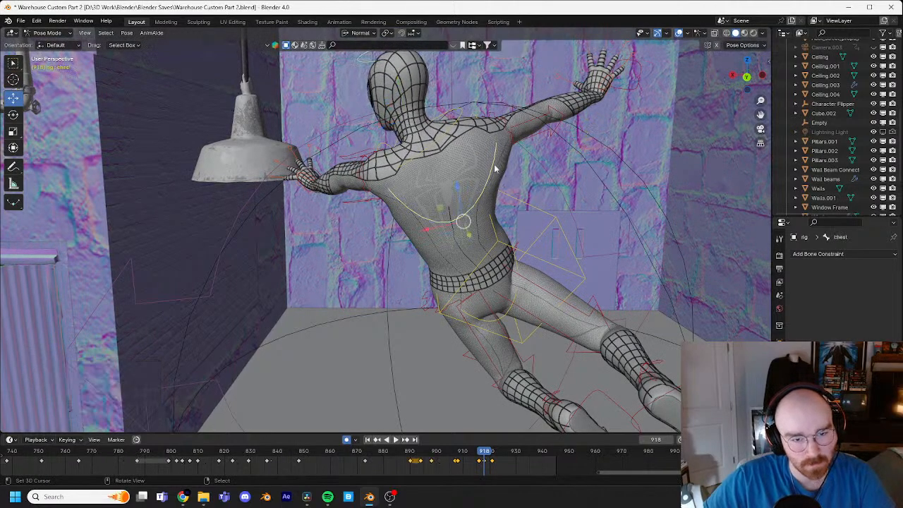
key("r")
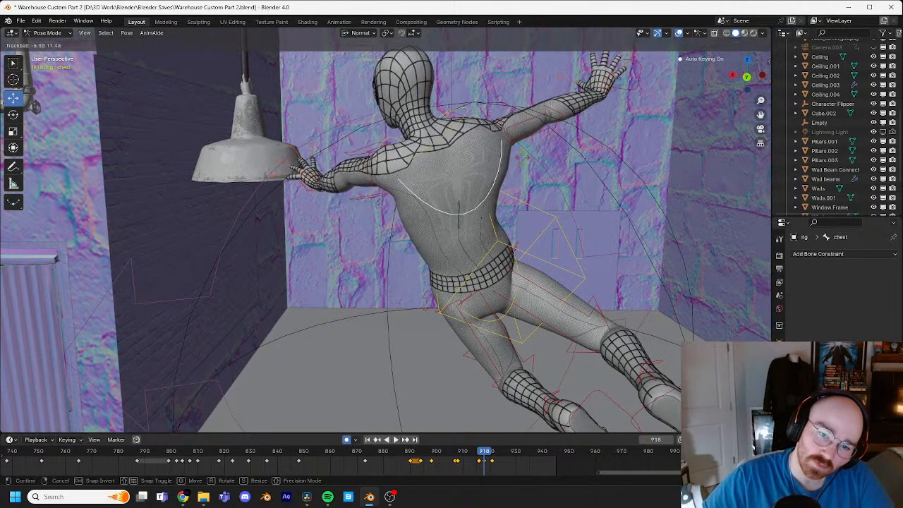
left_click(565, 124)
middle_click_drag(565, 124, 591, 224)
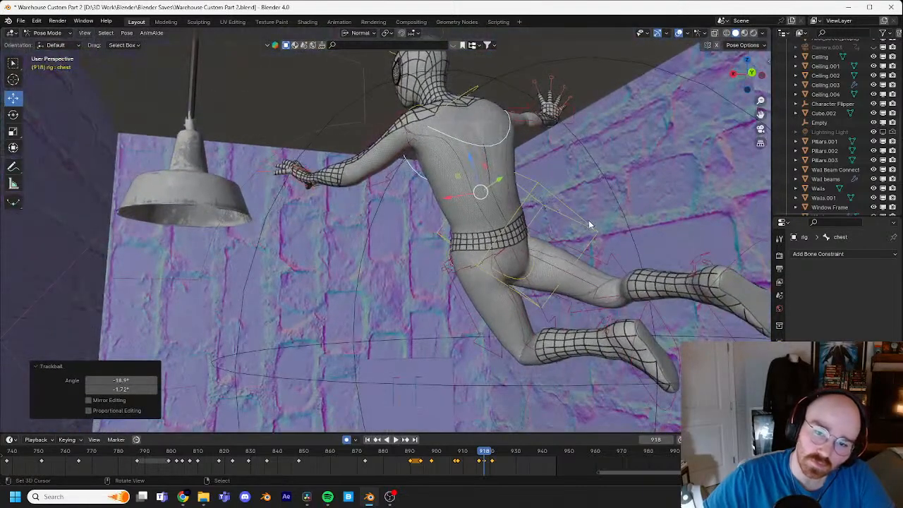
Step: Rotate the torso control -17.3° at frame 918 and try a small shift of its position
left_click(591, 223)
key("r")
left_click(606, 187)
key("g")
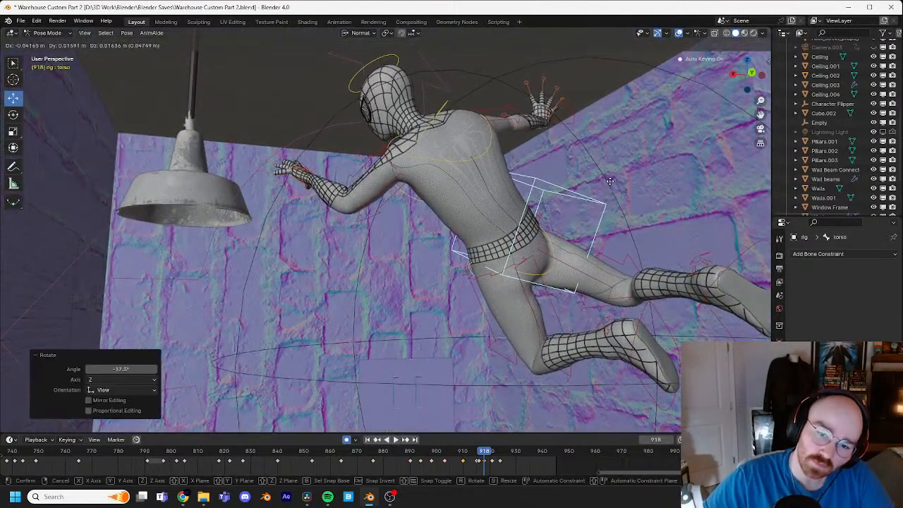
right_click(609, 180)
Step: At frame 918, move the left hand control 0.058207, -0.098738 and 0.035488 m in X, Y and Z, and adjust its angle with a trackball rotation
middle_click_drag(609, 189, 324, 195)
left_click(324, 195)
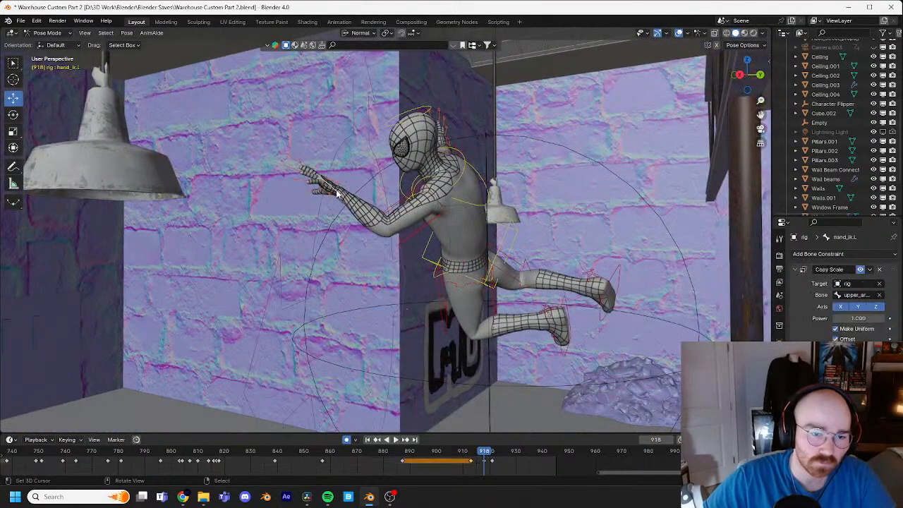
key("g")
left_click(362, 185)
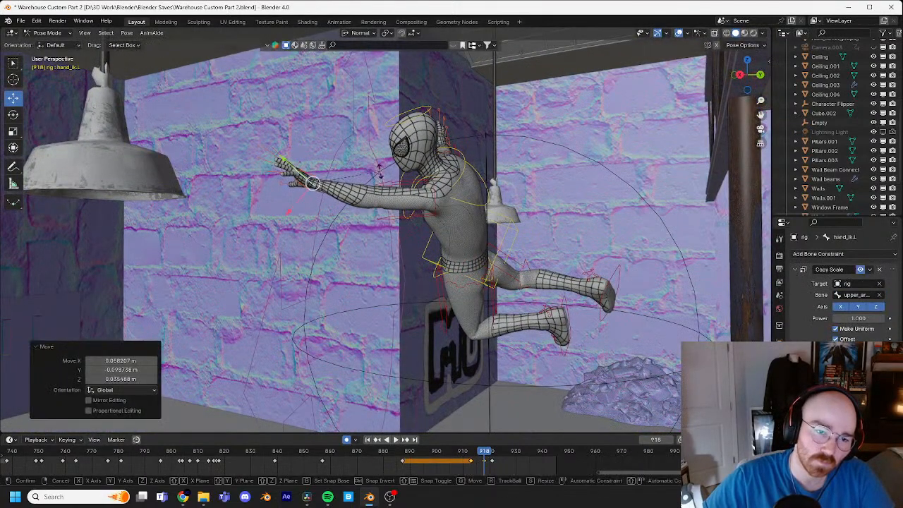
key("r")
key("r")
left_click(399, 148)
Step: Go back to frame 916 and move the left hand control 0.32526, 0.13409 and -0.10817 m in X, Y and Z
middle_click_drag(513, 222, 458, 188, "shift")
key("Left")
key("Left")
key("Left")
key("Left")
key("Left")
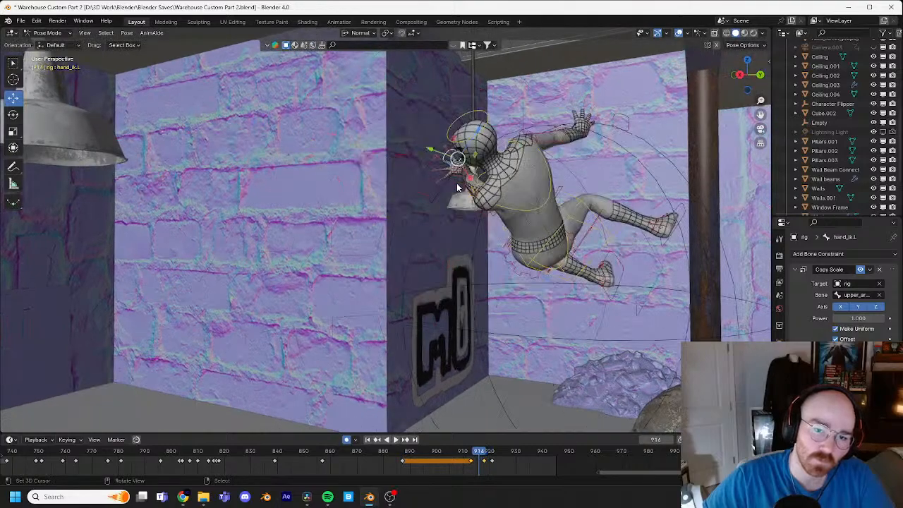
middle_click_drag(592, 184, 431, 184, "shift")
key("Right")
key("Right")
key("Right")
key("g")
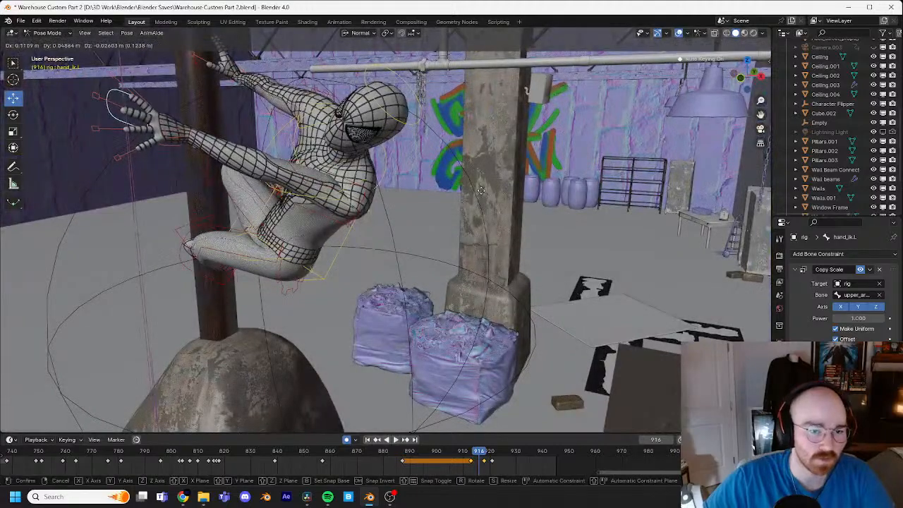
left_click(541, 215)
Step: Turn the left hand at frame 916 with two trackball rotations, the second by -17.2° and -30.9°
key("r")
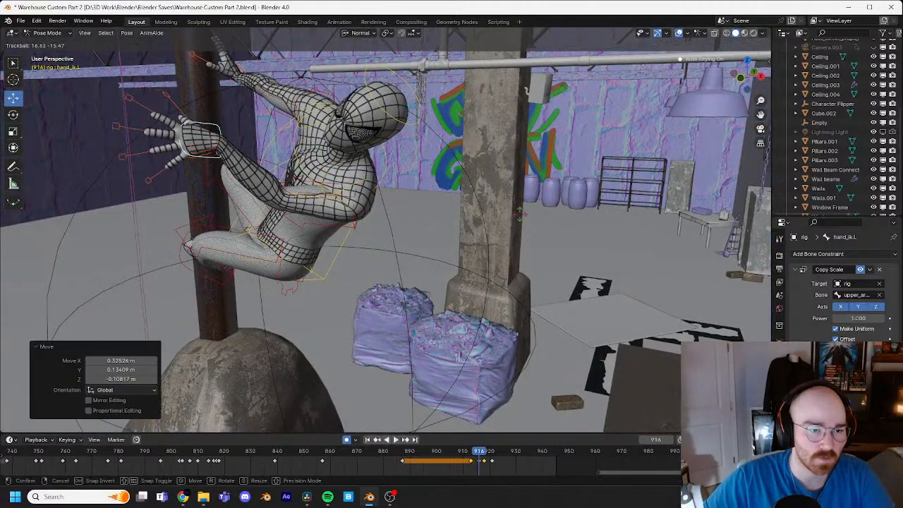
key("r")
left_click(425, 290)
key("r")
key("r")
left_click(383, 242)
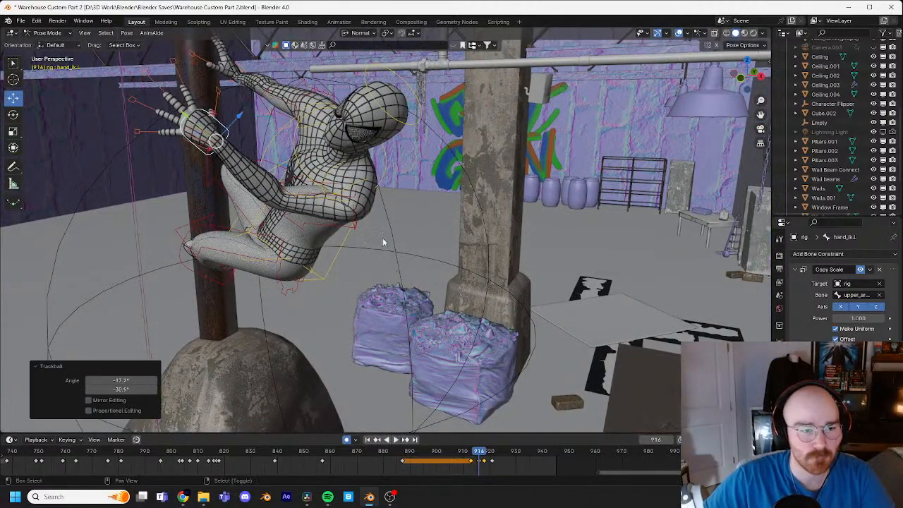
Step: Select the head control at frame 916, tilt it, and refine its angle with trackball rotations, the last by 0.573° and 19.5°
middle_click_drag(383, 242, 465, 212)
left_click(460, 201)
key("r")
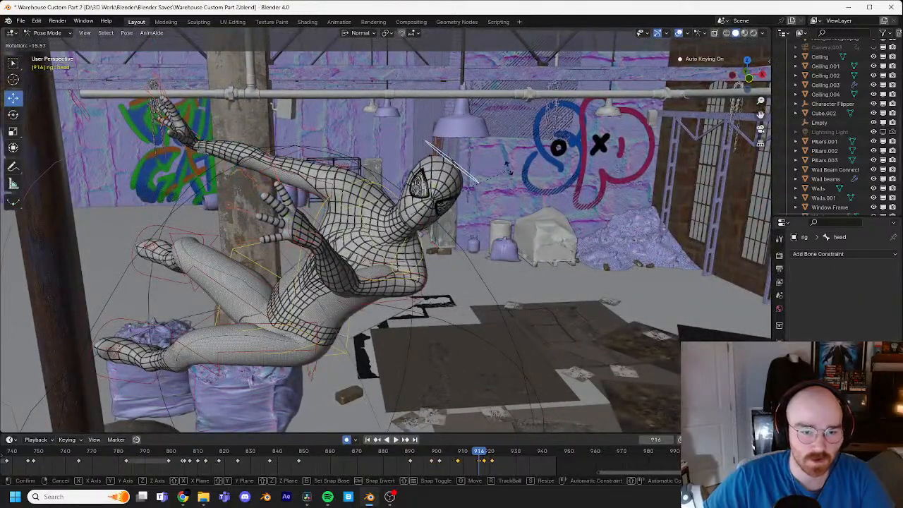
left_click(507, 169)
key("r")
key("r")
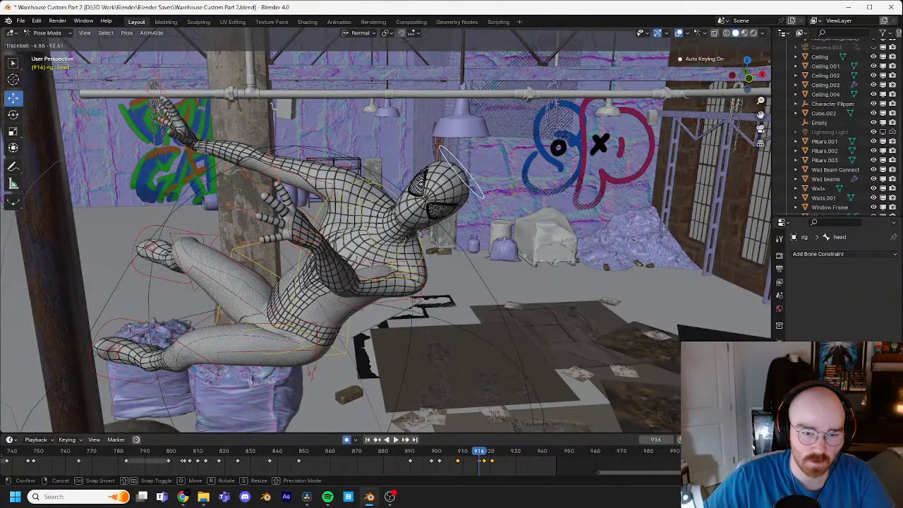
left_click(483, 200)
key("r")
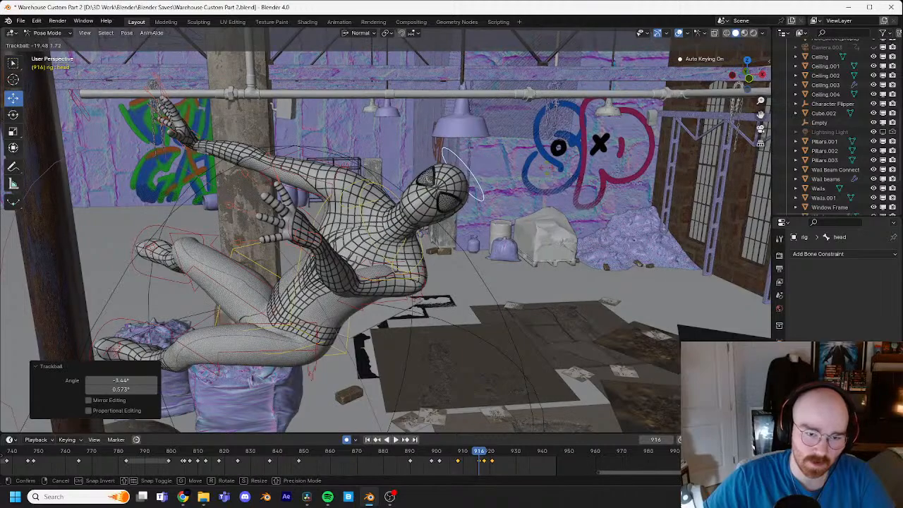
key("r")
left_click(529, 149)
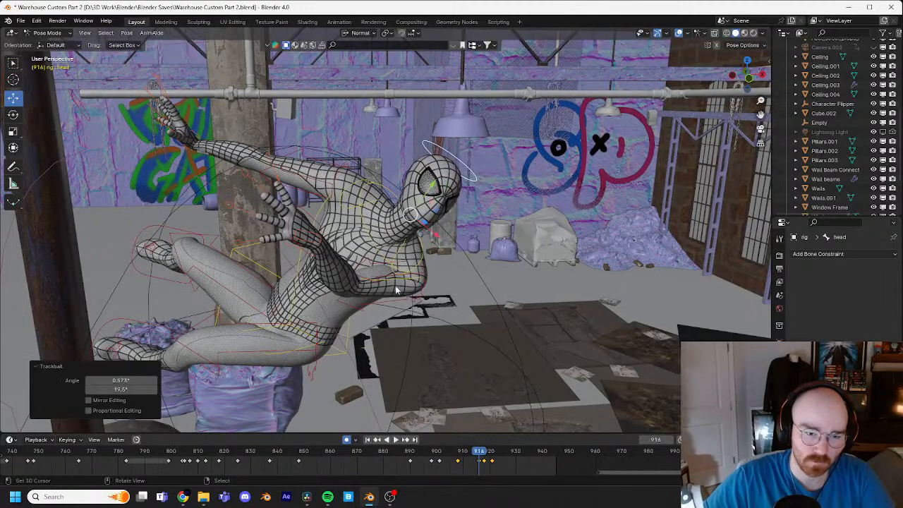
Step: Give the chest control a trackball rotation of -1.72° and 5.73° at frame 916, followed by a further view-axis rotation
left_click(394, 283)
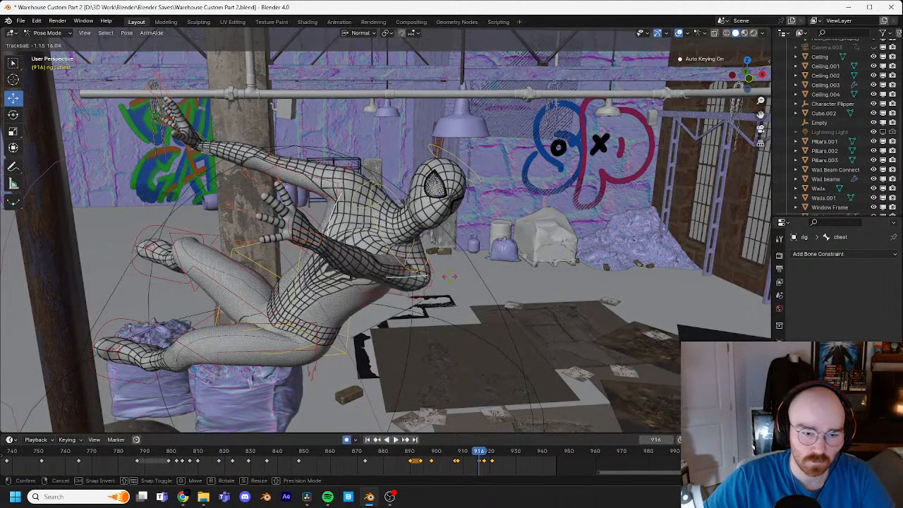
left_click(452, 260)
key("r")
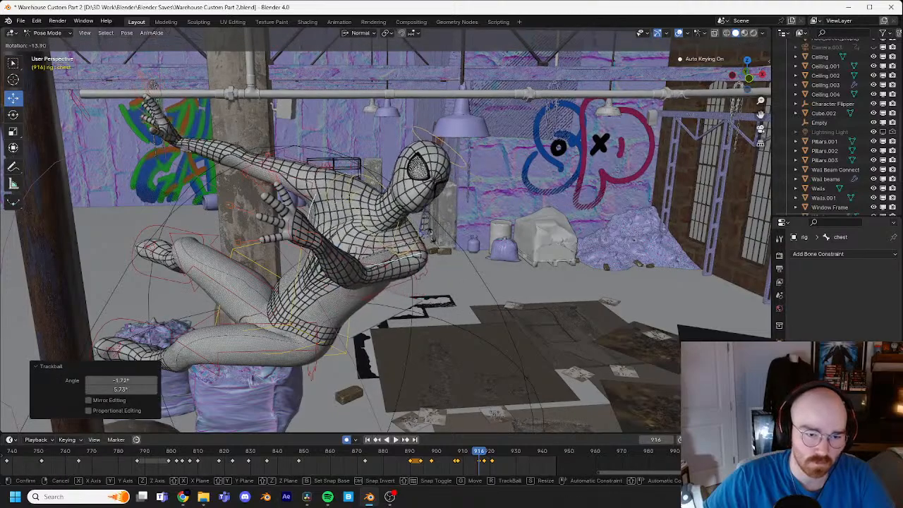
left_click(346, 214)
Step: At frame 916, move the right hand control 0.46201, -0.27015 and -0.018968 m and angle it with trackball rotations, the last by 9.17° and -25.8°
middle_click_drag(172, 138, 247, 209)
left_click(240, 177)
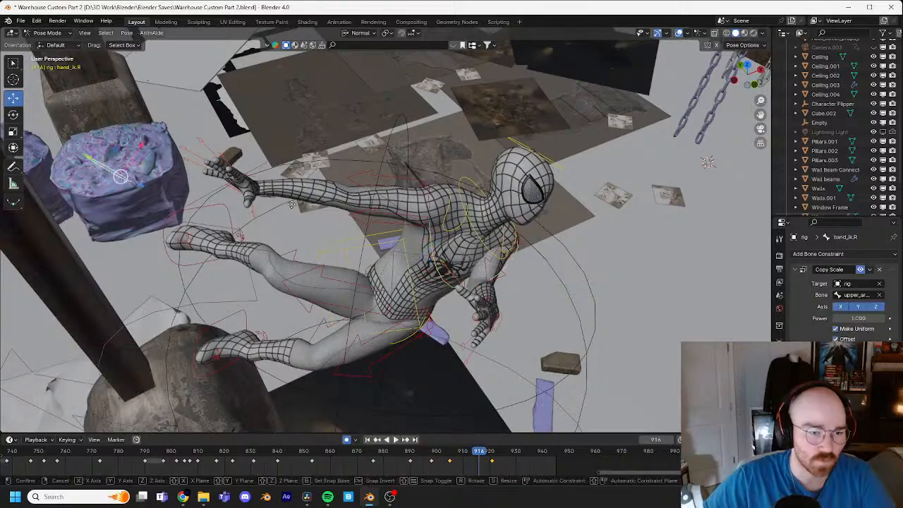
key("g")
left_click(456, 214)
key("r")
key("r")
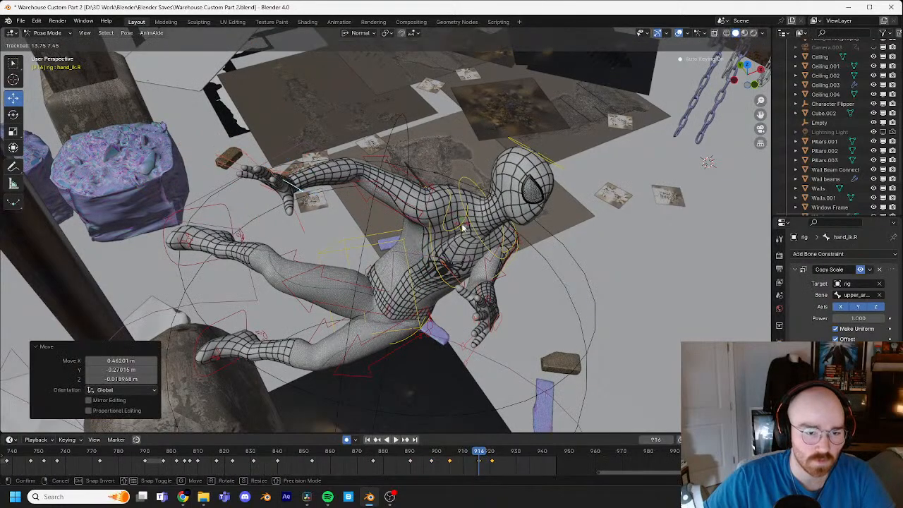
left_click(463, 228)
key("r")
key("r")
left_click(708, 162)
Step: Shift the right hand control another 0.086923, 0.25007 and -0.013293 m in X, Y and Z at frame 916
middle_click_drag(708, 161, 537, 173)
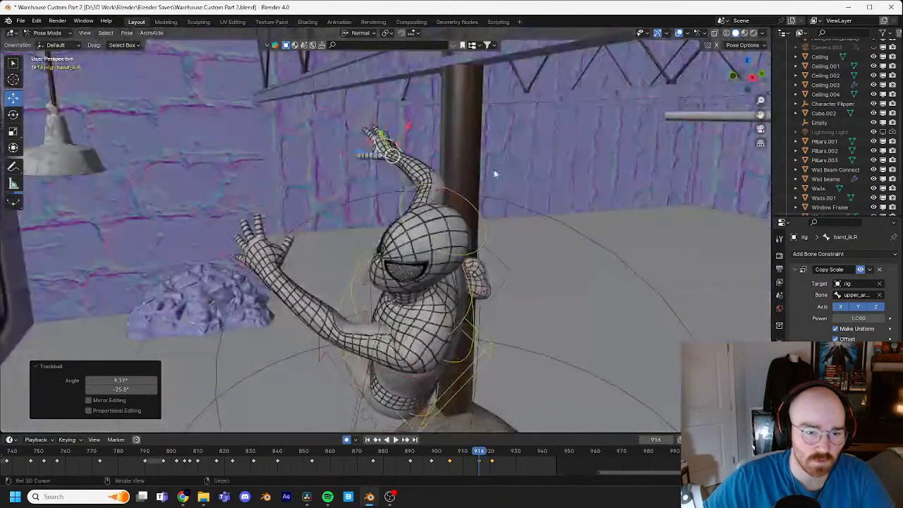
key("g")
left_click(564, 171)
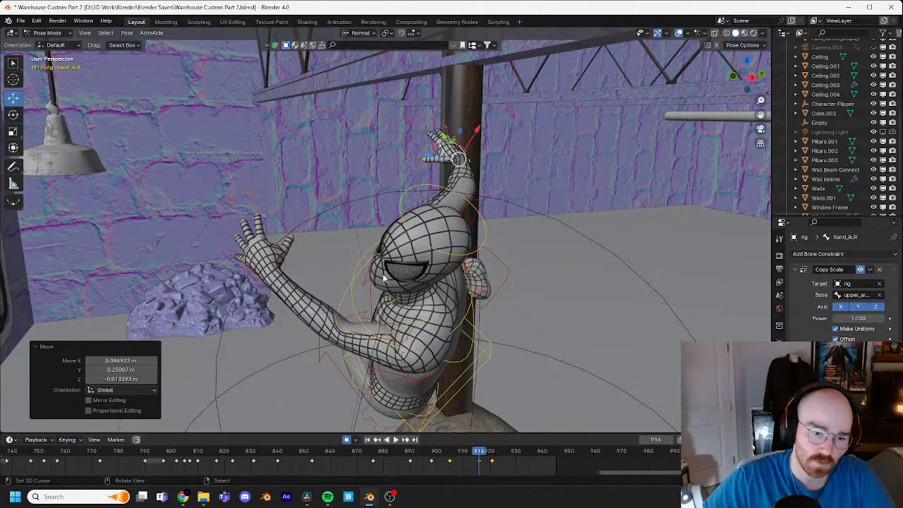
Step: Select the left shoulder control and insert a keyframe for it at frame 910
right_click(286, 258)
middle_click_drag(397, 257, 346, 237)
right_click(329, 295)
middle_click_drag(415, 297, 451, 271, "shift")
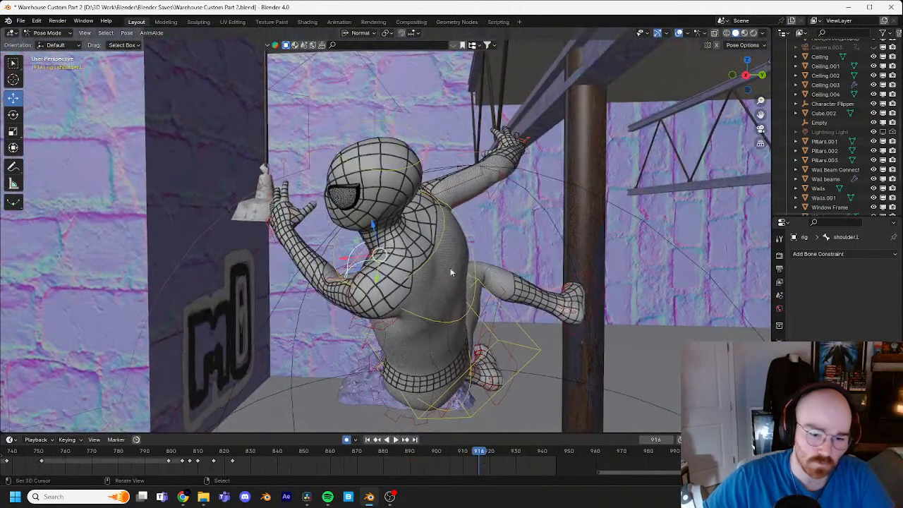
key("Left")
key("Left")
key("Left")
key("Left")
key("Left")
key("Left")
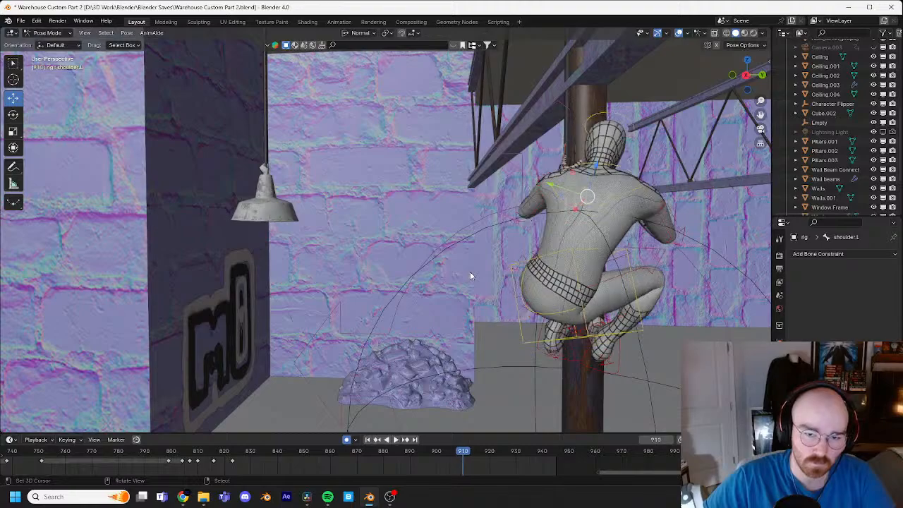
key("i")
Step: At frame 915, rotate the left shoulder control with a trackball rotation and a 5.21° view-axis rotation
key("Right")
key("Right")
key("Right")
key("Right")
key("Right")
key("Right")
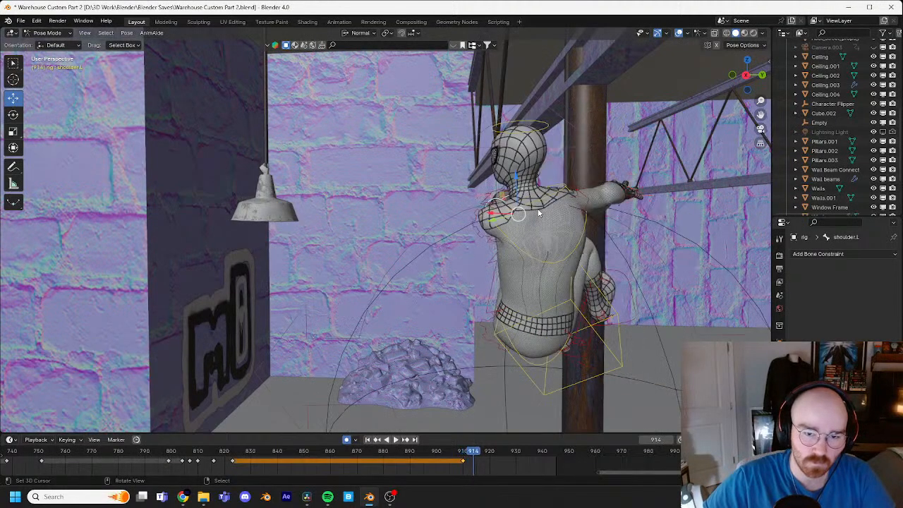
key("Left")
middle_click_drag(537, 209, 519, 228)
key("r")
key("r")
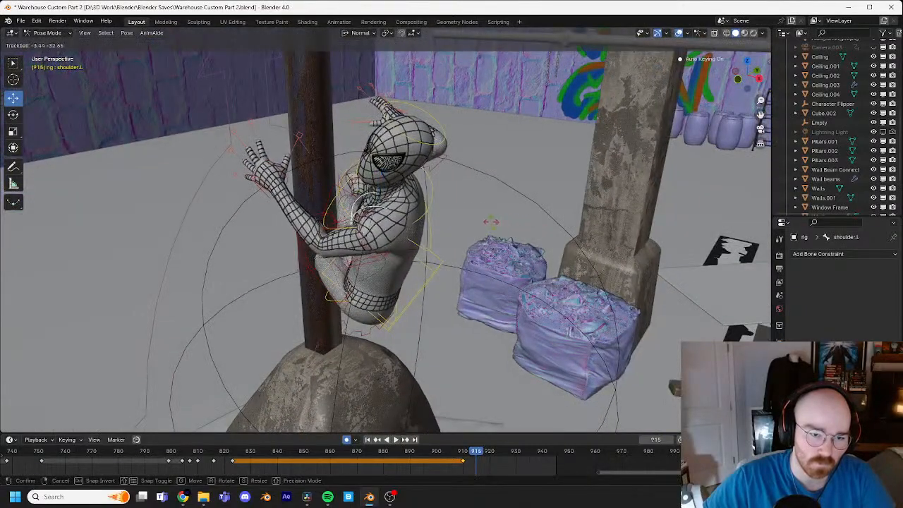
left_click(479, 220)
middle_click_drag(476, 220, 484, 243)
Step: Select the chest control at frame 915 and give it a trackball rotation of -9.17° and -19.5°
left_click(346, 239)
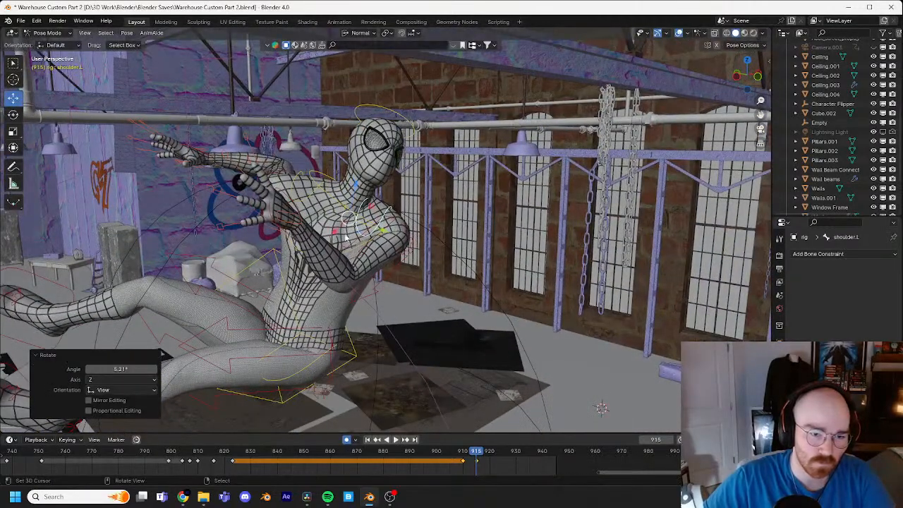
key("r")
key("r")
left_click(448, 240)
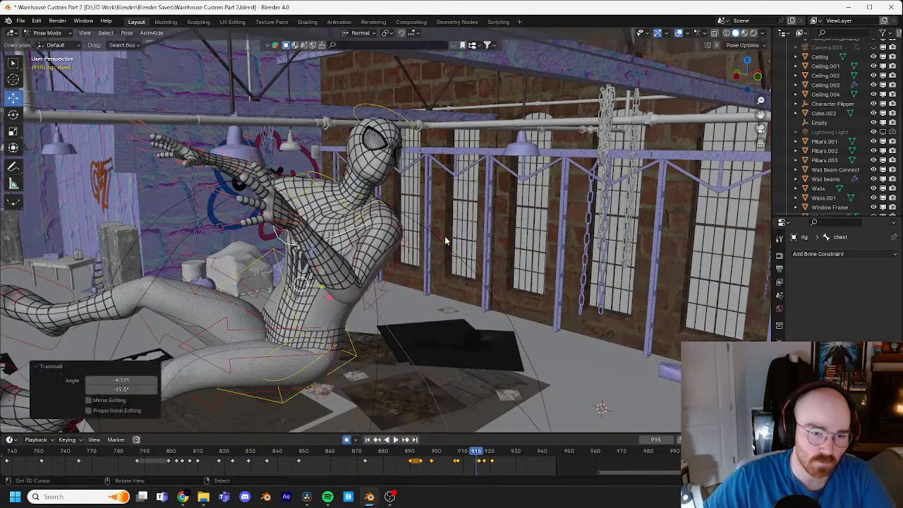
Step: Advance to frame 918 and move the right foot control -0.050115, 0.066924 and 0.039051 m in X, Y and Z
middle_click_drag(448, 240, 507, 259)
right_click(484, 464)
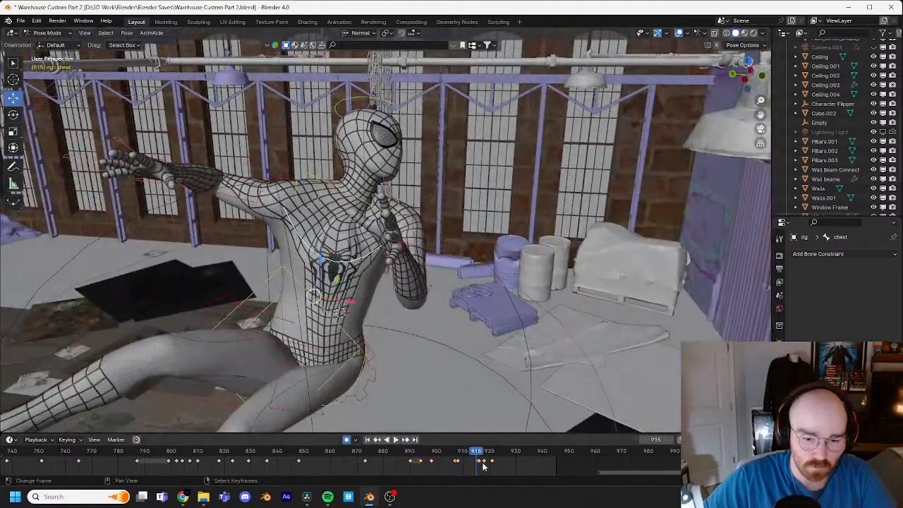
left_click(487, 452)
key("Right")
key("Right")
key("Right")
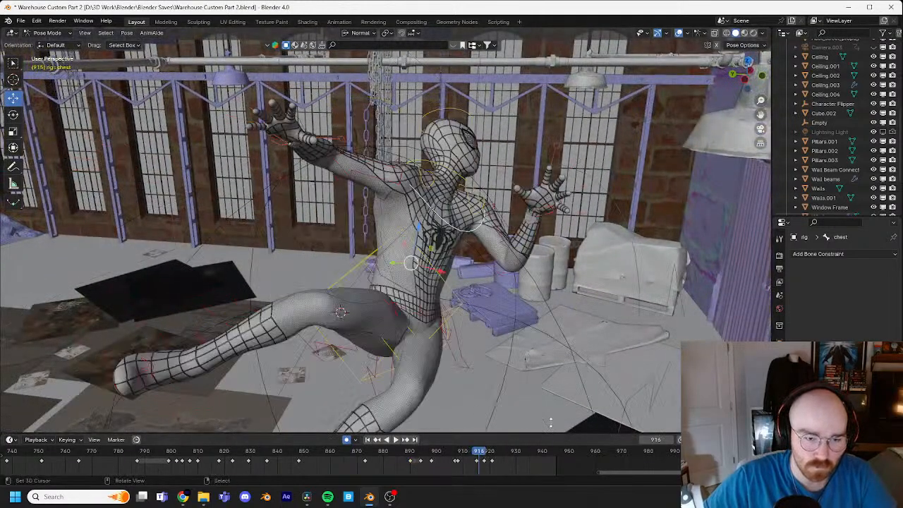
middle_click_drag(629, 380, 415, 238, "shift")
middle_click_drag(239, 230, 261, 245)
left_click(258, 247)
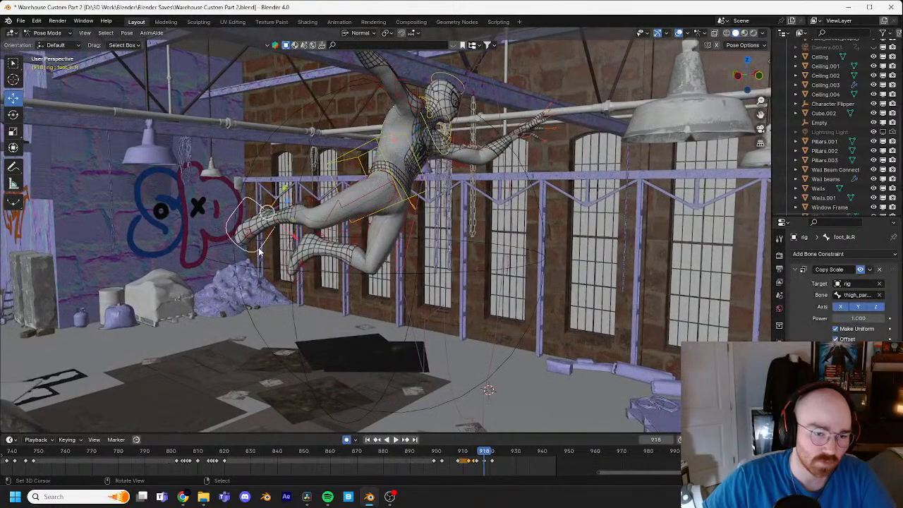
left_click(508, 240)
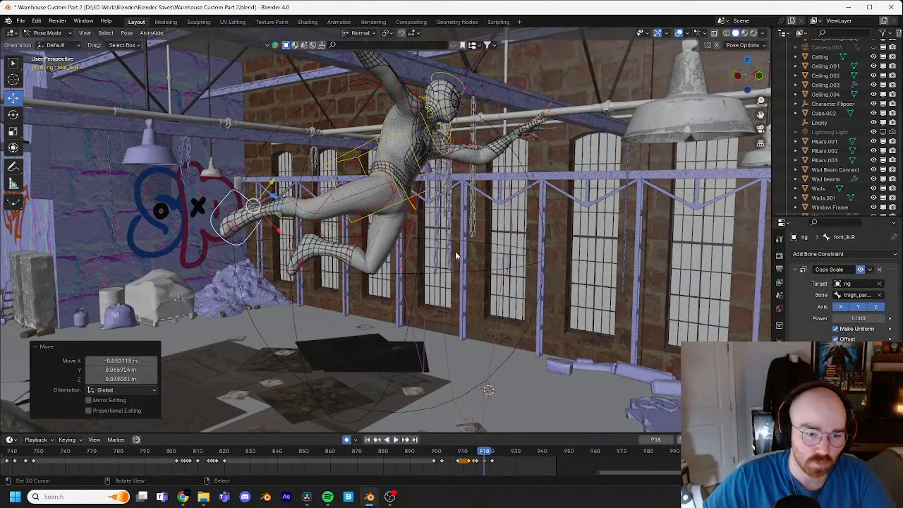
Step: Rotate the right foot 5.58° at frame 918 and move the left foot control farther back behind the body
key("r")
left_click(488, 260)
key("g")
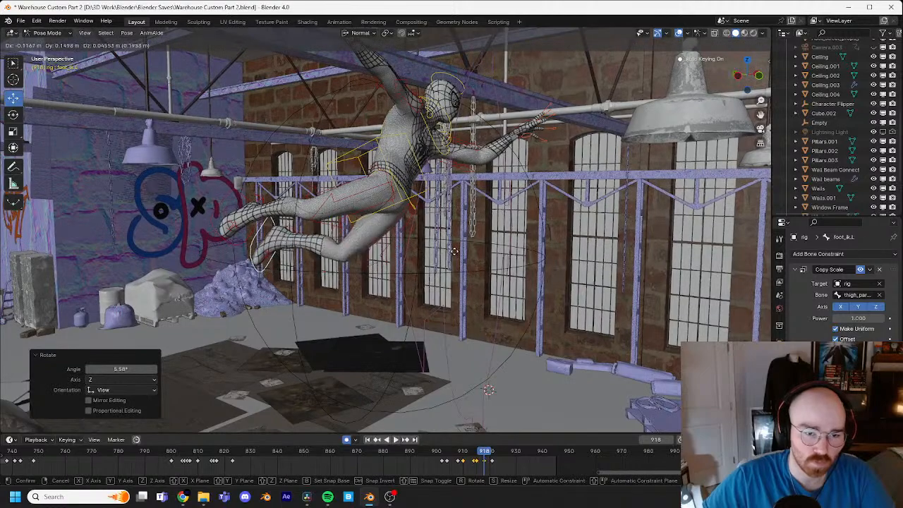
left_click(464, 269)
Step: Select the torso control at frame 918 and rotate it to pitch the upper body forward
left_click(434, 194)
key("r")
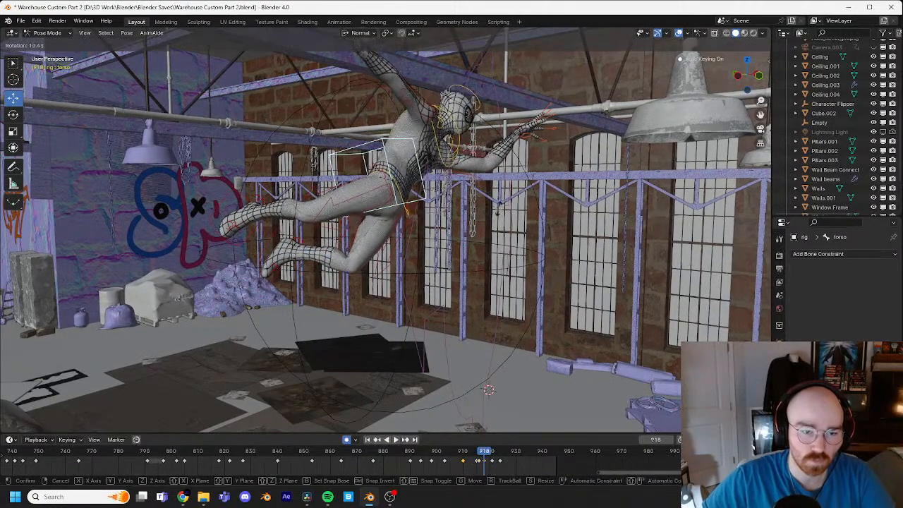
left_click(498, 224)
Step: Select the chest control at frame 918 and rotate it -20° to lift the upper body
left_click(463, 185)
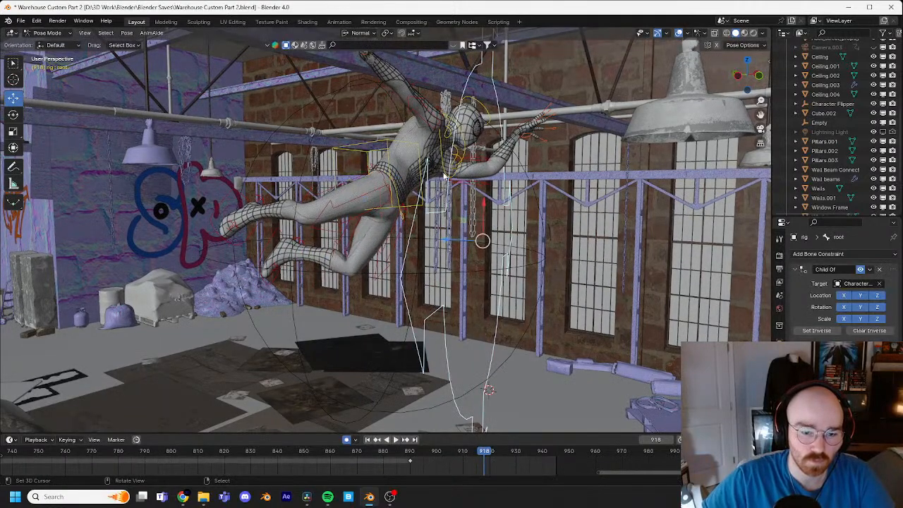
left_click(446, 178)
key("r")
left_click(508, 148)
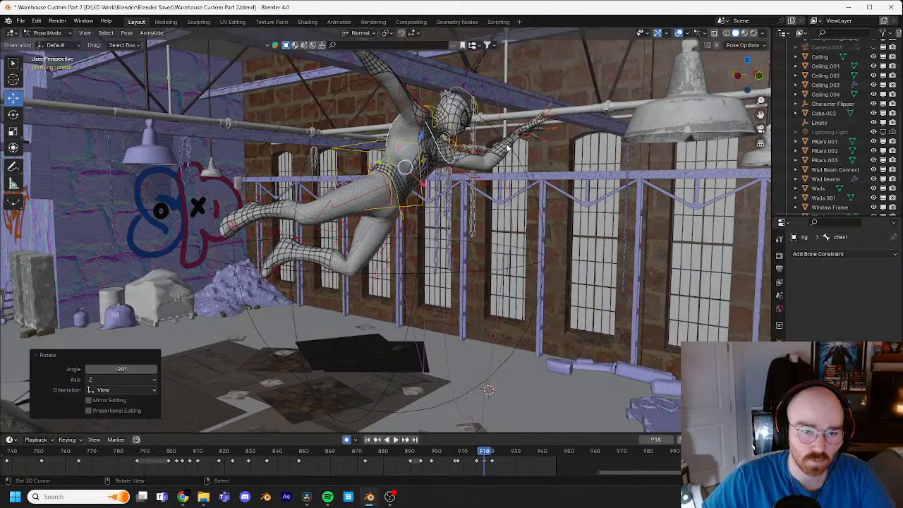
Step: Select the torso control at frame 918, rotate it 7.78° and move it slightly forward and down
left_click(423, 205)
key("r")
left_click(507, 191)
key("g")
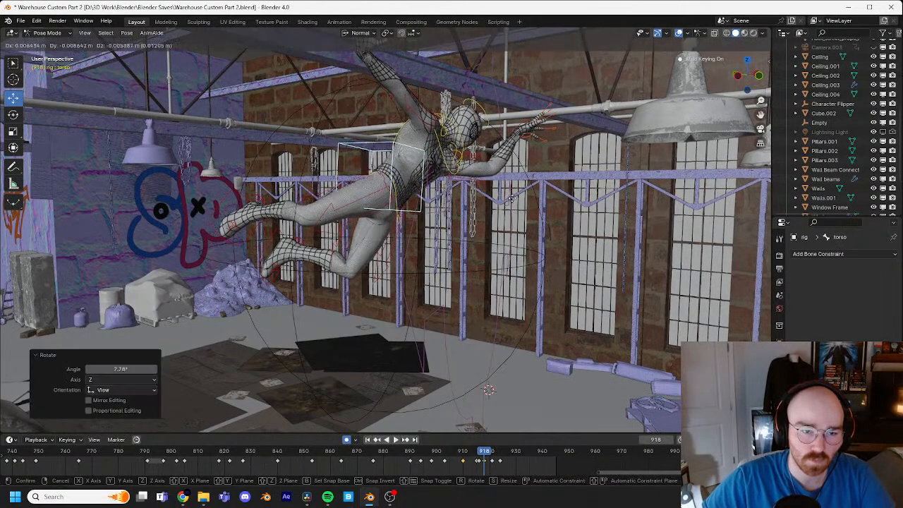
left_click(522, 217)
Step: Select the head control at frame 918 and rotate it -31.5° so the face looks ahead
left_click(495, 141)
key("r")
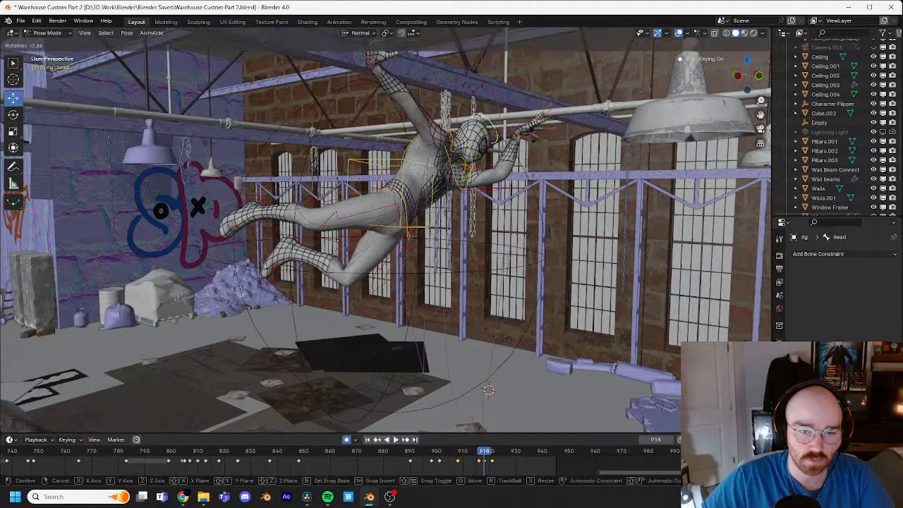
left_click(526, 127)
middle_click_drag(526, 127, 459, 145)
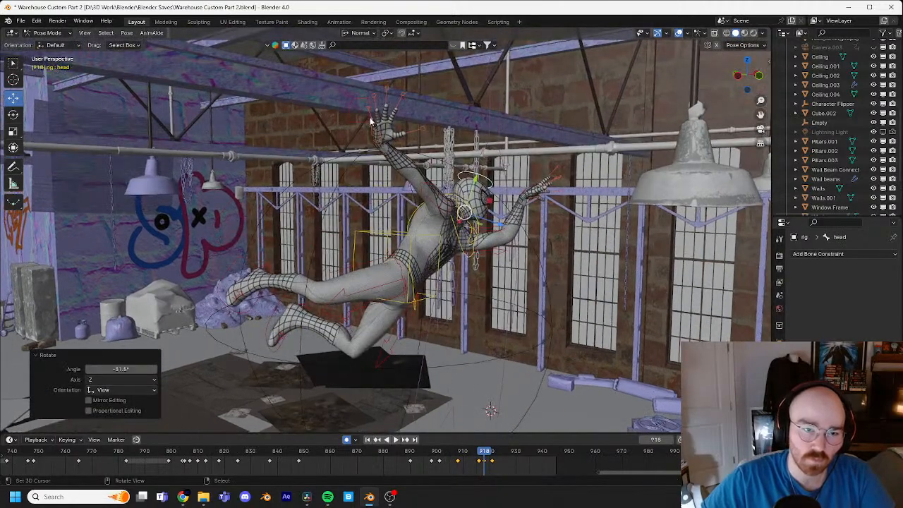
Step: Move the right hand control 0.16257, -0.062108 and -0.23367 m in X, Y and Z, and adjust its rotation
left_click(371, 121)
middle_click_drag(371, 121, 483, 147)
key("g")
left_click(501, 164)
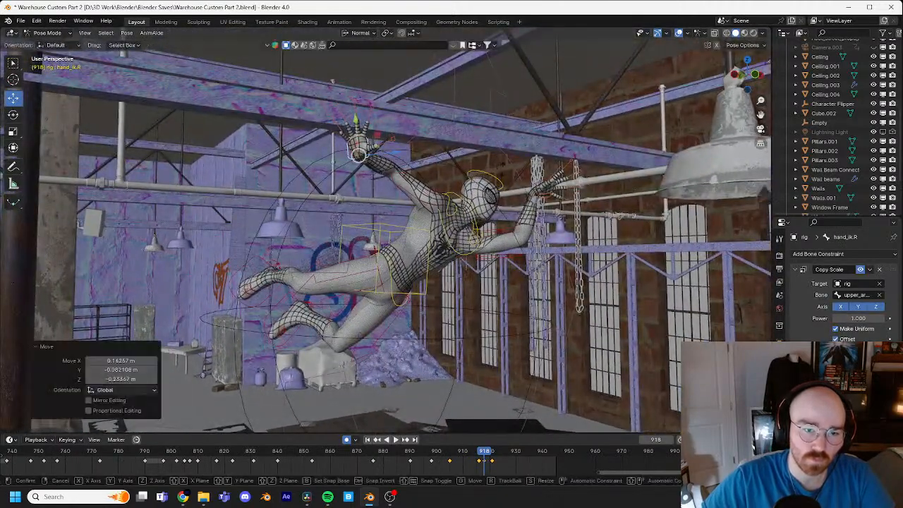
left_click(487, 275)
Step: Reposition the right hand control from several angles, finishing with a -0.010143, 0.095155, -0.036213 m move, to stretch the arm behind the body
key("g")
middle_click_drag(487, 276, 529, 250)
left_click(457, 207)
key("g")
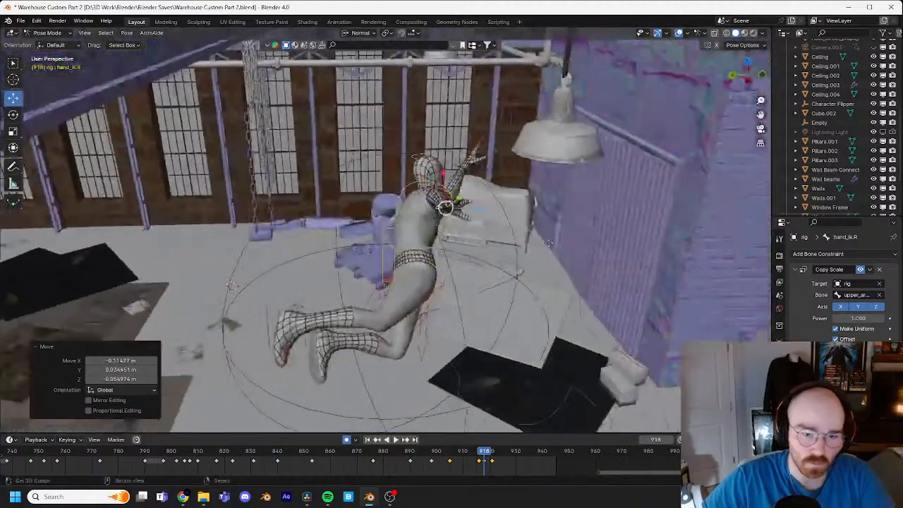
key("g")
middle_click_drag(446, 203, 465, 223)
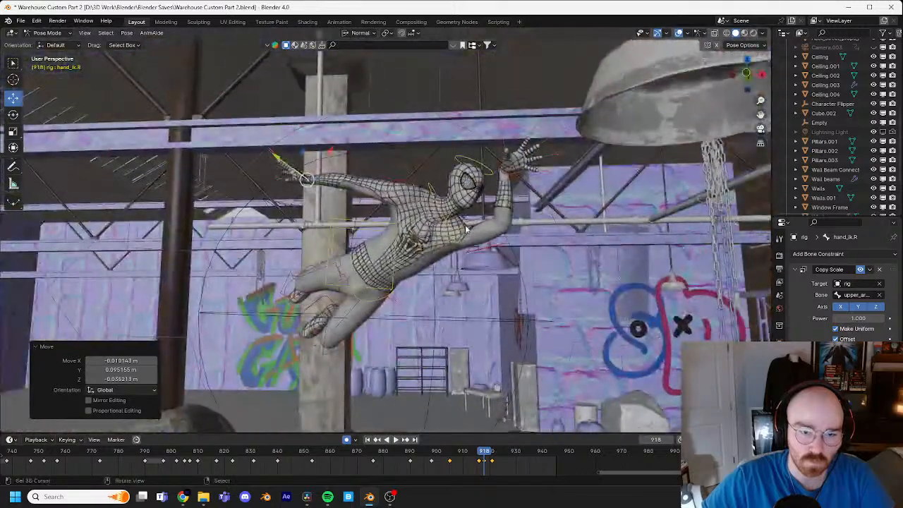
Step: Trackball-rotate the right shoulder control by -9.17° and -13.8° at frame 918
right_click(464, 225)
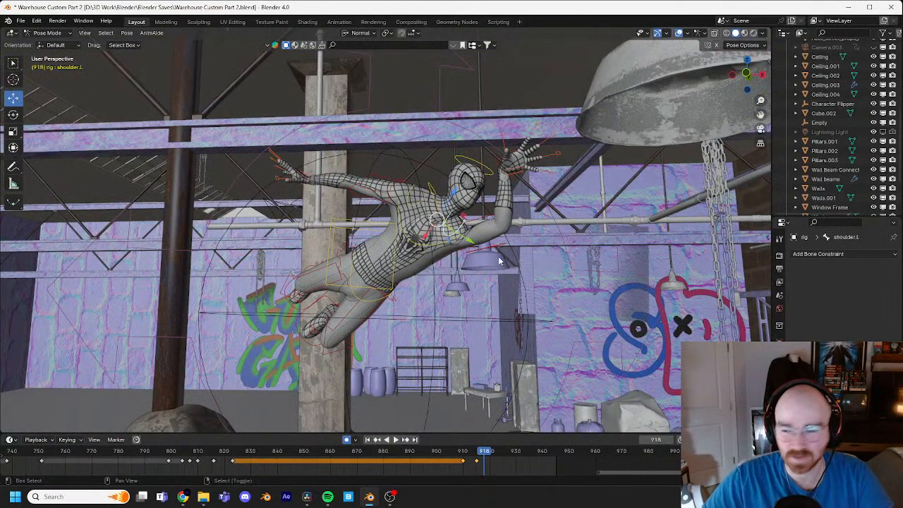
mouse_move(499, 256)
middle_mouse_down()
mouse_move(517, 241)
mouse_move(509, 262)
middle_mouse_up()
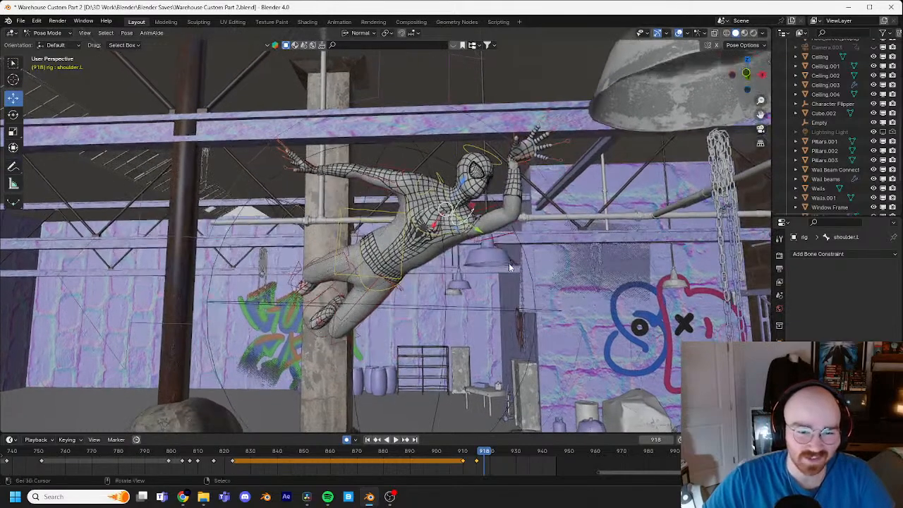
scroll(508, 263, "up", 3)
key("r")
key("r")
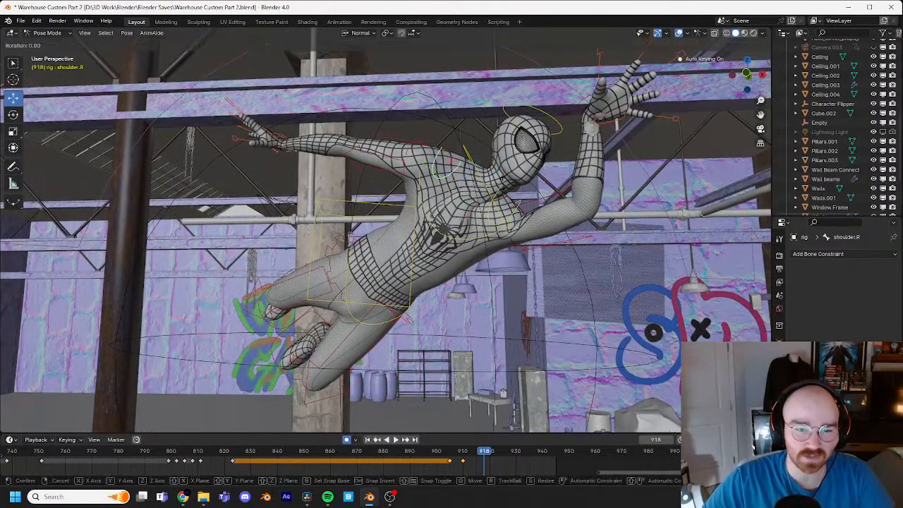
left_click(492, 181)
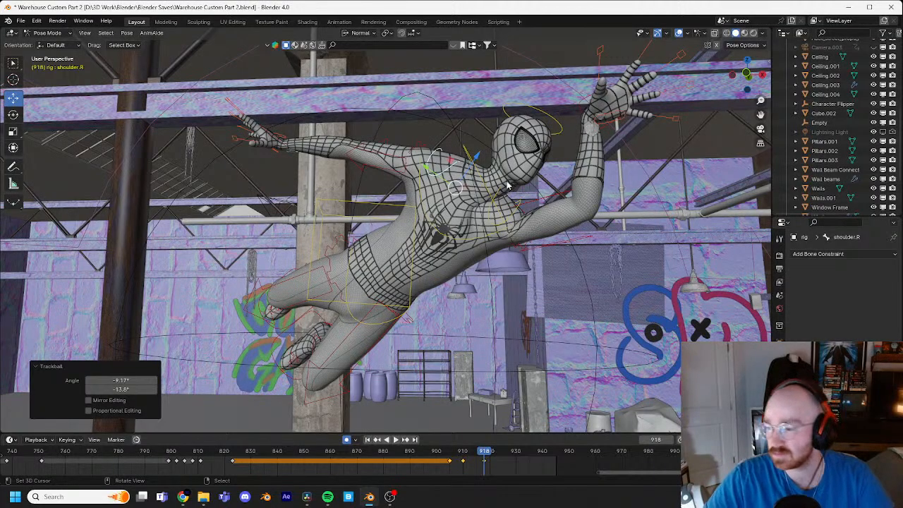
Step: Refine the right shoulder control with another trackball rotation to smooth the upper arm and chest
middle_click_drag(518, 180, 520, 192, "shift")
scroll(520, 192, "down", 1)
scroll(520, 192, "up", 3)
scroll(519, 192, "up", 2)
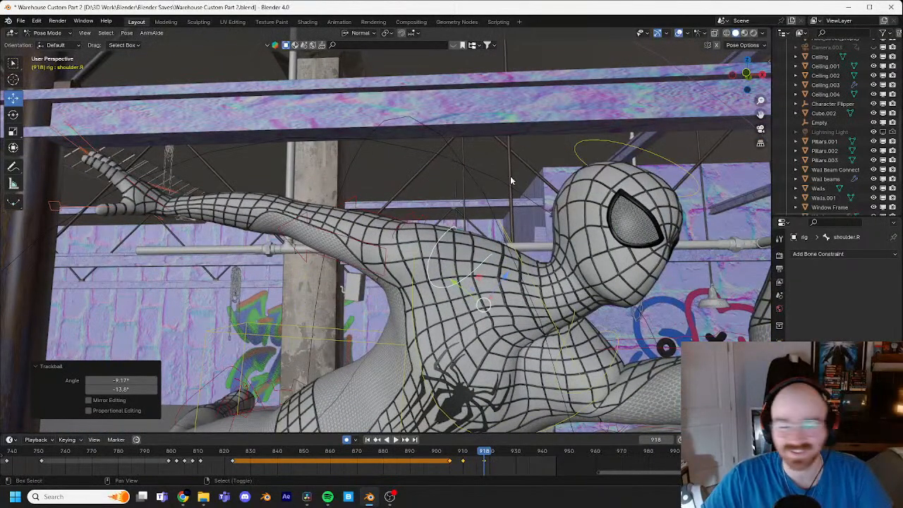
middle_click_drag(512, 180, 496, 129, "shift")
key("r")
key("r")
left_click(517, 176)
Step: Select the left shoulder control and rotate it toward the raised arm
left_click(590, 310)
key("r")
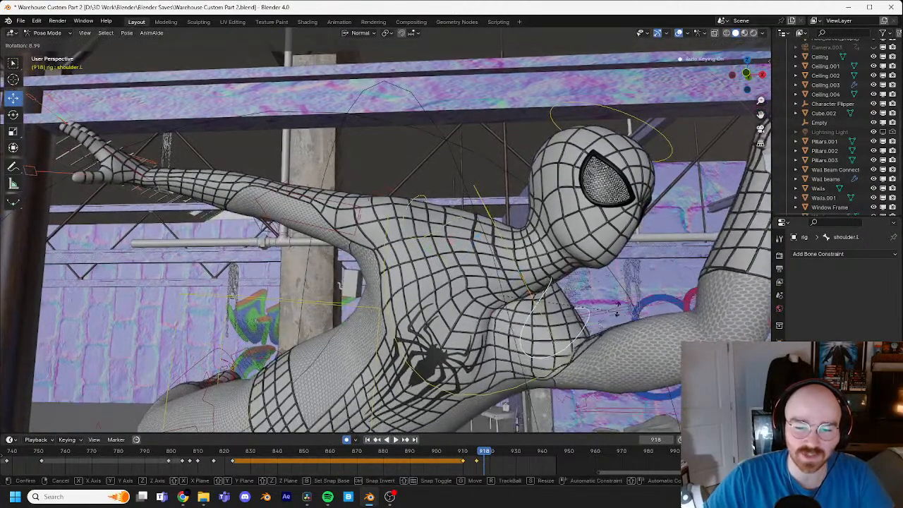
left_click(618, 284)
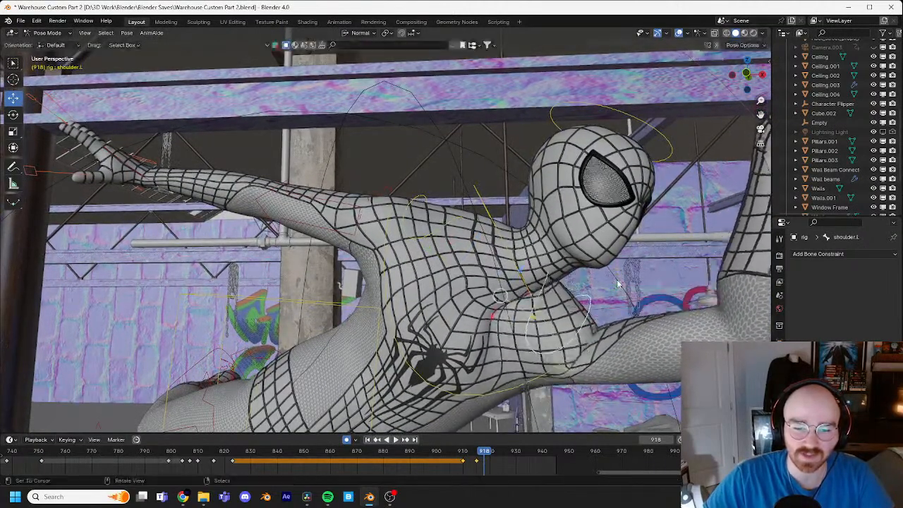
Step: Move the left hand control 0.12163, 0.056668 and -0.39421 m in X, Y and Z to reach forward
middle_click_drag(619, 285, 593, 170)
left_click(591, 157)
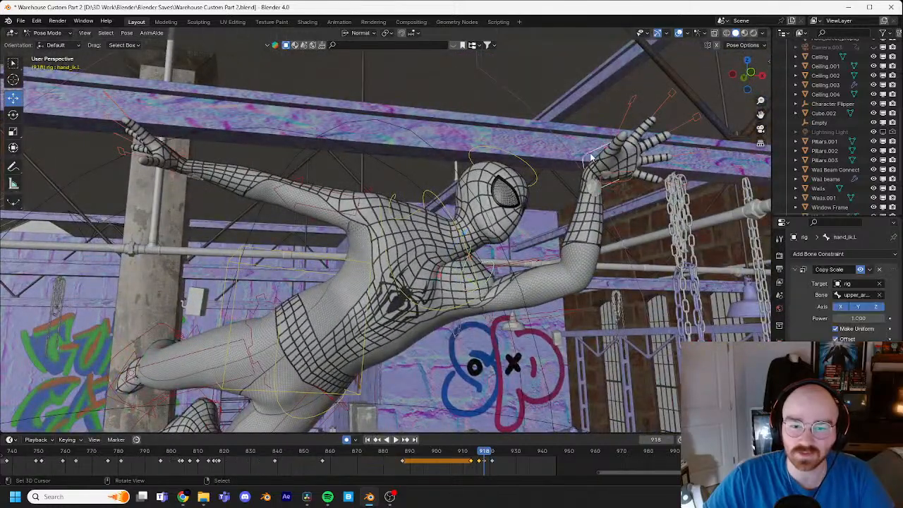
key("g")
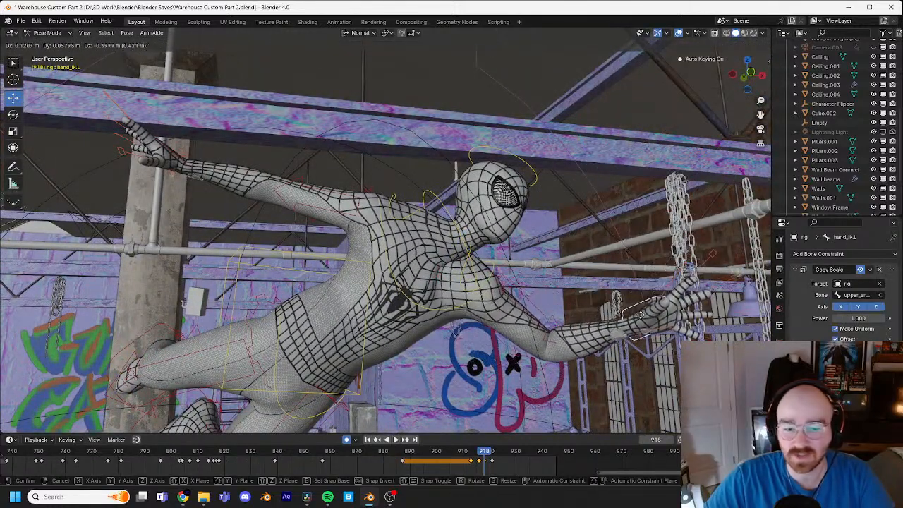
left_click(643, 318)
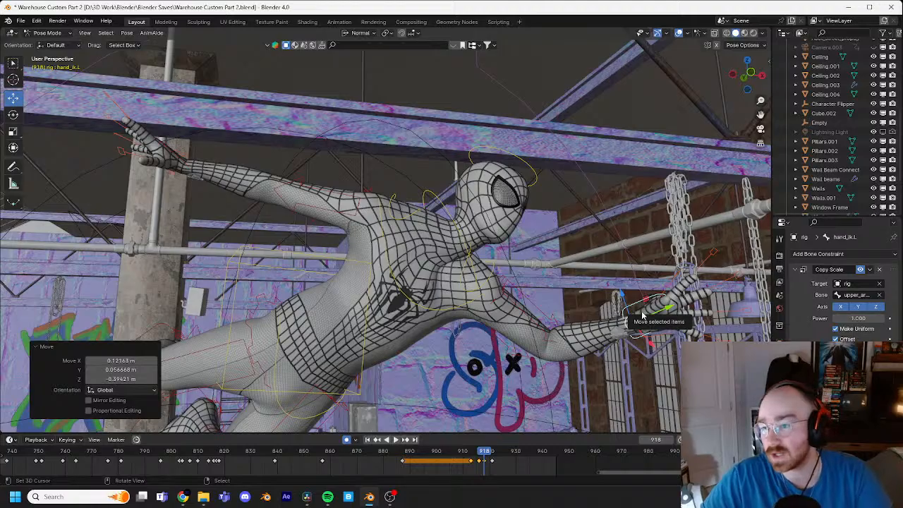
middle_click_drag(558, 295, 457, 235)
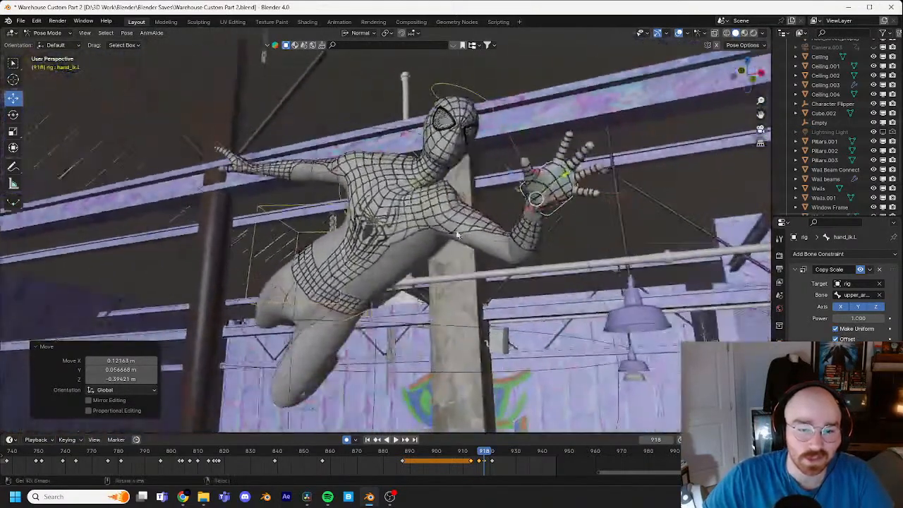
Step: Select the neck control and key it at frame 918 with a zero-distance move
left_click(399, 167)
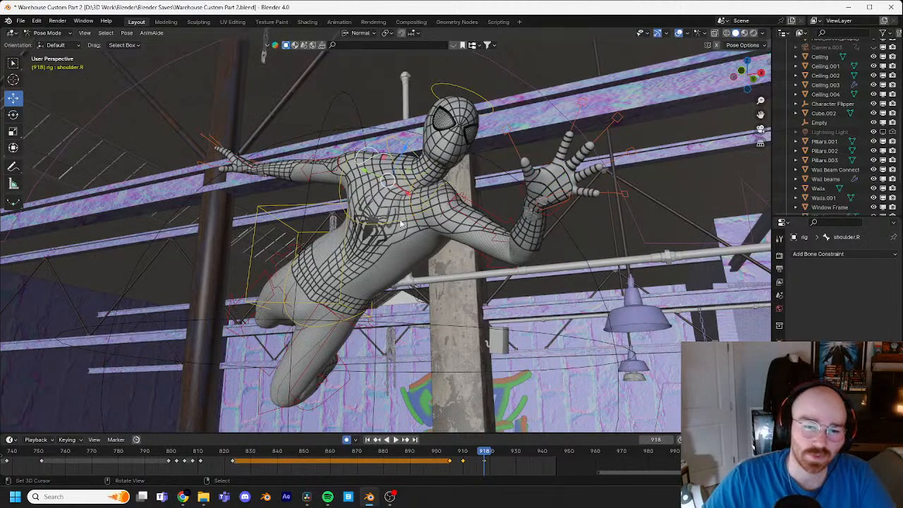
right_click(405, 169)
key("g")
left_click(406, 170)
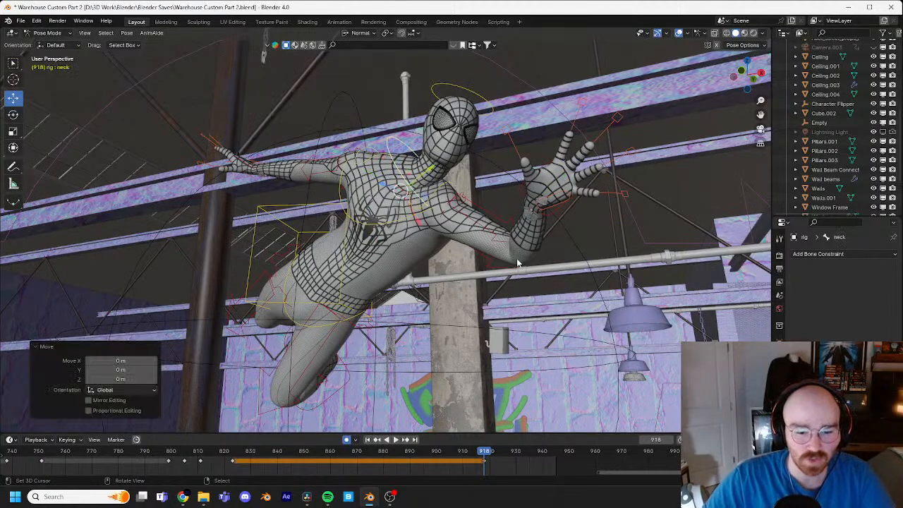
Step: Shift the neck's frame 918 keyframe earlier to about frame 913 and go to frame 916
key("Left")
key("Left")
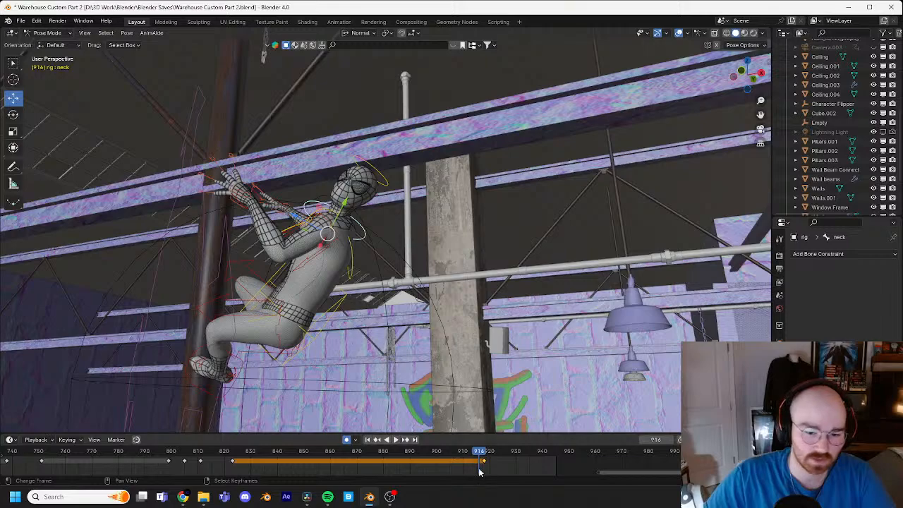
key("g")
left_click(477, 458)
mouse_move(478, 452)
left_mouse_down()
mouse_move(456, 455)
mouse_move(479, 460)
left_mouse_up()
Step: Rotate the neck control -23.2° at frame 916 and refine its tilt with a trackball rotation
middle_click_drag(450, 340, 551, 351)
scroll(452, 328, "up", 3)
key("r")
left_click(494, 310)
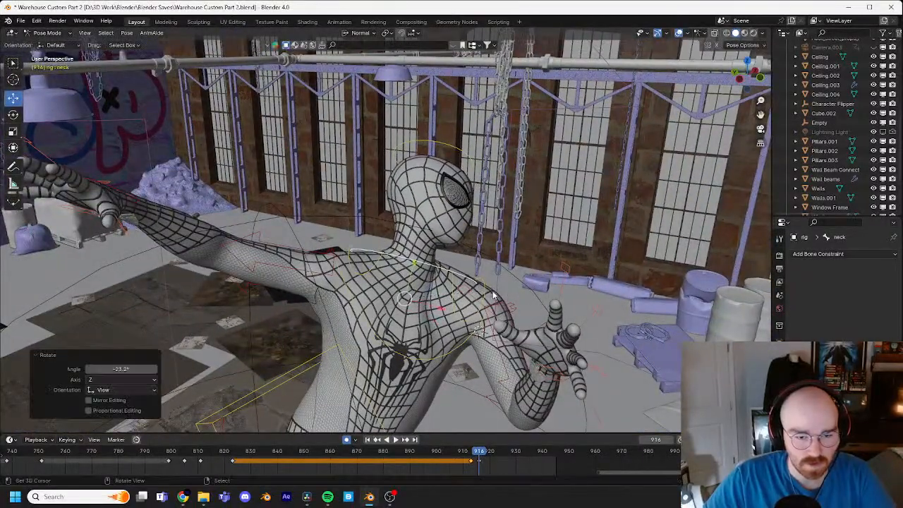
middle_click_drag(494, 310, 475, 297)
key("r")
key("r")
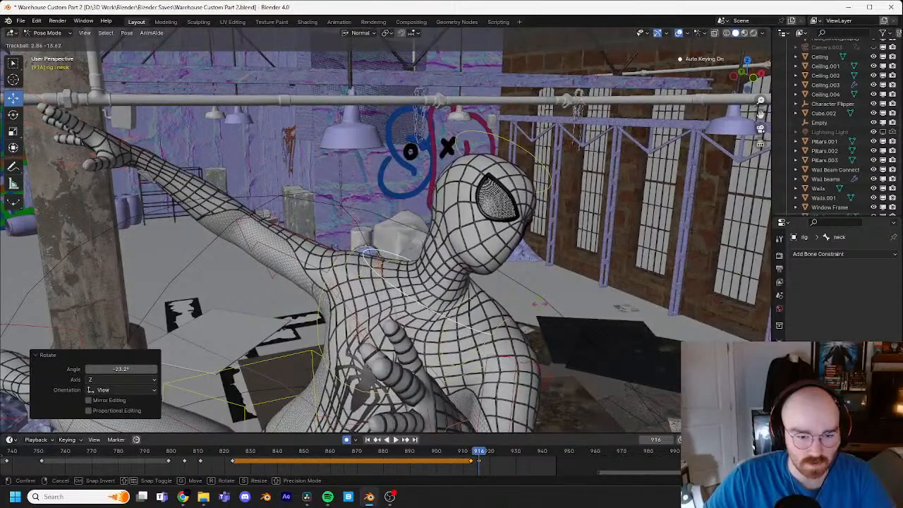
left_click(540, 311)
Step: Step through the frames up to 921 to examine the leap, and select the right foot control
scroll(520, 274, "down", 4)
middle_click_drag(526, 329, 511, 227, "shift")
key("Right")
key("Right")
key("Right")
key("Left")
scroll(511, 226, "down", 3)
key("Right")
key("Right")
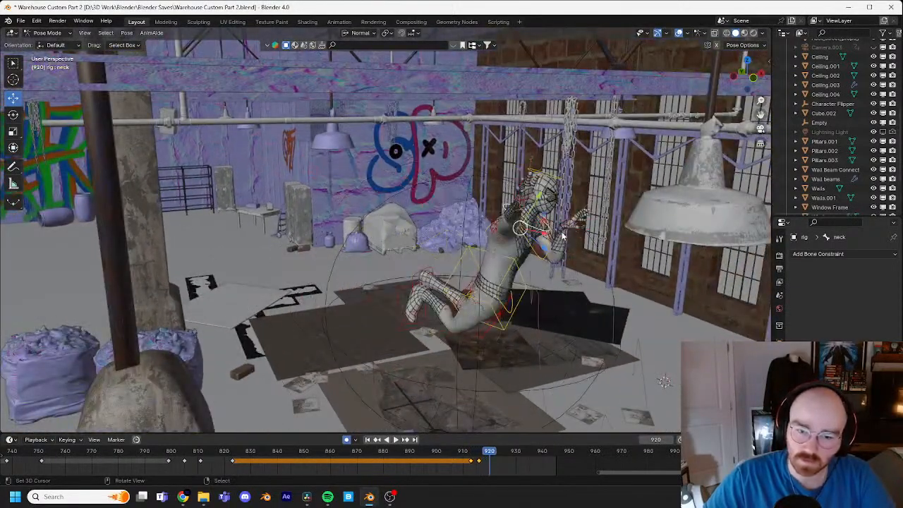
middle_click_drag(566, 256, 459, 226)
left_click(392, 244)
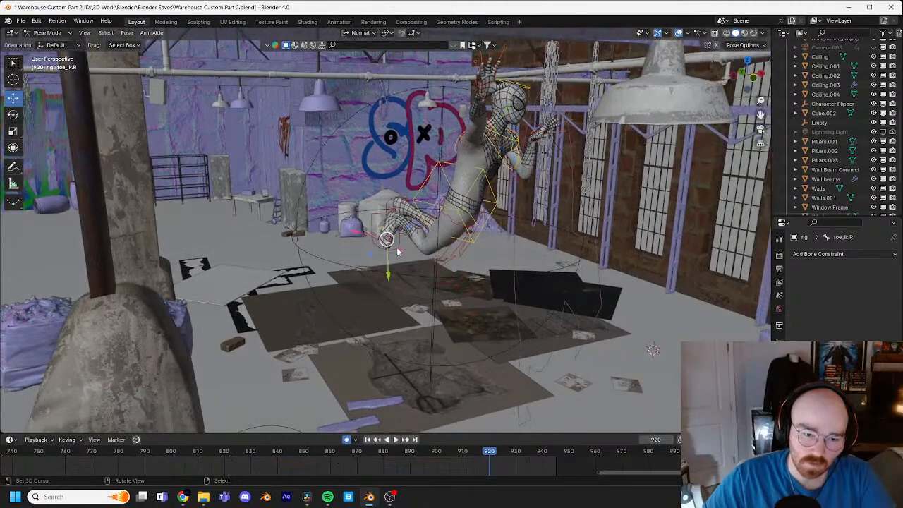
key("Right")
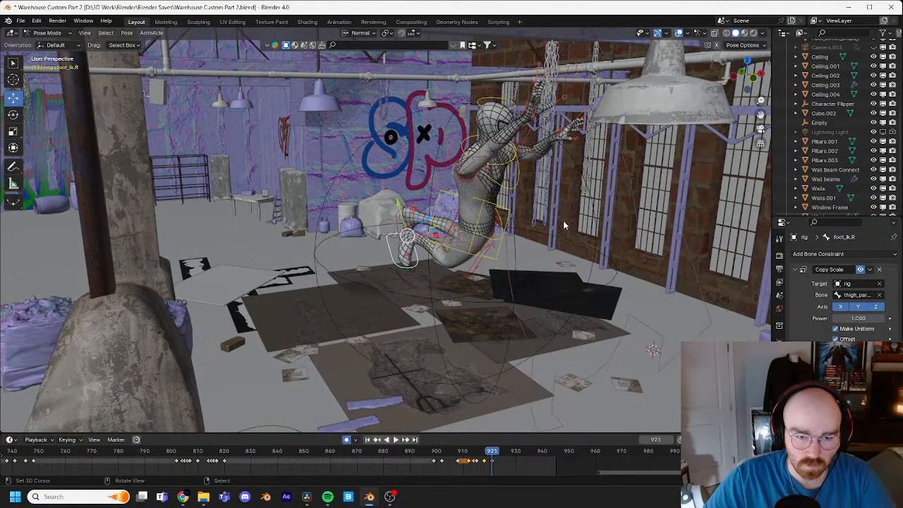
Step: Try deleting the torso control's keyframe at frame 921 and undo the deletion
middle_click_drag(565, 226, 408, 216)
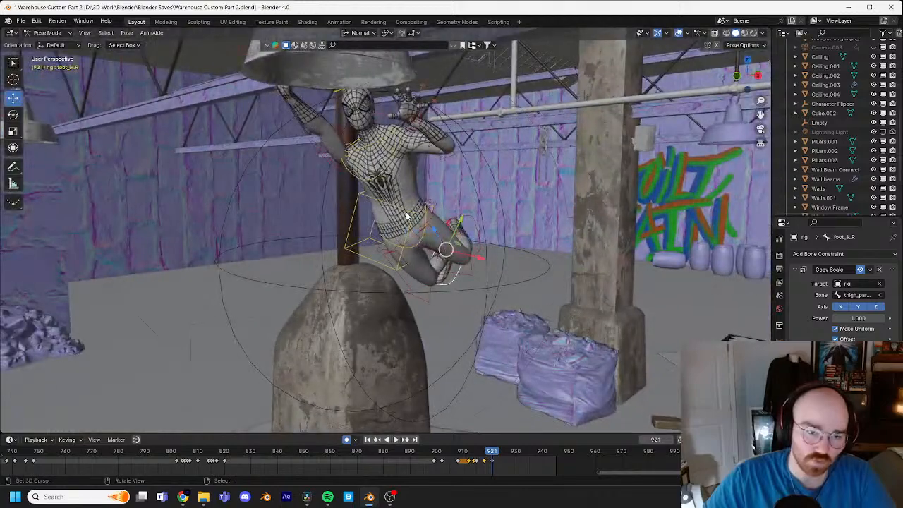
left_click(408, 217)
key("x")
left_click(492, 446)
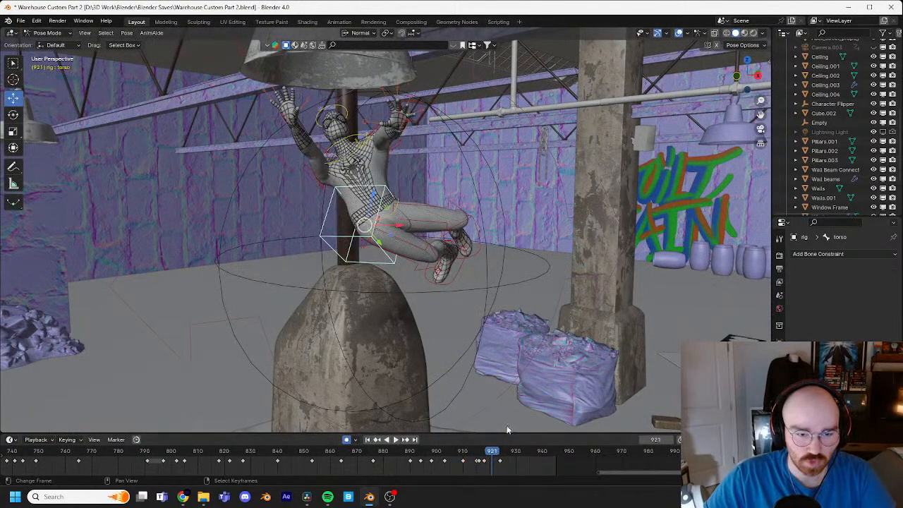
key("ctrl+z")
Step: Step back and forth between frames 918 and 923 to examine the torso's motion, and play the animation
key("Left")
key("Left")
key("Left")
key("Left")
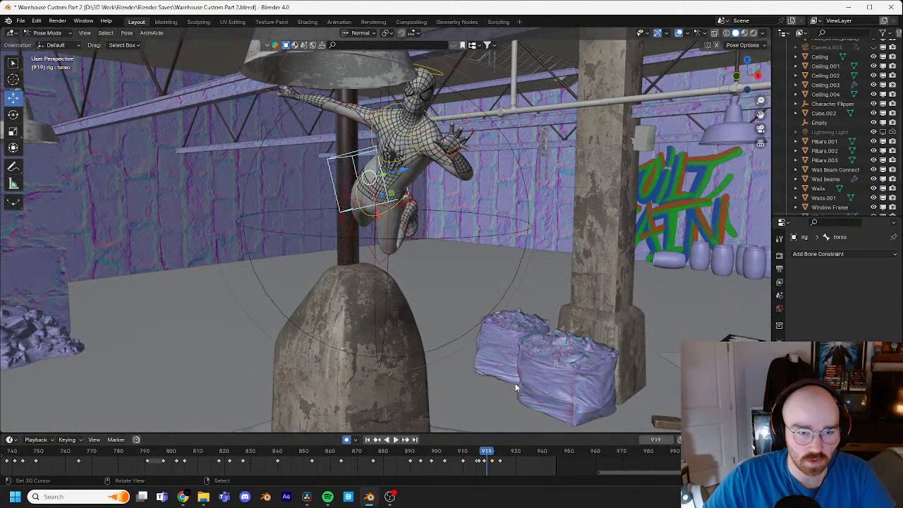
key("Right")
key("Right")
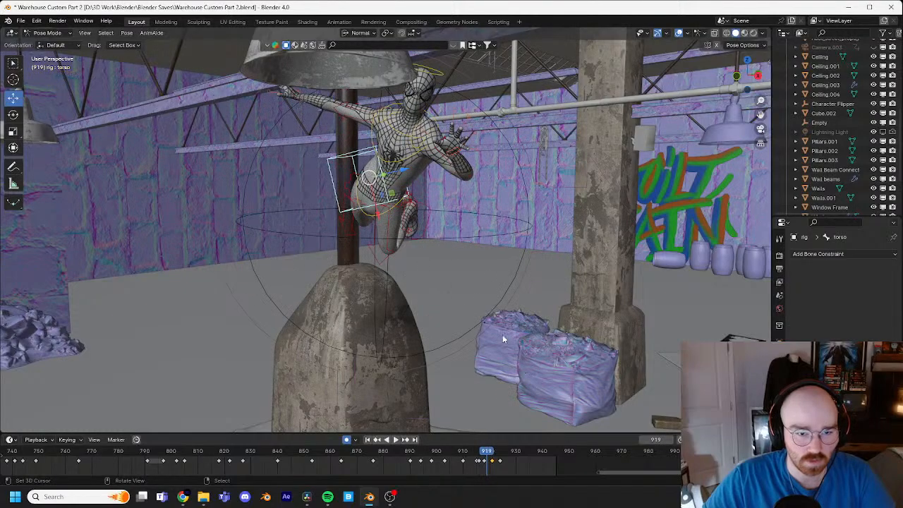
middle_click_drag(522, 230, 629, 244)
scroll(629, 244, "down", 2)
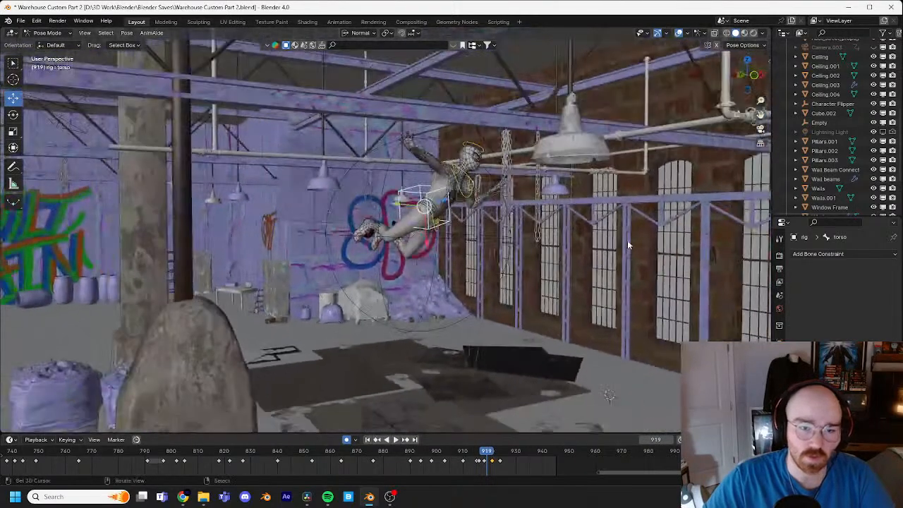
key("Left")
key("Left")
key("Left")
key("Left")
key("Right")
key("Right")
key("Right")
key("Right")
key("Right")
key("Right")
key("Right")
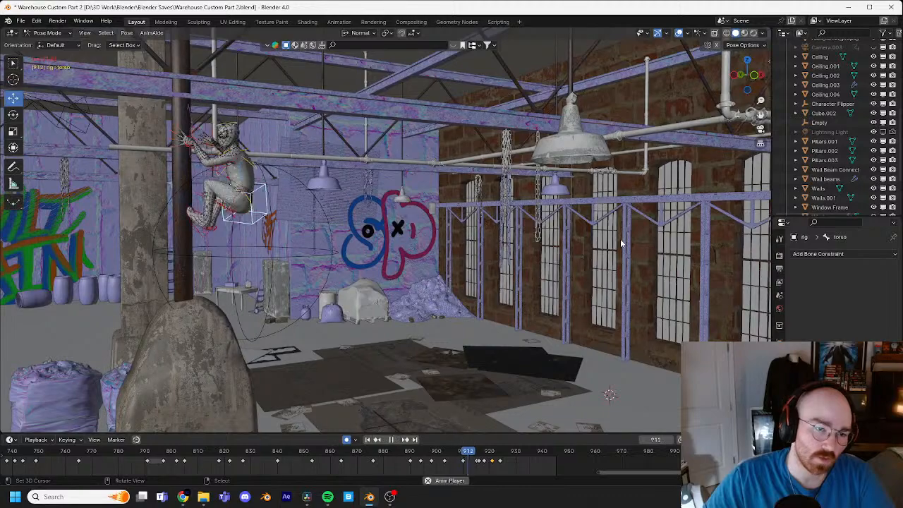
left_click(506, 451)
key("shift+ctrl+space")
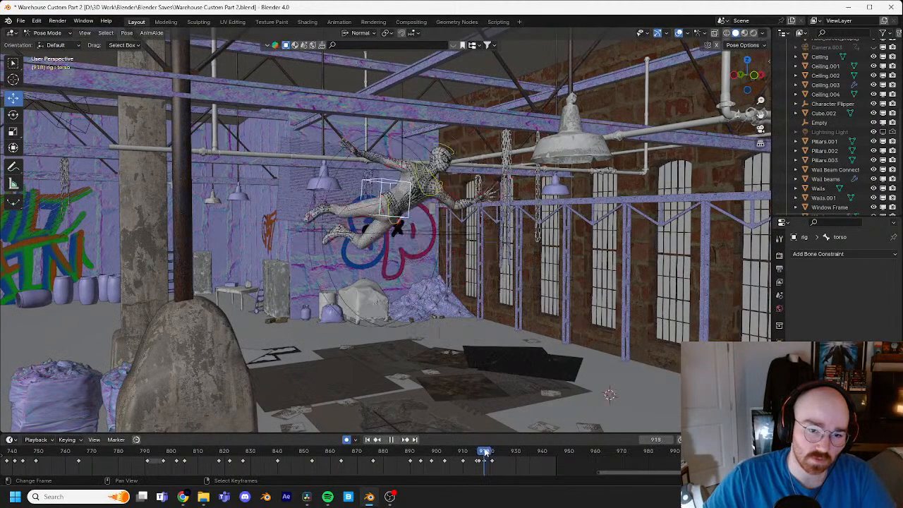
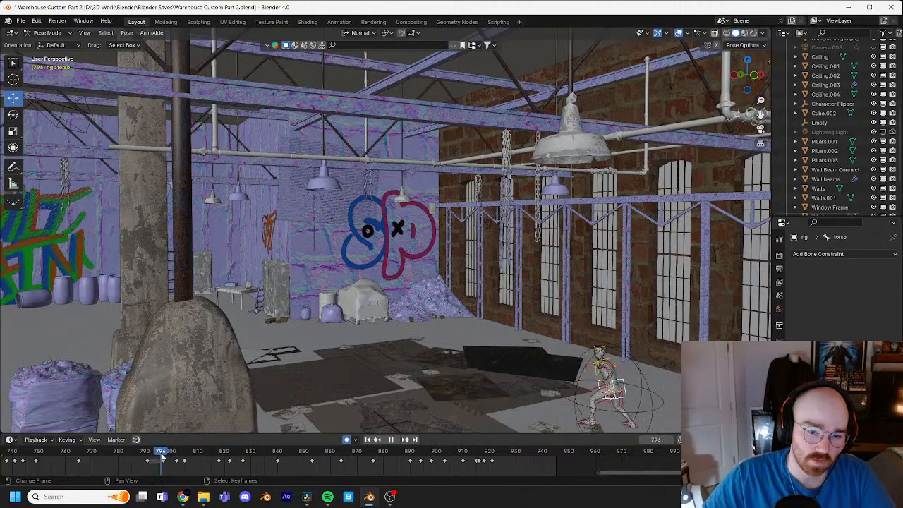
Step: Play the animation from frame 796 through the pipe leap to about frame 929 to examine the motion from a wider view
scroll(528, 384, "down", 2)
middle_click_drag(508, 370, 452, 320, "shift")
mouse_move(510, 344)
middle_mouse_down()
mouse_move(518, 352)
mouse_move(497, 344)
middle_mouse_up()
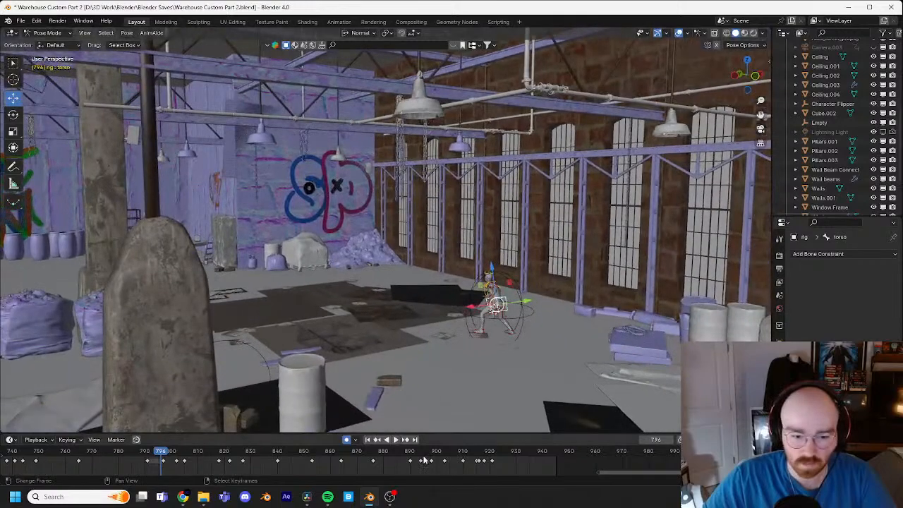
key("space")
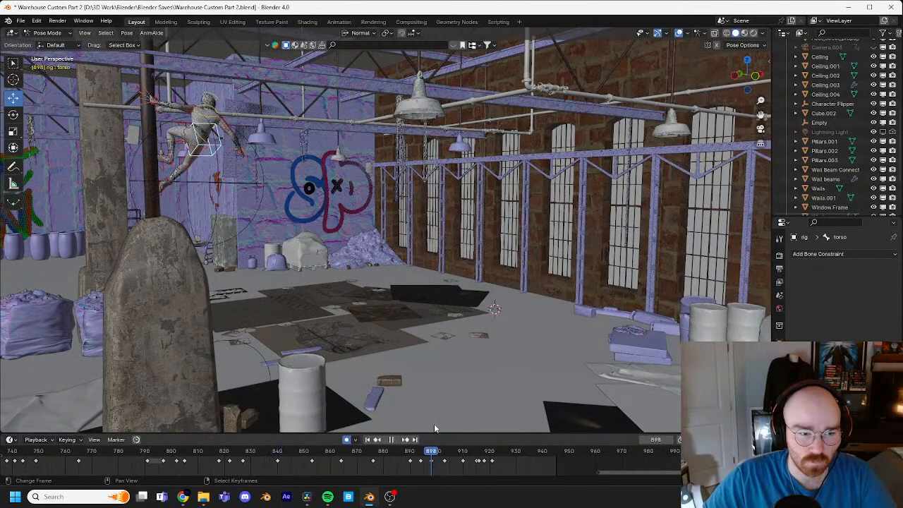
left_click_drag(434, 427, 446, 424)
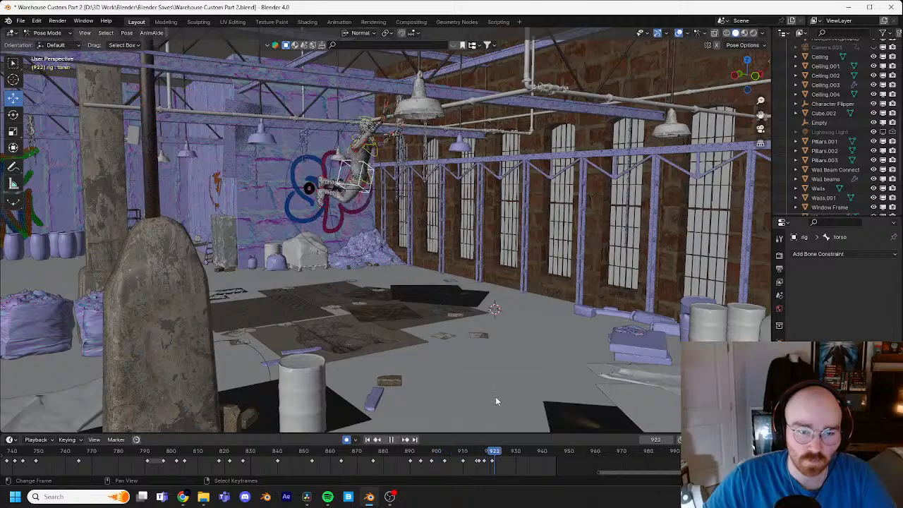
key("space")
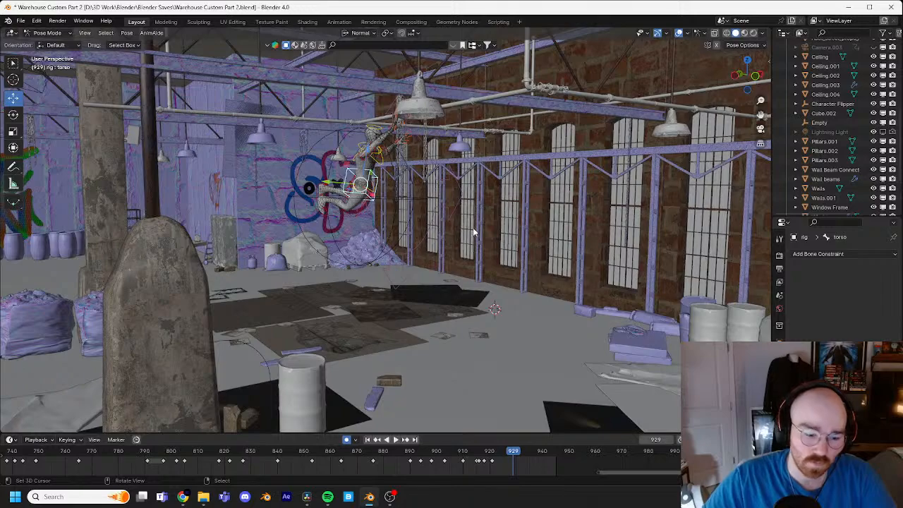
Step: Switch to Object Mode and move the Character Flipper at frame 929 to about X -19.85, Y 24.44, Z 1.07 m
left_click(62, 43)
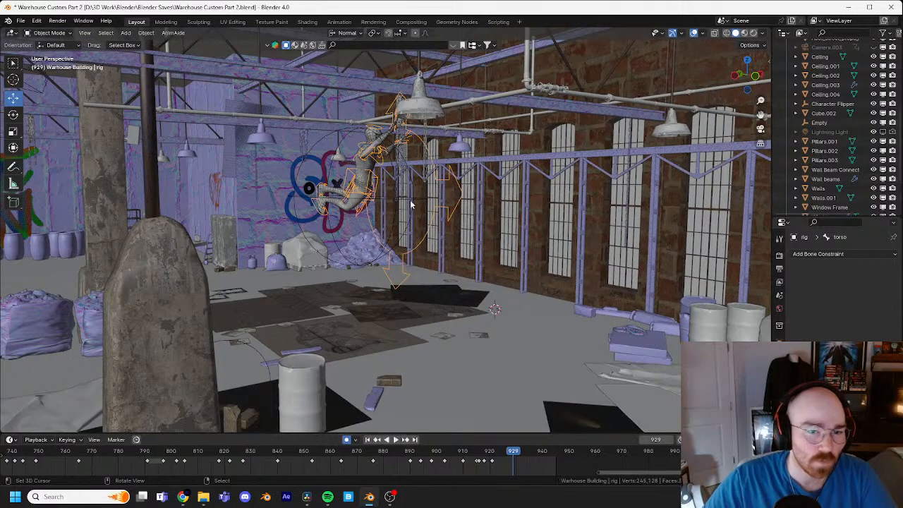
left_click(417, 215)
key("g")
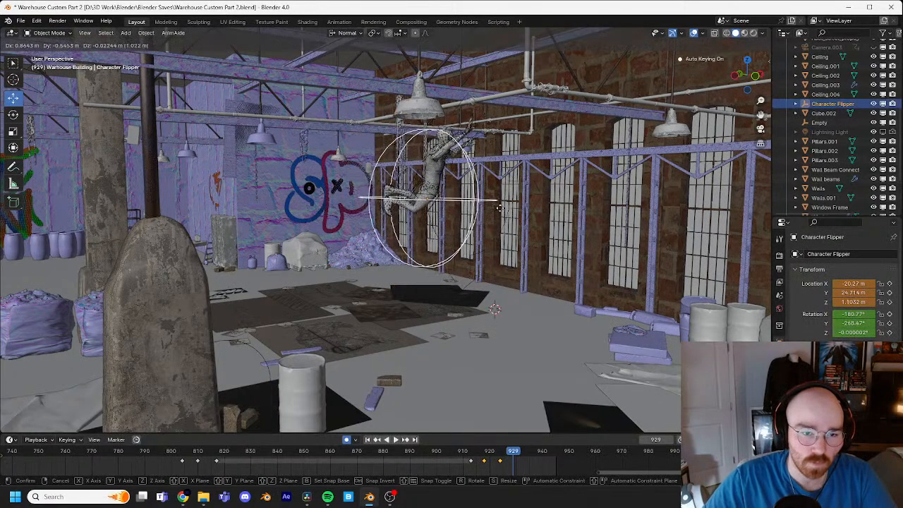
left_click(511, 224)
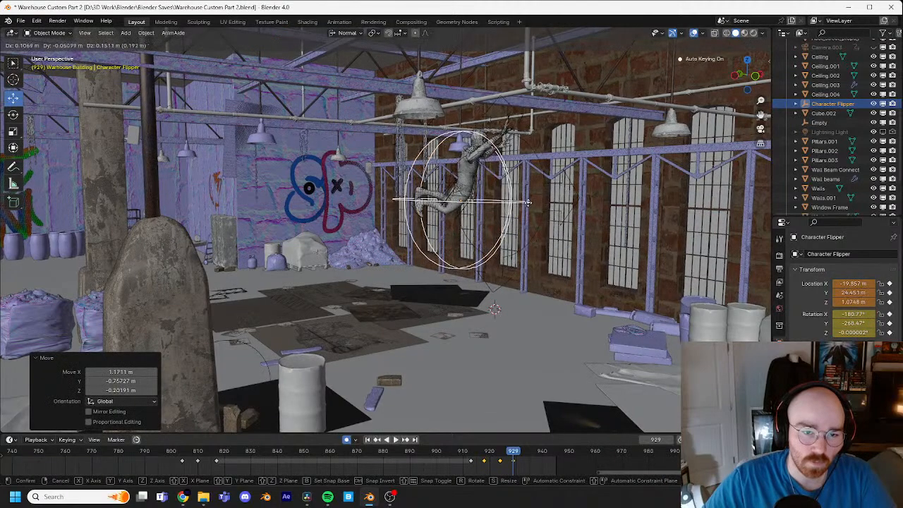
Step: Lower the Character Flipper by about 0.27 m at frame 926
key("Left")
key("Left")
key("Left")
key("g")
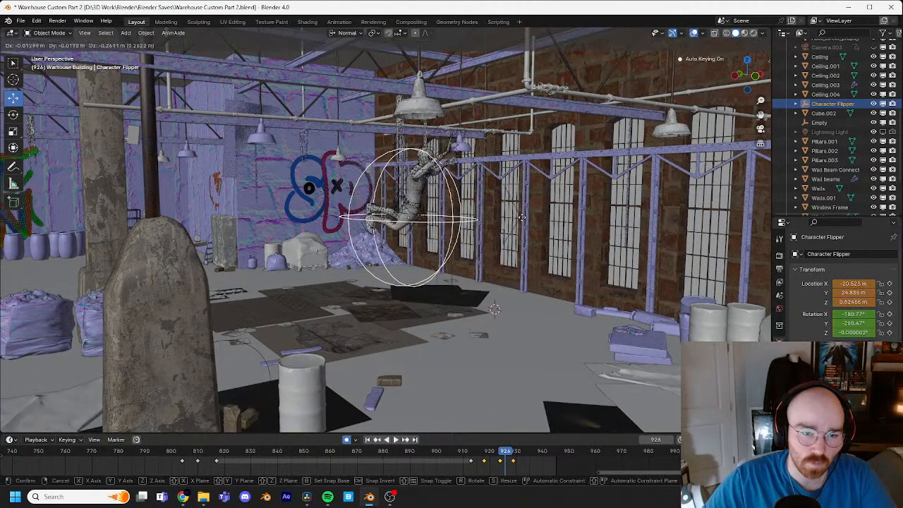
left_click(523, 222)
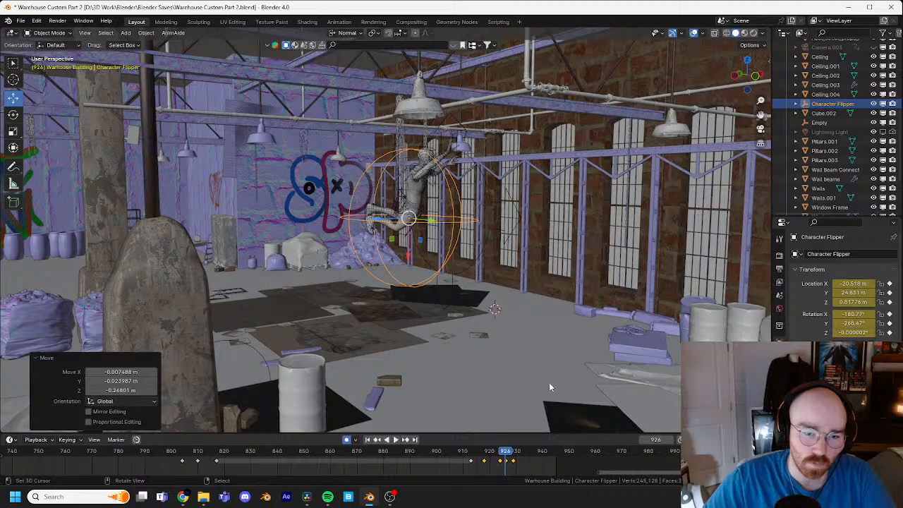
Step: Review the leap and move the Character Flipper at frame 938 by about 0.17 m in X, -1.60 m in Y and 0.91 m in Z
key("Left")
key("Left")
key("Left")
key("Left")
key("Left")
key("Left")
key("space")
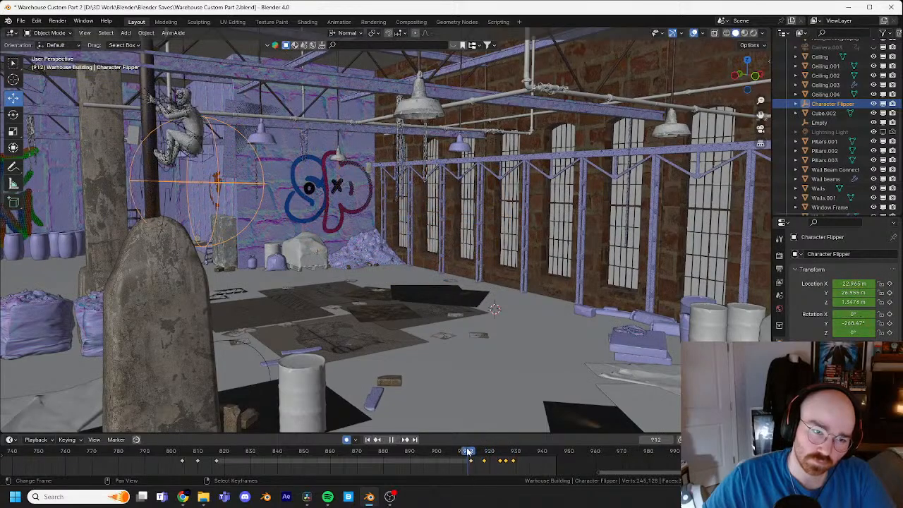
left_click_drag(495, 450, 528, 452)
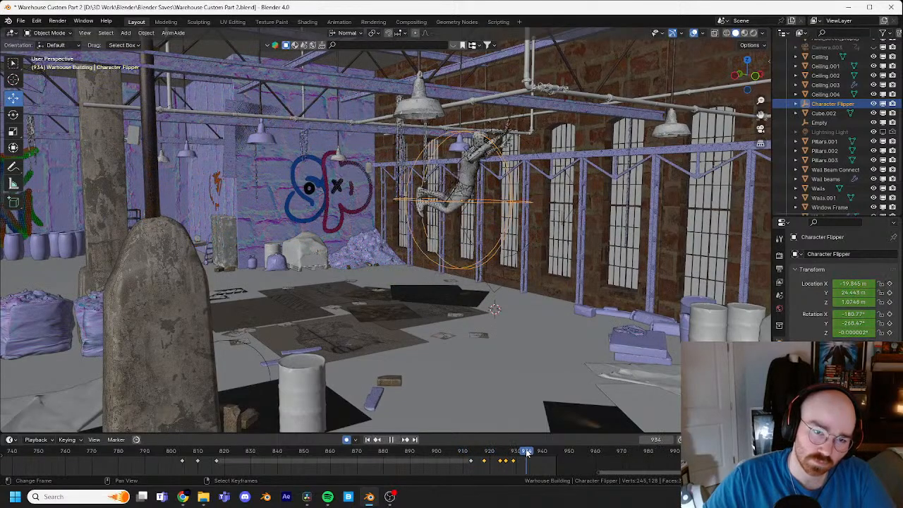
middle_click_drag(557, 310, 492, 316)
key("Right")
key("Right")
key("Right")
key("Right")
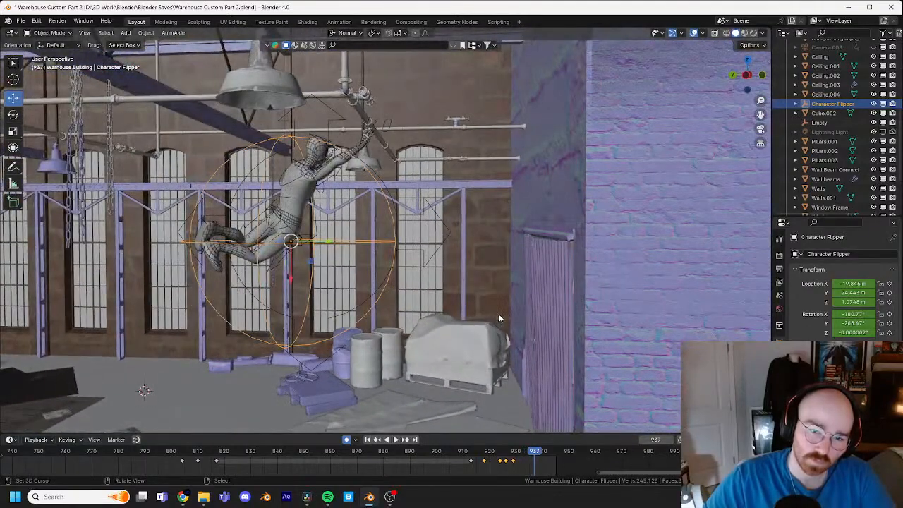
key("g")
left_click(664, 220)
Step: Reposition the Character Flipper at frame 938 to about X -16.41, Y 22.05, Z 2.58 m, beside the ceiling pipe
middle_click_drag(571, 224, 689, 220)
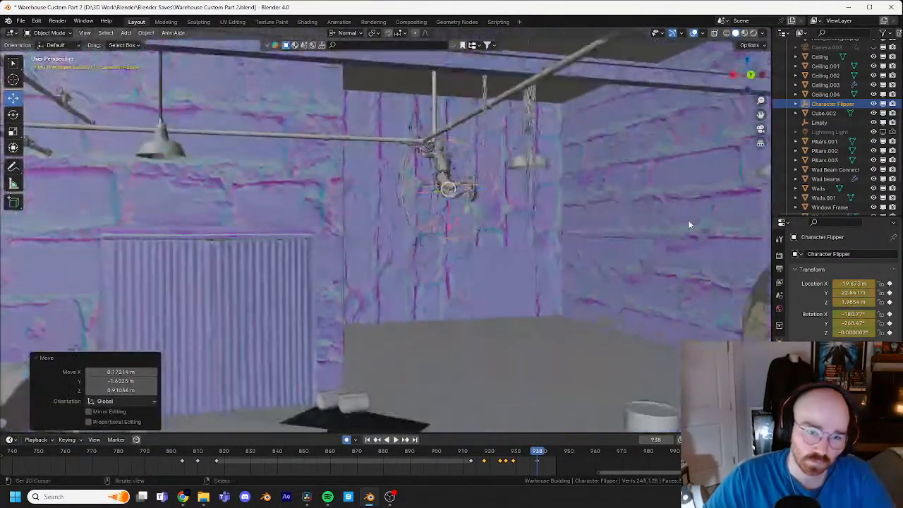
key("g")
left_click(447, 198)
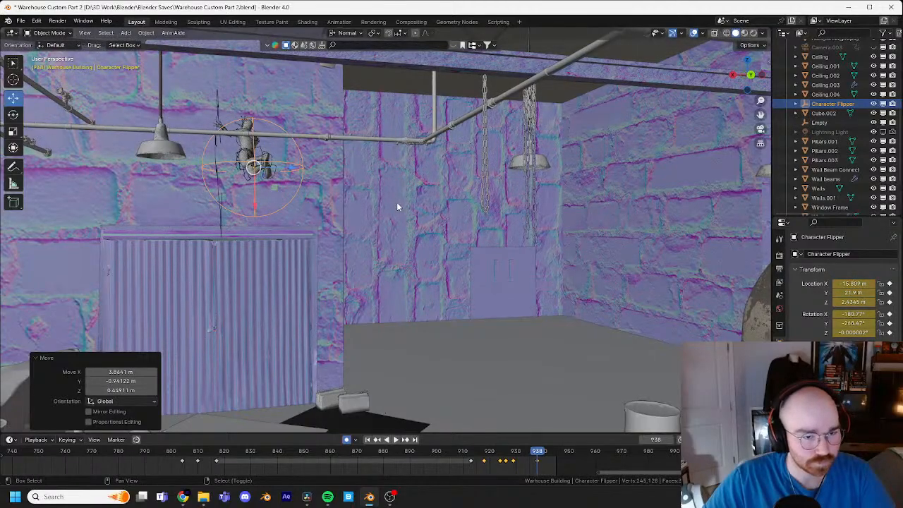
middle_click_drag(398, 205, 464, 228)
key("g")
left_click(434, 198)
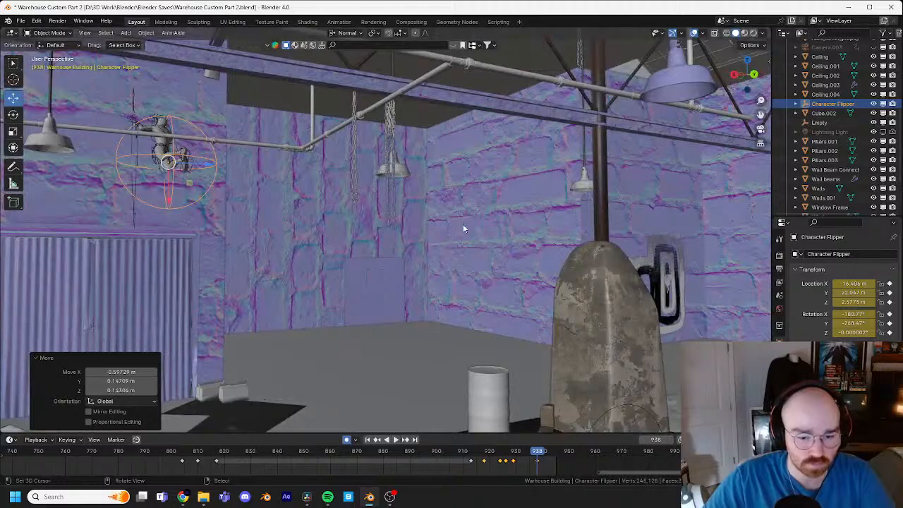
Step: Play and scrub the frames between 926 and 941 to examine the character's swing path from several angles
key("Left")
key("Left")
key("Left")
key("Left")
key("Left")
key("Left")
key("Left")
key("Left")
key("Left")
key("Left")
key("Left")
key("Left")
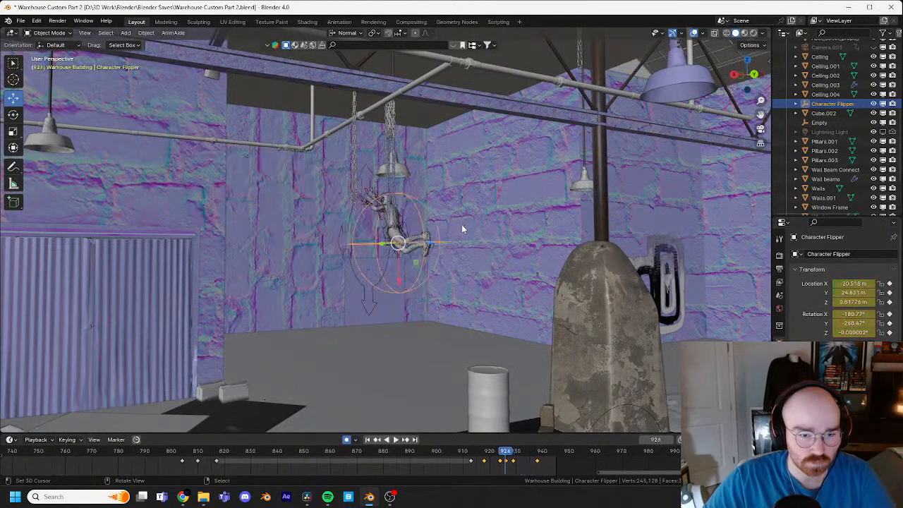
key("Left")
key("Left")
key("Left")
key("Left")
key("Left")
key("space")
key("space")
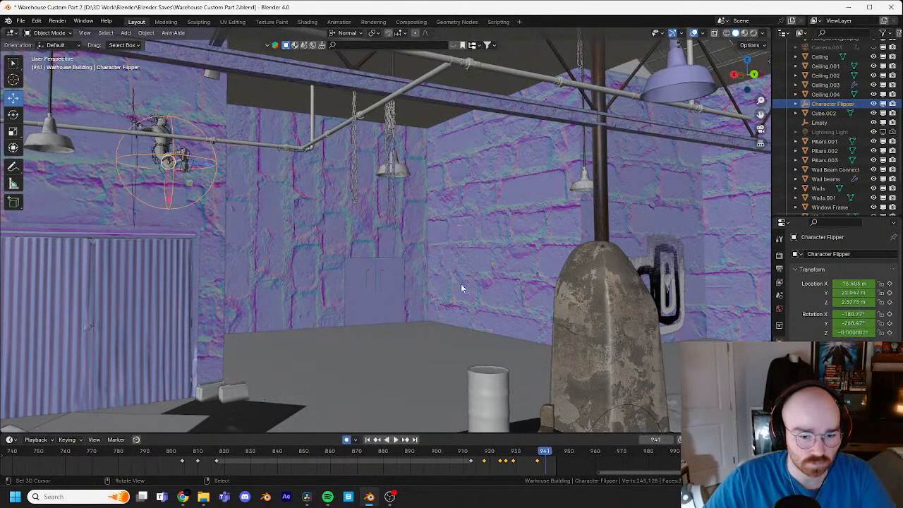
mouse_move(544, 463)
left_mouse_down()
mouse_move(494, 460)
mouse_move(532, 461)
left_mouse_up()
middle_click_drag(265, 260, 367, 273, "shift")
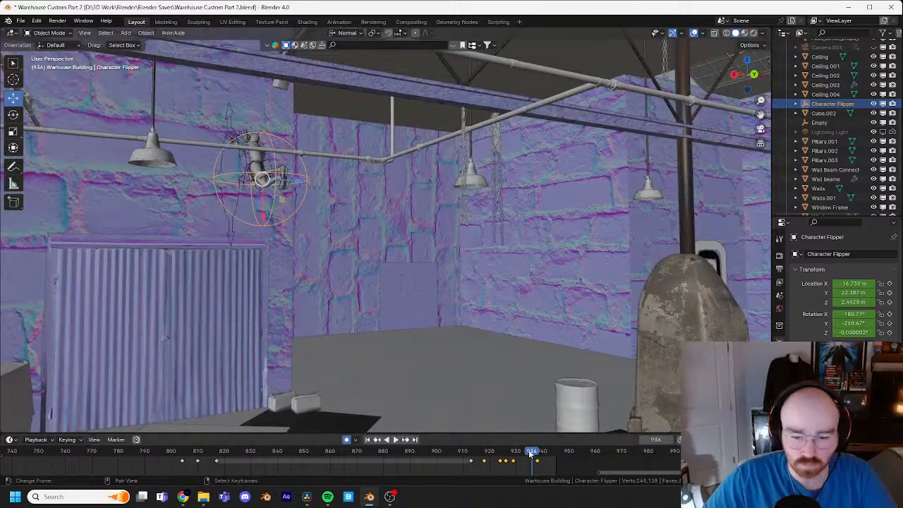
left_click_drag(530, 453, 513, 454)
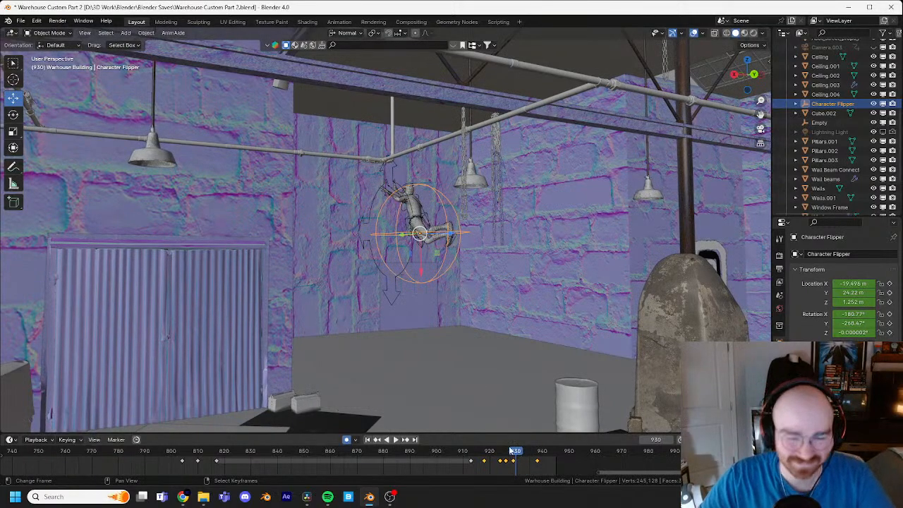
left_click_drag(510, 450, 505, 453)
middle_click_drag(533, 285, 451, 283, "shift")
scroll(488, 263, "up", 6)
scroll(472, 264, "down", 3)
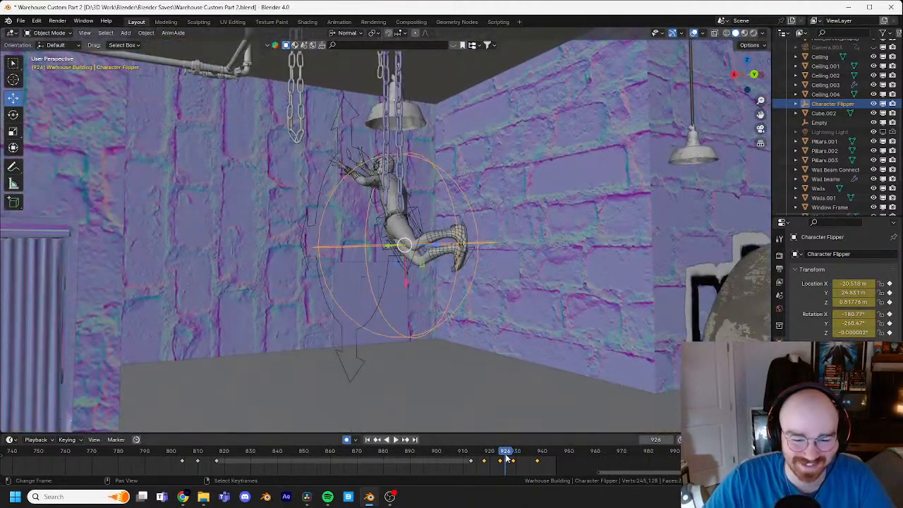
key("space")
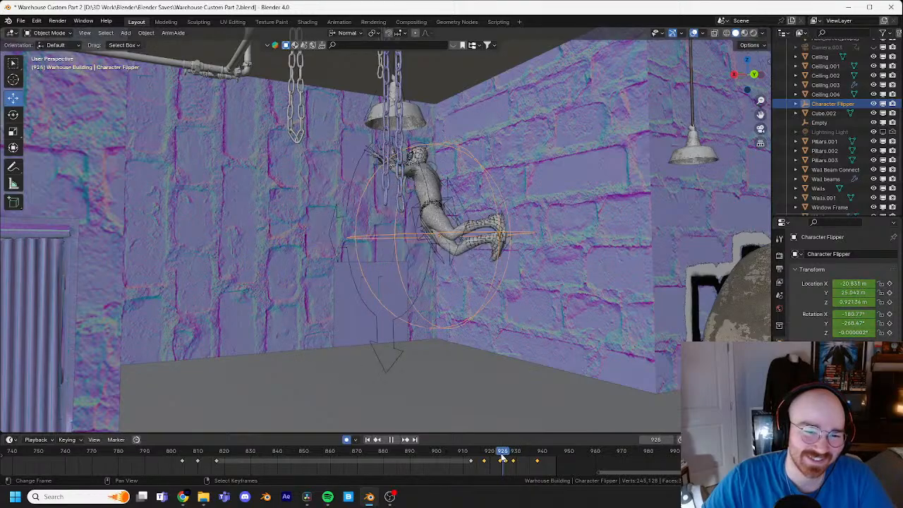
Step: Enter Pose Mode on the Spider-Man rig at frame 915 and select its head control
left_click_drag(502, 457, 477, 453)
middle_click_drag(582, 258, 489, 238, "shift")
middle_click_drag(545, 310, 86, 58)
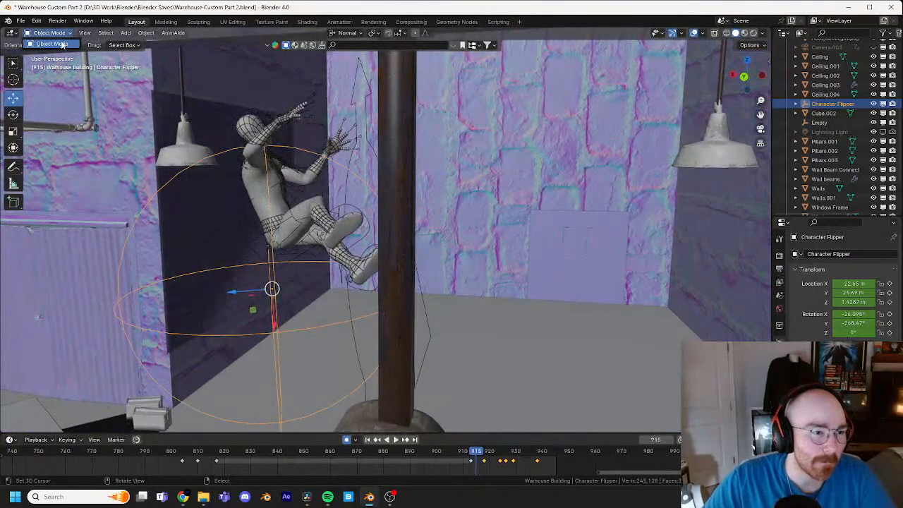
left_click(255, 113)
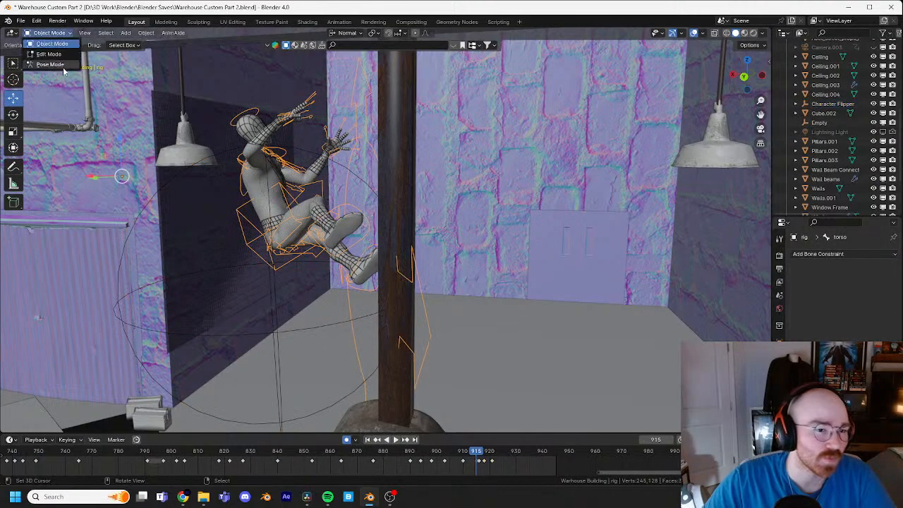
left_click(63, 67)
key("KP_Decimal")
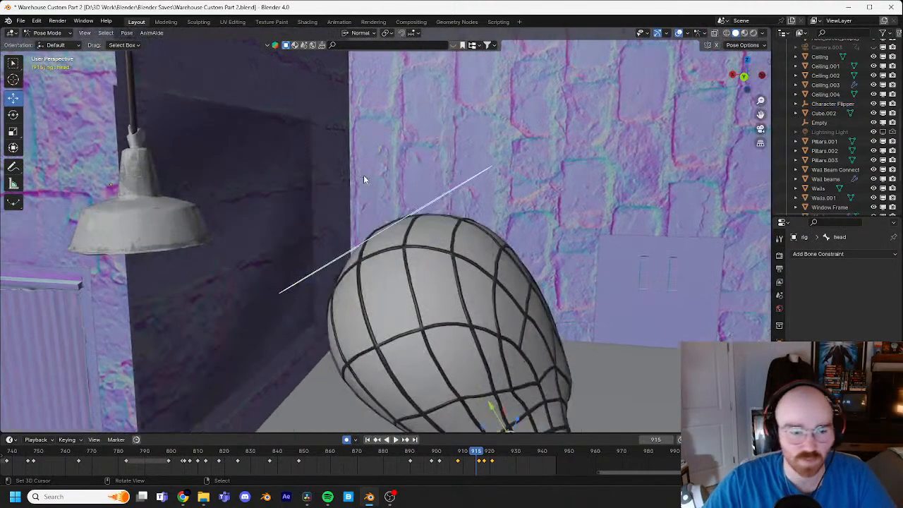
Step: Try rotating the head and neck controls at frame 915
middle_click_drag(364, 175, 479, 275)
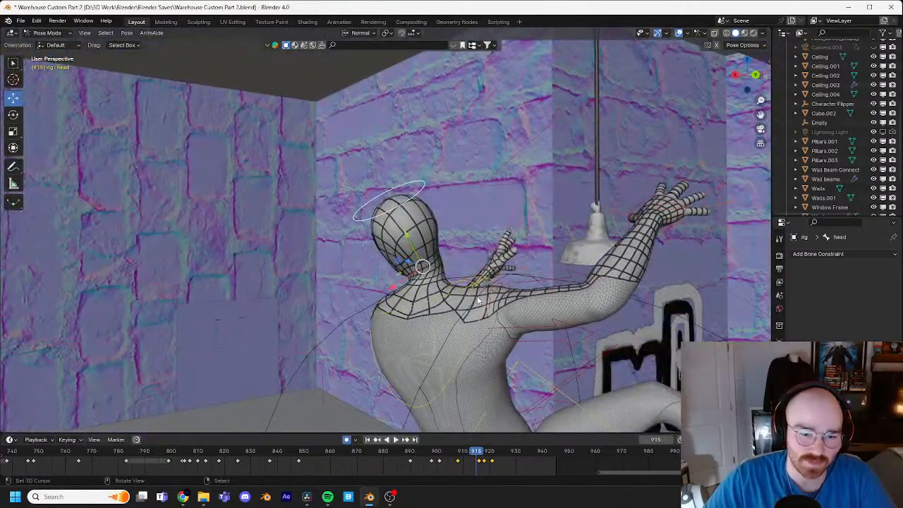
key("r")
right_click(543, 290)
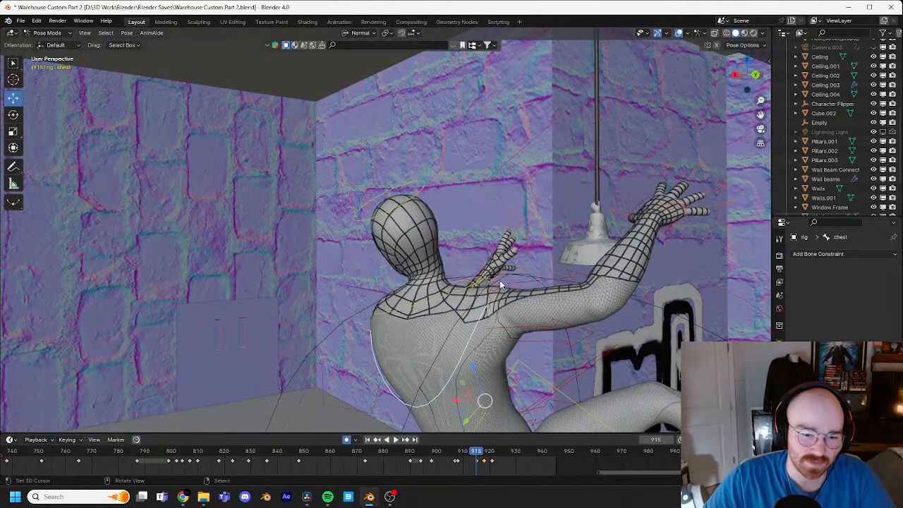
key("r")
key("r")
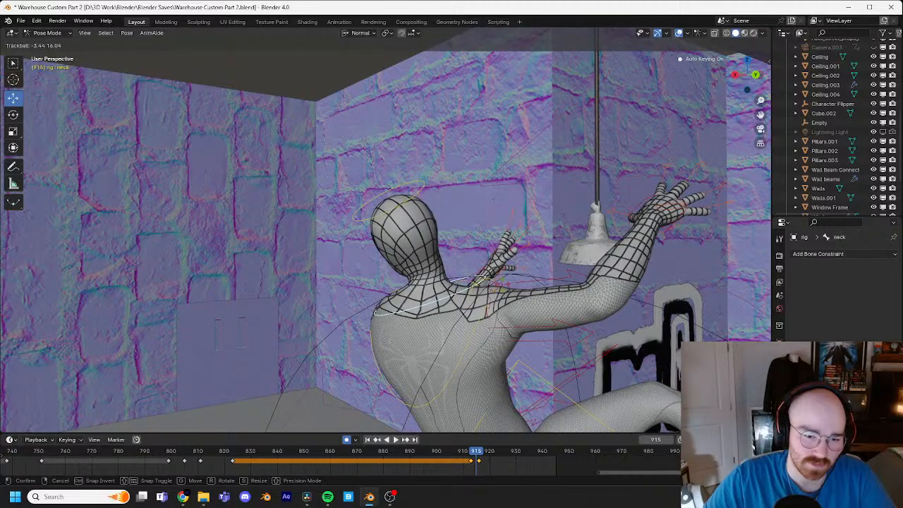
left_click(500, 287)
Step: Adjust the left shoulder control at frame 916 with a trackball rotation
key("Right")
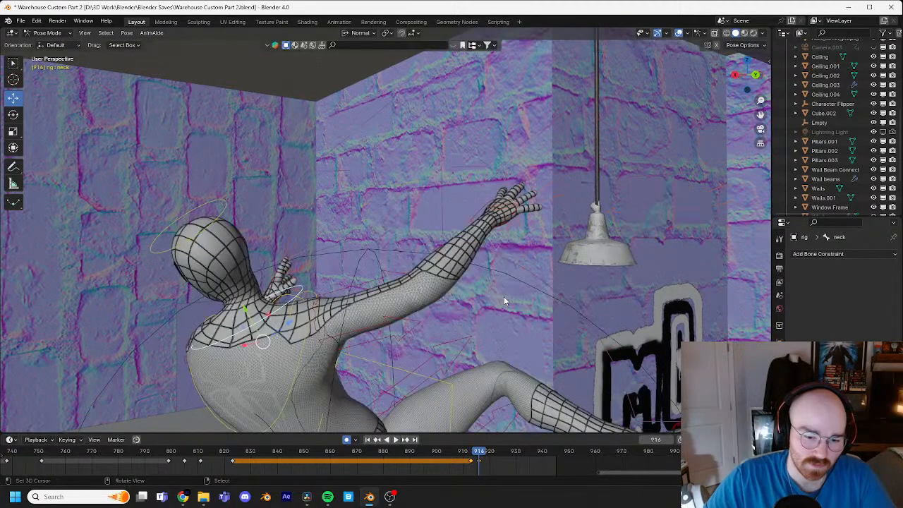
middle_click_drag(433, 281, 549, 340)
key("r")
key("r")
left_click(481, 268)
left_click(549, 340)
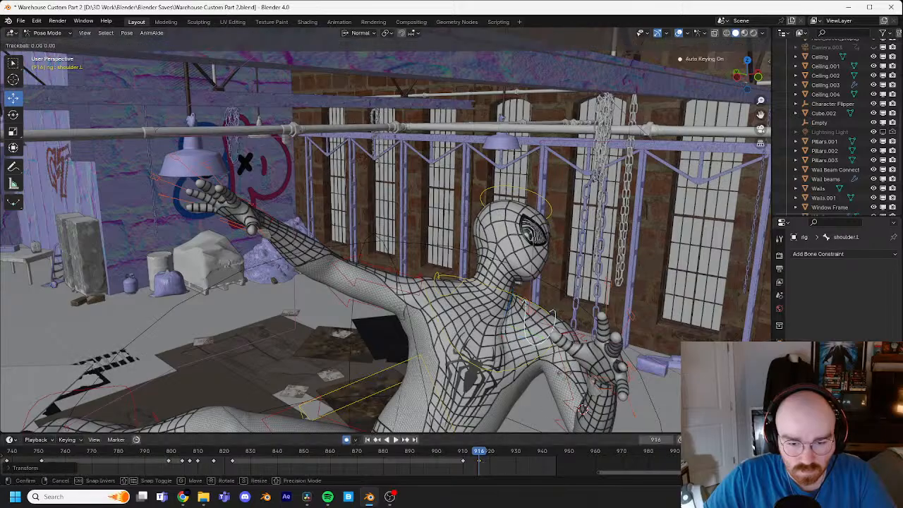
left_click(621, 372)
middle_click_drag(621, 372, 567, 294, "shift")
Step: Delete the left hand IK control's keyframe at frame 921 and move its frame 918 keyframe to frame 921
key("Right")
key("Right")
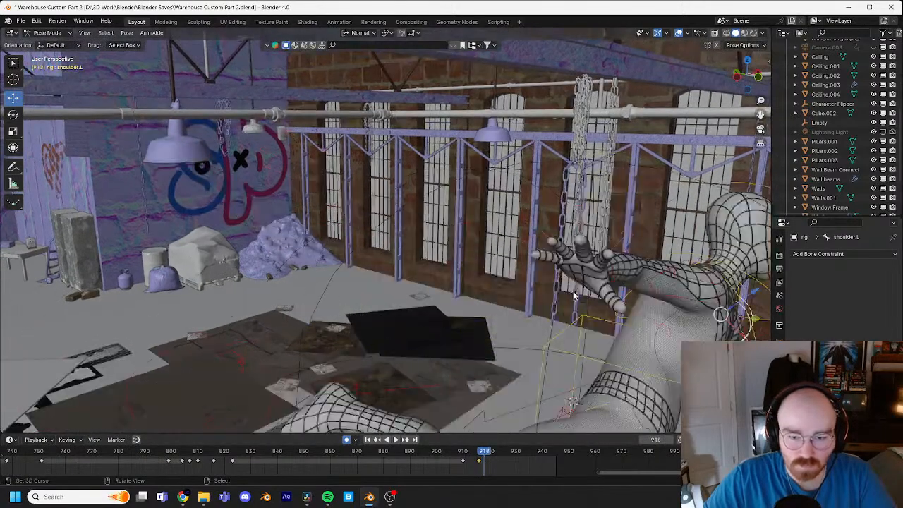
middle_click_drag(681, 296, 341, 208, "shift")
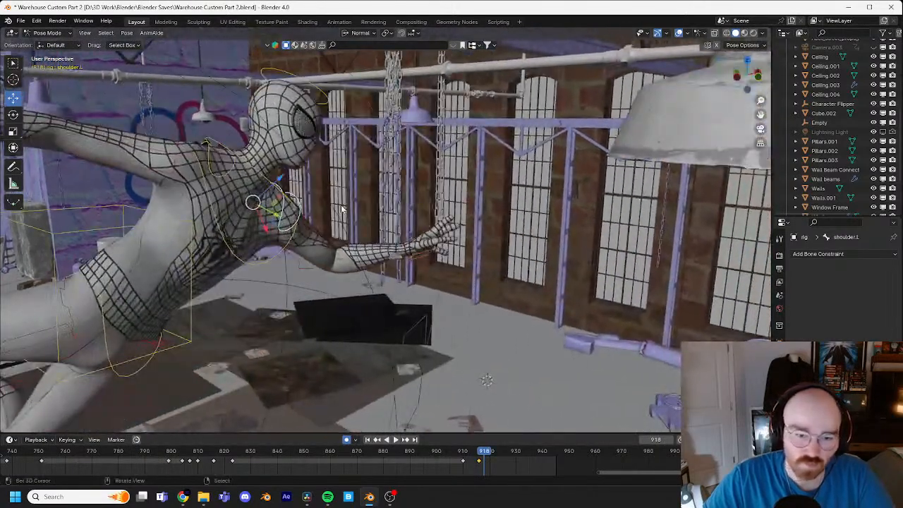
left_click(414, 238)
key("Right")
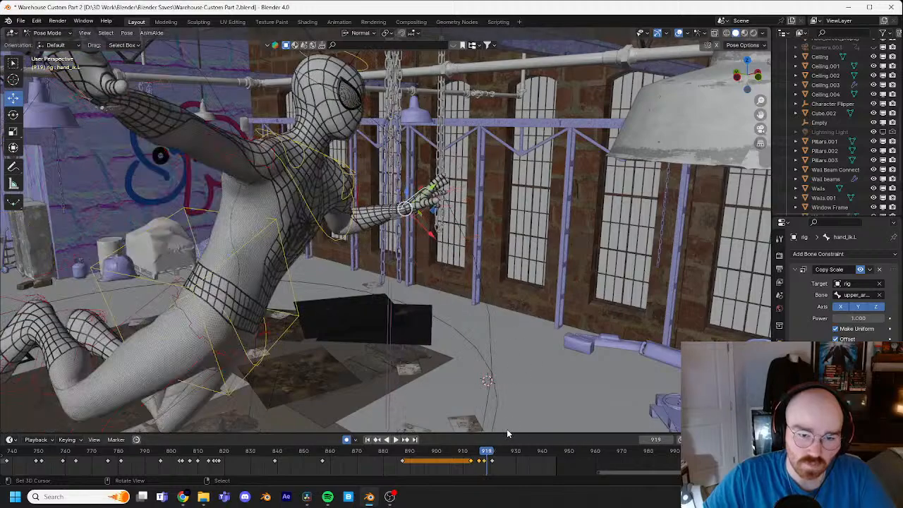
left_click(493, 461)
key("x")
left_click(498, 453)
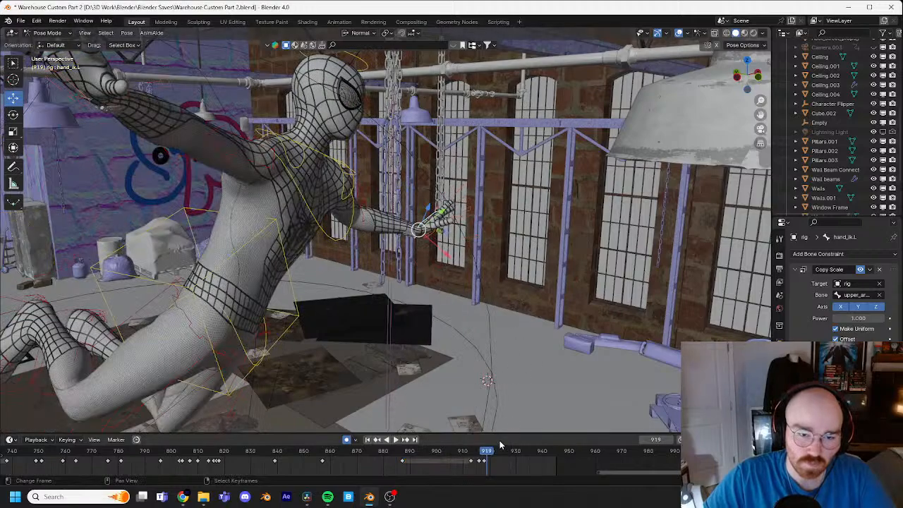
key("Left")
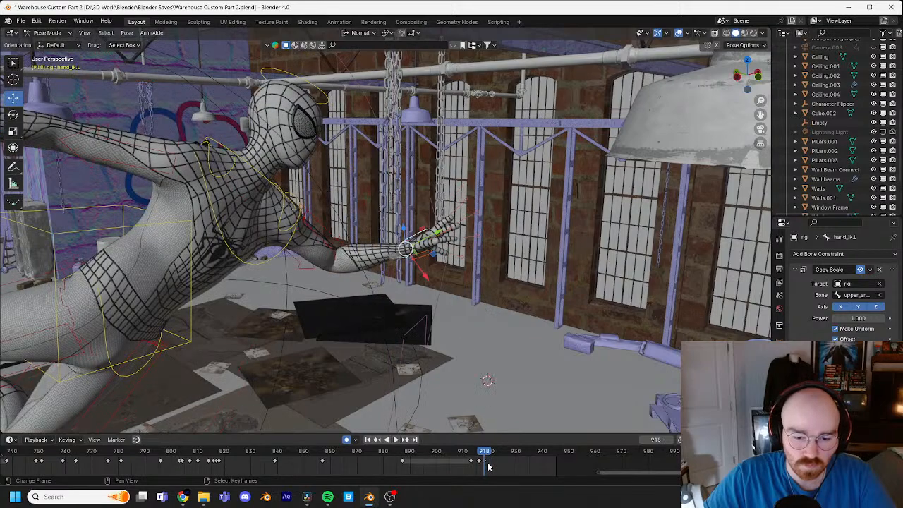
key("ctrl+z")
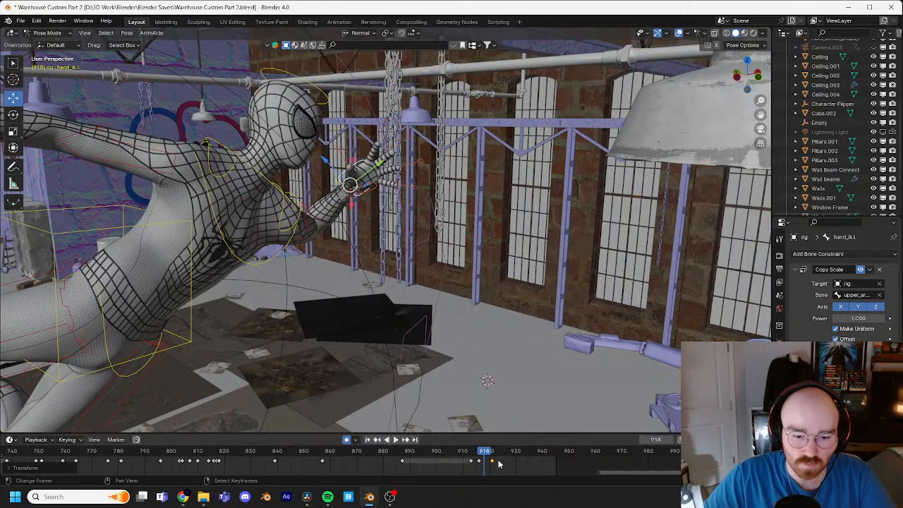
Step: At frame 921, reposition the left hand IK control so the hand reaches out in front of the body beneath the hanging lamp
left_click_drag(486, 455, 493, 455)
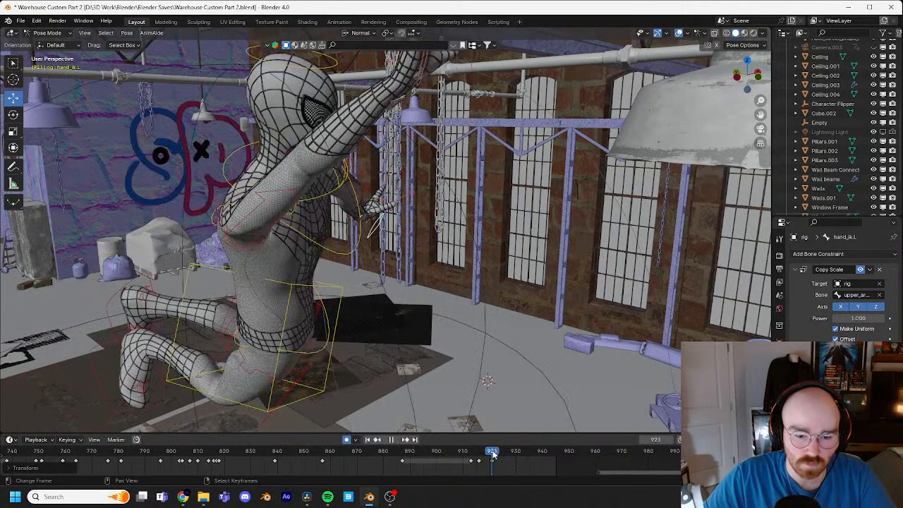
key("g")
left_click(646, 262)
middle_click_drag(679, 278, 566, 245)
key("g")
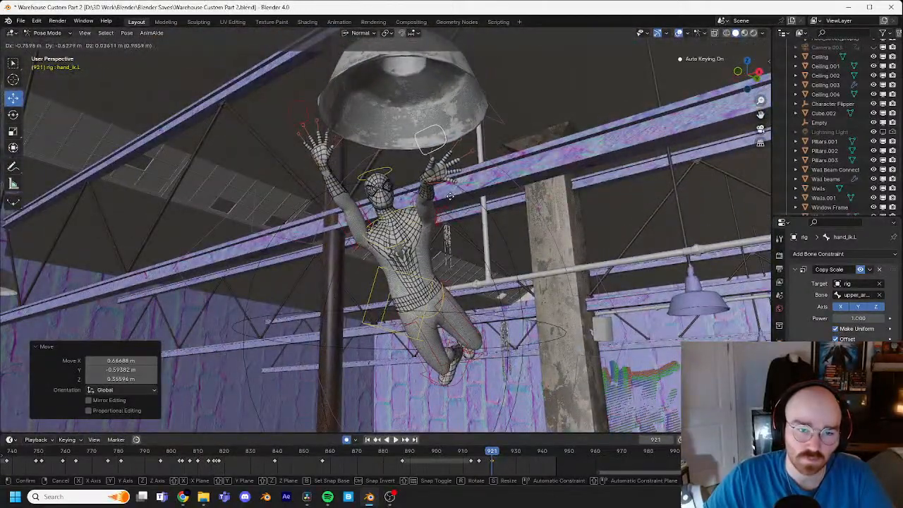
left_click(449, 198)
middle_click_drag(476, 190, 378, 207)
key("g")
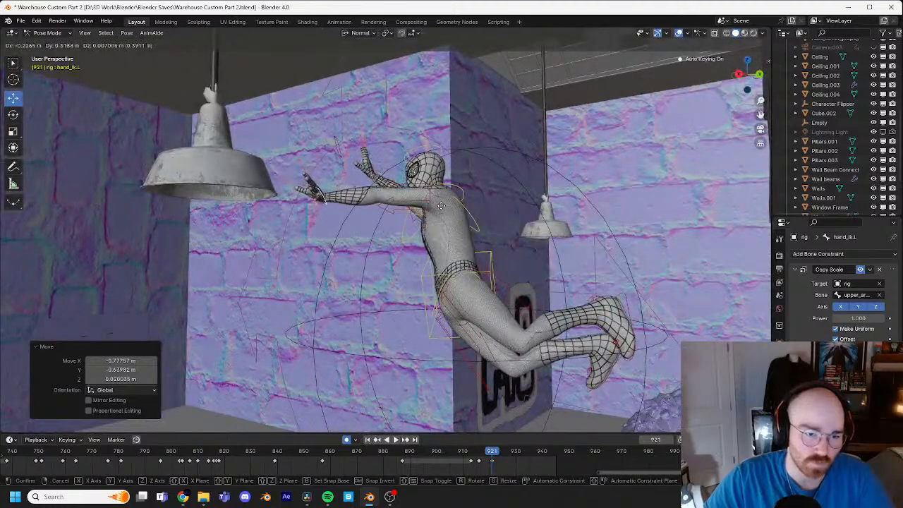
left_click(451, 208)
Step: Turn the left hand IK control at frame 921 with two trackball rotations so the palm faces forward
key("r")
key("r")
left_click(420, 197)
key("r")
key("r")
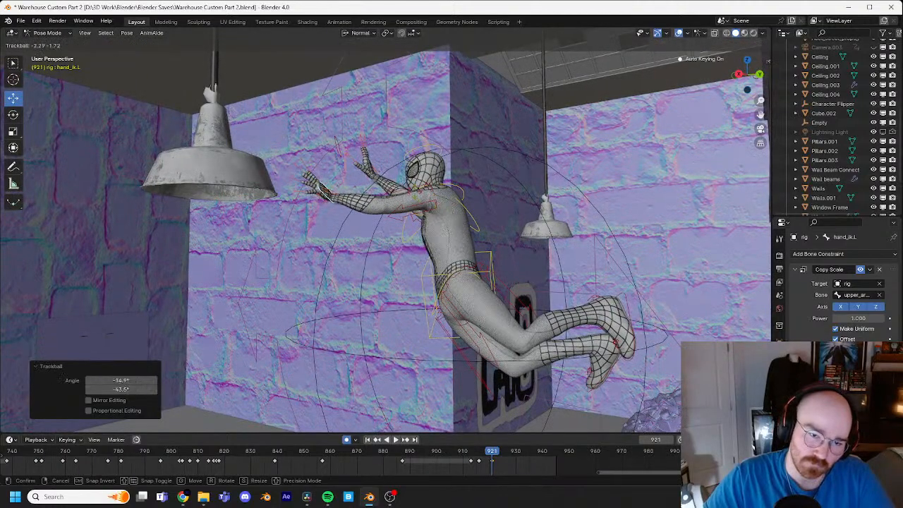
left_click(421, 196)
Step: Tilt the torso control by about -6.7° at frame 921, viewed from behind the character
middle_click_drag(419, 196, 305, 220)
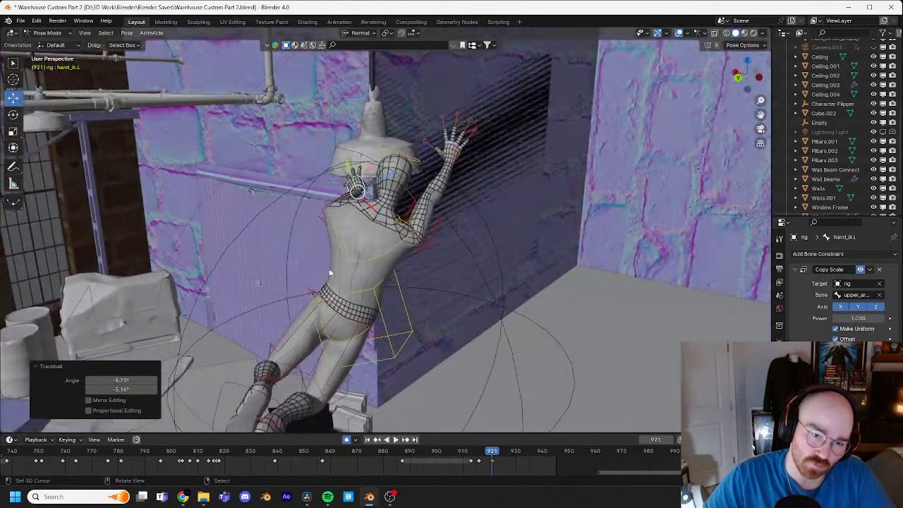
left_click(378, 327)
key("r")
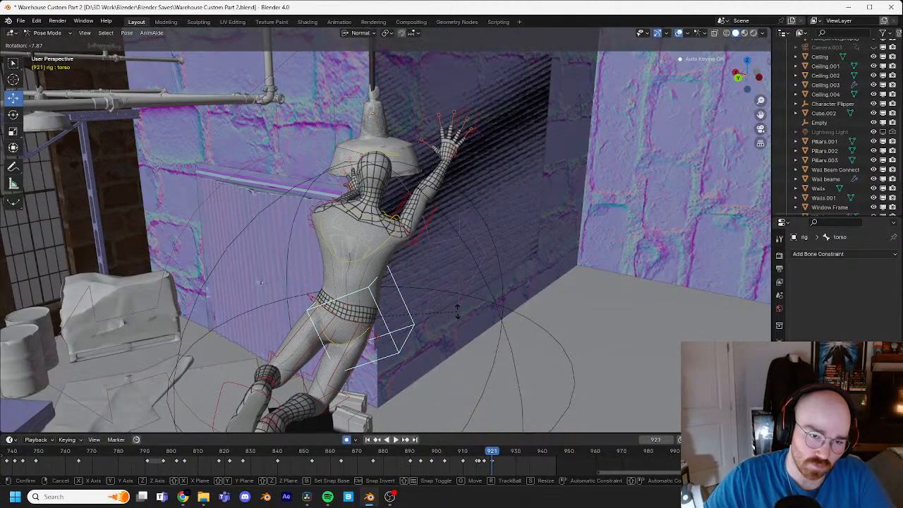
left_click(453, 333)
Step: Angle the right foot IK control at frame 921 with trackball rotations and nudge it slightly
middle_click_drag(452, 334, 425, 343)
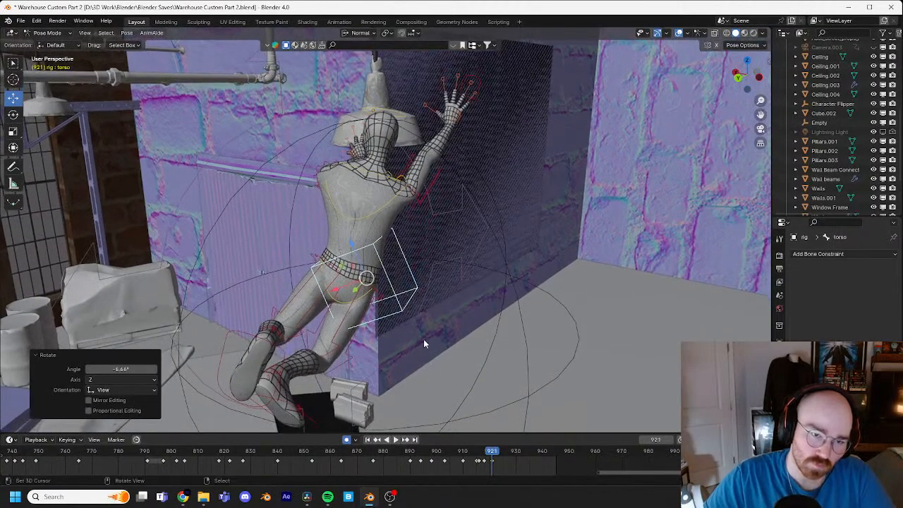
left_click(311, 413)
key("r")
key("r")
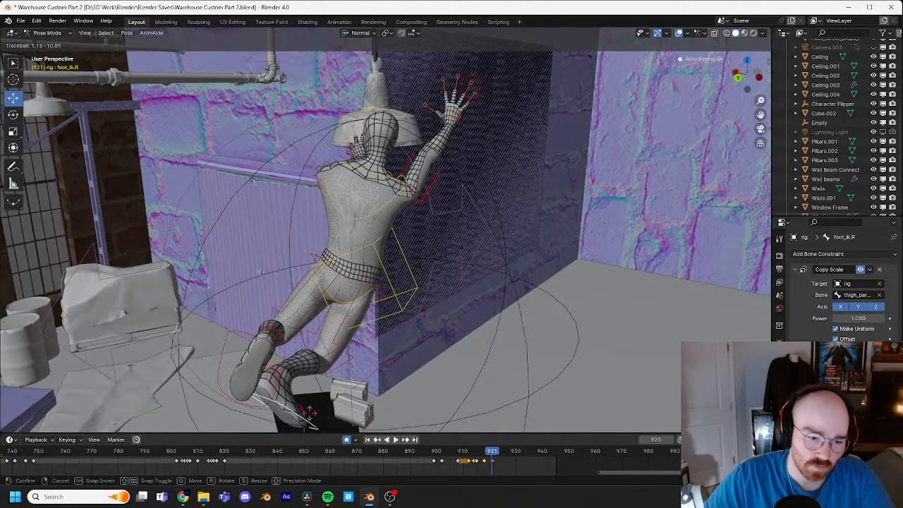
left_click(314, 416)
middle_click_drag(319, 395, 403, 336)
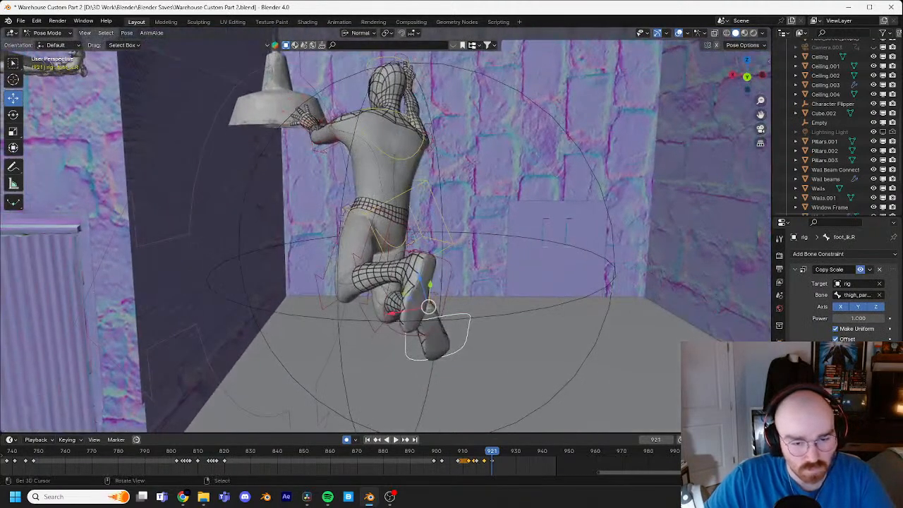
key("r")
key("r")
left_click(452, 299)
middle_click_drag(452, 299, 414, 192)
key("g")
left_click(426, 297)
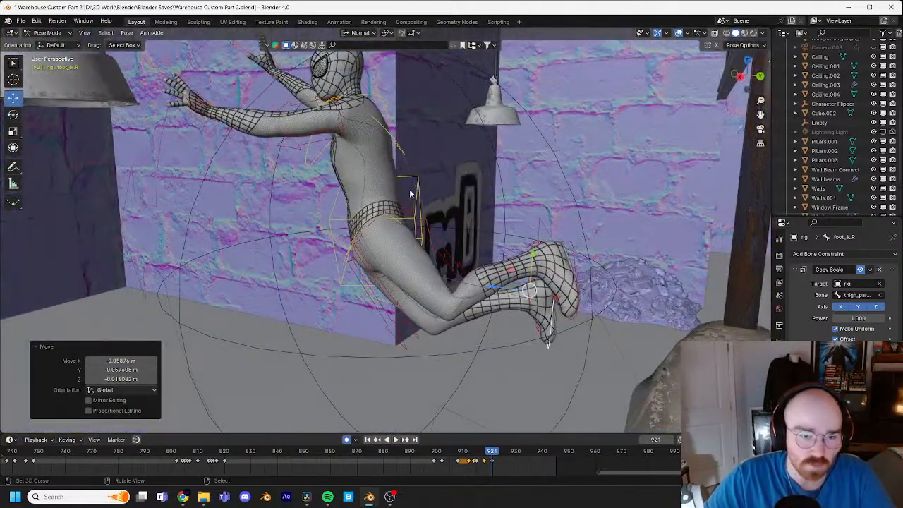
Step: With the torso control selected, step through and play the frames from 918 to 924 to examine the leap's motion
right_click(413, 185)
right_click(420, 182)
key("Left")
key("Left")
key("Left")
key("Left")
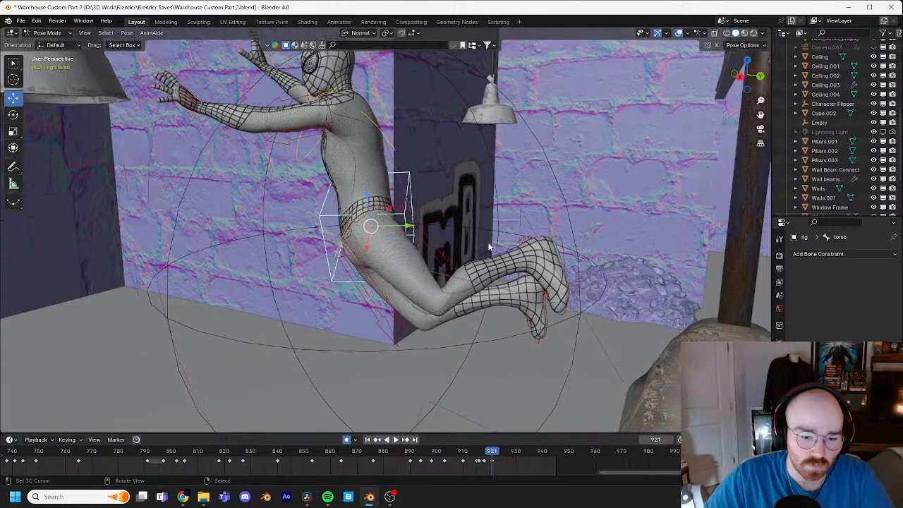
middle_click_drag(517, 357, 379, 269)
key("Right")
key("Right")
key("Right")
key("Right")
key("Right")
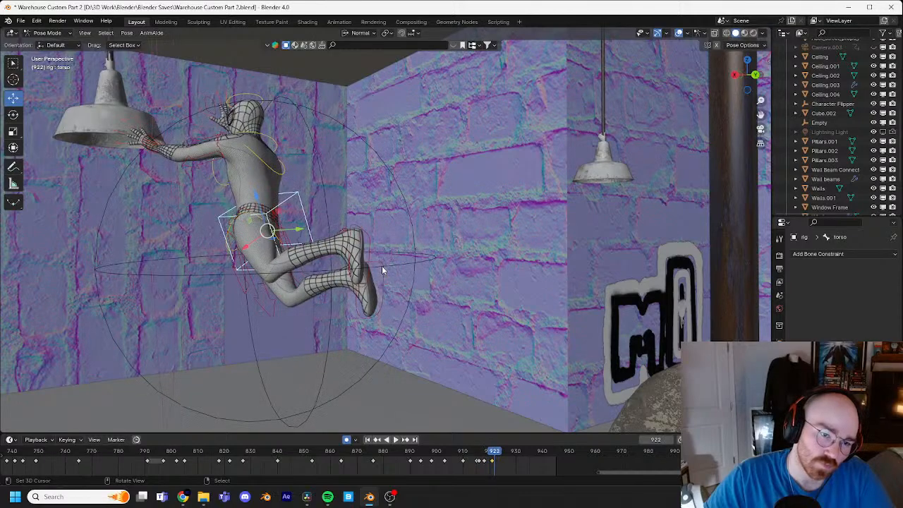
key("Right")
key("Right")
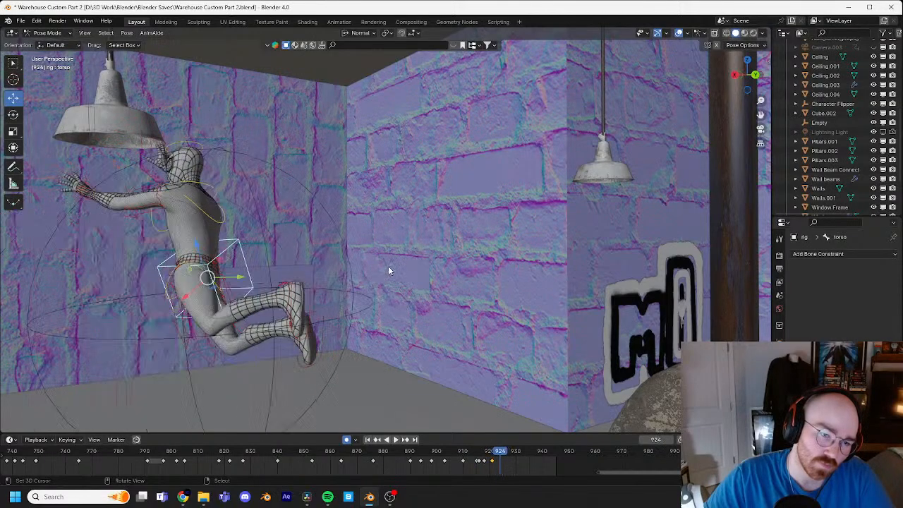
key("space")
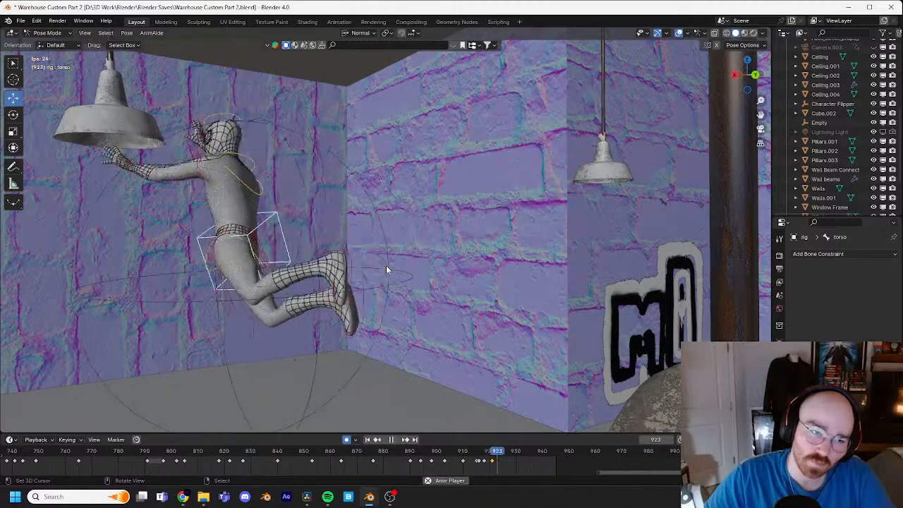
key("space")
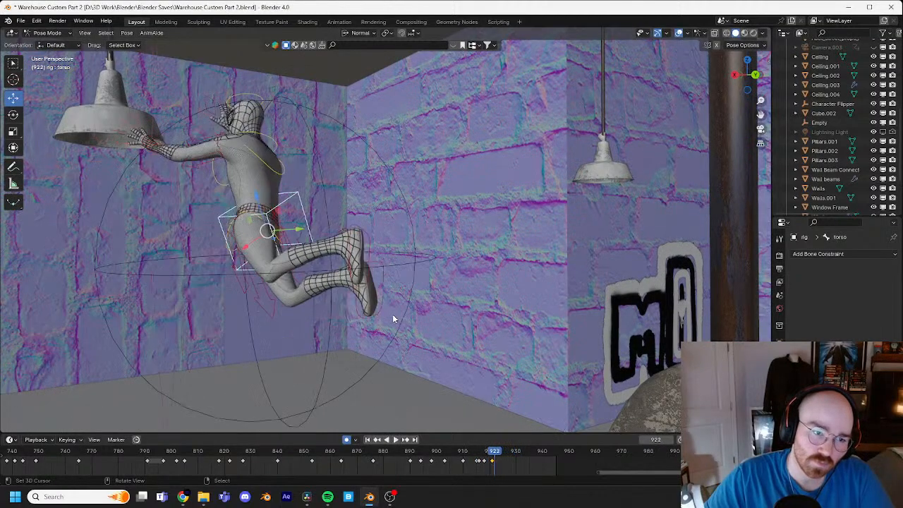
key("Left")
key("Left")
key("Left")
key("Left")
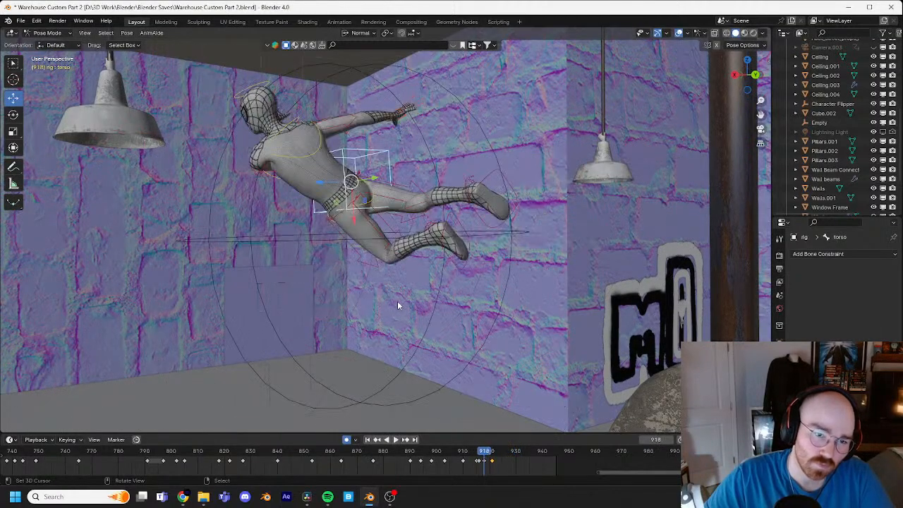
key("Right")
key("Right")
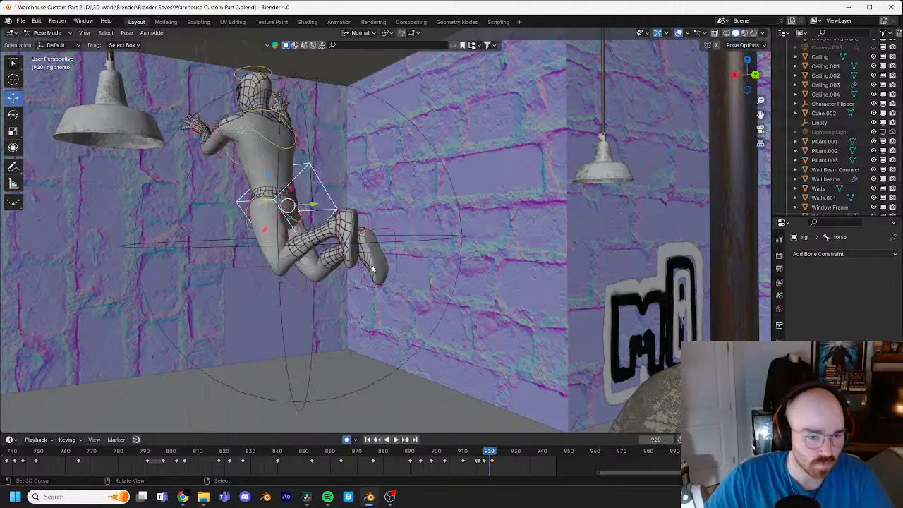
Step: Inspect the frame 921 pose from several angles and save the file
middle_click_drag(408, 311, 448, 296, "shift")
key("Right")
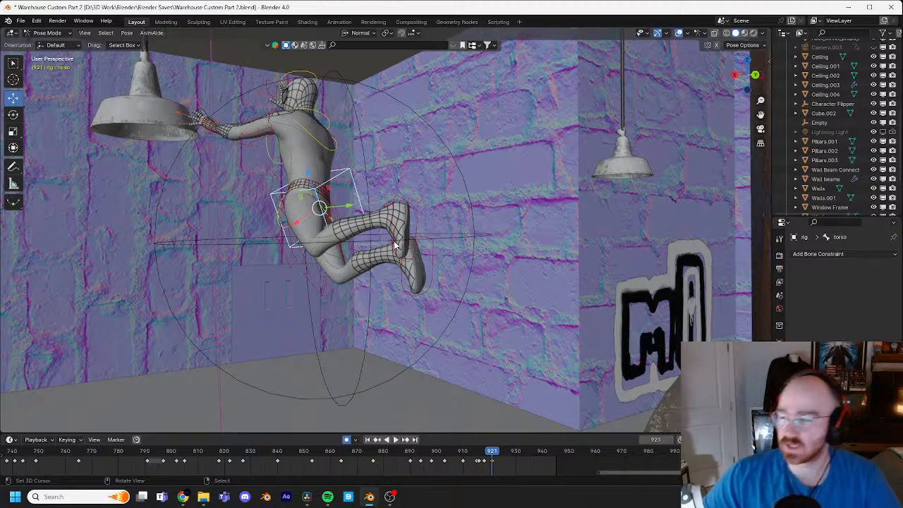
middle_click_drag(330, 220, 342, 205)
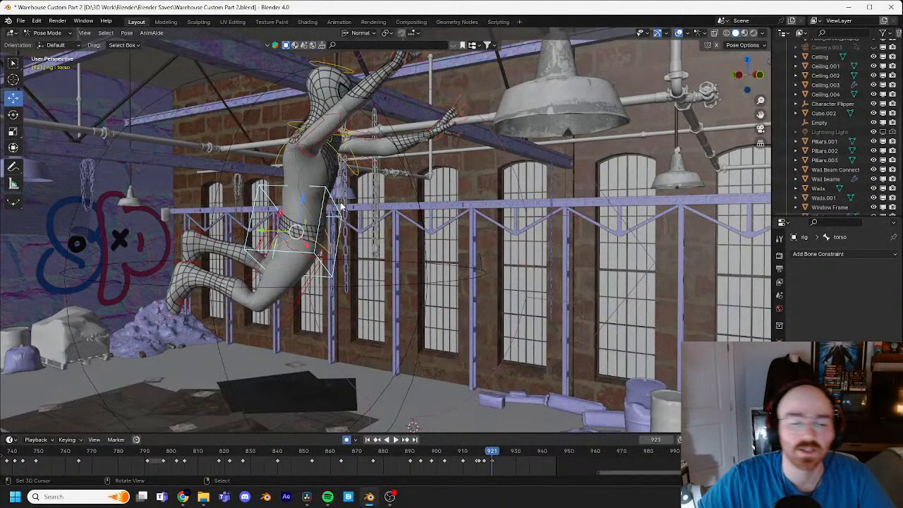
middle_click_drag(399, 207, 433, 220)
key("ctrl+s")
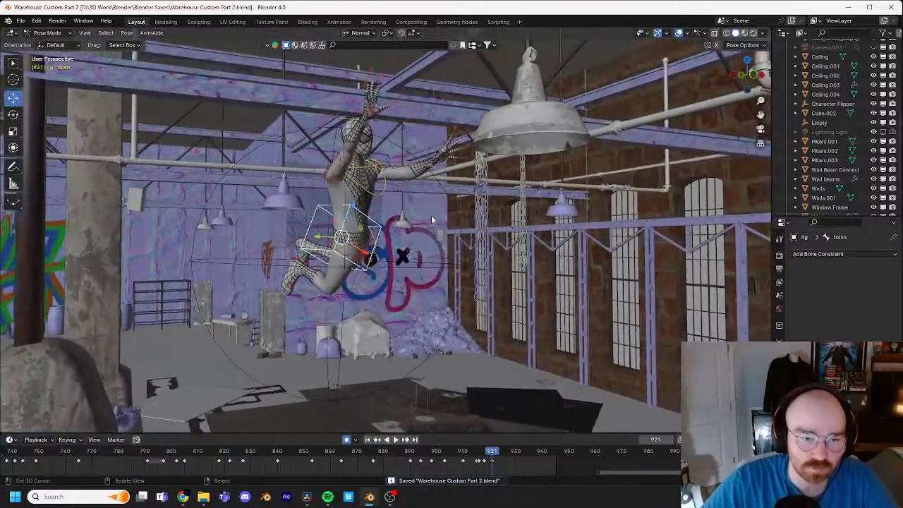
Step: Move the right hand IK control down and forward beside the left hand at frame 921 and rotate it
left_click(393, 85)
middle_click_drag(460, 121, 429, 124)
key("g")
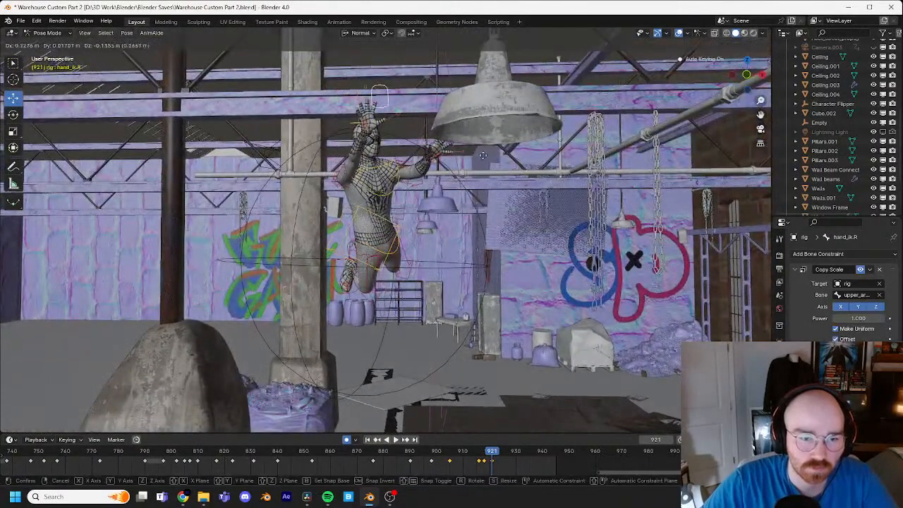
left_click(505, 178)
middle_click_drag(504, 177, 534, 164)
key("g")
left_click(501, 169)
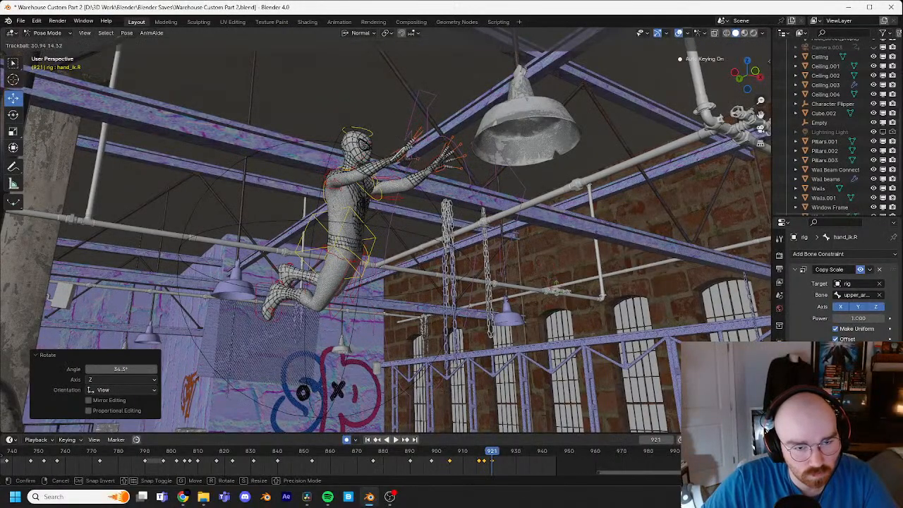
left_click(556, 290)
Step: Rotate the torso control about 20.6° around the view axis at frame 921, seen from the front
middle_click_drag(551, 284, 460, 279)
left_click(448, 227)
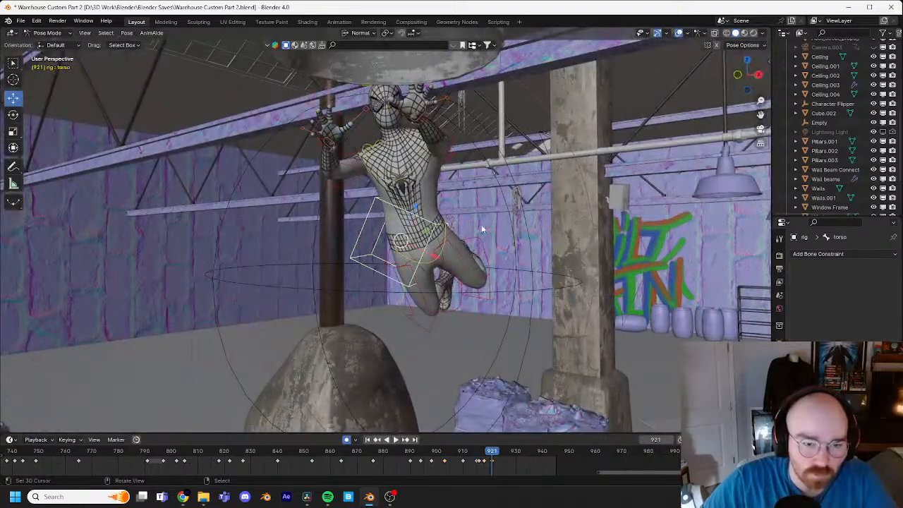
key("r")
left_click(523, 257)
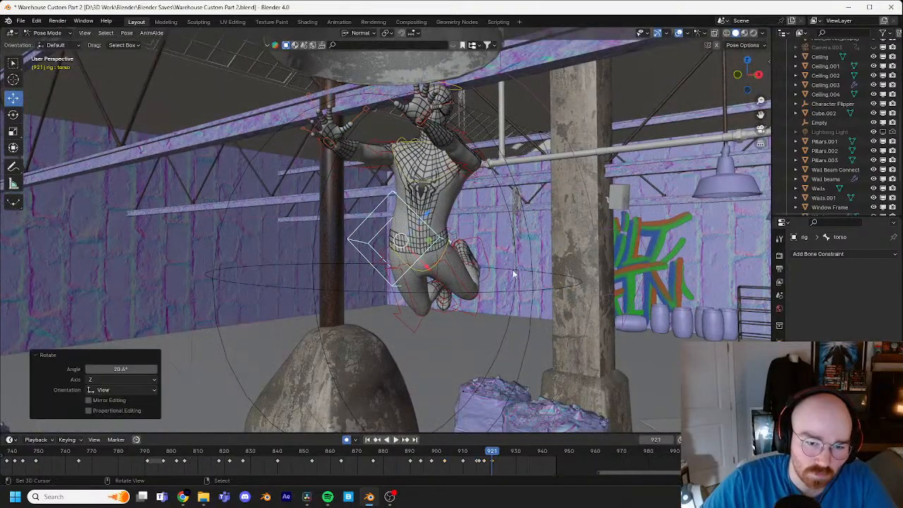
Step: Move the right foot IK control up and out to the side at frame 921, spreading the legs
left_click(450, 307)
middle_click_drag(535, 290, 524, 261)
key("g")
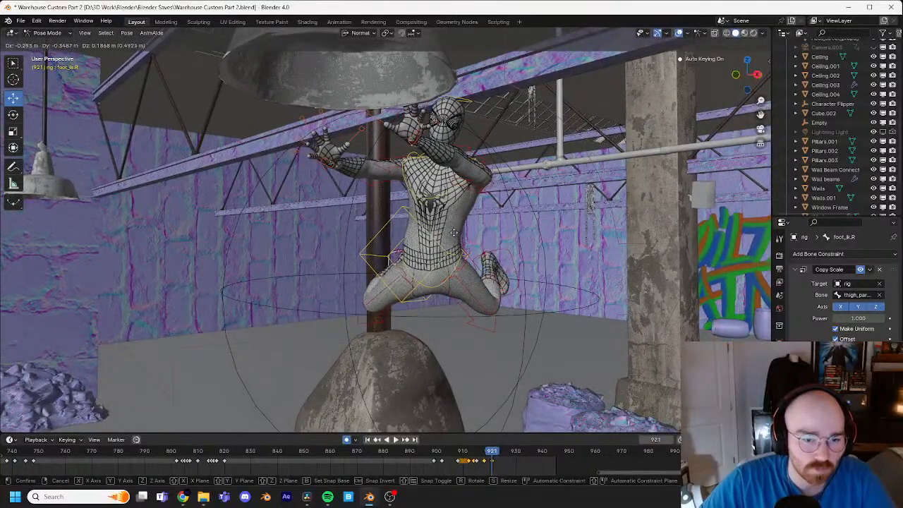
left_click(440, 230)
Step: Refine the right foot IK control's angle with trackball rotations and raise it about 0.13 m at frame 921
key("r")
key("r")
left_click(467, 259)
key("r")
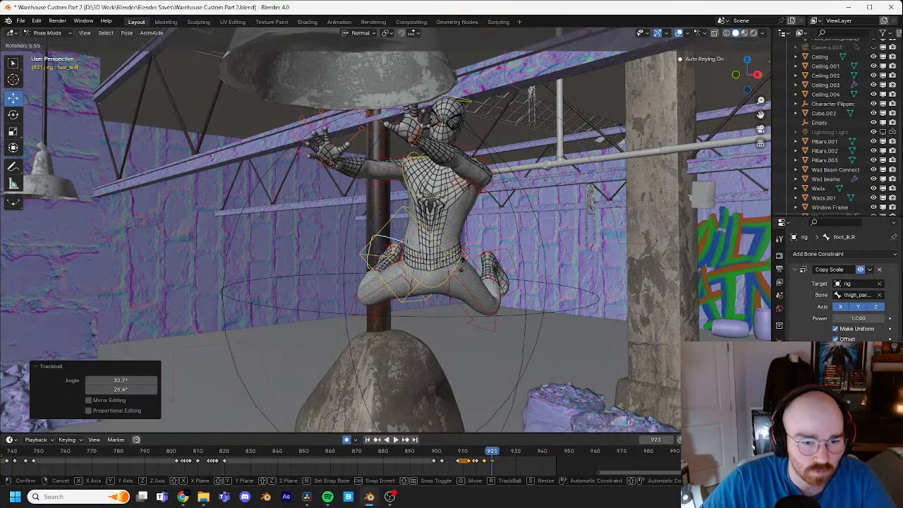
left_click(449, 248)
key("r")
key("r")
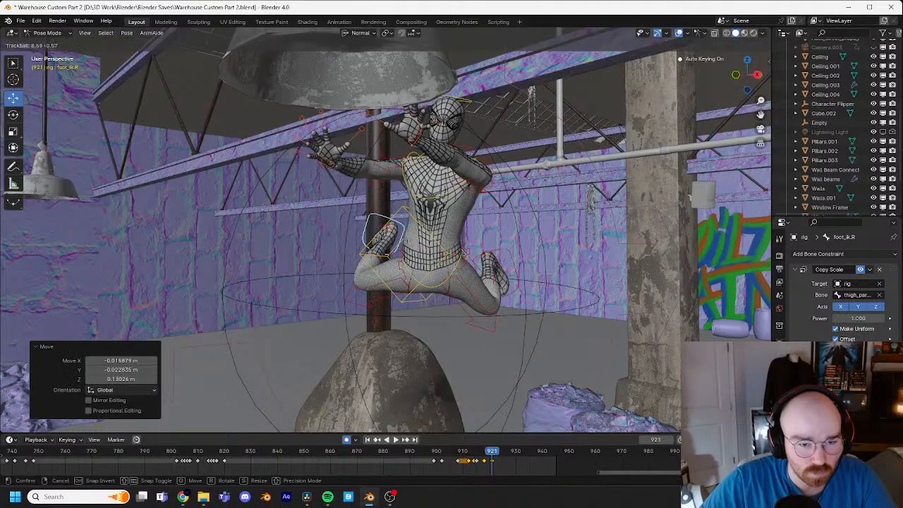
left_click(454, 265)
Step: Pitch the torso control about 30.5° forward in a side view at frame 921 and shift it into place
middle_click_drag(454, 265, 387, 247)
left_click(422, 240)
key("r")
left_click(439, 316)
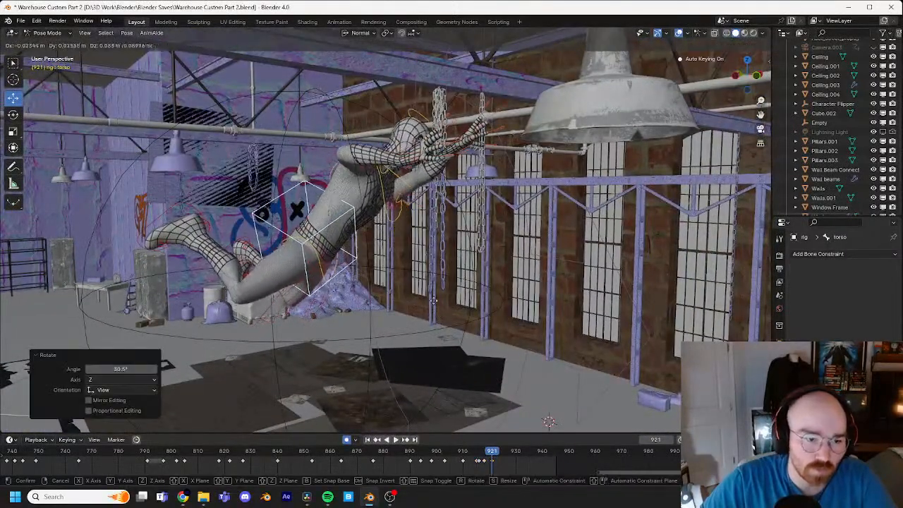
key("g")
left_click(436, 288)
Step: Move the right foot IK control farther back at frame 921 to extend the trailing leg
left_click(186, 214)
key("g")
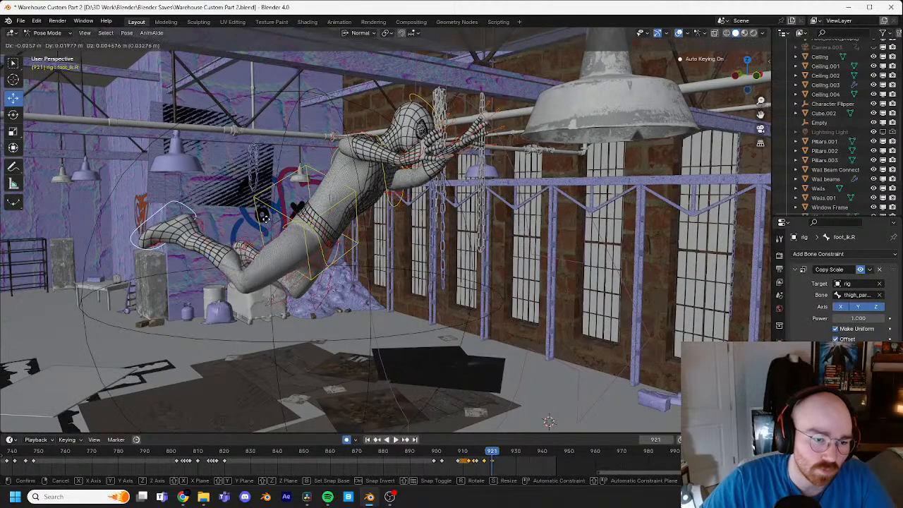
left_click(238, 216)
Step: Step back to frame 915 and forward to frame 921 to compare the poses through the leap
key("Left")
key("Left")
key("Left")
key("Left")
key("Left")
key("Left")
middle_click_drag(218, 211, 334, 186, "shift")
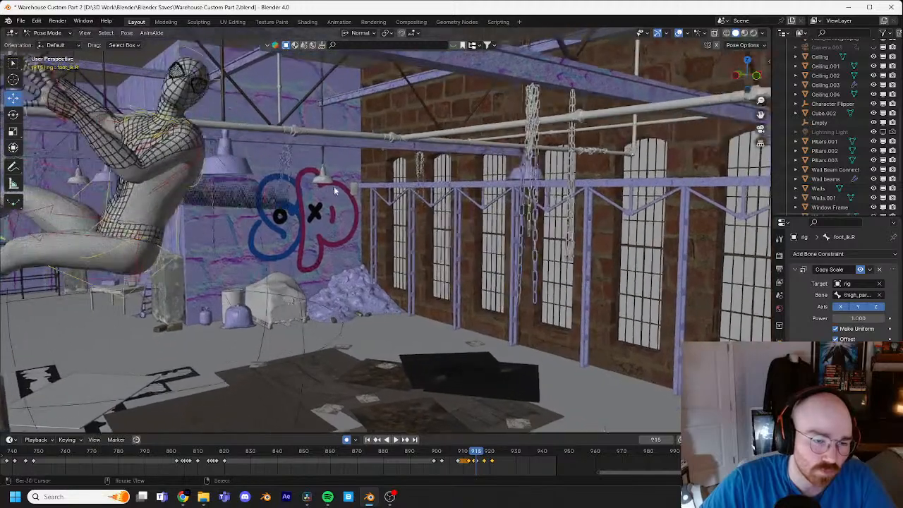
key("Right")
key("Right")
key("Right")
key("Right")
key("Right")
key("Right")
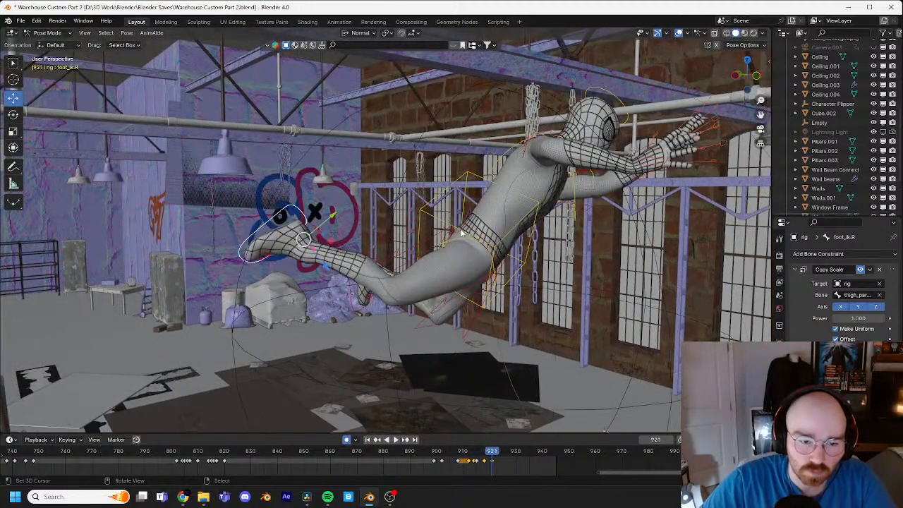
Step: Nudge the torso control forward by about 0.09 m at frame 921
middle_click_drag(595, 233, 542, 218, "shift")
right_click(483, 236)
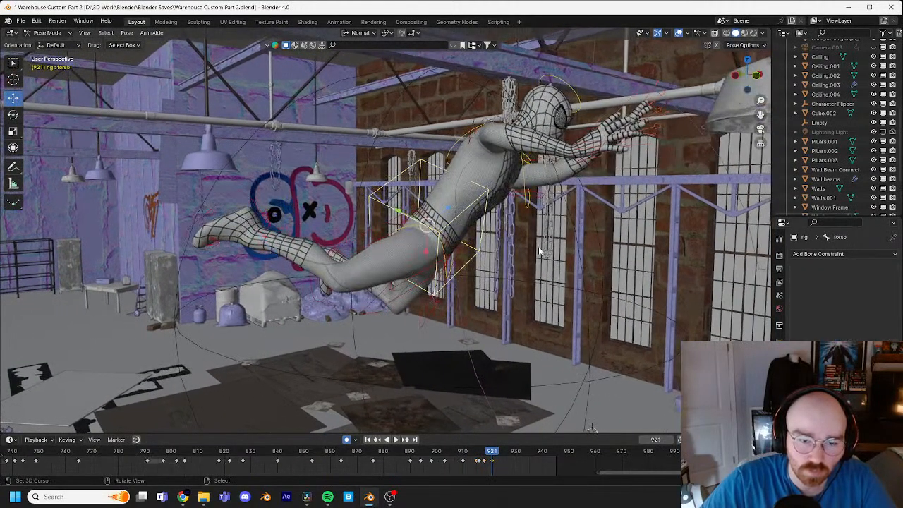
key("g")
left_click(514, 253)
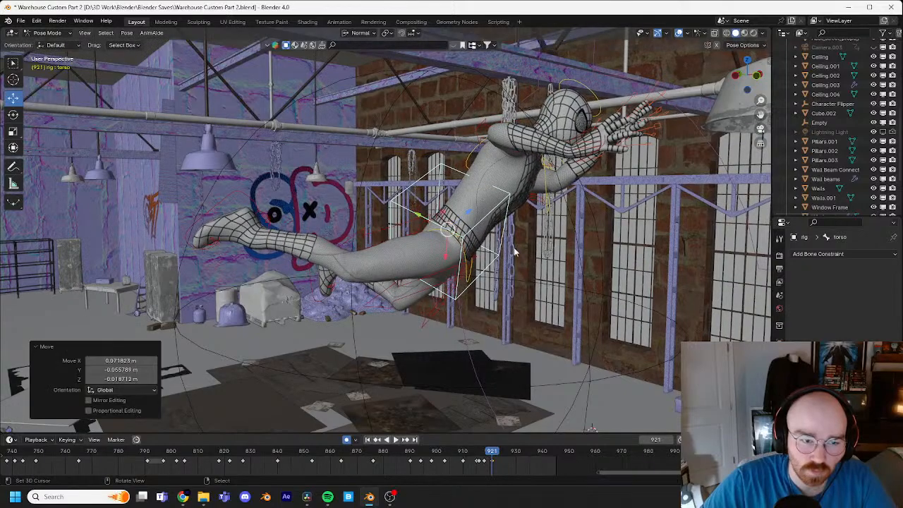
Step: Shift the right foot IK control slightly forward at frame 921 to follow the torso
right_click(242, 204)
key("g")
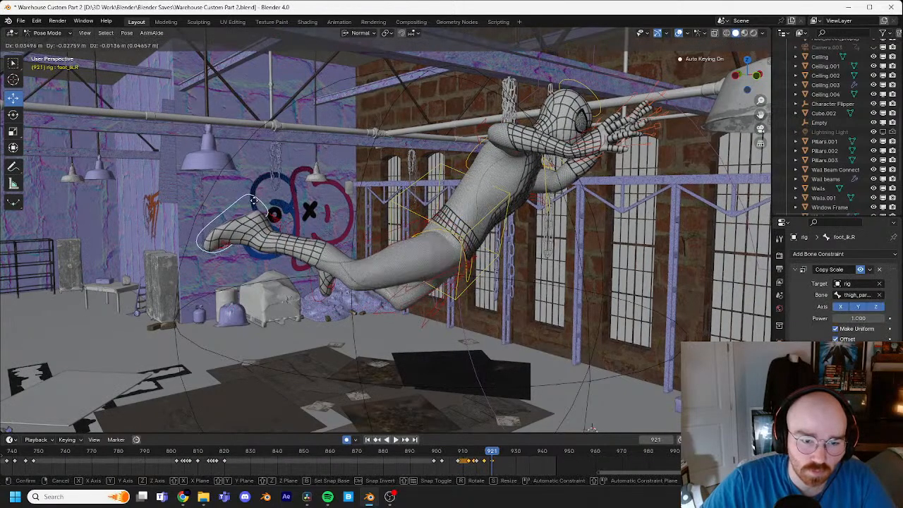
left_click(256, 202)
Step: Rotate the left foot IK control with a trackball rotation and reposition it behind the body at frame 921
middle_click_drag(256, 202, 359, 204)
right_click(234, 253)
middle_click_drag(240, 251, 386, 229)
key("r")
key("r")
left_click(293, 222)
key("g")
left_click(475, 206)
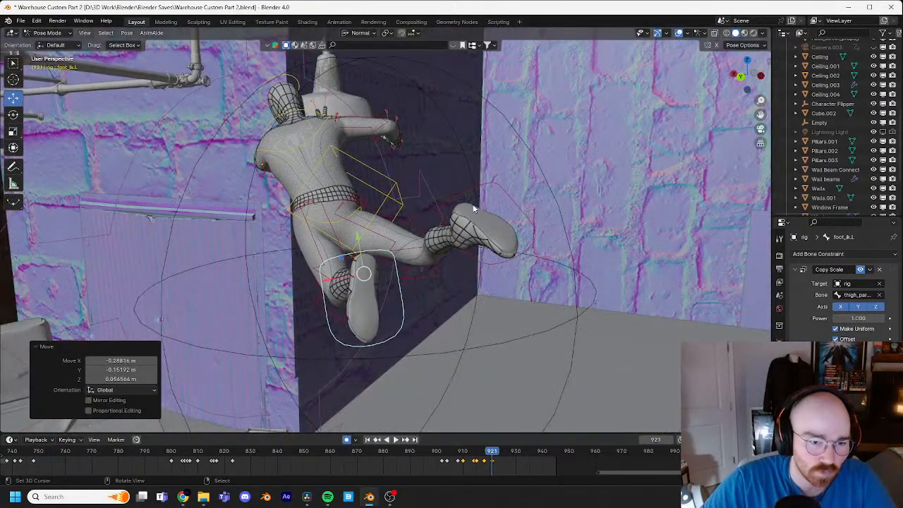
Step: Rotate the torso control slightly at frame 921
left_click(365, 205)
key("r")
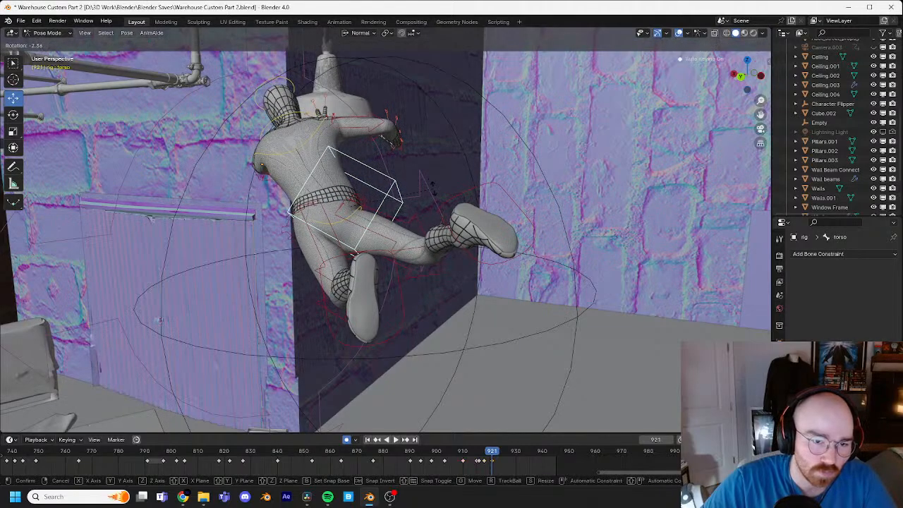
left_click(426, 191)
Step: Shift the torso control toward the hands by about 0.19 m at frame 921 and refine its position from another angle
middle_click_drag(426, 191, 489, 236)
scroll(511, 242, "up", 3)
scroll(477, 232, "down", 3)
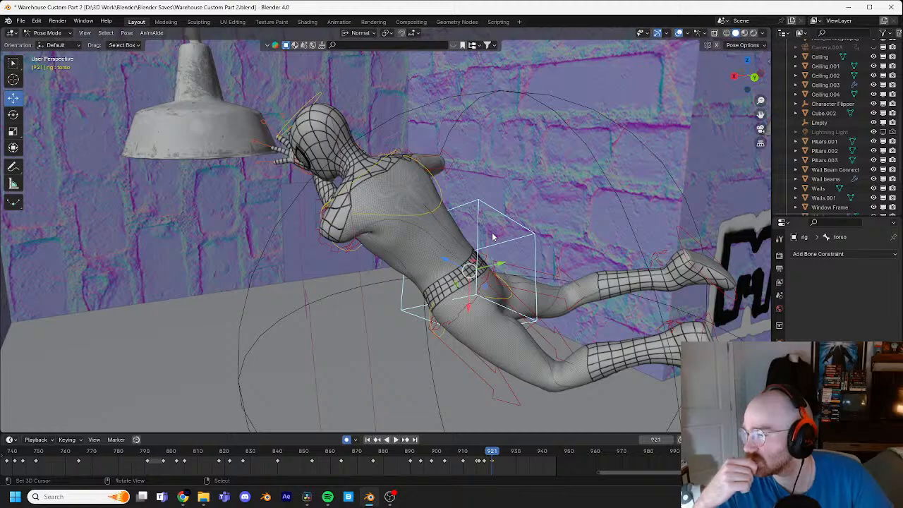
middle_click_drag(497, 253, 589, 227)
scroll(574, 273, "up", 3)
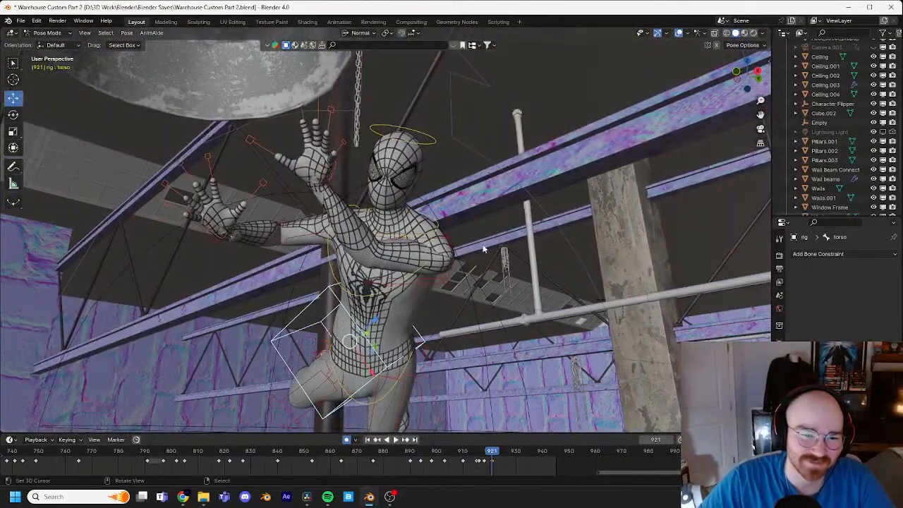
key("g")
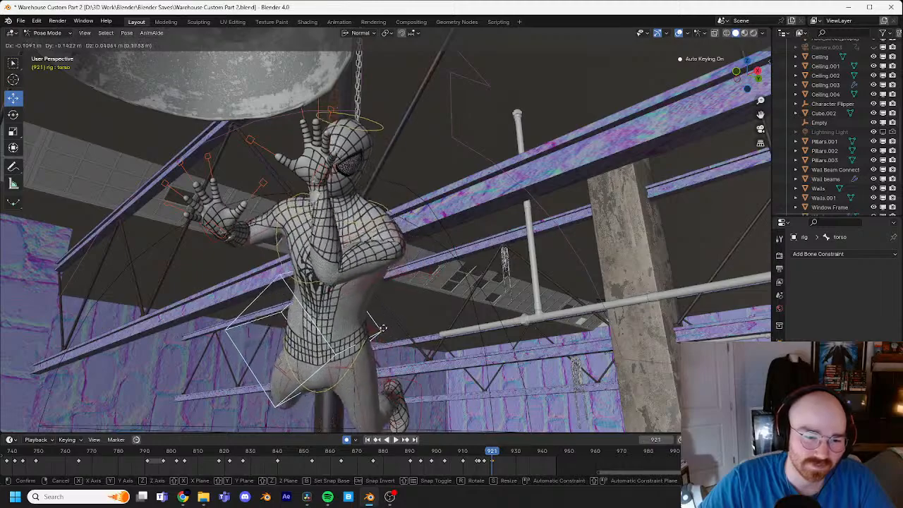
left_click(379, 337)
middle_click_drag(380, 337, 510, 316)
key("g")
left_click(523, 184)
Step: Move the right hand IK control forward by about 0.29 m toward the hanging lamp at frame 921
left_click(499, 210)
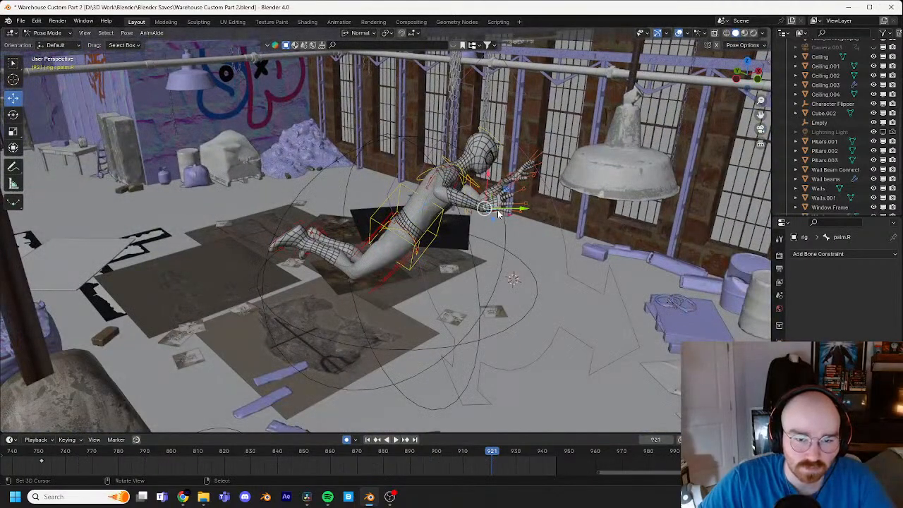
left_click(500, 211)
middle_click_drag(499, 211, 446, 186)
key("g")
left_click(554, 194)
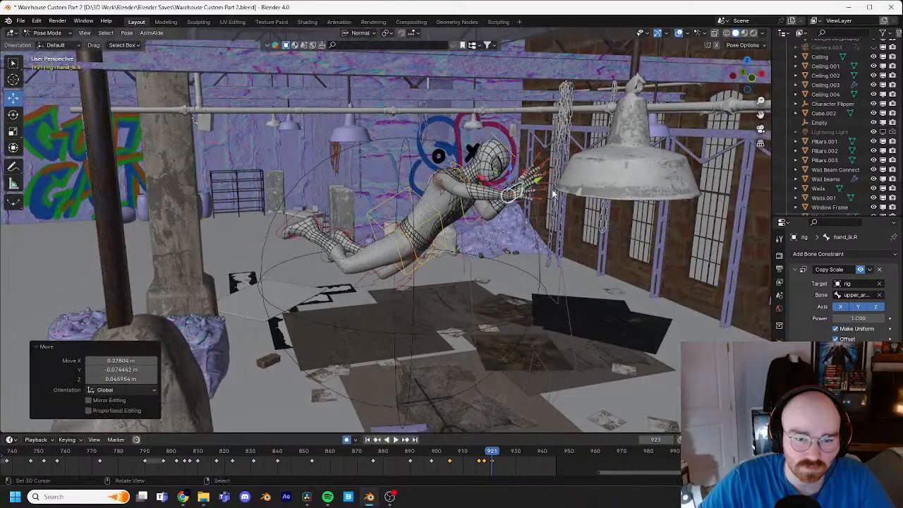
left_click(570, 195)
Step: At frame 925, lower the torso control by about 0.2 m and rotate it so the body is more upright
middle_click_drag(570, 195, 415, 200)
key("Right")
key("Right")
key("Right")
key("Right")
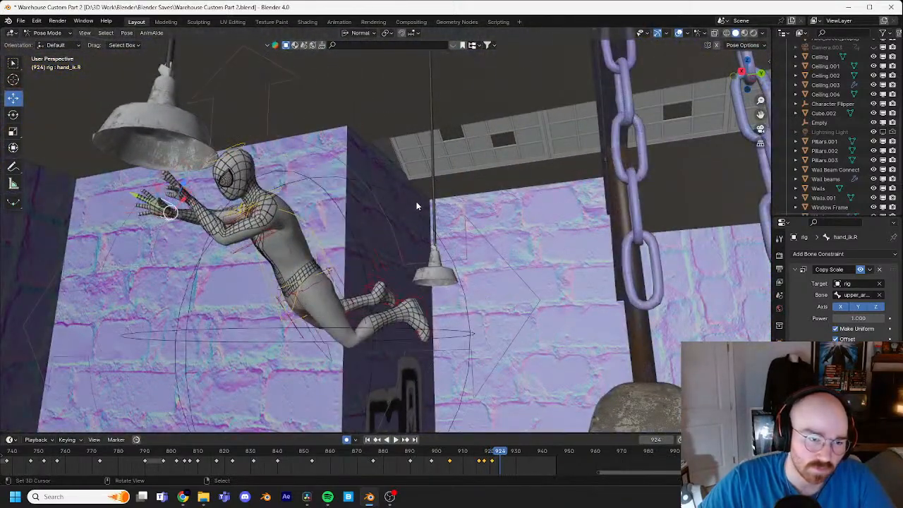
left_click(262, 281)
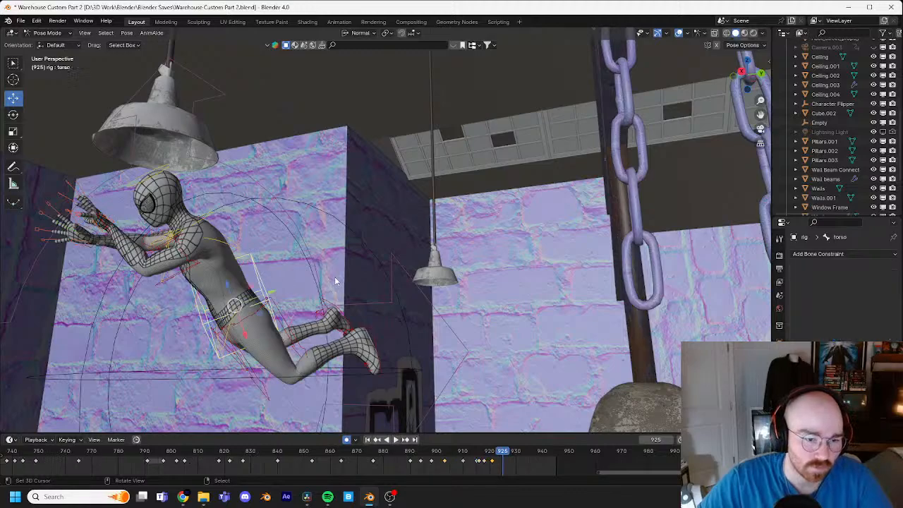
key("g")
left_click(332, 306)
key("r")
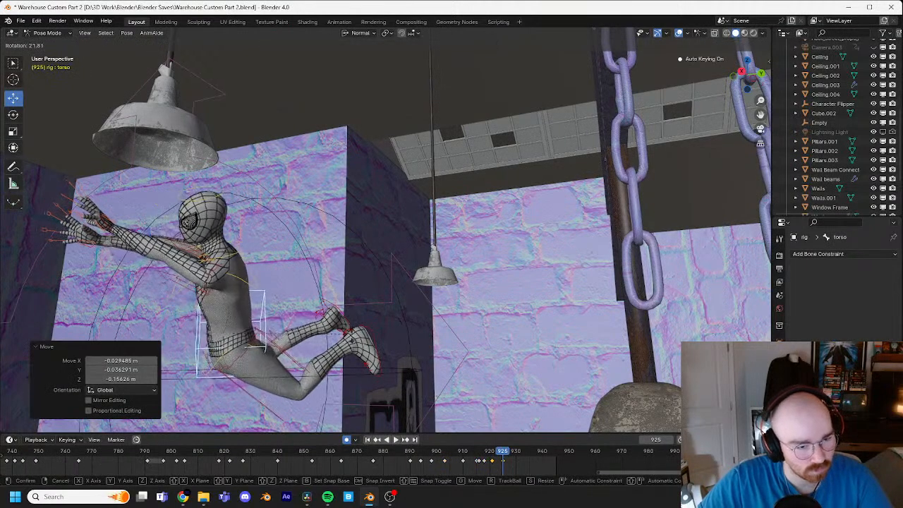
left_click(362, 337)
key("g")
left_click(358, 348)
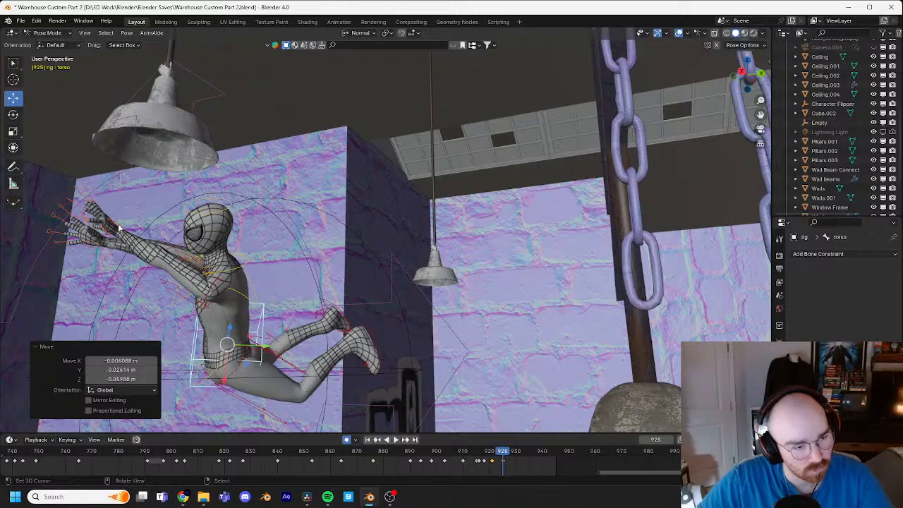
Step: Reposition the left hand IK control by about 0.23 m at frame 925
left_click(118, 228)
left_click(105, 249)
middle_click_drag(107, 250, 316, 232, "shift")
scroll(343, 228, "up", 6)
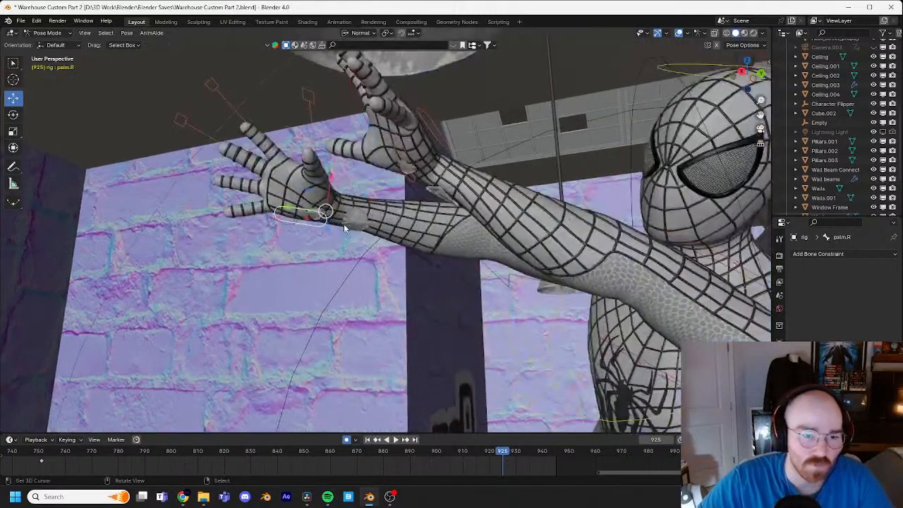
middle_click_drag(338, 182, 425, 214)
left_click(327, 269)
scroll(353, 264, "down", 5)
key("g")
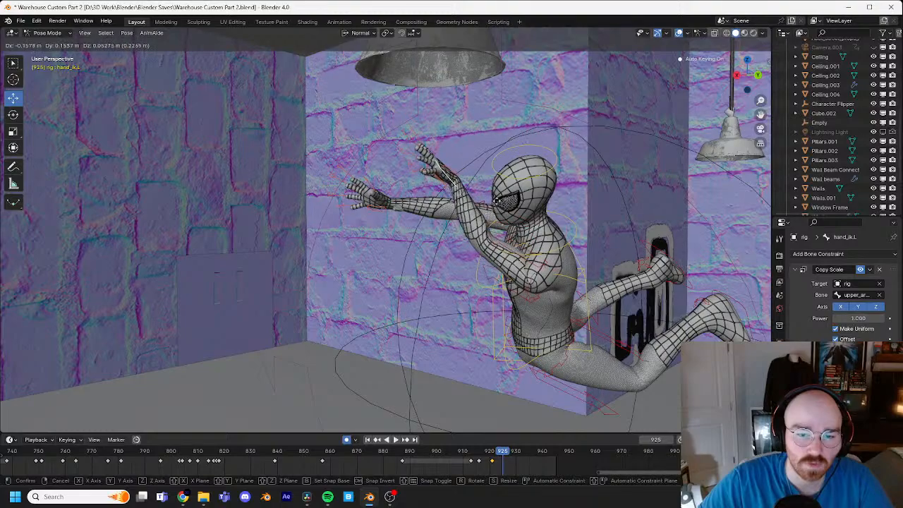
left_click(496, 199)
Step: Adjust the rotation of the upper body at frame 925
middle_click_drag(455, 291, 488, 232)
left_click(523, 283)
key("r")
left_click(506, 283)
Step: Move the right hand IK control about 0.46 m at frame 925 and rotate it with a trackball rotation so the fingers point up
left_click(514, 213)
left_click(518, 216)
key("g")
left_click(475, 165)
middle_click_drag(475, 165, 424, 169)
key("r")
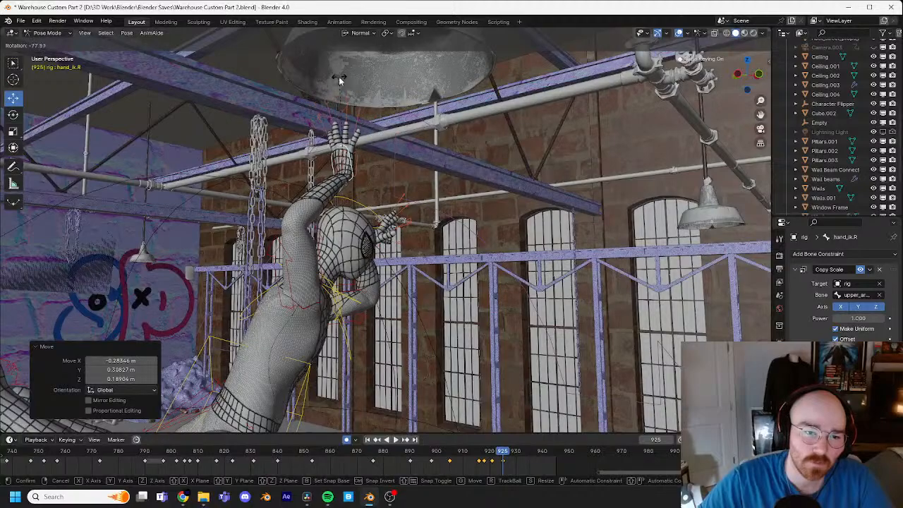
left_click(340, 80)
key("r")
key("r")
left_click(347, 184)
Step: Raise and shift the torso control by about 0.18 m at frame 925
middle_click_drag(318, 333, 355, 289, "shift")
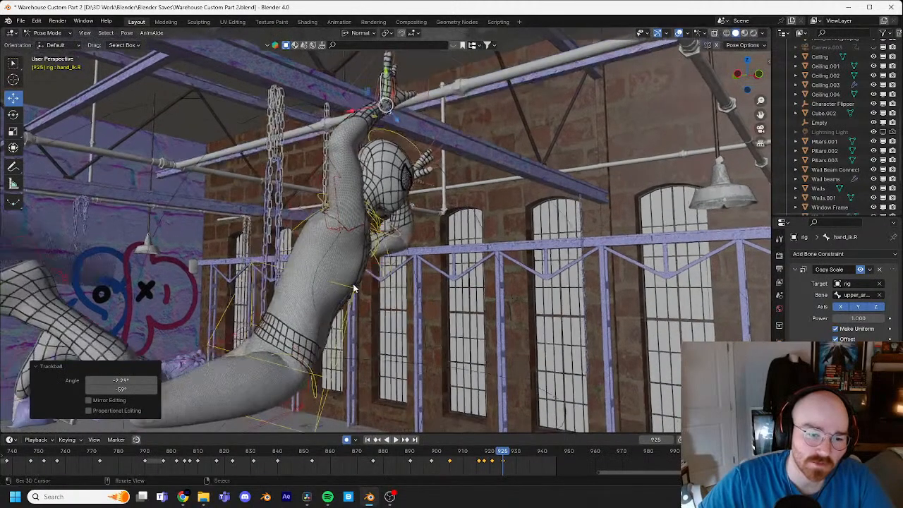
scroll(356, 290, "down", 1)
left_click(357, 292)
key("g")
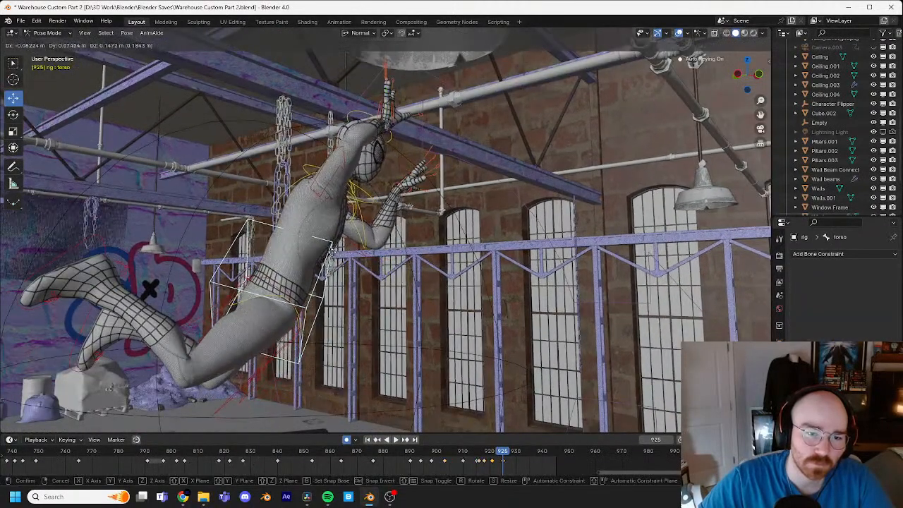
left_click(448, 286)
Step: At frame 924, move the right hand IK control by about 0.11 m up to the lamp's rim
middle_click_drag(448, 286, 459, 185)
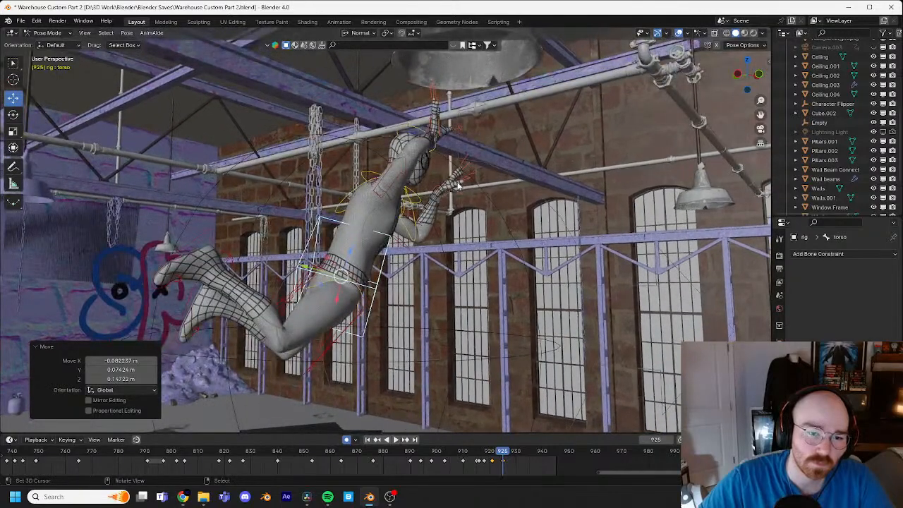
key("Left")
key("Left")
key("Left")
scroll(458, 184, "down", 1)
key("Right")
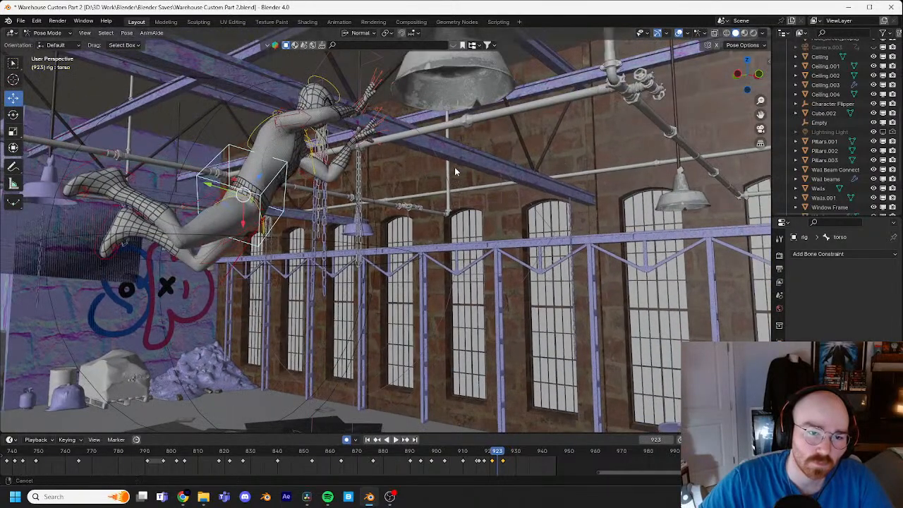
middle_click_drag(455, 169, 399, 205)
right_click(369, 177)
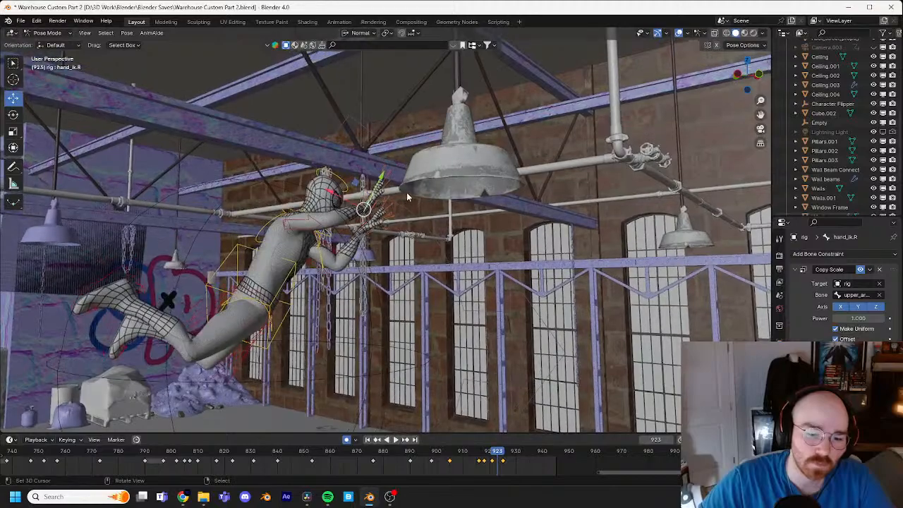
key("Right")
key("Right")
key("Left")
key("g")
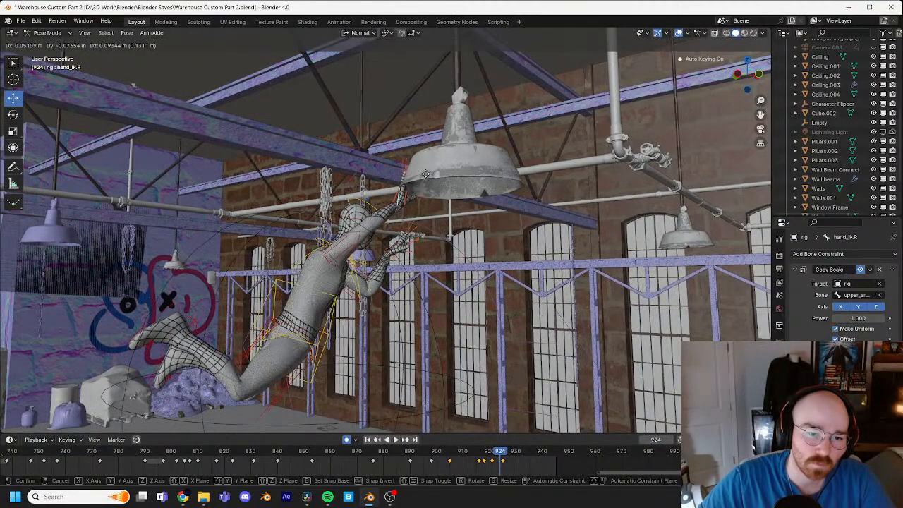
left_click(418, 172)
Step: Shift the right hand IK control sideways by about 0.17 m against the lamp's rim and refine its trackball rotation at frame 924
middle_click_drag(418, 172, 537, 204)
key("g")
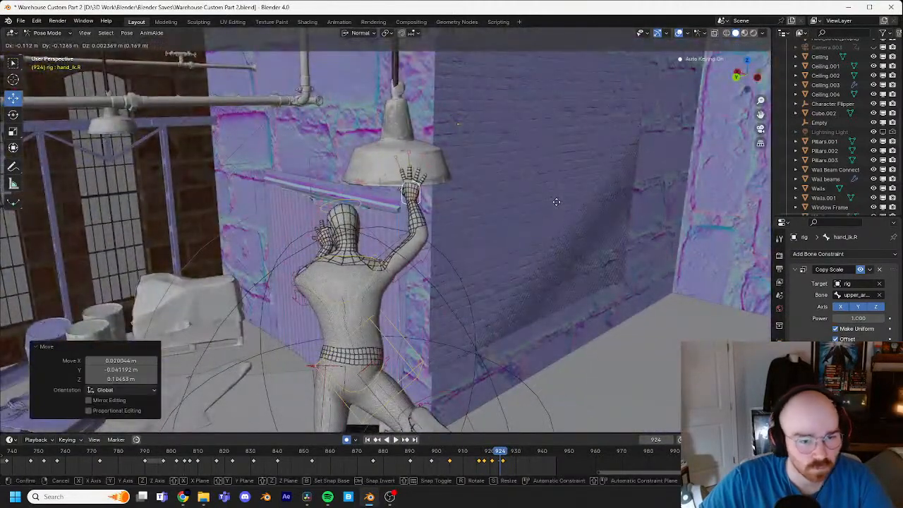
left_click(556, 201)
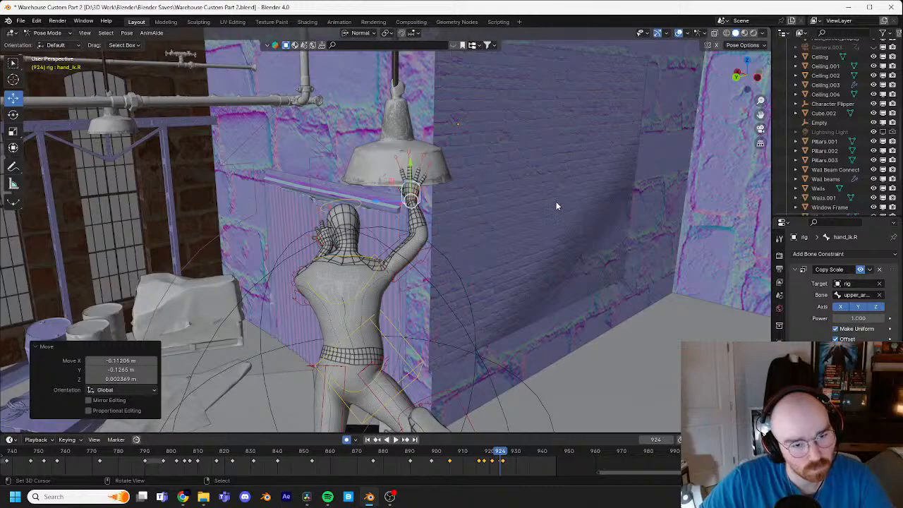
middle_click_drag(546, 198, 550, 204, "shift")
key("g")
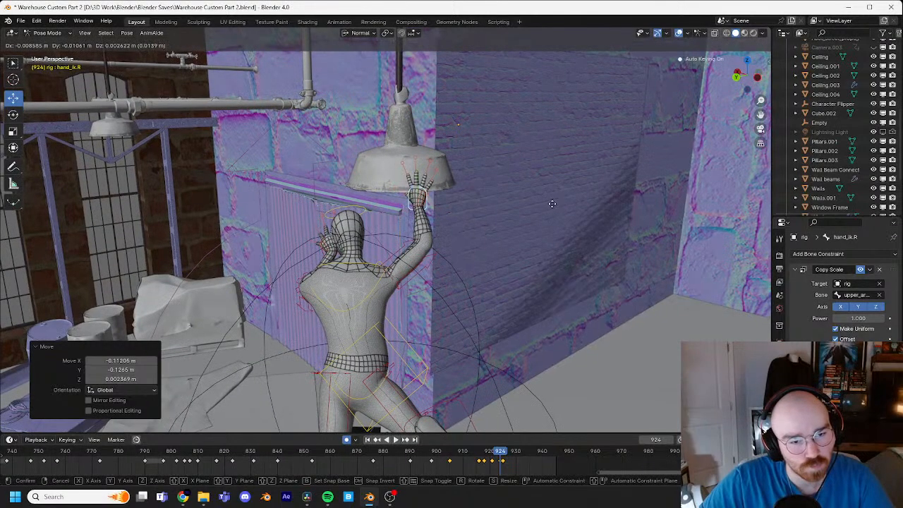
key("r")
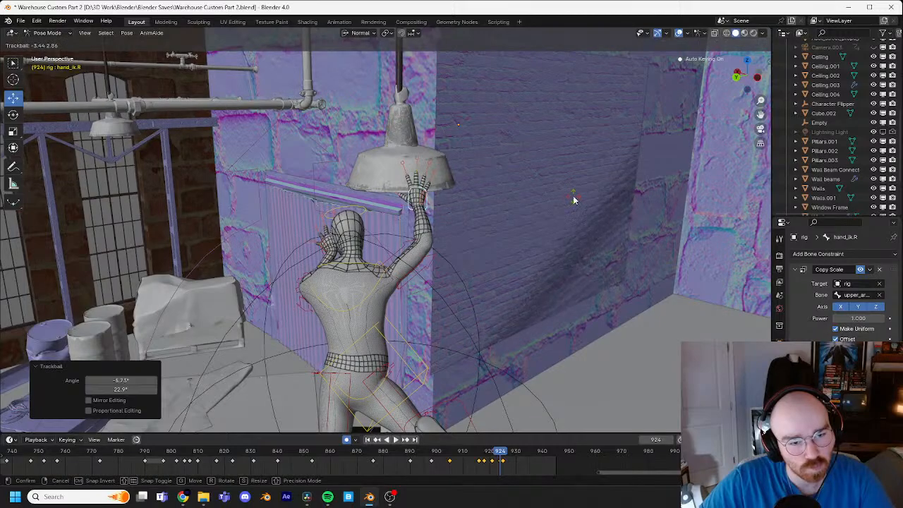
left_click(573, 200)
Step: Check the motion between frames 921 and 925, and delete the right hand IK control's keyframe at frame 925
key("Left")
key("Left")
key("Left")
middle_click_drag(567, 198, 461, 189)
key("Right")
key("Right")
key("Right")
key("Right")
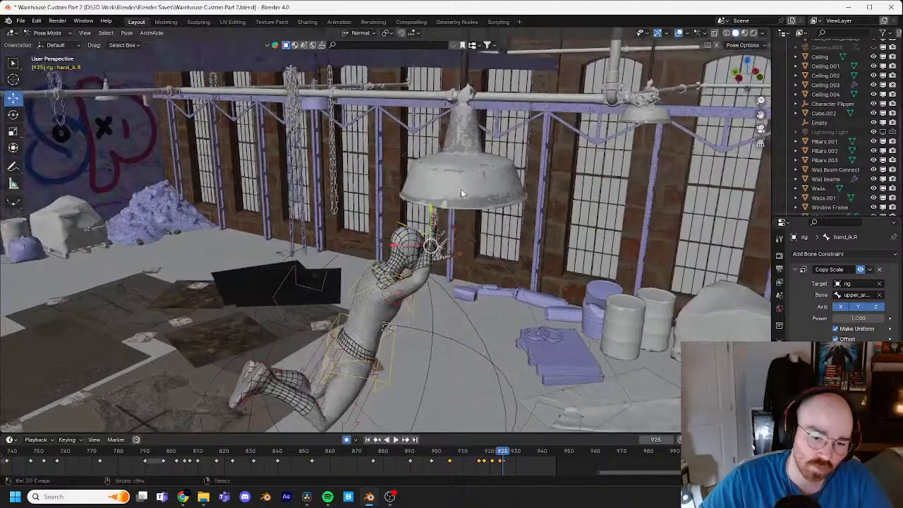
left_click(504, 461)
key("x")
left_click(504, 452)
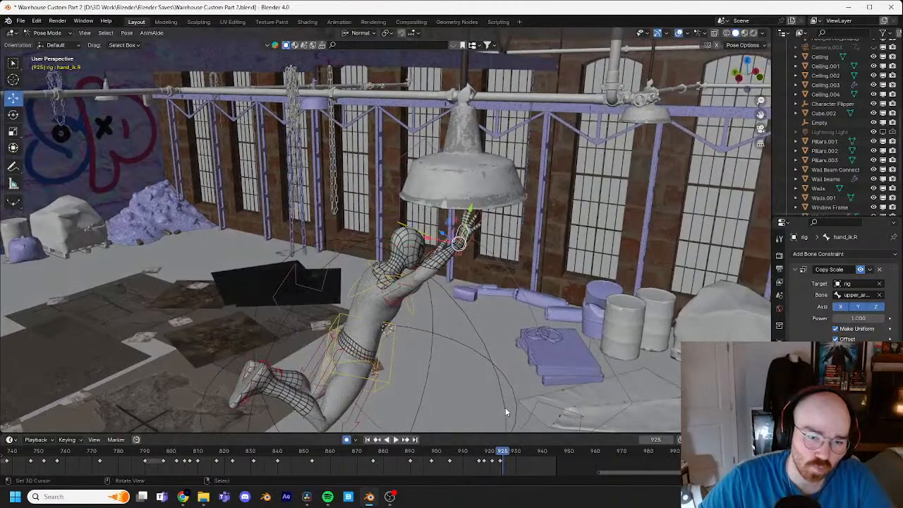
Step: Place the right hand IK control on the lamp's rim at frame 925, adjusting it from the side and from behind
middle_click_drag(510, 373, 481, 351)
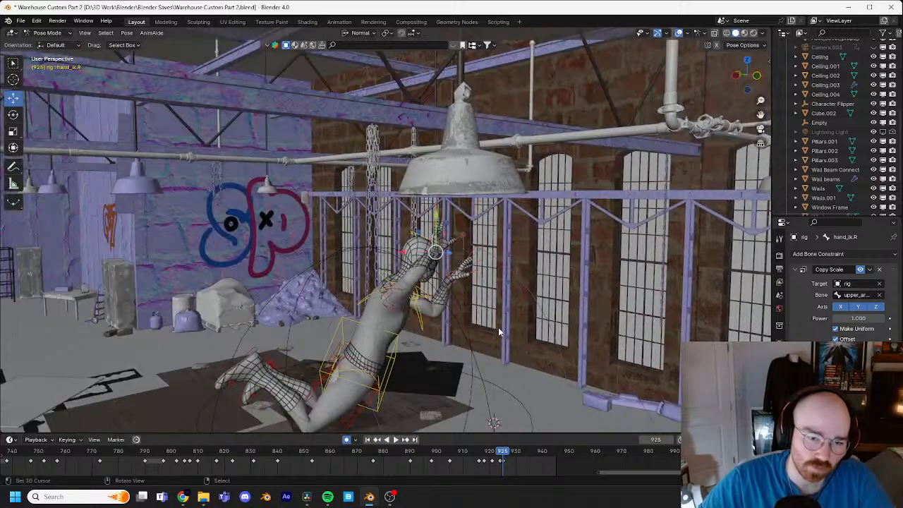
key("g")
left_click(466, 277)
middle_click_drag(466, 278, 580, 274)
key("g")
left_click(602, 277)
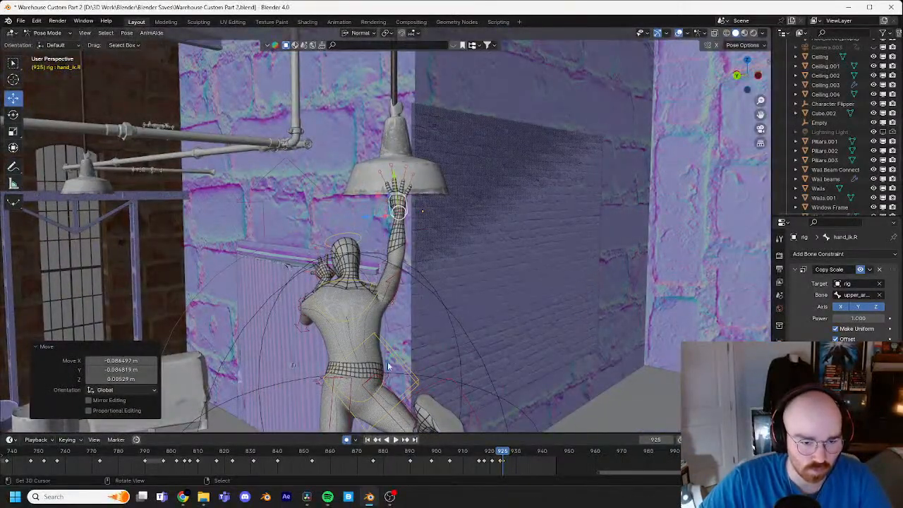
Step: Twist the torso control with trackball rotations at frame 925 to follow the raised right arm
left_click(385, 343)
key("r")
key("r")
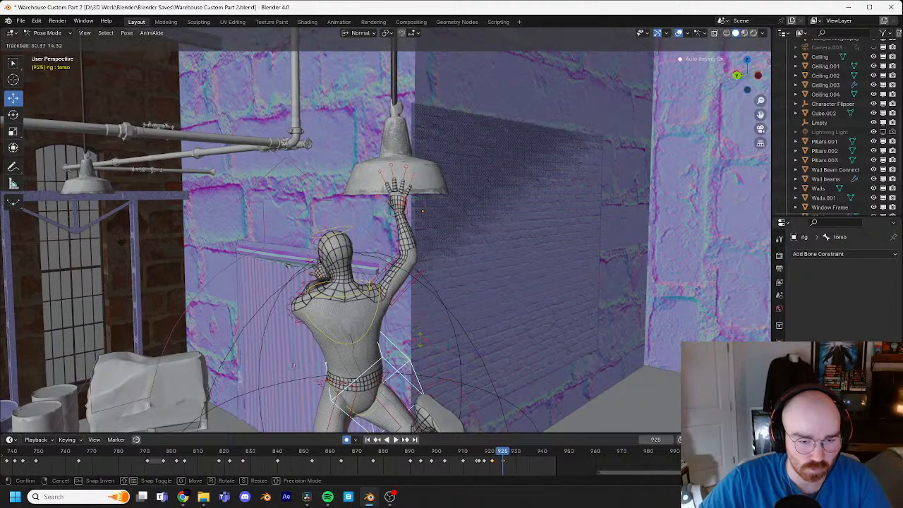
left_click(422, 323)
middle_click_drag(422, 324, 437, 312)
key("r")
key("r")
left_click(480, 322)
Step: Raise the left hand IK control to the lamp's rim beside the right hand at frame 925
left_click(314, 280)
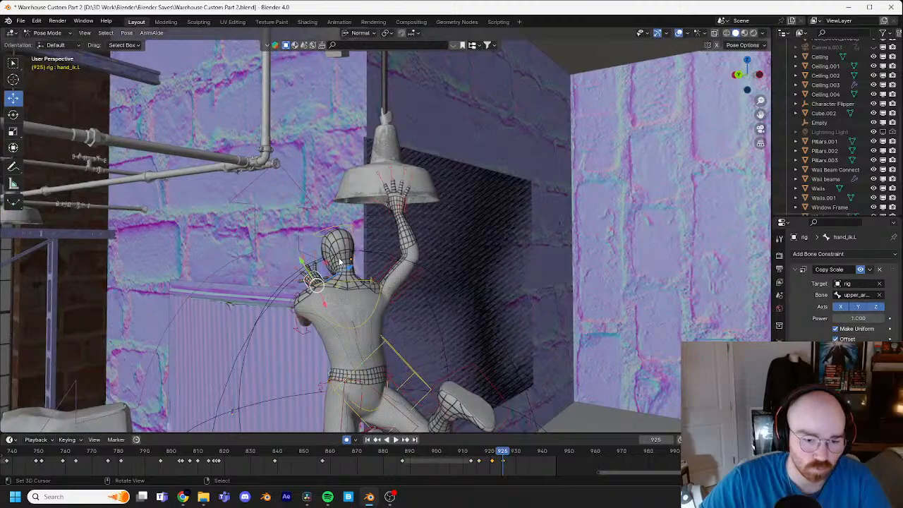
key("g")
left_click(362, 202)
middle_click_drag(363, 203, 439, 302)
Step: Rotate the right shoulder control by about 21° and refine it with a trackball rotation at frame 925
left_click(366, 321)
key("r")
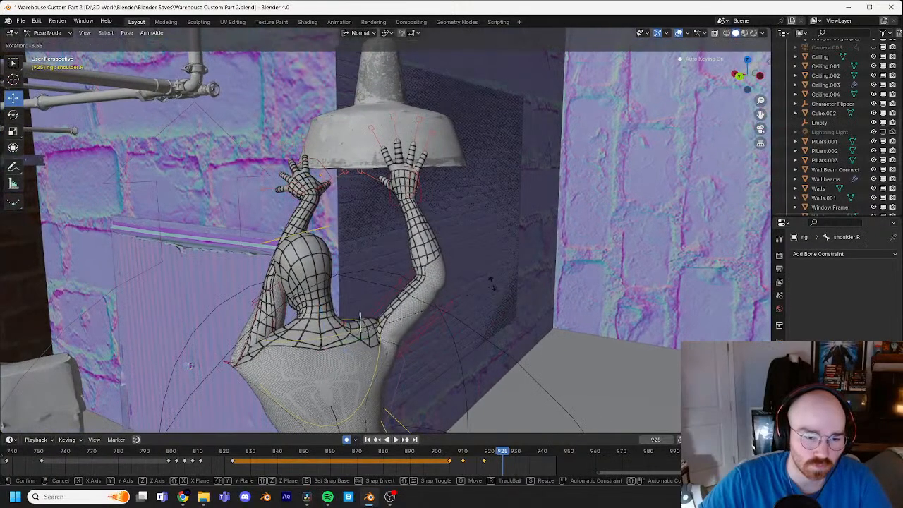
left_click(444, 263)
key("r")
key("r")
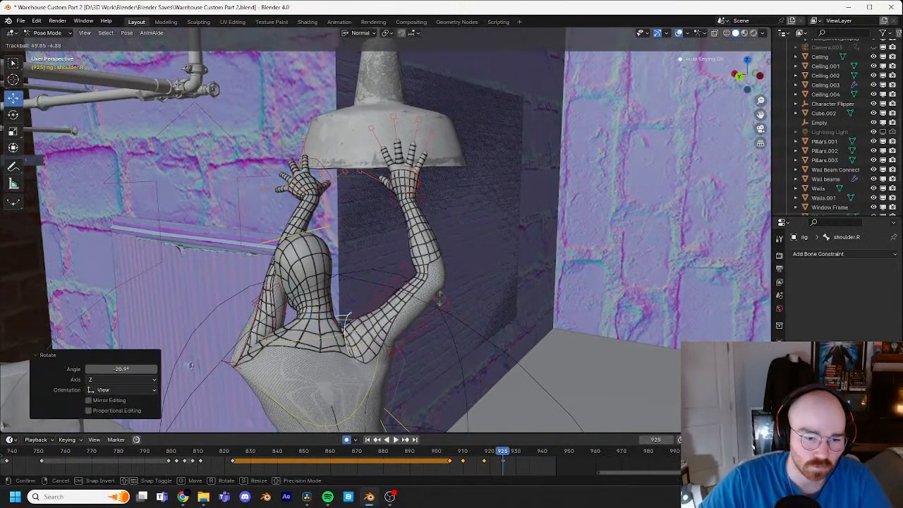
left_click(328, 326)
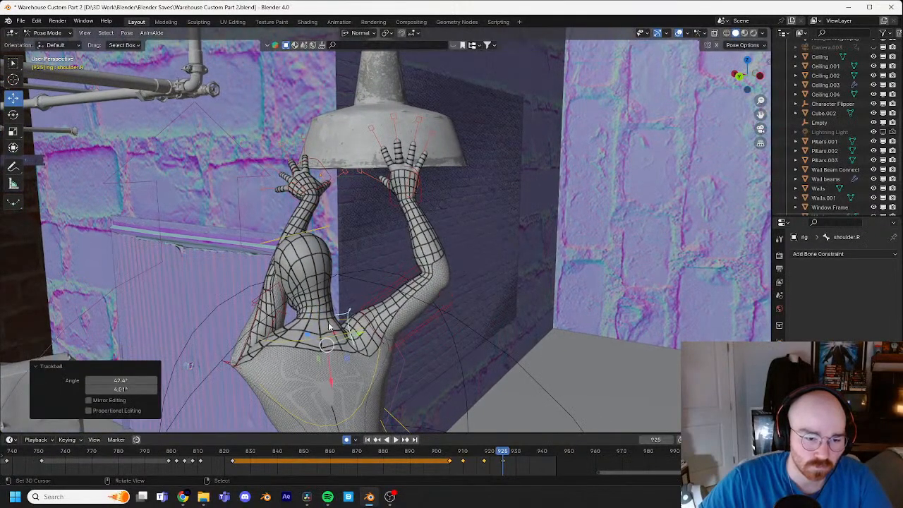
Step: Rotate and tilt the chest control at frame 925 to balance the shoulders beneath the raised arms
left_click(376, 375)
key("r")
key("r")
left_click(413, 341)
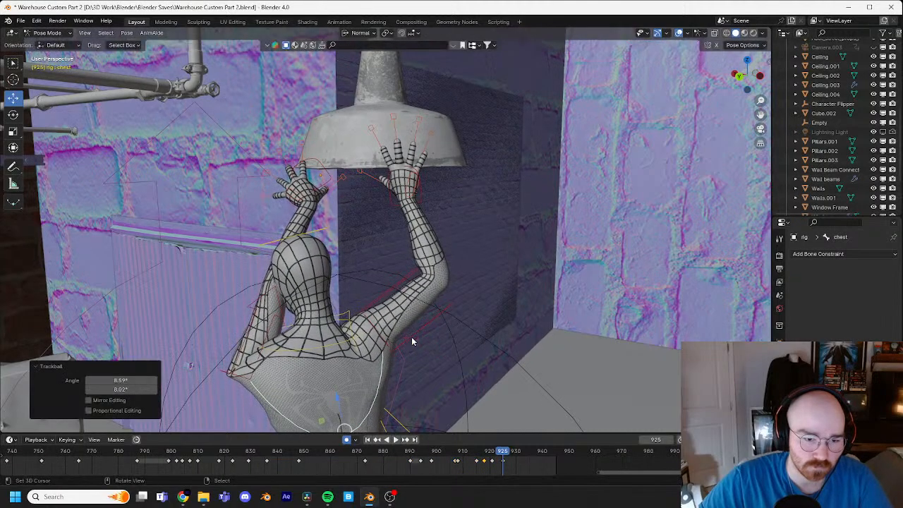
key("r")
left_click(422, 342)
middle_click_drag(431, 344, 451, 232, "shift")
scroll(451, 232, "down", 1)
key("r")
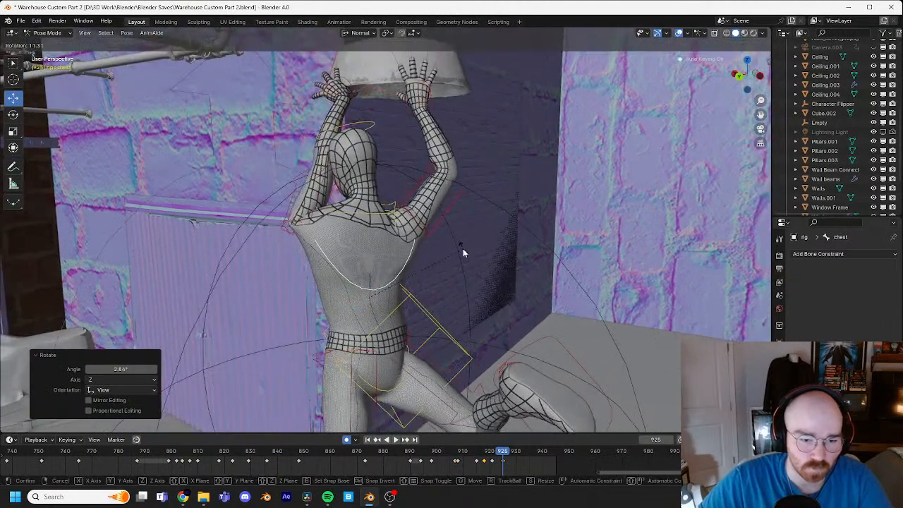
left_click(463, 248)
Step: Rotate the chest control by about 10.4° at frame 925 to follow the raised arms
middle_click_drag(494, 286, 457, 252)
middle_click_drag(461, 359, 576, 250, "shift")
left_click(468, 237)
key("r")
left_click(588, 275)
Step: Lower the right foot IK control at frame 925 and refine its position behind the body from a second angle
key("g")
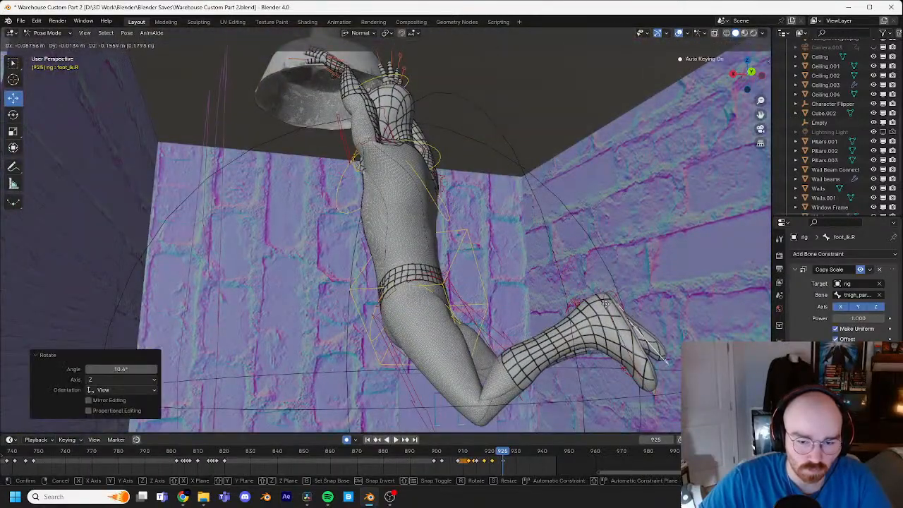
left_click(606, 303)
middle_click_drag(605, 304, 421, 282)
key("g")
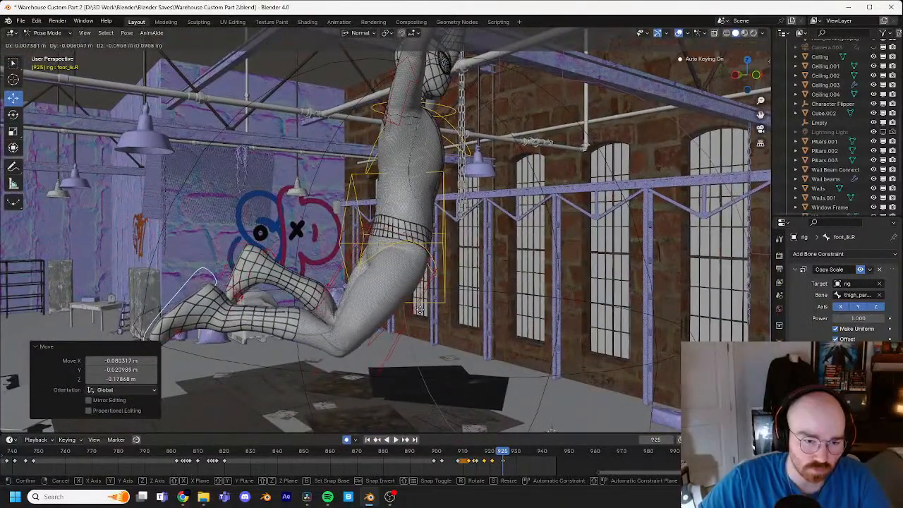
left_click(429, 334)
middle_click_drag(430, 334, 442, 313, "shift")
Step: Move the left foot IK control at frame 925 to adjust the trailing left leg
right_click(247, 237)
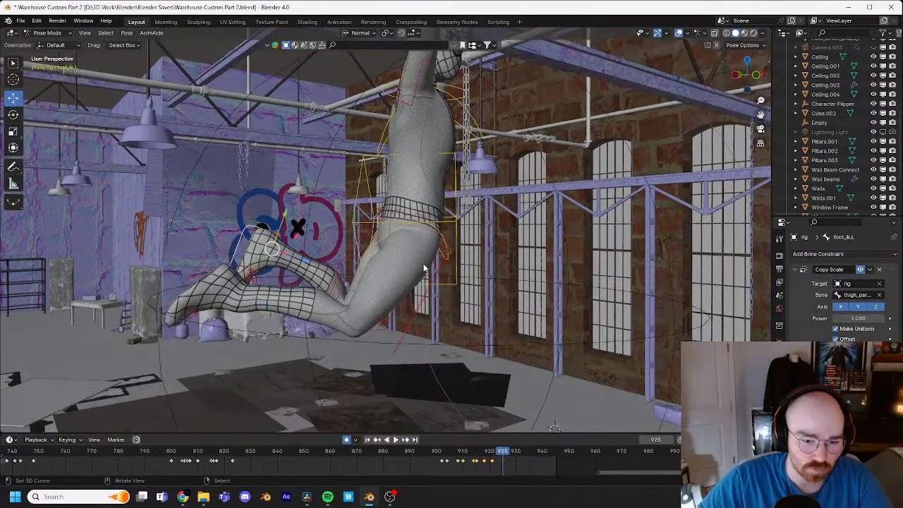
key("g")
left_click(399, 290)
Step: Fine-tune the chest control at frame 925 with a rotation of about 0.4°
middle_click_drag(404, 272, 458, 243, "shift")
right_click(452, 247)
key("r")
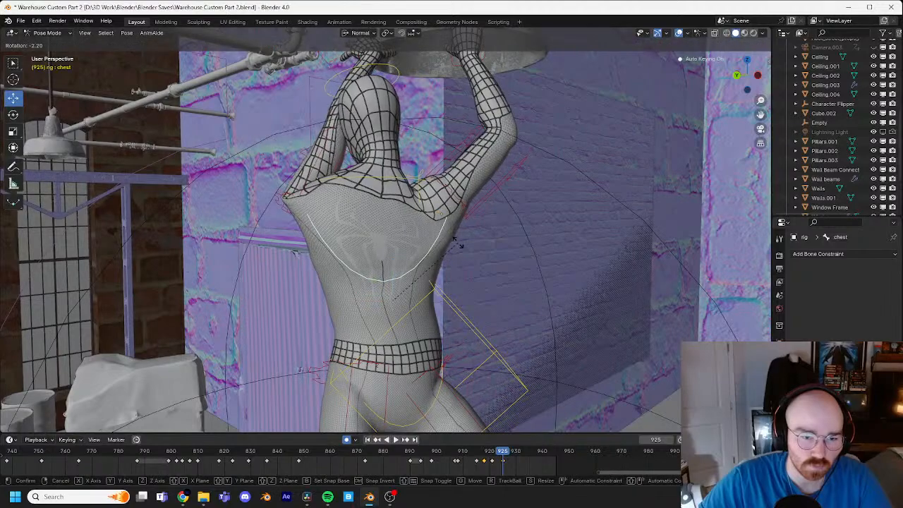
left_click(460, 247)
middle_click_drag(406, 95, 407, 184, "shift")
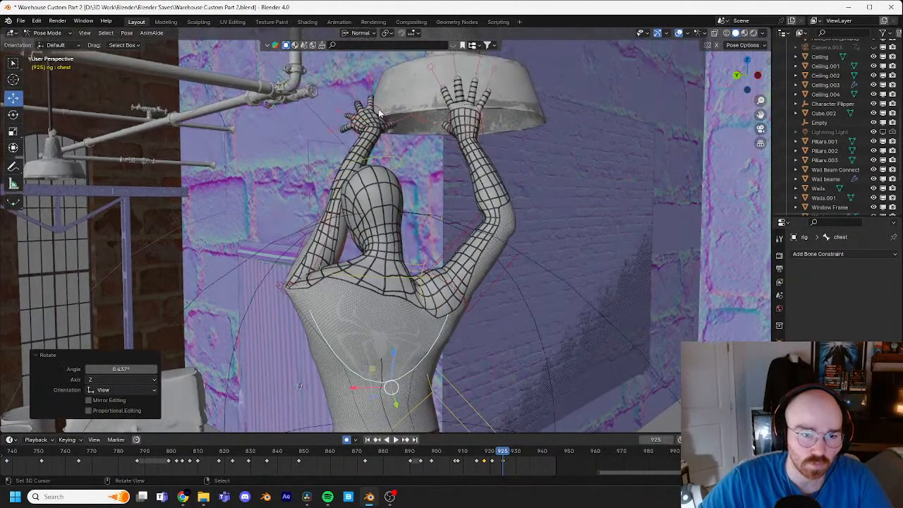
Step: Rotate the left hand IK control by about 32° at frame 925 and refine it with trackball rotations so the palm meets the lamp
right_click(382, 121)
key("r")
left_click(481, 167)
key("r")
key("r")
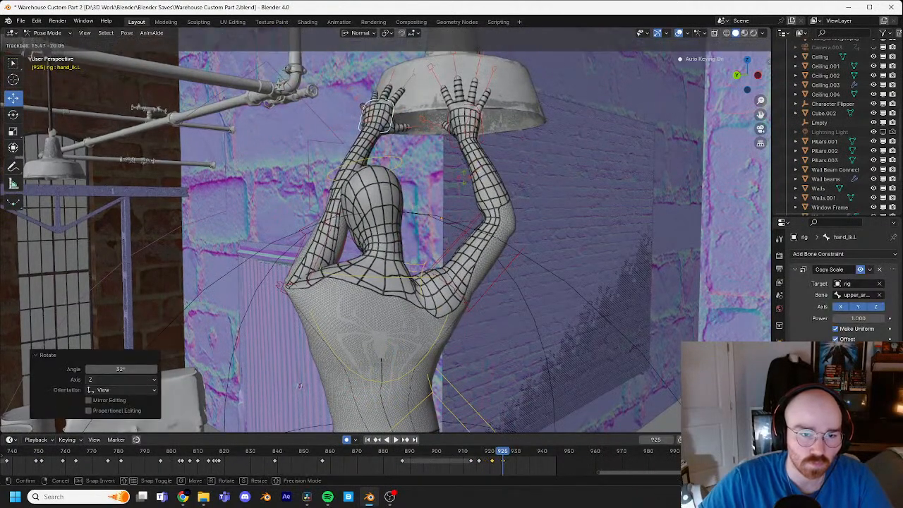
left_click(460, 181)
key("r")
left_click(451, 175)
key("r")
key("r")
left_click(446, 173)
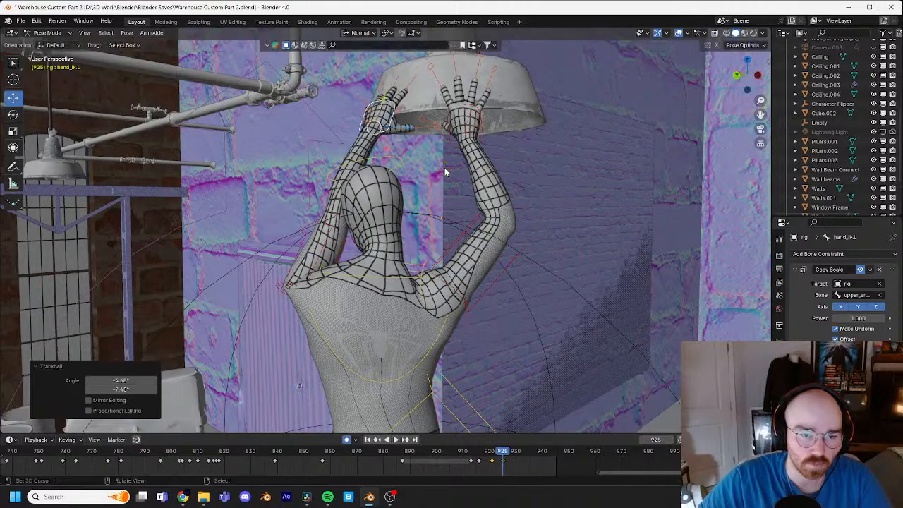
Step: Rotate the left shoulder control by about 44° at frame 925 to raise the shoulder under the lifted arm
right_click(449, 331)
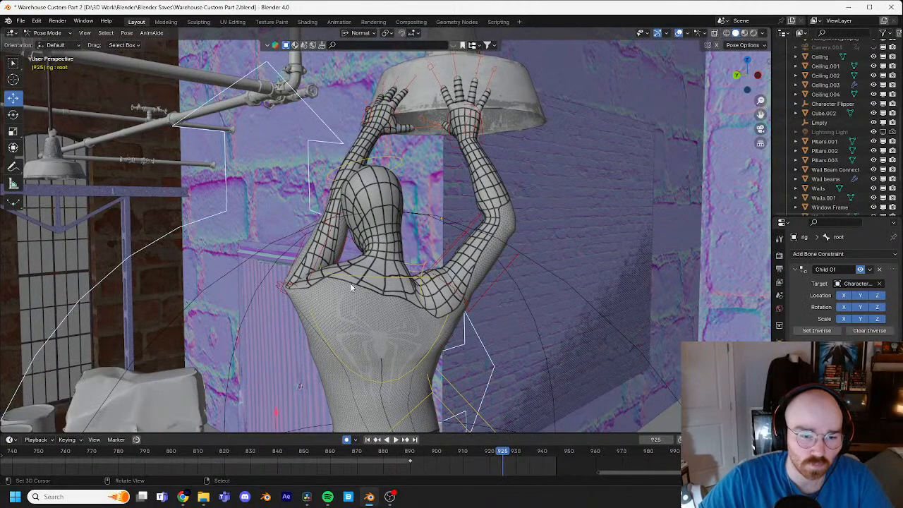
right_click(317, 271)
key("r")
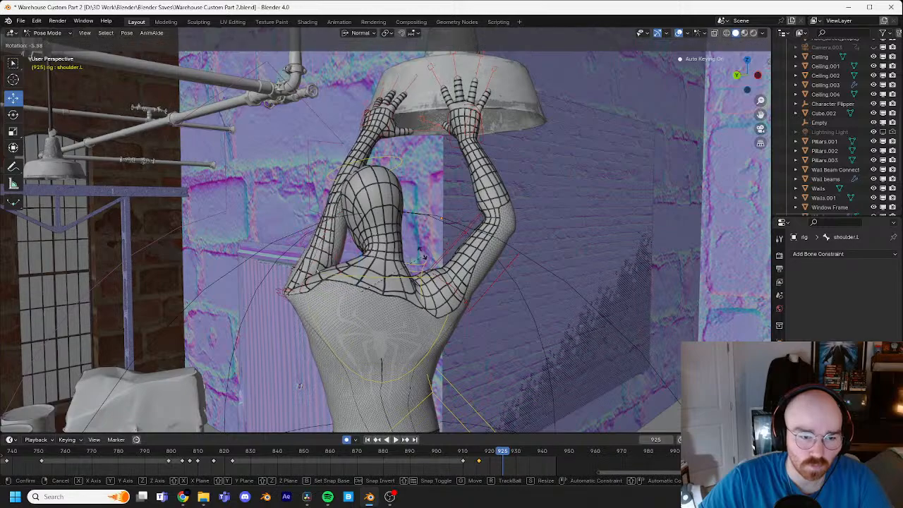
left_click(433, 319)
Step: Turn the head control at frame 925 with a trackball rotation and straighten it with a plain rotation
right_click(394, 176)
key("r")
key("r")
left_click(458, 182)
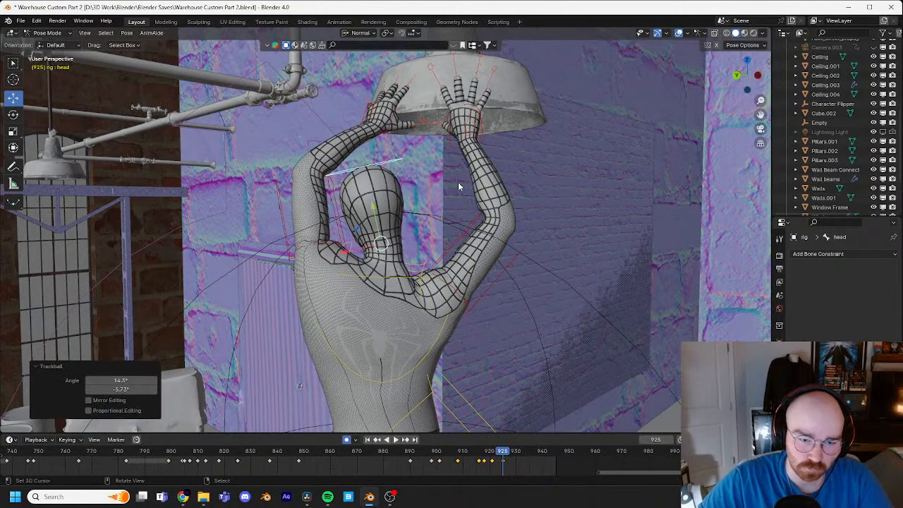
key("r")
left_click(447, 277)
Step: Rotate the chest control slightly at frame 925 and shift a neighbouring body control to settle the hanging pose
right_click(442, 337)
key("r")
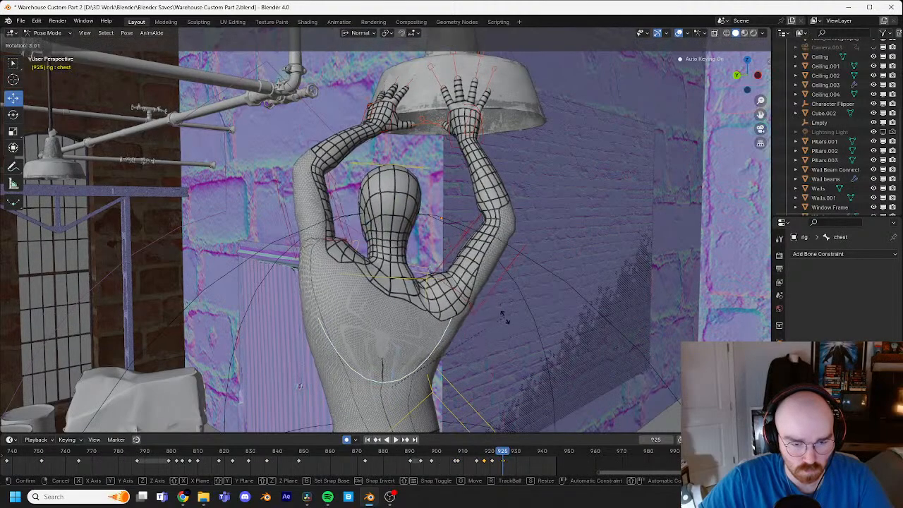
left_click(472, 340)
scroll(472, 339, "down", 1)
middle_click_drag(479, 316, 458, 353, "shift")
right_click(429, 263)
key("g")
left_click(465, 279)
Step: Refine the left hand IK control's orientation against the lamp rim with trackball rotations at frame 925
scroll(416, 353, "up", 3)
middle_click_drag(444, 282, 340, 269, "shift")
scroll(367, 291, "up", 2)
right_click(378, 307)
key("r")
key("r")
left_click(379, 312)
key("r")
key("r")
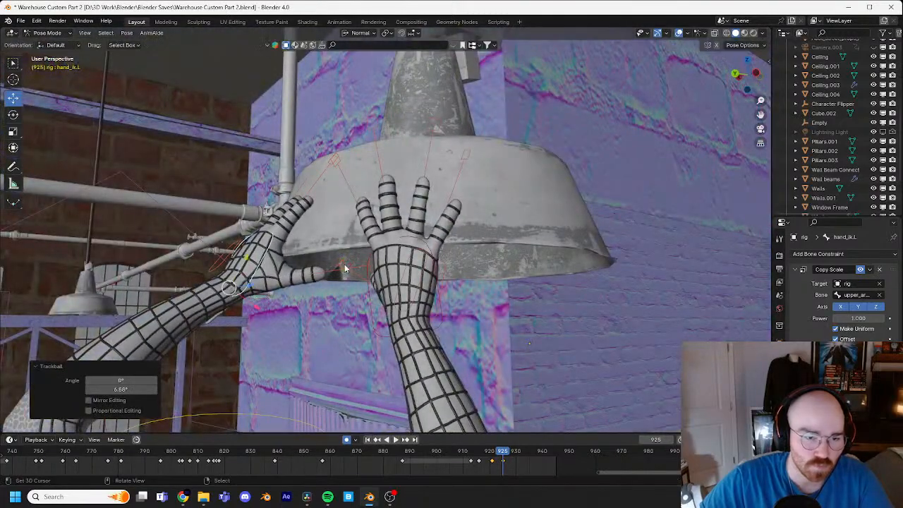
Step: Angle the right hand IK control against the lamp with a trackball rotation of about -10.9° and 8.6° at frame 925
scroll(417, 297, "down", 5)
middle_click_drag(414, 313, 487, 275)
scroll(429, 278, "up", 3)
scroll(397, 257, "up", 5)
left_click(488, 281)
key("r")
key("r")
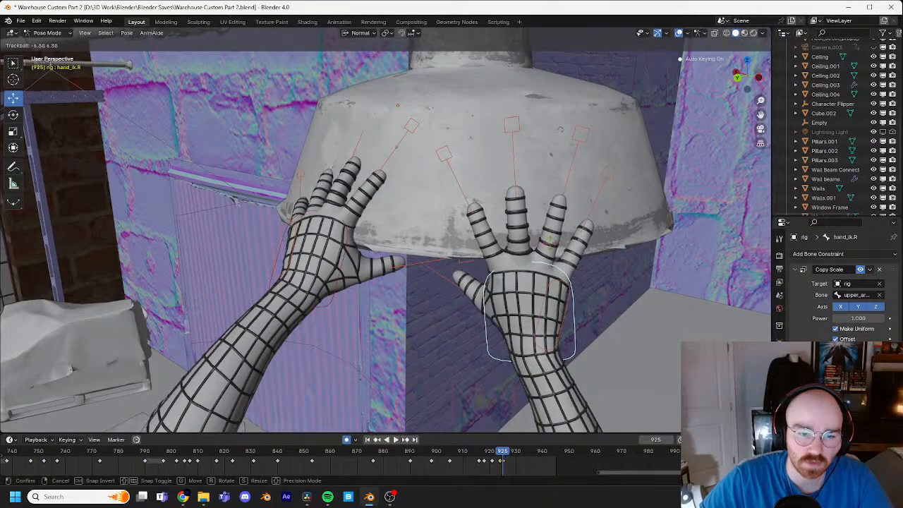
left_click(604, 253)
Step: Inspect the lamp and the hands' grip on it from several angles at frame 925
middle_click_drag(604, 253, 466, 318)
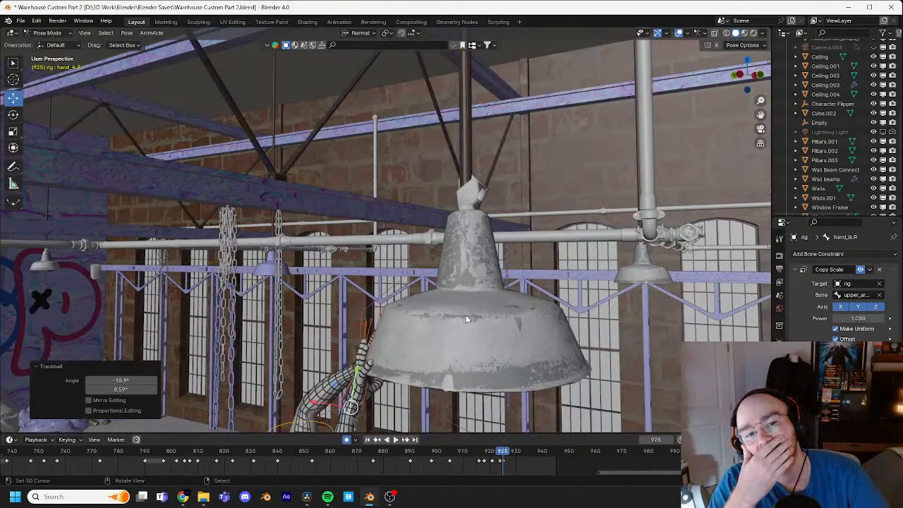
middle_click_drag(398, 312, 469, 263)
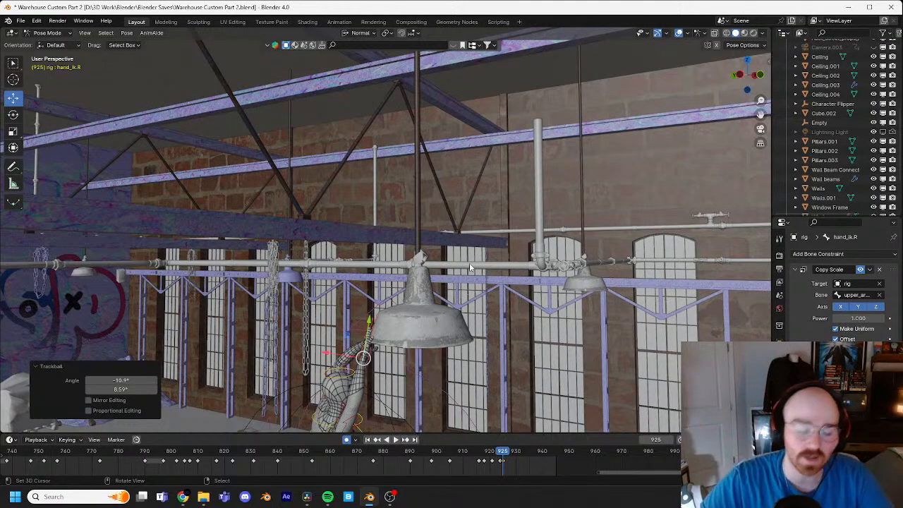
middle_click_drag(469, 233, 478, 249, "shift")
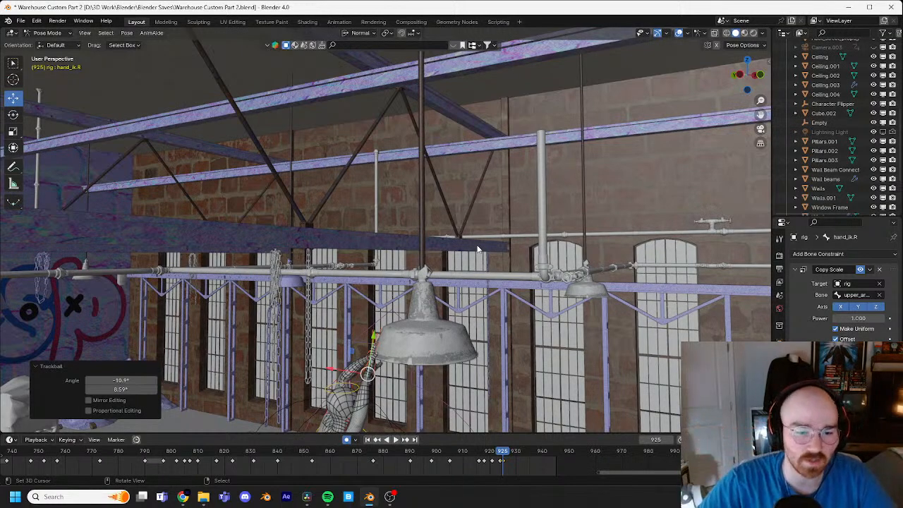
middle_click_drag(502, 313, 605, 232, "shift")
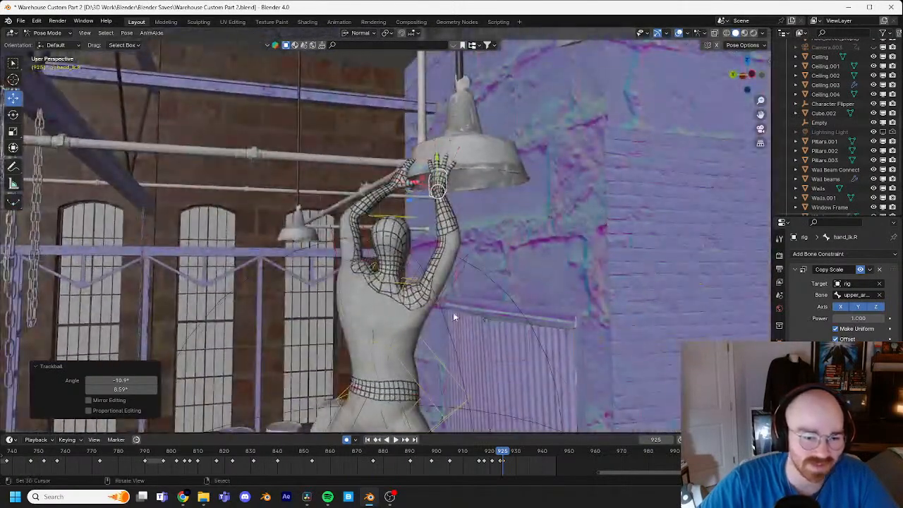
middle_click_drag(454, 313, 485, 328, "shift")
Step: Reshape the left shoulder at frame 925 with a trackball rotation of about 24.6° and -15.5°, followed by a plain rotation
scroll(481, 266, "up", 5)
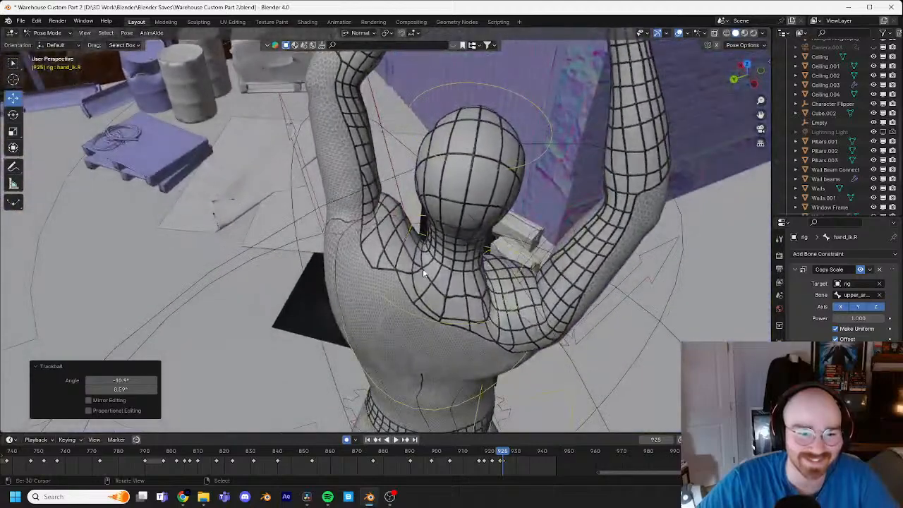
right_click(415, 232)
middle_click_drag(443, 236, 453, 271, "shift")
scroll(457, 272, "up", 2)
key("r")
key("r")
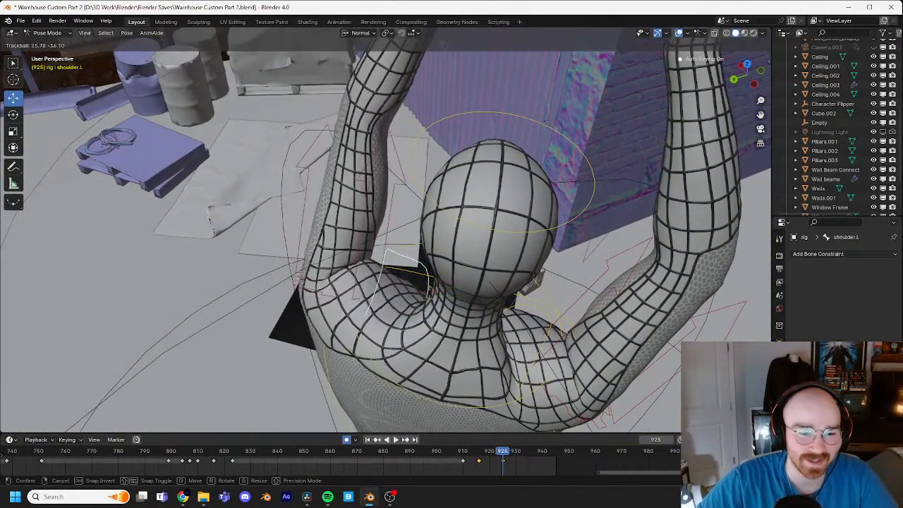
left_click(453, 299)
middle_click_drag(454, 299, 519, 228)
key("r")
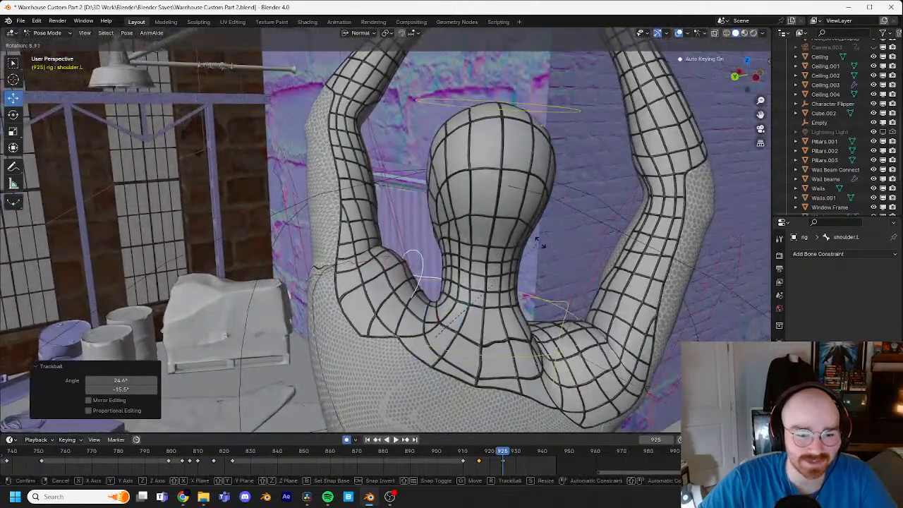
left_click(611, 319)
middle_click_drag(611, 319, 611, 290)
Step: Step through the frames between 915 and 925 and examine the leap toward the lamp from the side
scroll(611, 290, "down", 4)
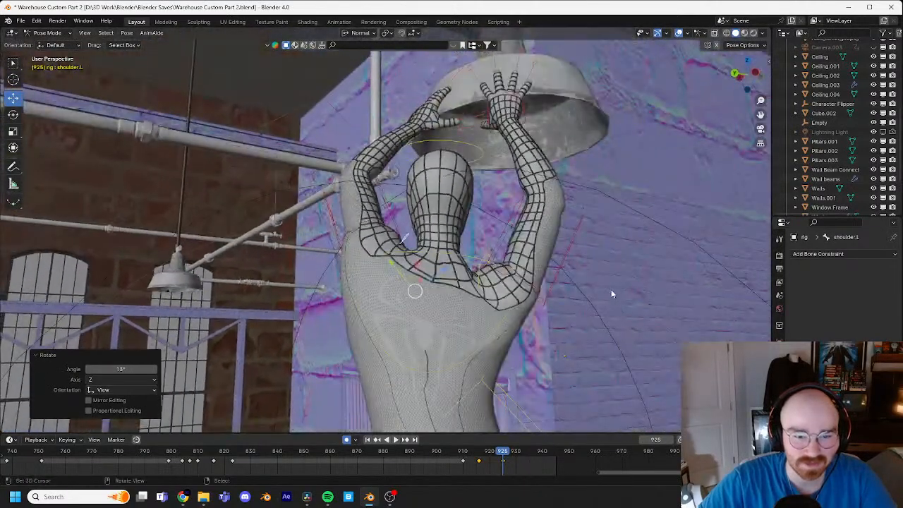
scroll(615, 289, "down", 3)
middle_click_drag(531, 286, 622, 241)
scroll(623, 242, "down", 4)
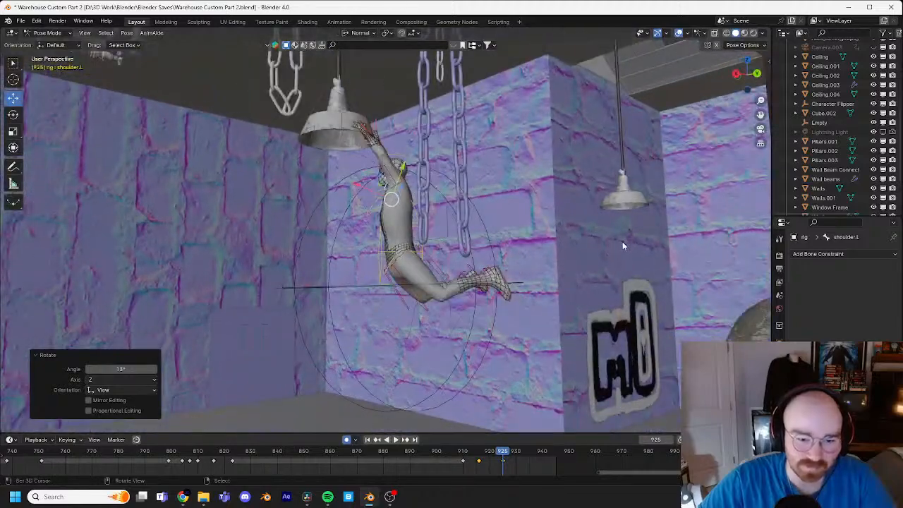
key("Left")
key("Left")
key("Left")
key("Left")
key("Left")
key("Left")
key("Left")
key("Left")
key("Right")
key("Right")
key("Right")
key("Right")
key("Right")
key("Right")
key("Right")
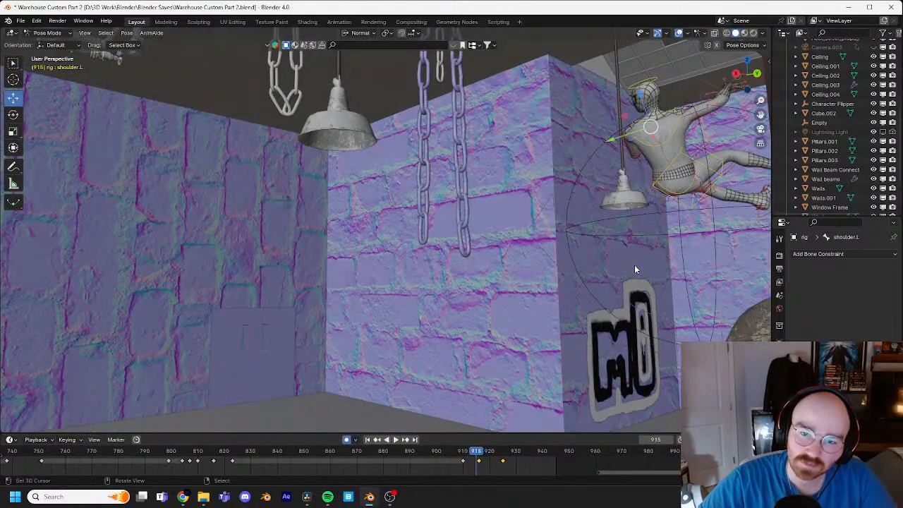
middle_click_drag(635, 264, 526, 301)
key("Left")
key("Left")
key("Left")
key("Left")
key("Left")
key("Left")
key("Left")
key("Left")
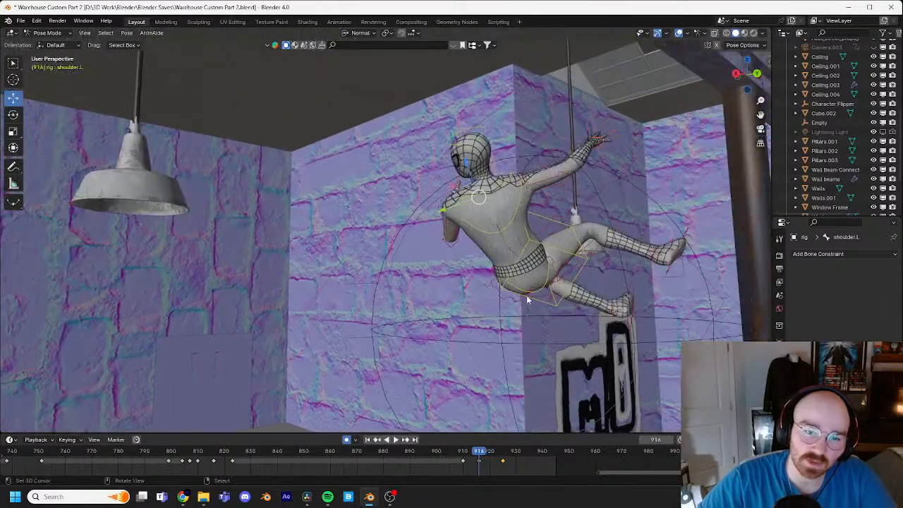
Step: Move the left hand IK control forward toward the lamp at frame 918, adjusting it with a second move
key("Right")
key("Right")
middle_click_drag(391, 238, 304, 243)
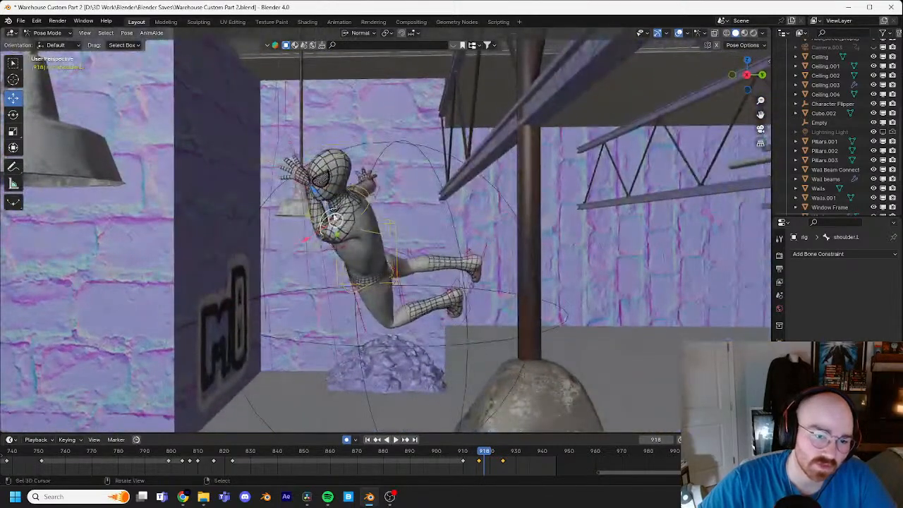
left_click(295, 180)
middle_click_drag(503, 247, 461, 223)
key("g")
left_click(396, 206)
key("g")
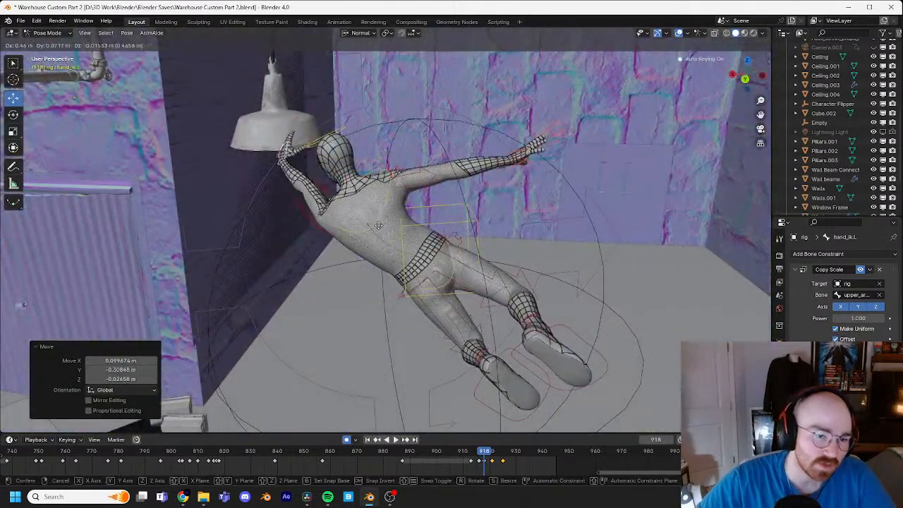
left_click(378, 230)
Step: Turn the left hand at frame 918 with a trackball rotation of about 60.7° and extend it toward the lamp
key("r")
key("r")
left_click(428, 228)
key("g")
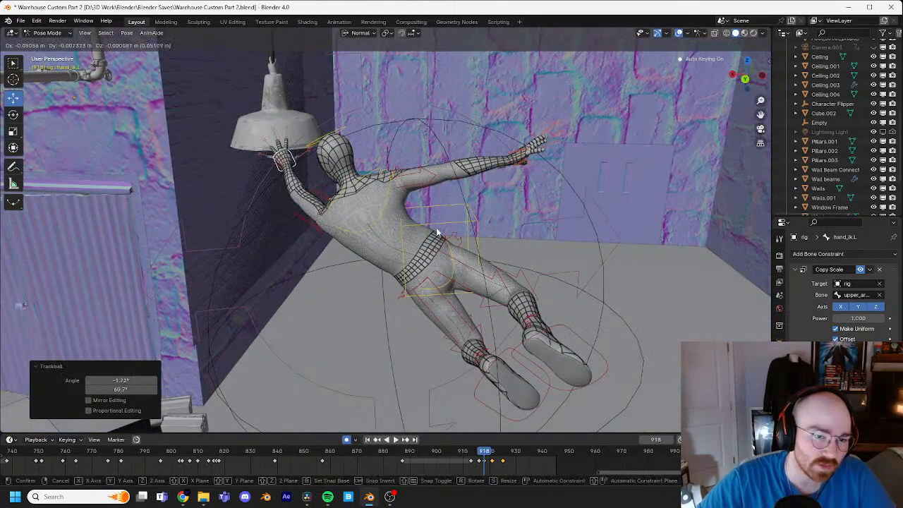
left_click(439, 231)
middle_click_drag(438, 232, 486, 218)
key("g")
left_click(412, 238)
Step: Compare the pose with frame 916, rotate the left shoulder control by about 54° at frame 918, and refine it with a trackball rotation
left_click(321, 211)
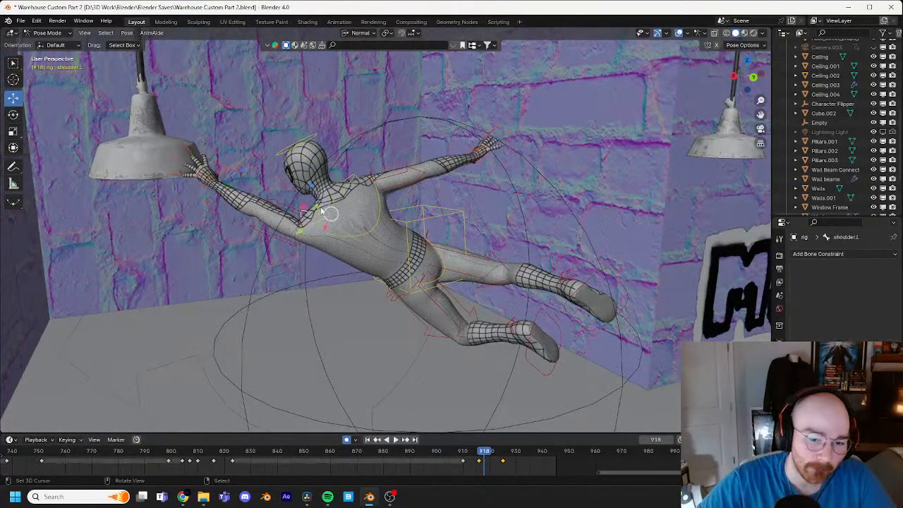
key("Left")
key("Left")
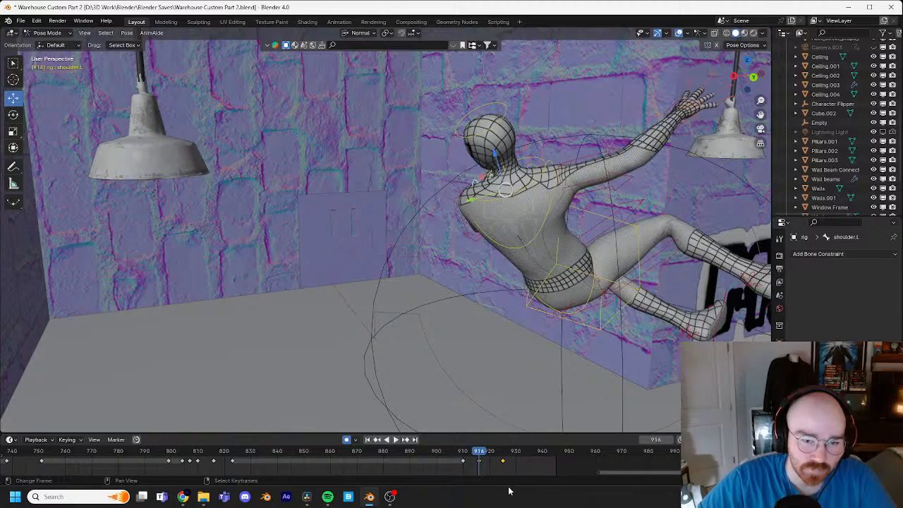
middle_click_drag(561, 276, 472, 281, "shift")
key("Right")
key("Right")
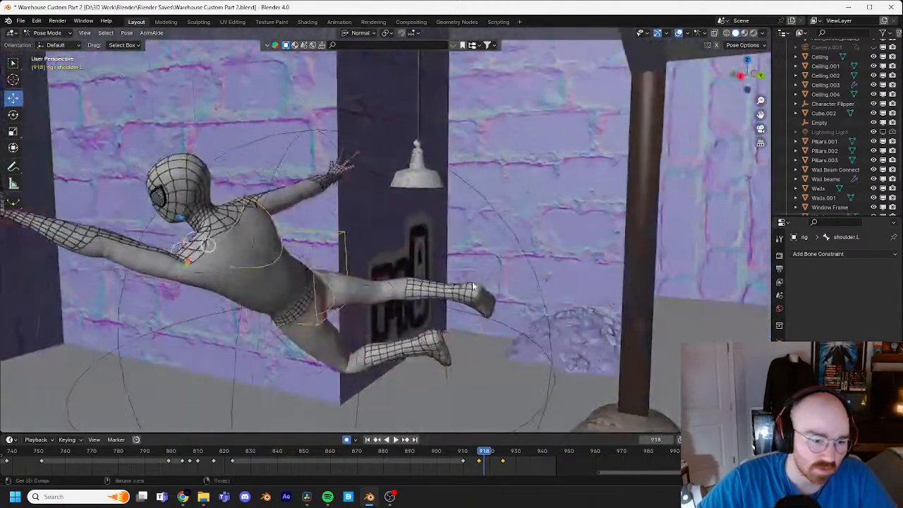
key("r")
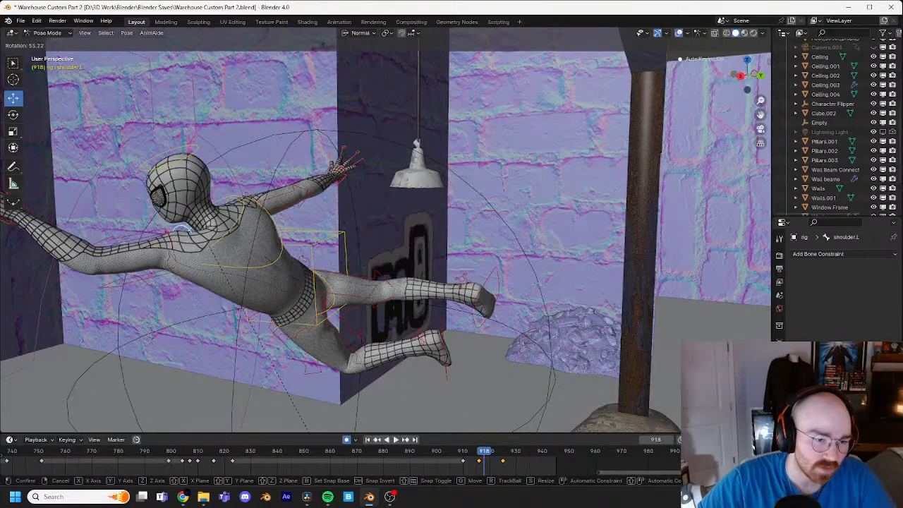
left_click(332, 53)
middle_click_drag(332, 53, 535, 127)
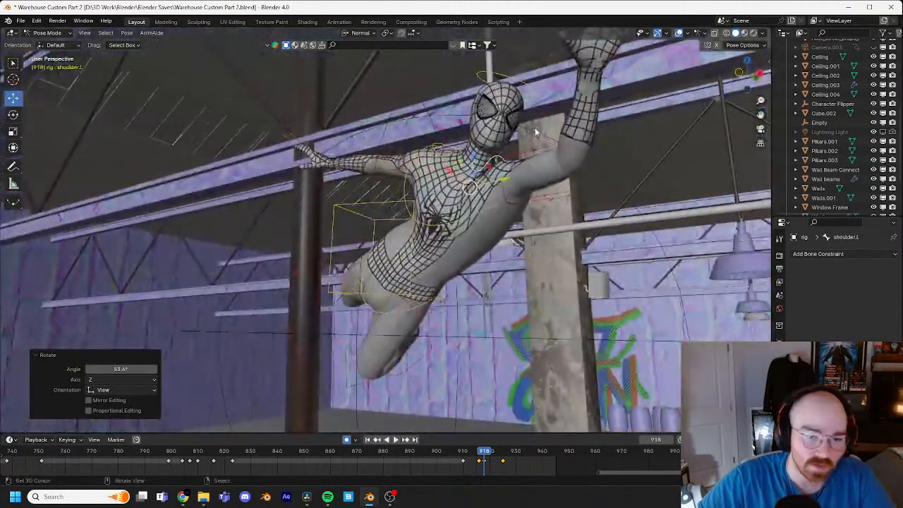
key("r")
key("r")
left_click(334, 120)
Step: Delete the right hand IK control's keyframe at frame 918
middle_click_drag(335, 120, 362, 175)
left_click(321, 196)
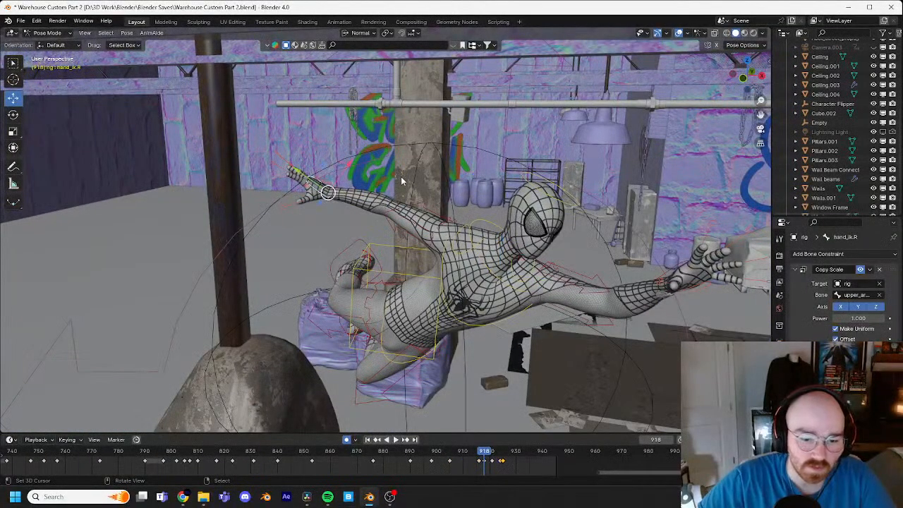
right_click(485, 463)
key("x")
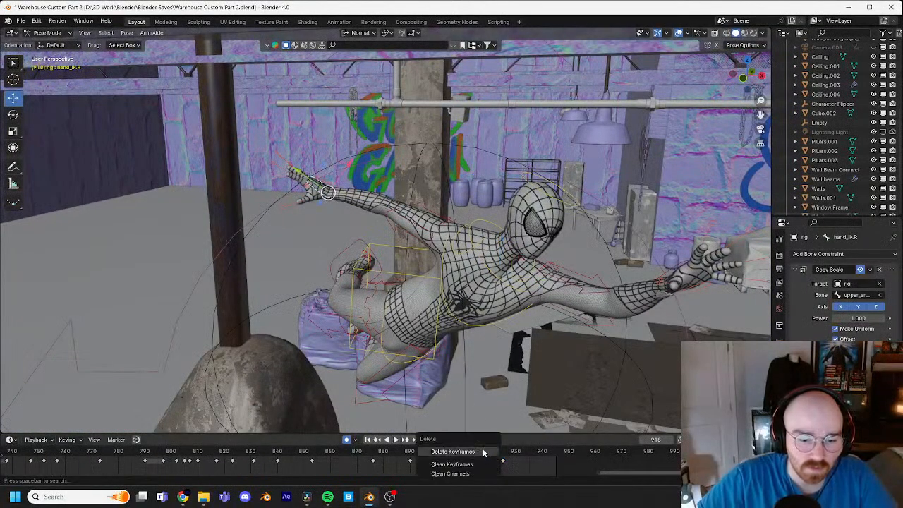
left_click(484, 454)
Step: Play back the animation from about frame 783 to review the run-up, pole climb and leap toward the lamp
middle_click_drag(439, 295, 498, 350)
key("Left")
key("Left")
key("Left")
key("Left")
key("Left")
key("Left")
key("Left")
key("Left")
key("Left")
key("Left")
key("Left")
key("Left")
scroll(466, 472, "down", 3)
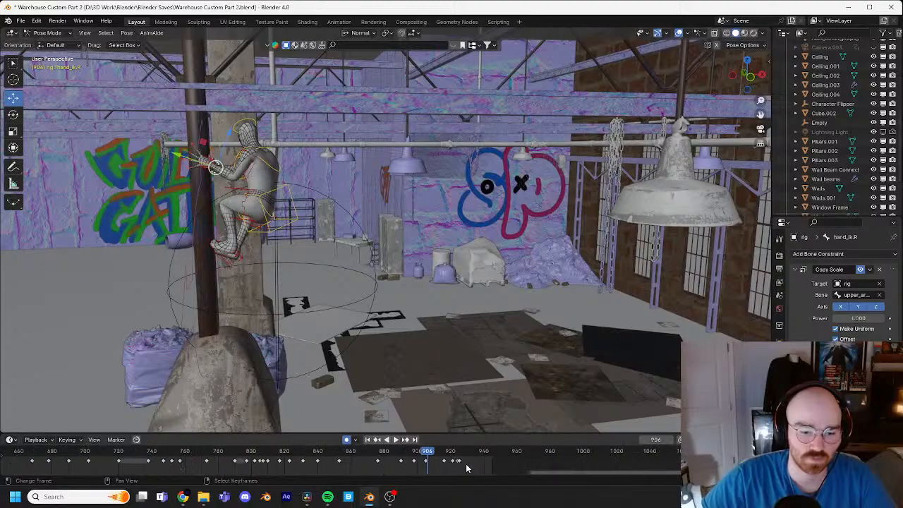
left_click_drag(435, 458, 222, 458)
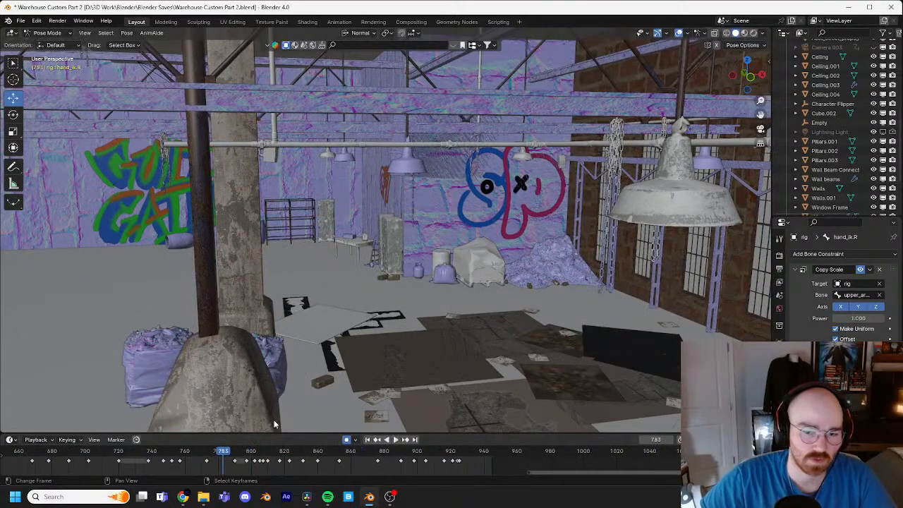
middle_click_drag(459, 332, 502, 325)
key("space")
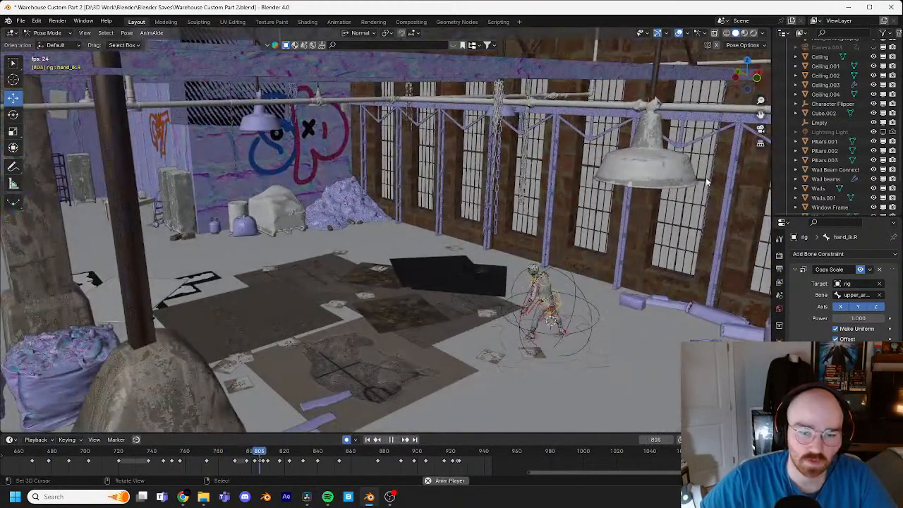
left_click_drag(266, 457, 218, 453)
key("space")
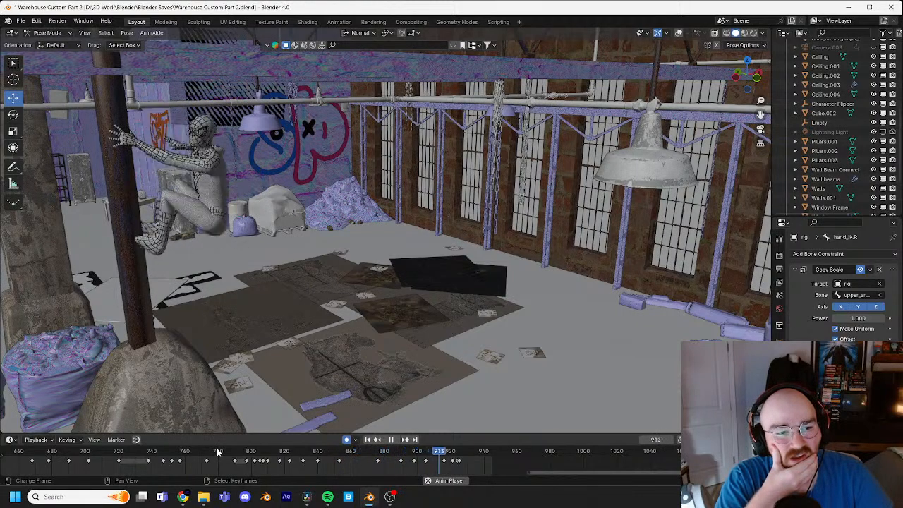
key("space")
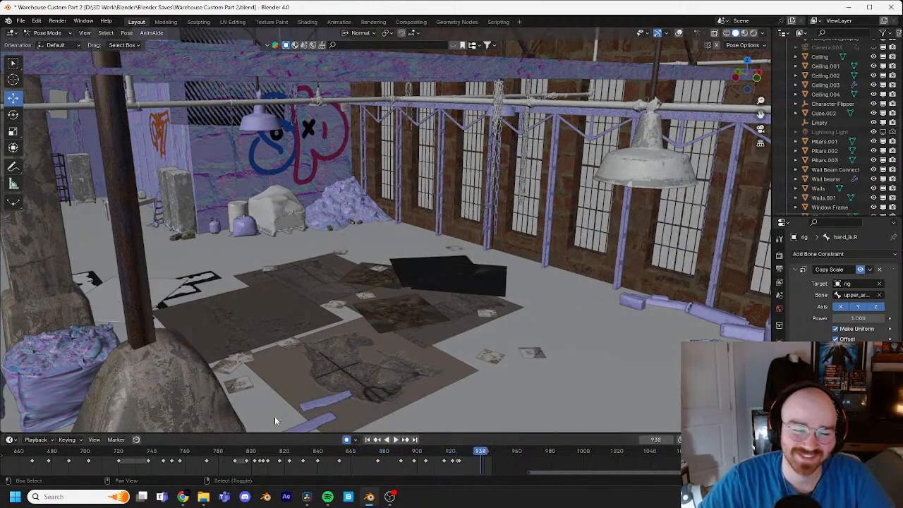
Step: Replay the pole climb and leap from a wider view and from a low floor-level angle
middle_click_drag(563, 331, 565, 276, "shift")
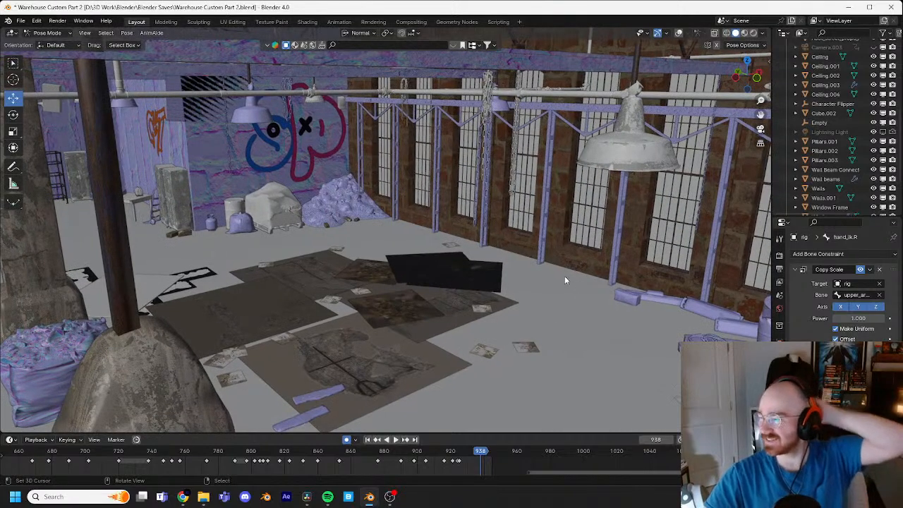
scroll(554, 277, "down", 3)
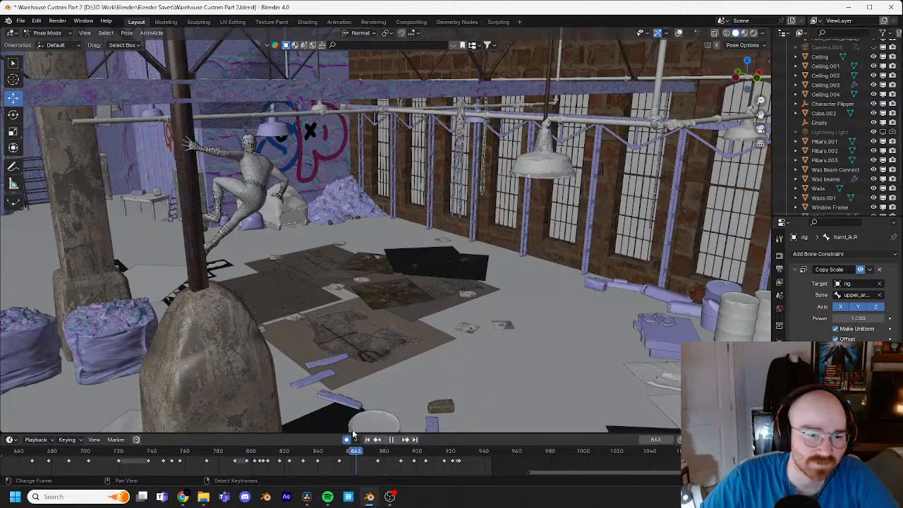
key("space")
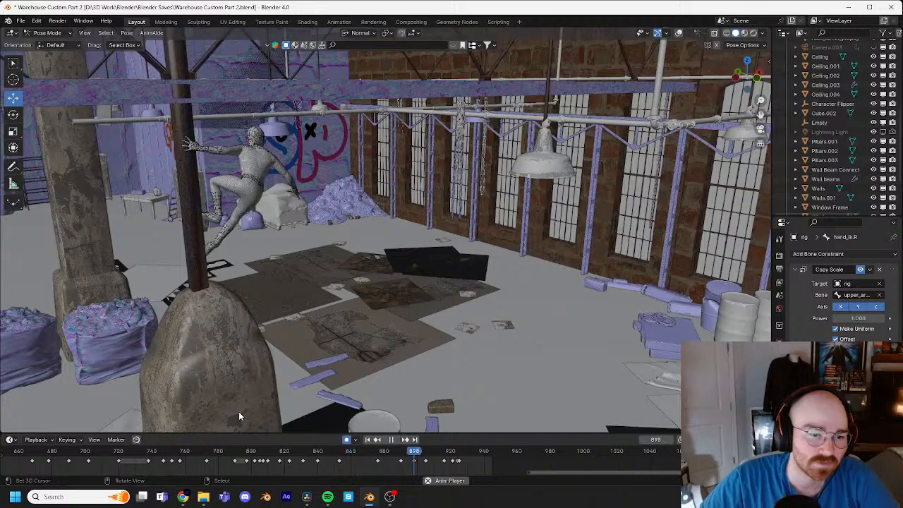
key("space")
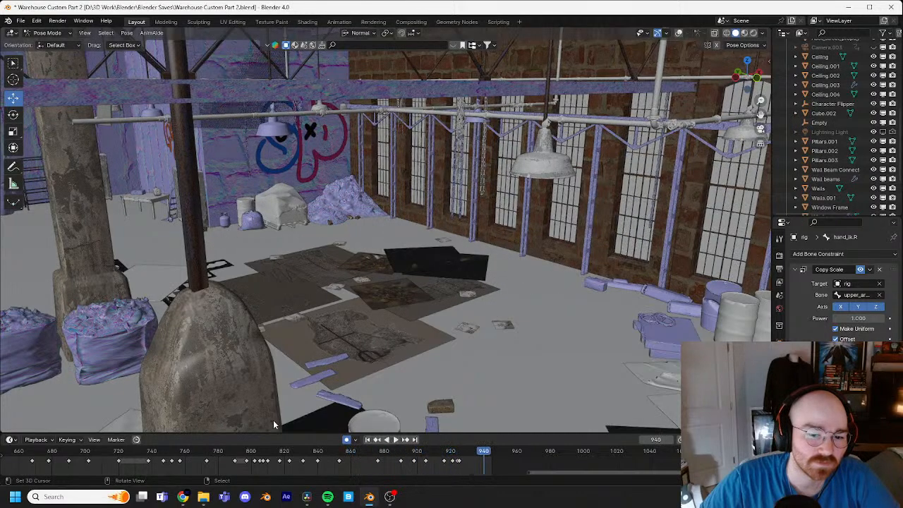
left_click(439, 455)
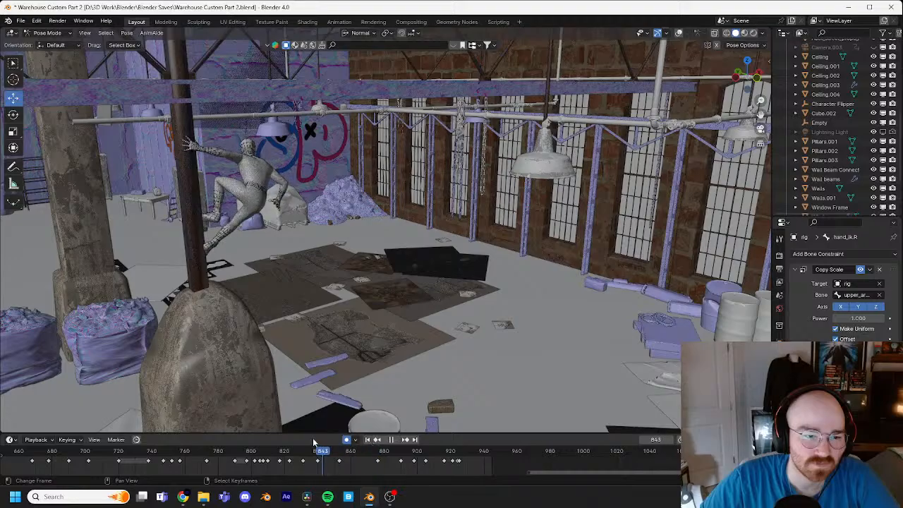
left_click_drag(261, 433, 249, 431)
middle_click_drag(462, 360, 452, 295)
key("space")
key("space")
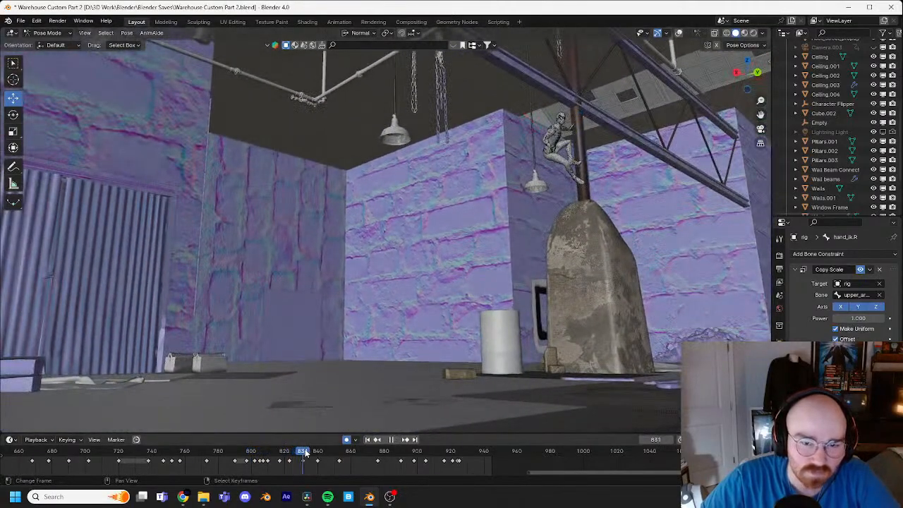
left_click(212, 450)
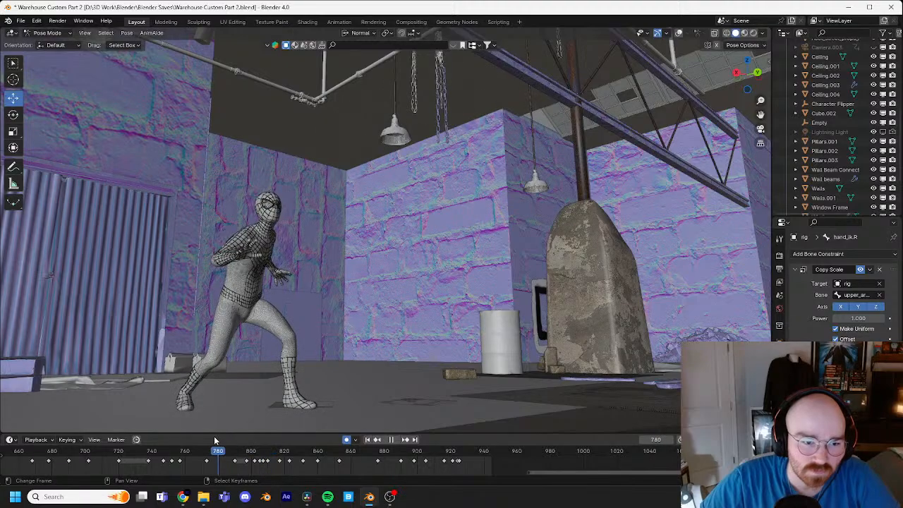
Step: Replay the sequence from the standing pose at frame 736 through the jump and the leap off the pole
middle_click_drag(317, 338, 490, 311)
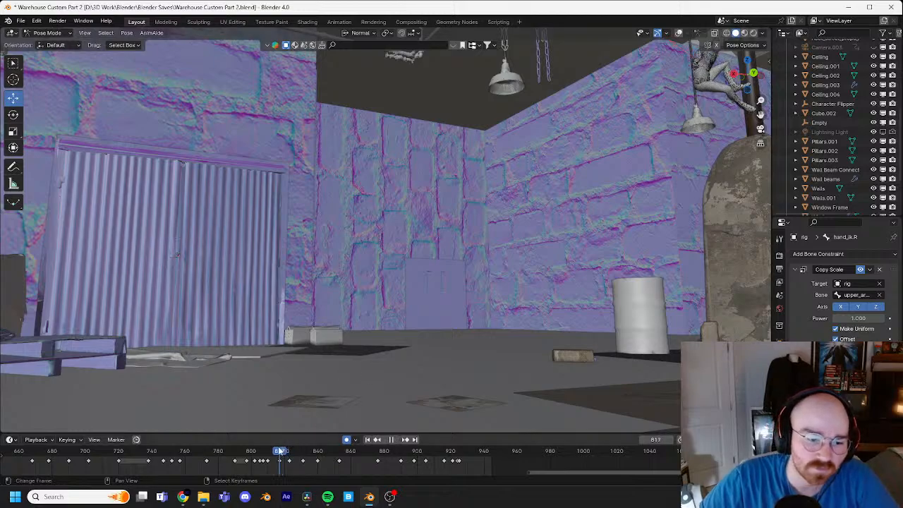
left_click_drag(280, 451, 250, 446)
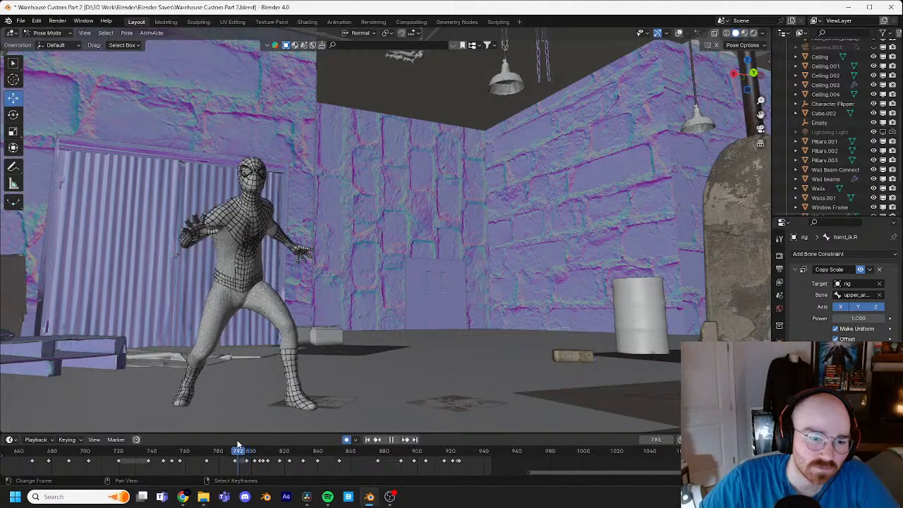
left_click_drag(197, 452, 144, 451)
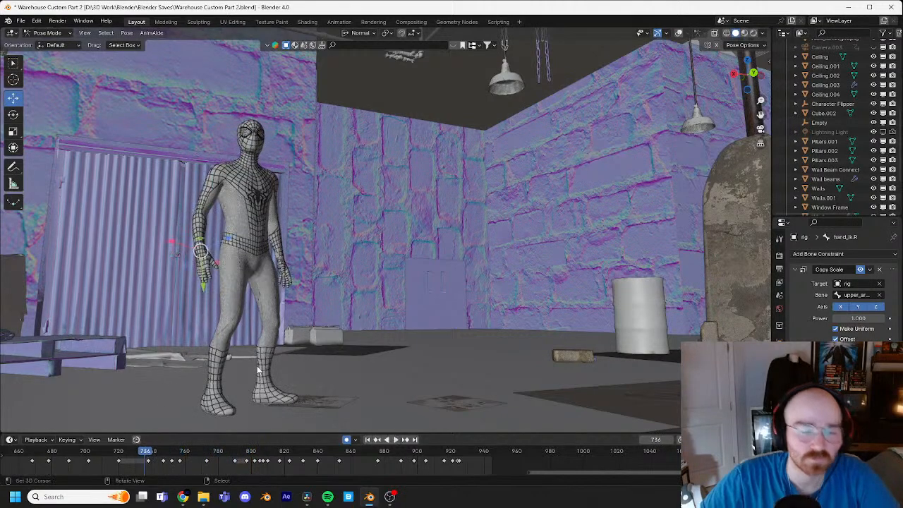
key("space")
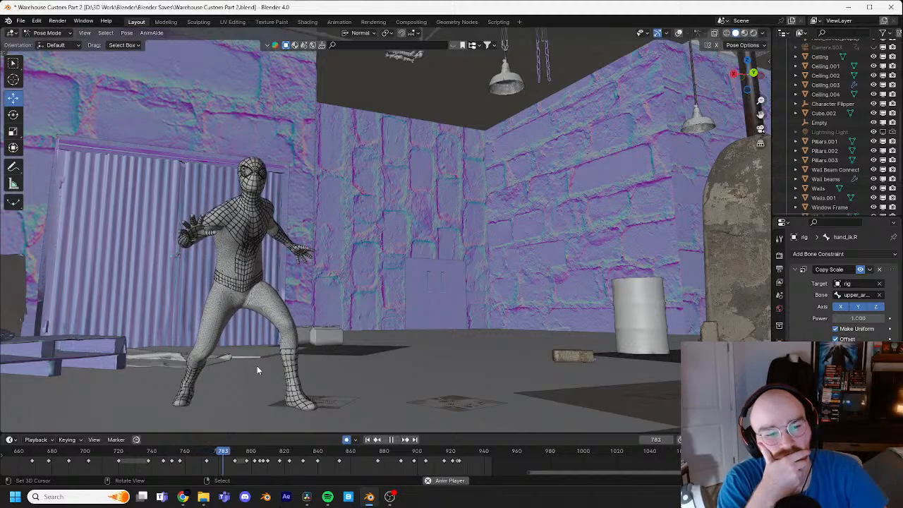
key("space")
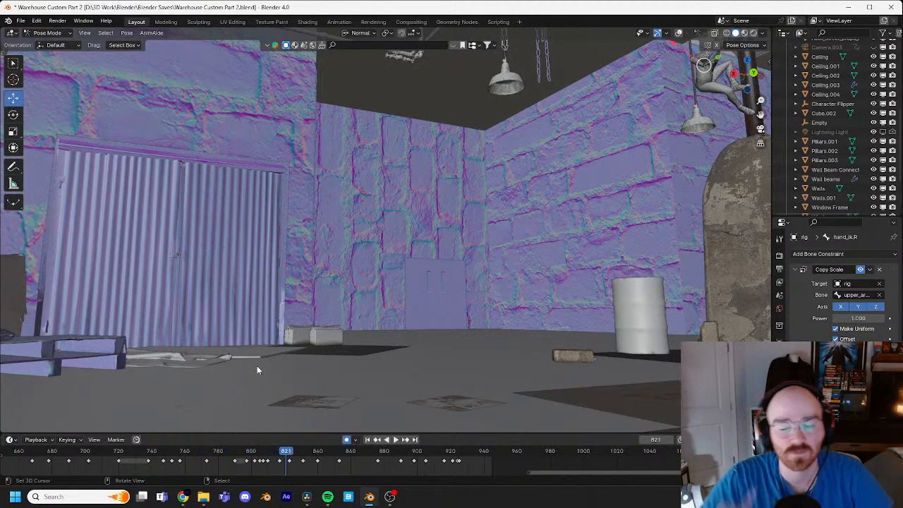
middle_click_drag(490, 233, 417, 243)
key("space")
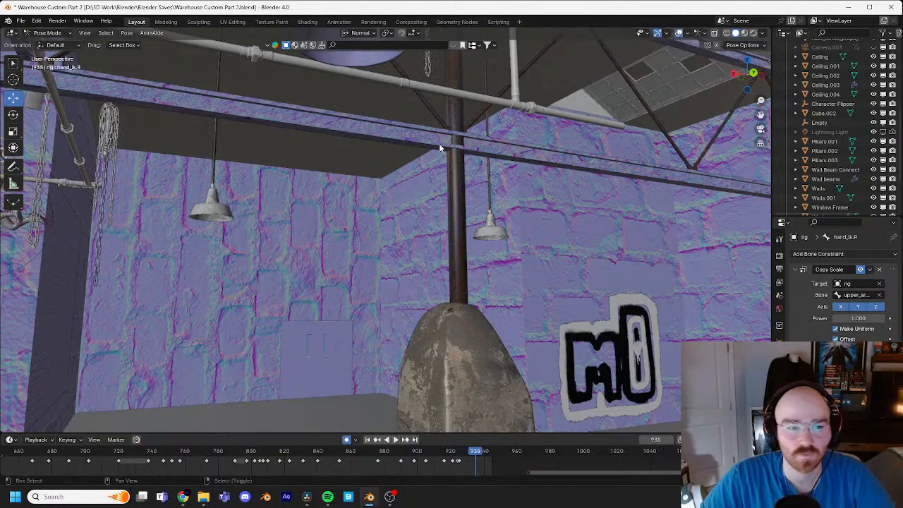
Step: Inspect the right hand's contact with the pole up close between frames 898 and 911
left_click_drag(476, 451, 425, 449)
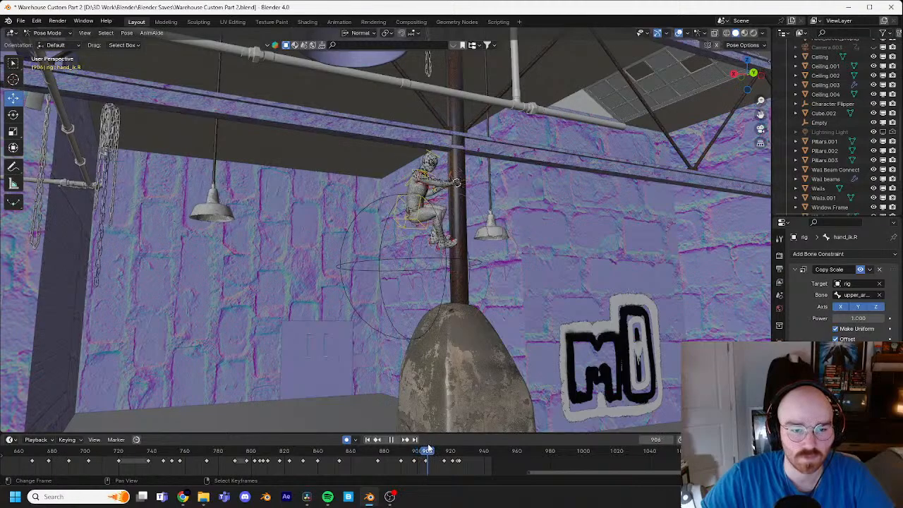
key("KP_Decimal")
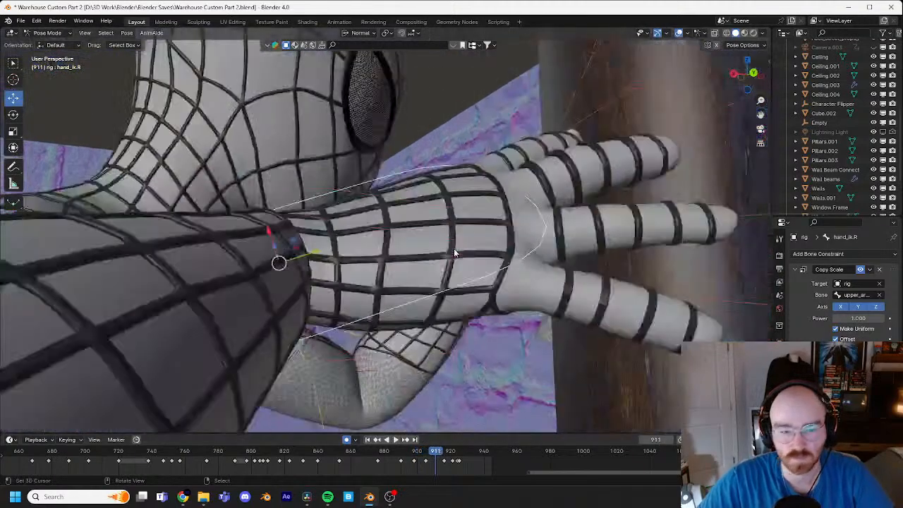
scroll(466, 219, "down", 5)
left_click(424, 471)
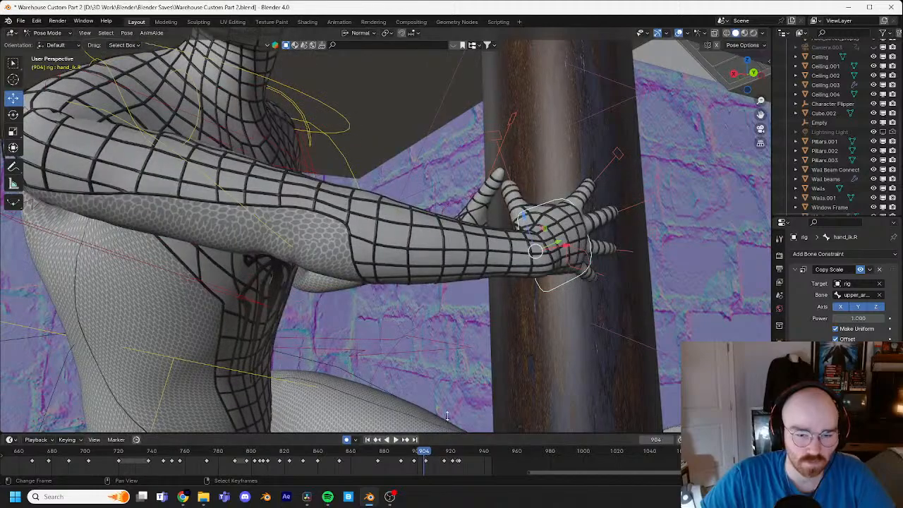
key("Down")
scroll(523, 264, "down", 5)
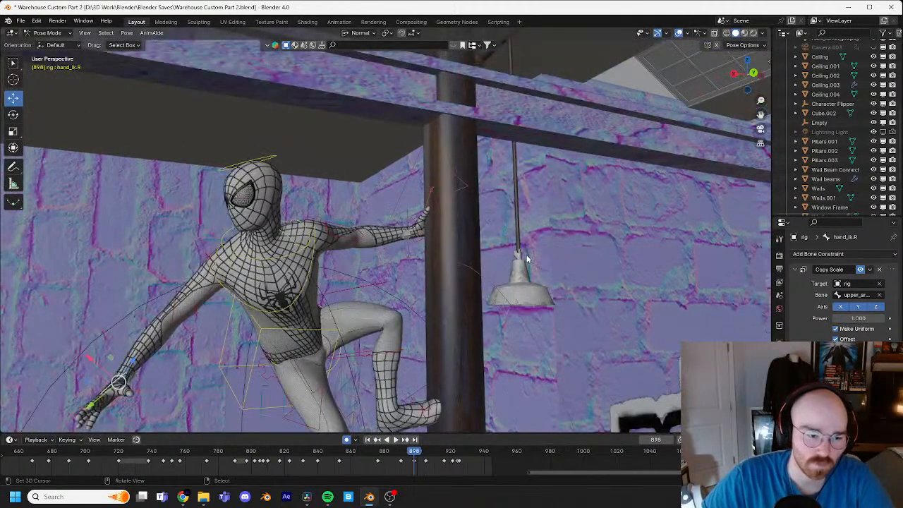
key("Up")
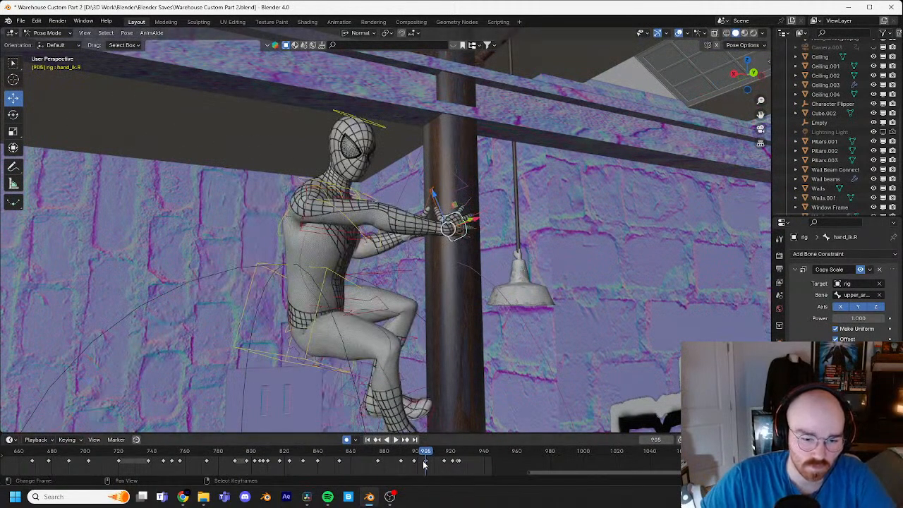
Step: Hold the right hand's grip on the pole by duplicating its frame 905 keyframe to about frame 912
key("Up")
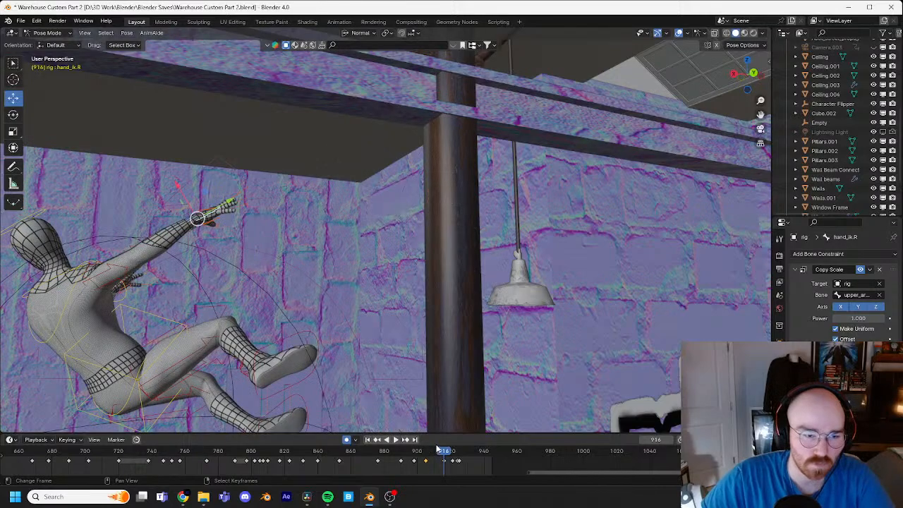
left_click_drag(443, 450, 436, 442)
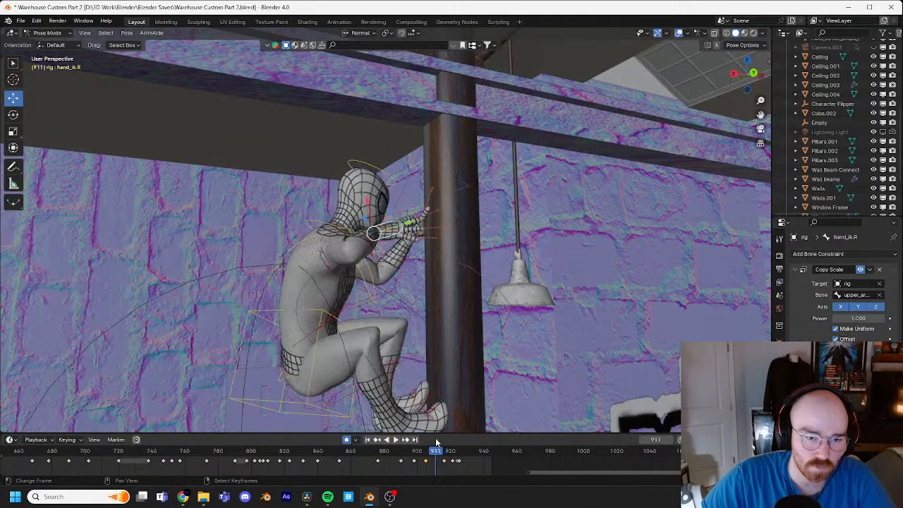
key("Right")
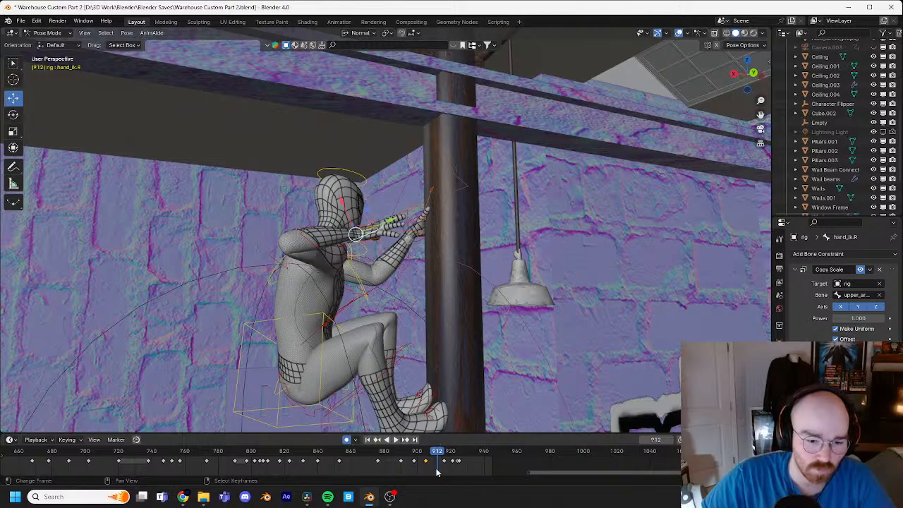
key("Left")
key("ctrl+v")
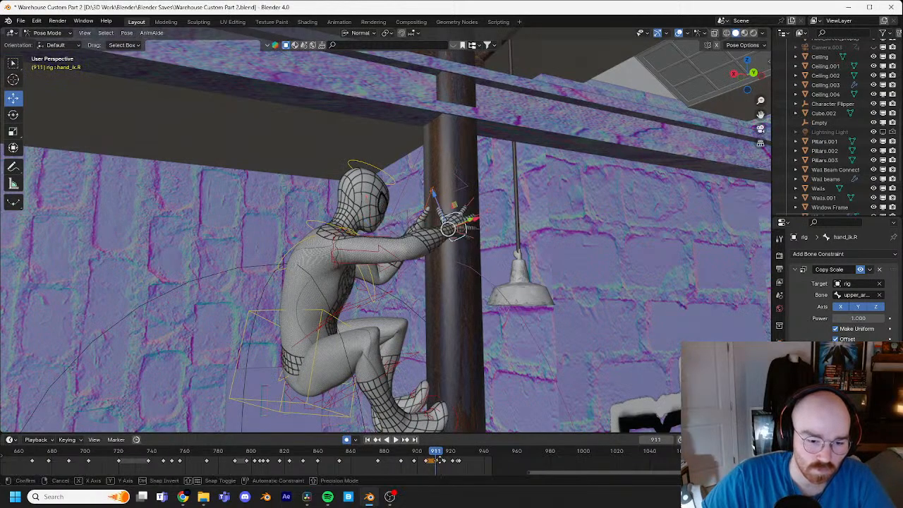
left_click(441, 460)
Step: Move the right hand IK control at frame 914 inward toward the pole by about 0.15 m
key("Right")
key("Right")
key("Right")
key("Right")
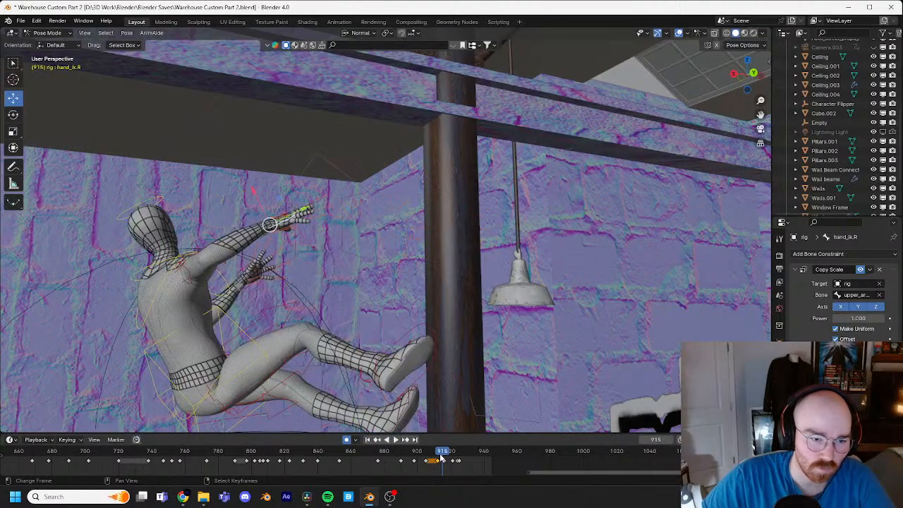
middle_click_drag(395, 416, 347, 346)
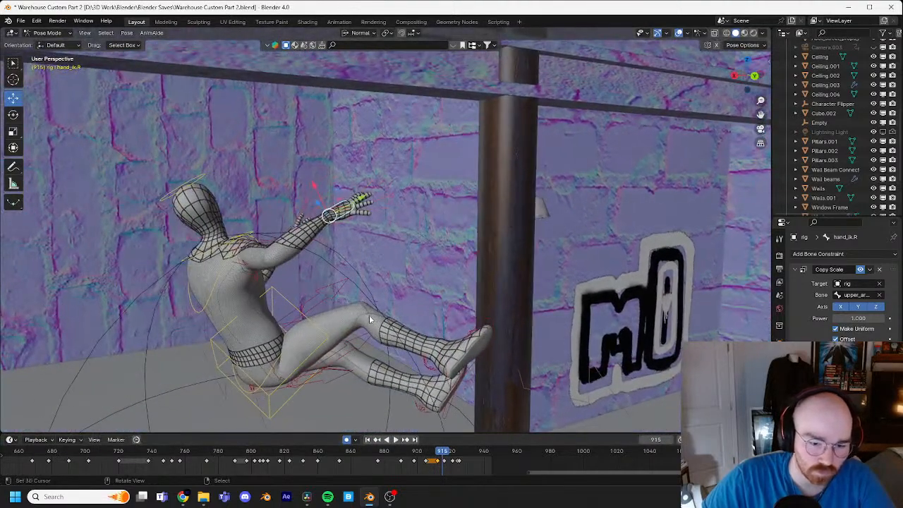
key("Right")
middle_click_drag(415, 359, 453, 309)
key("Left")
key("Left")
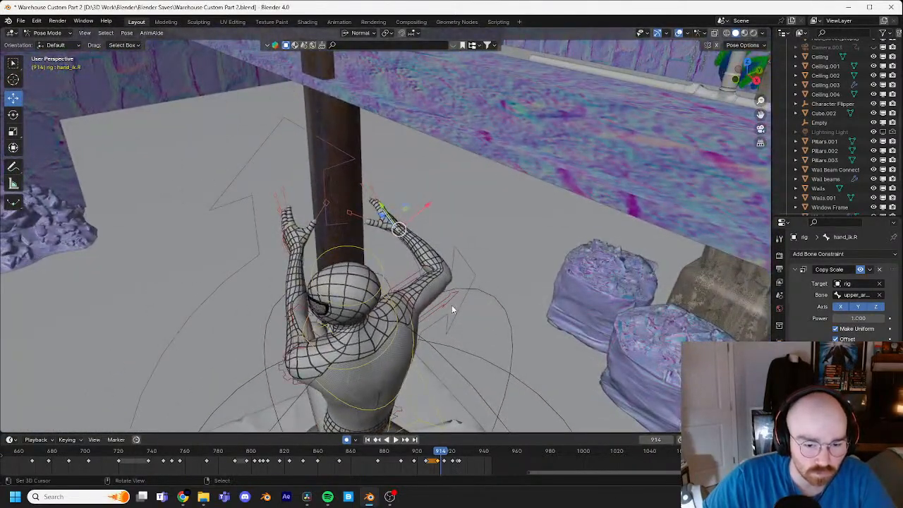
key("g")
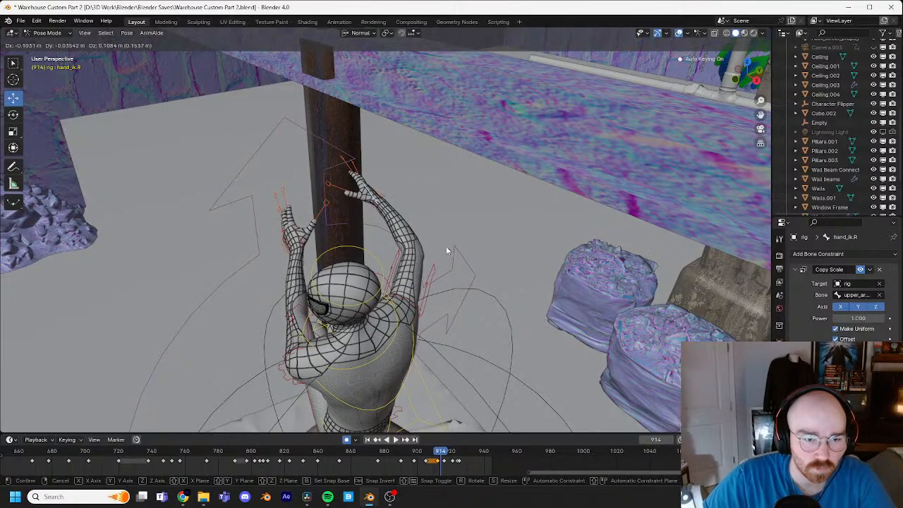
left_click(446, 246)
Step: Turn the right hand at frame 914 with a trackball rotation and shift it closer to the pole
key("r")
key("r")
left_click(439, 244)
key("g")
left_click(429, 239)
Step: Refine the right hand at frame 914 with a trackball rotation of about 8.6° and 4.6° and extend it to the pole
middle_click_drag(430, 238, 374, 216)
key("r")
key("r")
left_click(525, 226)
key("g")
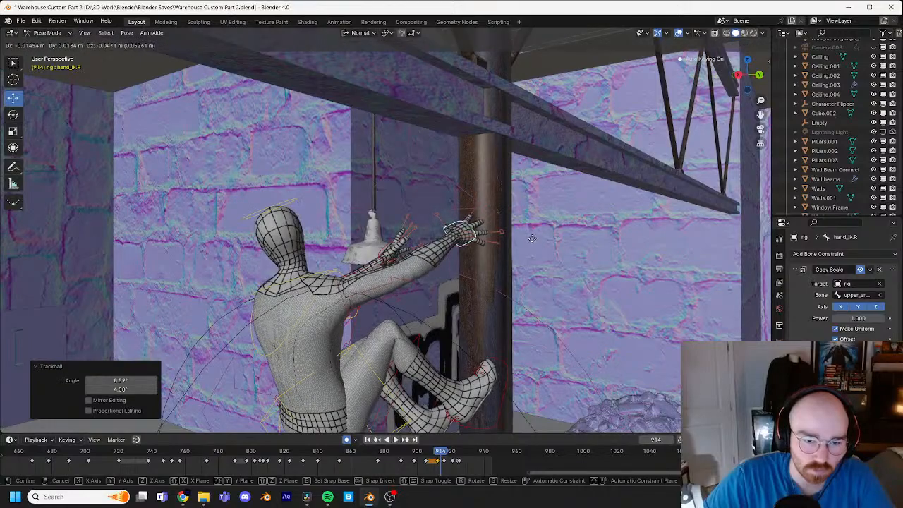
left_click(556, 241)
Step: Step through frames 909 to 914 to examine the right hand's release from the pole
middle_click_drag(556, 240, 512, 246)
key("Left")
key("Left")
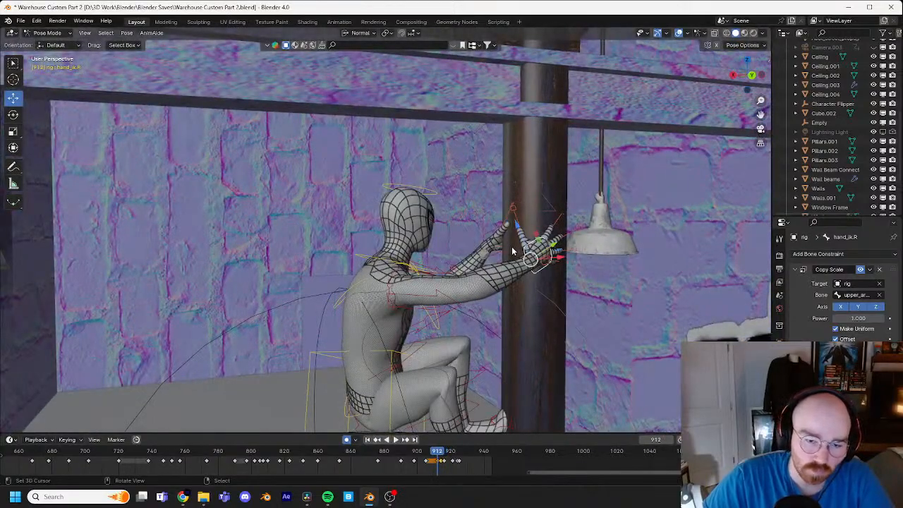
key("Right")
key("Right")
key("Left")
key("Left")
key("Left")
key("Left")
key("Left")
key("Left")
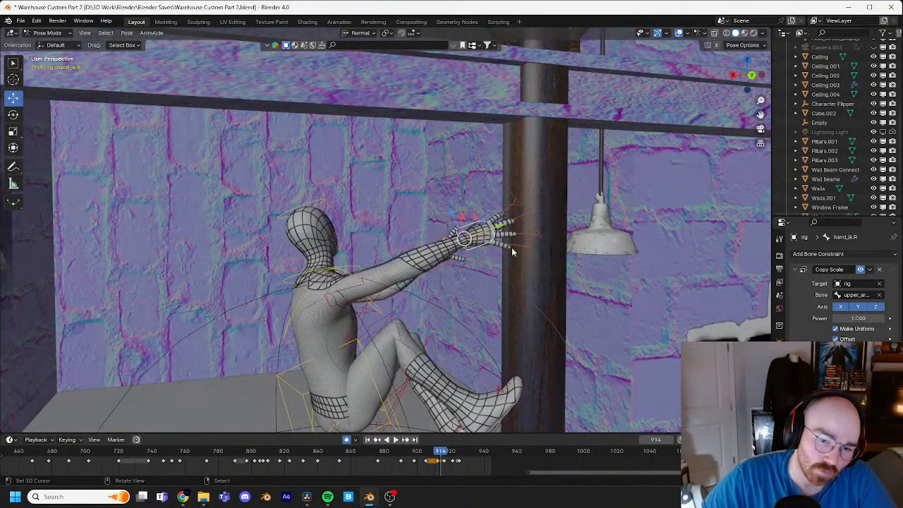
key("Right")
key("Right")
key("Right")
key("Right")
key("Right")
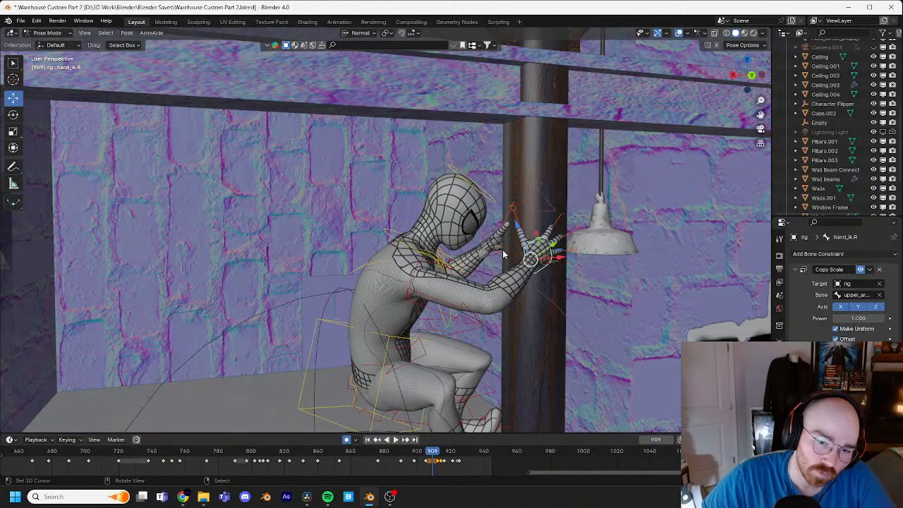
Step: Step back and forth through frames 899 to 915 to examine how the right hand reaches, holds and releases the pole
key("Right")
key("Right")
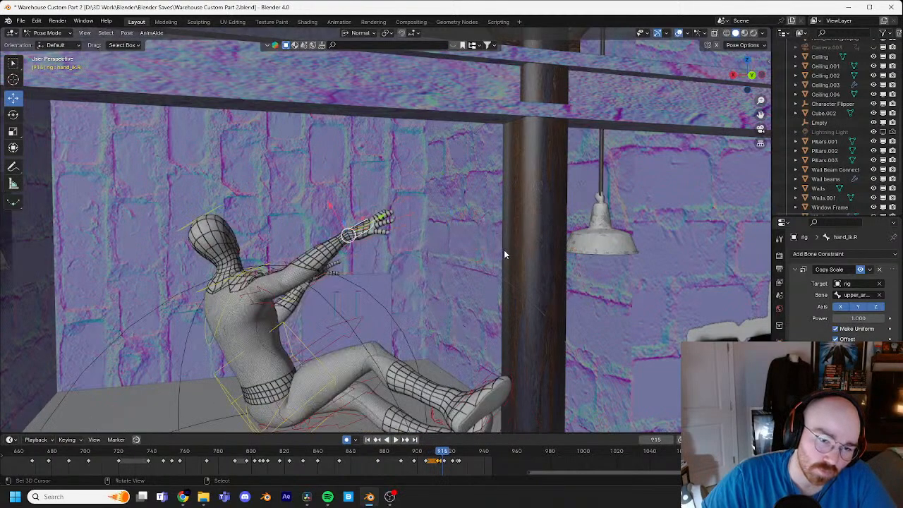
key("Left")
key("Left")
key("Left")
key("Left")
key("Left")
key("Left")
key("Left")
key("Left")
key("Left")
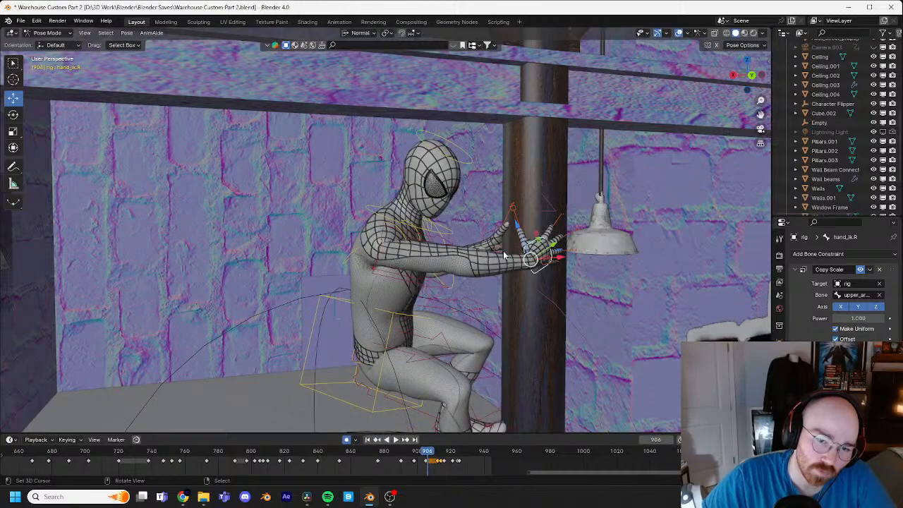
key("Left")
key("Left")
key("Left")
key("Left")
key("Left")
key("Left")
key("Left")
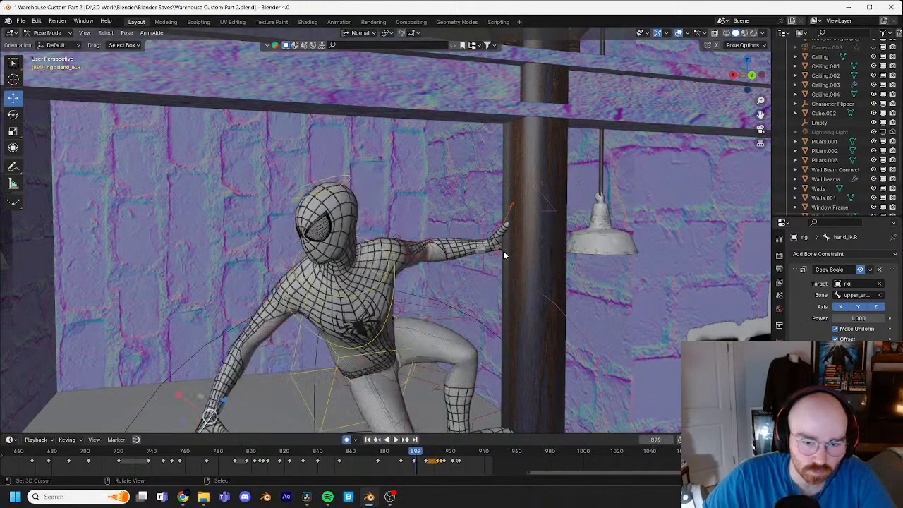
key("Right")
key("Right")
key("Right")
key("Right")
key("Right")
key("Right")
key("Right")
key("Right")
key("Right")
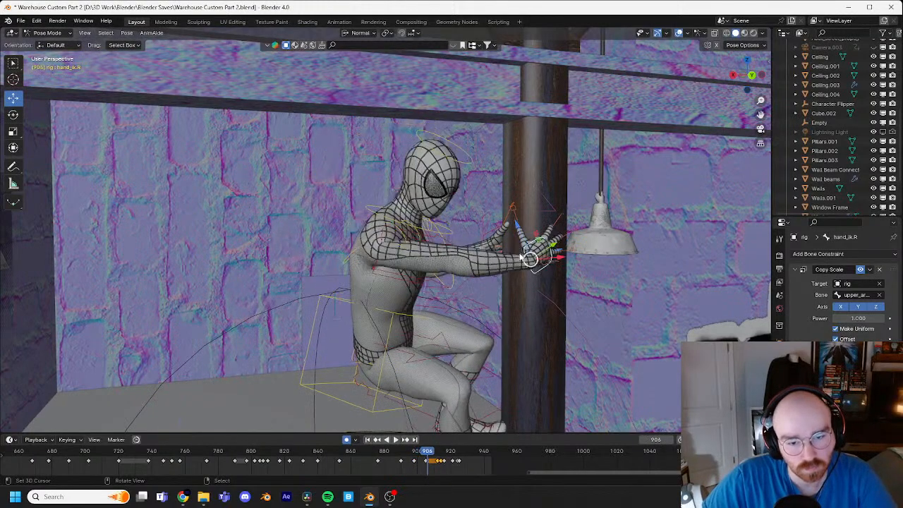
key("Right")
key("Right")
key("Right")
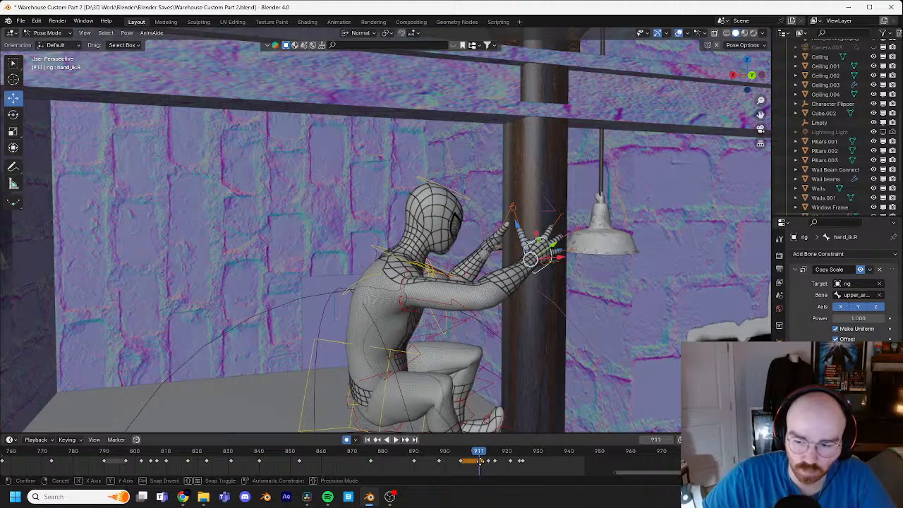
Step: Lower the right hand IK control at frame 911 by about 0.15 m, refine its placement against the pole from a closer view, and save the file
left_click(479, 461)
key("g")
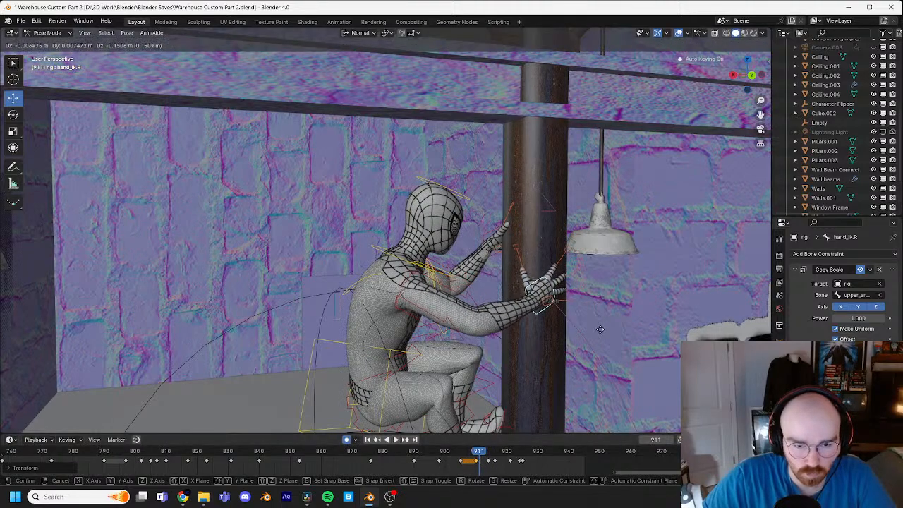
left_click(601, 336)
middle_click_drag(620, 326, 555, 260)
key("KP_Decimal")
key("g")
left_click(527, 250)
key("g")
left_click(621, 251)
key("ctrl+s")
Step: Shift the end of the right hand's hold slightly earlier on the timeline and review the release from the pole around frames 908 to 918
scroll(565, 270, "down", 4)
key("Left")
key("Left")
key("Left")
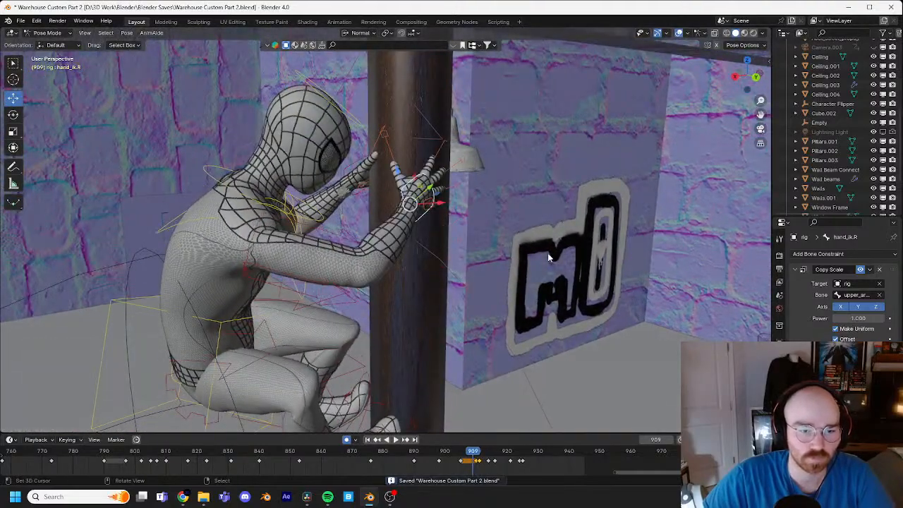
key("space")
key("space")
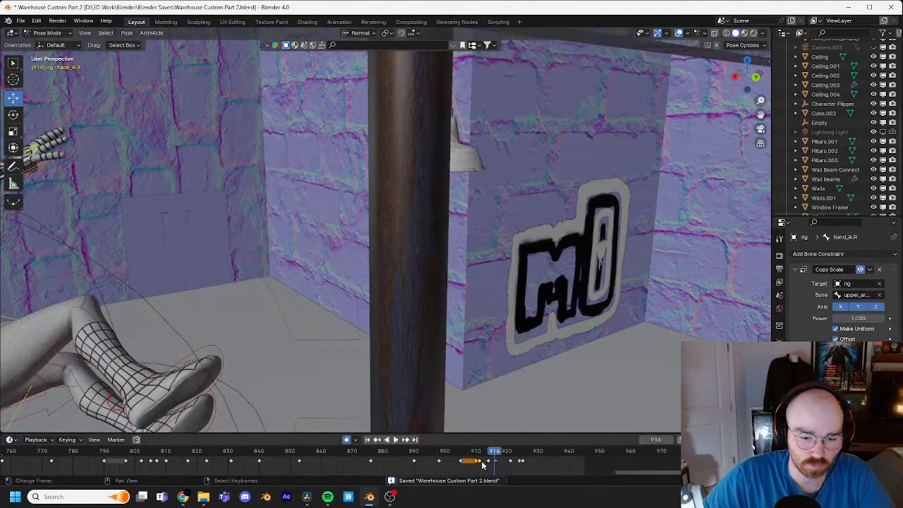
left_click_drag(480, 464, 477, 458)
key("space")
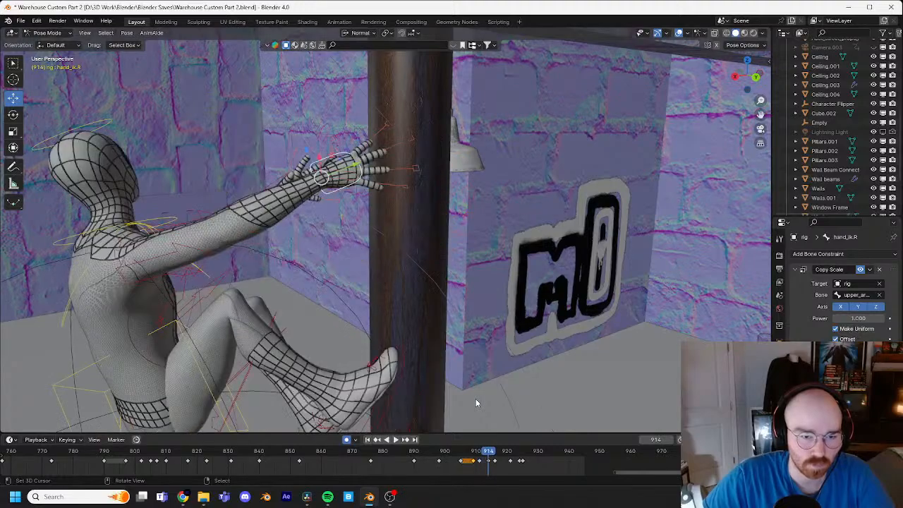
middle_click_drag(475, 399, 337, 286)
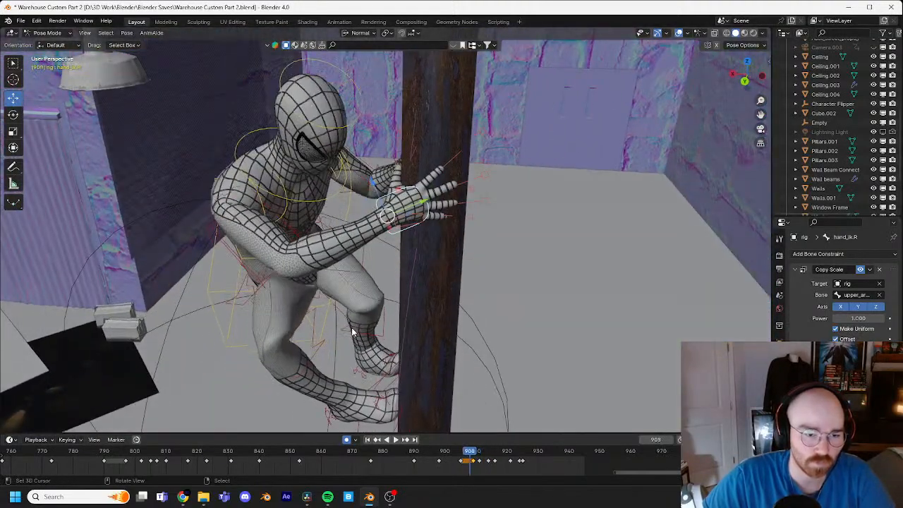
middle_click_drag(353, 332, 487, 288)
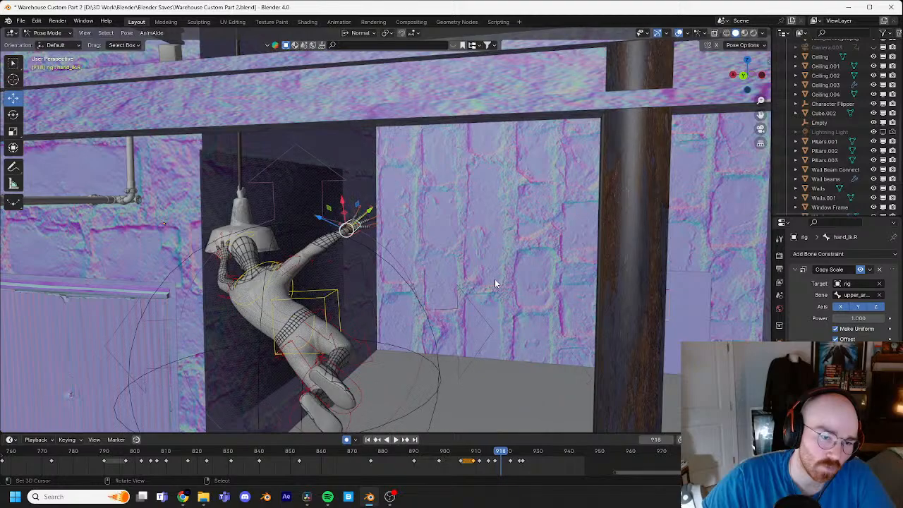
Step: Shift the left hand IK control at frame 918 by about 0.085 m and check its reach to the lamp through frame 924
middle_click_drag(343, 286, 508, 245)
key("g")
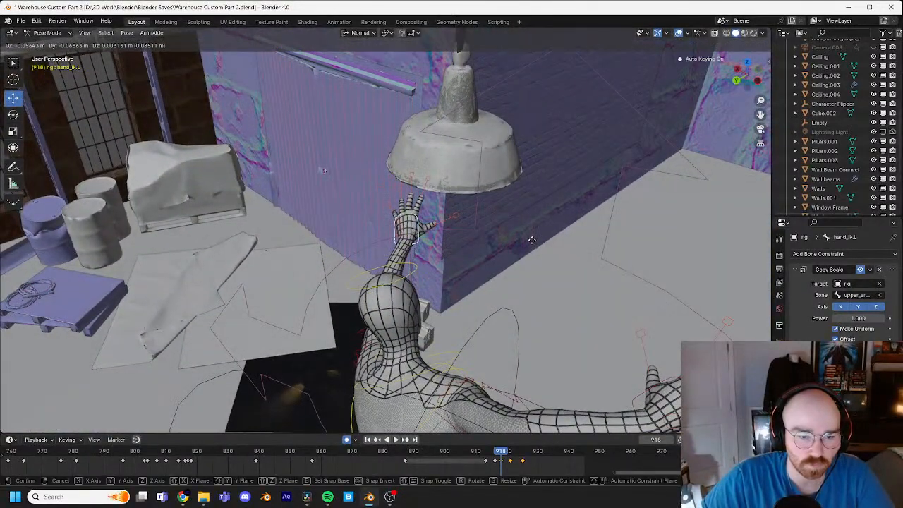
left_click(532, 245)
key("Right")
key("Right")
key("Right")
key("Right")
key("Right")
key("Right")
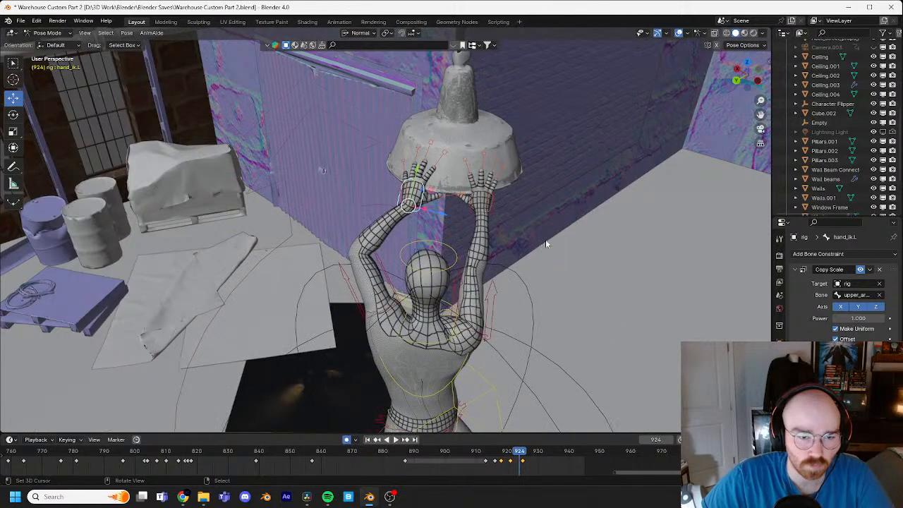
Step: Delete the left hand's keyframe at frame 921
left_click_drag(521, 456, 523, 459)
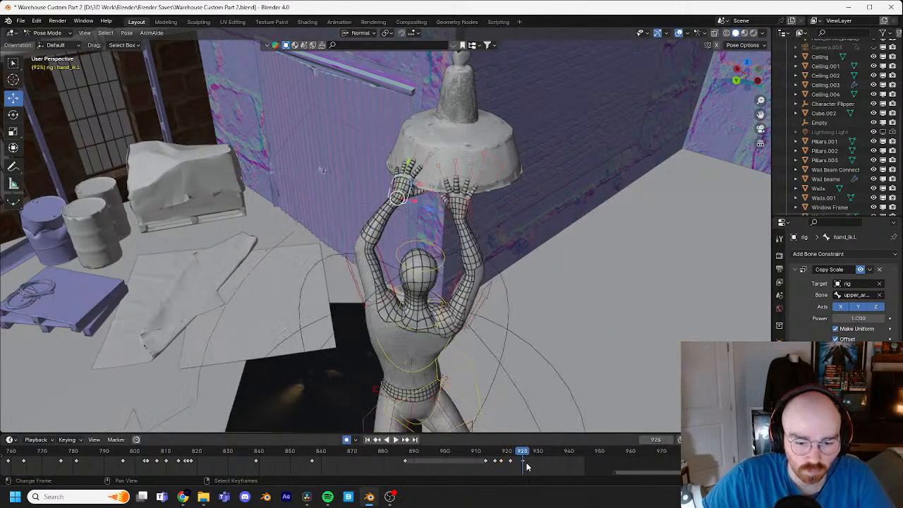
left_click(524, 460)
key("Left")
key("Left")
key("Left")
key("Left")
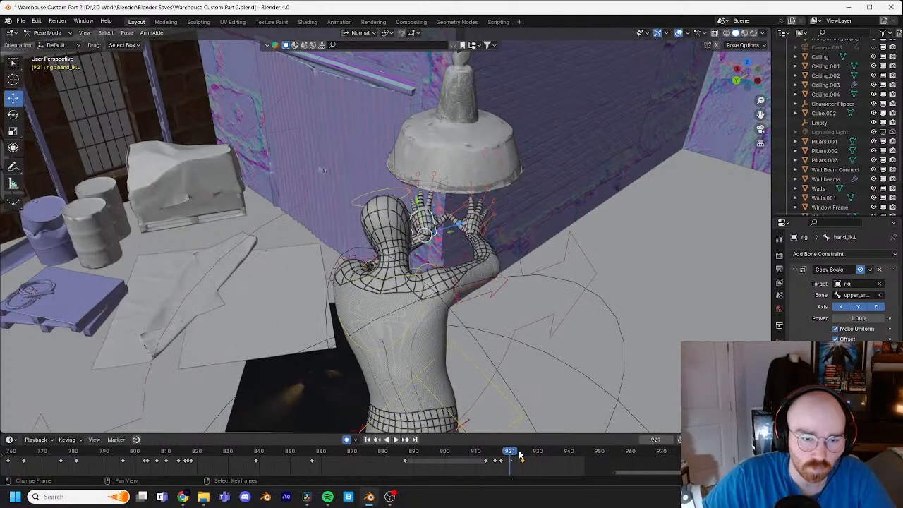
key("Left")
key("Left")
key("Left")
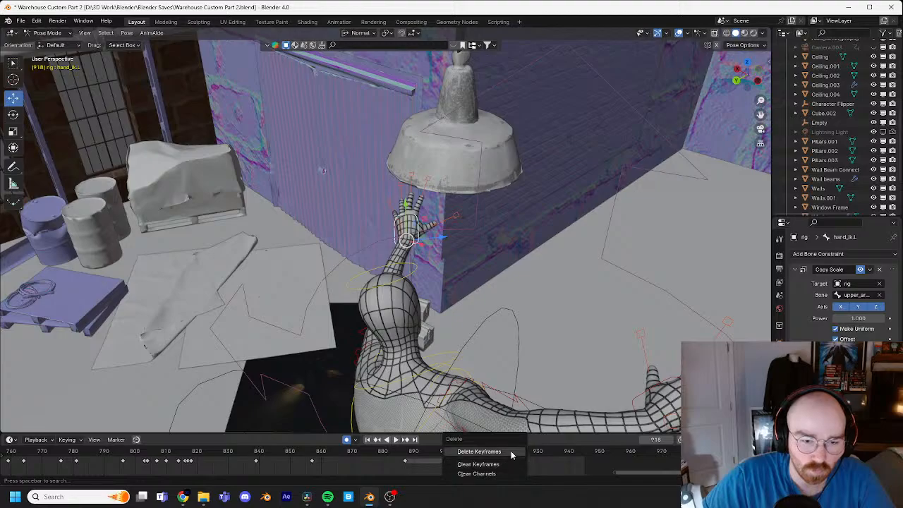
left_click(511, 456)
Step: Examine both hands' approach and contact with the lamp up to frame 925 from several angles
key("Right")
key("Right")
key("Right")
key("Right")
key("Right")
key("Right")
key("Right")
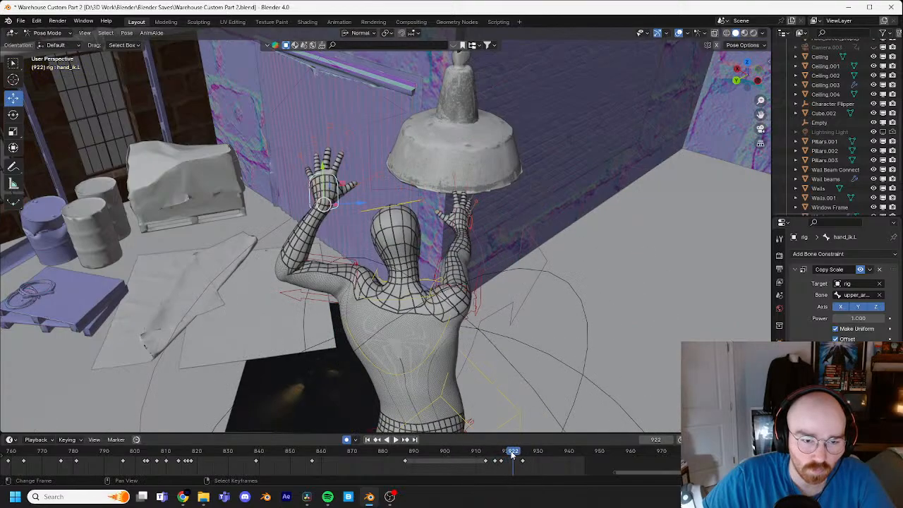
middle_click_drag(497, 350, 494, 314)
scroll(465, 311, "up", 6)
scroll(506, 303, "down", 5)
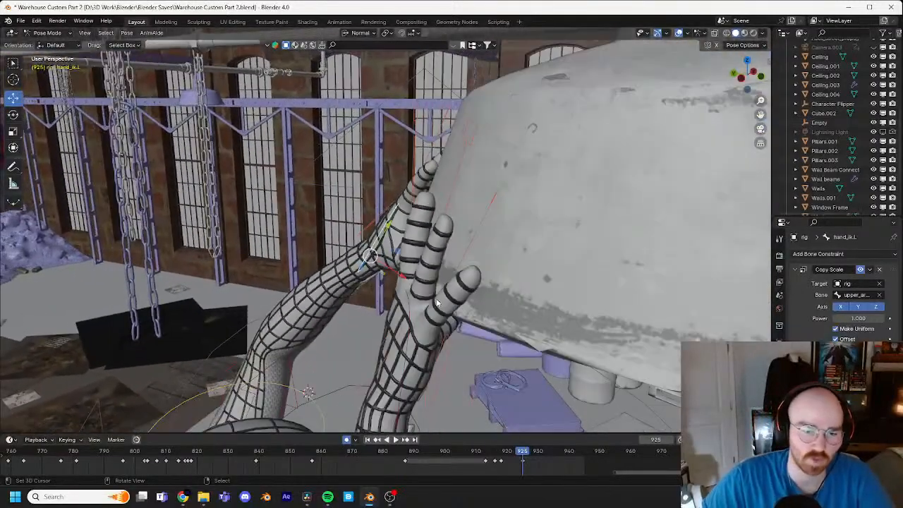
middle_click_drag(402, 299, 530, 217)
scroll(482, 258, "down", 2)
key("Left")
key("Left")
key("Left")
scroll(566, 240, "down", 5)
key("Right")
key("Right")
key("Right")
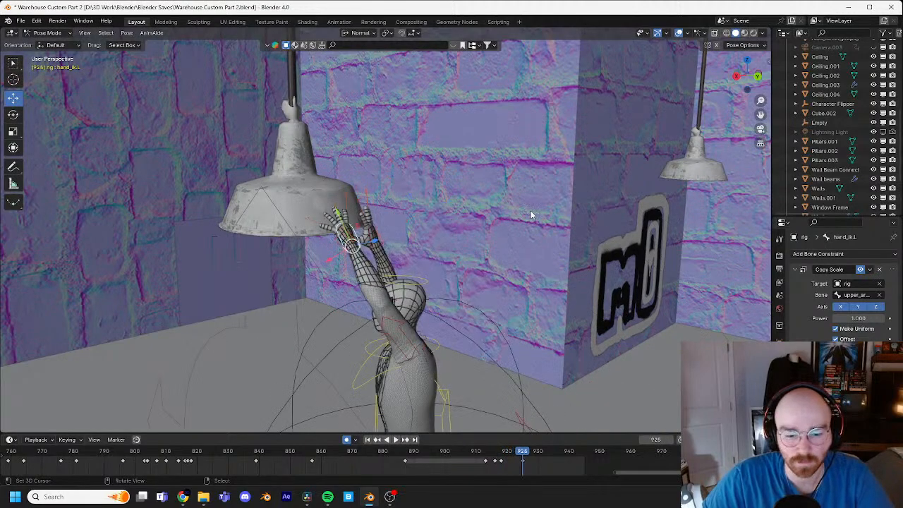
Step: Move the left hand IK control at frame 922 to just in front of the lamp shade, beside the right hand
key("Left")
key("Left")
key("Left")
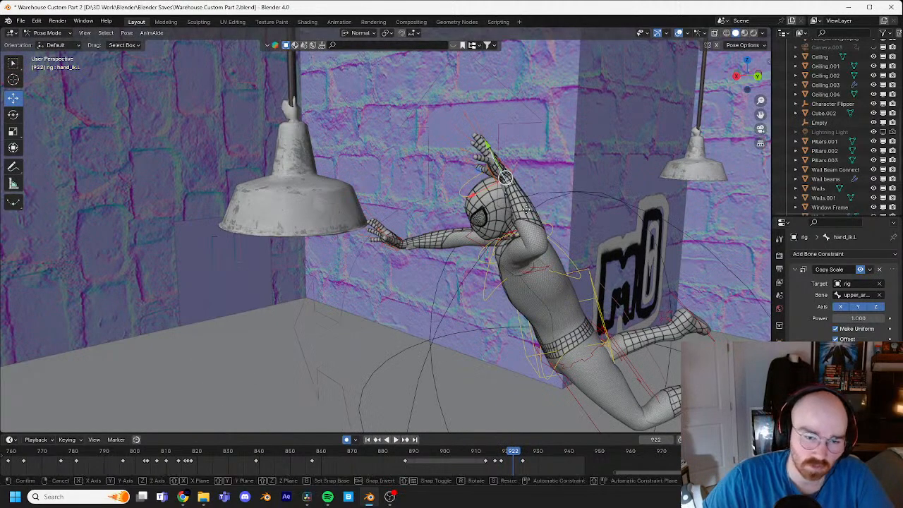
left_click(405, 267)
middle_click_drag(406, 267, 348, 268)
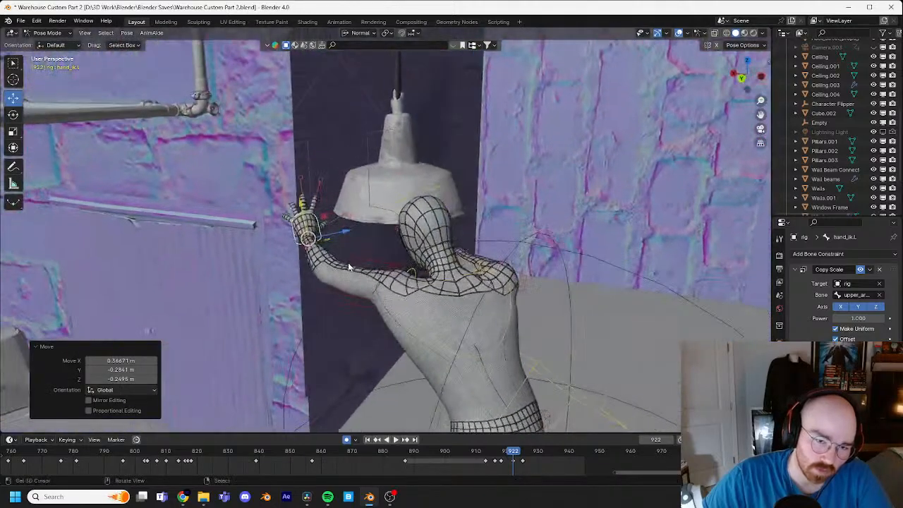
key("g")
left_click(425, 260)
middle_click_drag(425, 260, 501, 275)
key("g")
left_click(433, 280)
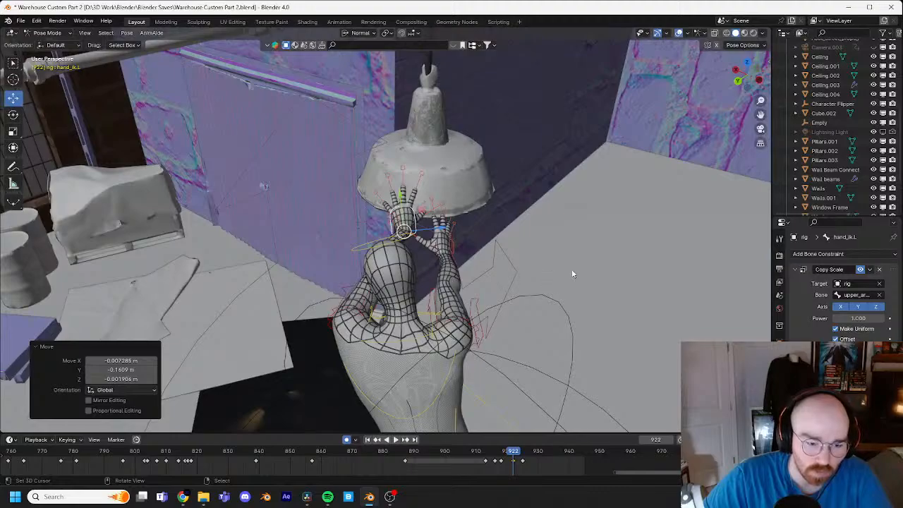
Step: Turn the left hand at frame 922 with a trackball rotation of about 1.72° and -12°, and nudge it about 0.04 m
key("r")
key("r")
left_click(526, 273)
key("g")
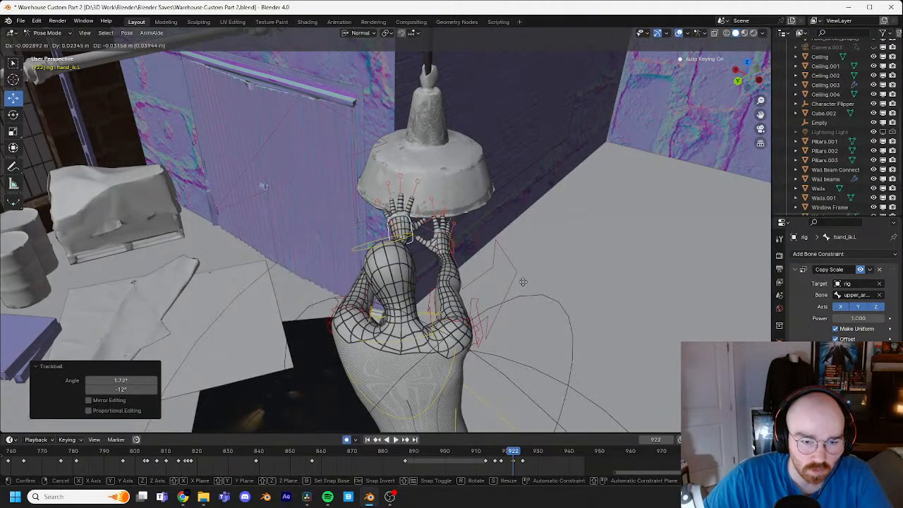
left_click(523, 282)
Step: Rotate the left hand at frame 922 by about 17.5° and -1.54° from two side views, and refine it with a trackball rotation
middle_click_drag(523, 282, 449, 260)
key("r")
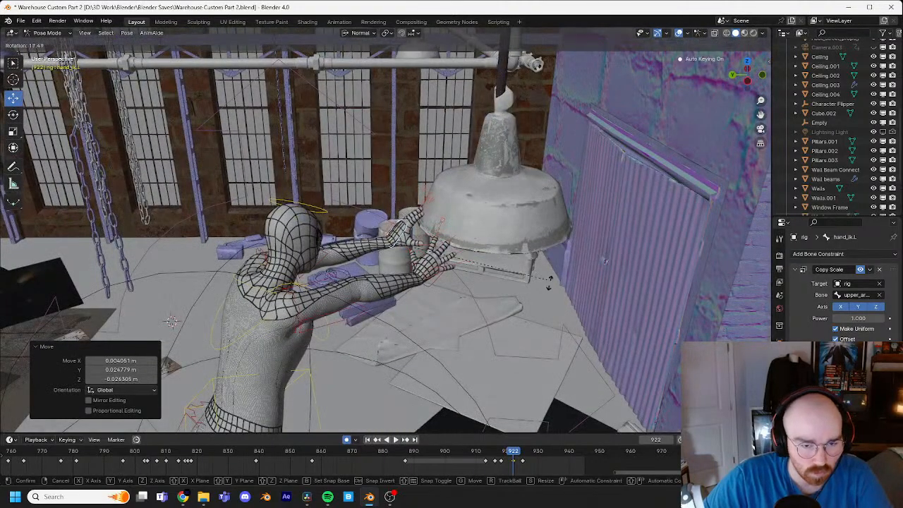
left_click(549, 283)
middle_click_drag(550, 283, 495, 259)
key("r")
left_click(495, 265)
key("r")
key("r")
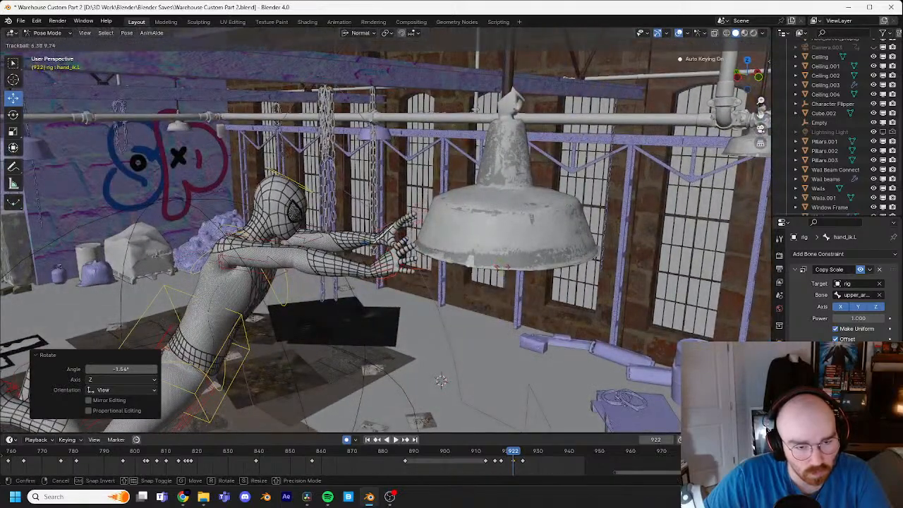
left_click(320, 237)
Step: Rotate the head control at frame 922 and lean the torso control about 11.7° toward the lamp
left_click(308, 189)
key("r")
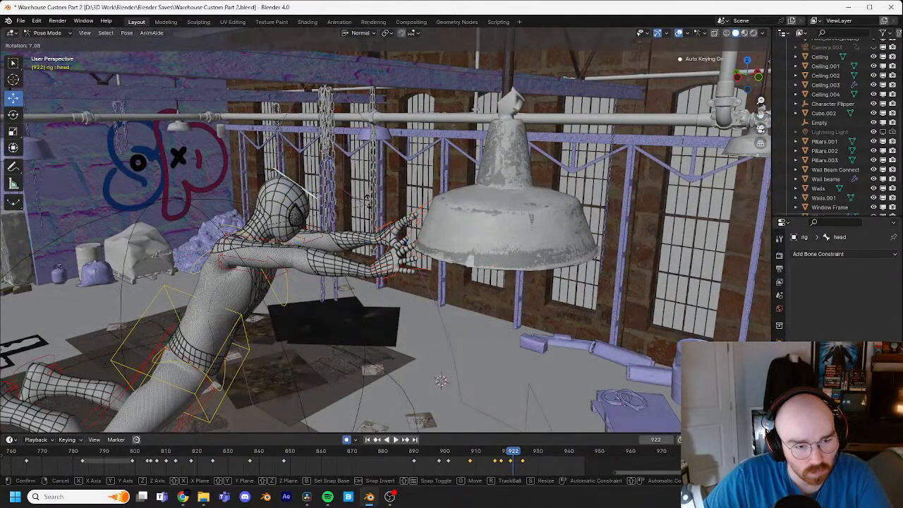
left_click(257, 358)
left_click(246, 334)
key("r")
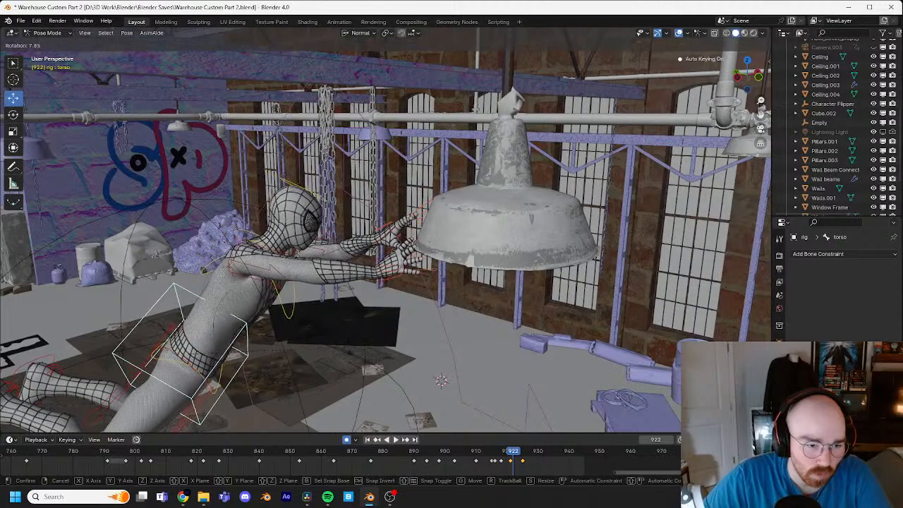
left_click(355, 361)
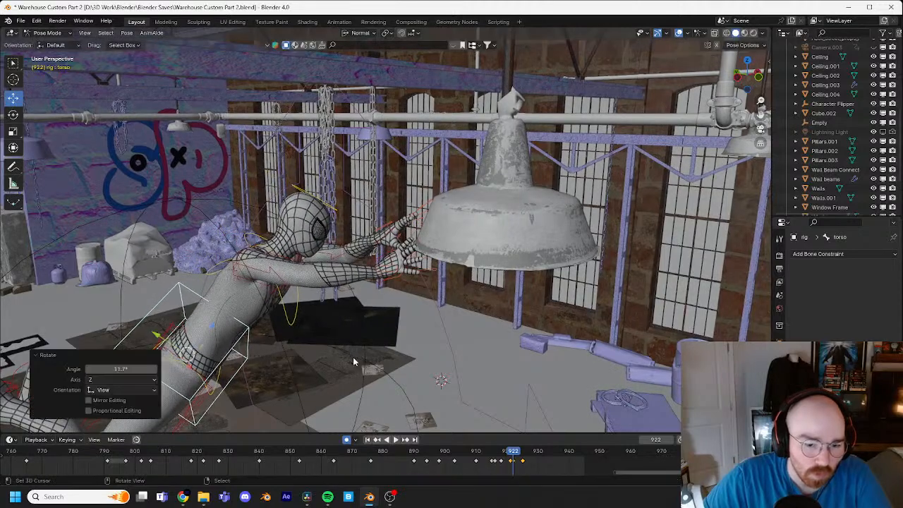
Step: Delete the torso's keyframe at frame 921
left_click(510, 463)
key("x")
left_click(508, 452)
Step: Step through frames 914 to 920 from a wider view to examine the body's leap from the pole to the lamp
left_click_drag(517, 455, 483, 453)
scroll(368, 364, "down", 4)
middle_click_drag(480, 317, 490, 298)
key("Right")
key("Right")
key("Right")
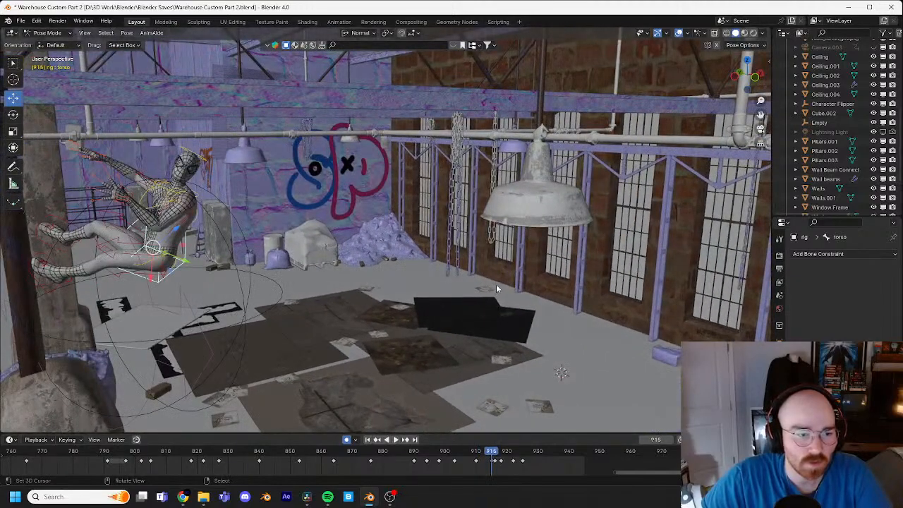
key("Right")
key("Right")
key("Right")
key("Right")
key("Right")
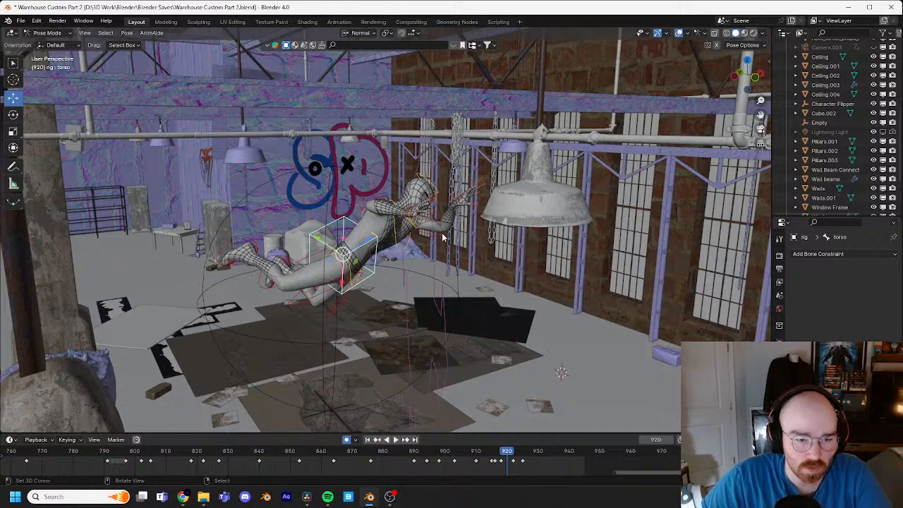
key("Left")
key("Left")
key("Left")
key("Left")
key("Left")
key("Left")
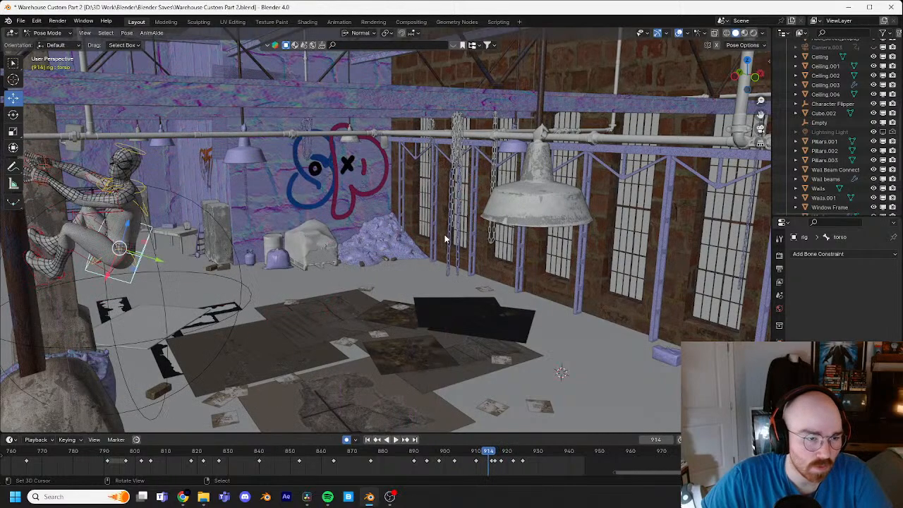
key("Right")
key("Right")
key("Right")
key("Right")
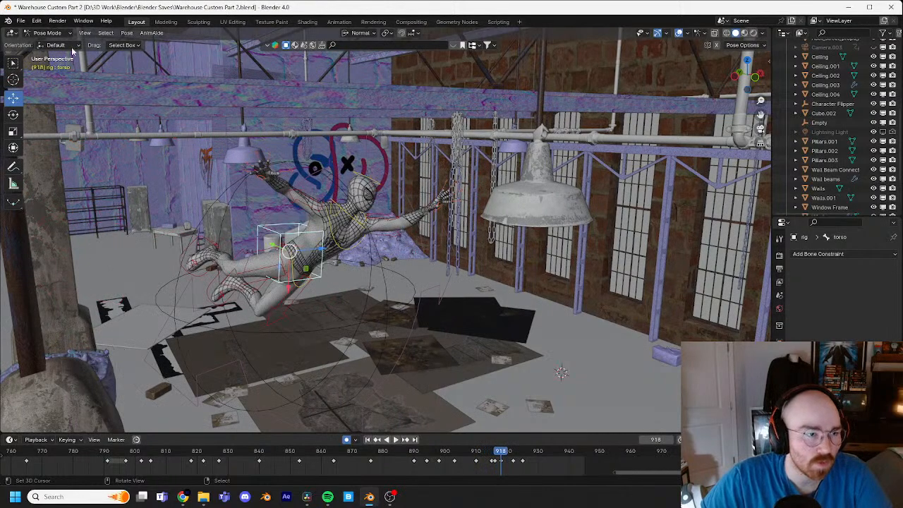
Step: Switch from Pose Mode to Object Mode, select the Character Flipper empty, and step back toward the start of the leap
left_click(56, 44)
left_click(415, 317)
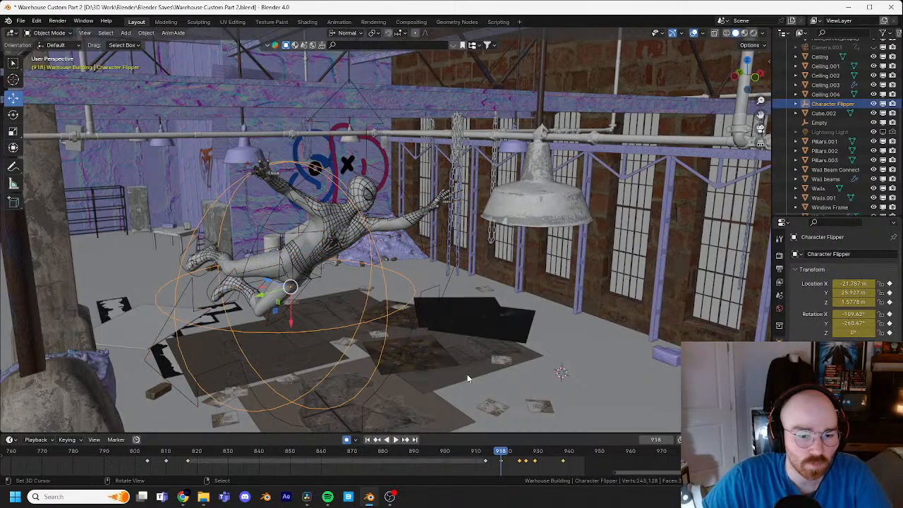
key("Left")
key("Left")
key("Left")
key("Left")
key("Left")
key("Left")
key("Left")
key("Left")
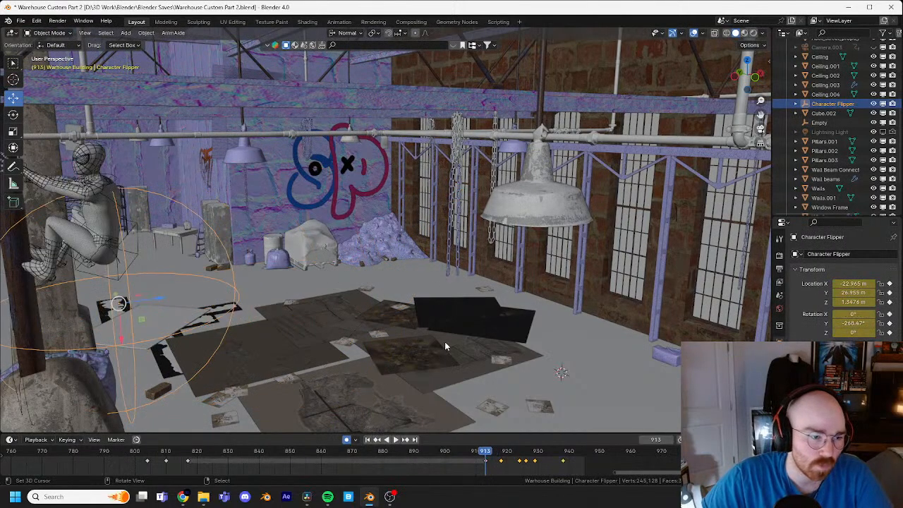
Step: Step through frames 910 to 918 from a view including the pole to examine the Character Flipper's rotation during the leap
middle_click_drag(268, 263, 376, 248, "shift")
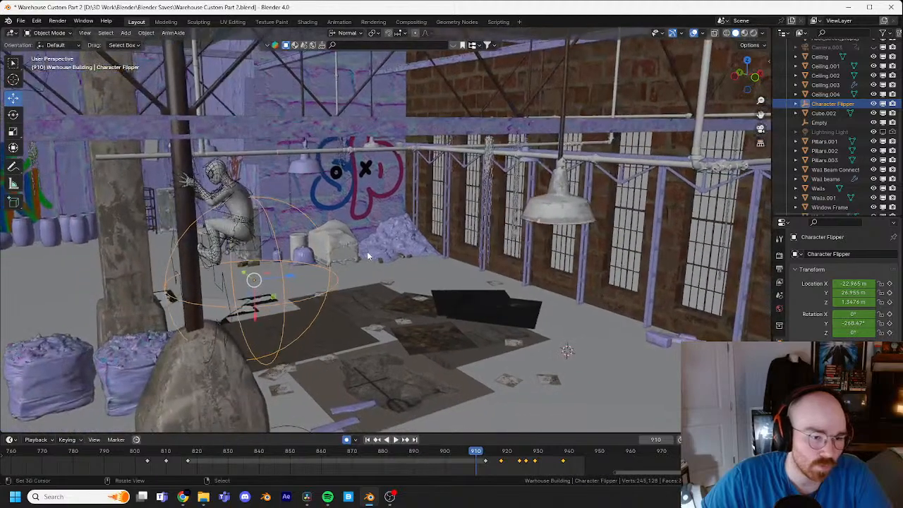
key("Right")
key("Right")
key("Right")
key("Right")
key("Right")
key("Right")
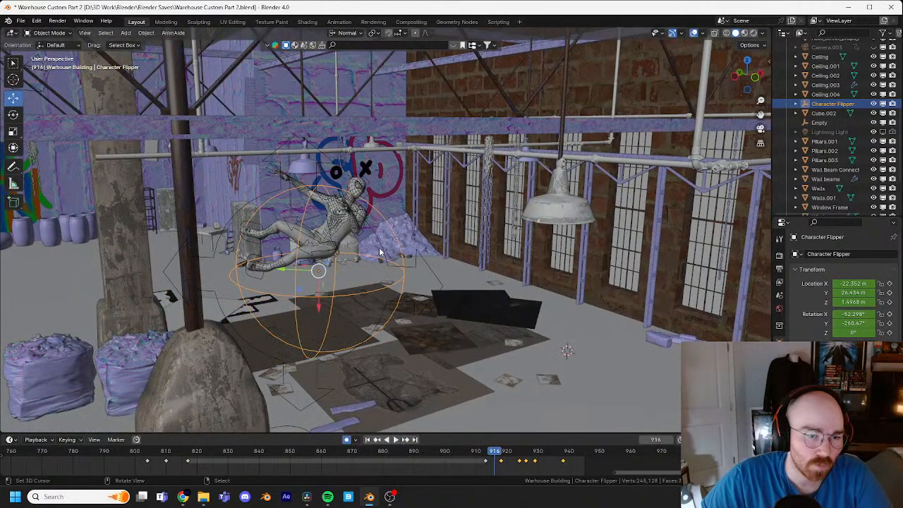
key("Right")
key("Right")
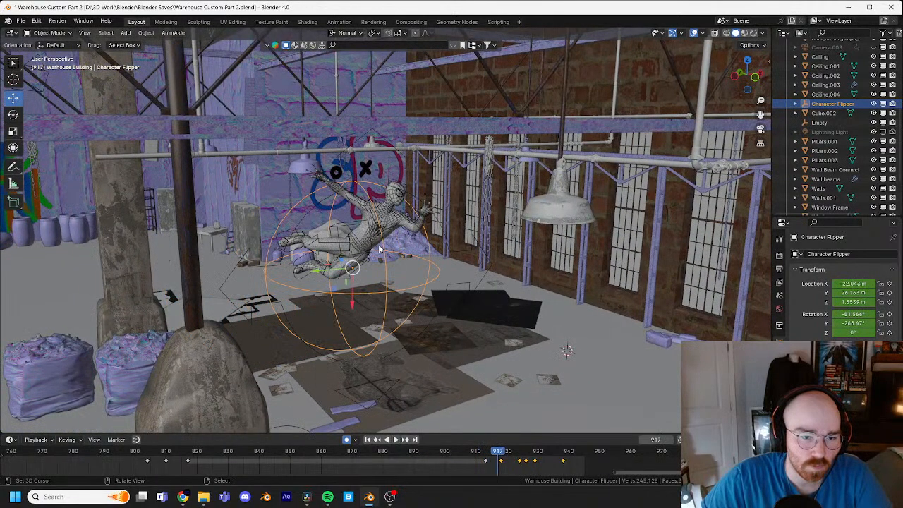
Step: Raise the Character Flipper slightly at frame 918, and move it at frame 921 by about 0.12, -0.10 and -0.13 m on X, Y, Z
key("Right")
key("Left")
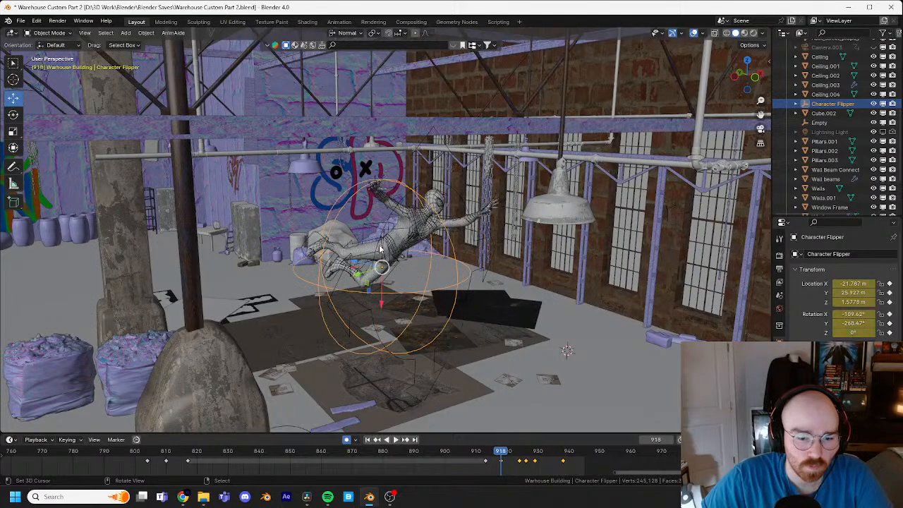
left_click_drag(389, 302, 383, 288)
key("Right")
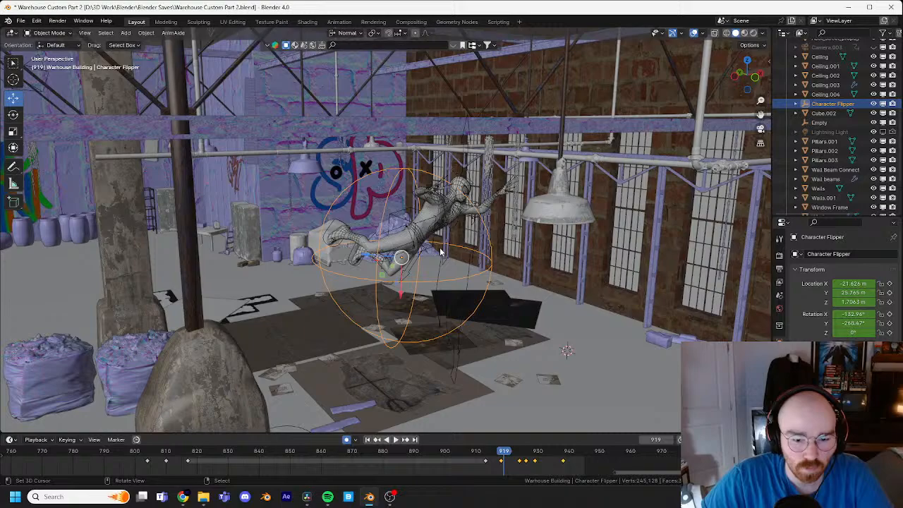
key("Right")
key("Right")
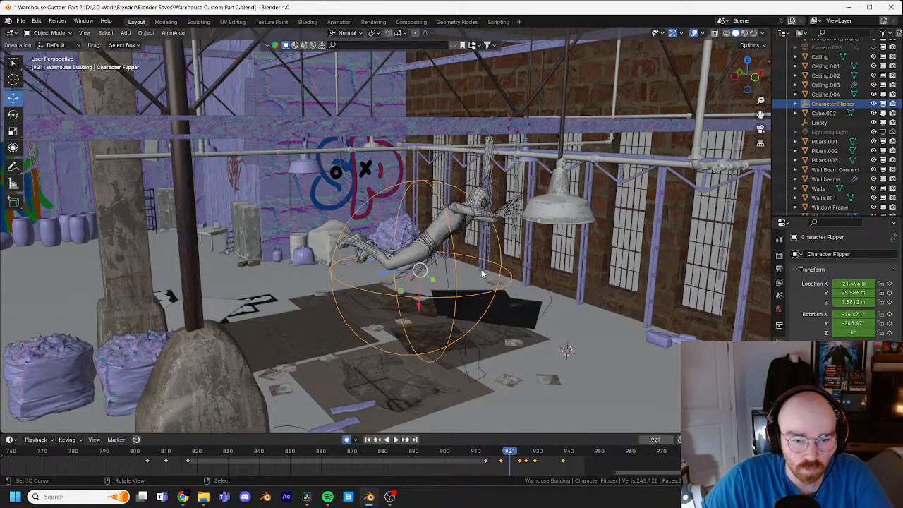
key("g")
left_click(496, 283)
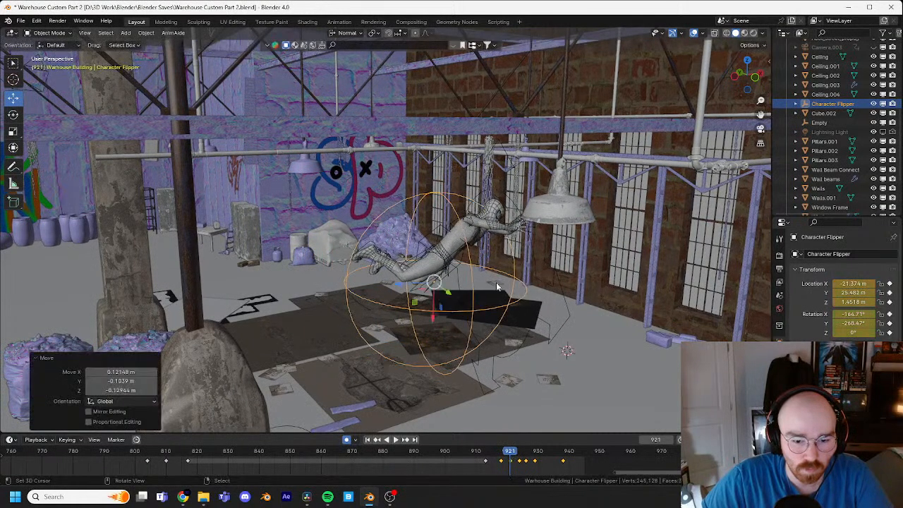
Step: Shift the Character Flipper's frame 918 keyframe to frame 917 and play back the leap from the pole
key("Left")
key("Left")
key("Left")
key("Left")
key("Left")
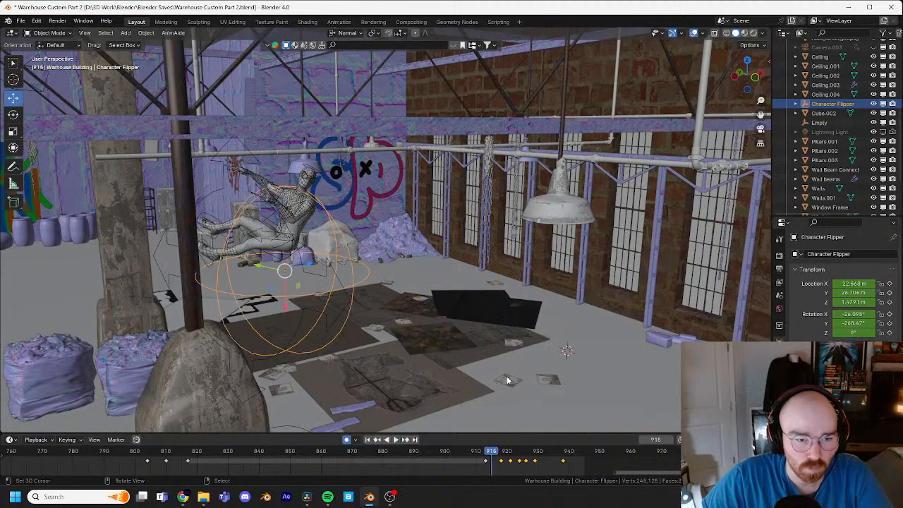
left_click_drag(501, 462, 498, 463)
left_click_drag(495, 453, 484, 453)
key("space")
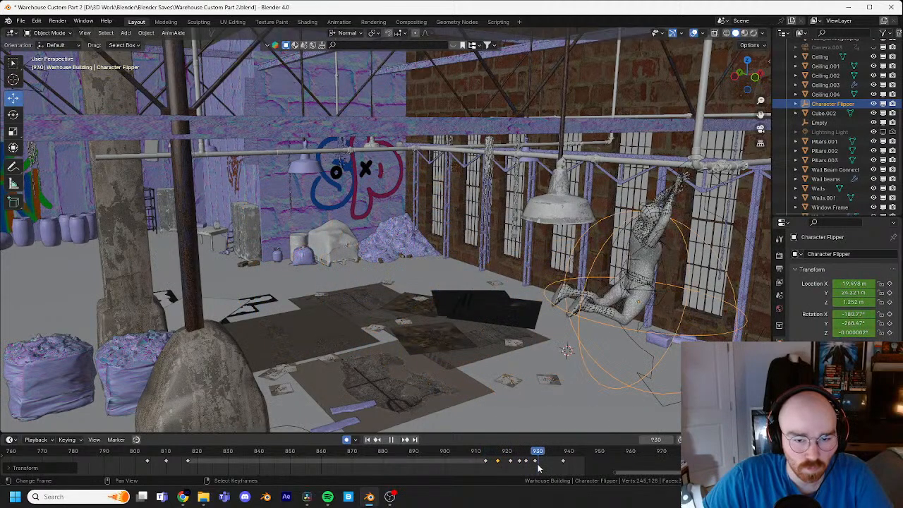
key("space")
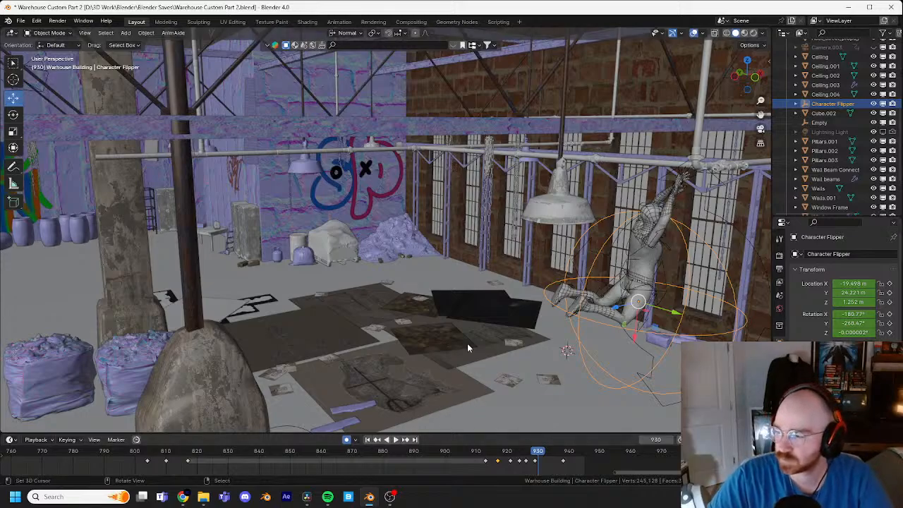
Step: Play back and scrub the leap and lamp swing from a view facing the windows to check the motion
middle_click_drag(542, 325, 477, 336)
middle_click_drag(511, 330, 494, 282)
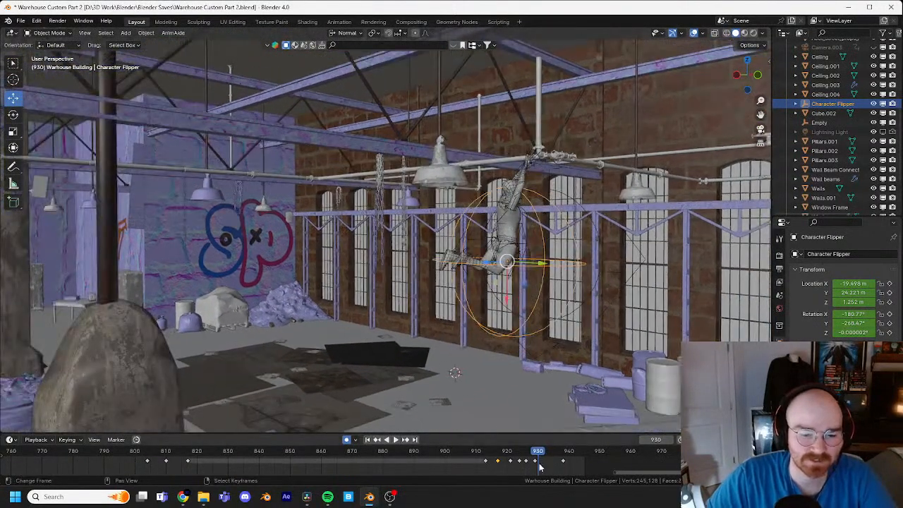
left_click_drag(538, 455, 531, 453)
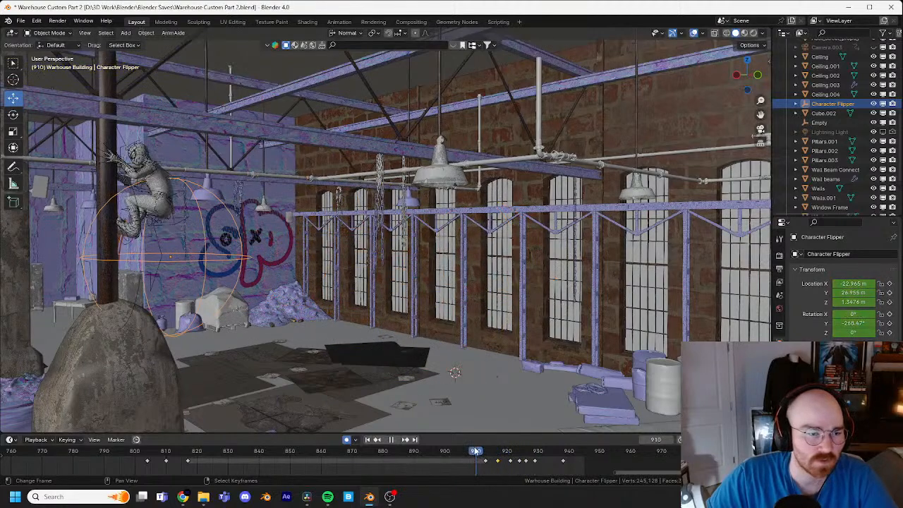
key("space")
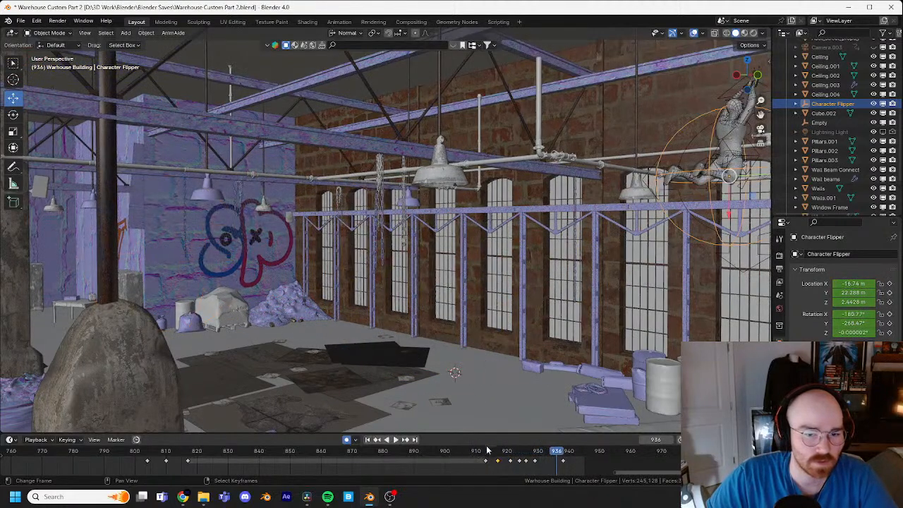
left_click(539, 452)
left_click_drag(539, 455, 478, 447)
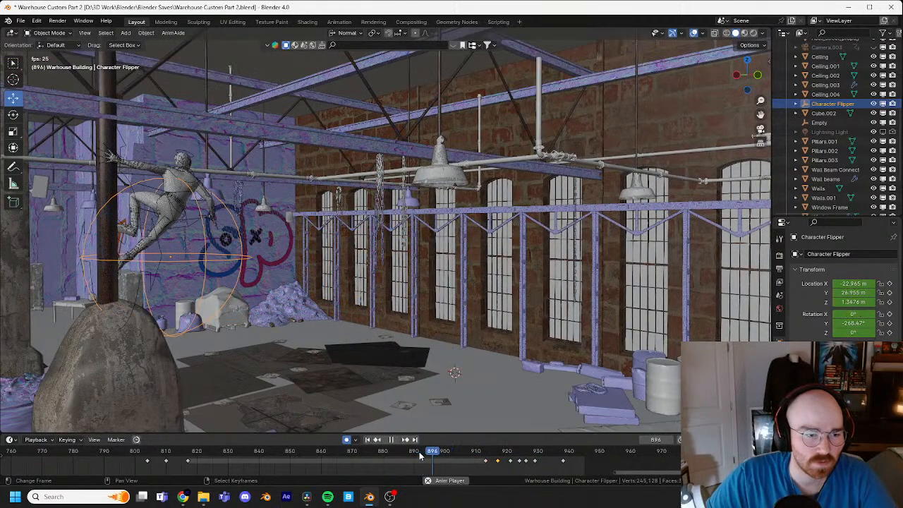
key("space")
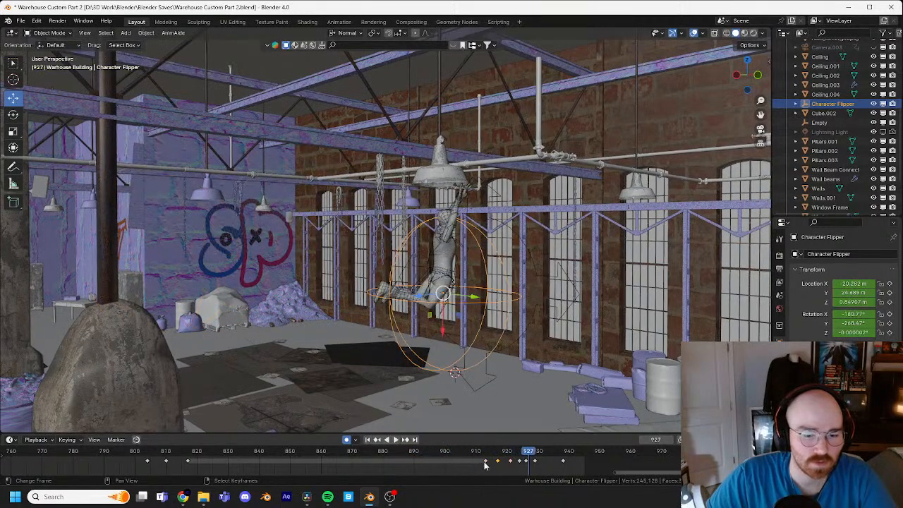
Step: Rotate the Character Flipper at frame 934, finishing with a trackball rotation of 2.86° and -8.02°
middle_click_drag(494, 275, 397, 291)
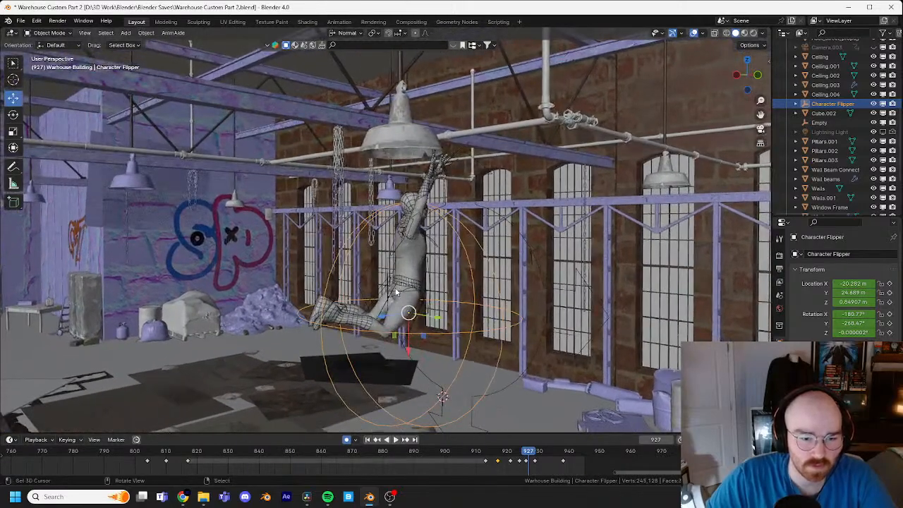
left_click_drag(531, 452, 552, 454)
middle_click_drag(596, 339, 591, 247)
middle_click_drag(654, 189, 603, 183)
key("r")
left_click(613, 170)
key("r")
key("r")
left_click(714, 178)
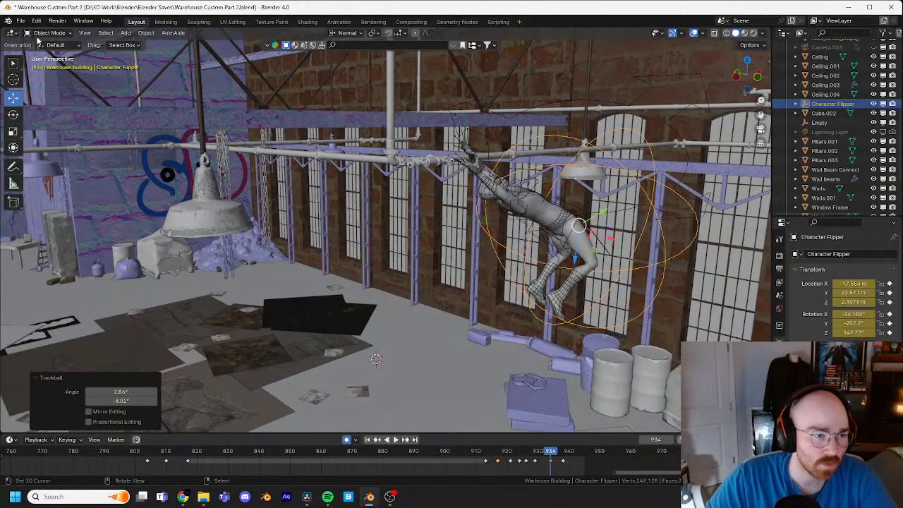
Step: Select the rig in Pose Mode and rotate the torso control at frame 934, first freely and by about 21° from a side view
left_click(457, 141)
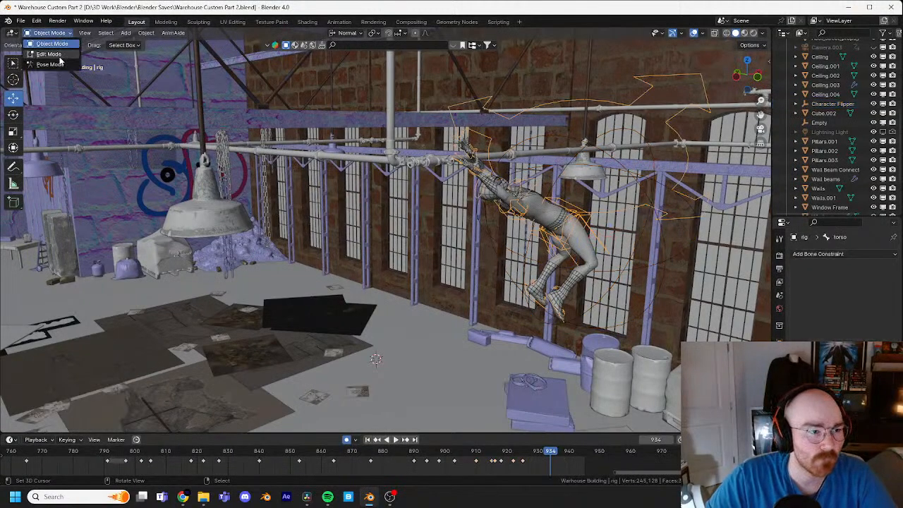
left_click(55, 64)
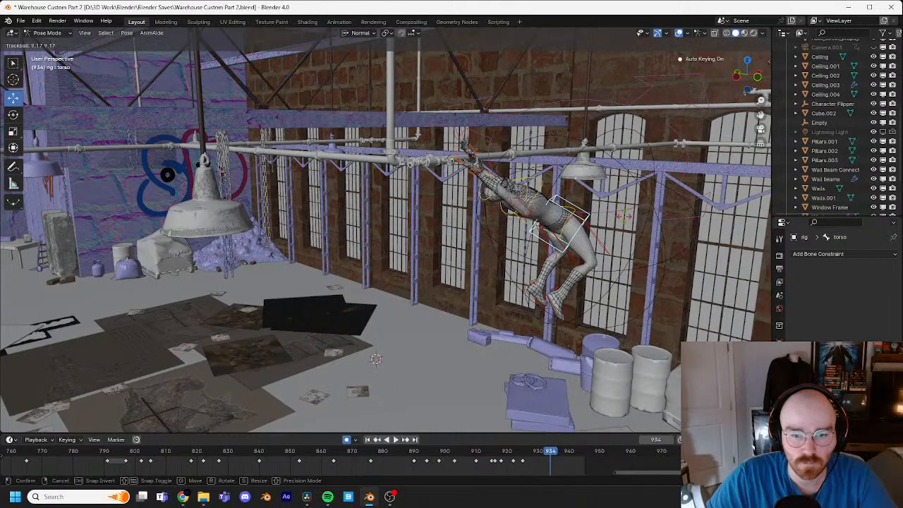
left_click(648, 212)
middle_click_drag(648, 211, 595, 196)
key("r")
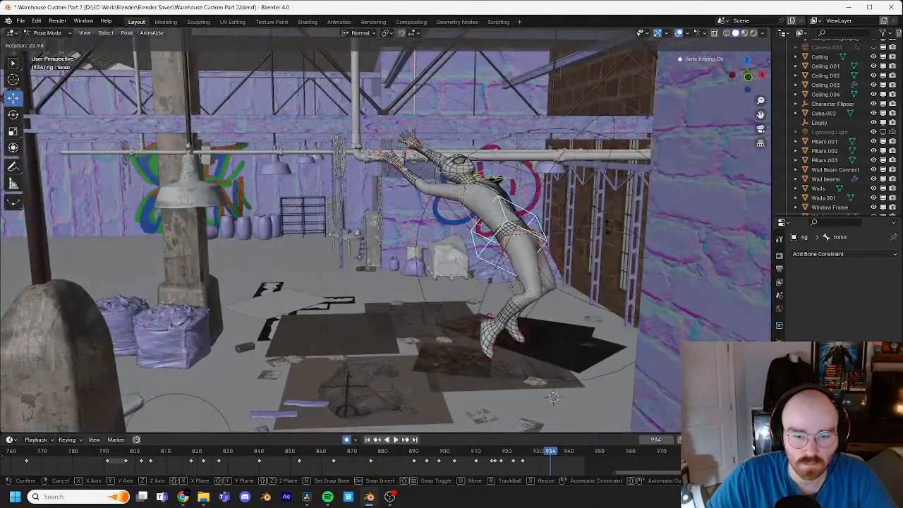
left_click(532, 185)
Step: Rotate the head control at frame 934 by about 23.2° in the side view
left_click(456, 155)
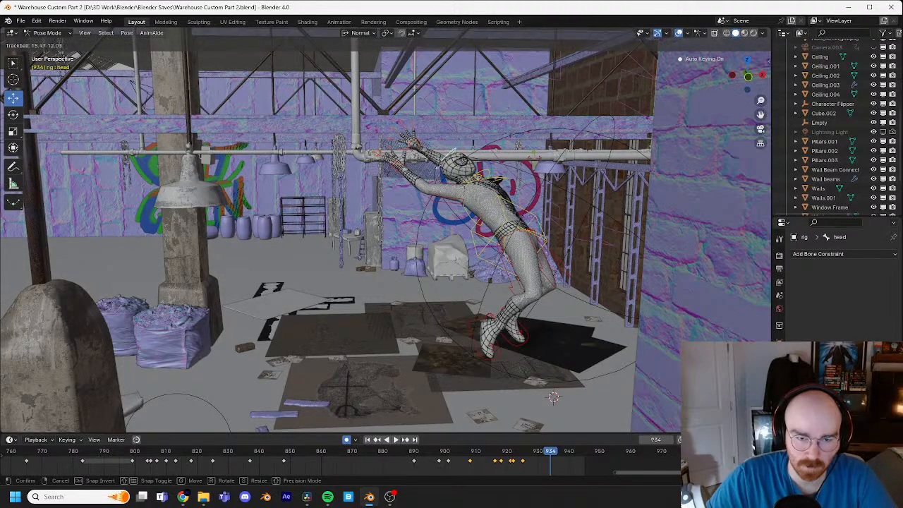
key("r")
left_click(538, 181)
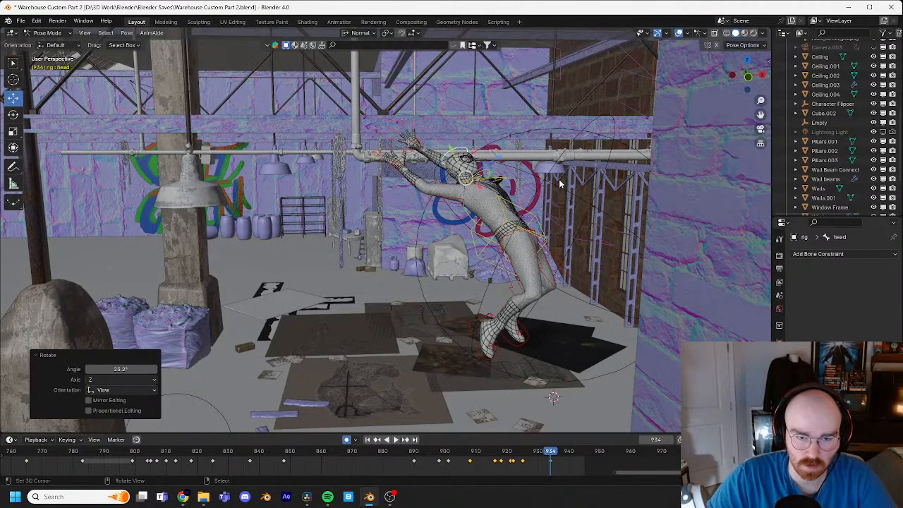
Step: Rotate the chest control at frame 934 by about 17.5° from a raised view
middle_click_drag(538, 181, 600, 224)
left_click(632, 183)
key("r")
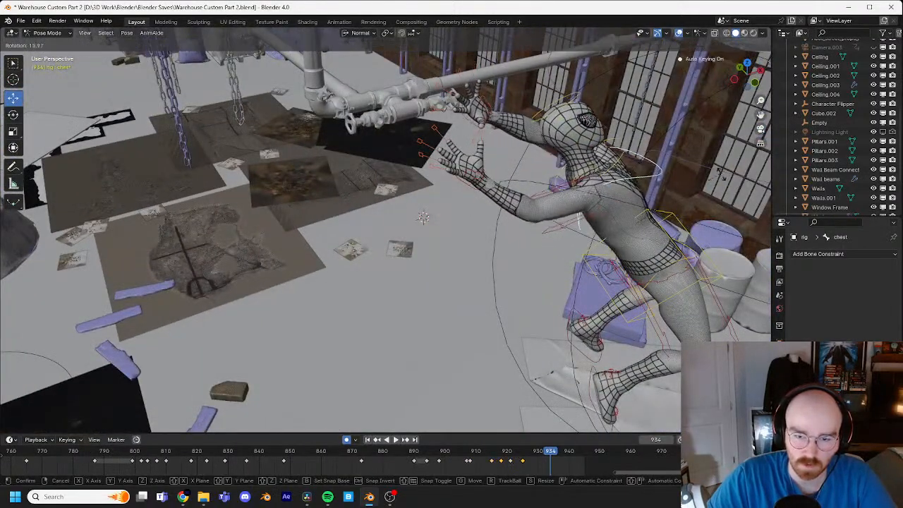
left_click(506, 167)
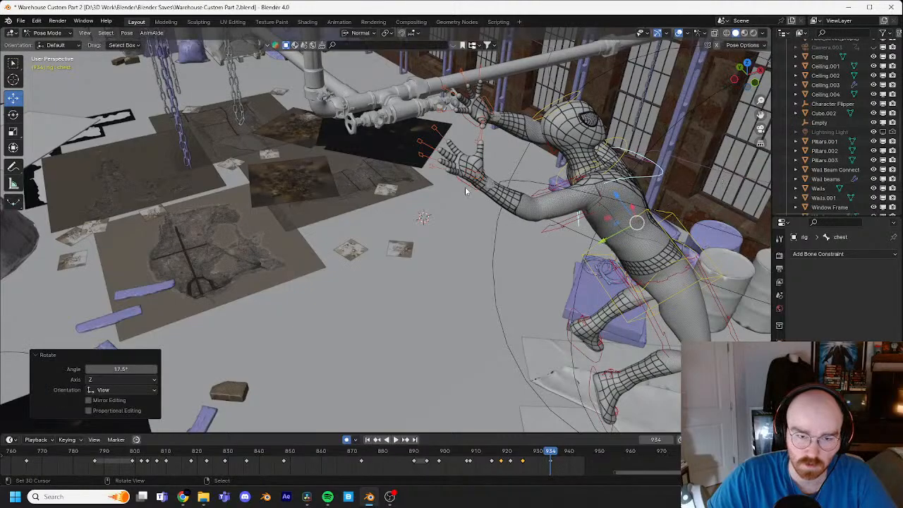
Step: Reposition the hand control nearest the viewer at frame 934, adjusting its placement from two view angles
left_click(466, 189)
key("g")
left_click(502, 197)
middle_click_drag(502, 198, 608, 134)
key("g")
left_click(635, 134)
Step: Reposition the left hand control at frame 934 from several view angles, including a raise of about 0.21 m and a final small move
left_click(425, 90)
key("g")
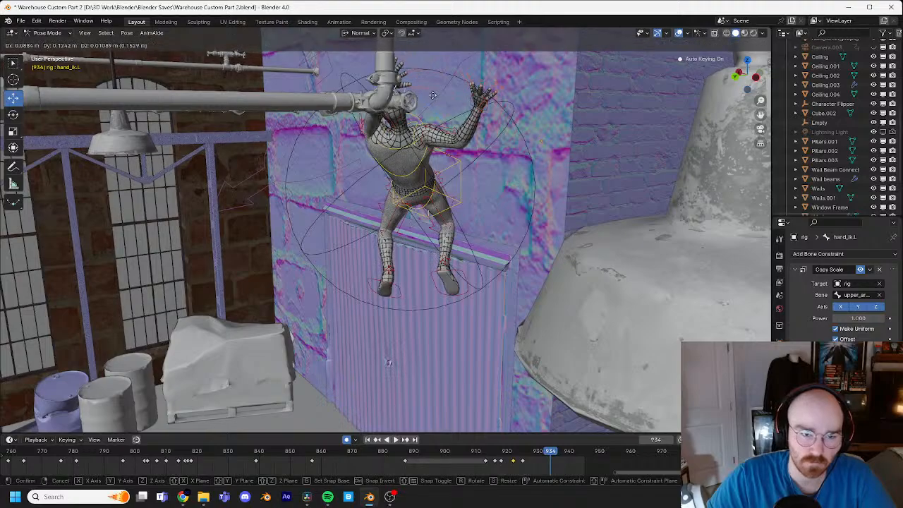
left_click(404, 115)
middle_click_drag(404, 115, 439, 116)
key("g")
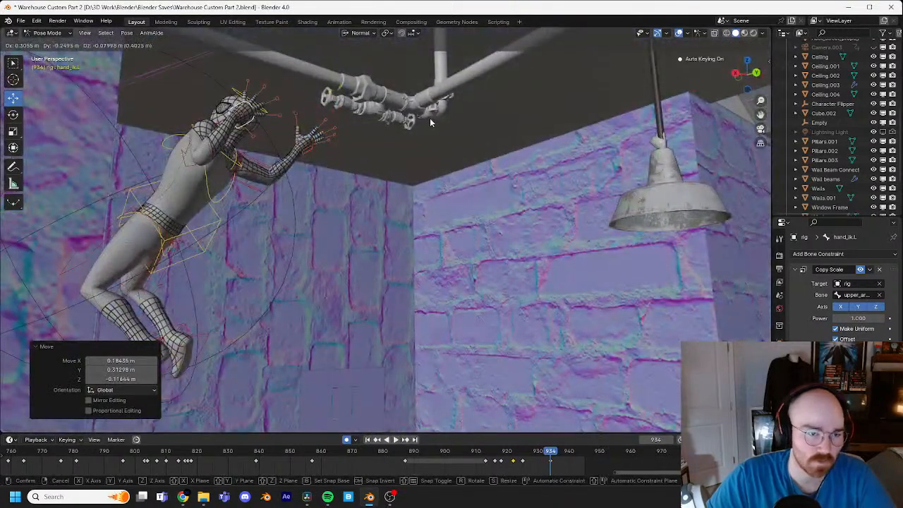
left_click(449, 130)
key("g")
left_click(453, 109)
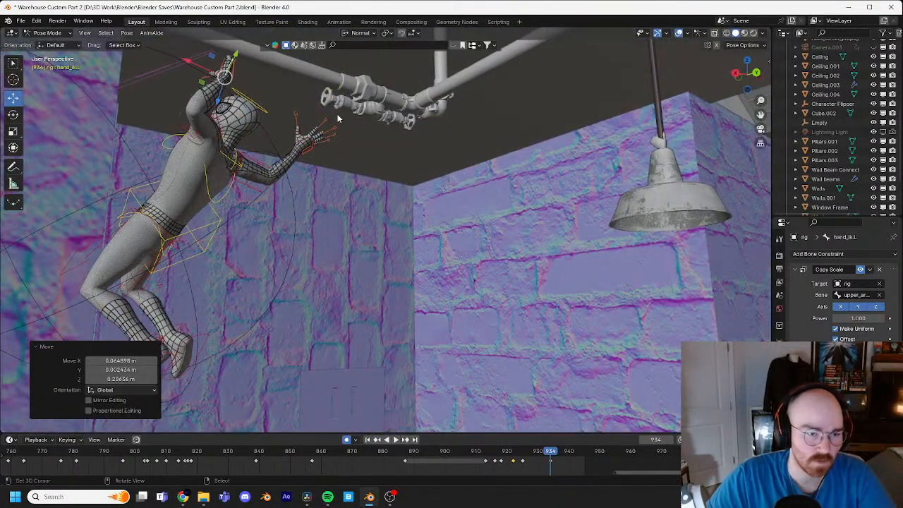
middle_click_drag(453, 109, 478, 162)
key("g")
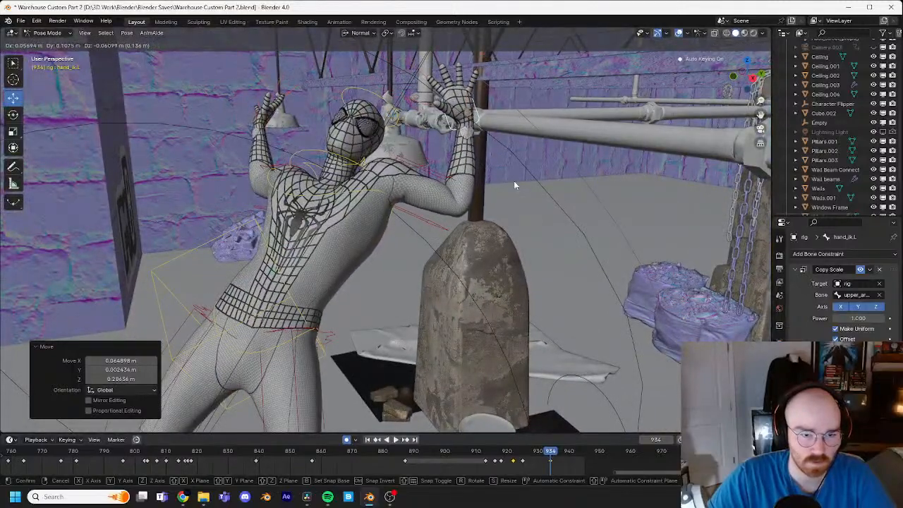
left_click(513, 180)
Step: Select the left shoulder control and adjust its rotation at frame 934
left_click(370, 169)
key("g")
left_click(422, 166)
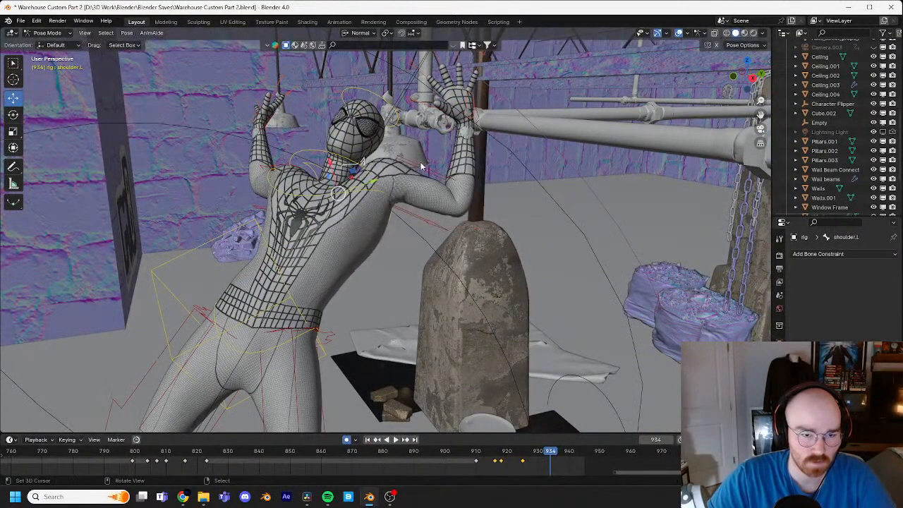
key("r")
left_click(446, 228)
Step: Select the head control at frame 934 from a raised front view for further posing
middle_click_drag(446, 227, 481, 237)
left_click(479, 220)
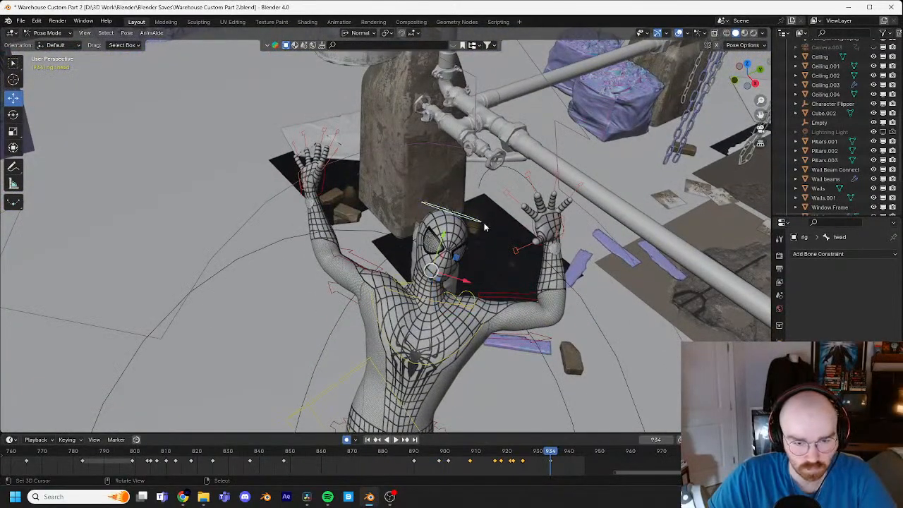
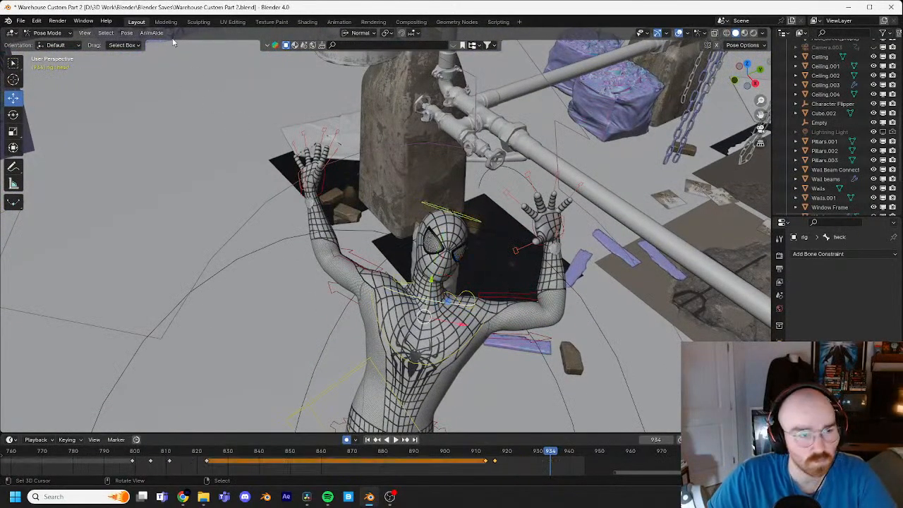
Step: Insert a keyframe for the neck control at frame 928
key("Left")
key("Left")
key("Left")
key("Left")
key("Left")
key("Left")
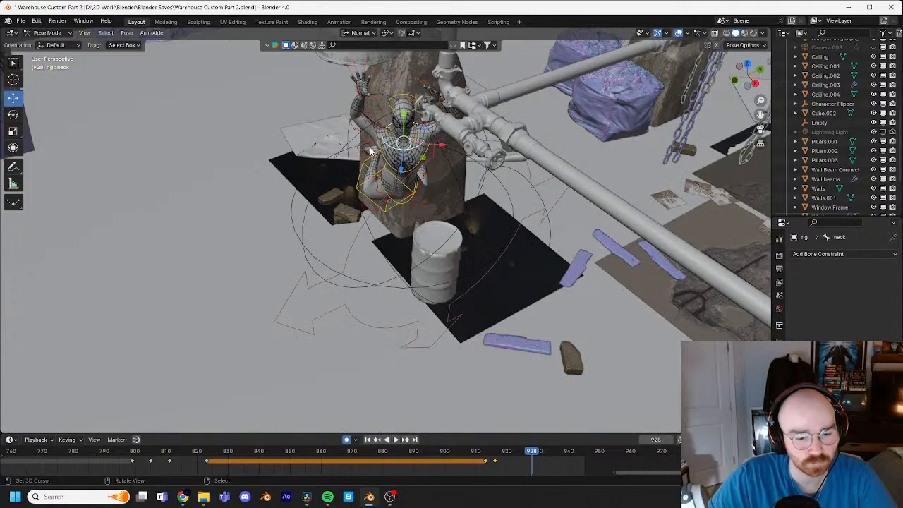
key("i")
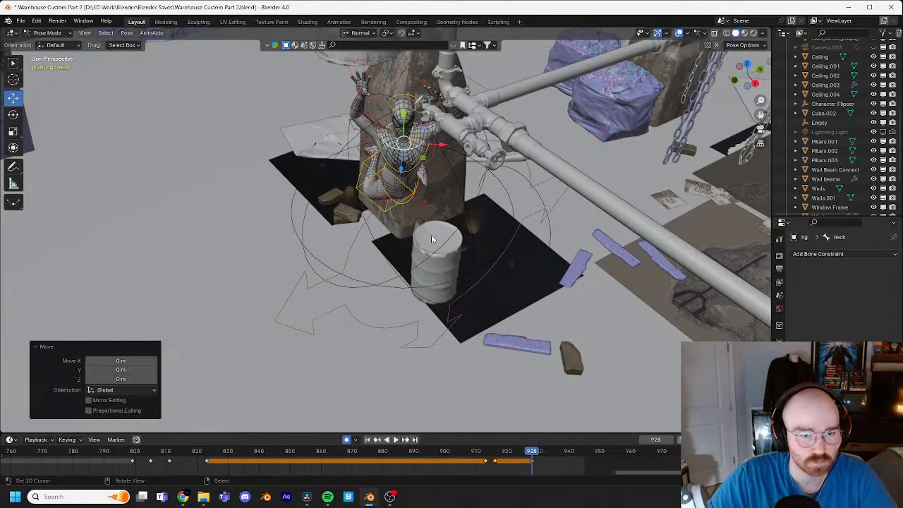
Step: Clear the neck control's transform at frame 934
key("Right")
key("Right")
key("Right")
key("Right")
key("Right")
key("Right")
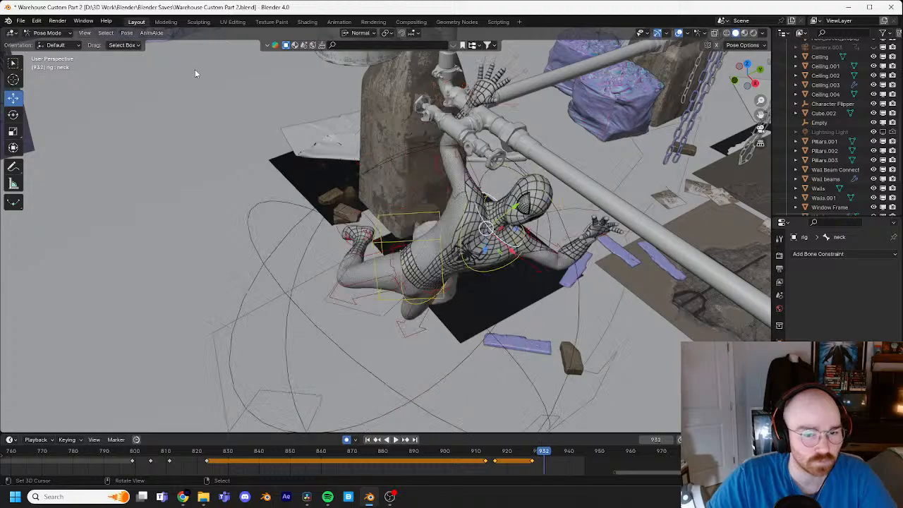
left_click(126, 32)
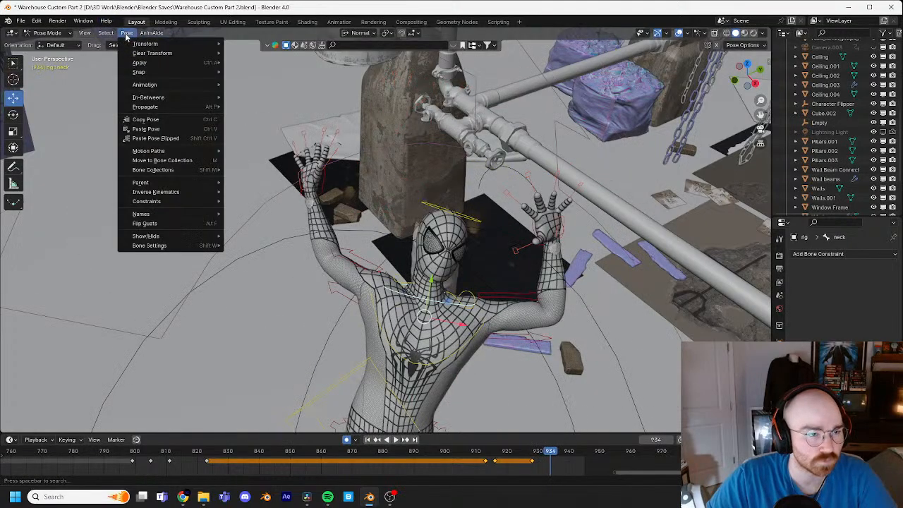
mouse_move(140, 53)
left_click(273, 58)
Step: Try clearing the chest control's transform at frame 934
middle_click_drag(424, 212, 468, 236)
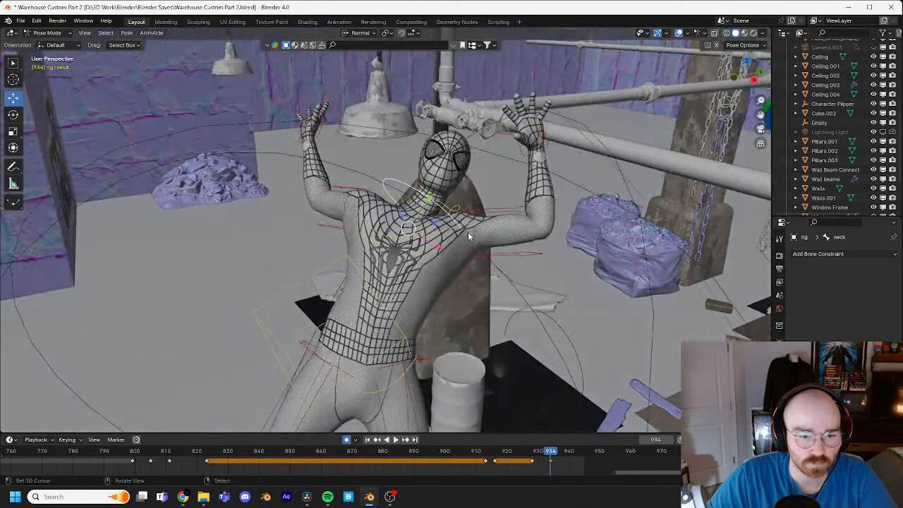
left_click(126, 33)
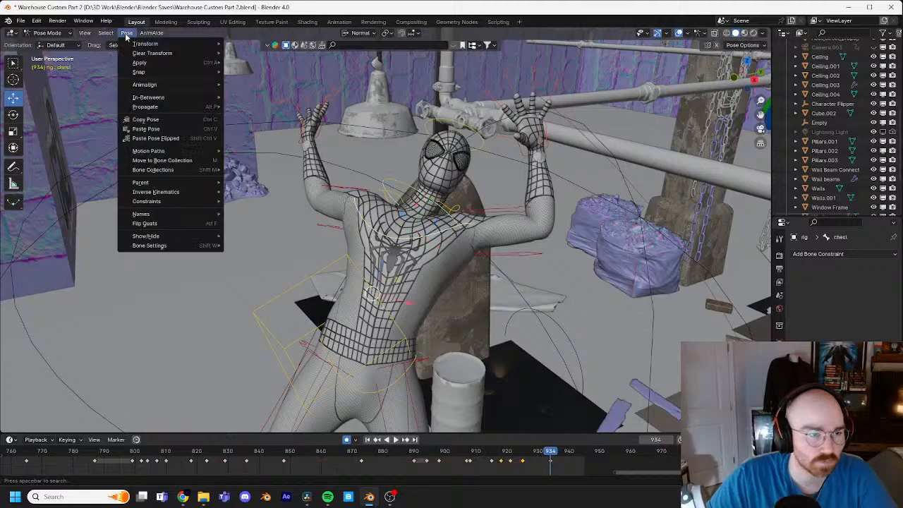
mouse_move(142, 55)
left_click(285, 57)
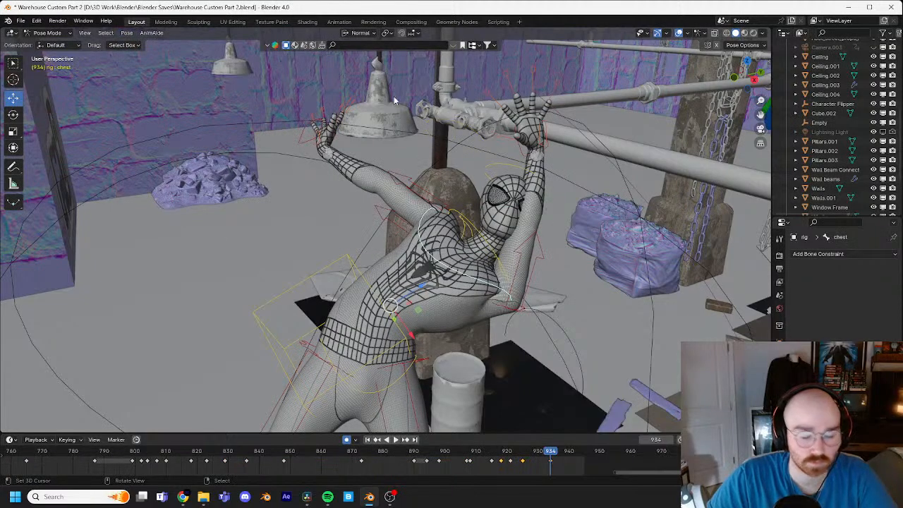
key("alt+r")
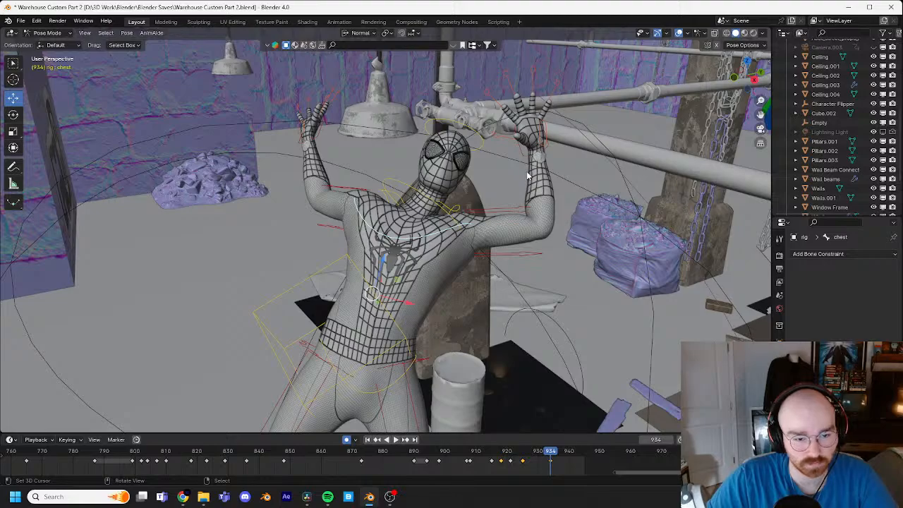
Step: Rotate the chest control by about 17.6° and the torso control by about -6.3° at frame 934
key("r")
key("r")
left_click(543, 226)
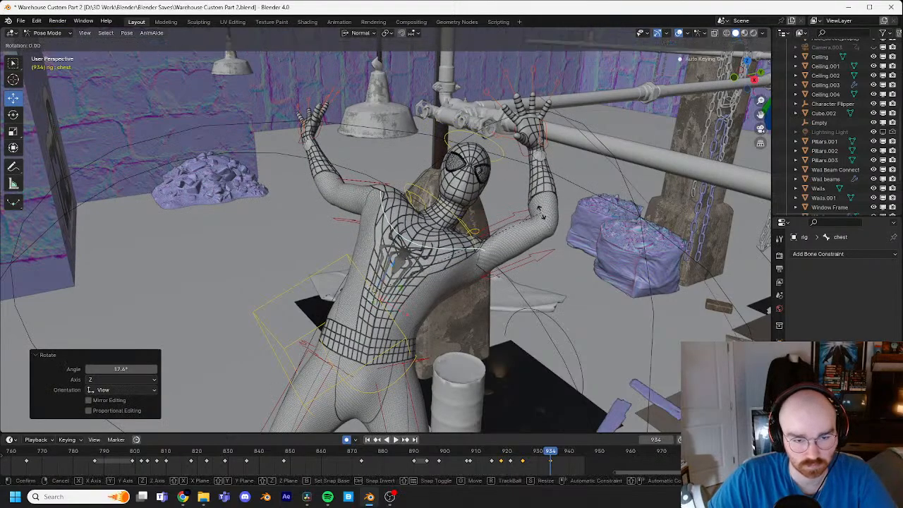
middle_click_drag(543, 233, 423, 169)
right_click(152, 189)
Step: Rotate the upper-body control just below the neck and the head control at frame 934
key("r")
left_click(289, 190)
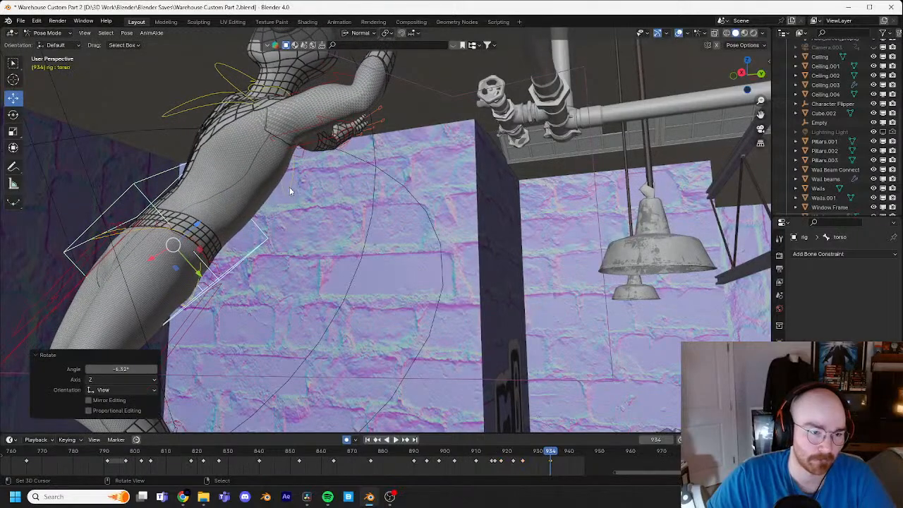
right_click(231, 106)
key("r")
left_click(307, 79)
middle_click_drag(307, 79, 360, 123)
right_click(380, 99)
middle_click_drag(393, 93, 477, 98)
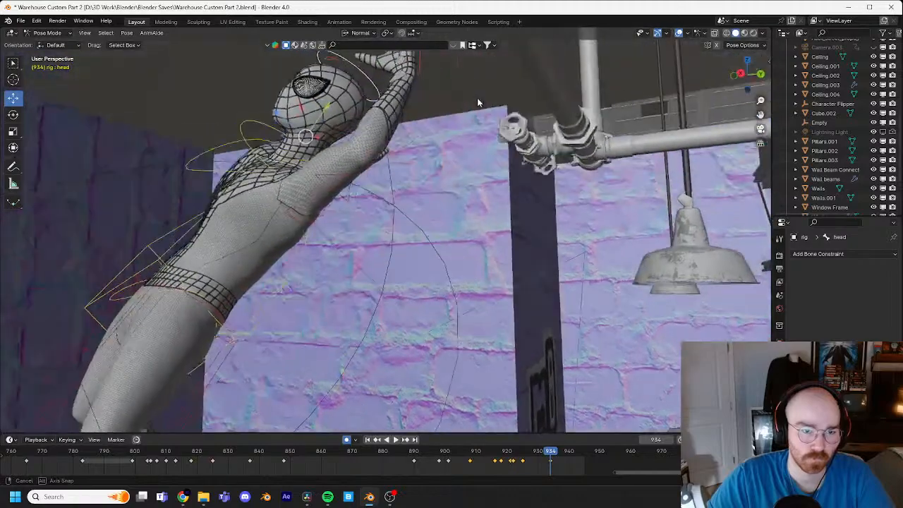
key("r")
left_click(425, 82)
Step: Move and rotate the right foot control slightly at frame 934
middle_click_drag(425, 82, 512, 314)
right_click(513, 314)
key("g")
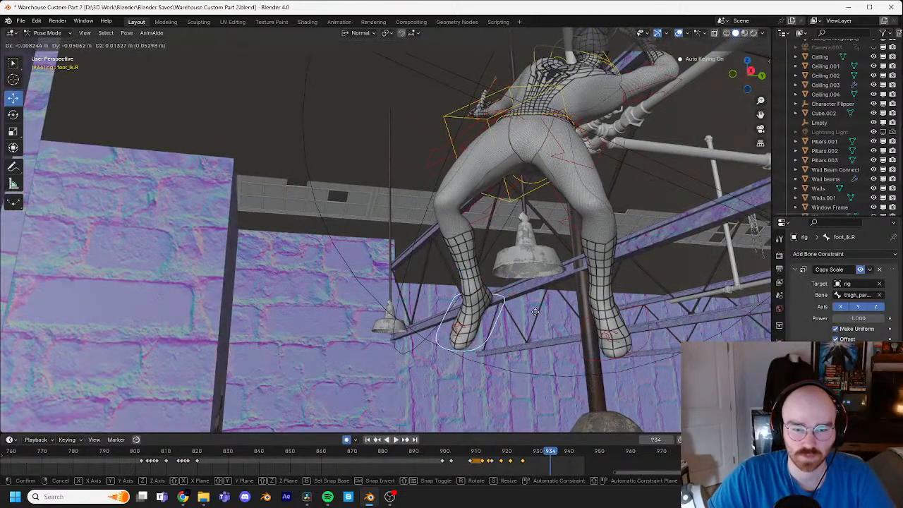
key("r")
left_click(538, 311)
Step: Reposition the right hand control at frame 934 in several moves, checking it from different view angles
middle_click_drag(538, 311, 539, 367)
left_click(429, 226)
key("g")
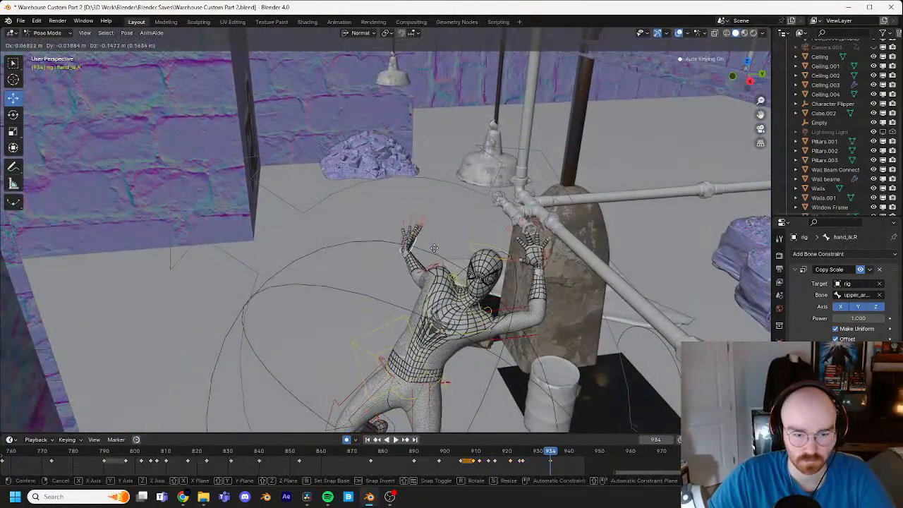
left_click(445, 248)
middle_click_drag(448, 249, 436, 206)
key("g")
left_click(433, 161)
middle_click_drag(433, 160, 346, 216)
key("g")
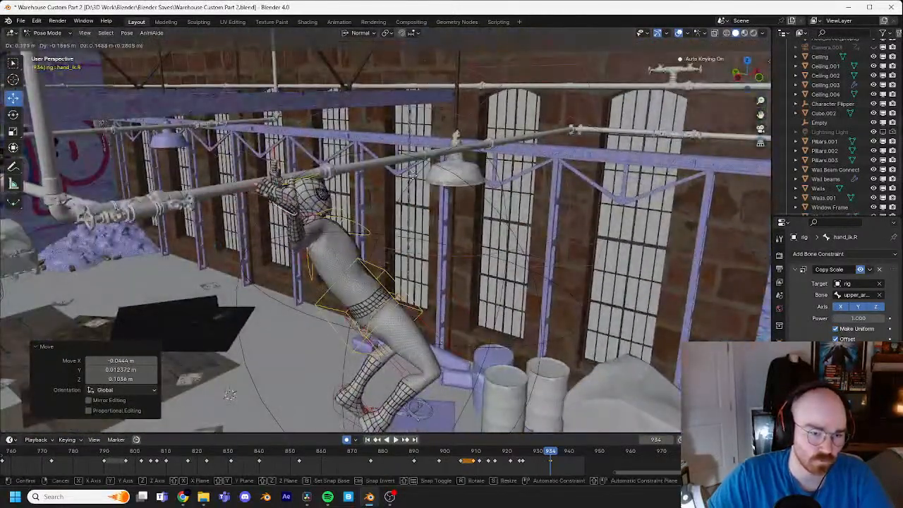
left_click(427, 173)
Step: Rotate the right hand control at frame 934 and shift it about 0.04 m in X, 0.07 m in Y and -0.02 m in Z
key("r")
key("r")
left_click(481, 155)
key("r")
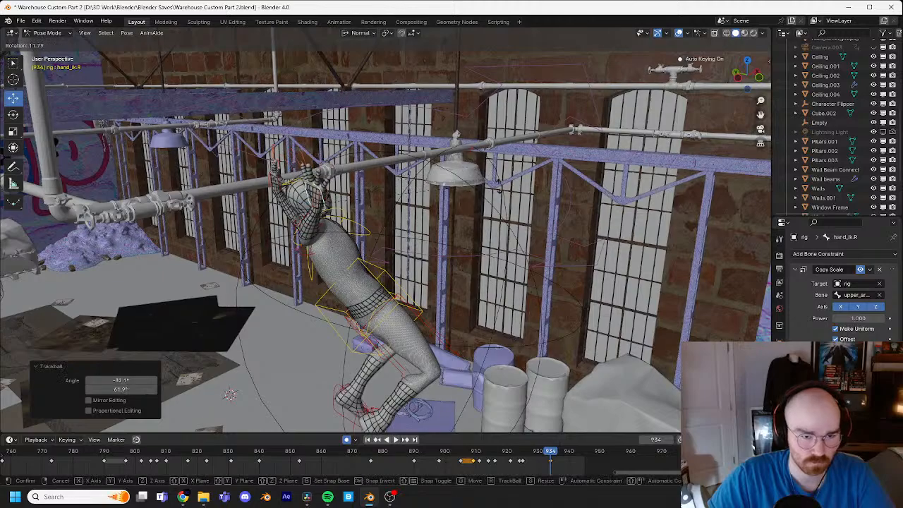
left_click(511, 249)
left_click(519, 248)
middle_click_drag(519, 248, 577, 223)
key("g")
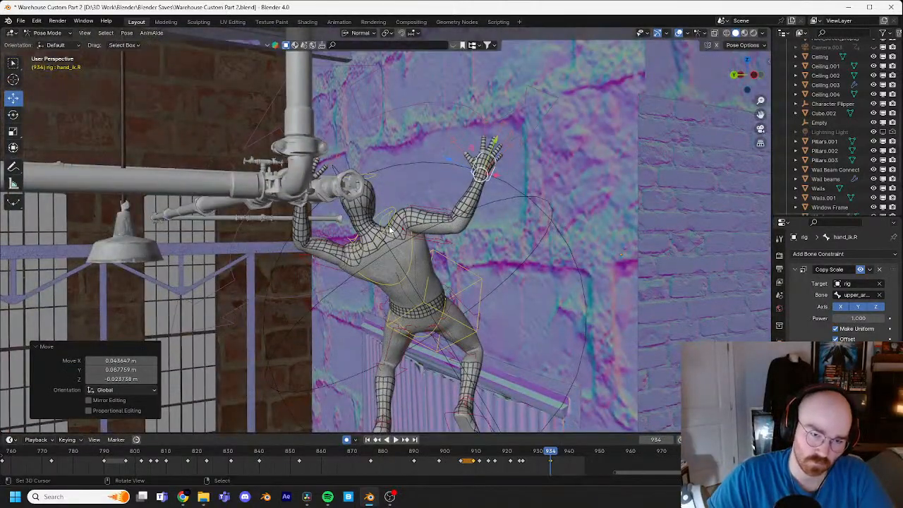
Step: Rotate the chest control by about 18° at frame 934 from the rear view
left_click(390, 228)
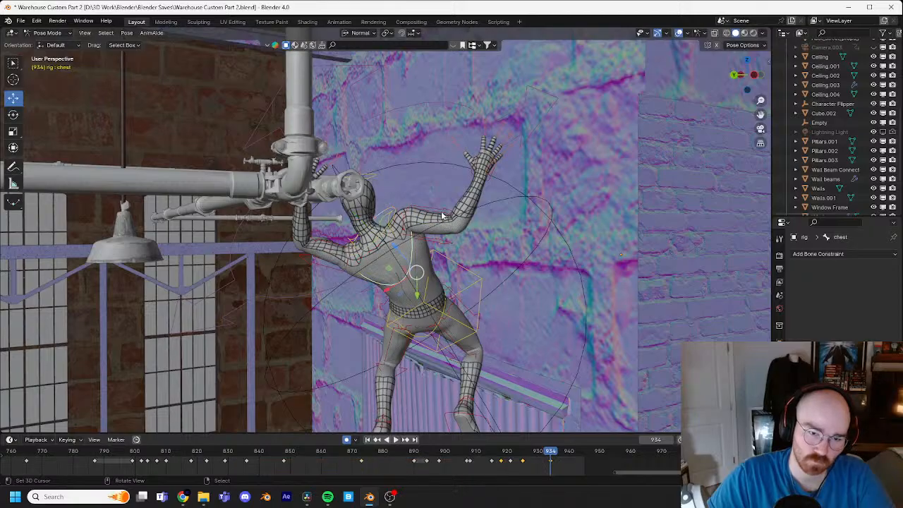
key("r")
left_click(431, 226)
middle_click_drag(431, 226, 477, 275)
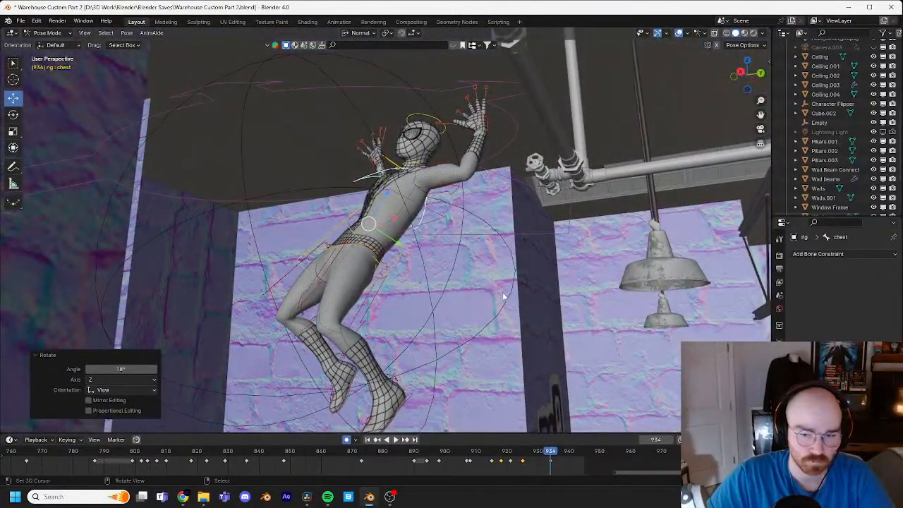
Step: Go to frame 929 and rotate the torso and head controls there
middle_click_drag(557, 305, 521, 455)
mouse_move(549, 457)
left_mouse_down()
mouse_move(515, 460)
mouse_move(537, 459)
left_mouse_up()
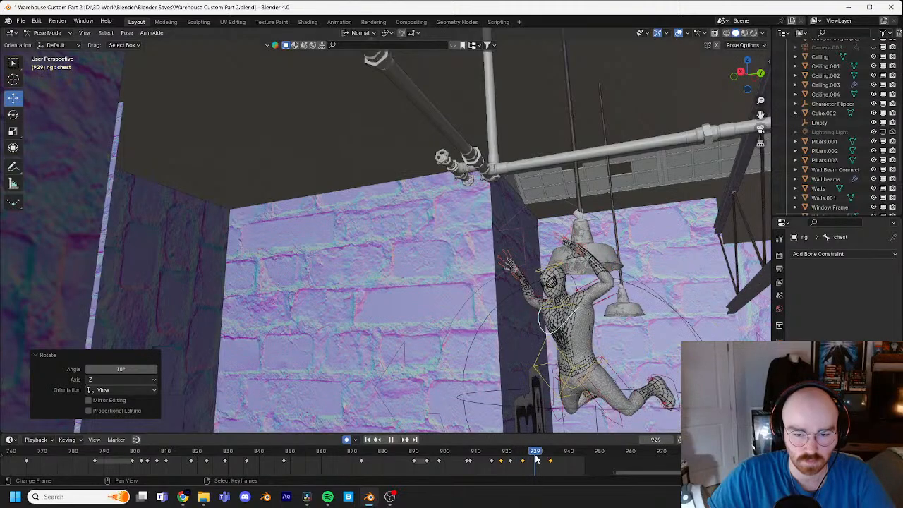
middle_click_drag(563, 346, 647, 266)
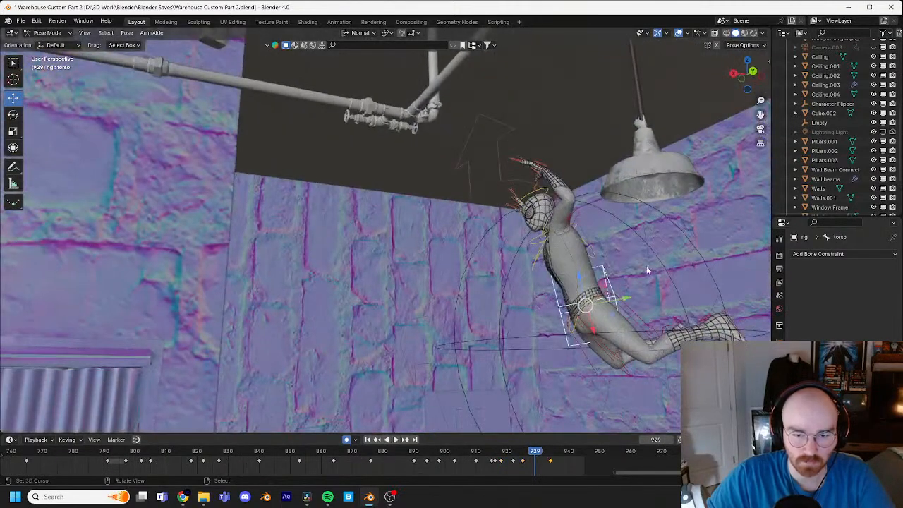
key("r")
left_click(628, 211)
left_click(630, 197)
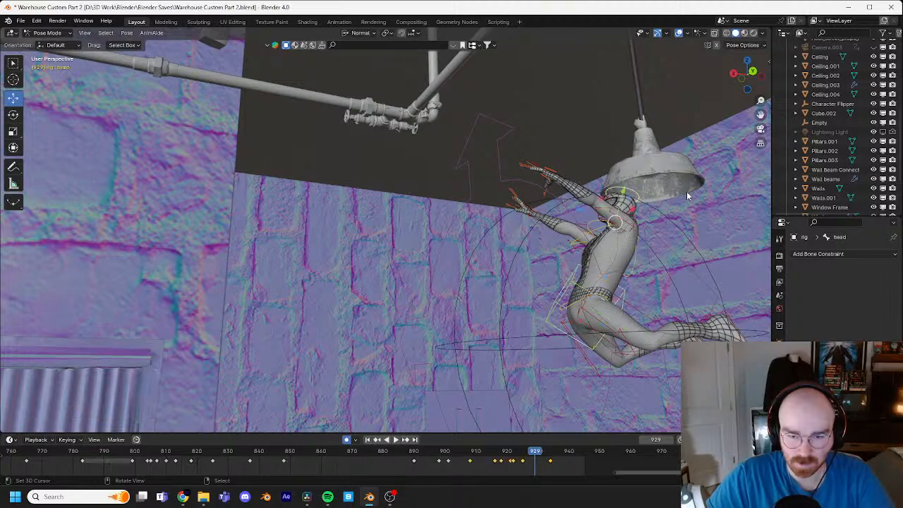
key("r")
left_click(559, 163)
Step: Move the left hand control about -0.96 m in X and 0.35 m in Y to the lamp at frame 929, and rotate it
left_click(540, 165)
key("g")
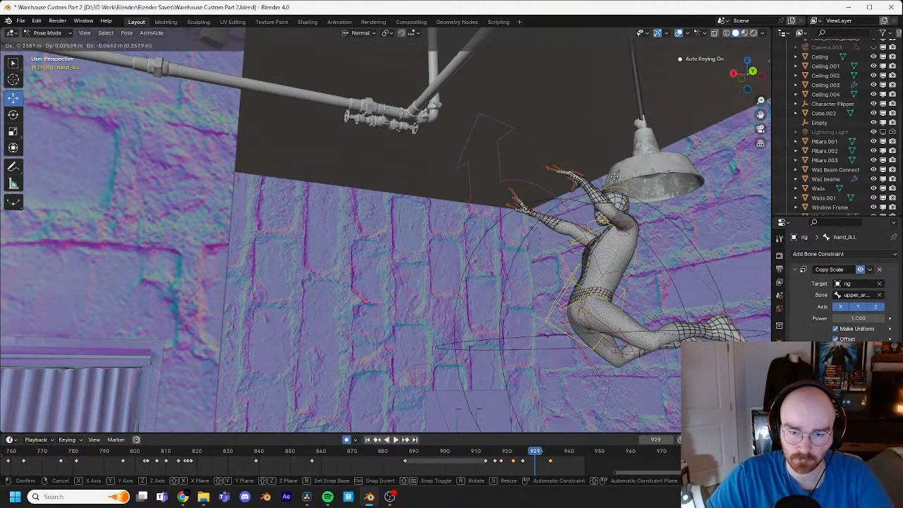
left_click(710, 177)
key("r")
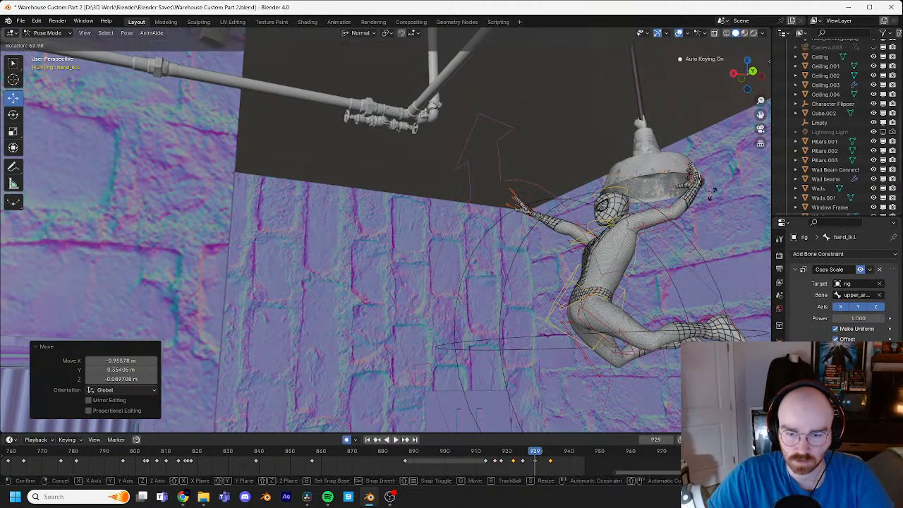
left_click(710, 202)
Step: Rotate the right hand control at frame 929 and move it about -0.85 m in X and 0.35 m in Y towards the lamp
right_click(525, 218)
key("r")
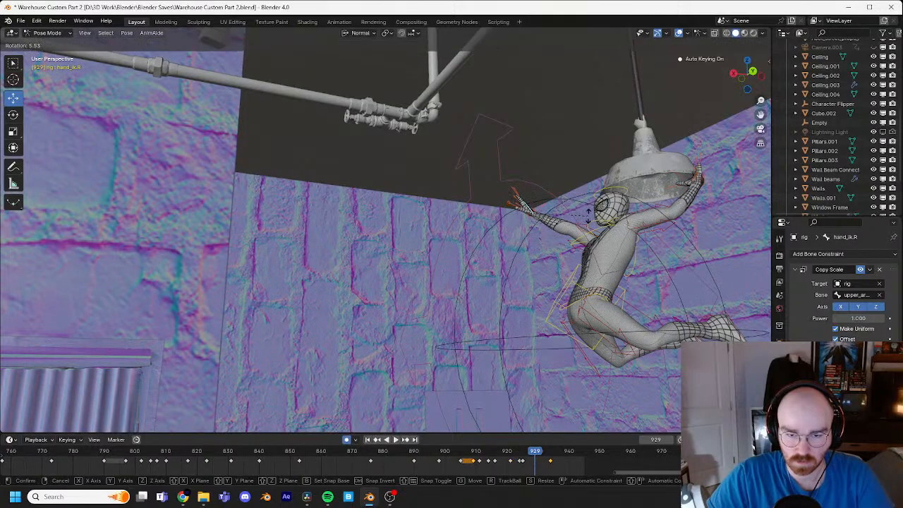
left_click(595, 218)
key("g")
left_click(706, 213)
middle_click_drag(707, 213, 507, 227)
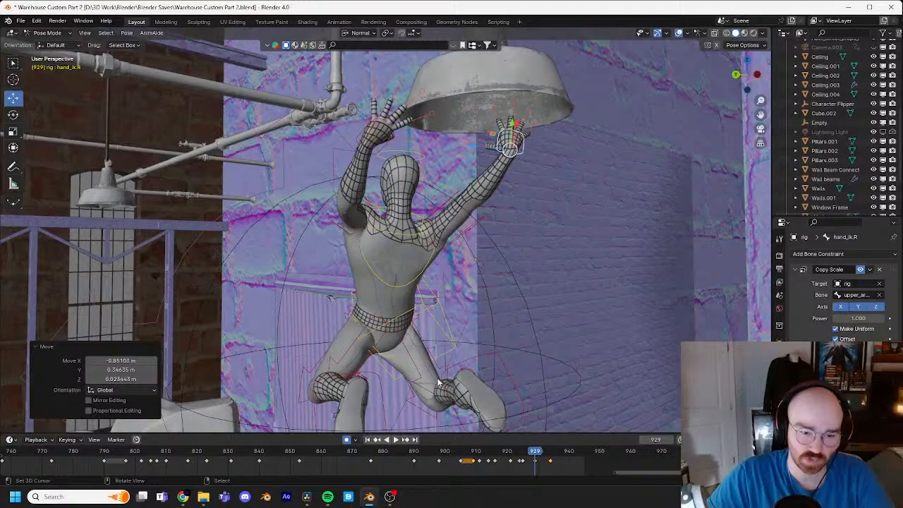
Step: Tilt the torso control freely at frame 929 from behind the character
right_click(425, 307)
key("r")
key("r")
left_click(402, 368)
Step: Rotate the left foot control freely at frame 929 and lower it by about 0.14 m
right_click(383, 372)
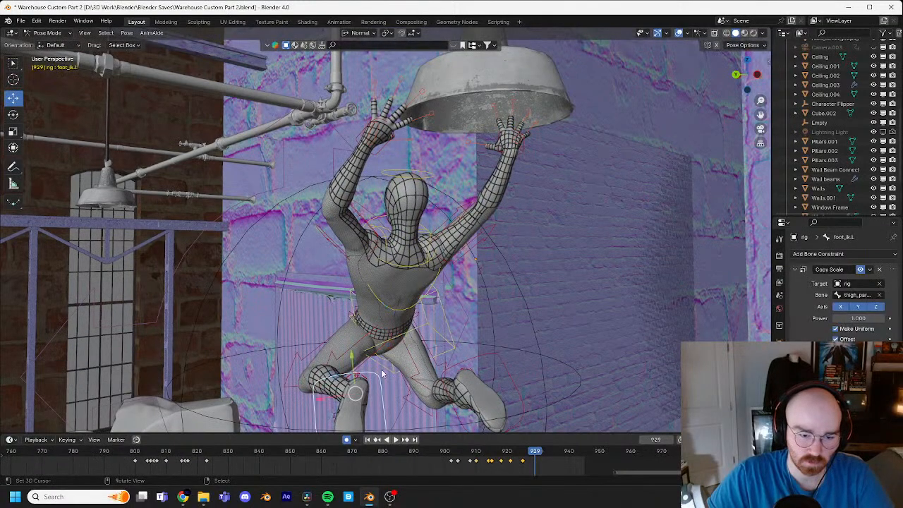
key("r")
key("r")
left_click(383, 397)
key("g")
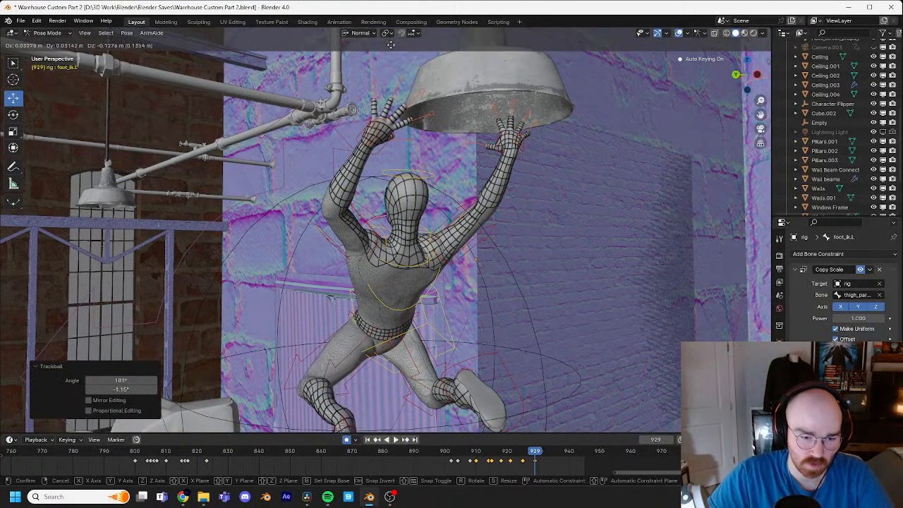
left_click(393, 413)
Step: Extend the left leg downward from the side view at frame 929 by moving the foot control and refining its rotation
middle_click_drag(438, 304, 501, 180, "shift")
middle_click_drag(501, 181, 546, 195)
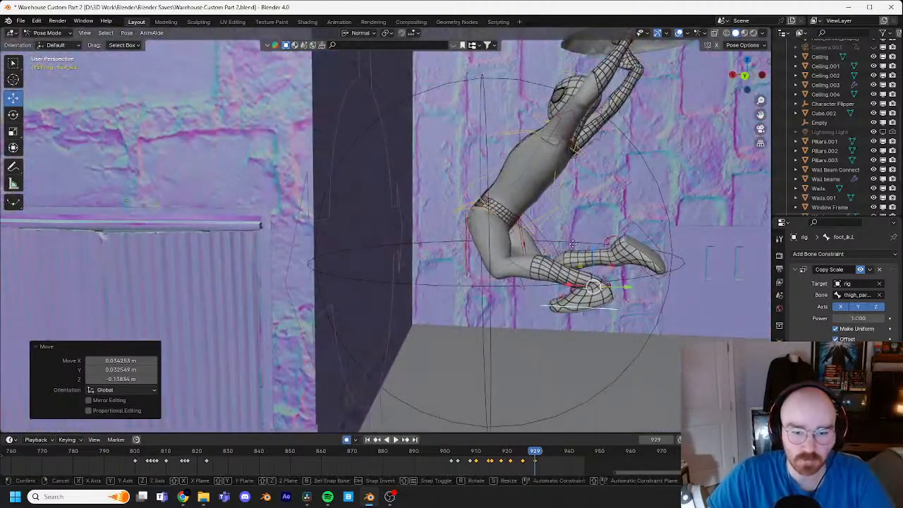
left_click(470, 318)
key("r")
left_click(549, 291)
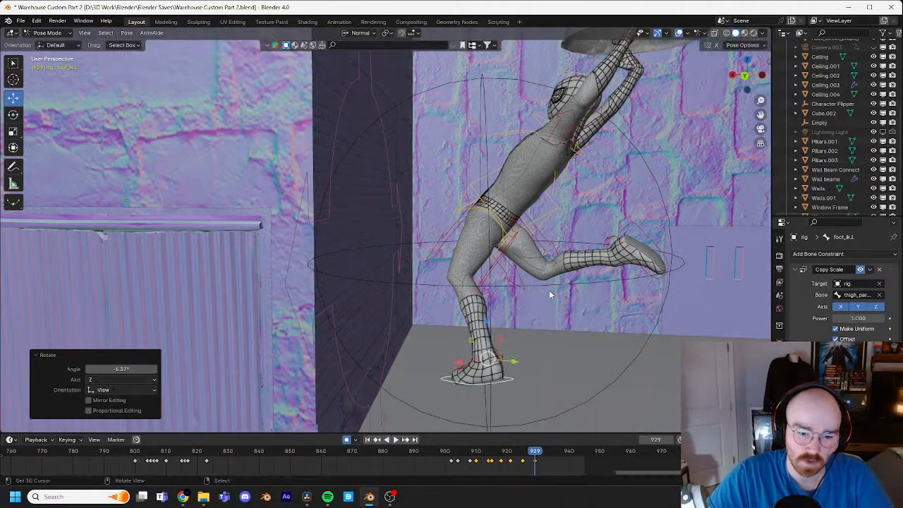
key("r")
key("r")
left_click(554, 270)
key("r")
left_click(557, 264)
Step: Rotate and lower the right foot control at frame 929 in two passes of about 0.36 m and 0.17 m
left_click(624, 233)
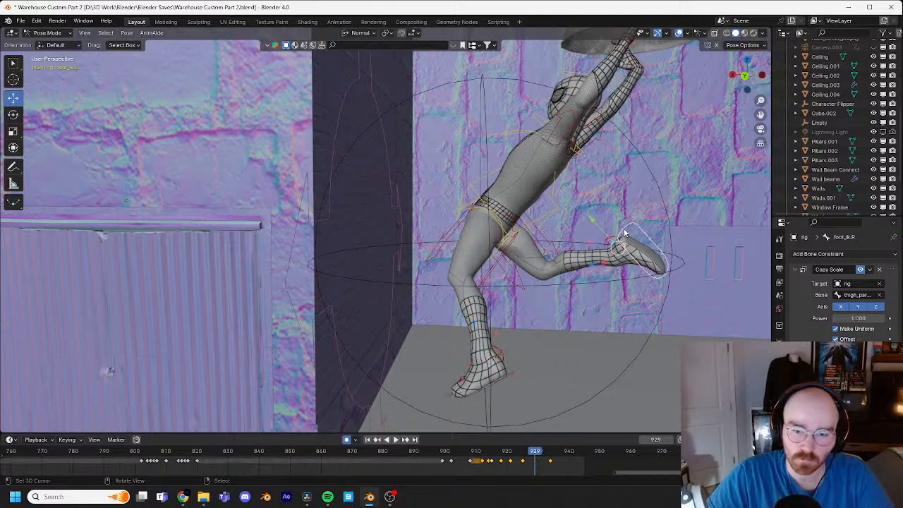
key("r")
key("r")
left_click(651, 222)
key("g")
left_click(643, 271)
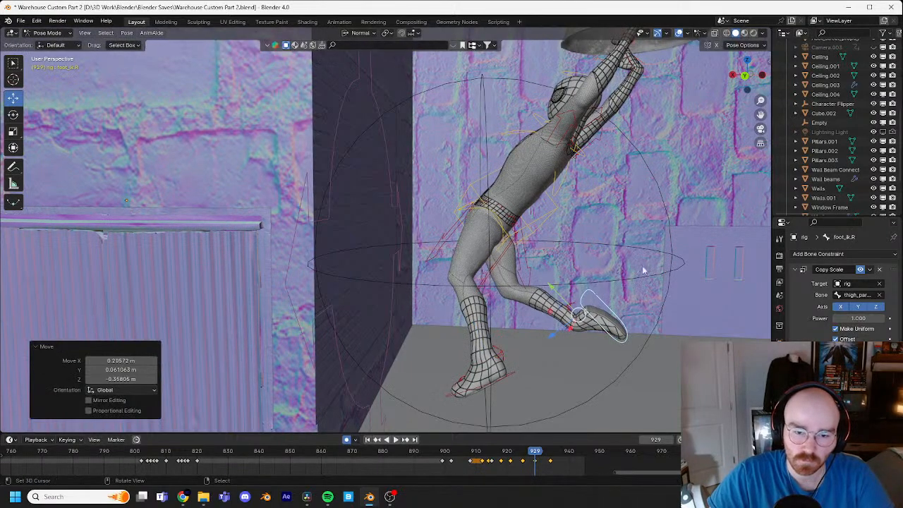
key("r")
left_click(659, 351)
key("g")
left_click(655, 384)
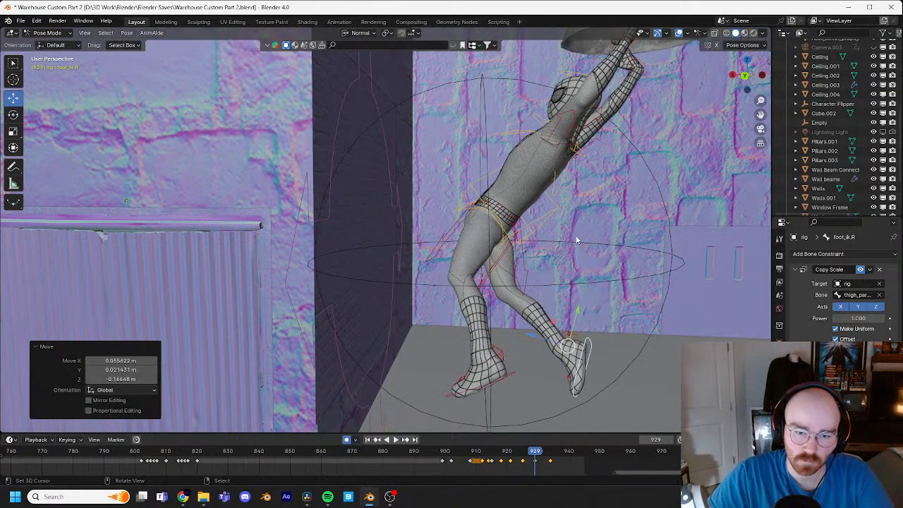
Step: Rotate the torso control by about -2° at frame 929
left_click(559, 207)
key("r")
left_click(588, 191)
Step: Shift the left hand control to the lamp's rim at frame 929, about -0.06 m in X, -0.07 m in Y and 0.06 m in Z
middle_click_drag(587, 186, 272, 228)
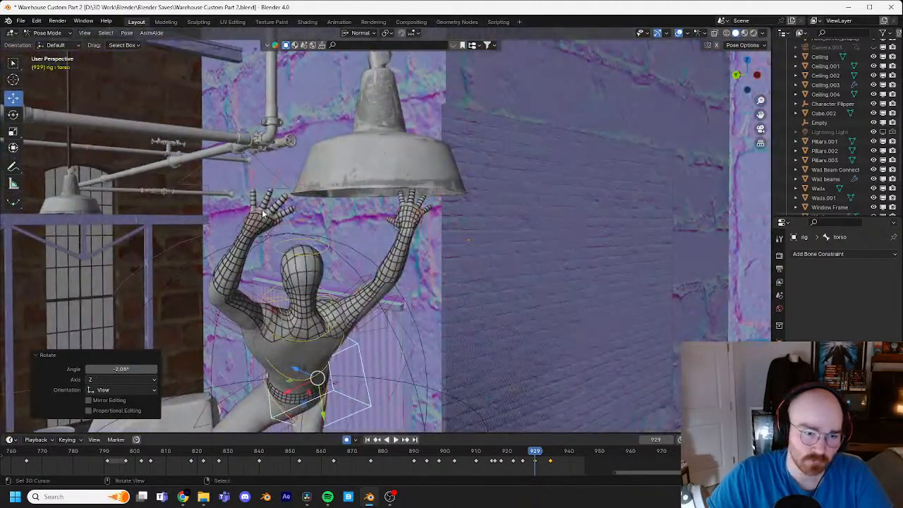
left_click(262, 213)
key("g")
left_click(361, 195)
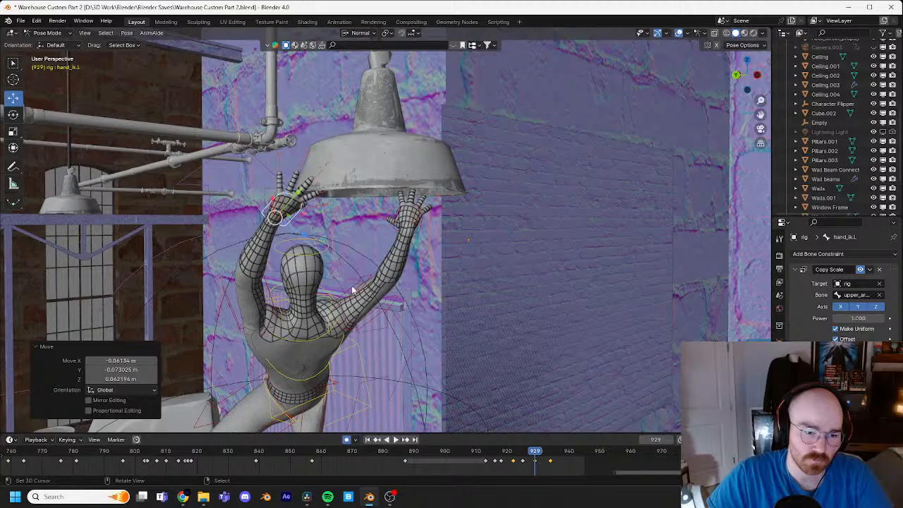
Step: Rotate the right hand control about -6°, refine it with a trackball rotation and reposition it at the lamp's rim at frame 929
left_click(425, 216)
left_click(427, 224)
key("r")
left_click(442, 219)
key("r")
key("r")
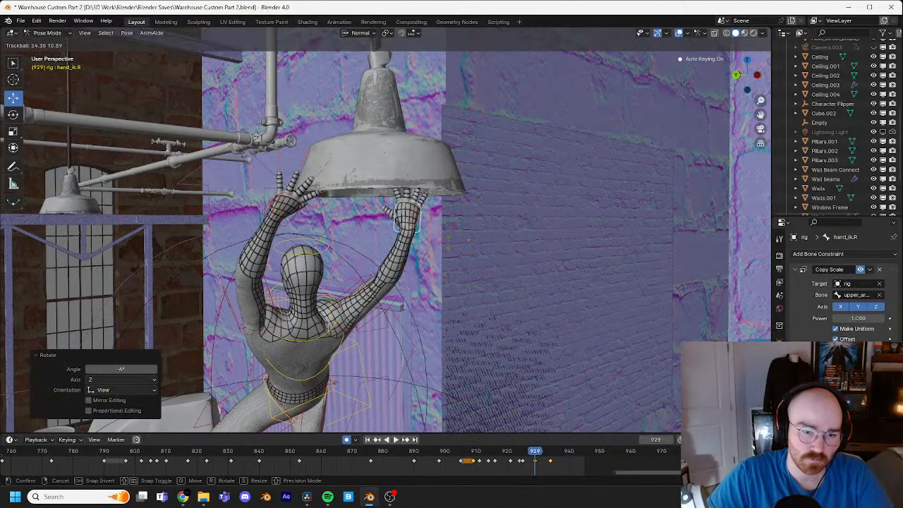
left_click(446, 262)
key("g")
left_click(420, 256)
middle_click_drag(421, 255, 524, 261)
key("g")
left_click(542, 269)
Step: Shift the torso control at frame 929 by about -0.12 m in X and 0.05 m in Y
middle_click_drag(475, 372, 443, 316, "shift")
left_click(443, 315)
key("g")
left_click(487, 323)
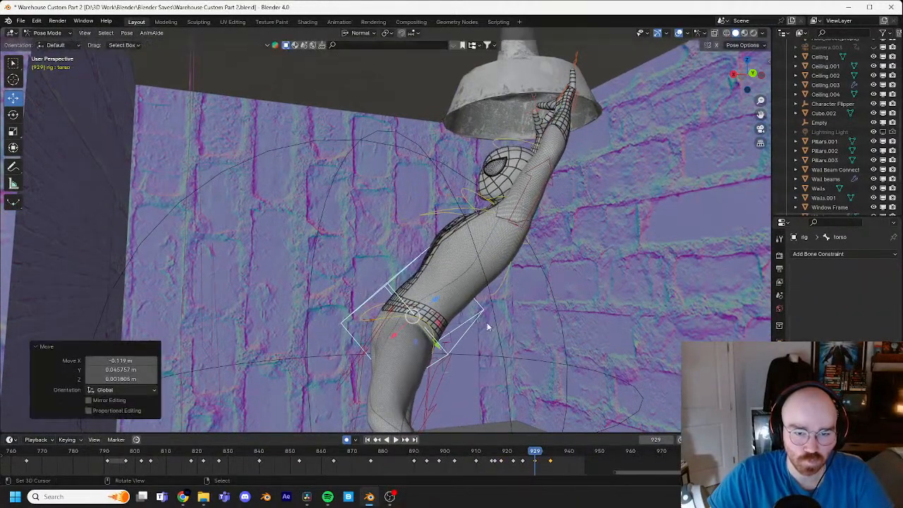
Step: Play the animation from frame 923 to check how the body swings off the lamp
scroll(488, 318, "up", 2)
key("Left")
key("Left")
key("Left")
key("Left")
key("Left")
key("Left")
middle_click_drag(499, 274, 447, 261, "shift")
scroll(447, 261, "down", 3)
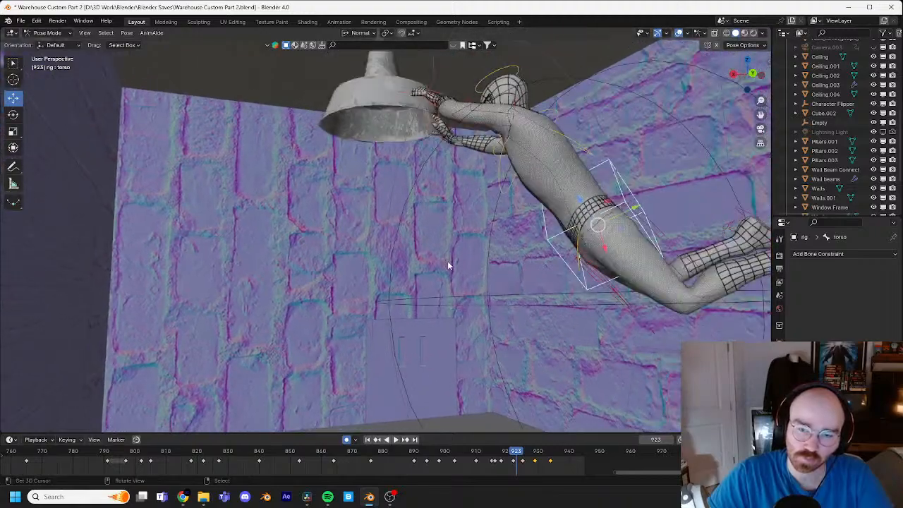
key("space")
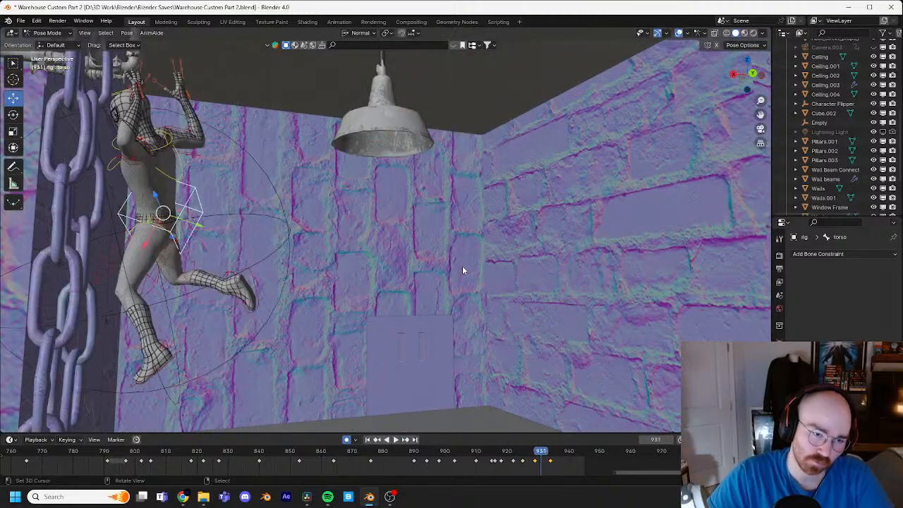
middle_click_drag(458, 273, 413, 318)
Step: Raise the right foot control in front of the body at frame 934, rotating it about 40.5° and 83.1°
left_click(397, 281)
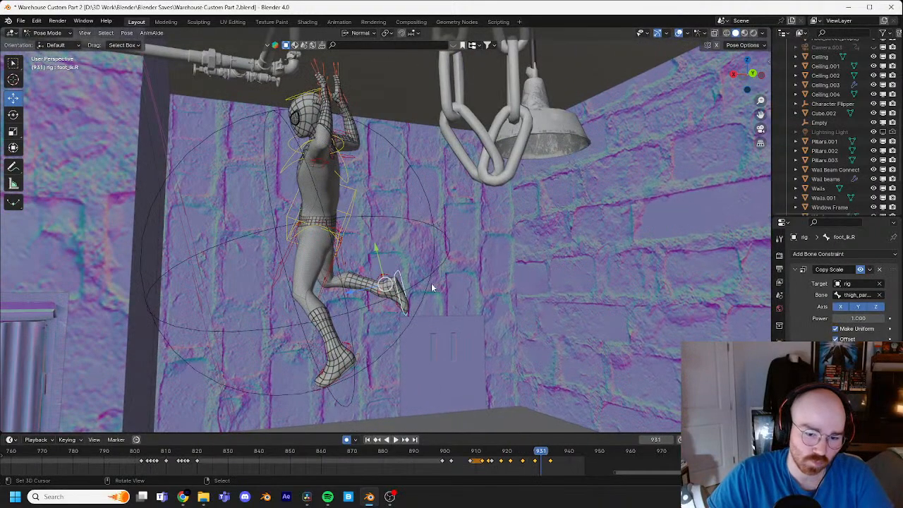
key("Right")
key("Right")
key("Right")
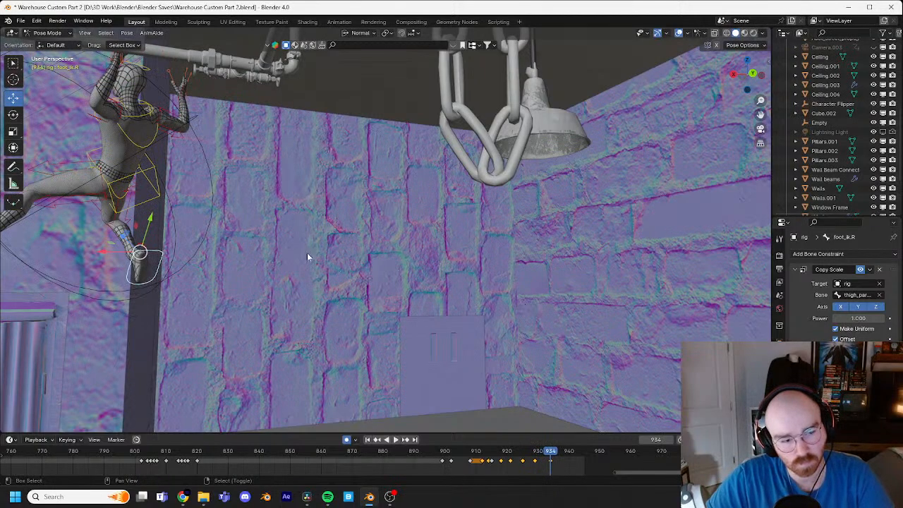
middle_click_drag(307, 253, 505, 282)
key("r")
left_click(455, 357)
key("g")
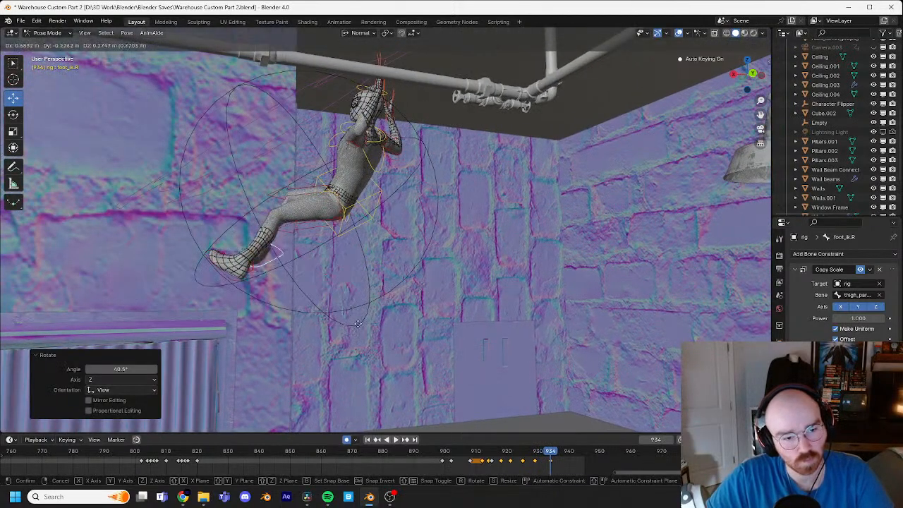
left_click(371, 282)
key("r")
left_click(342, 258)
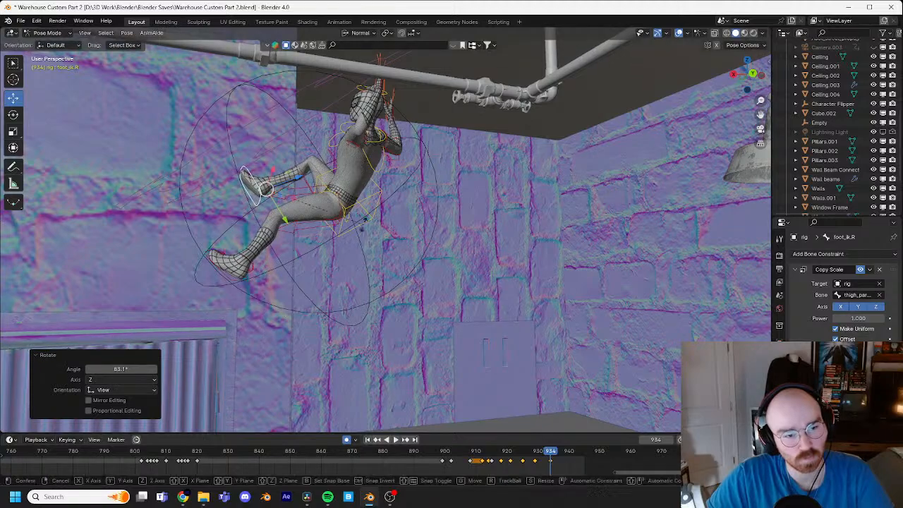
Step: Trackball-rotate the right foot control about 3.4° and -35° at frame 934, then raise it and extend it about 0.15 m in X
key("r")
key("r")
left_click(314, 265)
key("g")
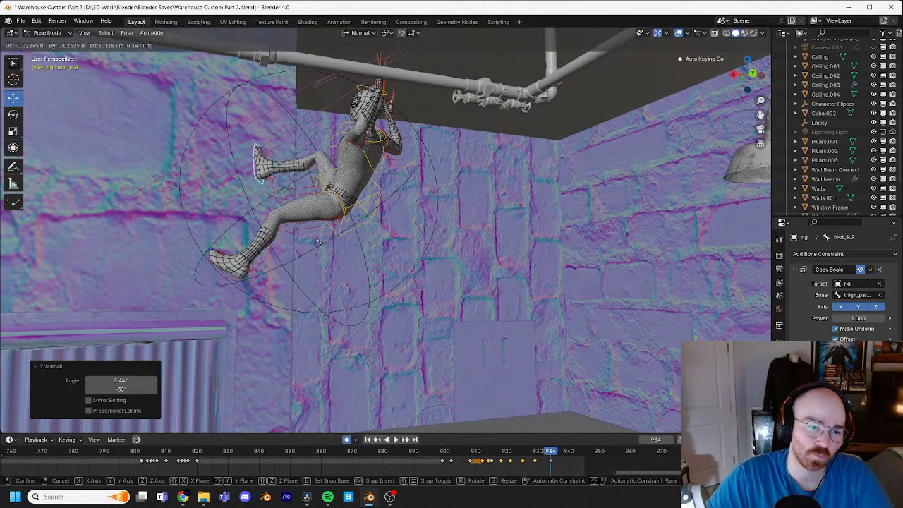
left_click(317, 243)
key("g")
left_click(324, 213)
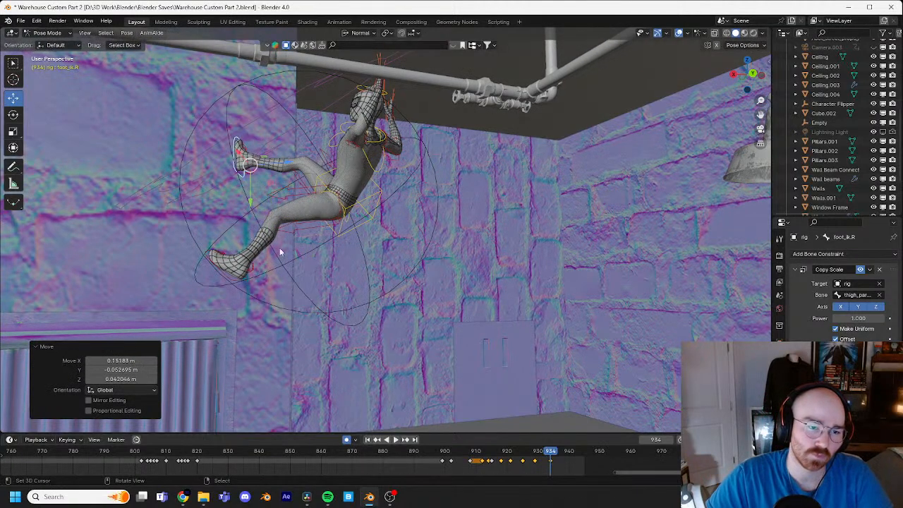
Step: Raise the left foot control at frame 934 by about 0.35 m and 0.11 m in Z, adjusting its rotation between the moves
left_click(247, 279)
key("g")
left_click(267, 211)
key("r")
key("r")
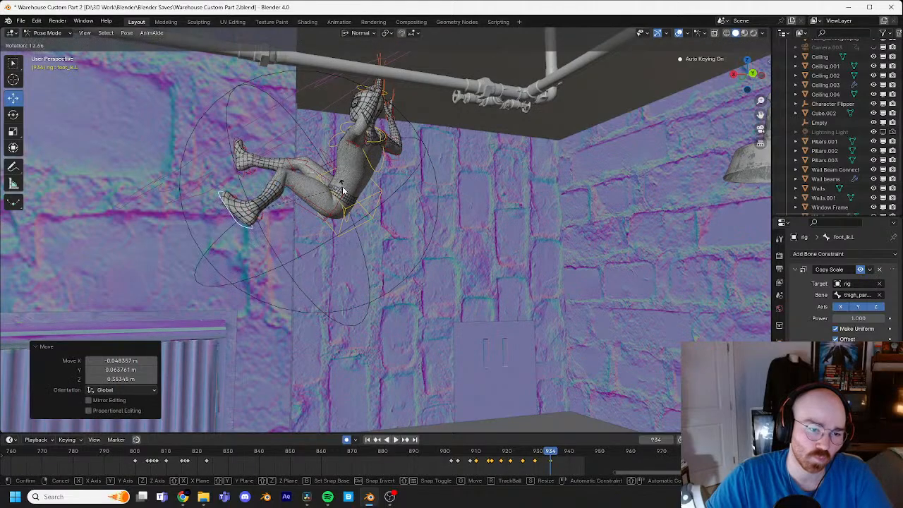
left_click(343, 191)
key("r")
key("r")
left_click(343, 195)
key("g")
left_click(342, 176)
Step: Trackball-rotate the left foot control about -12° and -29.8° at frame 934 and move it about -0.10, -0.23 and 0.22 m in XYZ
middle_click_drag(342, 177, 486, 208)
key("g")
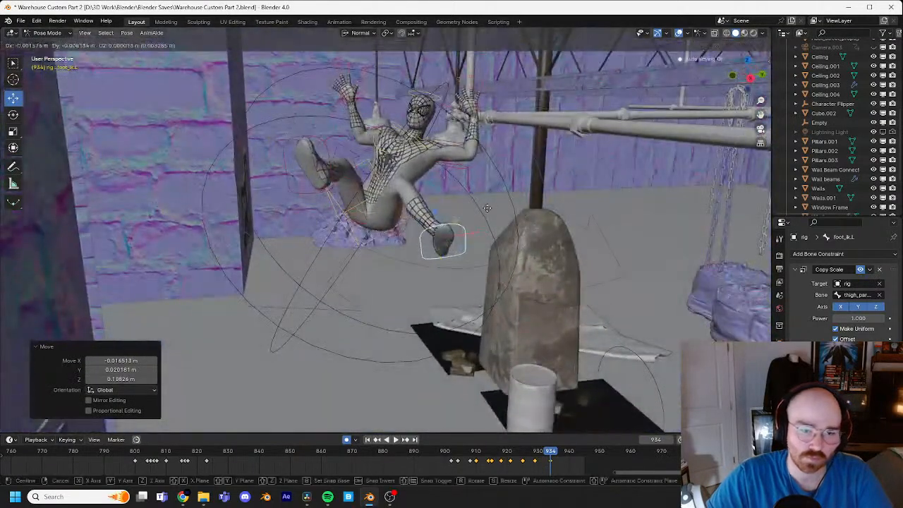
left_click(466, 197)
key("r")
key("r")
left_click(416, 176)
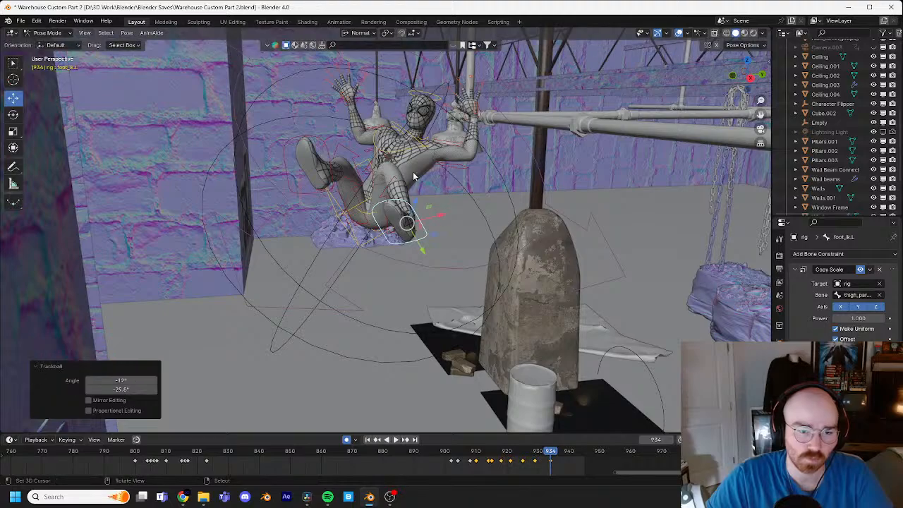
key("g")
left_click(378, 138)
Step: Refine the left foot control's trackball rotation from above at frame 934
middle_click_drag(378, 137, 459, 215)
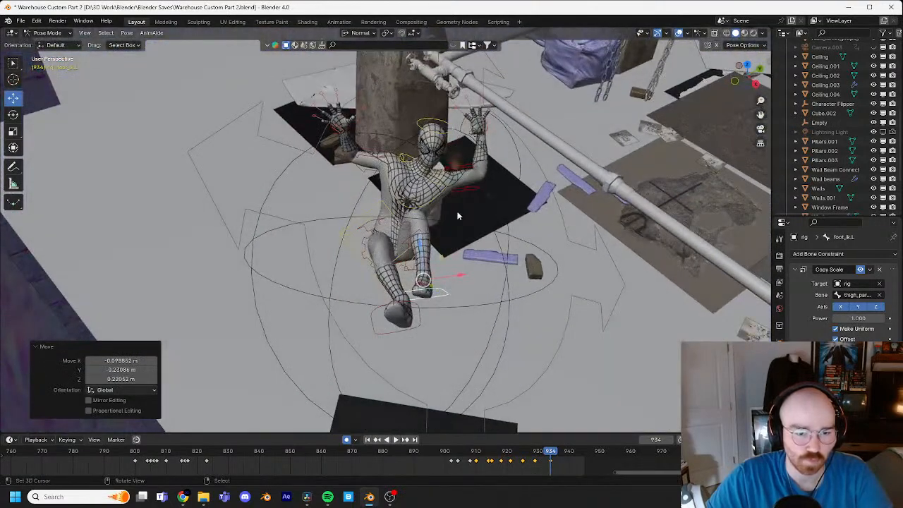
key("r")
key("r")
left_click(471, 211)
Step: Move the right foot control outward about 0.24 m at frame 934 and trackball-rotate it about 10.9° and -4.6°
left_click(422, 324)
key("g")
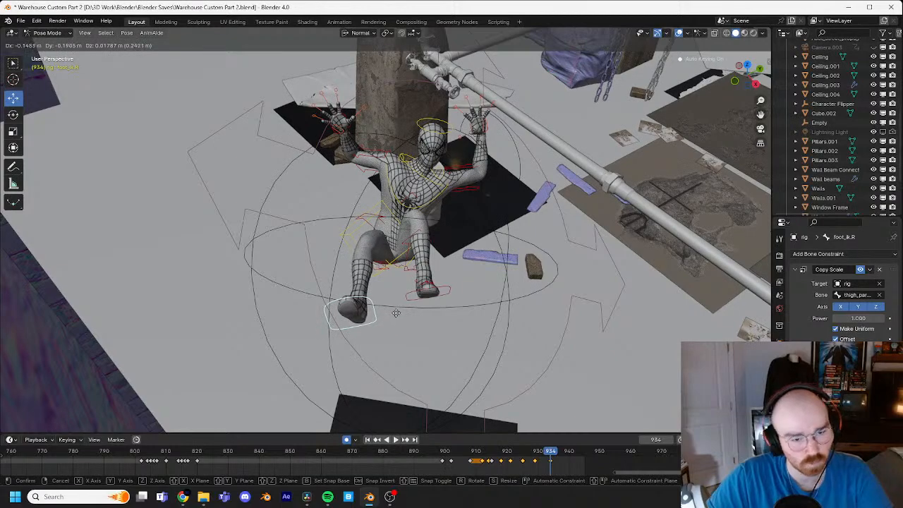
left_click(397, 313)
key("r")
key("r")
left_click(413, 316)
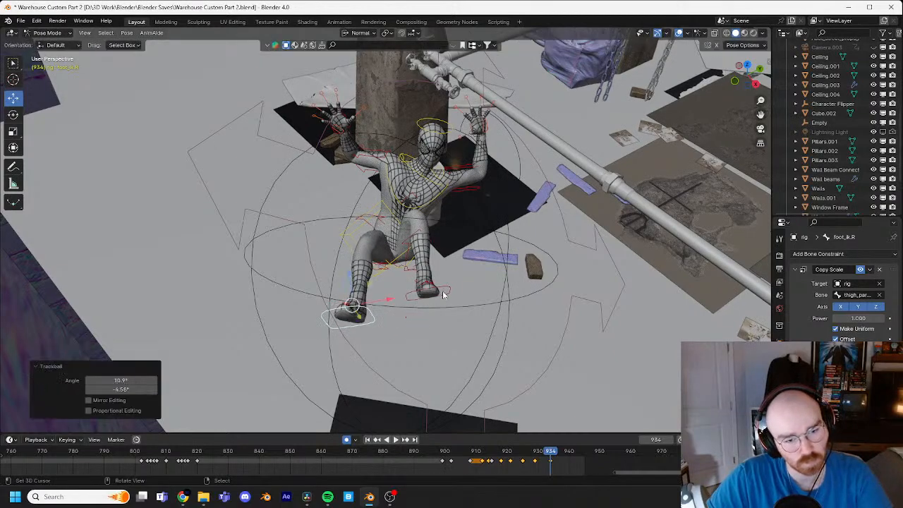
Step: Rotate the left foot control about 15° and move it closer to the right foot at frame 934
left_click(443, 294)
key("r")
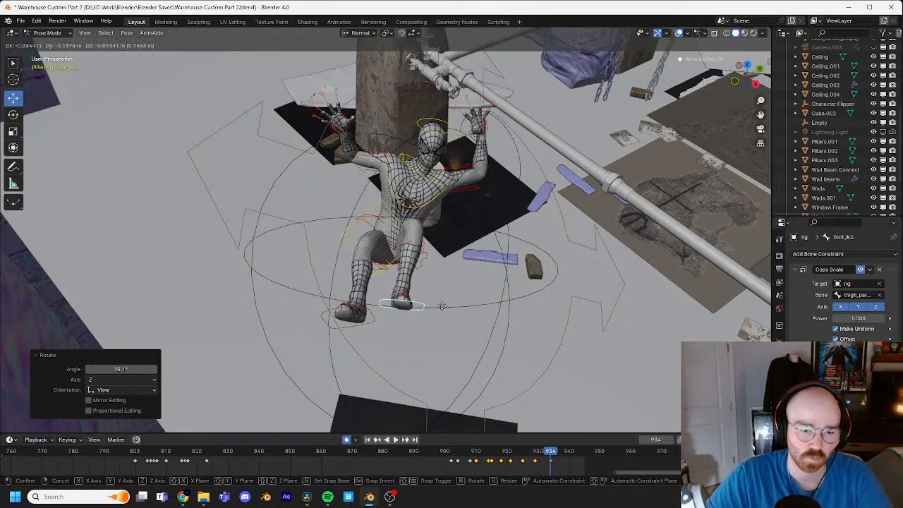
left_click(440, 338)
Step: Rotate the torso control about 21° and the chest control about -40° from the side at frame 934
middle_click_drag(439, 332, 442, 223)
left_click(443, 222)
key("r")
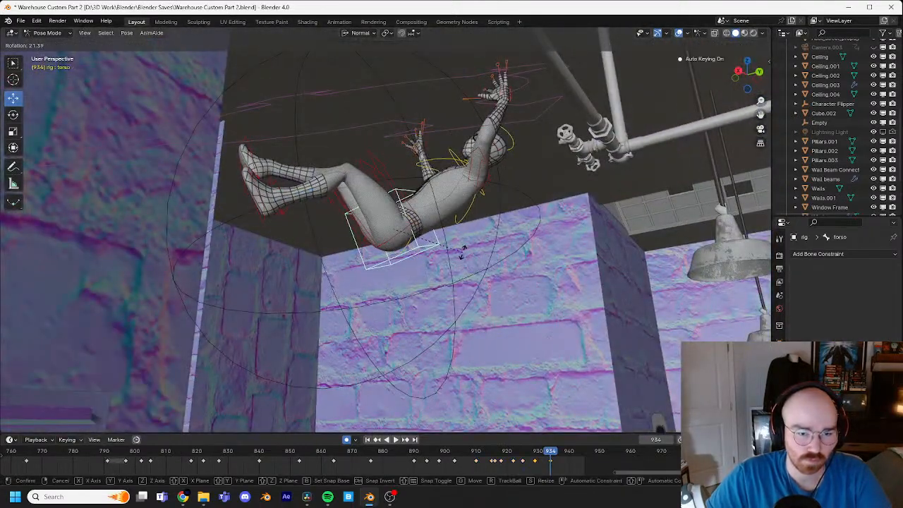
left_click(460, 255)
left_click(451, 167)
key("r")
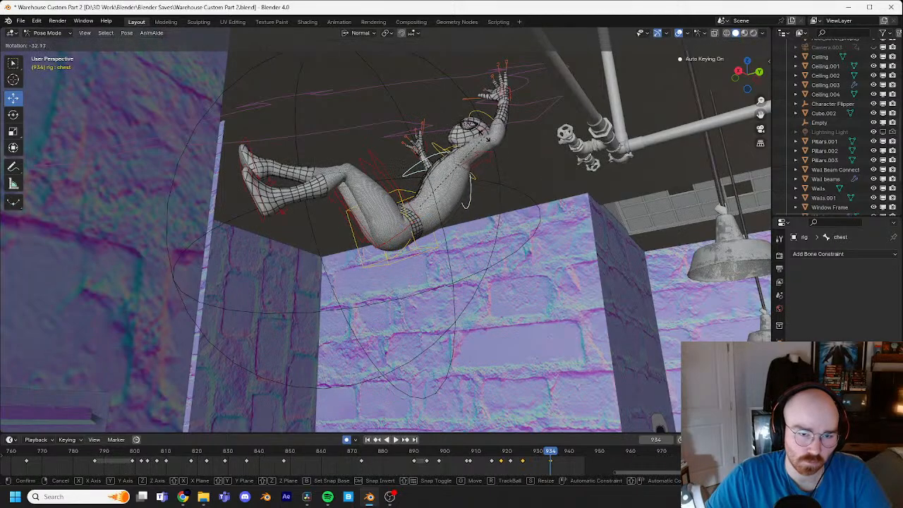
left_click(487, 139)
Step: Turn the head control at frame 934 with a trackball rotation of about 25.2° and -8°, followed by a view-axis rotation
middle_click_drag(487, 139, 500, 251)
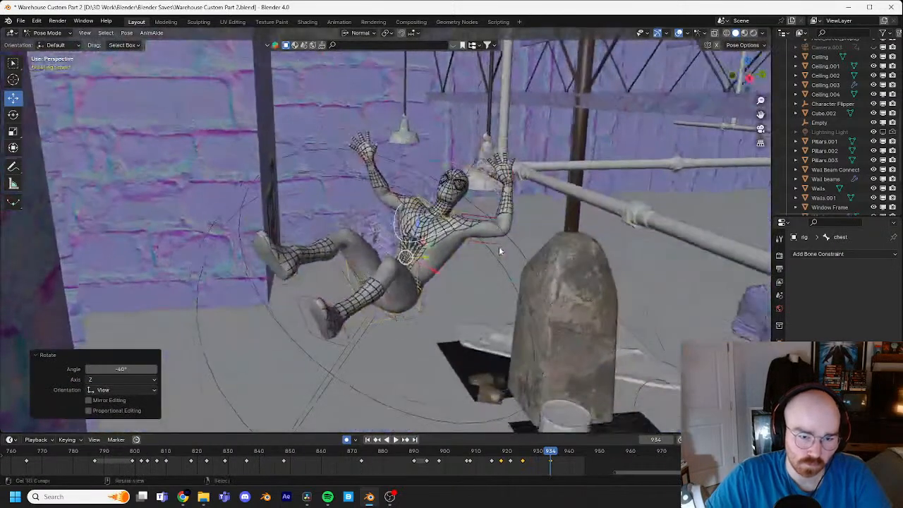
left_click(458, 166)
key("r")
key("r")
left_click(446, 163)
key("r")
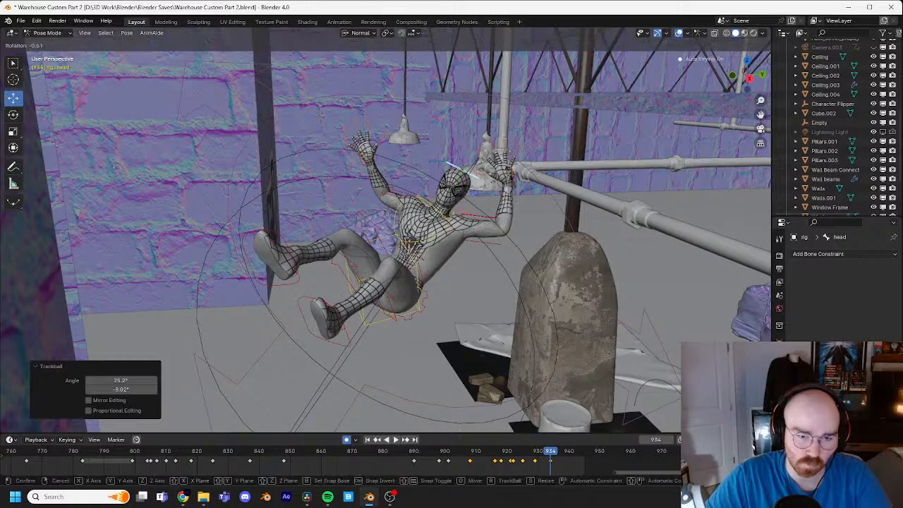
left_click(492, 188)
Step: Rotate the left hand control about 28° and reposition it at frame 934
middle_click_drag(459, 222, 441, 287)
right_click(475, 194)
key("r")
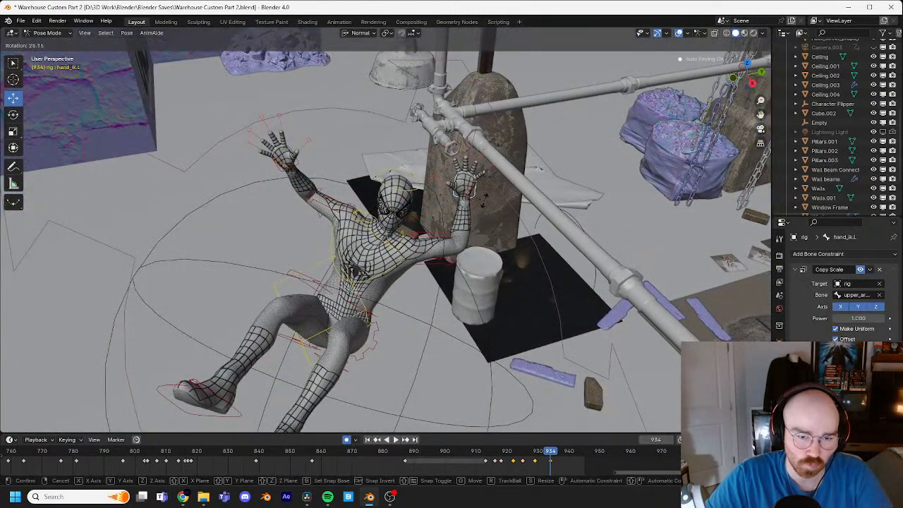
left_click(484, 203)
key("g")
left_click(504, 225)
Step: Step back and forth between frames 929 and 934 to examine the torso's path away from the lamp
middle_click_drag(505, 225, 361, 152)
key("Left")
key("Left")
key("Left")
key("Left")
key("Right")
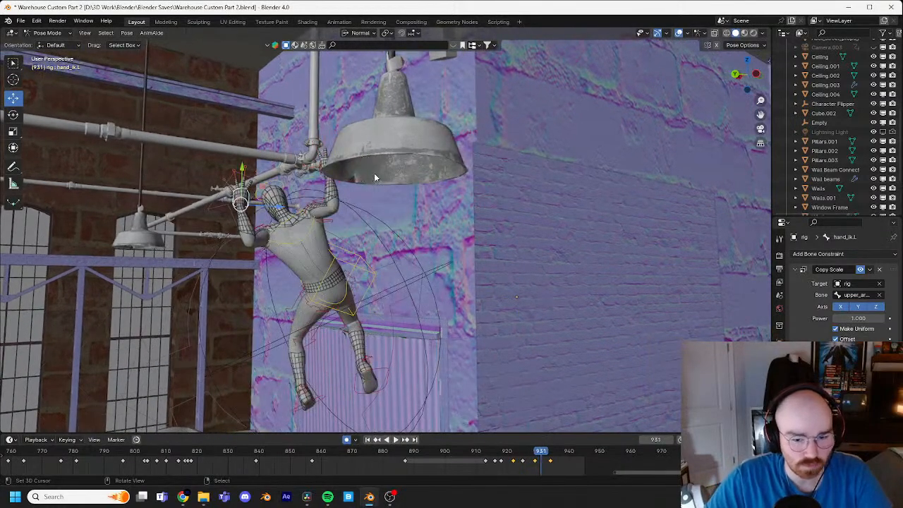
left_click(355, 265)
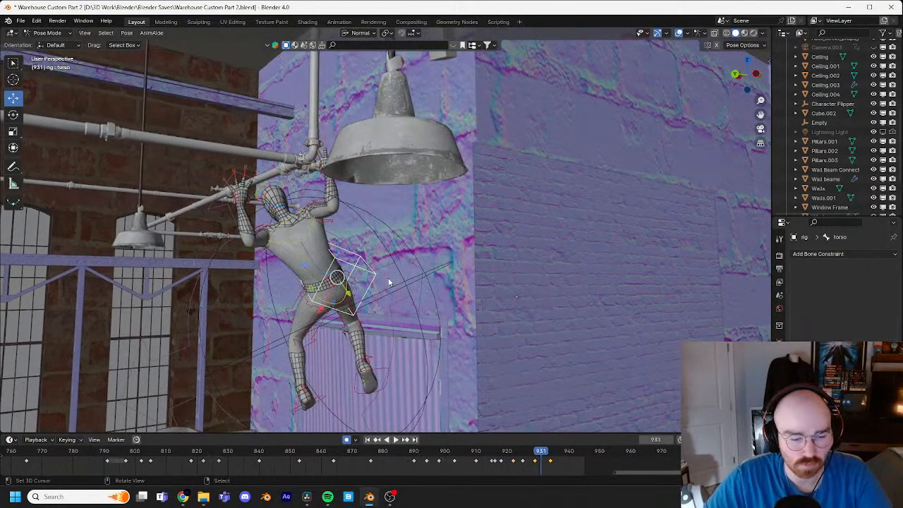
key("Left")
key("Left")
key("Right")
key("Right")
key("Right")
key("Right")
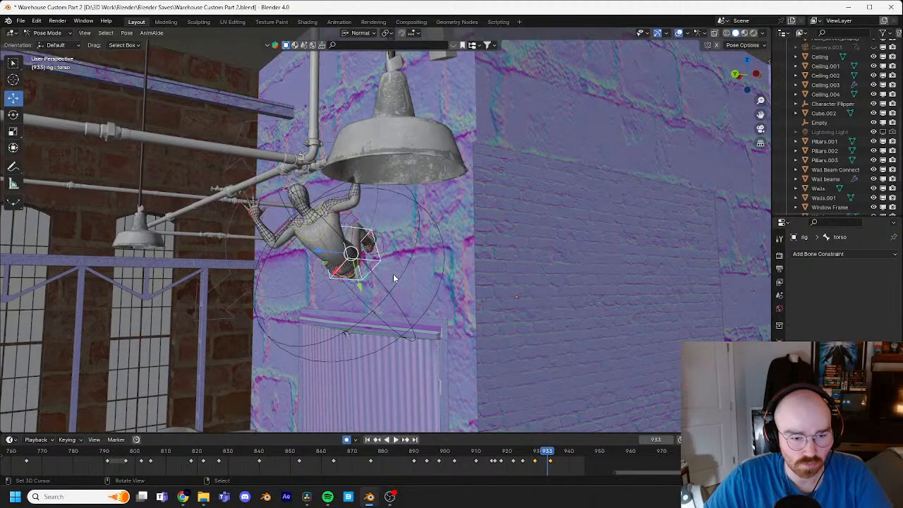
key("Left")
key("Left")
key("Left")
key("Left")
key("Left")
key("Left")
key("Left")
key("Left")
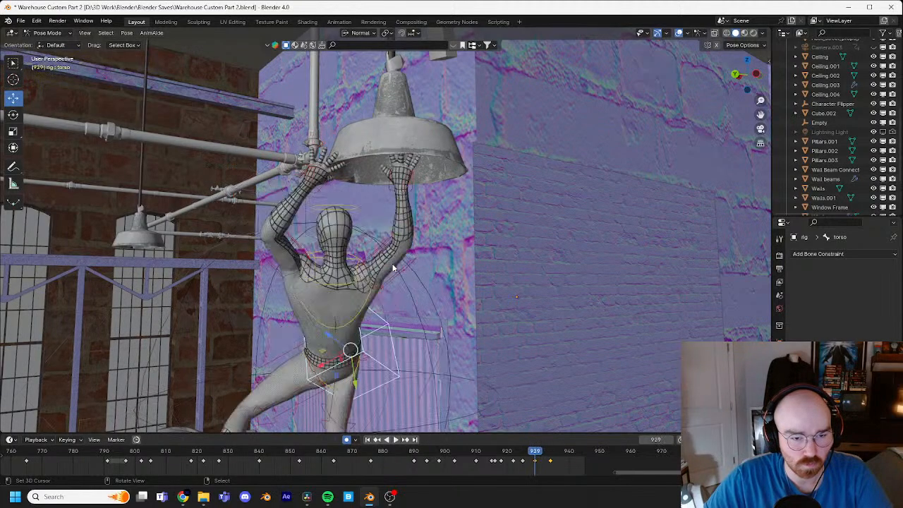
key("Right")
key("Right")
key("Right")
key("Right")
key("Right")
key("Right")
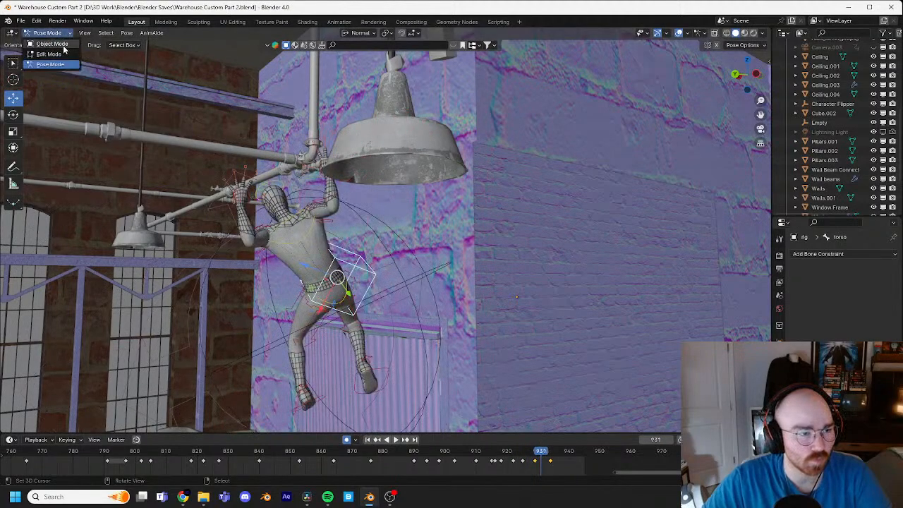
Step: Switch to Object Mode, select the Character Flipper empty and check its motion across frames 931 to 934
left_click(52, 43)
left_click(424, 260)
key("Right")
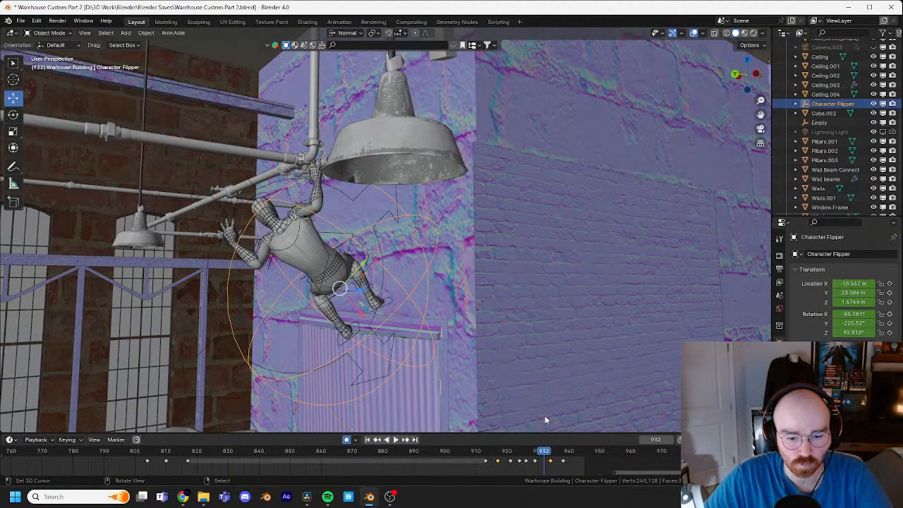
key("Right")
key("Right")
key("Left")
key("Left")
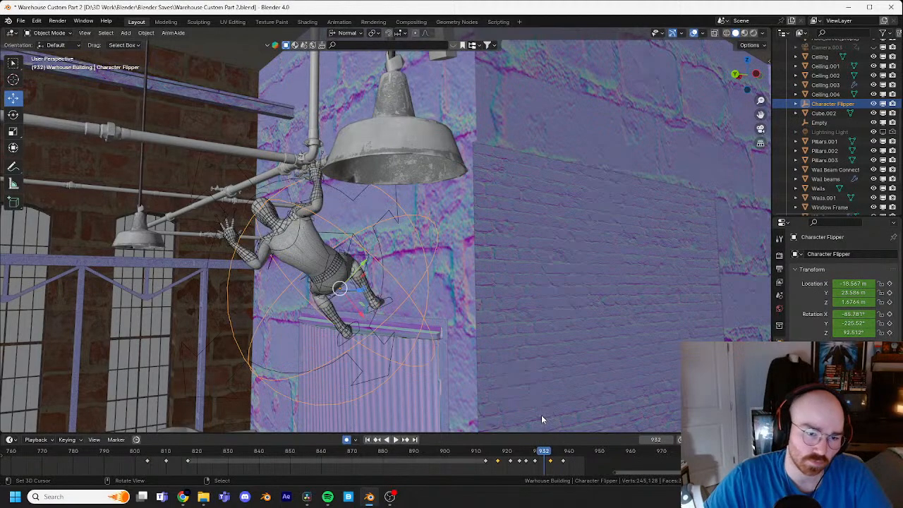
key("Left")
key("Right")
key("Right")
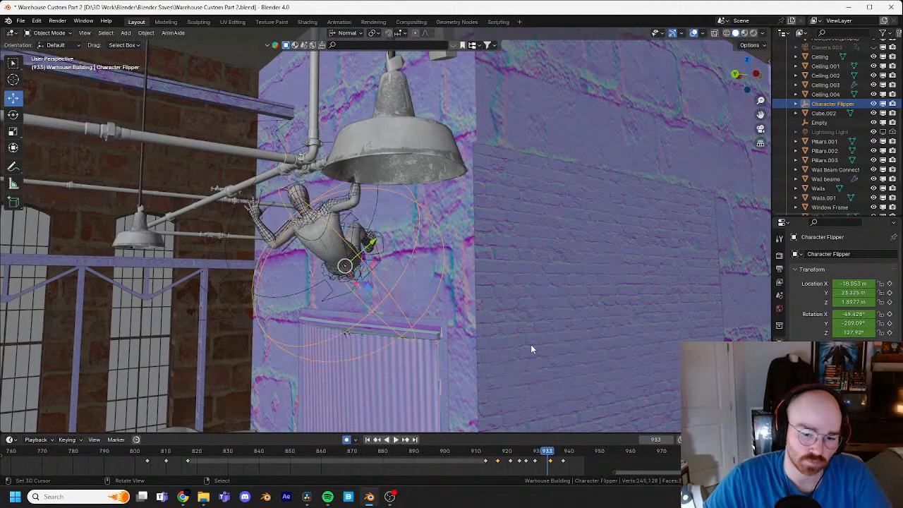
Step: Rotate the Character Flipper about 10.7° and shift it toward the lamp's side of the wall at frame 934
key("Right")
key("r")
left_click(531, 289)
key("g")
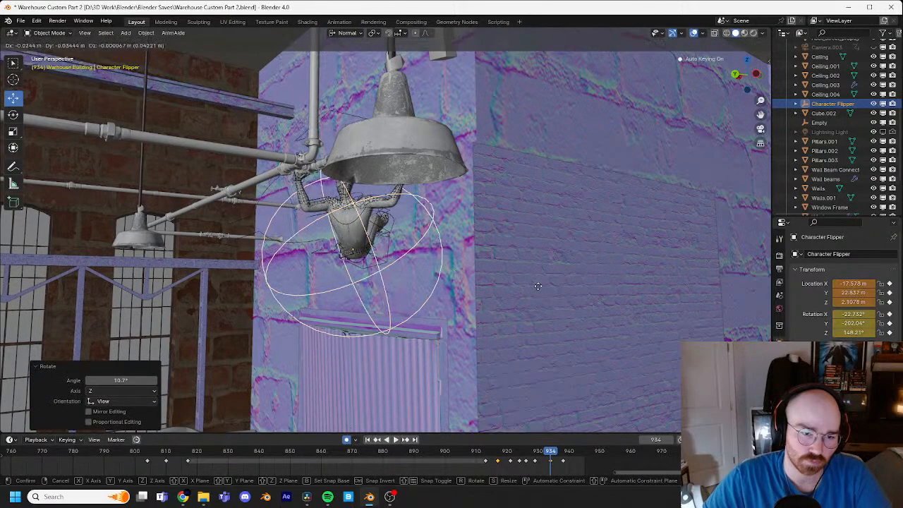
left_click(558, 287)
Step: Step through frames 926 to 934 from behind and from the side to examine the swing and release motion
key("Left")
key("Left")
key("Left")
key("Left")
key("Left")
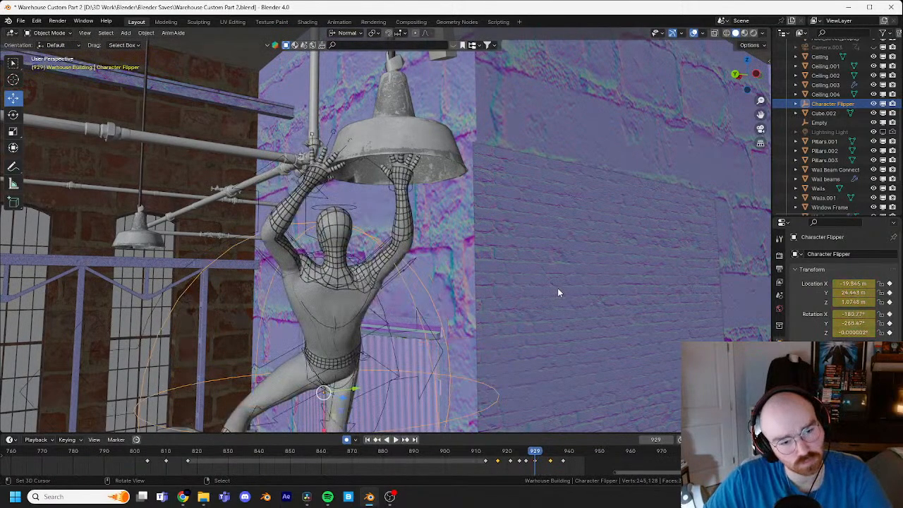
key("Right")
key("Right")
key("Right")
key("Left")
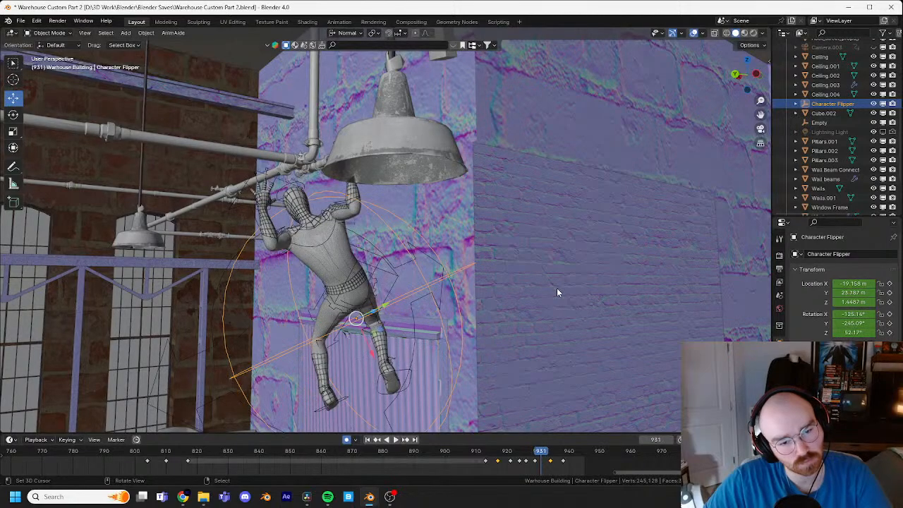
key("Right")
key("Left")
middle_click_drag(555, 286, 642, 204)
key("Left")
key("Right")
key("Right")
key("Left")
key("Left")
key("Left")
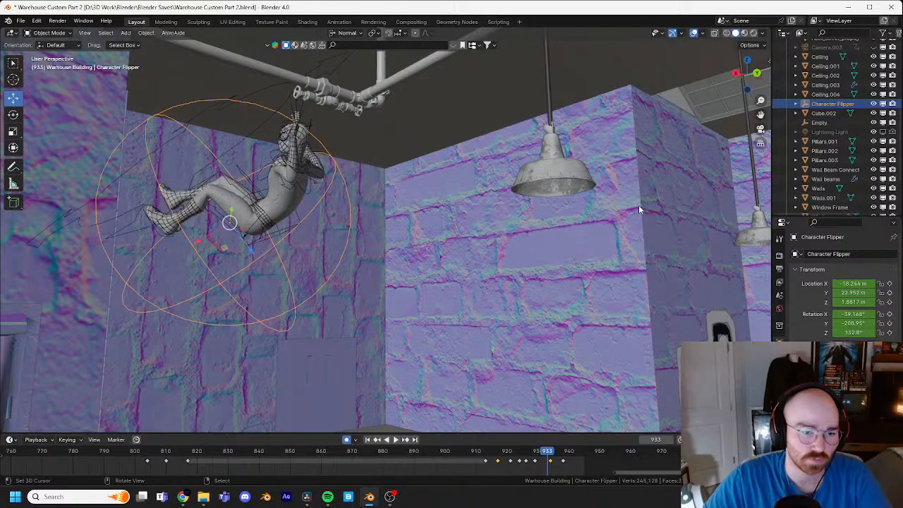
key("Left")
key("Left")
key("Left")
key("Left")
key("Left")
key("Left")
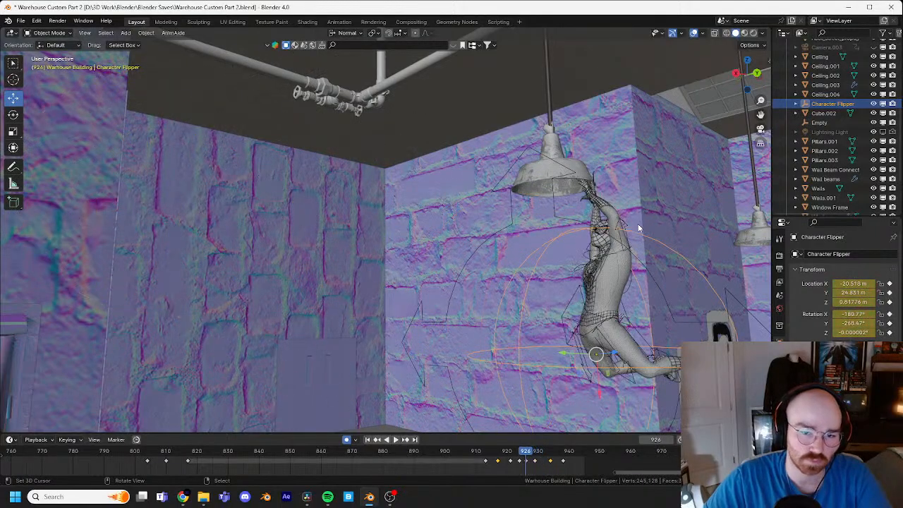
Step: Scrub and play the lamp swing from a wider side view, return to frame 921 and save the file
middle_click_drag(638, 224, 440, 323)
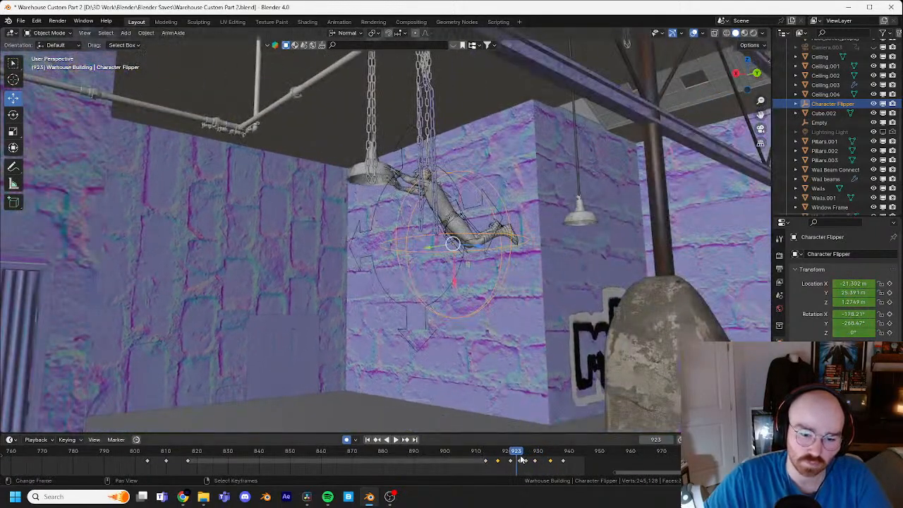
left_click_drag(503, 459, 489, 458)
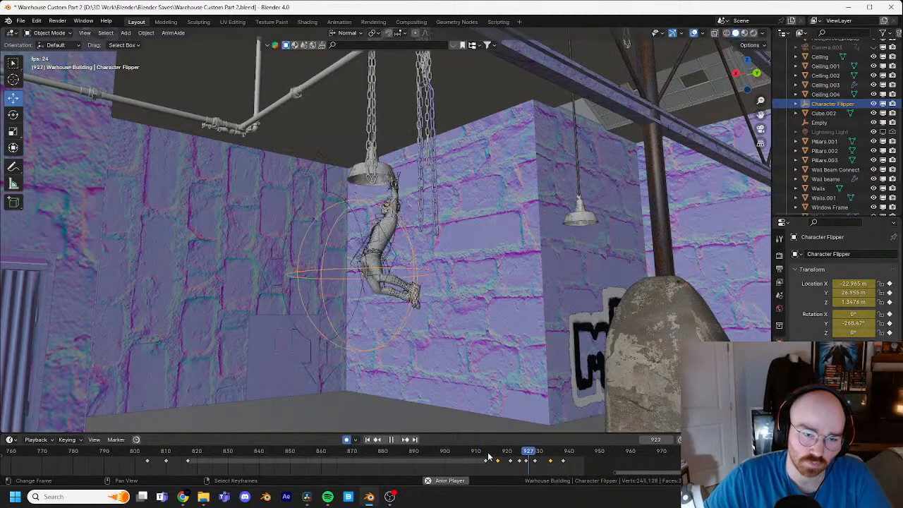
left_click_drag(560, 460, 505, 457)
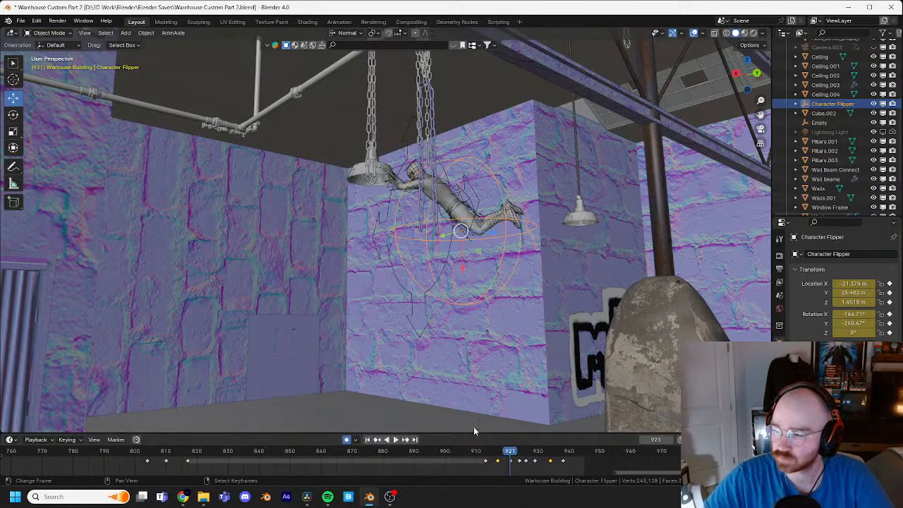
middle_click_drag(526, 341, 487, 310)
key("ctrl+s")
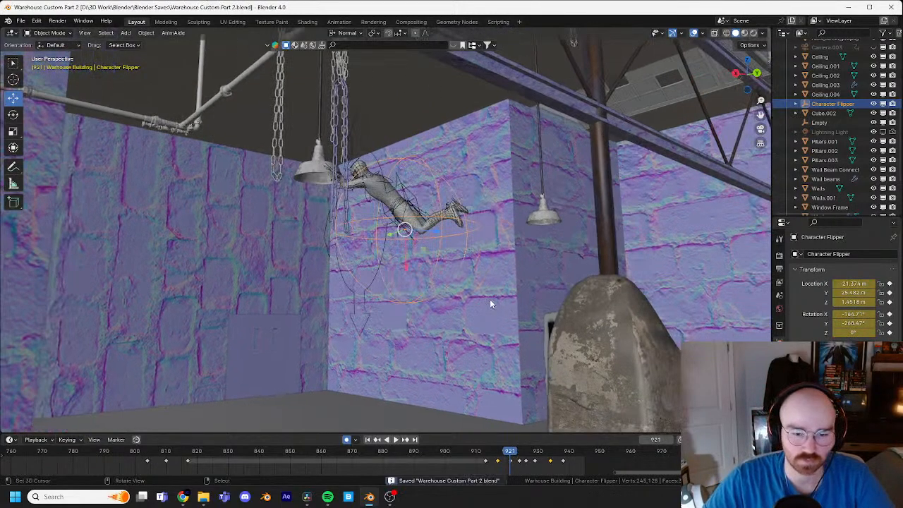
Step: Play and scrub from frame 913 to 921 to examine the leap from the pillar to the lamp
left_click_drag(511, 455, 480, 453)
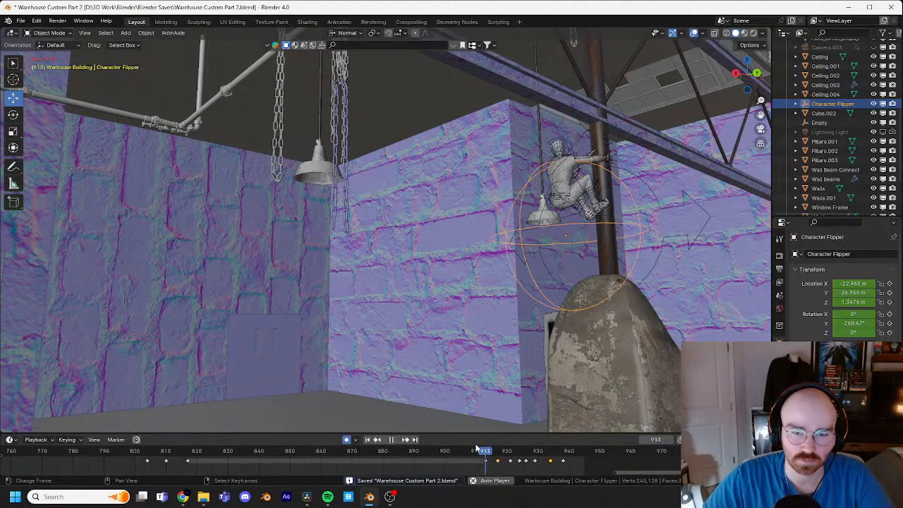
key("space")
middle_click_drag(465, 423, 513, 319)
scroll(480, 359, "up", 3)
left_click_drag(540, 451, 492, 452)
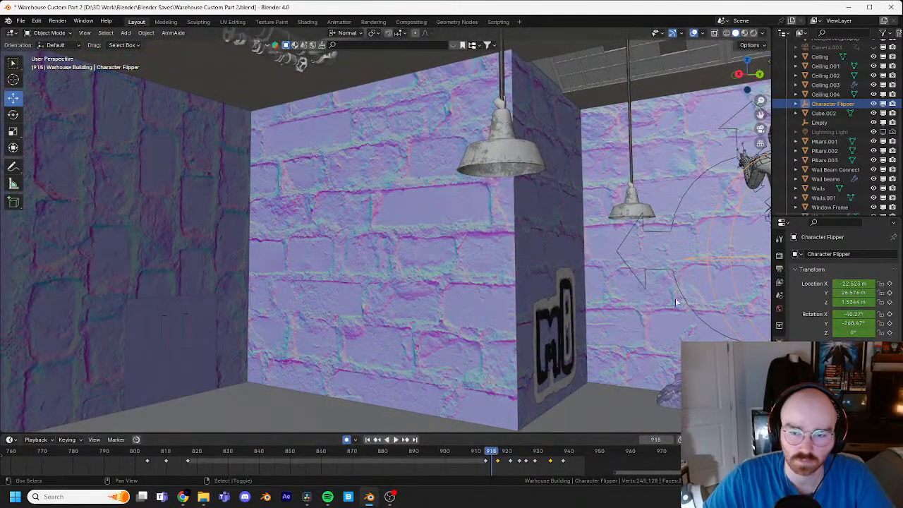
scroll(459, 320, "down", 2)
middle_click_drag(565, 296, 515, 299, "shift")
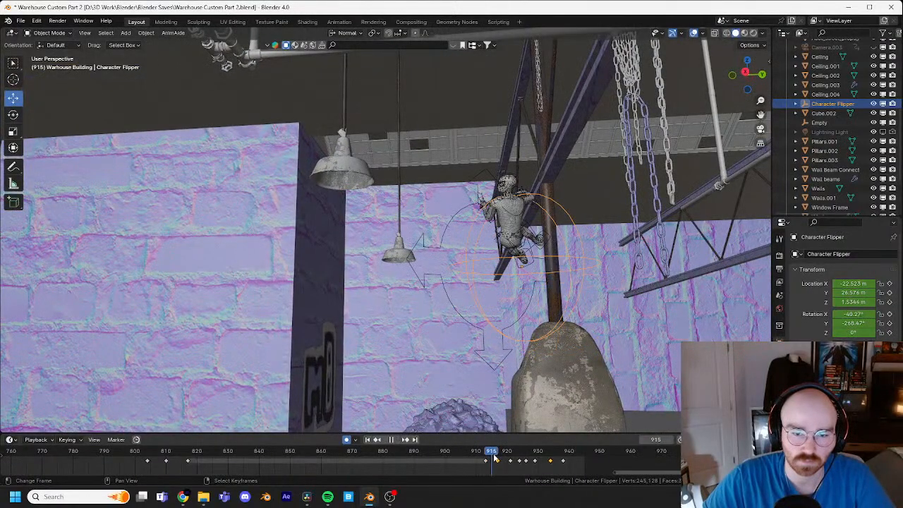
mouse_move(494, 456)
left_mouse_down()
mouse_move(520, 452)
mouse_move(510, 450)
left_mouse_up()
Step: Select the Spider-Man rig at frame 921, switch to Pose Mode and select the left hand IK control
middle_click_drag(425, 288, 453, 293, "shift")
scroll(453, 292, "up", 4)
left_click(420, 184)
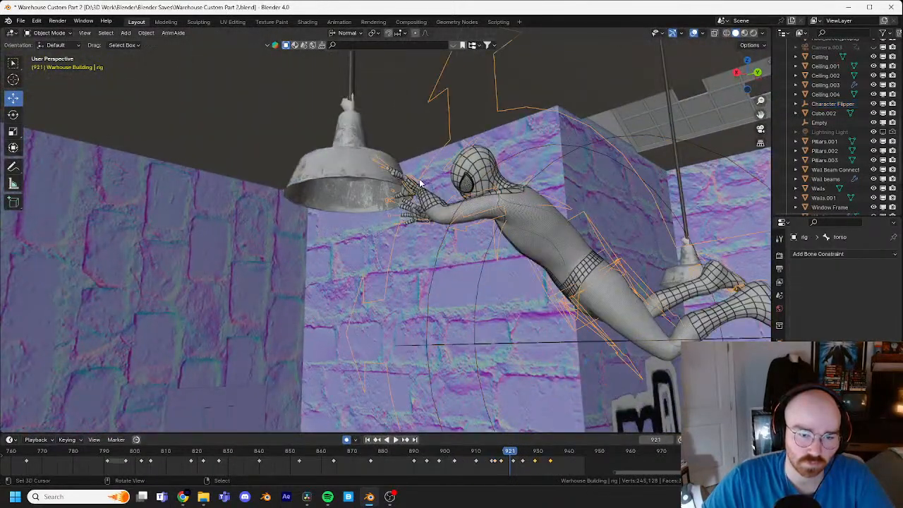
left_click(53, 65)
middle_click_drag(459, 151, 398, 247)
scroll(423, 232, "up", 4)
left_click(385, 236)
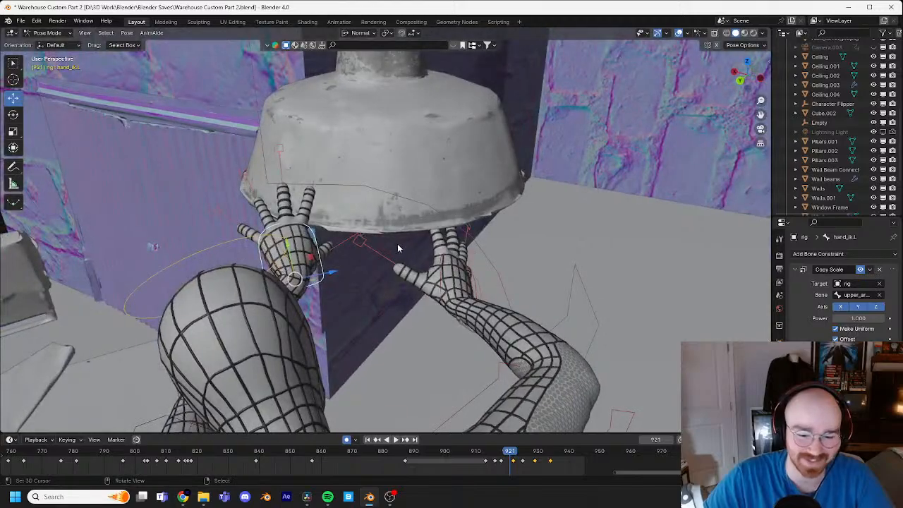
Step: At frame 922, move and rotate the left hand IK control so the hand meets the lamp's rim
key("Right")
key("g")
left_click(422, 254)
key("r")
key("r")
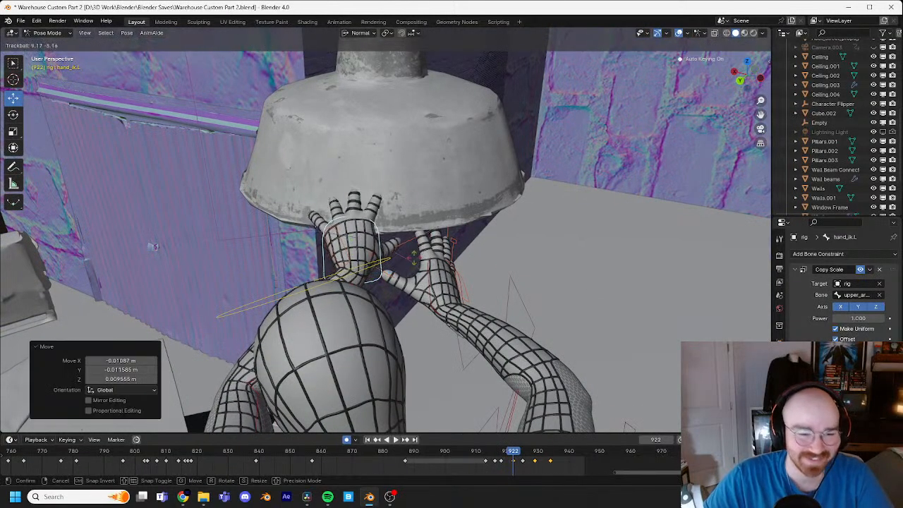
left_click(410, 264)
middle_click_drag(411, 262, 429, 275)
key("r")
left_click(389, 223)
scroll(549, 259, "down", 6)
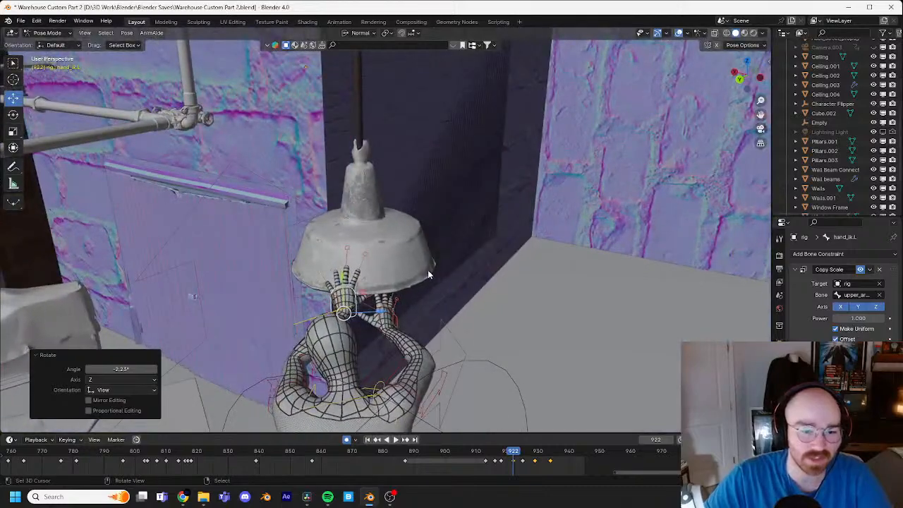
Step: Move the right hand IK control up to the lamp's rim at frame 922 and rotate it to match the grip
left_click(407, 310)
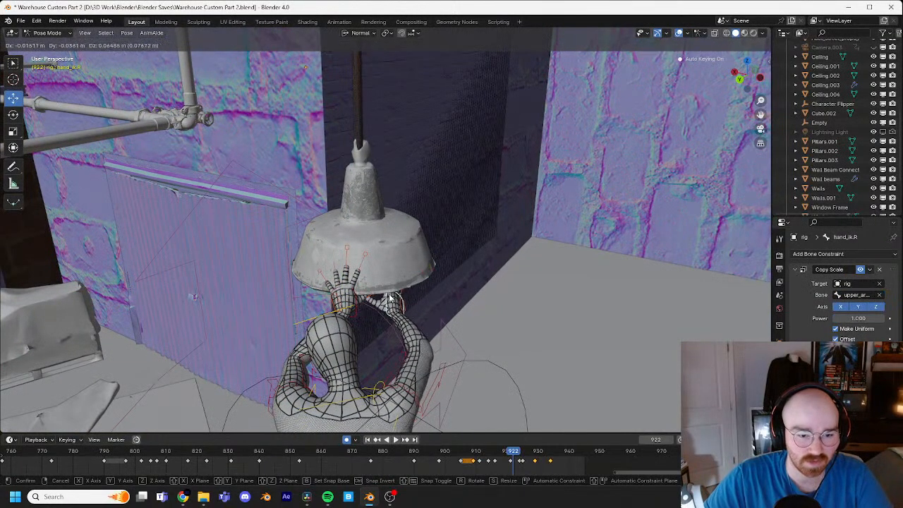
left_click(389, 297)
middle_click_drag(390, 297, 375, 266)
key("g")
key("r")
key("r")
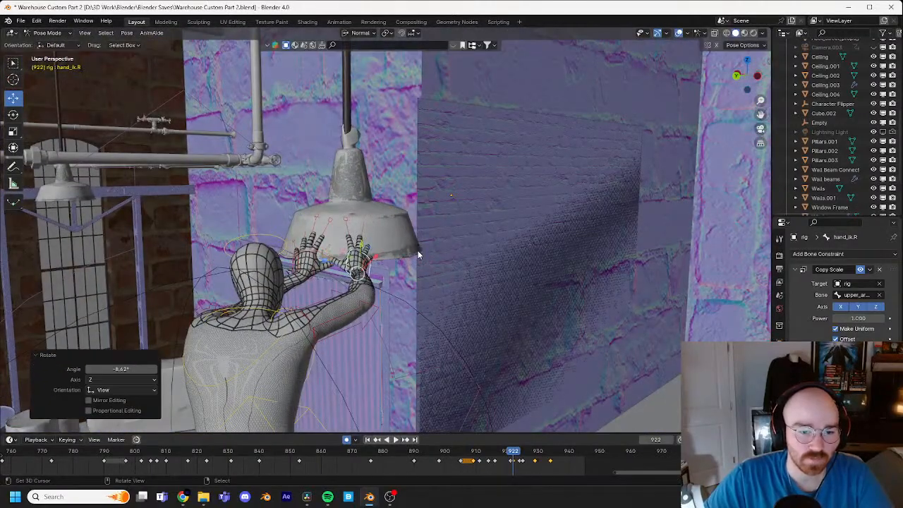
middle_click_drag(449, 251, 486, 243)
key("r")
left_click(452, 235)
Step: At frame 928, move the right hand IK control slightly and raise the left one about 0.11 m to the lamp's rim
key("space")
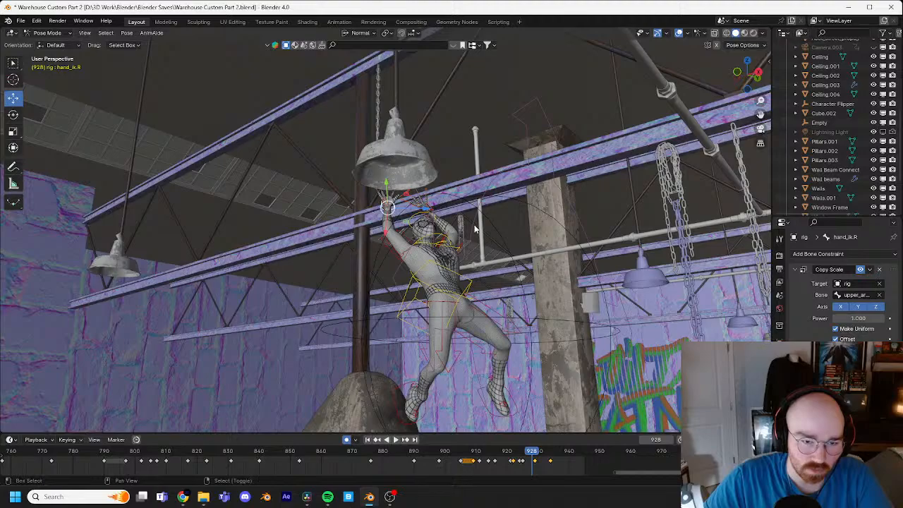
middle_click_drag(486, 238, 509, 276)
key("g")
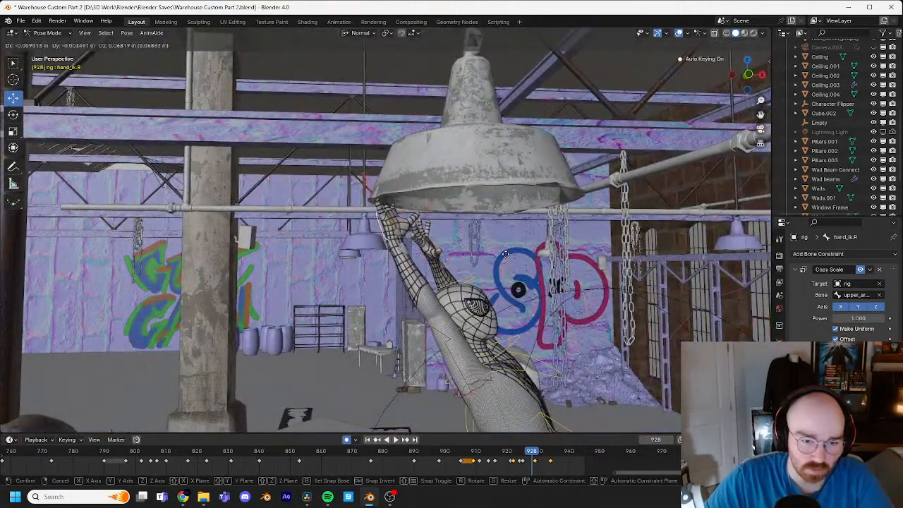
left_click(511, 266)
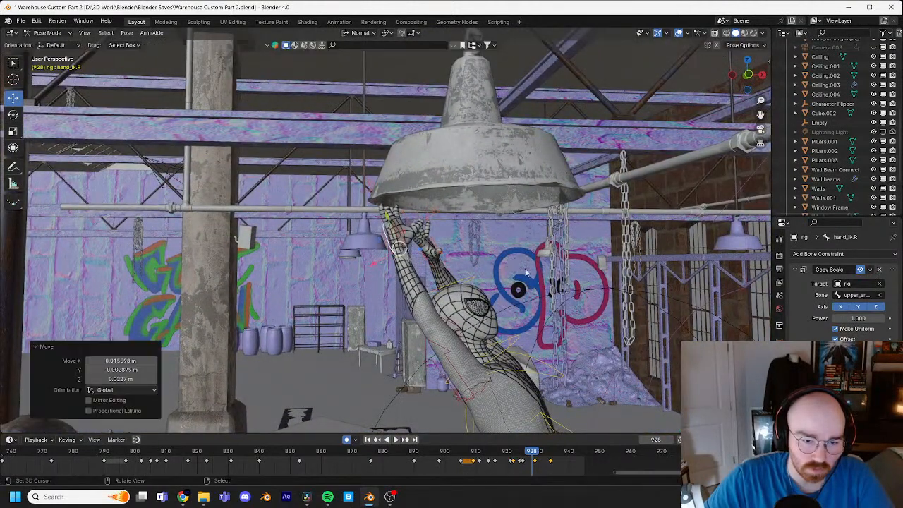
middle_click_drag(512, 265, 448, 269)
key("g")
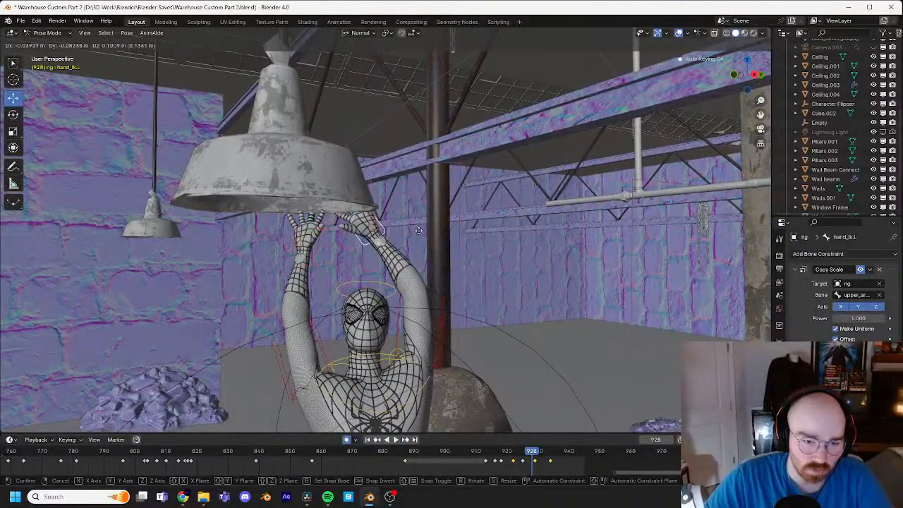
left_click(412, 228)
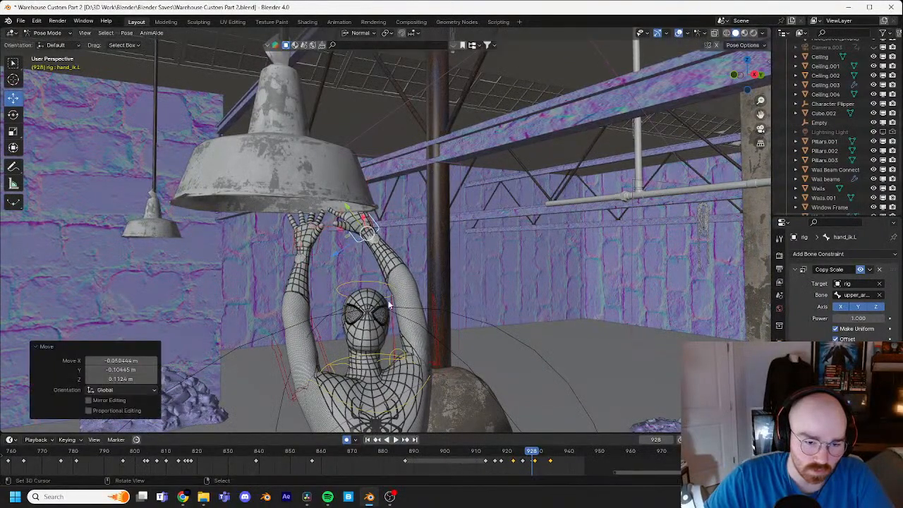
Step: Rotate the left and right shoulder controls at frame 928 toward the raised arms, turning the right one about 24.3°
left_click(403, 351)
key("r")
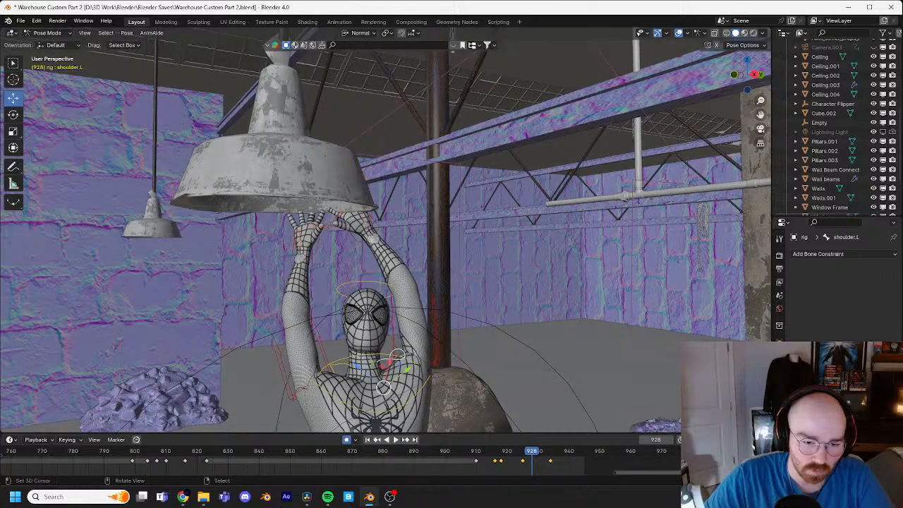
left_click(462, 324)
left_click(406, 345)
key("r")
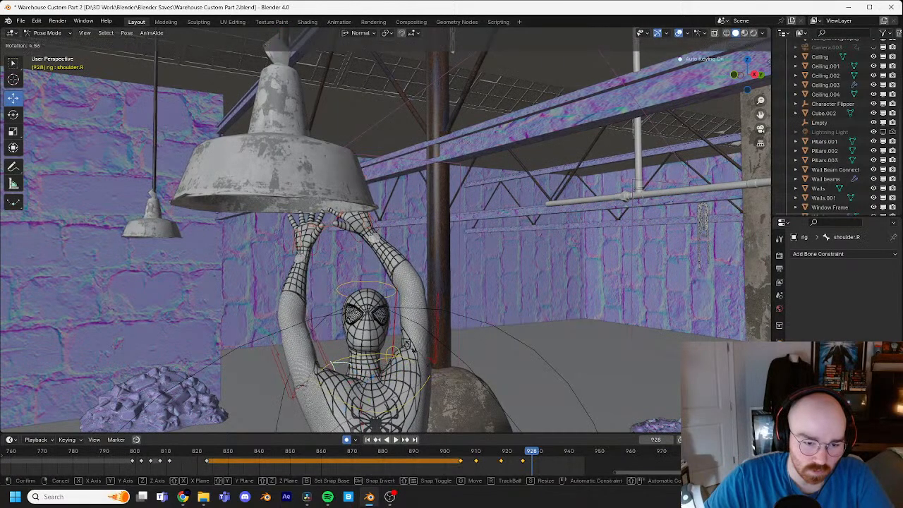
left_click(417, 357)
middle_click_drag(416, 357, 386, 306)
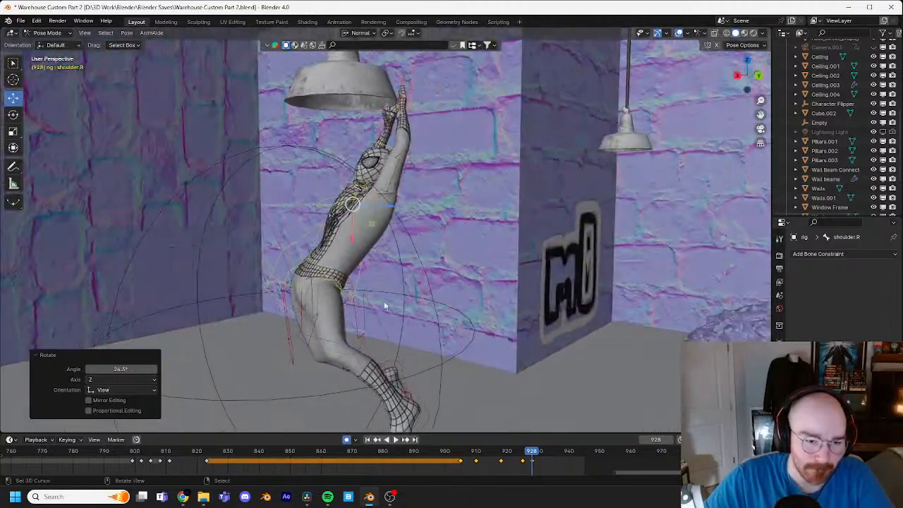
Step: Switch to Object Mode, select the Character Flipper and raise it about 0.04 m at frame 926
left_click(306, 249)
middle_click_drag(305, 247, 137, 85)
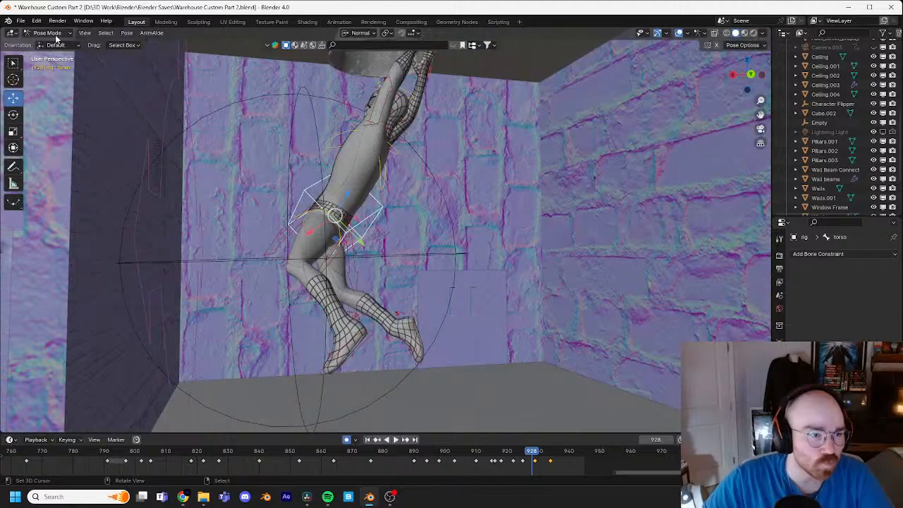
left_click(54, 44)
left_click(239, 266)
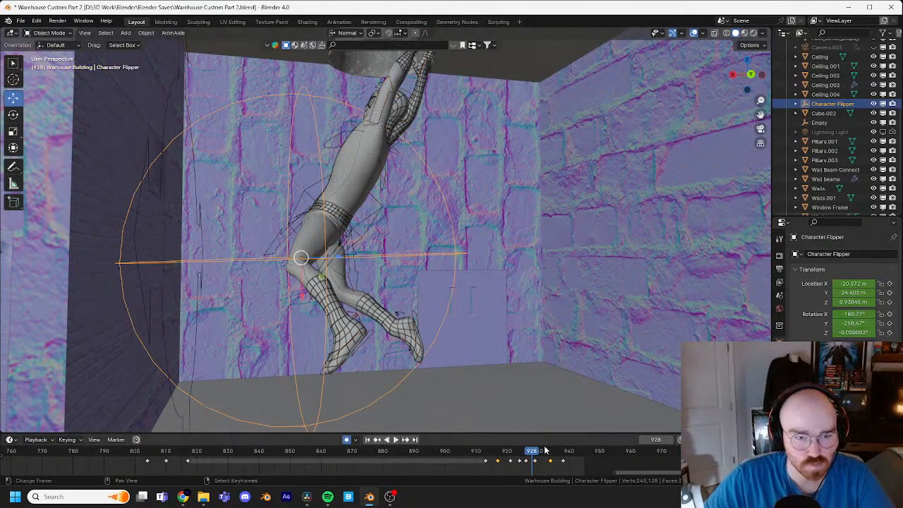
key("Left")
key("Left")
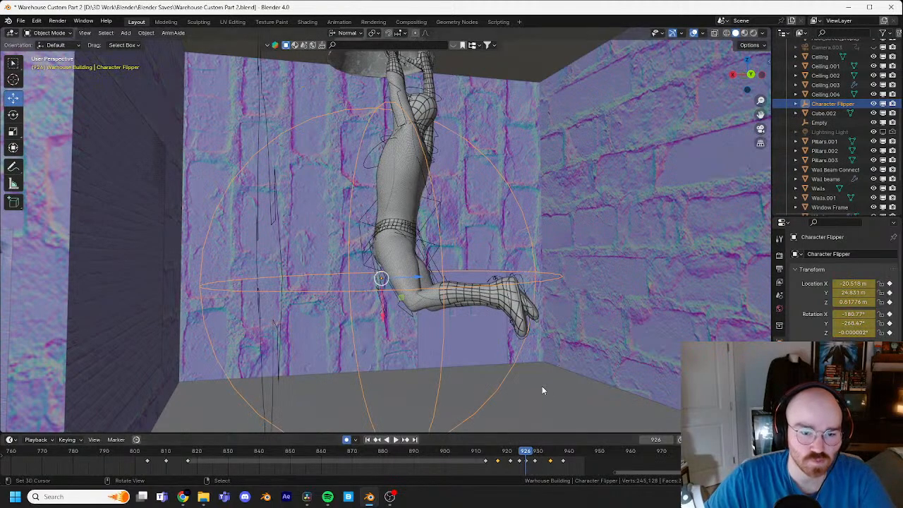
key("g")
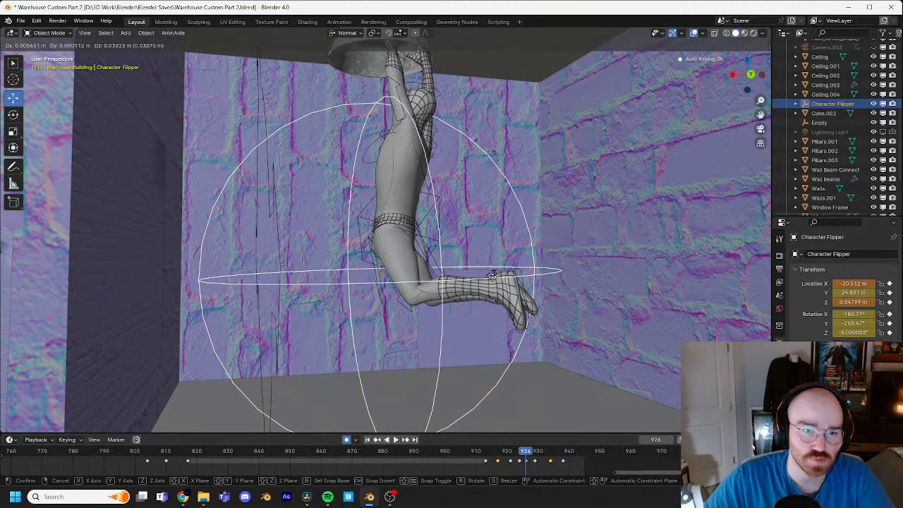
left_click(493, 276)
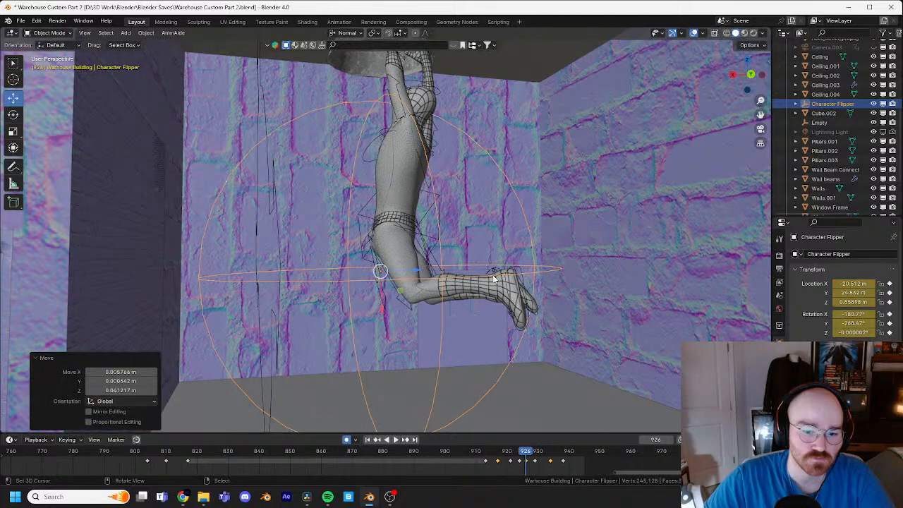
Step: Step from frame 926 to 931 to check the release, then select the rig and return it to Pose Mode
key("Right")
key("Right")
key("Right")
key("Right")
key("Right")
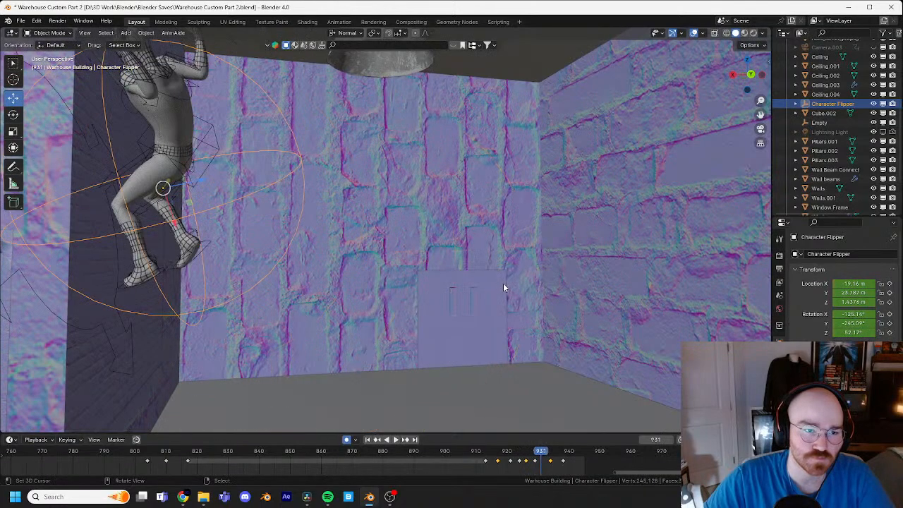
mouse_move(480, 267)
middle_mouse_down()
mouse_move(512, 260)
mouse_move(494, 257)
middle_mouse_up()
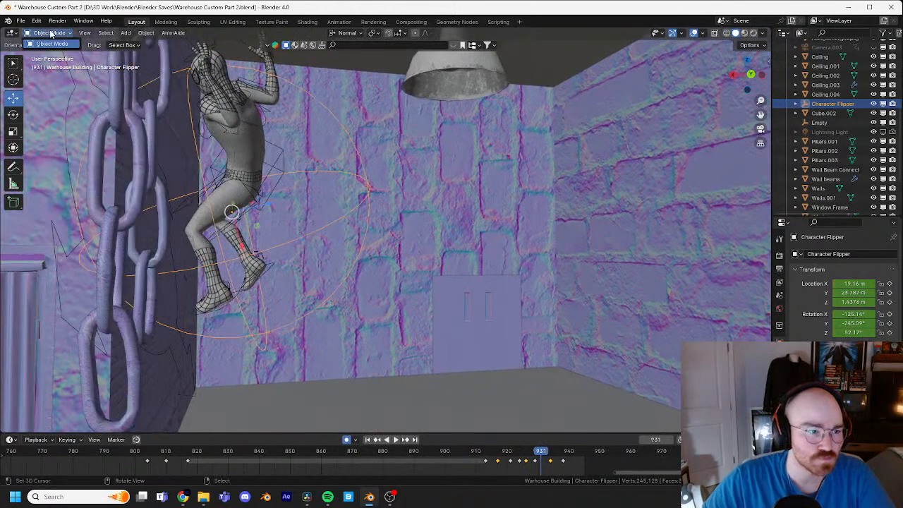
left_click(259, 120)
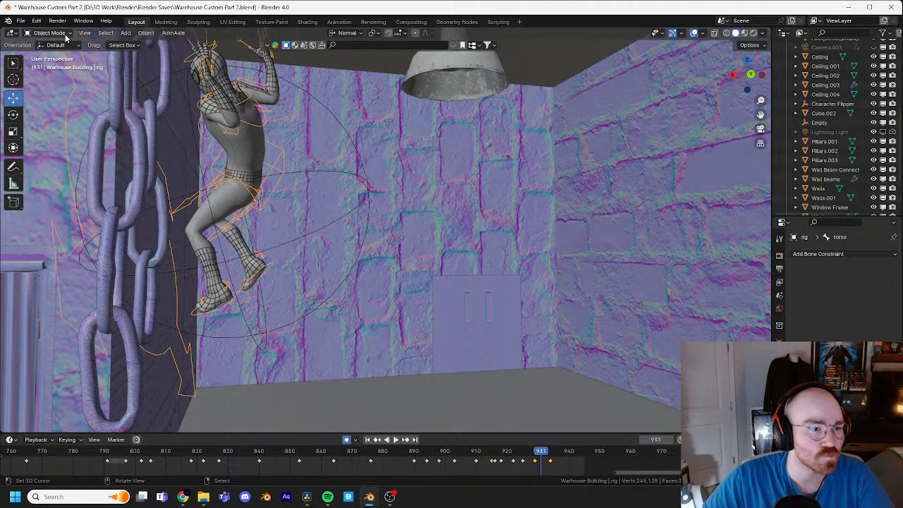
left_click(53, 65)
Step: Step back and forth through the swing frames before 931 to examine the hands' contact with the lamp
middle_click_drag(528, 279, 509, 269, "shift")
key("Left")
key("Left")
key("Left")
key("Left")
key("Left")
key("Left")
key("Left")
key("Left")
key("Left")
middle_click_drag(510, 270, 463, 231)
key("Right")
key("Right")
key("Right")
key("Left")
key("Left")
key("Right")
Step: Select the left hand IK control, then move it about 0.09 m toward the lamp and rotate it at frame 924
left_click(449, 240)
key("Right")
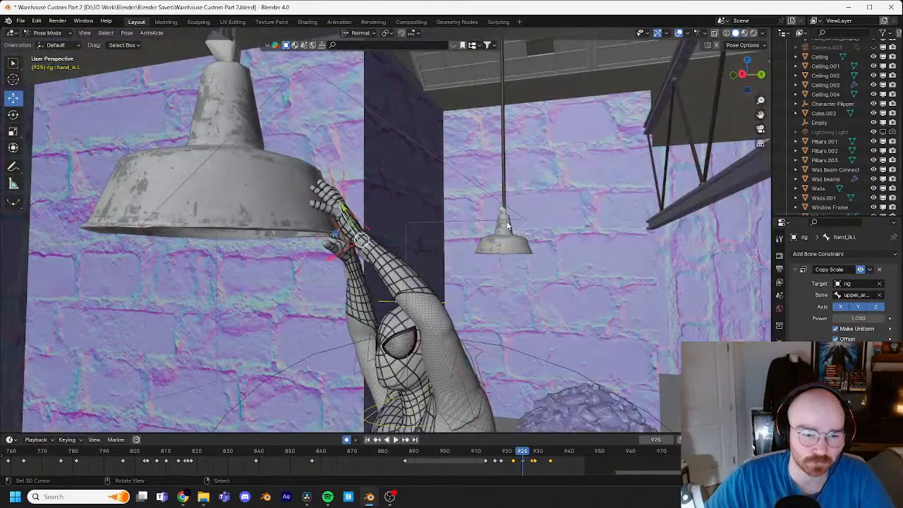
key("Left")
key("Left")
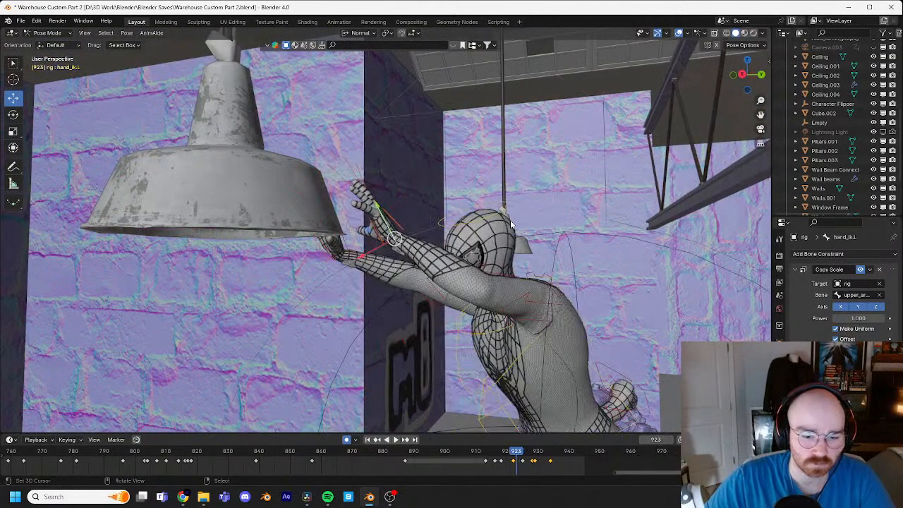
key("Left")
key("Right")
key("Right")
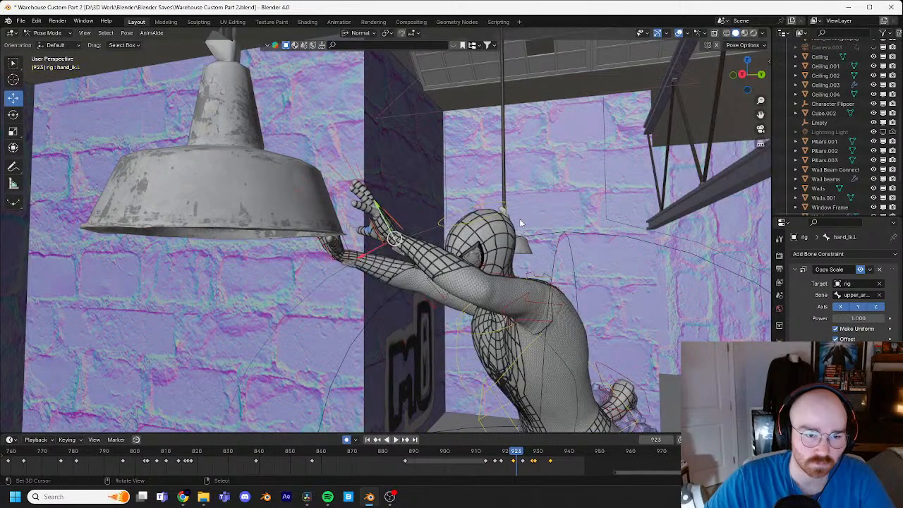
key("g")
left_click(487, 242)
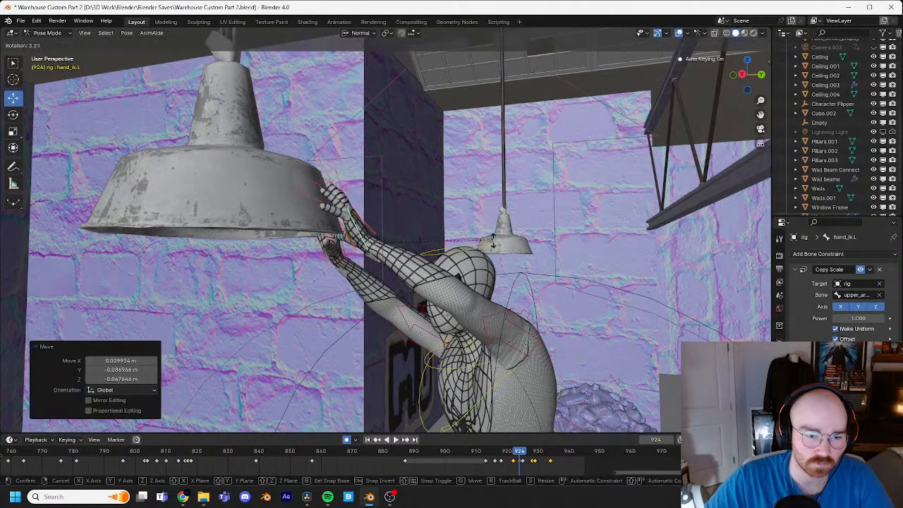
Step: Step back and forth through the frames around 921 to examine the hands' approach to the lamp from behind
key("Left")
key("Left")
key("Left")
key("Left")
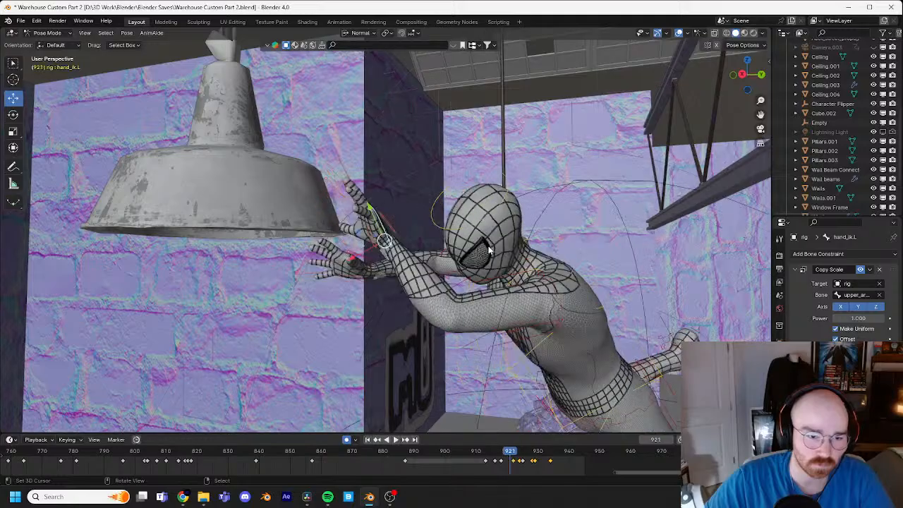
middle_click_drag(489, 250, 464, 218)
key("Left")
key("Left")
key("Left")
key("Left")
key("Left")
key("Right")
key("Right")
key("Right")
key("Right")
key("Right")
key("Right")
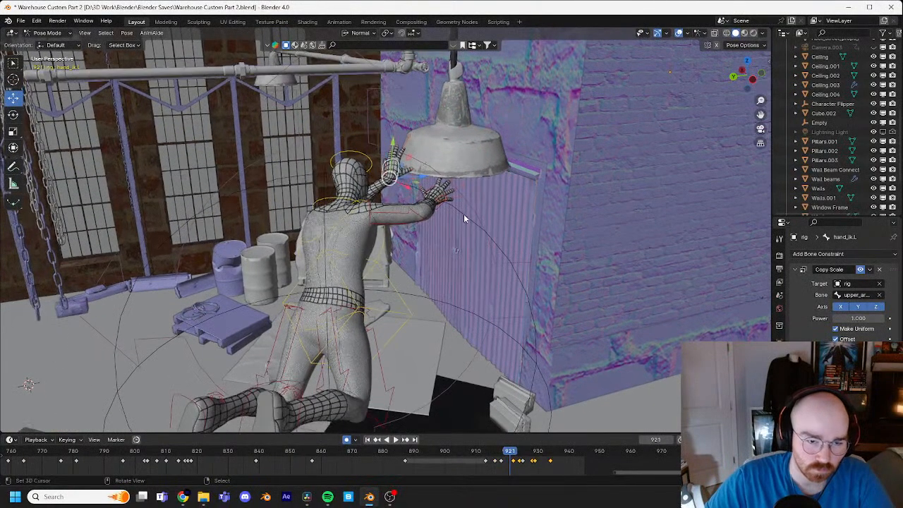
Step: Select the torso control and rotate it at frame 922
left_click(400, 295)
key("Right")
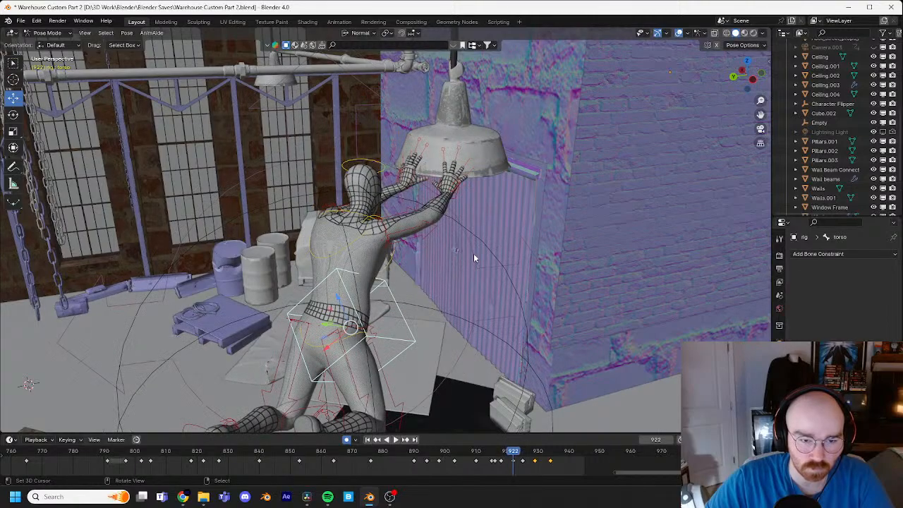
key("r")
left_click(502, 271)
middle_click_drag(502, 271, 481, 199)
Step: Step back and forth between frames 912 and 923 to examine the body's leap from the pillar to the lamp
key("Right")
key("Left")
key("Left")
key("Left")
key("Left")
key("Left")
key("Left")
scroll(470, 207, "down", 2)
scroll(481, 199, "up", 2)
key("Left")
key("Left")
key("Left")
key("Left")
key("Left")
key("Right")
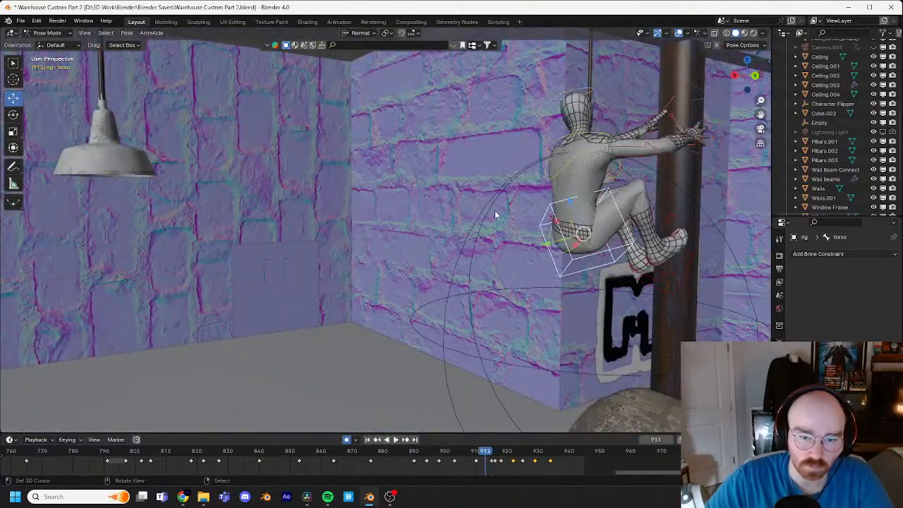
key("Right")
key("Right")
key("Right")
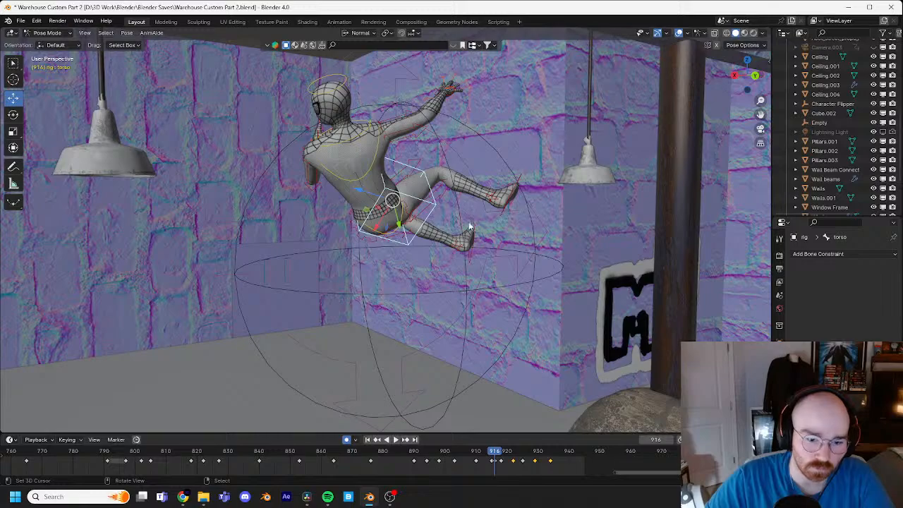
key("Left")
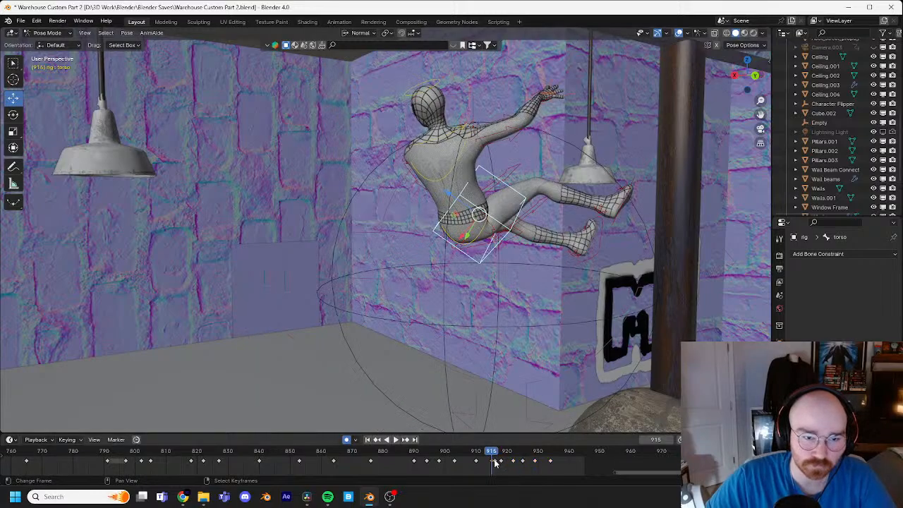
Step: Delete the torso's surplus keyframe at frame 915, scrub through to frame 920, and undo the last change
left_click(491, 454)
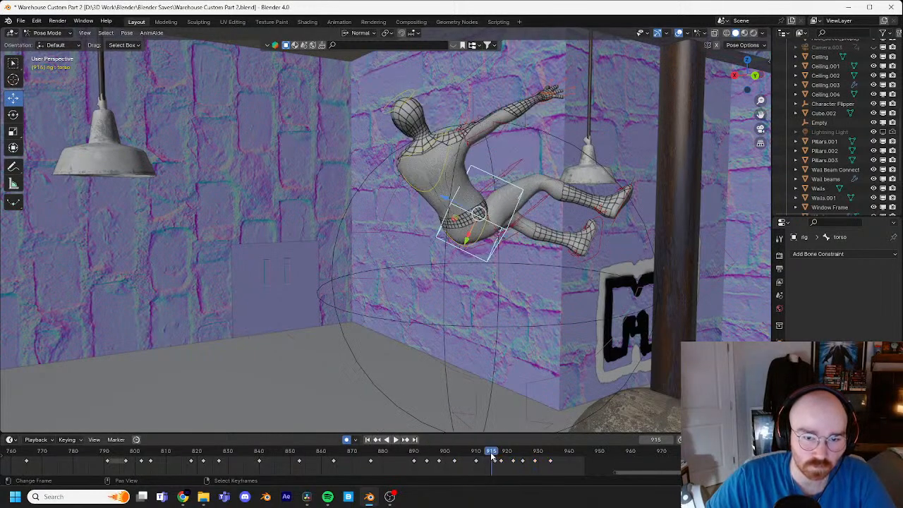
left_click(498, 455)
left_click(498, 455)
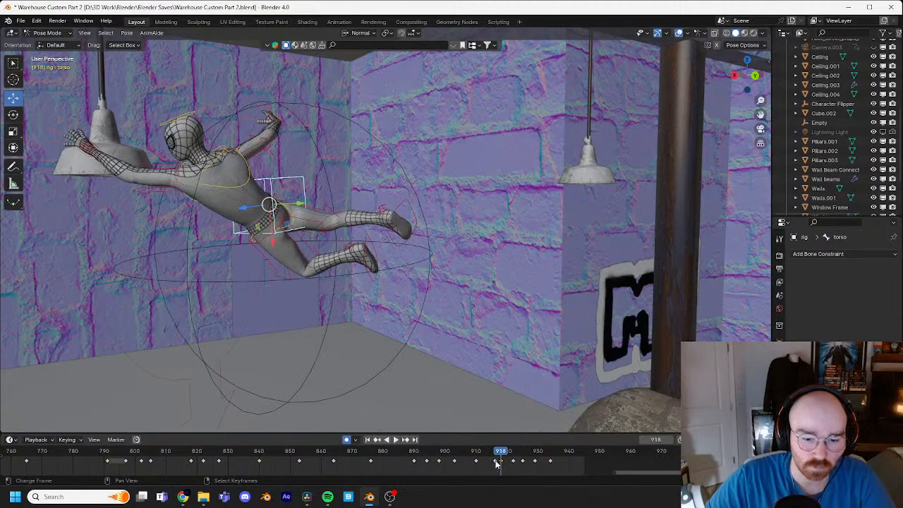
key("space")
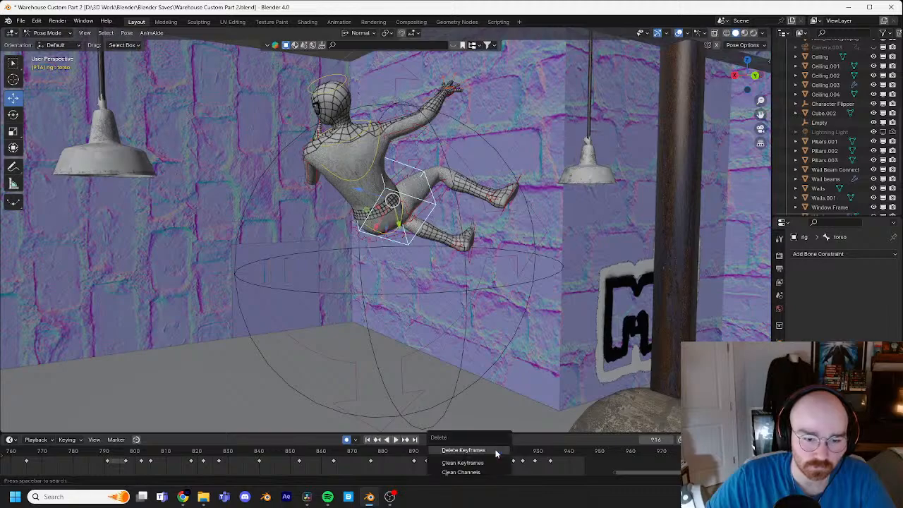
left_click(494, 454)
mouse_move(495, 454)
left_mouse_down()
mouse_move(483, 454)
mouse_move(497, 443)
mouse_move(508, 458)
left_mouse_up()
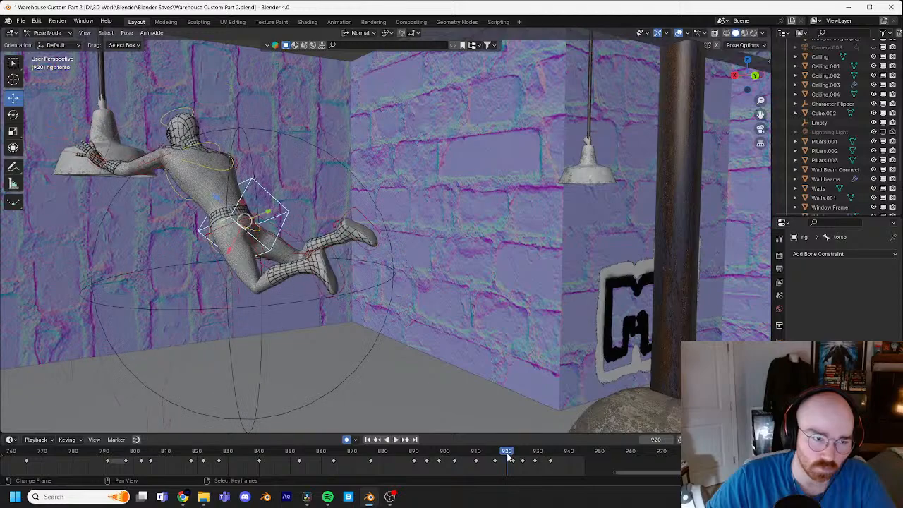
key("ctrl+z")
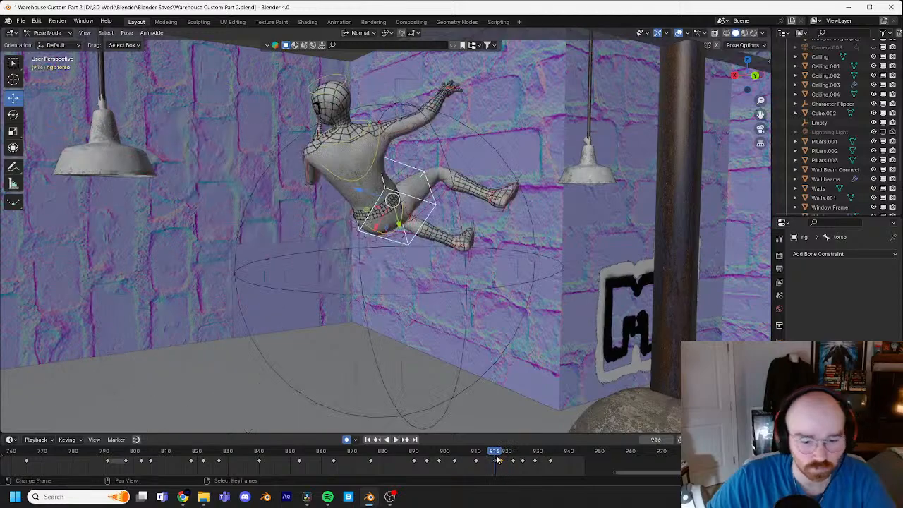
Step: Move the torso keyframe from frame 916 to frame 915 and scrub to frame 918
key("space")
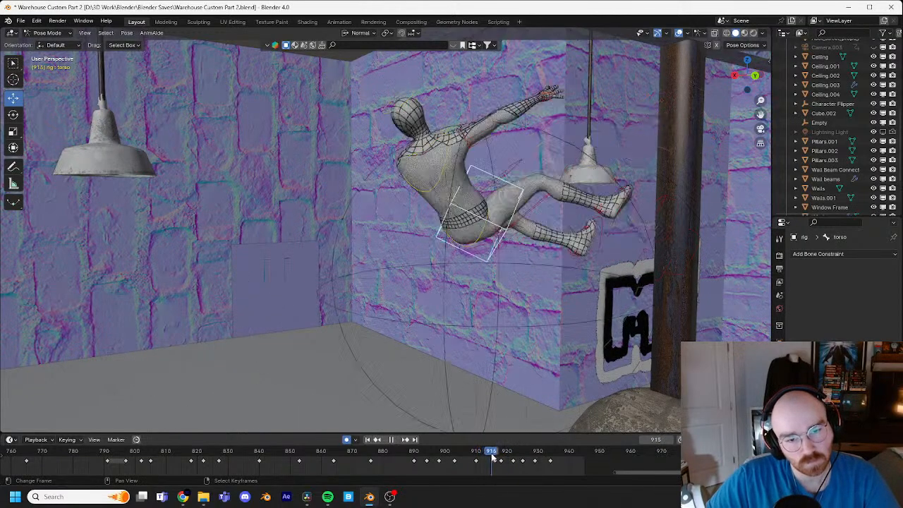
key("space")
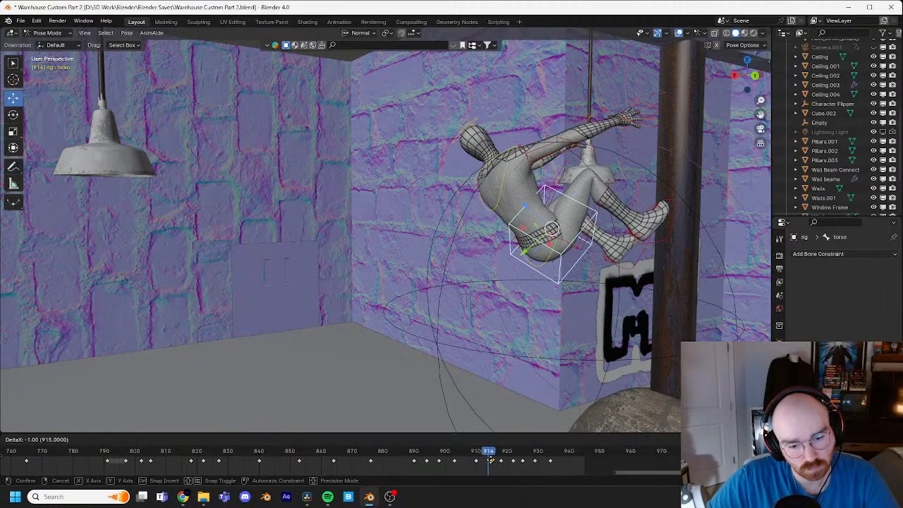
left_click_drag(494, 455, 502, 453)
Step: At frame 918, rotate the torso control about -9° in the view plane and about -8° with a trackball rotation
middle_click_drag(424, 360, 536, 288)
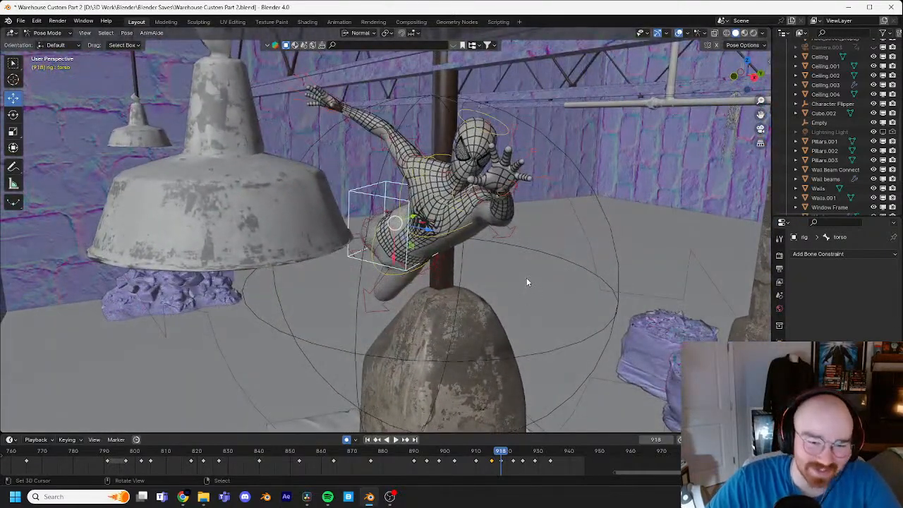
key("r")
left_click(511, 250)
key("r")
key("r")
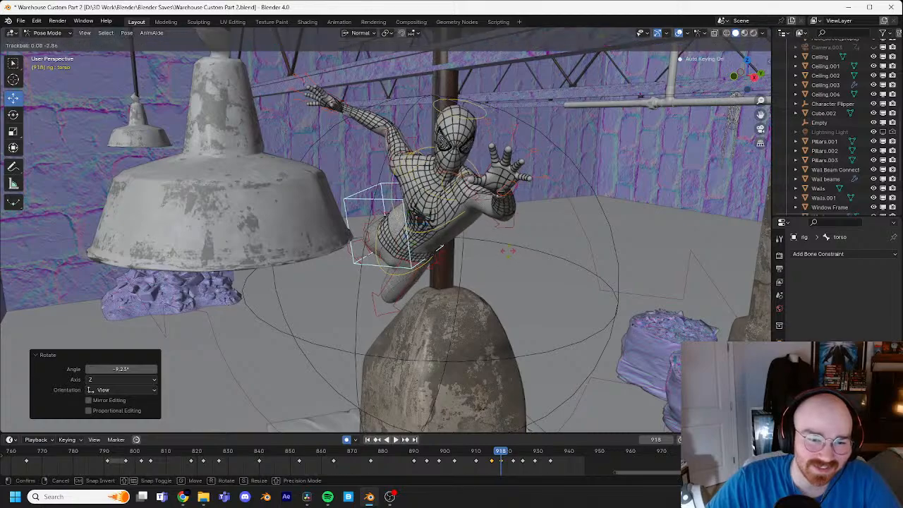
left_click(535, 298)
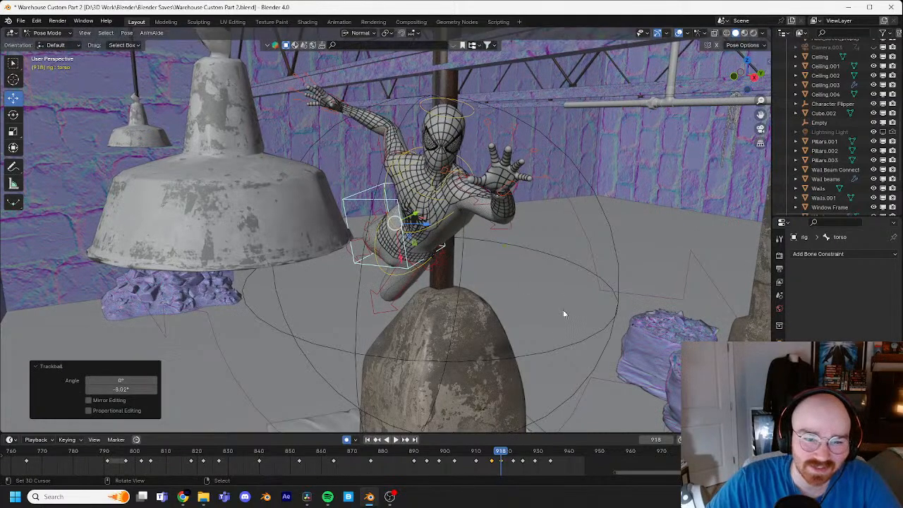
Step: Select the left hand IK control, then move it in front of the chest and rotate it at frame 918
left_click(499, 187)
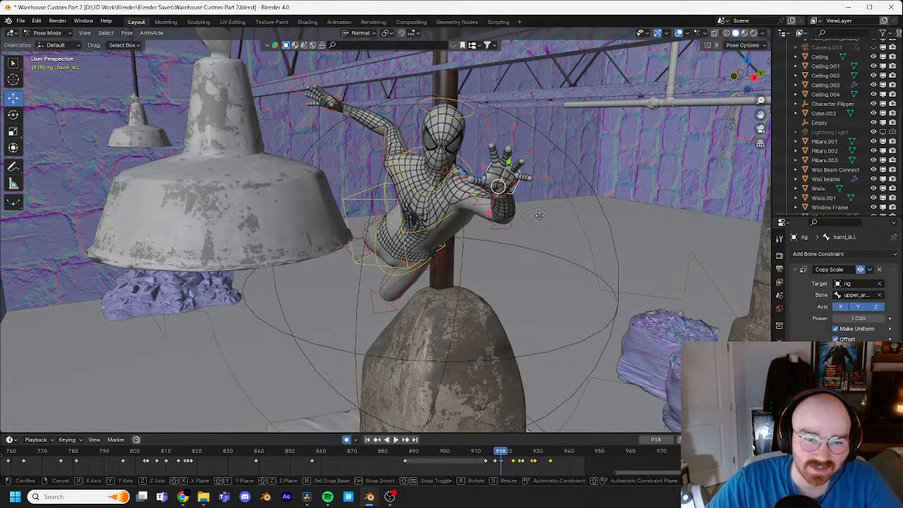
left_click(465, 234)
key("r")
key("r")
left_click(463, 235)
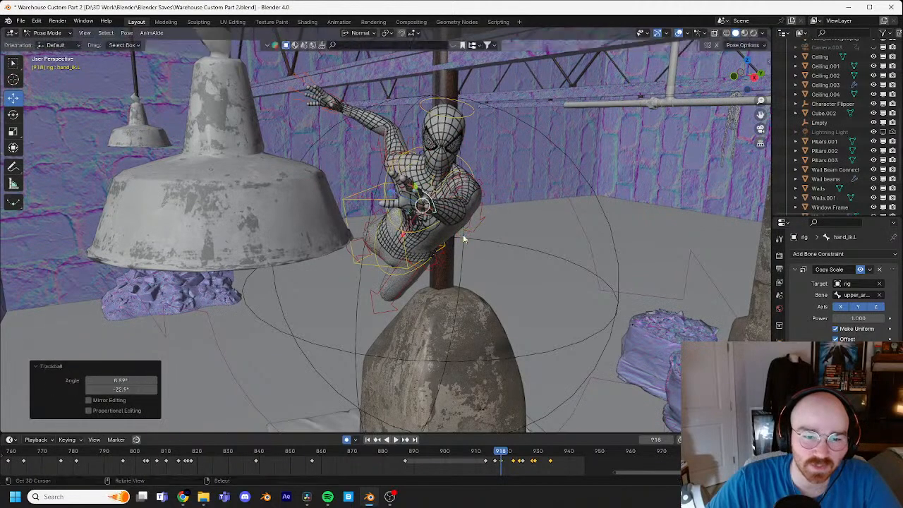
key("r")
left_click(478, 260)
Step: Step back and forth between frames 915 and 922 to examine the left arm's reach from the front and above
key("Left")
key("Left")
key("Left")
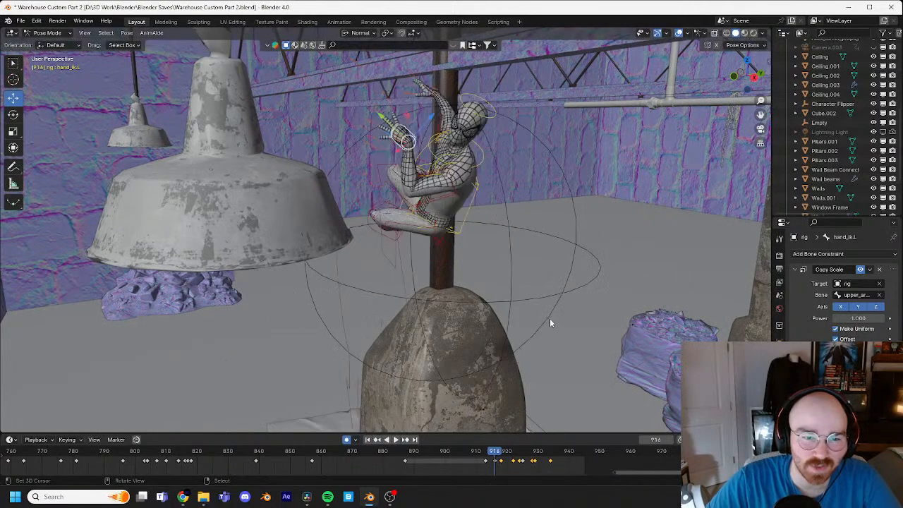
key("Right")
key("Right")
key("Right")
key("Right")
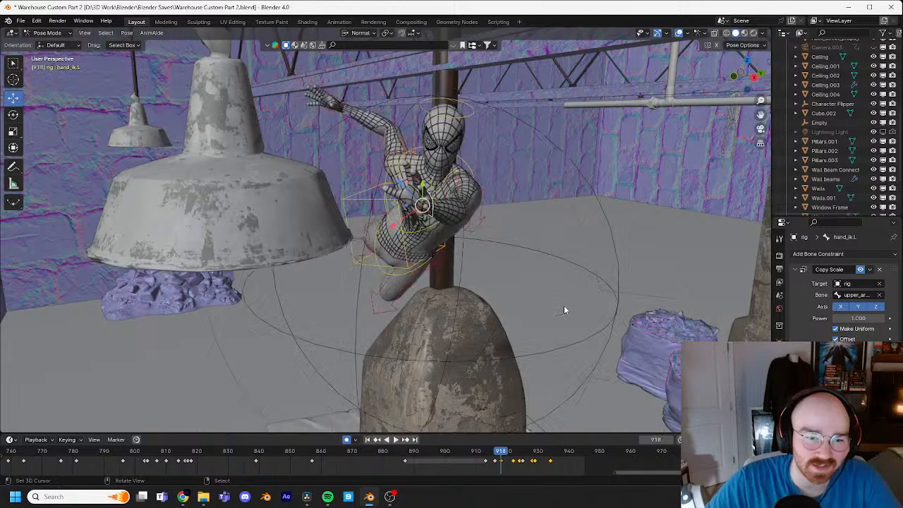
key("Right")
key("Right")
key("Right")
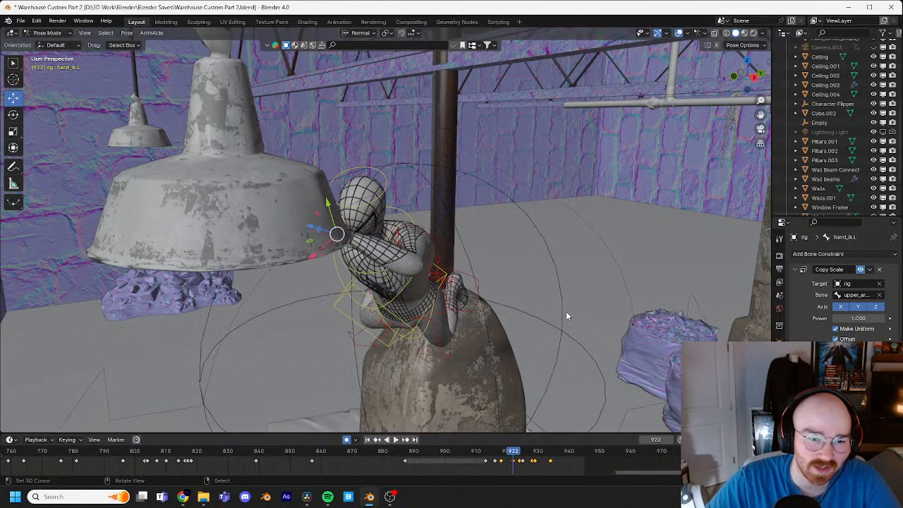
key("Left")
key("Left")
key("Left")
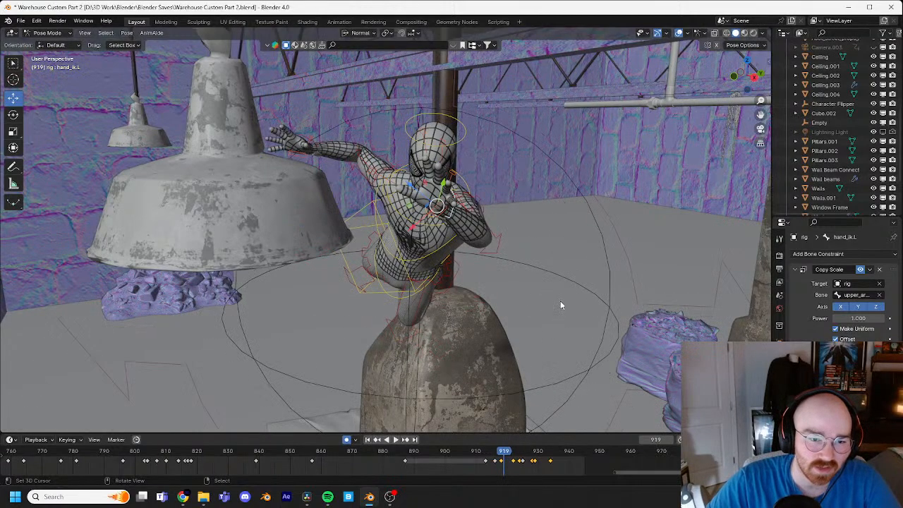
key("Right")
key("Right")
mouse_move(556, 296)
middle_mouse_down()
mouse_move(542, 298)
mouse_move(553, 318)
mouse_move(558, 307)
middle_mouse_up()
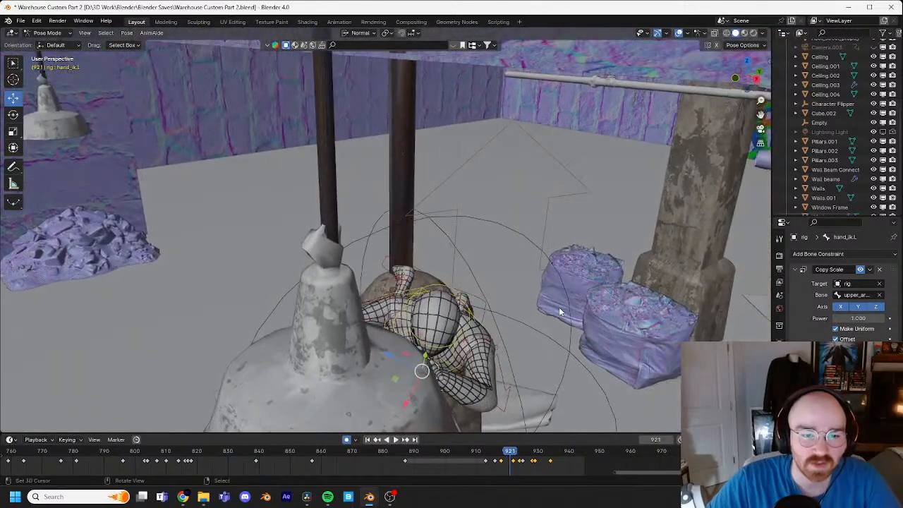
key("Left")
key("Left")
key("Left")
key("Right")
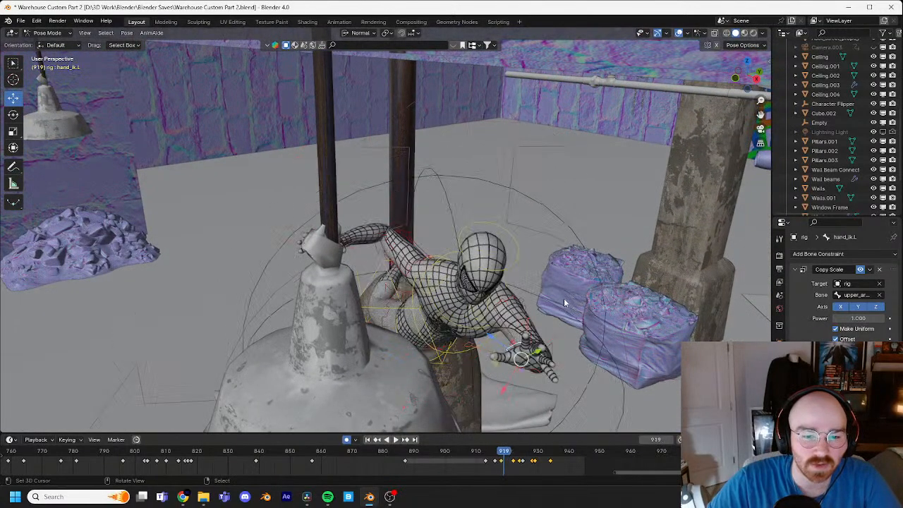
key("Left")
Step: At frame 918, move the torso control about 0.1 m toward the lamp and rotate it to turn the chest
left_click(379, 265)
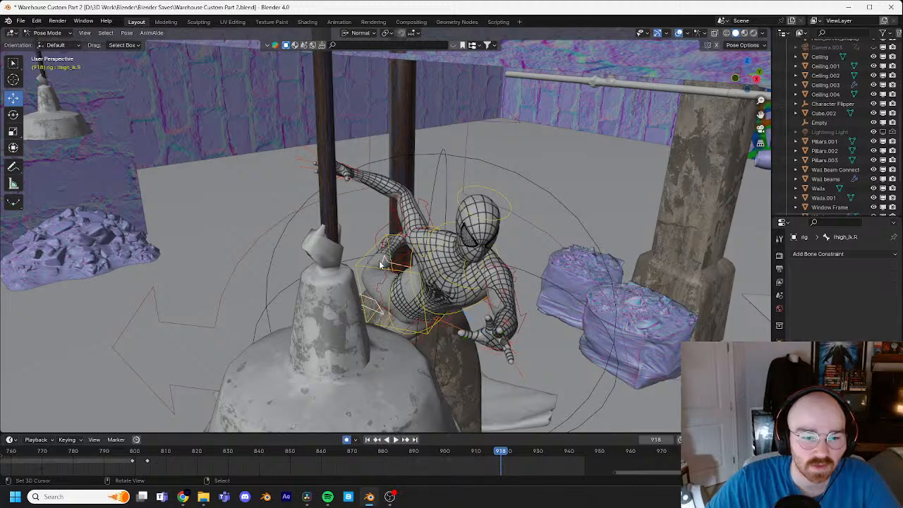
key("g")
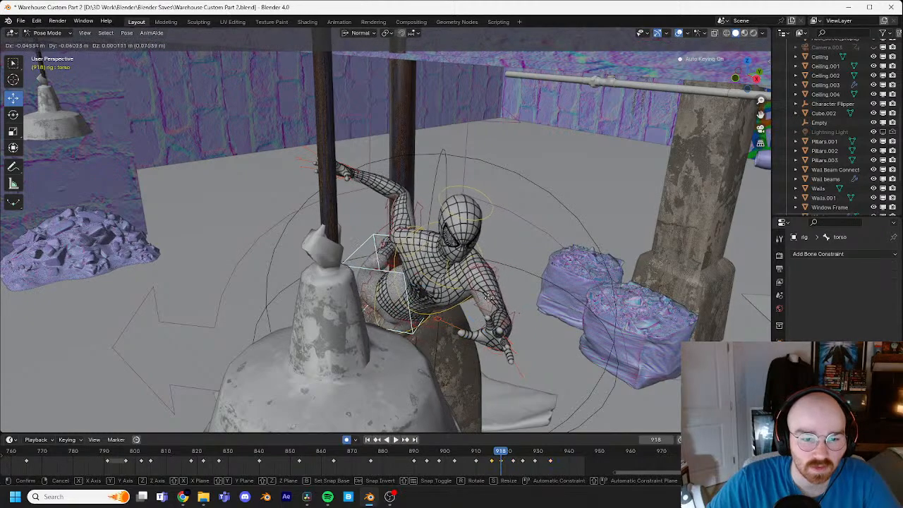
left_click(506, 301)
key("r")
key("r")
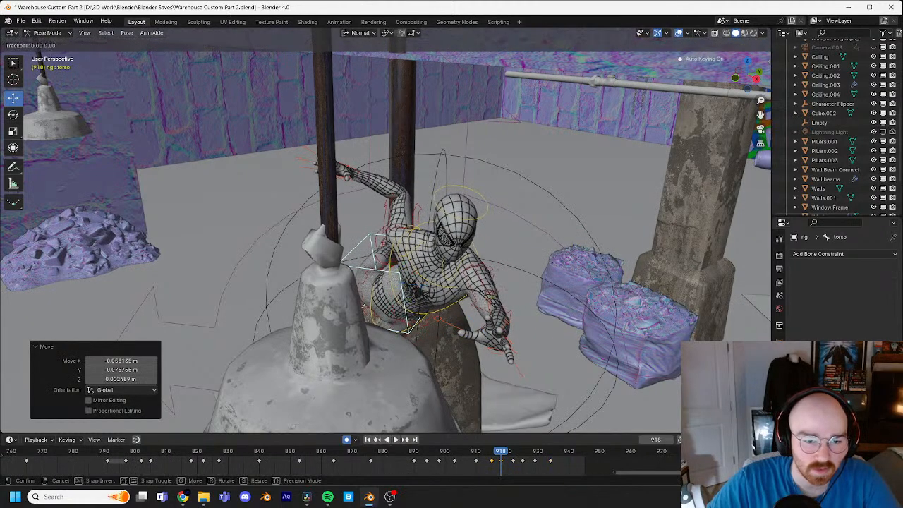
left_click(490, 300)
key("r")
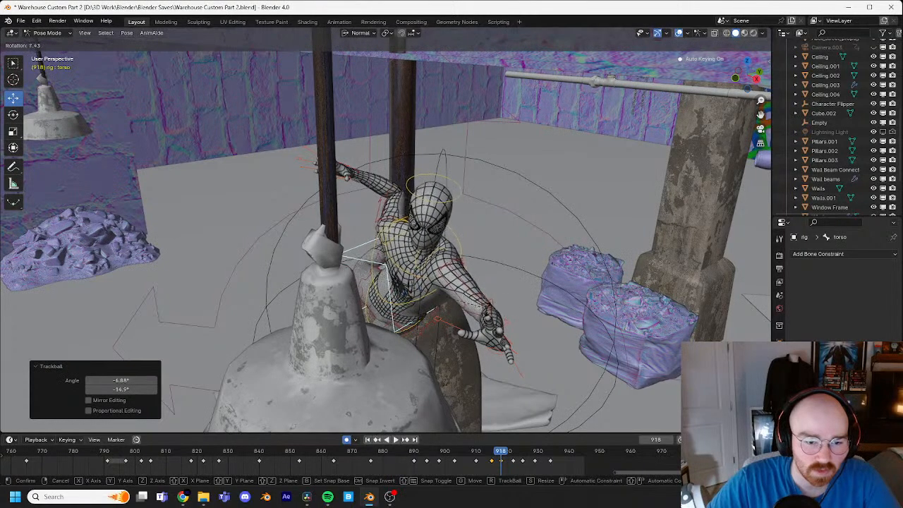
left_click(487, 314)
key("r")
key("r")
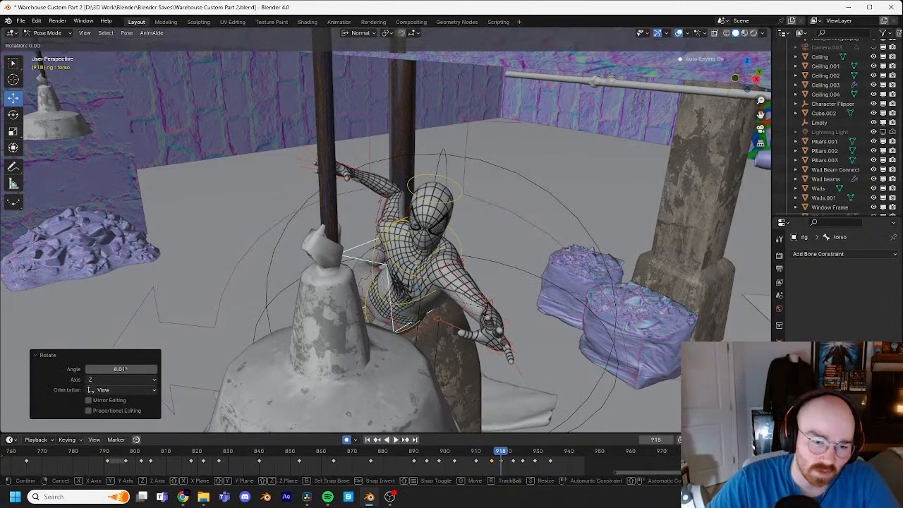
left_click(485, 312)
Step: Select the left hand IK control and move it about 0.26 m toward the lamp at frame 918
left_click(493, 357)
left_click(483, 338)
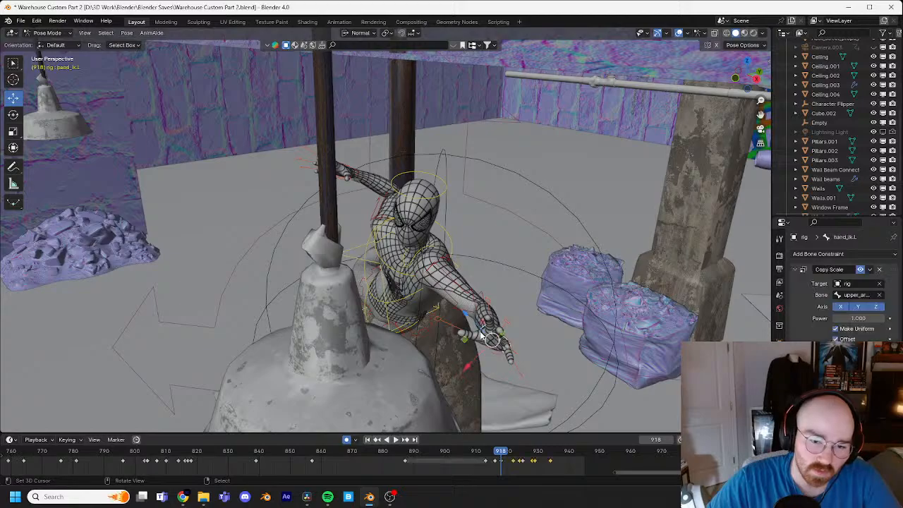
key("g")
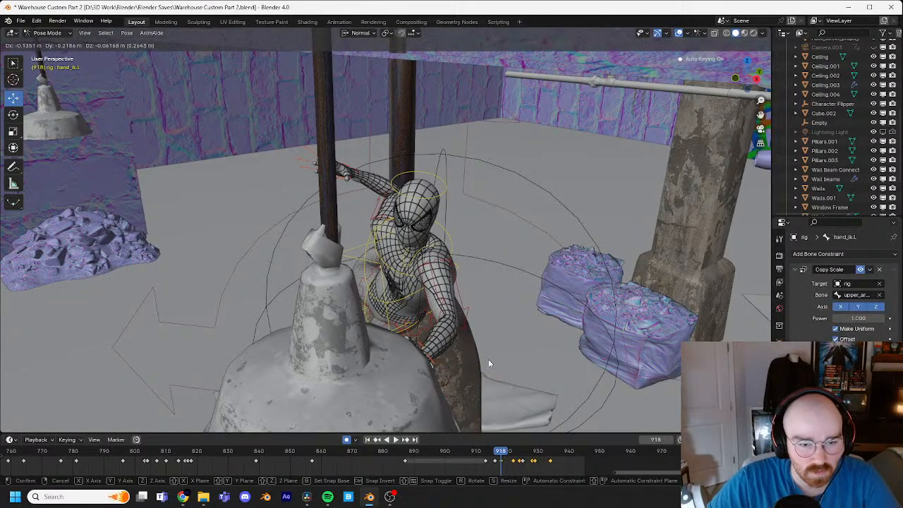
left_click(490, 363)
Step: Step between frames 918 and 922 from the side to examine the hands' approach to the lamp
middle_click_drag(490, 362, 474, 307)
key("Right")
key("Right")
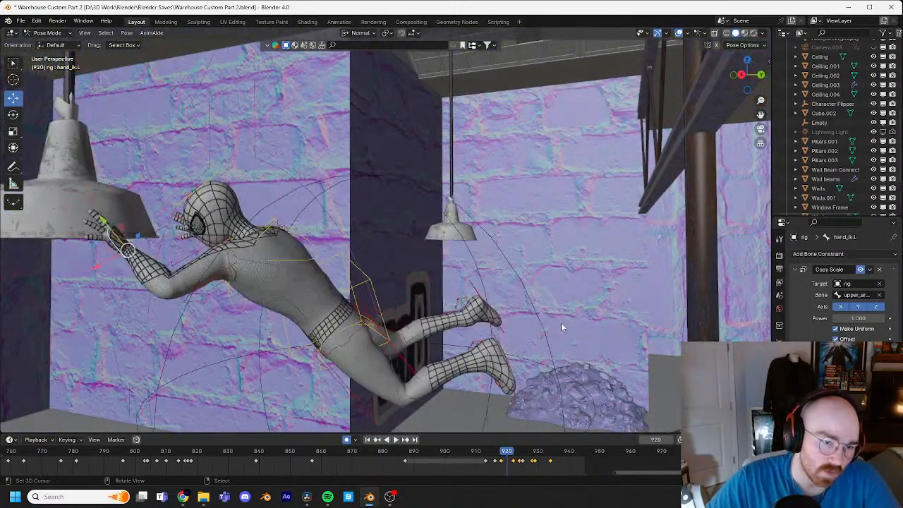
key("Right")
key("Right")
middle_click_drag(561, 323, 610, 280)
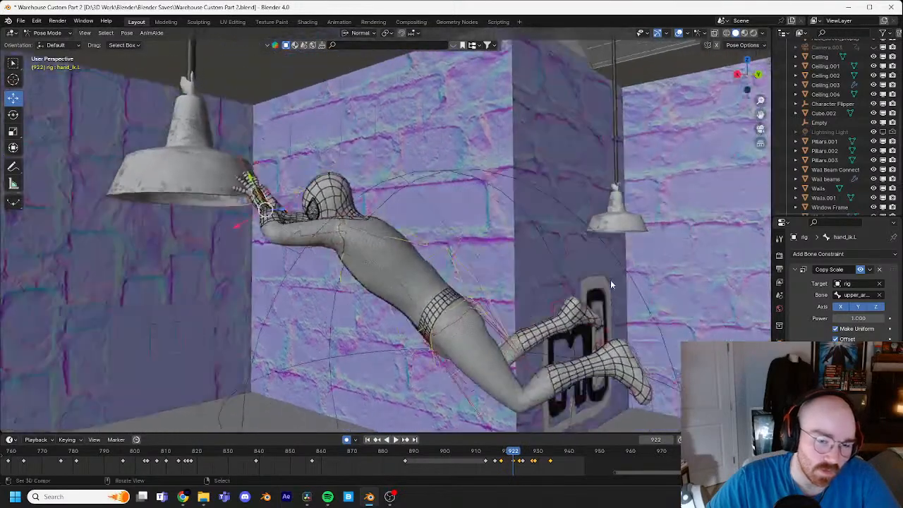
scroll(611, 280, "down", 4)
key("Left")
key("Left")
key("Left")
key("Left")
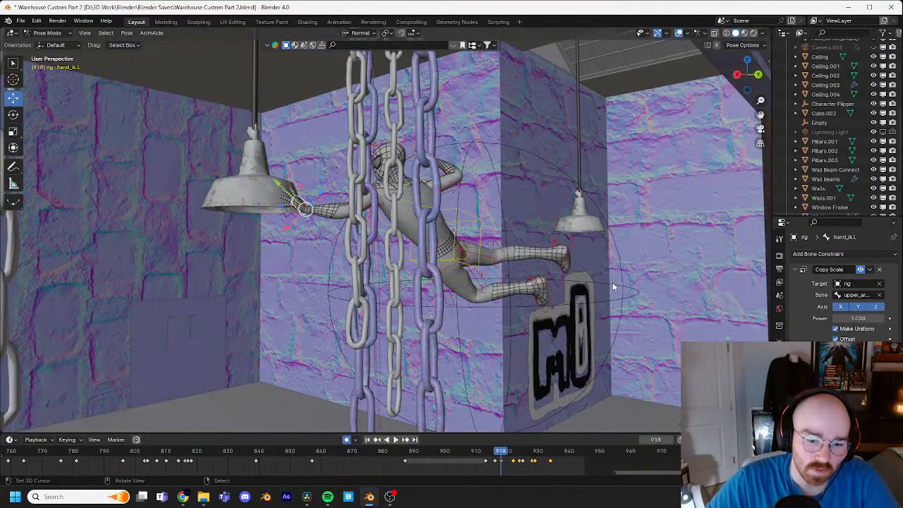
Step: Select the torso control and step through the frames from 918 back to 913 to examine the push-off from the pillar
left_click(483, 226)
key("Left")
key("Left")
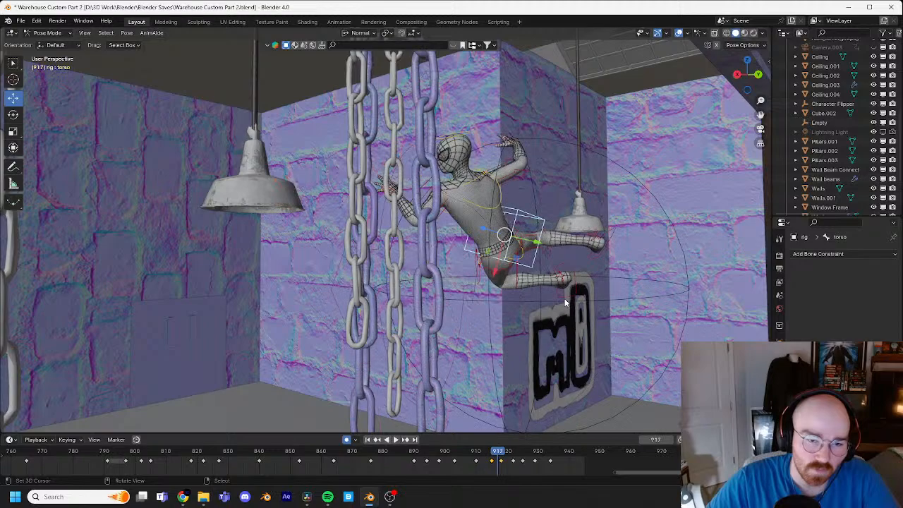
middle_click_drag(598, 301, 460, 291)
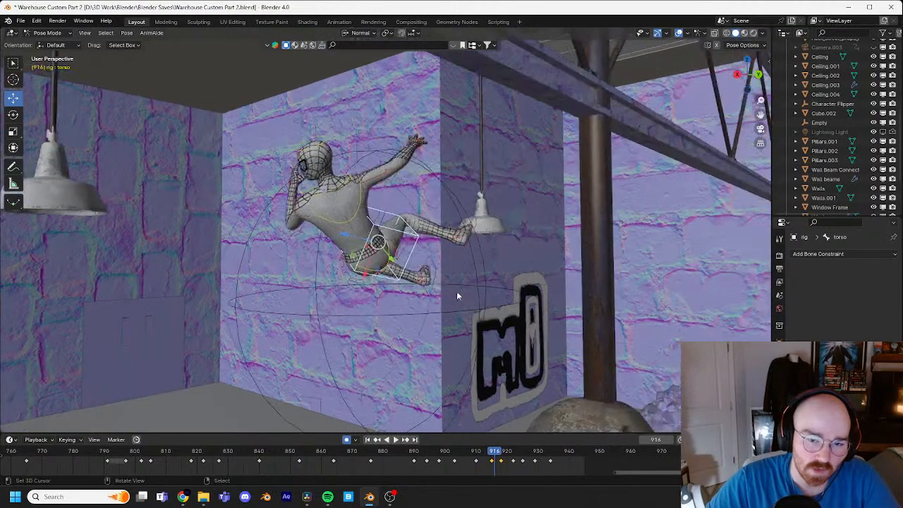
key("Left")
key("Left")
key("Left")
key("Left")
key("Right")
key("Right")
key("Right")
key("Right")
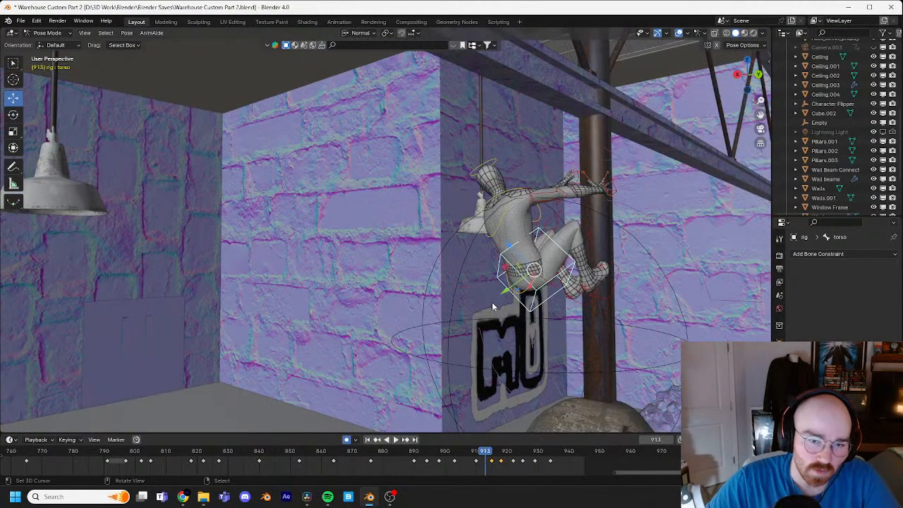
Step: Check the torso's push-off around frames 912 to 915, then move the left foot IK control about 0.03 m at frame 914
key("Left")
key("Left")
key("Left")
key("Left")
key("Left")
key("Left")
key("Left")
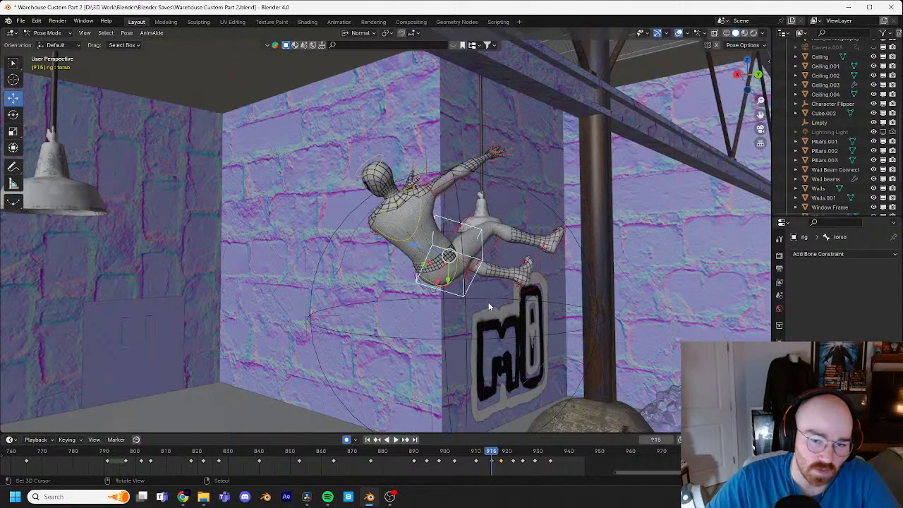
key("Right")
key("Right")
key("Right")
key("Right")
key("Right")
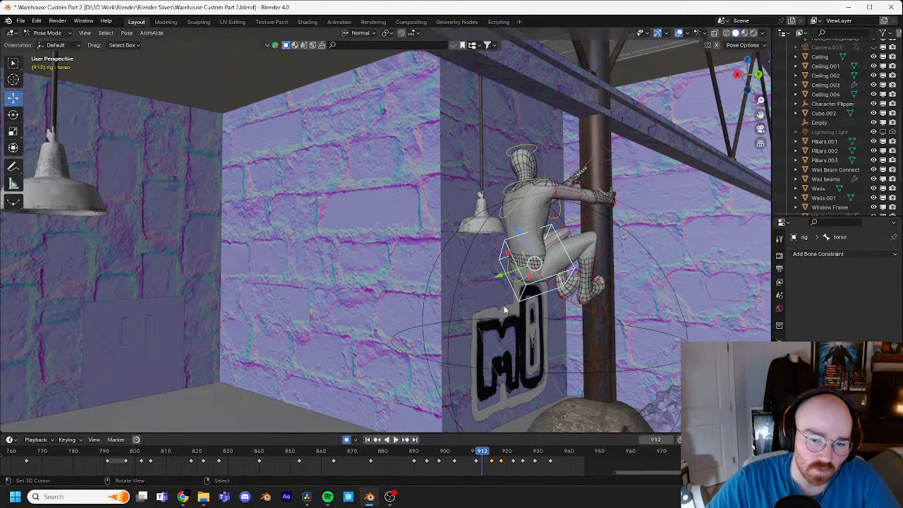
middle_click_drag(504, 306, 480, 289)
left_click(476, 257)
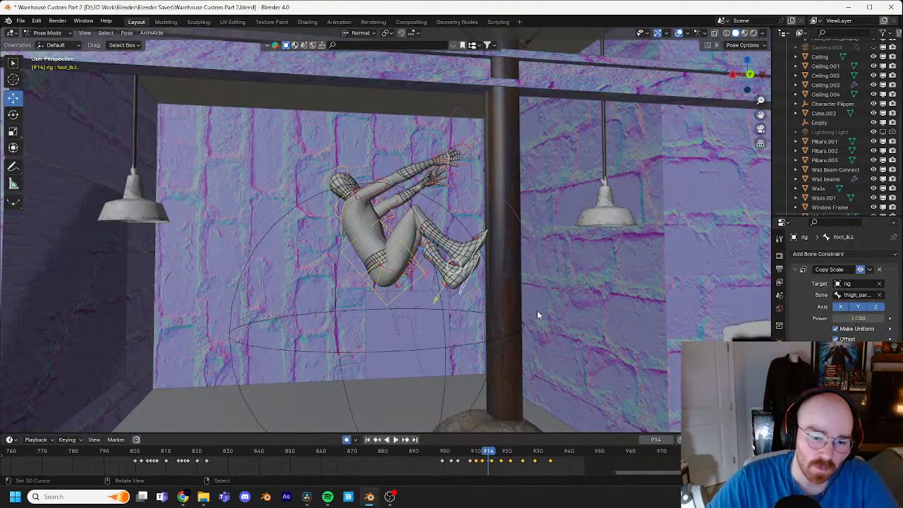
scroll(522, 333, "up", 3)
middle_click_drag(522, 333, 468, 332)
key("g")
left_click(521, 330)
Step: Nudge the left foot IK control near the pillar again at frame 914 and compare it with the neighbouring frames
scroll(458, 333, "up", 4)
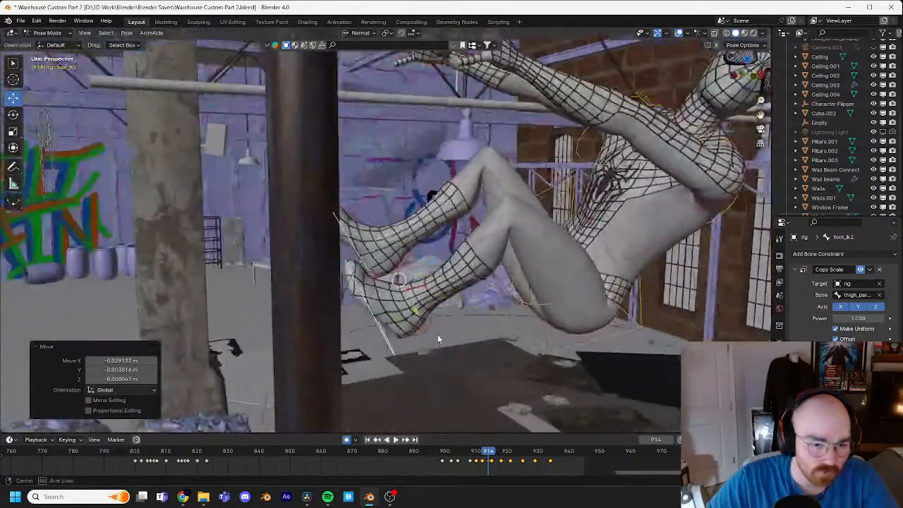
middle_click_drag(392, 345, 424, 330)
key("g")
left_click(434, 347)
key("Right")
key("Right")
key("Left")
key("Left")
key("Left")
key("Left")
key("Left")
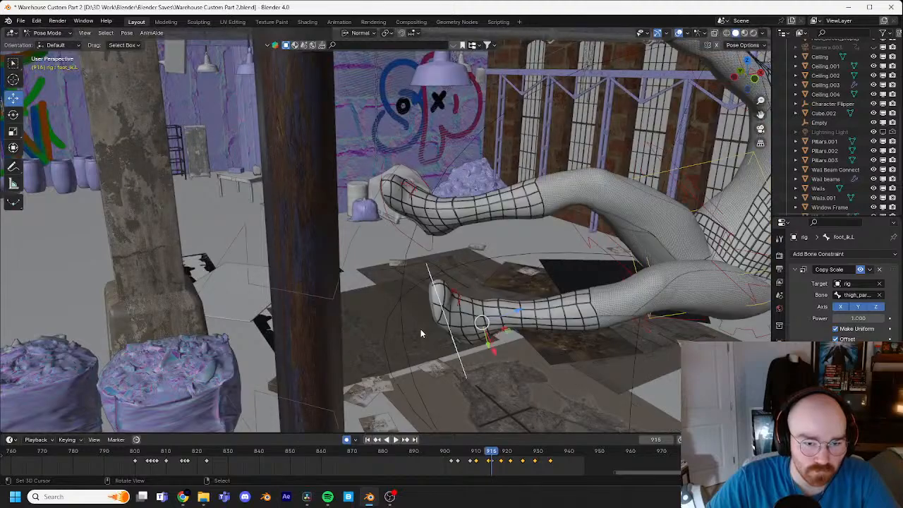
Step: Play back the leap and step between frames 928 and 930 to examine the legs during the lamp swing
key("space")
middle_click_drag(421, 327, 467, 277)
key("space")
middle_click_drag(614, 265, 424, 262, "shift")
mouse_move(532, 452)
left_mouse_down()
mouse_move(499, 444)
mouse_move(557, 450)
mouse_move(504, 450)
mouse_move(537, 458)
left_mouse_up()
middle_click_drag(403, 382, 530, 291)
key("Left")
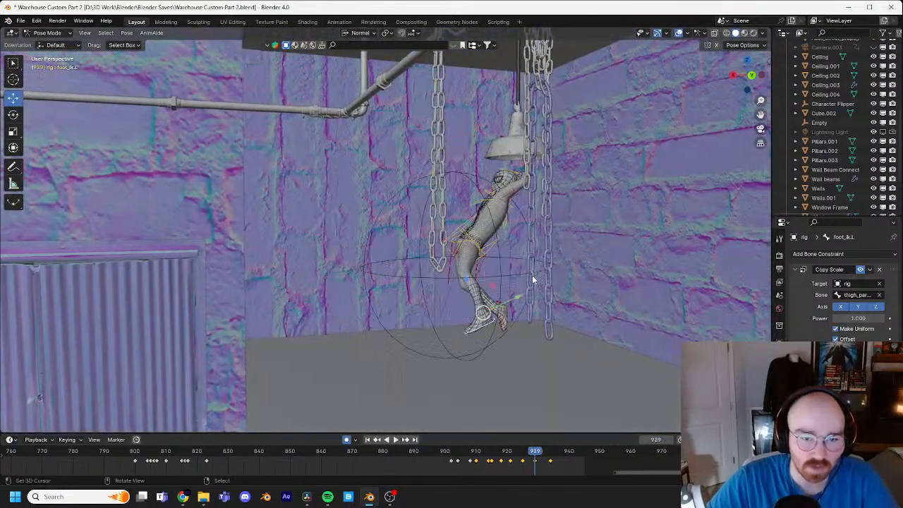
key("Left")
key("Right")
key("Right")
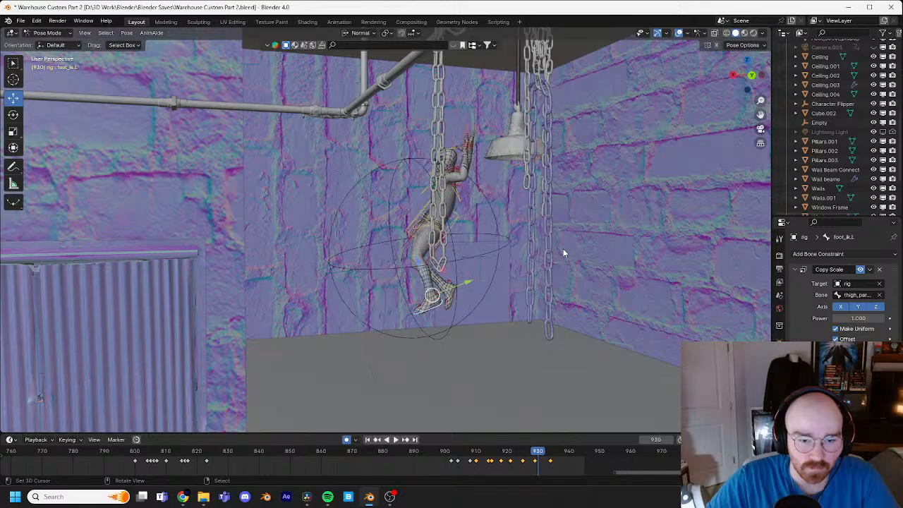
Step: At frame 930, rotate the left foot IK control and lift it forward in front of the body
key("r")
left_click(538, 319)
key("g")
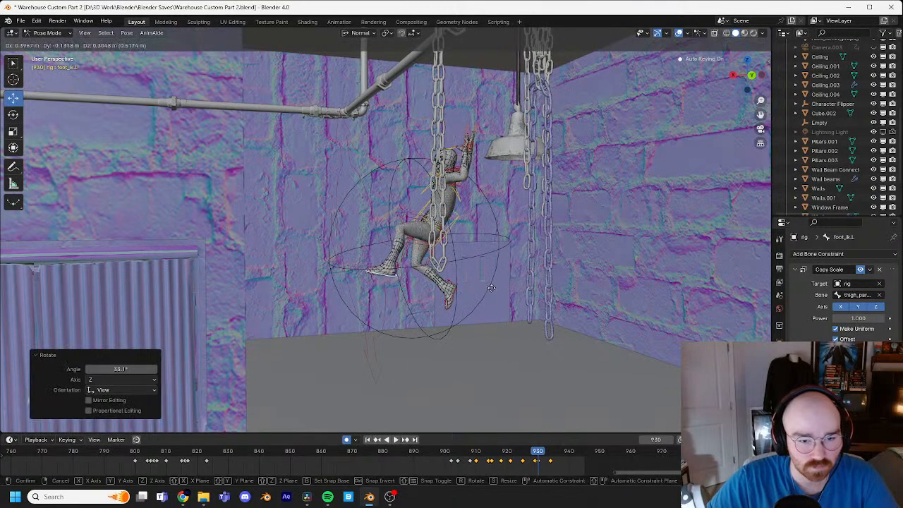
left_click(481, 259)
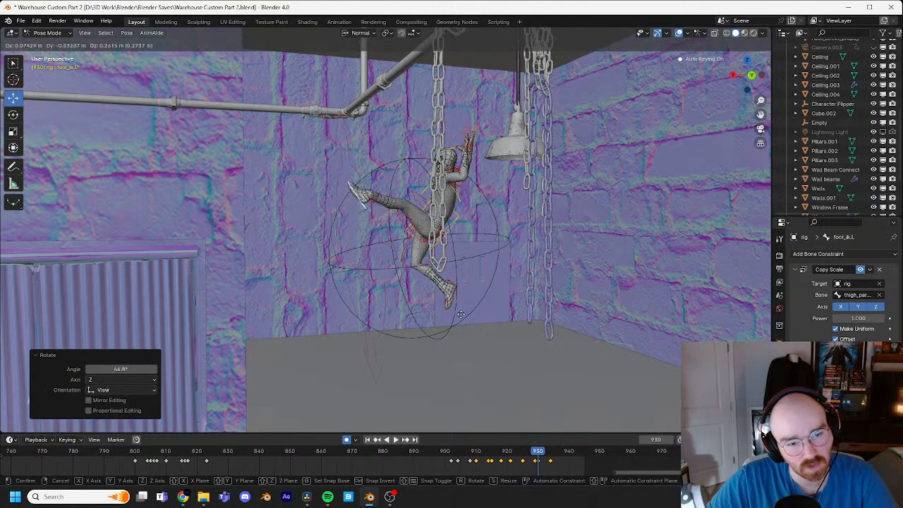
middle_click_drag(460, 315, 428, 372)
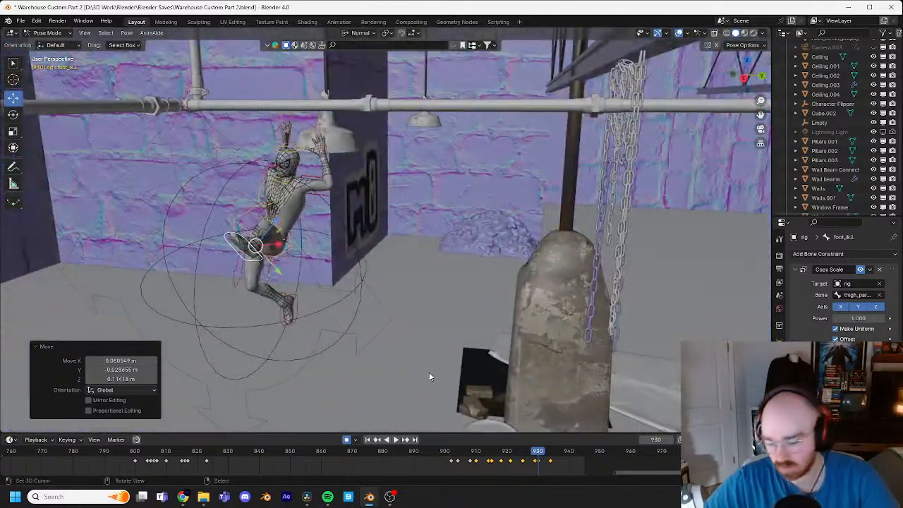
Step: Frame the left foot up close, turn it with a trackball rotation and reposition it at frame 930
key("KP_Decimal")
scroll(462, 358, "down", 4)
middle_click_drag(459, 310, 494, 290)
key("r")
key("r")
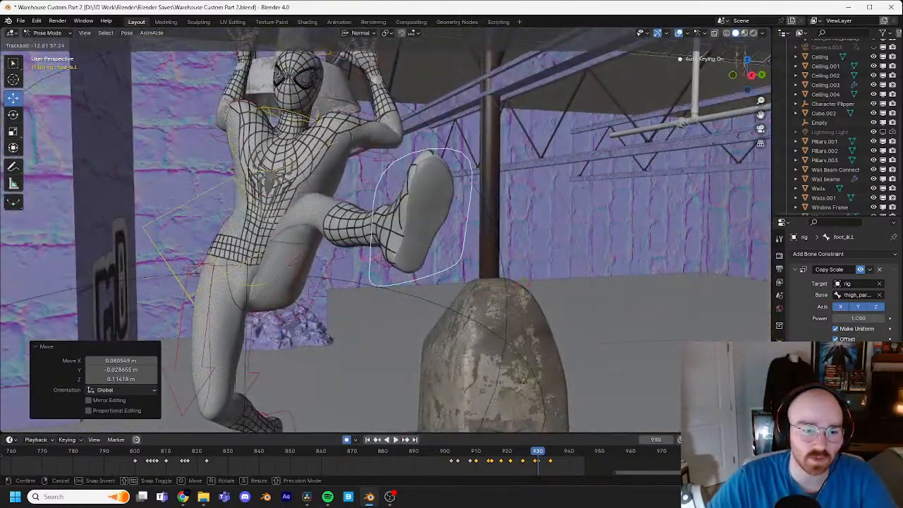
left_click(521, 279)
key("g")
left_click(408, 307)
Step: Trackball-rotate the left foot again and move it about 0.04 m to adjust the raised leg
key("r")
key("r")
left_click(393, 306)
middle_click_drag(424, 300, 328, 284)
key("g")
left_click(525, 267)
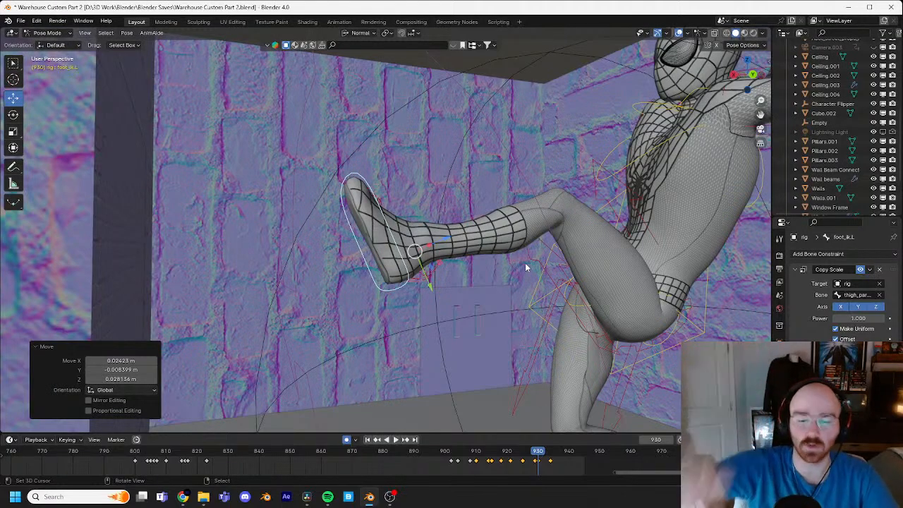
Step: Refine the left foot's angle with another trackball rotation and shift it slightly at frame 930
middle_click_drag(525, 266, 429, 292)
key("r")
key("r")
left_click(456, 262)
key("g")
left_click(442, 286)
Step: Select the right foot IK control at frame 930, move it about 0.75 m up and forward, and rotate it about 69°
left_click(366, 361)
mouse_move(401, 367)
middle_mouse_down()
mouse_move(430, 383)
mouse_move(383, 367)
middle_mouse_up()
key("g")
left_click(430, 379)
key("r")
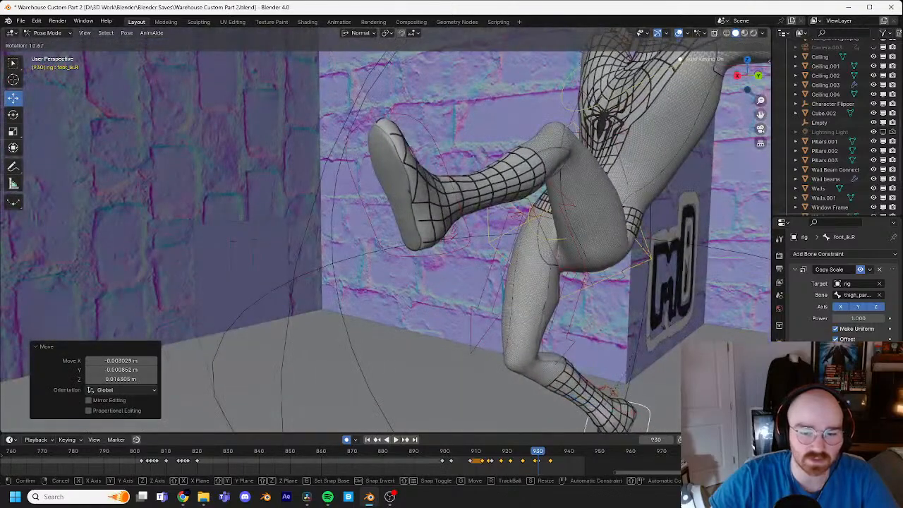
left_click(618, 328)
middle_click_drag(618, 328, 641, 309)
key("g")
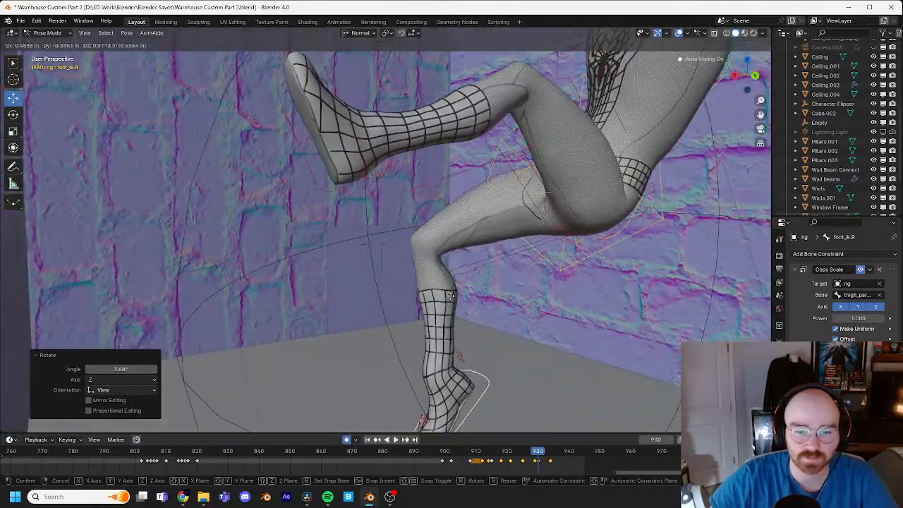
left_click(403, 289)
key("r")
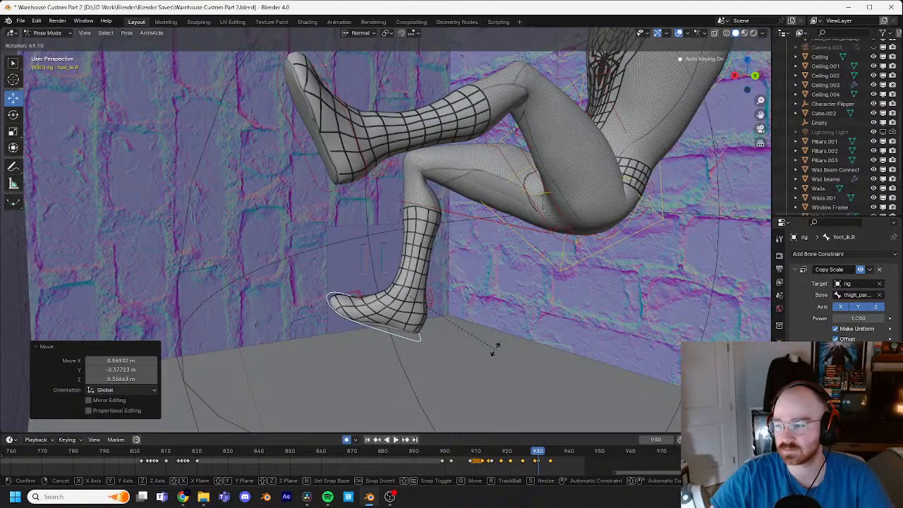
left_click(488, 302)
Step: Adjust the right foot's tilt with a trackball rotation while viewing the character from the front
middle_click_drag(488, 301, 459, 300)
key("r")
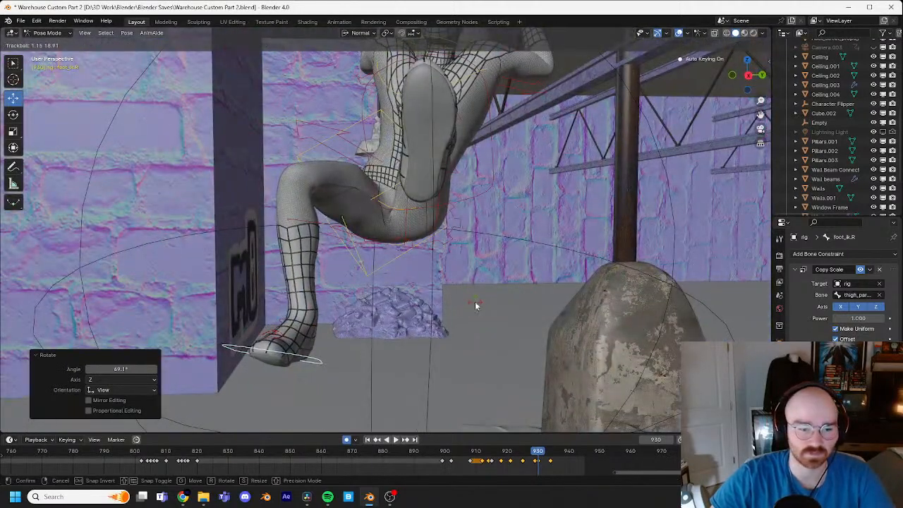
left_click(475, 302)
key("r")
left_click(429, 239)
Step: Reposition the right foot IK control from the side and rotate it about -27.4°
middle_click_drag(429, 239, 588, 242)
key("g")
left_click(672, 155)
key("r")
left_click(584, 87)
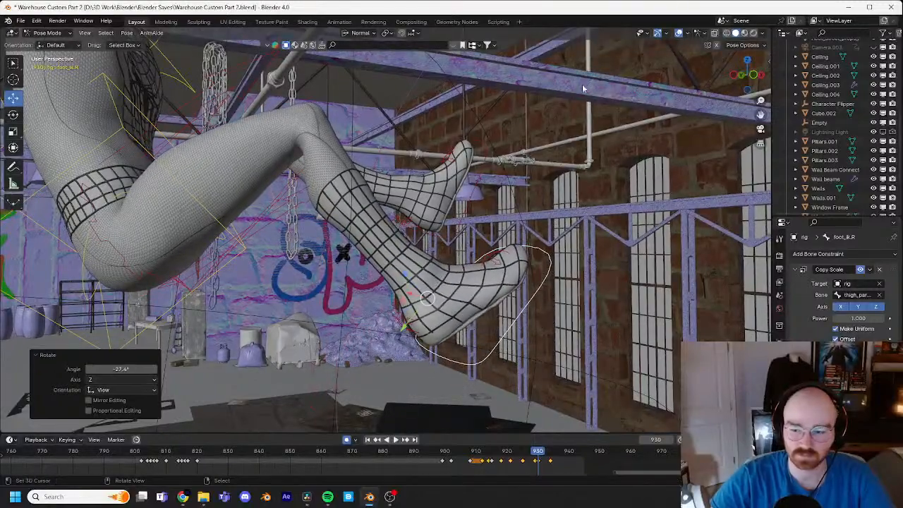
Step: Extend the right leg further by rotating the foot about -12.4°, trackball-tilting it about -16.6° and moving it about 0.12 m outward
key("g")
left_click(611, 103)
key("r")
left_click(566, 95)
key("r")
key("r")
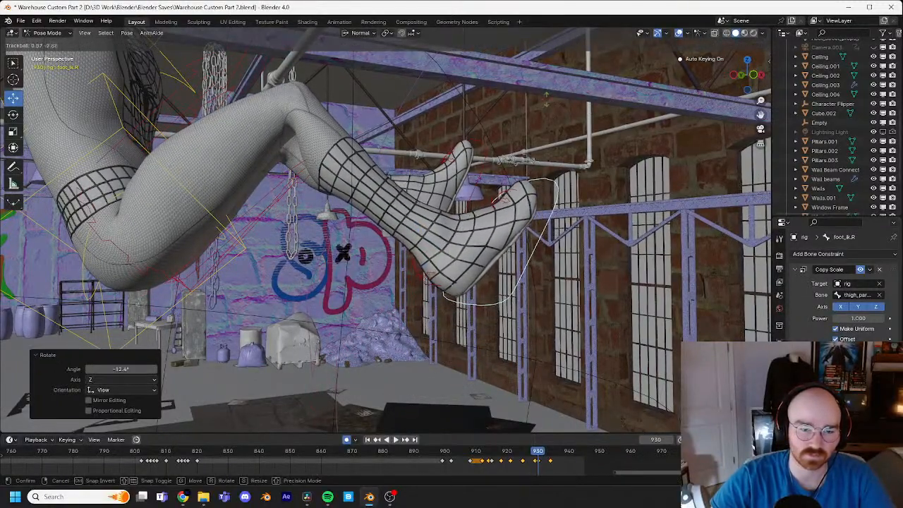
left_click(544, 108)
key("g")
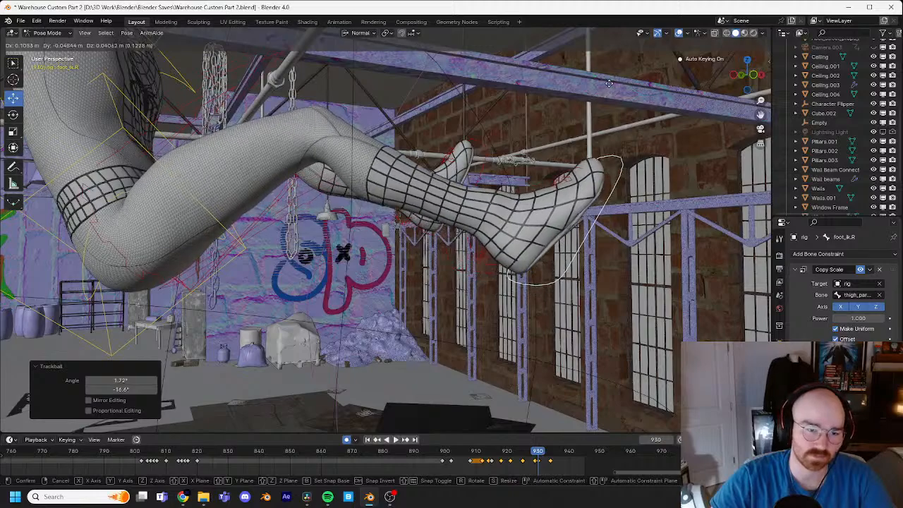
left_click(611, 79)
middle_click_drag(496, 218, 571, 244)
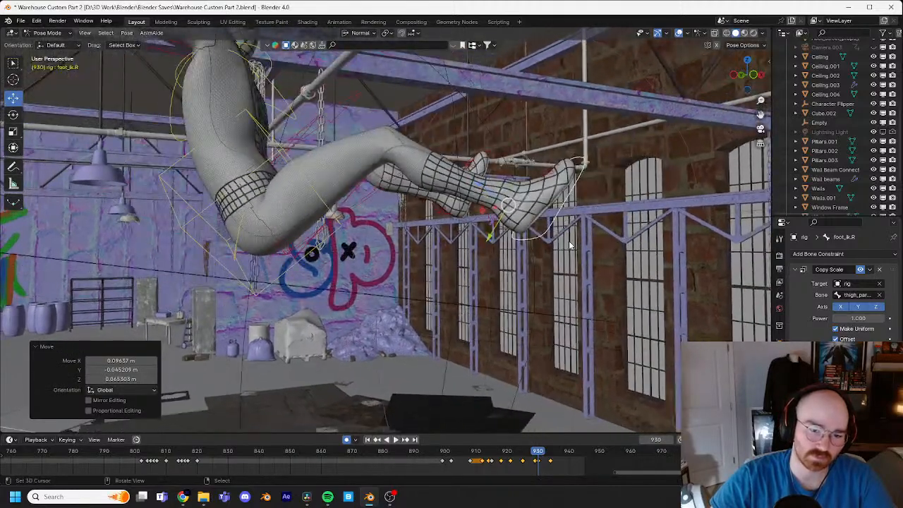
Step: Try deleting the right foot's keyframe at frame 929 and step through the surrounding frames
left_click(535, 464)
key("x")
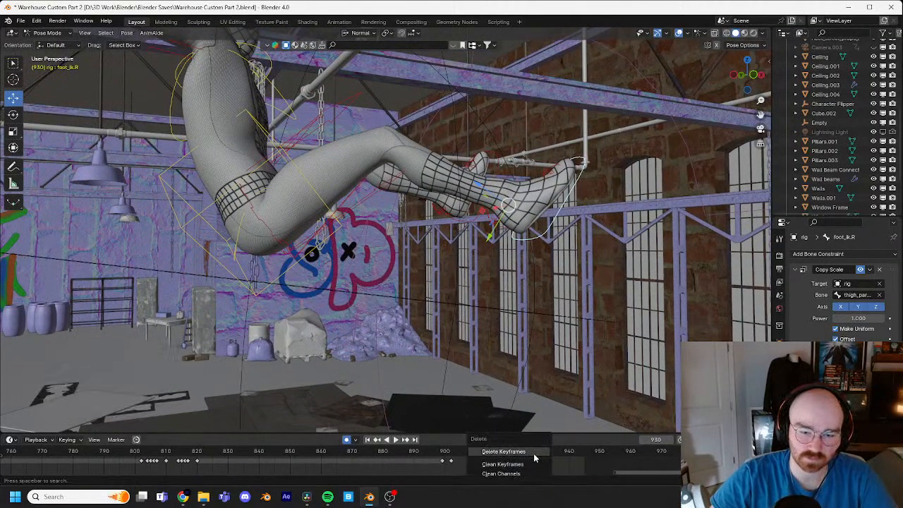
left_click(534, 456)
key("Left")
key("Left")
key("Left")
key("Right")
key("Right")
key("Right")
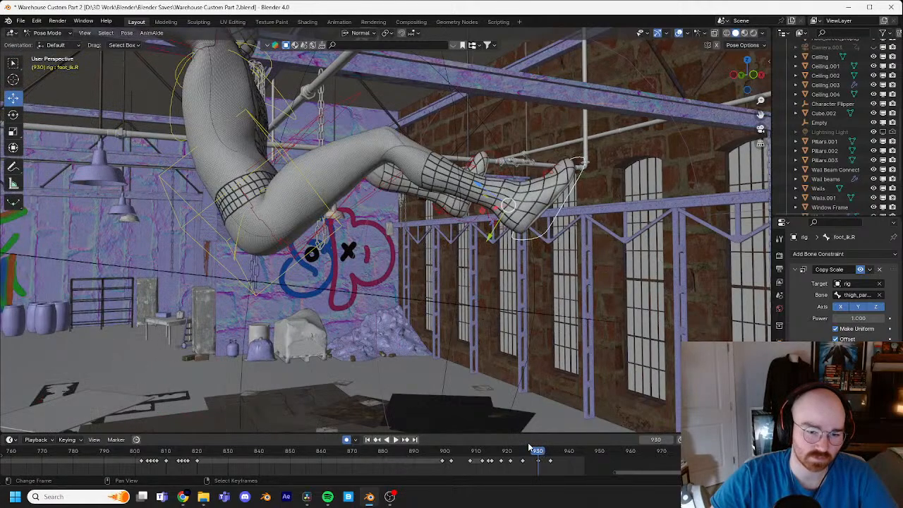
key("Left")
Step: Shift the right foot's keyframe from frame 929 to 927 and the left foot's keyframe from 929 to 928
scroll(534, 379, "down", 3)
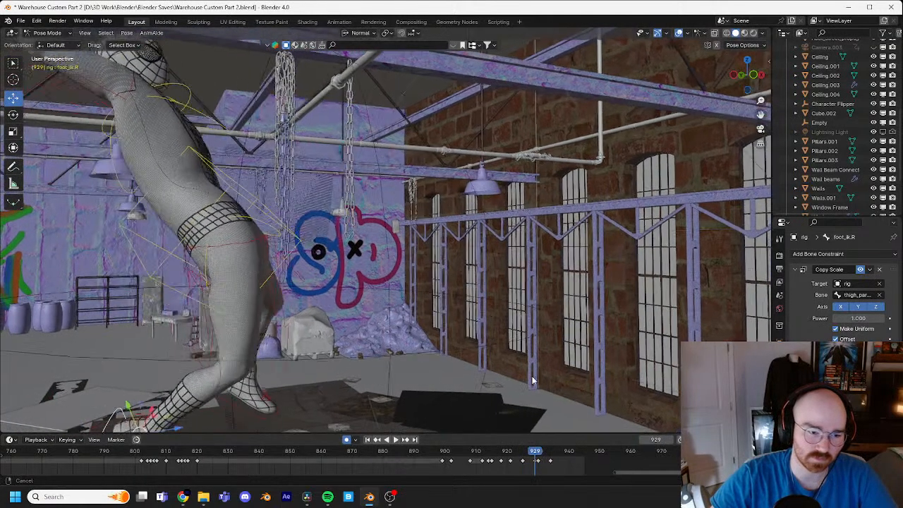
left_click_drag(536, 462, 510, 452)
mouse_move(511, 409)
middle_mouse_down()
mouse_move(497, 366)
mouse_move(506, 417)
middle_mouse_up()
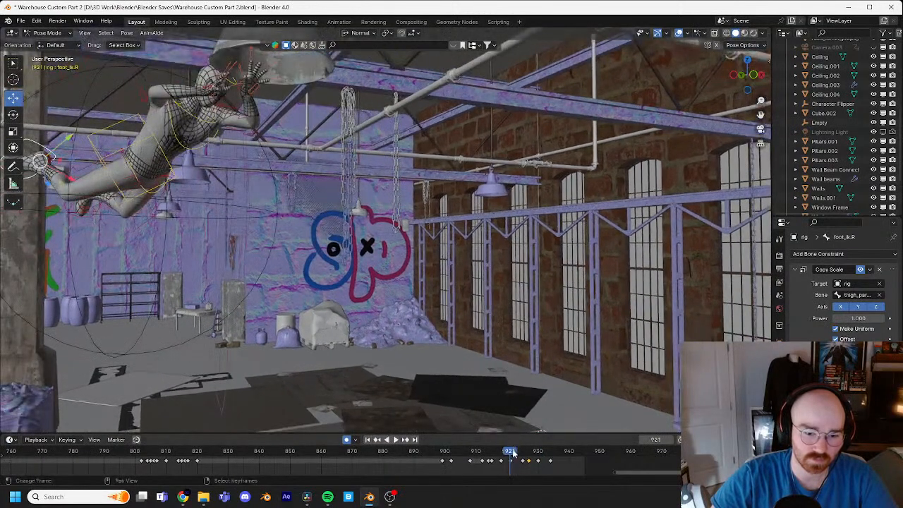
key("space")
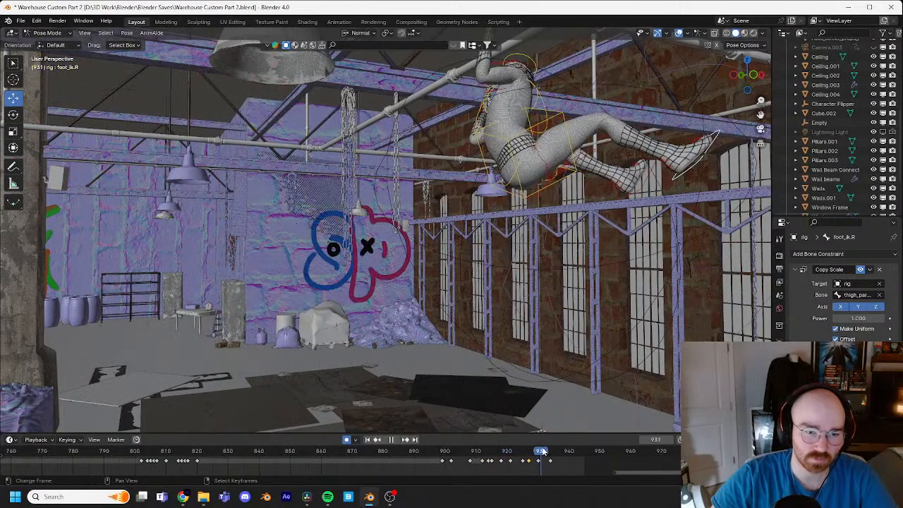
mouse_move(544, 453)
left_mouse_down()
mouse_move(526, 452)
mouse_move(545, 451)
mouse_move(526, 449)
mouse_move(536, 452)
left_mouse_up()
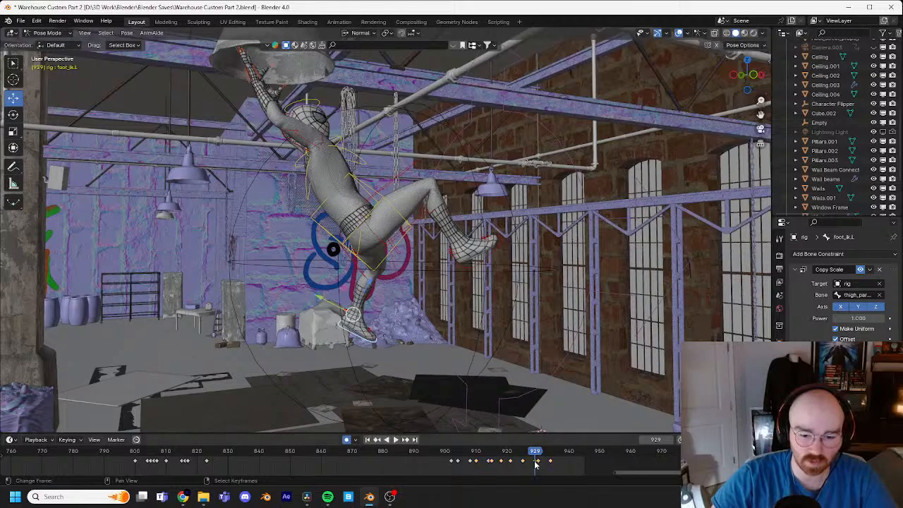
left_click_drag(536, 464, 532, 460)
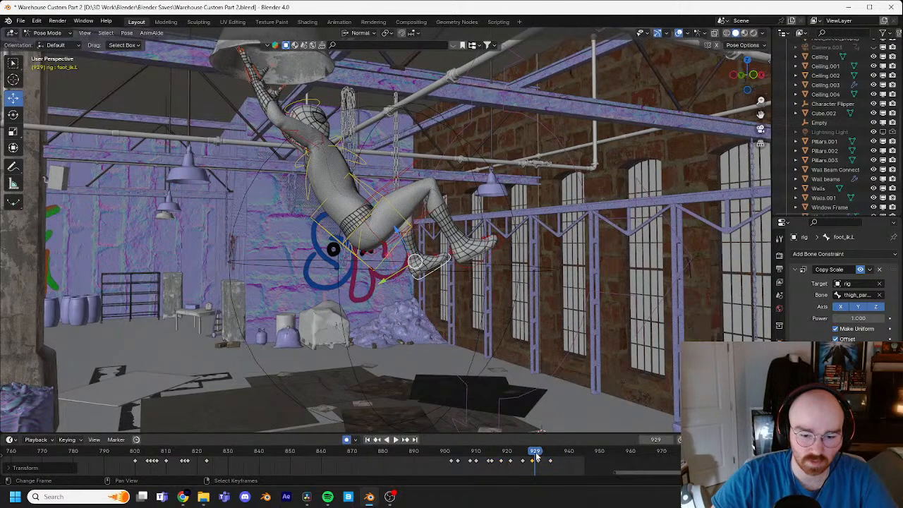
key("Right")
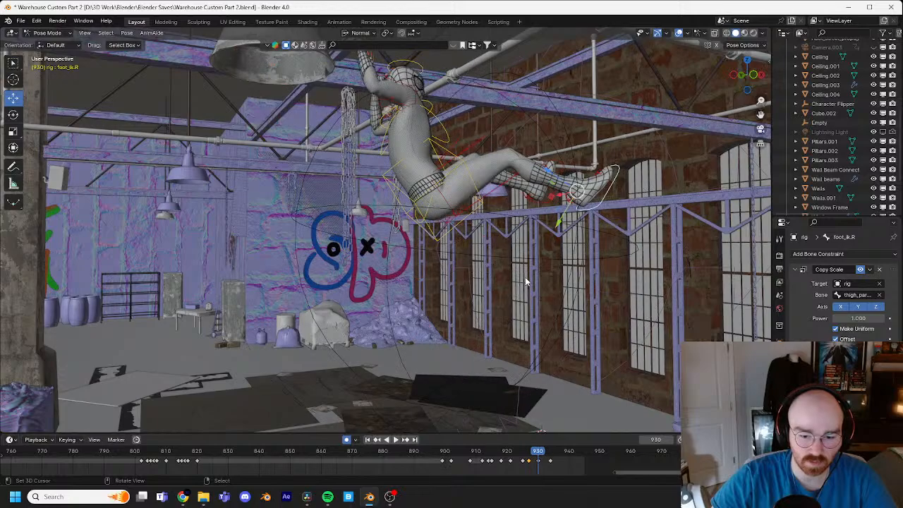
Step: At frame 930, trackball-rotate the left foot IK control and move it about 0.016 m
middle_click_drag(580, 199, 474, 230)
key("r")
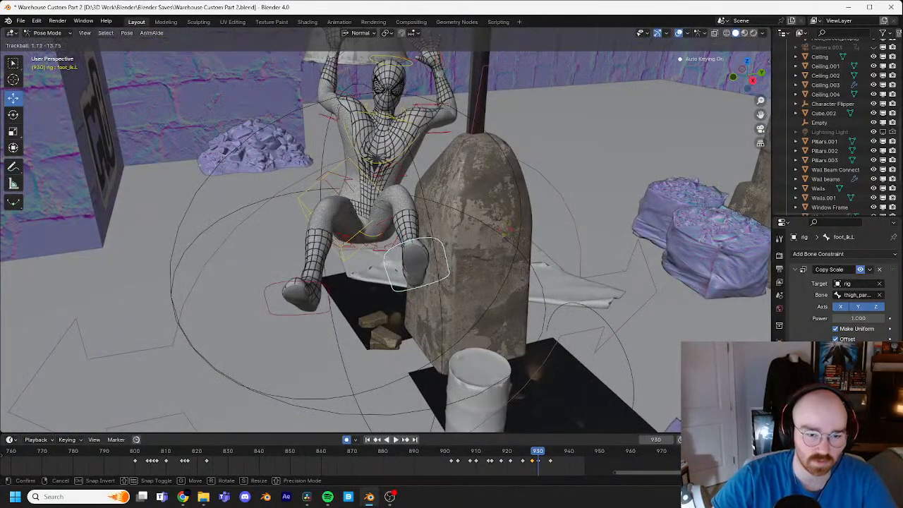
key("Return")
key("g")
left_click(451, 236)
Step: Select the torso control at frame 930 and rotate it about 25° to lean the body back under the lamp
middle_click_drag(451, 236, 399, 200)
right_click(377, 191)
key("r")
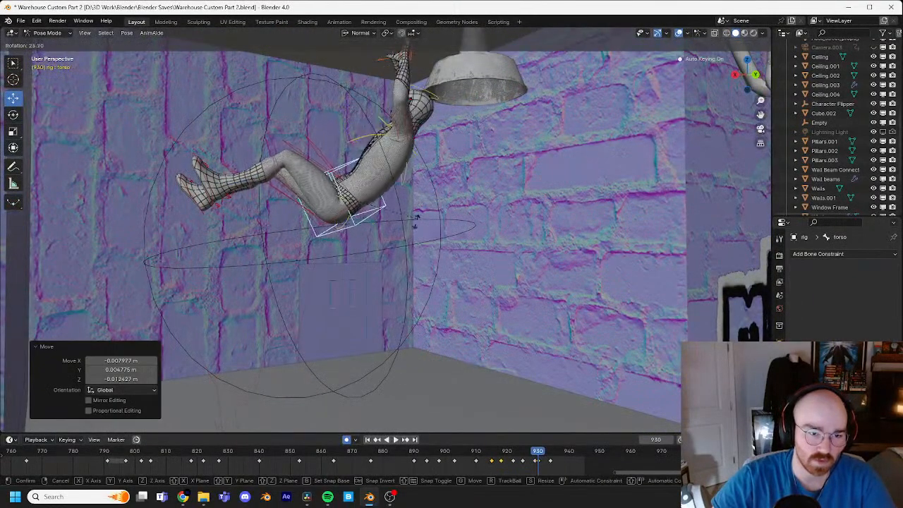
left_click(417, 227)
Step: Rotate the chest control slightly and turn the head control to follow the leaning body at frame 930
key("r")
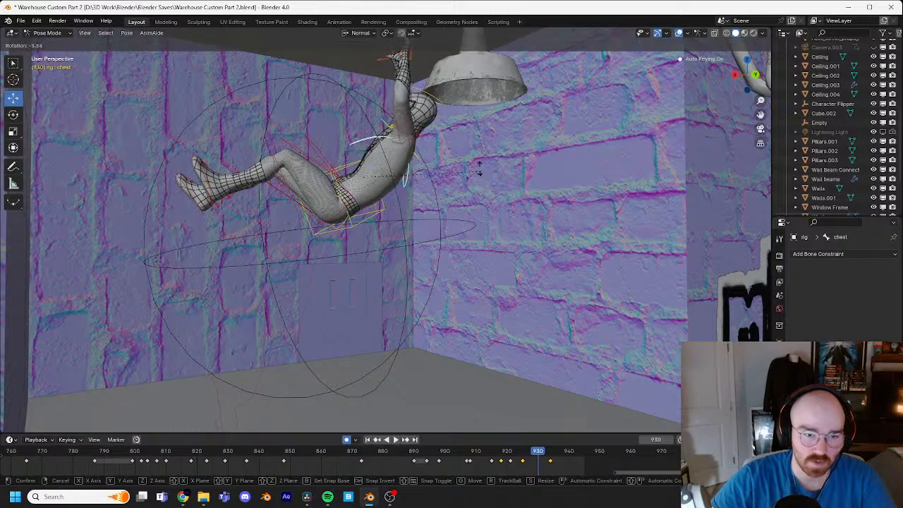
left_click(472, 173)
middle_click_drag(453, 123, 451, 148, "shift")
left_click(436, 126)
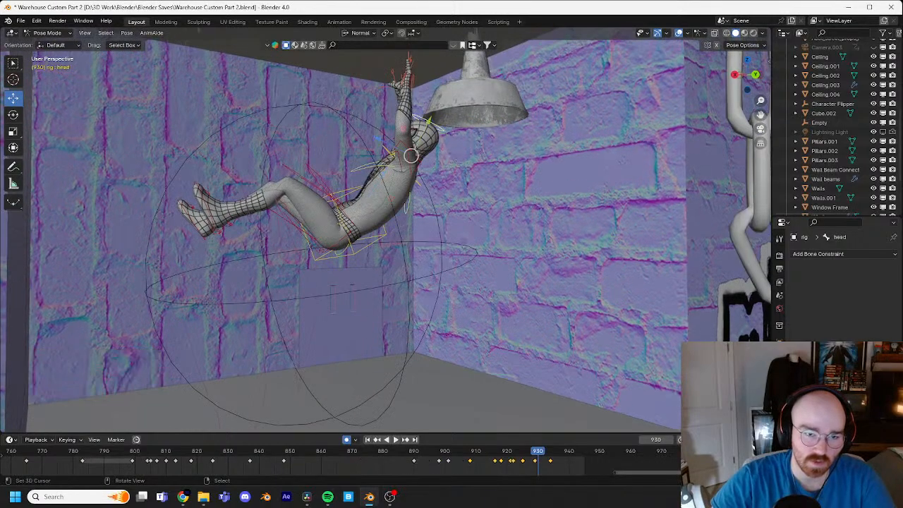
key("r")
left_click(485, 120)
Step: Trackball-rotate the torso about 2.3° and -9.7° at frame 930, move it slightly, and check the preceding frames
middle_click_drag(485, 120, 581, 250, "shift")
left_click(362, 243)
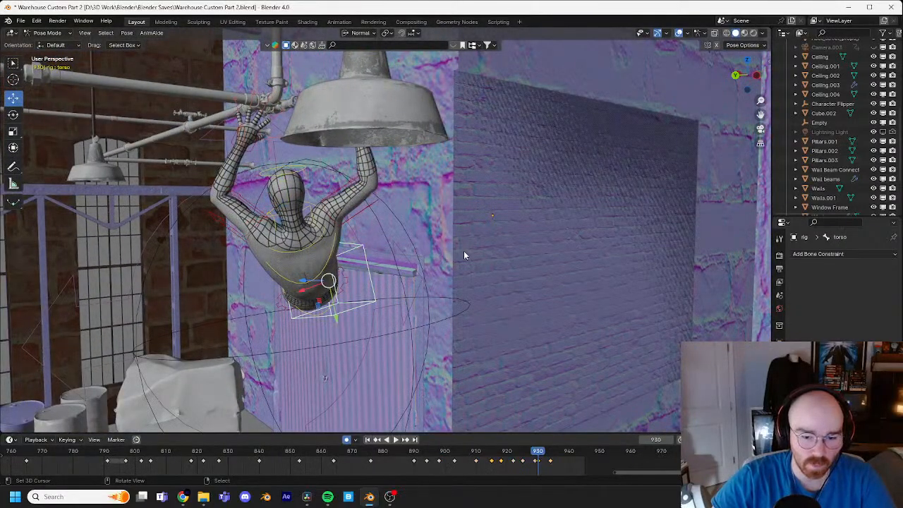
key("r")
key("r")
left_click(456, 254)
key("g")
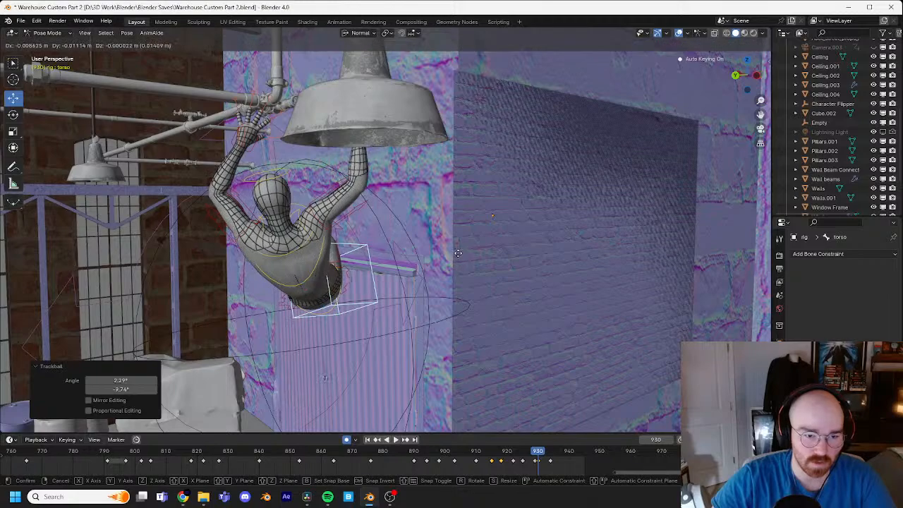
left_click(461, 251)
key("Left")
key("Left")
key("Left")
key("Left")
key("Left")
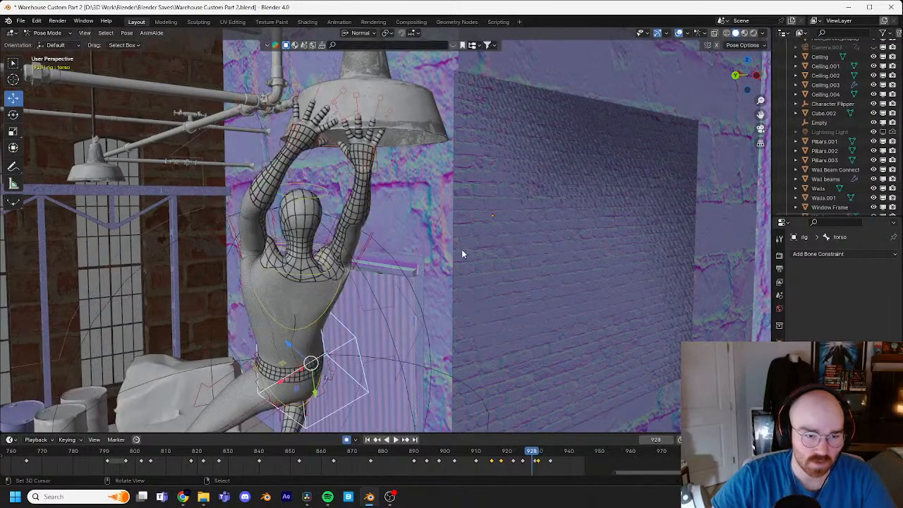
Step: Step through the lamp release frame by frame from frame 928 to 938, and save the file
key("Right")
key("Right")
key("Right")
key("Right")
key("Right")
key("Right")
key("Right")
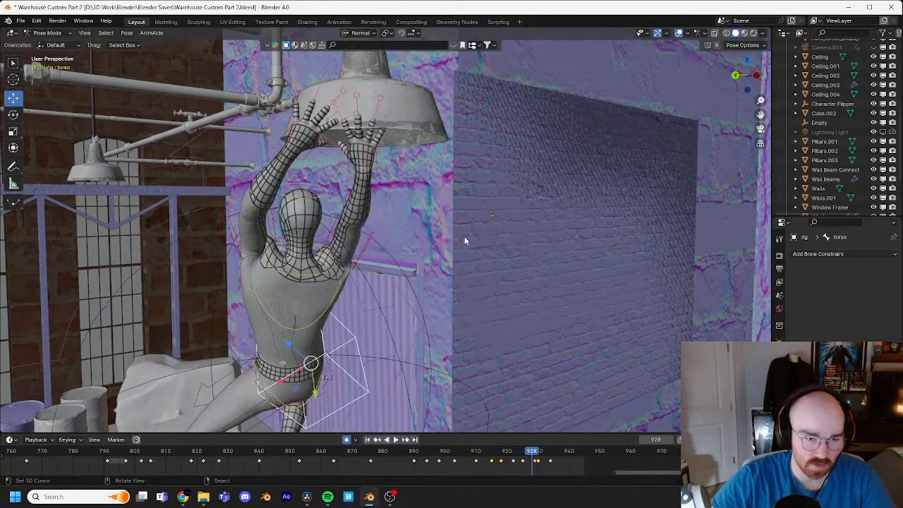
key("Right")
key("Right")
key("Right")
key("Right")
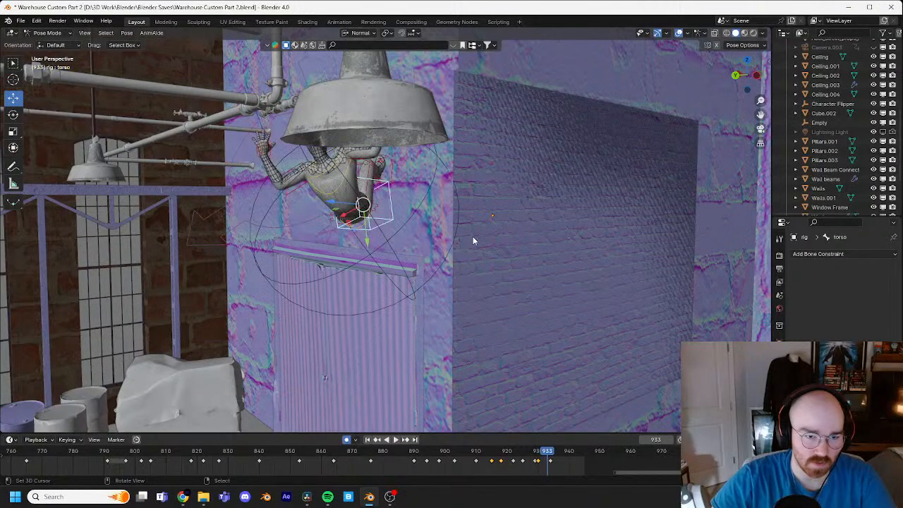
mouse_move(434, 230)
middle_mouse_down()
mouse_move(484, 211)
mouse_move(448, 228)
middle_mouse_up()
key("Right")
key("Right")
key("Right")
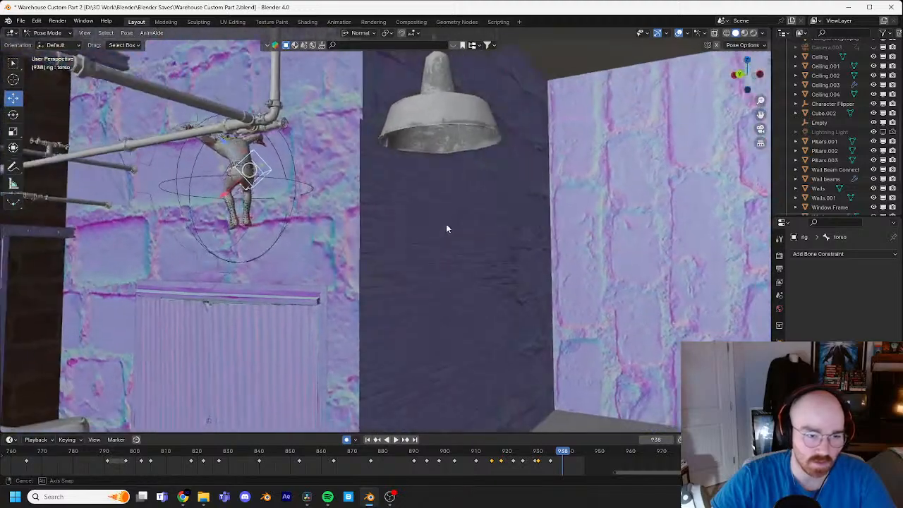
key("ctrl+s")
Step: Recheck the lamp swing and release frames between 929 and 938 from a lower angle
middle_click_drag(468, 299, 480, 324)
key("Left")
key("Left")
key("Left")
key("Left")
key("Left")
key("Left")
key("Left")
key("Left")
key("Left")
key("Left")
key("Left")
key("Left")
key("Left")
key("Left")
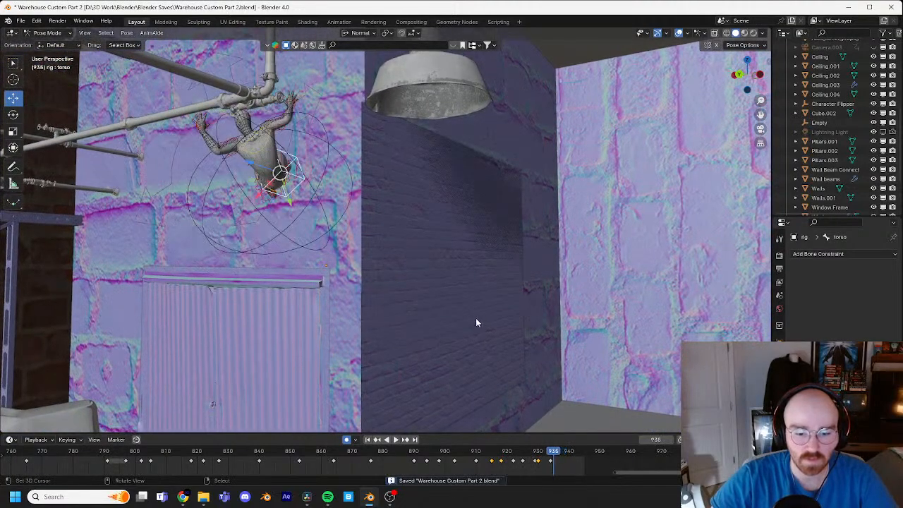
key("Right")
key("Right")
key("Right")
key("Right")
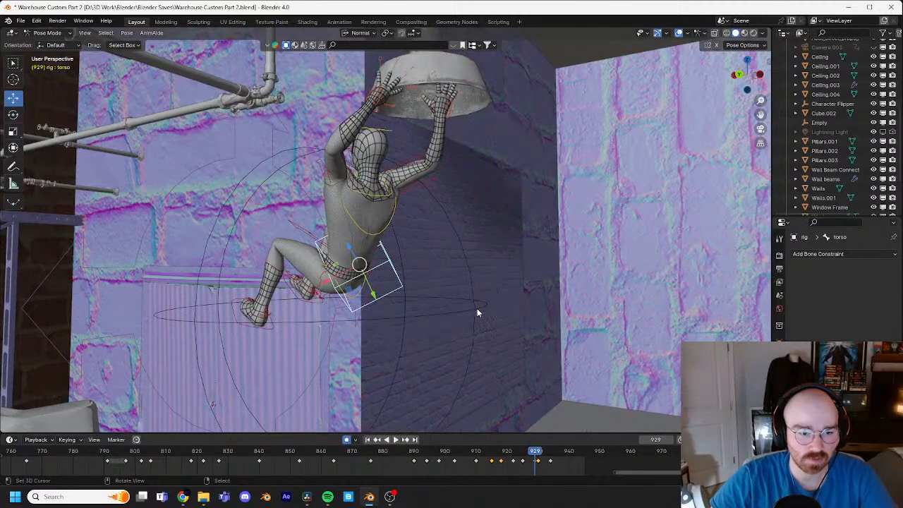
Step: Select the right foot IK control at frame 928, rotate it about -4.7° and move it about -0.098 m in Z
middle_click_drag(459, 323, 352, 296)
left_click(354, 298)
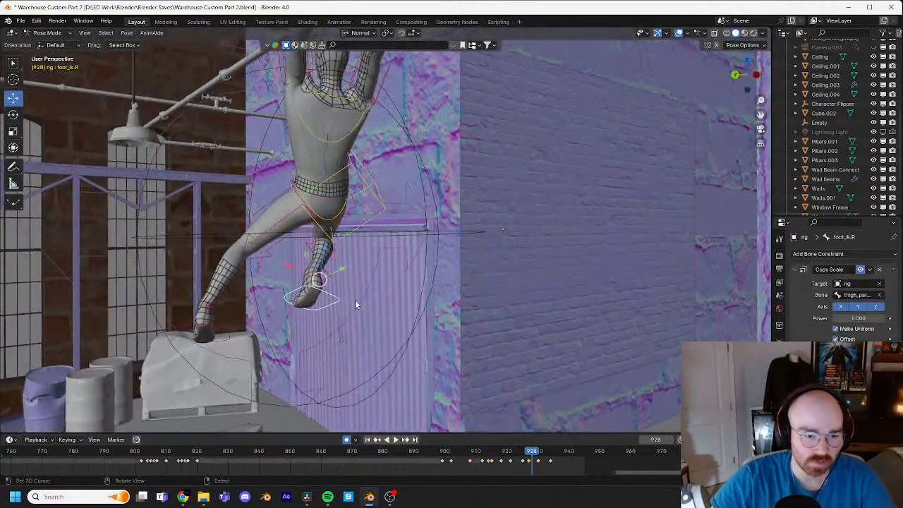
key("Left")
key("Right")
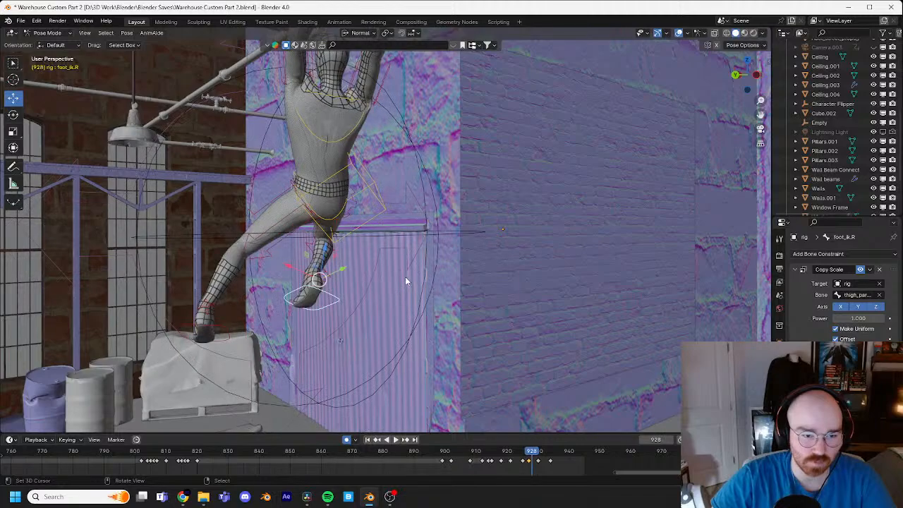
key("Right")
key("Left")
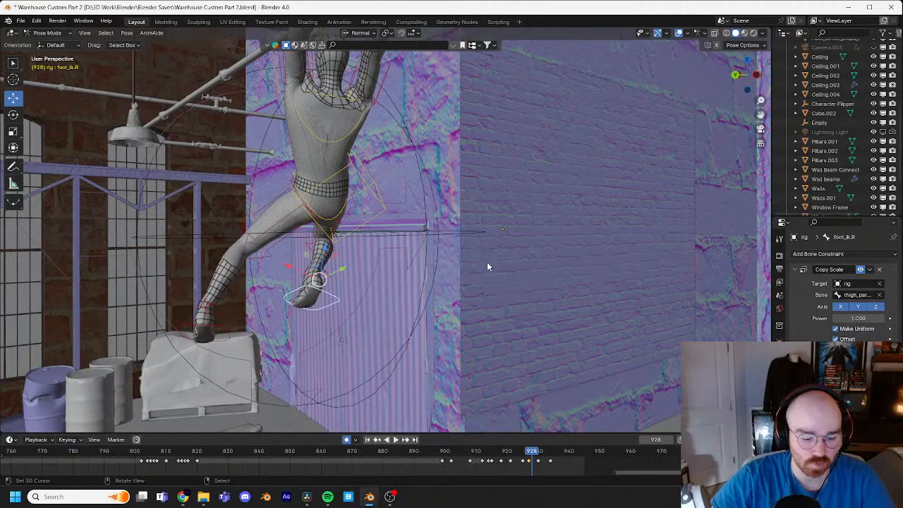
key("r")
left_click(460, 308)
key("g")
left_click(464, 295)
key("r")
left_click(463, 298)
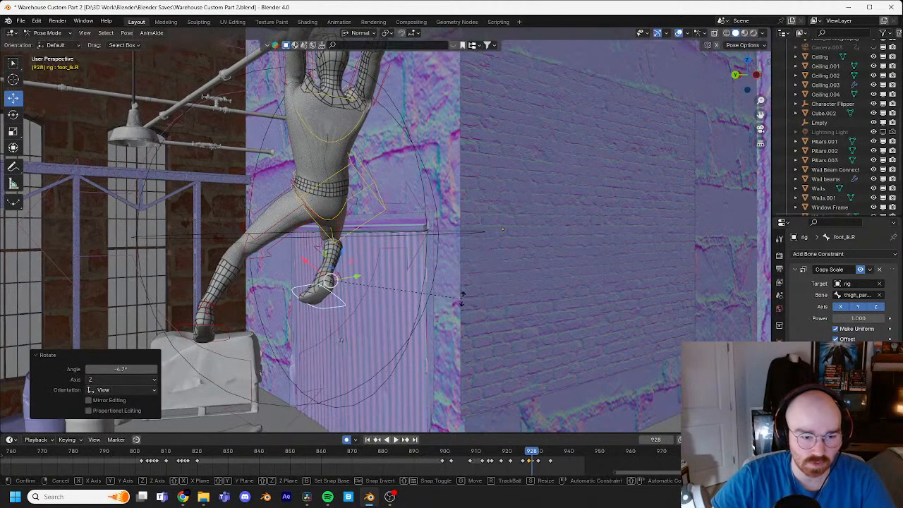
key("g")
left_click(463, 310)
Step: Trackball-rotate the right foot IK control about -8.02° and -11.5° at frame 928
middle_click_drag(463, 309, 435, 281)
key("t")
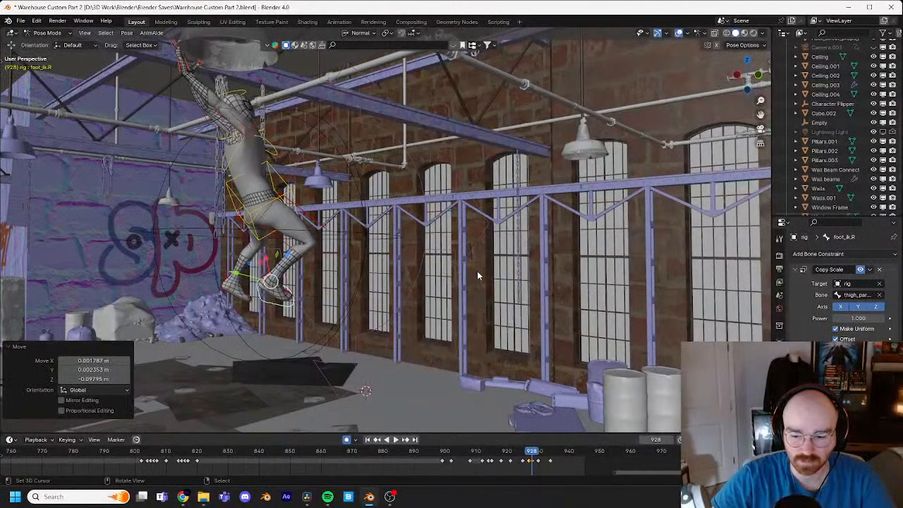
key("r")
right_click(475, 262)
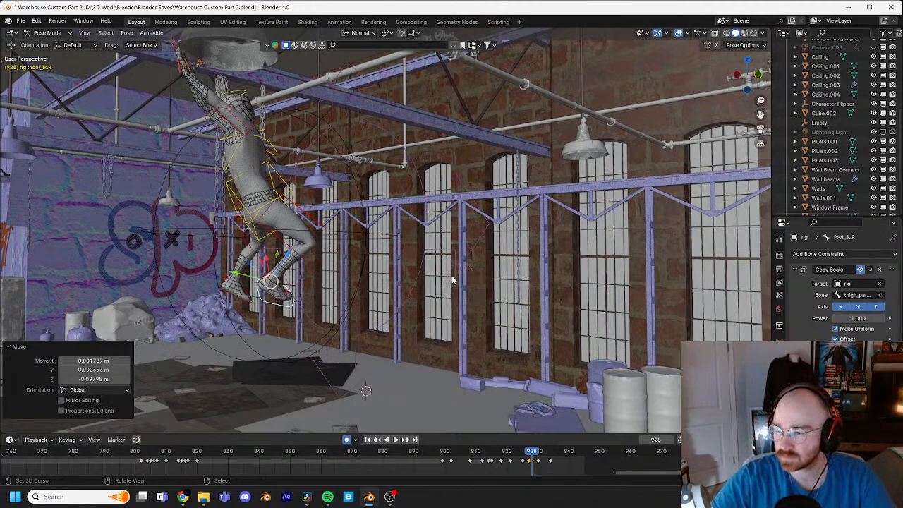
middle_click_drag(536, 311, 533, 282)
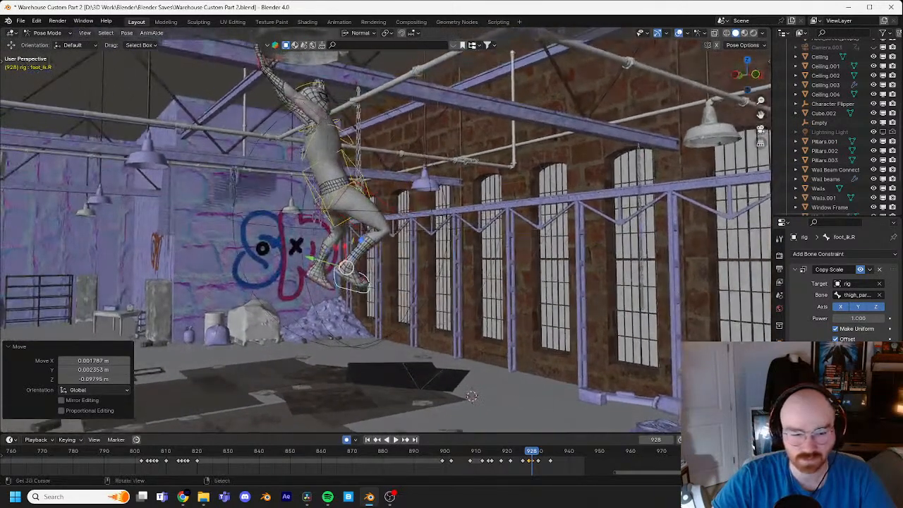
key("r")
key("r")
left_click(525, 272)
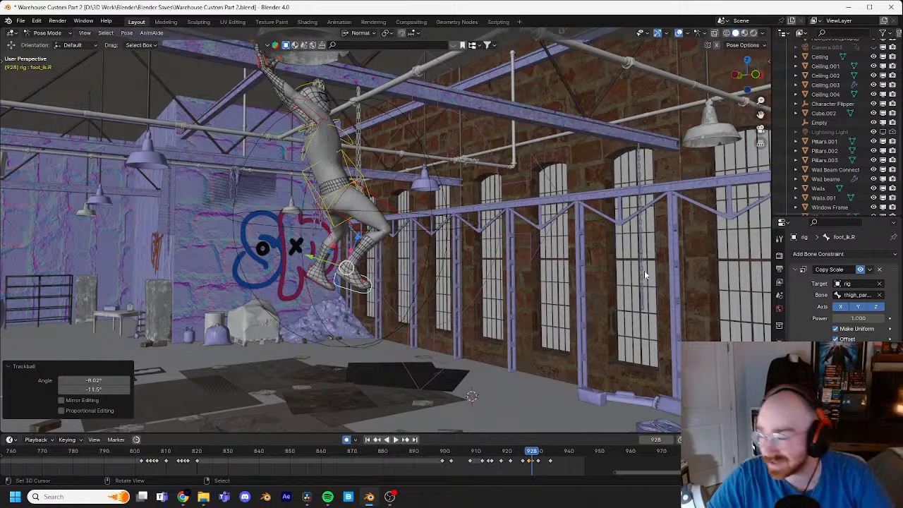
Step: Examine the lamp-hang pose at frame 928 from several sides and the pillar pose at frame 910
middle_click_drag(645, 270, 593, 246)
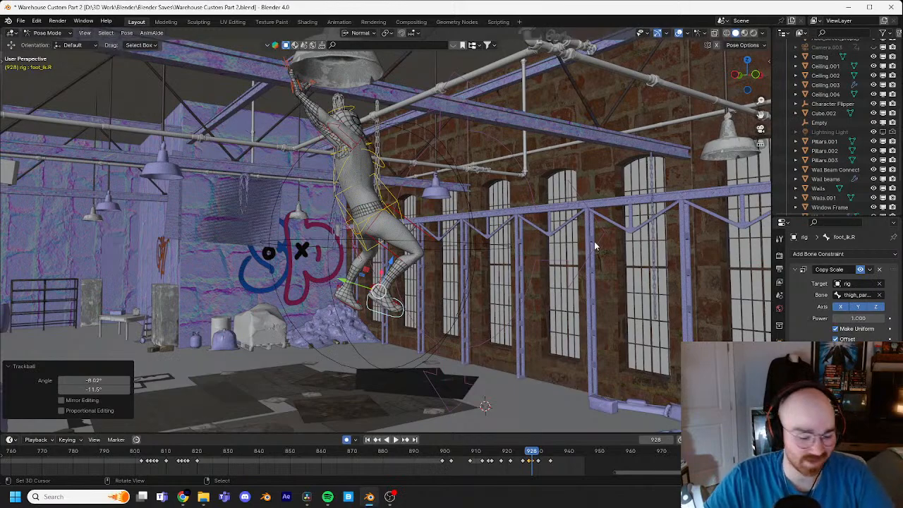
middle_click_drag(722, 259, 532, 329)
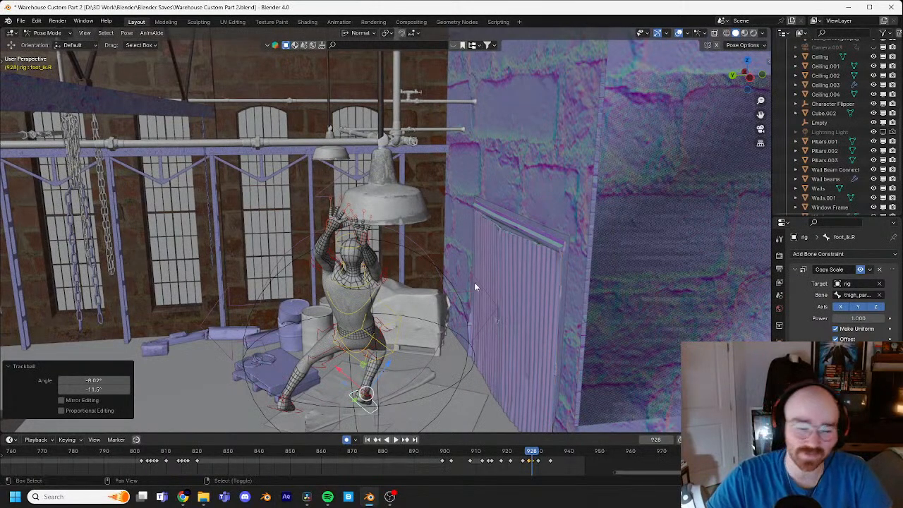
middle_click_drag(474, 283, 571, 248)
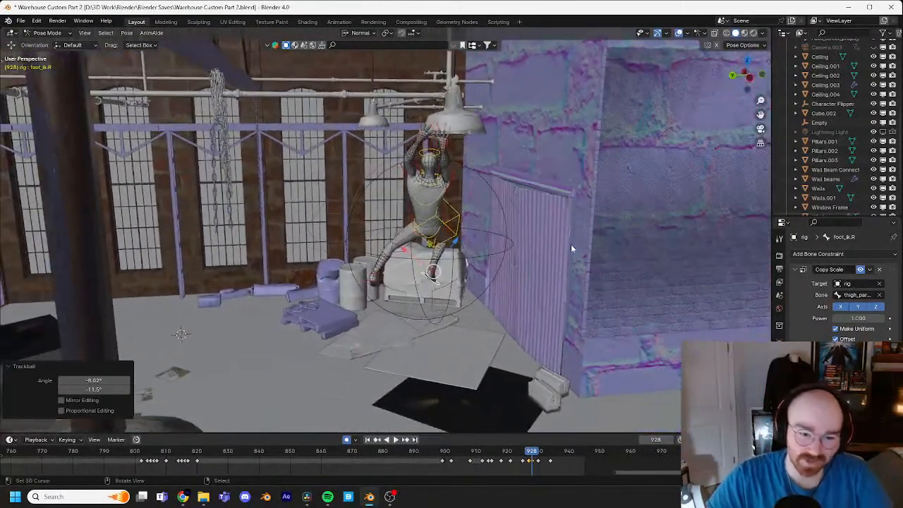
left_click_drag(532, 455, 477, 455)
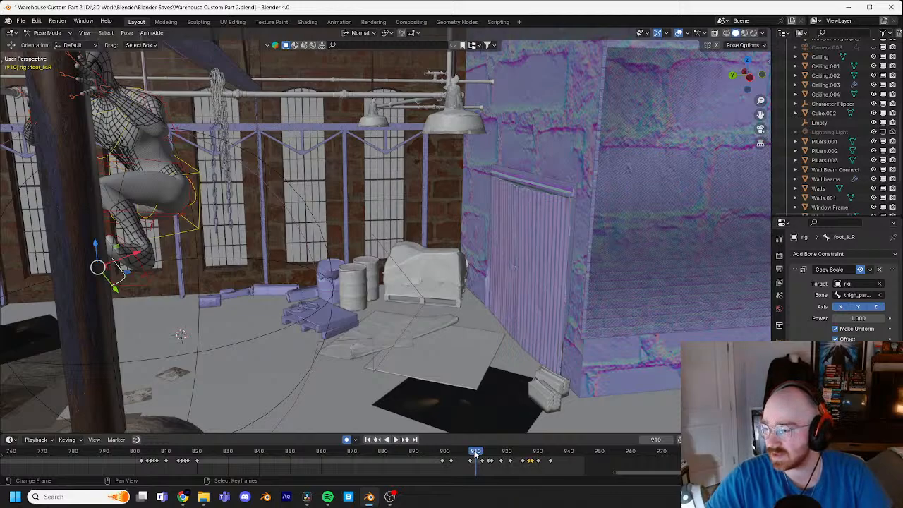
middle_click_drag(361, 379, 588, 322, "shift")
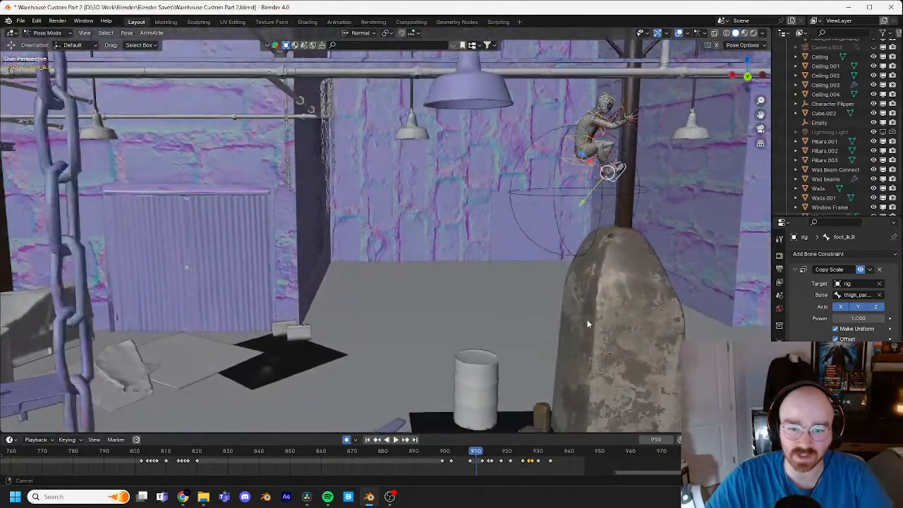
scroll(589, 323, "down", 2)
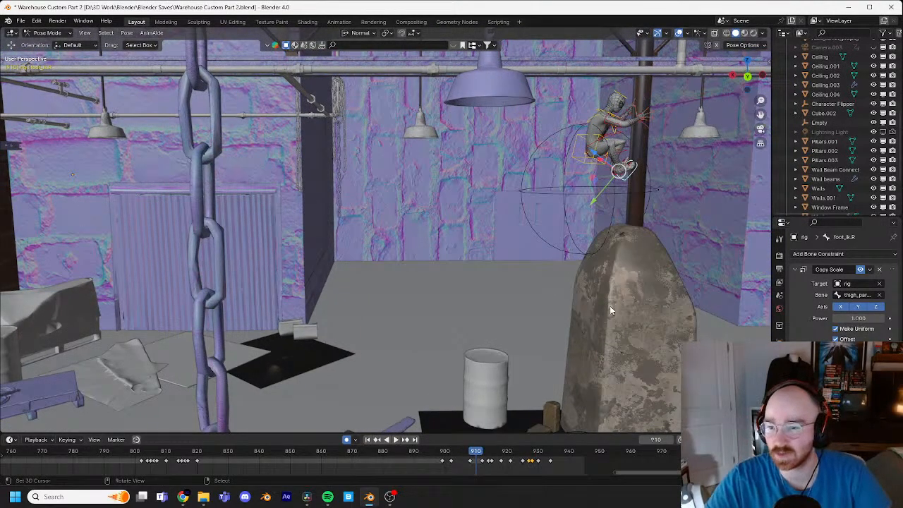
middle_click_drag(553, 288, 614, 249, "shift")
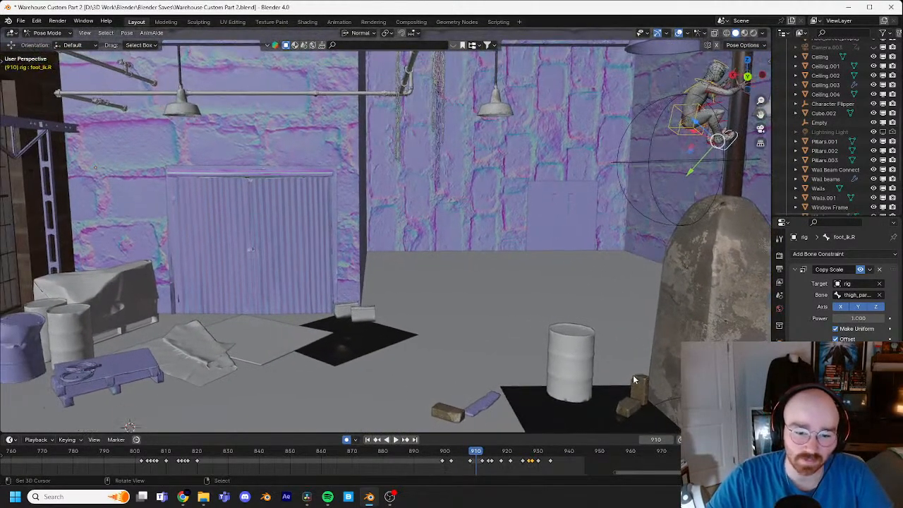
left_click(477, 451)
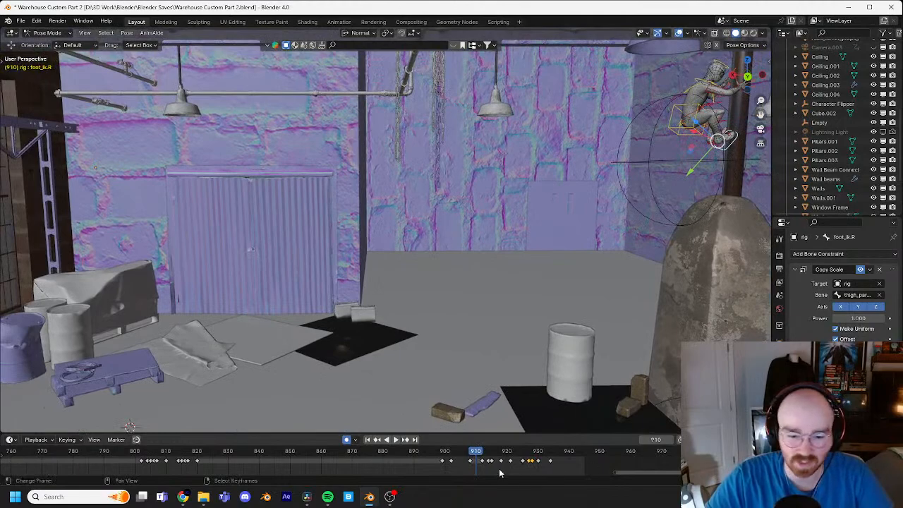
scroll(478, 461, "down", 4)
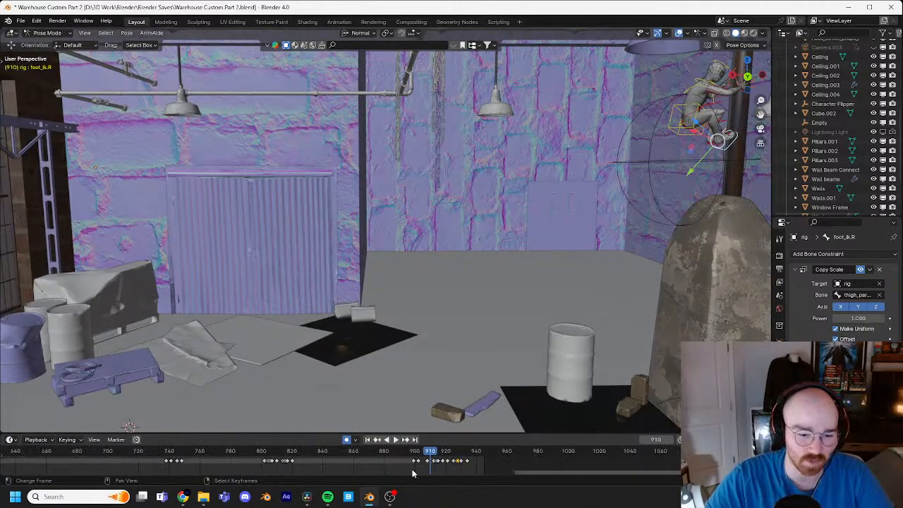
scroll(374, 470, "down", 6)
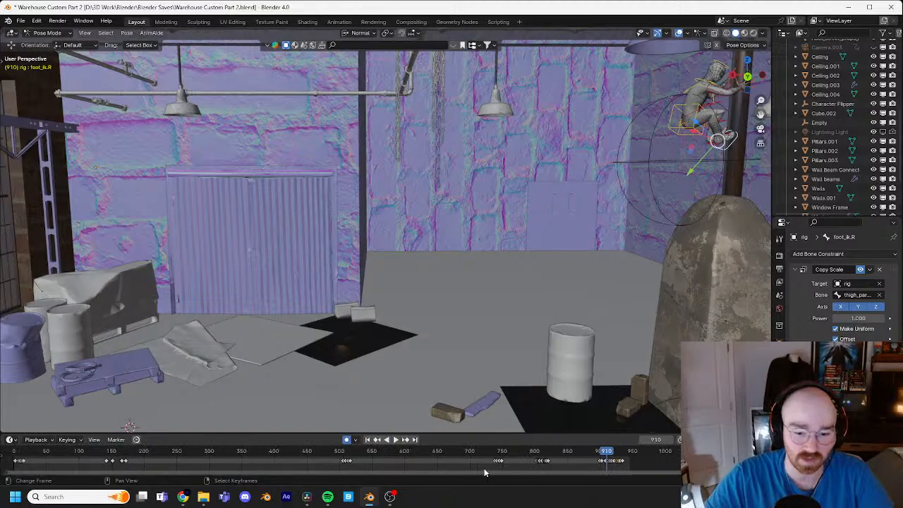
Step: Switch the rig to Object Mode, go to frame 2 and play the opening landing up to frame 37
left_click(47, 34)
left_click(47, 45)
left_click_drag(521, 456, 171, 444)
middle_click_drag(324, 317, 465, 290, "shift")
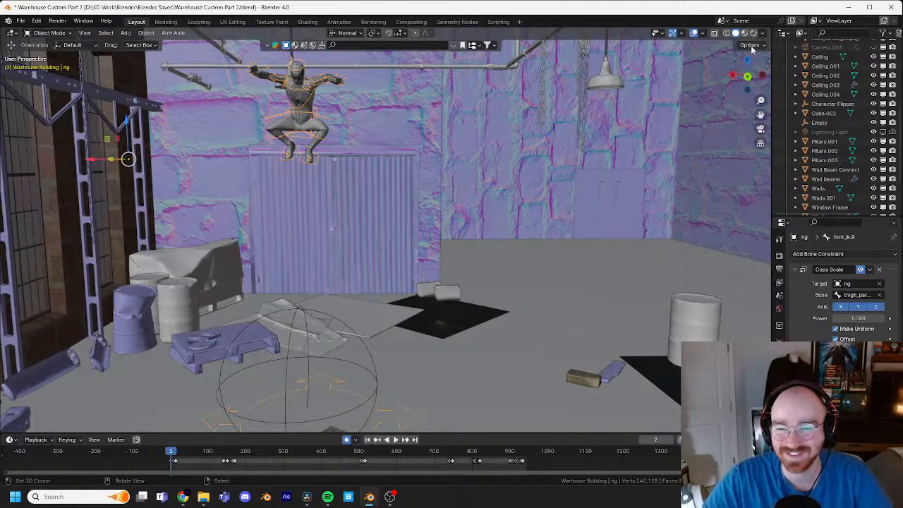
middle_click_drag(406, 319, 443, 272, "shift")
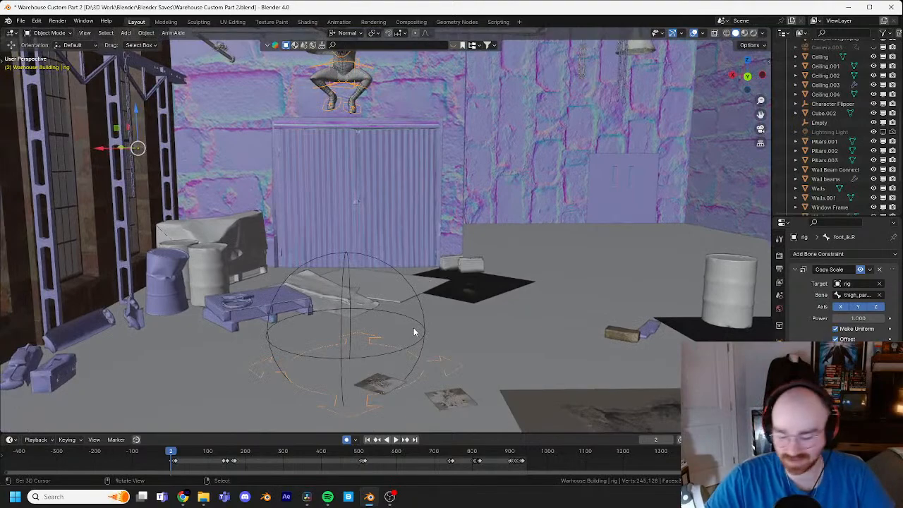
scroll(415, 332, "down", 1)
middle_click_drag(425, 326, 456, 260, "shift")
scroll(436, 271, "up", 2)
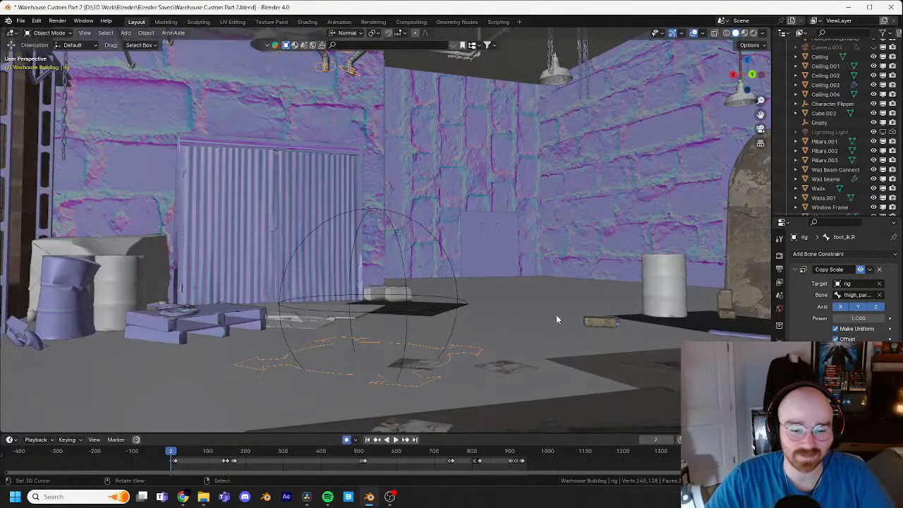
key("space")
middle_click_drag(570, 364, 556, 345, "shift")
key("space")
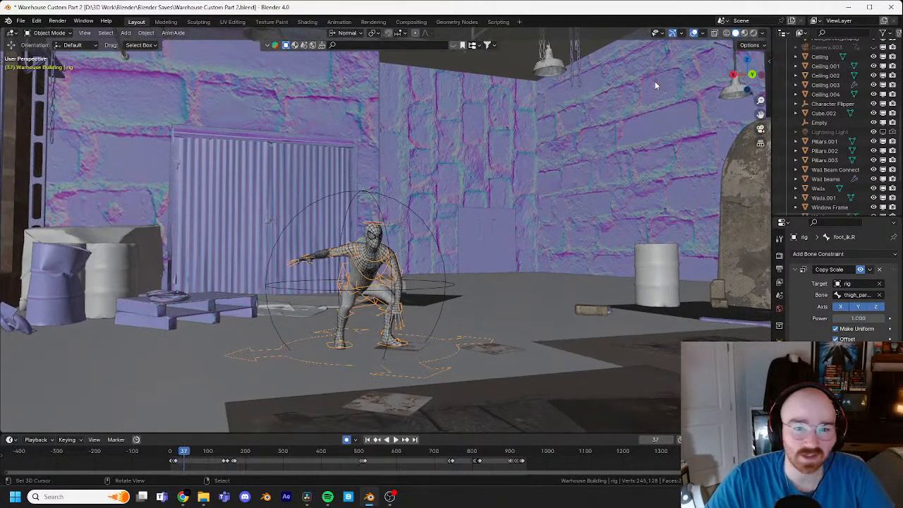
Step: Hide the viewport overlays and play the animation from frame 0, scrubbing back a little before the leap to review it
left_click(694, 33)
left_click(367, 440)
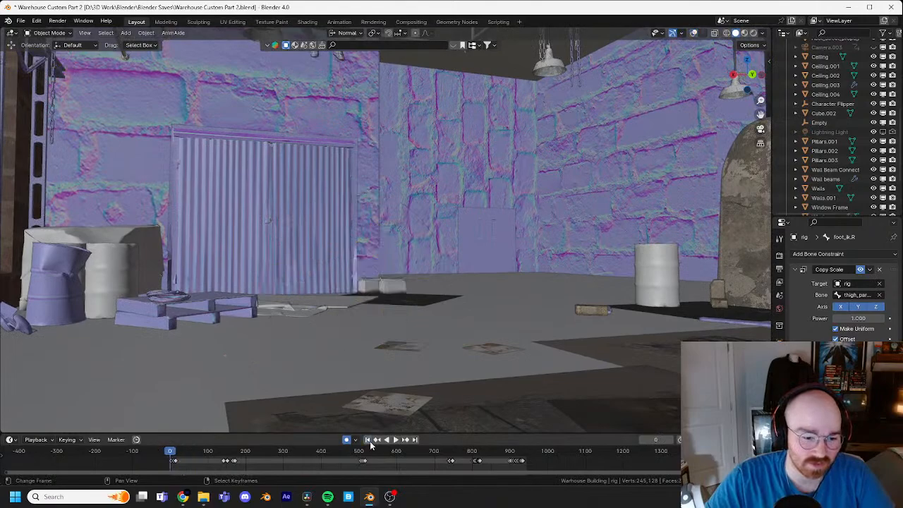
key("space")
middle_click_drag(473, 339, 500, 305)
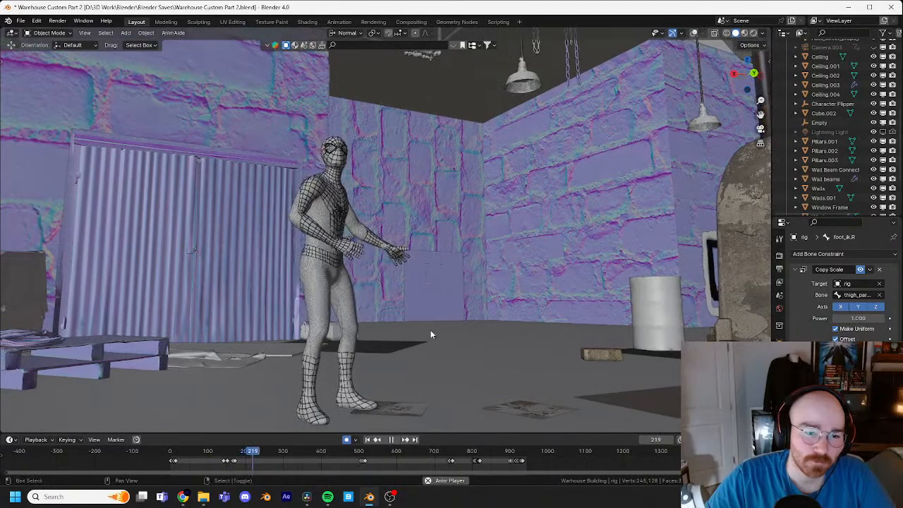
mouse_move(430, 329)
middle_mouse_down()
mouse_move(461, 316)
mouse_move(421, 329)
middle_mouse_up()
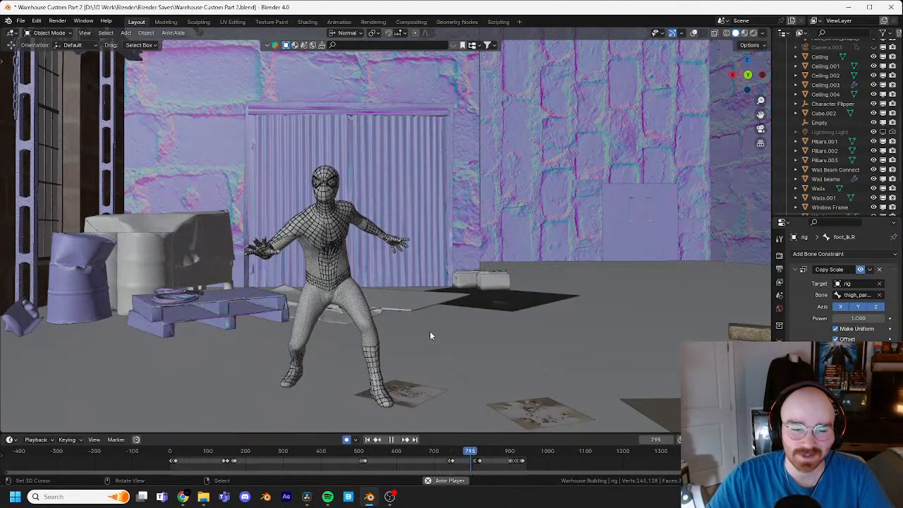
middle_click_drag(649, 191, 690, 191)
left_click_drag(479, 451, 466, 455)
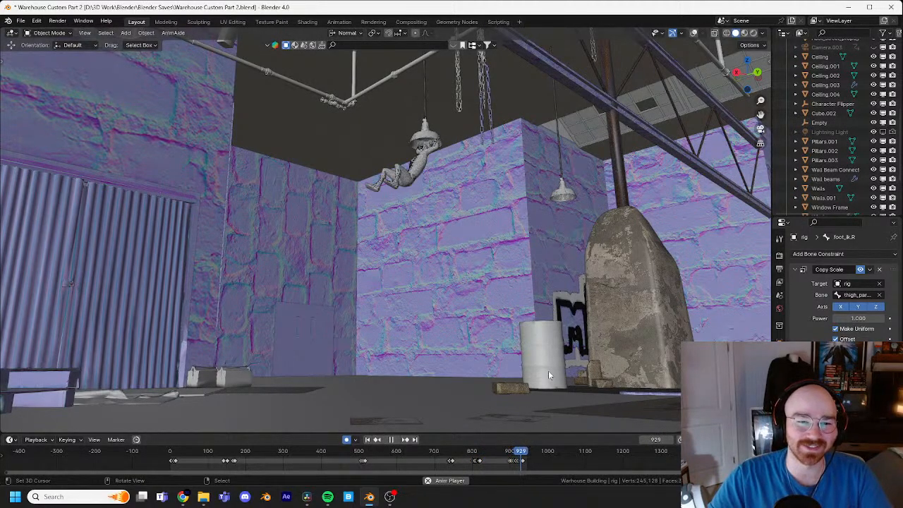
Step: Watch the looping playback from a wider view, stop it and scrub back to frame 729
mouse_move(549, 370)
middle_mouse_down()
mouse_move(547, 357)
mouse_move(529, 365)
mouse_move(533, 346)
mouse_move(541, 355)
middle_mouse_up()
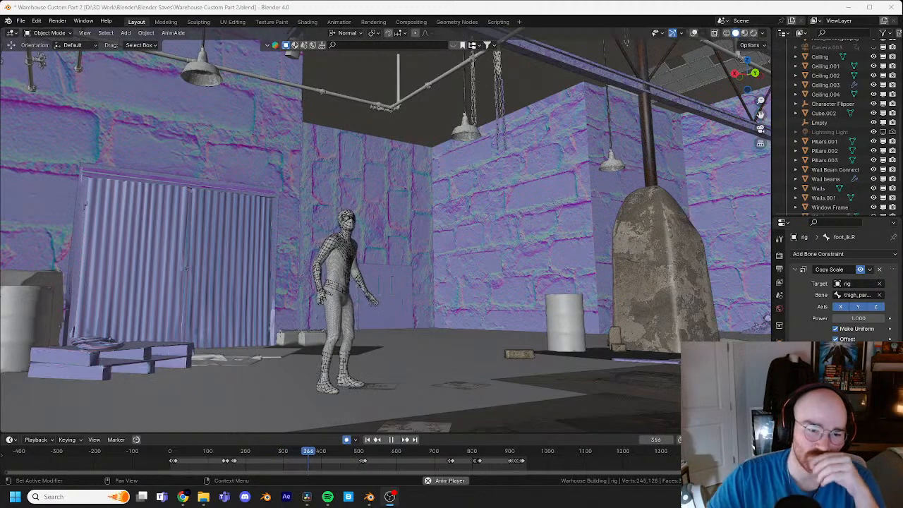
middle_click_drag(670, 345, 659, 347)
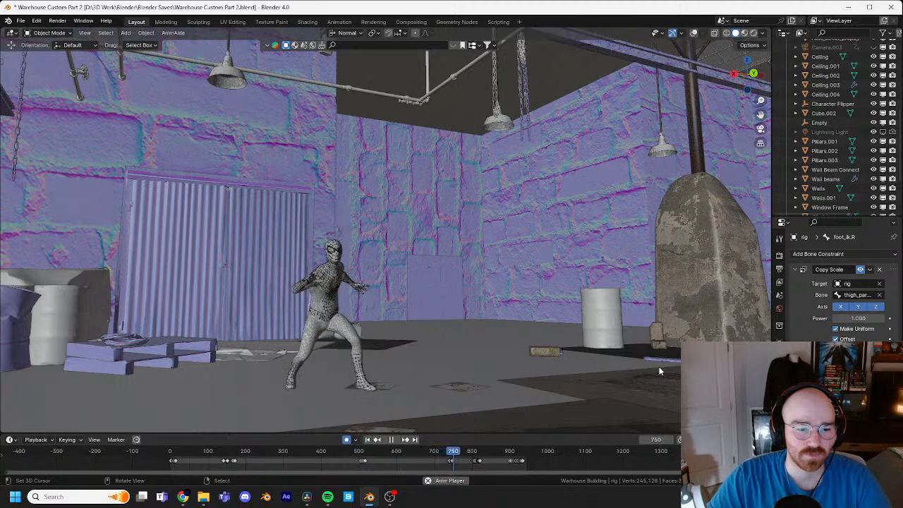
key("space")
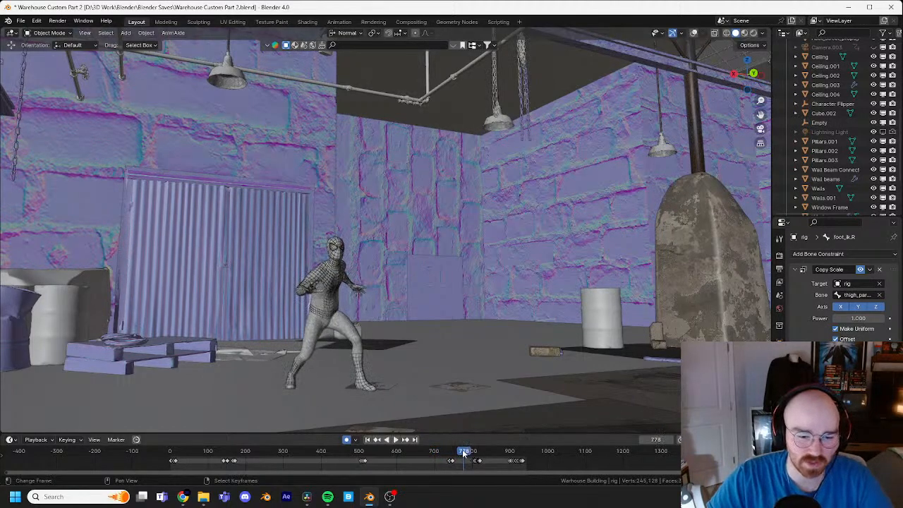
left_click_drag(464, 454, 445, 452)
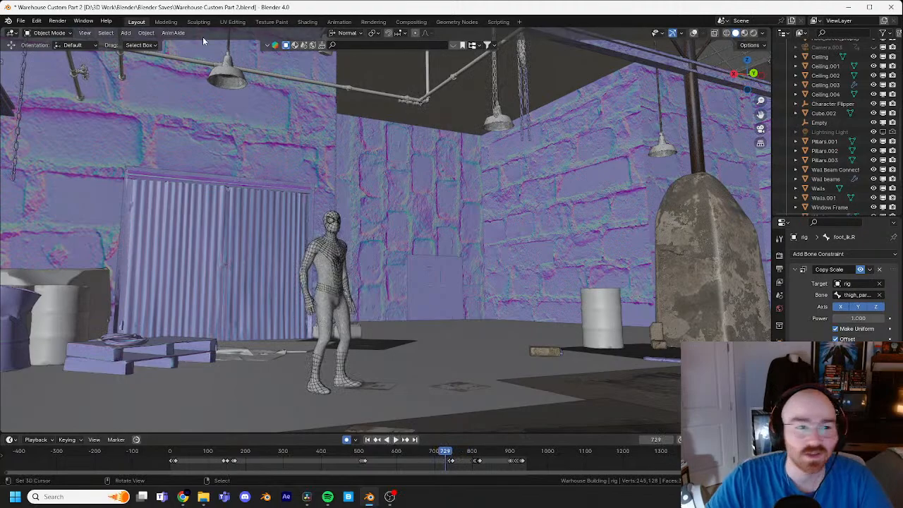
Step: Show the viewport overlays again and select the rig's right hand IK control in Pose Mode
left_click(693, 33)
middle_click_drag(416, 252, 434, 234, "shift")
scroll(436, 273, "up", 2)
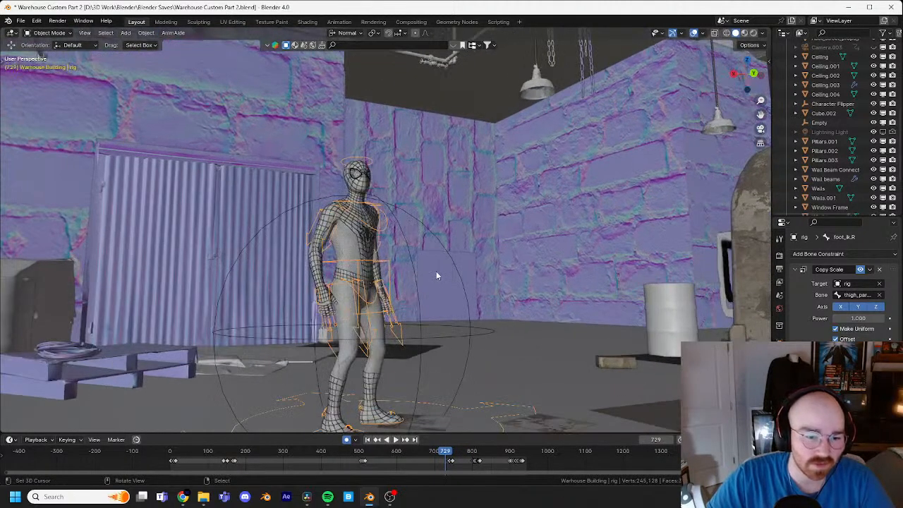
middle_click_drag(436, 272, 424, 253, "shift")
scroll(463, 227, "up", 2)
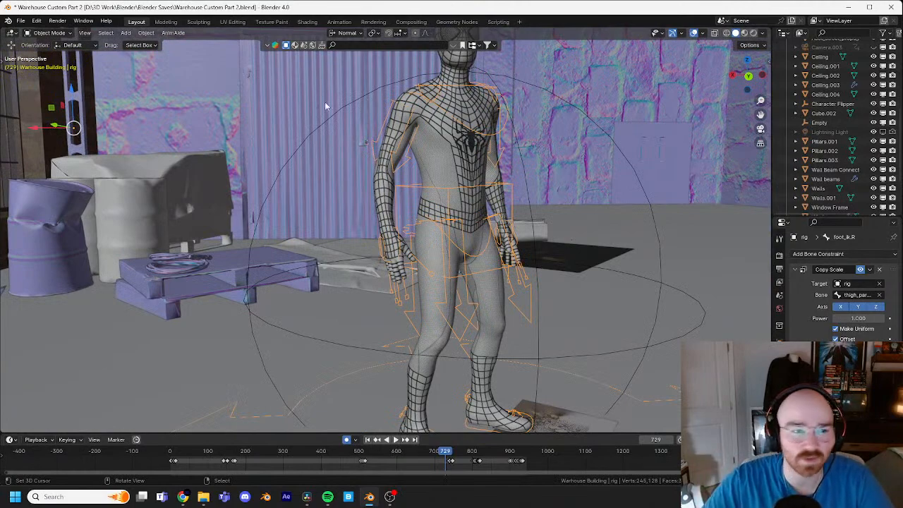
left_click(55, 34)
left_click(47, 69)
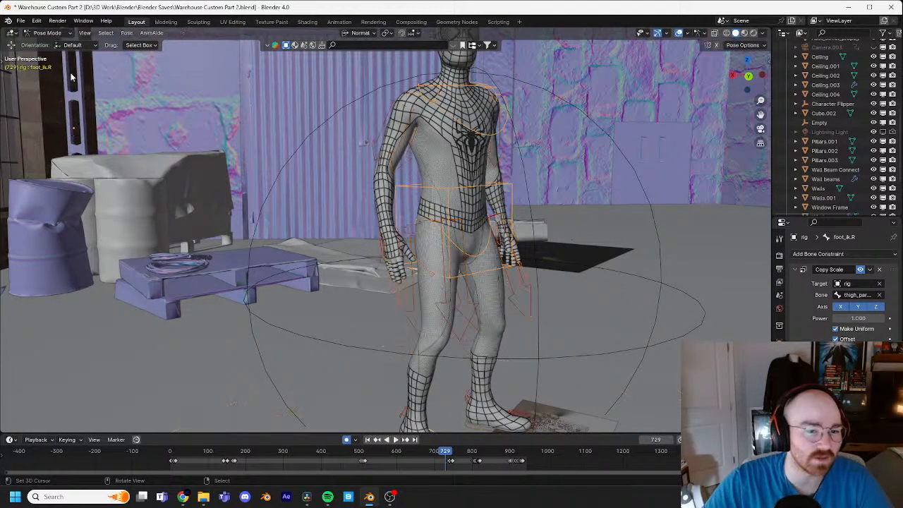
left_click(399, 232)
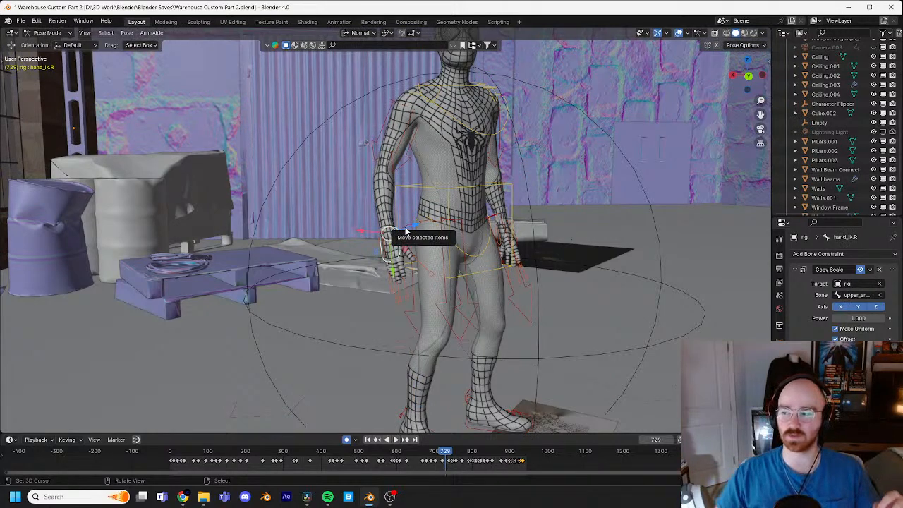
Step: Play the right arm's lowering motion and scrub back to around frame 682 to review it
middle_click_drag(406, 231, 416, 279)
key("space")
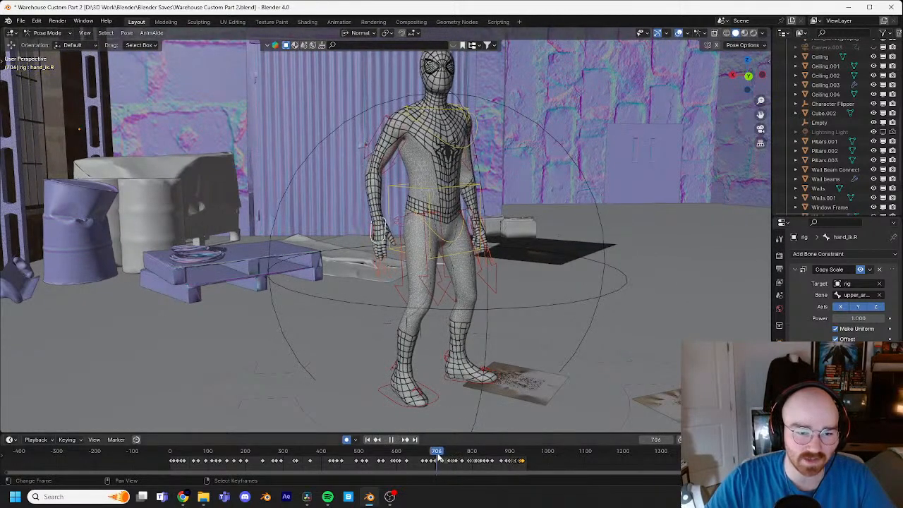
left_click_drag(452, 460, 425, 455)
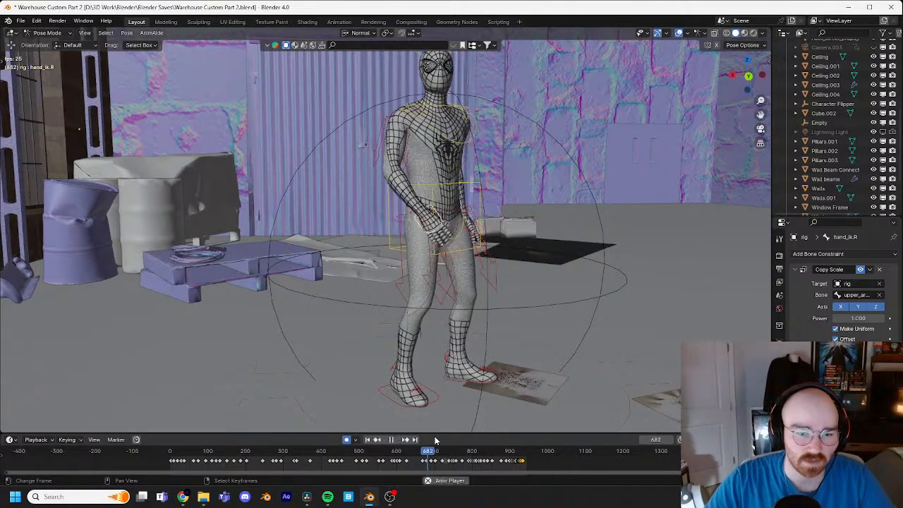
key("space")
Step: At frame 702, move the right hand IK control and rotate it about -5.1° in the side view
scroll(434, 317, "up", 5)
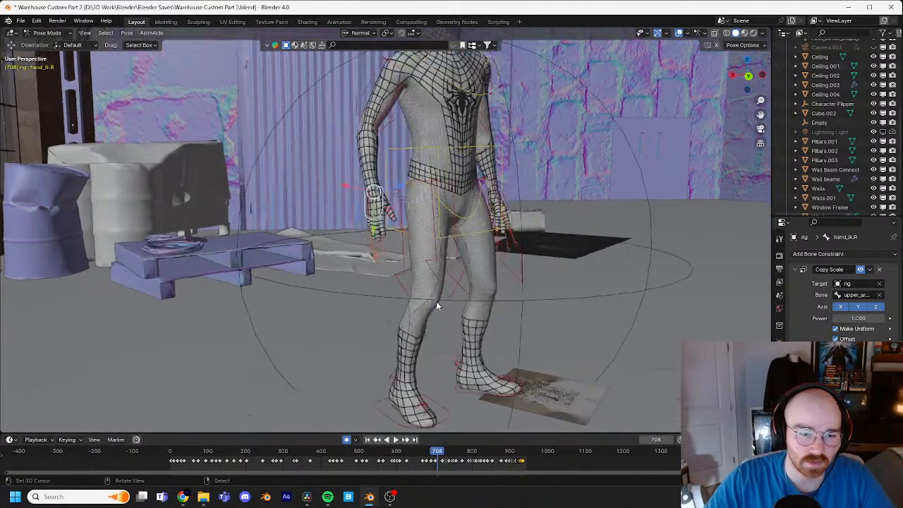
scroll(449, 467, "up", 6)
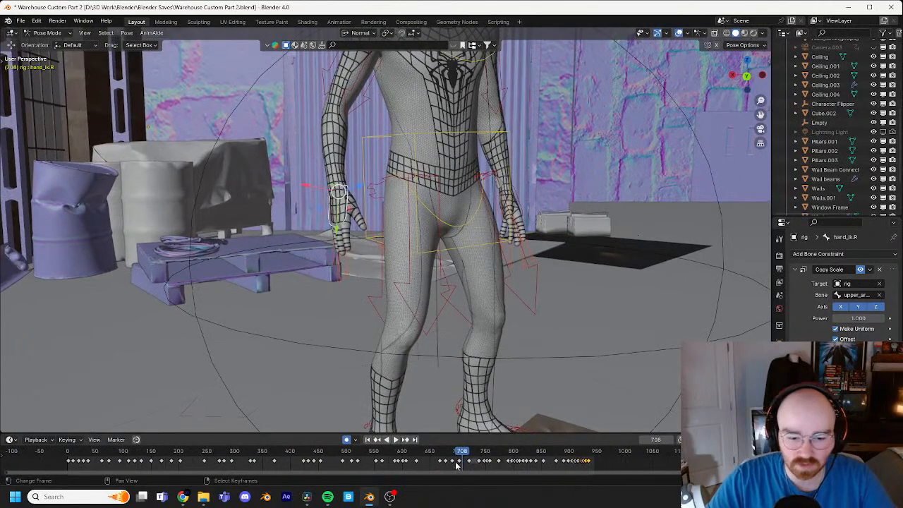
left_click_drag(486, 451, 475, 451)
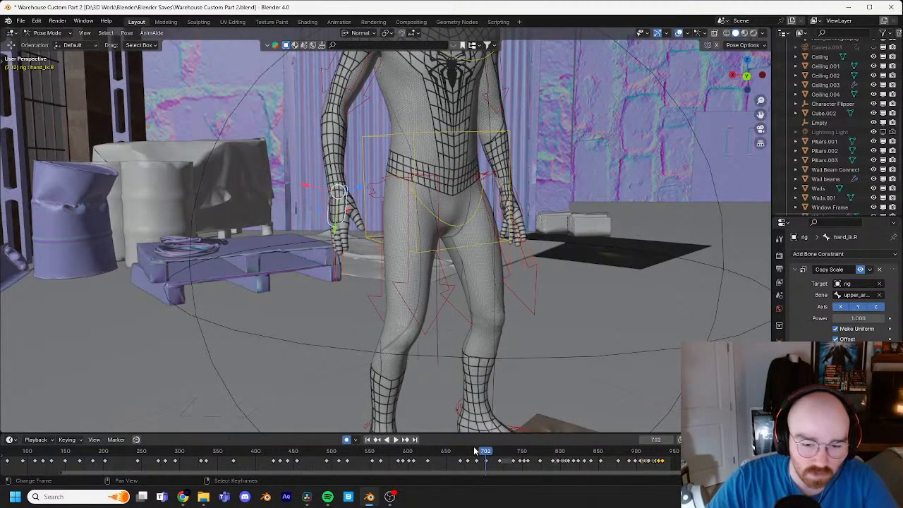
key("g")
left_click(490, 250)
middle_click_drag(489, 249, 559, 249)
key("g")
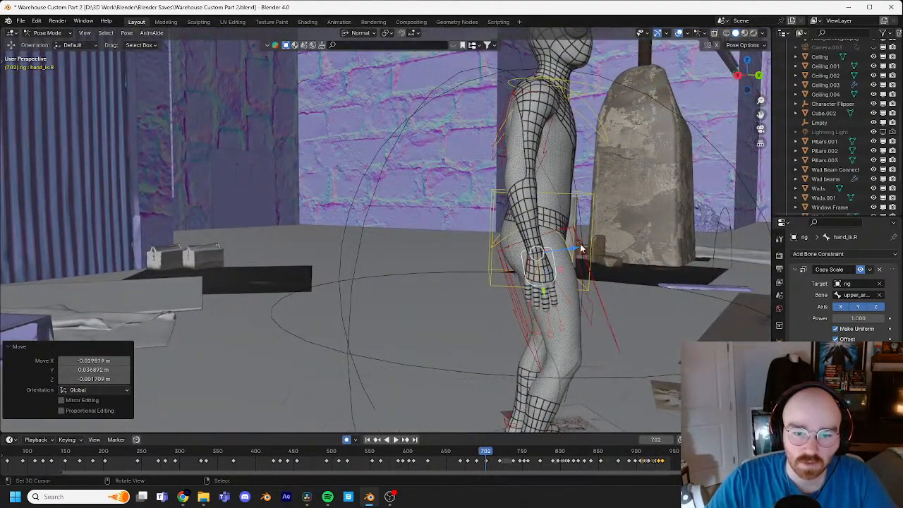
left_click(600, 247)
key("r")
left_click(599, 243)
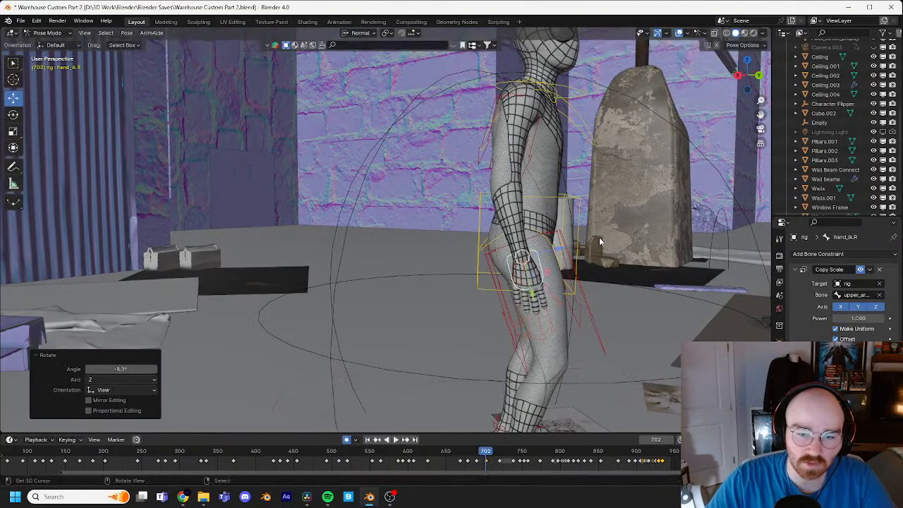
Step: Refine the right hand IK control's position and rotation at frame 702 from the front
middle_click_drag(599, 243, 515, 250)
key("g")
left_click(532, 242)
key("r")
left_click(506, 234)
key("g")
left_click(492, 240)
Step: Step and play forward from frame 702 to about frame 732 to examine how the right arm settles
key("Right")
key("Right")
key("Right")
key("Right")
key("Right")
key("Right")
key("Right")
key("Right")
key("Right")
key("Right")
key("Right")
key("Right")
key("Right")
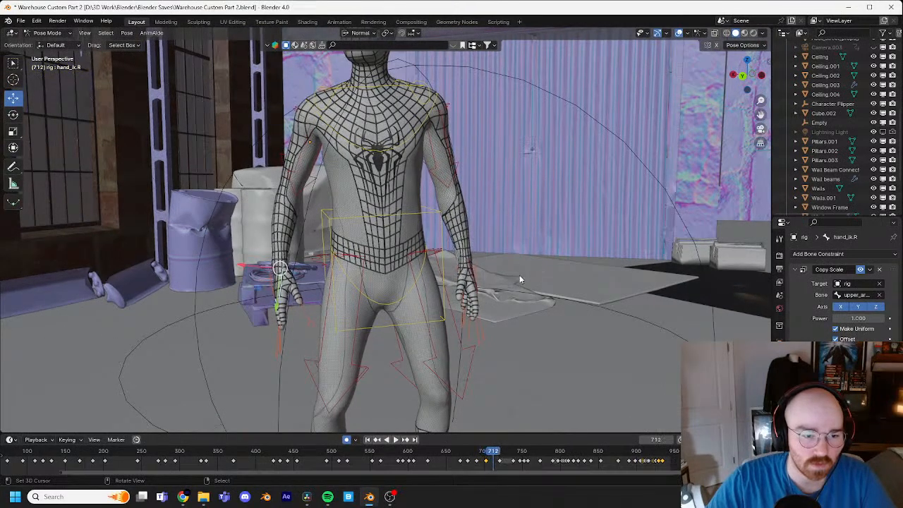
key("Right")
key("Right")
key("Right")
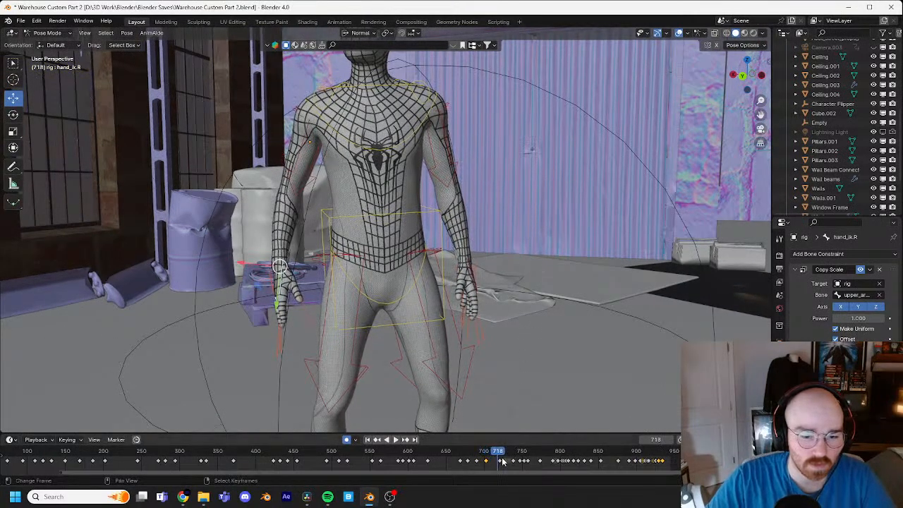
key("space")
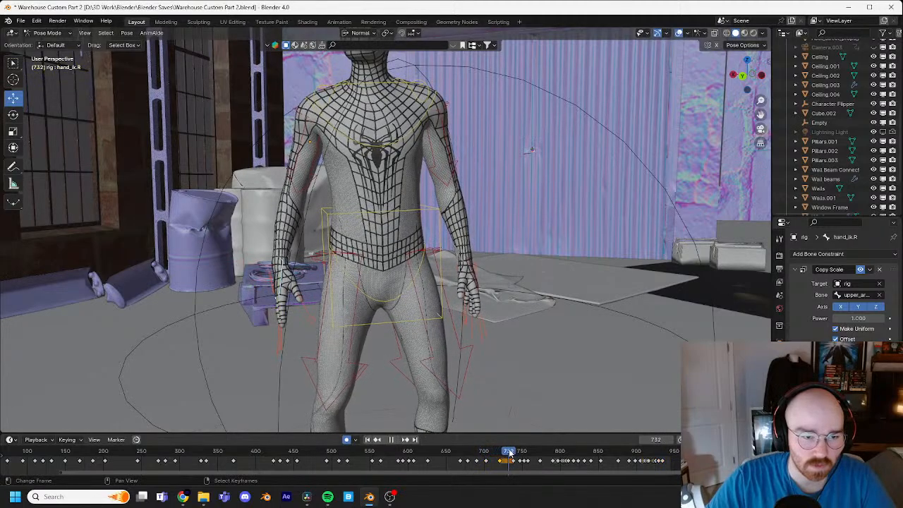
key("space")
Step: At frame 738, rotate and reposition the right hand IK control beside the thigh
key("Right")
key("Right")
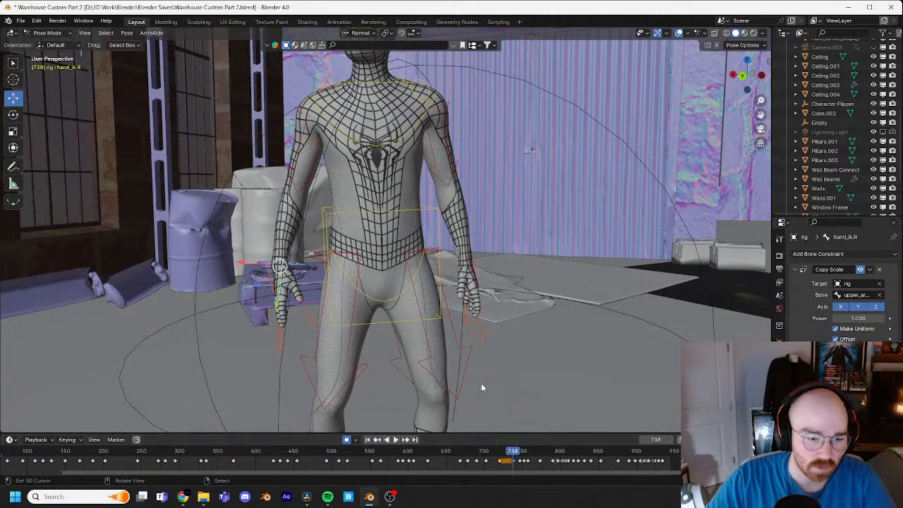
middle_click_drag(459, 362, 573, 356)
key("r")
key("r")
left_click(492, 363)
key("g")
left_click(563, 356)
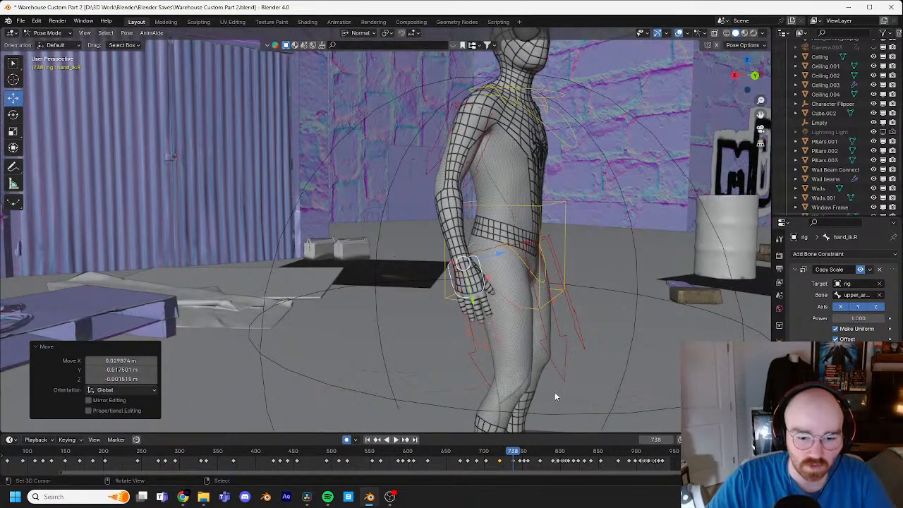
Step: Replay the arm drop from the side and the front, stopping at frame 675 to examine the right hand
left_click_drag(510, 454, 475, 453)
key("space")
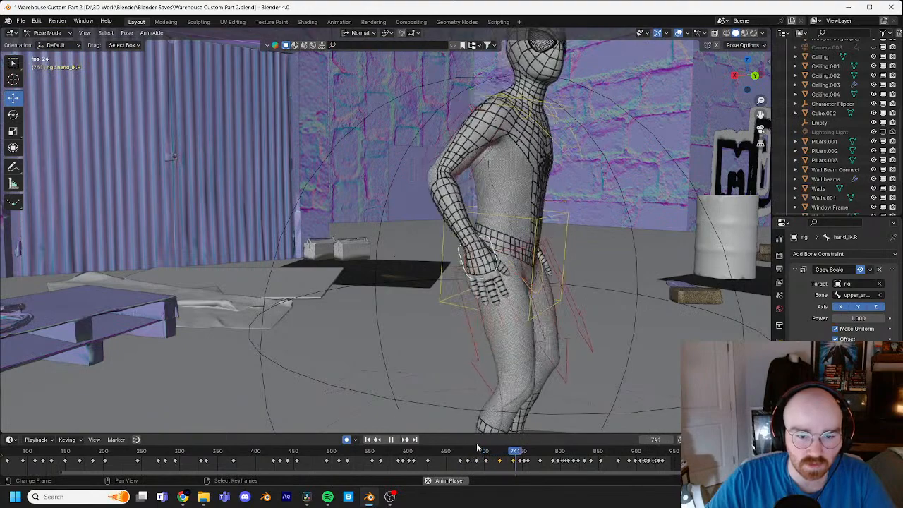
key("space")
left_click_drag(519, 451, 494, 451)
middle_click_drag(513, 335, 451, 344)
left_click_drag(486, 453, 461, 451)
key("space")
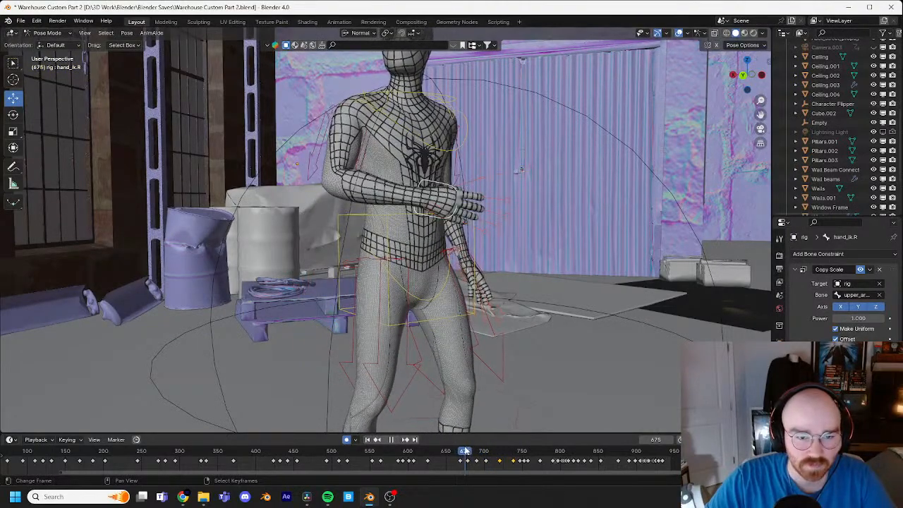
left_click_drag(468, 449, 465, 449)
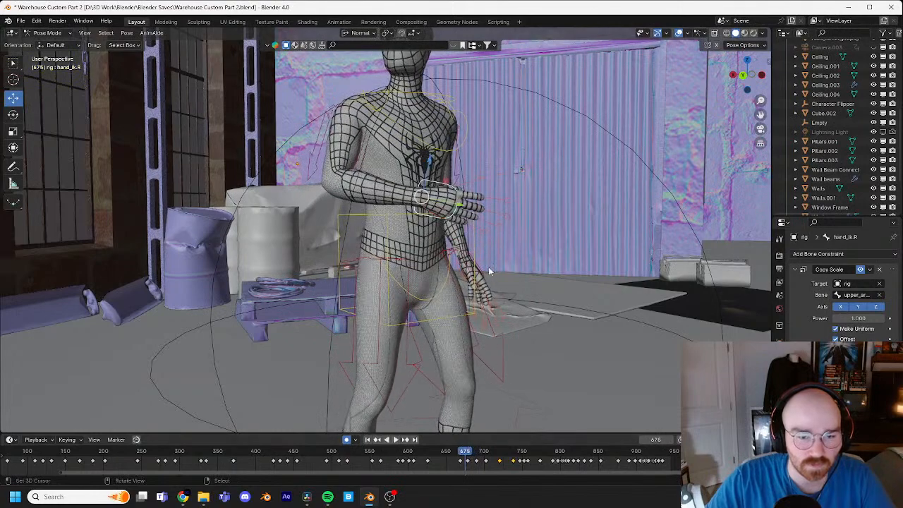
Step: At frame 676, rotate the right pinky master control about 7.6° and the right ring finger master control about 3.1°
left_click(485, 233)
key("Left")
key("Left")
key("Left")
key("Left")
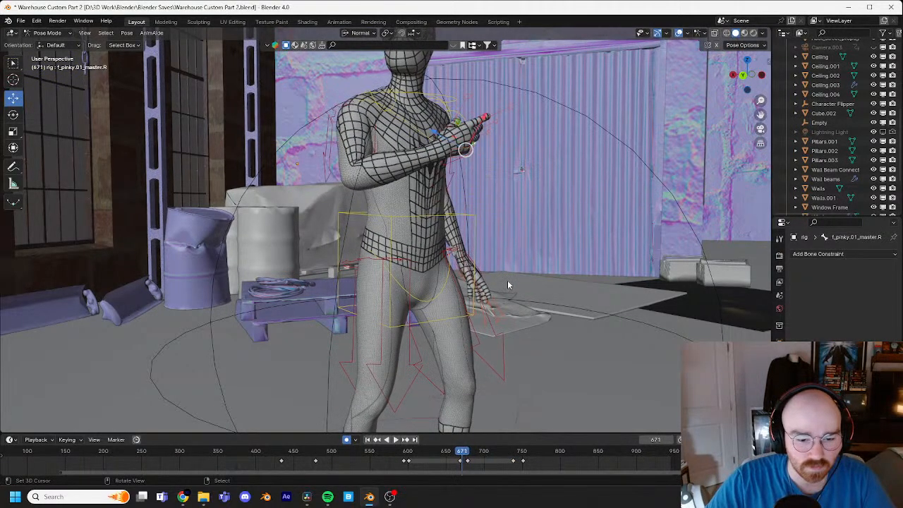
key("Right")
key("Right")
key("Right")
key("Right")
key("Right")
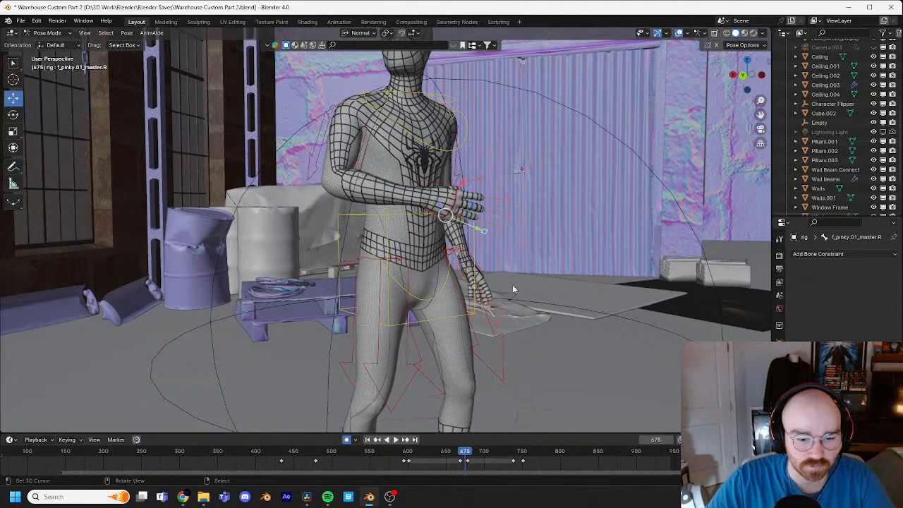
key("r")
left_click(504, 276)
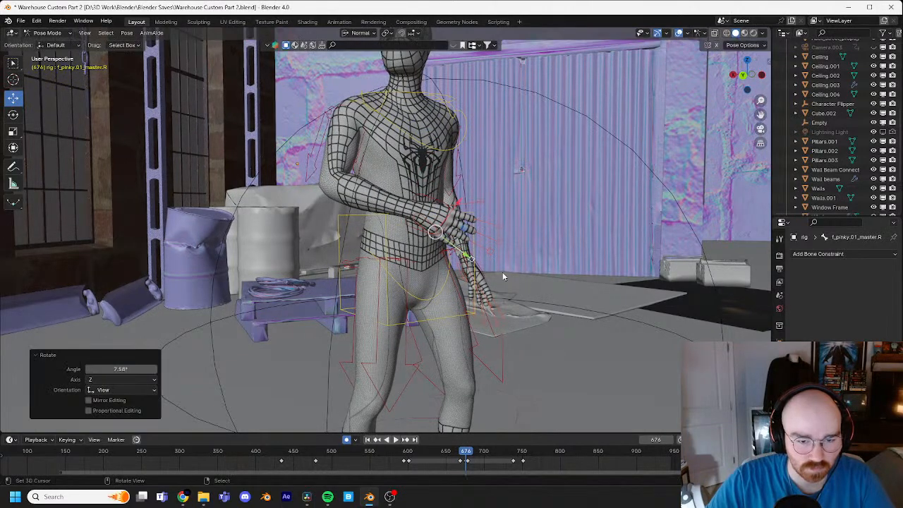
right_click(493, 252, "shift")
key("r")
left_click(512, 266)
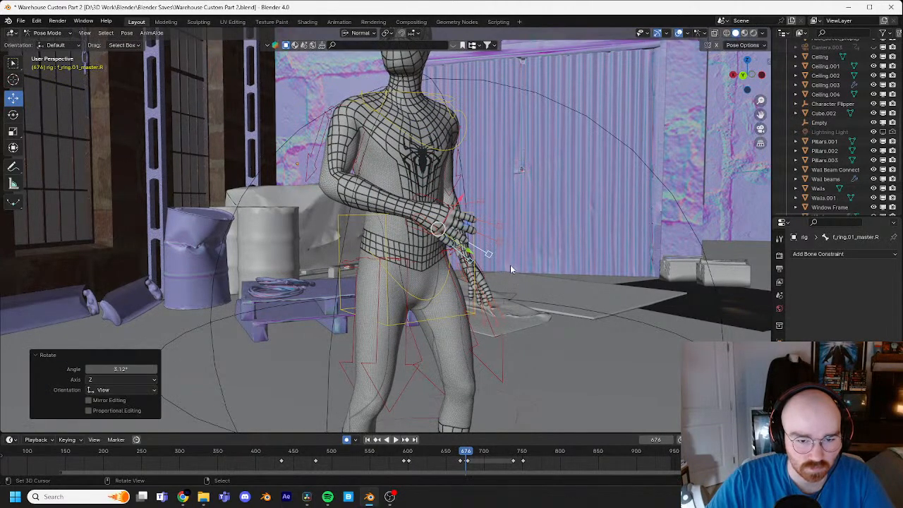
Step: Step forward to about frame 685, then replay from around frame 671 to check the finger motion
key("Right")
key("Right")
key("Right")
key("Right")
key("Right")
key("Right")
key("Right")
key("Right")
key("Right")
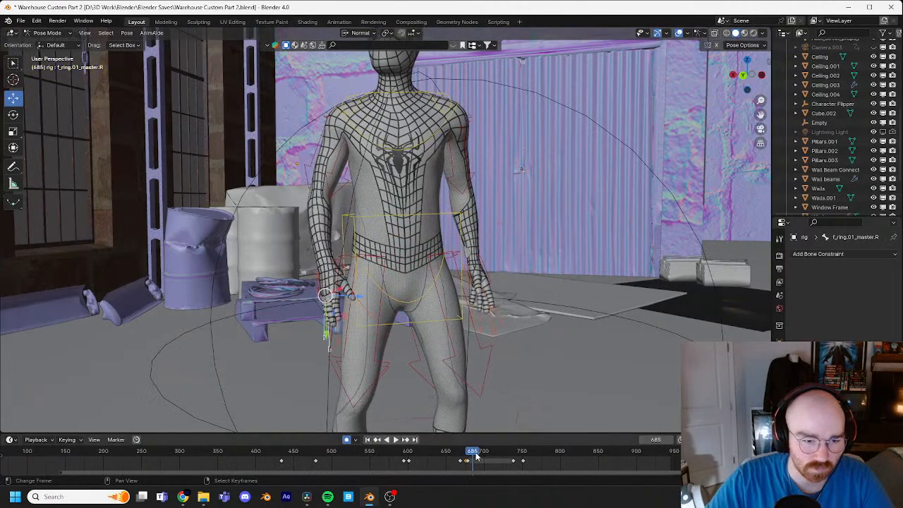
left_click(462, 451)
key("space")
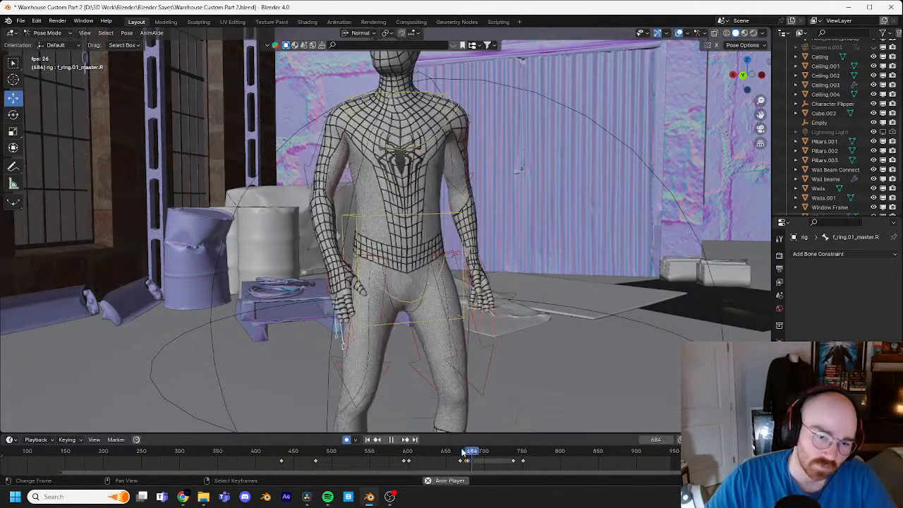
key("space")
Step: Shift the right hand IK control's frame 702 keyframe to frame 698 and play the motion
left_click(305, 282)
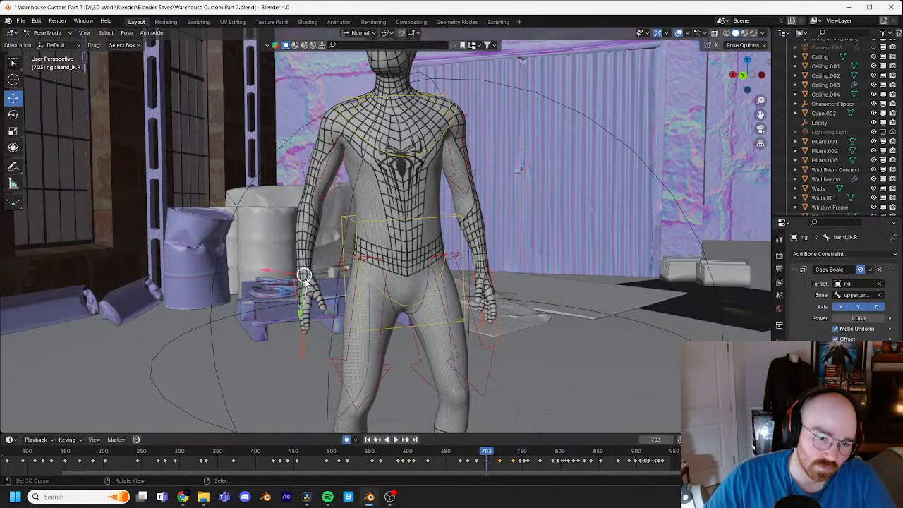
left_click_drag(486, 461, 482, 462)
left_click_drag(482, 454, 467, 455)
key("space")
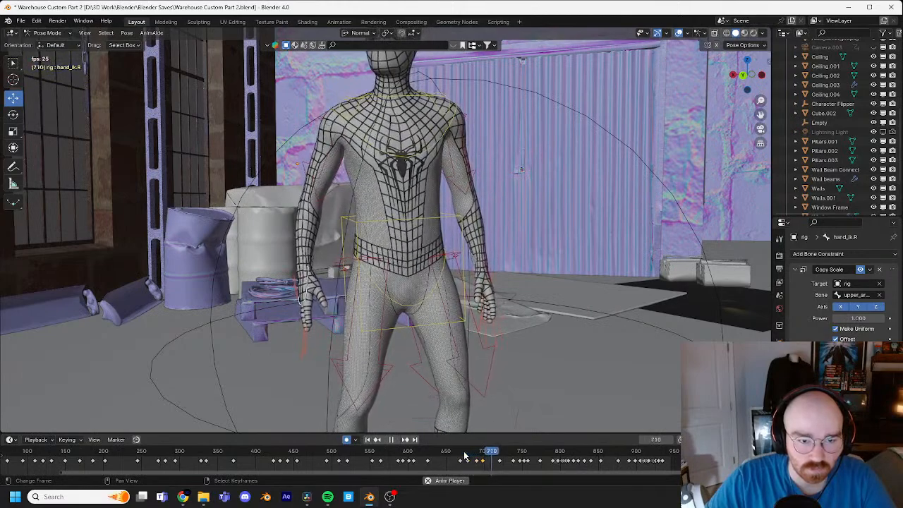
middle_click_drag(407, 394, 509, 405)
key("space")
Step: Scrub back through the arm drop and compare the right hand poses at keyframes 698 and 720
left_click_drag(522, 455, 503, 451)
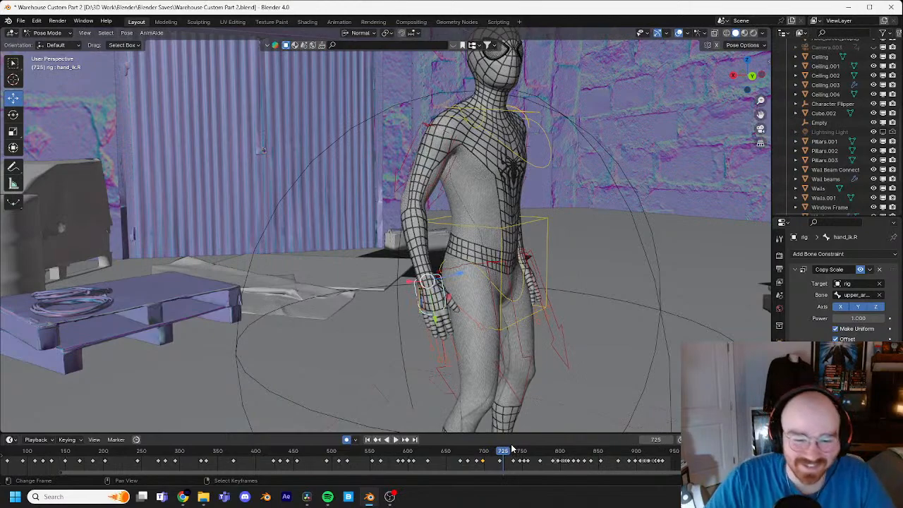
mouse_move(505, 451)
left_mouse_down()
mouse_move(471, 453)
mouse_move(491, 449)
left_mouse_up()
key("Up")
key("Down")
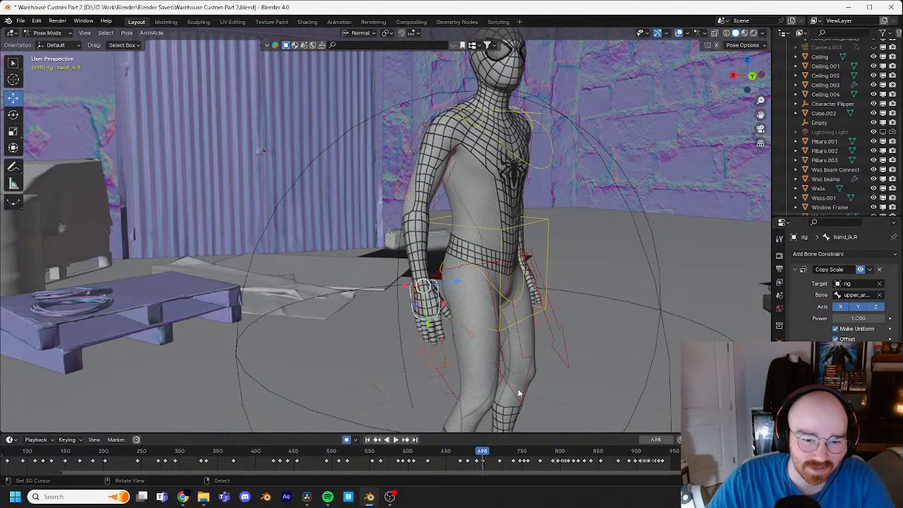
key("Up")
key("g")
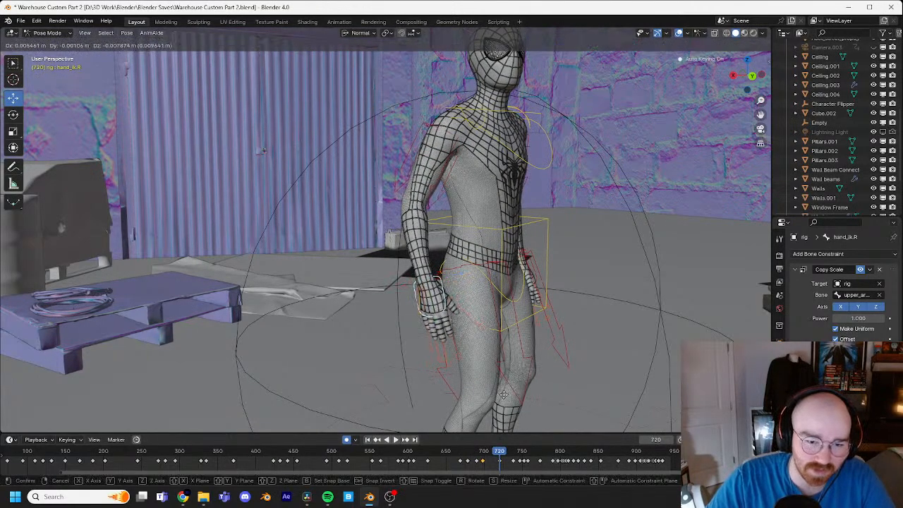
left_click(522, 368)
key("r")
key("Escape")
key("h")
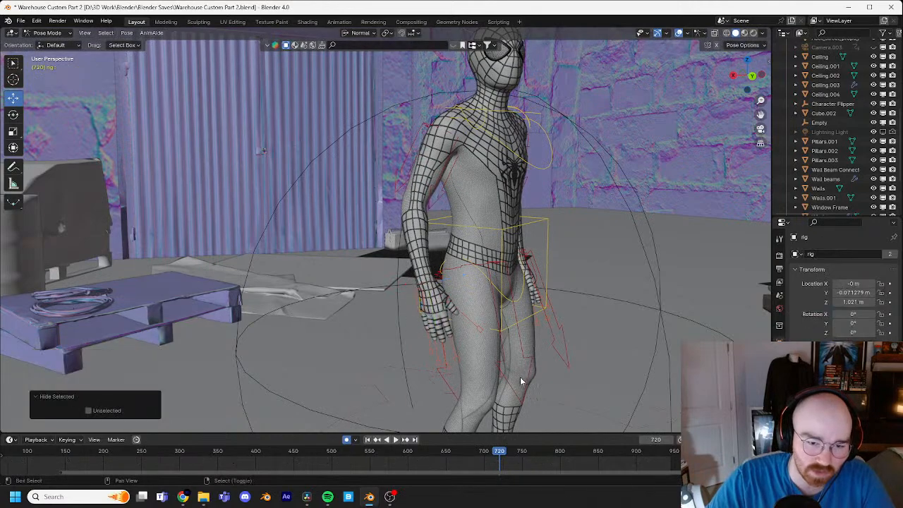
key("ctrl+z")
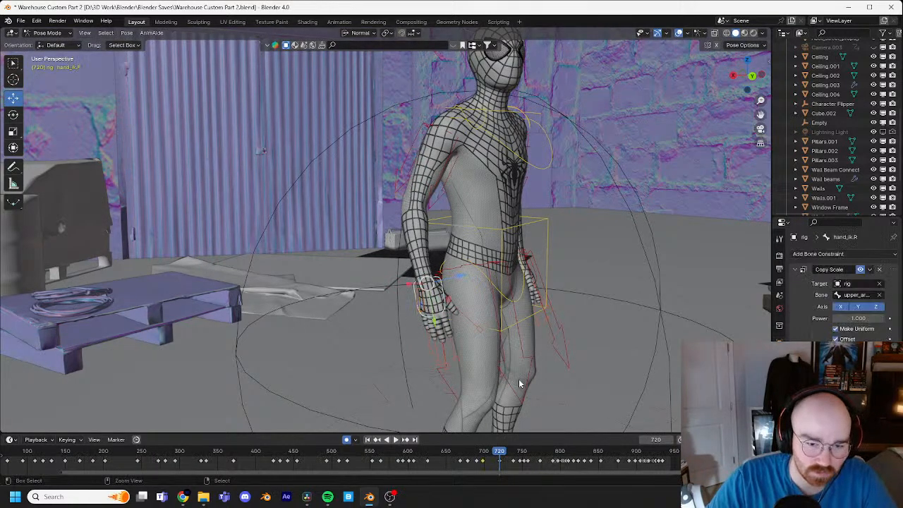
Step: Nudge the right hand IK control slightly at frame 720 and compare it with the pose at frame 738
key("g")
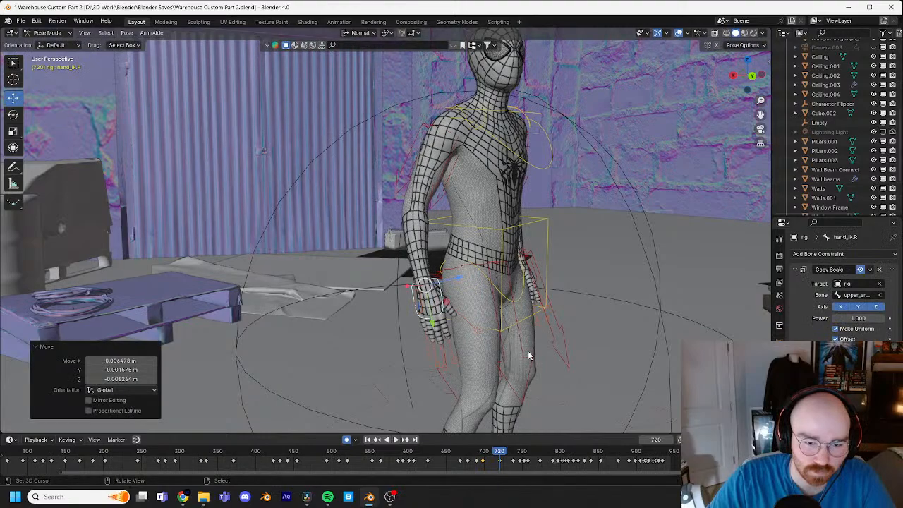
left_click(517, 378)
middle_click_drag(514, 379, 534, 362)
key("Up")
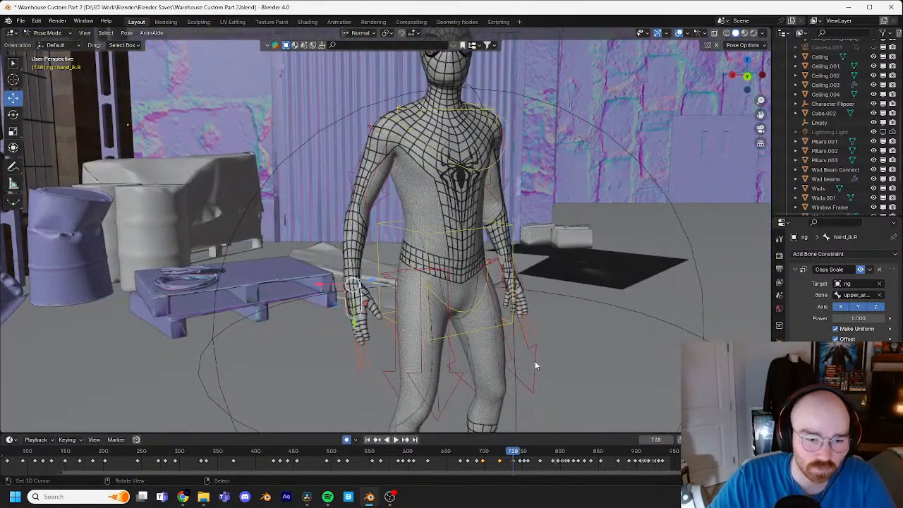
key("Down")
key("Up")
key("Down")
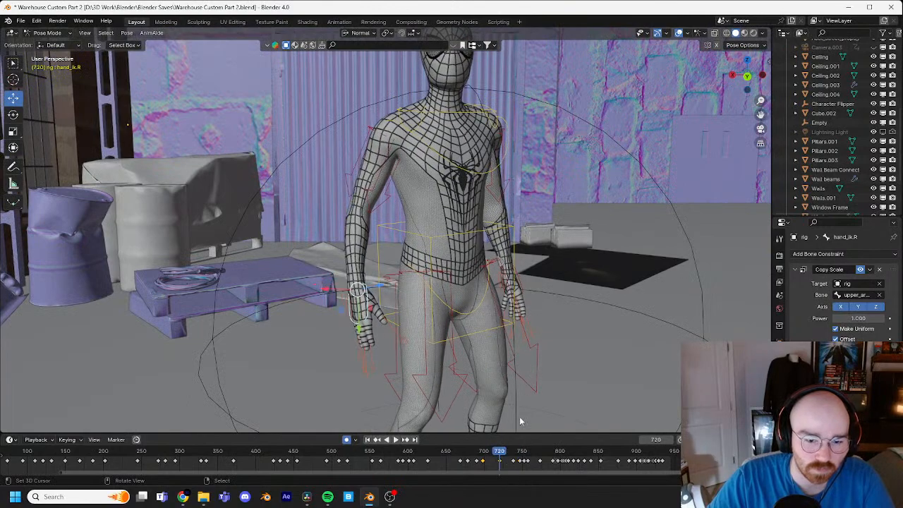
Step: Play the revised arm motion up to frame 760 and save the Blender file
left_click_drag(499, 452, 465, 451)
key("space")
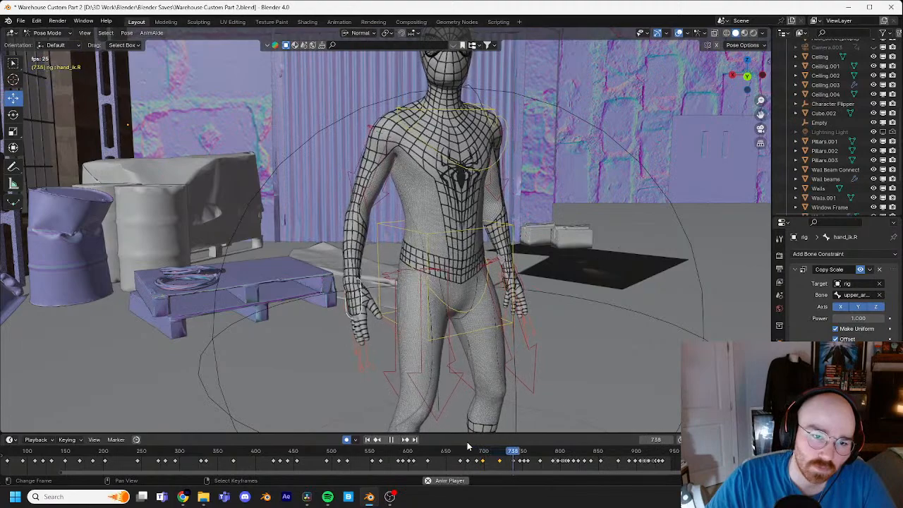
key("space")
key("ctrl+s")
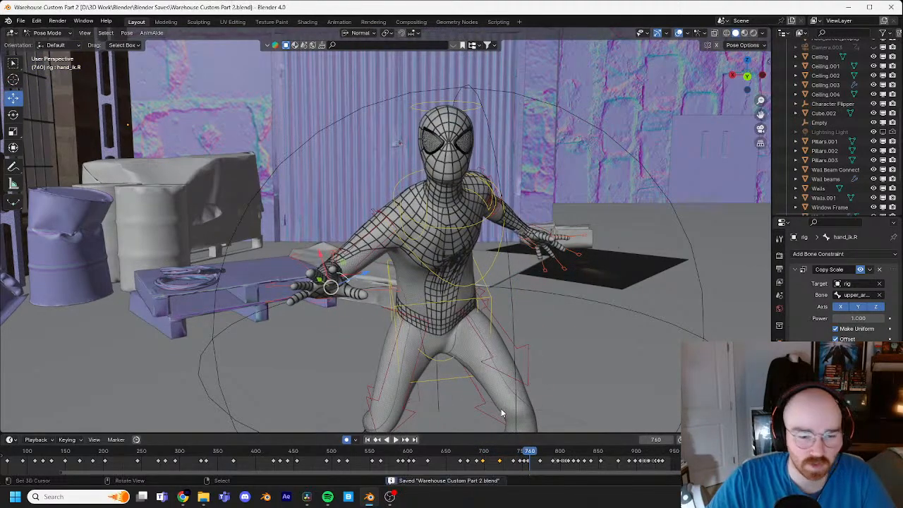
scroll(509, 395, "down", 5)
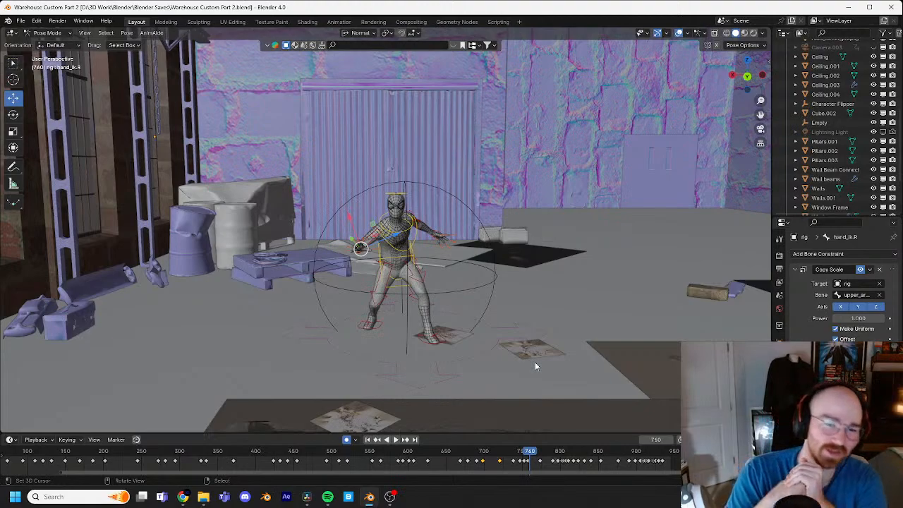
middle_click_drag(605, 236, 516, 208, "shift")
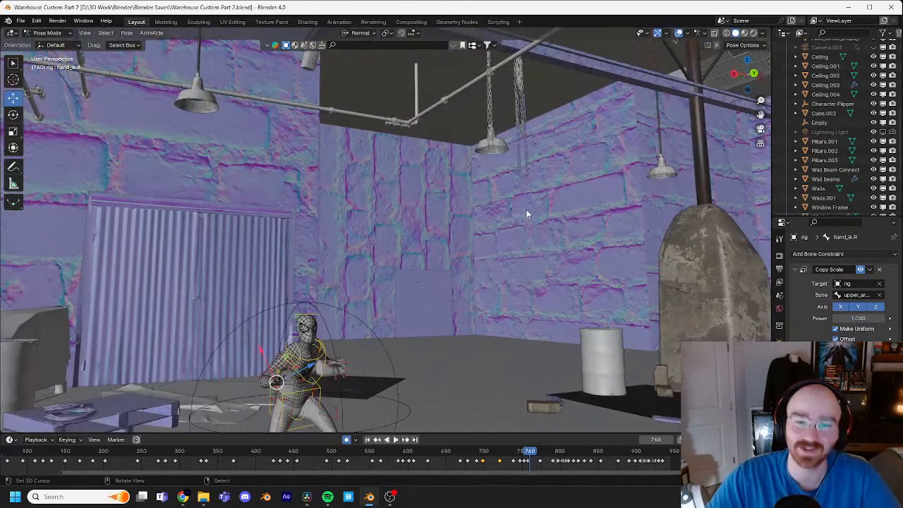